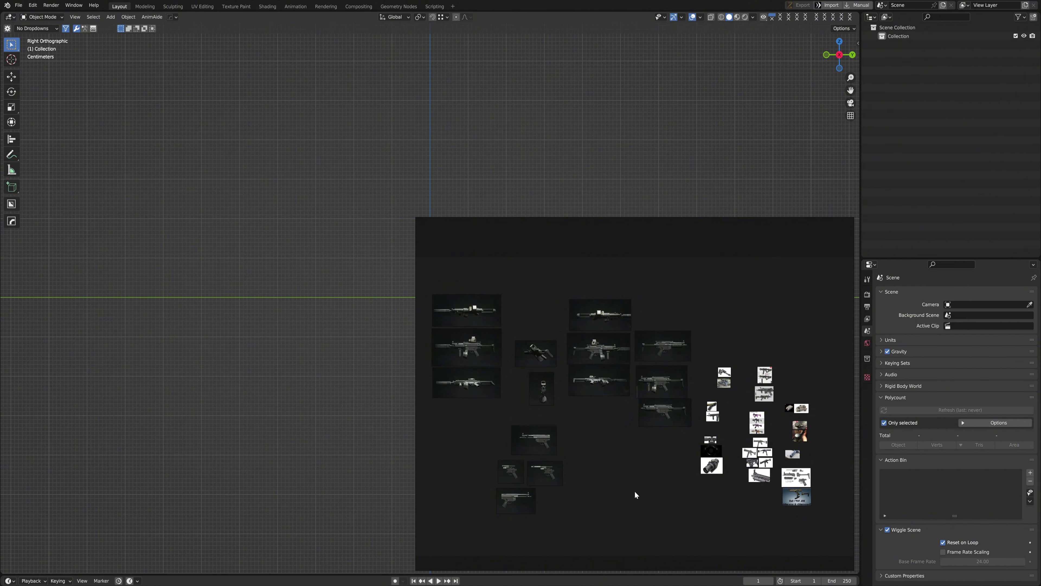
Examine the gun reference images on the PureRef board, focusing on the silenced rifle's side and top views
scroll(635, 492, up, 2)
scroll(635, 492, down, 1)
mouse_move(597, 403)
right_down()
mouse_move(604, 412)
mouse_move(595, 403)
right_up()
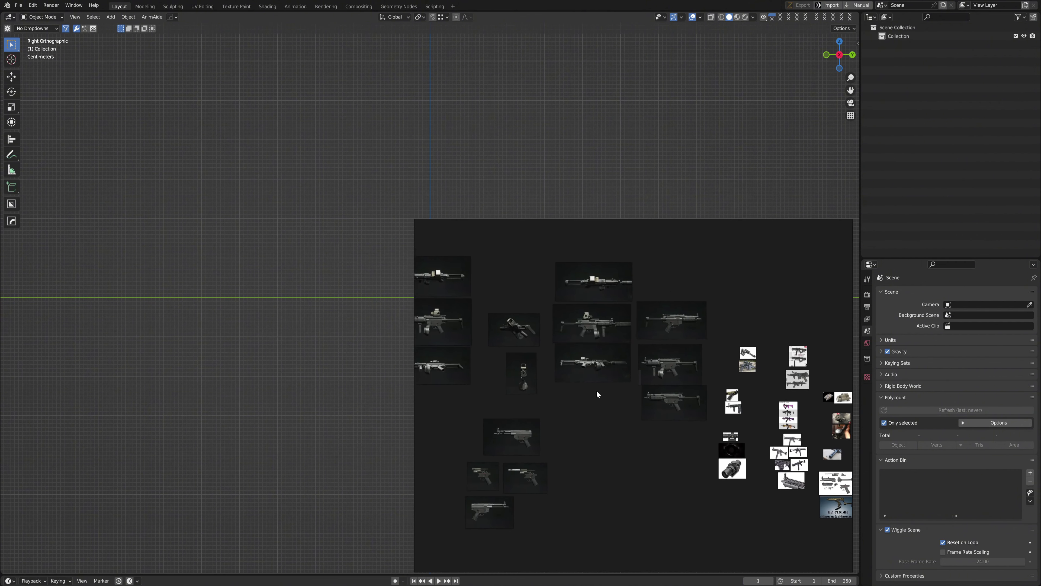
middle_drag(597, 391, 776, 420)
scroll(632, 403, up, 1)
scroll(632, 402, up, 1)
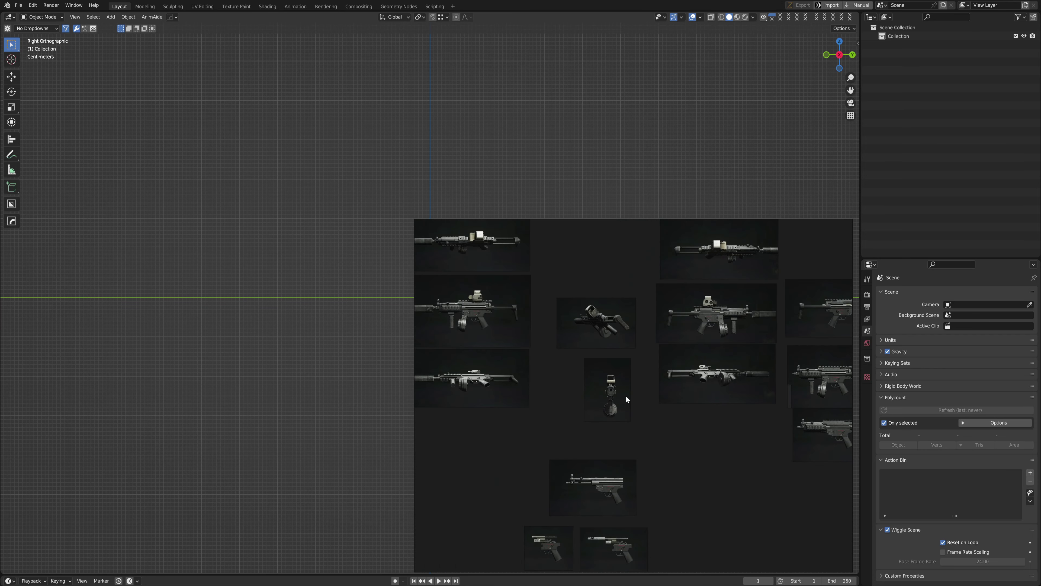
scroll(626, 399, up, 2)
middle_drag(628, 419, 700, 445)
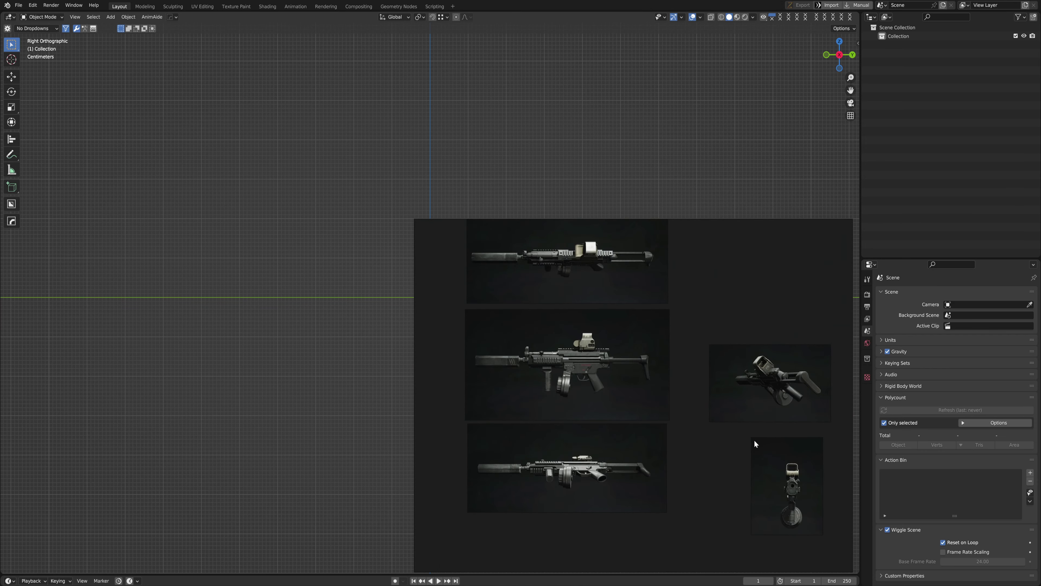
drag(720, 444, 267, 345)
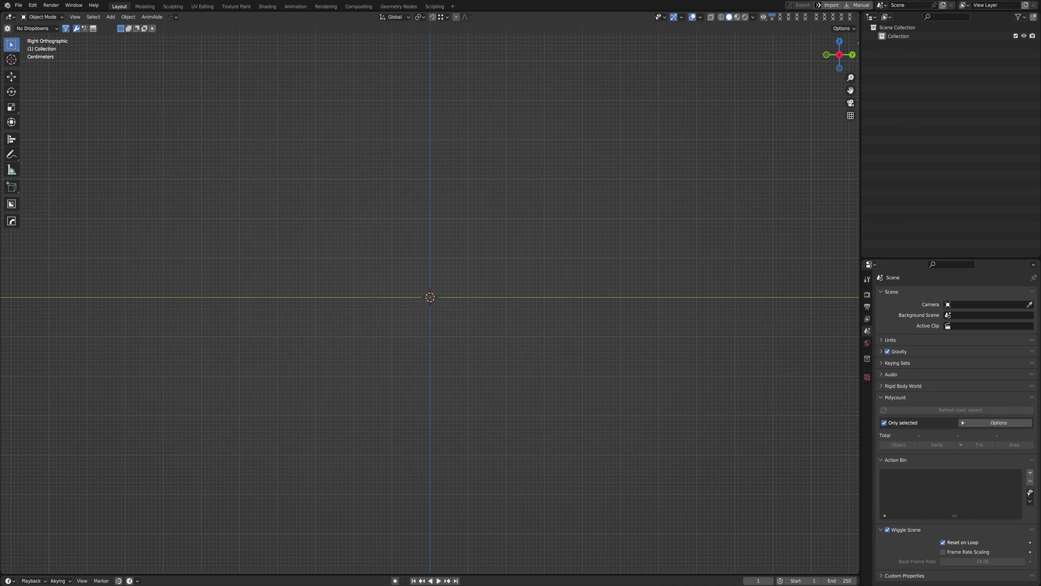
Import the glTF file 3DBoost_Draft_1_for_trellis.glb and show the gun model in the right orthographic view
click(19, 5)
mouse_move(46, 128)
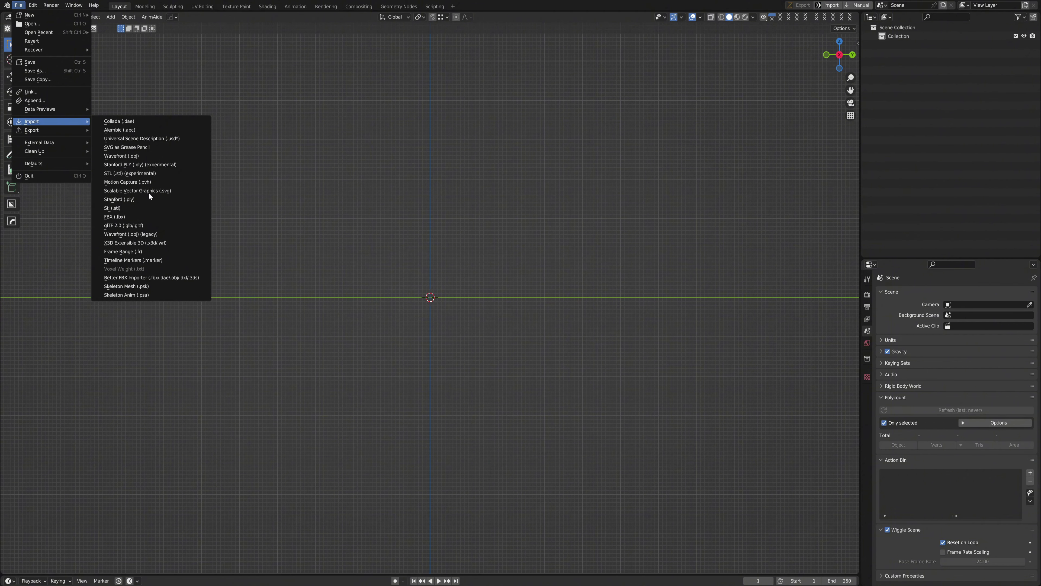
click(147, 226)
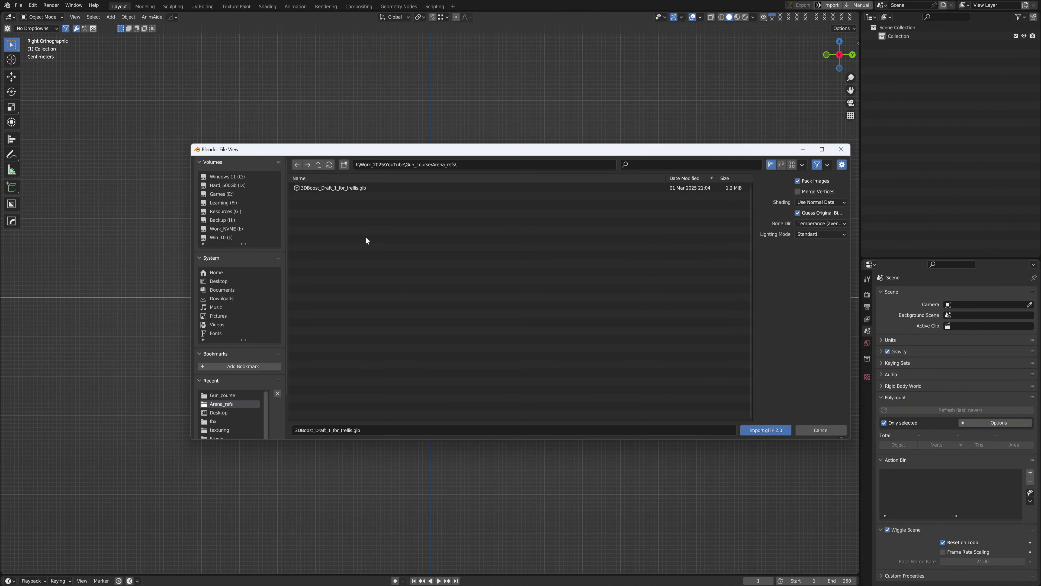
double_click(346, 189)
middle_drag(394, 263, 218, 279)
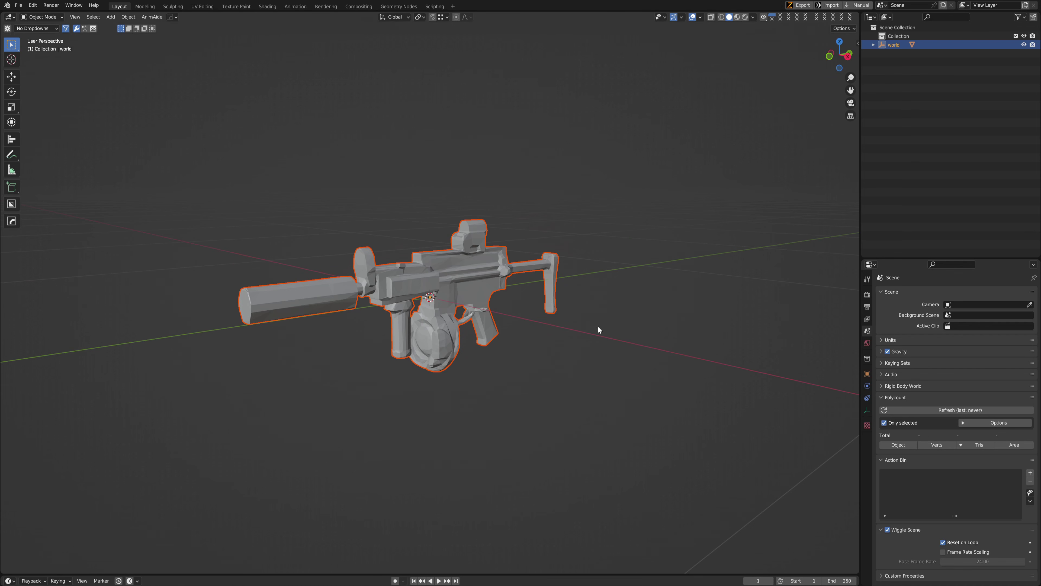
alt+middle_drag(599, 329, 557, 270)
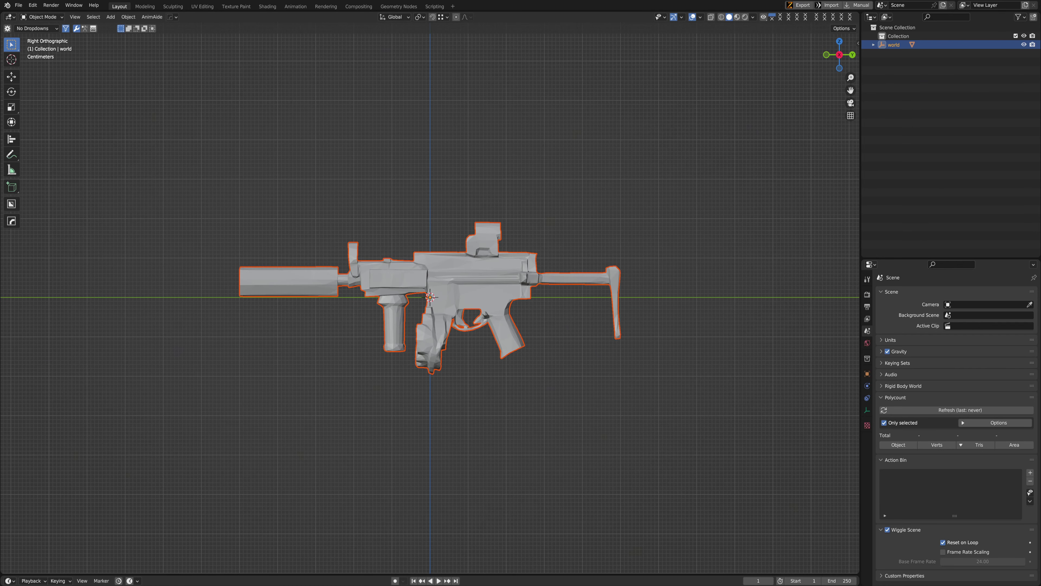
middle_drag(299, 223, 314, 221)
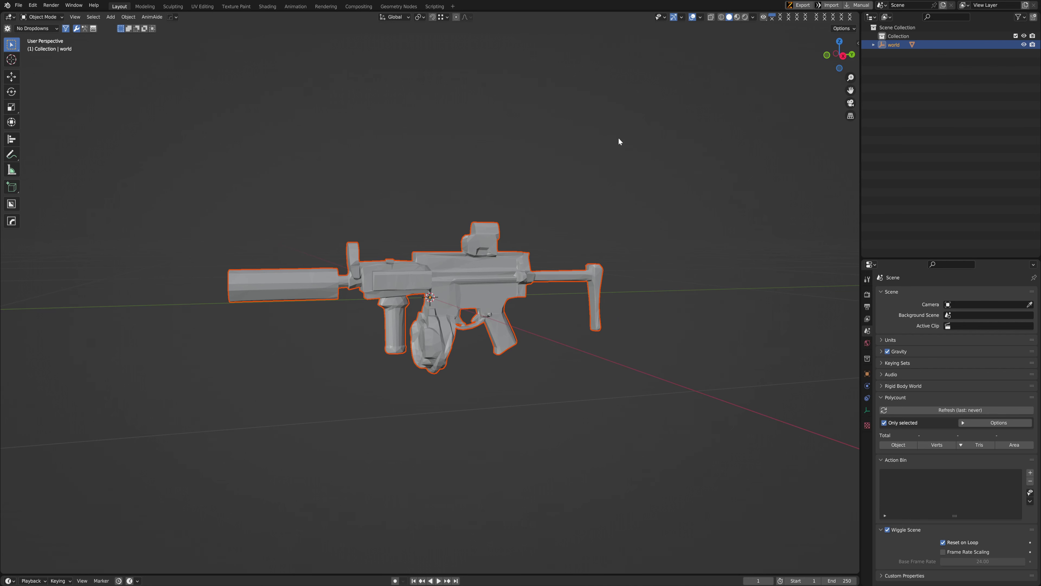
key(grave)
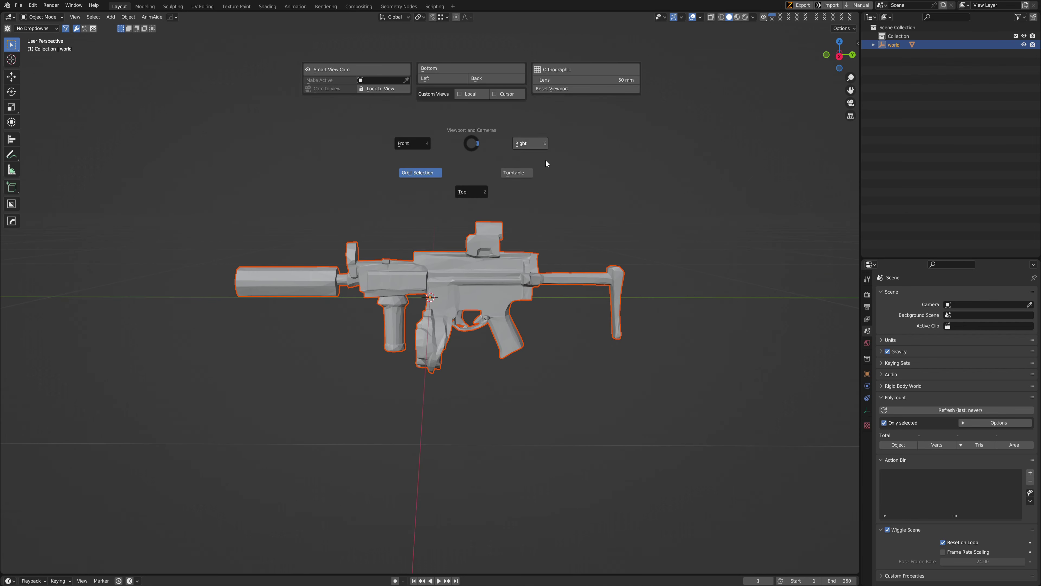
click(557, 156)
middle_drag(547, 208, 672, 201)
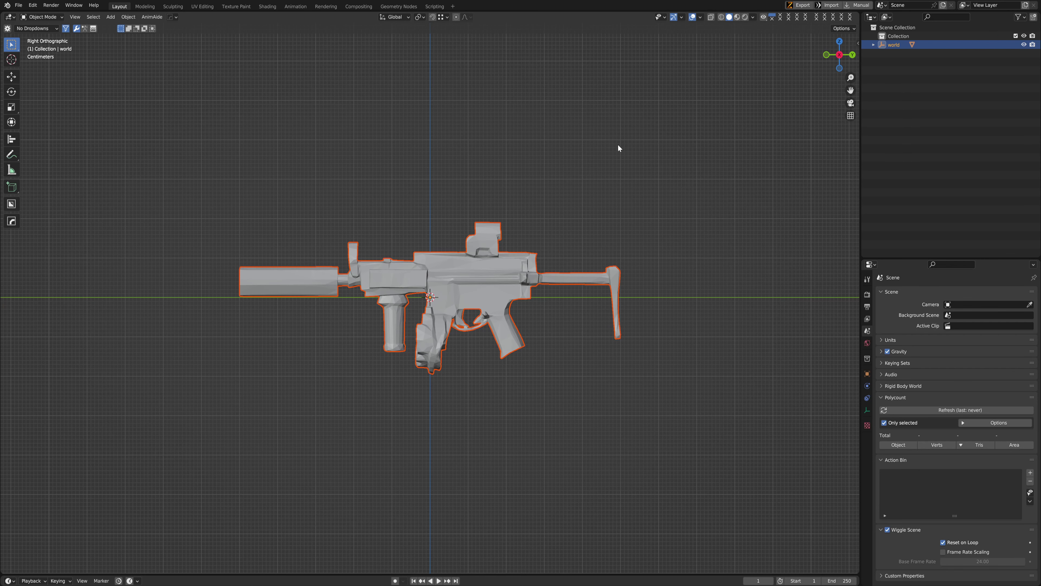
Turn off the sidebar add-on filter and enable the Screencast Keys display
key(n)
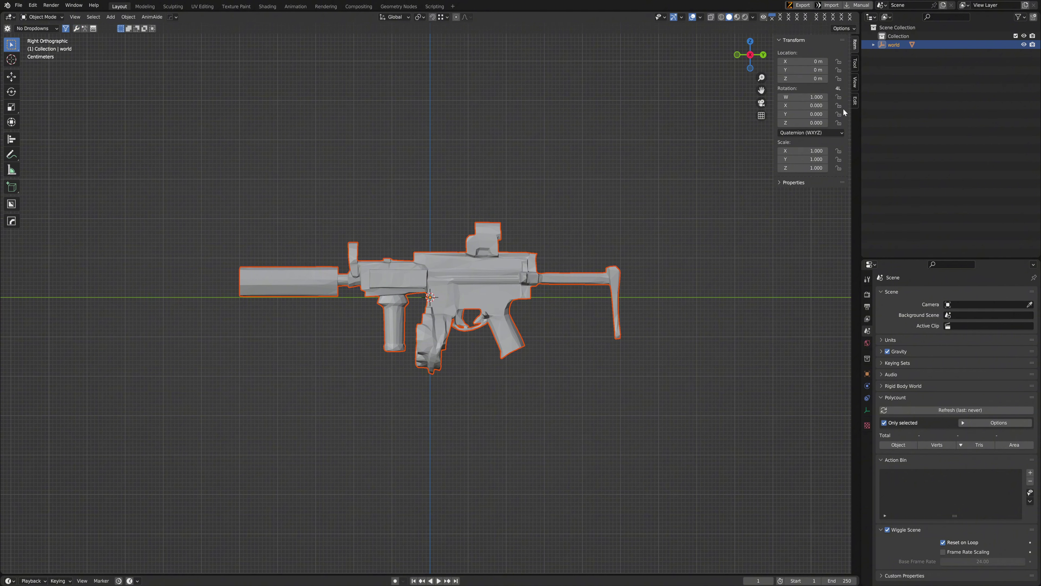
click(68, 28)
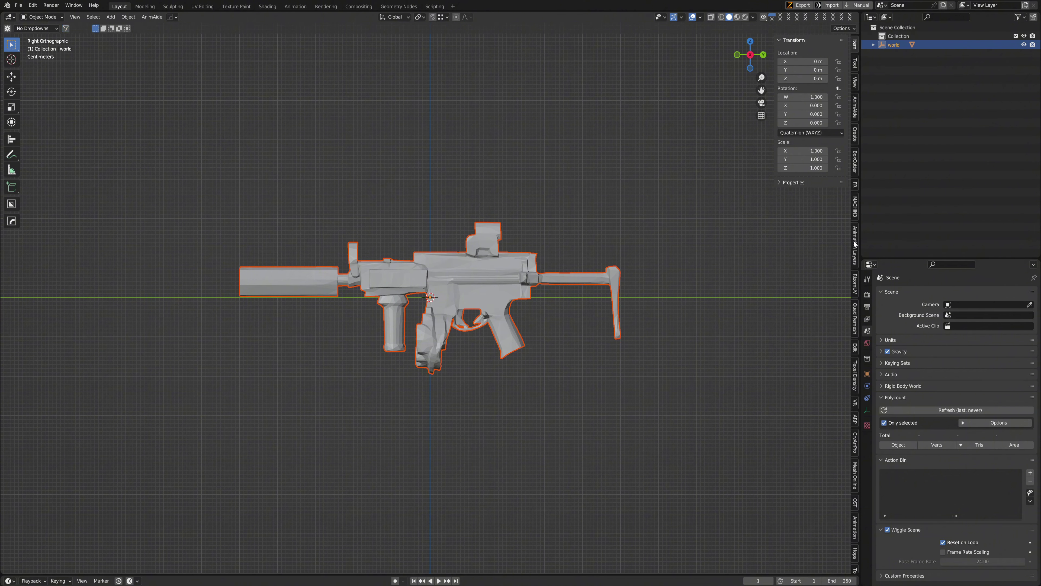
scroll(855, 243, down, 10)
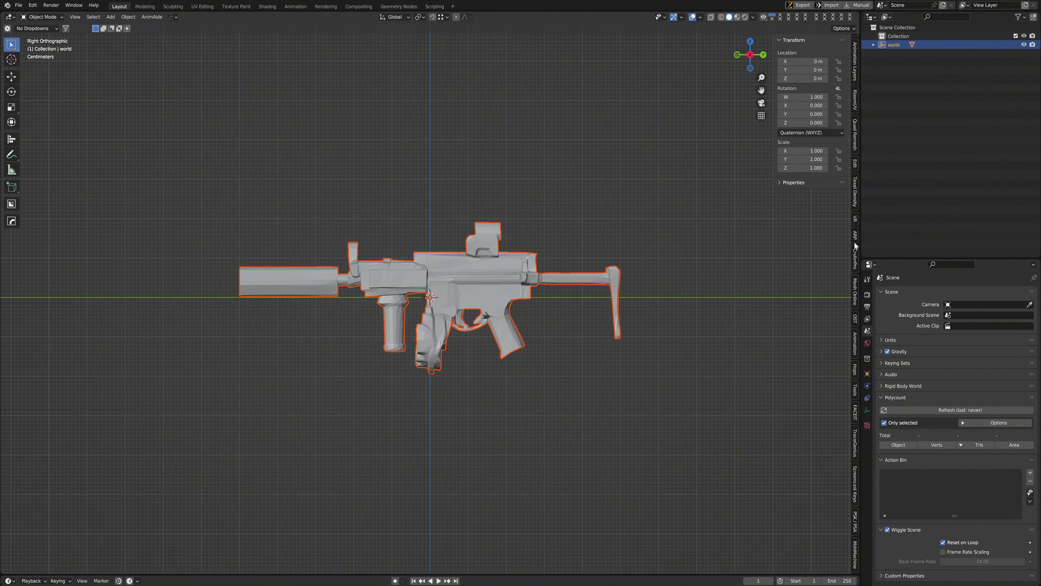
click(855, 484)
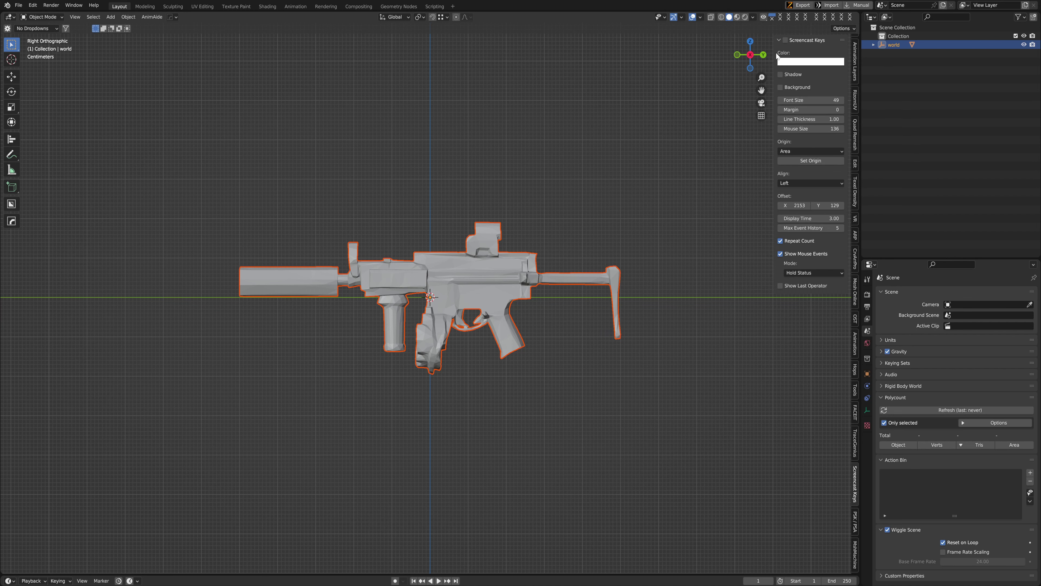
key(n)
mouse_move(502, 203)
middle_down()
mouse_move(519, 205)
mouse_move(510, 203)
middle_up()
key(ctrl+space)
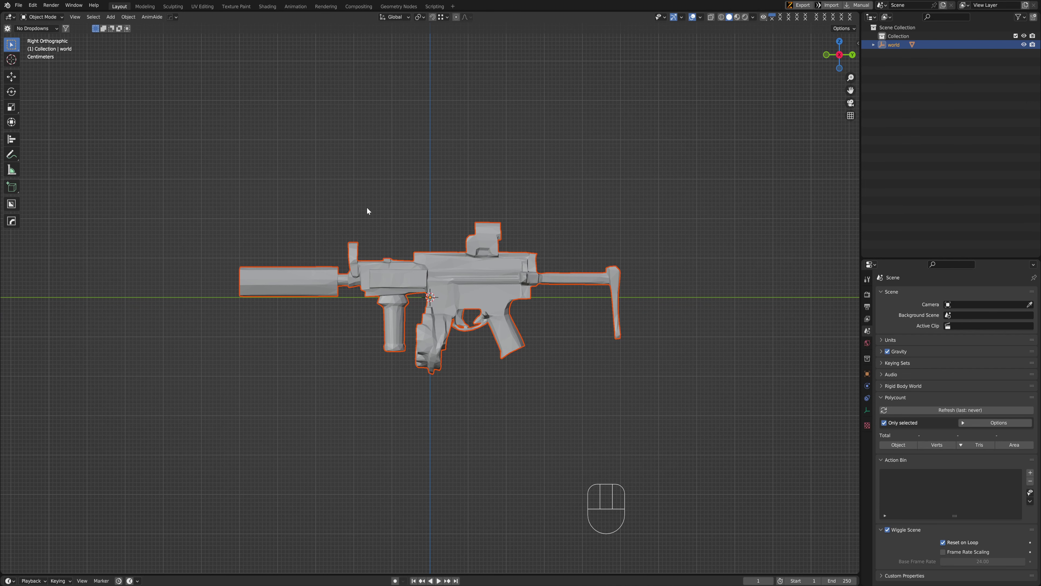
middle_drag(368, 211, 540, 250)
key(ctrl+space)
Select the imported gun mesh and show its transform values and dimensions
key(n)
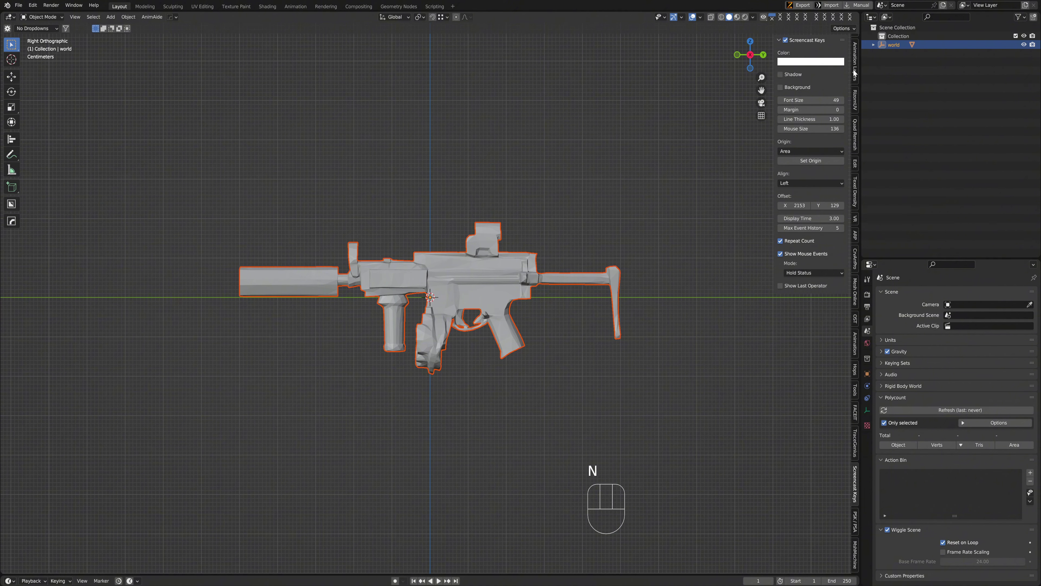
scroll(857, 91, up, 8)
scroll(857, 87, up, 2)
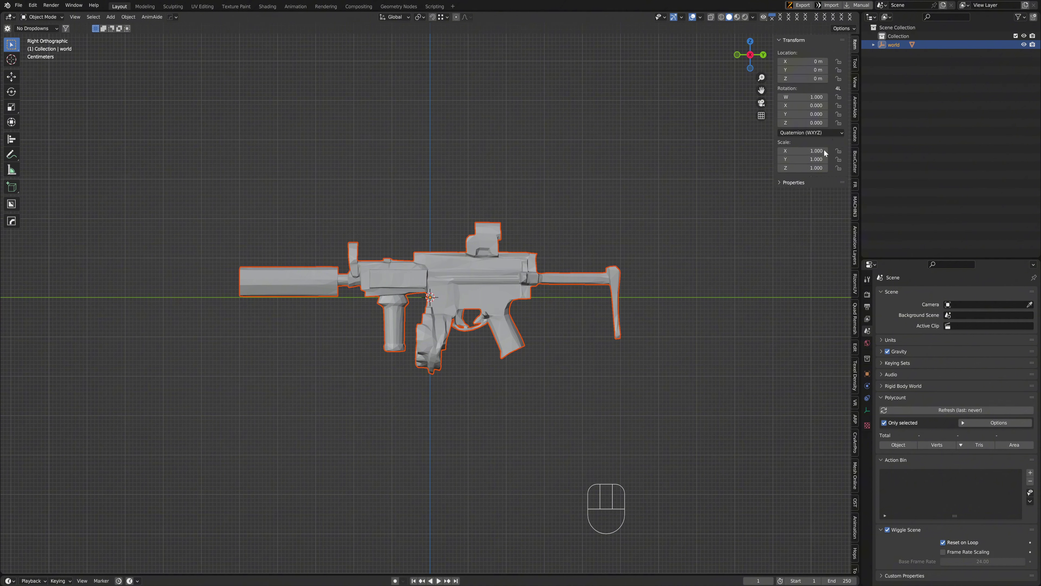
click(483, 275)
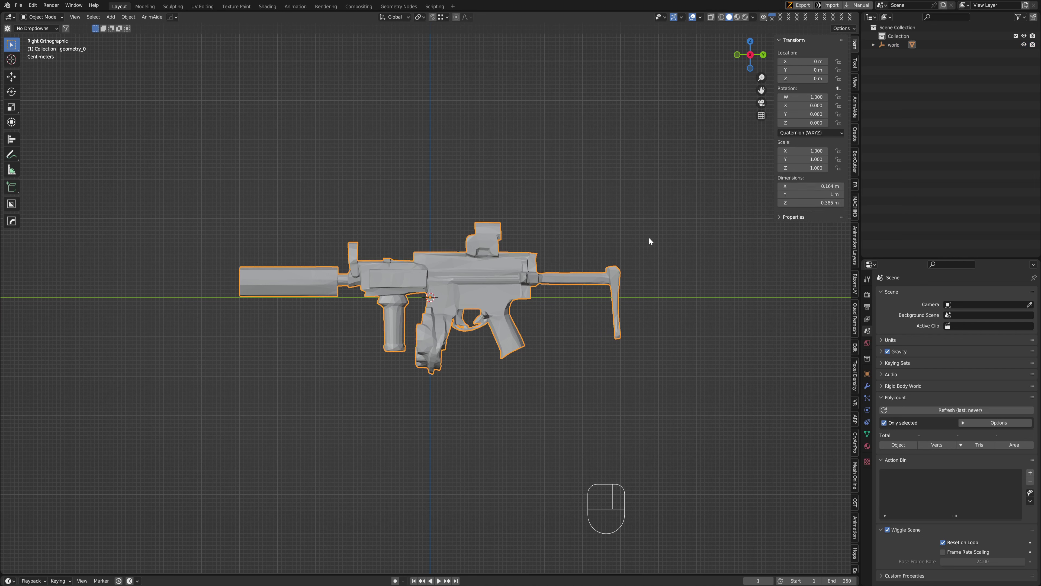
Switch to Chrome and check the gun's length in the specifications of the Heckler & Koch MP5 Wikipedia article
key(alt+Tab)
key(alt+Tab)
key(alt+Tab)
key(alt+Tab)
key(alt+Tab)
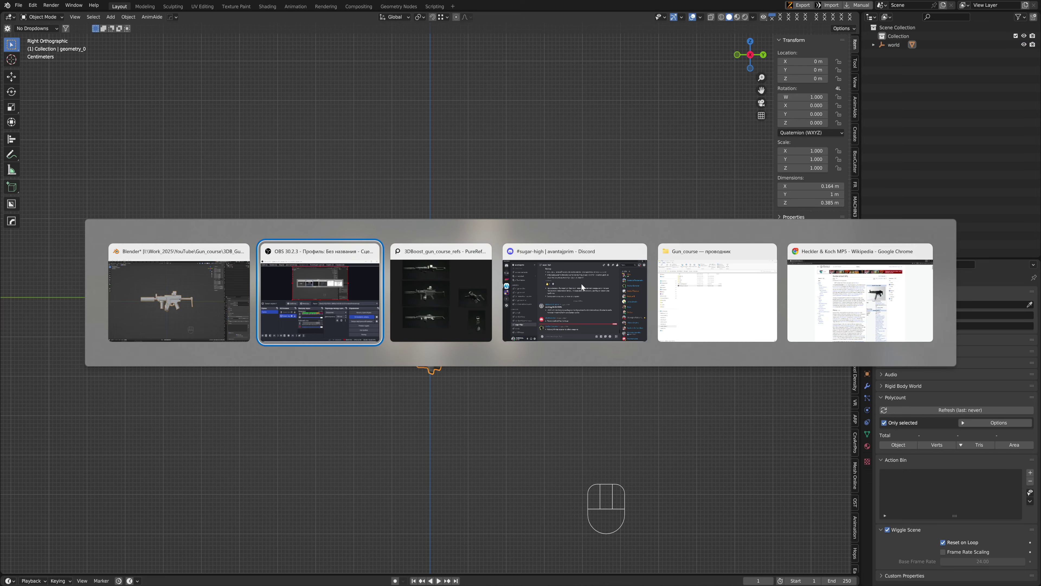
scroll(684, 361, down, 8)
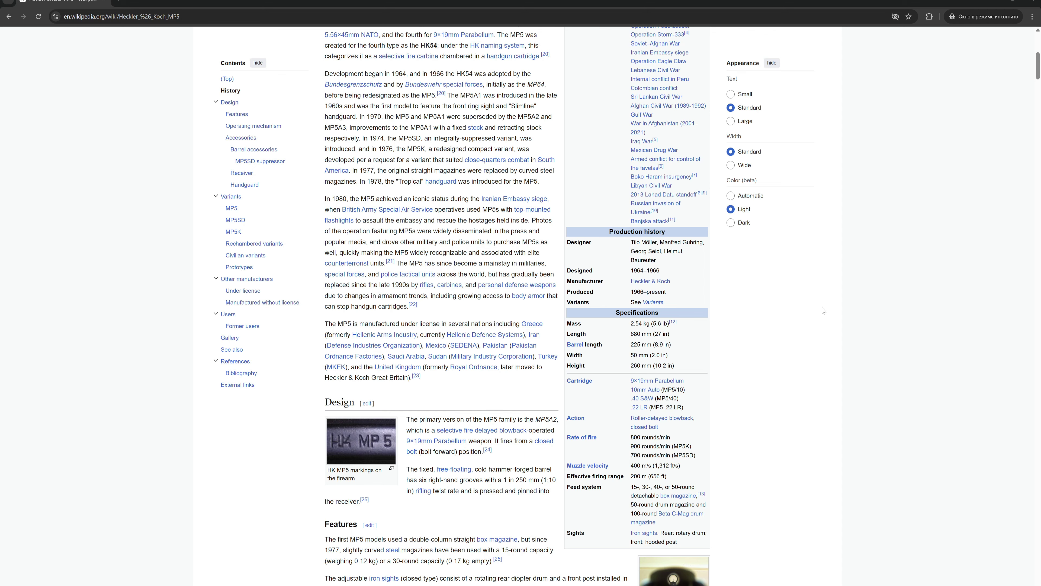
click(989, 2)
Scale the gun mesh down uniformly to an overall length of about 0.83 m
key(s)
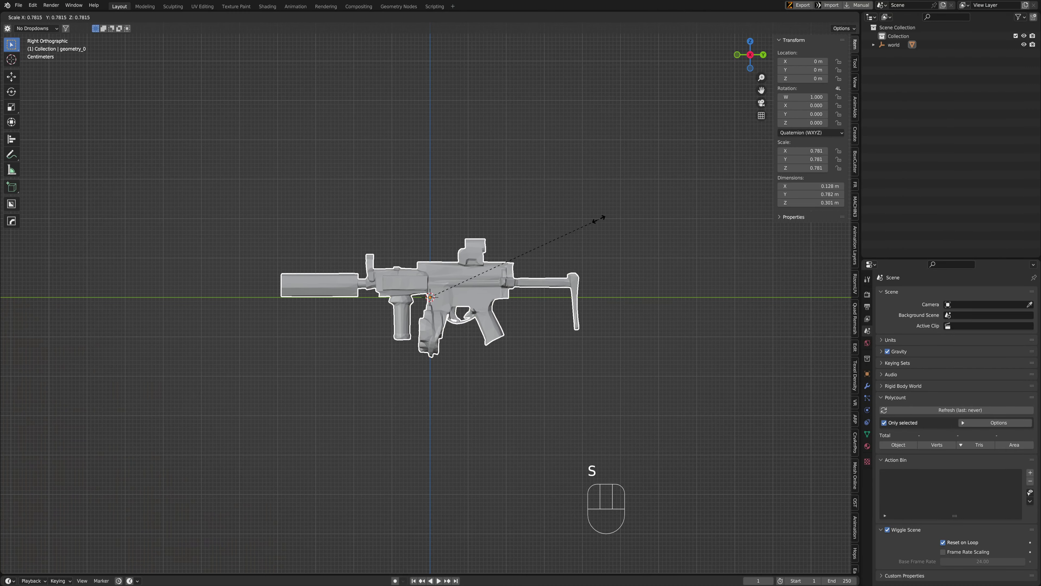
key(shift)
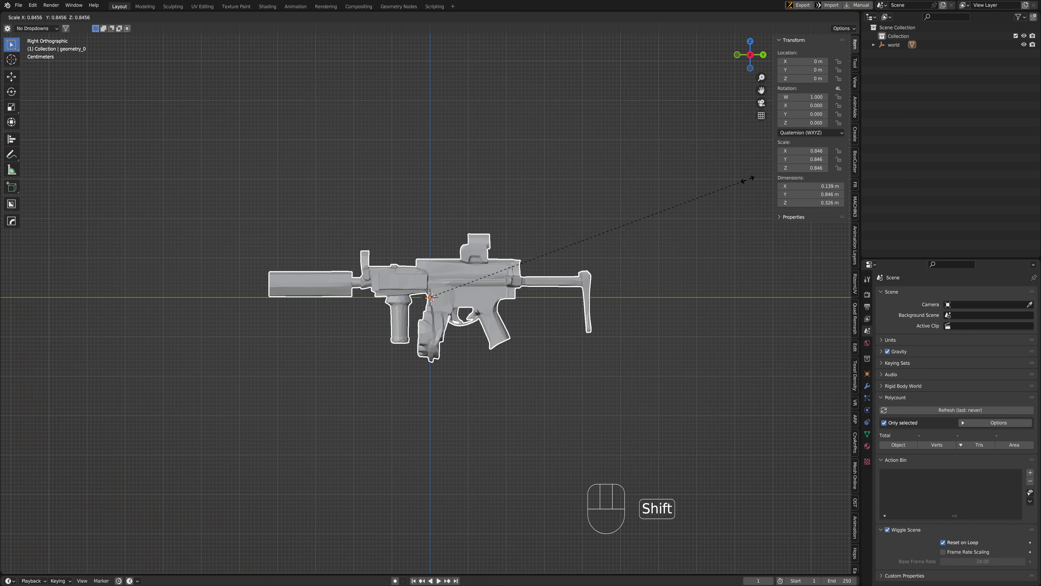
click(771, 172)
scroll(530, 313, up, 2)
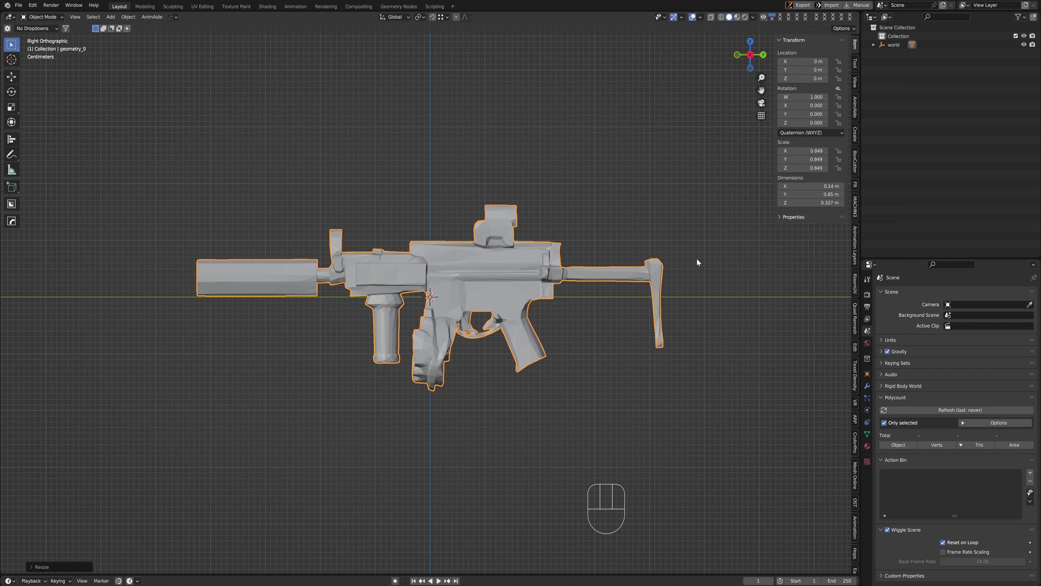
key(s)
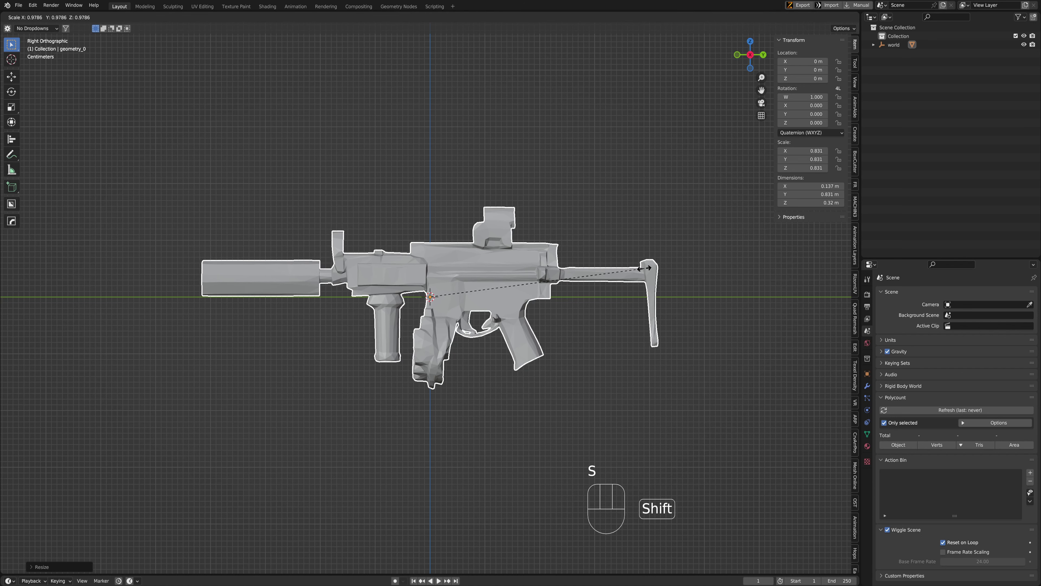
shift+click(660, 265)
Move the gun mesh about 0.09 m along negative Y and 0.01 m down, and apply all its transforms
mouse_move(385, 229)
middle_down()
mouse_move(443, 225)
mouse_move(380, 292)
mouse_move(385, 245)
middle_up()
key(ctrl+space)
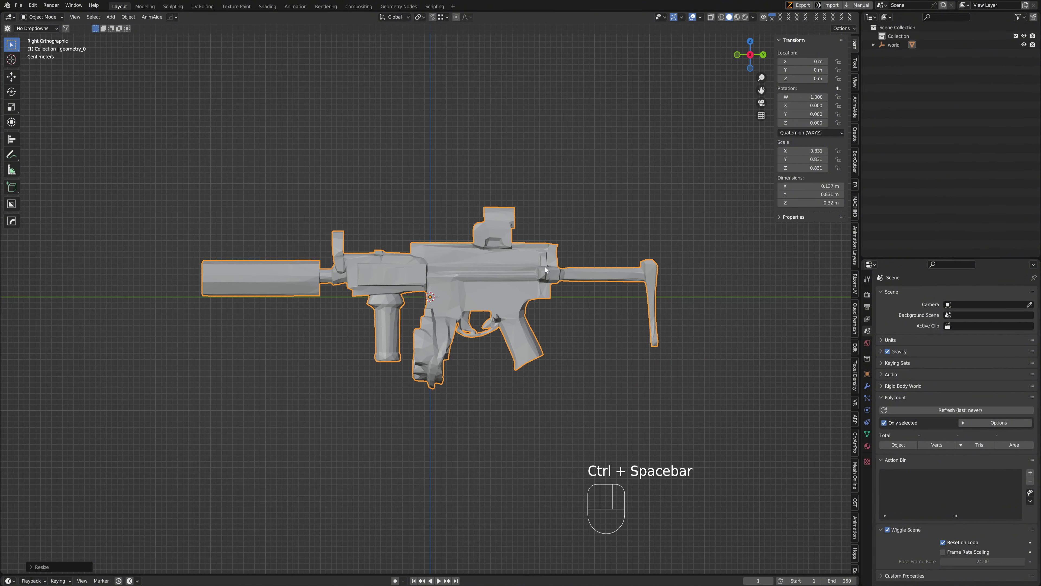
key(g)
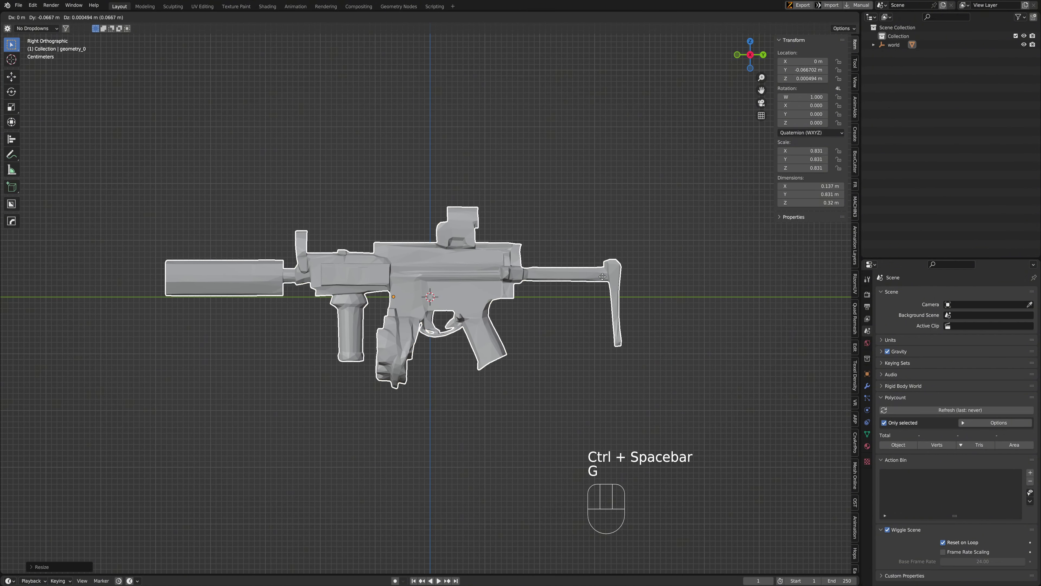
click(591, 286)
key(ctrl+a)
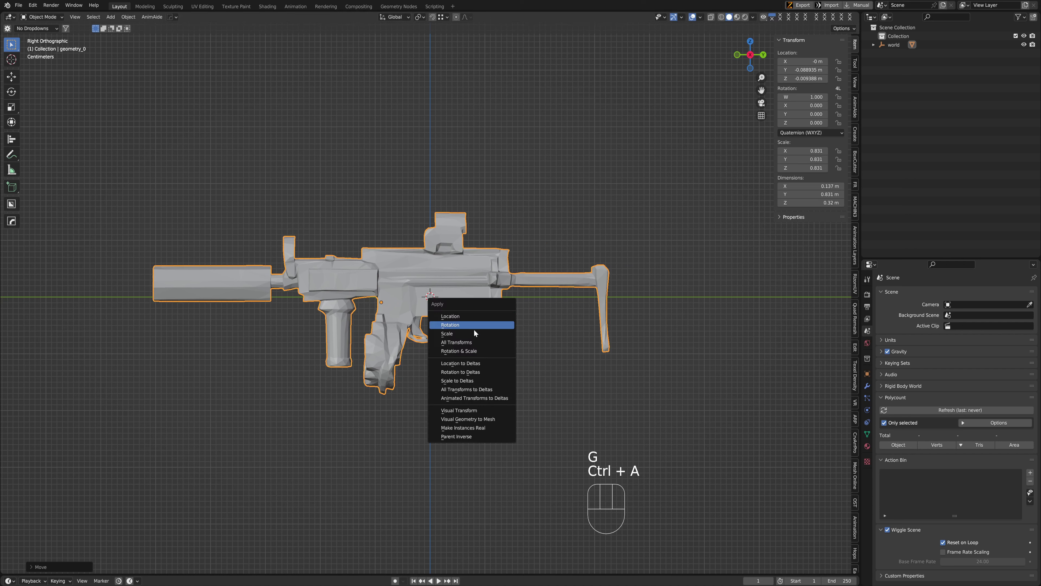
click(509, 341)
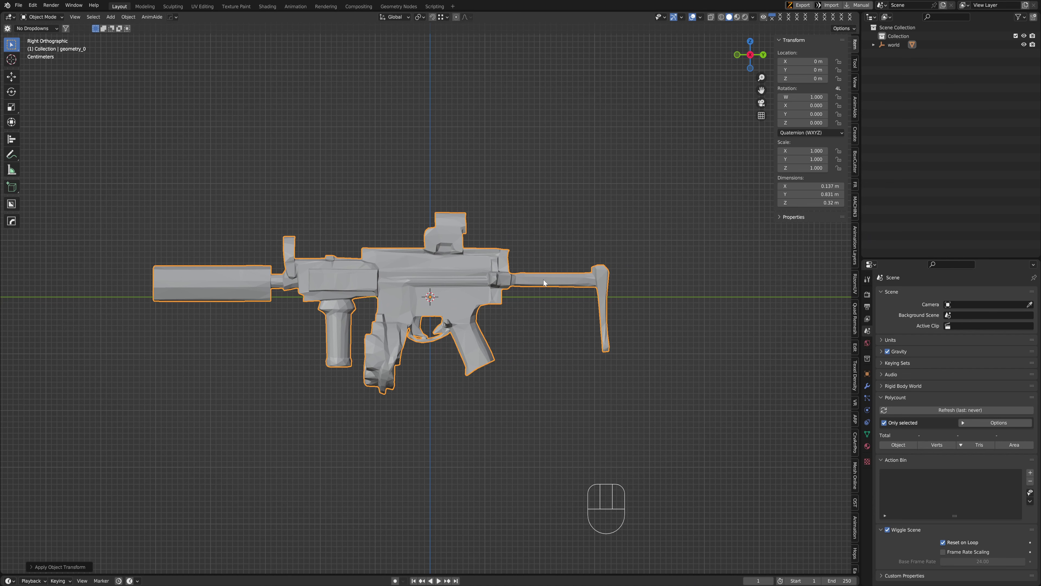
Add Ref_main_left.png to the right orthographic view as a reference image
key(ctrl+space)
key(ctrl+space)
drag(0, 70, 0, 81)
drag(247, 177, 248, 178)
scroll(282, 280, down, 7)
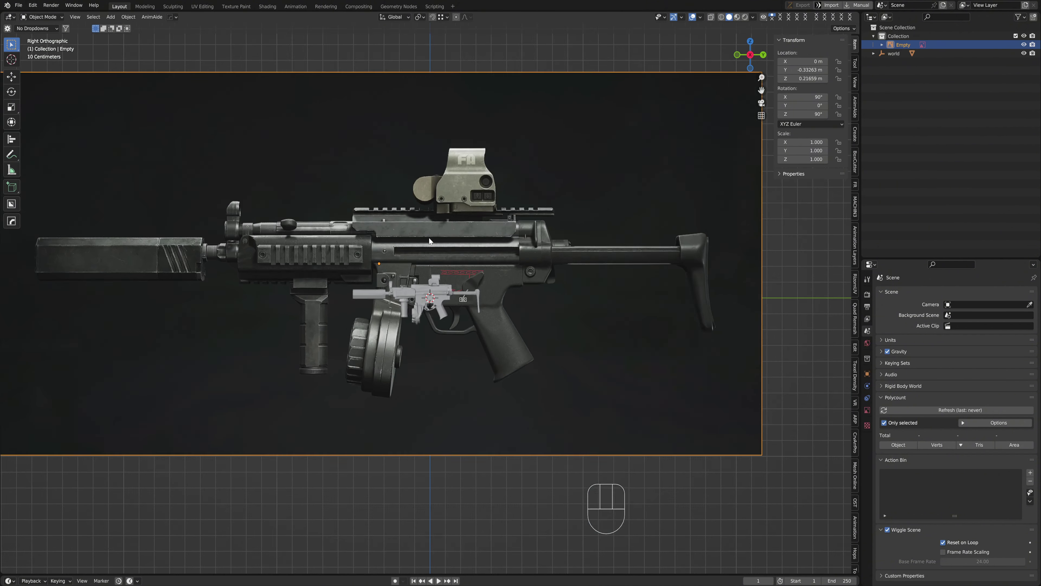
Scale the reference image down to about 0.195 and move it over the gun mesh
key(s)
click(483, 290)
scroll(483, 291, up, 7)
key(s)
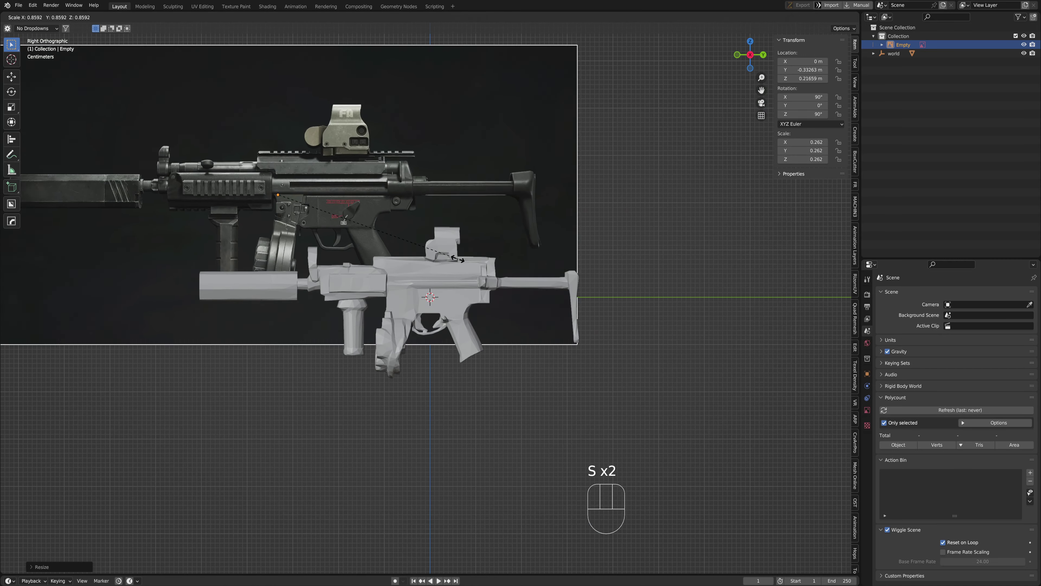
click(415, 246)
key(g)
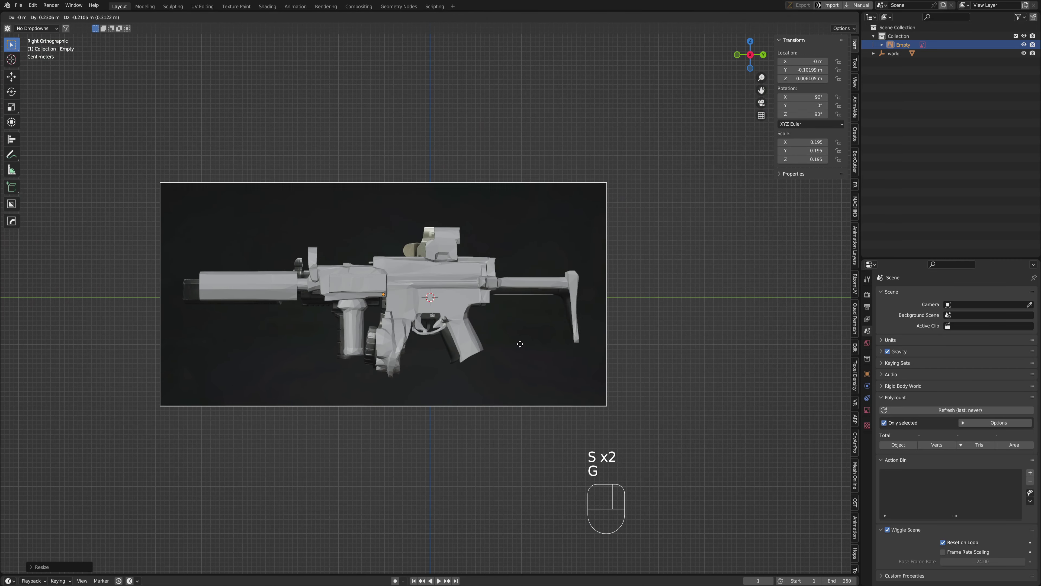
click(528, 344)
Fine-tune the reference image's scale to about 0.196 and align it with the gun mesh at Y -0.077 m, Z 0.0085 m
scroll(554, 279, up, 3)
key(s)
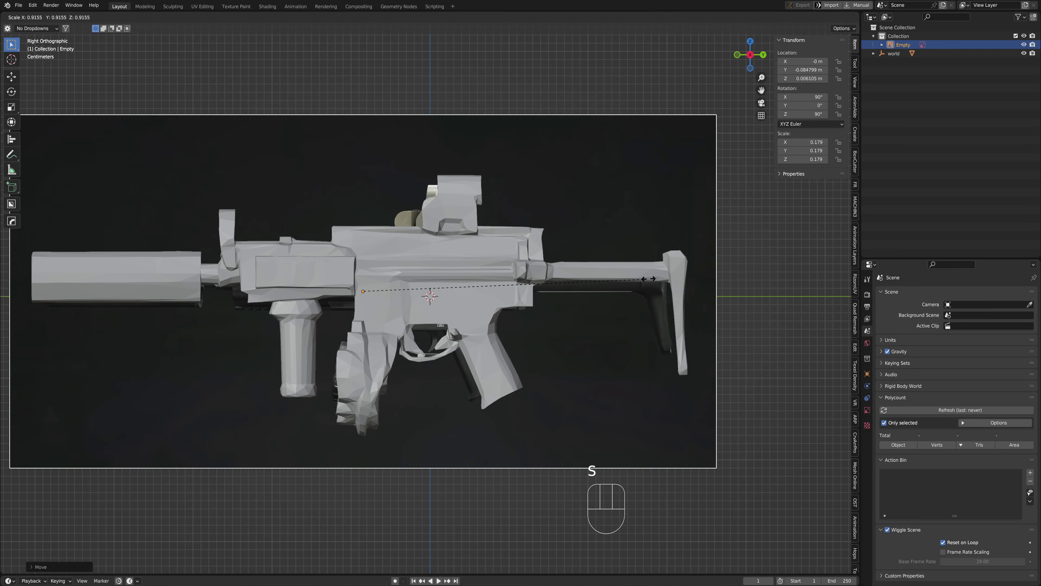
click(663, 298)
key(g)
click(671, 296)
Set the reference image's display depth to Front
click(867, 410)
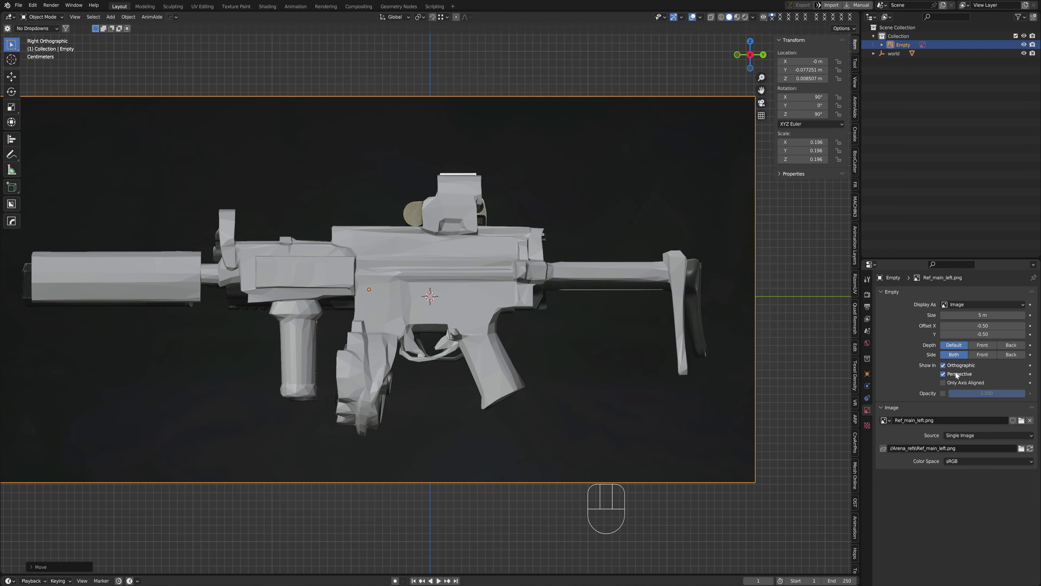
click(983, 345)
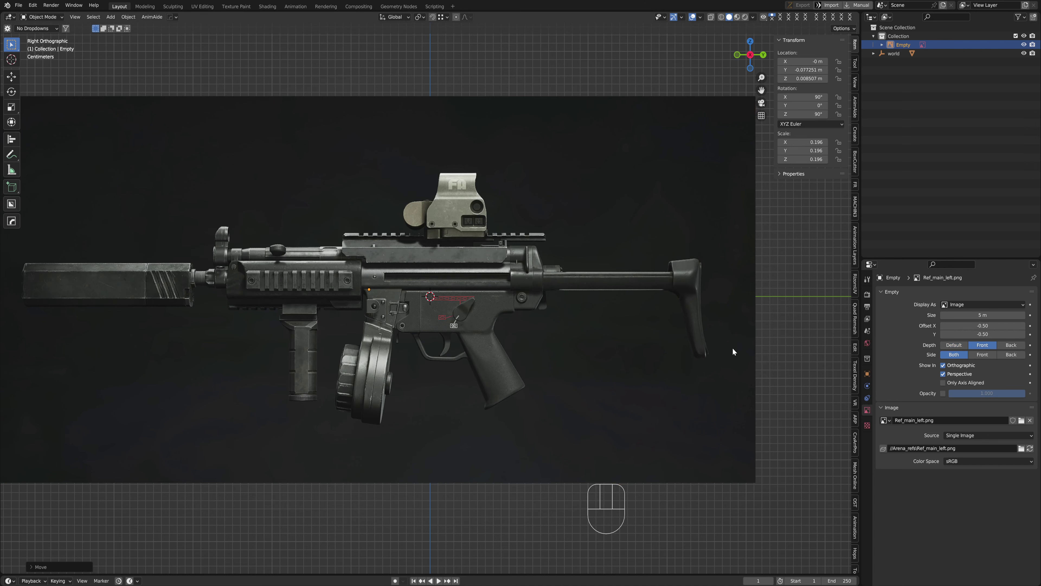
Set the side reference image's opacity to about 0.735 and move it over the gun mesh at about Y -0.080 m, Z 0.010 m
click(943, 392)
mouse_move(1004, 394)
mouse_down()
mouse_move(982, 394)
mouse_move(1005, 393)
mouse_up()
key(g)
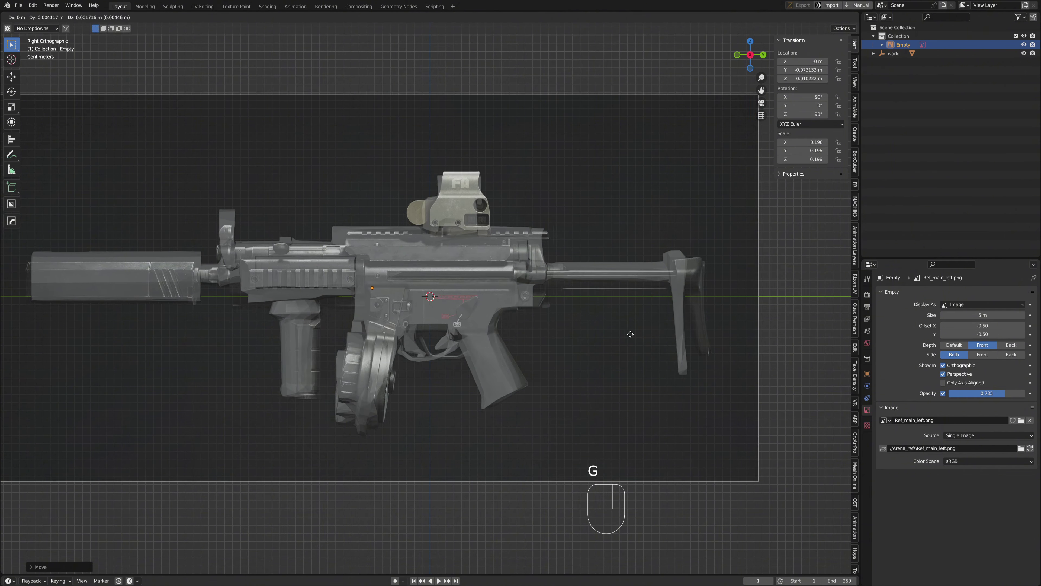
click(623, 338)
scroll(425, 334, up, 2)
shift+middle_drag(456, 315, 603, 319)
key(g)
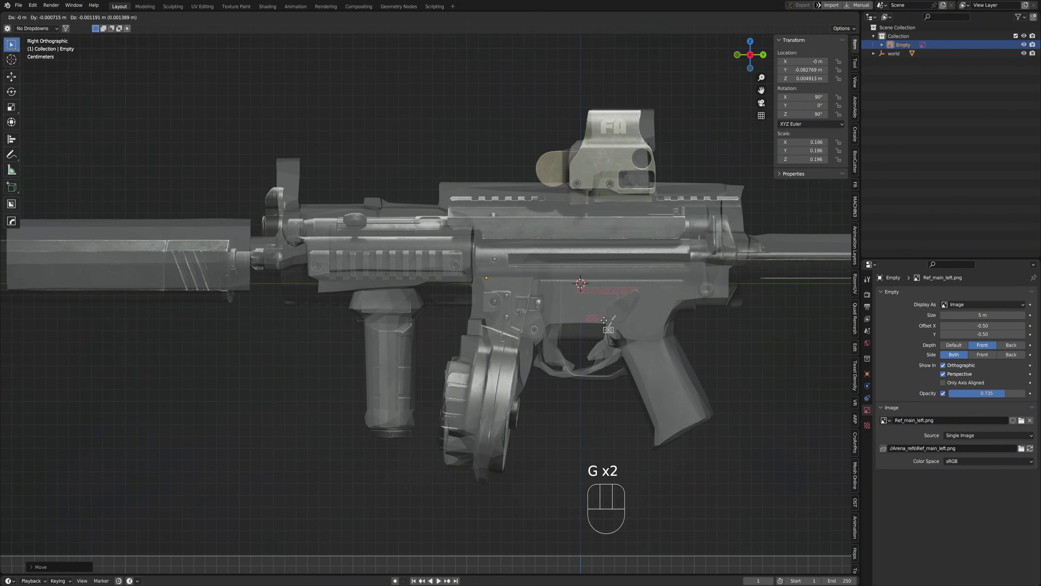
scroll(604, 320, down, 2)
click(496, 315)
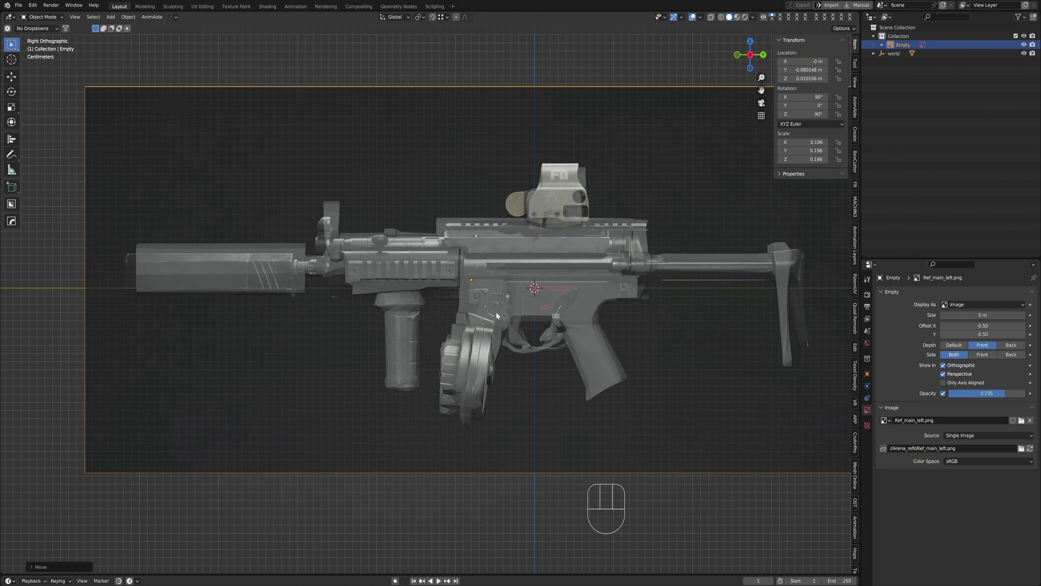
Scale the side reference image to about 0.201 and move it to about Y -0.089 m, Z 0.017 m
scroll(595, 312, up, 3)
key(g)
key(s)
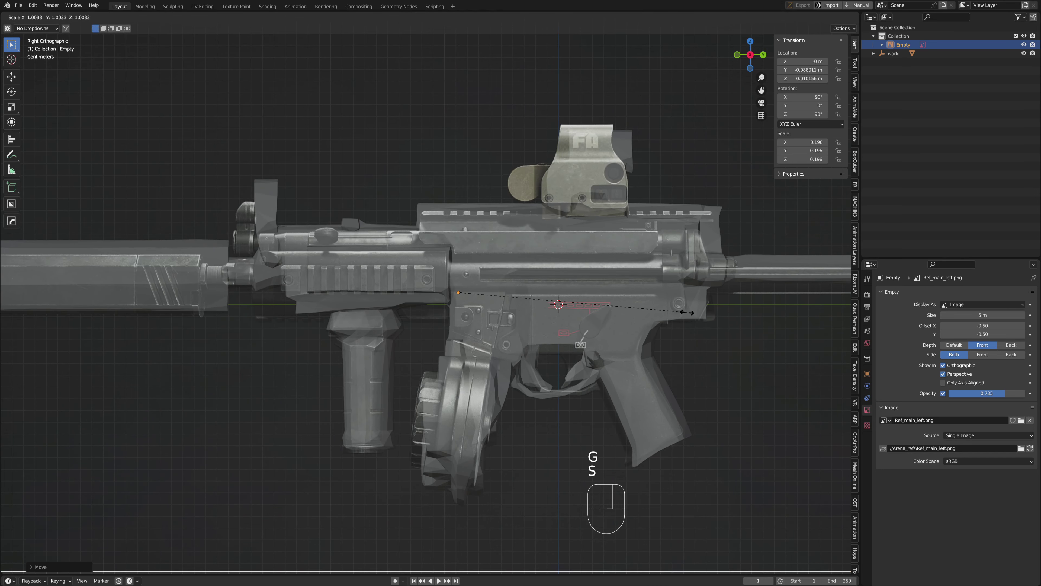
click(702, 306)
key(g)
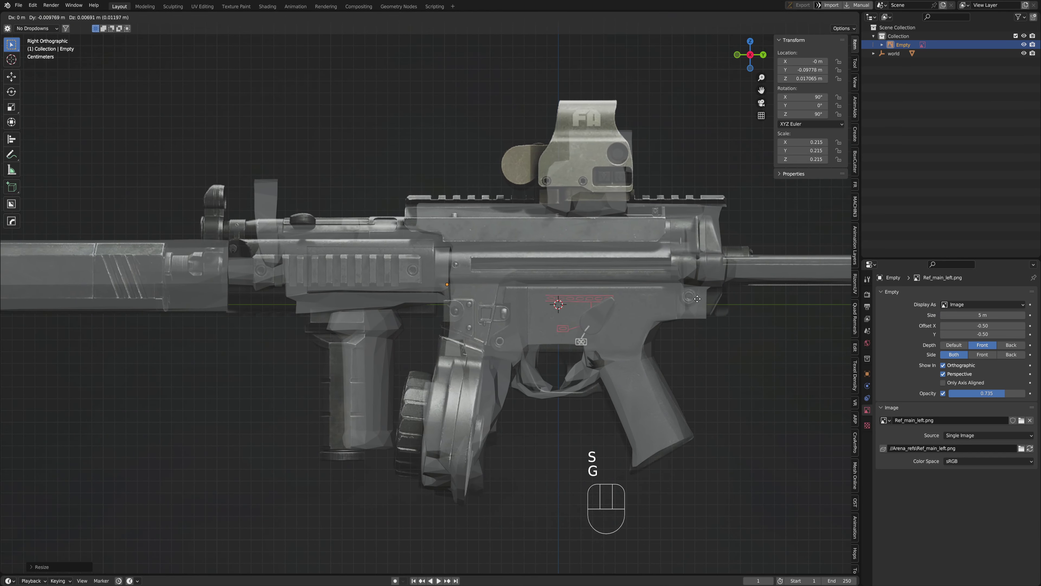
click(601, 294)
scroll(601, 296, down, 2)
key(s)
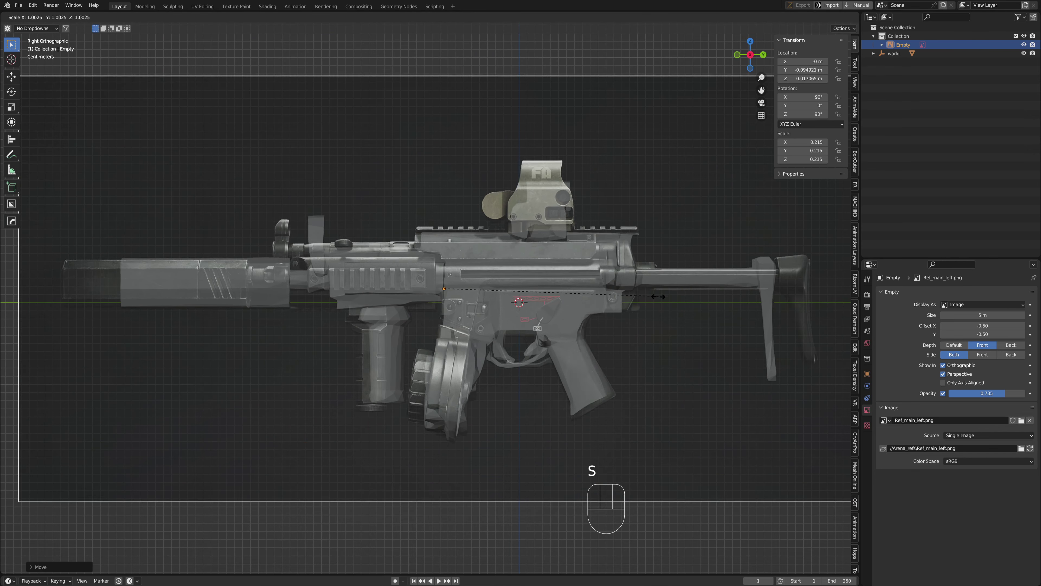
click(643, 296)
key(g)
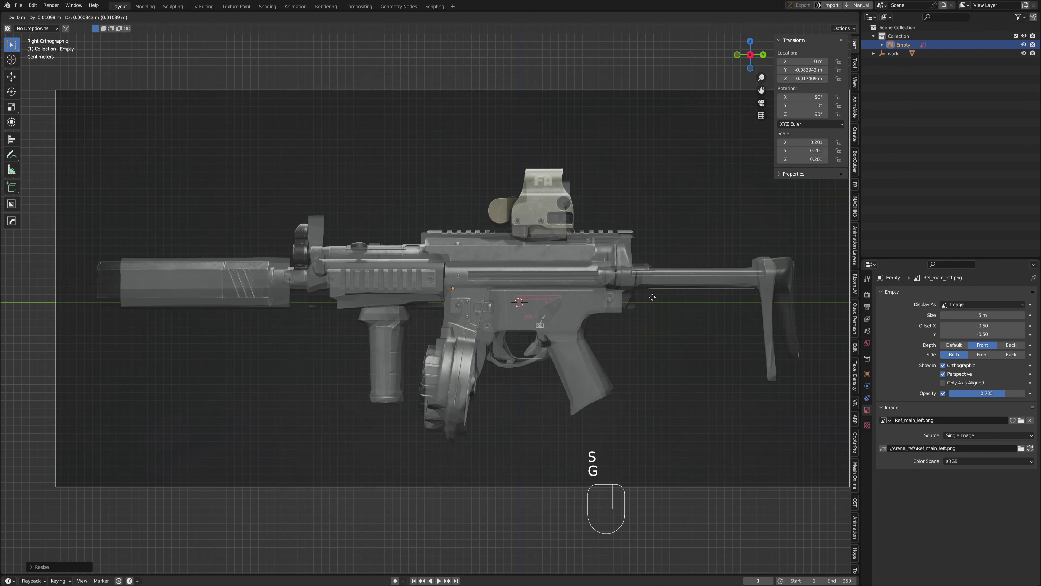
click(638, 296)
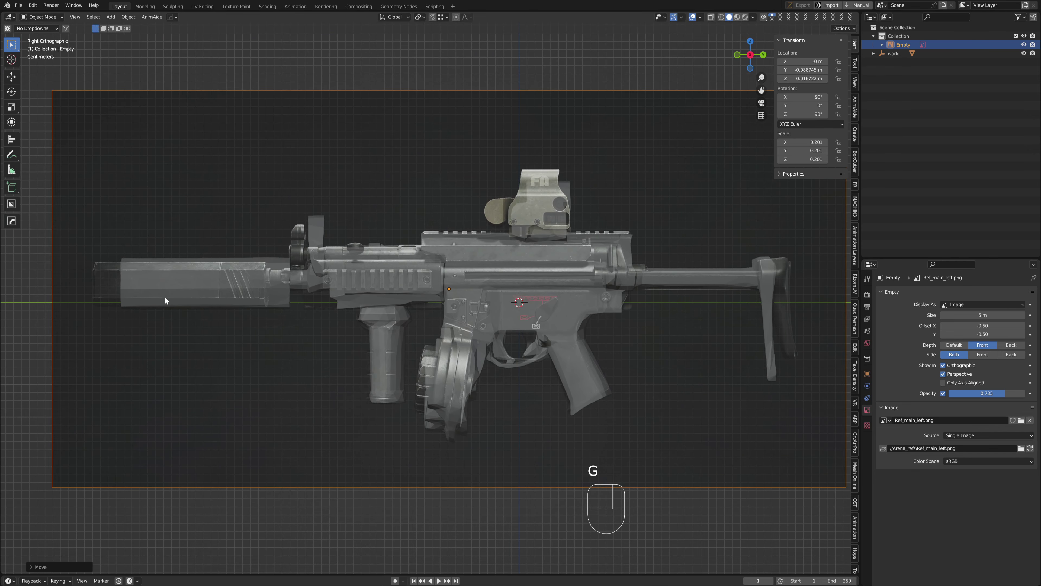
Nudge the side reference image to about Y -0.087 m, Z 0.012 m to match the gun mesh
key(s)
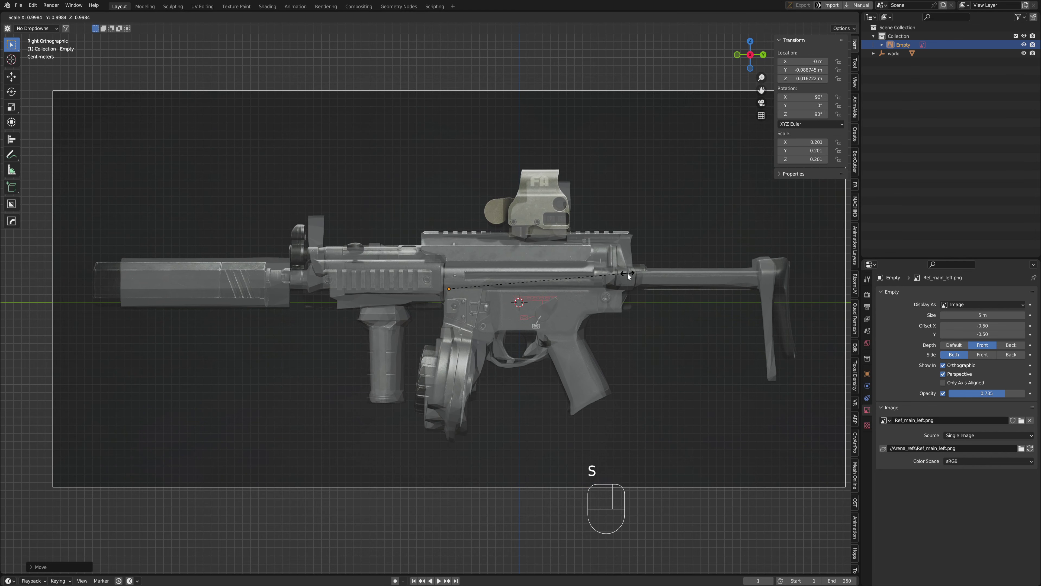
click(628, 275)
key(g)
click(626, 282)
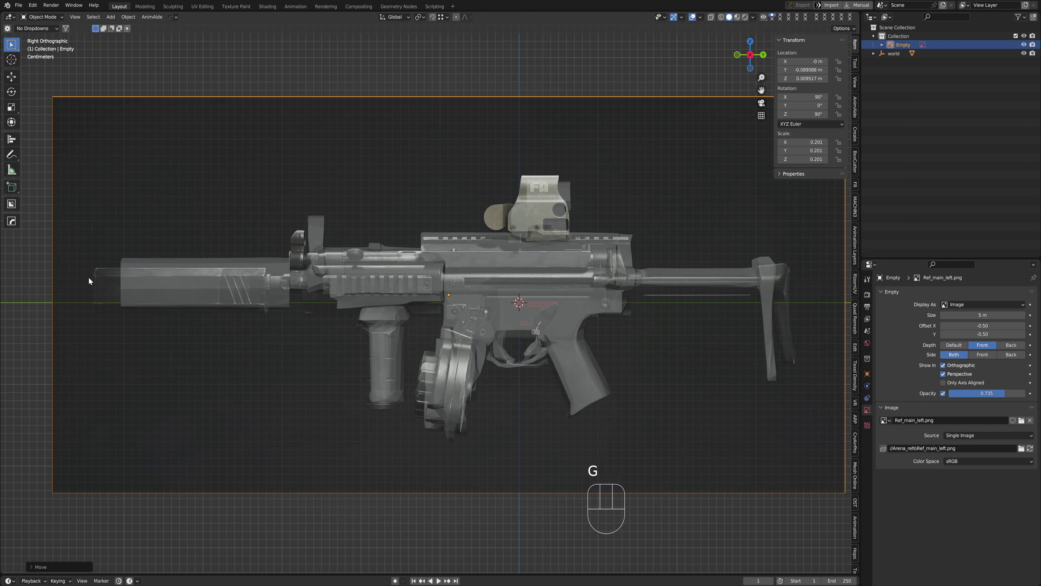
click(502, 284)
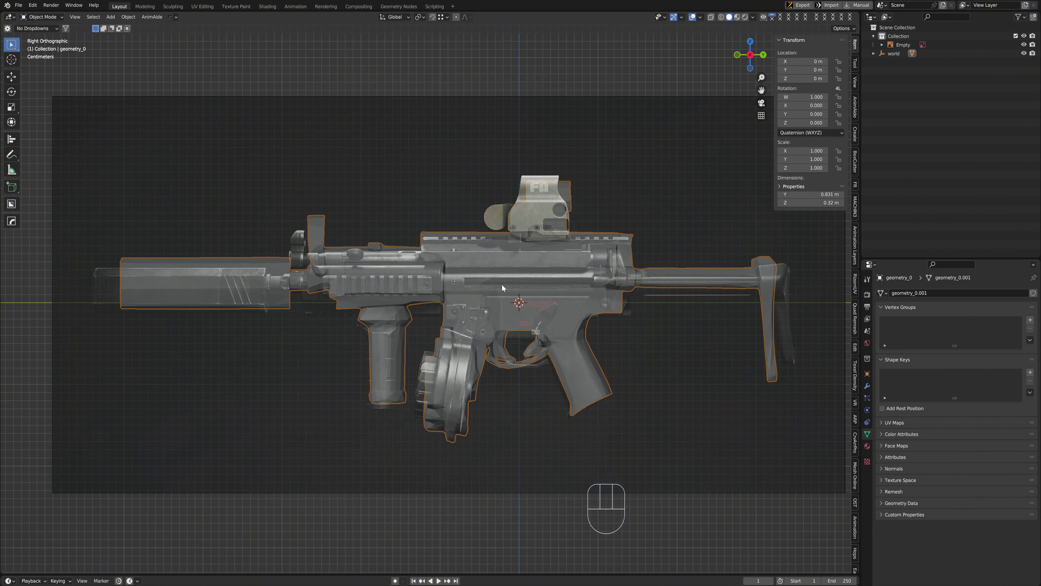
click(605, 358)
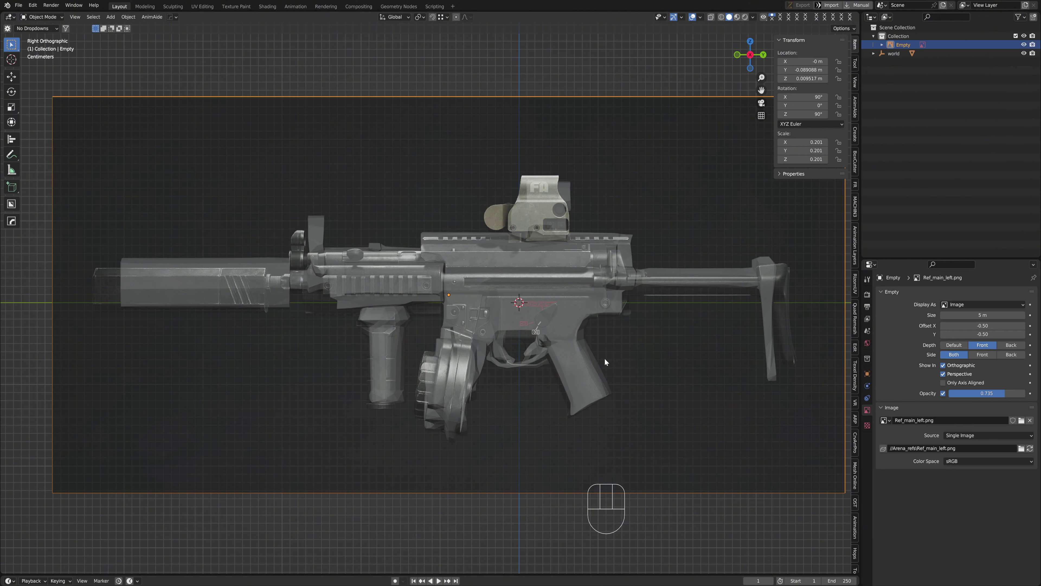
key(g)
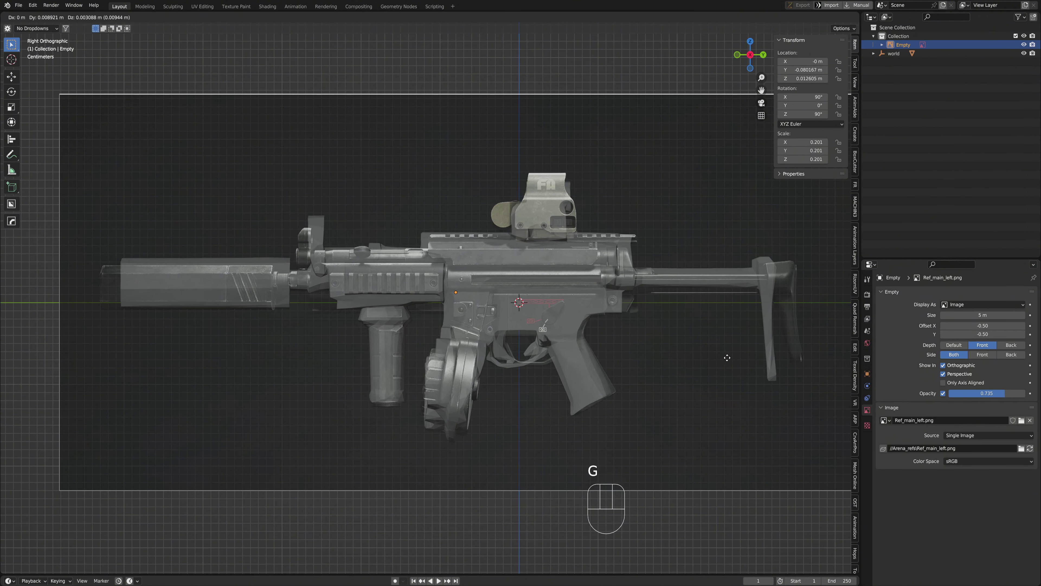
click(720, 360)
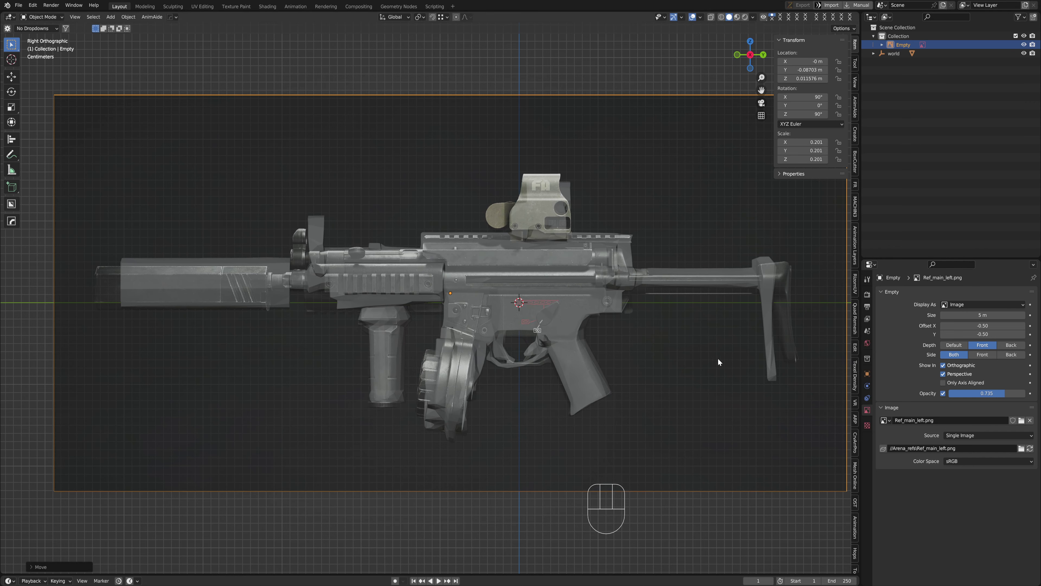
Move the geometry_0 mesh from under the world empty into the Collection
click(874, 54)
double_click(904, 62)
click(891, 63)
drag(902, 62, 902, 37)
click(889, 61)
Clear the parent of geometry_0 and delete the world empty
click(908, 53)
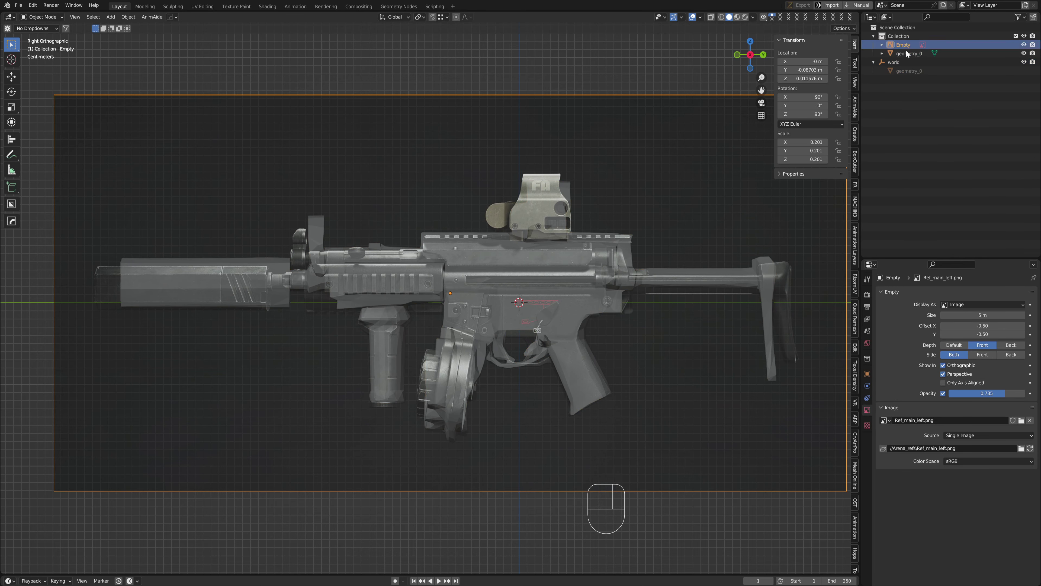
key(alt+p)
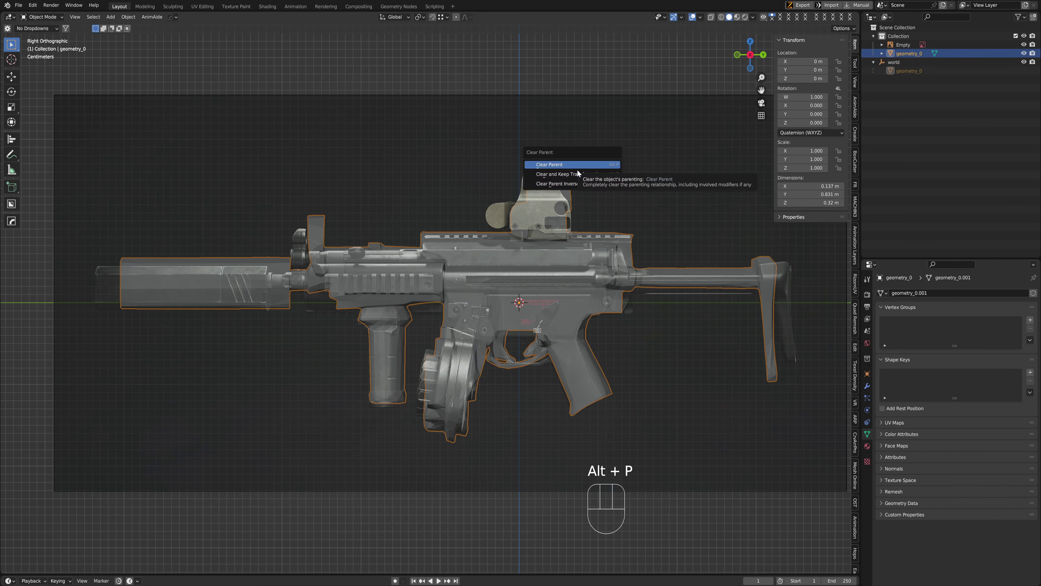
click(577, 168)
click(888, 64)
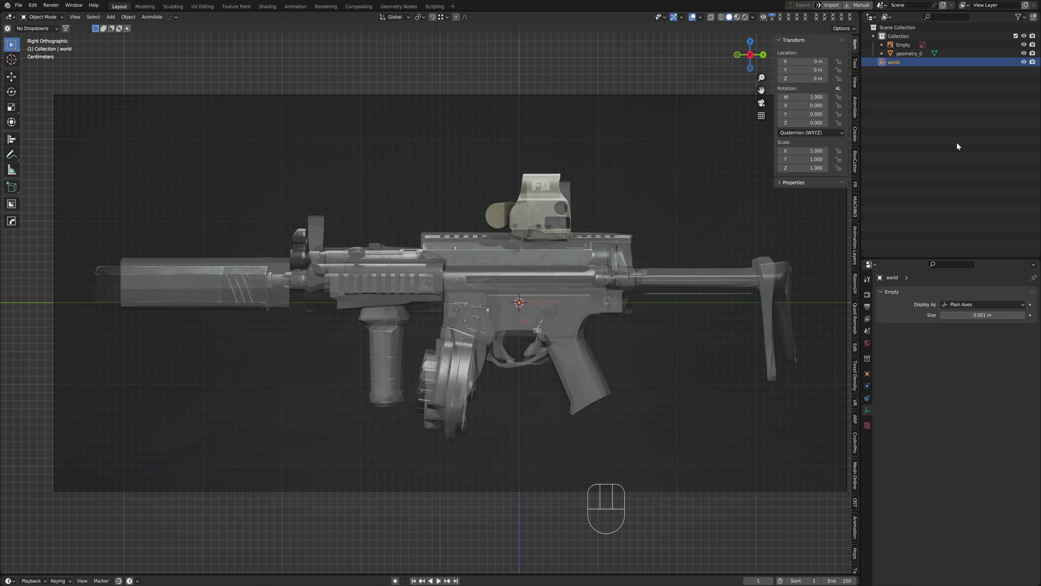
key(Delete)
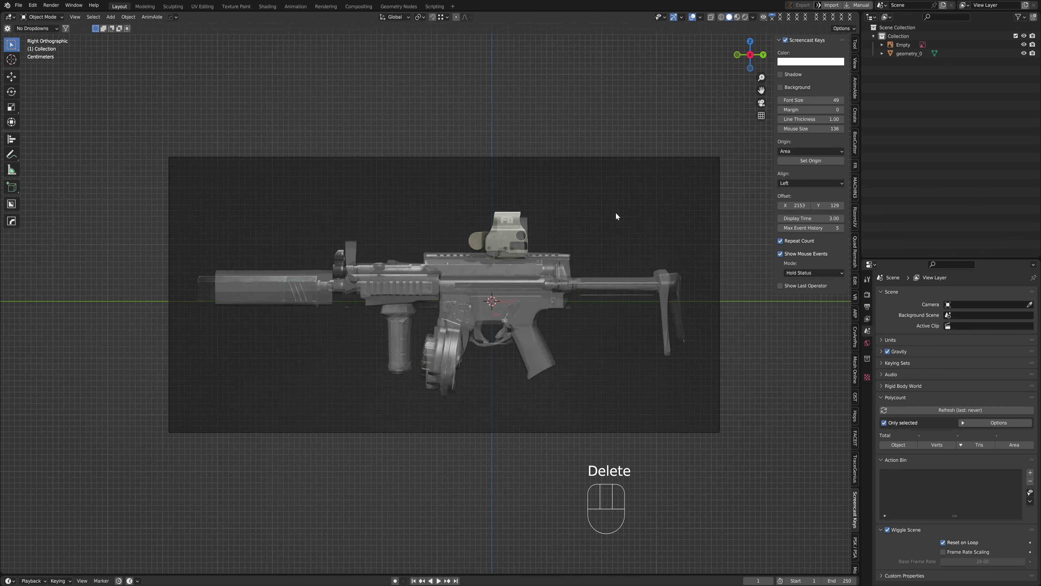
Rename the side reference image object as main_ref_left
shift+middle_drag(616, 212, 570, 202)
scroll(674, 186, down, 2)
double_click(901, 45)
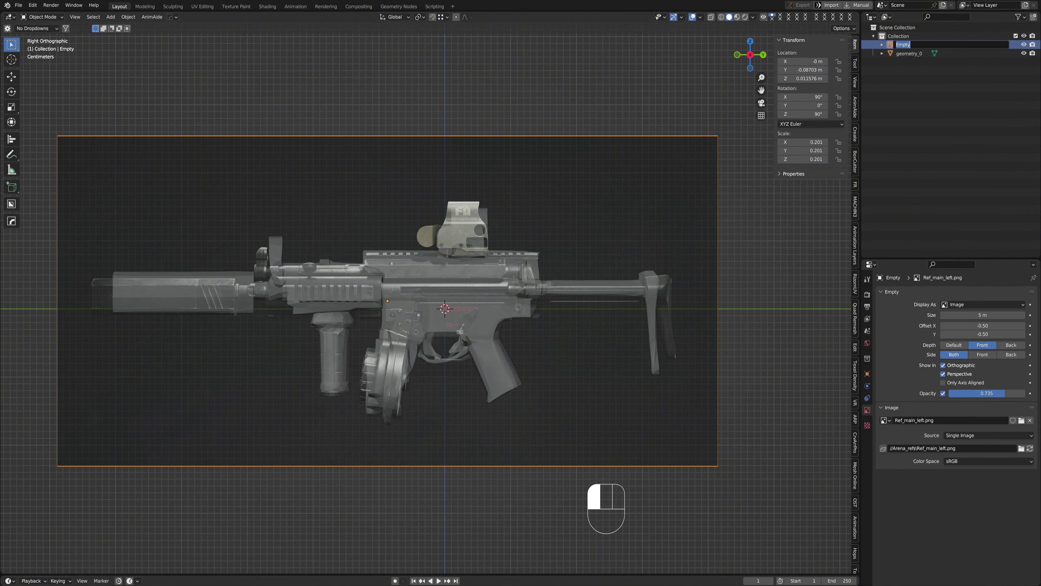
text(main_ref_left)
click(968, 68)
Rename the gun mesh geometry_0 as Geometry_ref
click(900, 45)
key(F2)
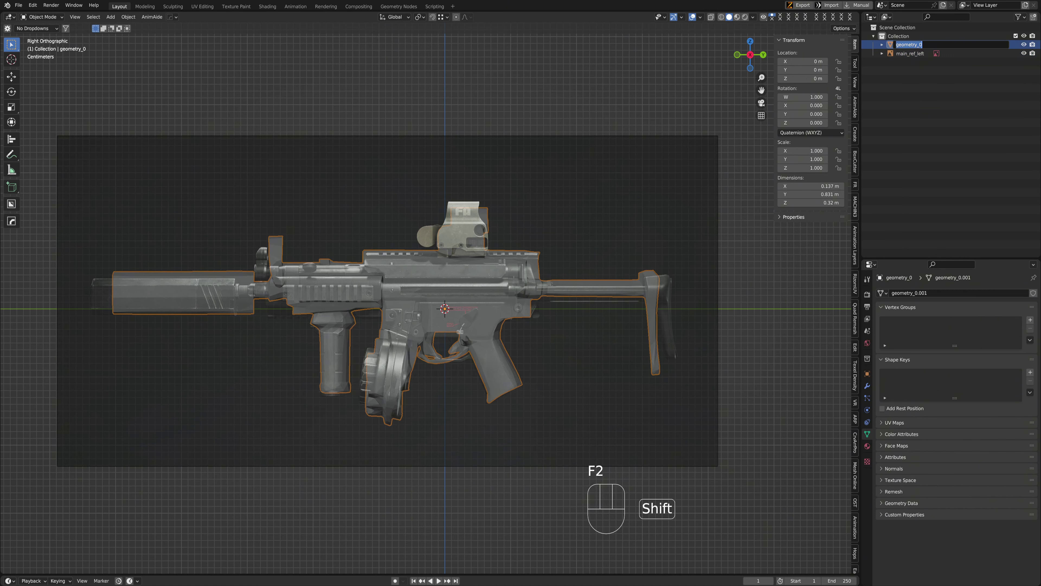
text(Ge)
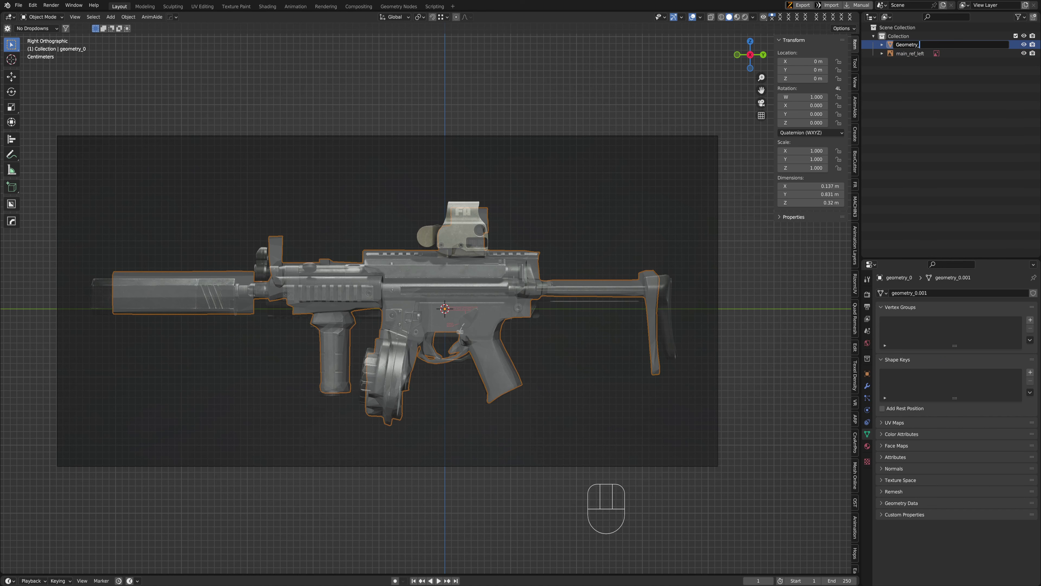
key(Return)
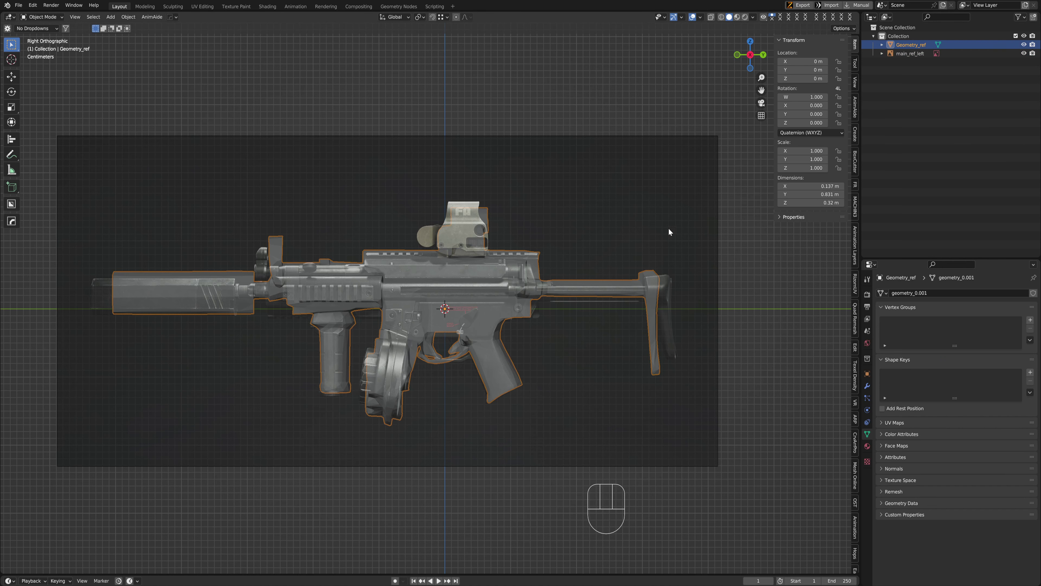
Add REF_Front.png to the front orthographic view as a reference image
key(ctrl+space)
mouse_move(537, 206)
middle_down()
mouse_move(535, 189)
mouse_move(521, 197)
middle_up()
key(ctrl+space)
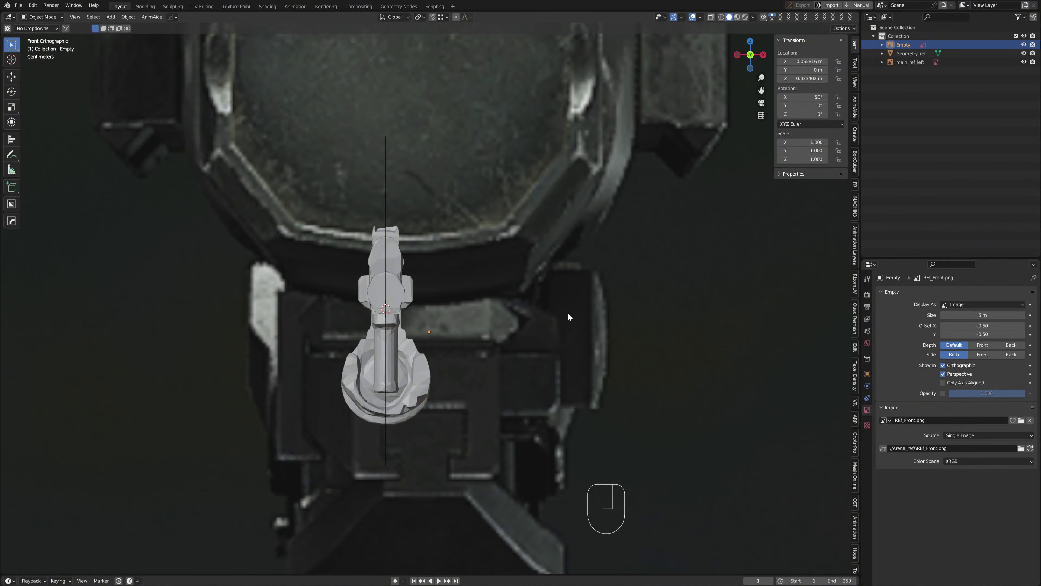
Scale the front reference image down to about 0.078 and move it over the gun mesh at about X 0.002 m, Z -0.026 m
scroll(565, 314, down, 3)
key(s)
key(s)
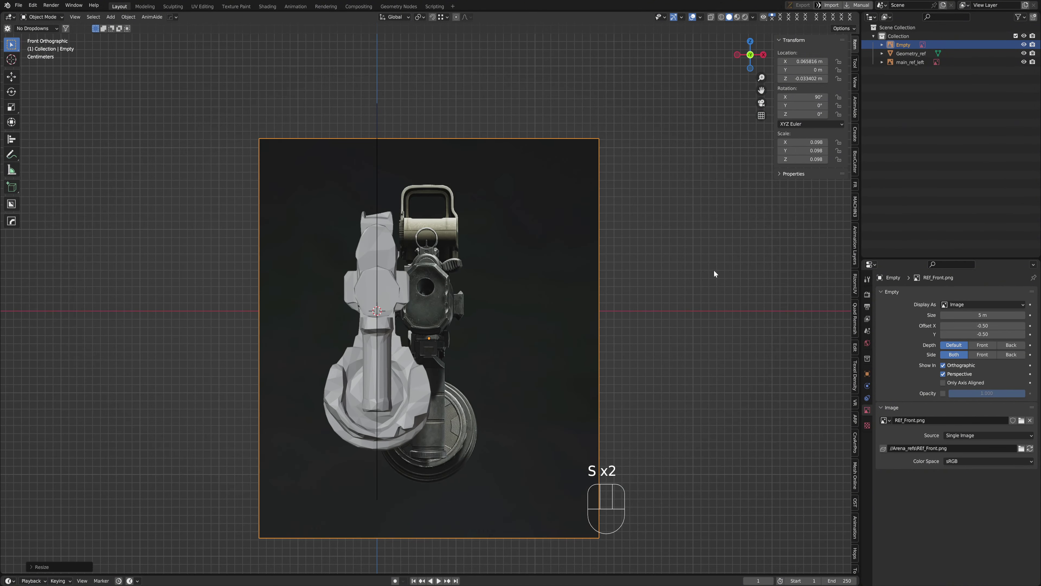
key(s)
key(g)
click(658, 268)
key(s)
click(618, 272)
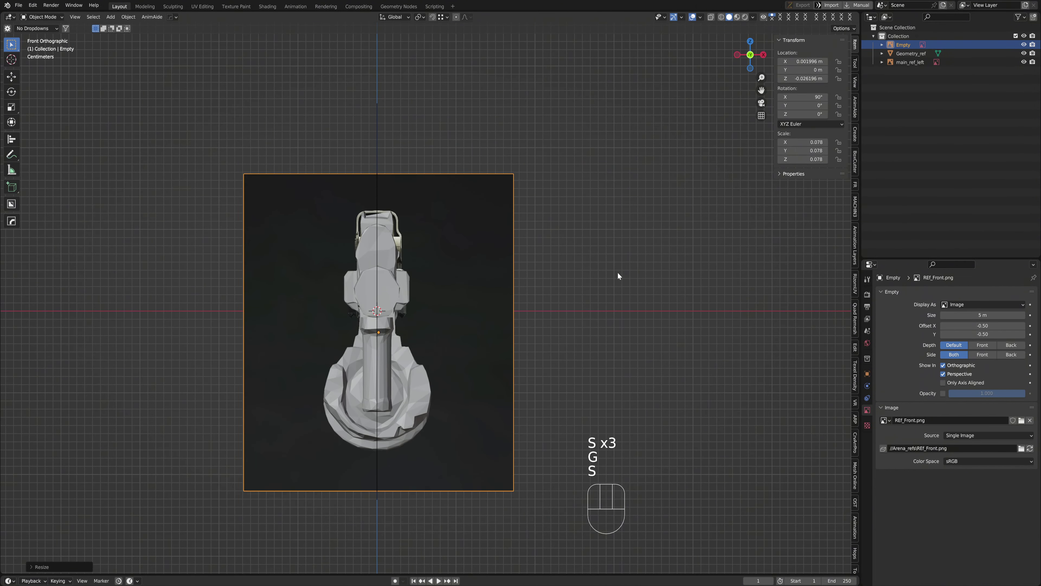
Set the front reference image's display depth to Front and its opacity to about 0.728
key(ctrl+space)
scroll(600, 287, down, 1)
click(559, 244)
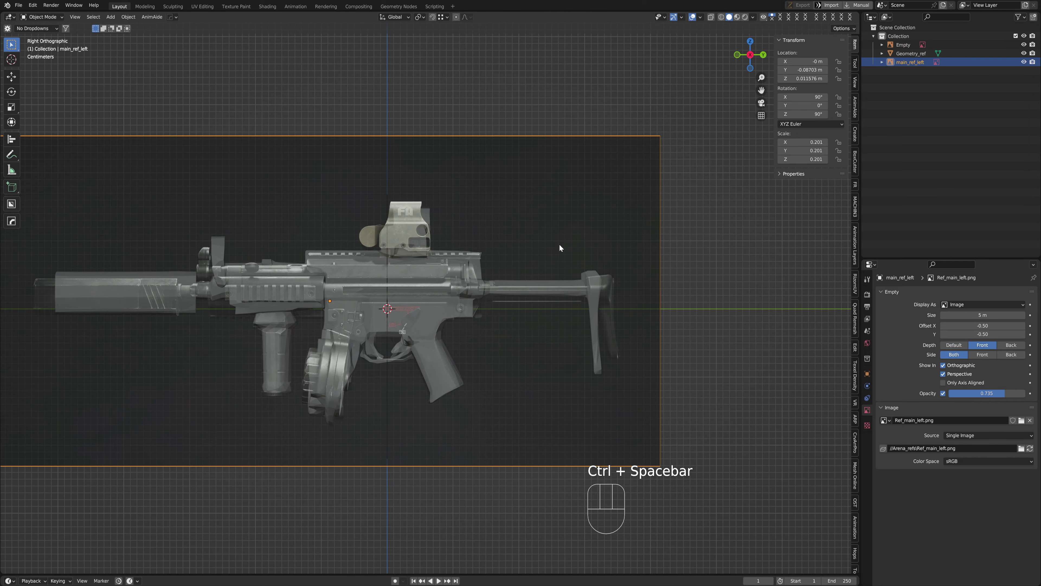
key(ctrl+space)
scroll(379, 246, up, 2)
shift+middle_drag(376, 247, 433, 208)
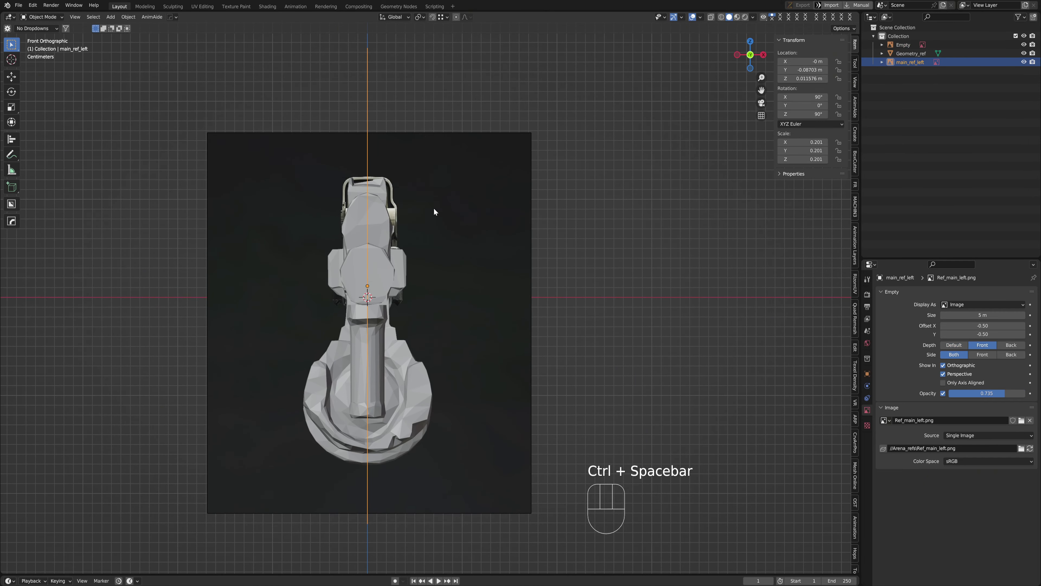
click(462, 170)
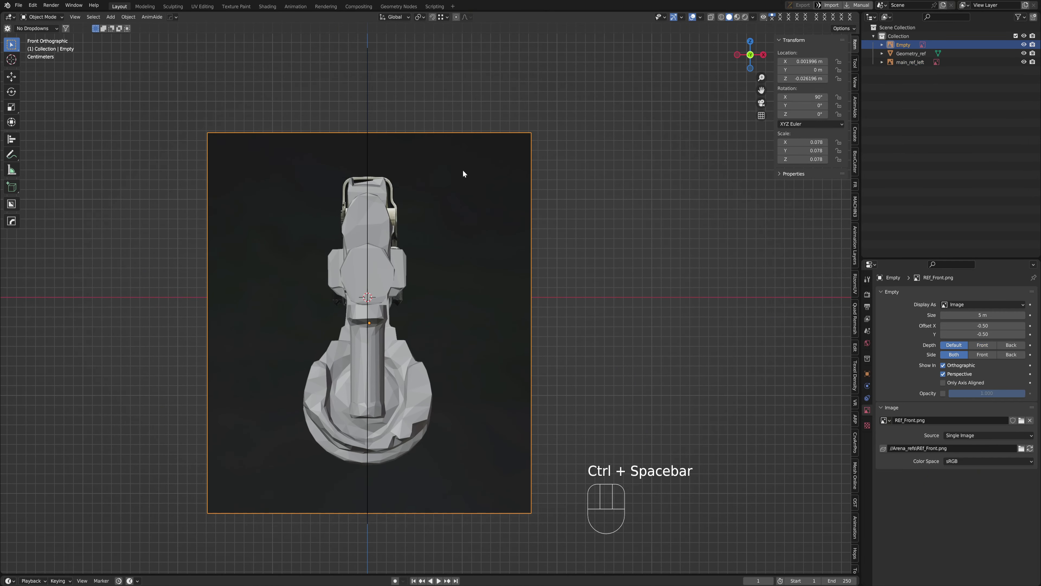
click(986, 346)
click(943, 394)
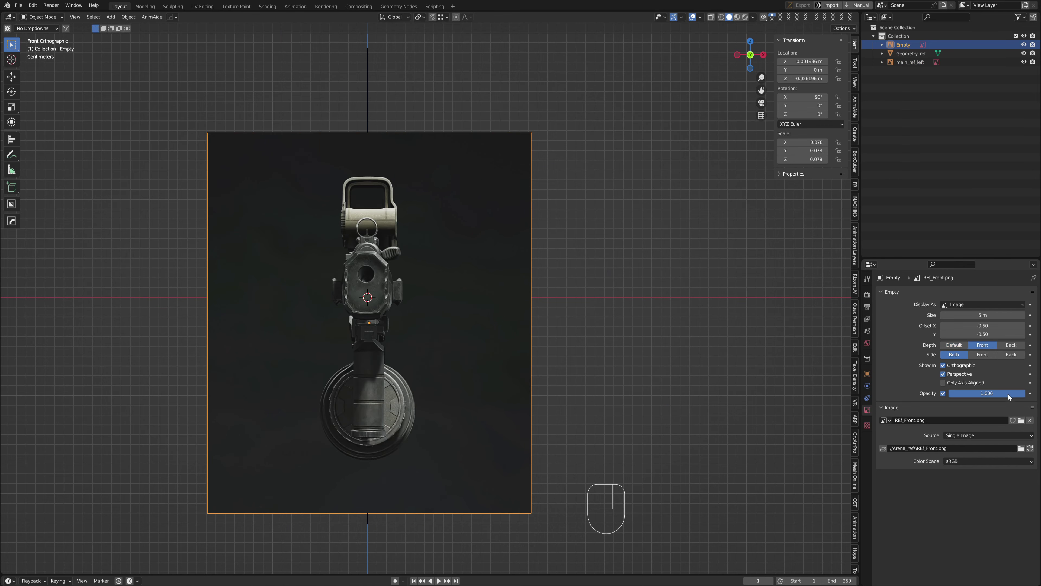
drag(987, 393, 966, 393)
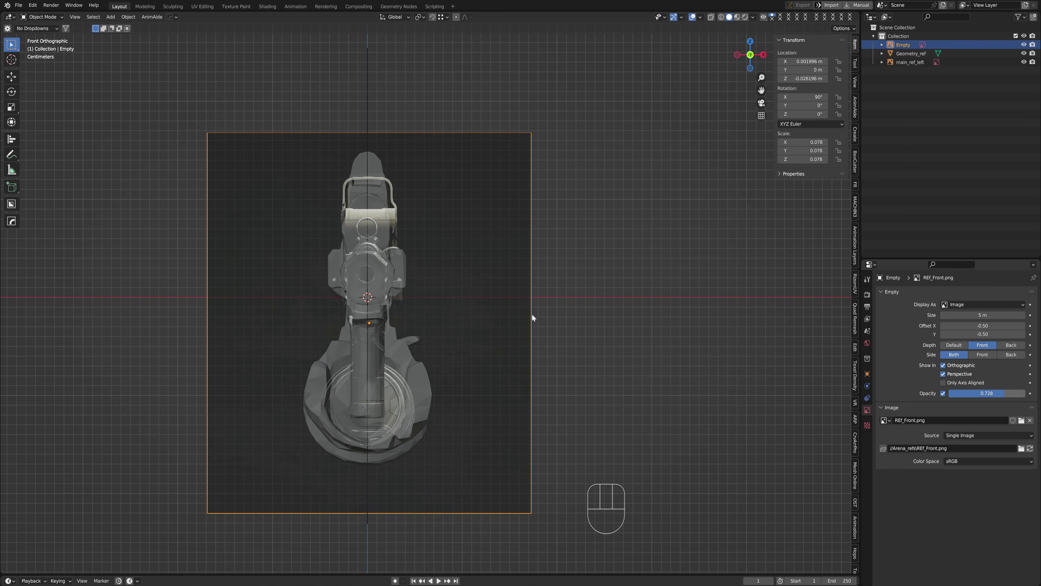
Move the front reference image to about X 0.003 m, Z -0.020 m and scale it to about 0.084
scroll(541, 296, up, 2)
key(g)
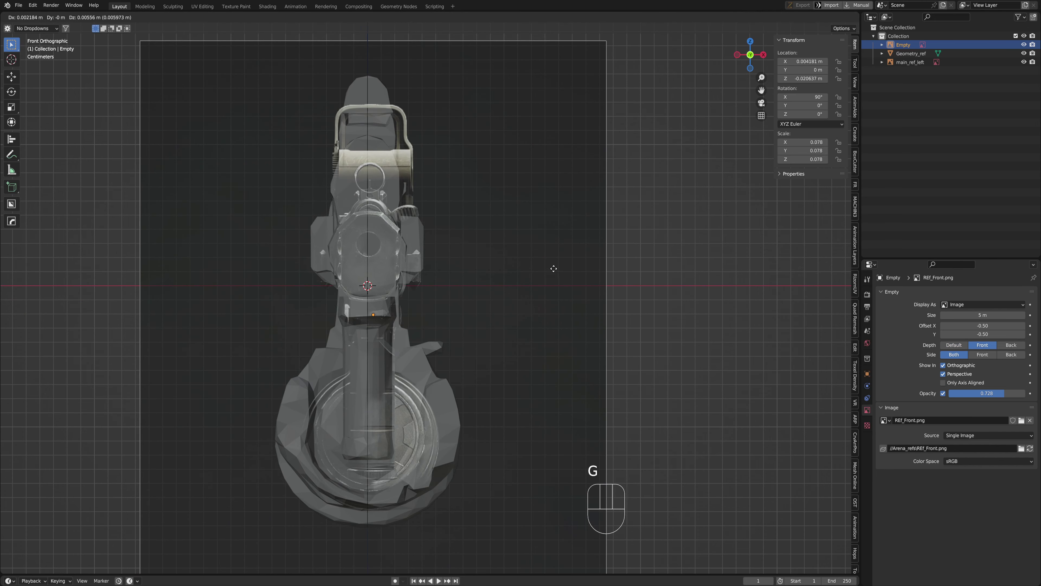
click(566, 266)
key(s)
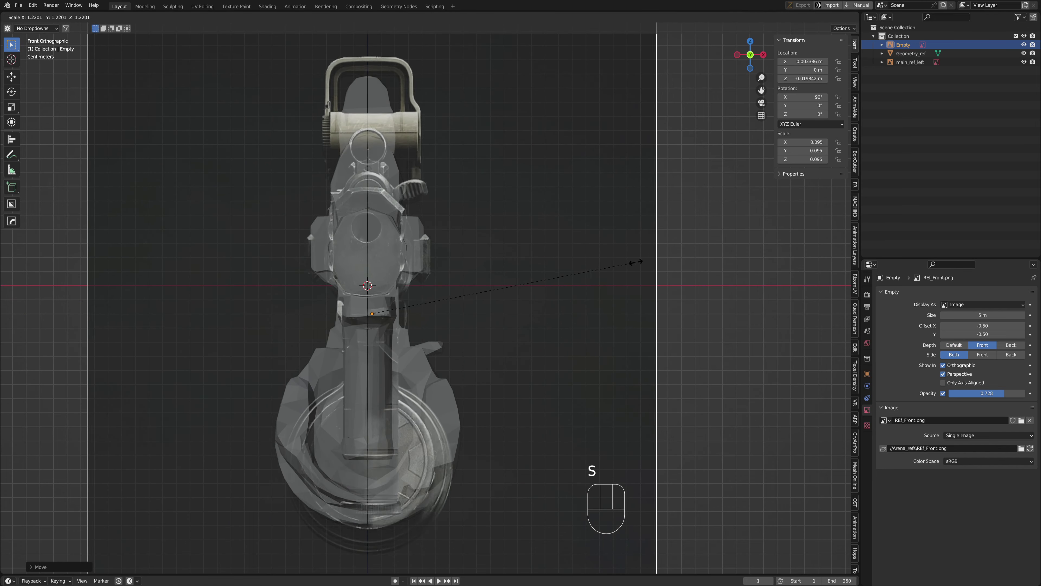
click(609, 261)
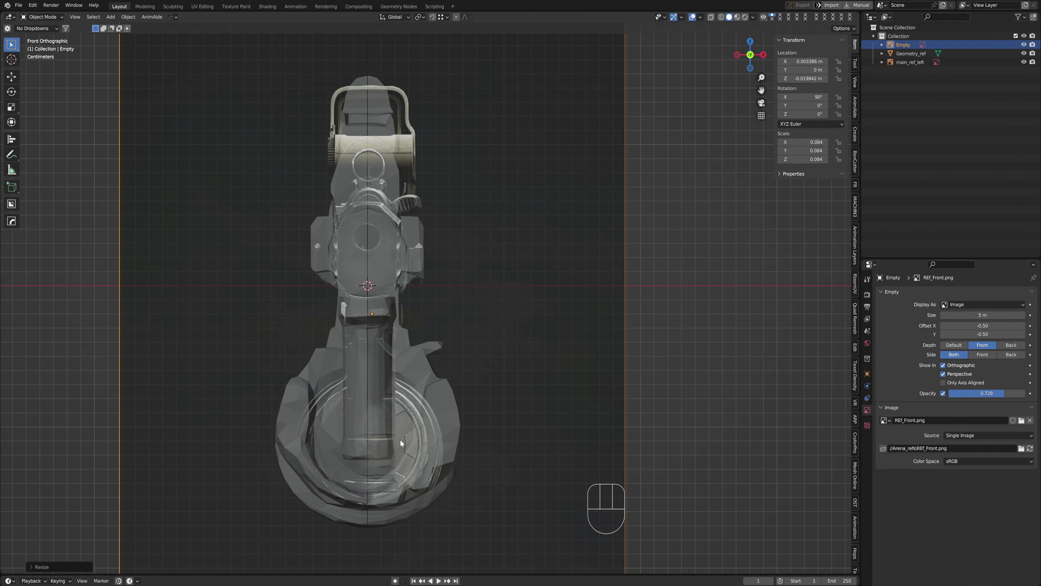
Scale the front reference image to about 0.078 and move it over the gun mesh at about X 0.004 m, Z -0.016 m
key(g)
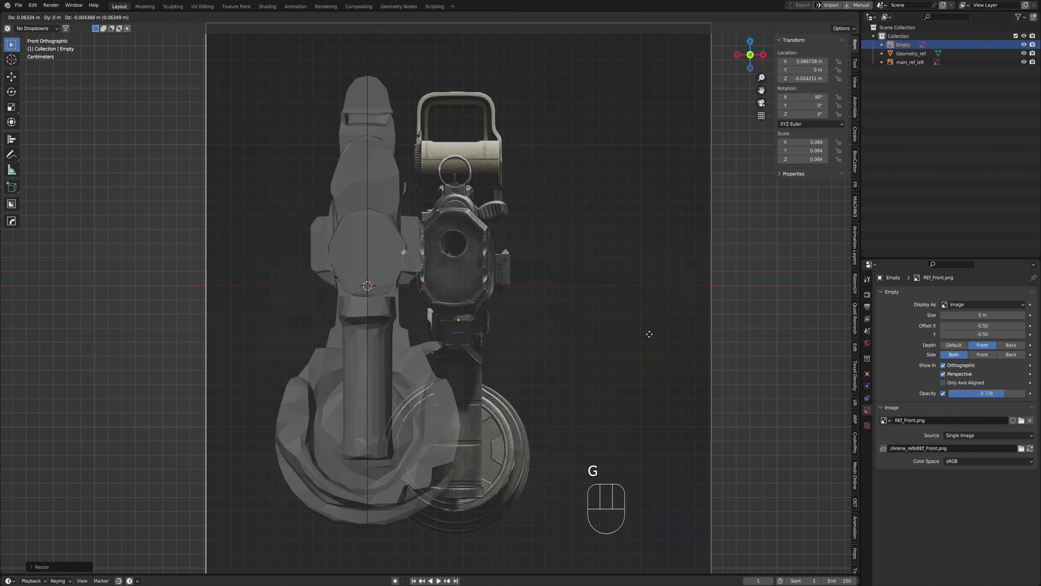
click(650, 337)
key(g)
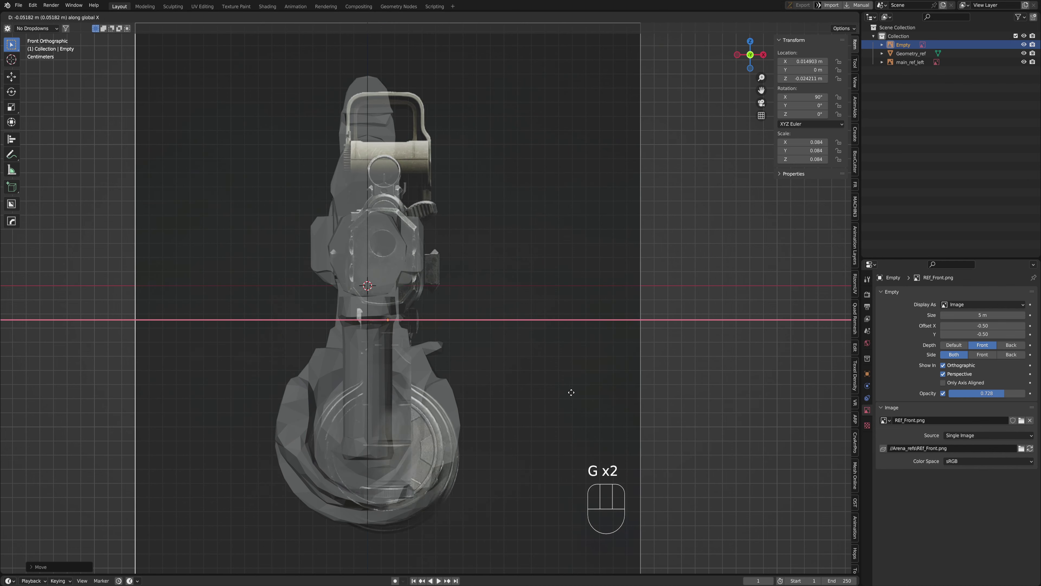
click(554, 392)
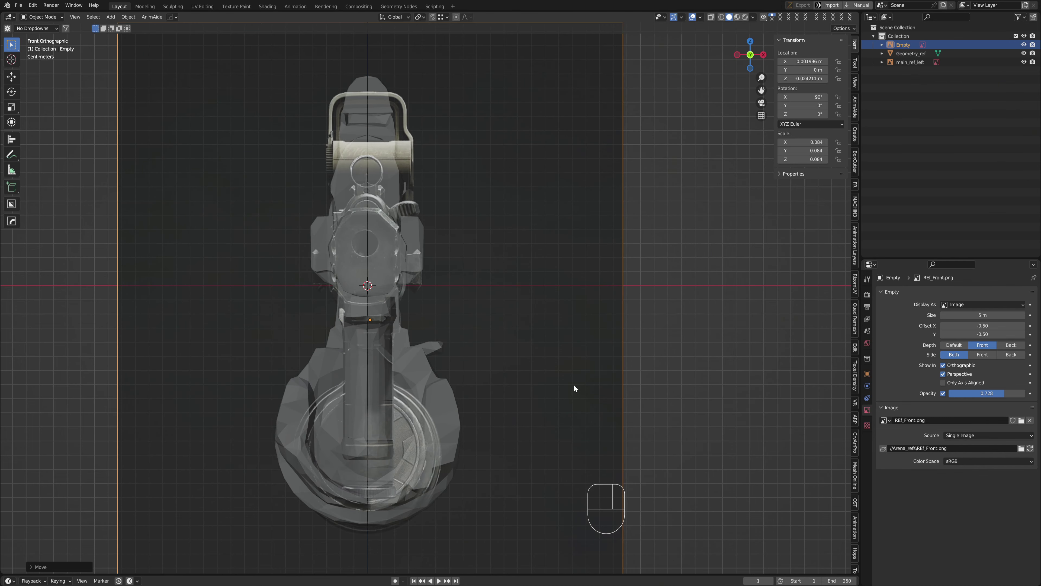
scroll(577, 374, down, 2)
scroll(571, 373, up, 3)
key(g)
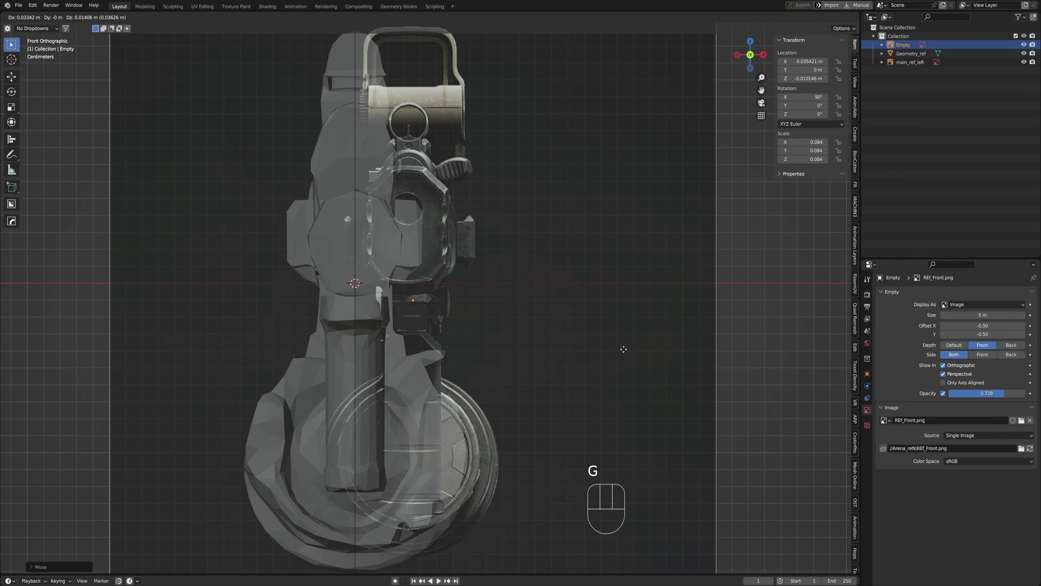
click(629, 352)
key(s)
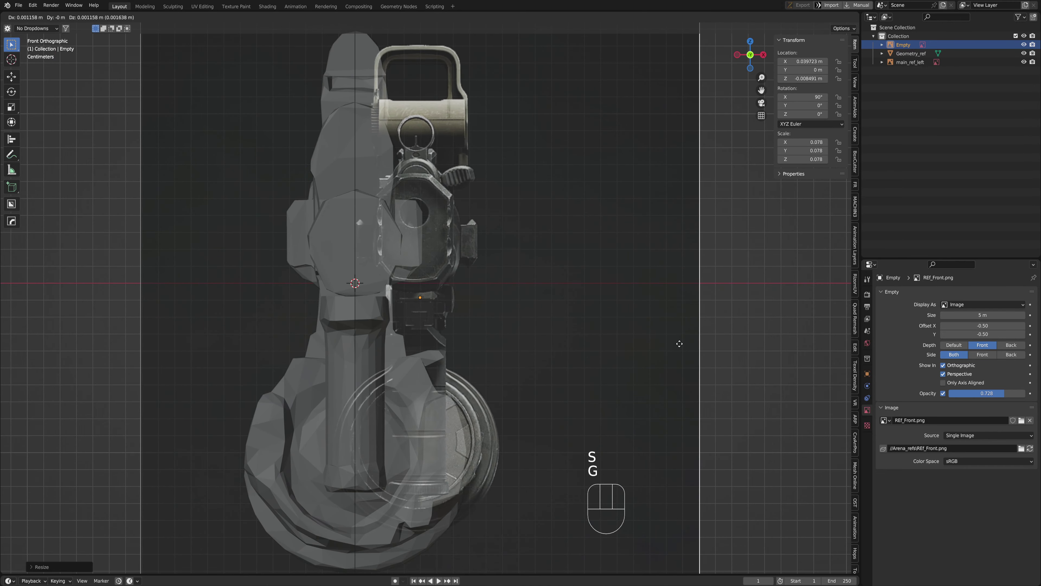
click(681, 349)
key(g)
scroll(627, 354, down, 3)
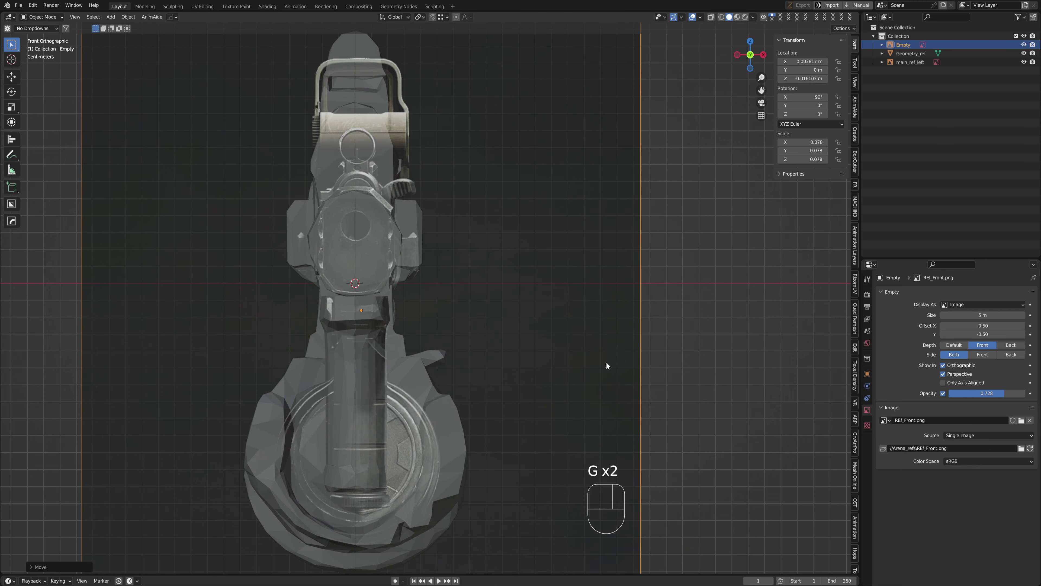
click(516, 350)
Hide the Geometry_ref draft mesh in the side orthographic view, leaving only the reference images
middle_drag(515, 346, 486, 328)
key(ctrl+space)
key(ctrl+space)
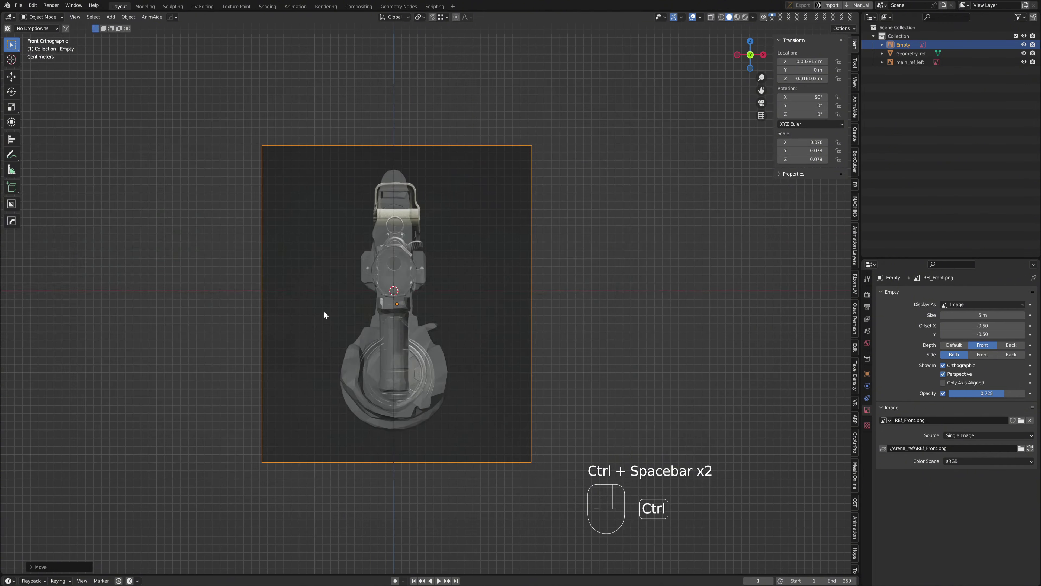
key(ctrl+space)
shift+middle_drag(520, 298, 256, 267)
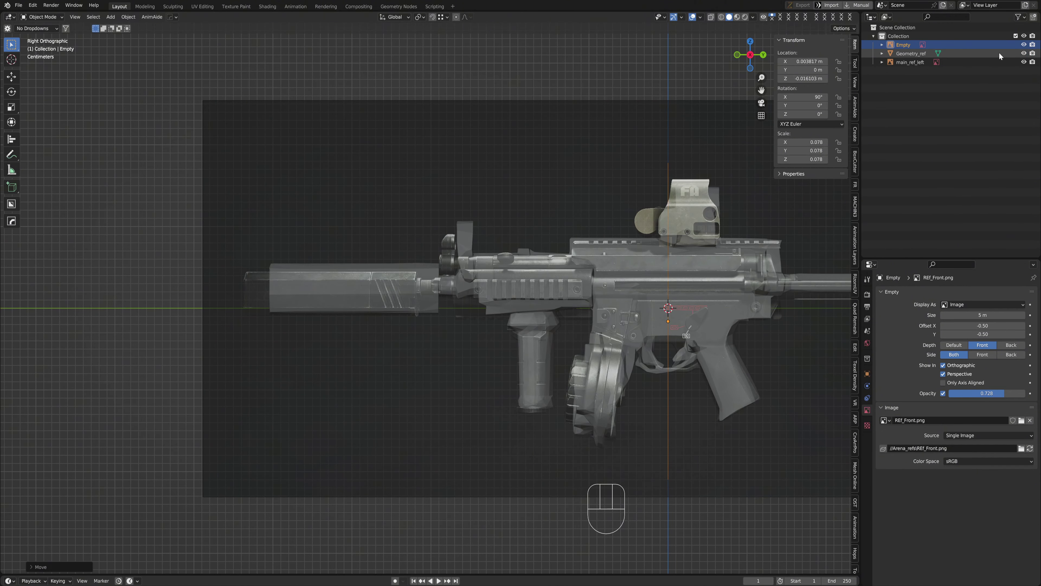
click(1024, 53)
scroll(462, 191, down, 3)
Turn on Only Axis Aligned for both the side and front reference images, and hide the viewport's transform sidebar
click(600, 225)
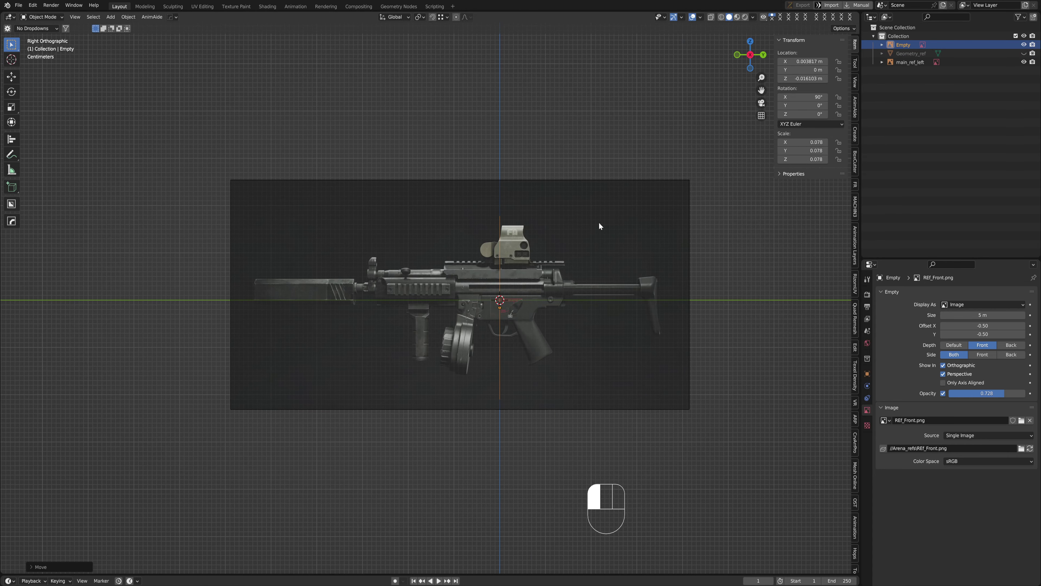
shift+middle_drag(575, 355, 554, 317)
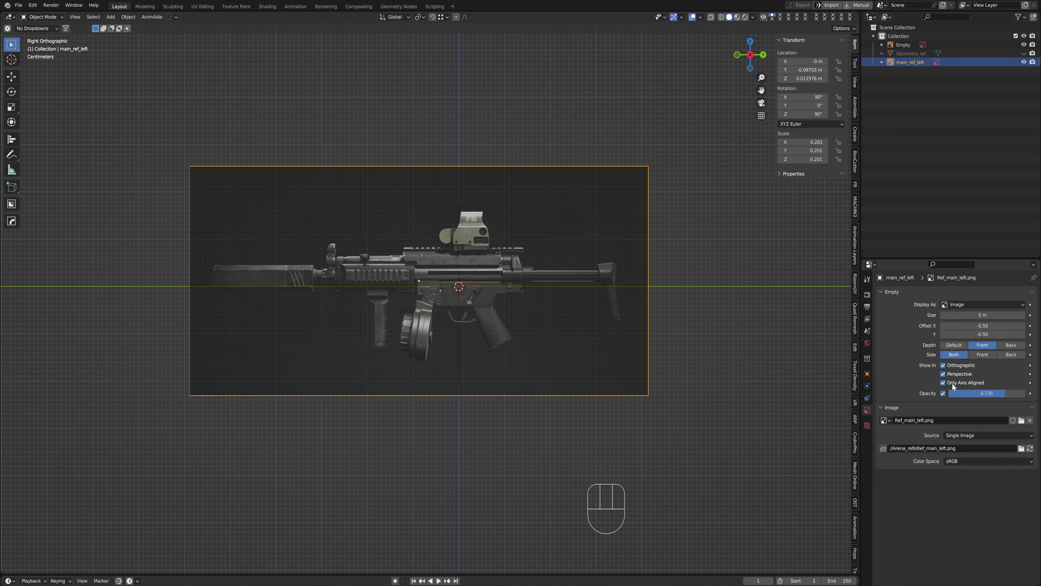
middle_drag(478, 268, 522, 289)
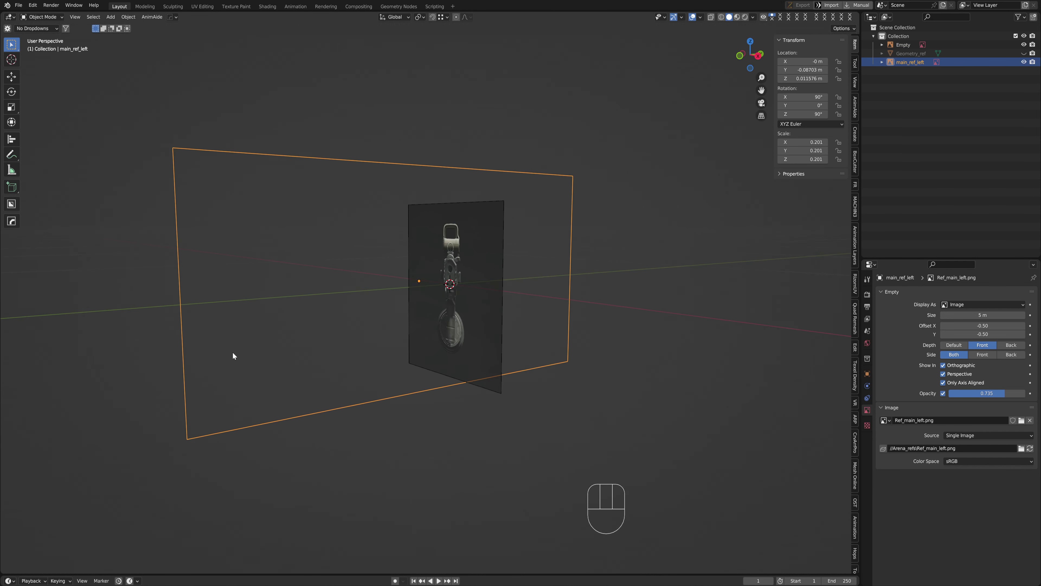
click(464, 276)
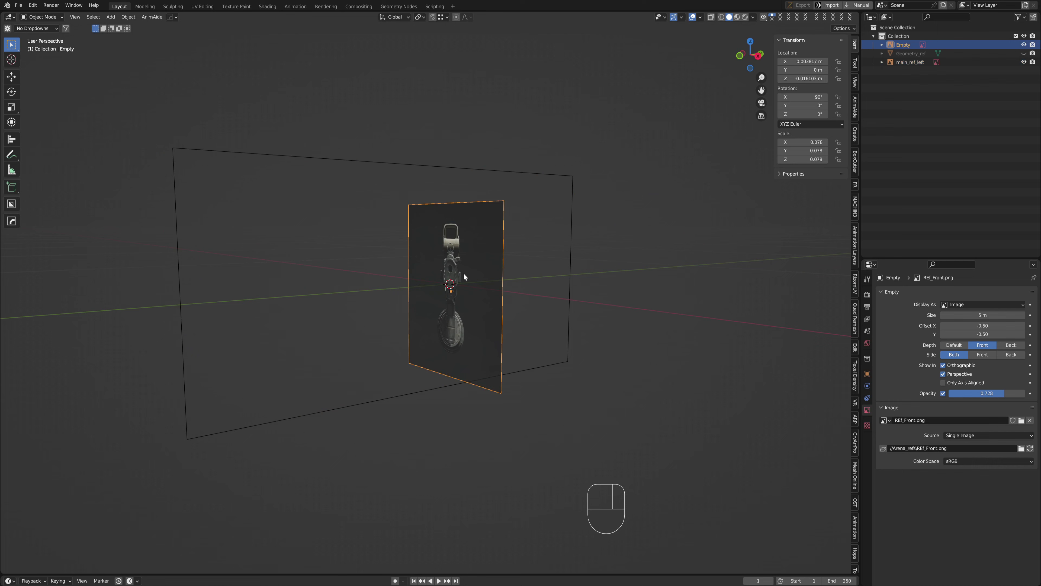
click(956, 383)
key(ctrl+space)
shift+middle_drag(482, 291, 525, 346)
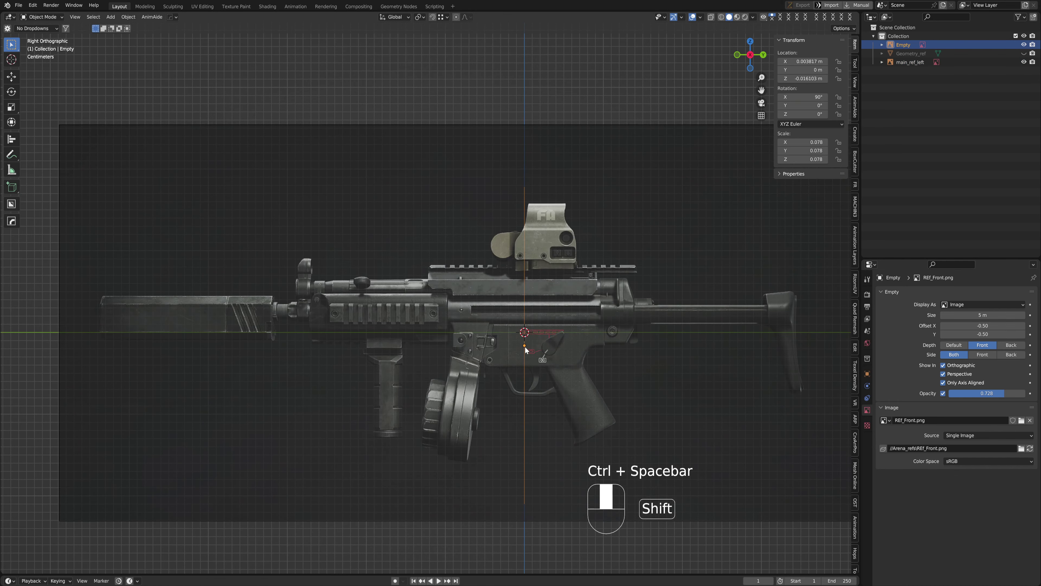
key(n)
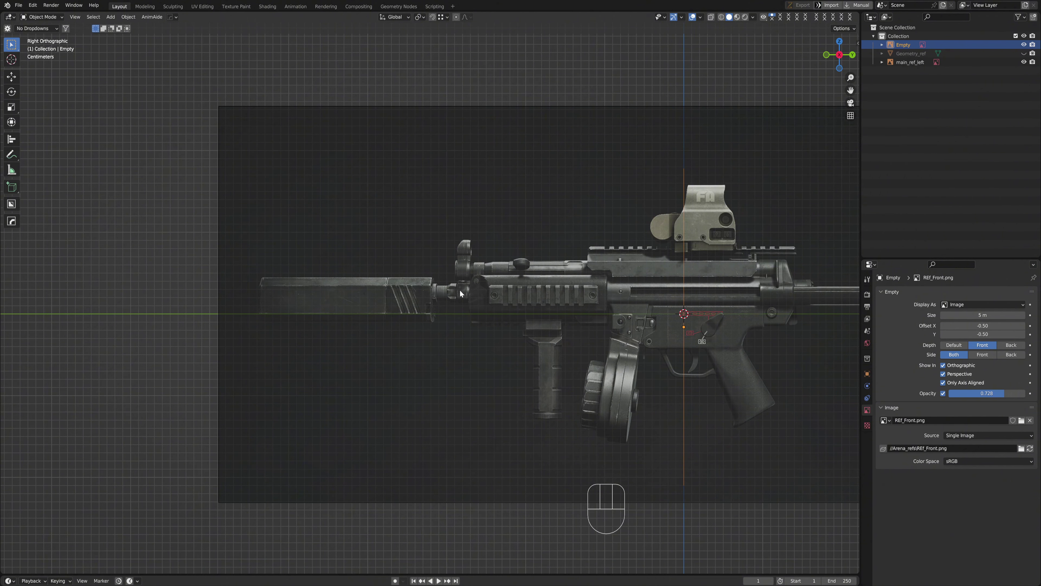
Add a cube in the right orthographic view and scale it down to fit within the side reference image
scroll(458, 293, down, 3)
key(shift+a)
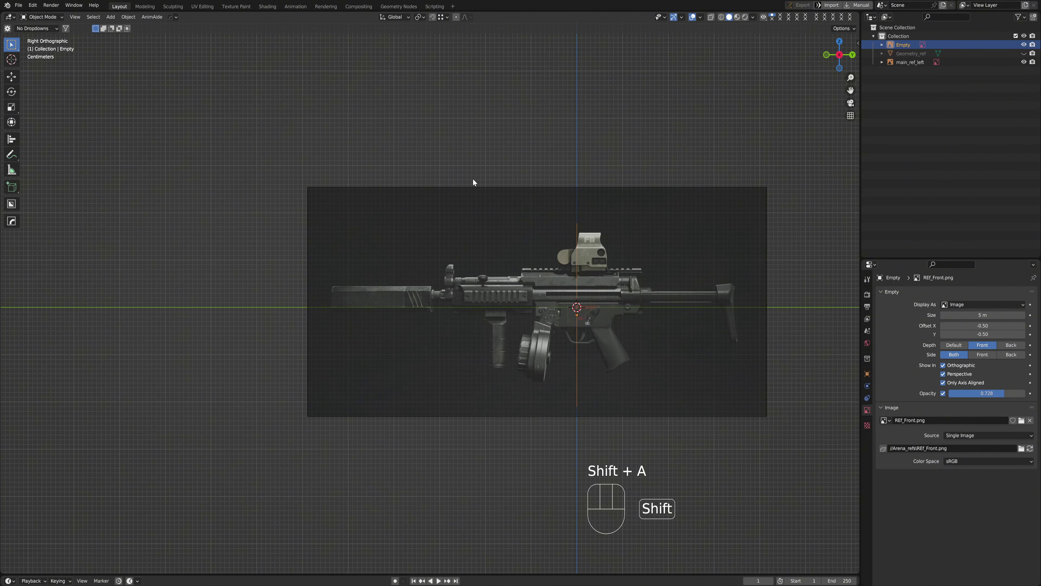
key(shift+a)
click(557, 191)
key(s)
key(s)
click(643, 322)
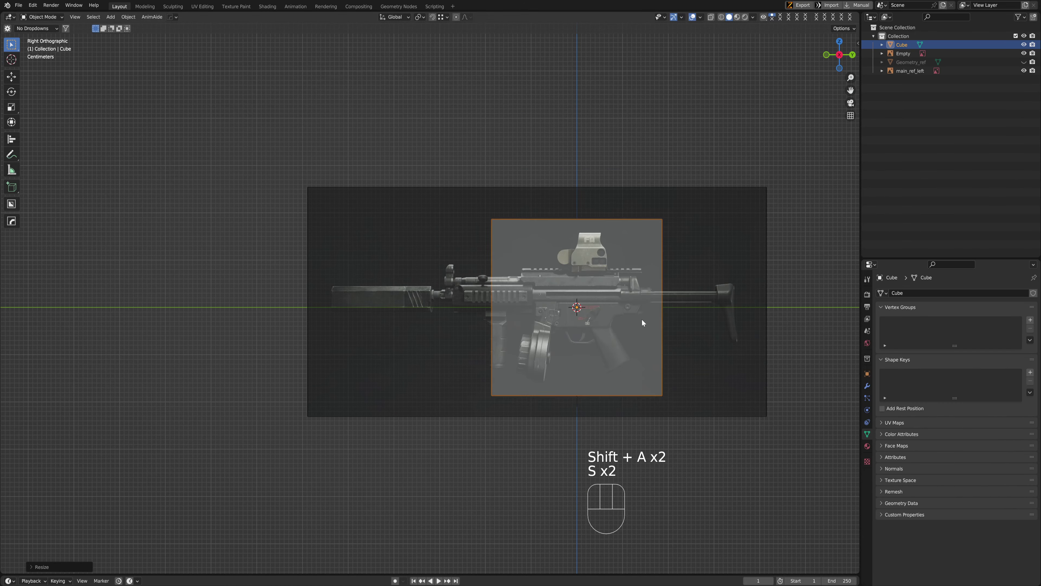
Move the cube over the suppressor and shrink it by a factor of about 0.392
key(s)
key(g)
click(451, 304)
scroll(451, 304, up, 5)
key(s)
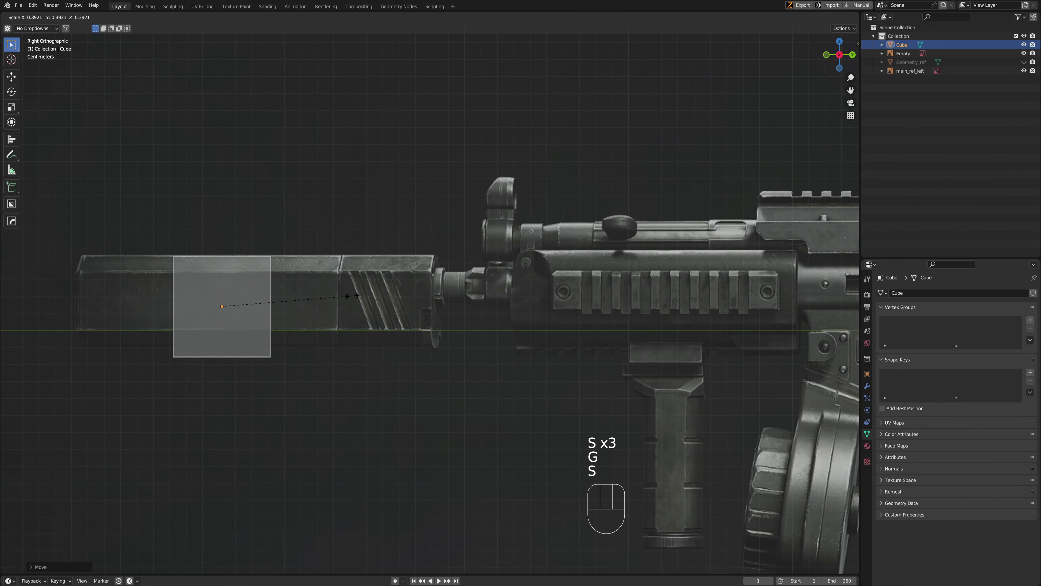
click(352, 296)
Rescale the cube along Z towards the suppressor's height, ending with a factor of about 1.038
key(s)
key(z)
click(328, 294)
shift+middle_drag(326, 289, 488, 271)
scroll(489, 267, up, 4)
key(s)
key(z)
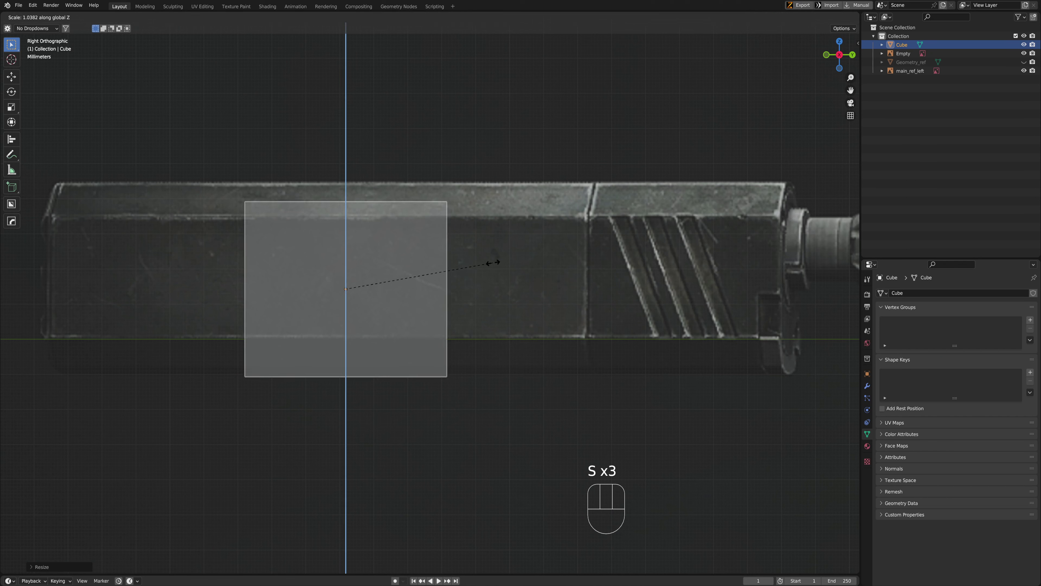
click(494, 262)
Move the cube's upper vertices along Z to line up with the suppressor's top edge
key(Tab)
key(1)
key(alt+z)
drag(209, 164, 518, 227)
key(g)
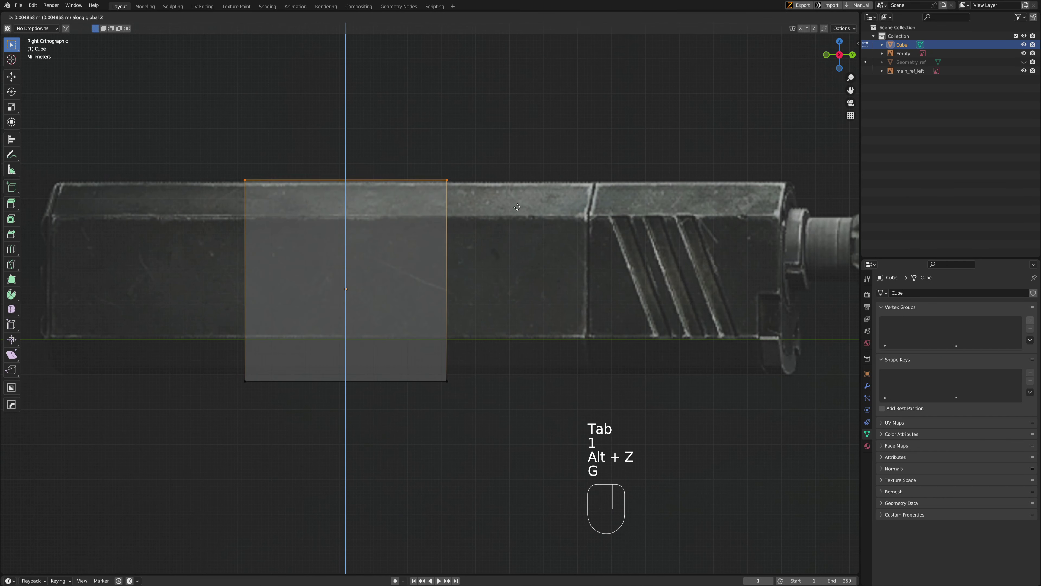
click(484, 231)
Raise the cube's lower vertices about 0.0023 m along Z to meet the suppressor's bottom edge, and return to Object Mode
drag(236, 349, 467, 406)
key(g)
key(z)
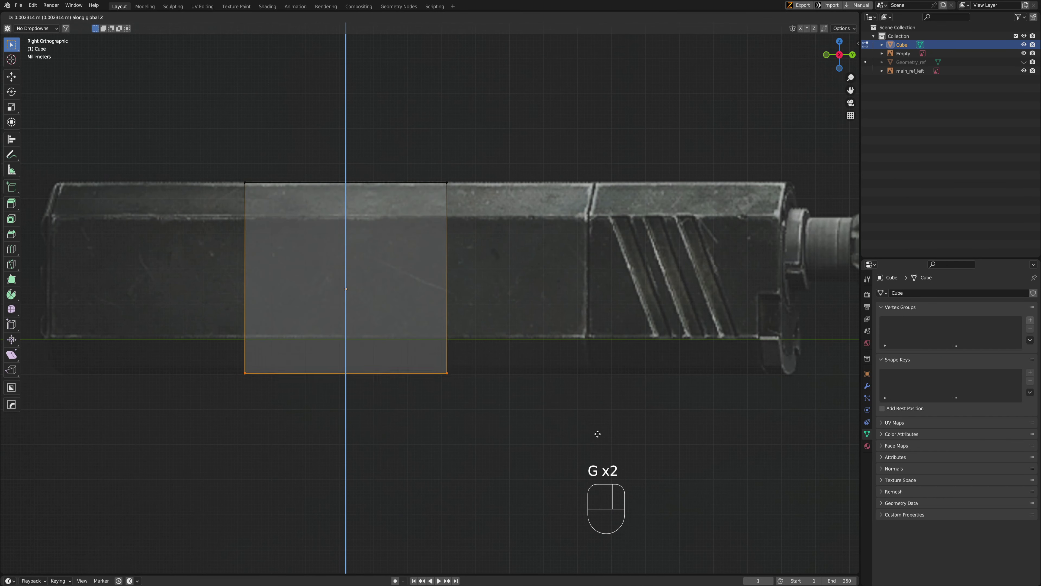
click(598, 434)
scroll(472, 365, down, 4)
key(Tab)
scroll(360, 268, down, 2)
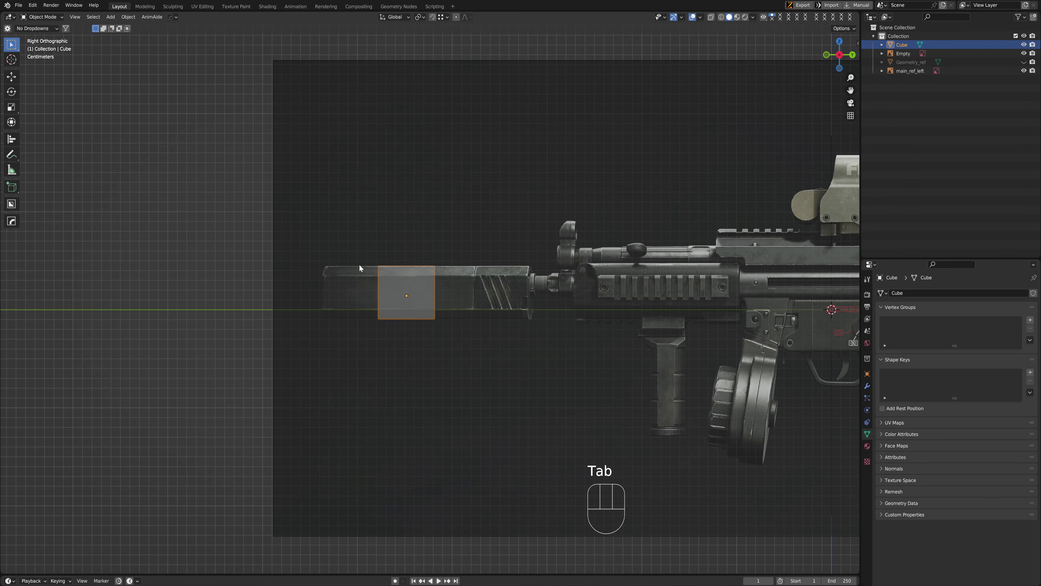
Examine how the cube fits the suppressor in the front and side reference views
key(ctrl+space)
scroll(481, 299, up, 3)
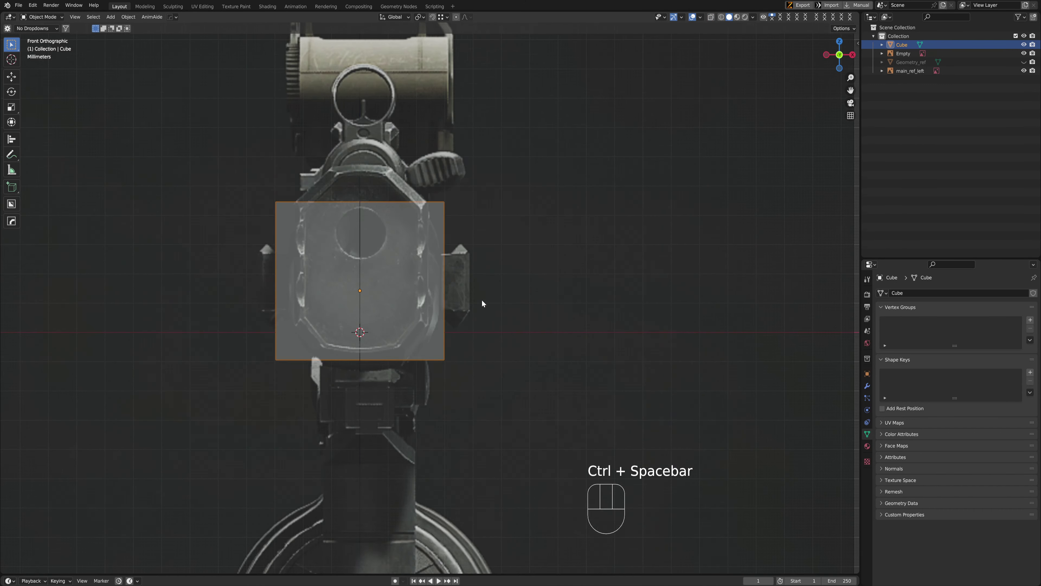
scroll(481, 300, down, 3)
click(493, 228)
key(ctrl+space)
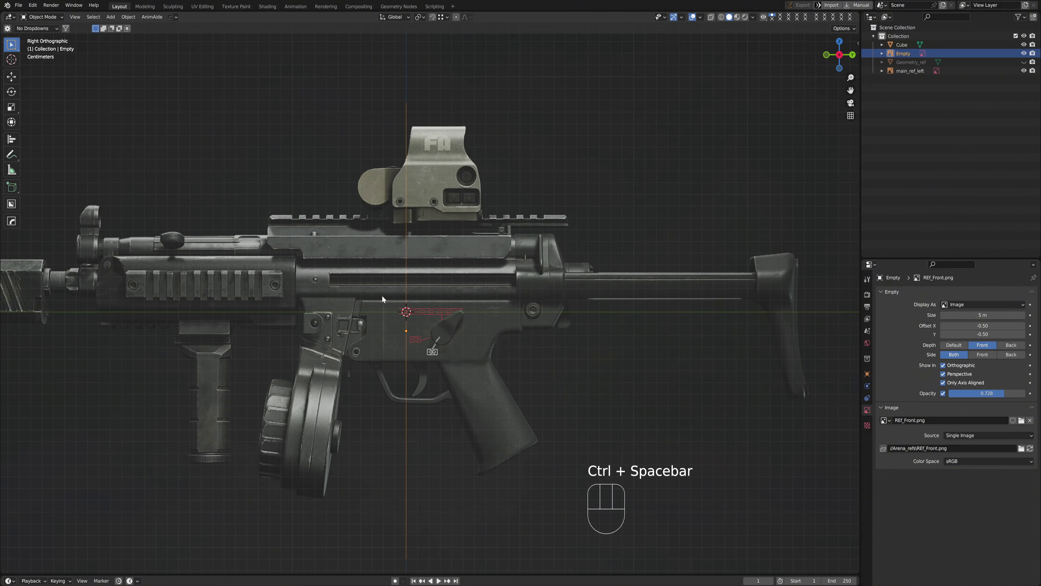
shift+middle_drag(49, 293, 477, 319)
scroll(235, 272, up, 2)
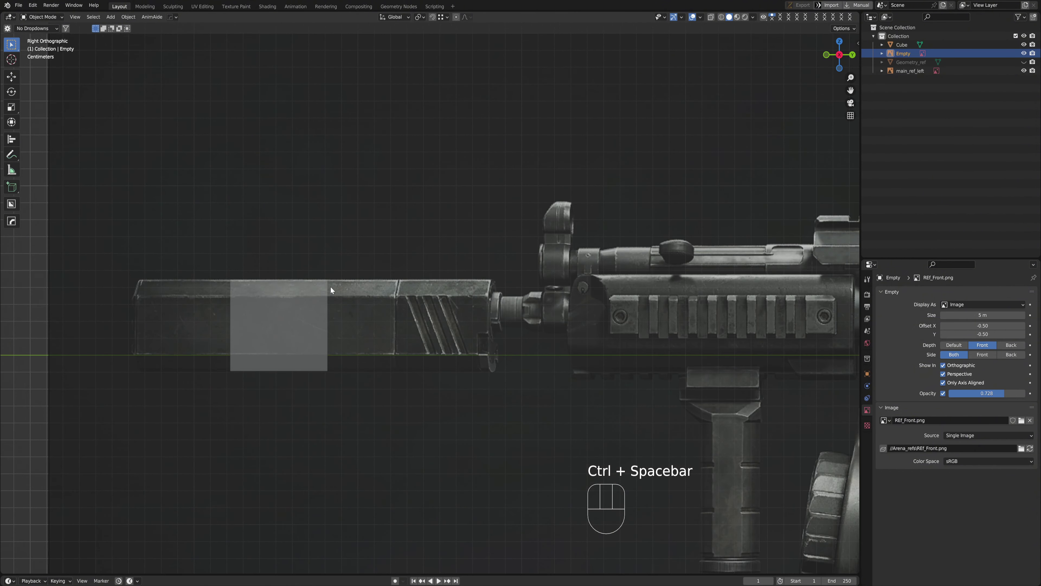
shift+middle_drag(539, 259, 453, 282)
scroll(454, 284, down, 3)
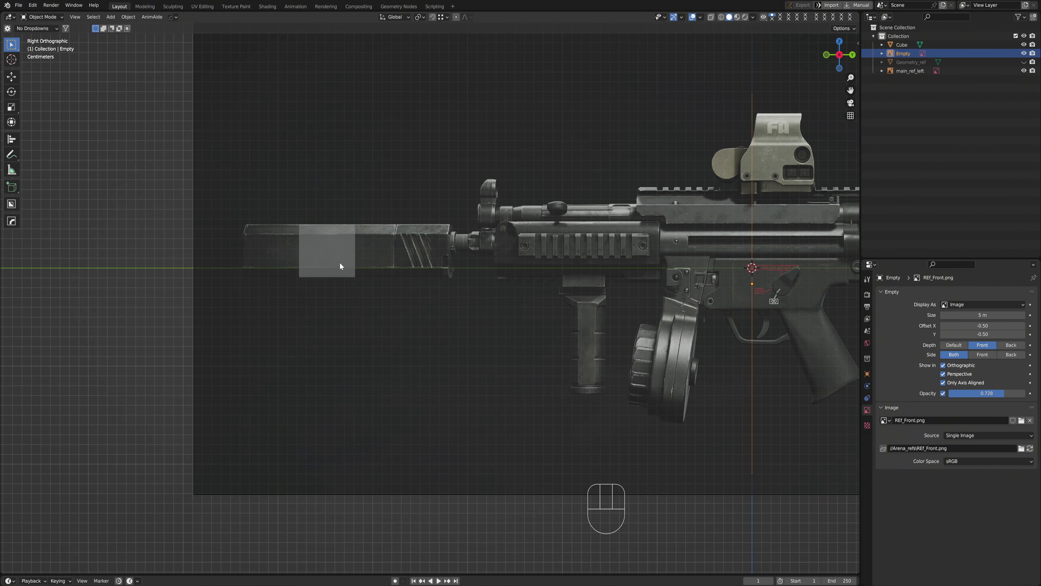
Duplicate the suppressor cube onto the foregrip and narrow the copy along Y to the grip's width
click(341, 266)
key(shift+d)
click(595, 386)
scroll(577, 302, up, 3)
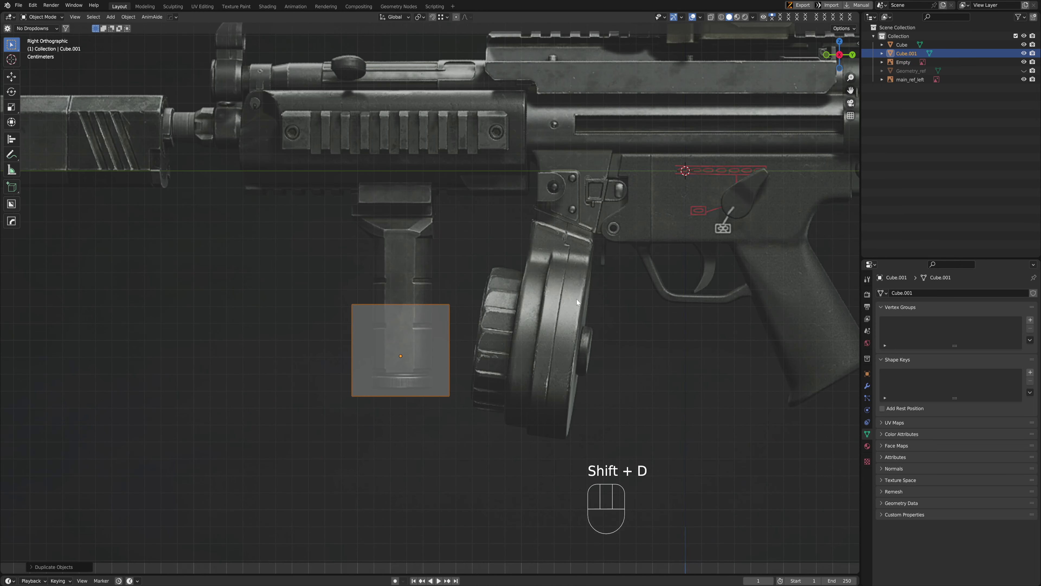
key(s)
right_click(533, 303)
key(s)
key(y)
click(493, 322)
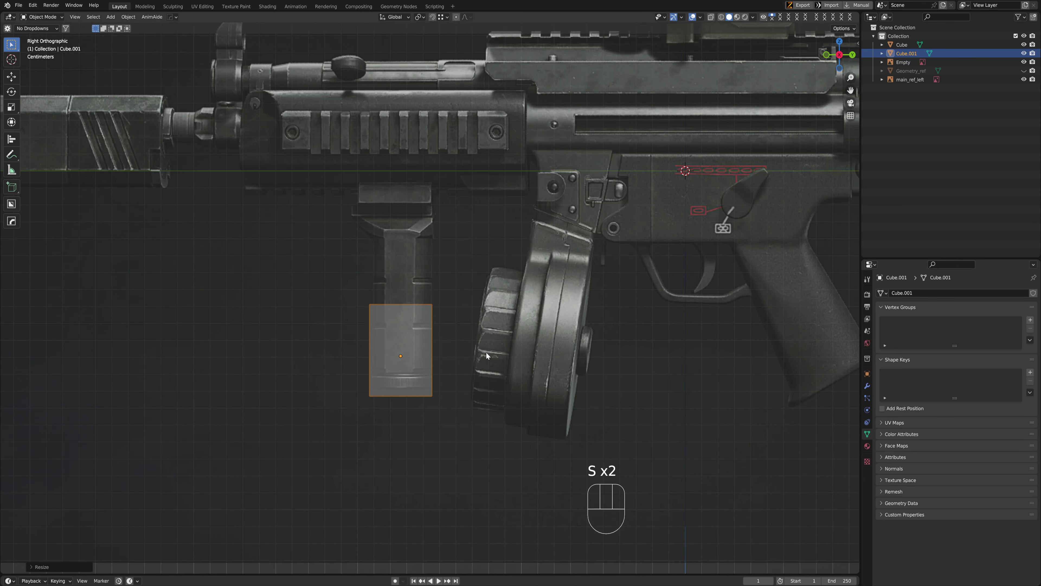
Move the foregrip block's upper vertices up along Z to the grip's mount under the handguard
key(Tab)
key(1)
key(alt+z)
key(g)
key(z)
click(495, 228)
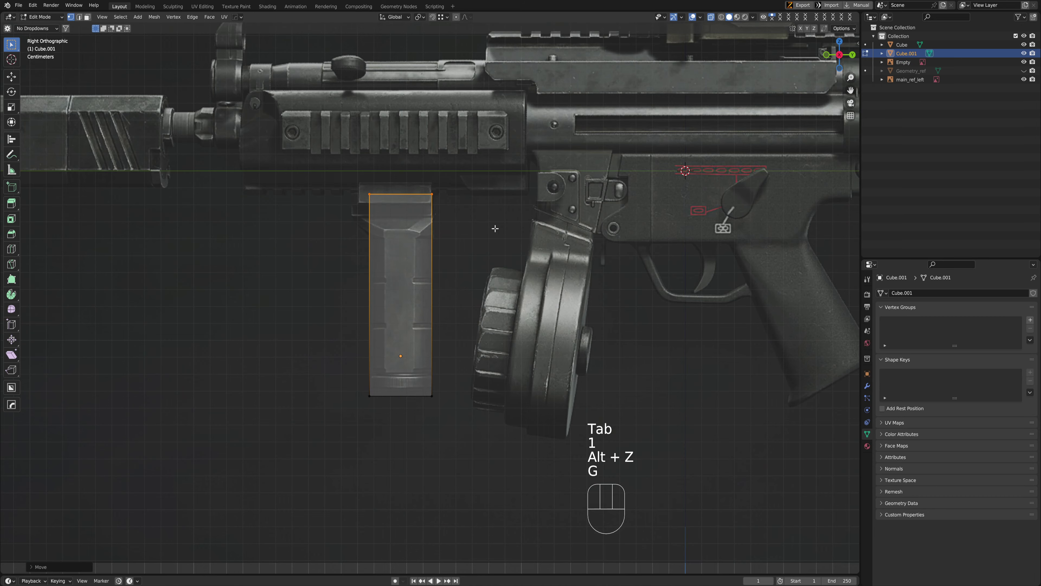
scroll(495, 229, up, 3)
shift+middle_drag(454, 170, 456, 216)
key(g)
key(z)
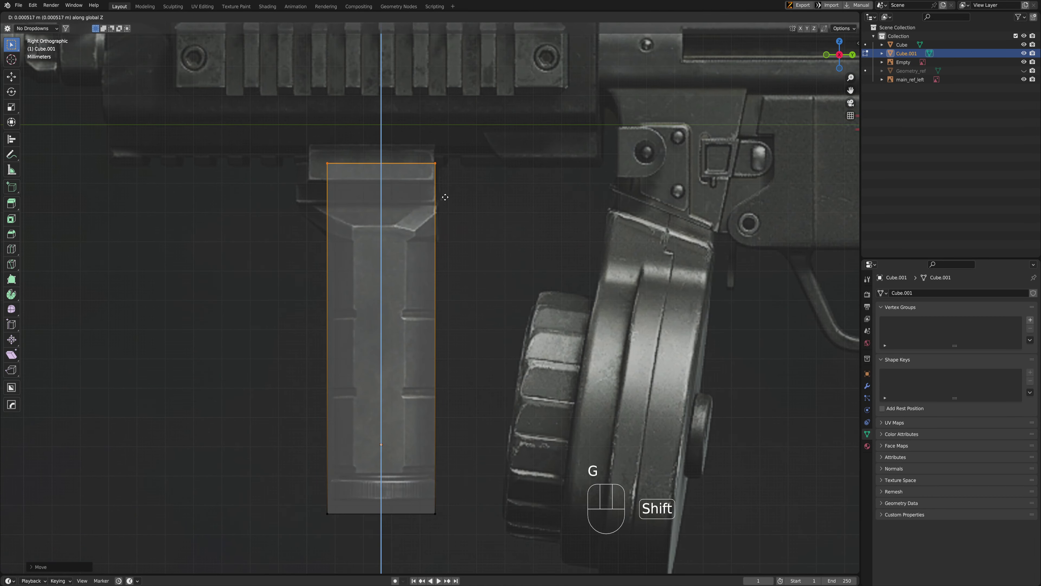
click(445, 197)
Move the foregrip block's lower vertices up along Z to the grip's base, and return to Object Mode
drag(247, 434, 480, 528)
key(g)
key(z)
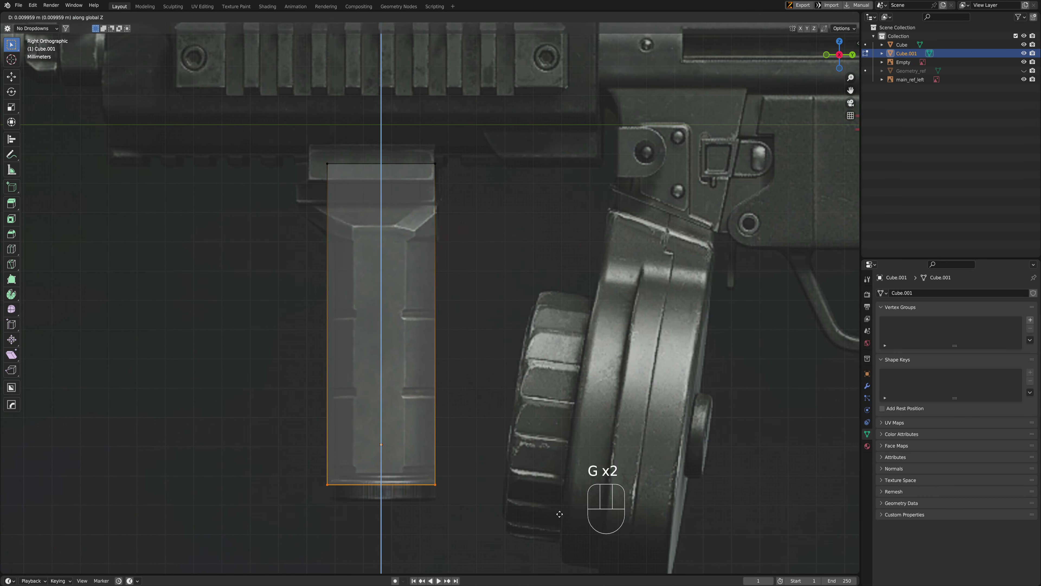
click(336, 362)
scroll(335, 361, down, 3)
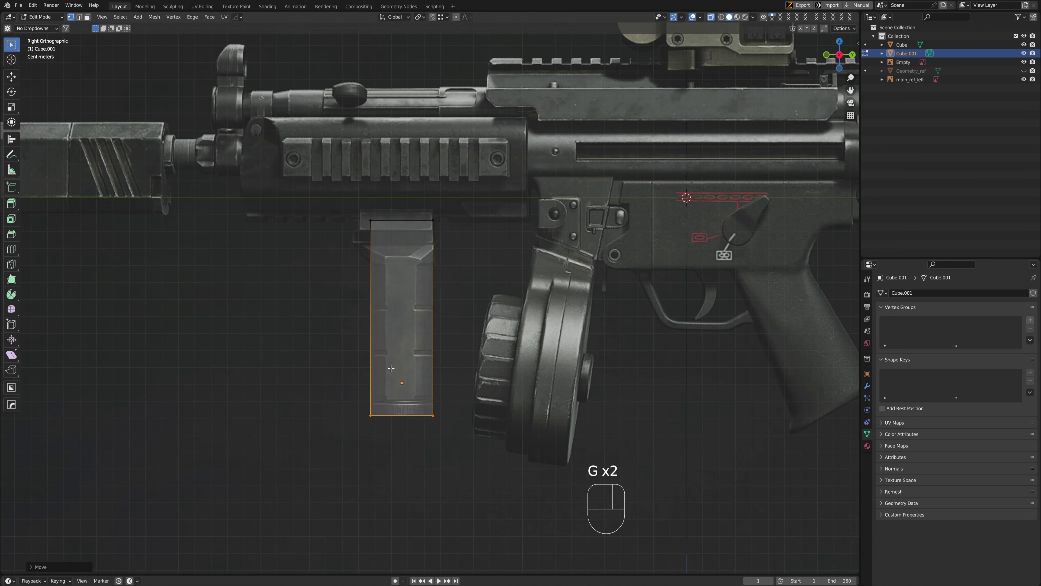
key(Tab)
scroll(470, 267, down, 3)
scroll(467, 270, up, 1)
Narrow the foregrip block along X in the front view to match the grip's width in the front reference
key(ctrl+space)
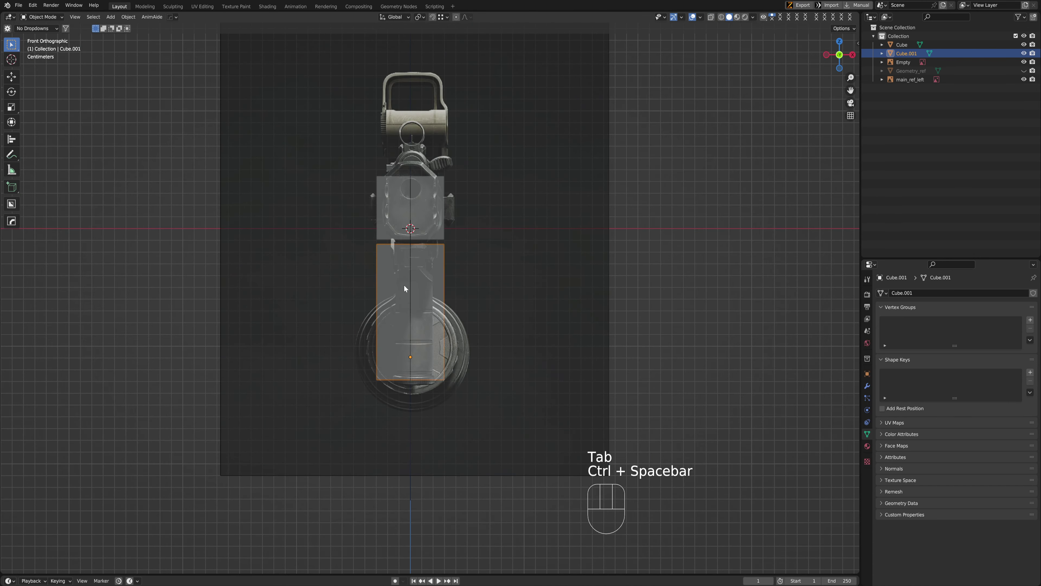
key(s)
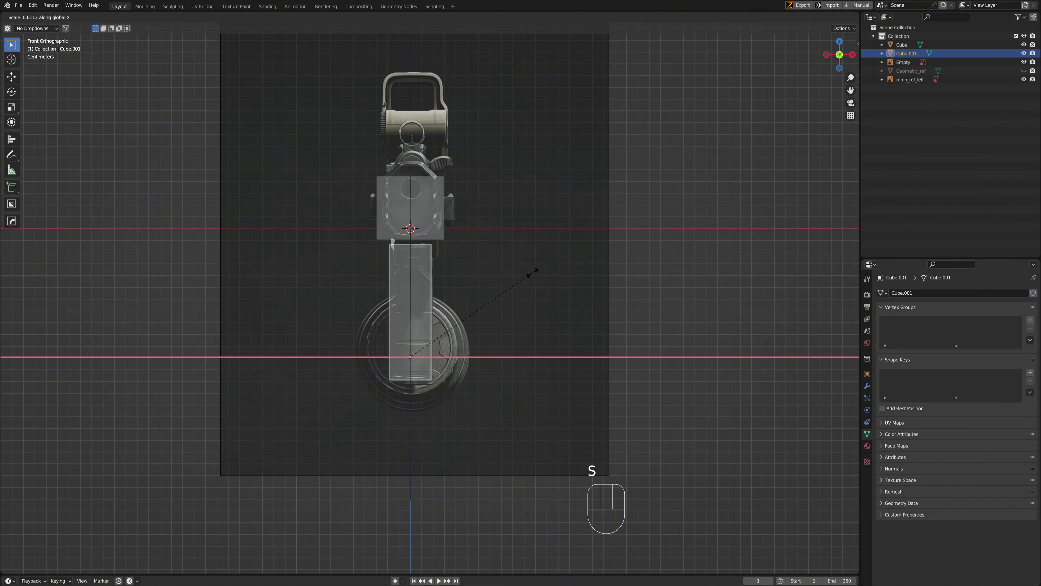
click(532, 272)
scroll(519, 302, up, 2)
shift+middle_drag(519, 302, 512, 333)
key(s)
key(x)
click(629, 267)
Narrow the suppressor cube along X to match the suppressor's width in the front reference
click(425, 212)
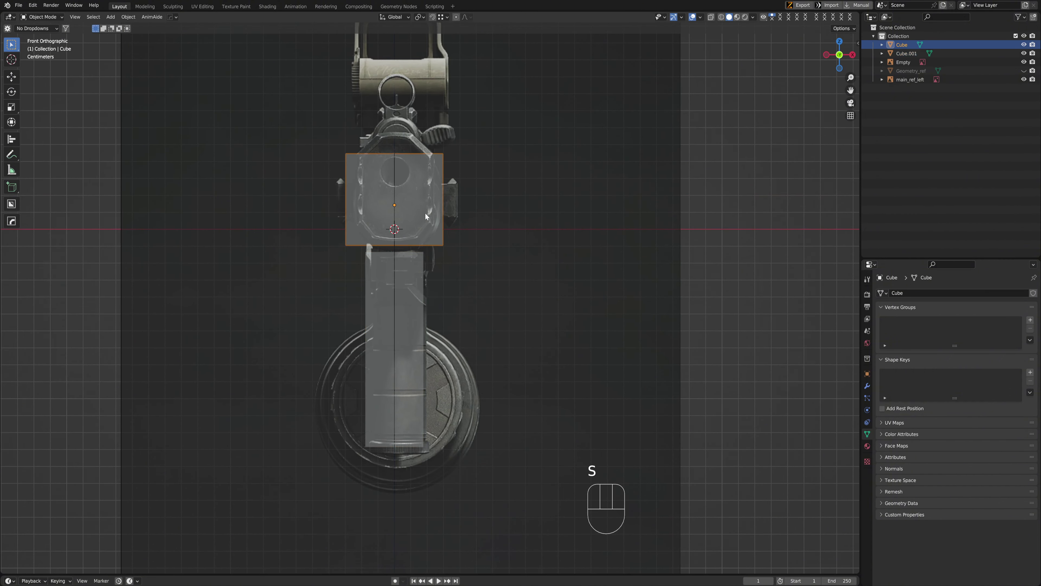
key(s)
key(x)
click(560, 219)
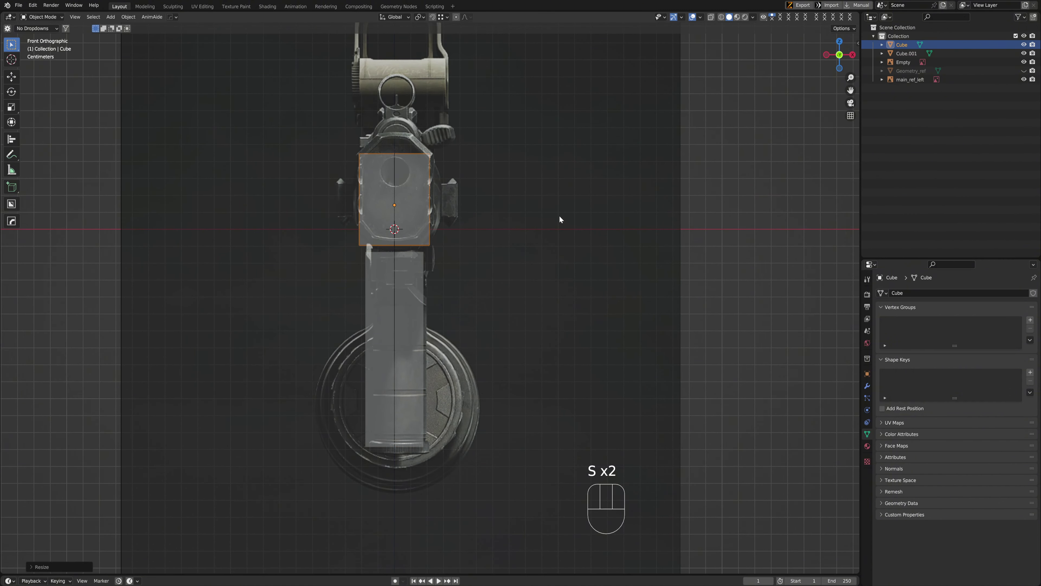
Scale the front reference image and move it beside the blocks to match its suppressor and foregrip heights against them
click(394, 124)
scroll(451, 148, down, 3)
key(s)
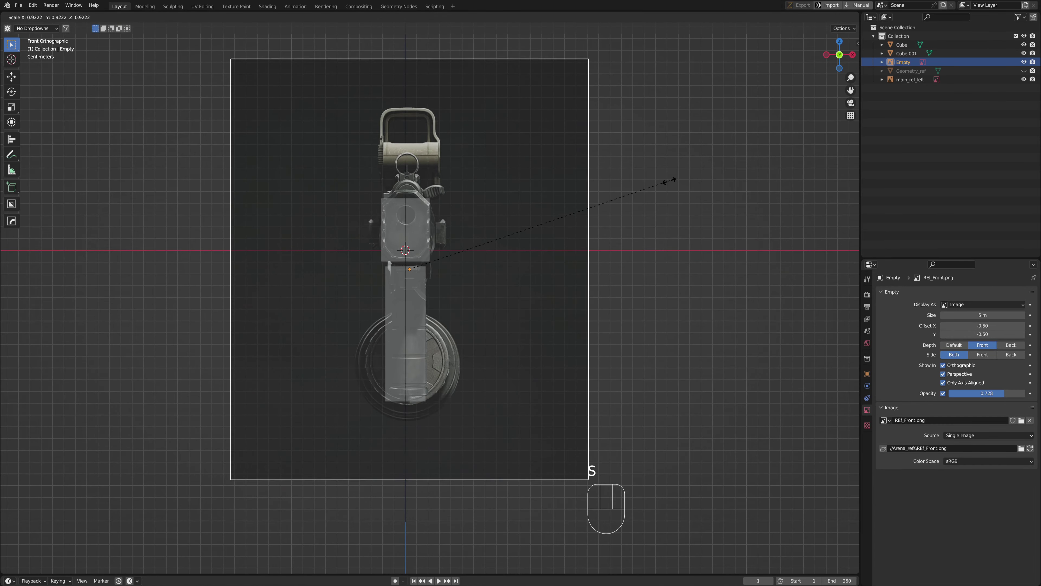
click(652, 187)
scroll(534, 233, up, 4)
key(g)
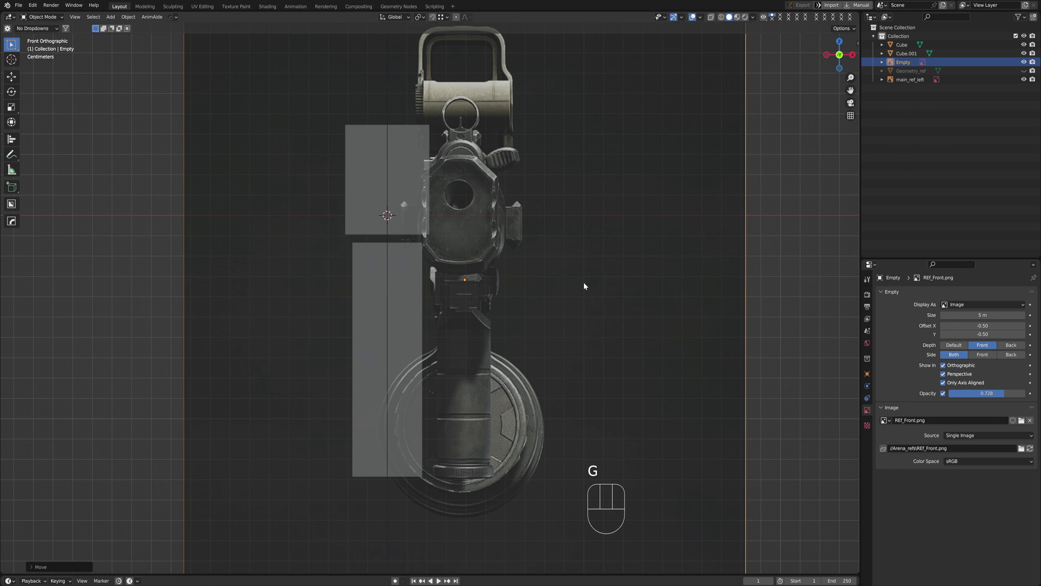
key(s)
key(g)
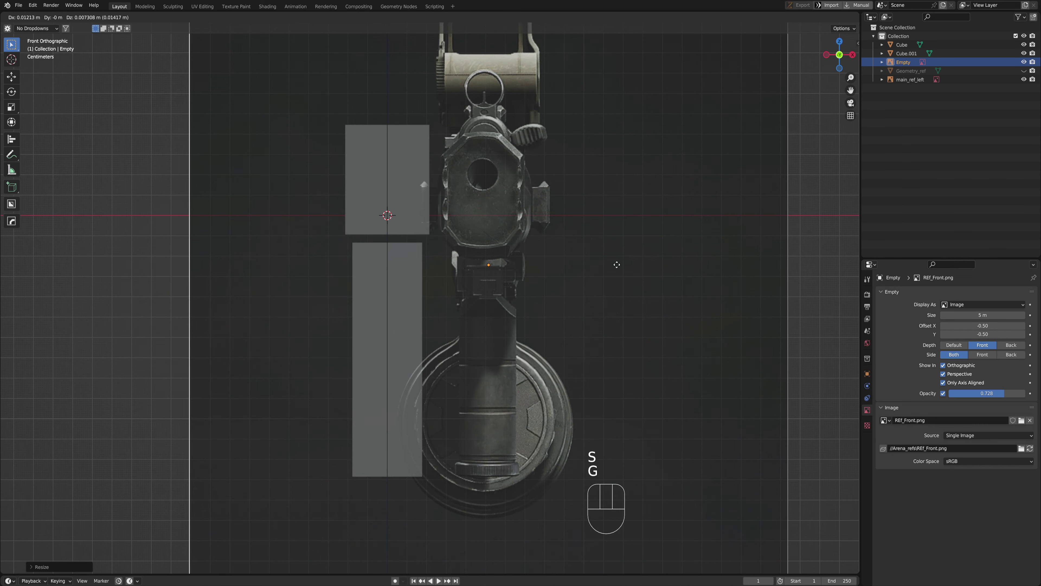
key(s)
key(g)
click(620, 286)
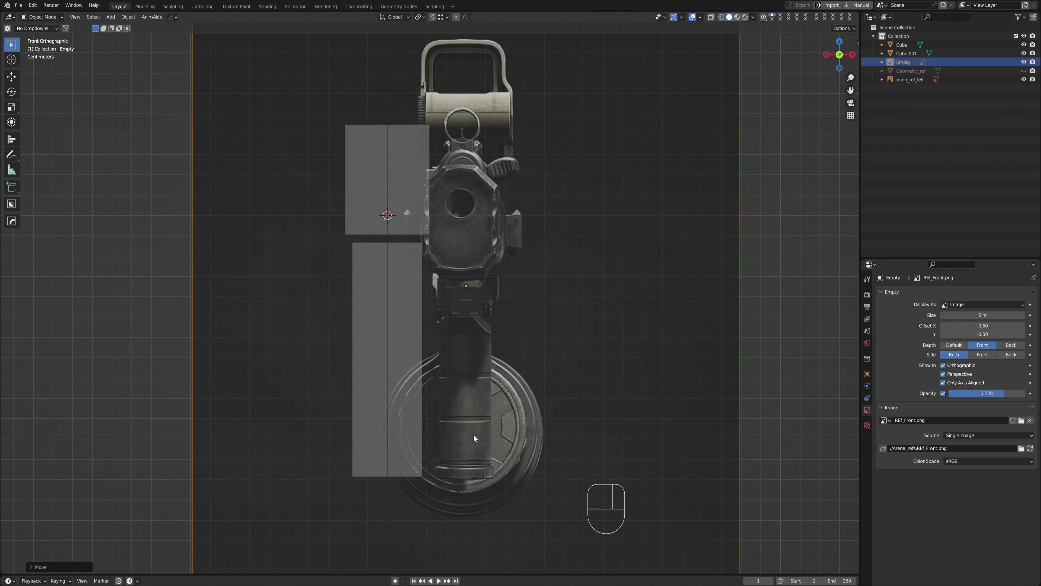
Move the front reference image back over the blocks, centre the gun on the vertical axis, and fine-tune its scale
key(g)
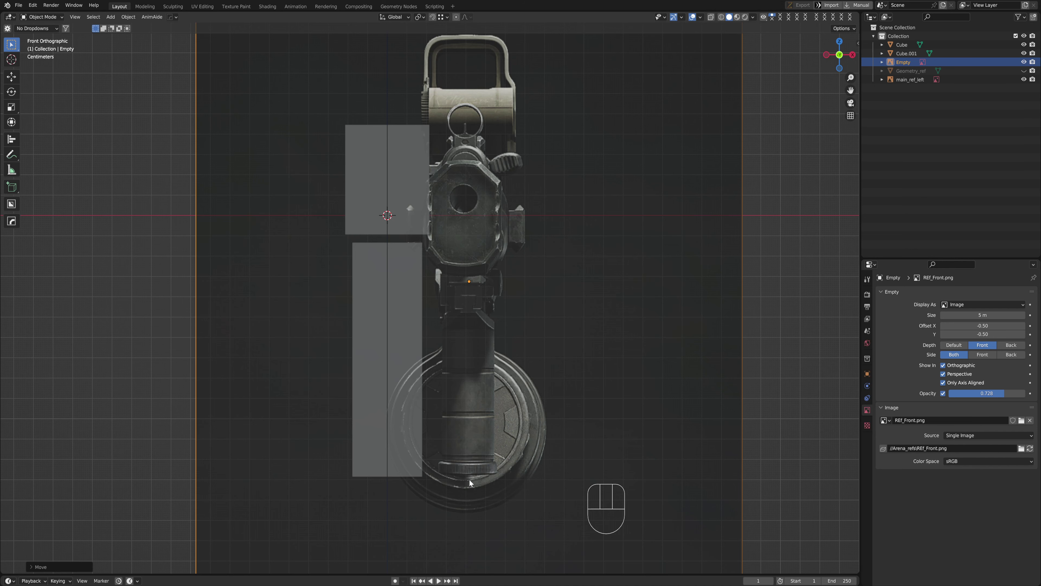
key(g)
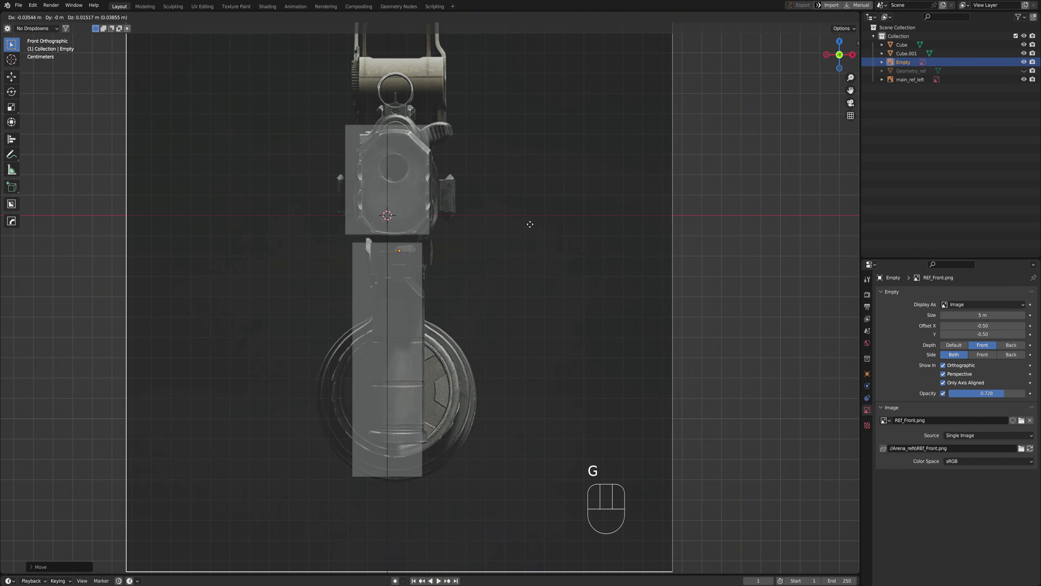
click(526, 221)
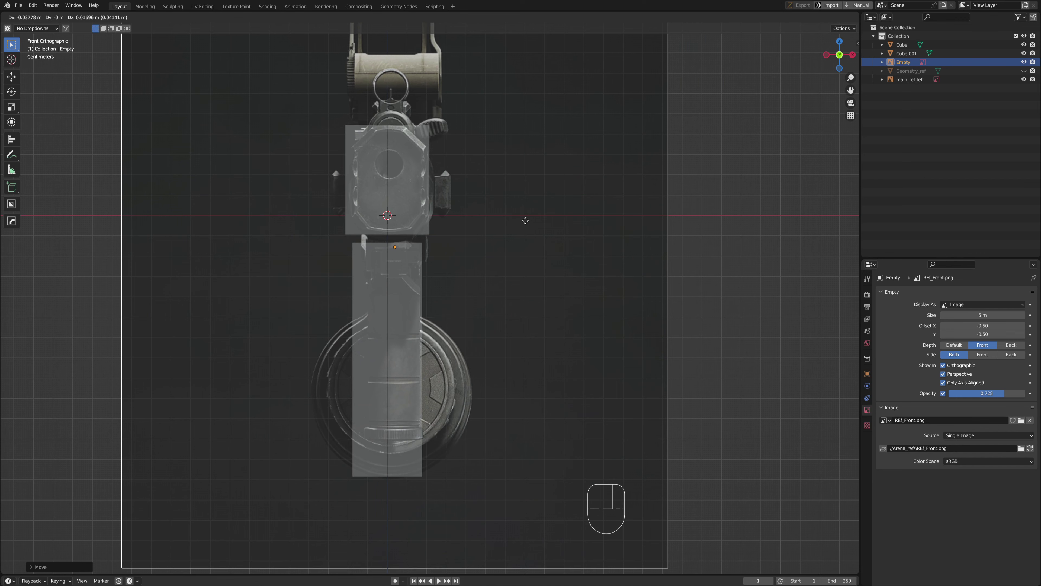
key(s)
click(550, 222)
key(g)
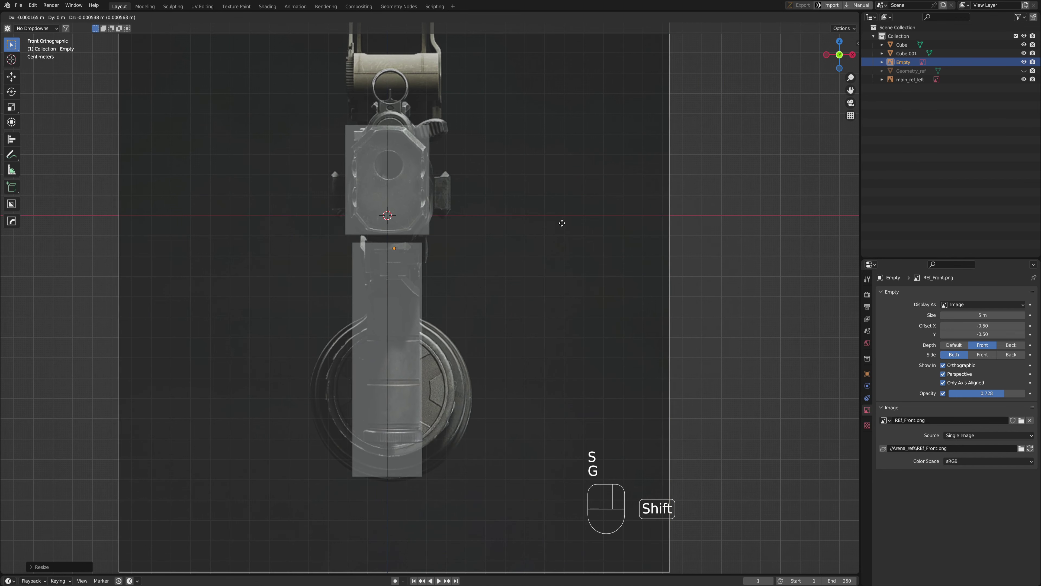
click(547, 223)
Compare the suppressor and foregrip blocks with the gun references in the front and side views
click(361, 294)
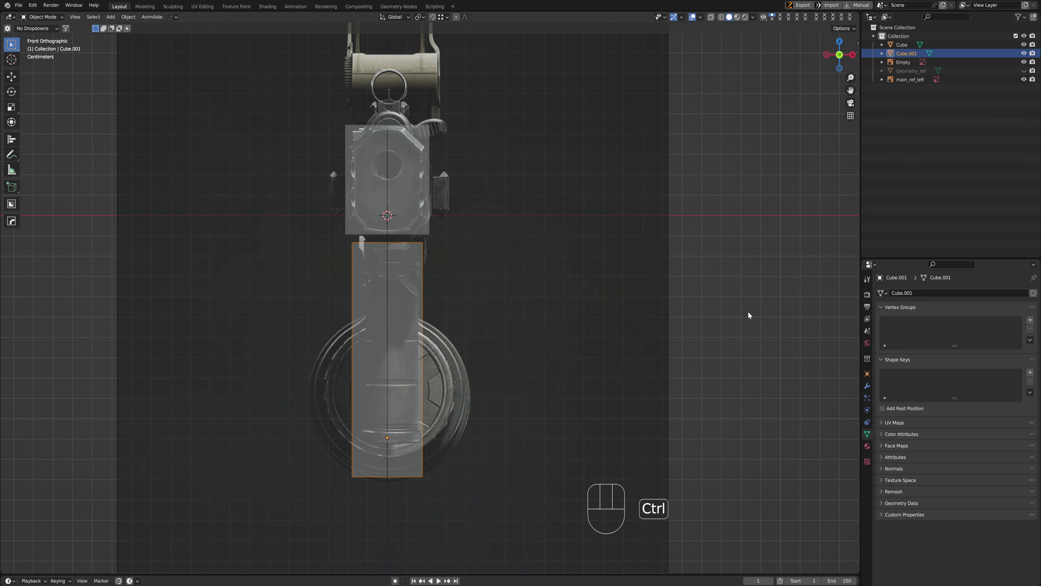
key(ctrl+space)
shift+middle_drag(347, 290, 446, 285)
scroll(576, 279, up, 3)
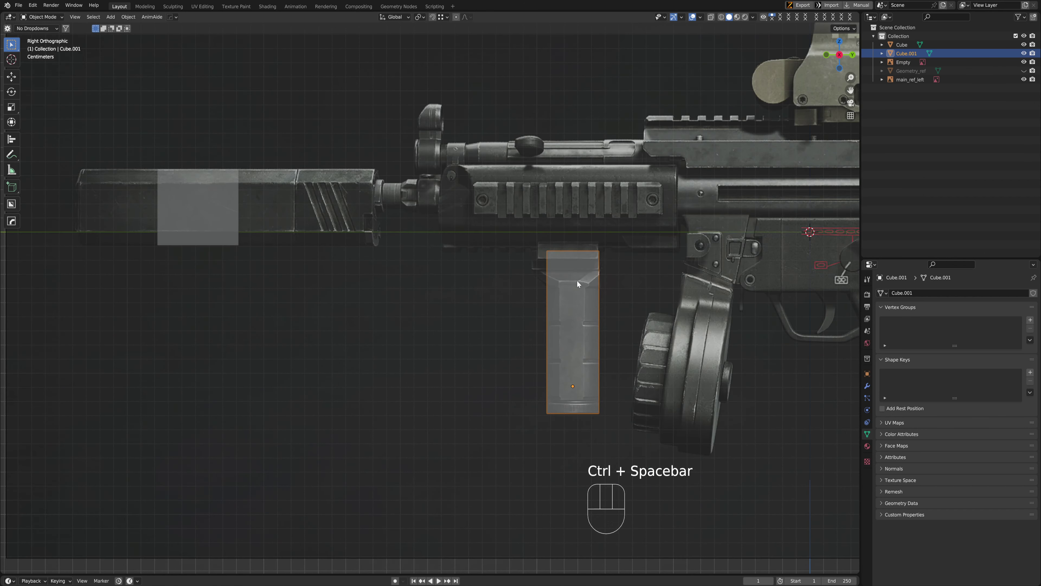
scroll(367, 240, down, 3)
key(ctrl+space)
scroll(427, 263, up, 2)
shift+middle_drag(615, 225, 485, 274)
scroll(486, 274, up, 4)
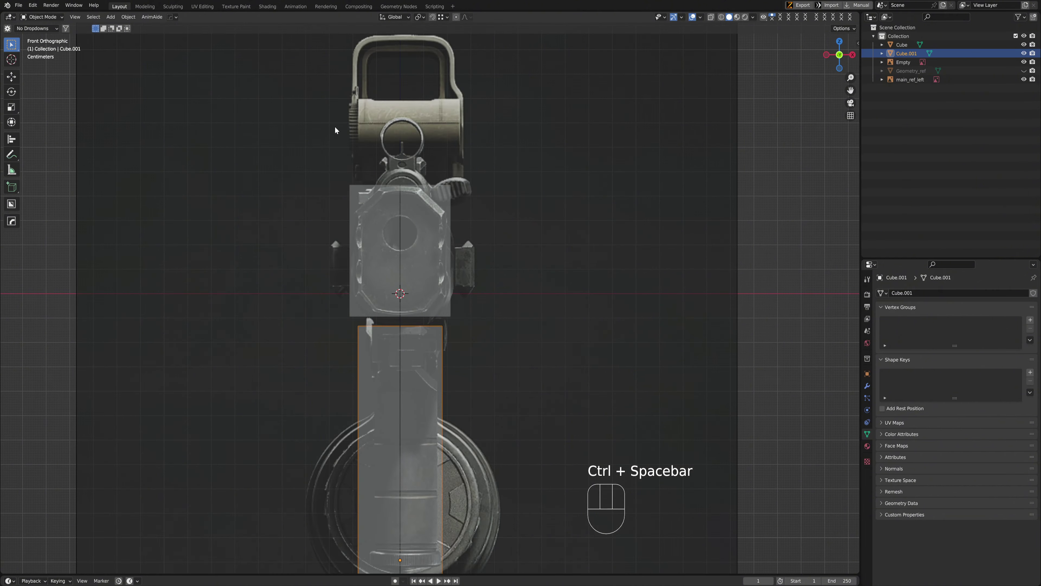
shift+middle_drag(369, 40, 360, 136)
scroll(506, 310, down, 2)
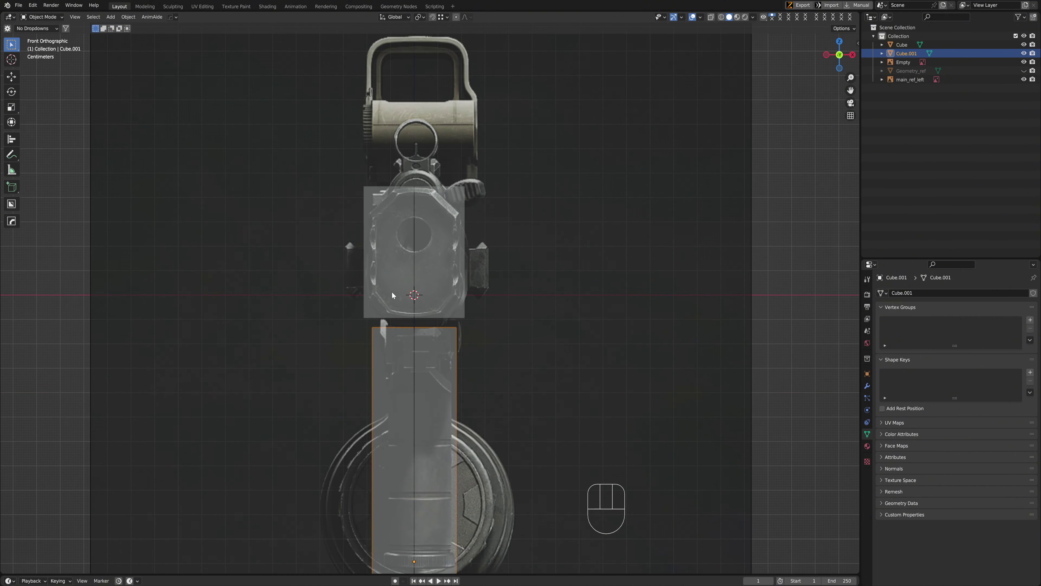
key(ctrl+space)
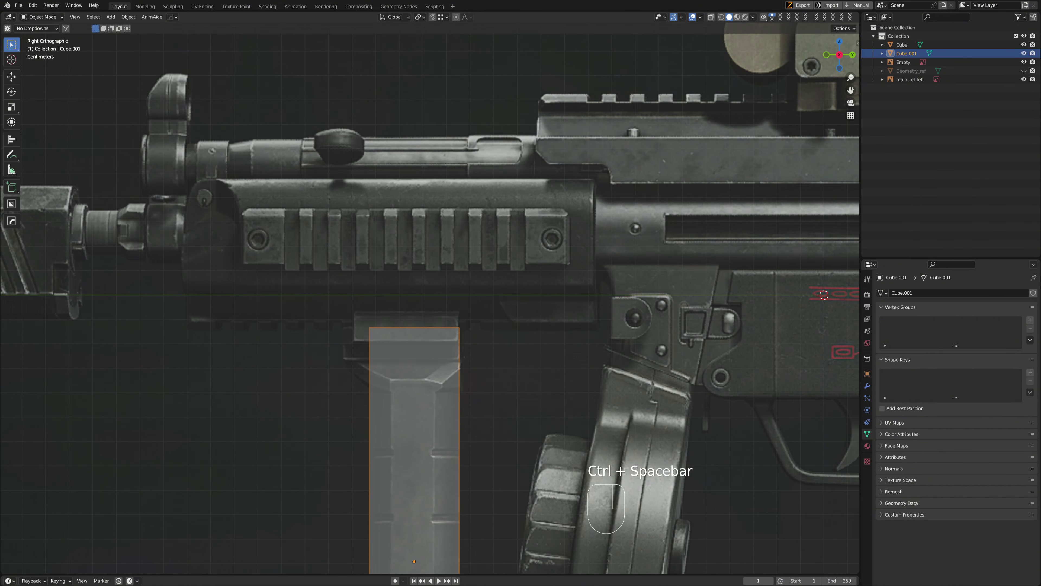
Stretch the suppressor cube along Y in the side view towards the suppressor's length
scroll(449, 331, down, 4)
shift+middle_drag(449, 330, 412, 307)
shift+middle_drag(210, 289, 557, 331)
click(449, 303)
shift+middle_drag(527, 289, 472, 286)
key(s)
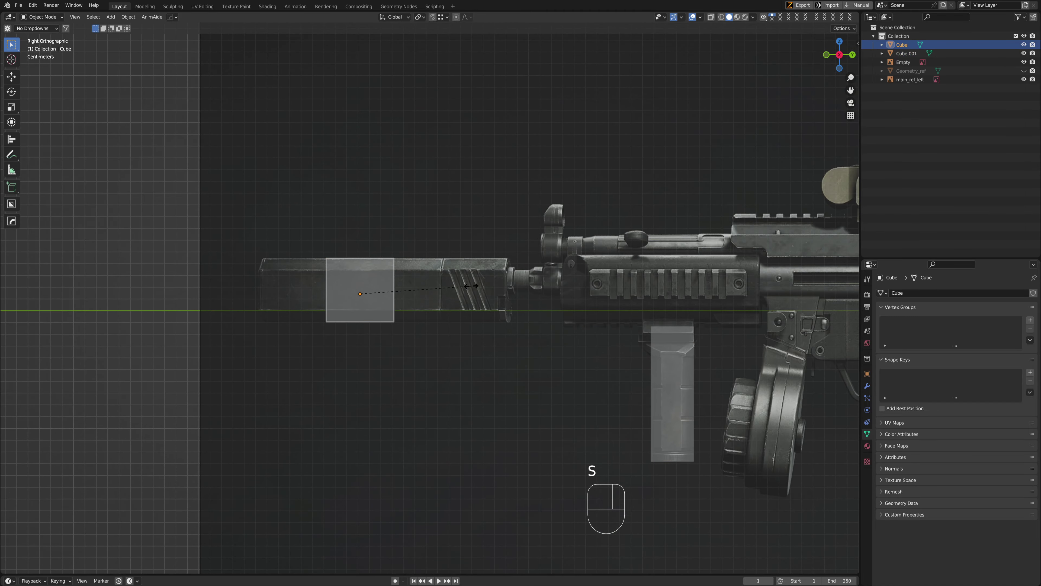
key(s)
click(586, 259)
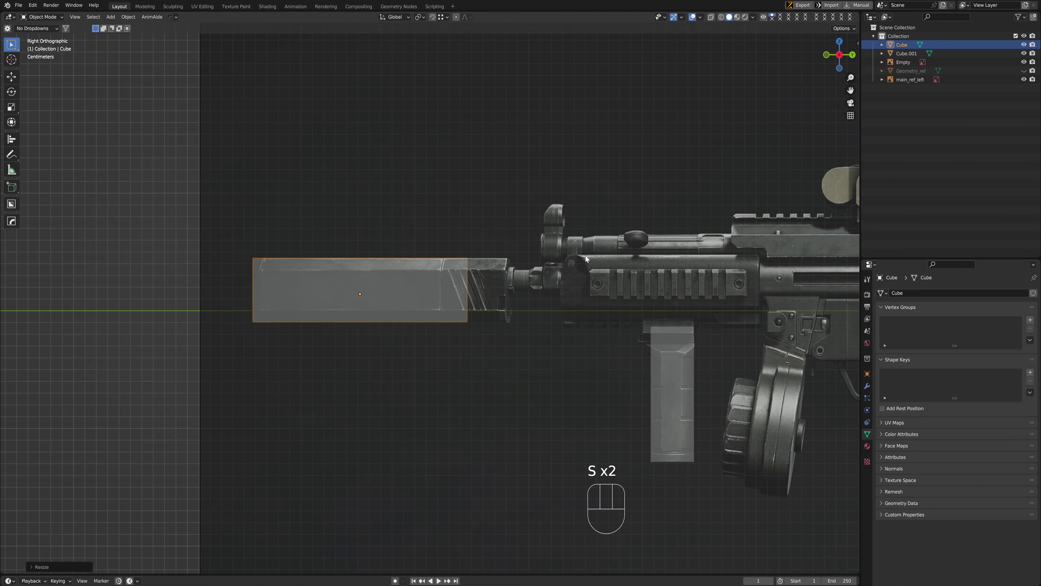
Shift the suppressor block along Y over the suppressor in the side reference and lengthen it to cover both ends
scroll(586, 259, up, 2)
key(g)
click(549, 265)
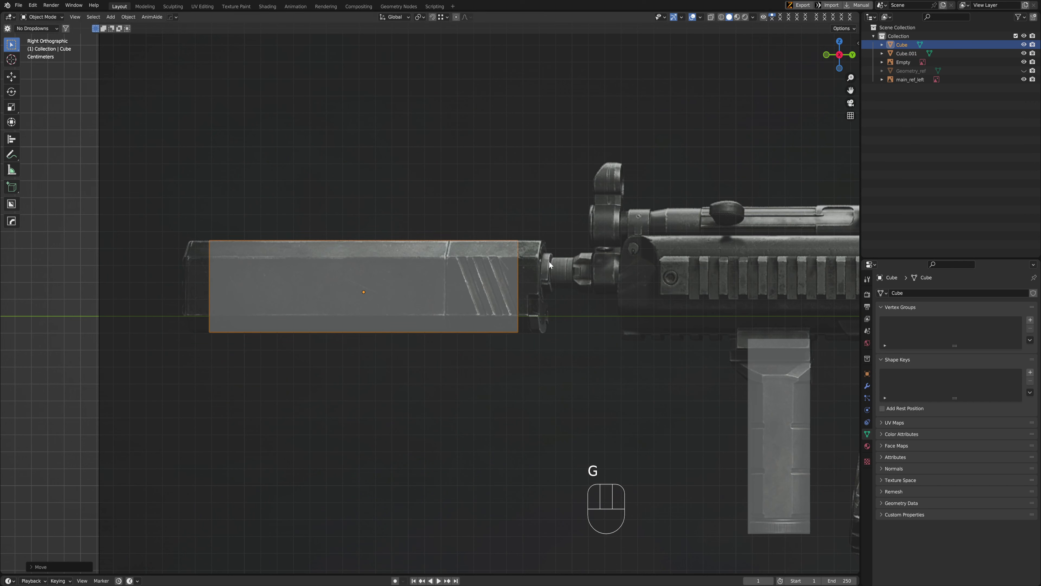
key(s)
middle_click(552, 265)
click(583, 264)
scroll(248, 305, up, 2)
Enter vertex editing with X-ray on and move the suppressor block's muzzle-end vertices along Y to the reference edge
key(Tab)
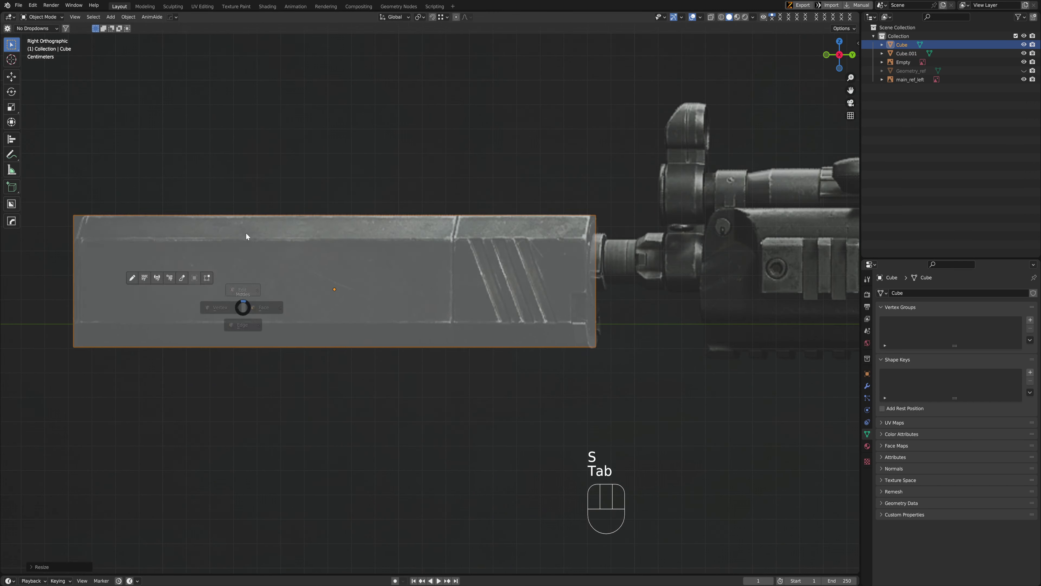
shift+middle_drag(246, 236, 399, 263)
key(1)
key(alt+z)
drag(165, 205, 287, 378)
key(g)
middle_click(319, 362)
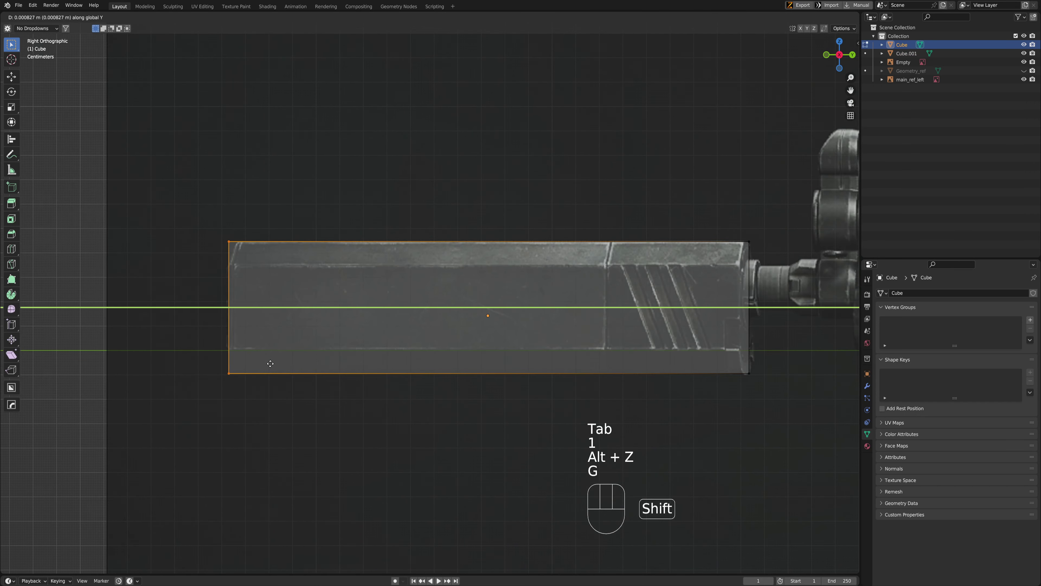
click(270, 364)
Move the suppressor block's barrel-side end vertices along Y to the reference edge, and return to Object Mode
shift+middle_drag(719, 309, 525, 312)
drag(509, 205, 586, 431)
key(g)
middle_click(621, 340)
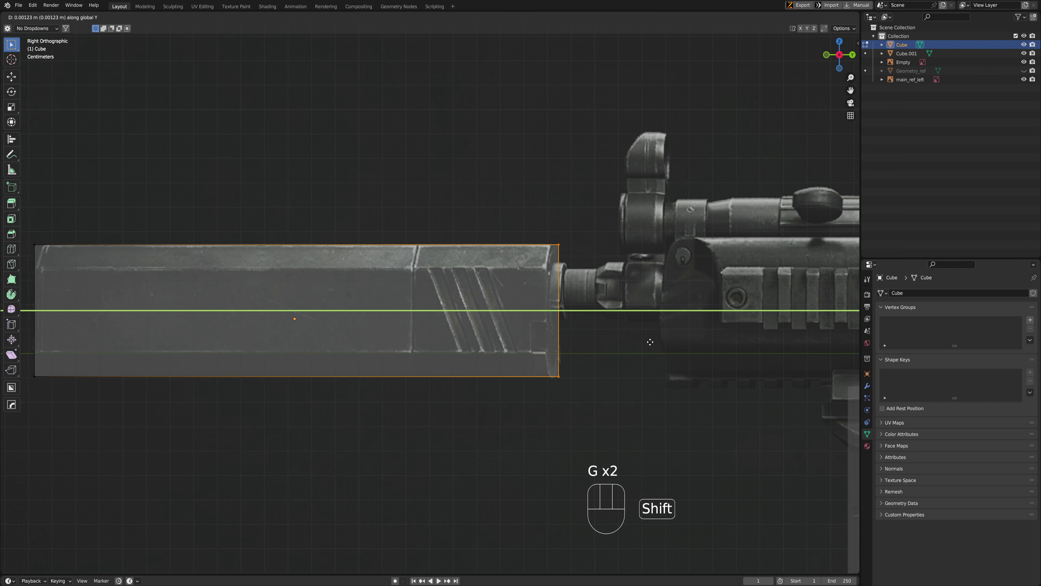
click(649, 342)
key(Tab)
Show the selectability toggles in the Outliner and make the main_ref_left image unselectable
scroll(533, 349, down, 11)
click(284, 307)
shift+middle_drag(544, 307, 483, 309)
scroll(369, 277, up, 4)
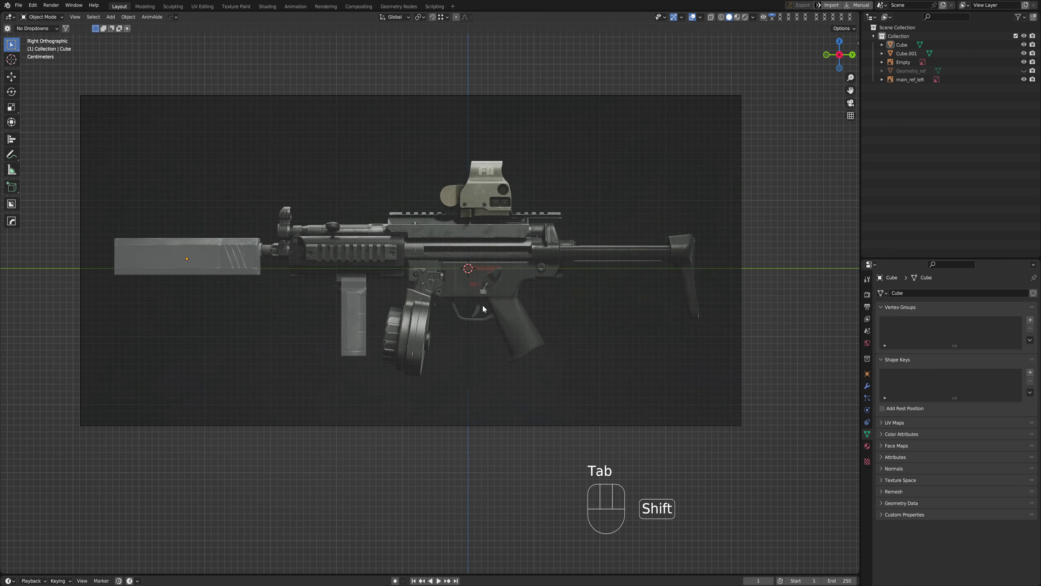
click(557, 285)
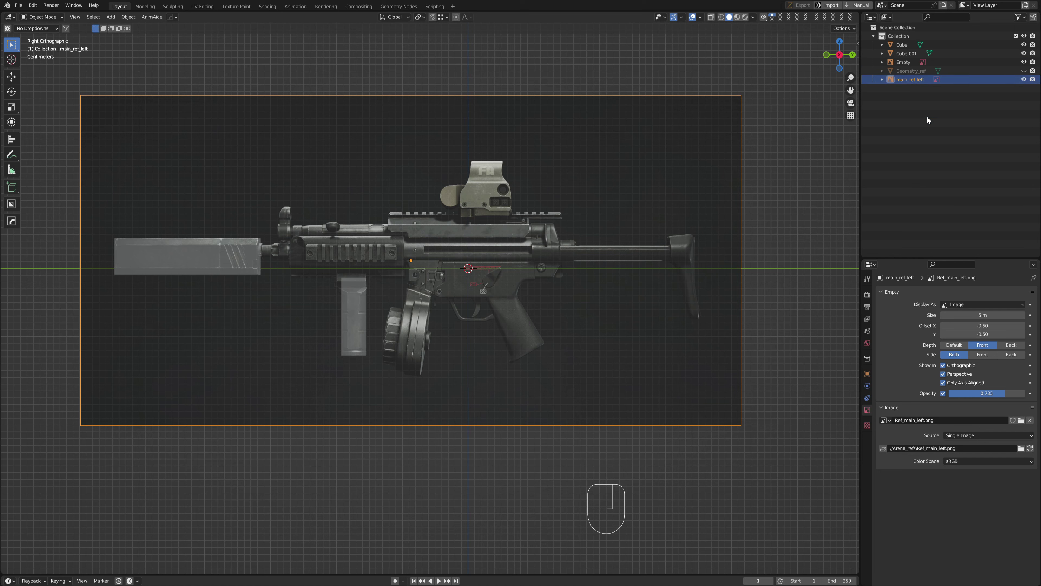
click(1020, 18)
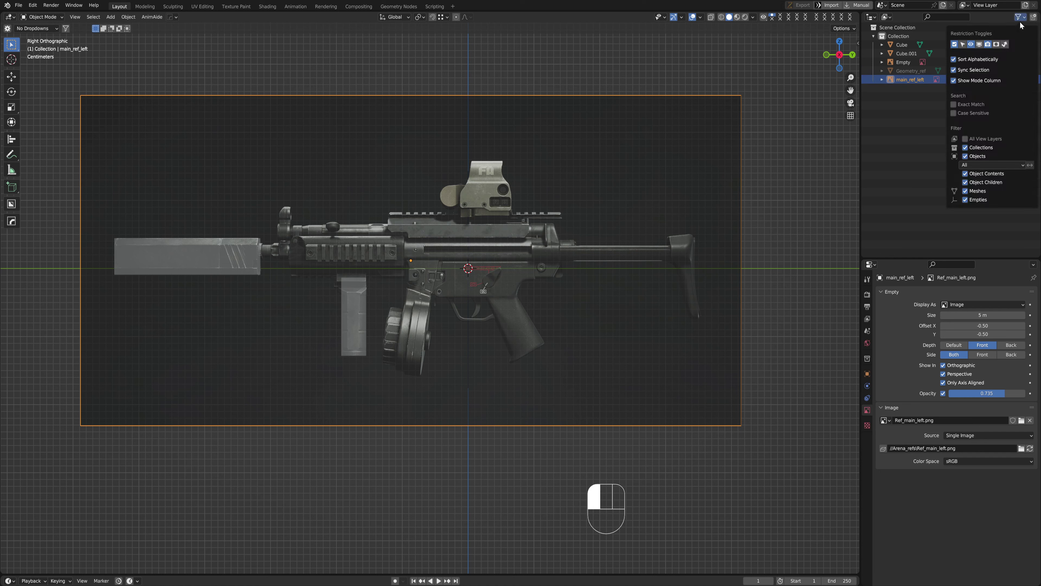
click(963, 45)
click(955, 102)
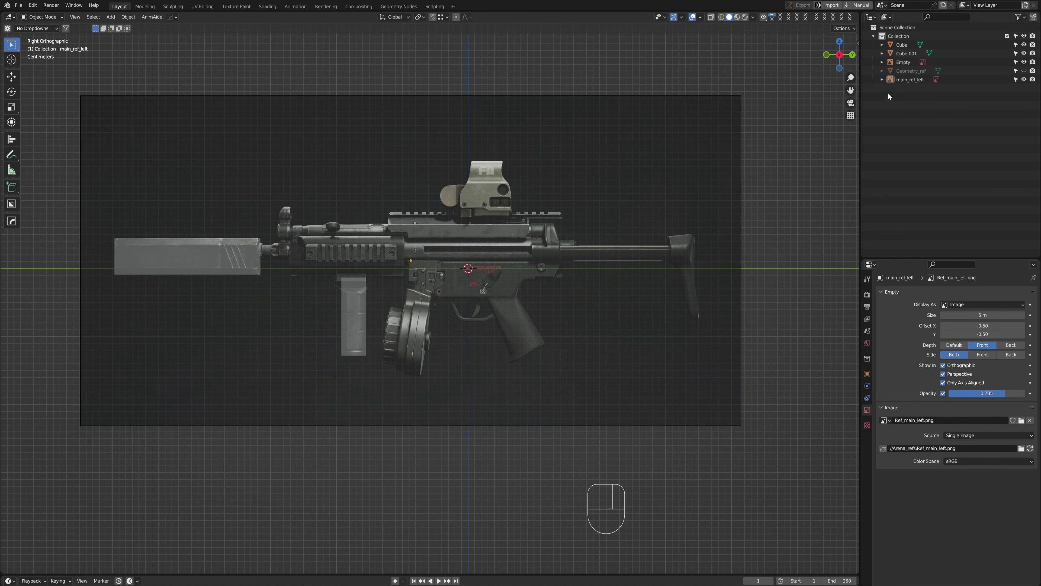
click(986, 80)
click(1016, 79)
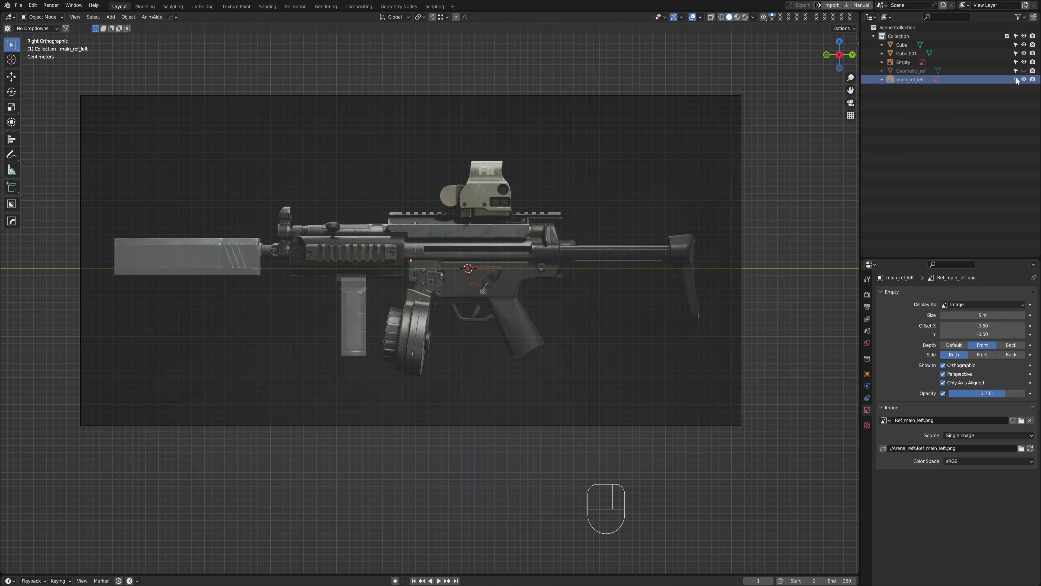
Rename the front reference Empty to main_ref_front and make it unselectable
middle_drag(393, 136, 435, 128)
click(925, 65)
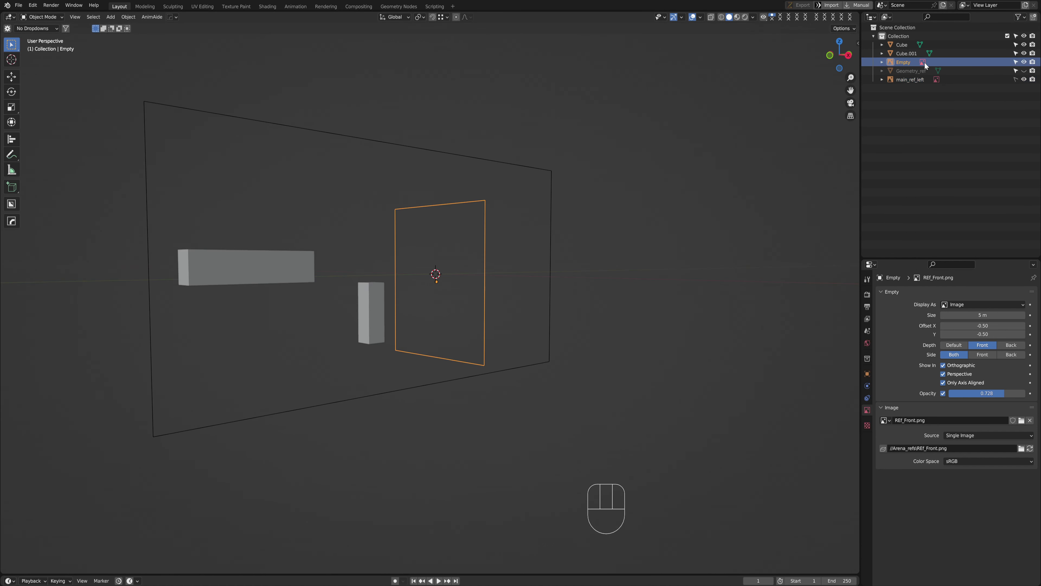
key(F2)
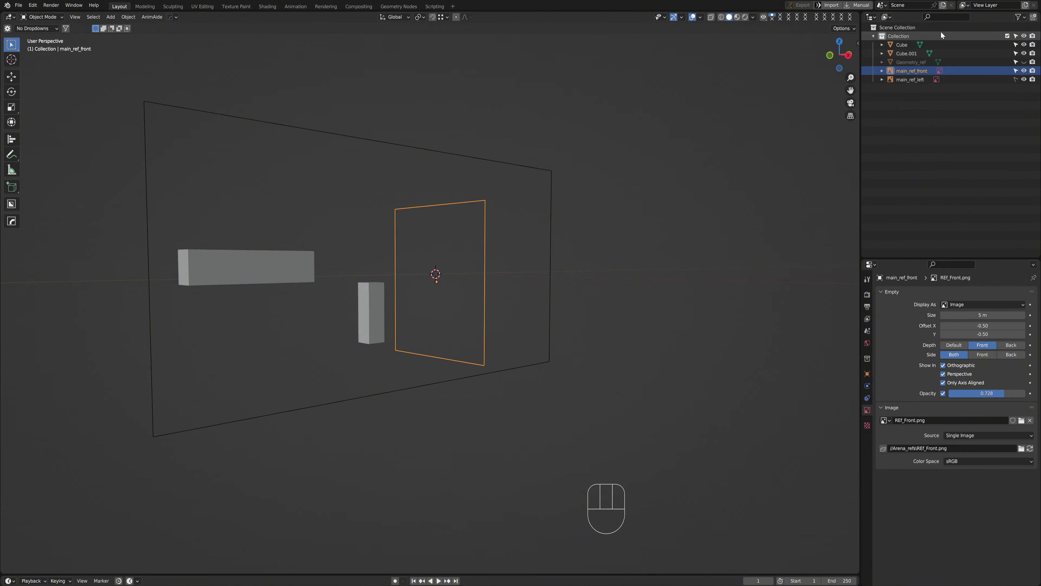
click(1016, 71)
middle_drag(451, 143, 511, 242)
drag(491, 209, 575, 276)
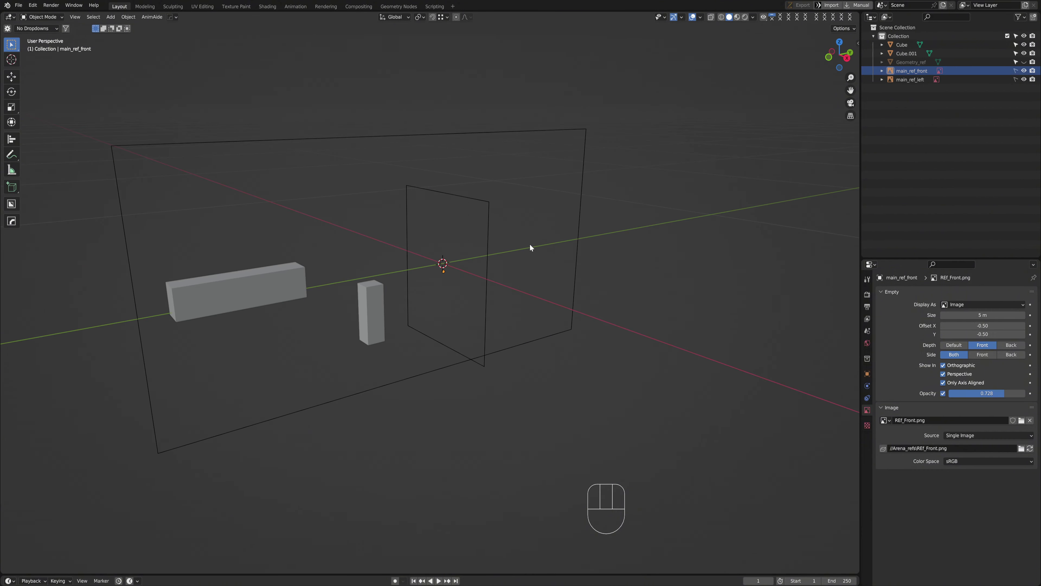
Delete the foregrip block under the handguard
key(ctrl+space)
shift+middle_drag(629, 240, 501, 196)
scroll(451, 213, up, 3)
shift+middle_drag(254, 401, 427, 311)
click(453, 306)
scroll(533, 283, up, 3)
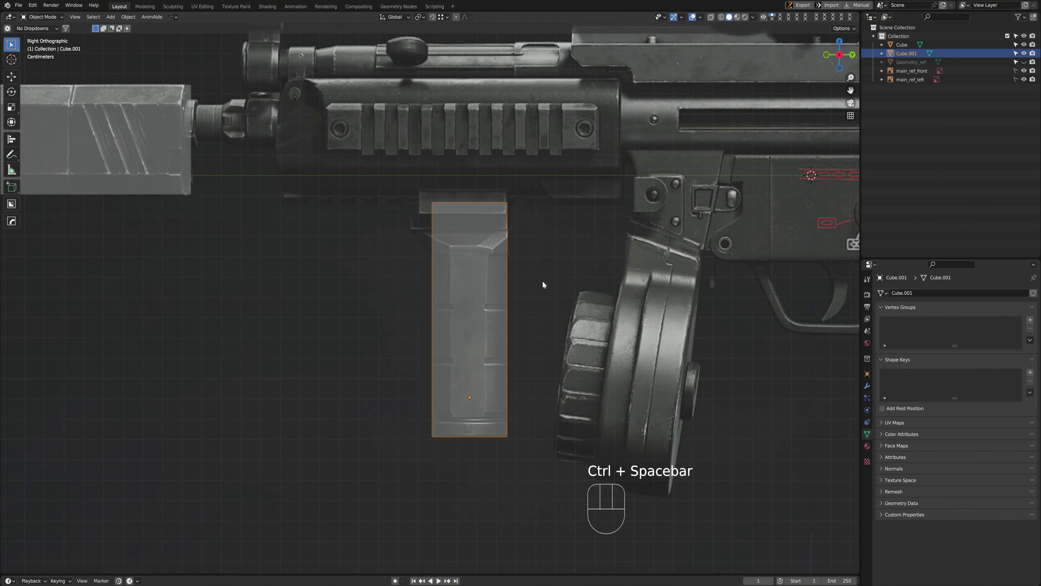
shift+middle_drag(567, 263, 454, 257)
scroll(480, 253, down, 4)
key(ctrl+space)
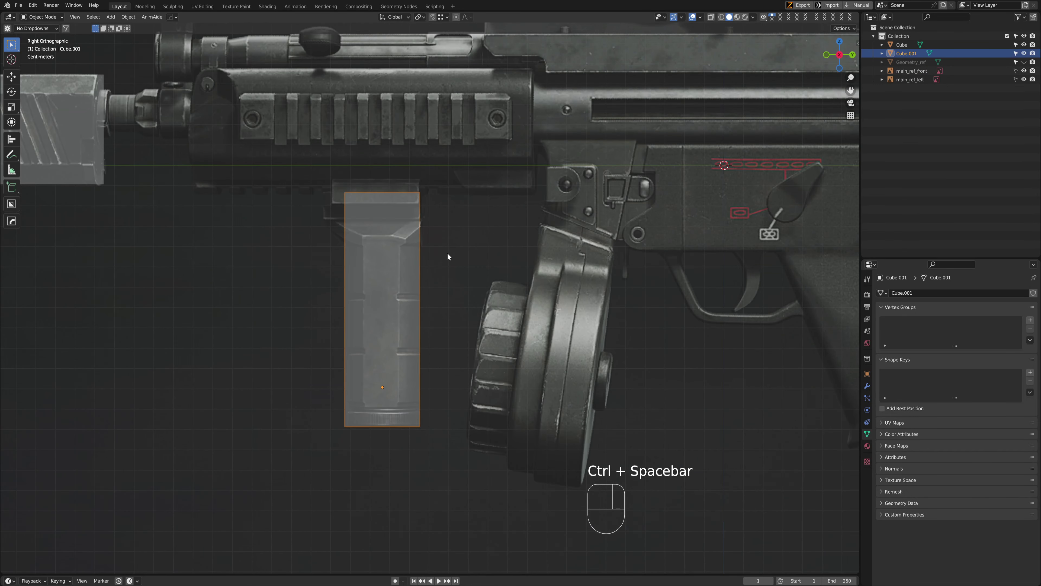
scroll(447, 252, down, 4)
shift+middle_drag(560, 215, 441, 236)
shift+middle_drag(378, 192, 367, 233)
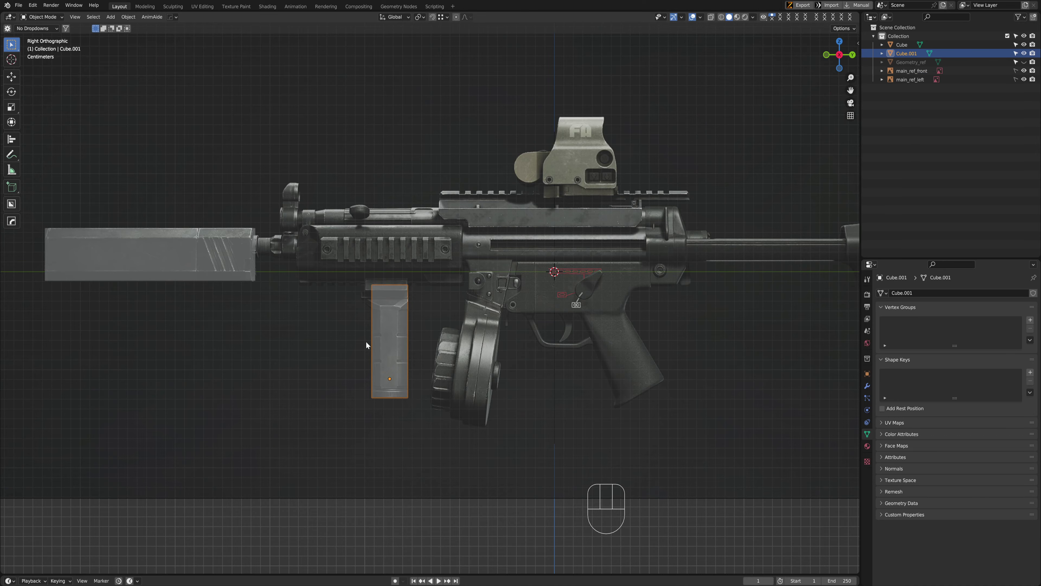
scroll(366, 341, up, 3)
key(x)
click(375, 341)
Add a cylinder mesh with 16 vertices for the foregrip
key(shift+a)
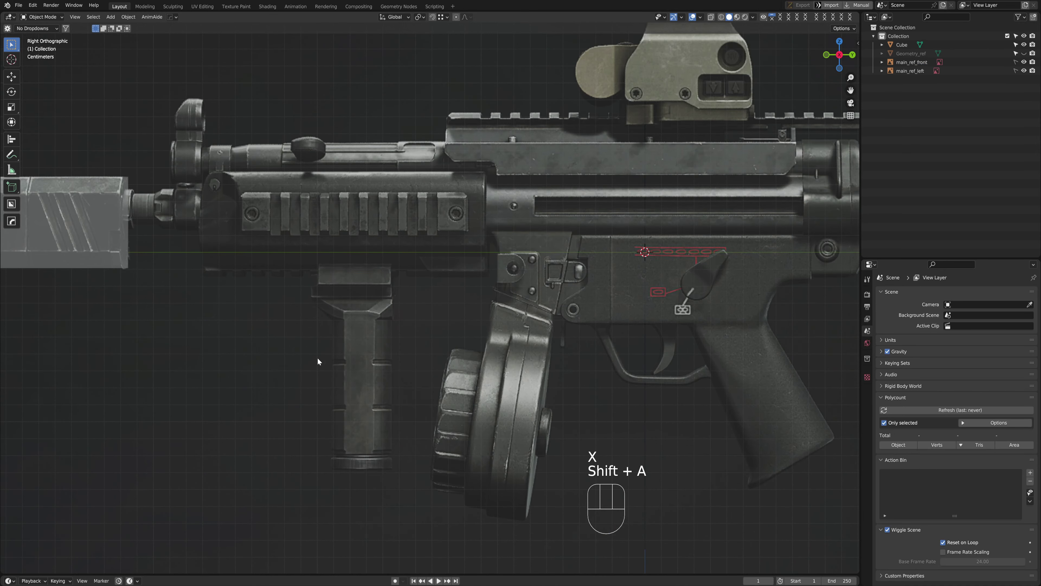
middle_drag(396, 447, 405, 335)
key(ctrl+space)
key(shift+a)
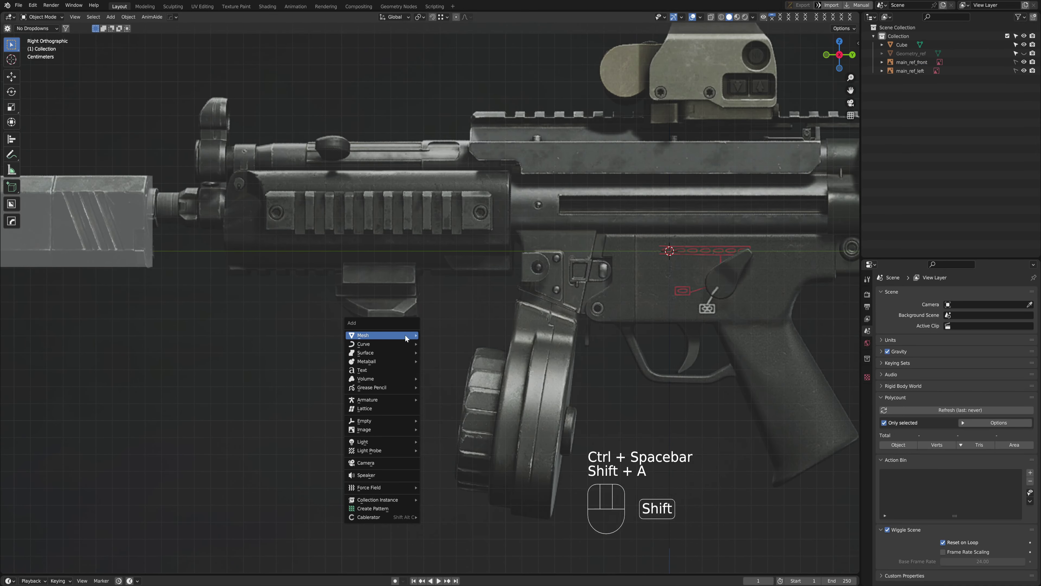
mouse_move(405, 335)
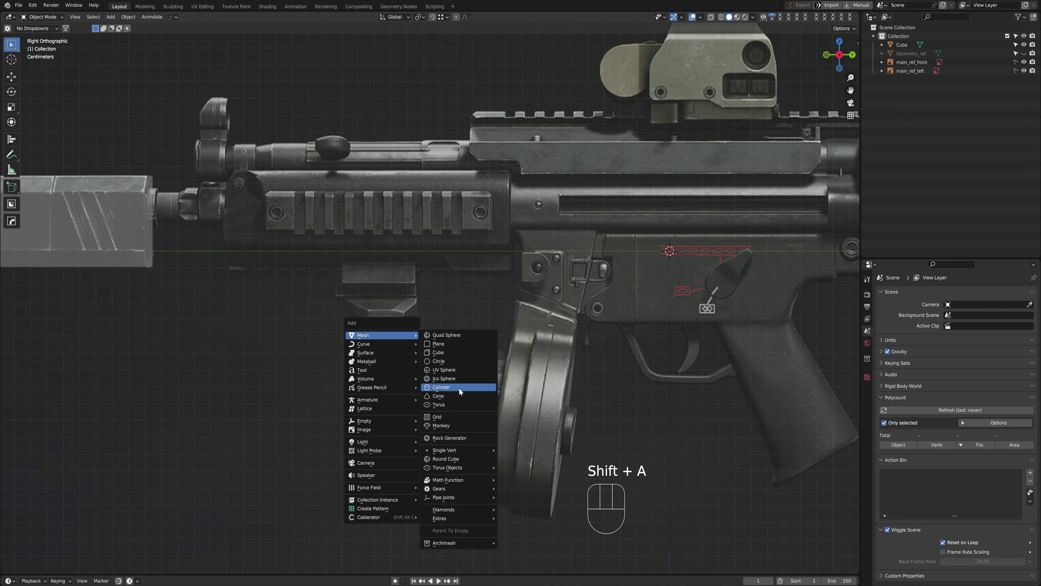
click(459, 388)
scroll(230, 428, down, 11)
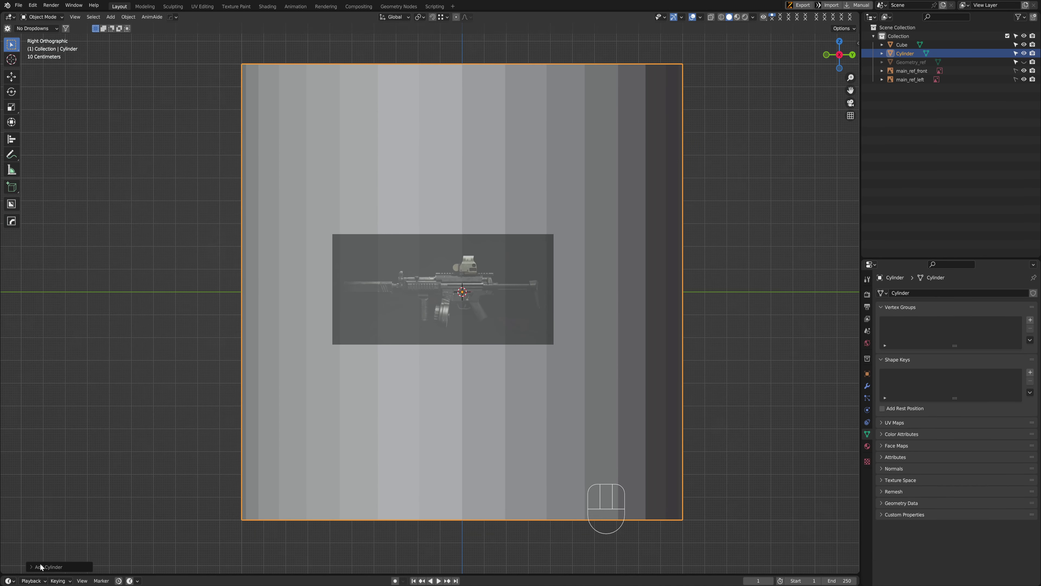
click(40, 568)
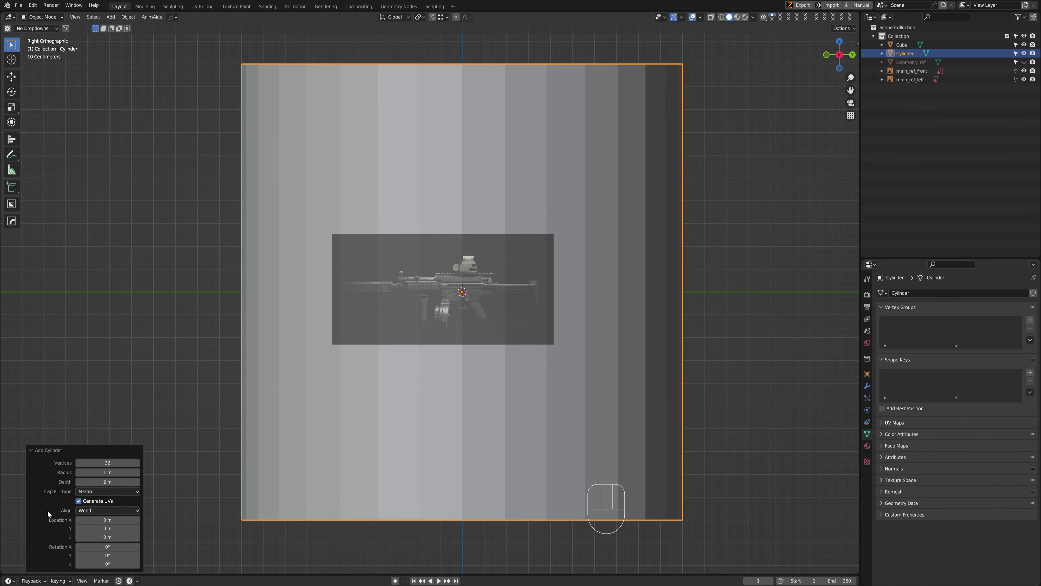
click(113, 463)
text(16)
key(Return)
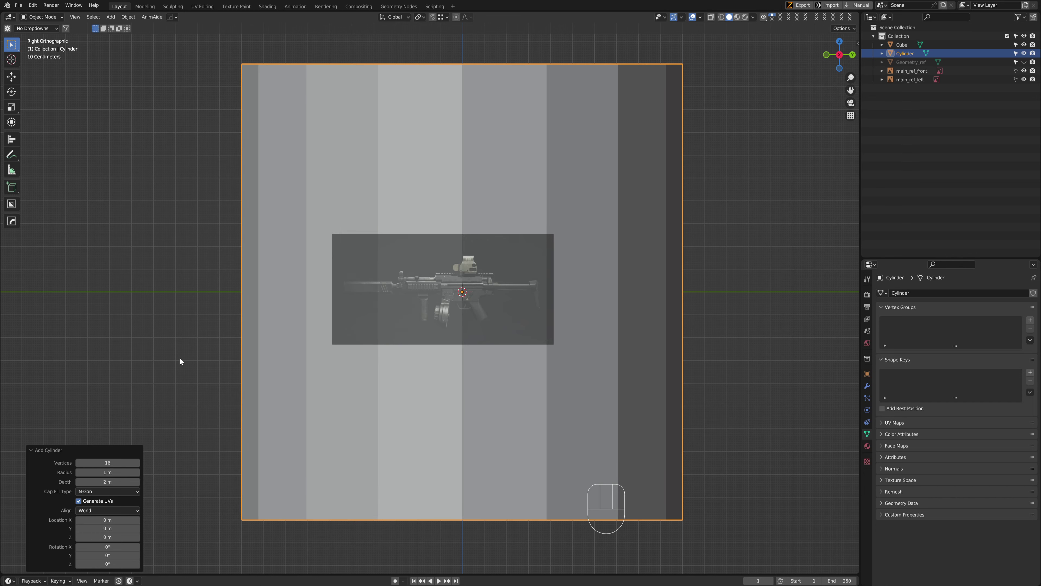
Scale the cylinder down and move it roughly over the foregrip in the side reference
key(s)
click(541, 293)
scroll(542, 293, up, 5)
key(s)
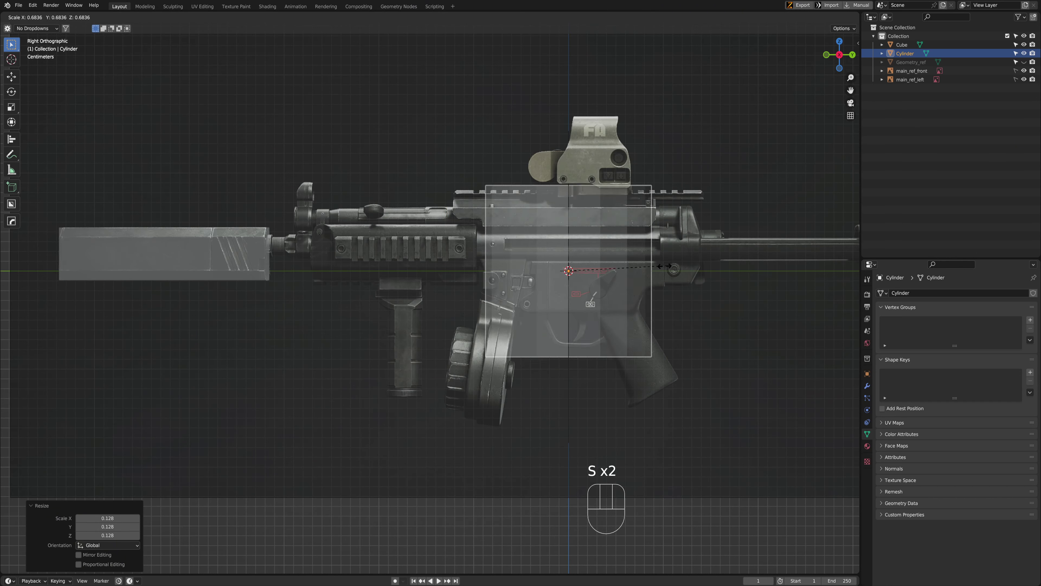
key(g)
click(464, 342)
key(s)
click(467, 322)
Scale the cylinder to the foregrip's width, about 0.806 times, and stretch it along Z
scroll(453, 295, up, 9)
shift+middle_drag(452, 295, 615, 209)
key(s)
click(553, 270)
key(s)
key(z)
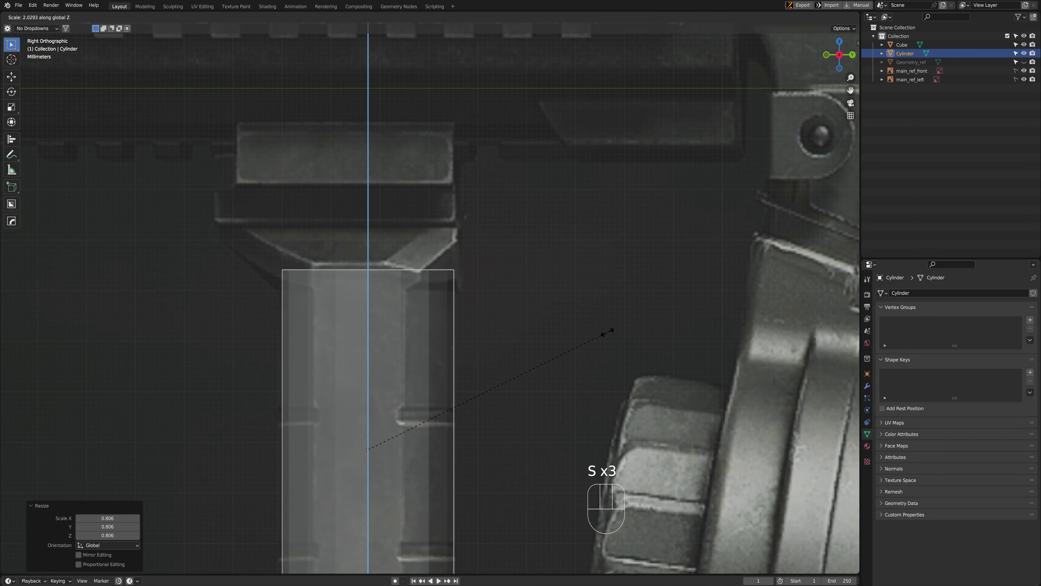
click(532, 391)
In Edit Mode, move the cylinder's lower vertices along Z to the foregrip's base, and return to Object Mode
shift+scroll(446, 377, down, 5)
key(Tab)
key(1)
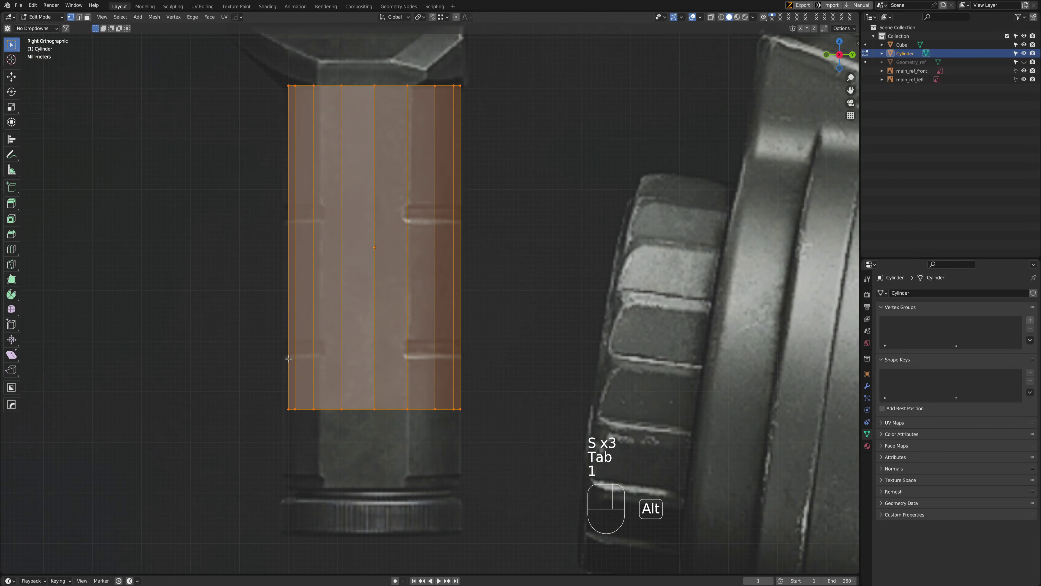
key(alt+z)
key(g)
key(z)
click(544, 42)
key(Tab)
scroll(525, 156, down, 6)
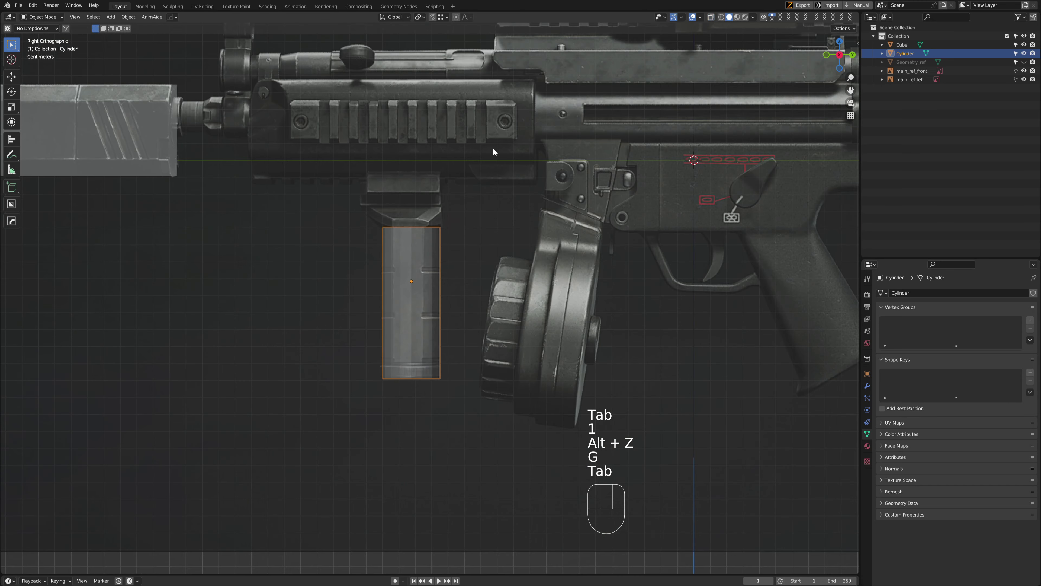
Examine the side reference from the handguard and drum magazine through the receiver and pistol grip to the stock
shift+middle_drag(493, 149, 498, 217)
scroll(434, 305, down, 4)
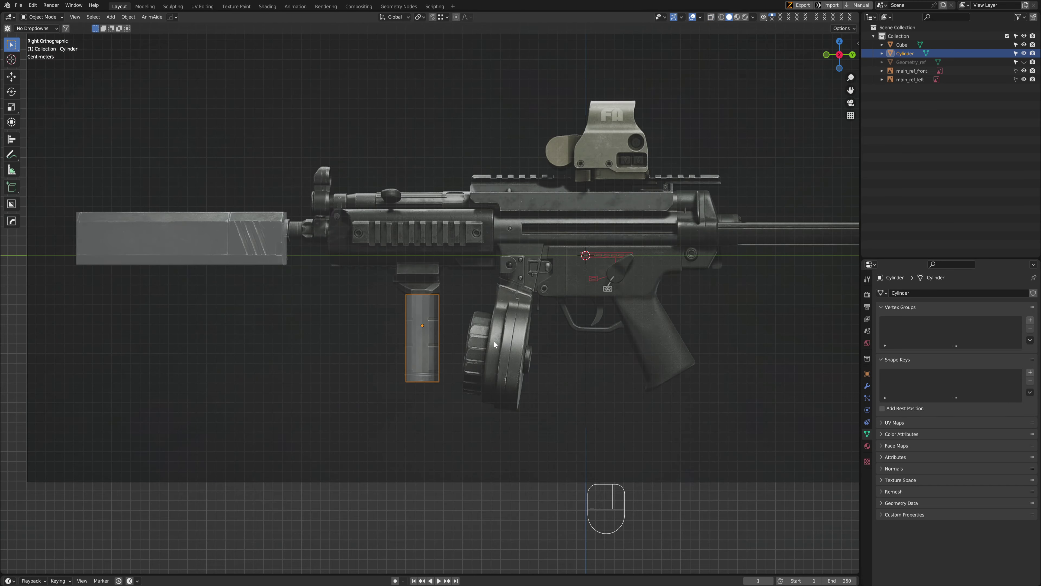
scroll(434, 305, up, 4)
shift+middle_drag(379, 274, 335, 284)
scroll(396, 305, down, 3)
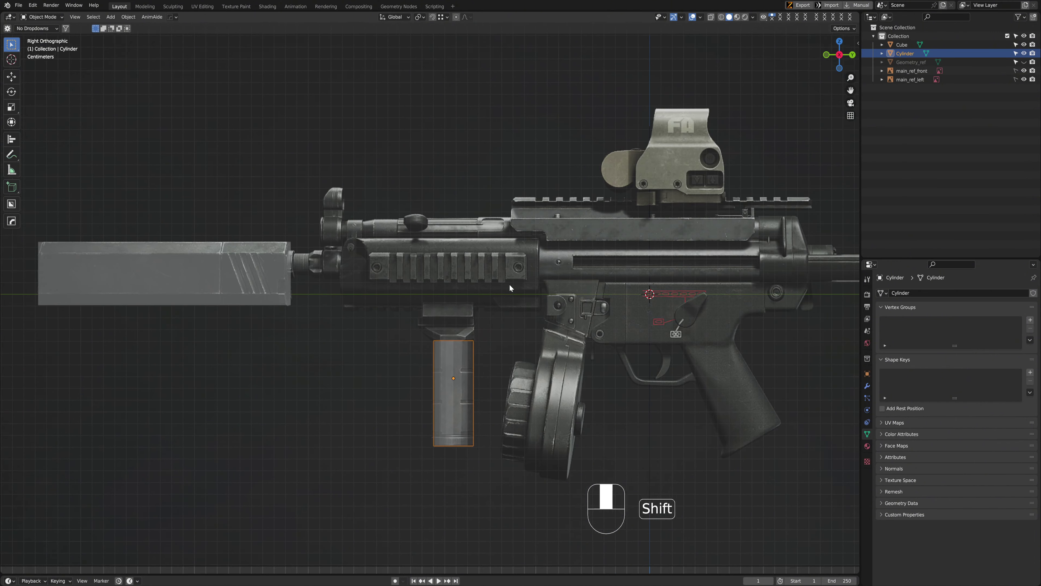
shift+middle_drag(427, 280, 252, 216)
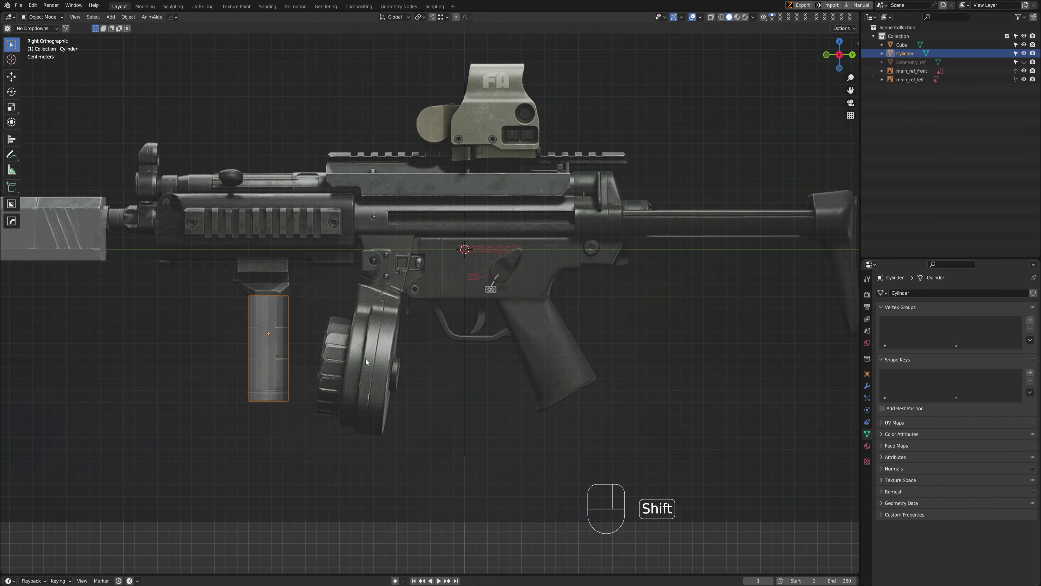
shift+middle_drag(339, 325, 550, 380)
shift+middle_drag(778, 401, 518, 381)
click(518, 381)
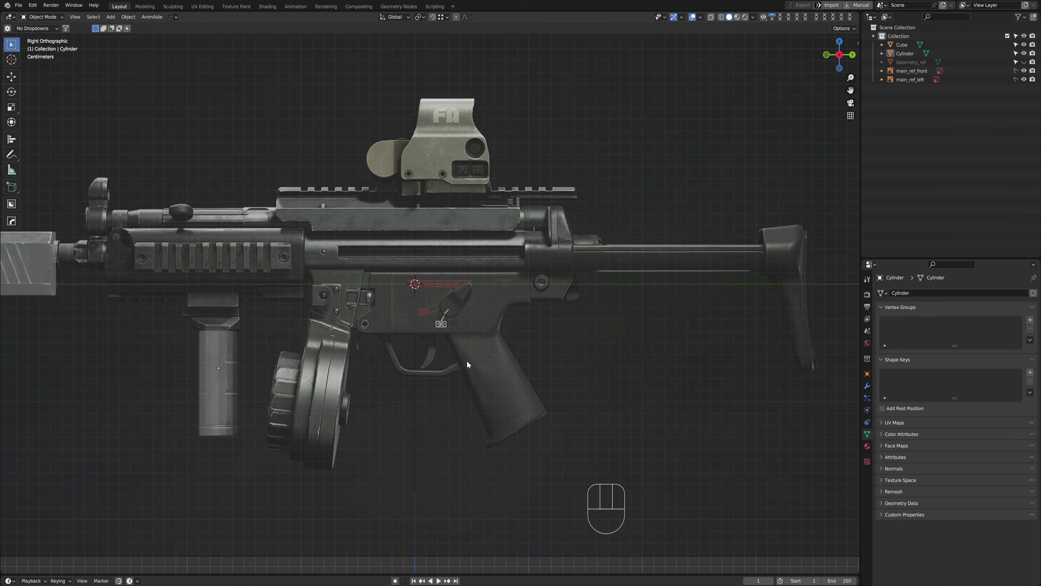
scroll(508, 383, down, 3)
key(ctrl+space)
key(ctrl+space)
scroll(530, 338, up, 2)
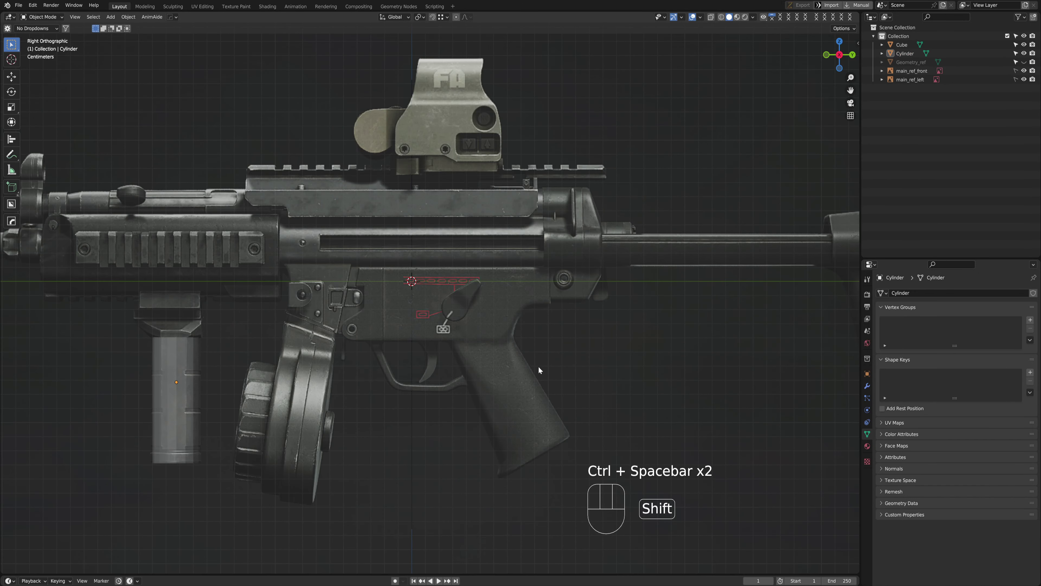
scroll(539, 365, up, 2)
shift+middle_drag(540, 365, 254, 257)
scroll(504, 281, down, 3)
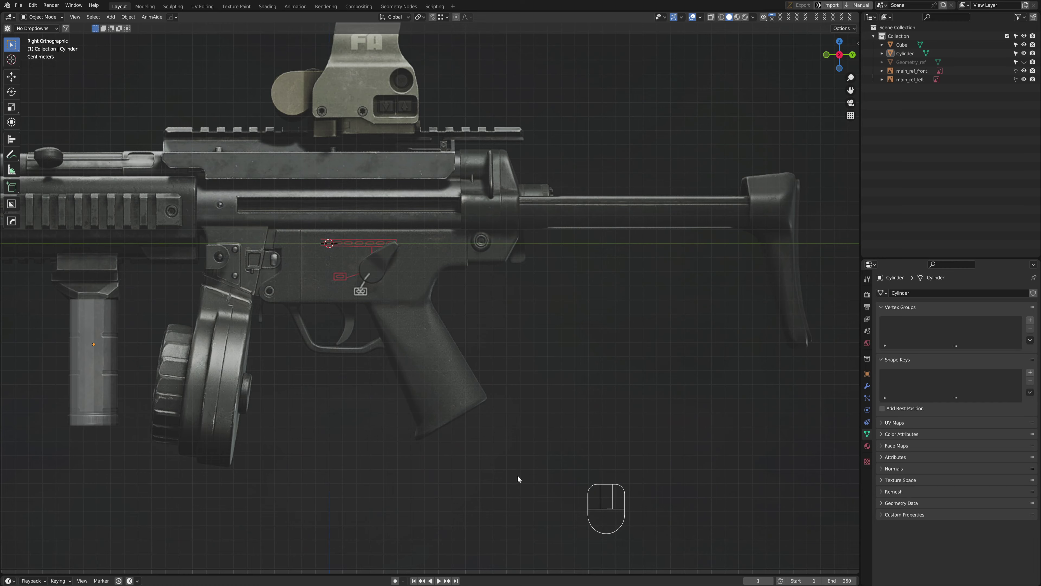
scroll(483, 283, up, 3)
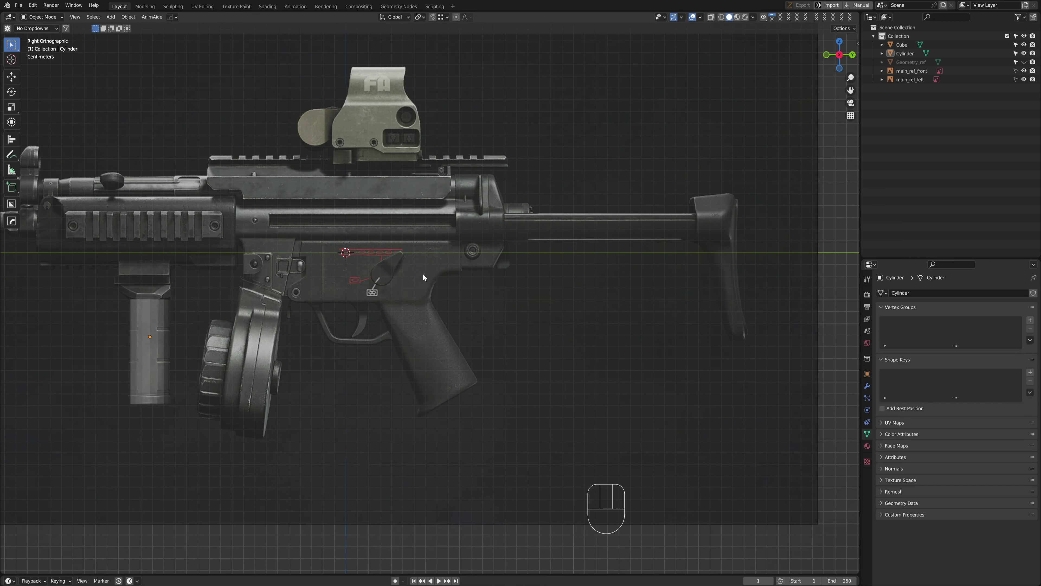
scroll(452, 406, down, 3)
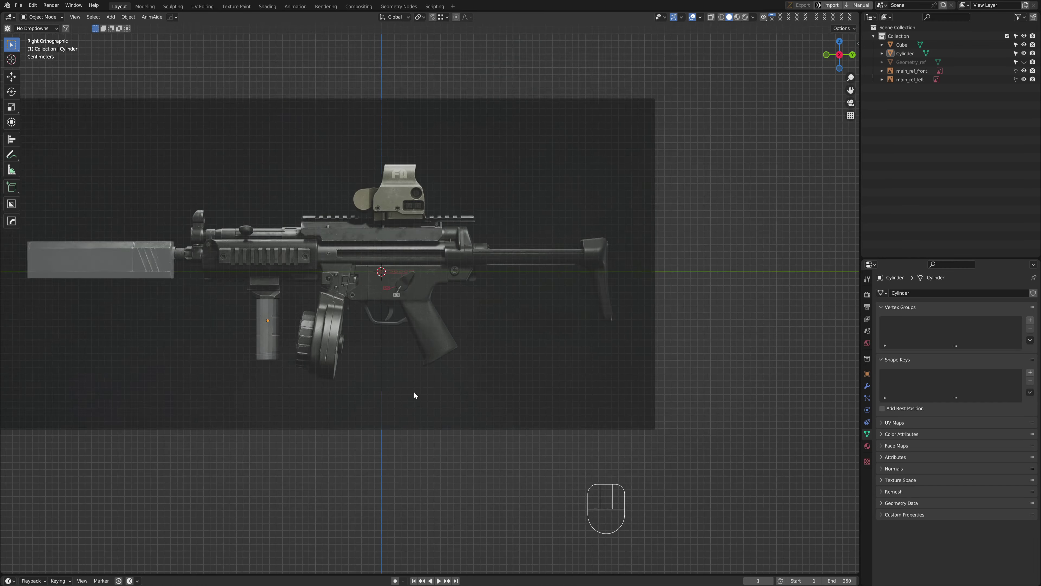
scroll(416, 377, up, 3)
scroll(455, 315, down, 1)
key(shift+a)
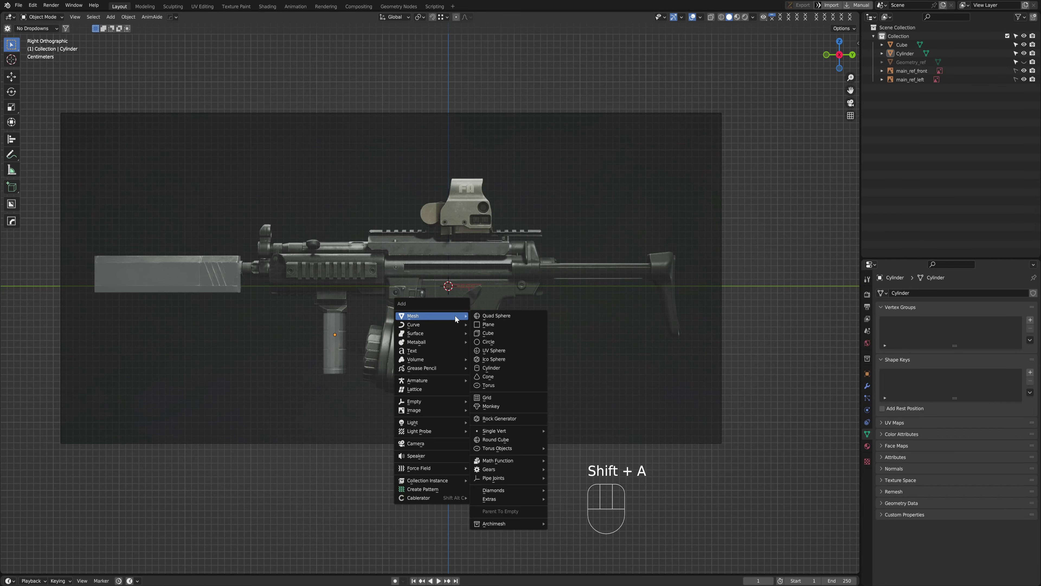
scroll(410, 308, up, 2)
scroll(339, 271, up, 2)
shift+middle_drag(338, 270, 361, 280)
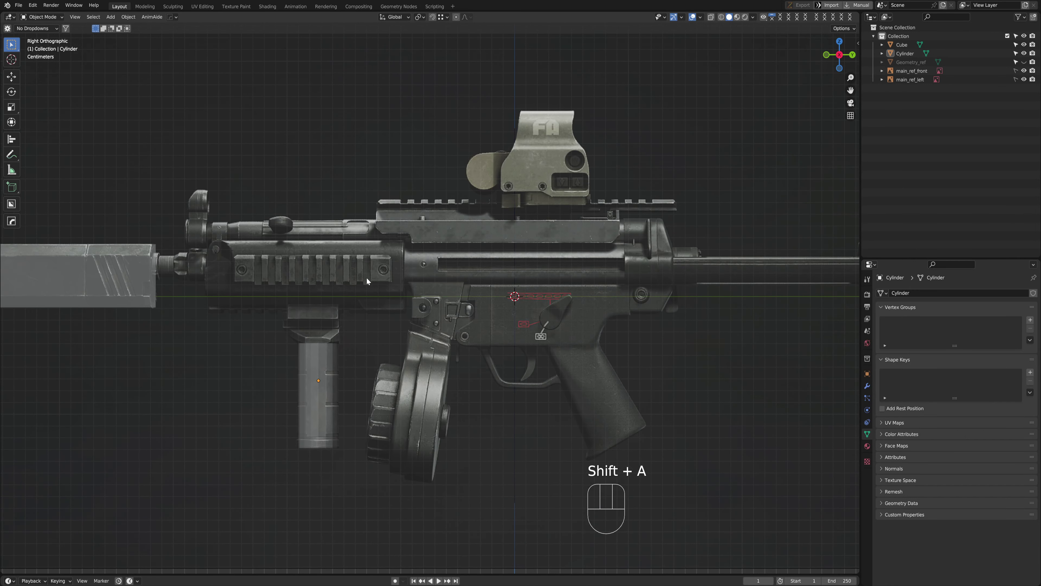
scroll(382, 280, right, 3)
shift+scroll(449, 274, left, 3)
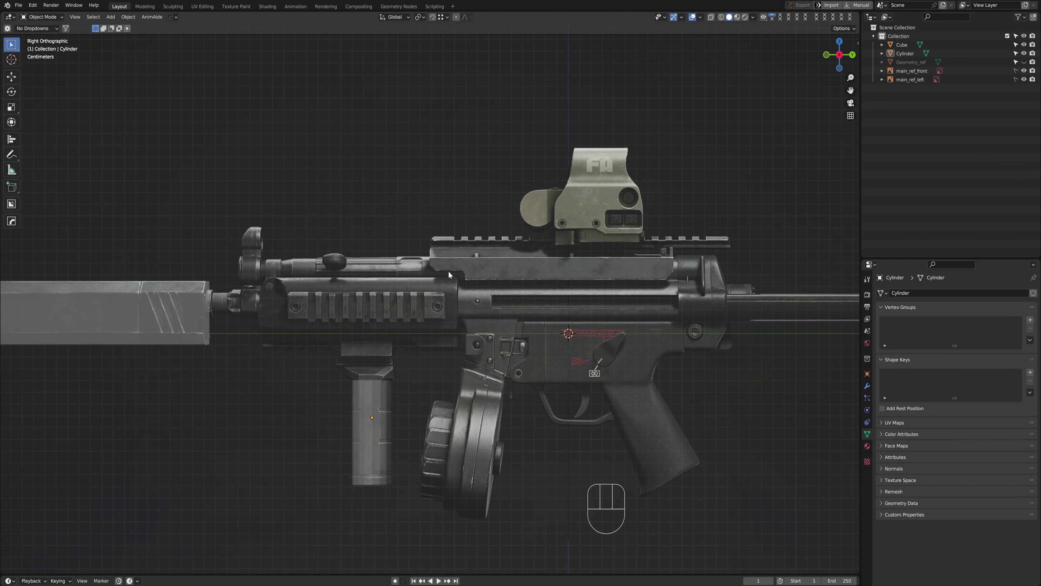
shift+middle_drag(448, 272, 320, 207)
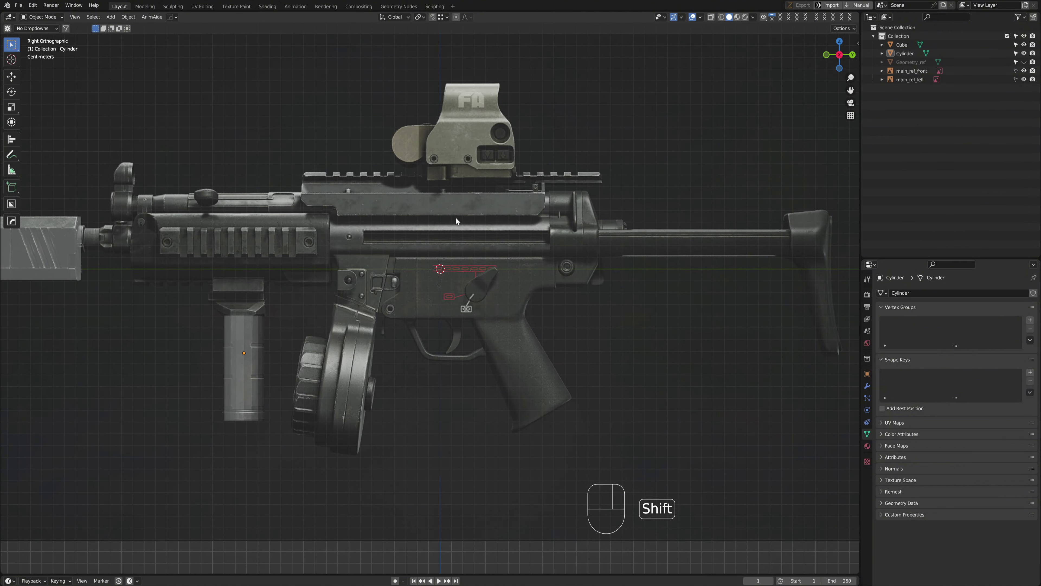
Add a cube for the receiver and scale it down in two passes, by about 0.357 and 0.289
key(shift+a)
click(484, 282)
key(s)
key(s)
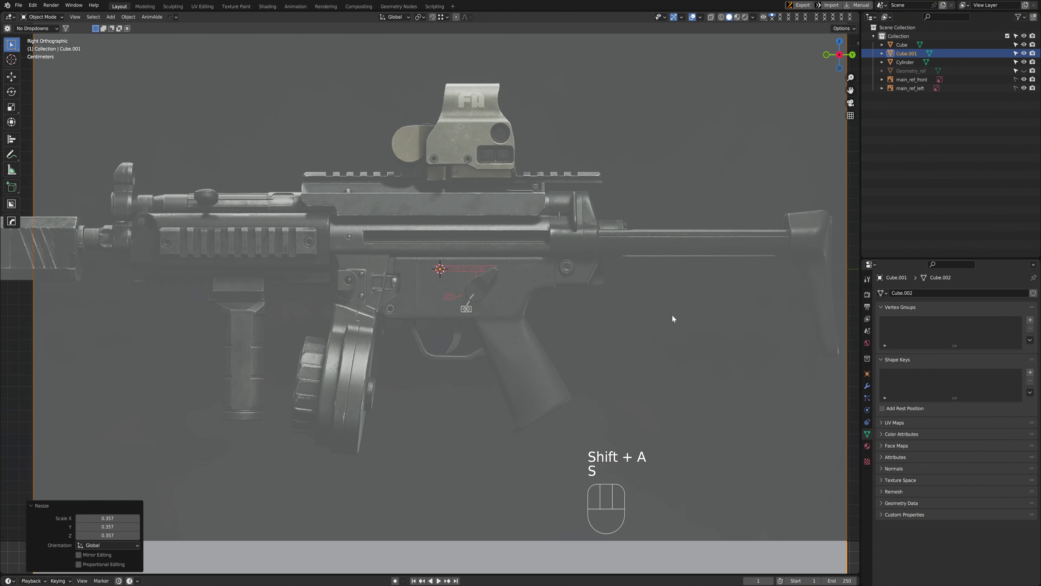
click(607, 328)
From the front view, narrow the cube along X to fit the gun body's width
middle_drag(607, 328, 332, 262)
key(ctrl+space)
key(s)
key(x)
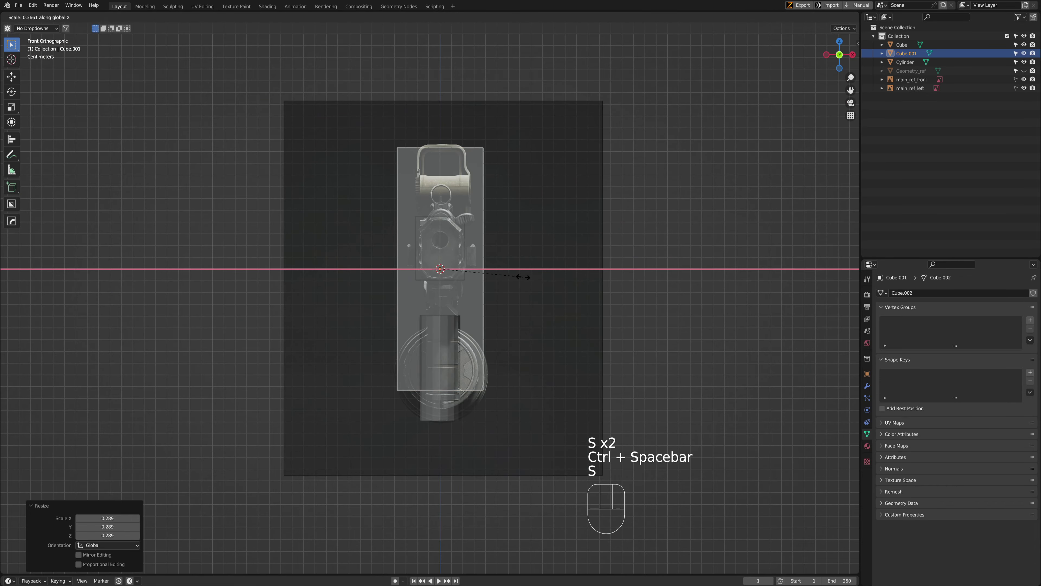
click(427, 265)
From the side view, move the cube over the receiver and pistol grip, about 0.029 m along Y and -0.054 m along Z
key(ctrl+space)
click(636, 303)
key(g)
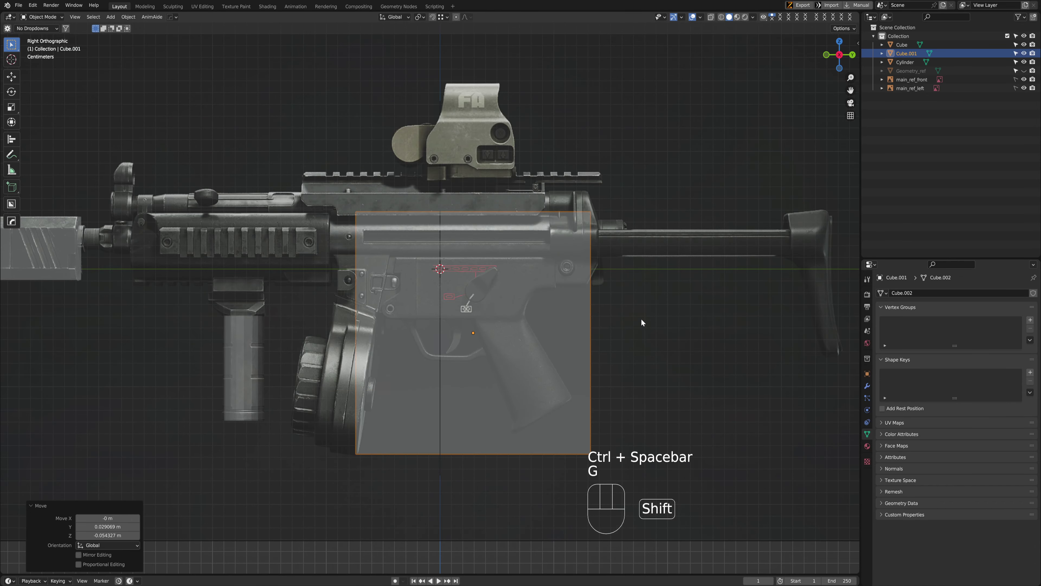
click(268, 242)
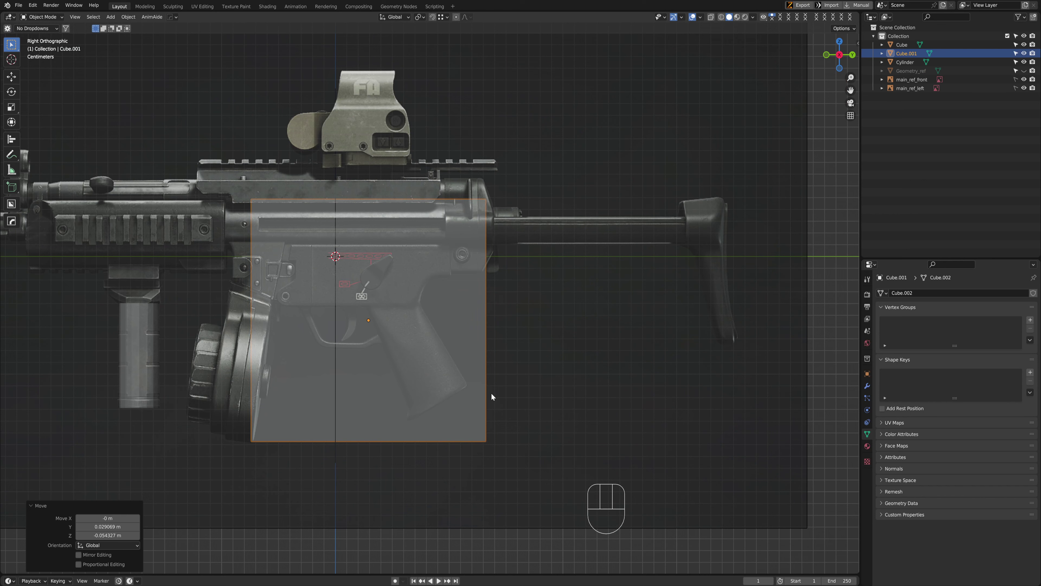
Cut a rectangular notch out of the receiver block behind the pistol grip with BoxCutter, check the front view, and return to the selection tool
key(alt+w)
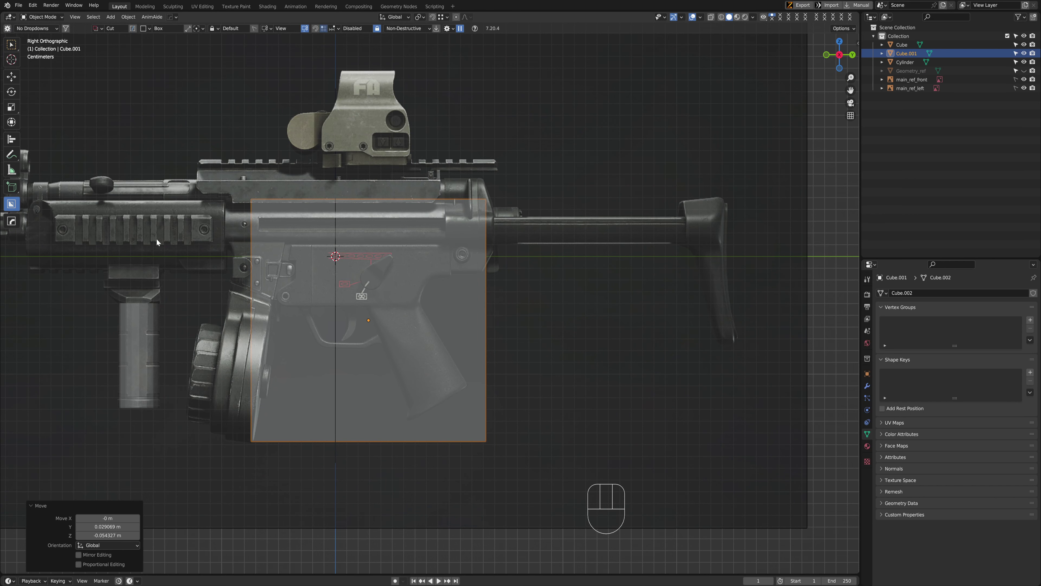
key(d)
drag(451, 293, 537, 388)
mouse_move(536, 387)
middle_down()
mouse_move(490, 346)
mouse_move(386, 373)
mouse_move(447, 363)
middle_up()
drag(447, 362, 507, 347)
middle_drag(506, 347, 216, 273)
key(ctrl+space)
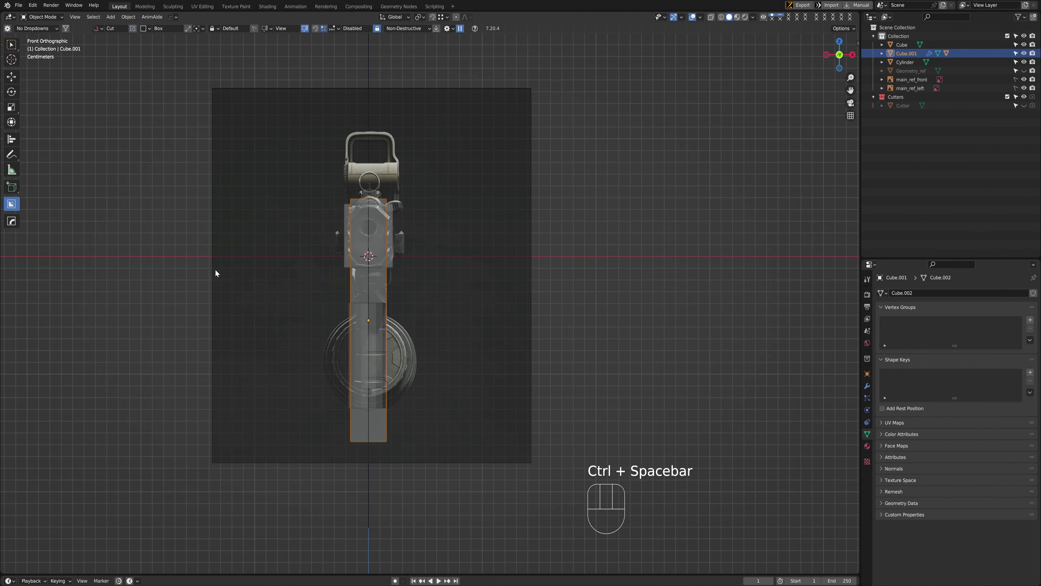
key(ctrl+space)
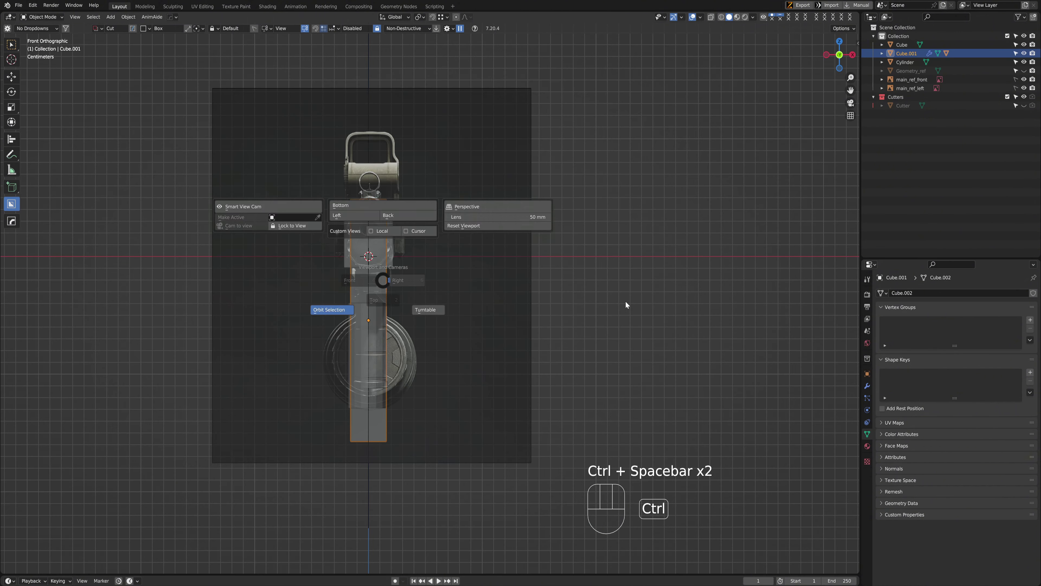
key(w)
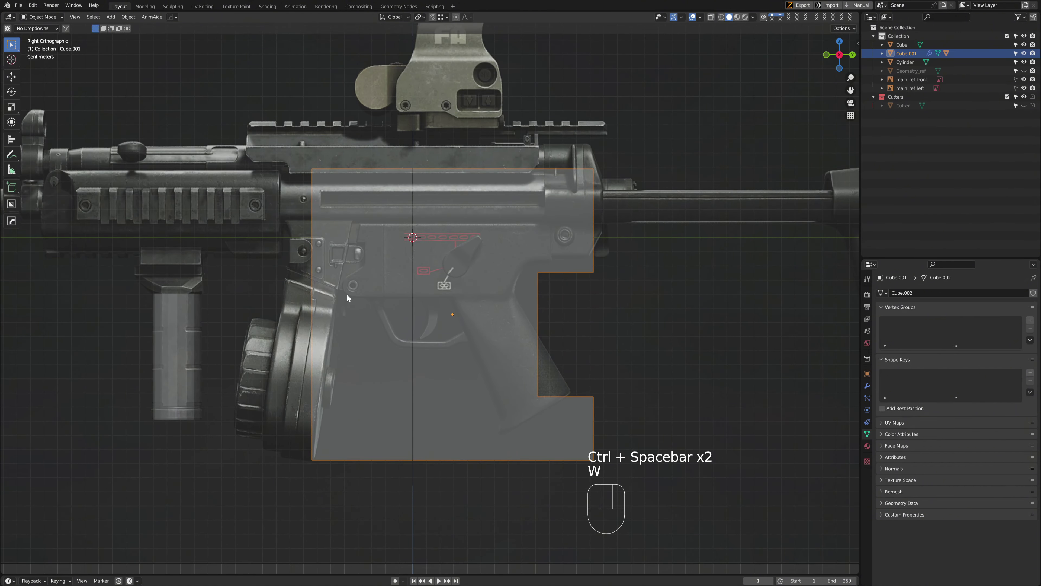
Add another cube for the magazine area and scale it down to a small block
scroll(346, 294, down, 3)
scroll(473, 174, down, 3)
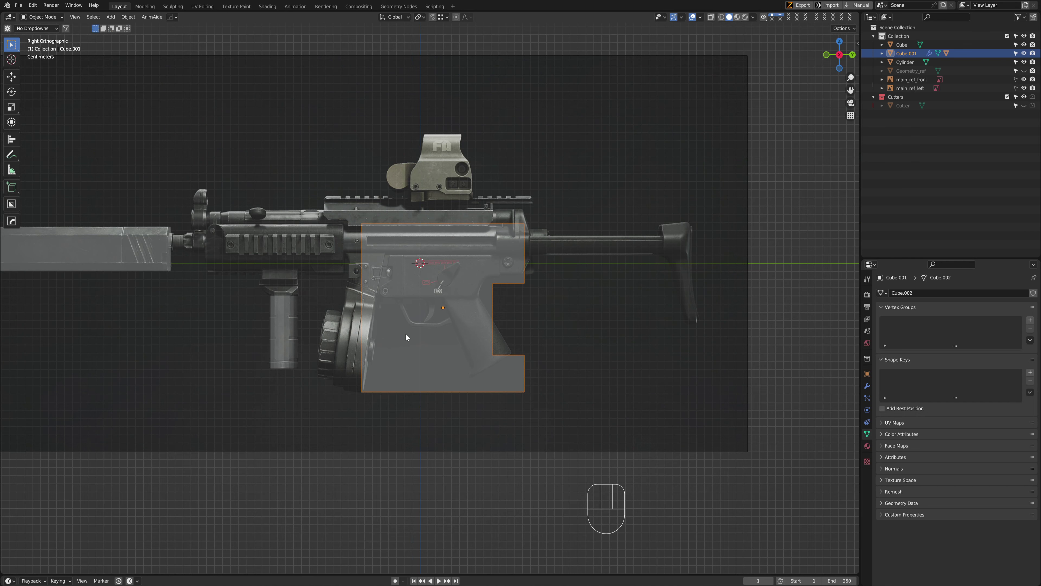
scroll(326, 347, up, 4)
key(shift+a)
mouse_move(328, 348)
click(405, 366)
key(s)
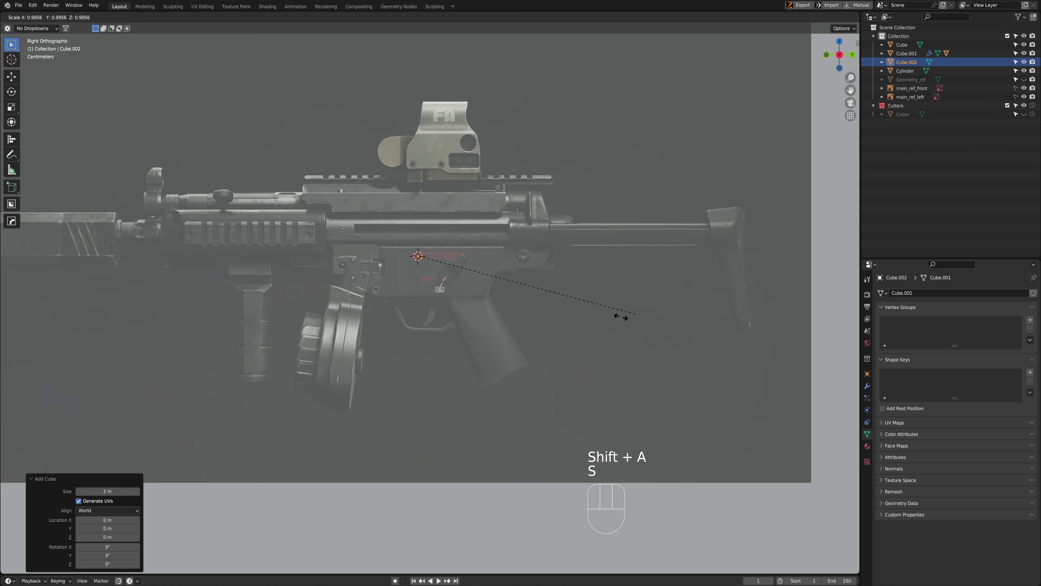
key(s)
click(410, 320)
Place the small cube over the upper part of the drum magazine at about 0.082 m per side, and show its Transform properties
key(g)
click(401, 311)
key(s)
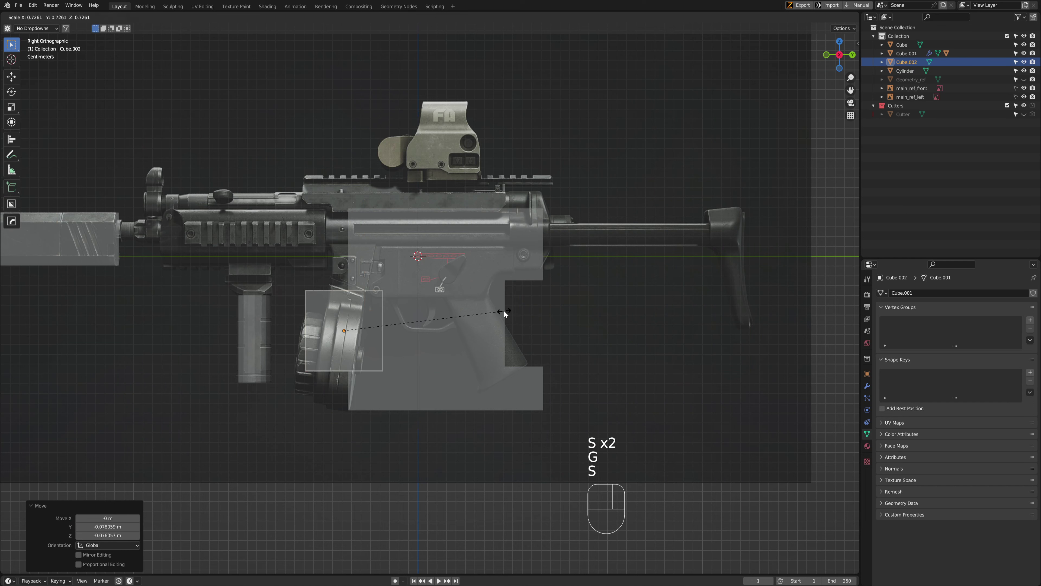
click(400, 361)
key(g)
click(400, 366)
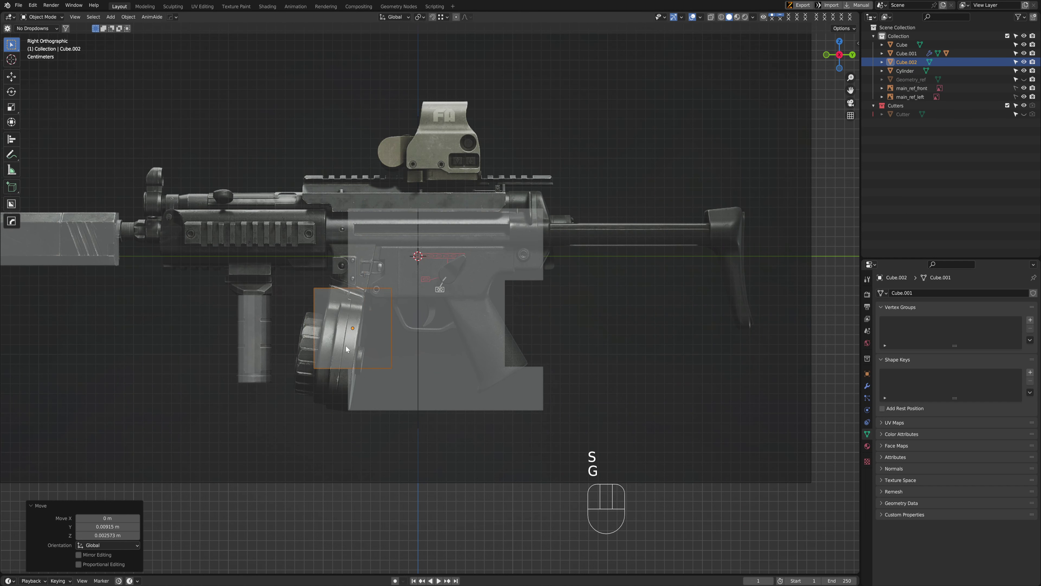
key(n)
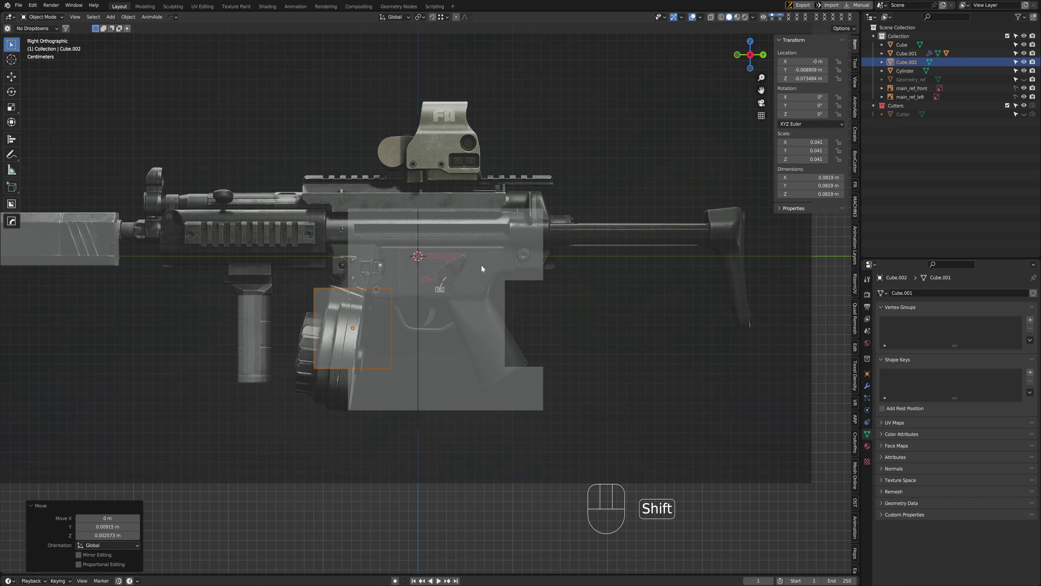
Subtract the small magazine cube from the receiver block with a Bool Tool brush difference and inspect the cut at an angle
shift+click(906, 53)
click(855, 63)
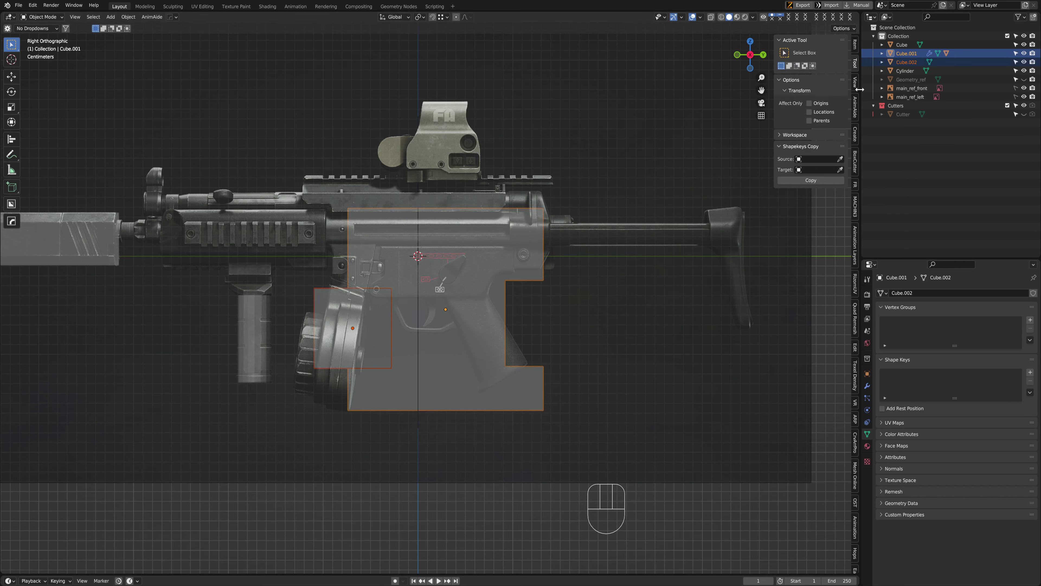
click(857, 349)
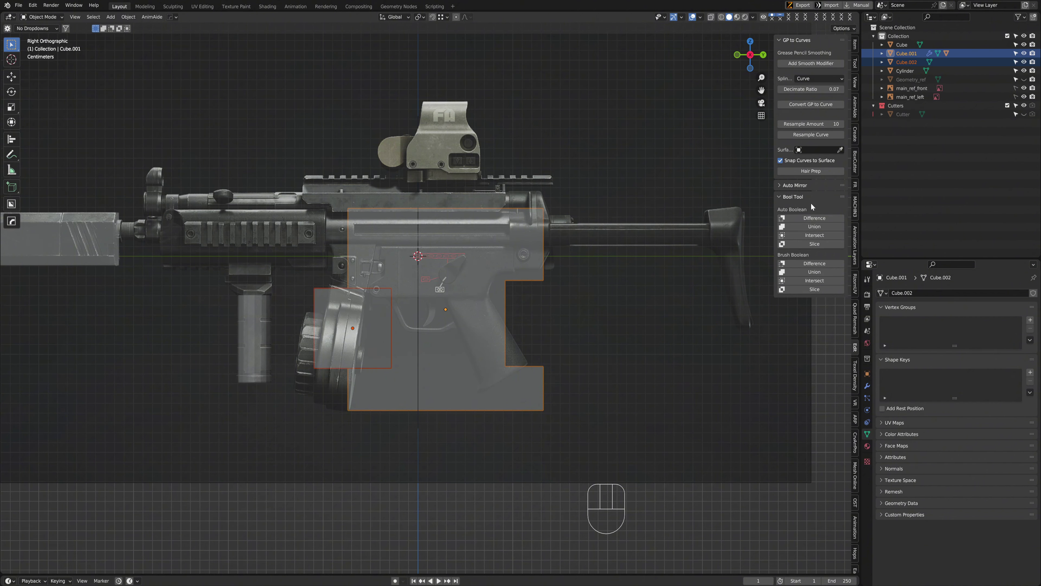
click(826, 247)
scroll(342, 326, up, 2)
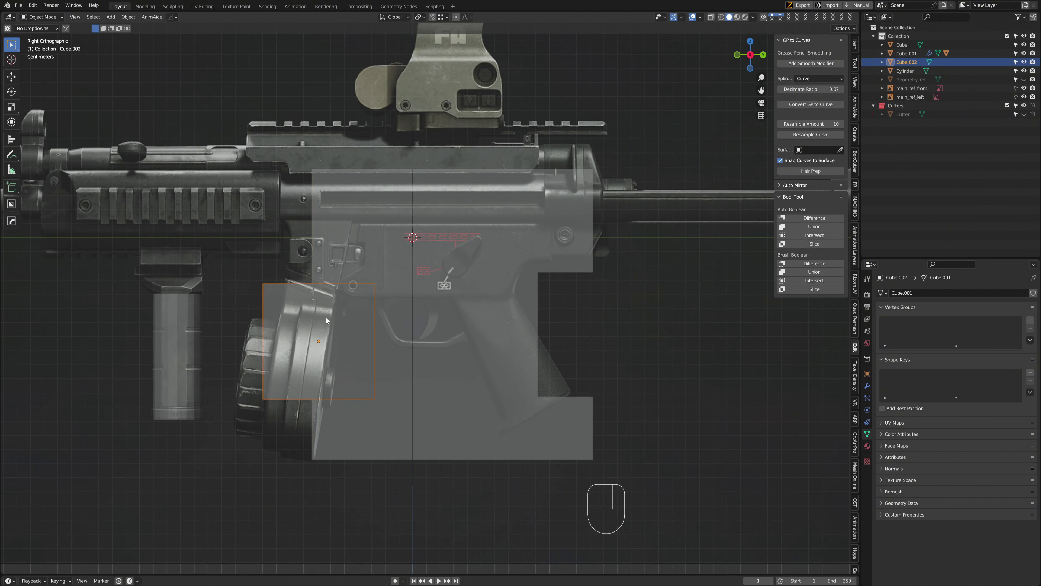
shift+click(343, 327)
shift+click(472, 302)
click(814, 263)
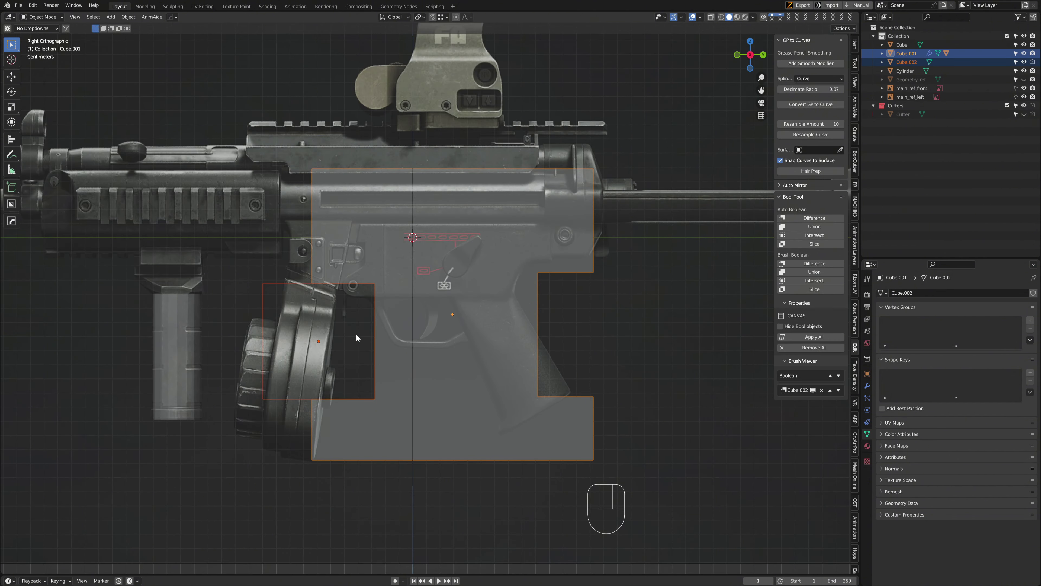
mouse_move(451, 324)
middle_down()
mouse_move(404, 330)
mouse_move(411, 325)
middle_up()
middle_drag(483, 314, 402, 314)
In the cutter cube's see-through mesh, move its upper rear corner about -0.016 m along Y and -0.015 m along Z
click(289, 293)
key(Tab)
key(ctrl+space)
scroll(380, 282, up, 1)
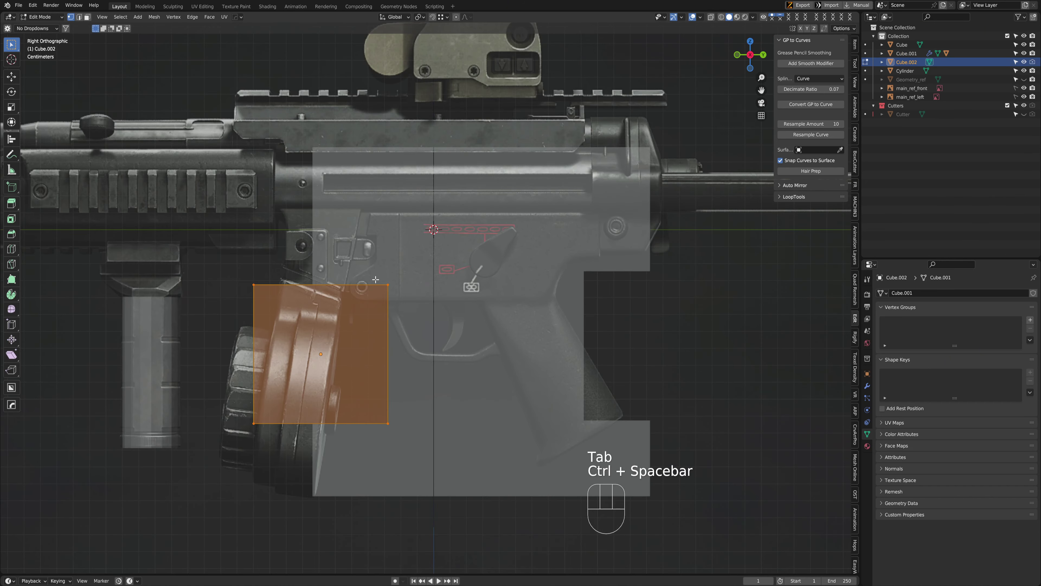
key(alt+z)
click(388, 284)
key(g)
right_click(406, 340)
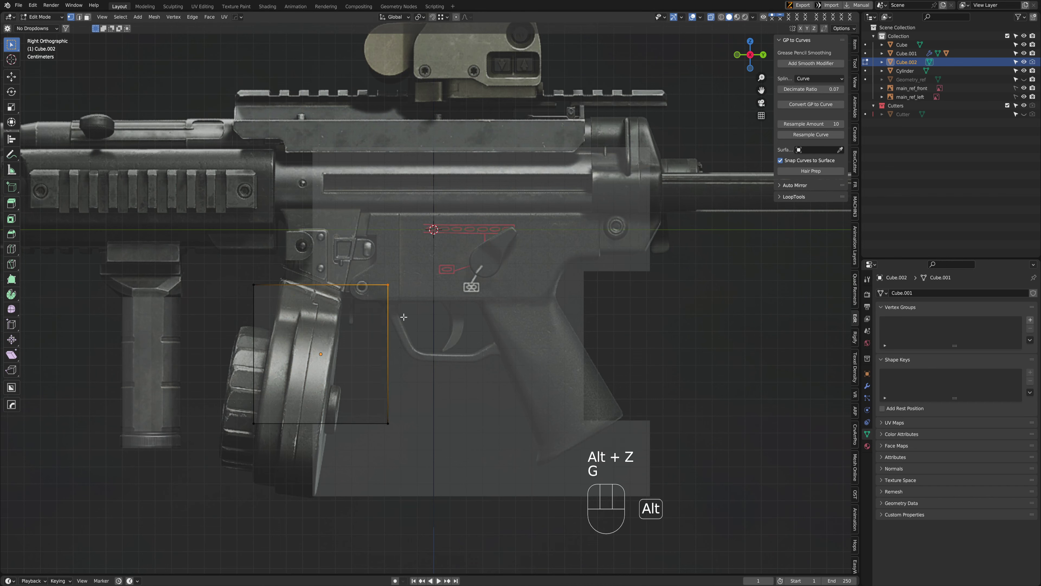
key(alt+z)
key(g)
right_click(435, 330)
key(alt+z)
key(g)
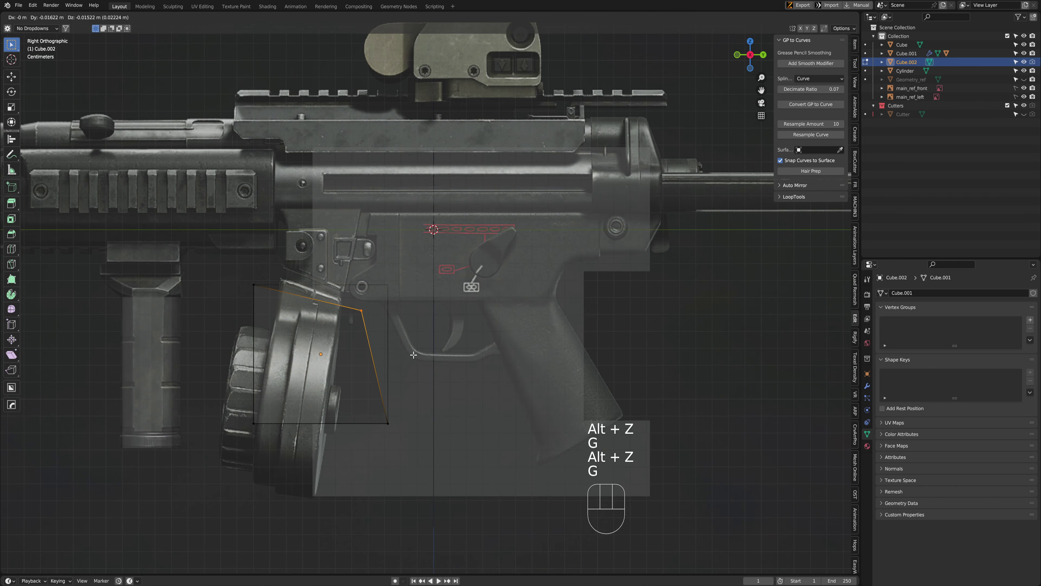
click(425, 339)
mouse_move(424, 339)
middle_down()
mouse_move(447, 354)
mouse_move(418, 314)
mouse_move(423, 324)
middle_up()
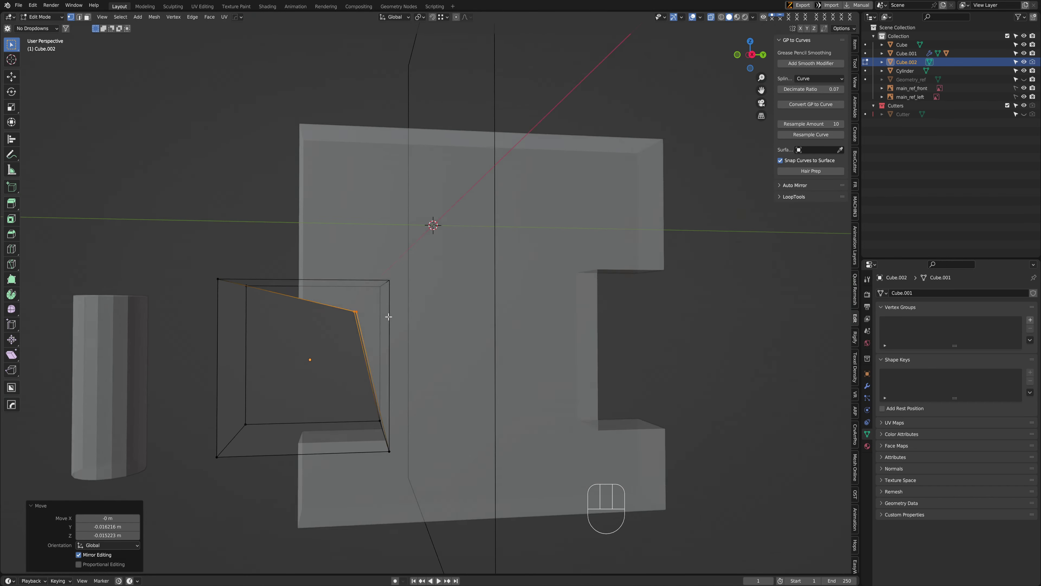
Shift the cutter cube's corner about 0.0058 m along Y and 0.0076 m along Z, bevel it, and leave mesh editing
key(ctrl+space)
key(g)
ctrl+click(423, 323)
key(ctrl+b)
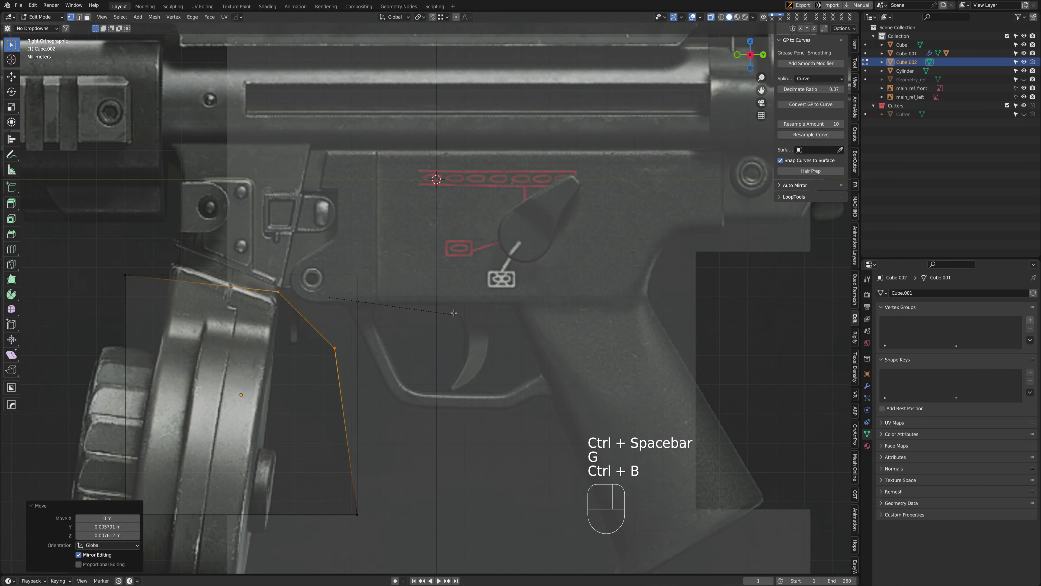
click(399, 357)
key(Tab)
Delete the small cutter cube over the magazine and return to the side view
scroll(394, 264, down, 4)
middle_drag(393, 264, 383, 348)
key(x)
key(ctrl+space)
key(ctrl+space)
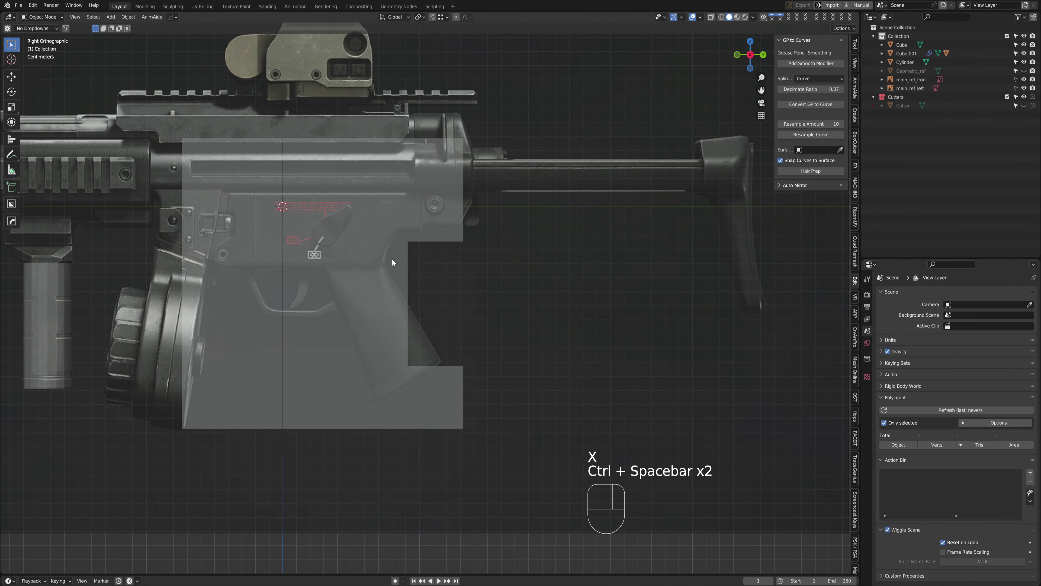
Cut a round notch into the receiver block's front edge beside the drum magazine with a BoxCutter circle
click(392, 258)
mouse_move(424, 314)
shift+middle_down()
mouse_move(343, 283)
mouse_move(379, 298)
mouse_move(363, 306)
shift+middle_up()
key(alt+w)
key(d)
click(441, 319)
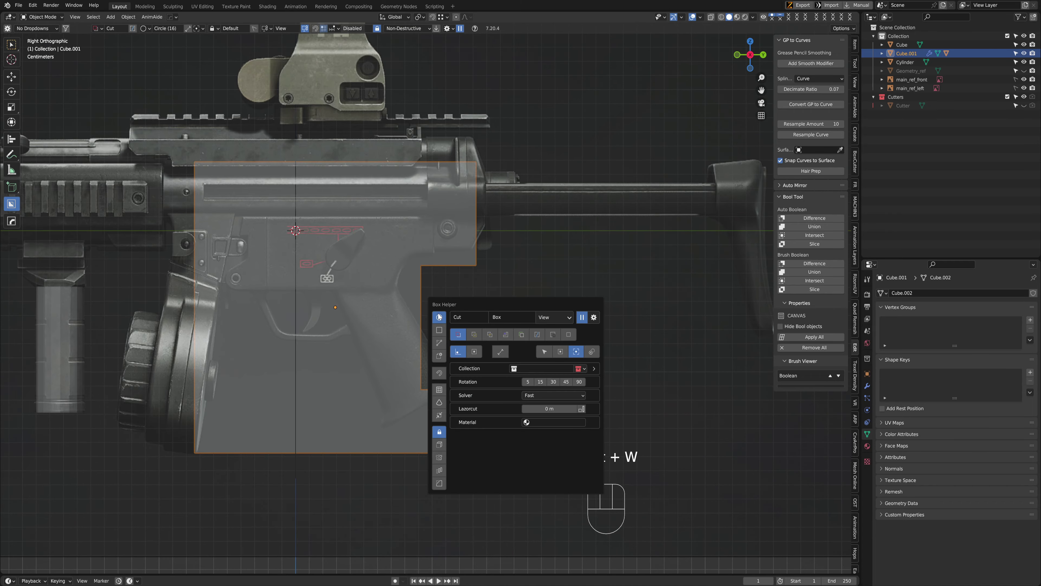
drag(170, 287, 241, 341)
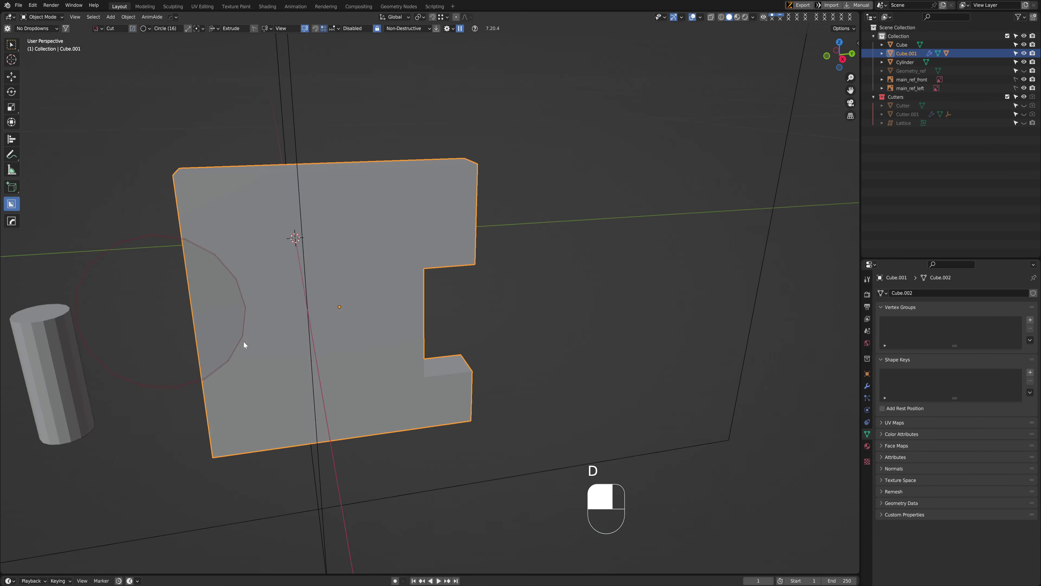
drag(244, 345, 151, 296)
middle_drag(150, 295, 231, 271)
key(ctrl+space)
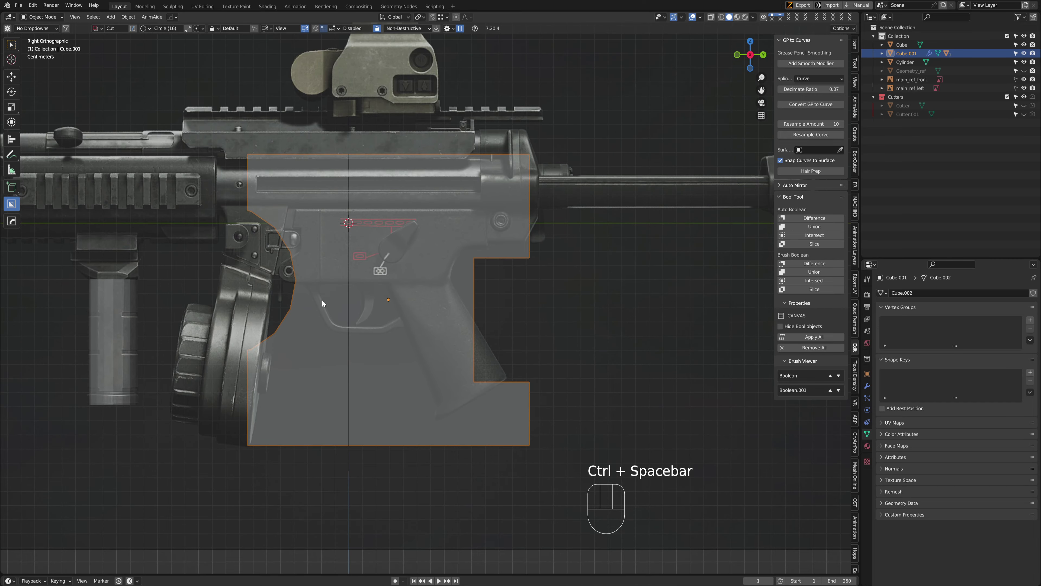
Cut away the area below the trigger guard and pistol grip with a BoxCutter Ngon outline, and check the cut at an angle
key(d)
click(450, 319)
shift+middle_drag(277, 300, 283, 232)
mouse_move(255, 425)
mouse_down()
mouse_move(295, 374)
mouse_move(279, 343)
mouse_up()
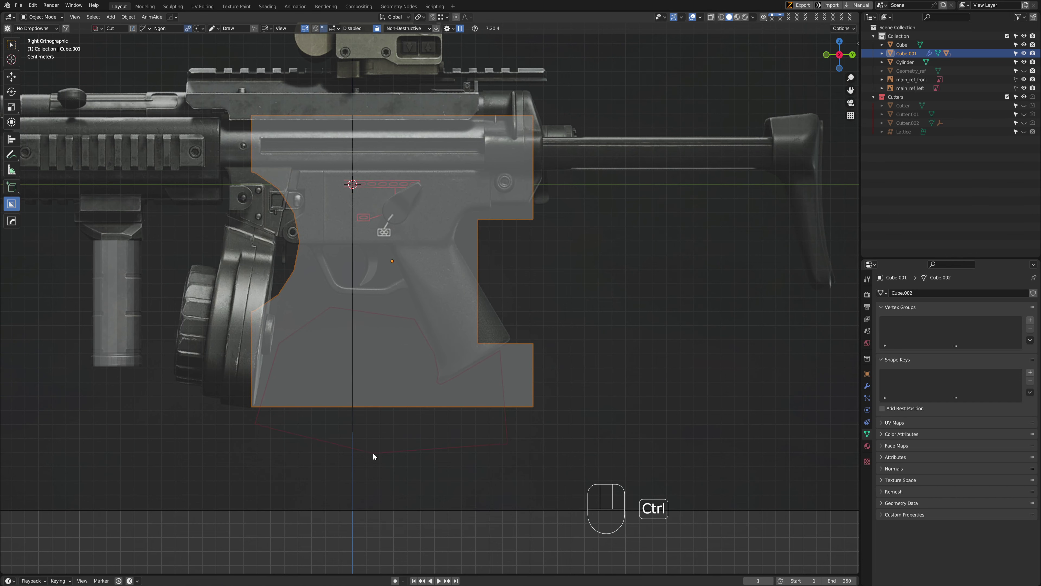
click(392, 451)
middle_drag(353, 381, 385, 370)
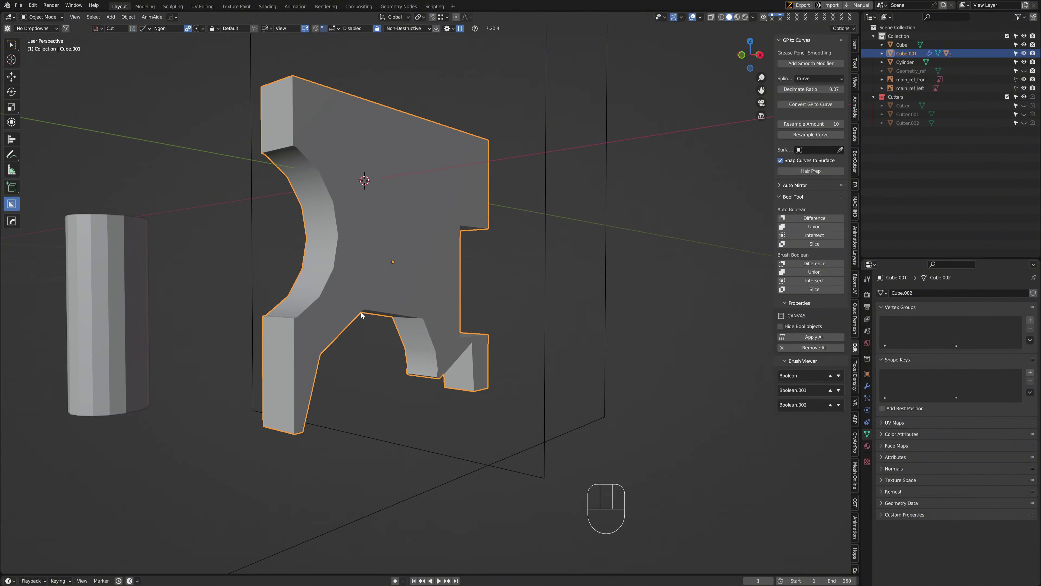
key(ctrl+space)
key(ctrl+space)
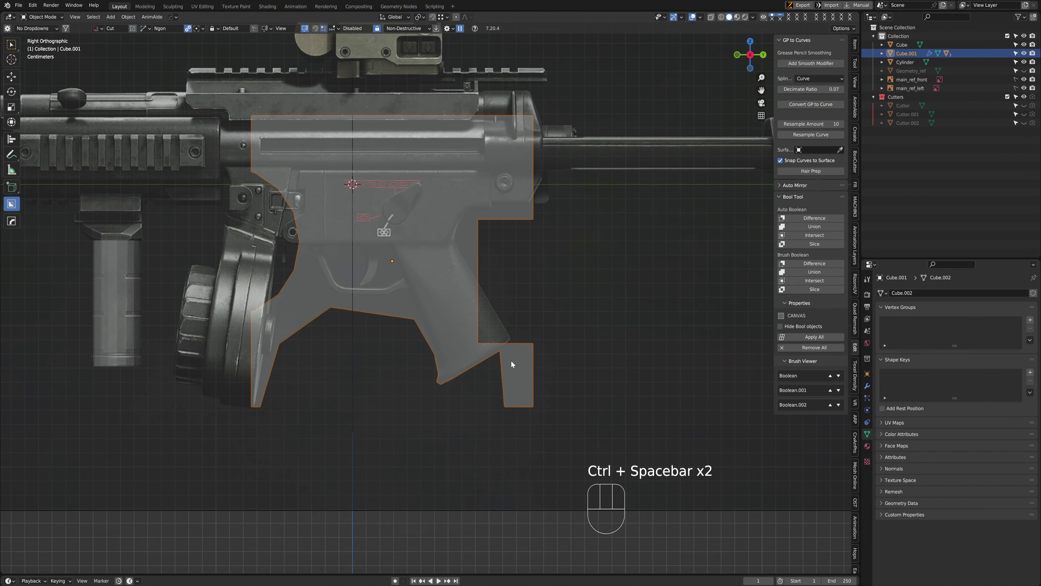
Scroll through the receiver's booleans with HOps Ever Scroll and bring up the square cutter behind the pistol grip for selection
scroll(442, 335, up, 3)
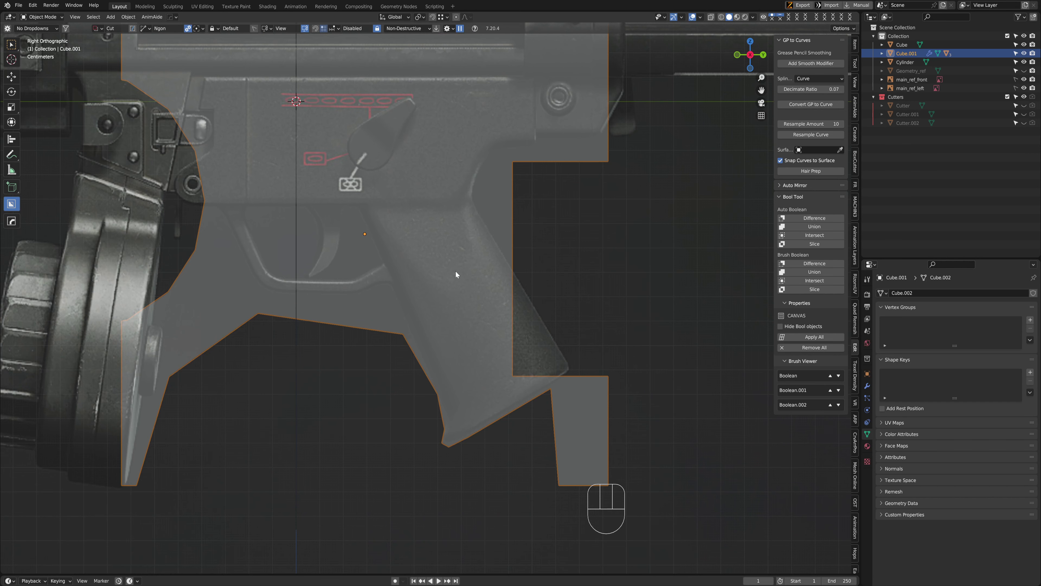
scroll(456, 271, down, 3)
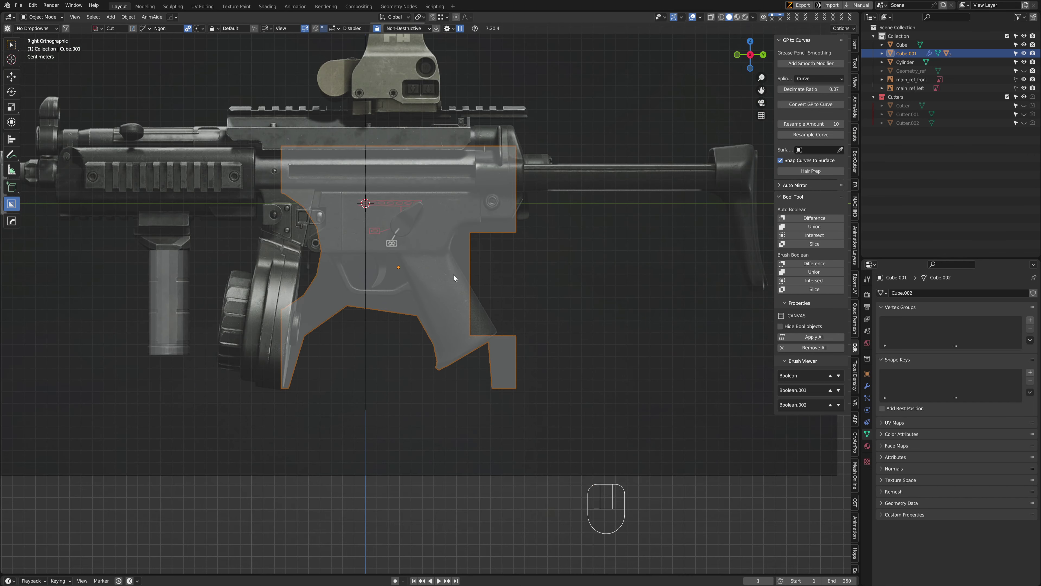
key(q)
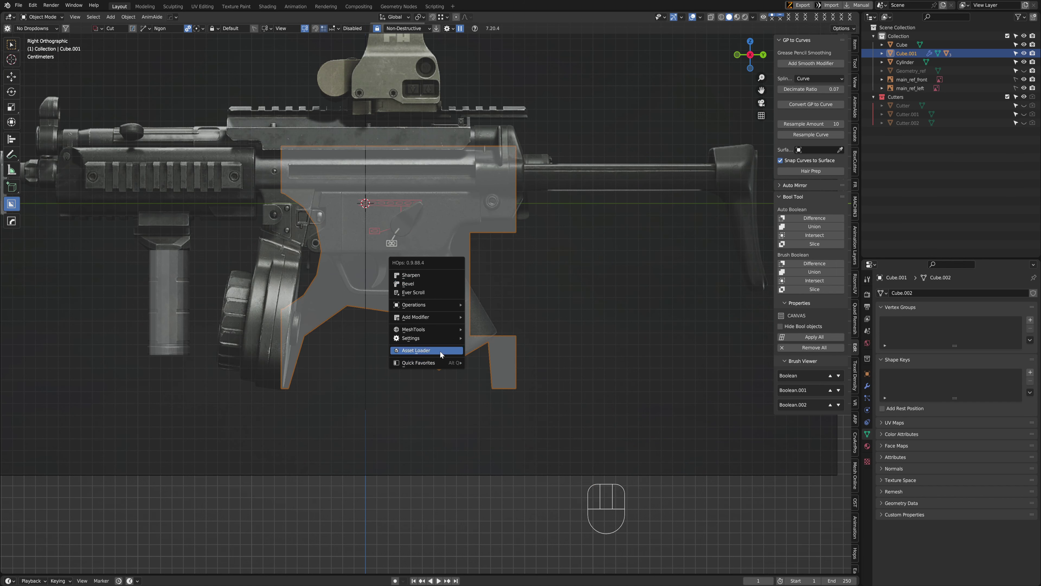
click(411, 293)
scroll(411, 292, down, 4)
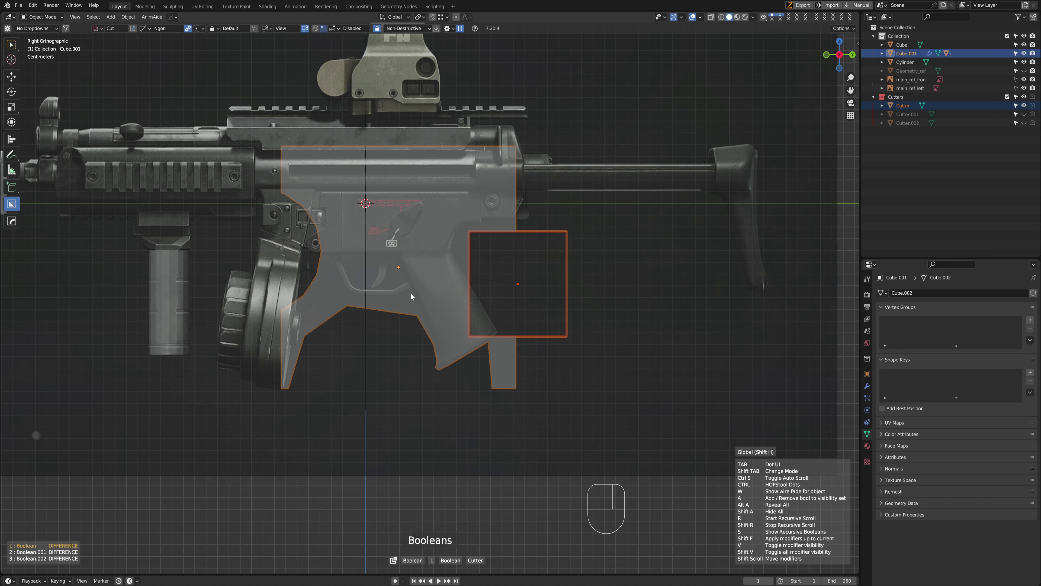
click(565, 302)
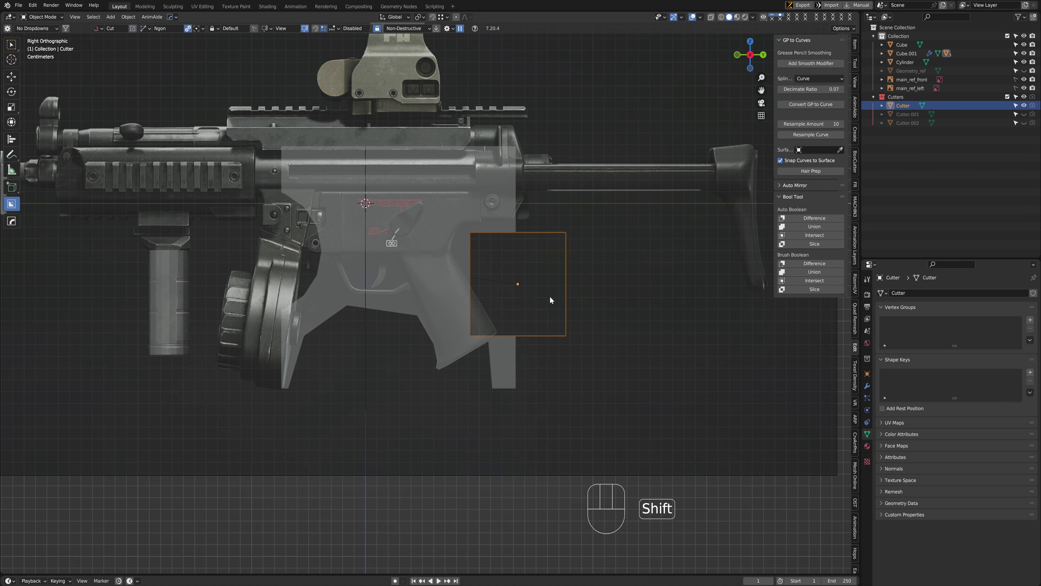
shift+middle_drag(549, 296, 524, 293)
Expand the receiver block's three Boolean modifiers to examine which cutter object each one uses
click(371, 229)
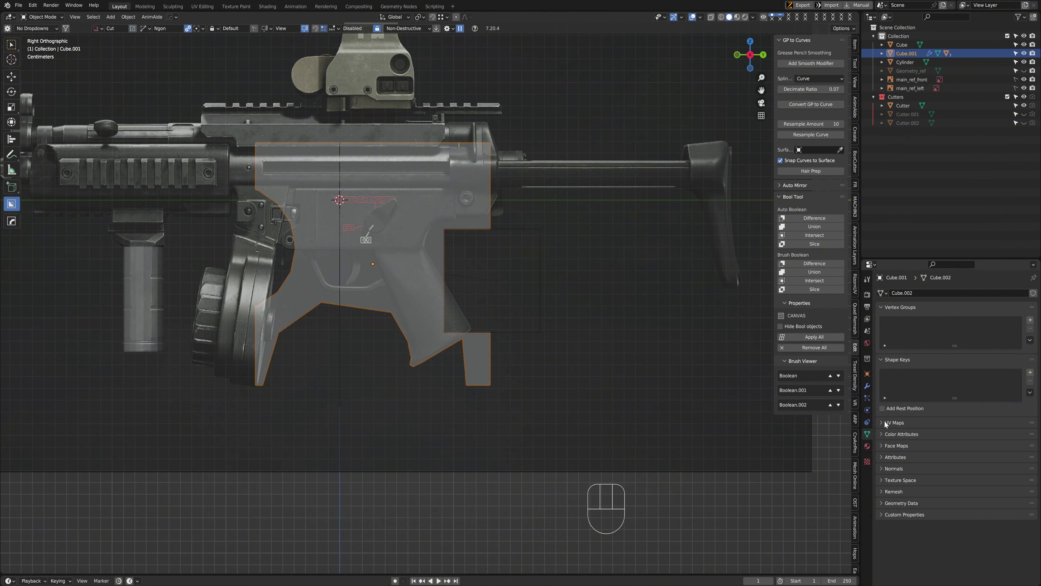
click(867, 386)
click(882, 326)
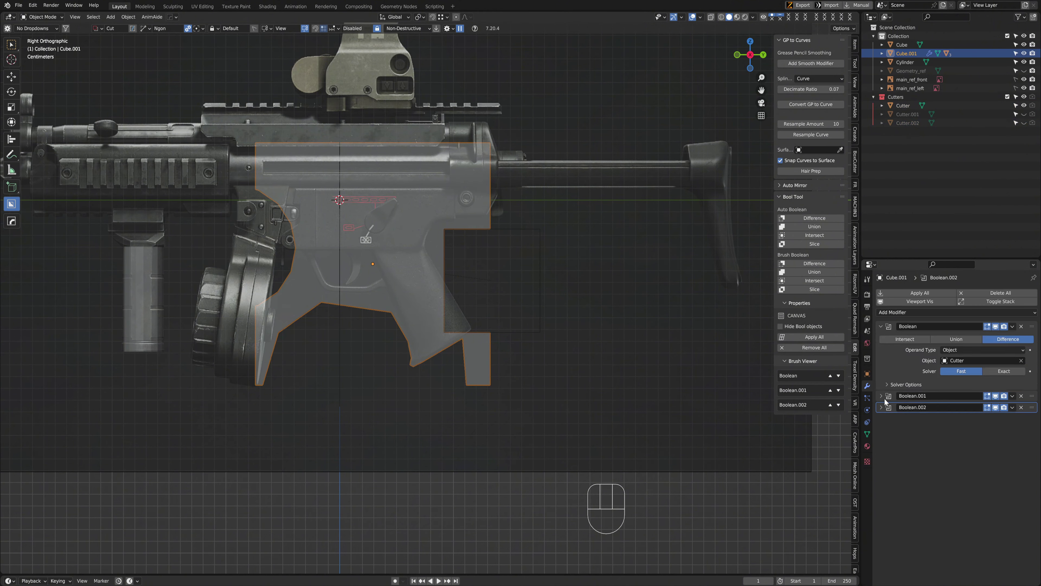
click(884, 396)
click(880, 466)
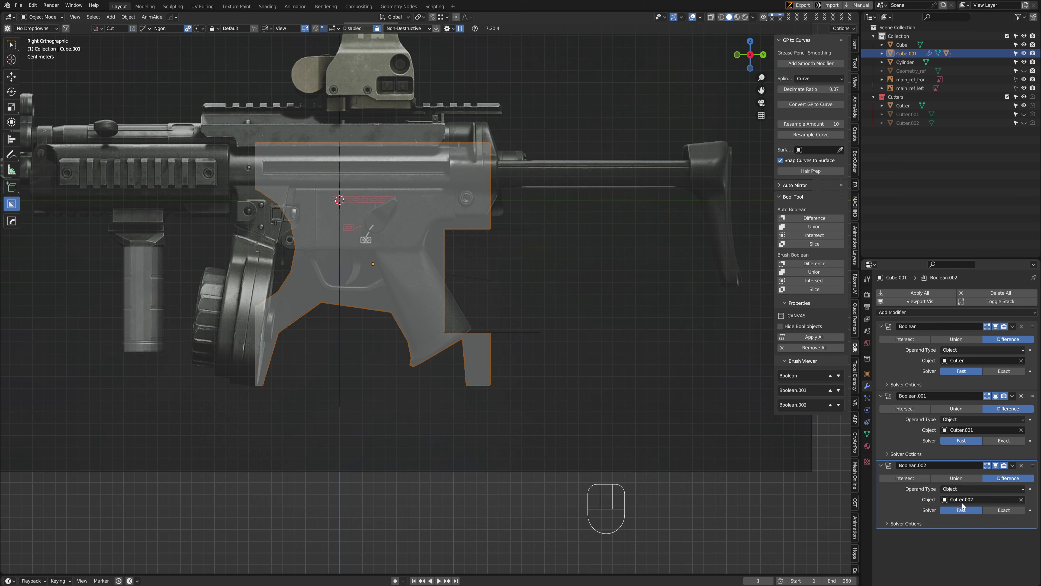
Unhide the circular and polygonal cutters and select the square cutter behind the pistol grip
click(1024, 114)
click(1024, 123)
click(523, 349)
click(525, 330)
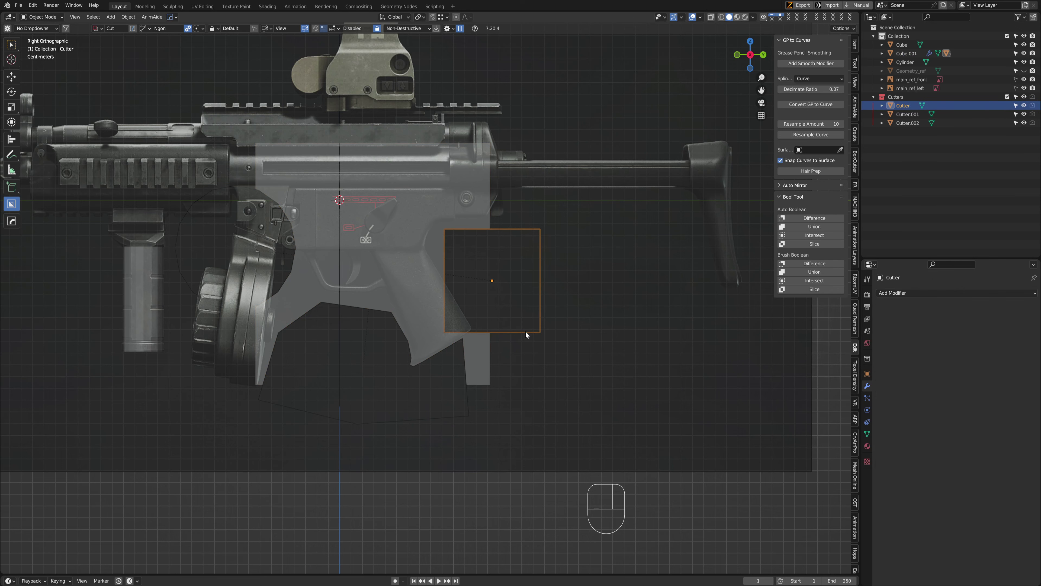
click(163, 245)
key(Escape)
Return to the selection tool and make the polygonal cutter visible in the viewport
key(w)
click(915, 124)
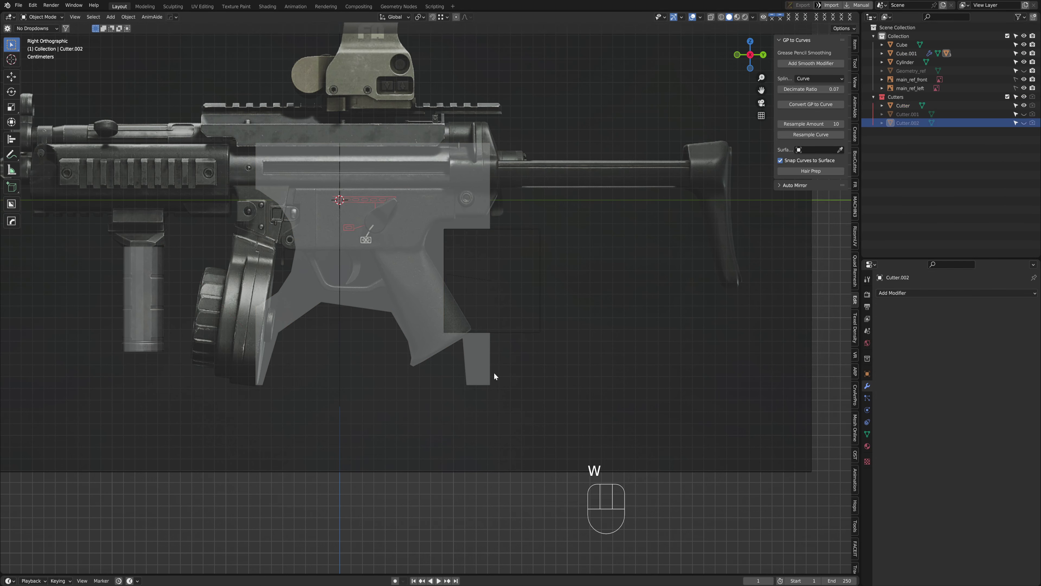
click(1024, 123)
click(982, 123)
Use Ever Scroll on the receiver block to step through its booleans to the polygonal cutter and select it
click(425, 299)
key(q)
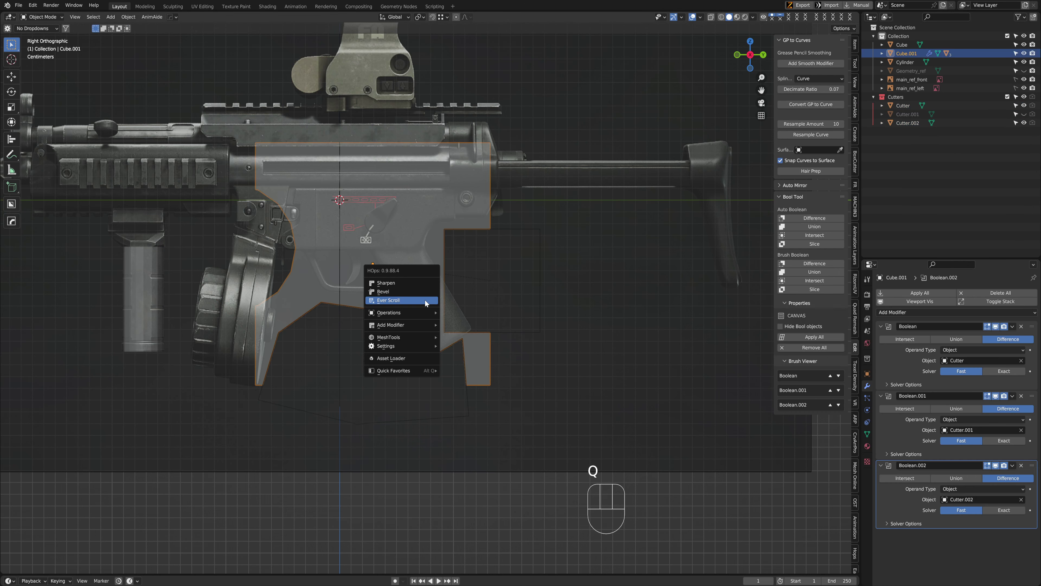
click(425, 300)
scroll(425, 299, up, 1)
scroll(425, 300, down, 4)
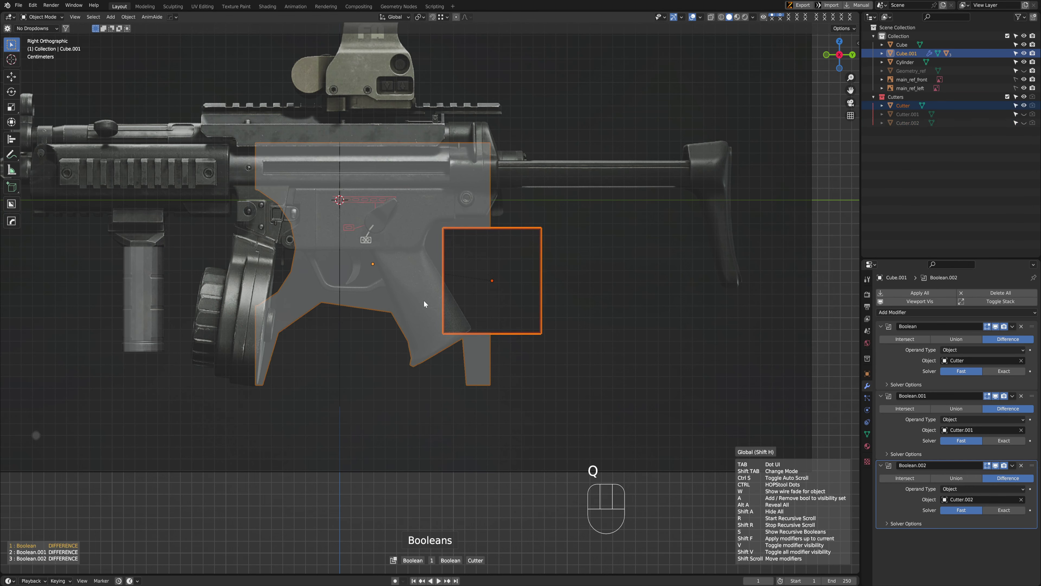
click(415, 328)
Try moving the polygonal cutter's vertices at the pistol grip's lower tip, and reselect the receiver block
key(Tab)
key(1)
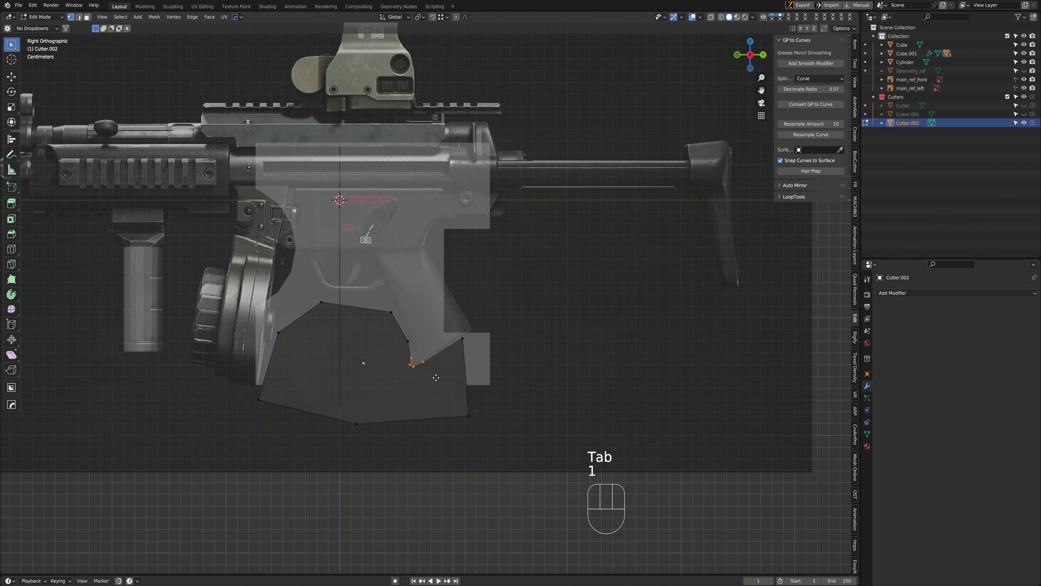
key(g)
click(435, 383)
key(Tab)
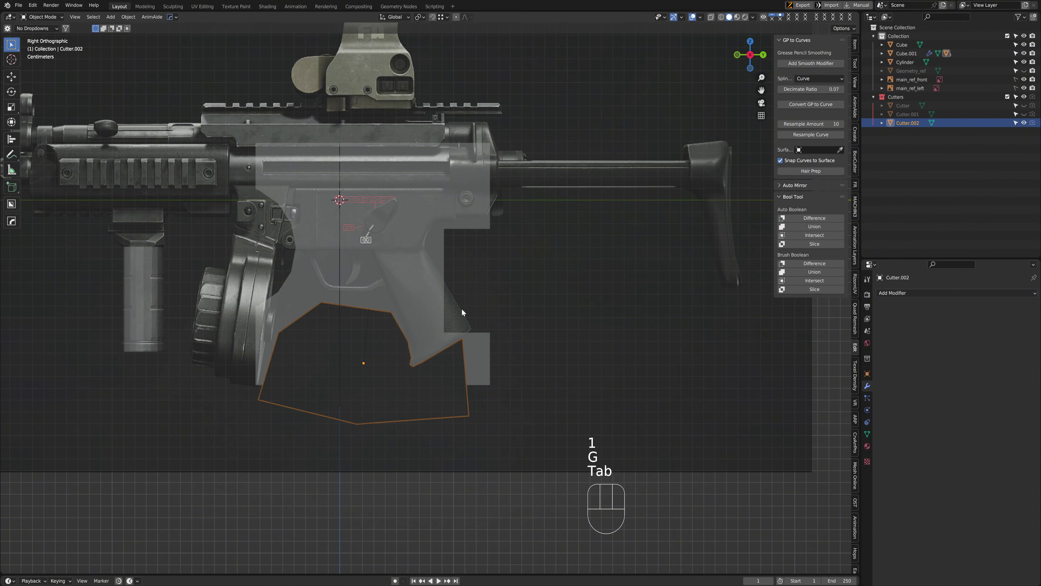
middle_drag(461, 309, 543, 379)
key(ctrl+space)
key(ctrl+space)
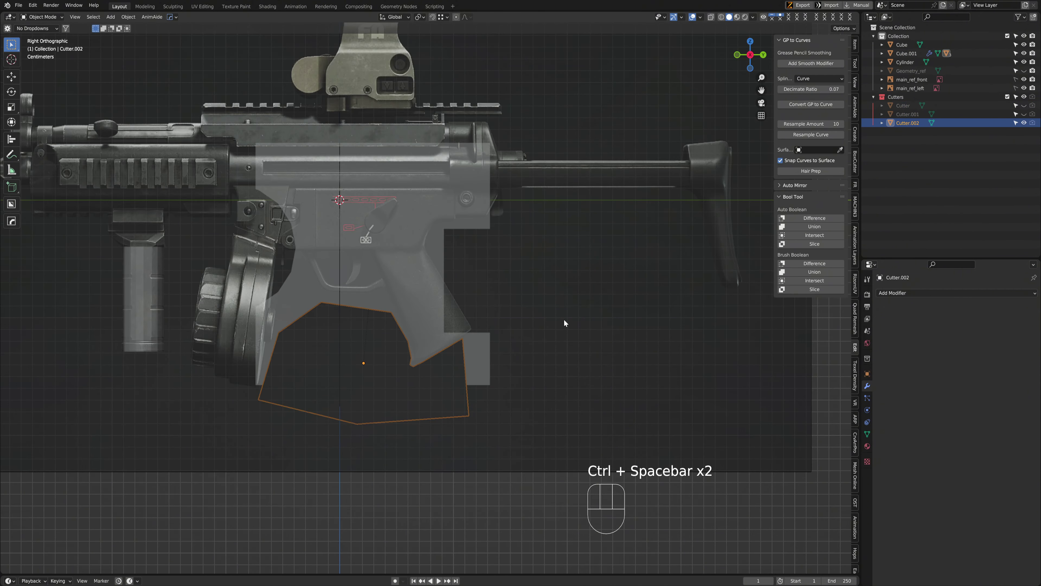
shift+click(452, 377)
key(ctrl+shift+KP_Subtract)
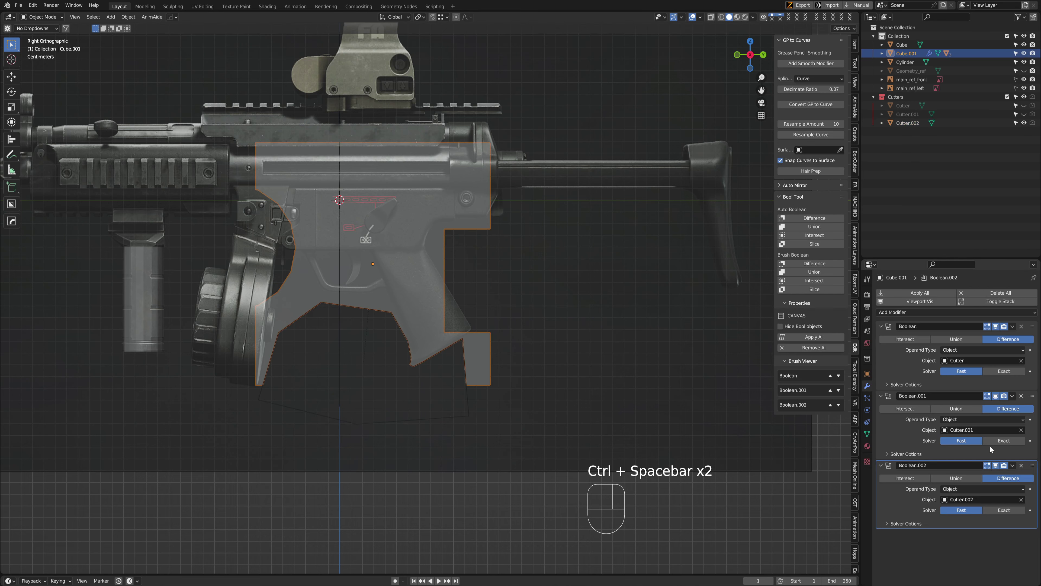
Undo all the boolean cuts and cutter edits on the receiver, back to the plain uncut block
key(ctrl+z)
key(ctrl+z)
key(ctrl+z)
key(ctrl+z)
key(ctrl+z)
key(ctrl+z)
key(ctrl+z)
key(ctrl+z)
key(ctrl+z)
key(ctrl+z)
key(ctrl+z)
key(ctrl+z)
key(ctrl+z)
key(ctrl+z)
key(ctrl+z)
key(ctrl+z)
key(ctrl+z)
key(ctrl+z)
key(ctrl+z)
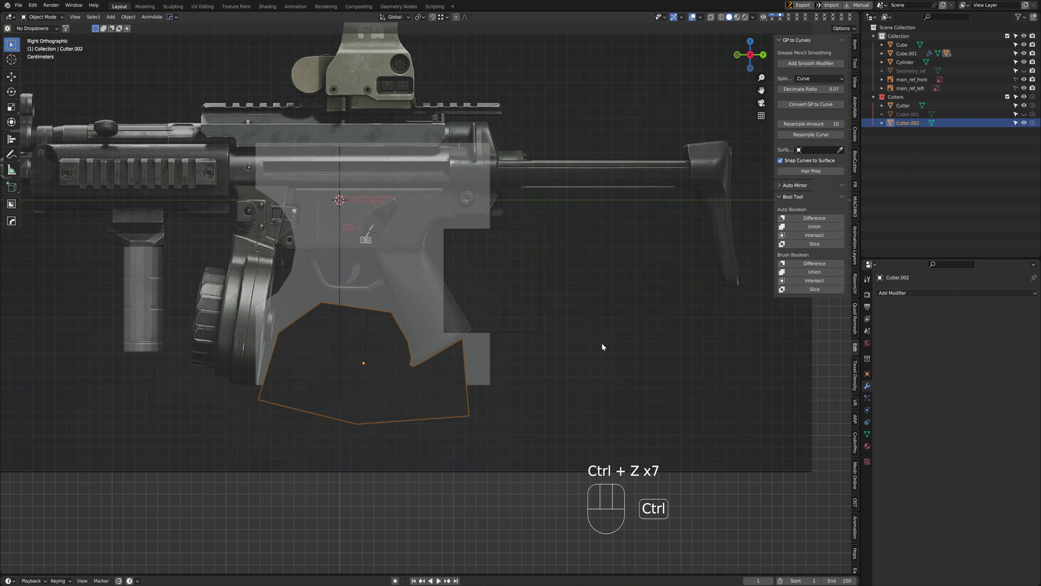
key(ctrl+z)
key(ctrl+z)
key(ctrl+z)
key(ctrl+z)
key(ctrl+z)
key(ctrl+z)
key(ctrl+z)
key(ctrl+z)
key(ctrl+z)
key(ctrl+z)
key(ctrl+z)
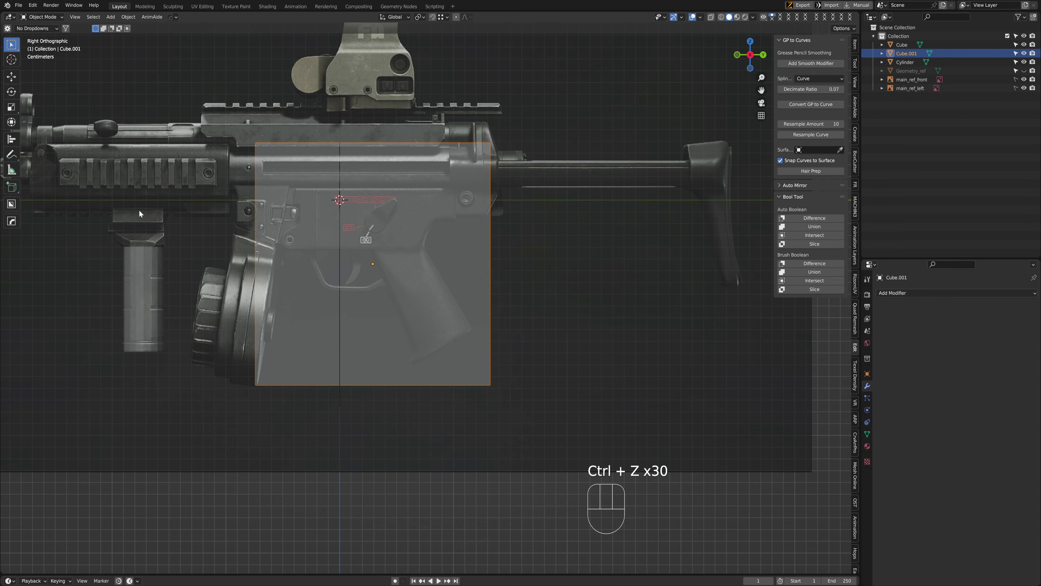
Cut the area behind the pistol grip out of the receiver block with a non-destructive BoxCutter Ngon traced along the reference
scroll(425, 272, up, 1)
key(alt+w)
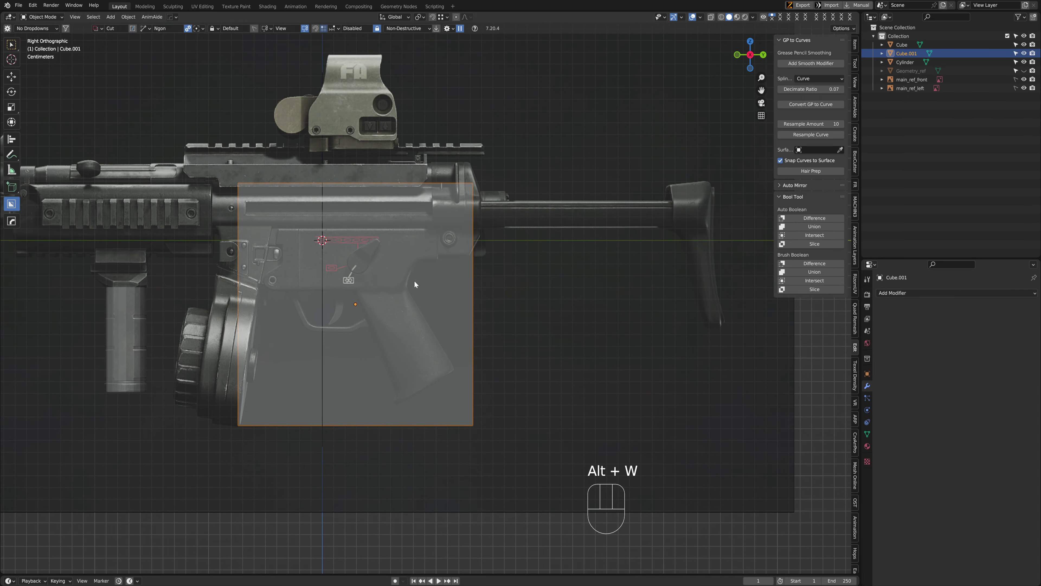
scroll(451, 275, up, 2)
drag(510, 241, 415, 246)
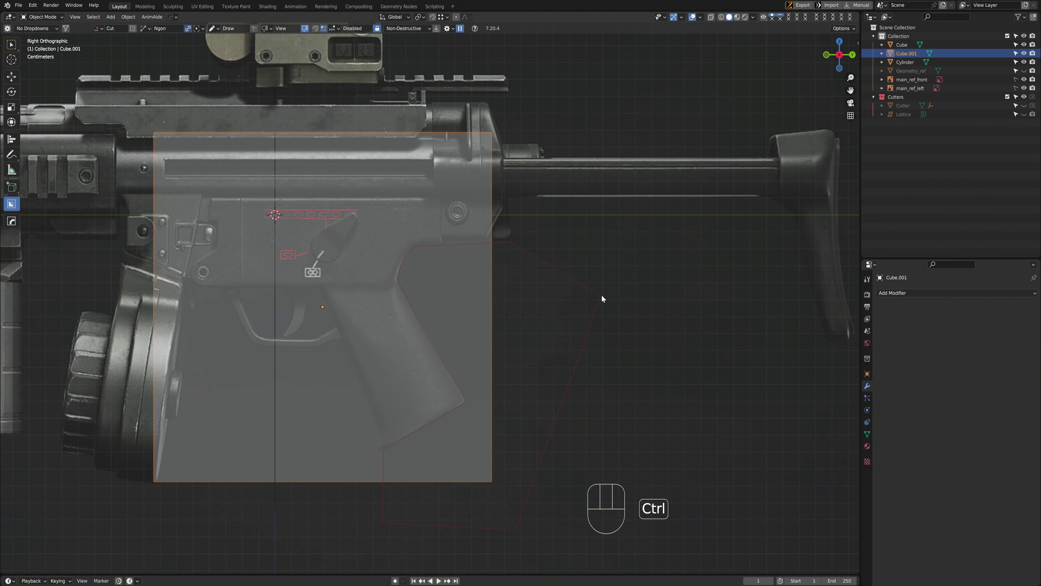
key(space)
scroll(463, 326, down, 4)
middle_drag(463, 326, 437, 335)
key(ctrl+space)
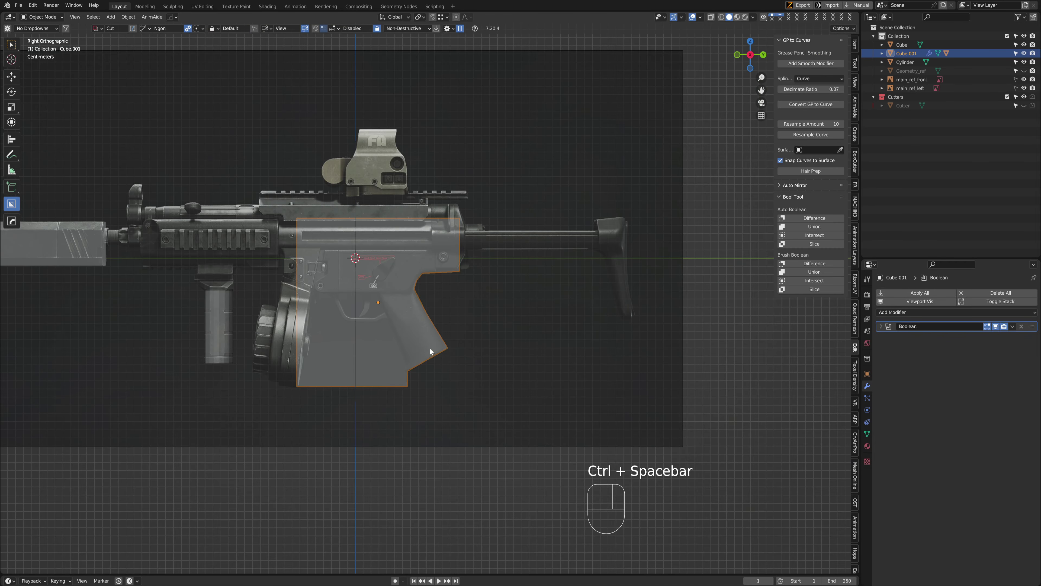
Return to the selection tool, check the cut receiver block in perspective, and hide it in the side view
key(w)
scroll(374, 327, down, 3)
scroll(374, 326, up, 5)
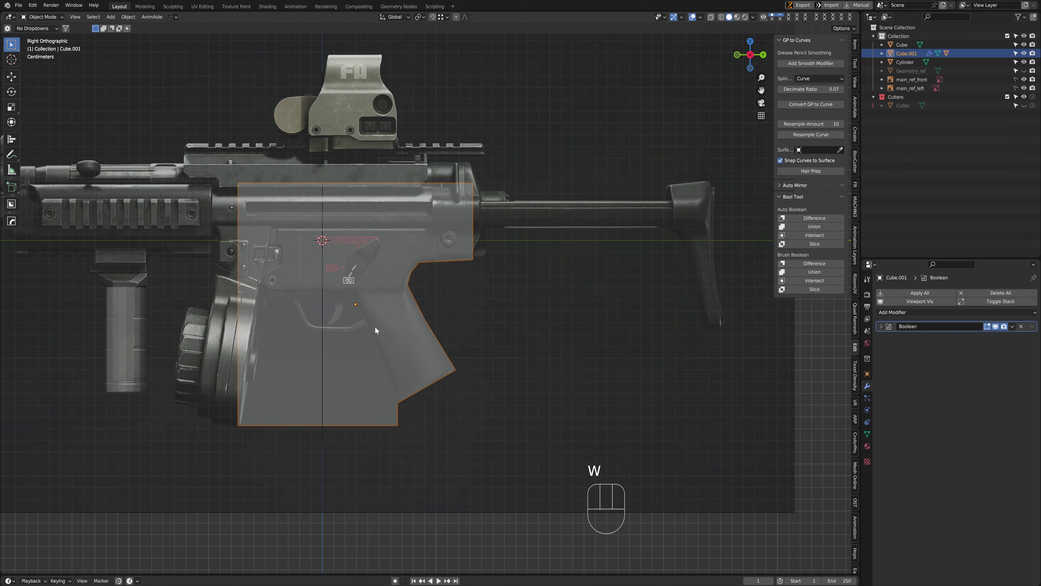
middle_drag(370, 332, 393, 321)
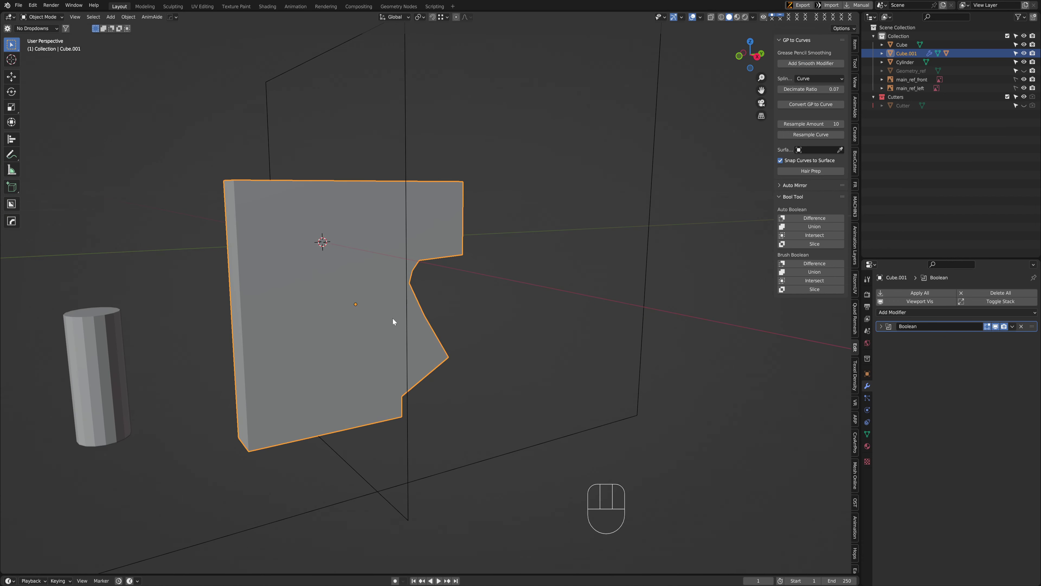
key(h)
key(ctrl+space)
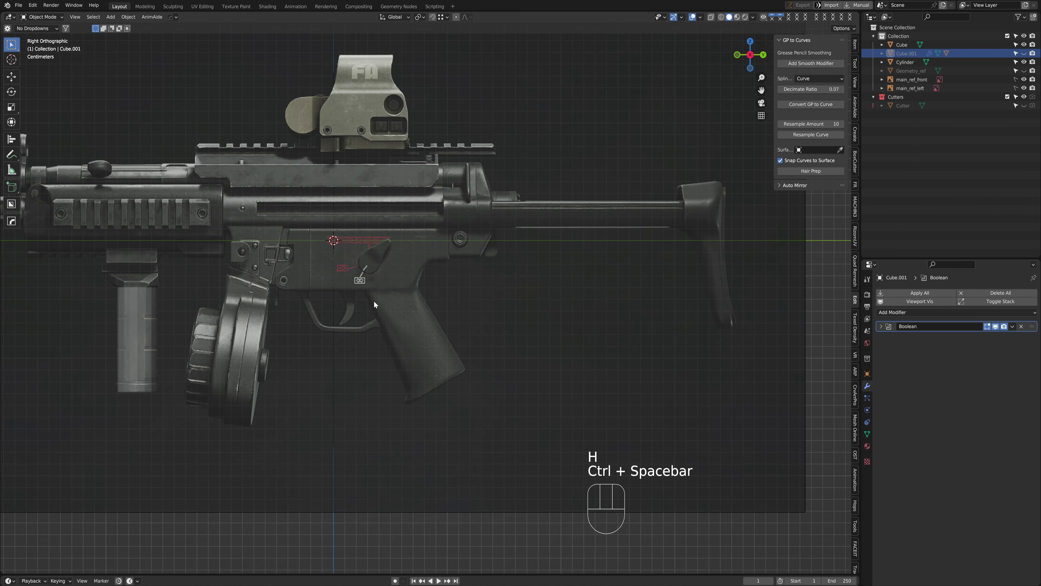
Add a plane at the origin and rotate it 90 degrees about Y to face the side view
key(shift+a)
click(407, 310)
scroll(435, 308, down, 7)
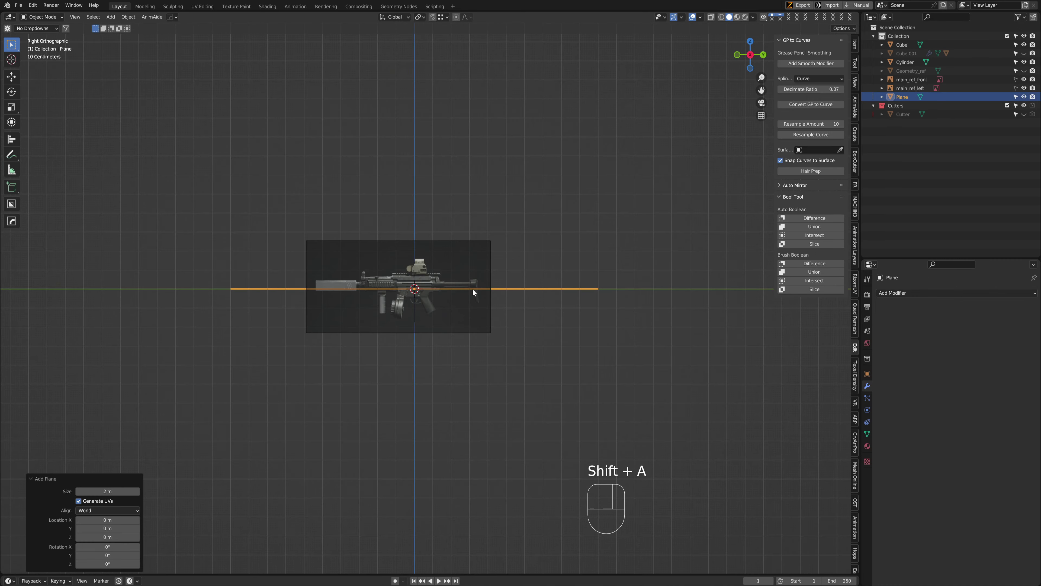
text(r90)
click(570, 286)
key(ctrl+z)
text(r)
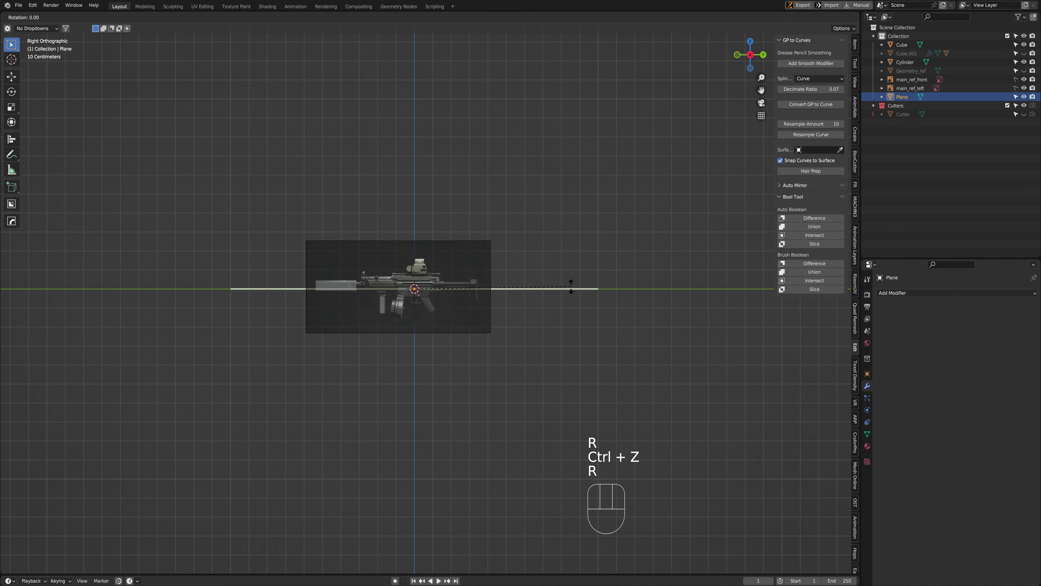
text(y90)
click(604, 269)
Scale the plane down until it roughly spans the gun's receiver, grip and magazine
key(s)
click(525, 297)
scroll(430, 298, up, 9)
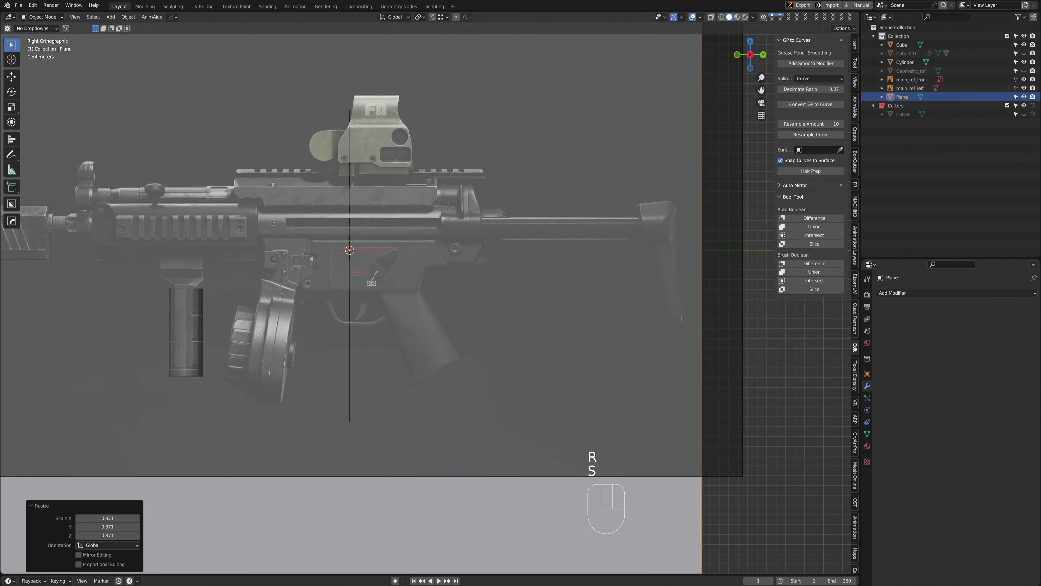
key(s)
click(471, 290)
Knife the lower receiver outline into the plane: up the front edge, back along Y, and down along Z to the grip's rear
key(Tab)
scroll(476, 271, up, 2)
key(k)
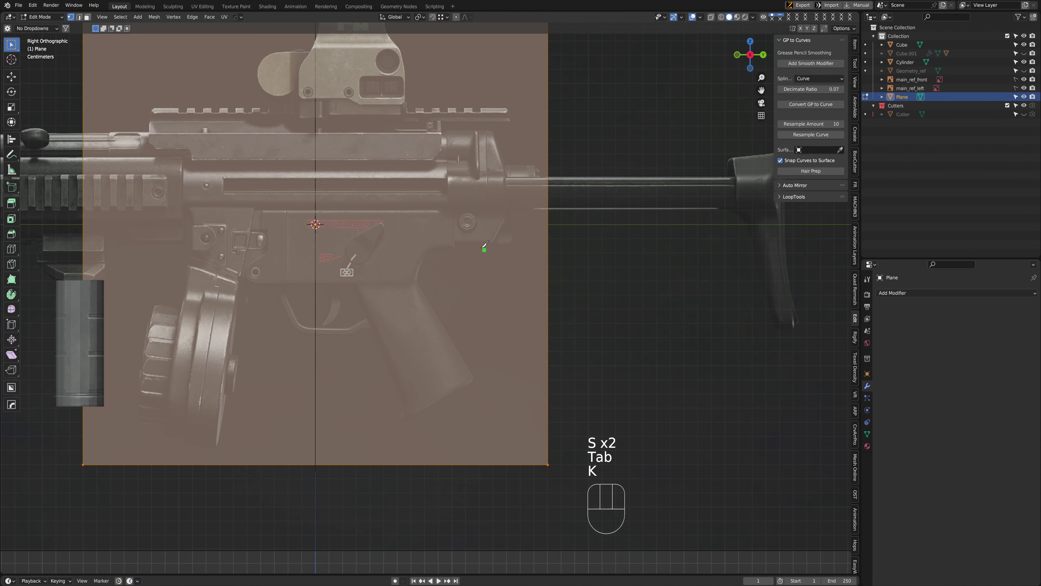
click(241, 274)
key(y)
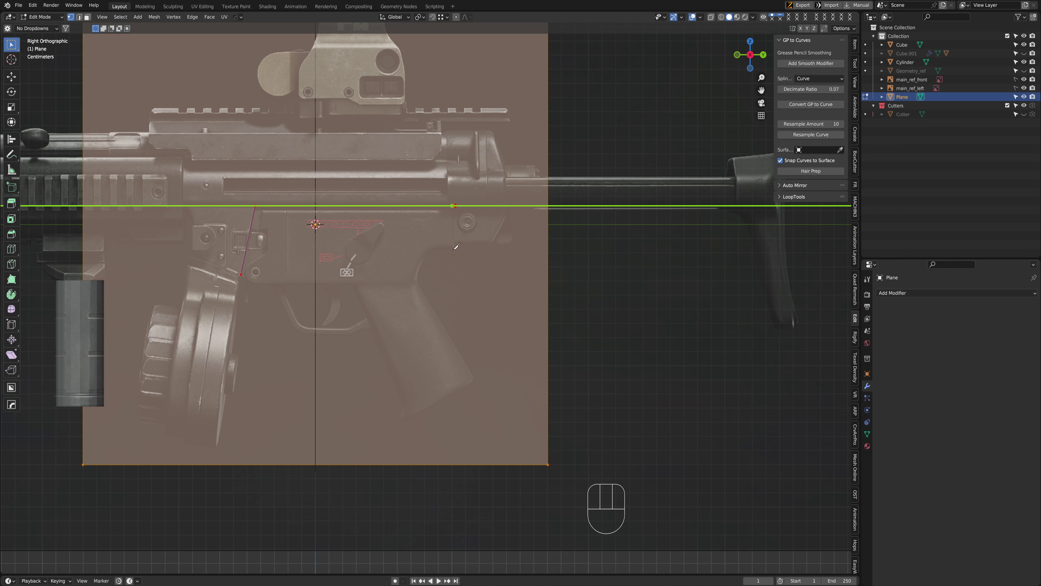
click(459, 241)
key(z)
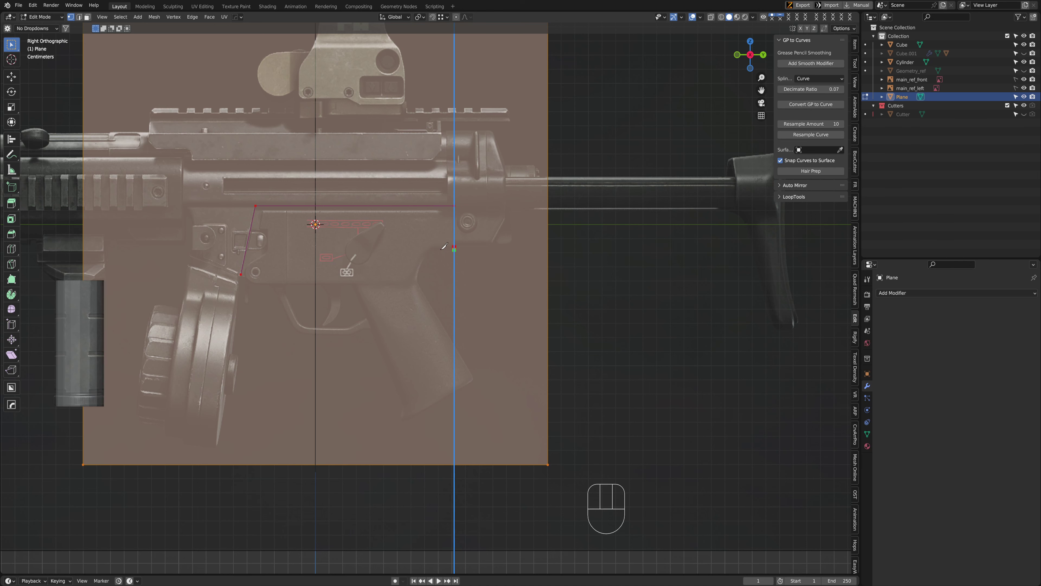
click(442, 247)
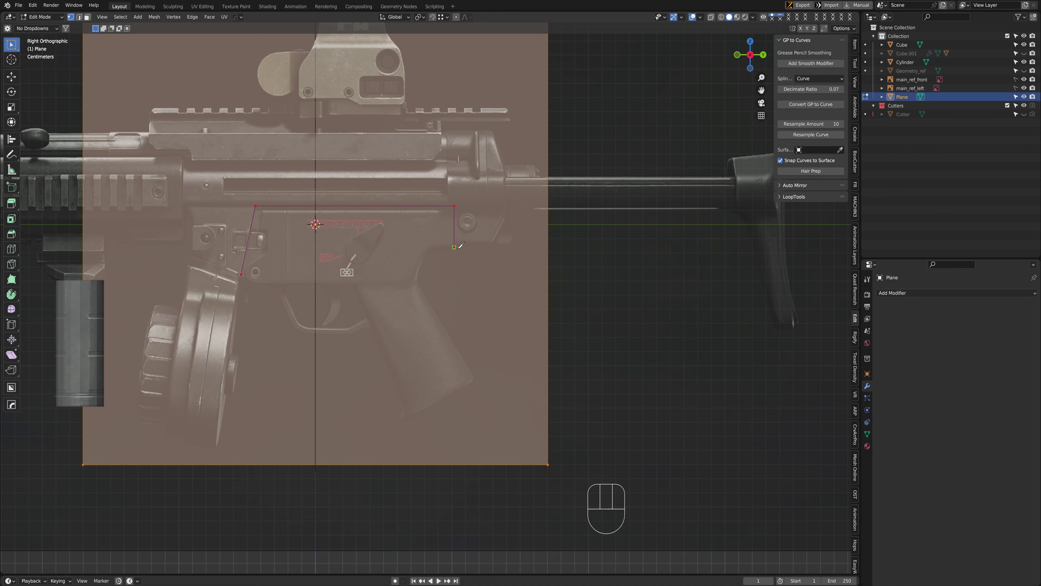
key(Return)
Dissolve the two stray knife vertices at the rear of the lower receiver
scroll(583, 239, down, 3)
scroll(583, 240, up, 6)
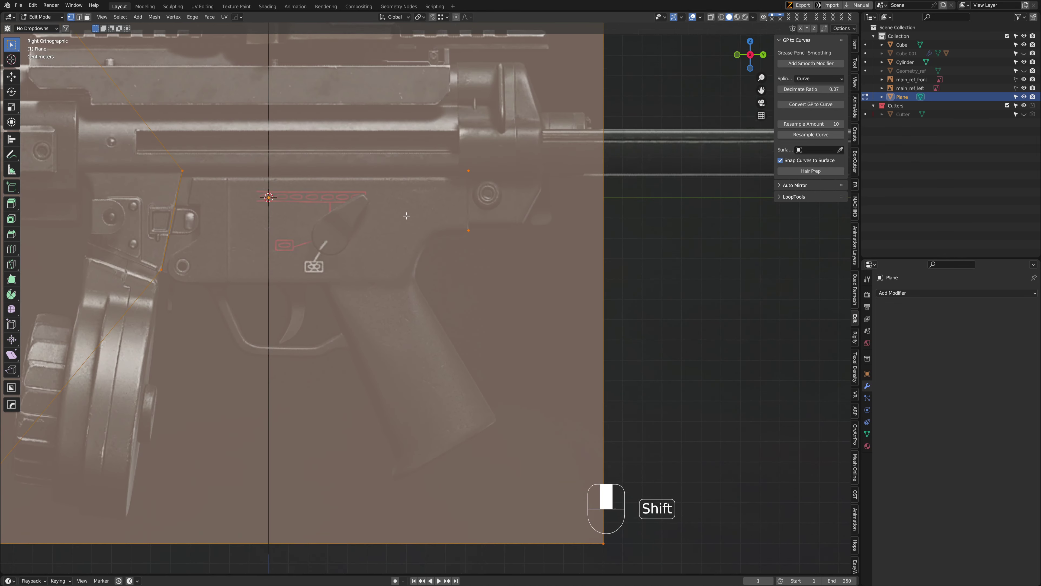
shift+middle_drag(206, 221, 227, 221)
shift+click(496, 215)
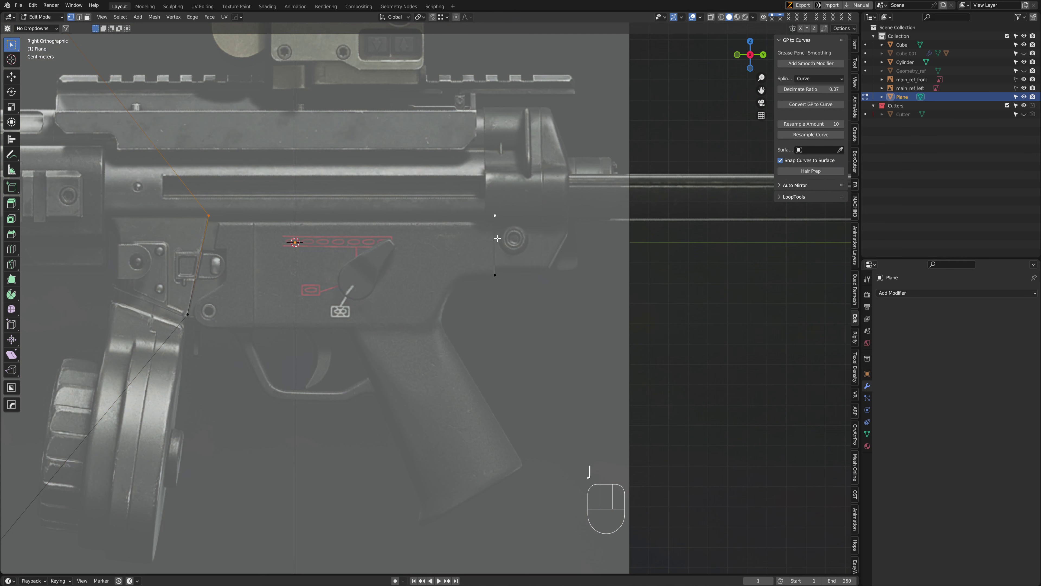
key(x)
key(ctrl+x)
scroll(340, 267, down, 1)
Knife the pistol grip's rear outline into the plane, from the plane's rear edge around the grip tip to its lower edge
key(k)
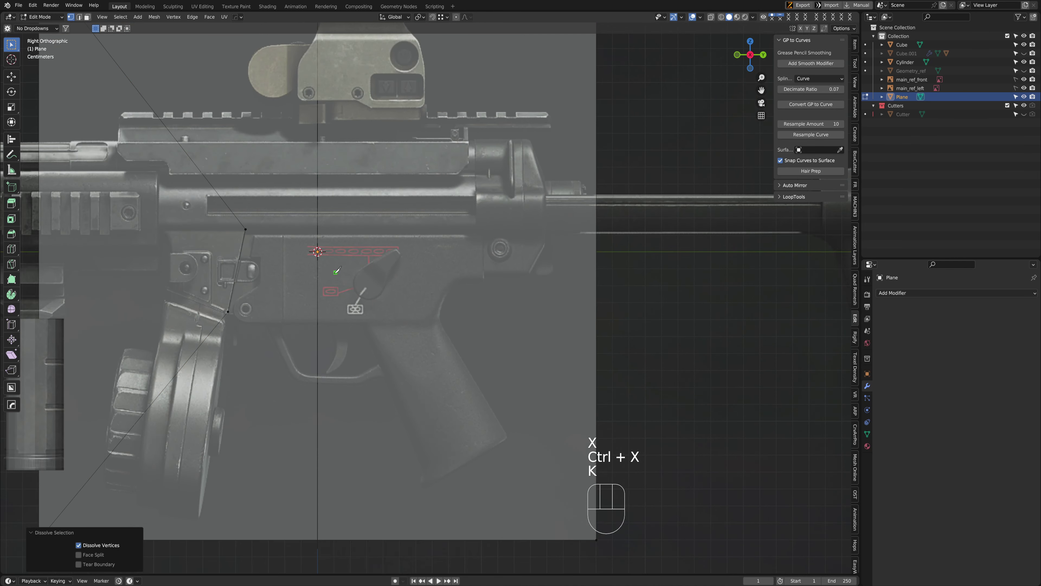
click(597, 273)
click(454, 348)
click(508, 438)
click(500, 445)
key(Return)
Delete the plane's face behind the pistol grip
key(3)
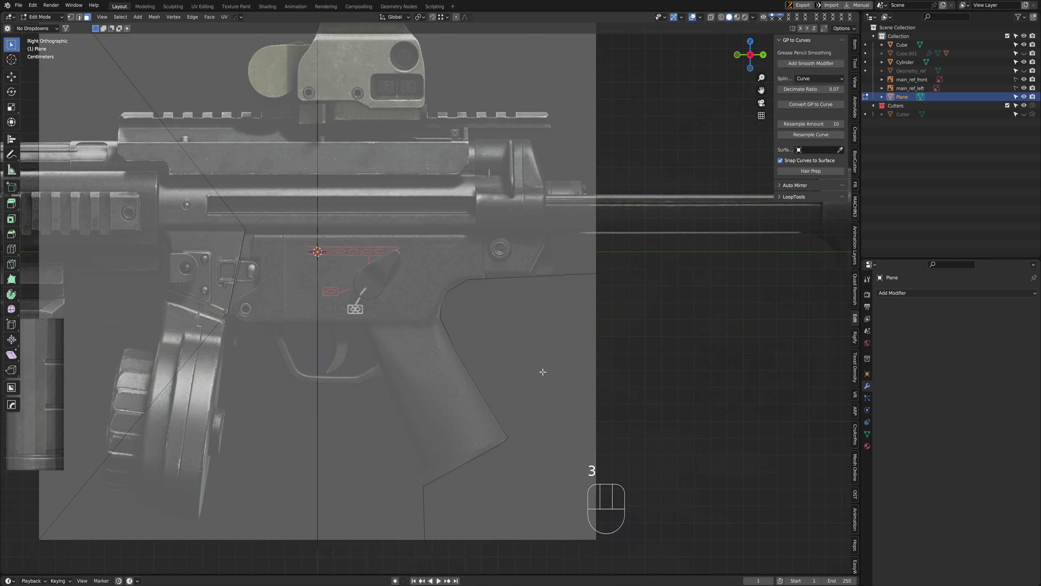
click(533, 397)
key(x)
click(507, 465)
scroll(507, 465, down, 4)
scroll(451, 410, up, 4)
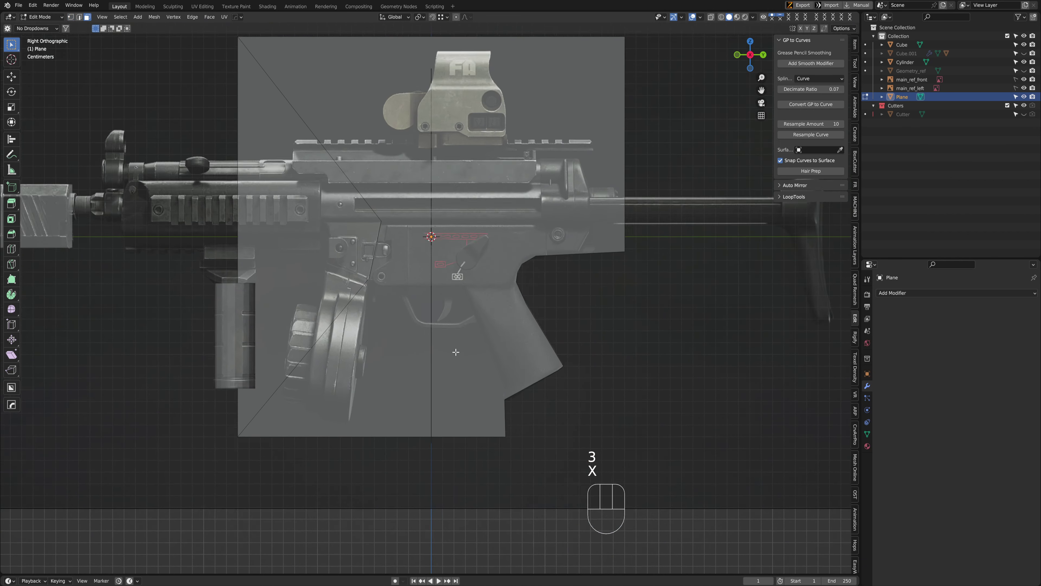
Knife the plane from the lower receiver's upper front corner back along Y and down to the grip cutout
shift+middle_drag(369, 341, 420, 340)
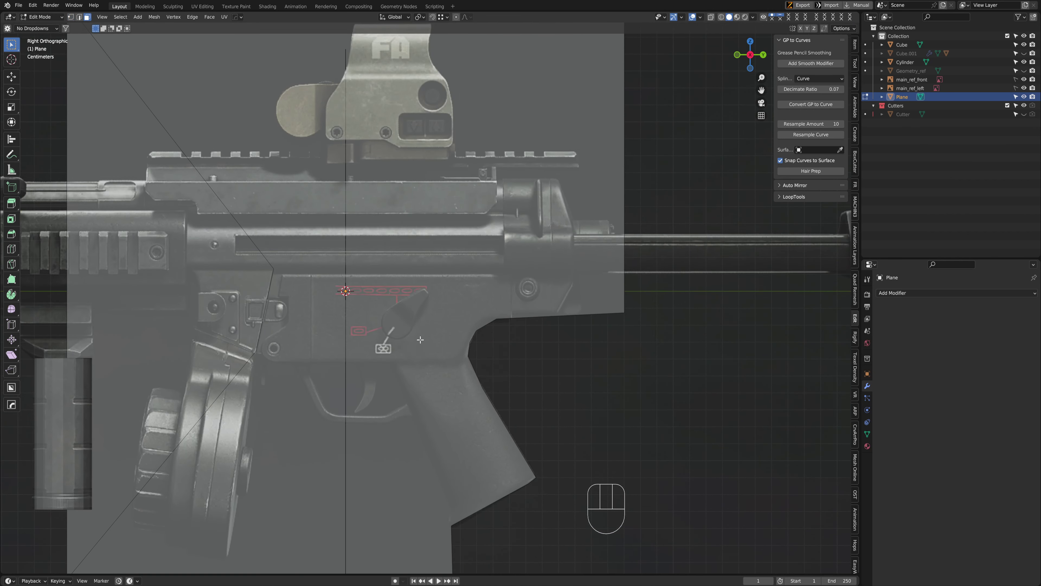
click(278, 267)
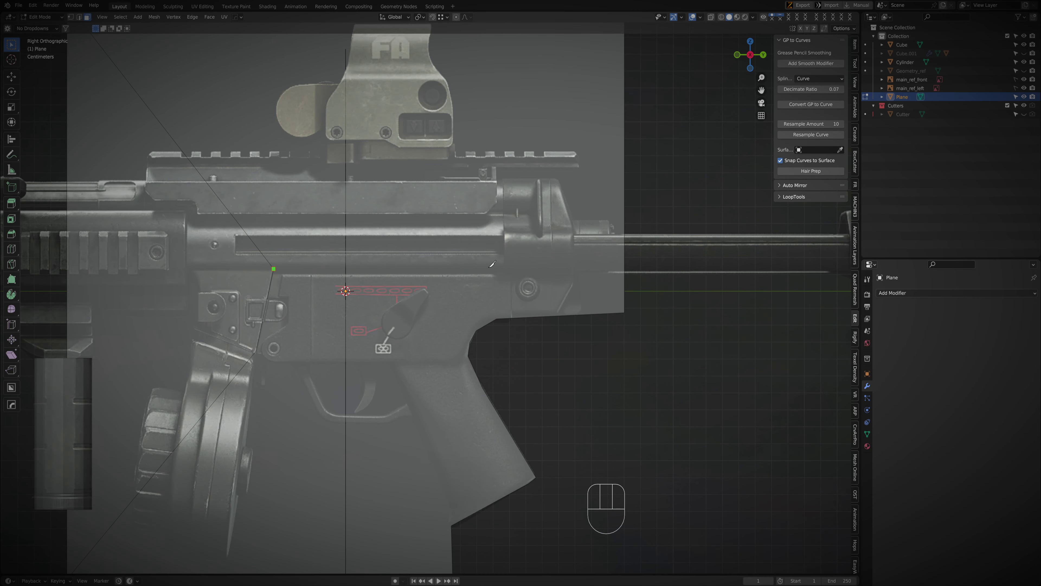
key(y)
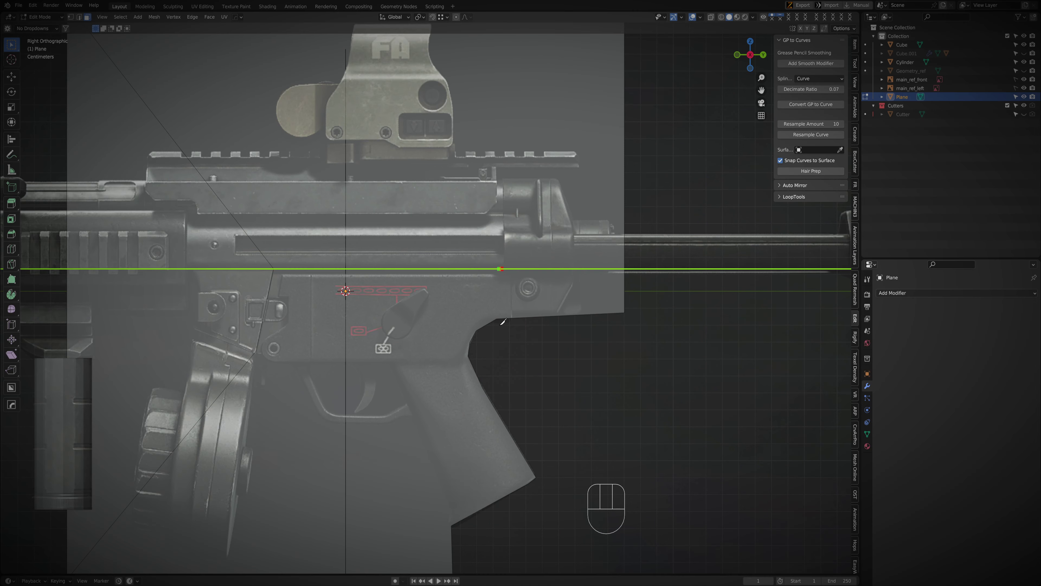
click(502, 322)
Delete the plane's faces above and in front of the lower receiver outline, and leave Edit Mode
scroll(535, 257, down, 3)
key(3)
key(x)
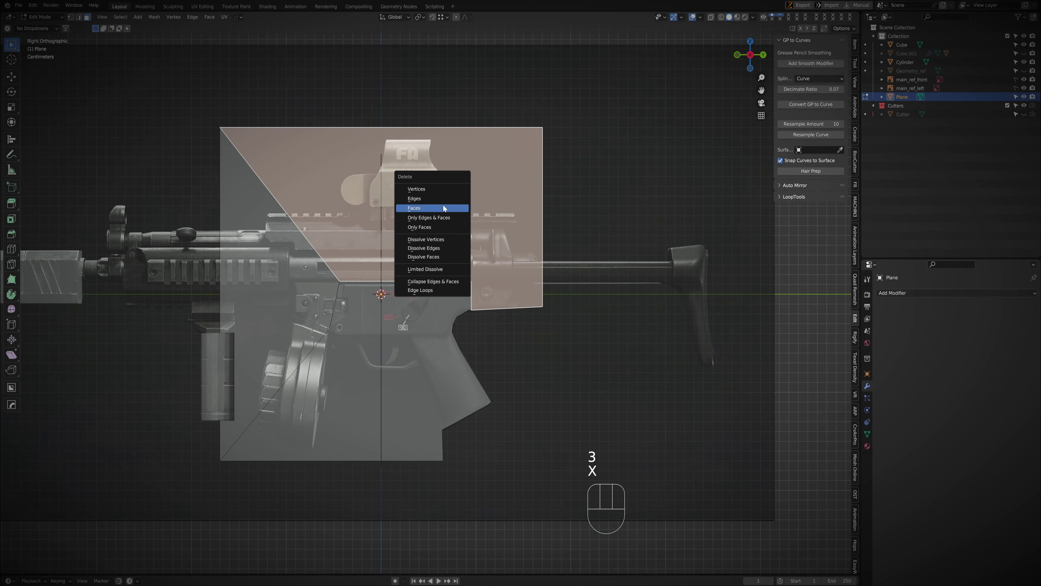
click(443, 205)
click(274, 250)
key(x)
click(274, 249)
key(Tab)
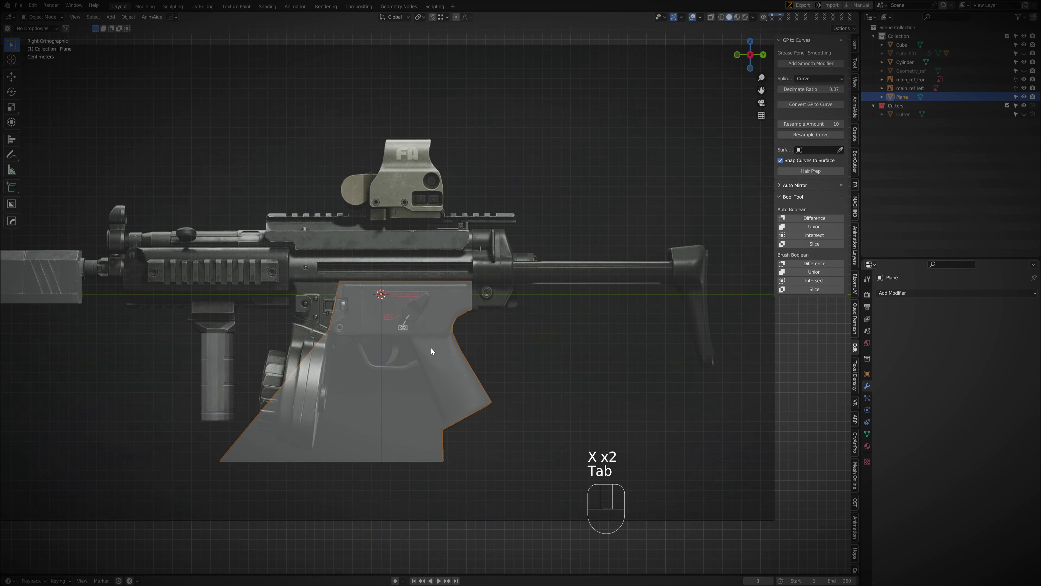
Move the three upper vertices of the curve behind the pistol grip to fit the reference outline
key(Tab)
scroll(464, 327, up, 5)
key(1)
click(457, 309)
key(g)
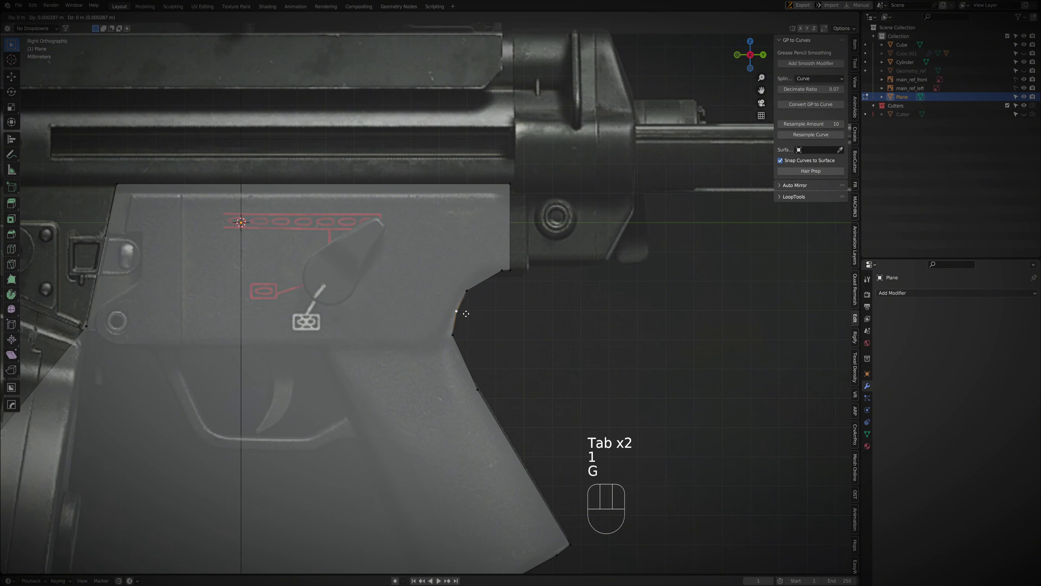
click(468, 308)
click(467, 291)
key(g)
click(469, 289)
click(501, 270)
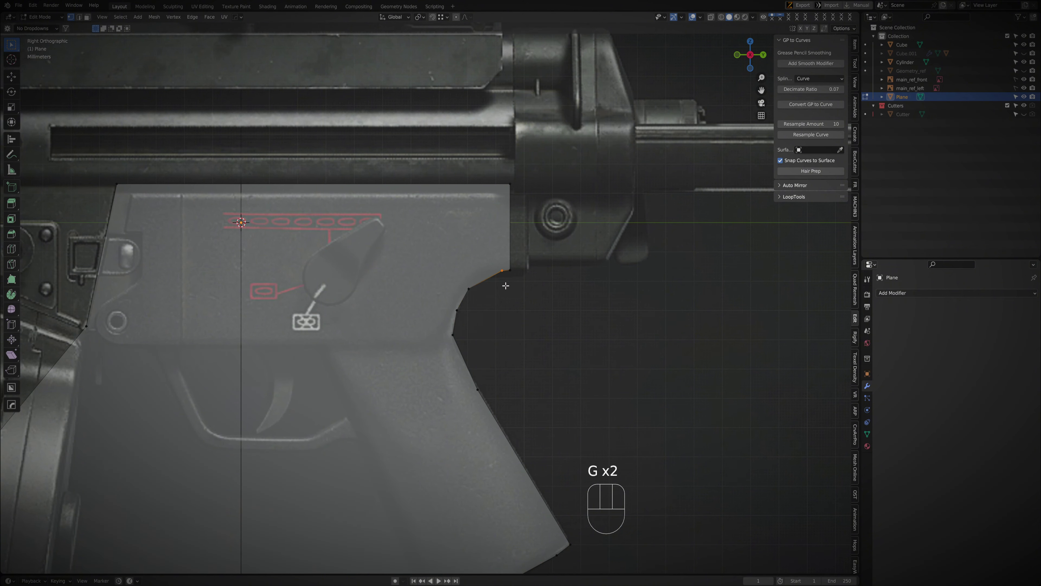
key(g)
click(491, 290)
Adjust the vertices at the top of the pistol grip's back edge to follow the reference
key(g)
click(451, 336)
key(g)
click(451, 336)
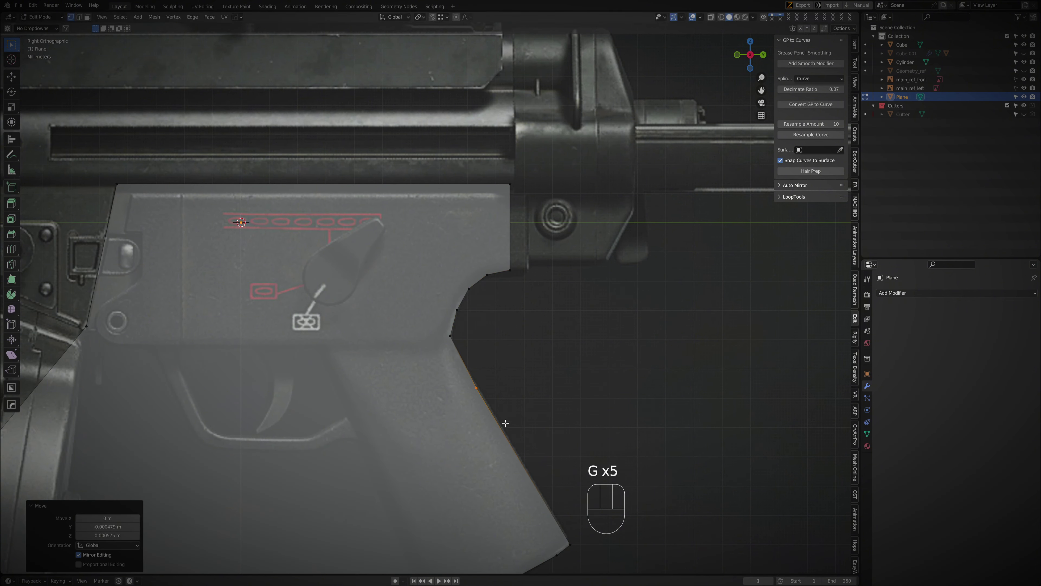
click(478, 389)
key(g)
click(509, 423)
Move the vertices at the pistol grip's lower rear tip onto the reference corner, and leave Edit Mode
scroll(508, 423, down, 5)
shift+middle_drag(451, 390, 410, 361)
scroll(410, 361, up, 3)
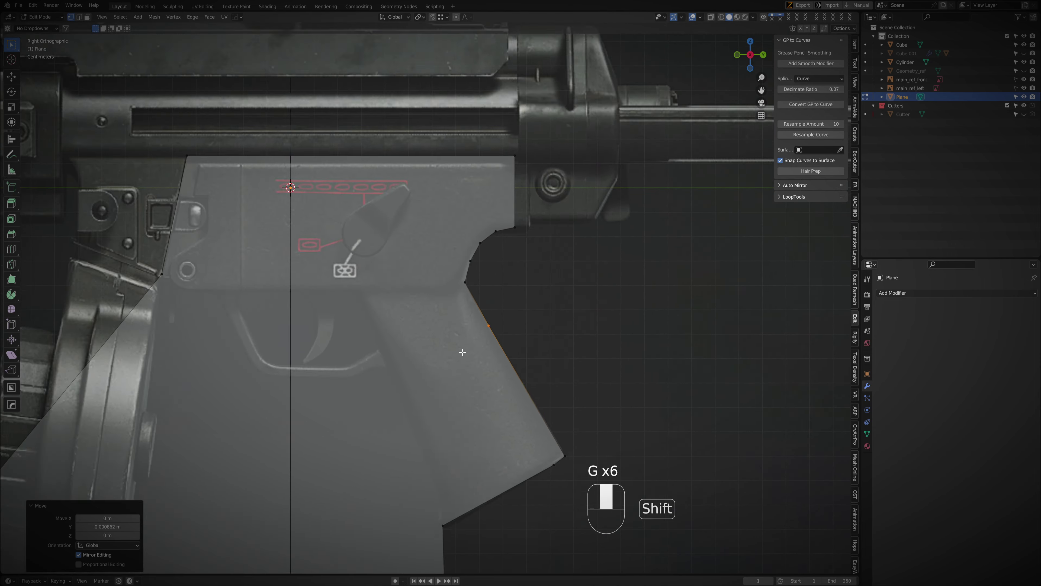
scroll(406, 357, up, 3)
key(g)
click(403, 353)
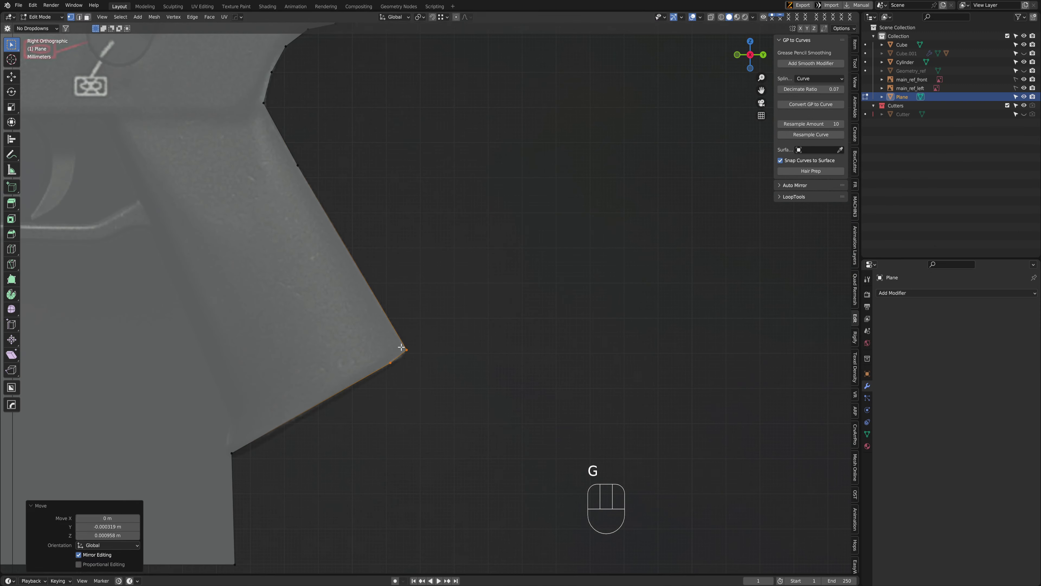
key(g)
click(412, 355)
key(Tab)
scroll(435, 287, down, 3)
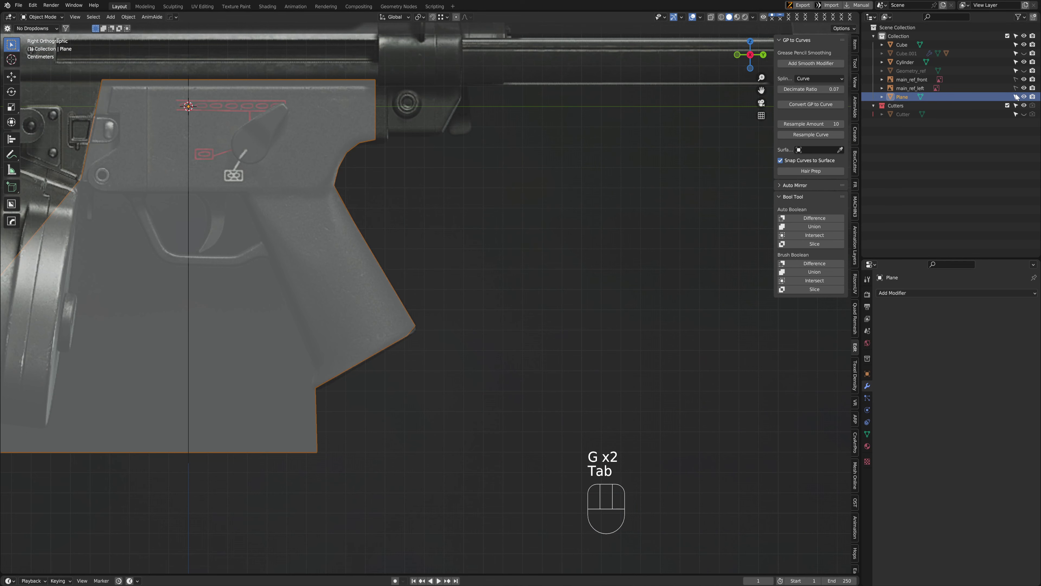
Hide the plane and the cylinder, show the geometry reference and the cut receiver block, and select the block
click(1025, 97)
click(1024, 70)
shift+middle_drag(472, 254, 538, 275)
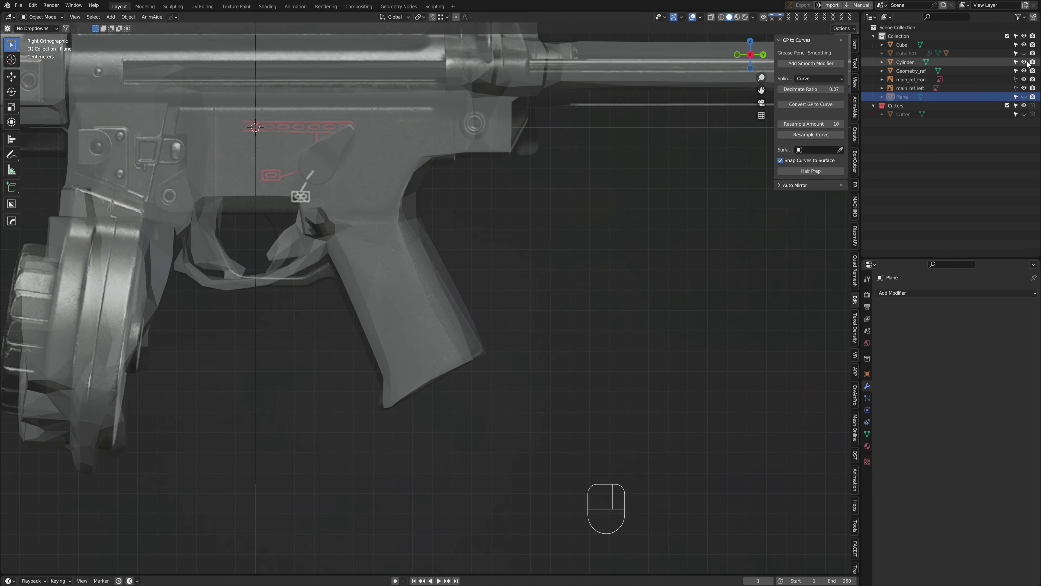
click(1024, 61)
click(1025, 53)
click(354, 307)
Use Ever Scroll on the receiver block to reach its boolean cutter, and move the cutter to fit the reference model's grip
key(q)
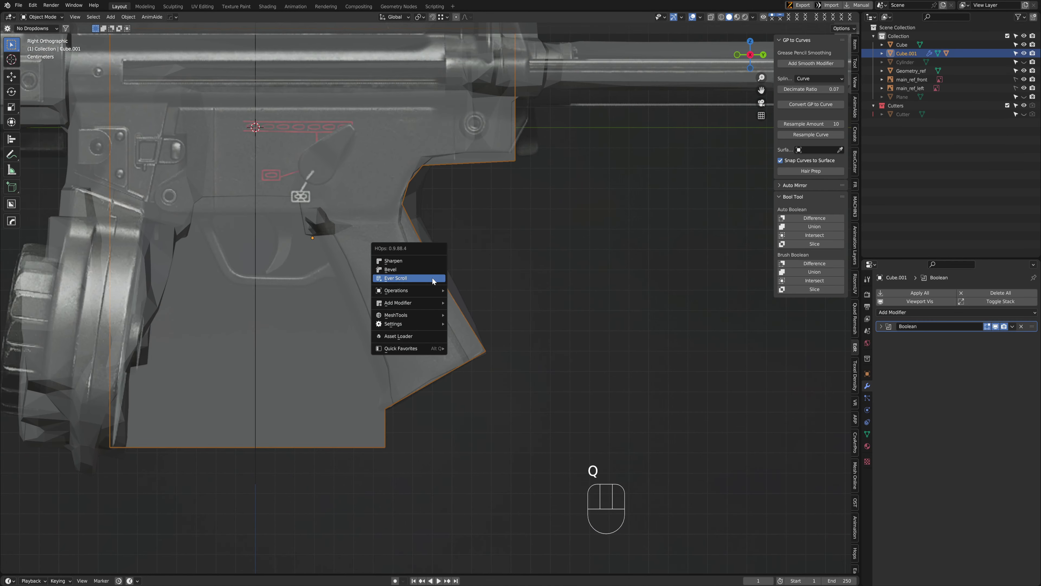
click(432, 276)
key(g)
key(g)
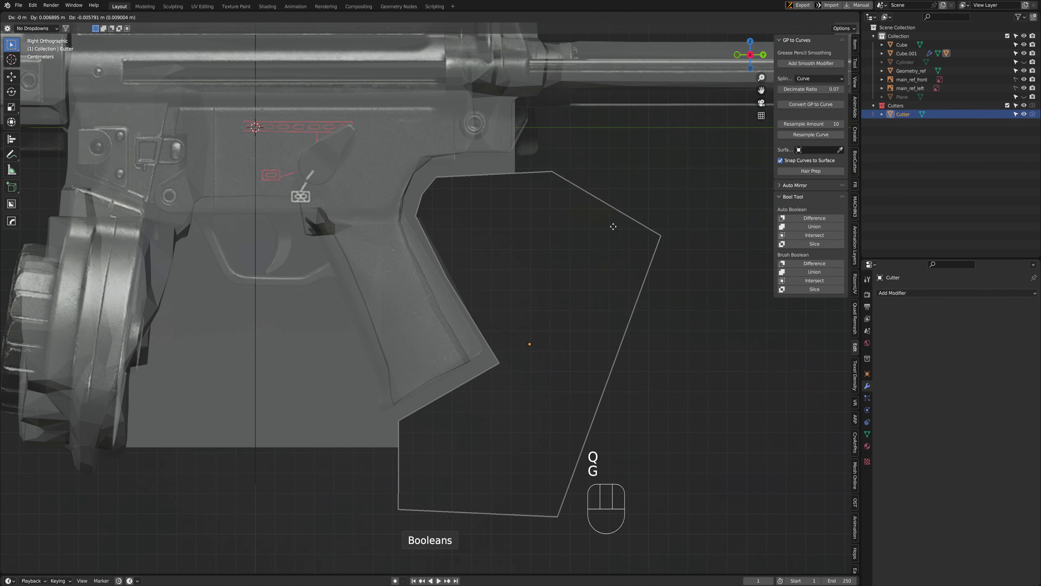
click(633, 233)
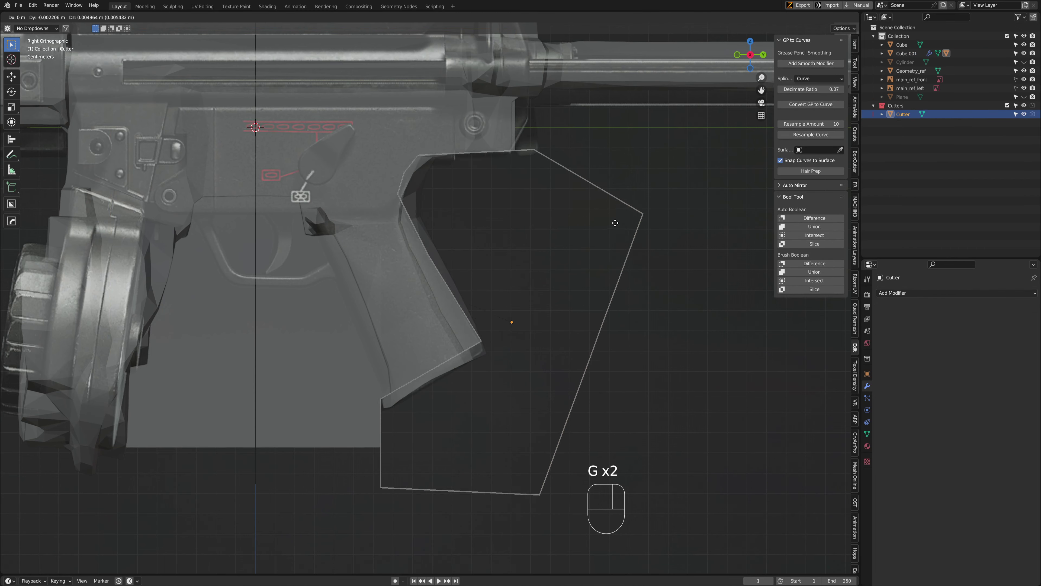
Hide the Cutters collection and select the geometry reference model
scroll(539, 259, down, 5)
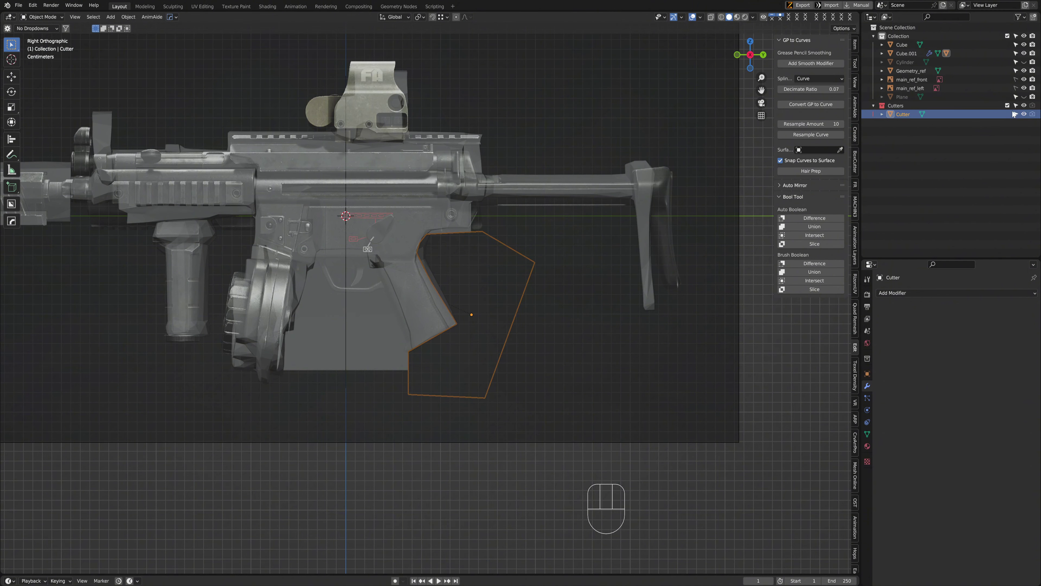
click(1024, 105)
click(413, 282)
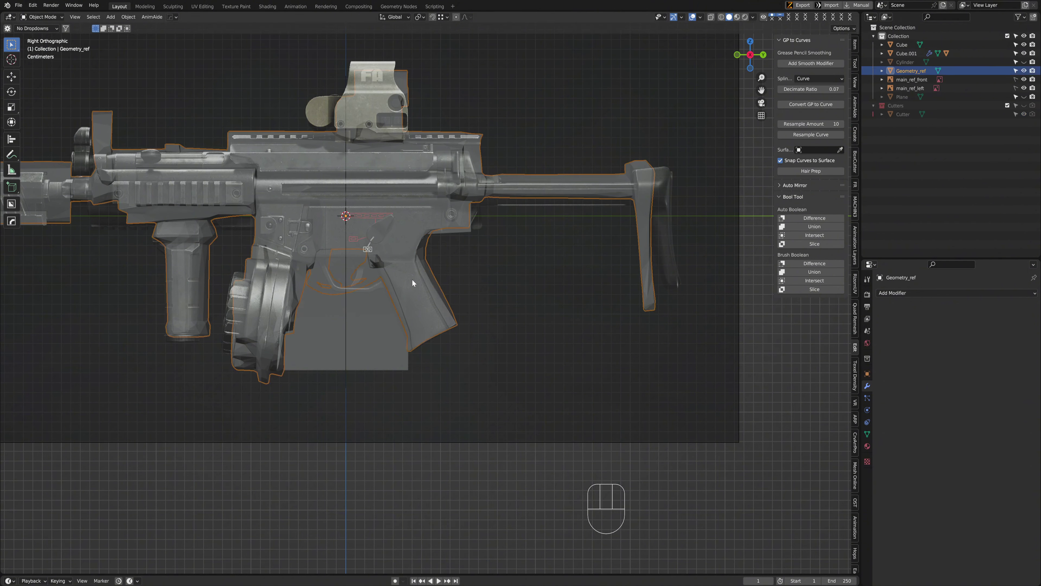
Hide the geometry reference and the receiver block, and show the plane
key(h)
click(387, 316)
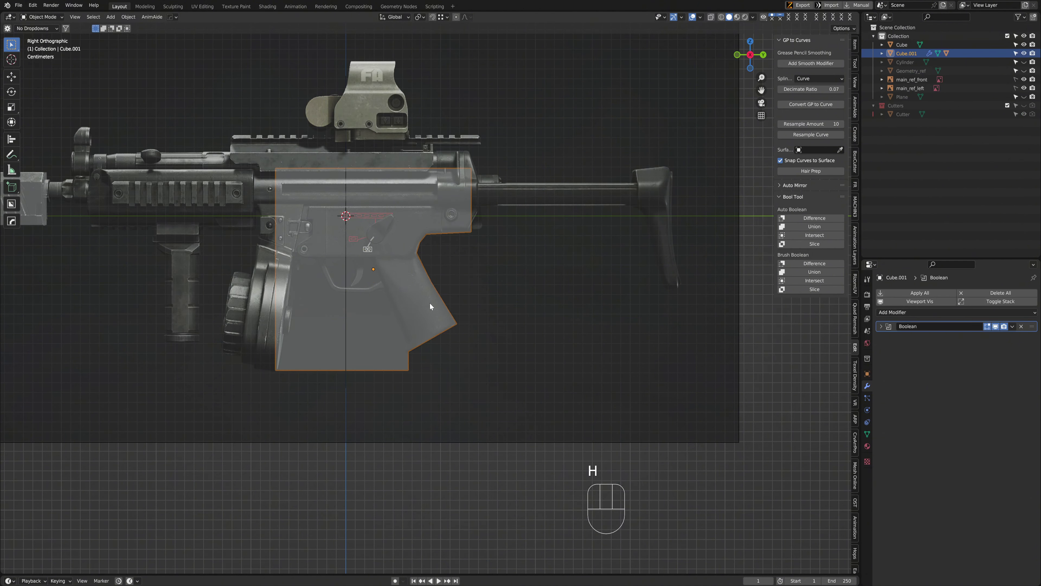
key(h)
click(1024, 97)
scroll(416, 302, up, 3)
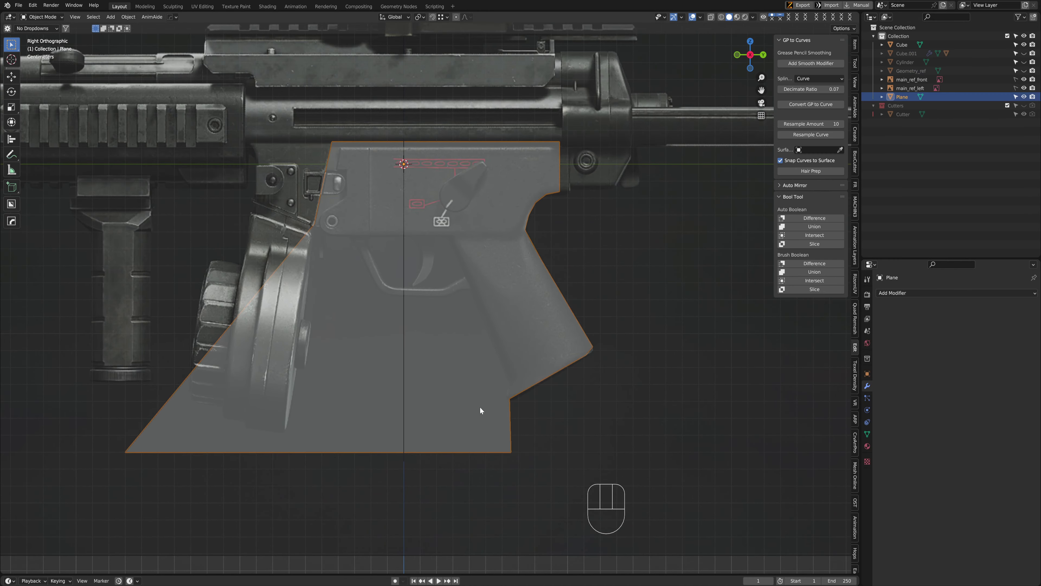
Knife-cut the plane along the underside of the trigger guard and down the front edge of the pistol grip
key(Tab)
scroll(408, 289, up, 6)
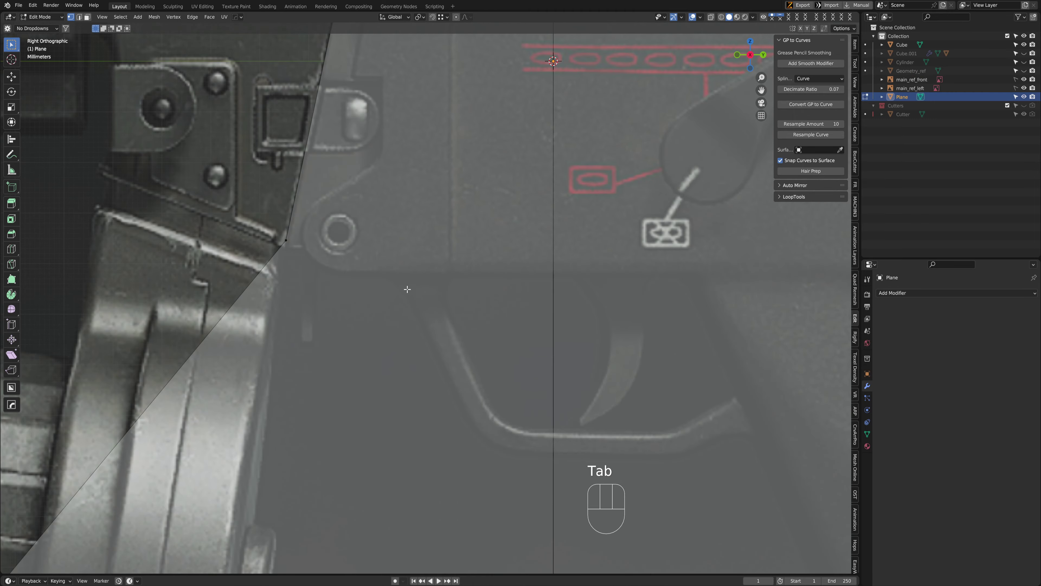
scroll(407, 289, down, 5)
key(k)
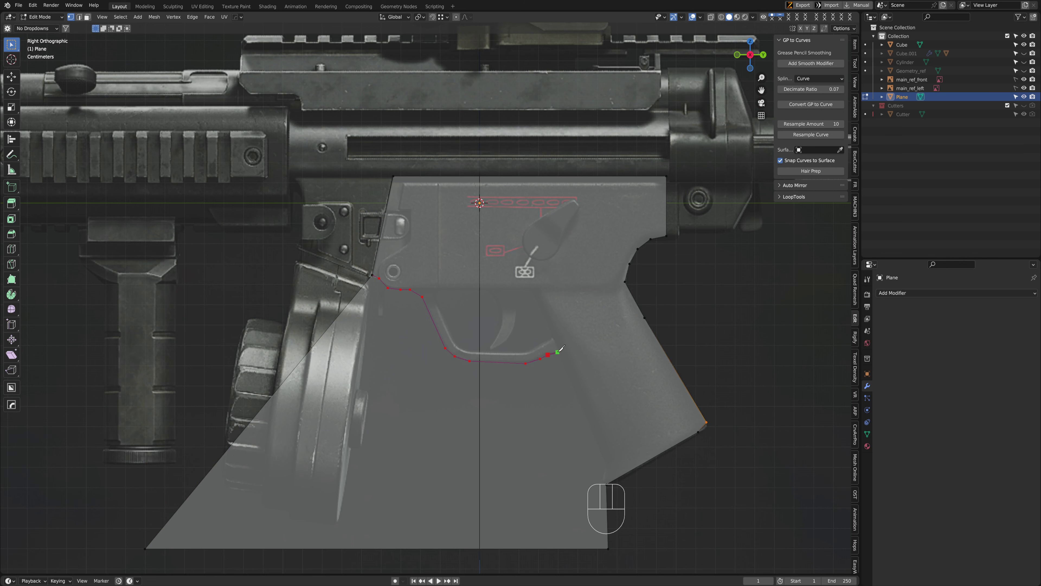
click(566, 364)
click(605, 466)
shift+middle_drag(606, 476, 572, 351)
key(Return)
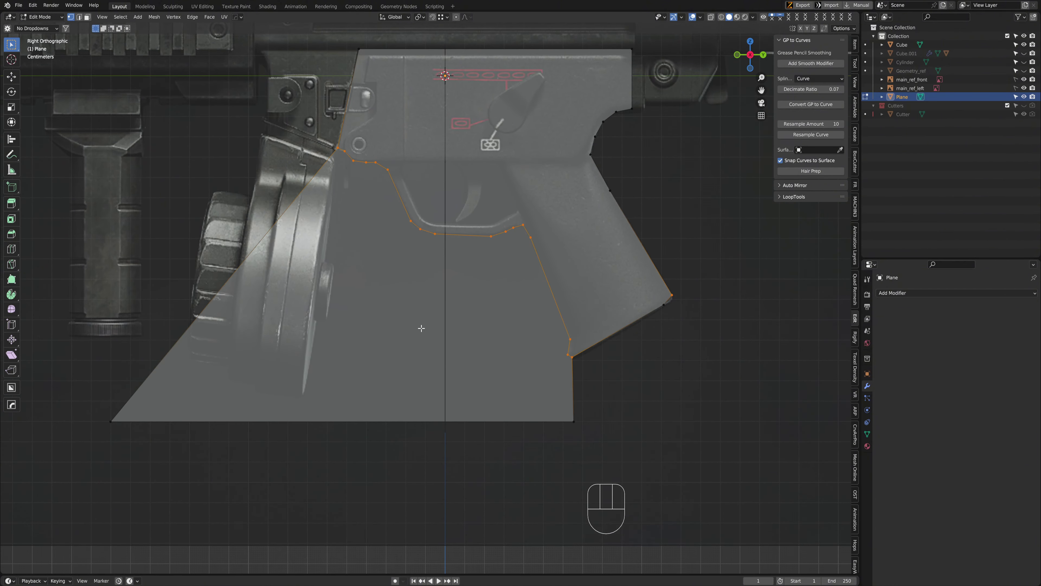
Delete the surplus face below the trigger guard and in front of the grip
key(3)
key(x)
click(486, 377)
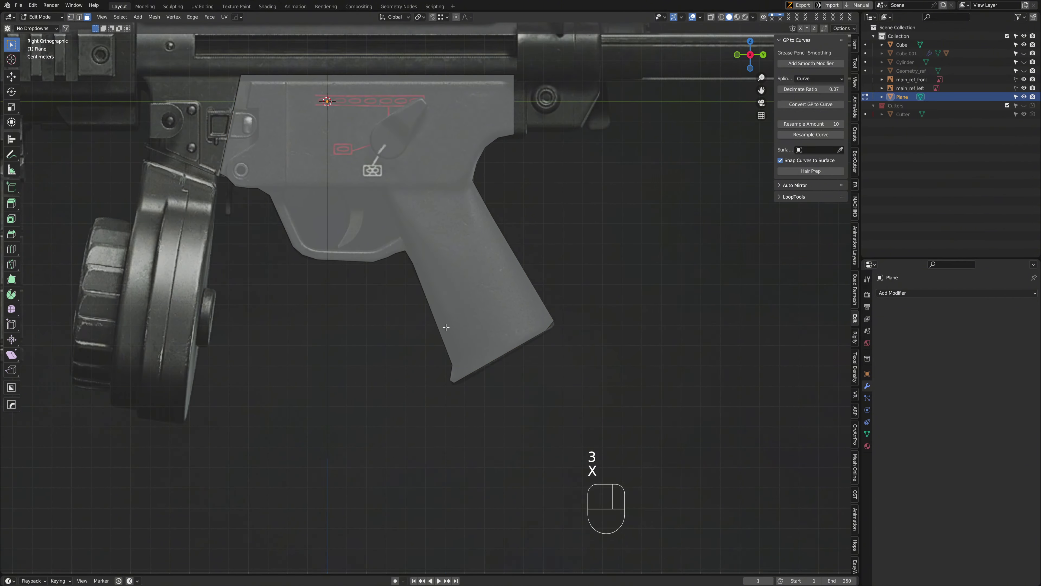
Move the vertices at the grip's lower front tip onto the reference corner
scroll(447, 327, up, 5)
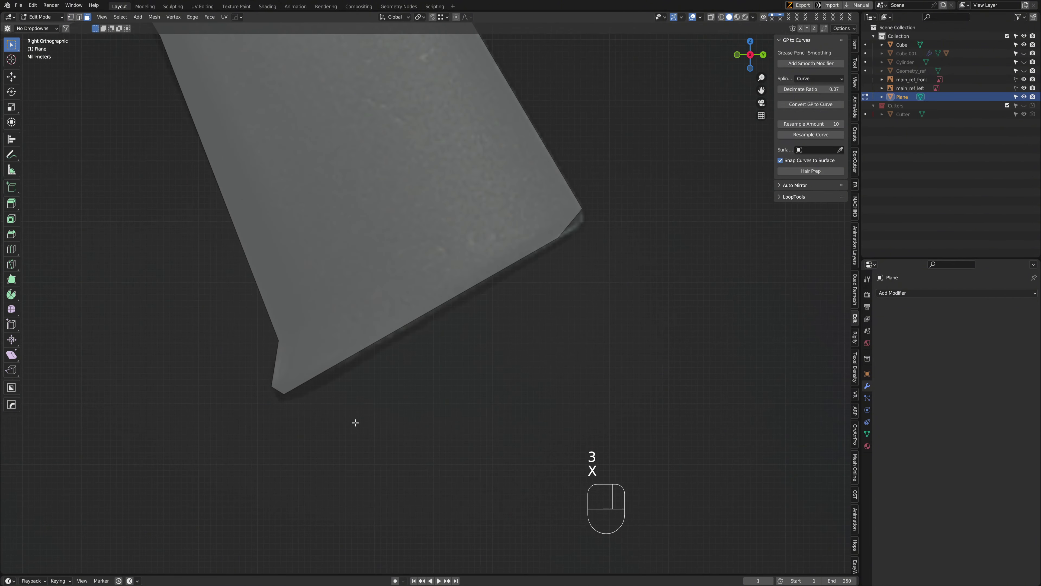
key(1)
click(275, 389)
key(g)
key(g)
click(280, 394)
click(301, 409)
key(g)
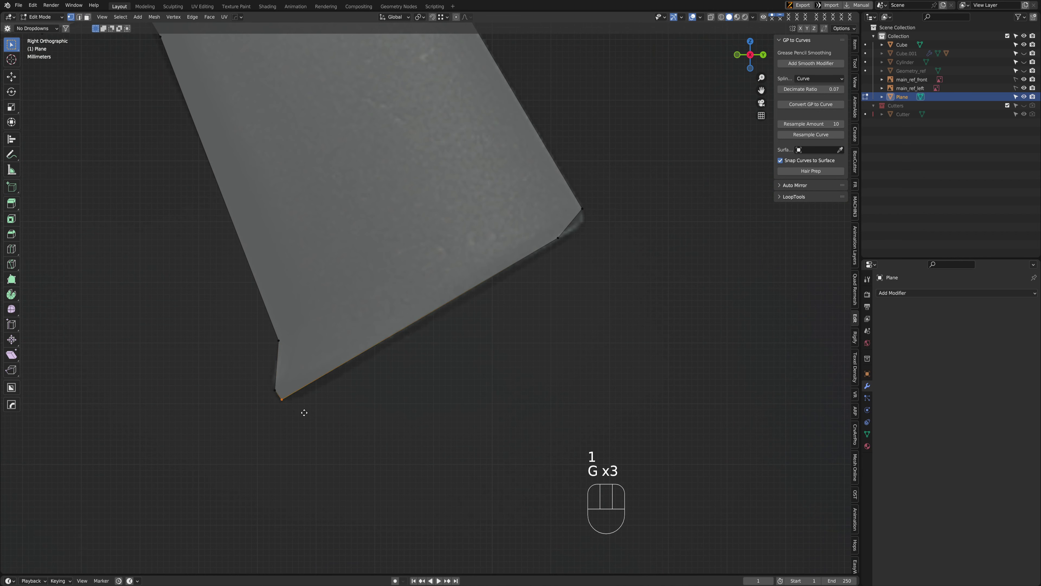
click(303, 412)
Move the two vertices at the grip's lower rear corner to match the reference outline
click(575, 264)
key(g)
click(596, 259)
drag(563, 191, 593, 212)
key(g)
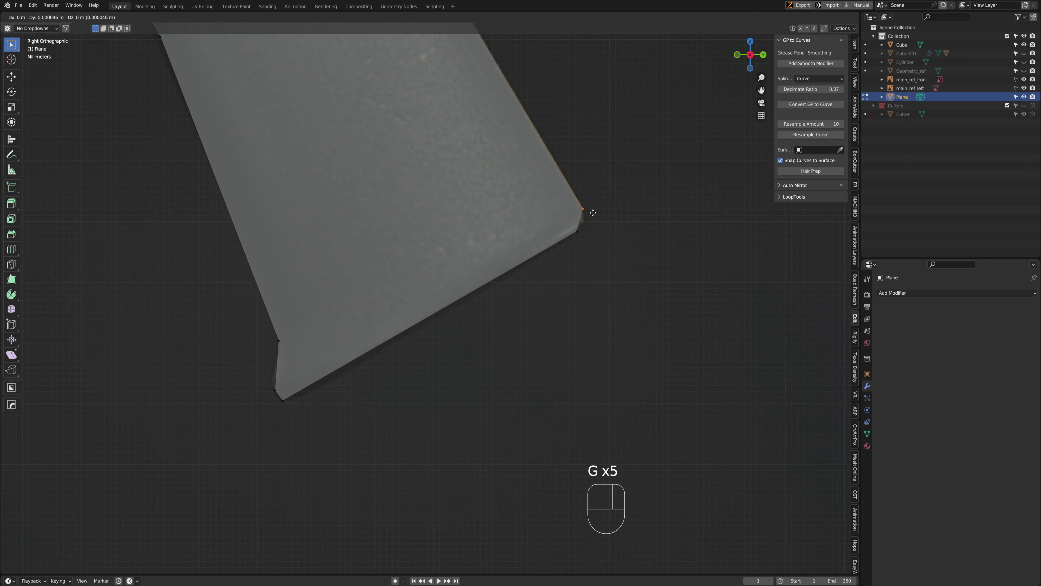
click(594, 211)
Move the vertex where the trigger guard meets the grip onto the reference edge
scroll(451, 197, down, 4)
shift+middle_drag(330, 180, 455, 263)
scroll(443, 254, up, 3)
scroll(459, 265, up, 3)
drag(416, 236, 454, 276)
key(g)
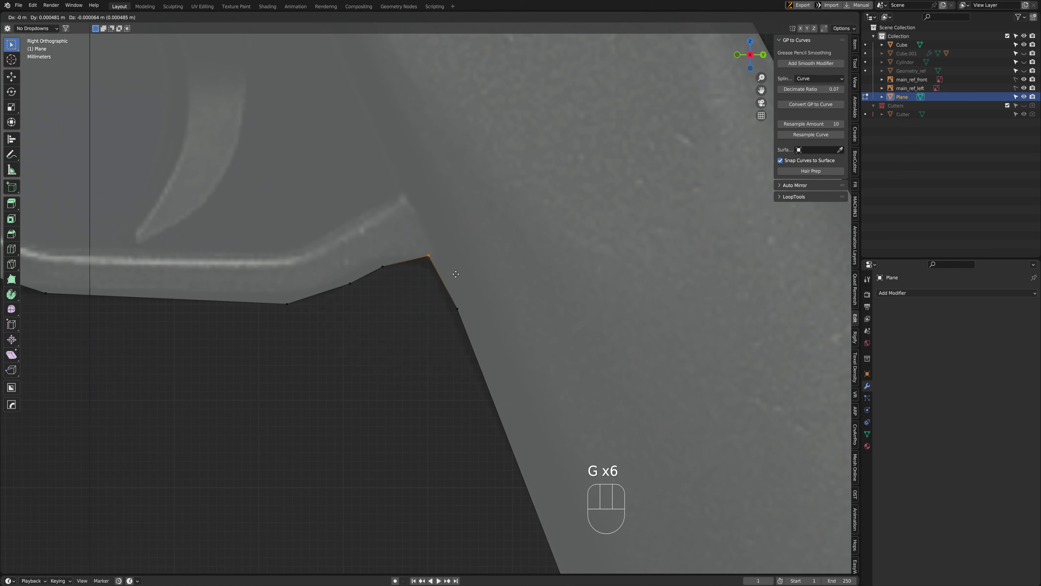
click(455, 279)
Move the vertices along the trigger guard's rear lower slope onto the reference outline
drag(390, 256, 370, 303)
key(g)
click(374, 284)
key(g)
click(369, 301)
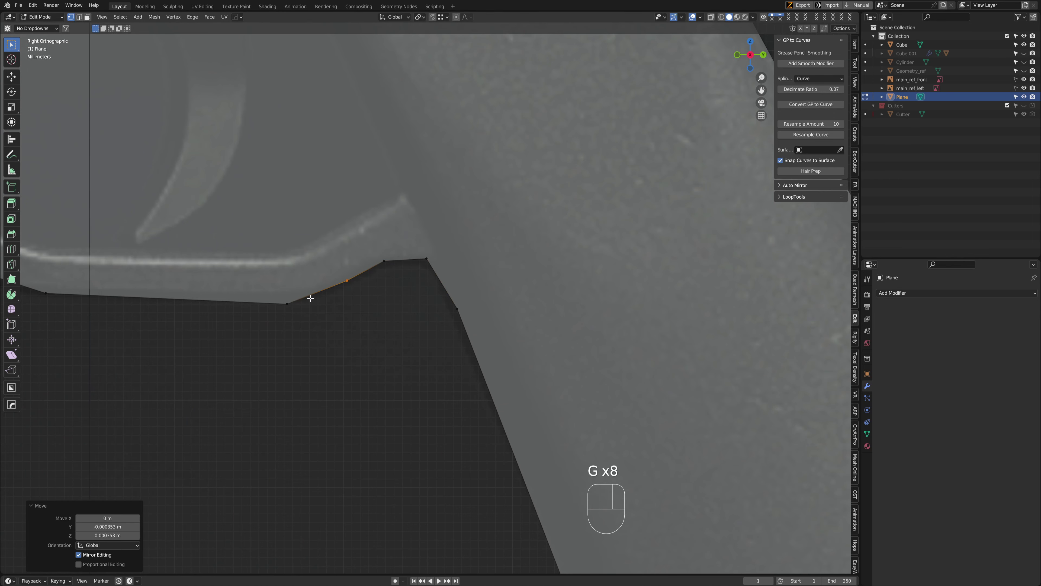
drag(268, 278, 307, 323)
key(g)
click(305, 319)
Adjust the vertices at the trigger guard's front lower corner to follow the reference
scroll(314, 287, down, 5)
shift+middle_drag(316, 267, 414, 291)
drag(342, 318, 361, 343)
key(g)
click(361, 344)
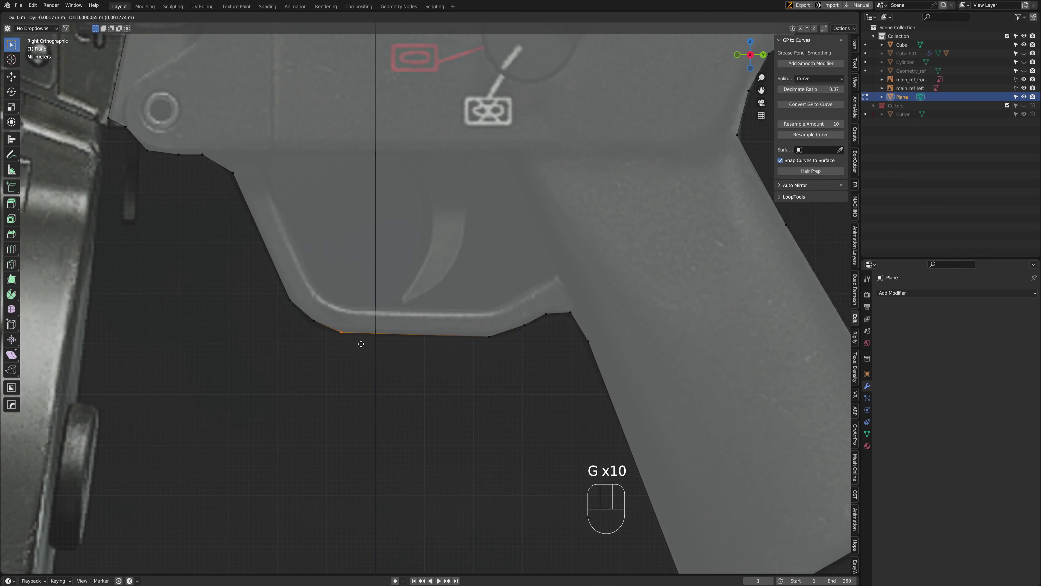
key(g)
click(321, 326)
key(shift+ctrl+b)
click(359, 313)
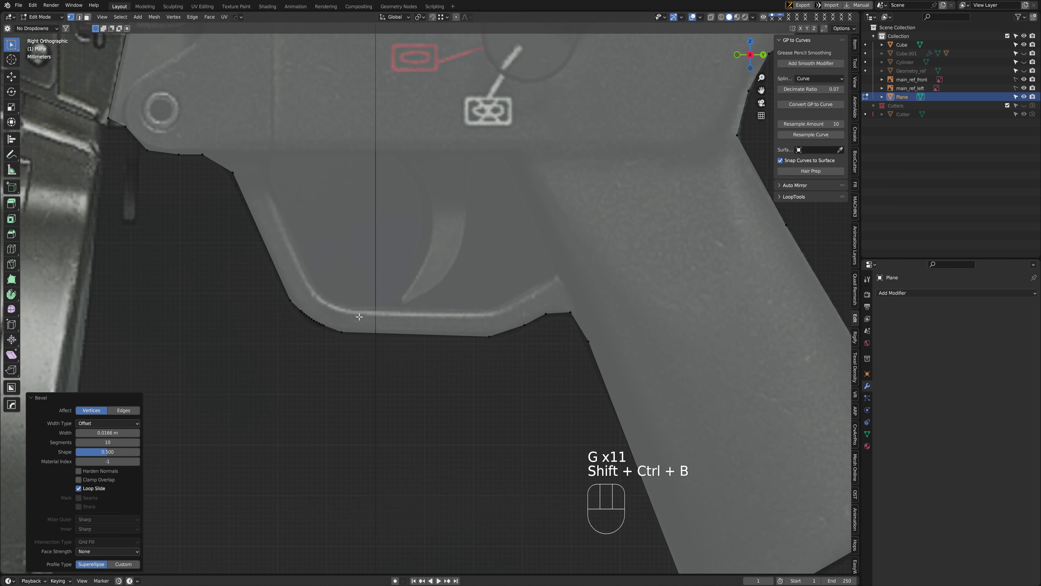
key(ctrl+z)
Bevel the vertex at the trigger guard's front lower corner with 2 segments and a width of about 0.0235 m
key(shift+ctrl+b)
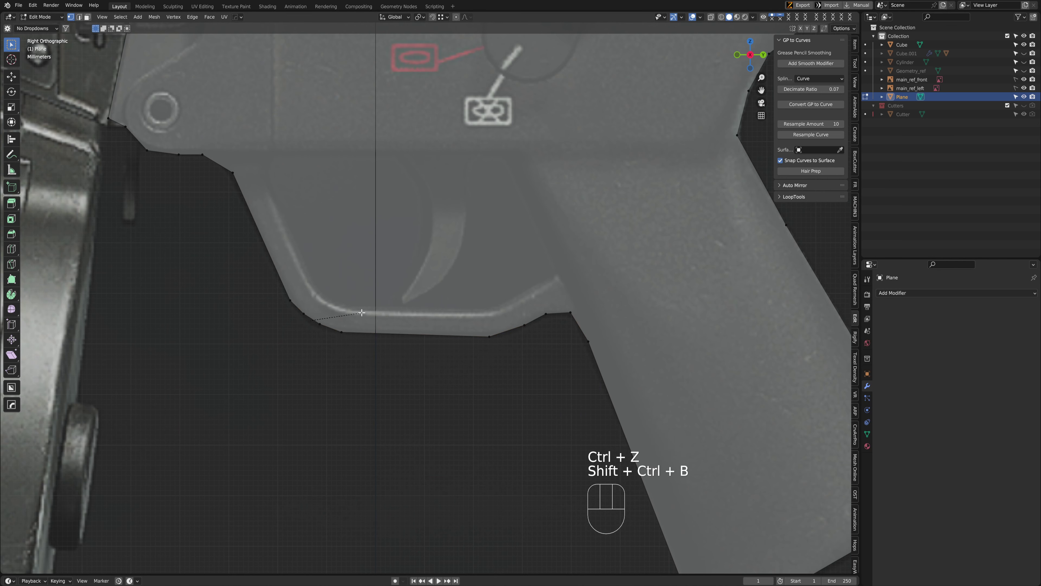
click(361, 313)
Move the beveled vertices around the trigger guard's front lower corner onto the reference curve
scroll(432, 270, up, 2)
scroll(274, 256, up, 2)
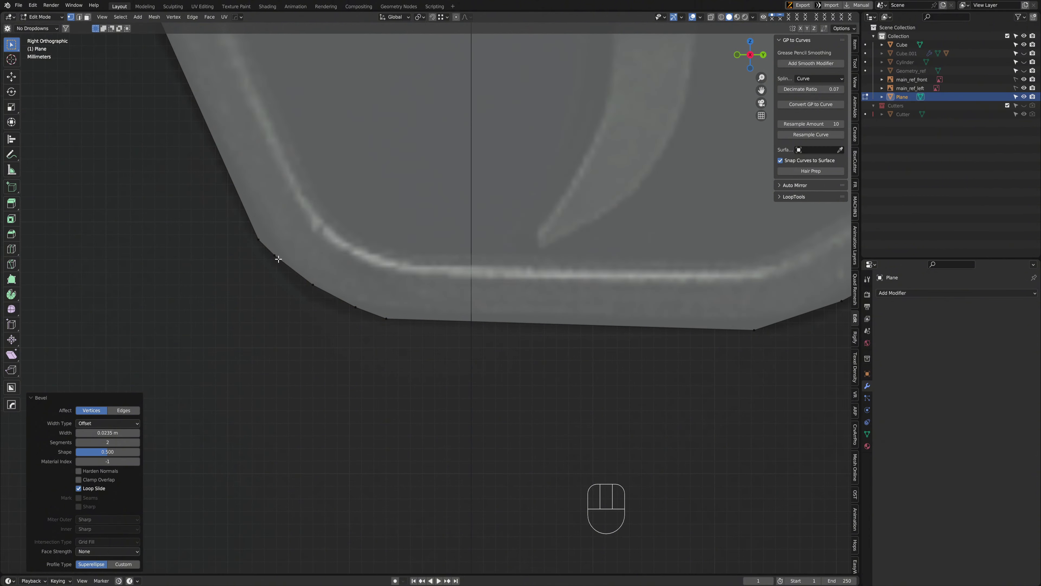
click(277, 266)
key(g)
click(283, 270)
click(313, 285)
key(g)
click(308, 291)
click(355, 307)
key(g)
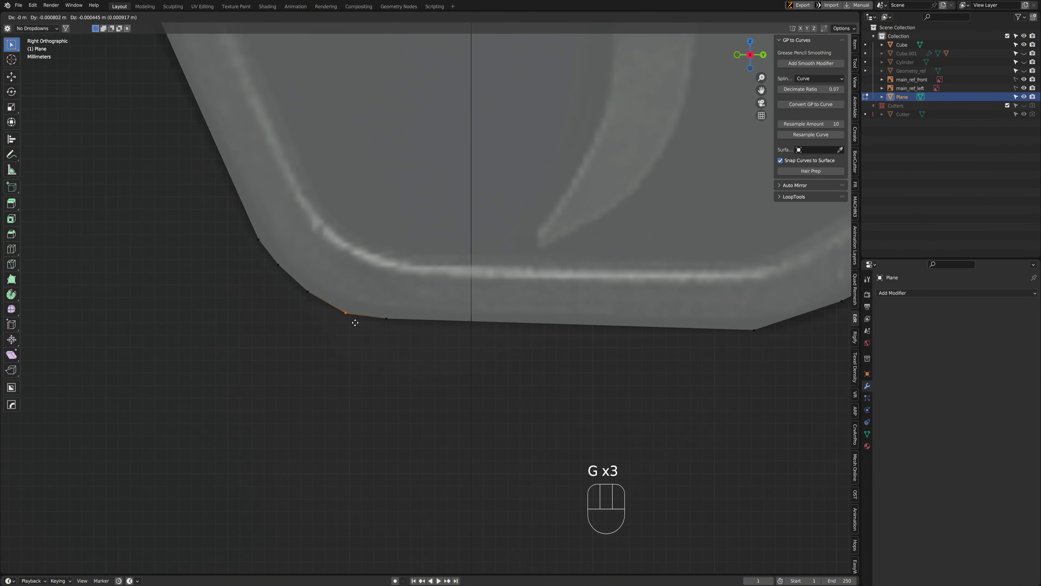
click(349, 313)
key(g)
click(393, 322)
Shift the vertex at the upper end of the trigger guard's front lower curve slightly onto the reference edge
shift+middle_drag(290, 235, 343, 317)
scroll(340, 312, down, 2)
drag(322, 287, 359, 316)
key(g)
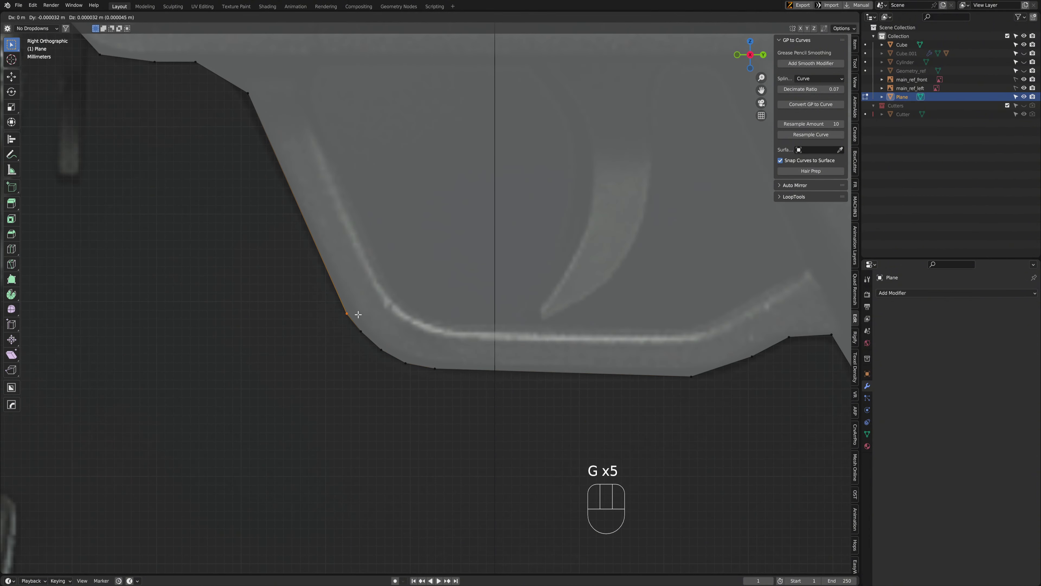
click(357, 315)
Loop-cut the edge at the trigger guard's upper front corner, and move the new and neighbouring vertices onto the reference outline
scroll(462, 307, down, 6)
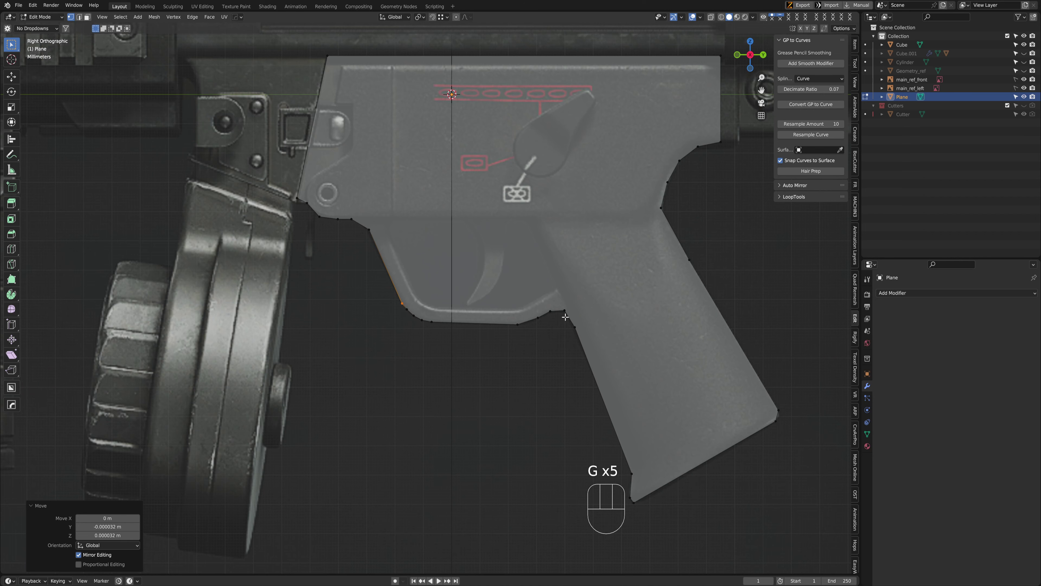
scroll(383, 260, up, 6)
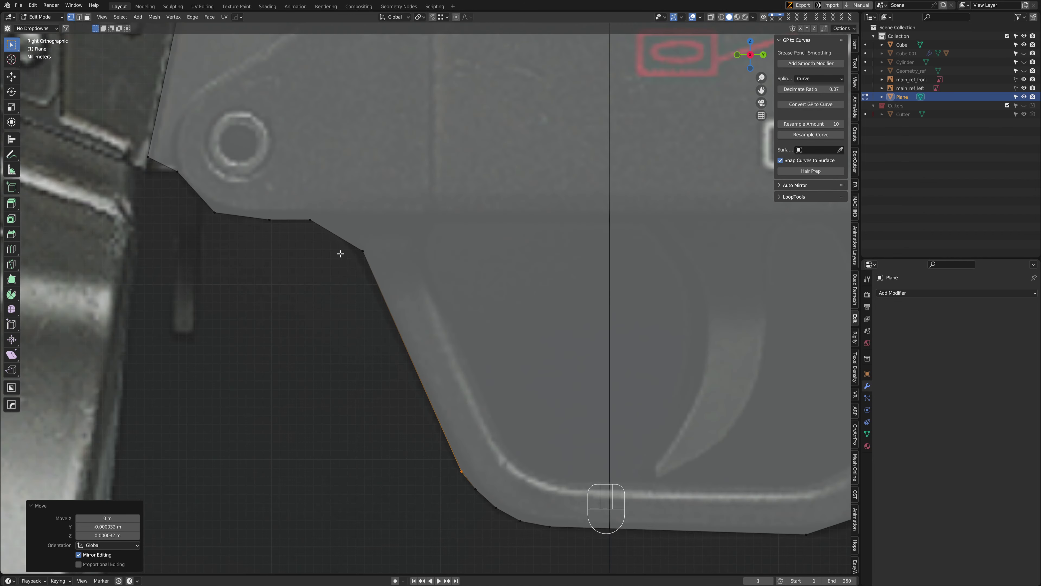
key(ctrl+r)
click(395, 367)
drag(329, 225, 355, 258)
key(g)
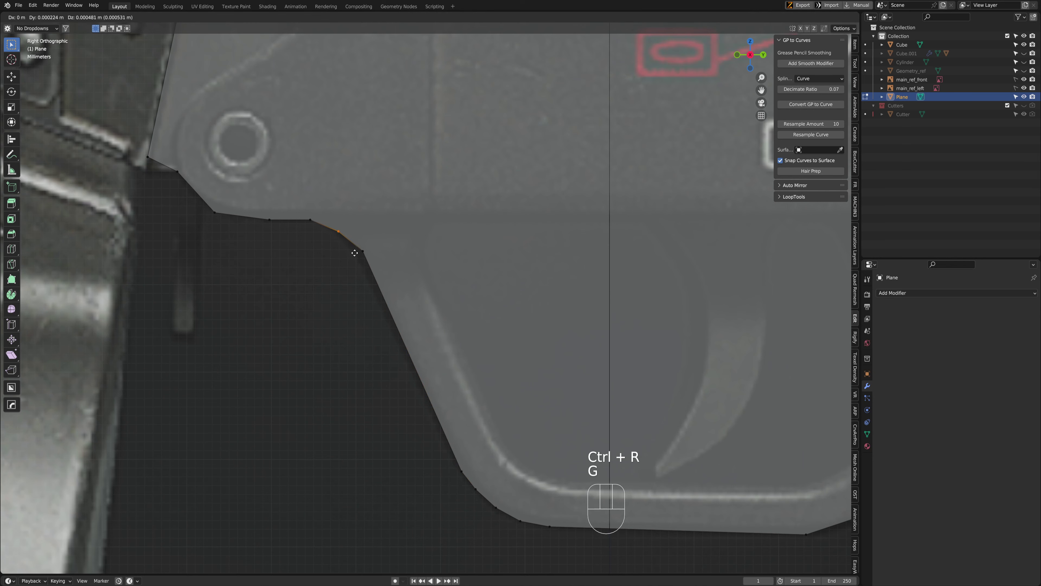
click(356, 253)
drag(308, 215, 321, 234)
key(g)
click(320, 234)
Knife-cut horizontally along Y from the trigger guard's upper front vertex to the grip, continuing down to the guard's rear end
scroll(320, 234, down, 6)
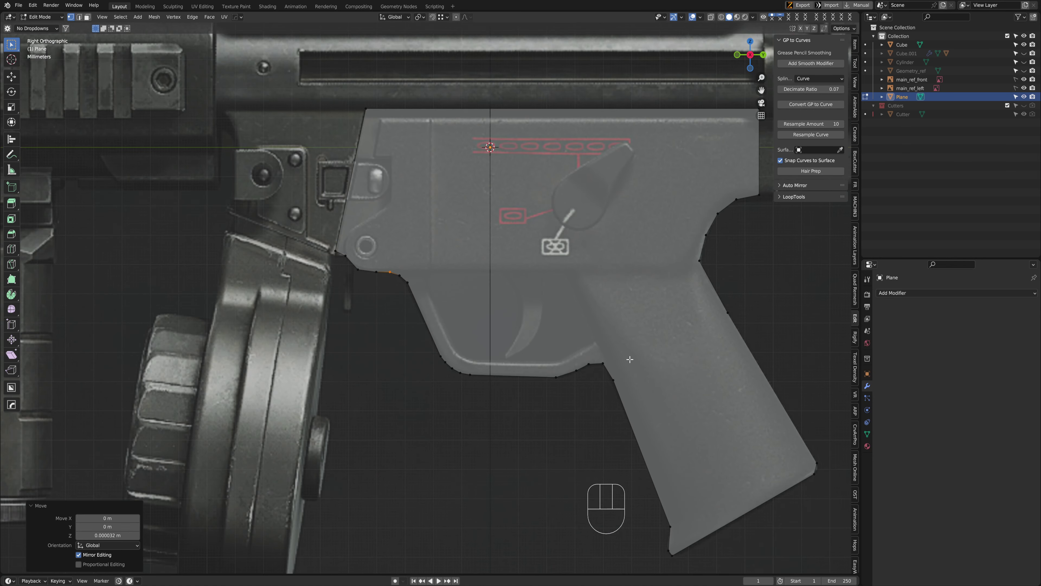
shift+middle_drag(491, 328, 402, 314)
scroll(388, 317, up, 3)
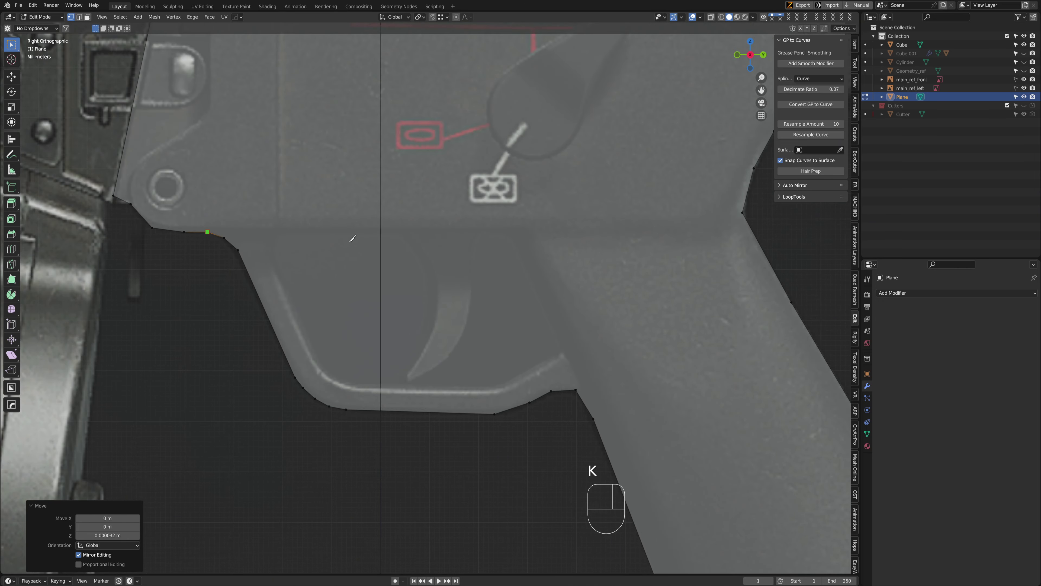
key(y)
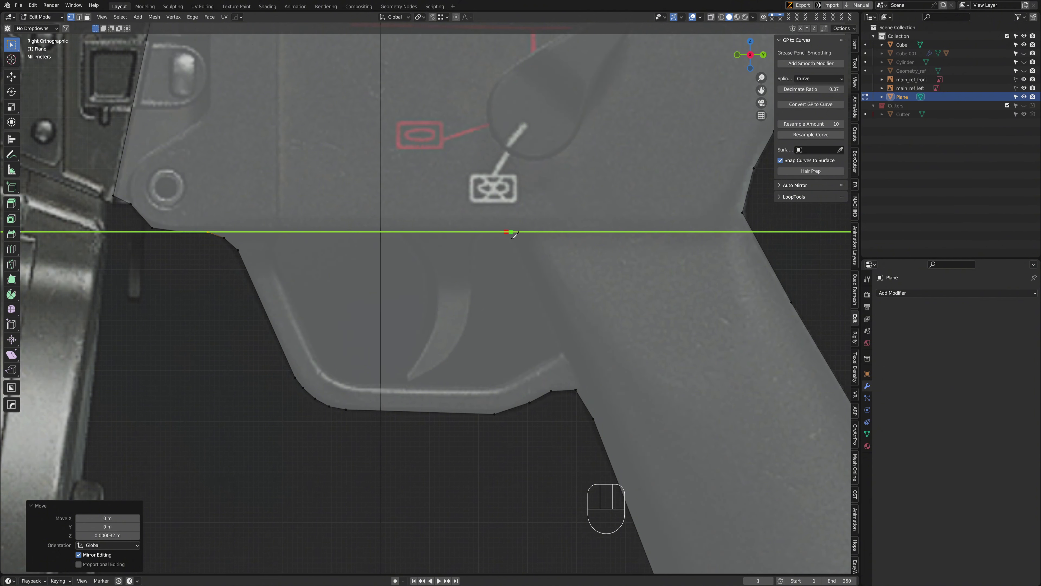
click(508, 232)
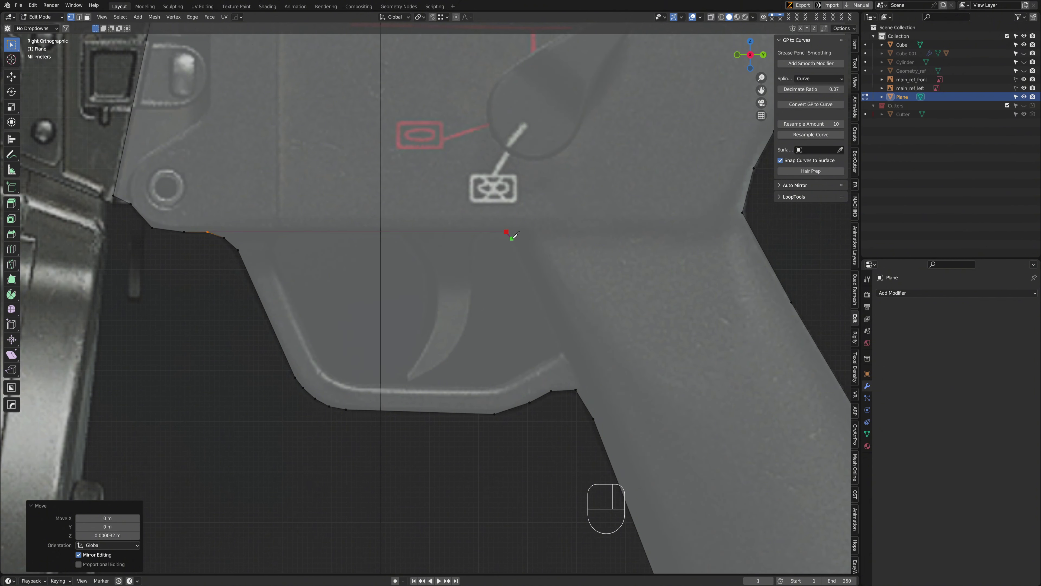
click(525, 263)
click(594, 418)
key(Return)
Select the trigger guard face and split it off from the receiver and grip face
scroll(599, 414, down, 5)
key(3)
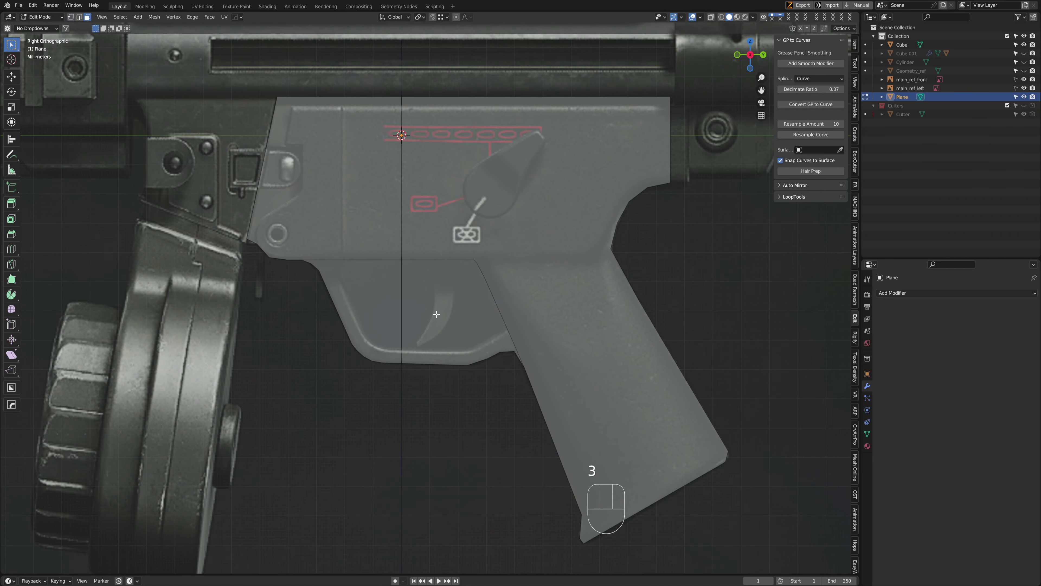
click(426, 349)
key(g)
right_click(416, 393)
scroll(465, 359, up, 3)
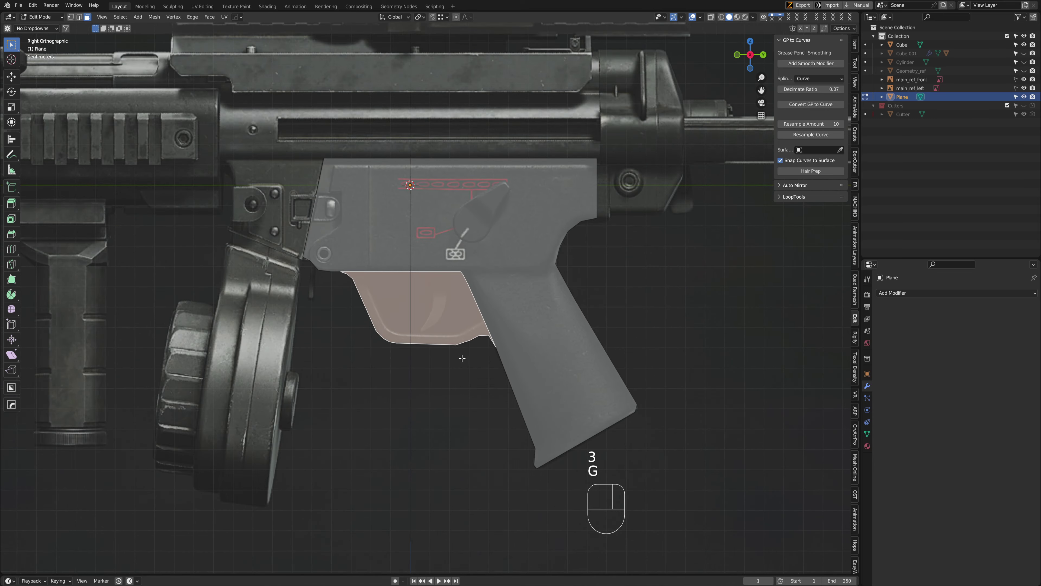
key(y)
key(g)
right_click(396, 443)
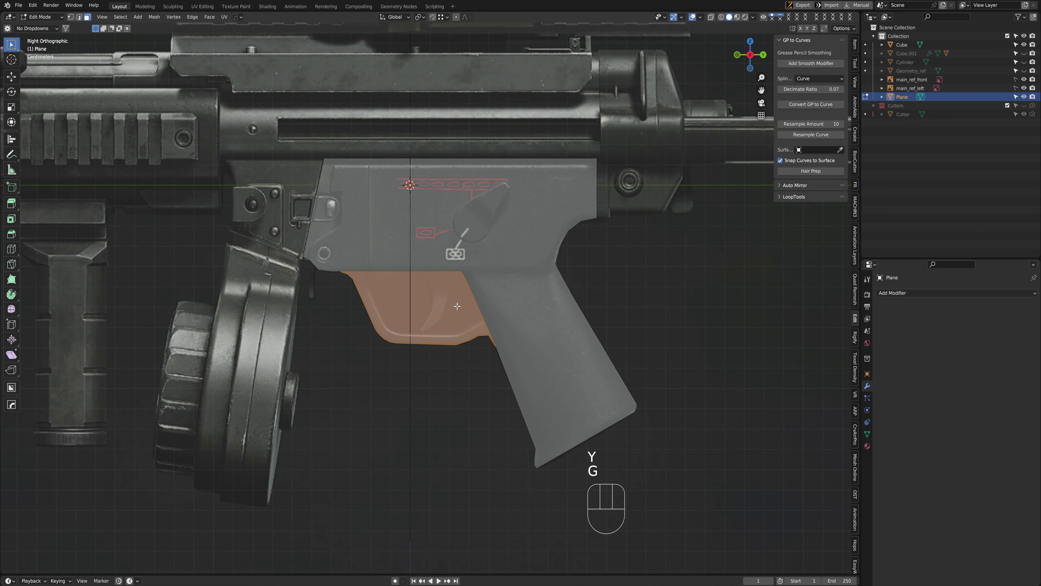
Separate the selected trigger guard face into its own object, and leave Edit Mode
scroll(365, 331, up, 3)
scroll(396, 334, down, 3)
key(p)
click(395, 334)
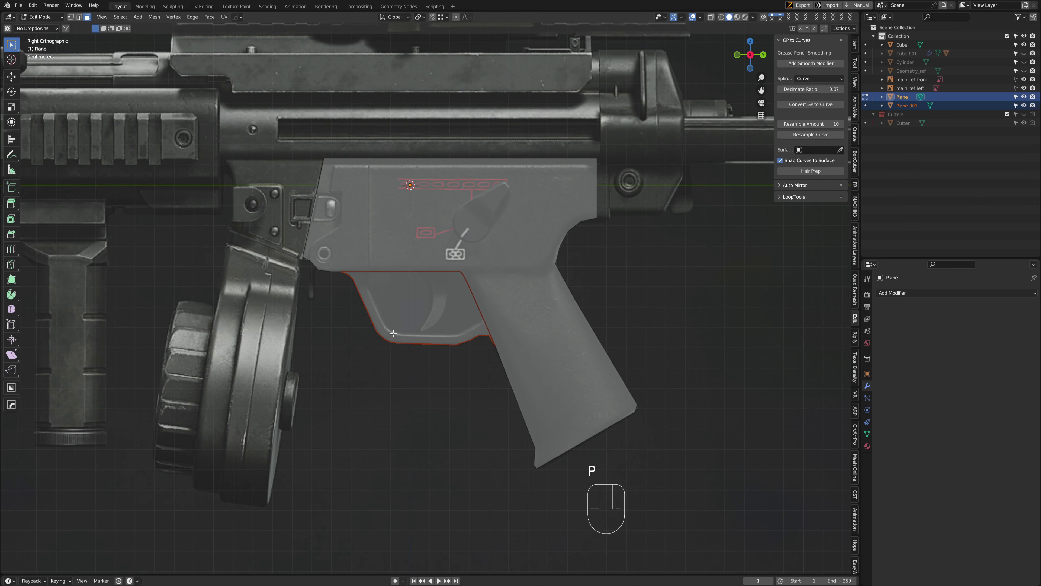
key(Tab)
Check the separated guard and receiver planes, and hide the trigger guard plane
click(439, 279)
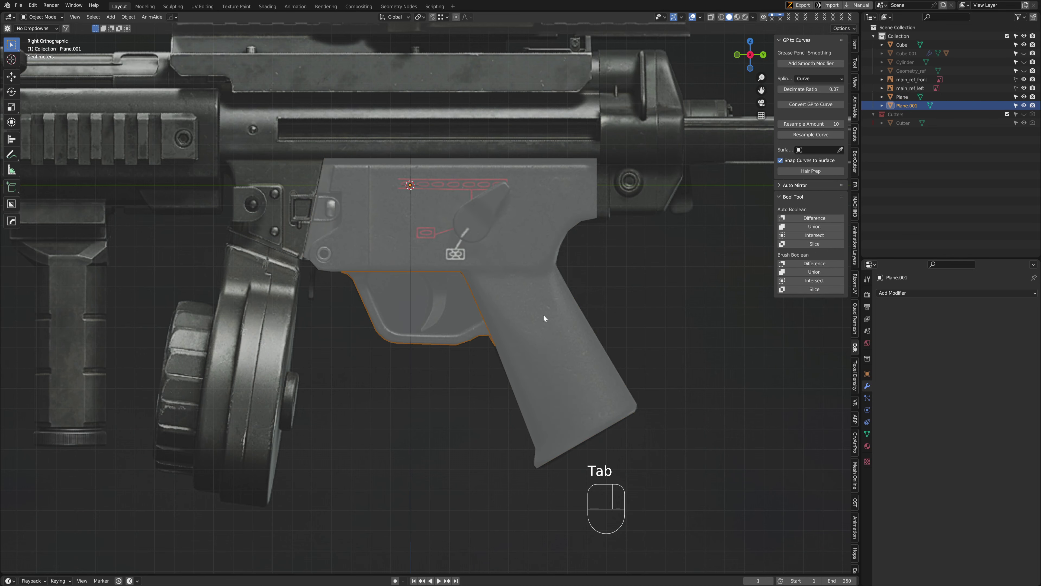
middle_drag(550, 323, 430, 326)
click(515, 295)
key(ctrl+space)
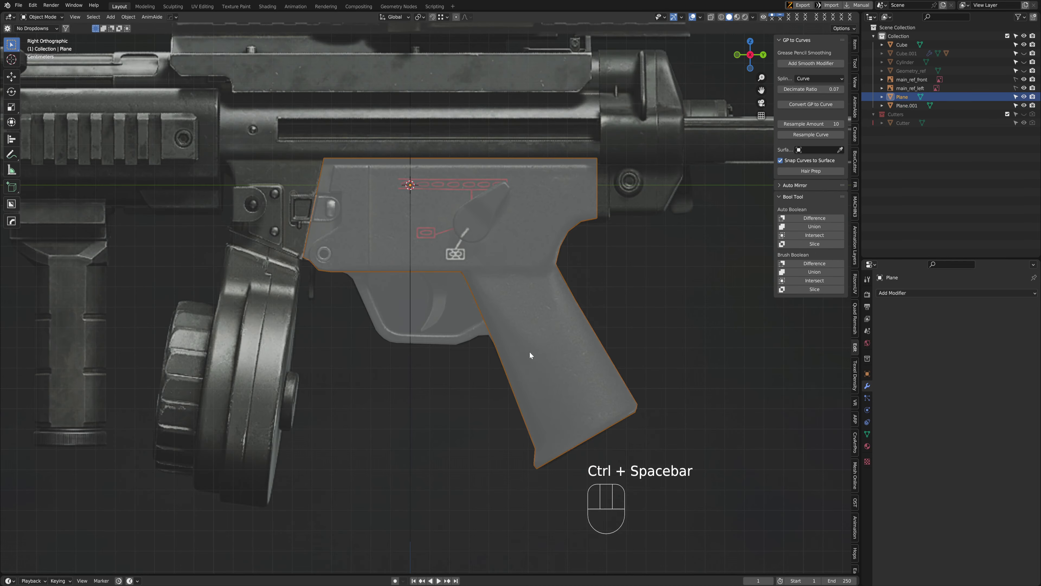
click(455, 327)
key(h)
In the receiver plane's mesh, lower the bottom front corner vertex about 1.7 mm along Z, level with the neighbouring vertex
shift+middle_drag(408, 333, 368, 367)
click(423, 292)
key(Tab)
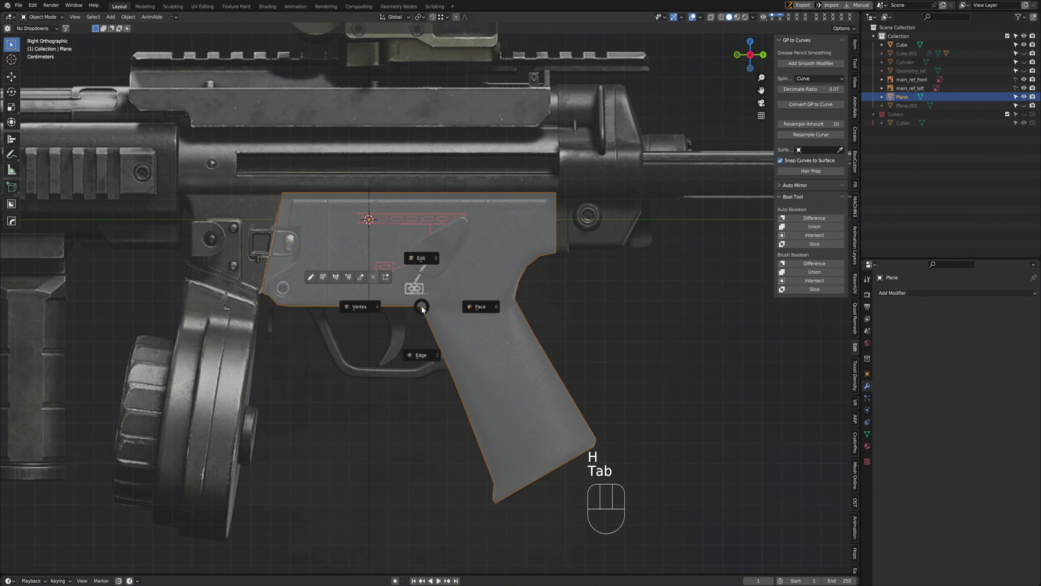
click(421, 287)
scroll(410, 289, up, 2)
shift+middle_drag(295, 284, 421, 291)
scroll(420, 291, up, 4)
key(1)
scroll(279, 305, up, 3)
shift+middle_drag(270, 305, 456, 335)
click(322, 313)
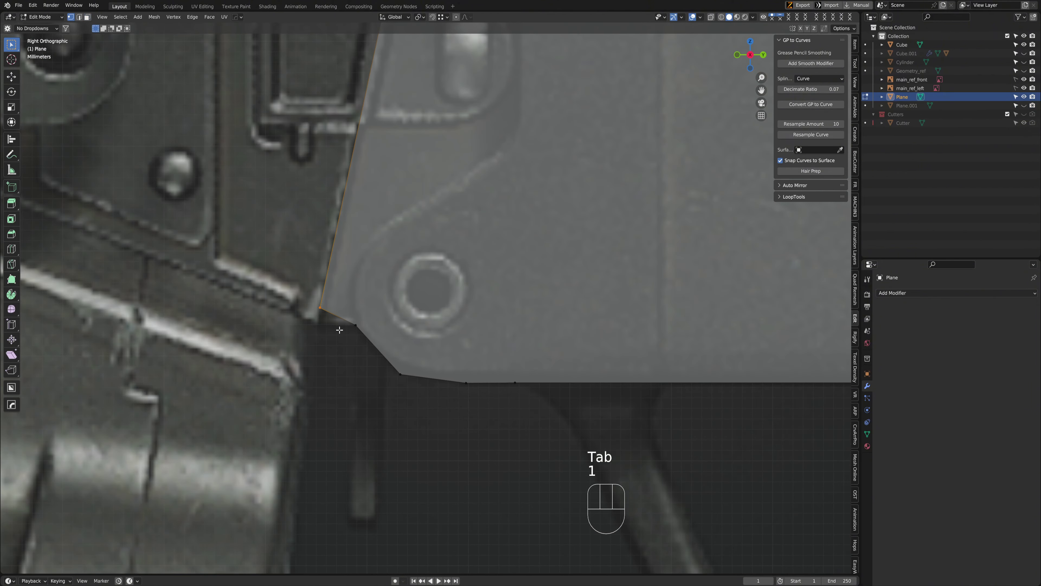
key(g)
click(321, 377)
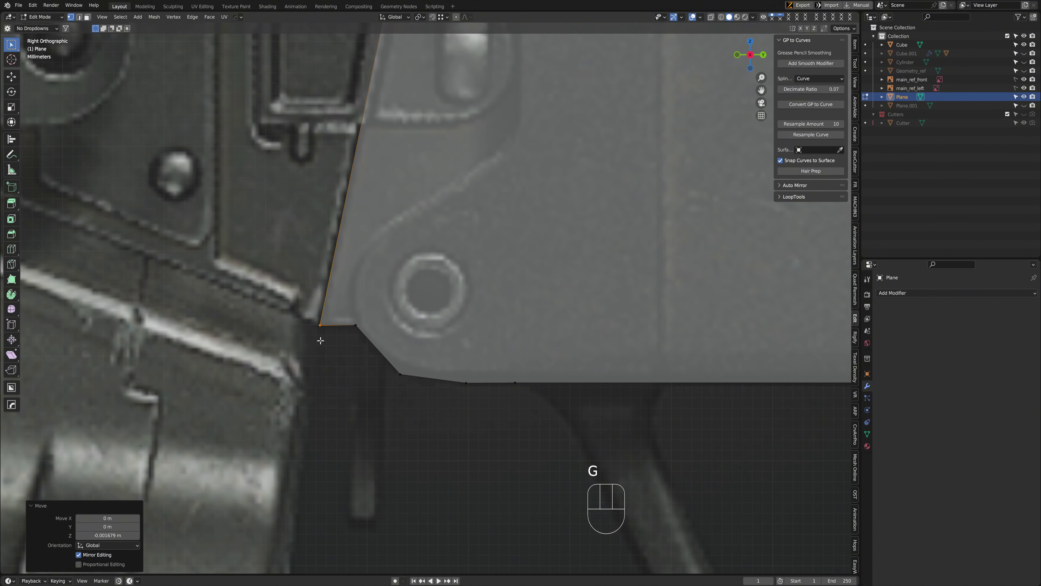
Repeat the corner vertex's Z-constrained move with snapping to the neighbouring vertex, and check the Vertex snapping option
key(g)
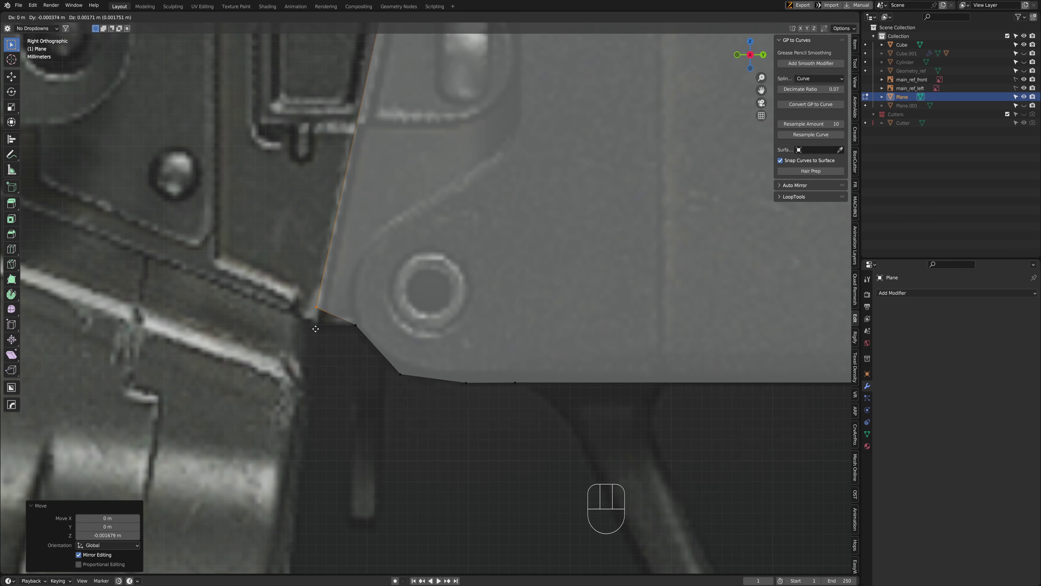
key(z)
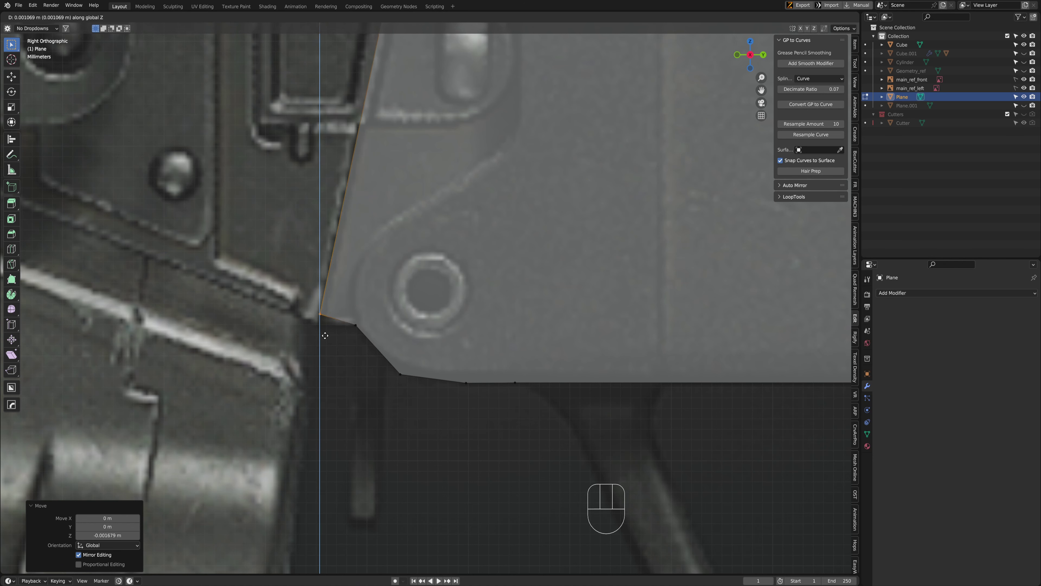
key(ctrl)
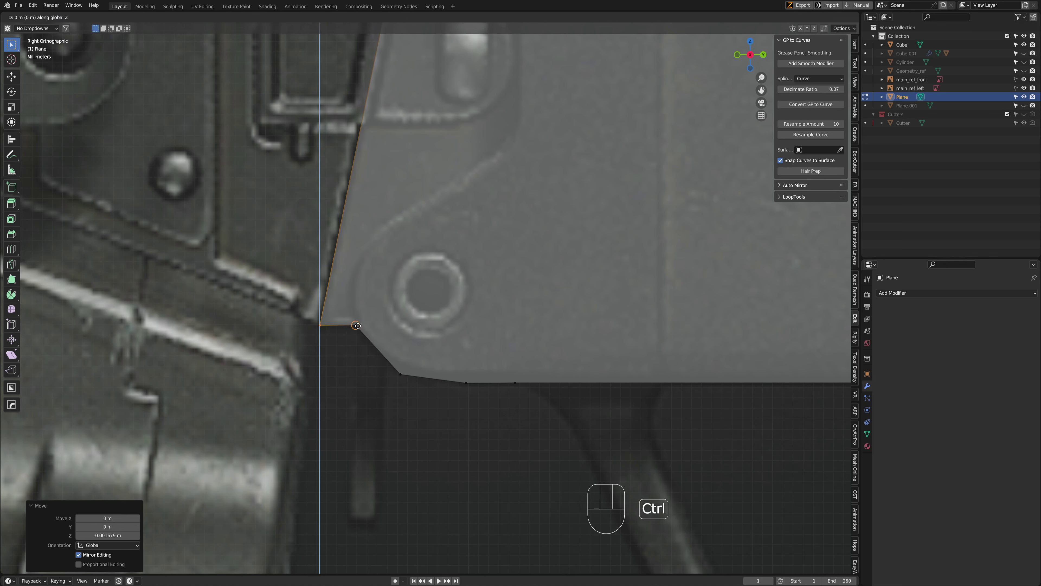
click(356, 325)
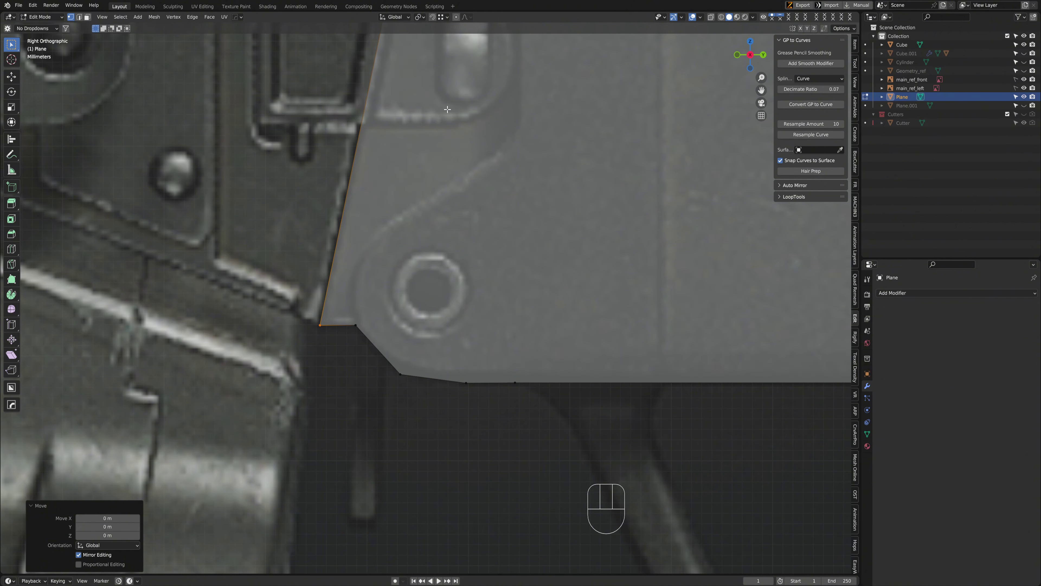
click(447, 17)
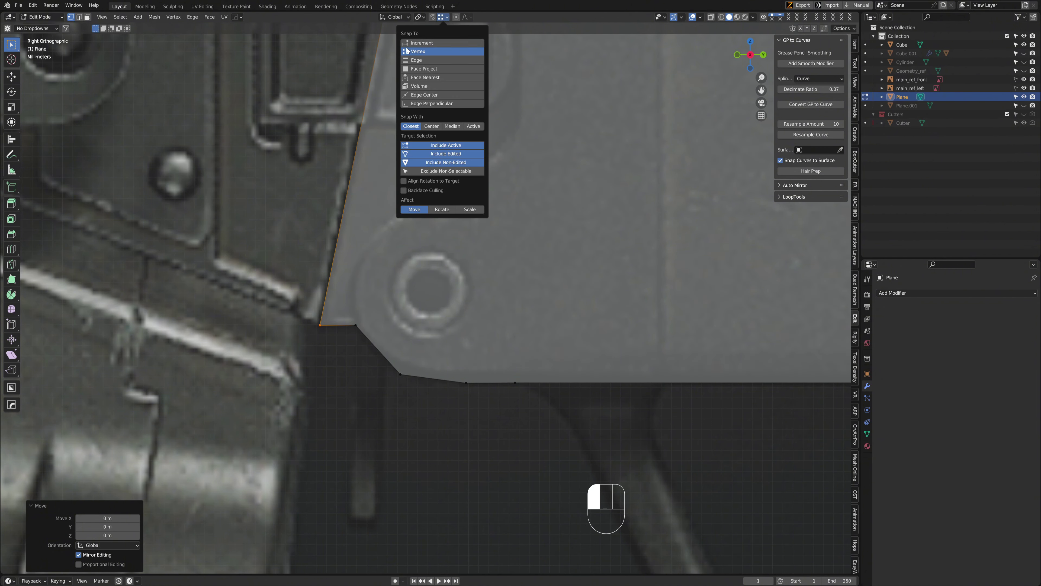
scroll(434, 172, down, 3)
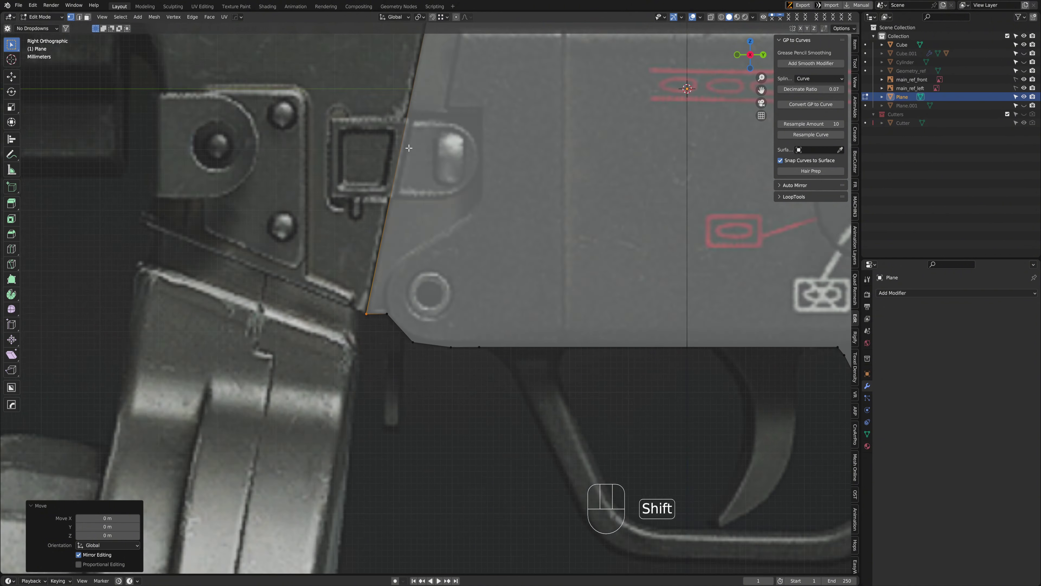
Shift the receiver's upper front corner vertex about 0.3 mm along negative Y, and leave Edit Mode
shift+middle_drag(488, 51, 434, 162)
key(g)
key(y)
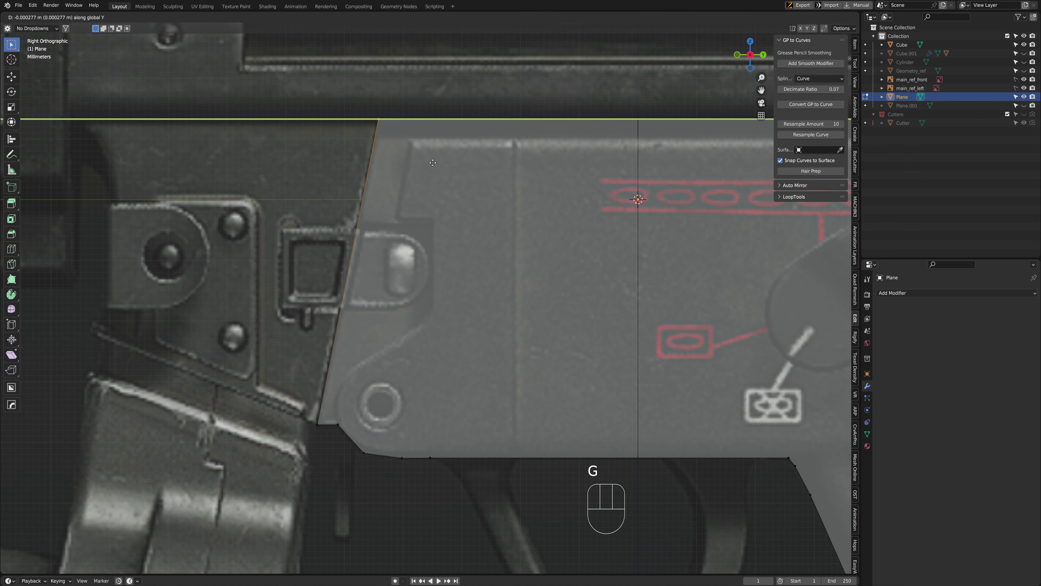
click(432, 163)
shift+middle_drag(474, 281, 393, 194)
scroll(246, 314, down, 2)
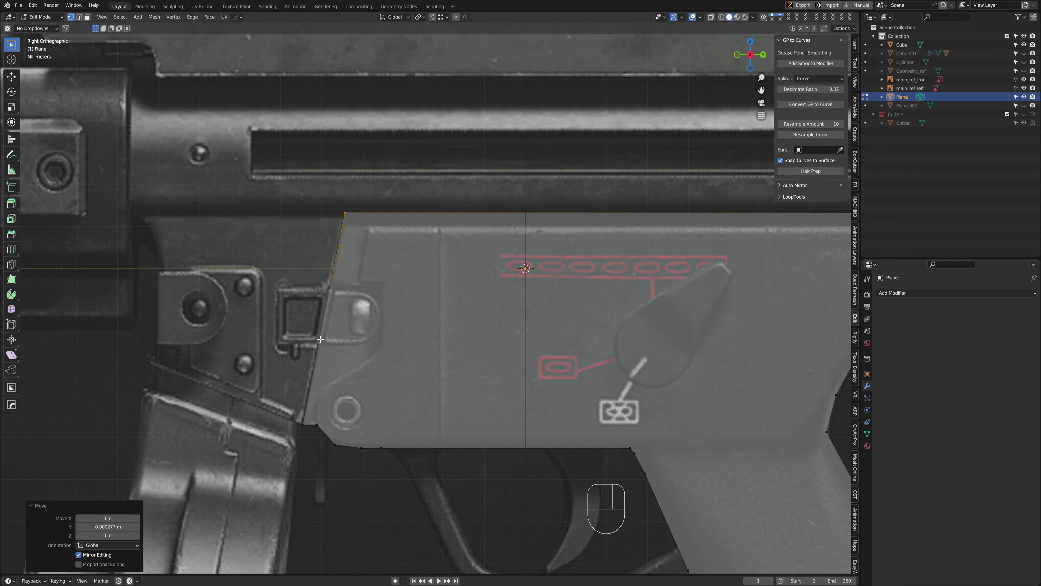
shift+middle_drag(295, 351, 464, 357)
scroll(494, 310, down, 2)
key(Tab)
key(ctrl+space)
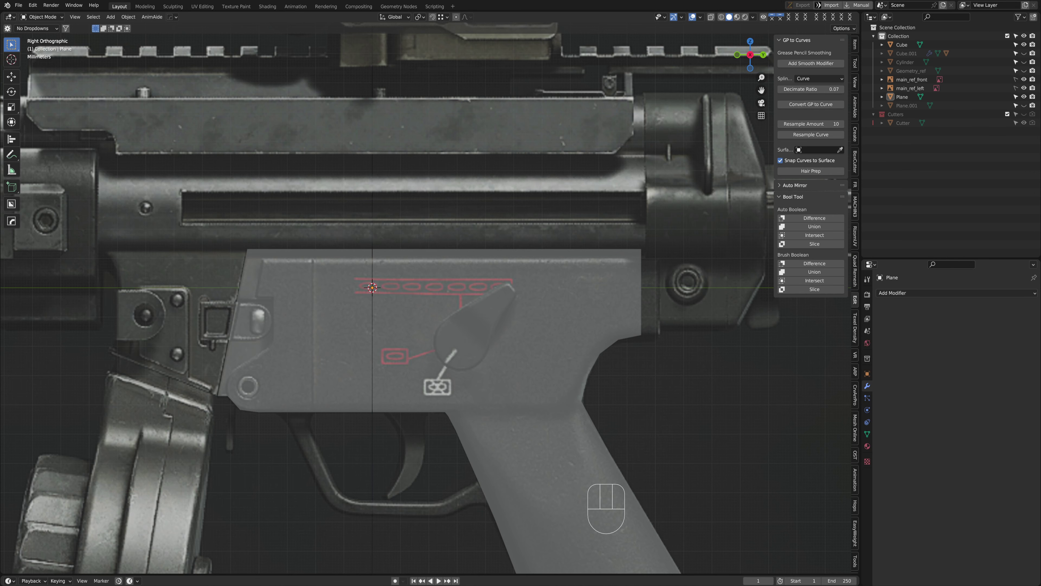
Bring up the reference board and examine the front outline of the disassembled lower receiver
right_drag(1, 322, 596, 290)
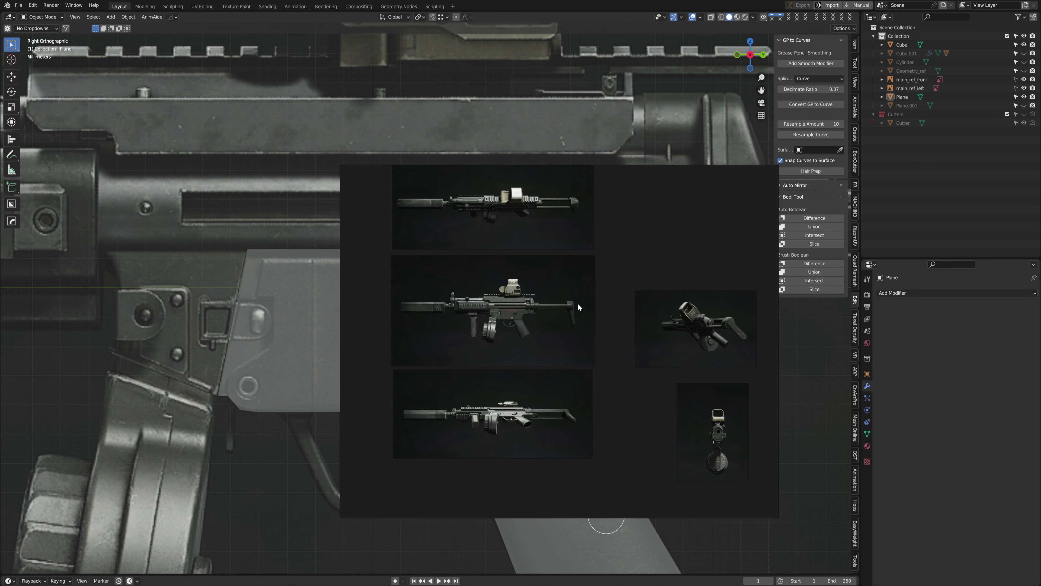
scroll(636, 340, down, 6)
middle_drag(738, 404, 571, 347)
scroll(571, 347, up, 4)
scroll(525, 413, up, 12)
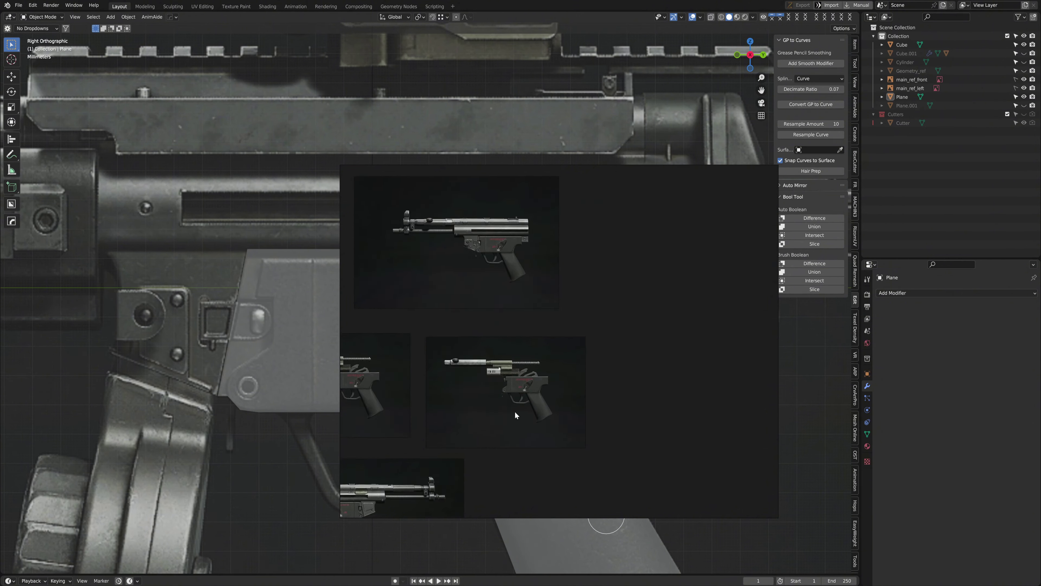
middle_drag(537, 416, 579, 441)
middle_drag(561, 322, 542, 331)
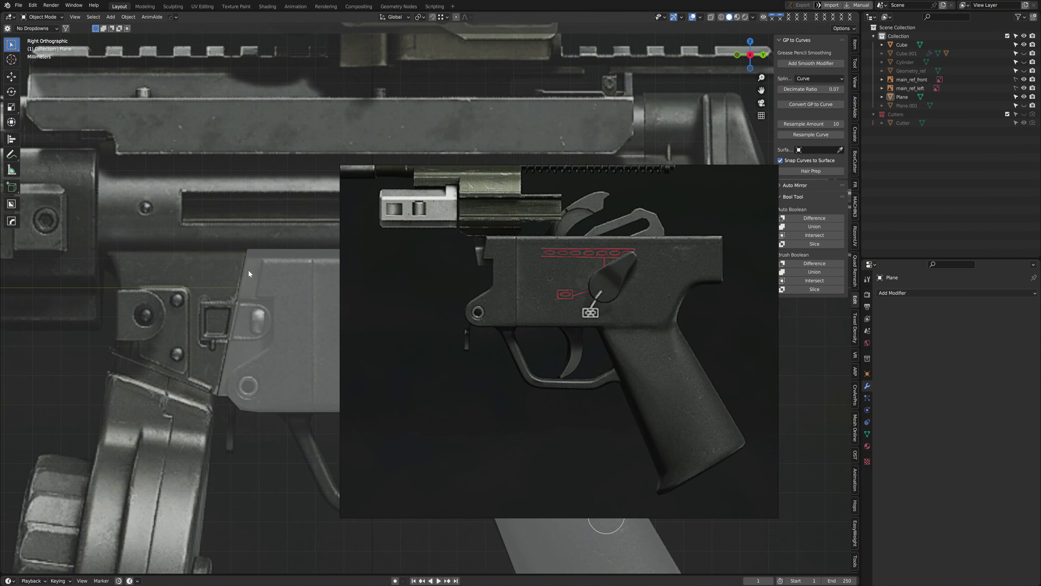
scroll(398, 318, up, 2)
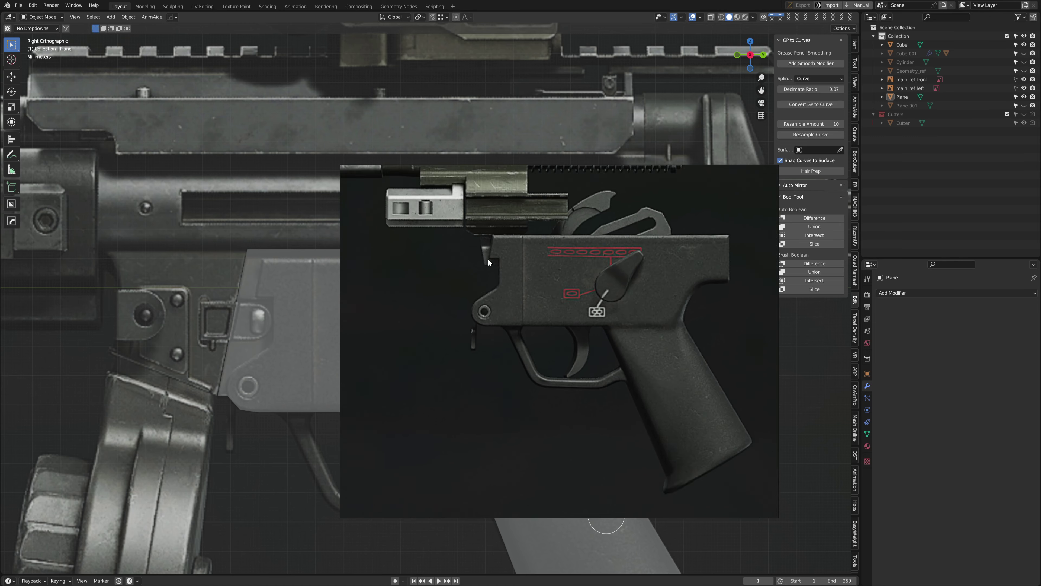
Set the reference board beside the receiver plane, compare its other gun images, and return to Blender
drag(488, 258, 630, 265)
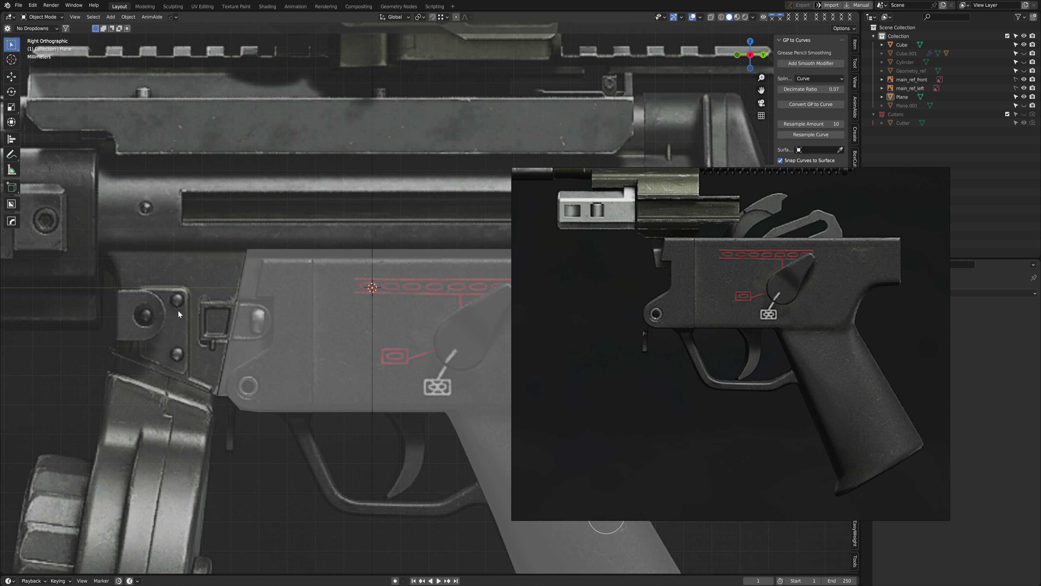
scroll(640, 309, down, 10)
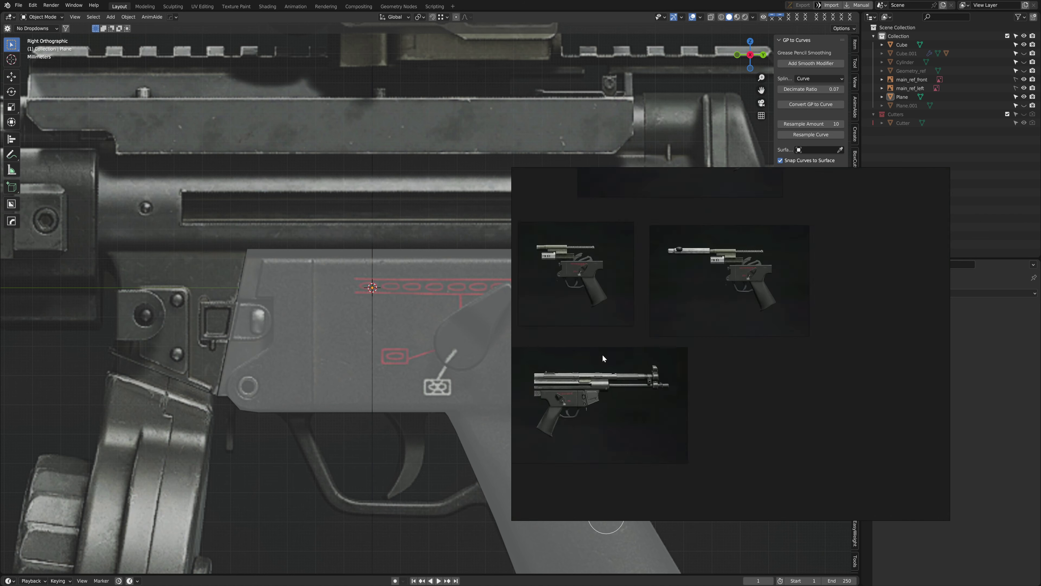
scroll(660, 377, up, 8)
middle_drag(626, 377, 690, 381)
click(346, 296)
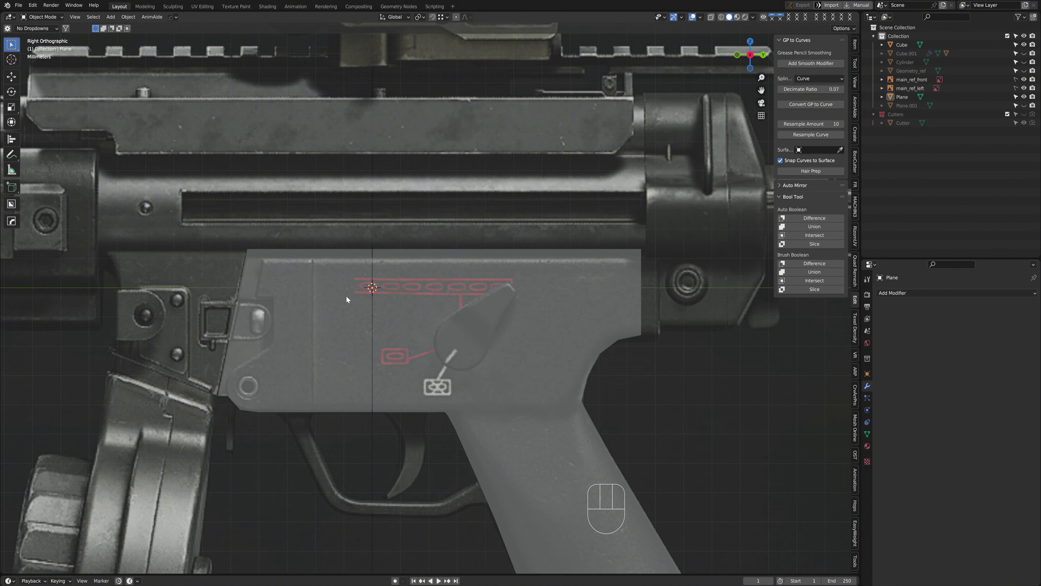
Edit the receiver plane again and move its bottom front corner about 3.3 mm in Y and 4.3 mm in Z onto the pin lug's outline
click(263, 349)
scroll(263, 348, up, 3)
key(Tab)
click(245, 383)
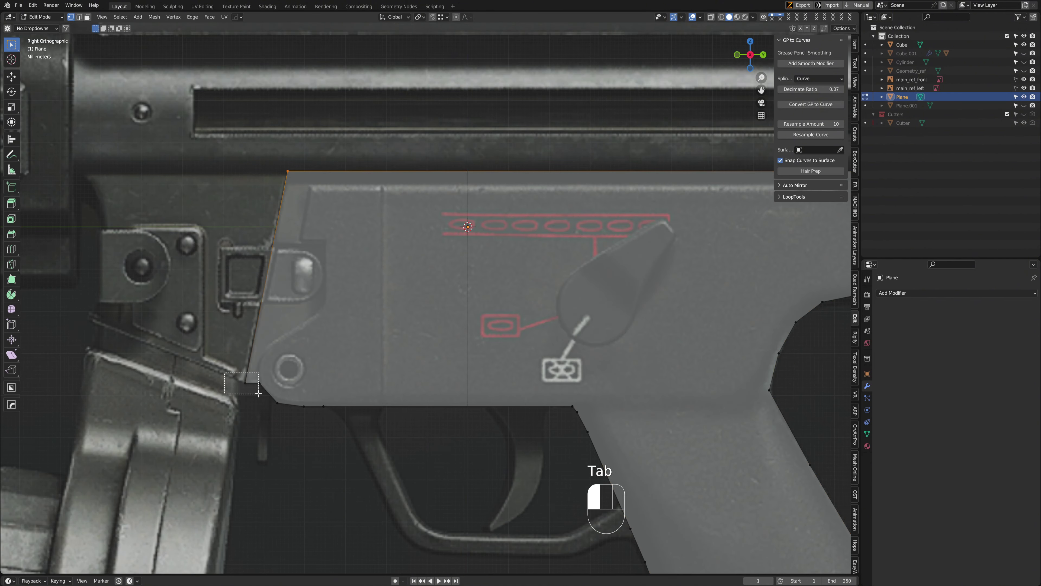
scroll(245, 383, up, 1)
key(g)
click(276, 348)
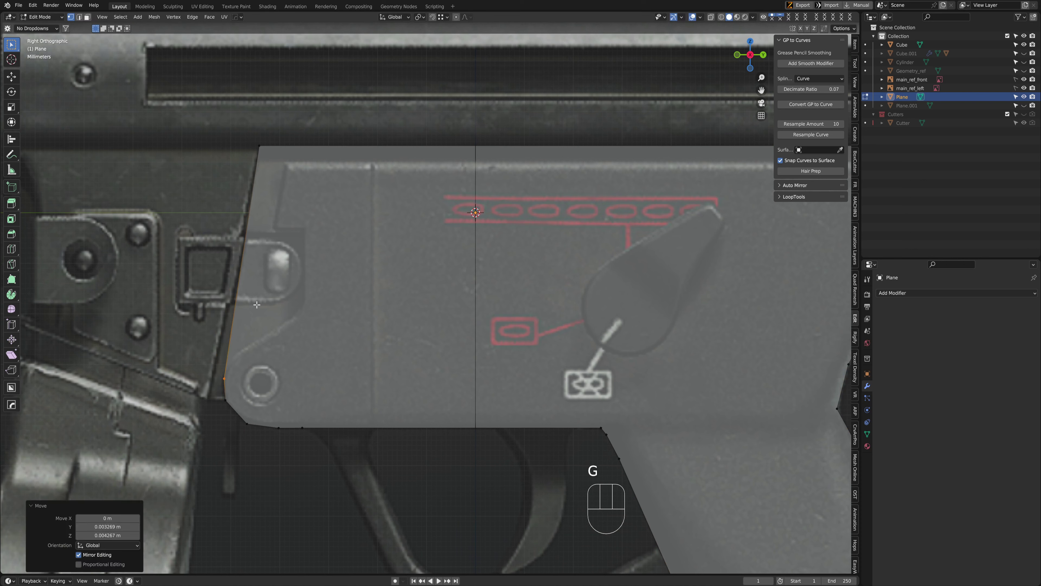
Add four cuts to the receiver's front edge and place the lower two new vertices along the pin lug's upper curve
click(224, 378)
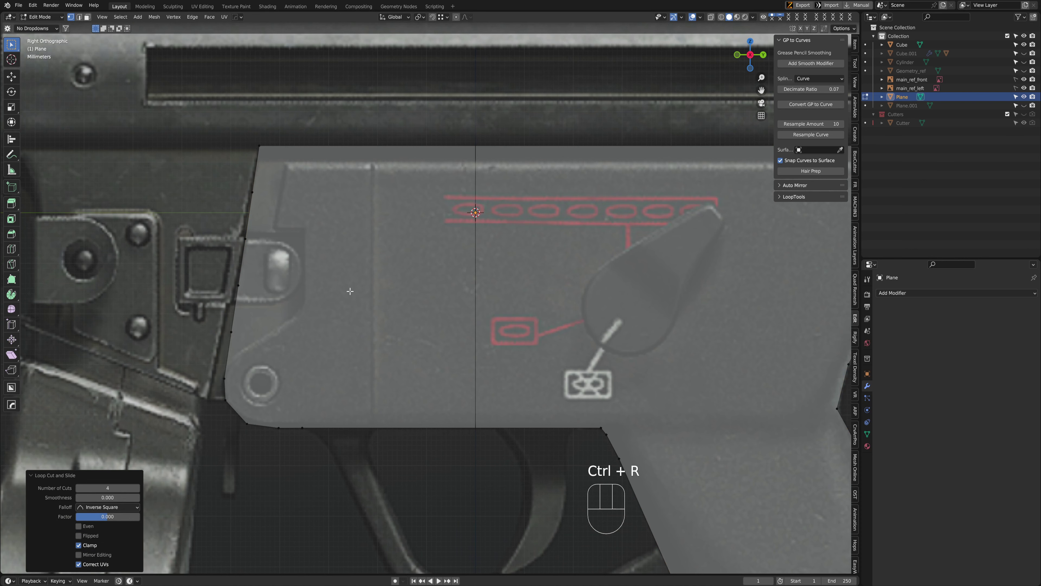
key(g)
click(248, 369)
click(244, 294)
key(g)
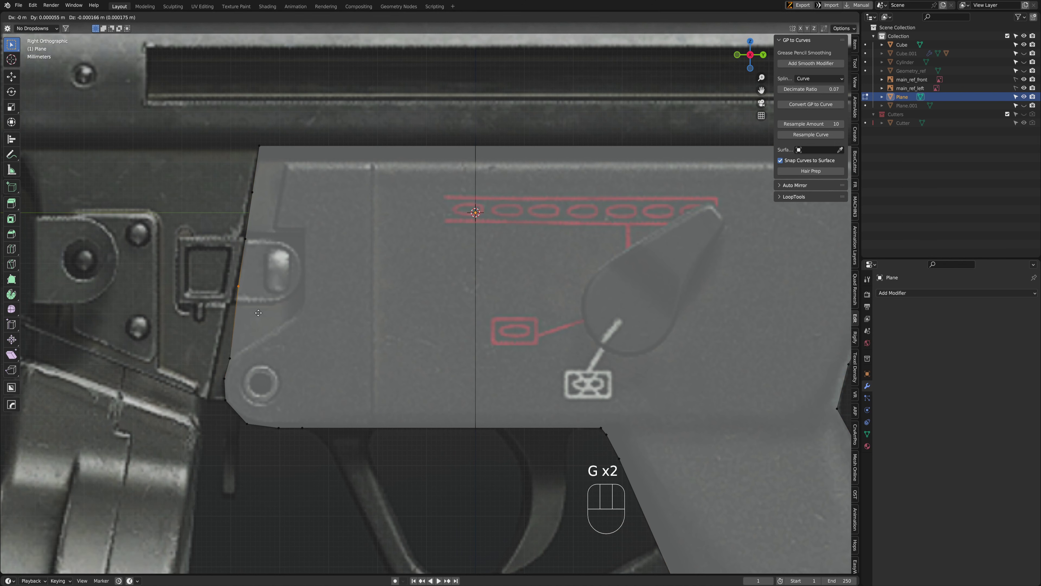
click(265, 374)
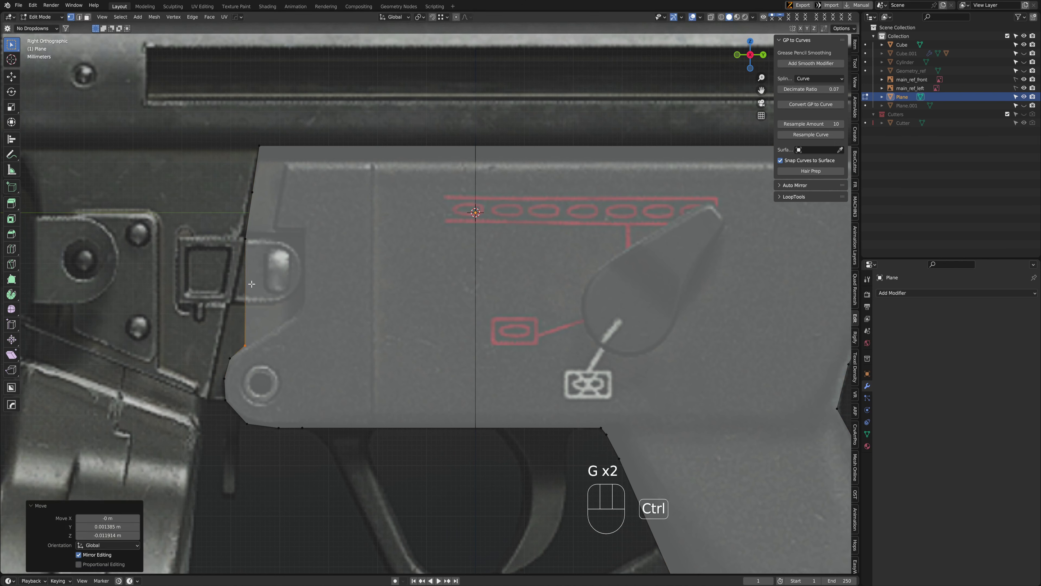
Cut the front edge above the pin lug twice and move the new vertices to the latch notch's lower inner corner
key(ctrl+r)
scroll(253, 320, up, 1)
click(253, 319)
right_click(252, 320)
key(g)
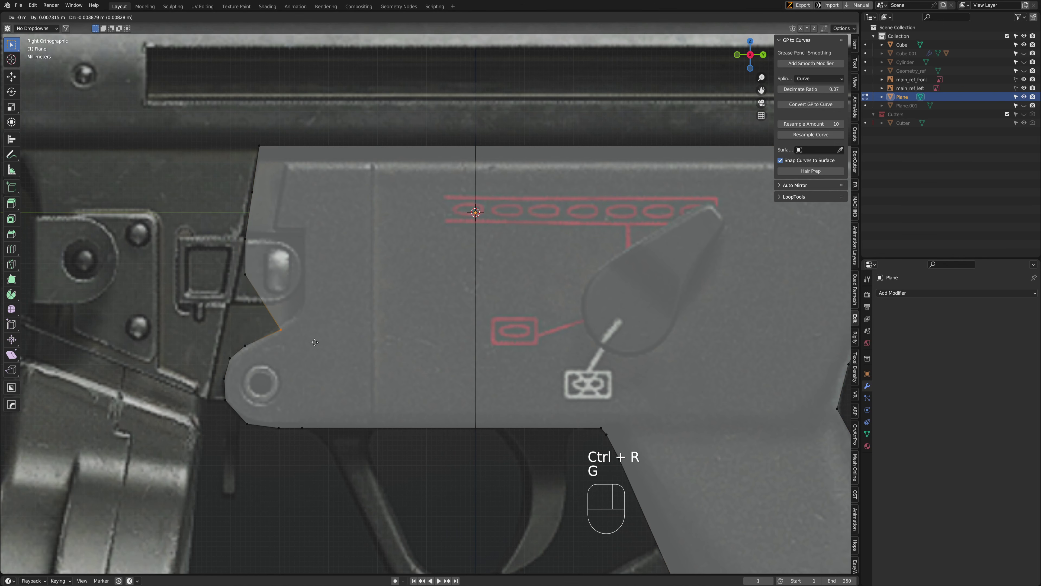
click(324, 331)
click(249, 277)
key(g)
click(308, 309)
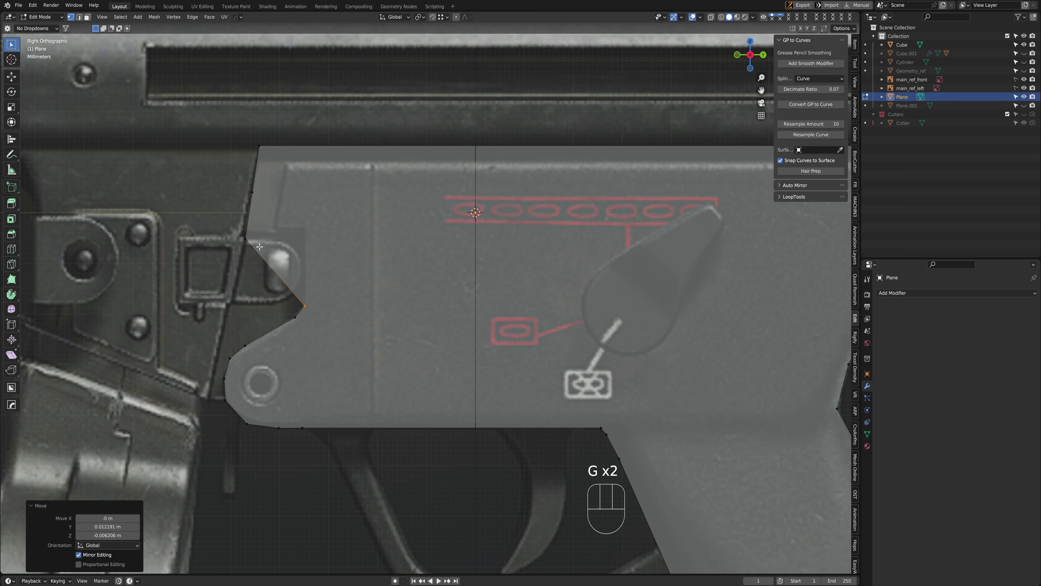
Add four cuts to the front edge above the latch notch and position vertices to shape the notch's upper edge and front corner
click(246, 239)
key(ctrl+r)
click(252, 216)
right_click(251, 216)
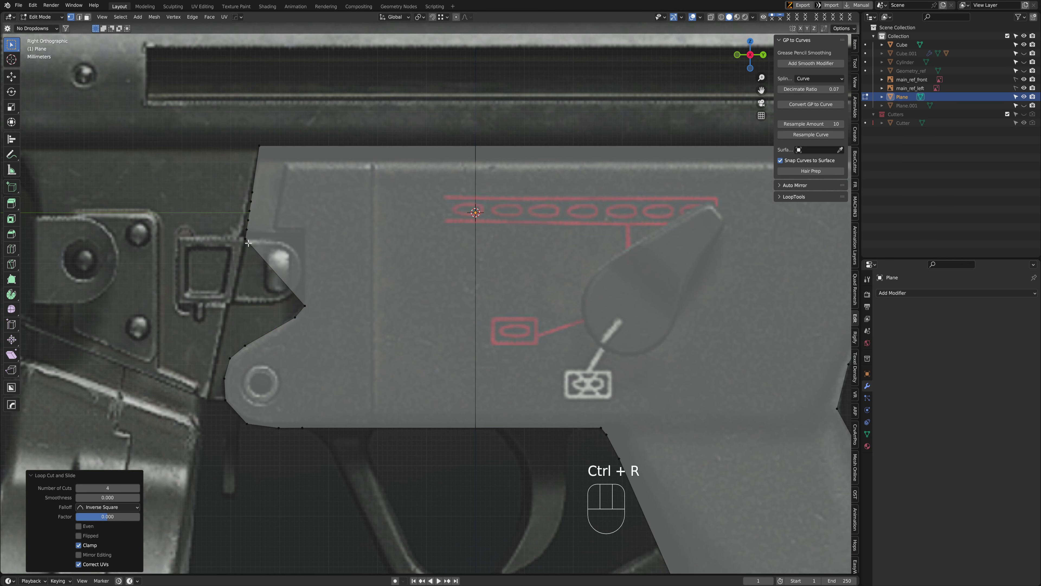
key(g)
click(255, 230)
key(g)
click(256, 229)
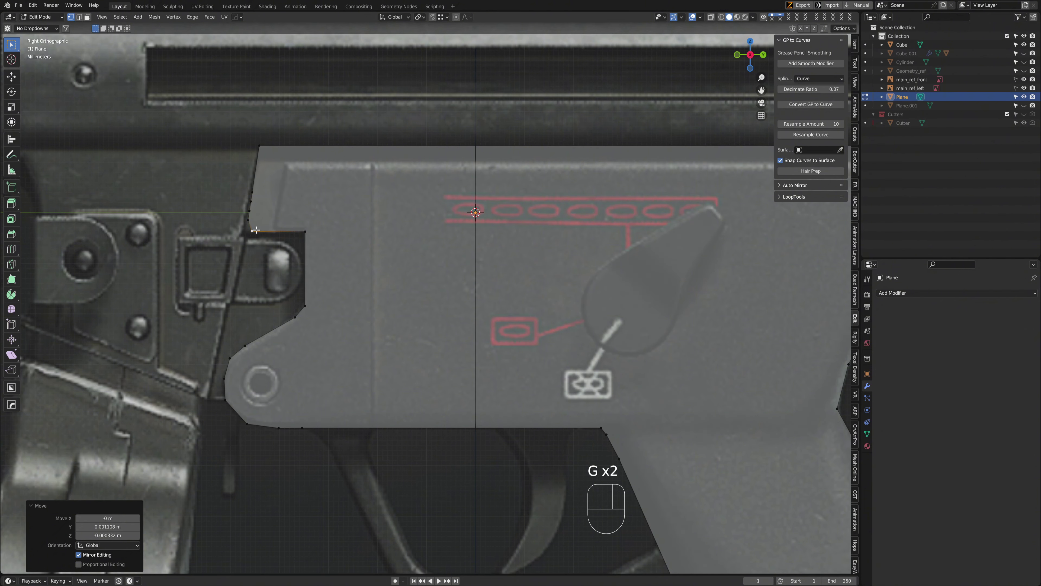
key(g)
click(248, 227)
Dissolve the spare vertices on the upper front edge and nudge the notch's front corner vertex about 0.3 mm in negative Y and 0.4 mm in Z
click(249, 210)
ctrl+click(253, 192)
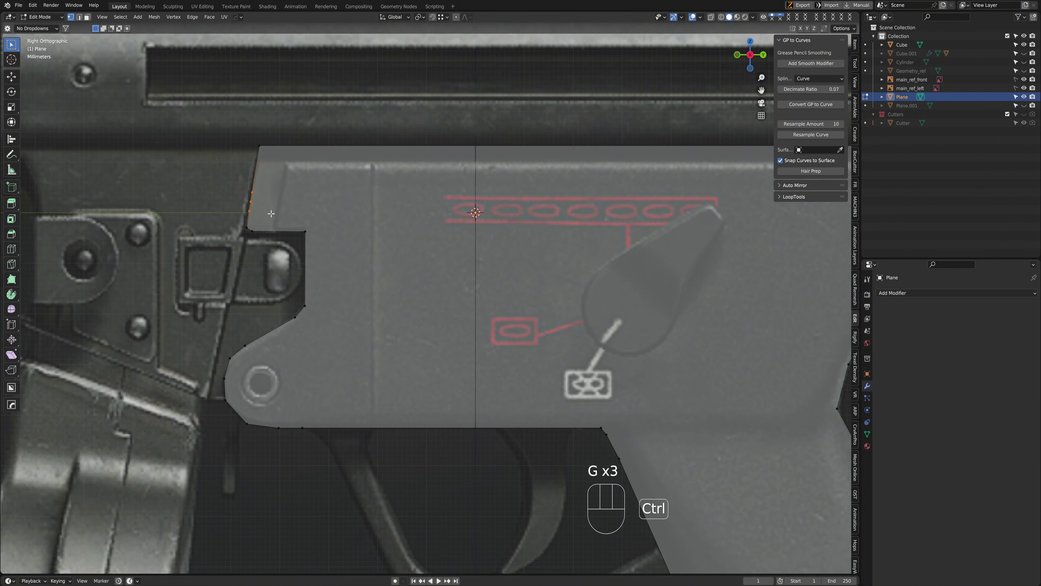
key(ctrl+x)
scroll(275, 230, up, 5)
scroll(346, 246, up, 2)
key(g)
click(362, 265)
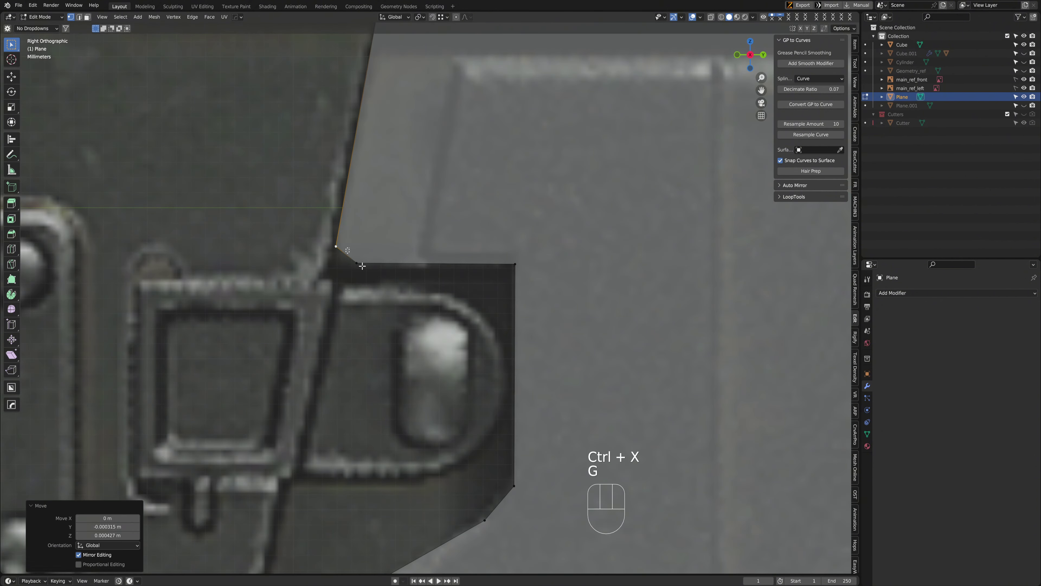
Slide the notch's outer upper edge vertex closer to the front corner and snap it along Z level with the inner corner
key(g)
key(g)
key(g)
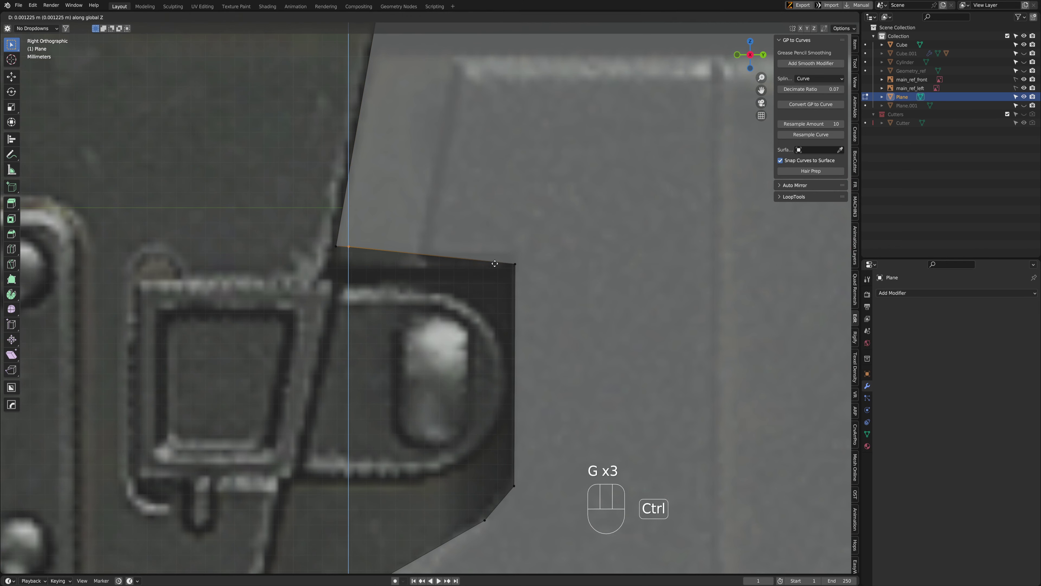
click(414, 270)
scroll(443, 218, down, 3)
Apply a small vertex bevel to the latch notch's upper inner corner
click(443, 221)
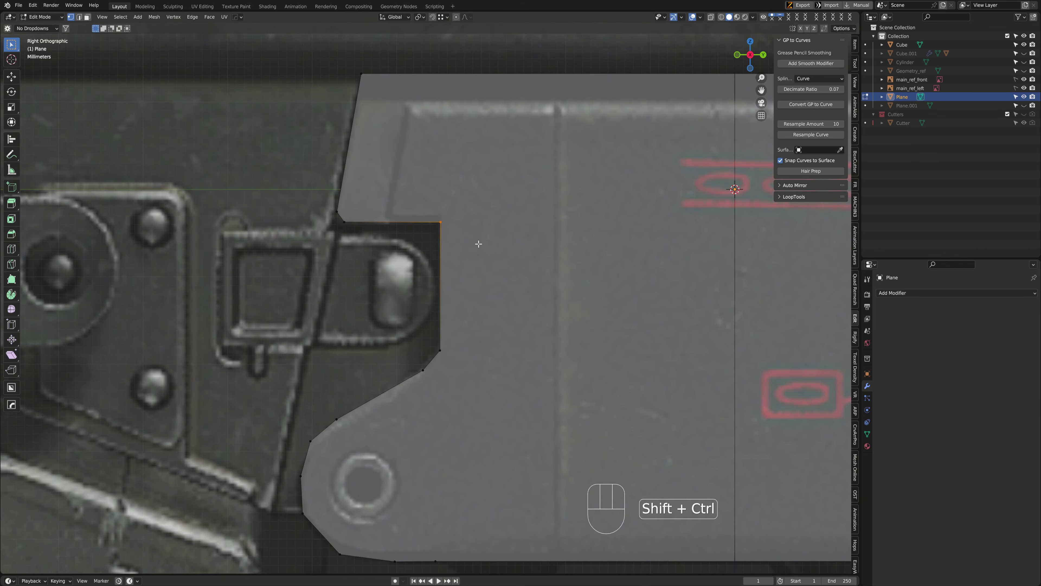
key(ctrl+shift+b)
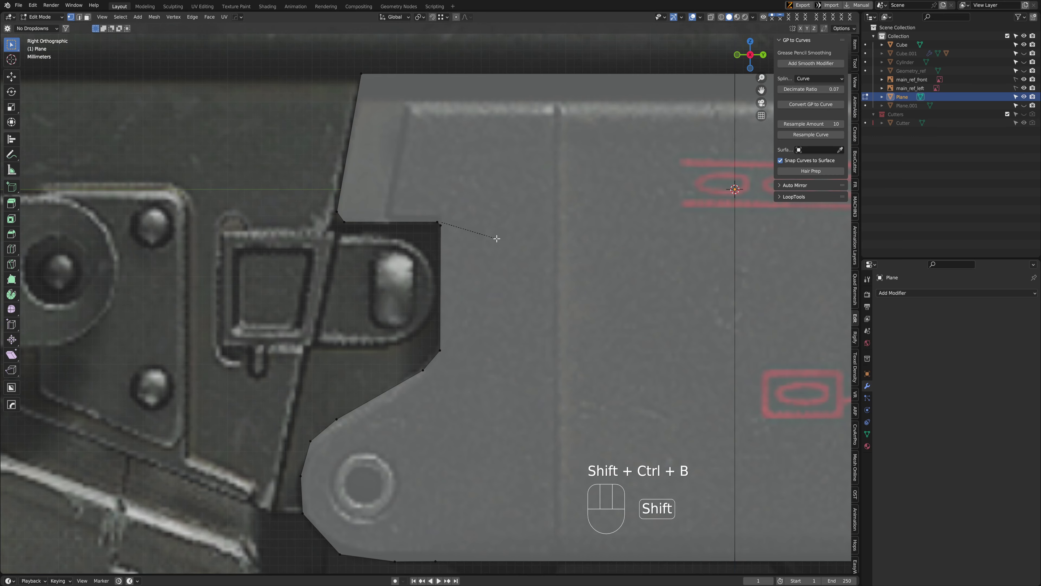
click(500, 239)
Add a cut to the lower front edge of the rounded pin lug and nudge the new vertex about 0.4 mm in negative Y and Z
shift+middle_drag(392, 123, 286, 263)
drag(229, 195, 308, 255)
scroll(344, 328, down, 3)
shift+middle_drag(374, 420, 350, 299)
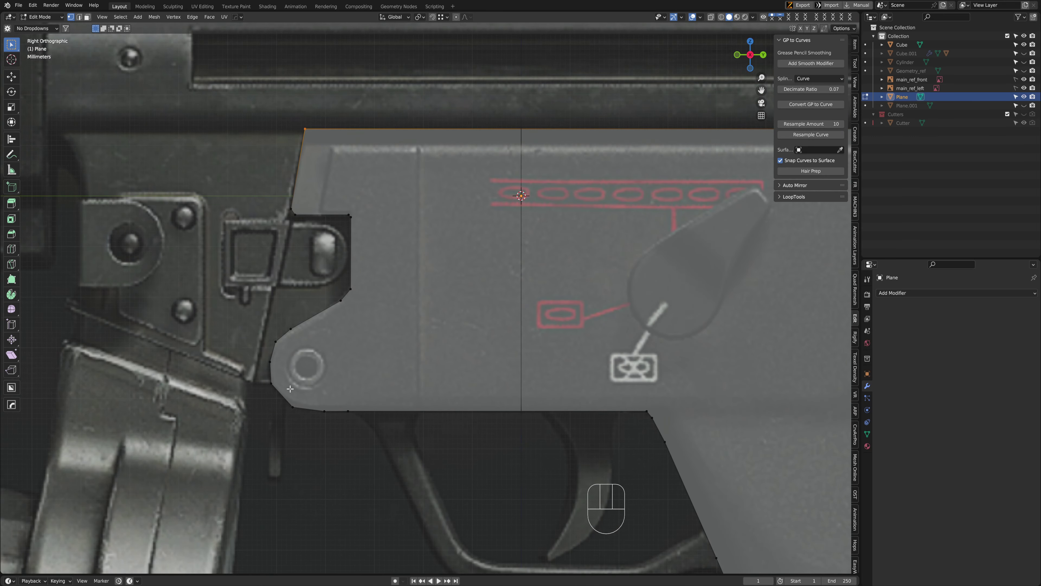
scroll(290, 388, up, 2)
shift+middle_drag(283, 406, 281, 349)
key(ctrl+r)
click(281, 350)
key(g)
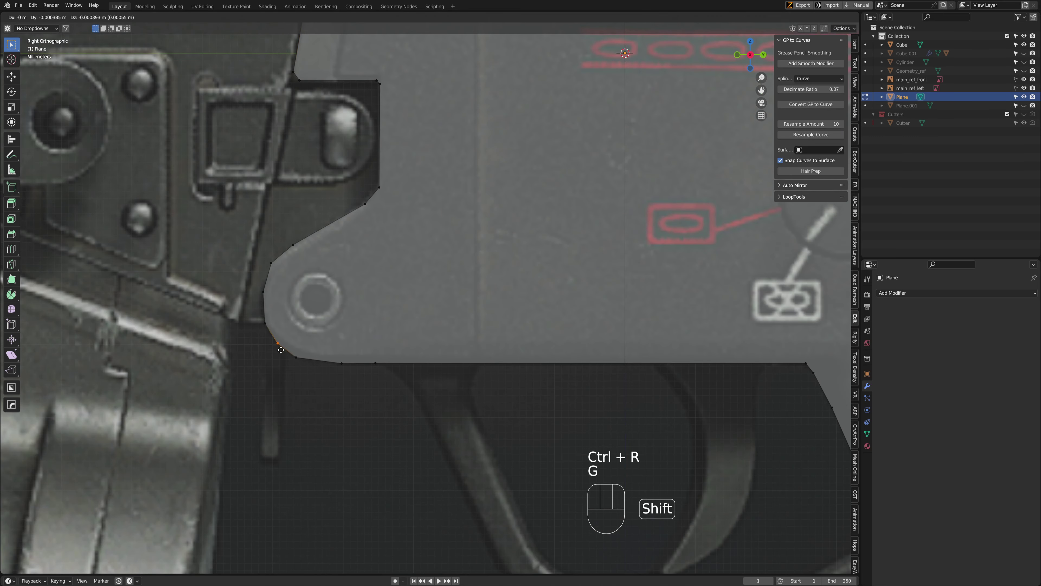
click(281, 349)
Shift the corner vertex where the receiver meets the grip about 0.2 mm in negative Y, then nudge the neighbouring vertex about 0.2 mm in Z
scroll(287, 347, down, 3)
scroll(653, 346, up, 3)
shift+middle_drag(654, 346, 292, 262)
scroll(292, 263, up, 2)
key(g)
middle_click(291, 267)
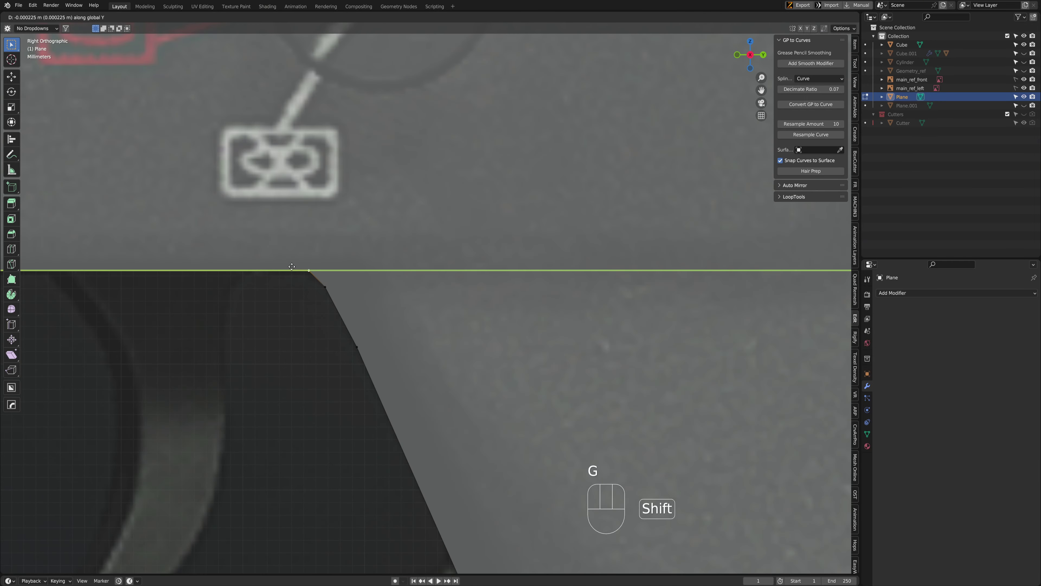
key(g)
click(358, 277)
Apply a vertex bevel with an offset width of 0.00646 m to the grip's front bottom tip
scroll(358, 277, down, 4)
shift+middle_drag(358, 277, 409, 316)
scroll(409, 316, up, 5)
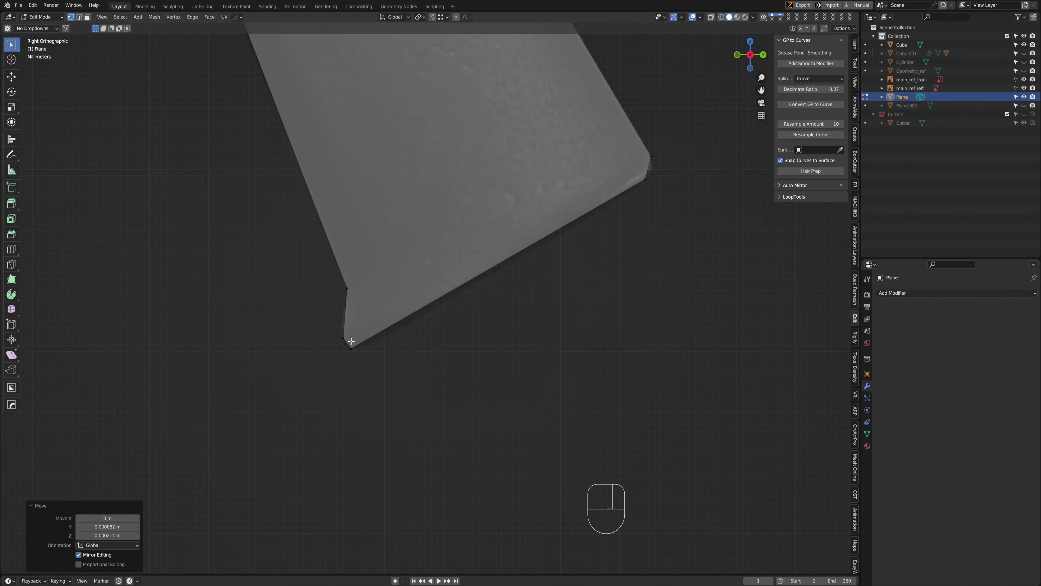
click(351, 342)
key(ctrl+shift+b)
click(360, 354)
Move the bevelled vertices at the grip's front bottom tip outward to the reference, one about 0.1 mm in Y and -0.6 mm in Z
scroll(267, 364, up, 3)
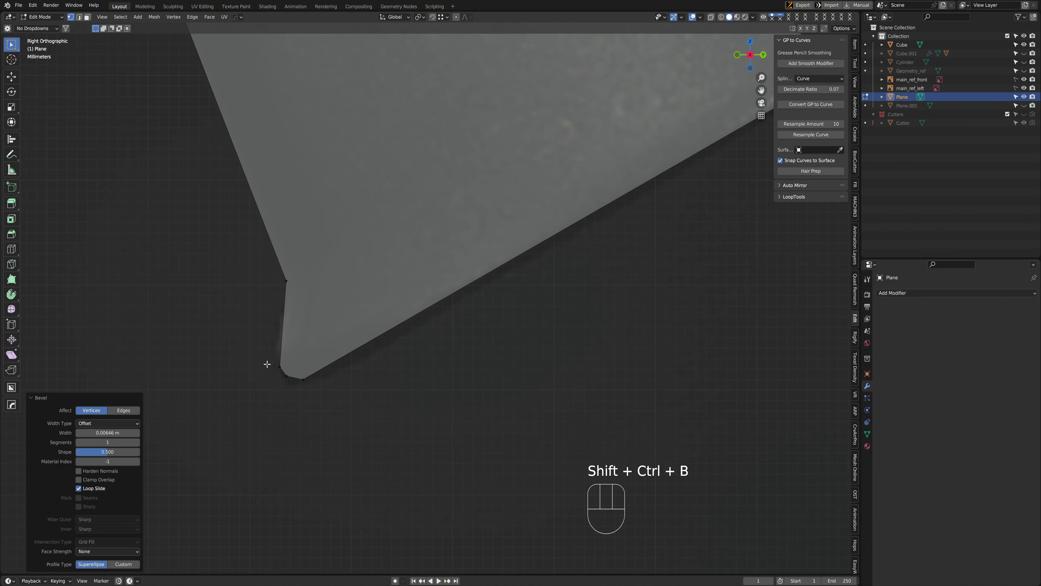
key(g)
click(279, 367)
key(g)
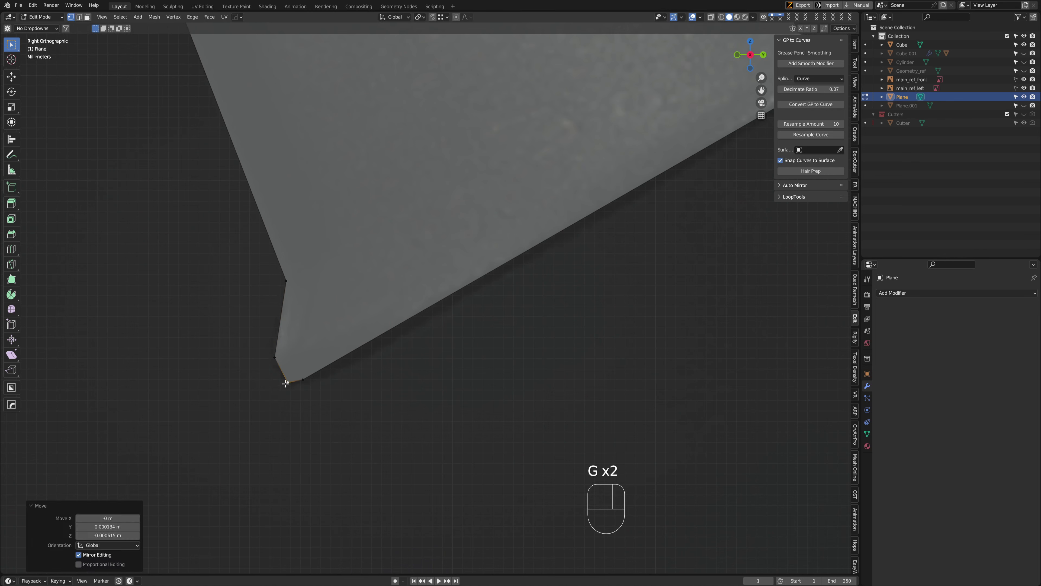
key(g)
click(323, 401)
key(g)
Apply a vertex bevel with an offset width of 0.00575 m to the grip's rear bottom corner
scroll(356, 379, down, 3)
shift+middle_drag(356, 379, 410, 326)
scroll(284, 442, up, 3)
click(390, 333)
key(ctrl+shift+b)
click(342, 286)
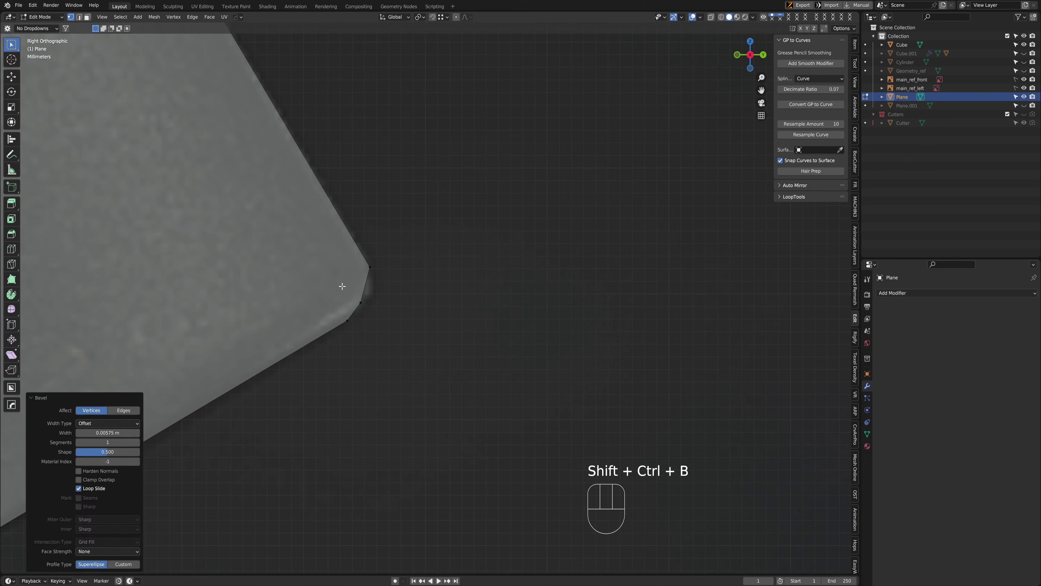
Reposition the three vertices around the grip's rear bottom corner to the reference, nudging the upper one about 0.07 mm in Z
key(g)
click(389, 312)
key(g)
click(374, 312)
key(g)
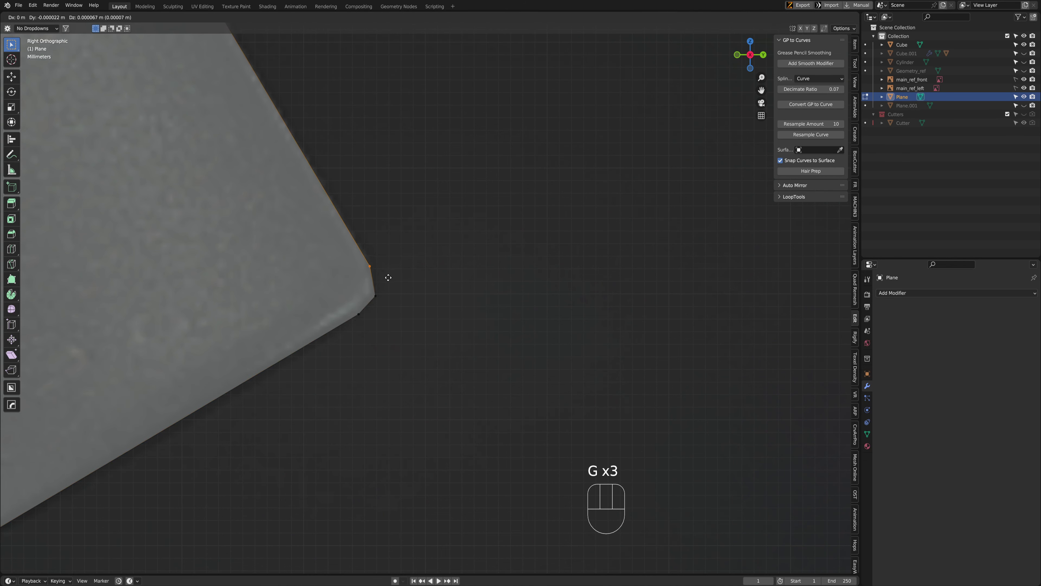
click(389, 277)
Adjust the position of a vertex along the grip's rear edge to match the reference
scroll(365, 284, down, 3)
scroll(349, 287, up, 2)
shift+middle_drag(349, 287, 309, 364)
click(344, 309)
key(g)
shift+click(472, 301)
Bevel the vertex at the grip's rear throat and move its upper resulting vertex about 0.3 mm in Y and 0.4 mm in Z
scroll(308, 364, up, 2)
drag(246, 282, 306, 326)
key(ctrl+shift+b)
click(357, 314)
click(284, 300)
key(g)
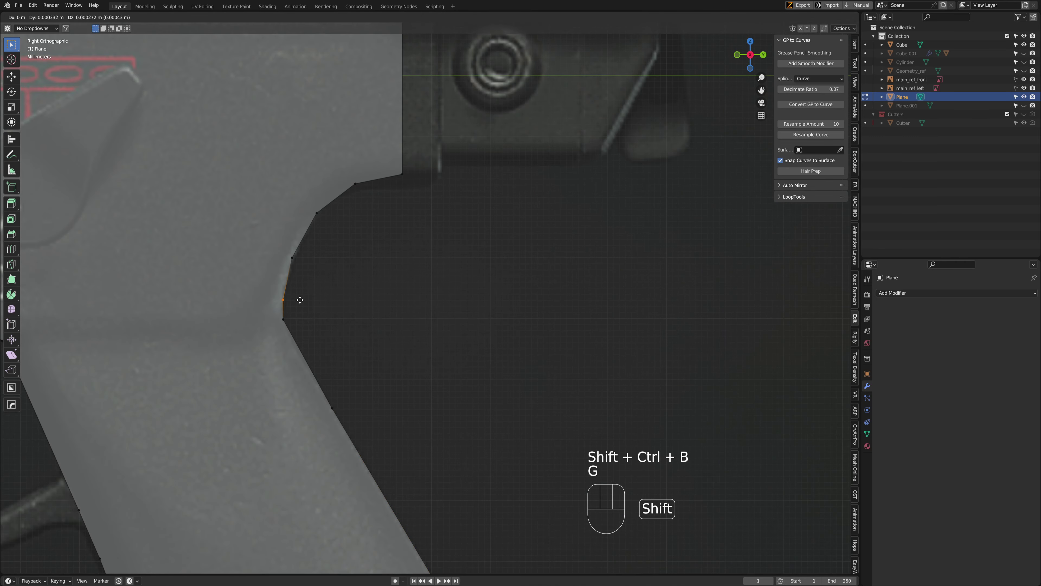
click(299, 300)
Switch to the reference image viewer and examine the side views of the lower receiver's rear end and grip
scroll(348, 216, down, 3)
shift+middle_drag(349, 216, 437, 315)
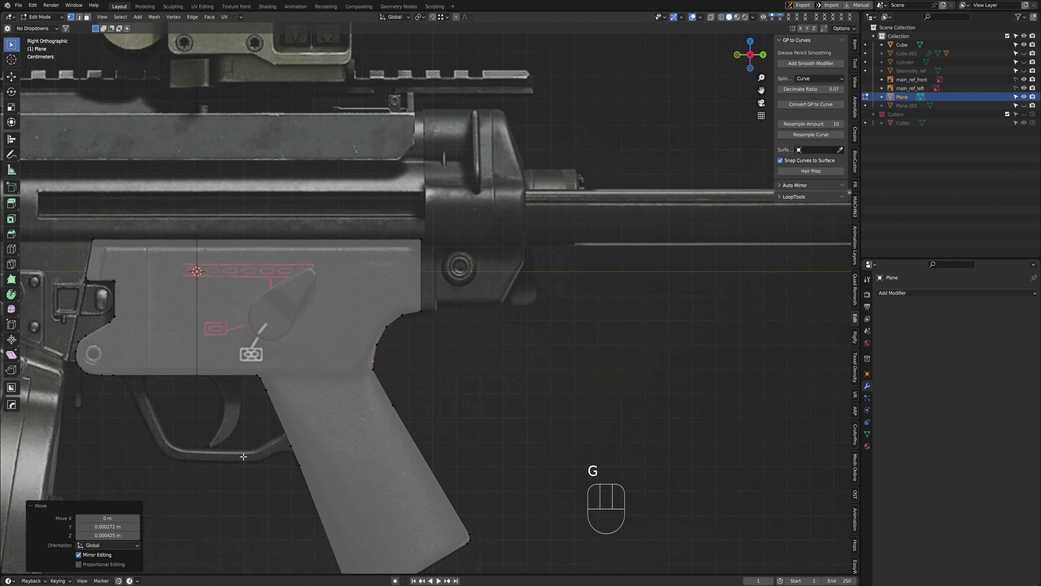
key(alt+Tab)
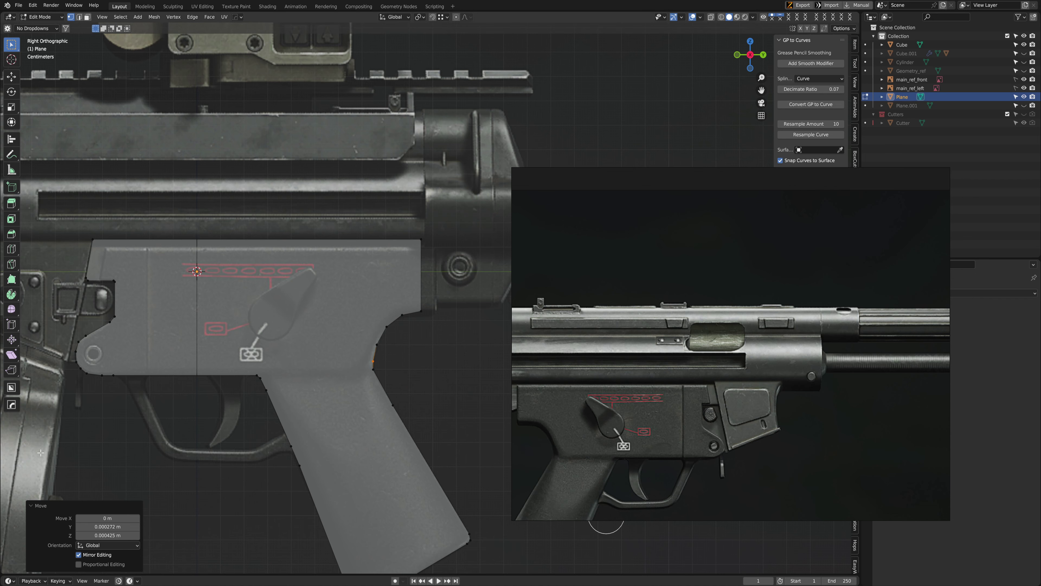
scroll(667, 404, down, 4)
scroll(740, 327, up, 5)
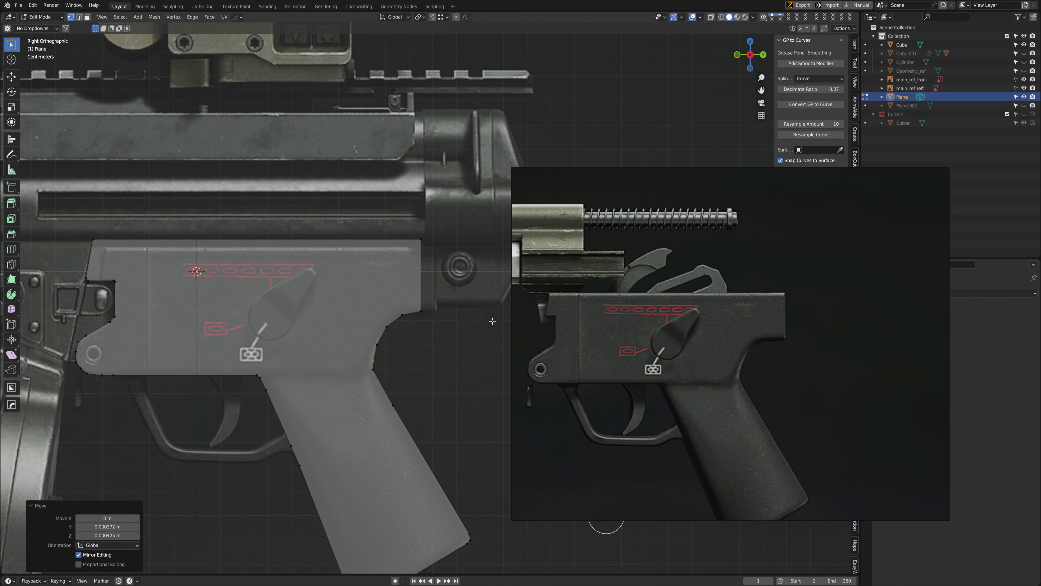
right_drag(574, 324, 0, 324)
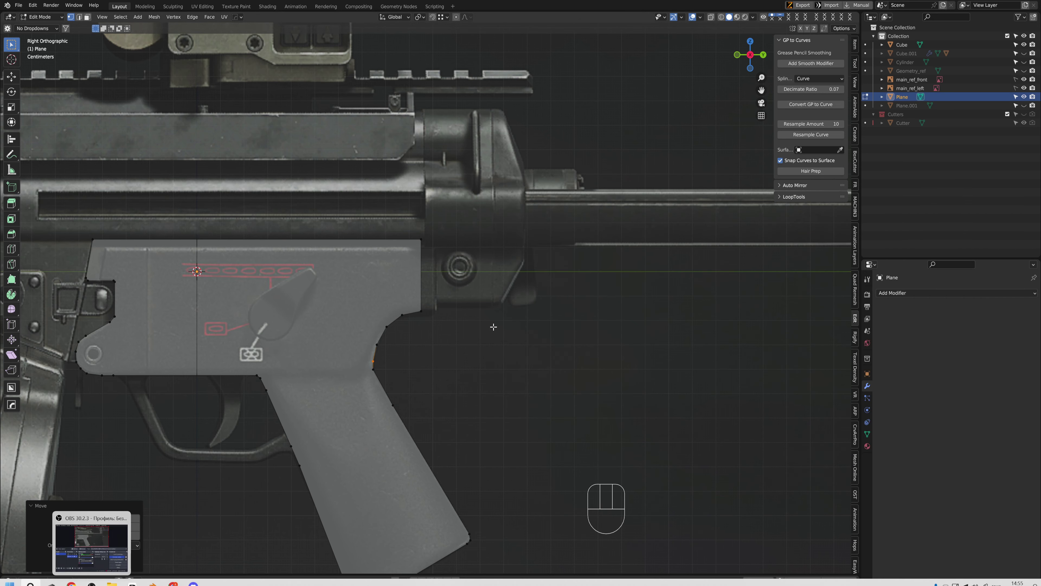
Move the receiver's lower rear corner along Y to the reference seam and align the upper rear corner with it along Y
scroll(447, 319, up, 3)
click(434, 319)
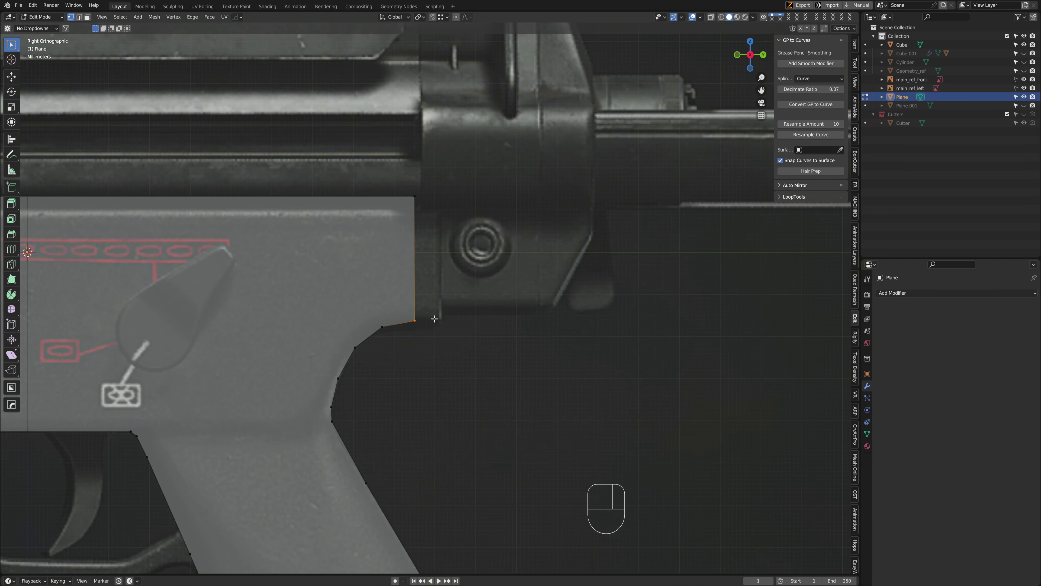
drag(428, 190, 410, 324)
click(435, 326)
key(g)
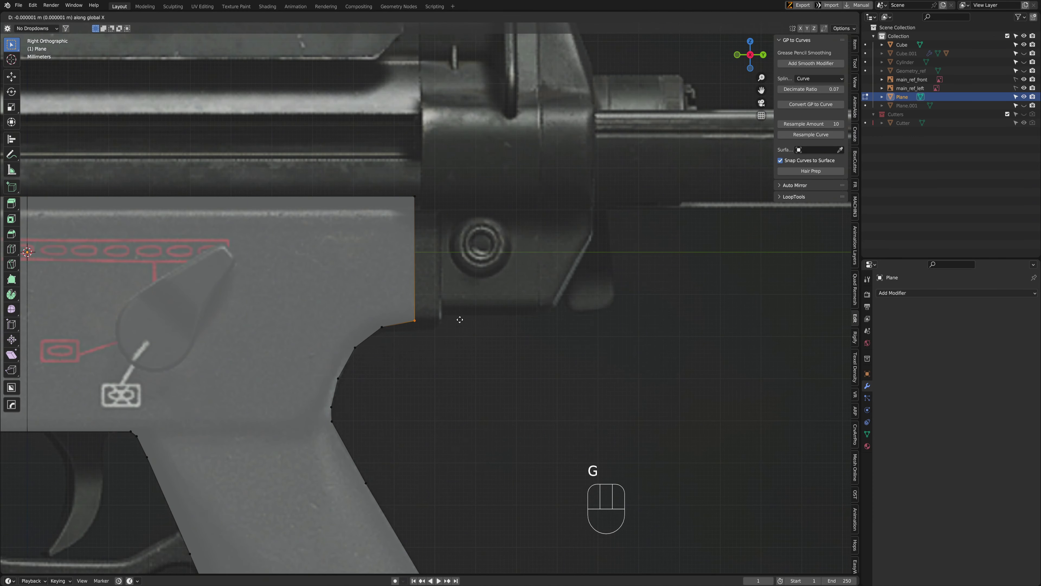
key(y)
click(466, 319)
click(415, 196)
key(g)
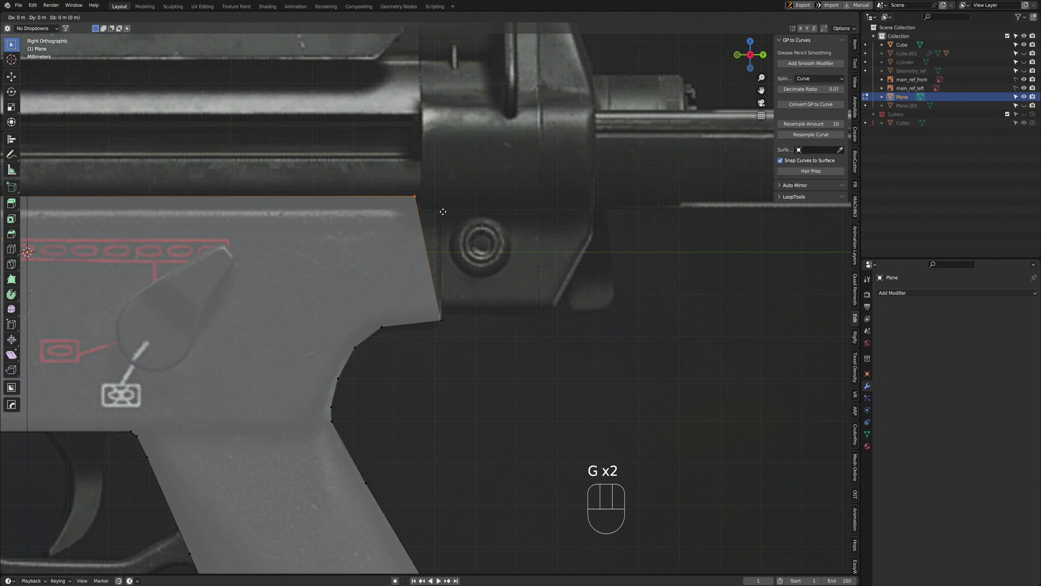
key(y)
ctrl+click(401, 327)
Add one cut to the receiver's short lower rear edge and adjust the nearby vertex to the reference
key(ctrl+r)
click(404, 327)
right_click(408, 325)
click(406, 337)
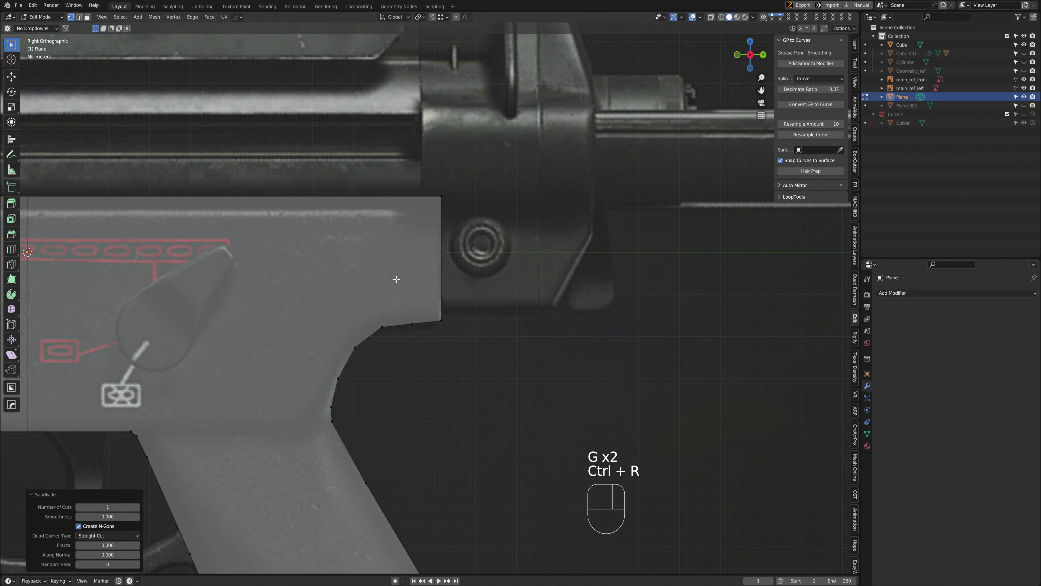
click(416, 330)
key(g)
shift+click(418, 333)
Nudge the vertex at the start of the throat curve and lower the added cut vertex about 0.9 mm in Z
click(387, 331)
key(g)
shift+click(393, 341)
click(411, 321)
key(g)
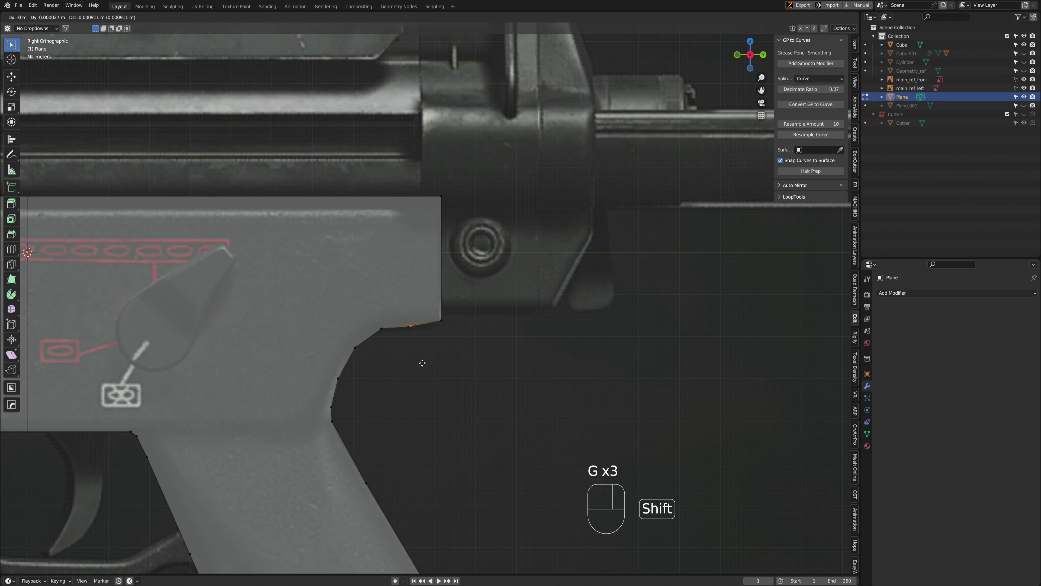
shift+click(422, 363)
Move the receiver's lower rear corner about 1.5 mm in negative Z and bevel that vertex with a width of 0.00733 m
click(456, 338)
key(g)
key(z)
click(456, 346)
scroll(302, 333, down, 5)
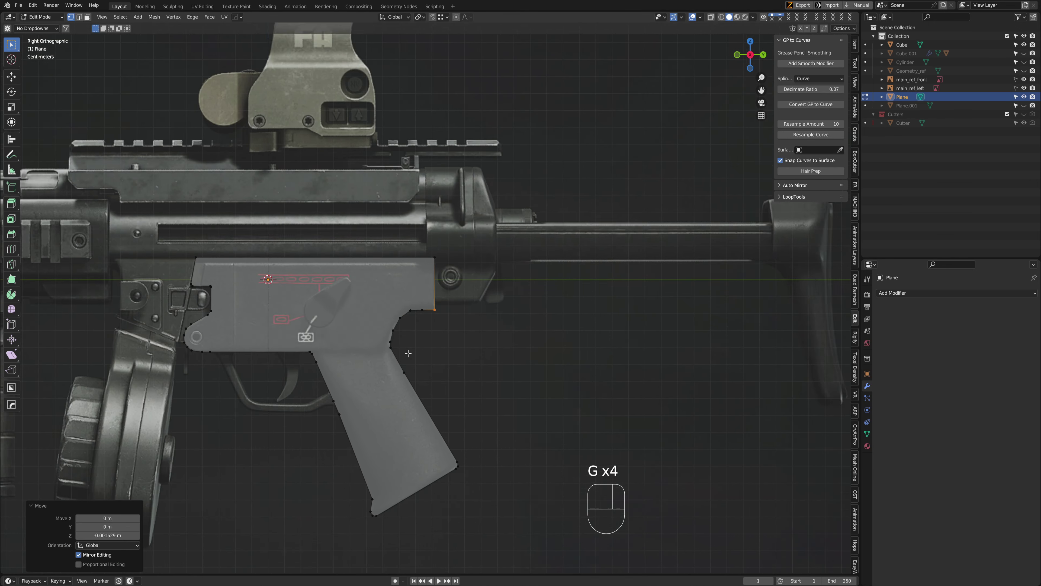
scroll(549, 314, up, 5)
key(shift+ctrl+b)
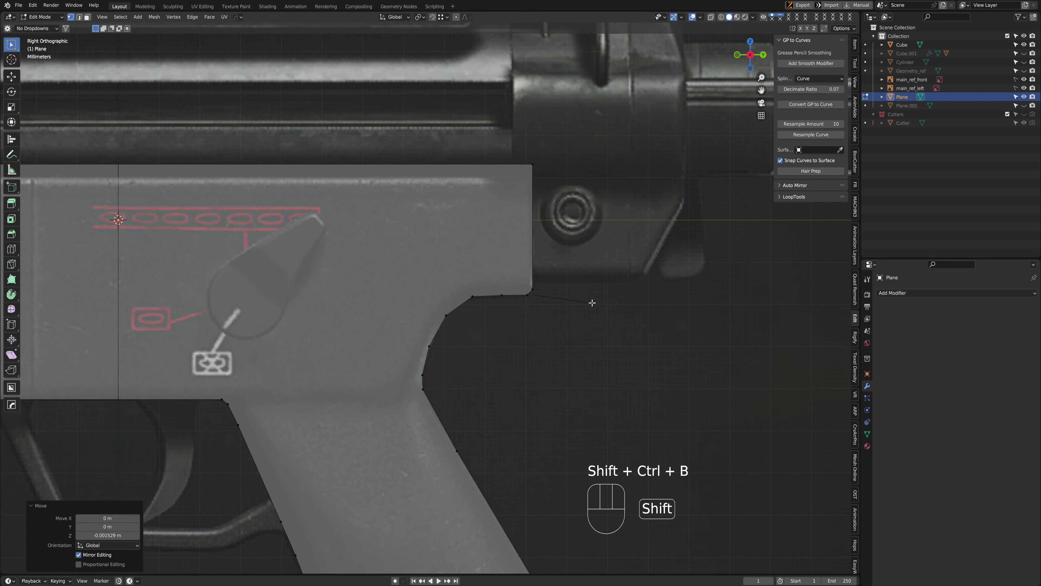
click(594, 304)
Check the complete receiver and grip outline against the reference, then return to Object Mode in a perspective view
scroll(525, 272, down, 2)
shift+middle_drag(474, 184, 711, 189)
scroll(533, 354, down, 3)
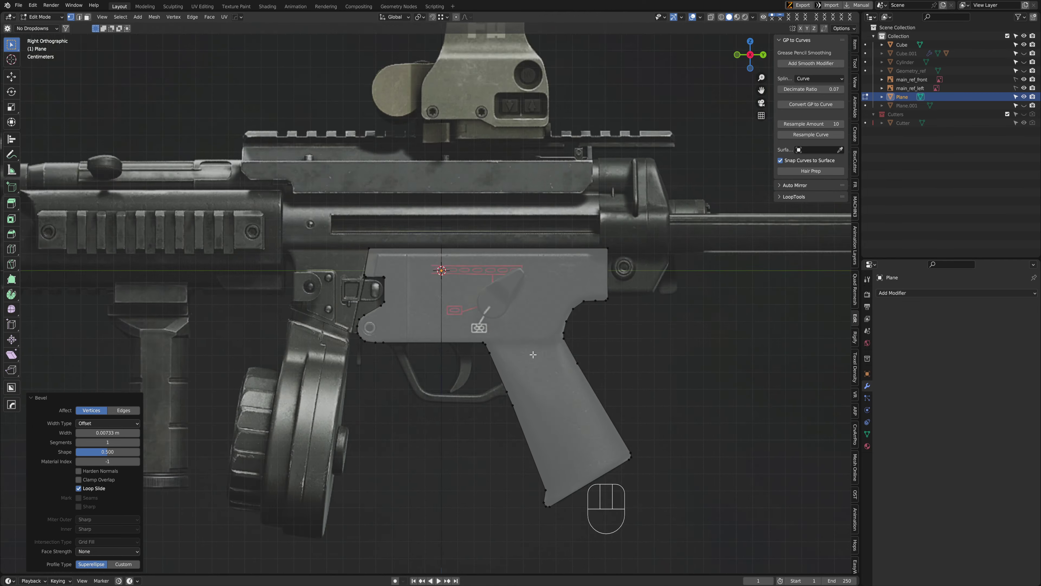
shift+middle_drag(580, 360, 527, 230)
shift+middle_drag(353, 175, 379, 254)
scroll(380, 254, up, 3)
scroll(394, 272, down, 3)
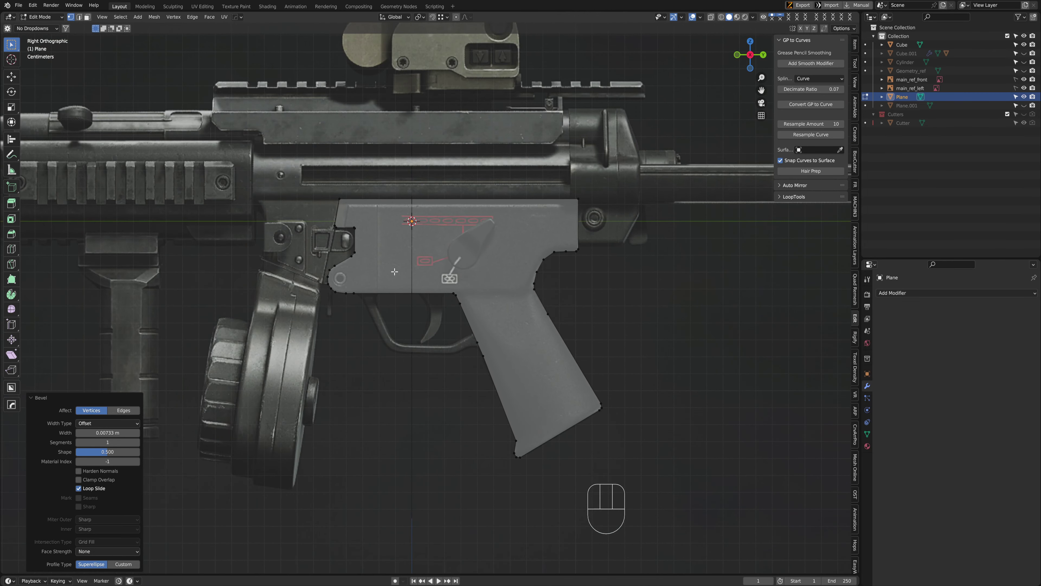
middle_drag(468, 277, 381, 282)
key(Tab)
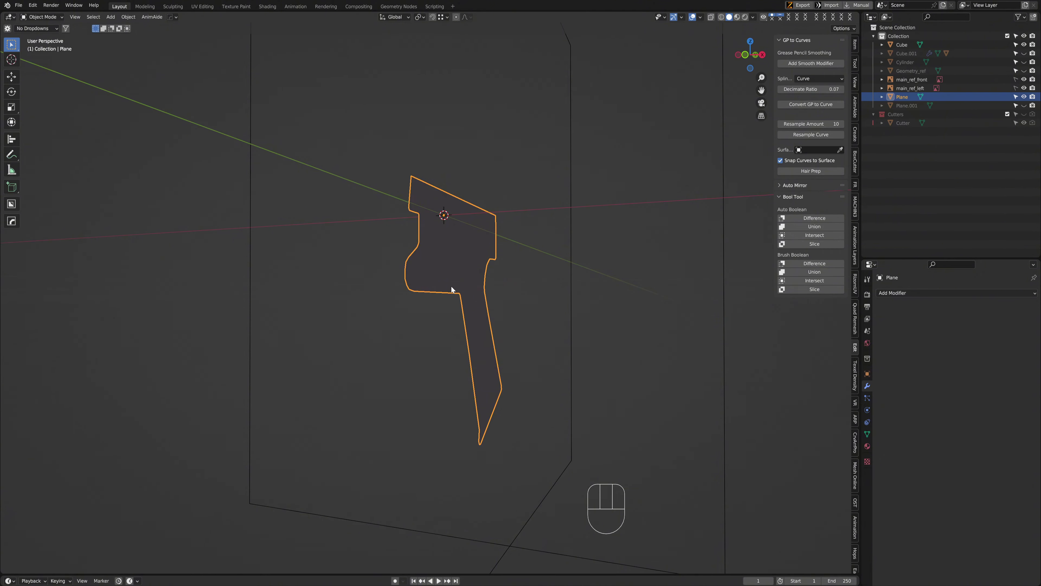
Try a Solidify modifier on the plane with 0.25 m thickness and offset 0, and remove it
click(911, 294)
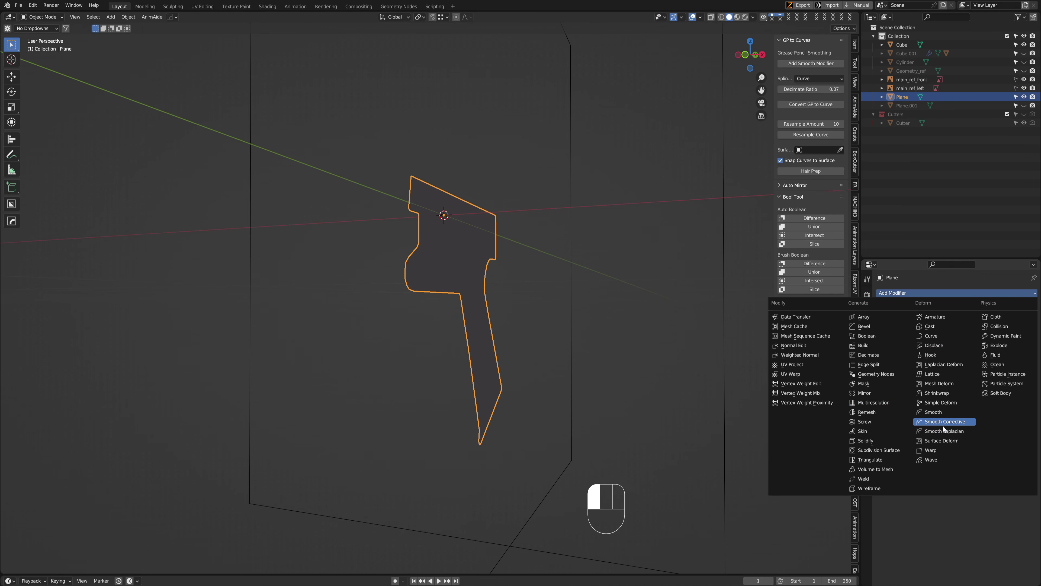
click(873, 442)
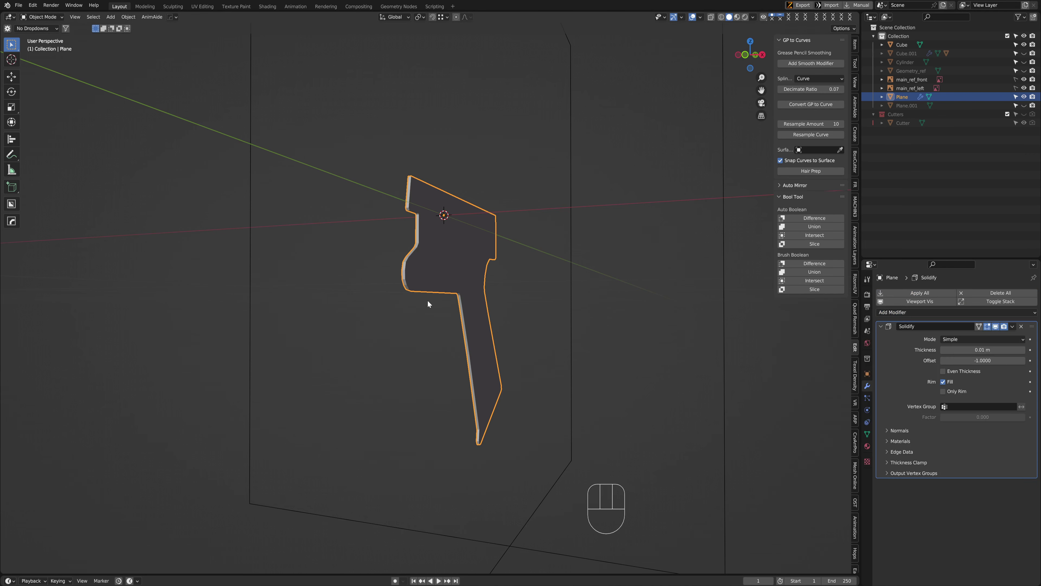
middle_drag(427, 298, 441, 315)
drag(967, 347, 1004, 361)
click(989, 360)
key(Return)
middle_drag(279, 186, 425, 241)
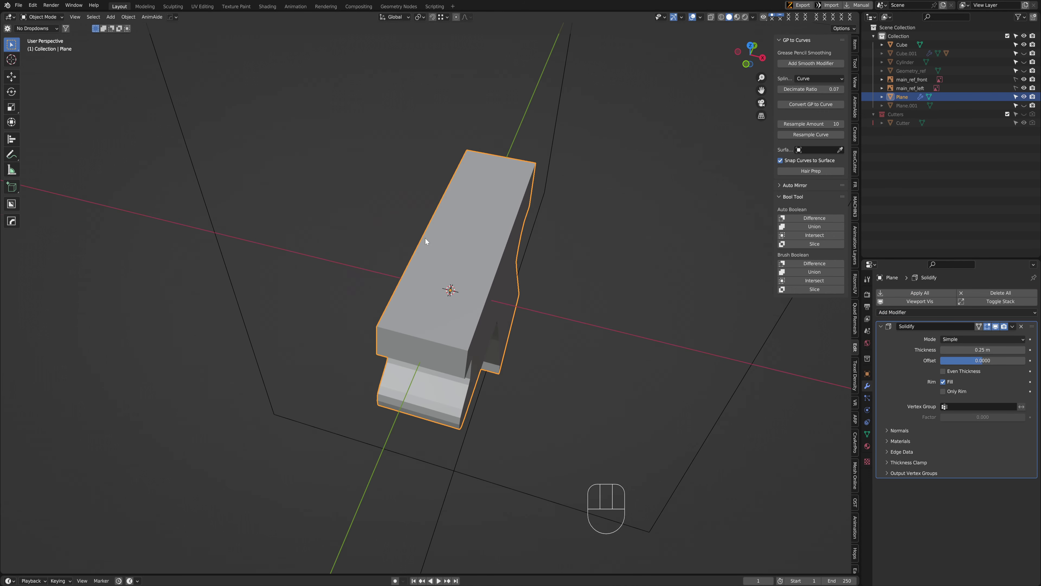
click(1021, 329)
Add a Solidify modifier to the plane through HOps with offset 0 and a thickness of about -0.15 m
middle_drag(516, 299, 487, 275)
key(q)
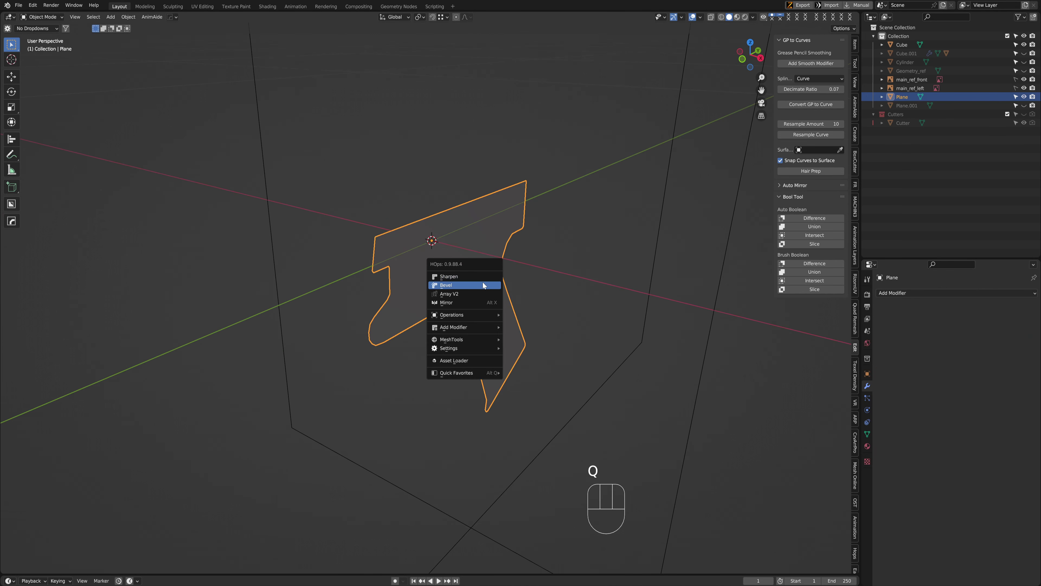
mouse_move(472, 331)
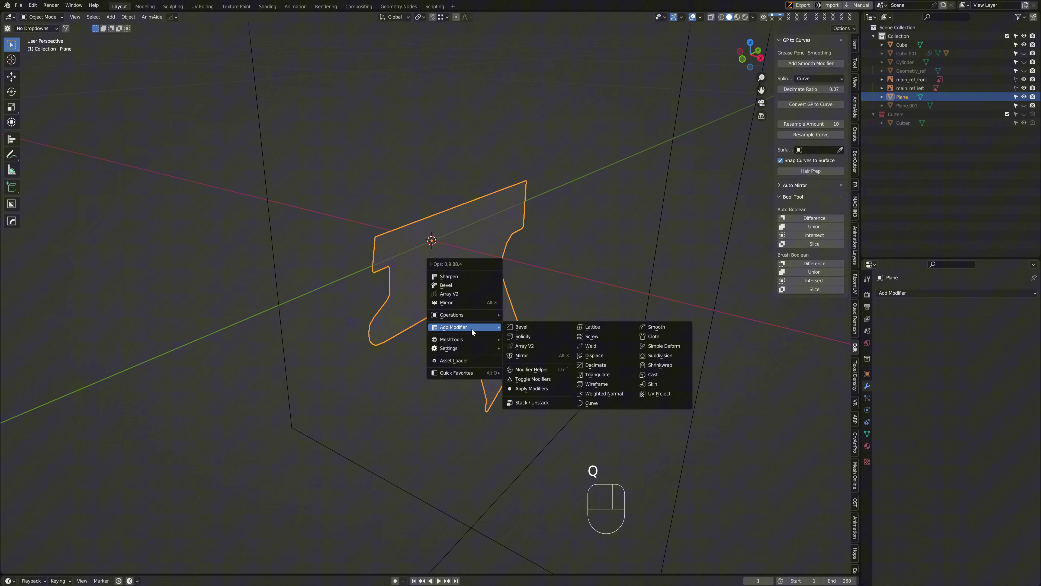
click(538, 337)
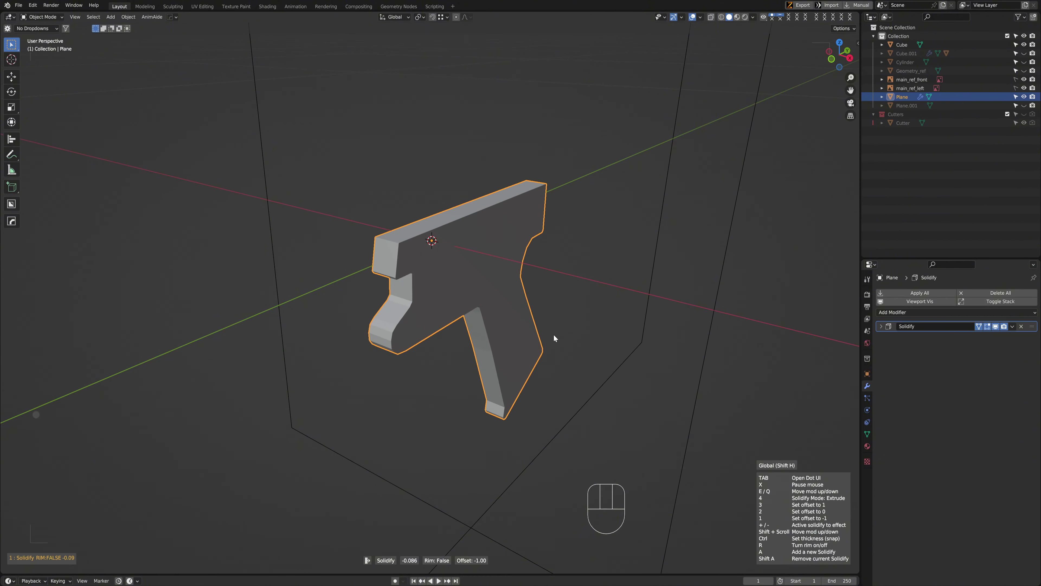
key(3)
key(2)
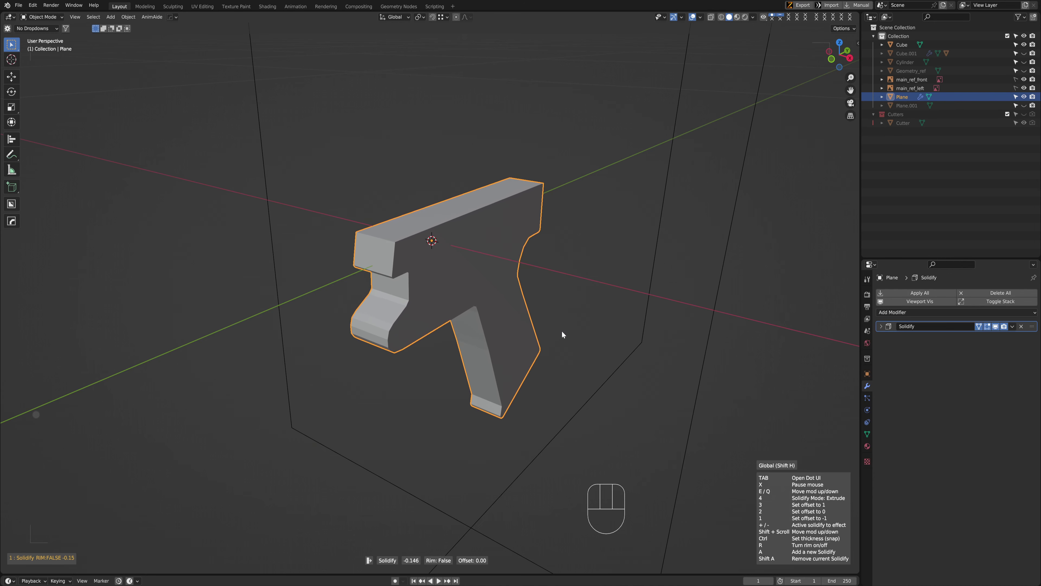
click(561, 330)
key(n)
Readjust the thickness of the existing Solidify modifier interactively through HOps, keeping offset 0
middle_drag(434, 359, 472, 333)
key(q)
mouse_move(469, 333)
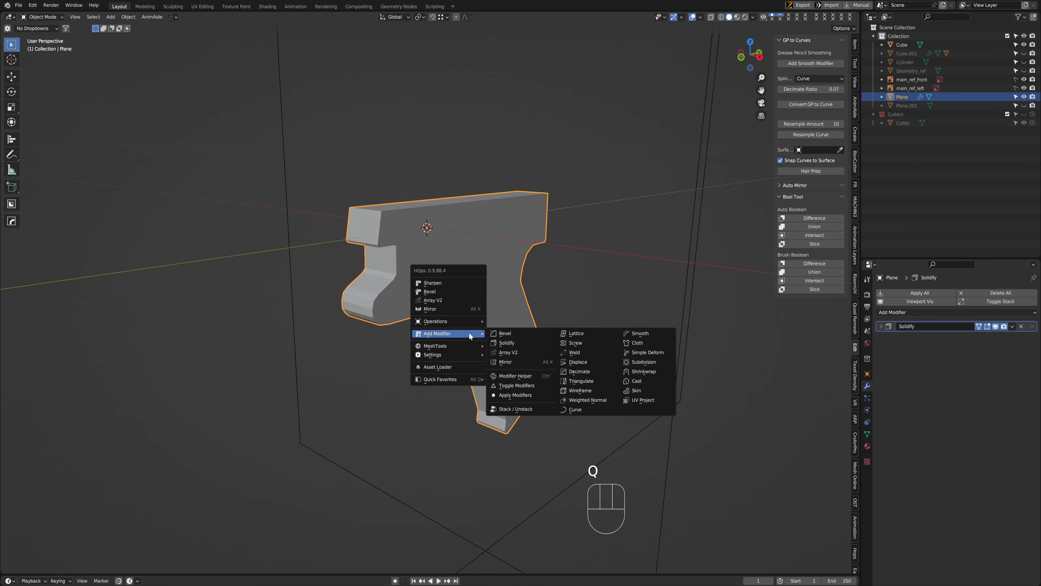
click(512, 343)
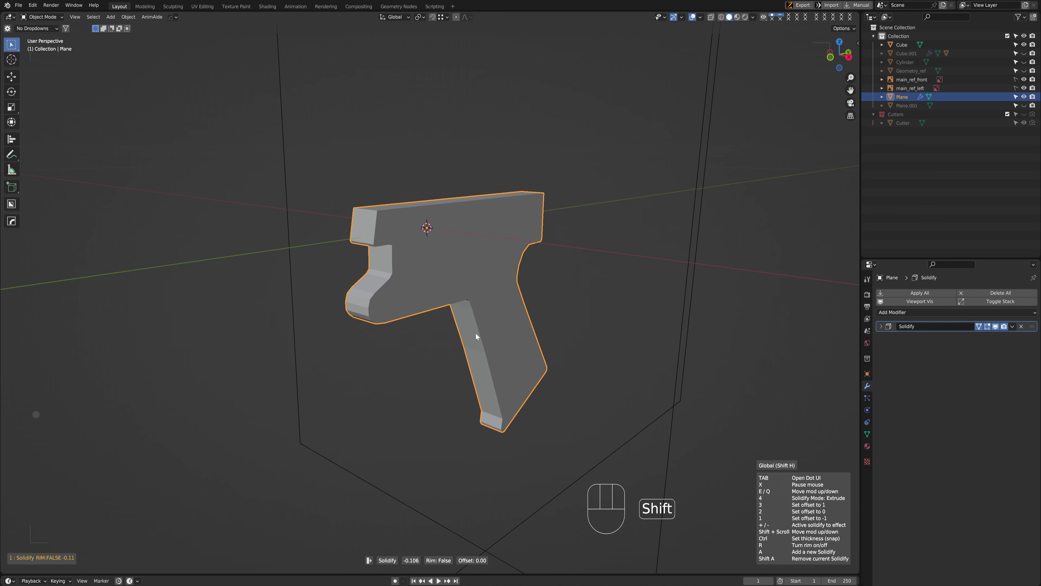
click(451, 331)
key(n)
Inspect the solidified receiver from the side and in perspective, then turn off the Solidify modifier's viewport display
middle_drag(429, 329, 469, 343)
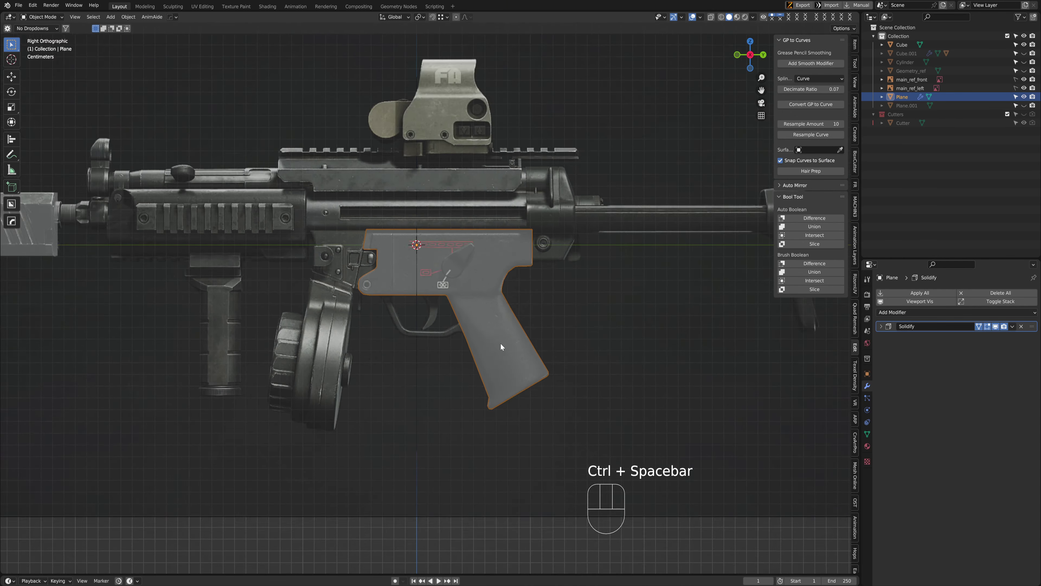
middle_drag(469, 343, 432, 349)
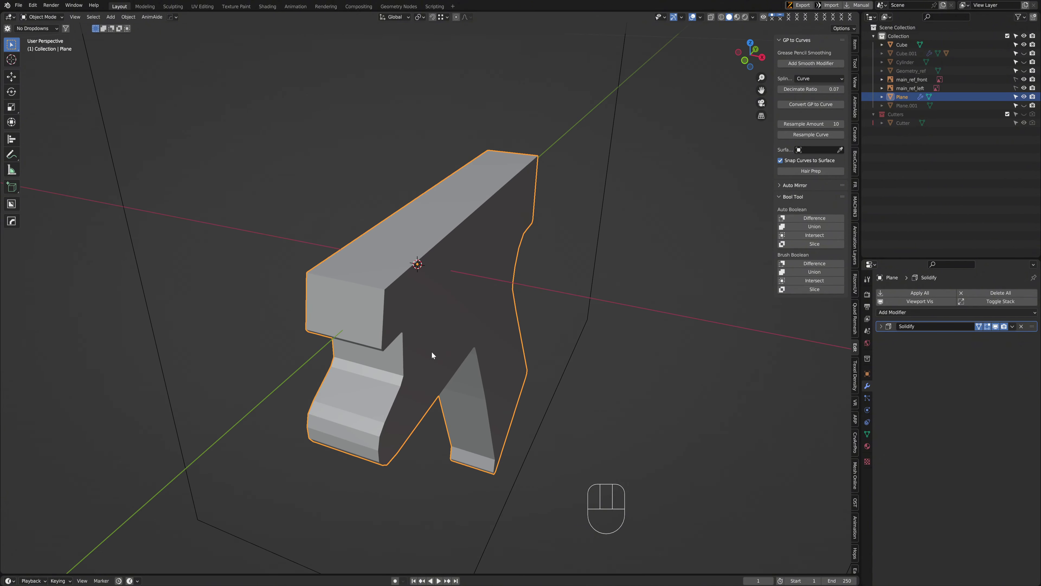
key(Tab)
click(996, 327)
key(Tab)
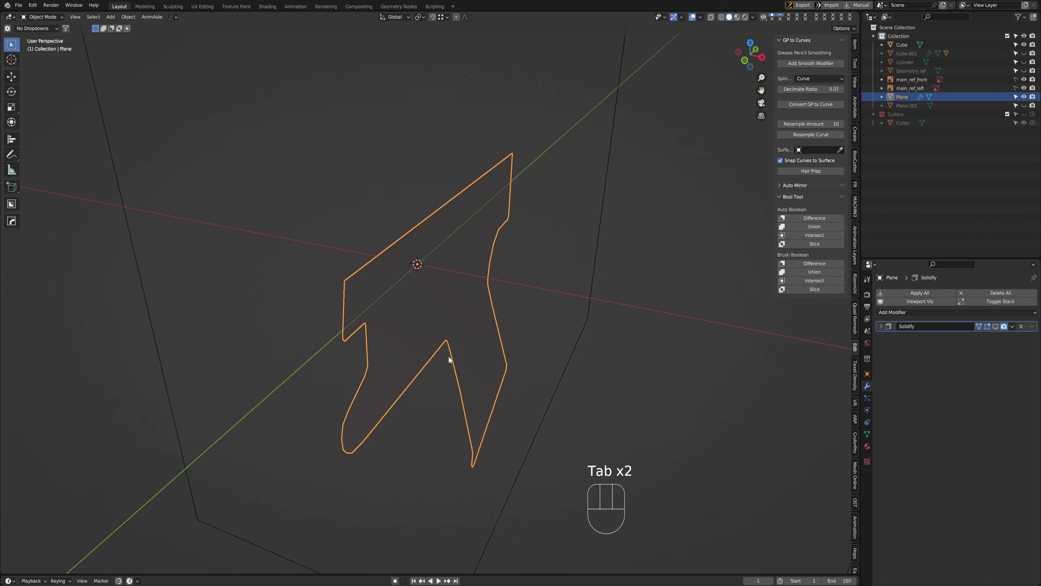
Try giving the receiver plane thickness by extruding its whole mesh sideways
key(Tab)
key(a)
key(e)
click(505, 261)
key(Tab)
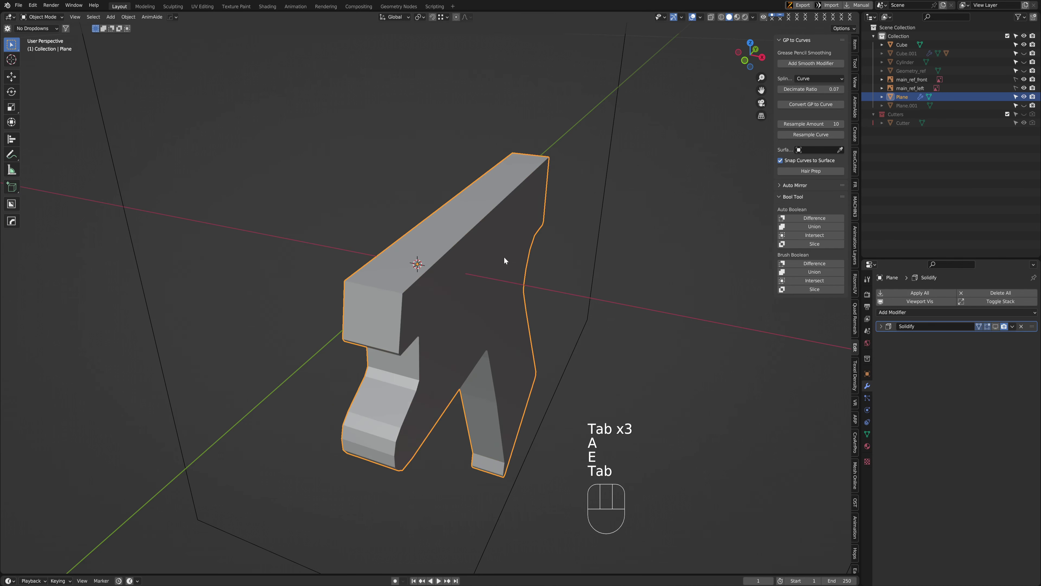
middle_drag(504, 261, 498, 353)
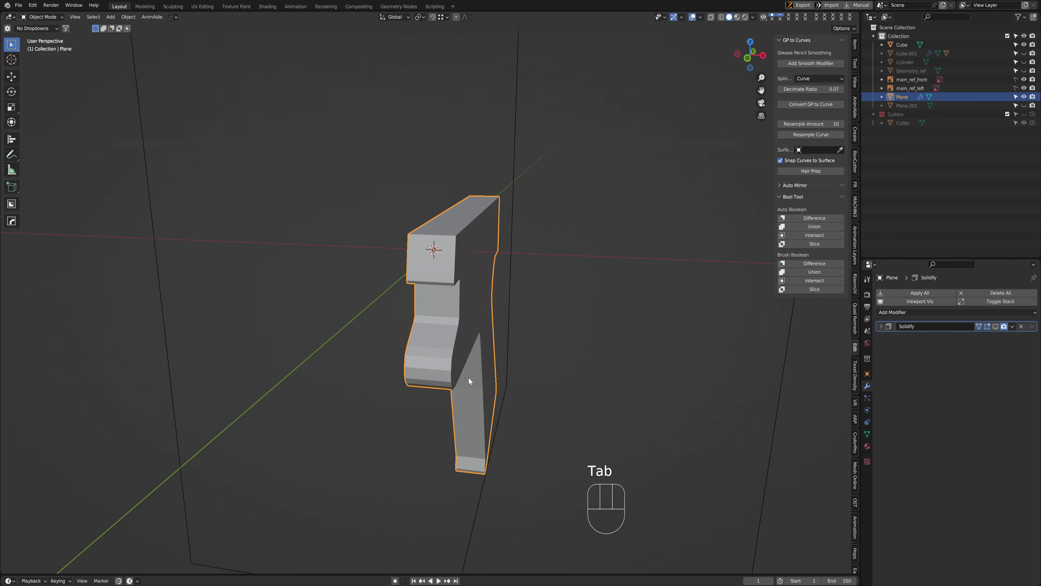
Try moving the extruded side face freely, and undo both the move and the extrusion
key(Tab)
key(g)
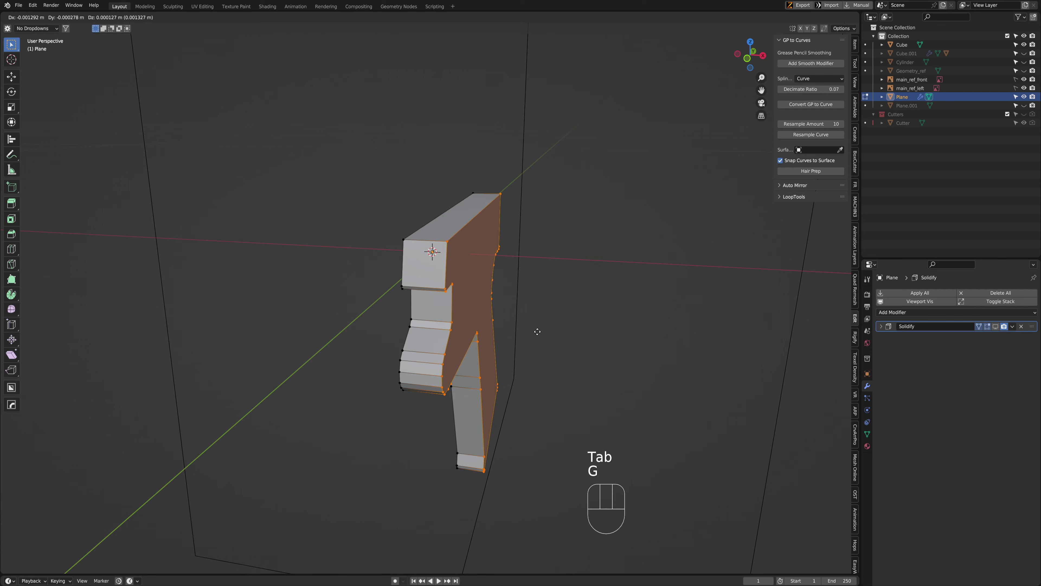
click(537, 331)
key(ctrl+z)
key(ctrl+z)
key(ctrl+z)
key(Tab)
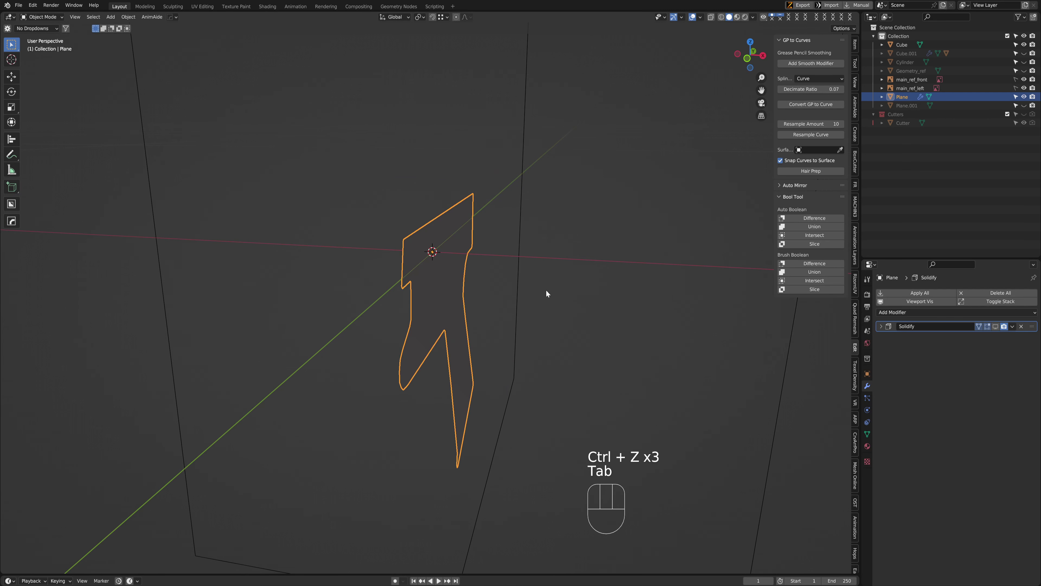
Turn the Solidify modifier's viewport display back on and set its thickness to 0.14 m
middle_drag(547, 295, 566, 312)
click(996, 326)
click(886, 326)
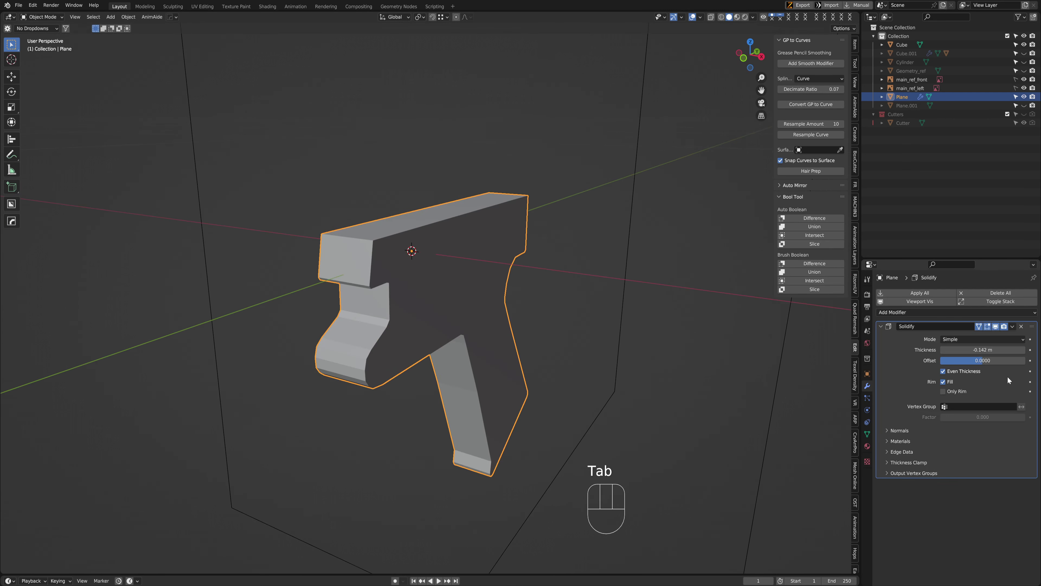
click(980, 350)
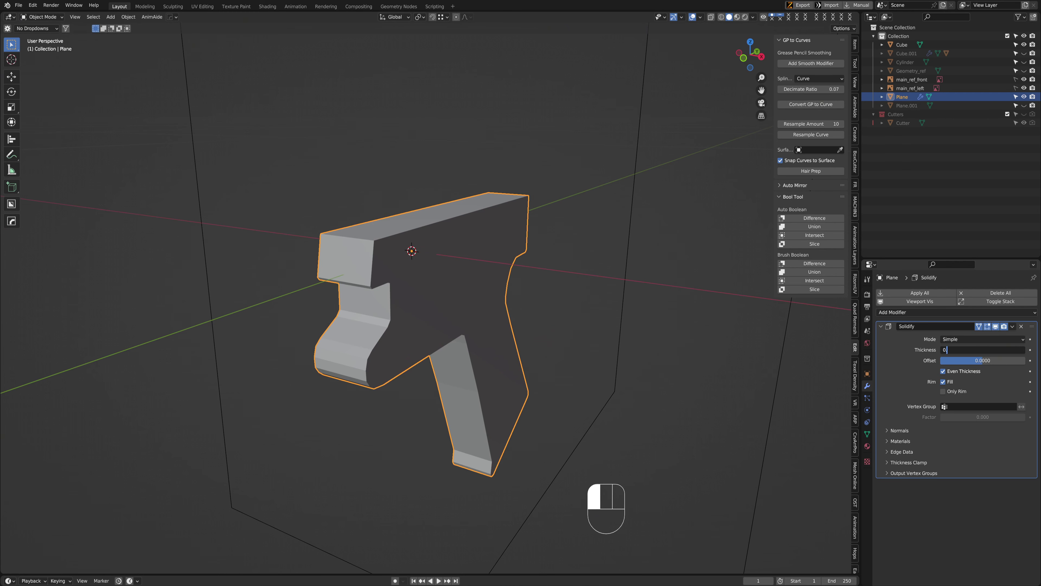
text(0.14)
key(Return)
middle_drag(426, 270, 471, 287)
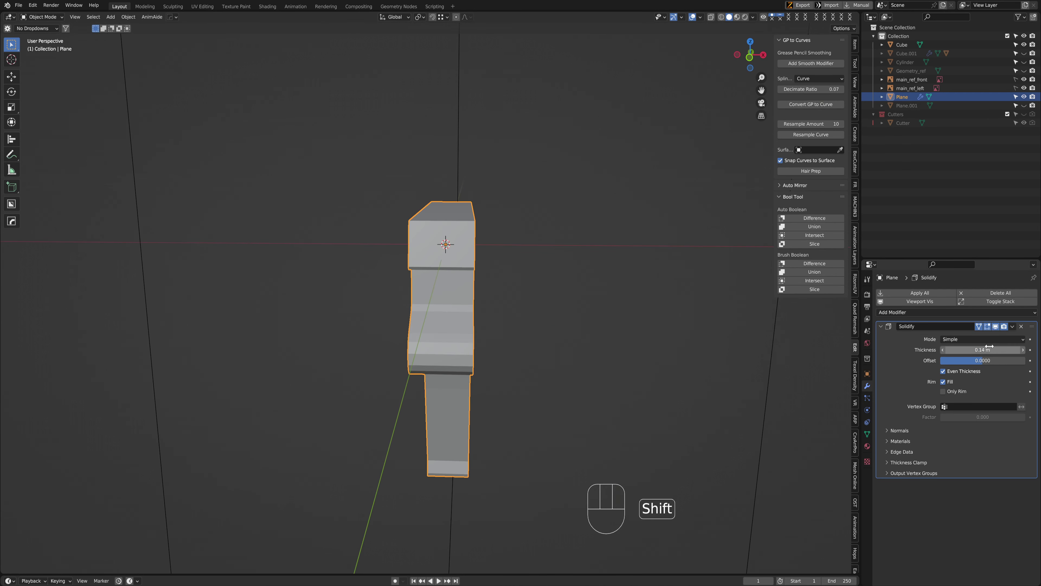
shift+drag(983, 350, 984, 349)
key(ctrl+z)
Compare the solidified receiver with the front and side references, checking the stock end and the handguard area
scroll(603, 272, down, 3)
key(ctrl+space)
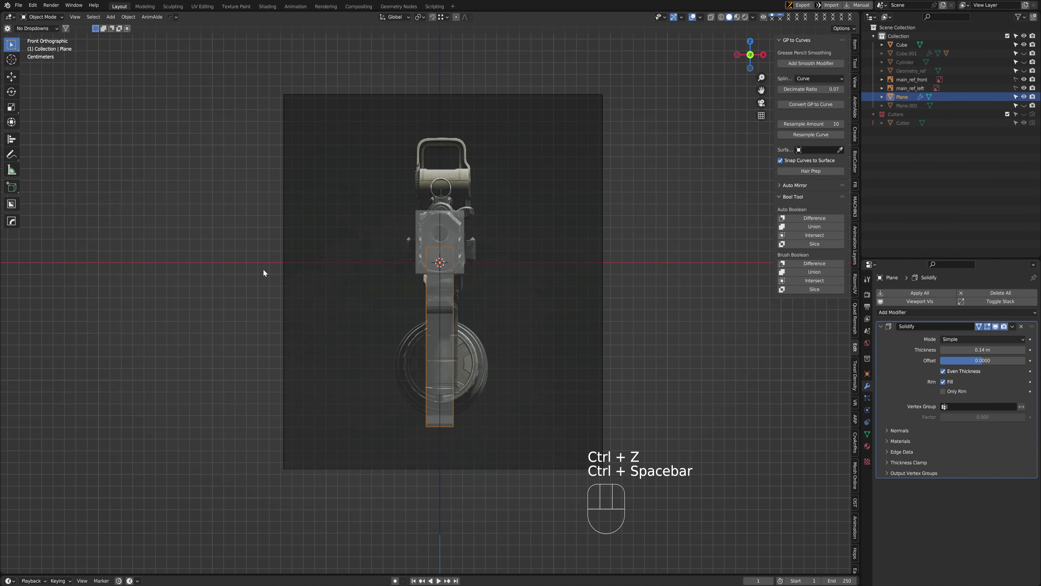
key(ctrl+space)
scroll(430, 305, up, 3)
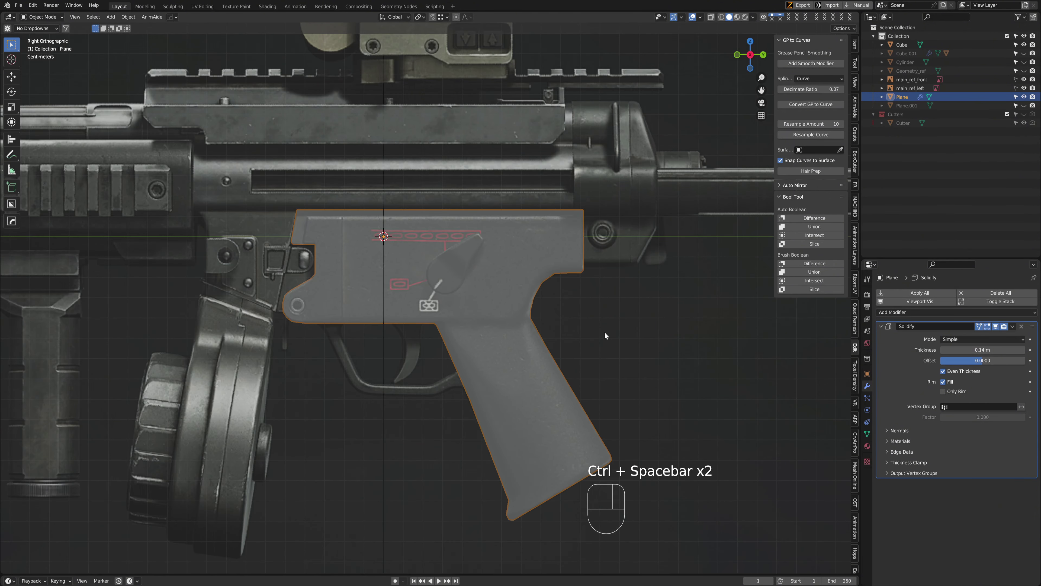
scroll(605, 331, down, 4)
scroll(501, 334, up, 4)
shift+middle_drag(579, 274, 415, 347)
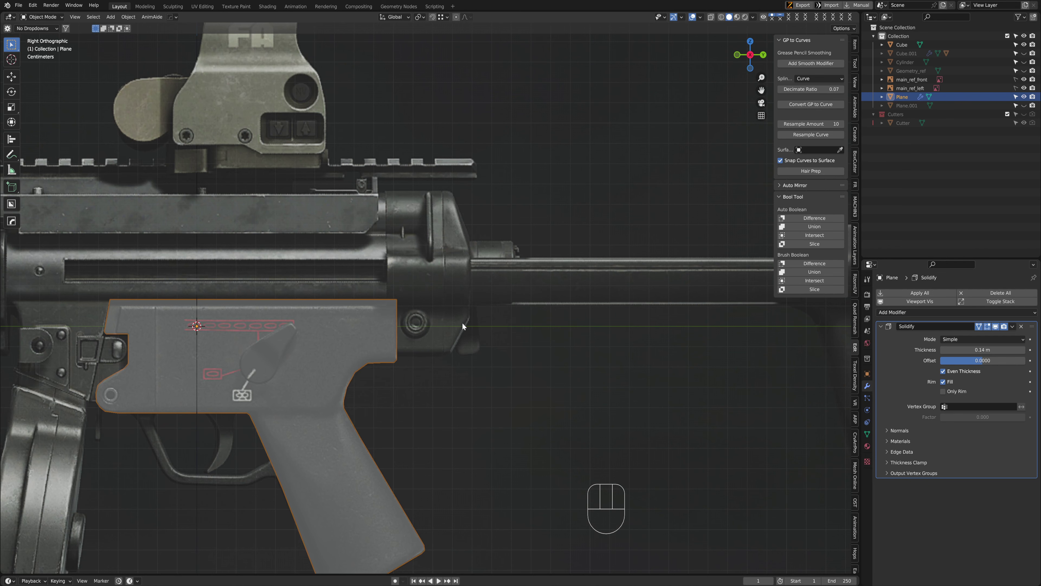
shift+middle_drag(97, 350, 317, 357)
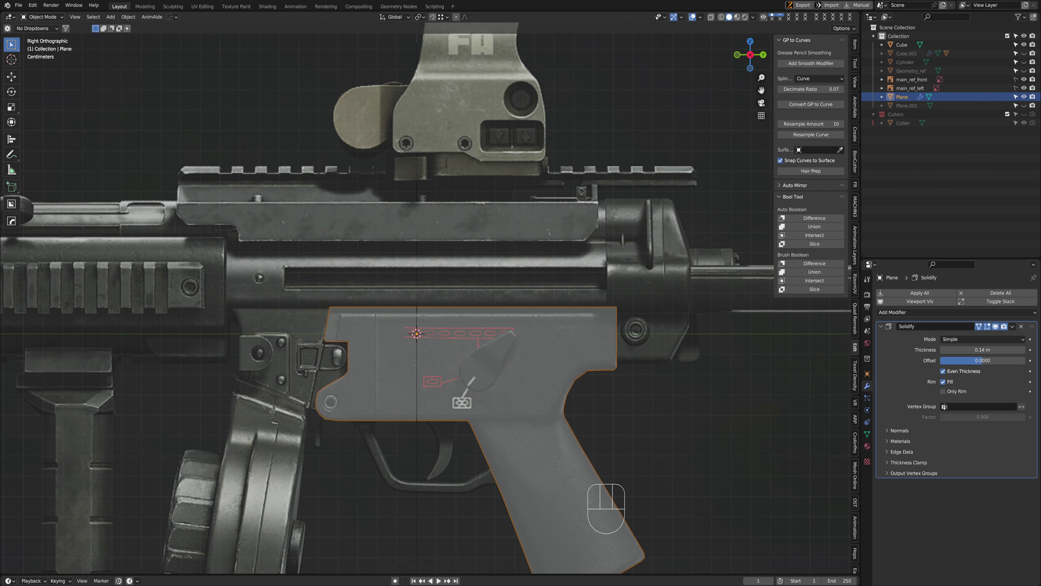
scroll(337, 277, down, 1)
shift+middle_drag(337, 278, 461, 277)
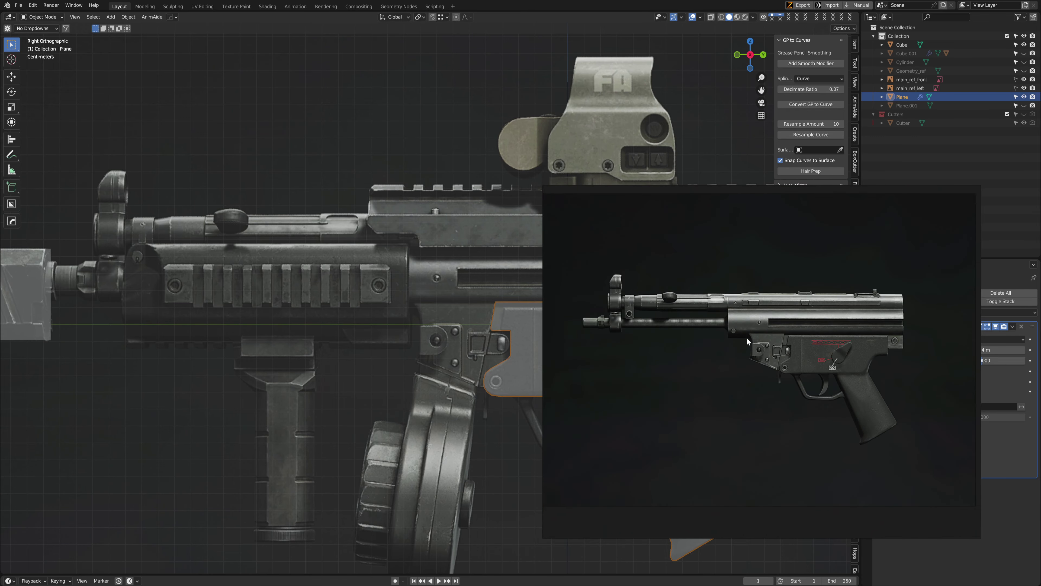
Examine the plain MP5 reference images for the upper receiver, barrel and magazine well shapes
scroll(703, 383, up, 5)
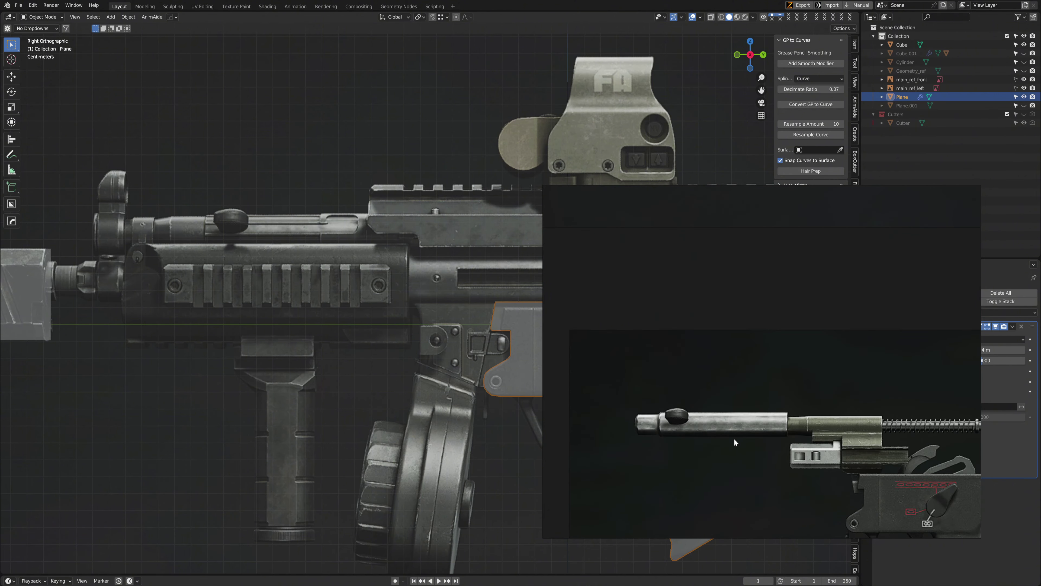
scroll(801, 410, down, 5)
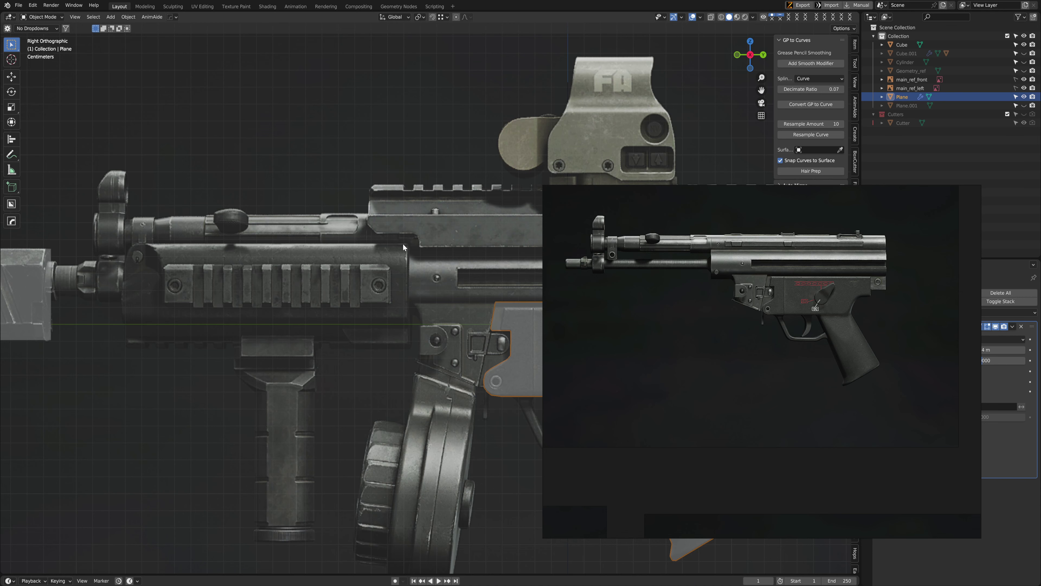
shift+middle_drag(289, 208, 470, 319)
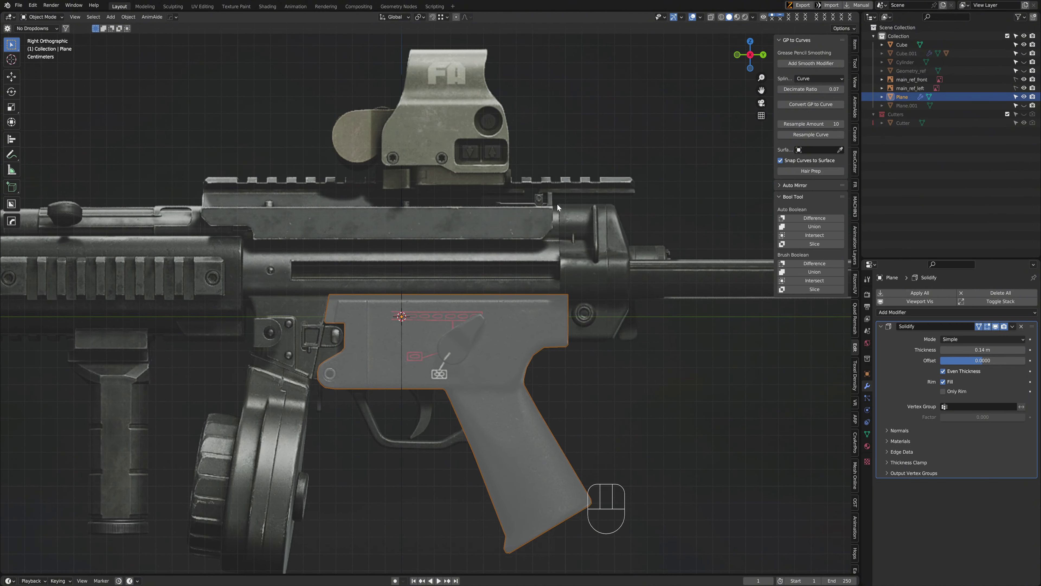
shift+middle_drag(399, 210, 492, 210)
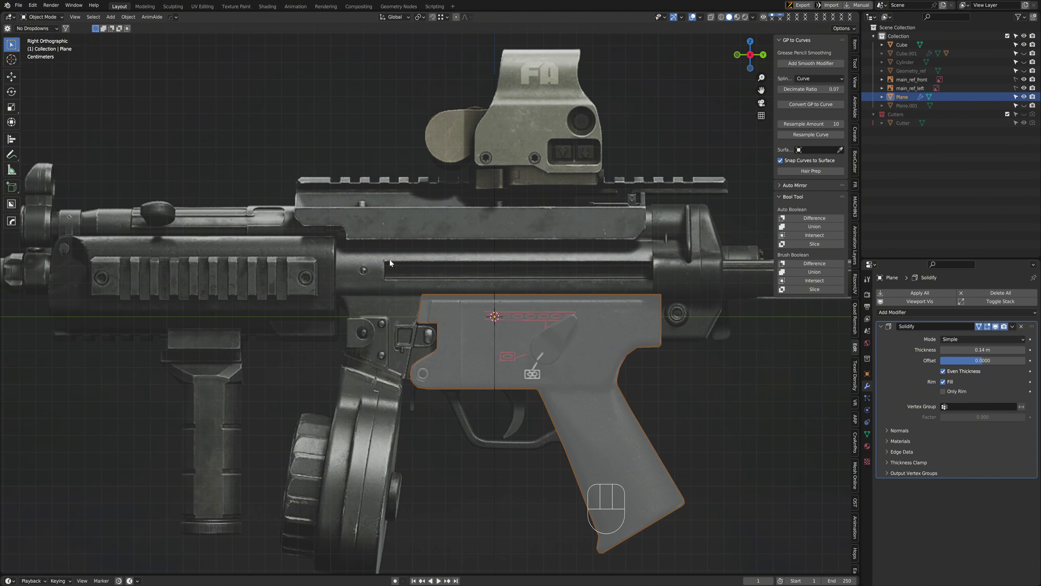
scroll(748, 319, up, 3)
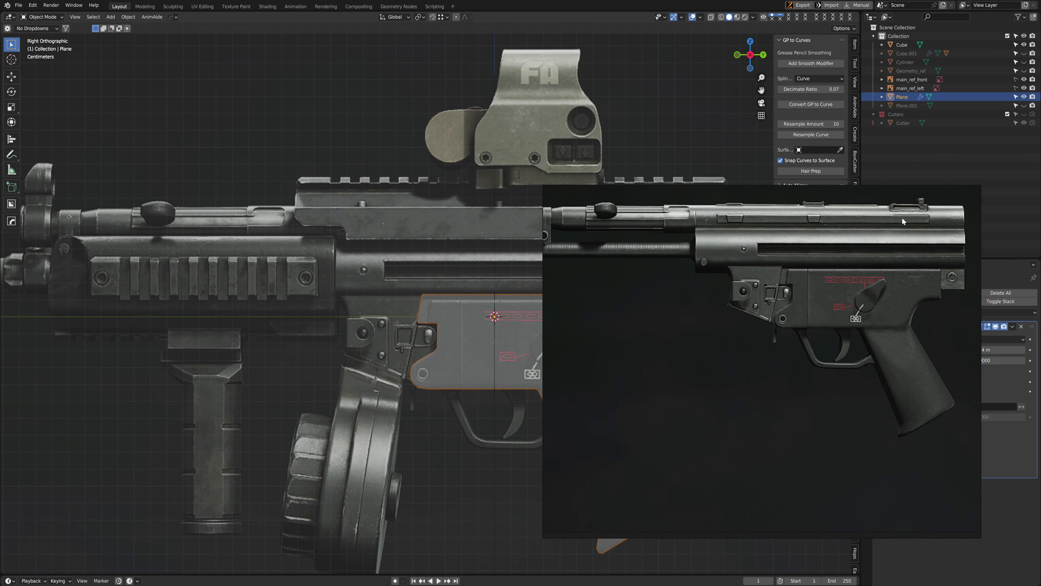
scroll(763, 238, down, 3)
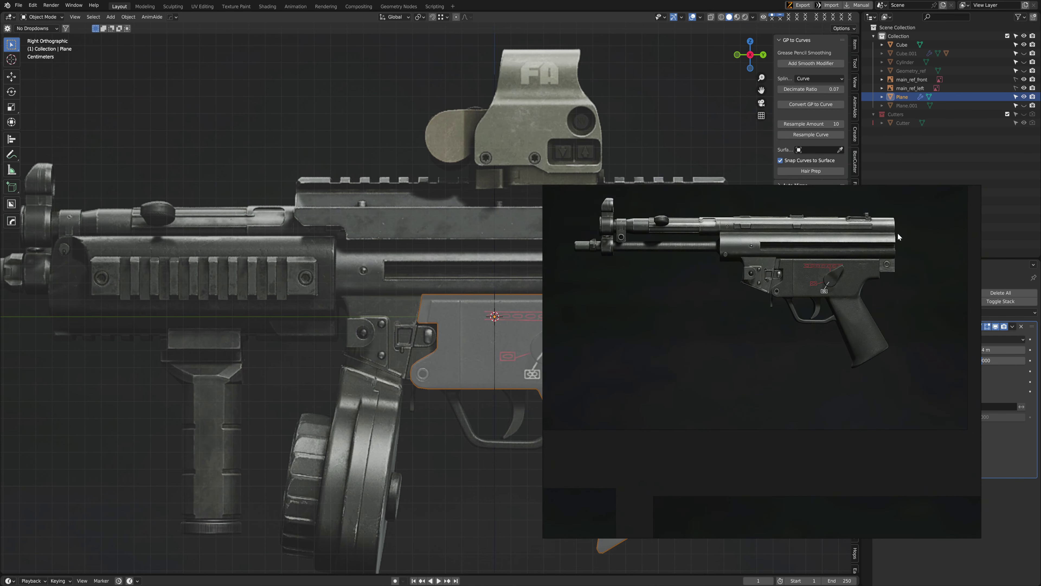
Add a cube and scale it down to about 0.035 m per side
click(630, 274)
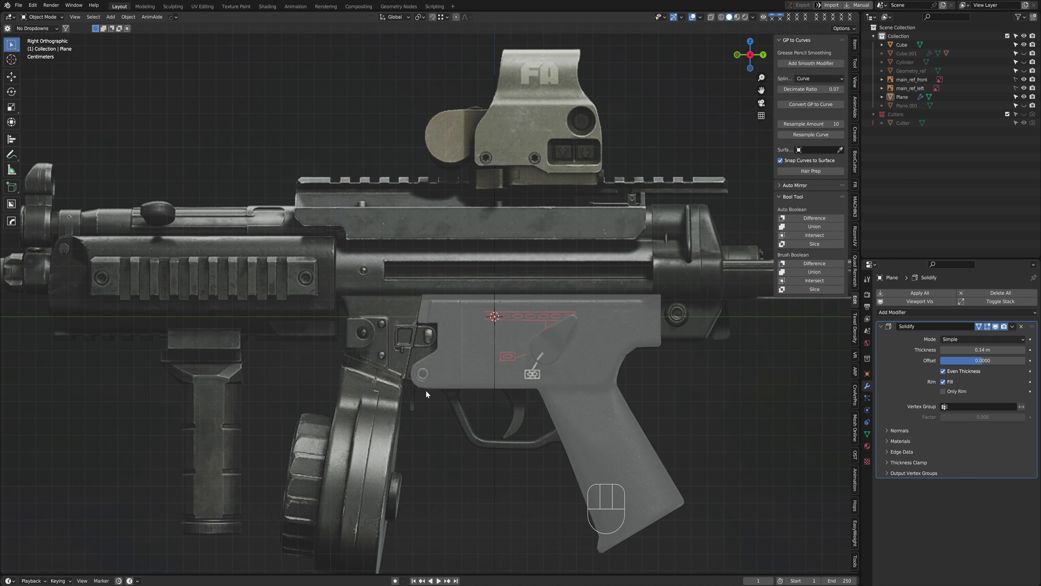
scroll(390, 311, down, 2)
key(shift+a)
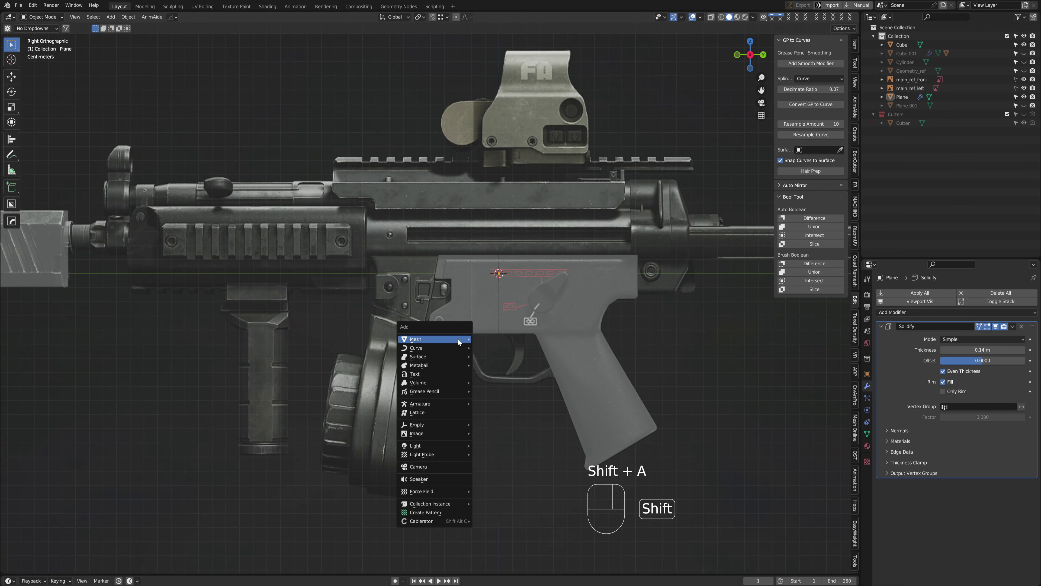
mouse_move(458, 339)
click(501, 356)
key(s)
key(s)
click(558, 305)
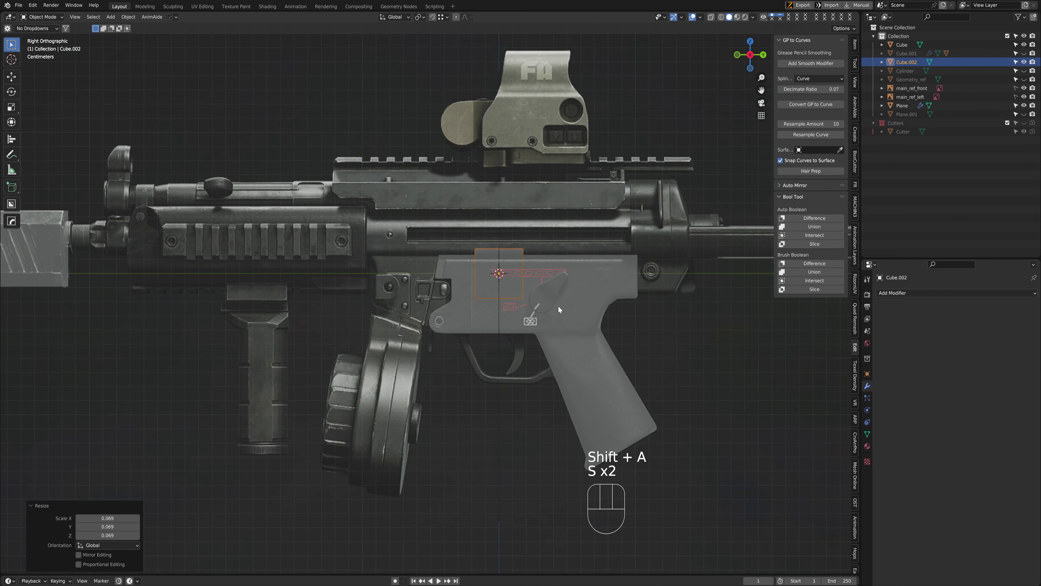
click(855, 44)
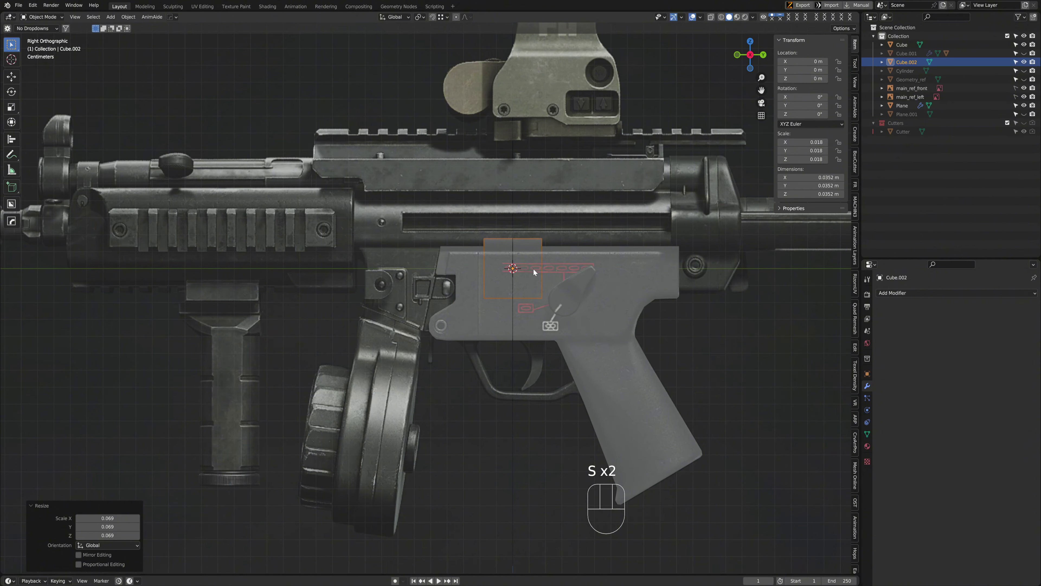
scroll(394, 247, up, 2)
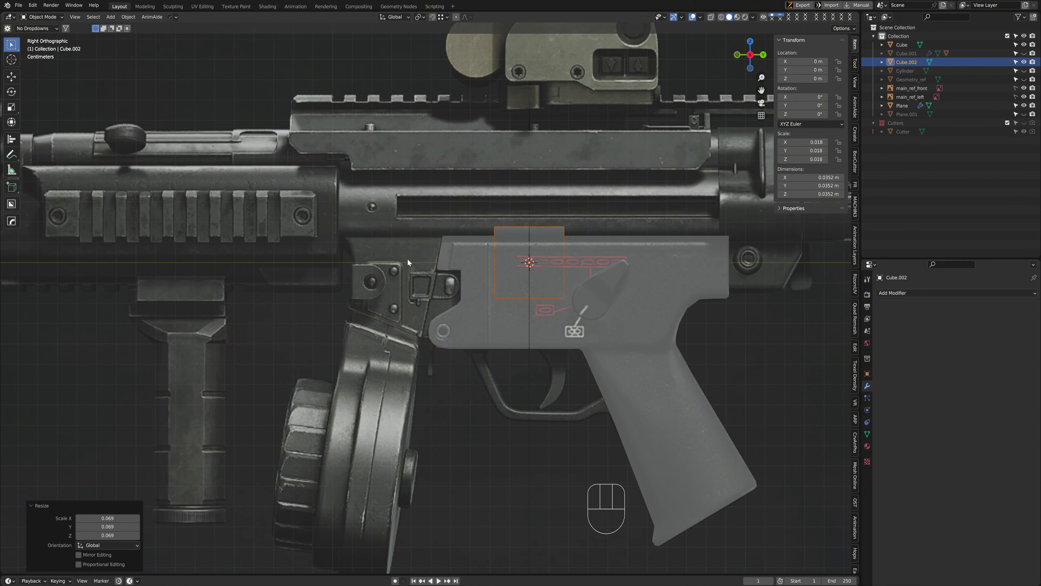
Try positioning the small cube over the magazine well in the side reference, and delete it
key(g)
click(409, 282)
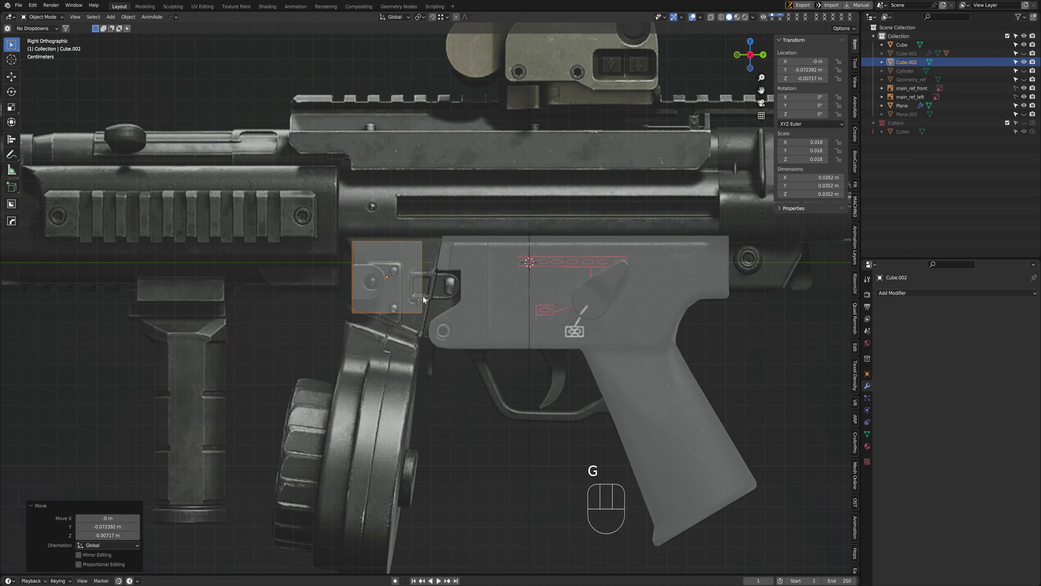
scroll(443, 287, up, 2)
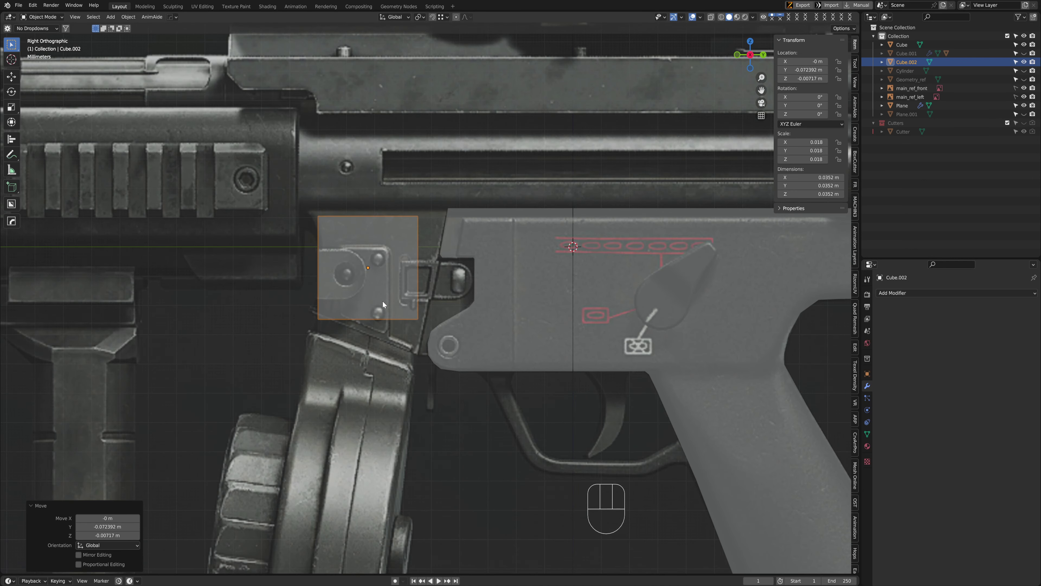
scroll(354, 348, down, 2)
middle_drag(354, 348, 438, 333)
key(x)
click(438, 332)
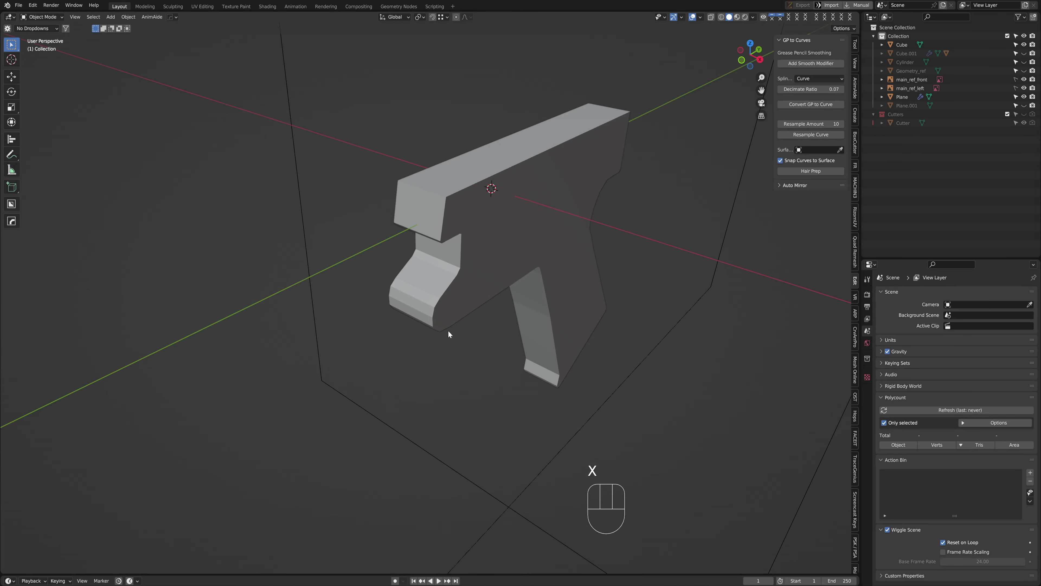
Add a plane in the side view and rotate it 90° about the Y axis
key(ctrl+space)
key(ctrl+space)
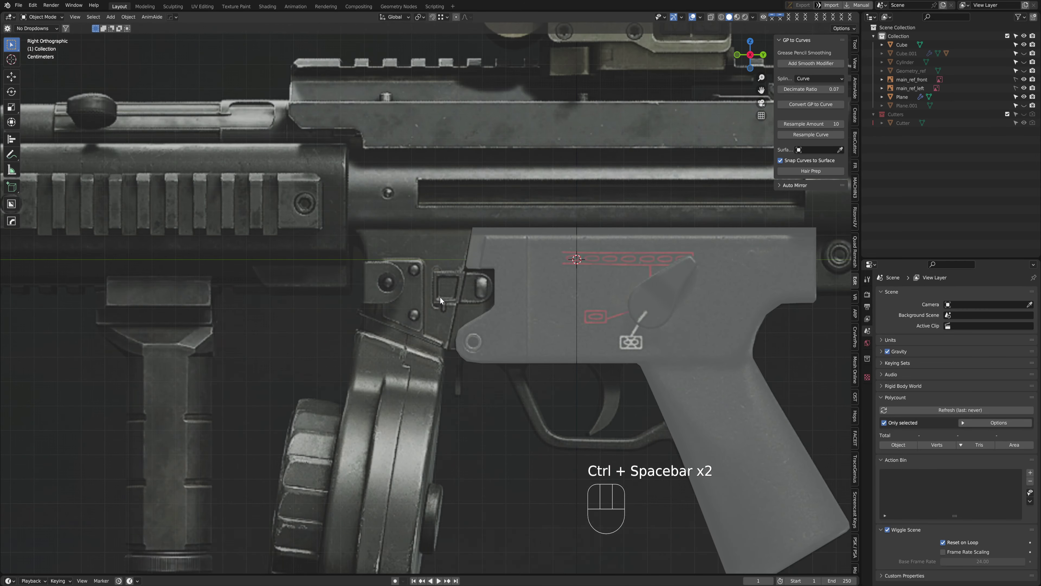
key(shift+a)
mouse_move(441, 296)
click(482, 308)
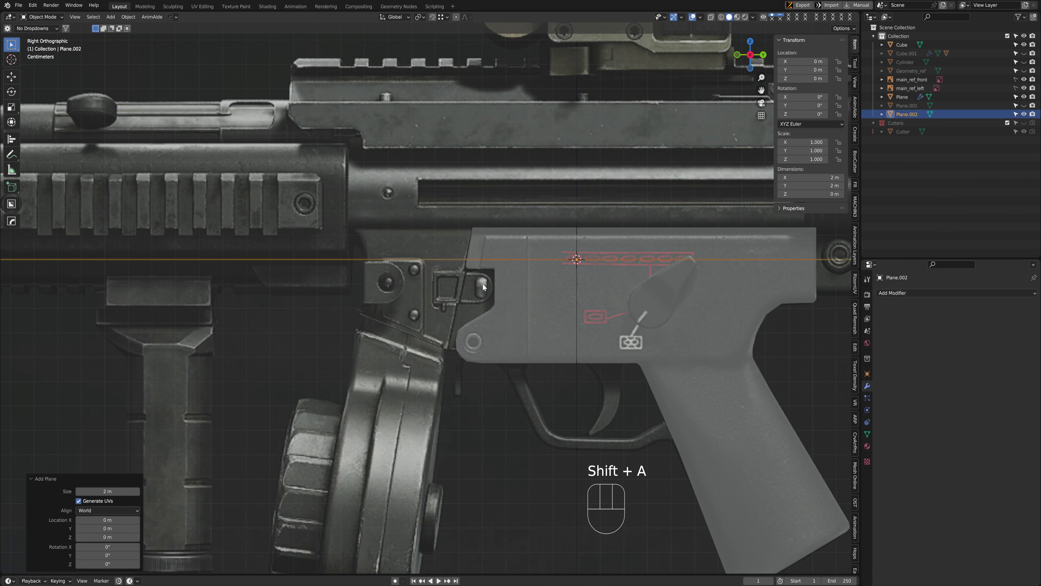
text(ry90)
key(Return)
Scale the new plane down to about 0.109 m per side
key(s)
click(631, 287)
key(s)
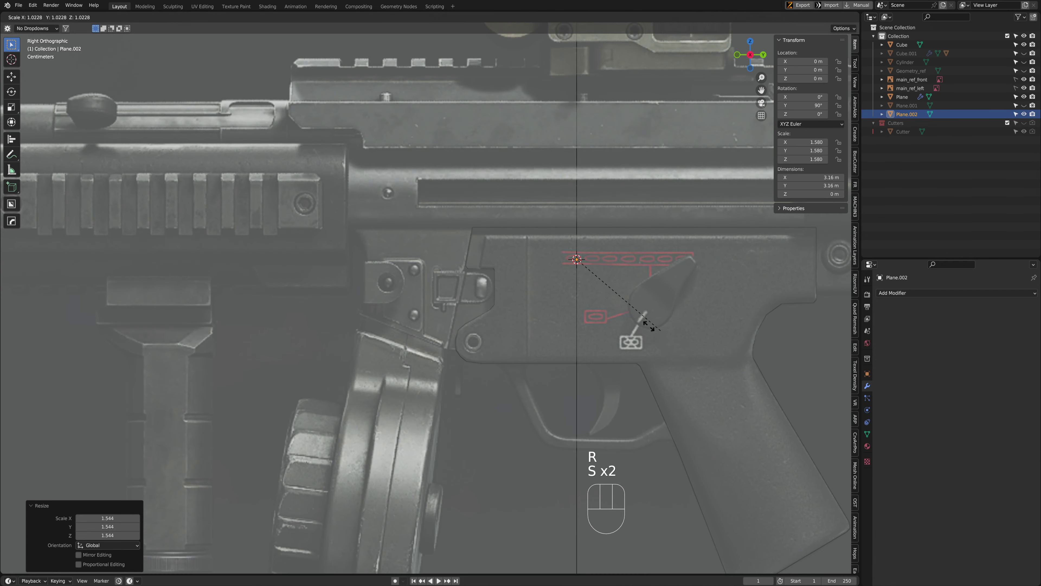
click(596, 268)
scroll(598, 269, down, 9)
key(s)
click(586, 289)
scroll(668, 288, up, 7)
key(s)
click(621, 274)
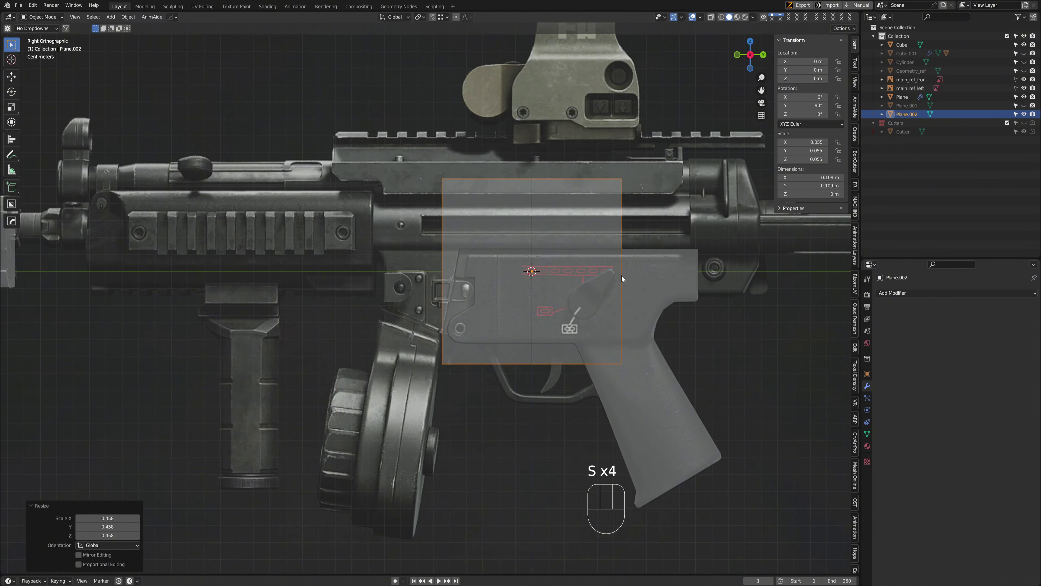
Place the plane over the magazine well and align its upper edge with the receiver's upper edge in edit mode
scroll(574, 287, up, 3)
key(s)
key(g)
click(526, 309)
scroll(490, 178, up, 3)
key(Tab)
shift+middle_drag(416, 210, 398, 262)
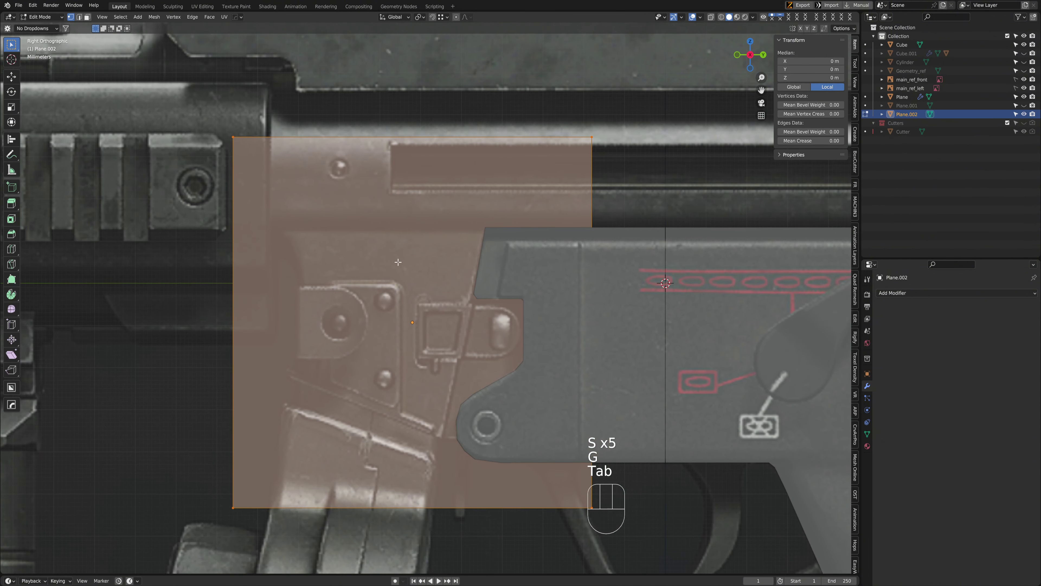
key(k)
key(g)
click(371, 323)
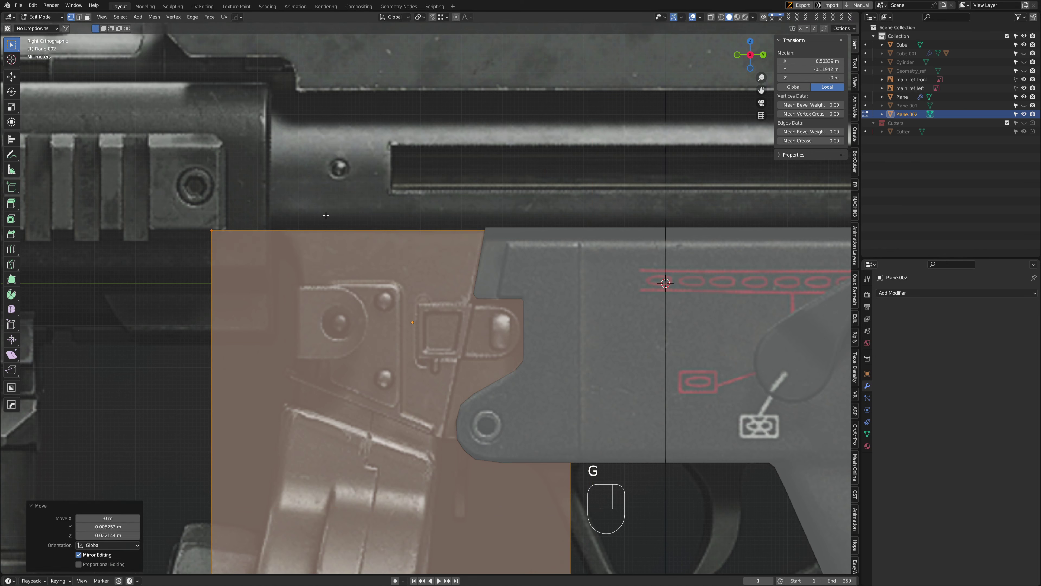
Knife-cut the magazine well's outline into the plane, following its front corner and sloped lower edge and closing it behind the receiver
scroll(326, 207, down, 1)
shift+middle_drag(332, 246, 289, 202)
key(k)
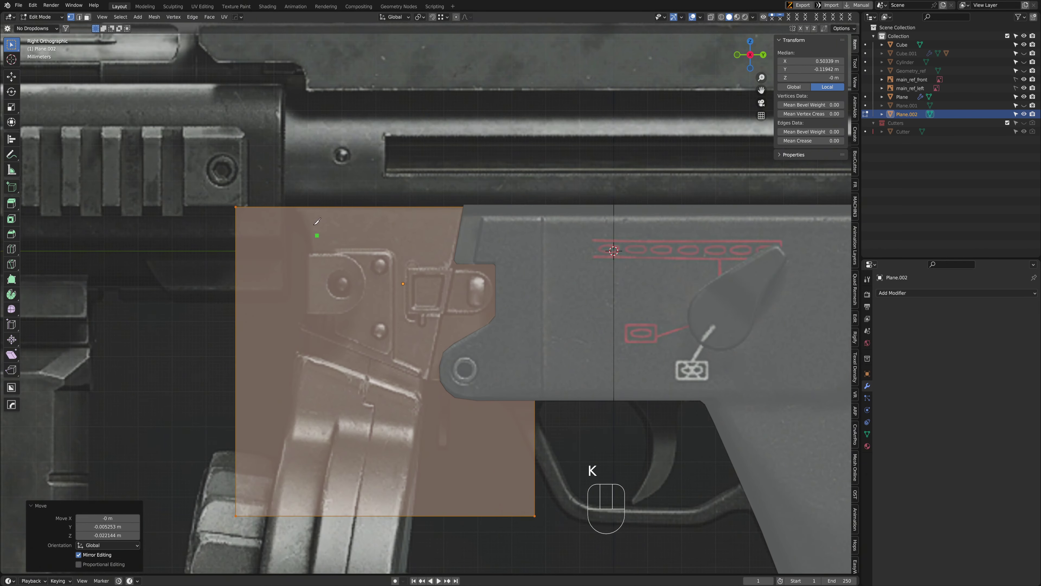
click(286, 206)
click(286, 228)
click(299, 228)
click(306, 236)
click(308, 250)
click(299, 327)
click(429, 380)
right_click(518, 377)
key(y)
click(516, 380)
key(z)
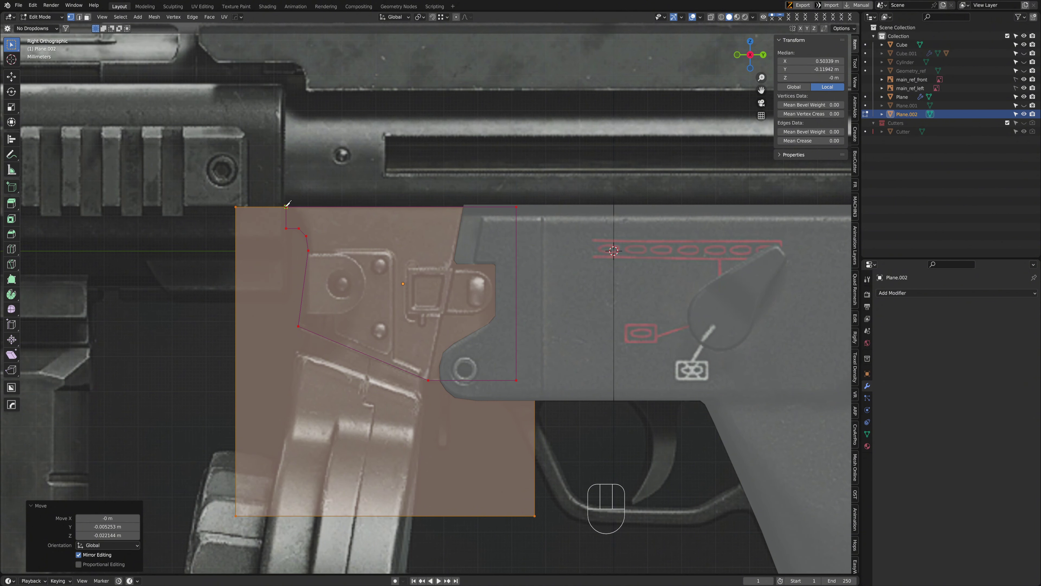
key(Return)
Delete the plane's face outside the magazine well cut
scroll(267, 394, down, 1)
key(3)
key(x)
click(331, 403)
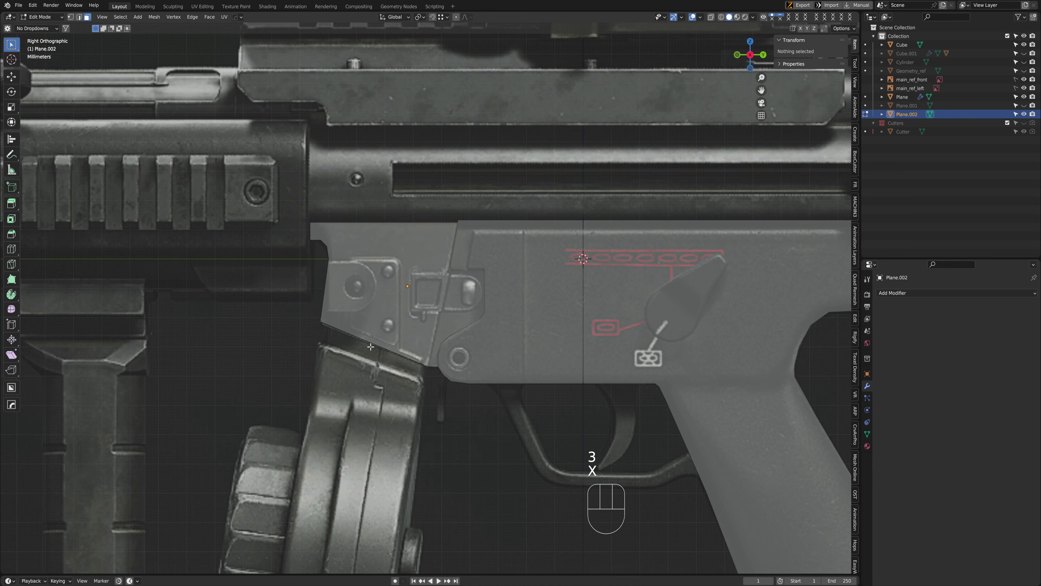
Select all vertices of the magazine well plane and check its outline against the close-up MP5 reference
scroll(354, 303, up, 4)
key(a)
key(1)
scroll(231, 210, up, 3)
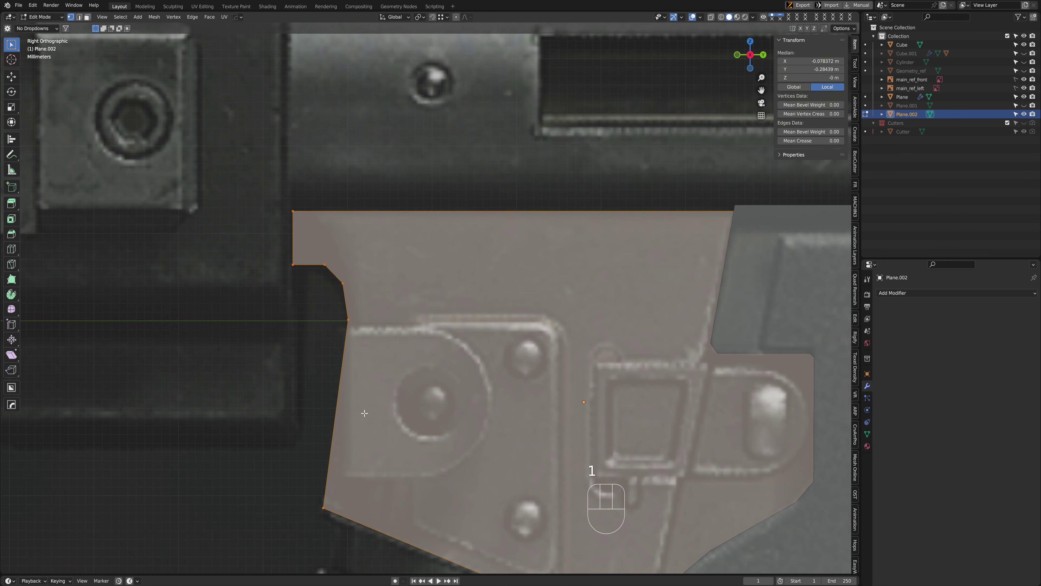
scroll(771, 287, up, 5)
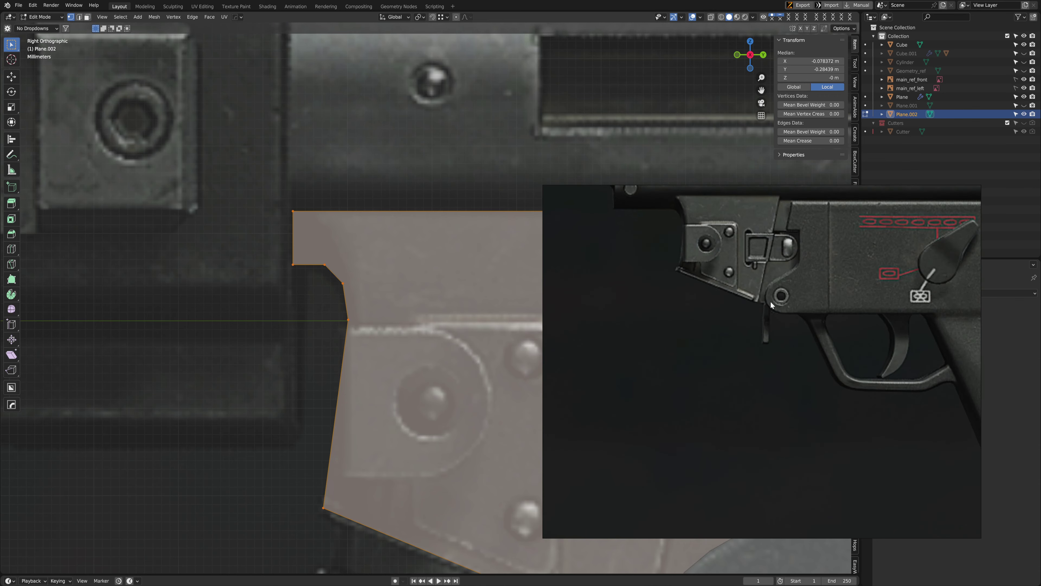
Move the two vertices of the curved notch below the front upper corner of Plane.002 onto the reference outline
scroll(684, 237, down, 3)
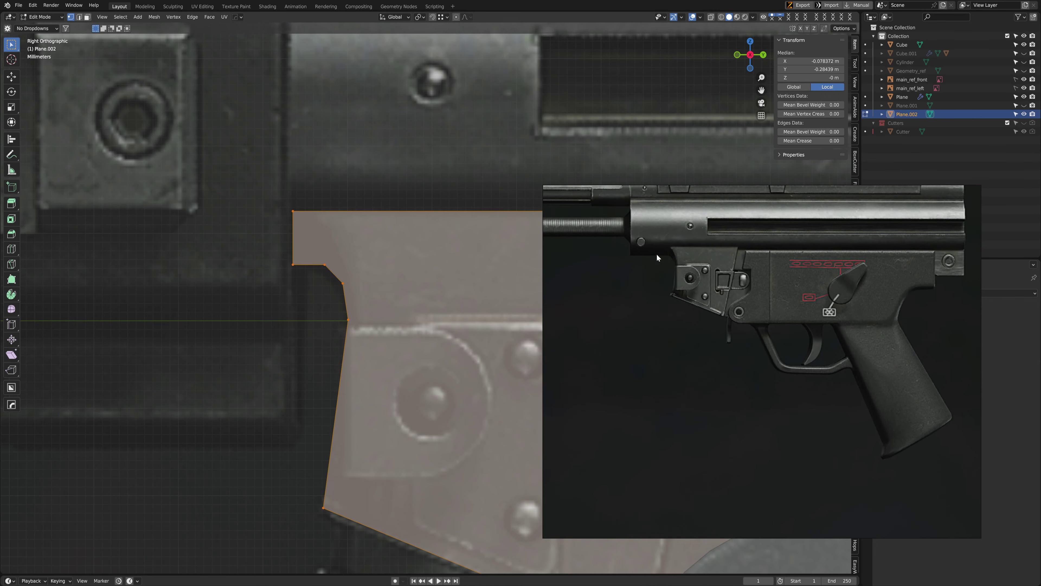
click(527, 5)
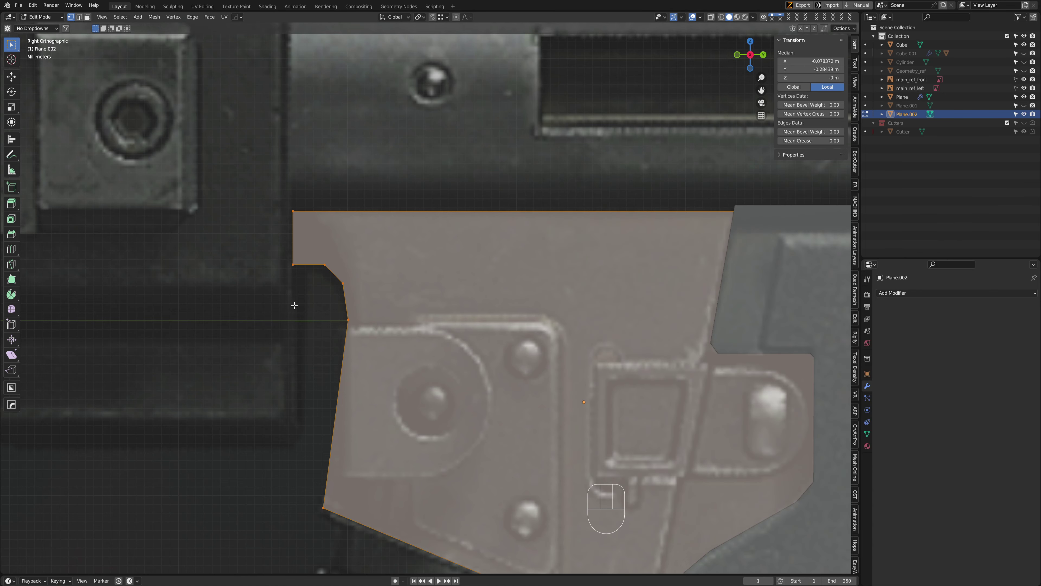
scroll(295, 306, down, 3)
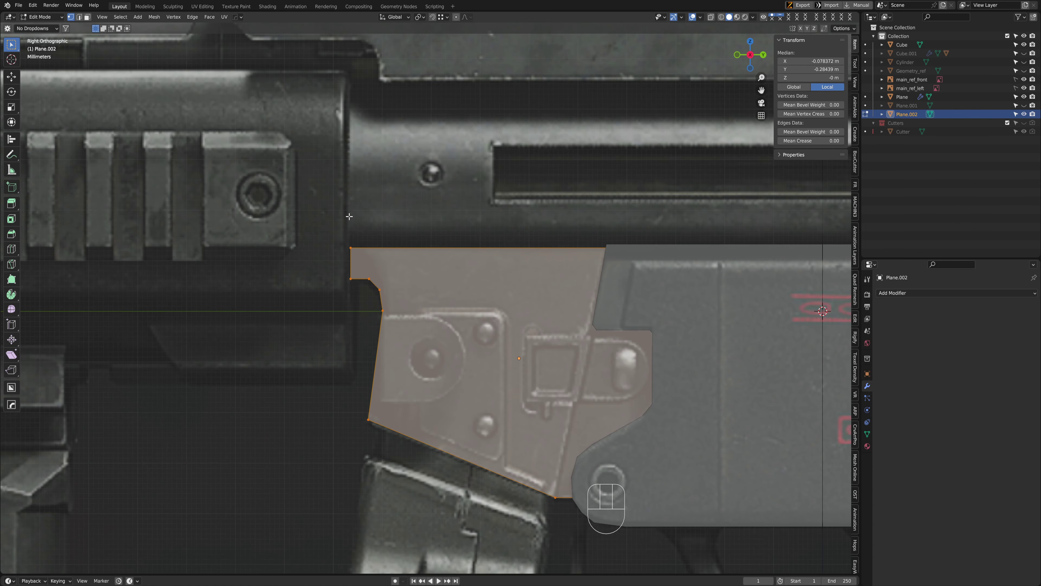
shift+middle_drag(377, 364, 398, 388)
scroll(395, 328, up, 5)
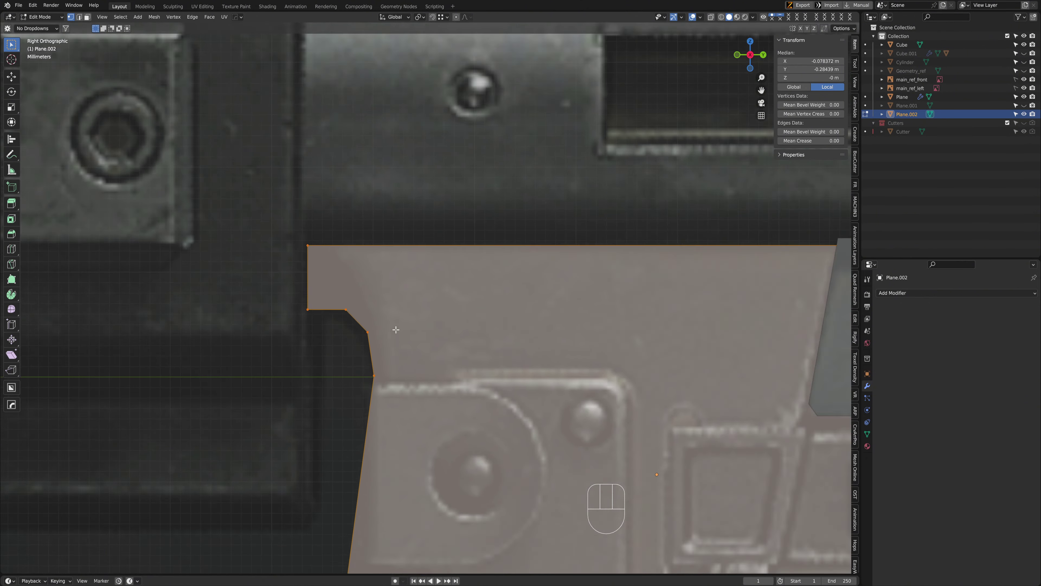
drag(345, 328, 365, 351)
key(g)
click(361, 356)
drag(317, 302, 336, 330)
key(g)
click(332, 338)
right_click(332, 337)
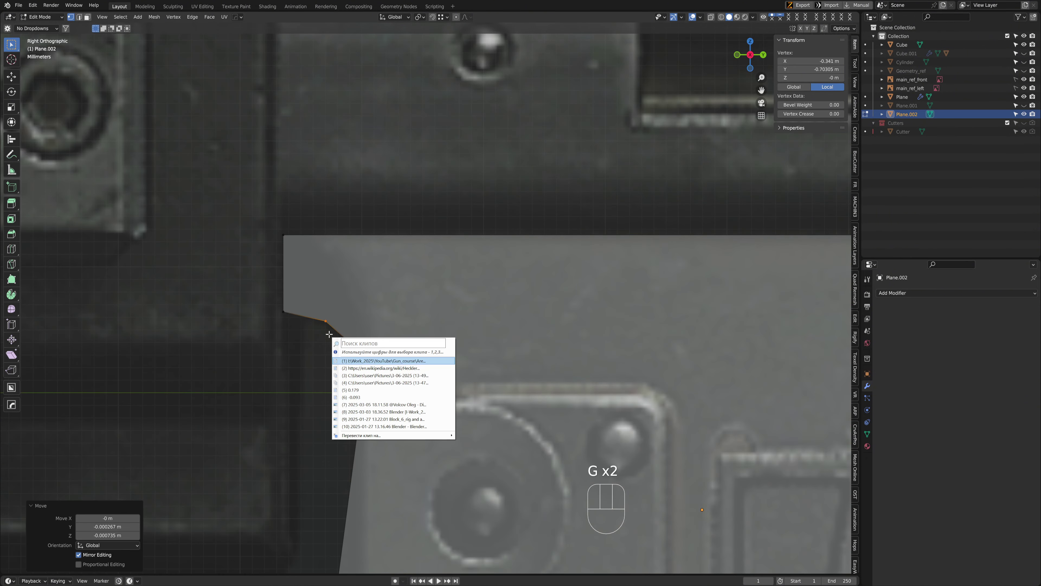
Bevel the notch's upper curve vertex with a width of about 0.0175 m and align the vertex below with the reference curve
key(ctrl+shift+b)
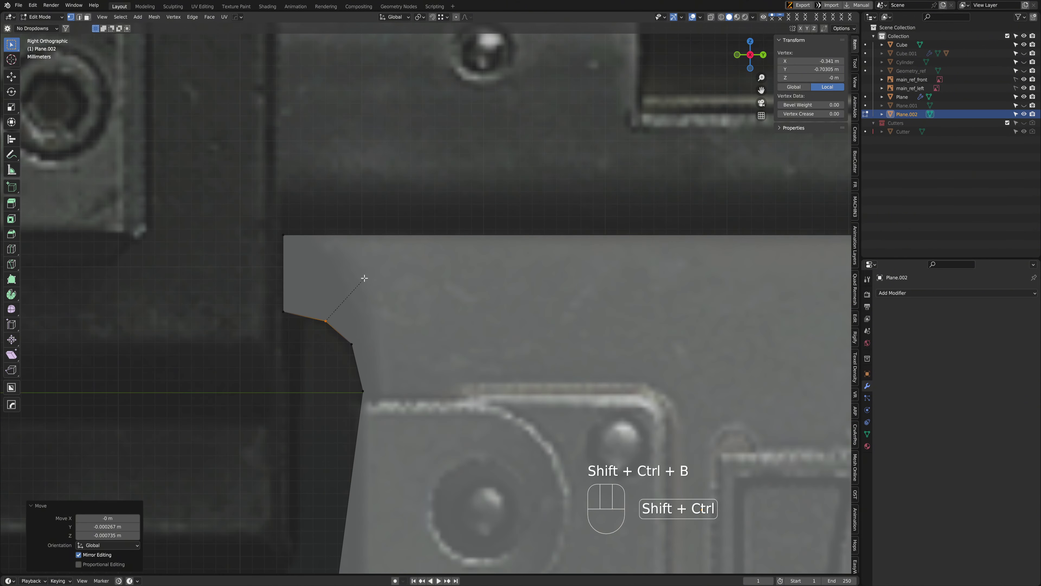
click(407, 259)
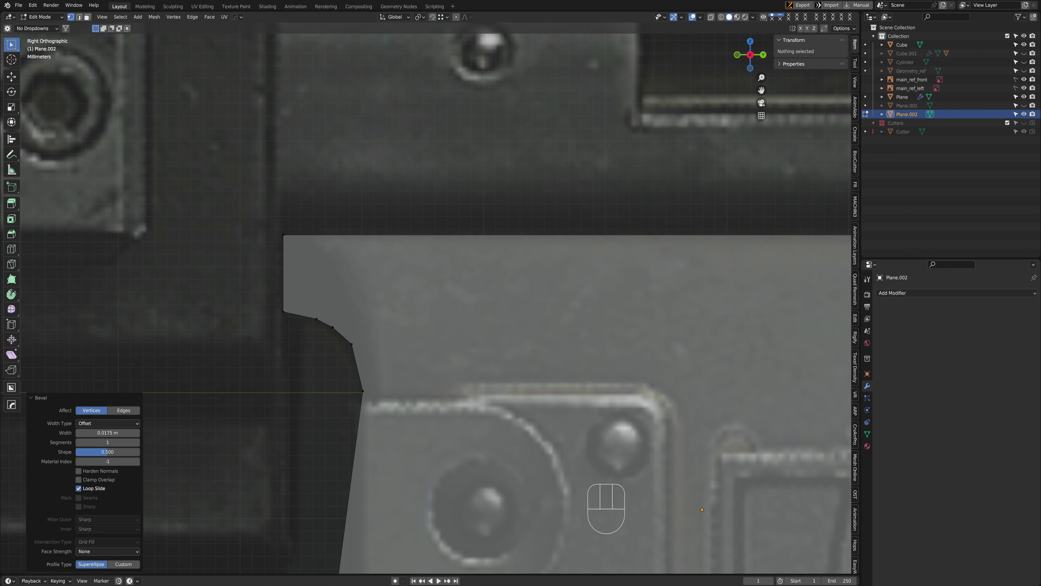
shift+middle_drag(371, 352, 374, 325)
click(369, 323)
key(g)
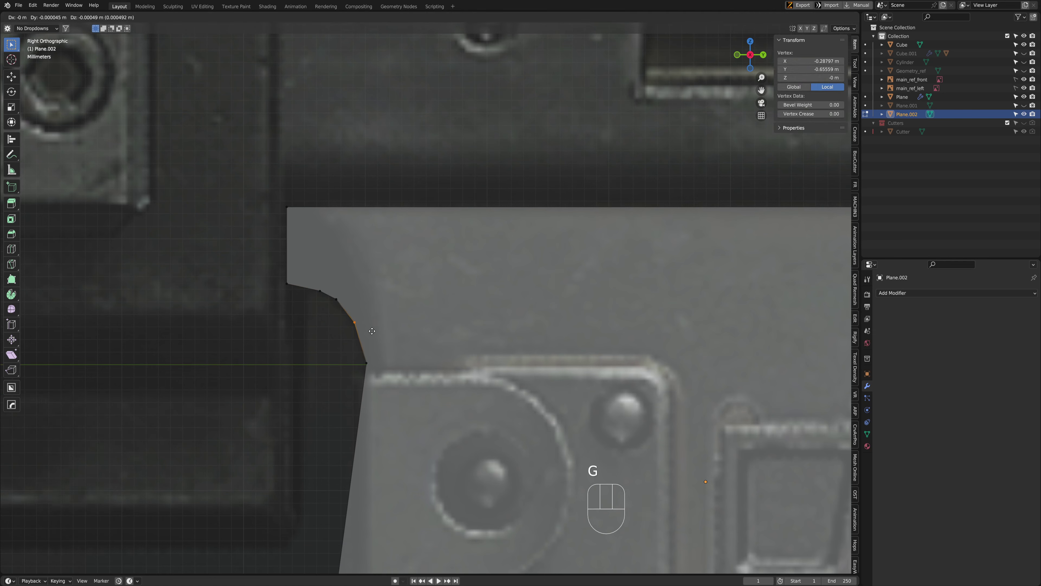
click(372, 331)
Bevel the notch's lowest vertex with a width of about 0.0267 m and lower the notch's front vertex along Z
drag(358, 348, 386, 375)
key(ctrl+shift+b)
click(469, 340)
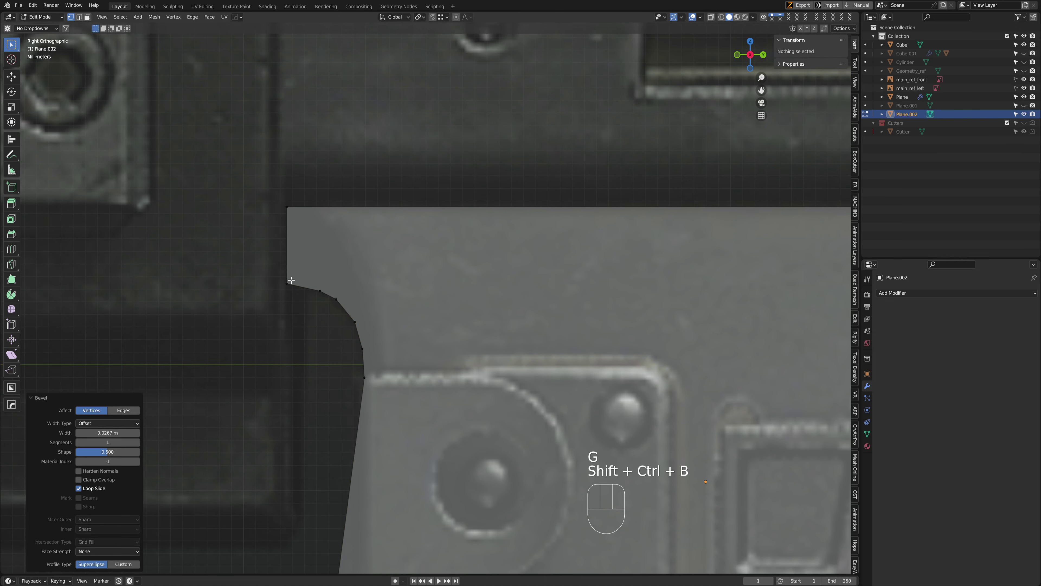
drag(282, 275, 305, 301)
key(g)
key(z)
click(304, 303)
scroll(377, 206, down, 2)
shift+middle_drag(500, 204, 454, 155)
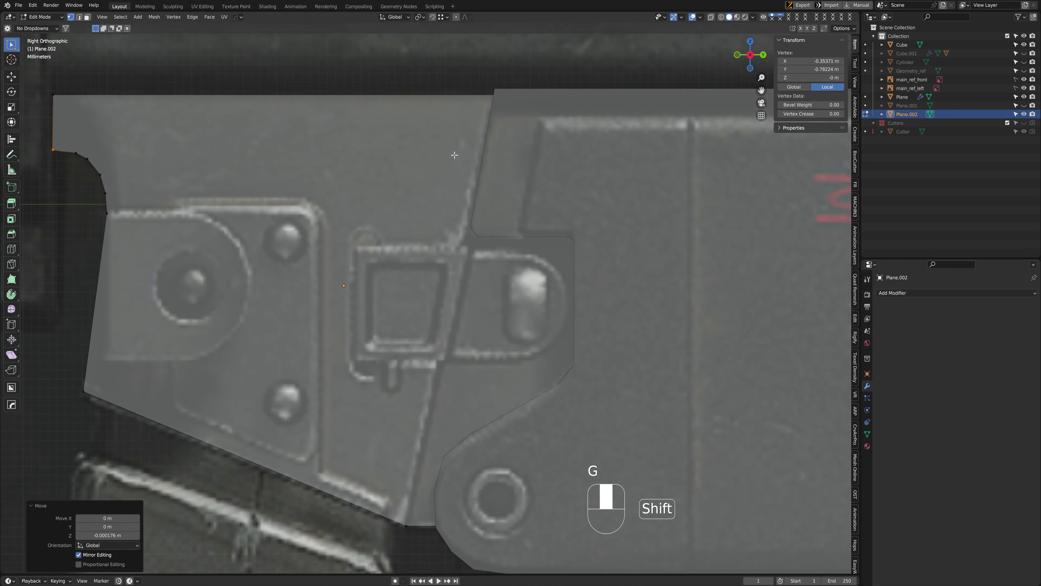
shift+middle_drag(423, 362, 458, 182)
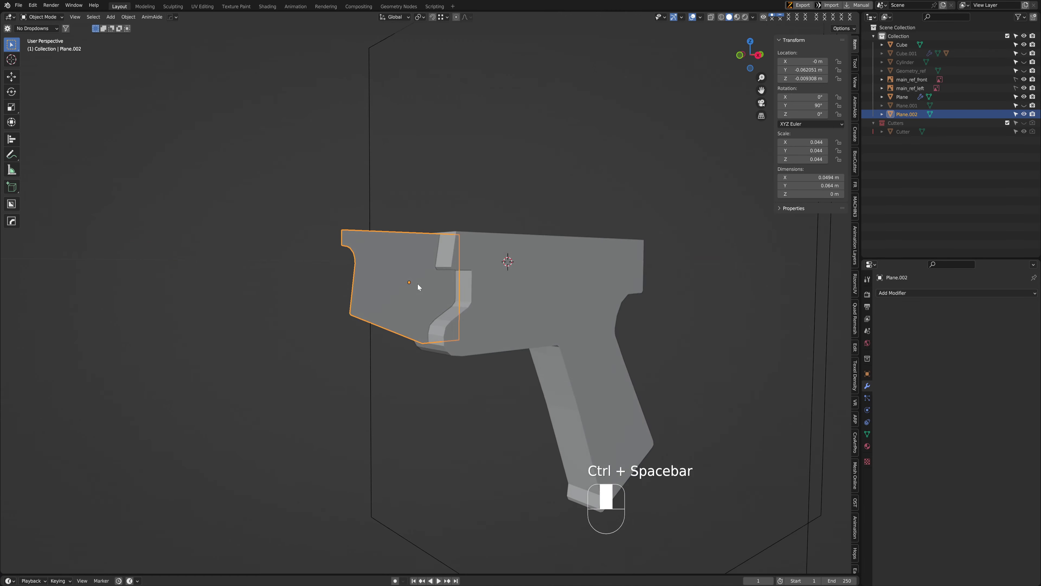
Add a Solidify modifier to Plane.002 to give the front receiver section thickness
key(q)
mouse_move(427, 292)
click(477, 300)
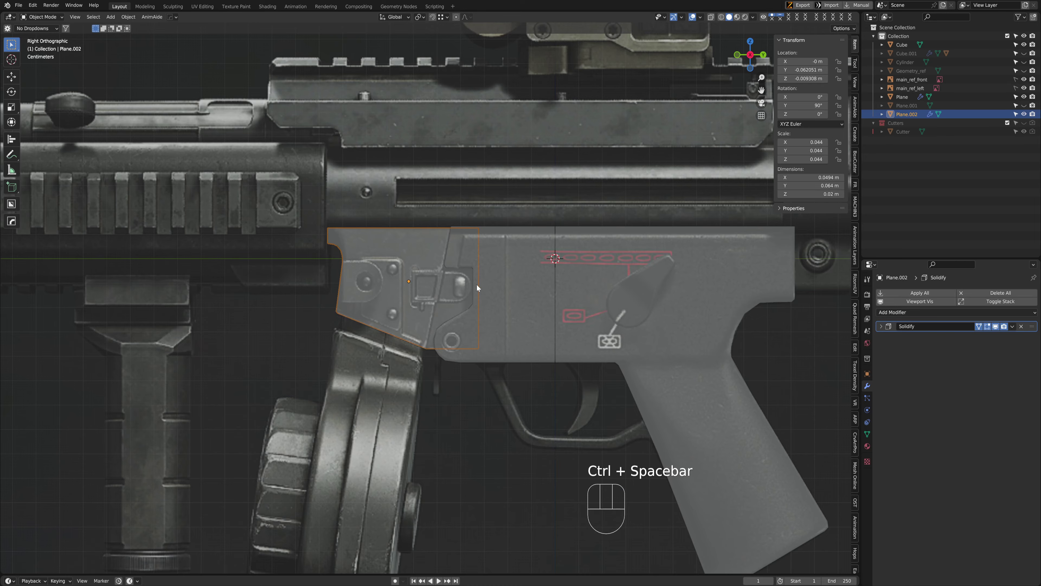
middle_drag(477, 285, 532, 298)
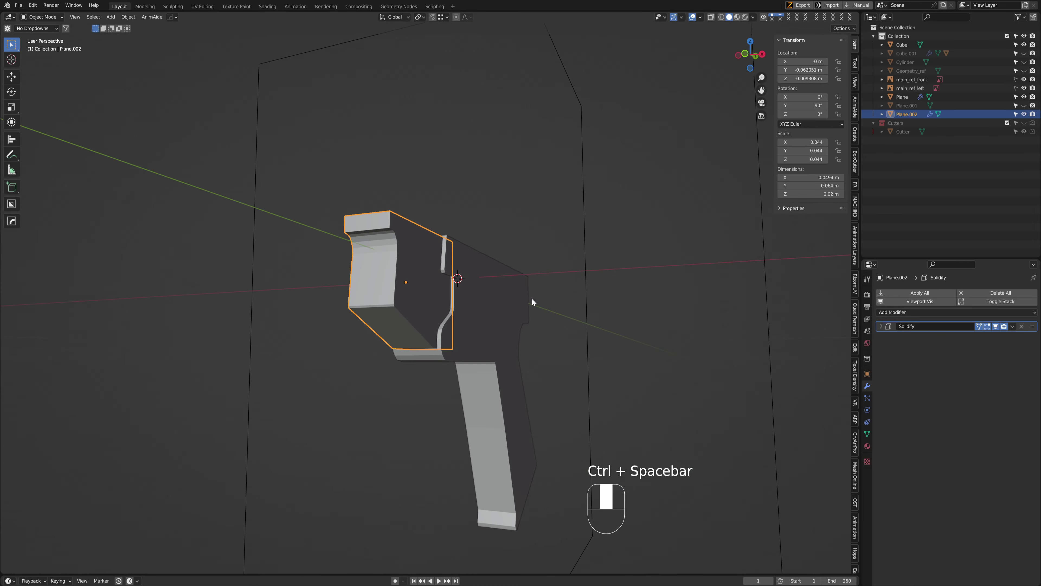
key(ctrl+space)
scroll(478, 328, up, 4)
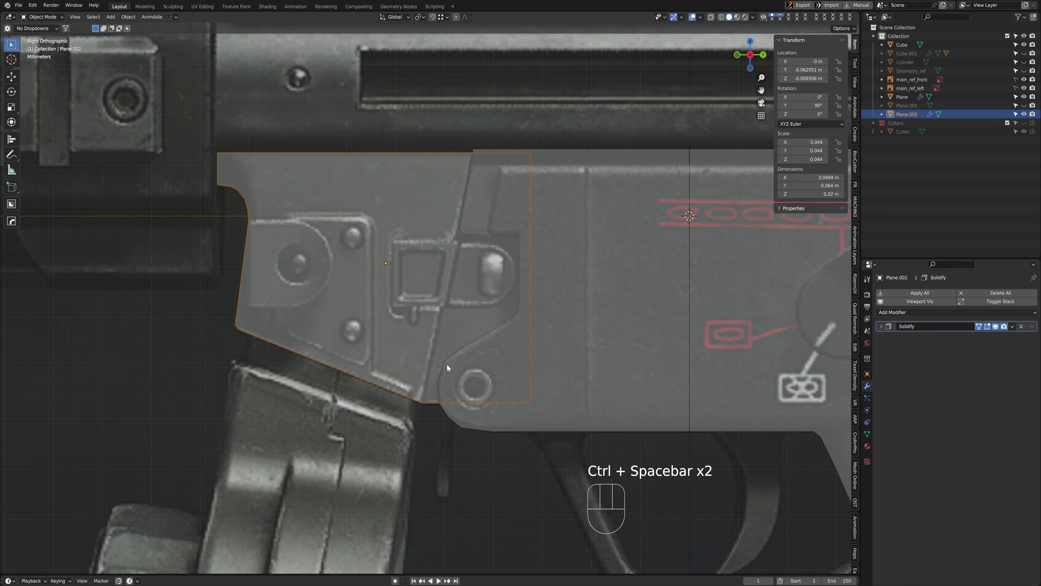
scroll(476, 306, down, 7)
shift+middle_drag(491, 342, 542, 334)
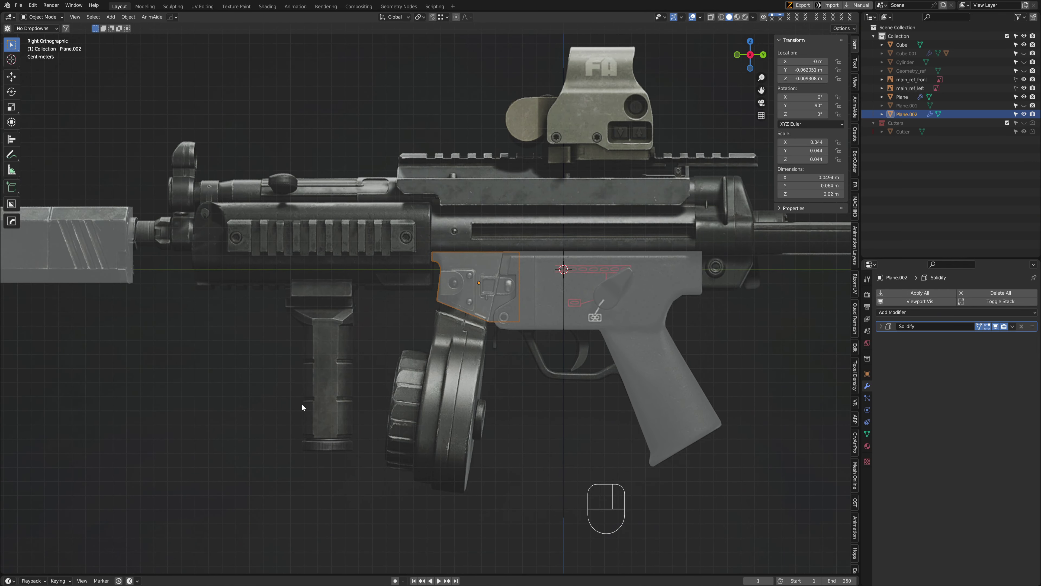
Unhide the trigger guard shape Plane.001 and open its mesh for vertex editing
click(1024, 106)
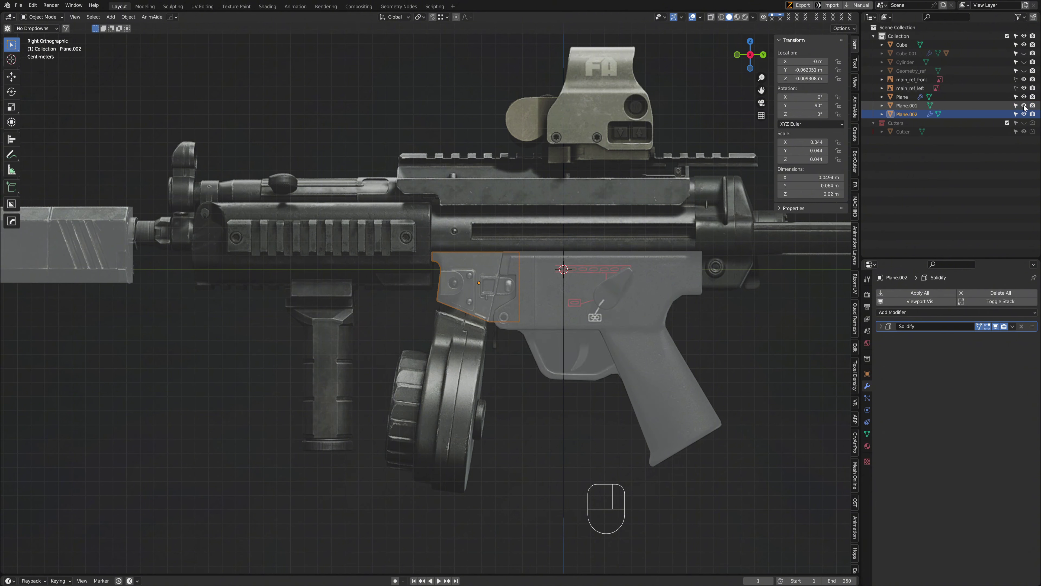
click(1024, 106)
click(1024, 105)
scroll(461, 384, up, 4)
click(461, 384)
key(Tab)
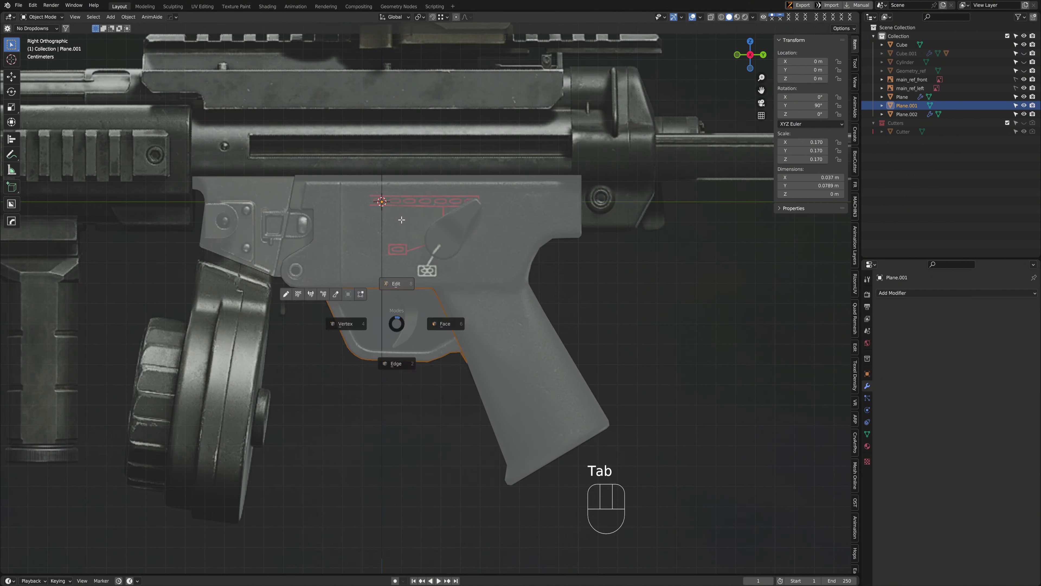
Move the vertex at the trigger guard's upper front bend onto the reference outline
scroll(351, 290, up, 3)
scroll(351, 290, up, 5)
click(140, 233)
key(g)
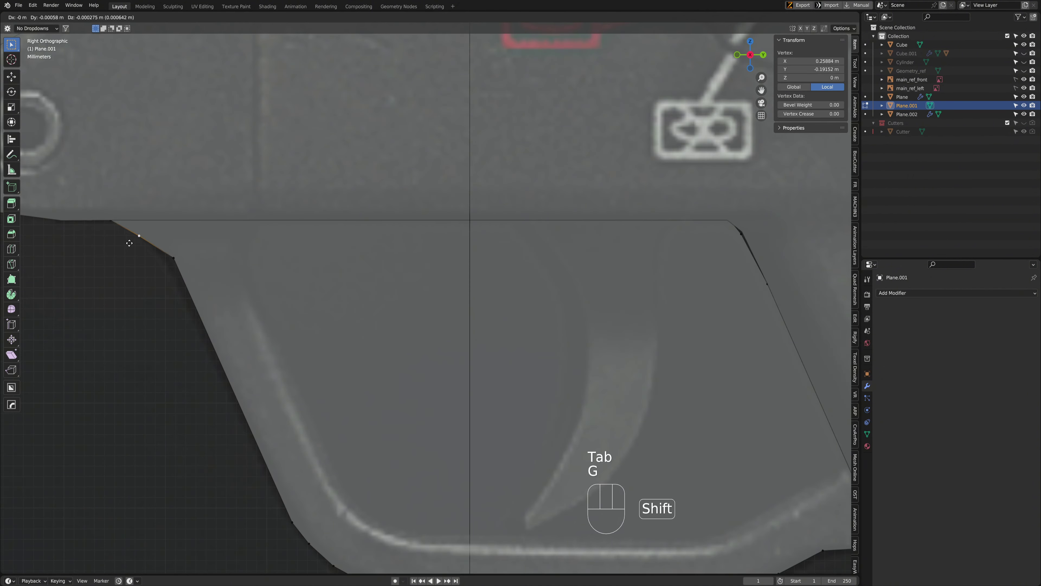
click(155, 221)
Align the vertices of the trigger guard's lower front curve with the reference outline
shift+middle_drag(254, 509, 254, 280)
key(g)
mouse_move(247, 307)
mouse_down()
mouse_move(302, 364)
mouse_move(395, 384)
mouse_up()
click(263, 333)
key(g)
click(304, 367)
key(g)
click(338, 377)
key(g)
click(395, 384)
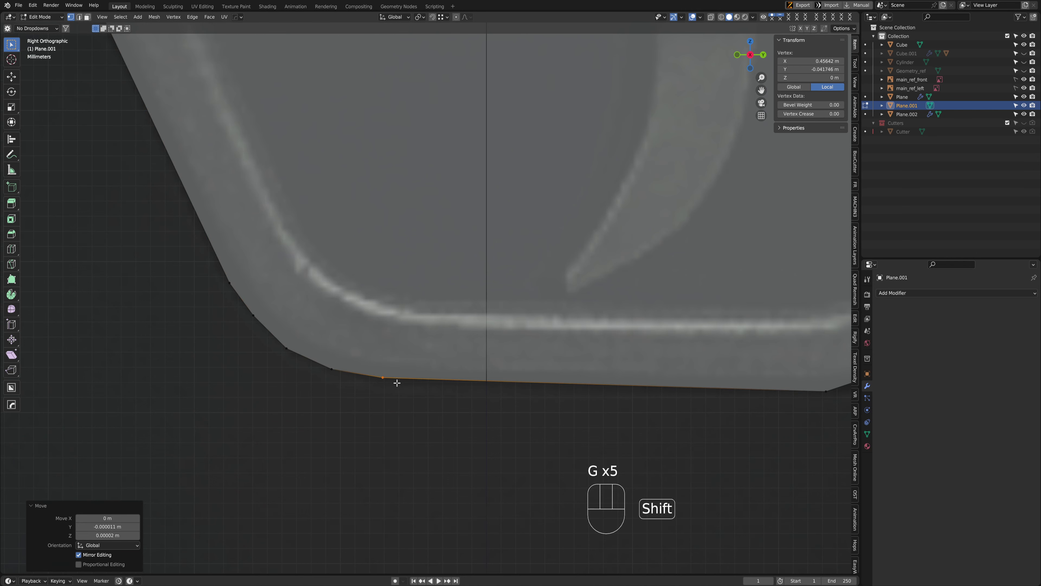
Reposition the rear vertex of the guard's bottom edge and the next one along its rising slope to follow the reference
scroll(395, 383, down, 4)
shift+middle_drag(678, 385, 479, 360)
drag(392, 310, 438, 350)
key(g)
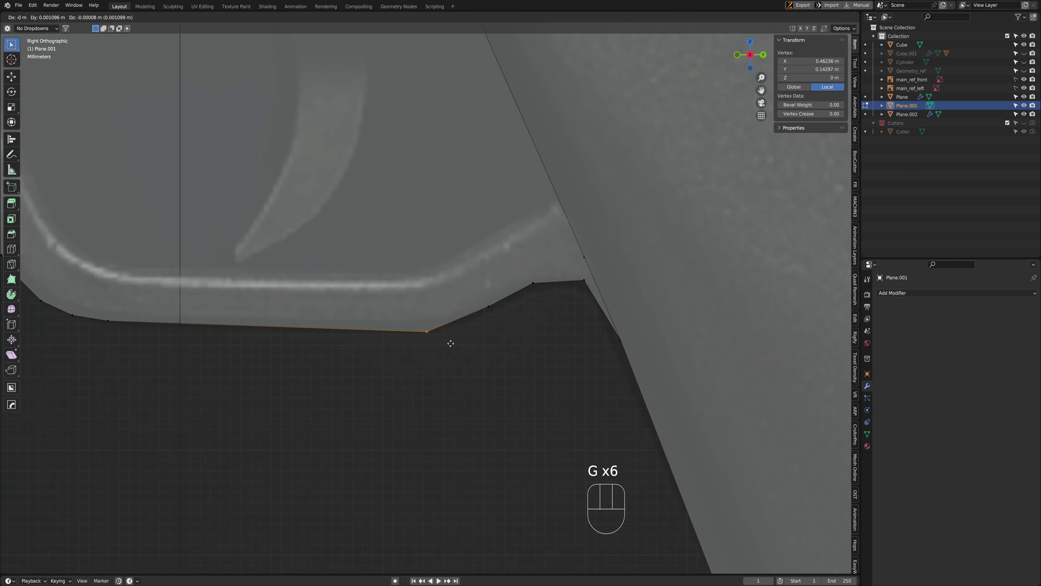
click(451, 343)
scroll(480, 295, up, 2)
drag(462, 294, 511, 331)
key(g)
click(513, 333)
Bevel the slope vertex behind the guard's bottom edge and fit the two resulting vertices to the reference curve
key(shift+ctrl+b)
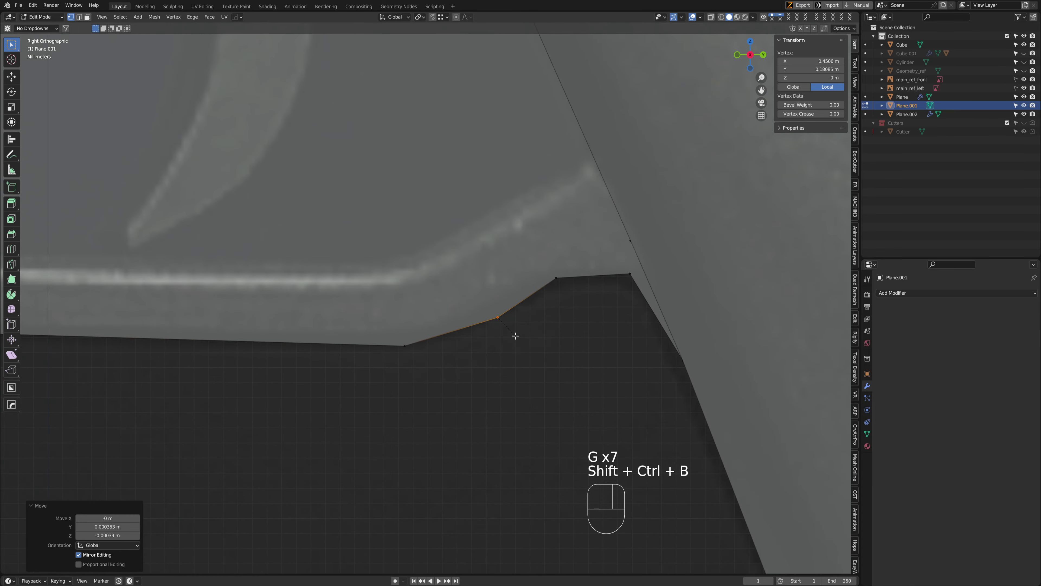
click(472, 316)
key(g)
click(530, 319)
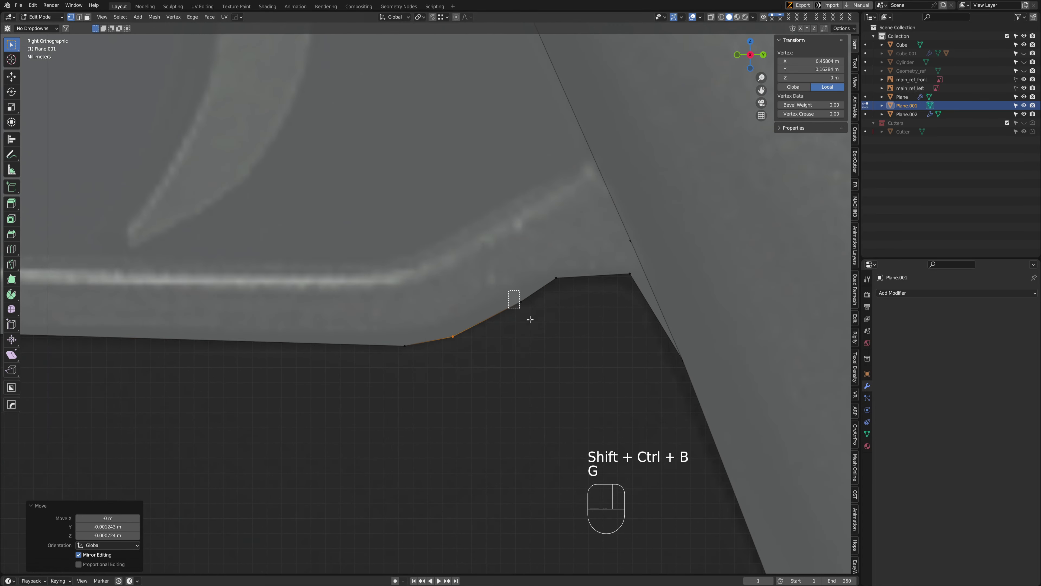
key(g)
click(556, 335)
Move the vertex at the top of the guard's rear slope backward and bevel it with a width of about 0.00816 m
key(g)
click(558, 279)
key(g)
click(585, 288)
key(shift+ctrl+b)
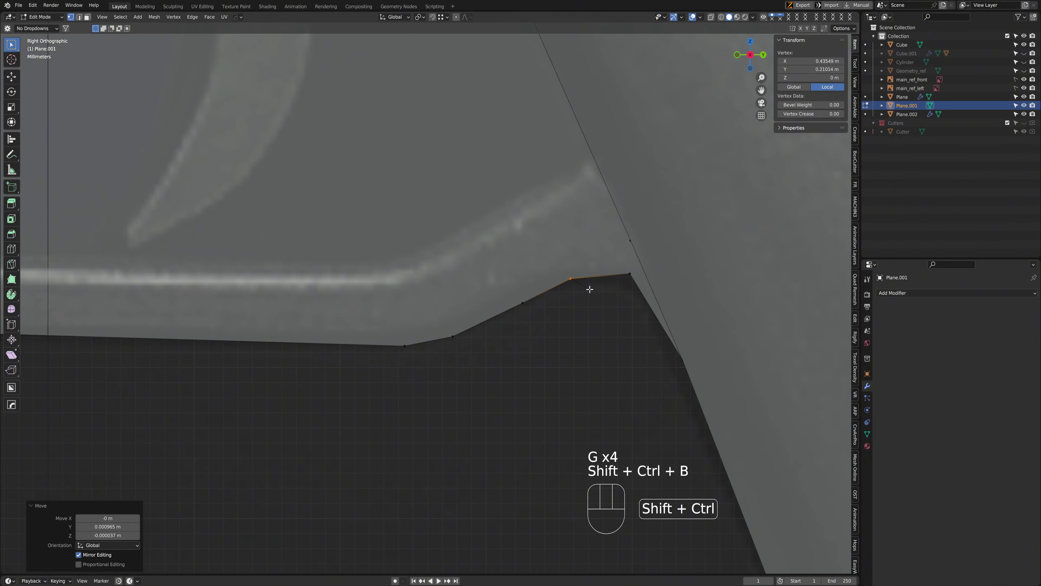
click(656, 296)
With X-ray display on, move the guard's lowest rear vertex upward and inside the grip
key(alt+z)
shift+middle_drag(666, 317, 520, 307)
scroll(524, 307, down, 1)
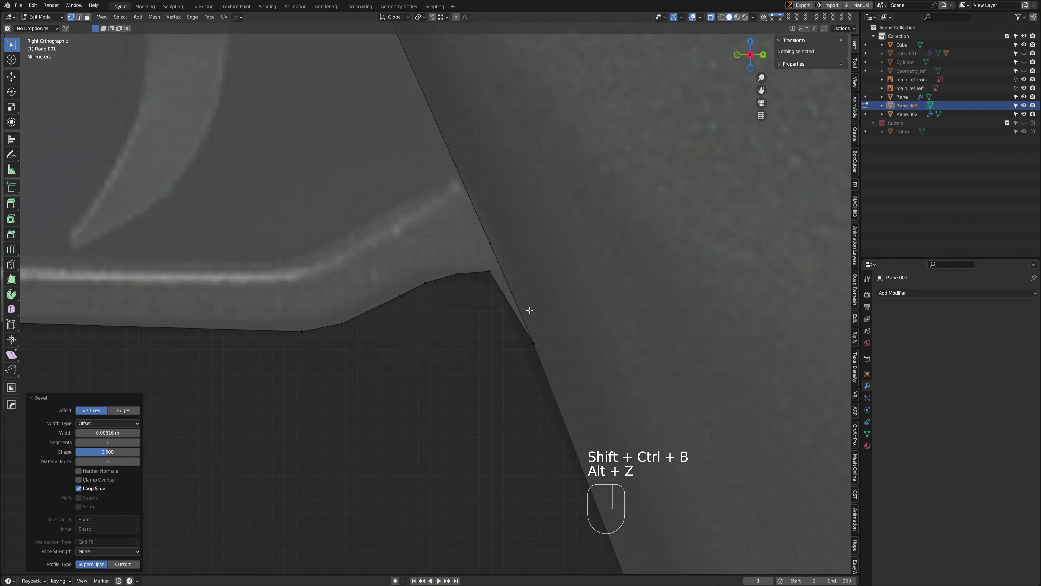
drag(529, 310, 563, 366)
key(alt+z)
key(g)
click(598, 297)
Shift the guard's lower rear-edge vertex and its upper rear corner vertices outward so they overlap the grip and receiver
key(alt+z)
scroll(529, 263, down, 4)
shift+middle_drag(511, 247, 470, 312)
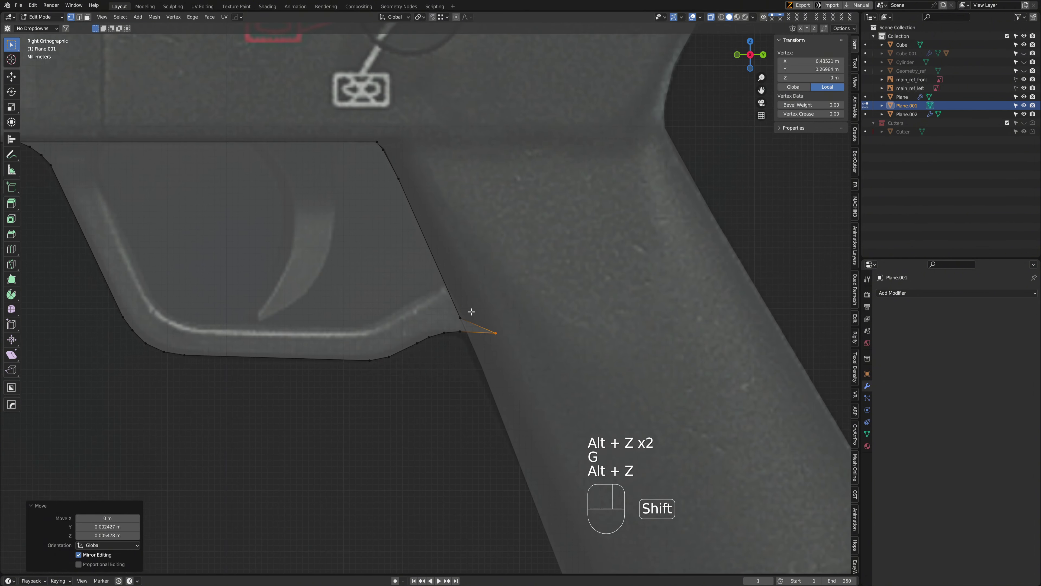
drag(440, 304, 476, 322)
key(g)
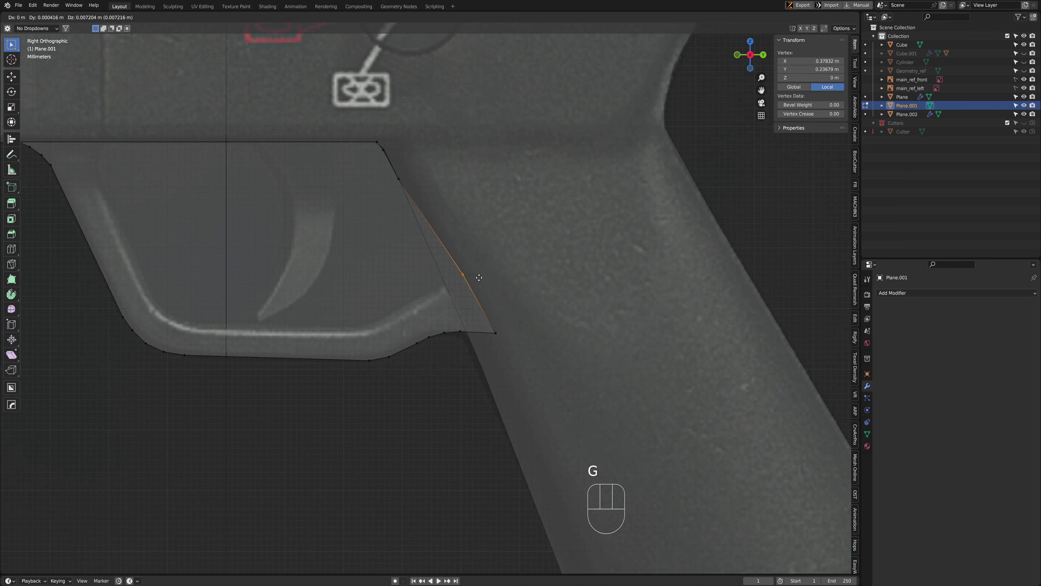
click(479, 277)
shift+middle_drag(355, 117, 404, 200)
drag(405, 200, 480, 283)
key(g)
click(495, 264)
Dissolve the extra vertex beside the guard's upper rear corner and level that corner along Z with the upper front vertex
shift+middle_drag(253, 283, 395, 303)
scroll(395, 303, up, 2)
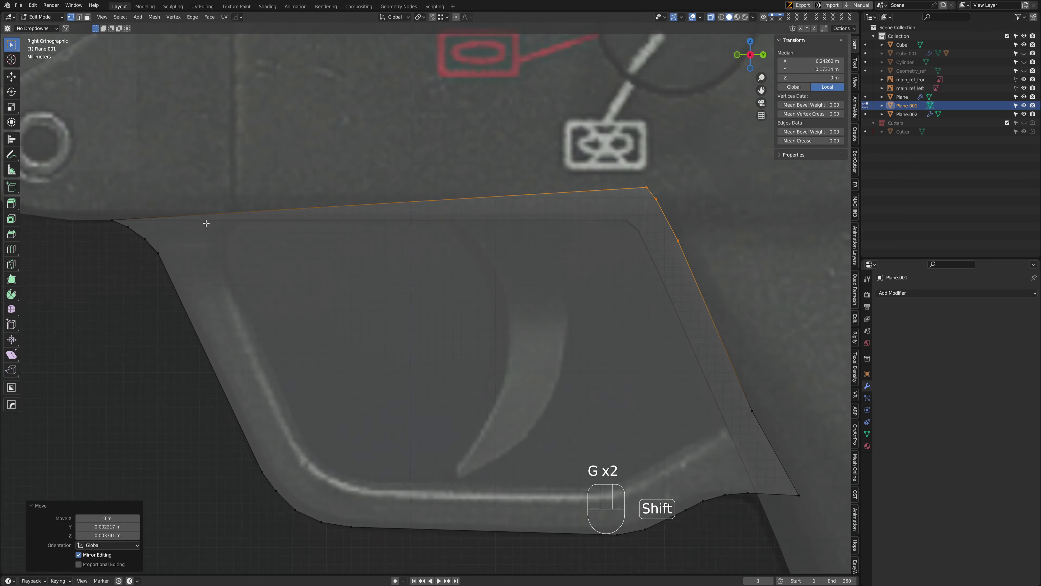
shift+middle_drag(204, 223, 377, 263)
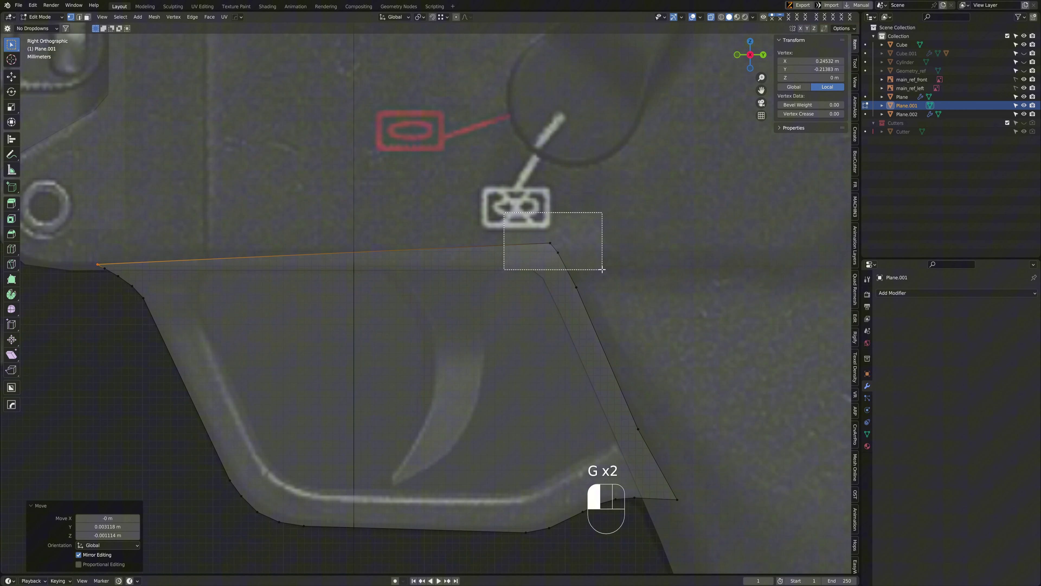
drag(602, 270, 603, 269)
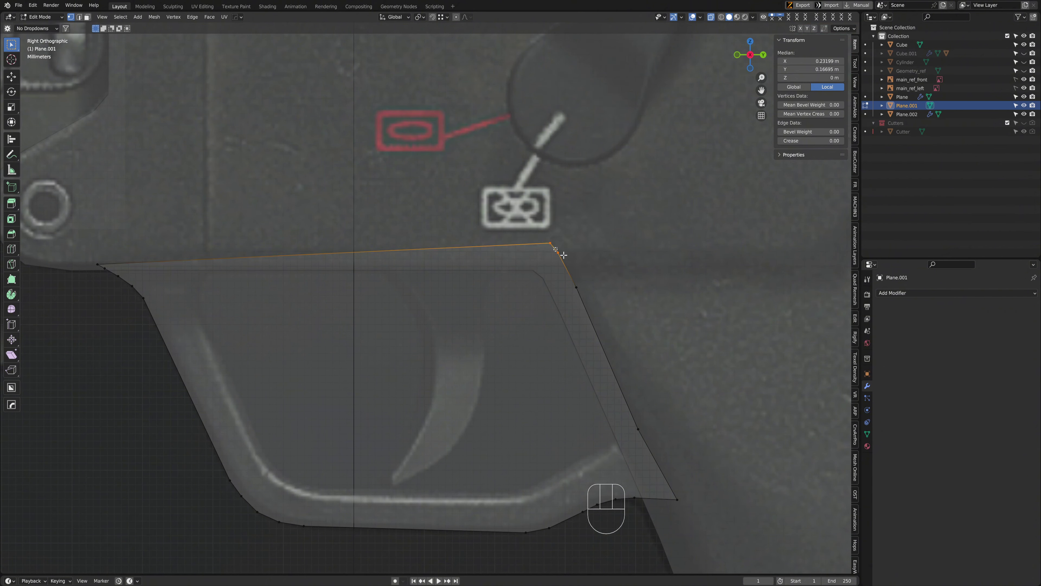
key(ctrl+x)
key(g)
key(z)
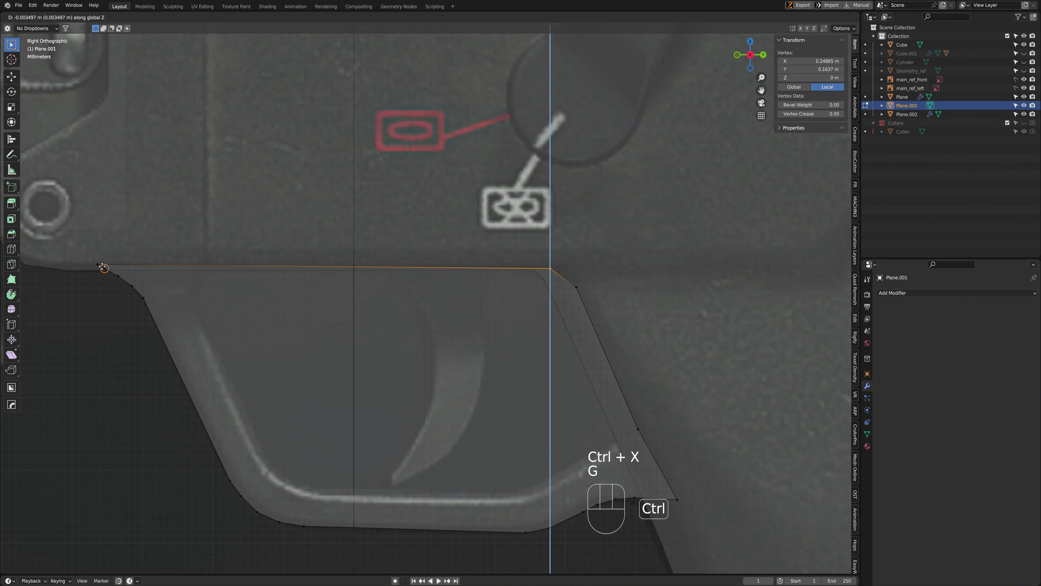
click(100, 266)
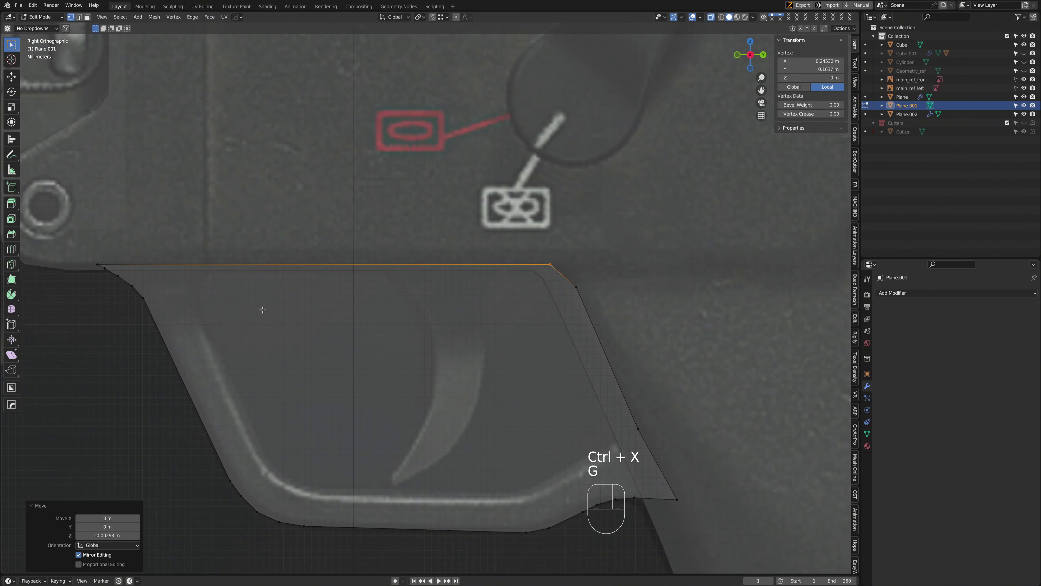
shift+middle_drag(582, 295, 530, 277)
click(529, 276)
key(g)
click(549, 302)
key(ctrl+z)
Dissolve the extra vertex just below the guard's upper rear corner and the protruding vertex at its lower rear tip
key(ctrl+x)
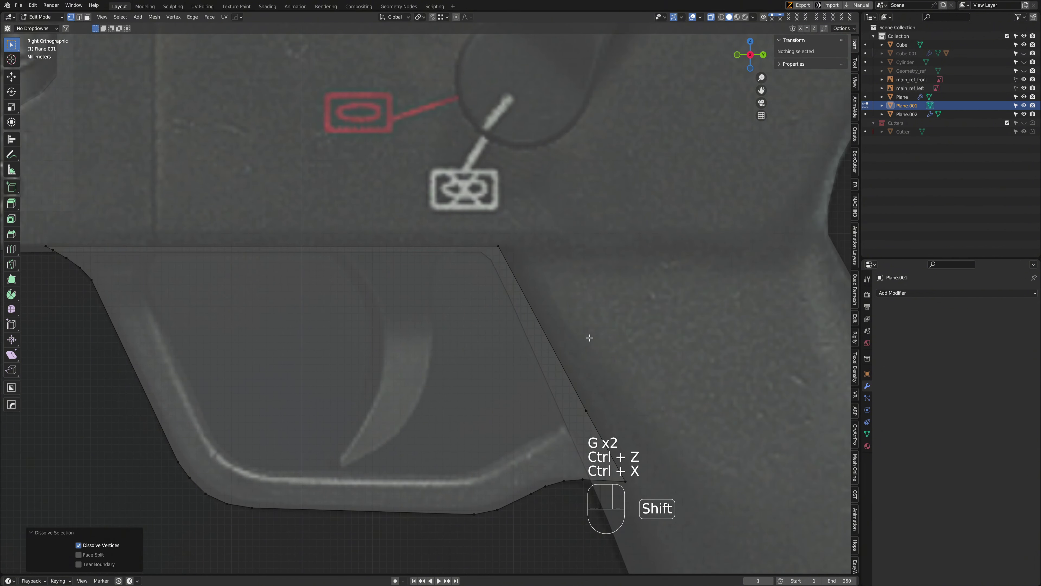
shift+middle_drag(588, 342, 506, 207)
click(533, 324)
key(g)
click(582, 354)
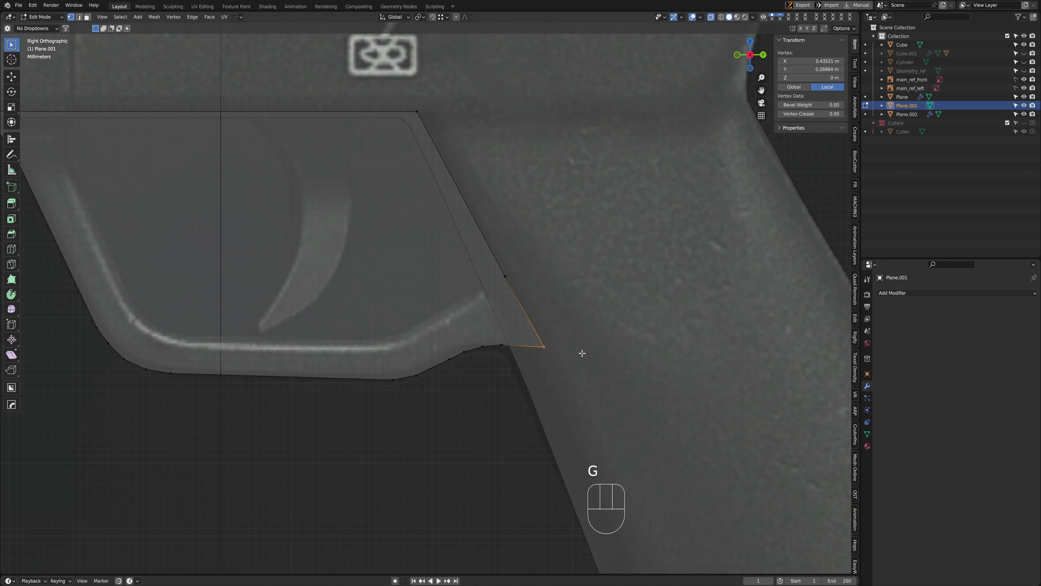
key(ctrl+x)
Move the remaining rear-edge vertex down to form the guard's lower rear corner just inside the grip
click(508, 283)
key(g)
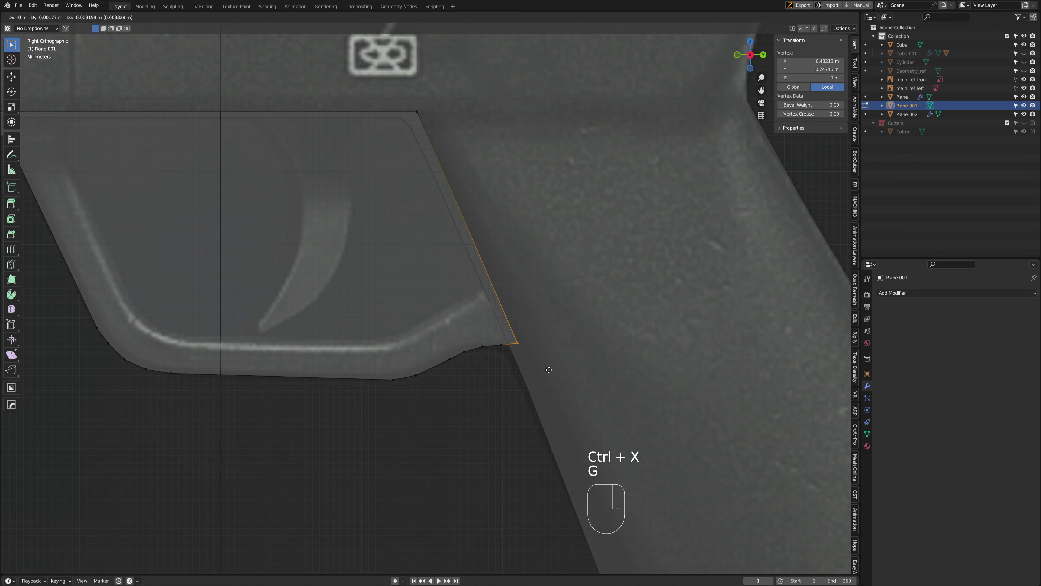
click(540, 363)
shift+middle_drag(539, 363, 435, 307)
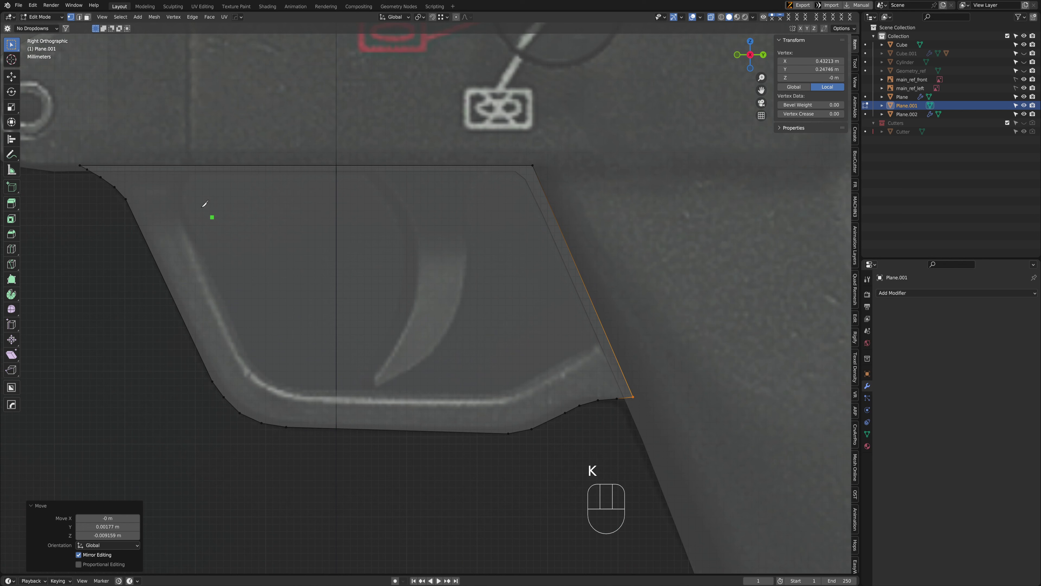
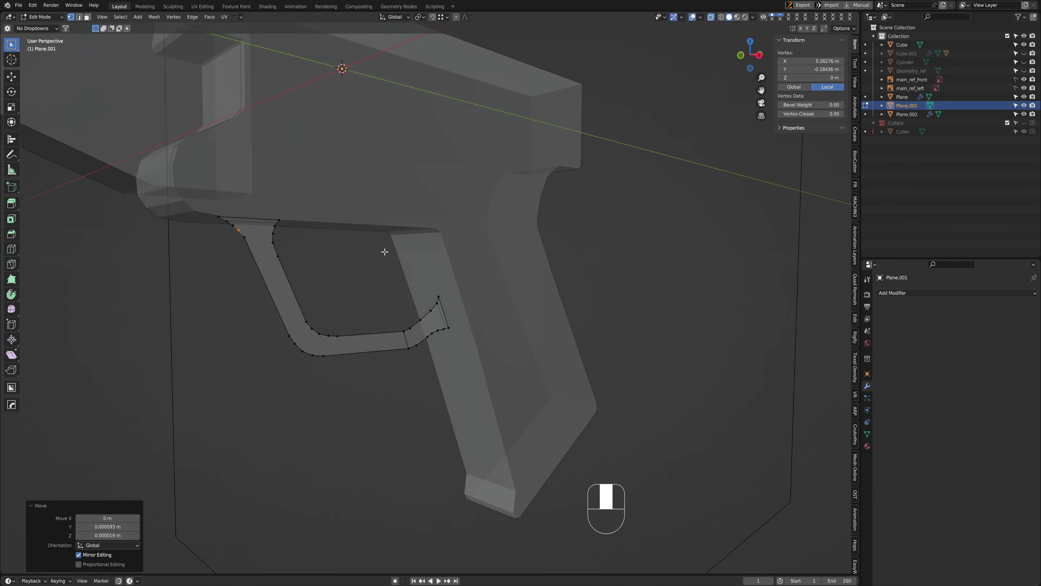
Give the trigger guard a Solidify modifier about 0.053 m thick with offset 0
key(Tab)
scroll(372, 249, up, 3)
key(q)
mouse_move(317, 300)
click(357, 306)
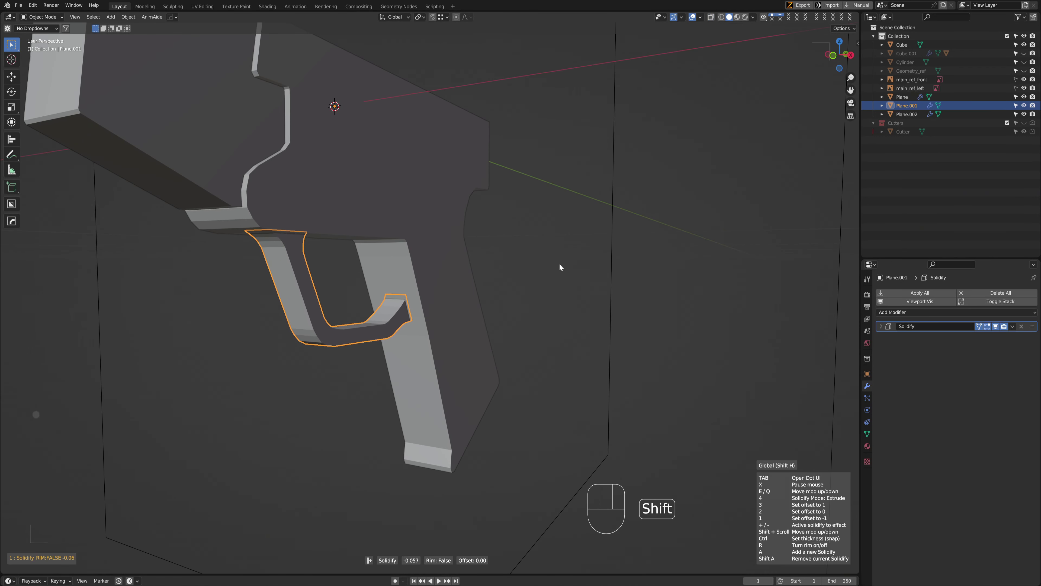
click(548, 253)
key(n)
middle_drag(548, 253, 356, 333)
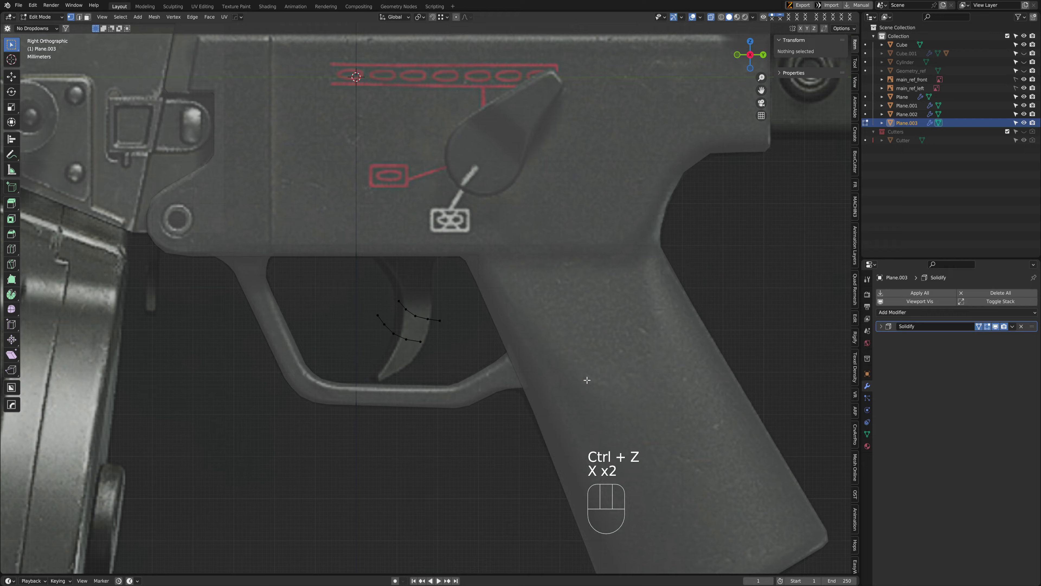
Delete the lower of the two short curved edge strips lying over the trigger
scroll(387, 358, up, 5)
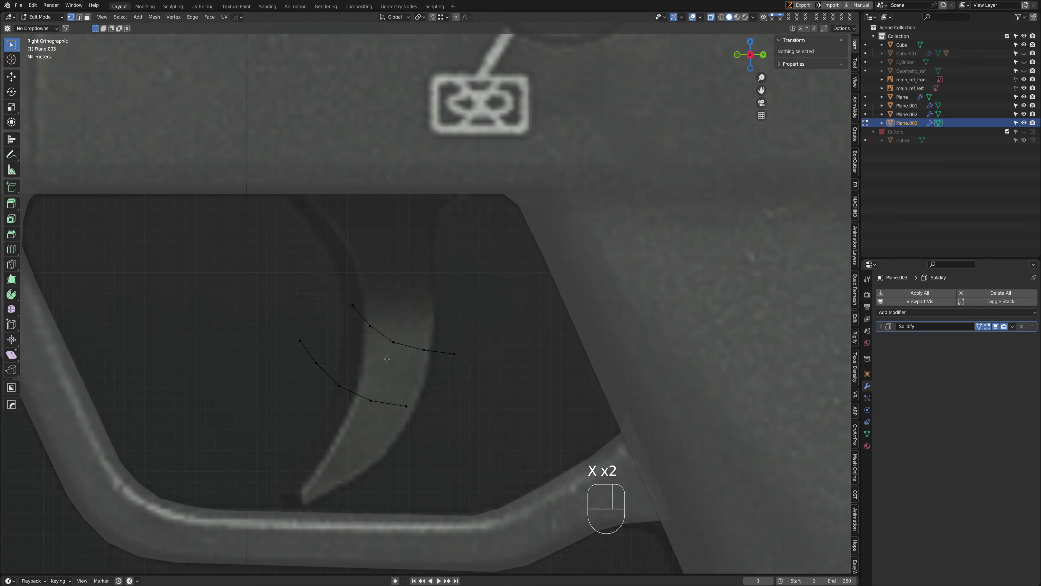
scroll(351, 344, down, 1)
drag(319, 328, 442, 414)
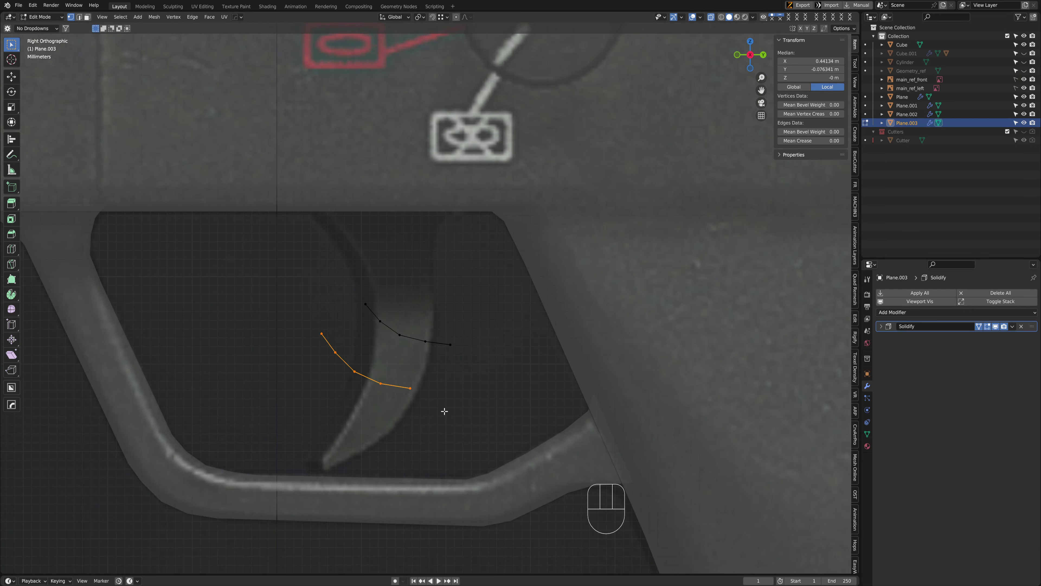
key(x)
click(422, 408)
Rotate and move the remaining edge strip so it follows the middle of the trigger's front edge
drag(407, 337, 458, 360)
key(r)
key(g)
click(410, 193)
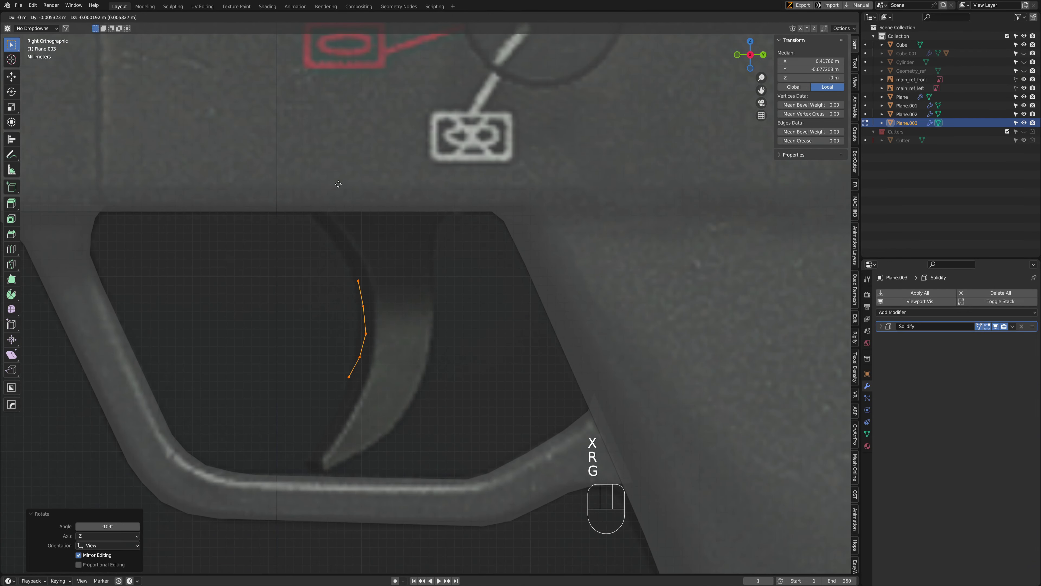
key(r)
click(343, 184)
Extrude the strip's upper end in three segments along the trigger's front edge, ending just inside the receiver
drag(336, 255, 389, 294)
key(e)
click(365, 243)
key(e)
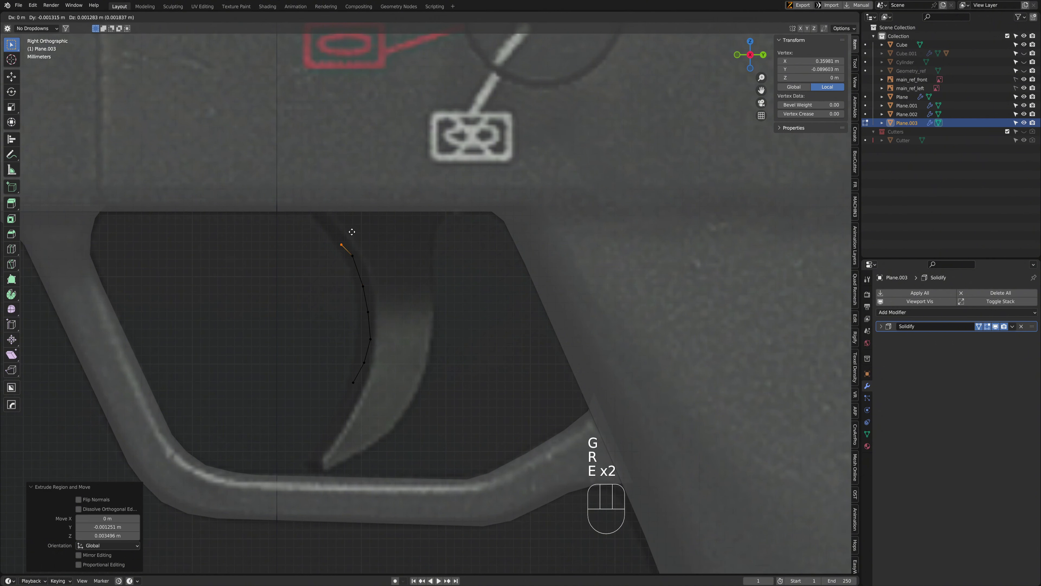
click(344, 218)
key(e)
click(326, 194)
Extrude the strip's lower end in two segments down to the trigger's tip
drag(336, 365, 353, 442)
key(e)
click(349, 454)
key(e)
click(309, 458)
Move the lower and middle front-edge vertices one by one onto the trigger's curved contour in the reference
key(g)
click(345, 429)
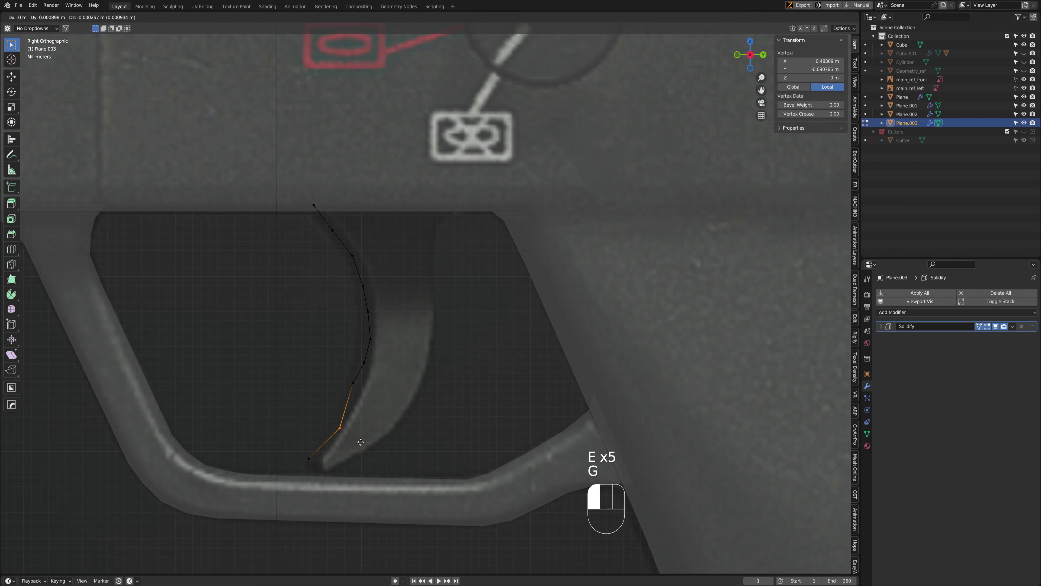
click(353, 383)
key(g)
click(388, 404)
key(g)
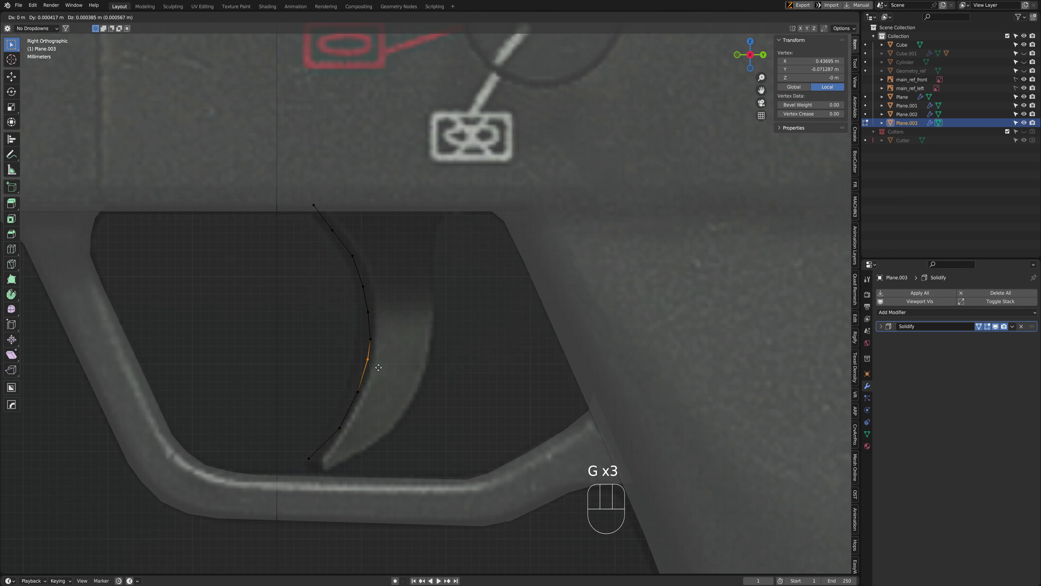
click(380, 368)
click(370, 338)
key(g)
click(373, 335)
Adjust the front edge's end vertices at the trigger's tip and just inside the receiver
click(309, 458)
key(g)
click(313, 457)
click(314, 204)
key(g)
click(326, 203)
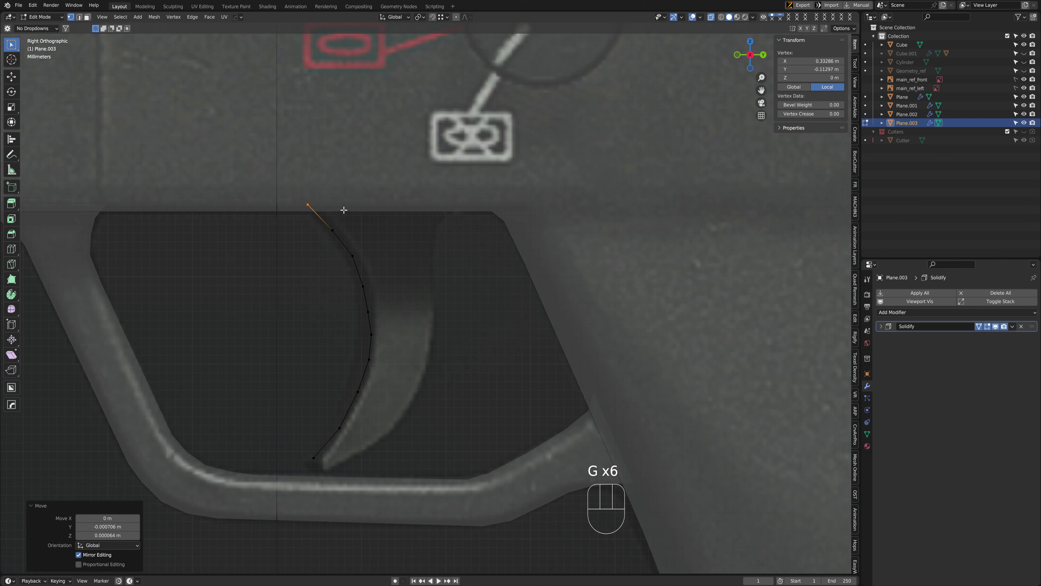
Extrude the top end vertex along Y past the trigger's rear and continue two segments around the upper rear corner
key(e)
key(y)
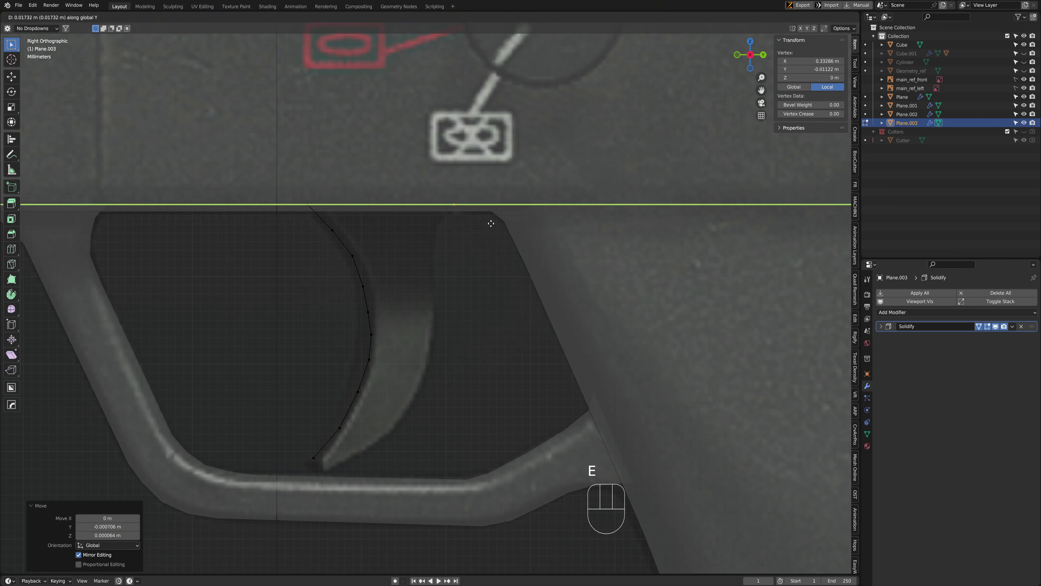
click(498, 224)
key(e)
click(475, 237)
key(e)
click(465, 257)
Extrude a chain of short segments down the trigger's rear edge and around to its tip, following the reference
key(e)
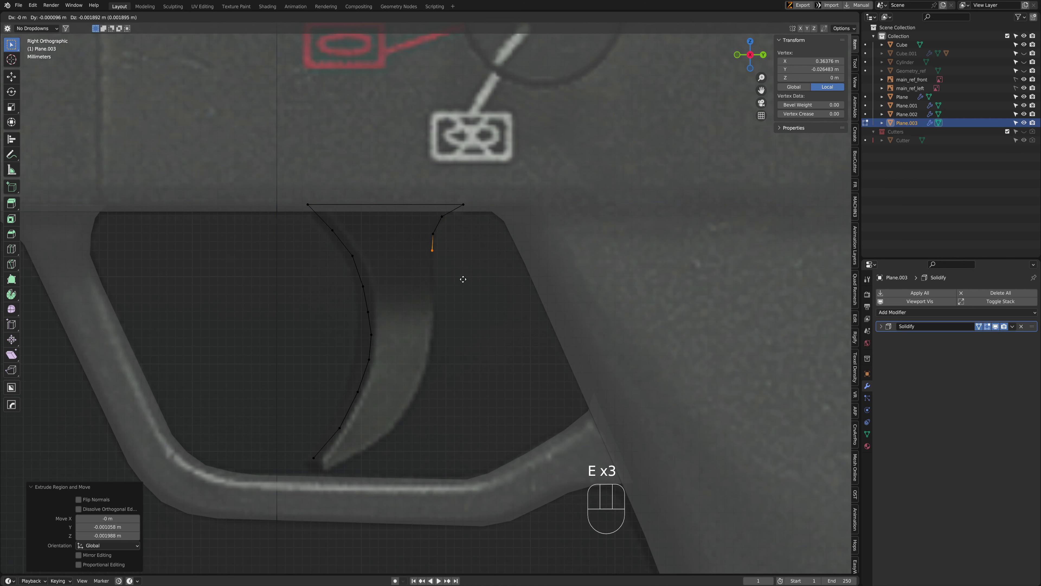
click(463, 282)
key(e)
click(468, 336)
key(e)
click(468, 418)
key(e)
click(466, 457)
key(e)
click(457, 484)
key(e)
click(446, 507)
key(e)
click(432, 528)
key(e)
click(410, 549)
key(e)
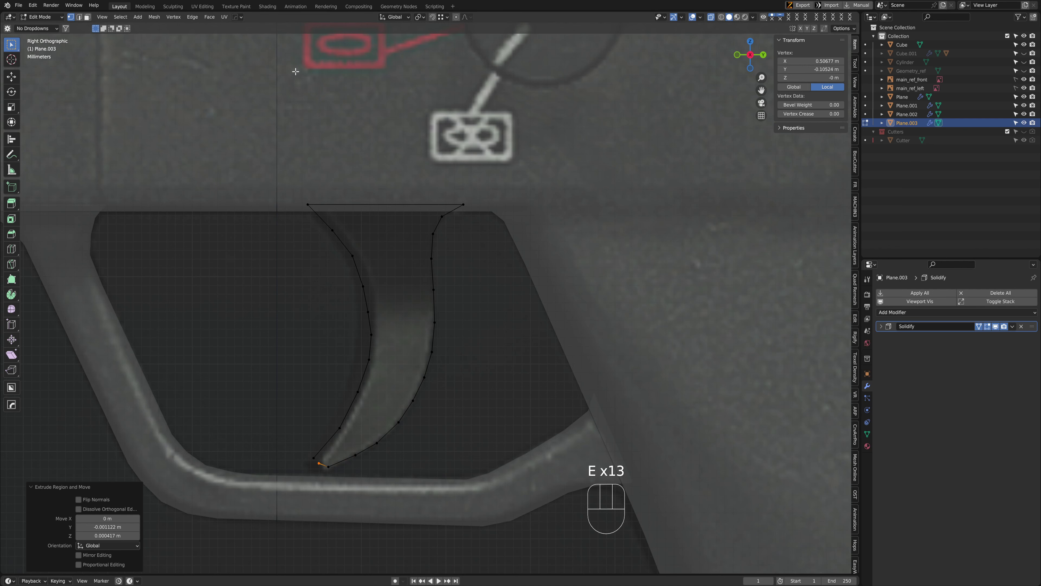
Close the trigger outline with an edge at the tip and move the front tip vertex slightly inward
shift+click(314, 457)
shift+middle_drag(318, 458, 348, 305)
scroll(349, 305, up, 2)
key(f)
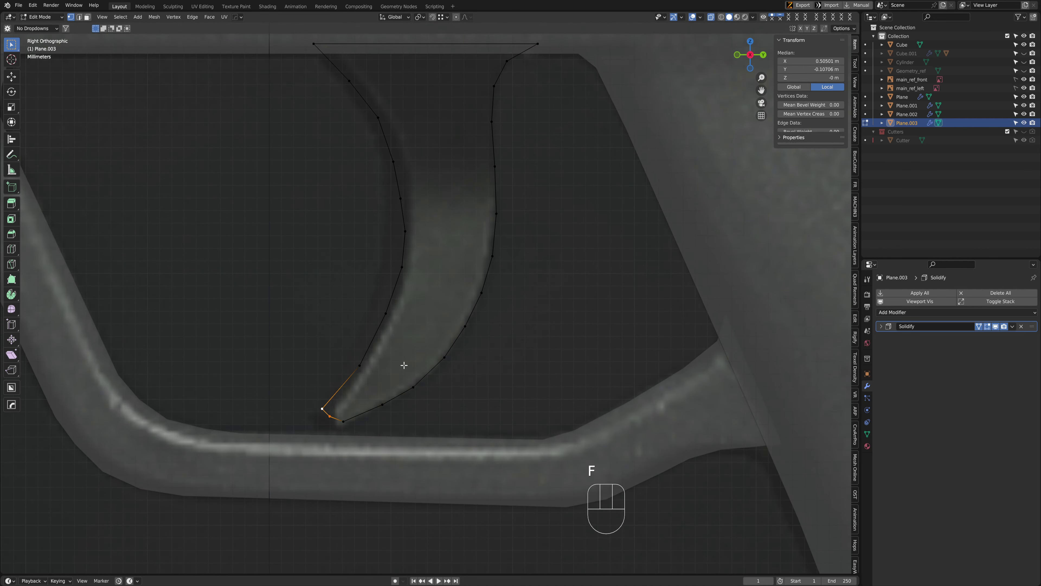
key(g)
click(325, 406)
scroll(323, 394, down, 2)
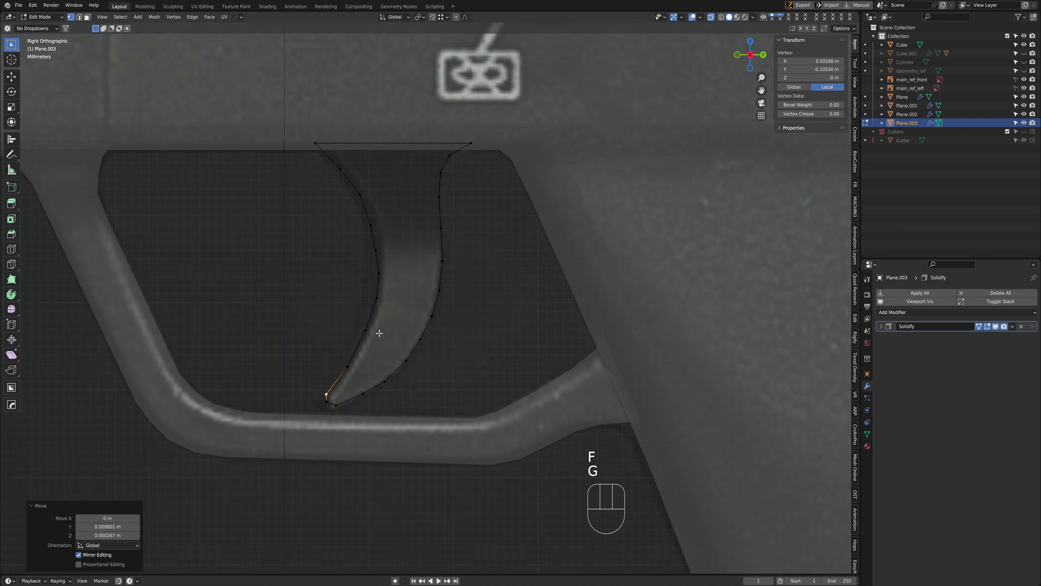
Nudge the two front-edge vertices above the trigger's tip onto the reference contour
click(365, 330)
click(347, 365)
key(g)
click(346, 365)
click(366, 331)
key(g)
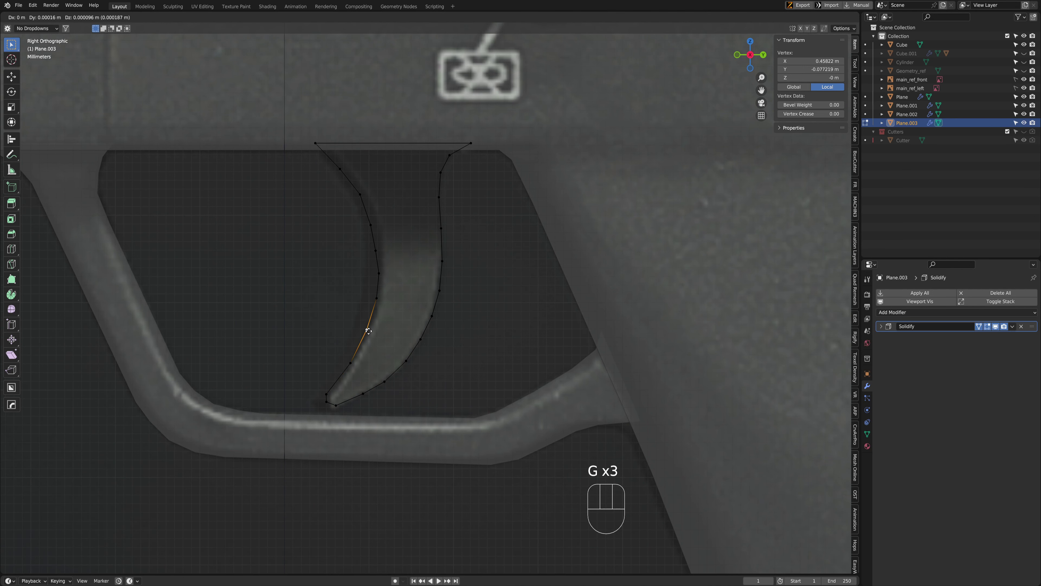
click(366, 330)
shift+middle_drag(403, 268, 392, 295)
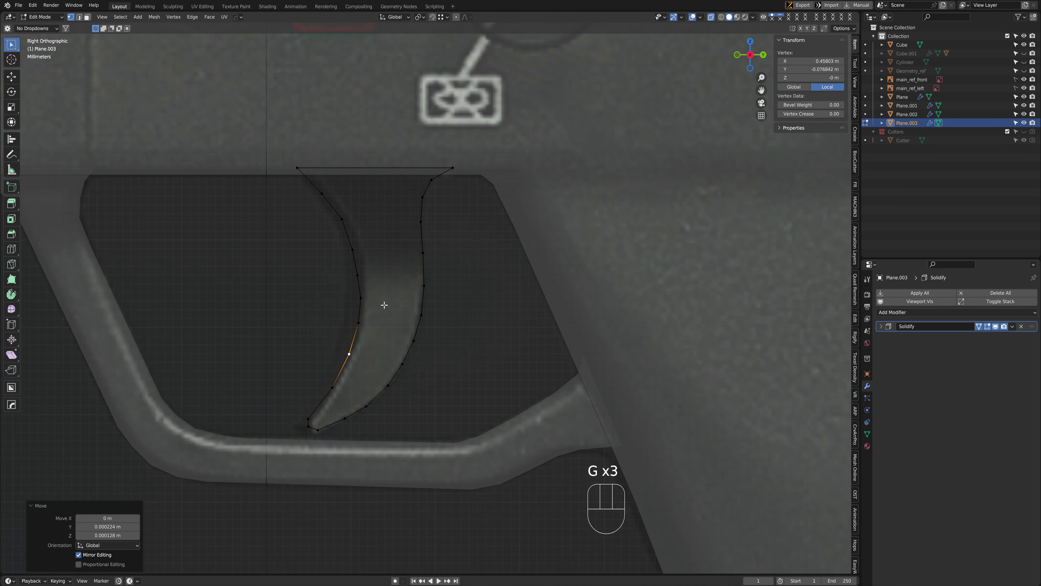
Select the trigger's whole outline loop and fill it with a face
shift+middle_drag(323, 437, 382, 282)
scroll(338, 284, down, 1)
click(338, 283)
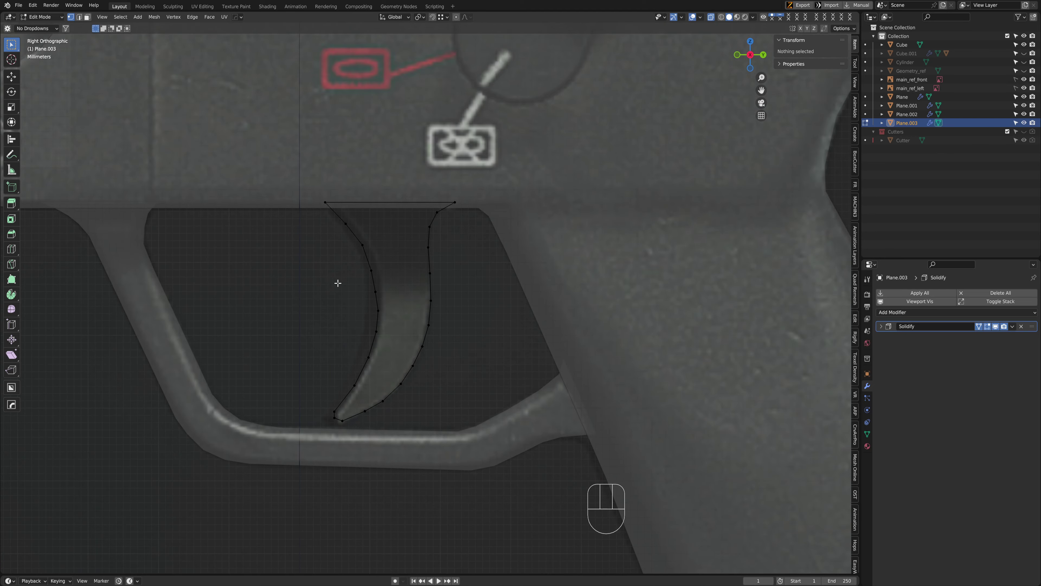
key(2)
alt+click(375, 281)
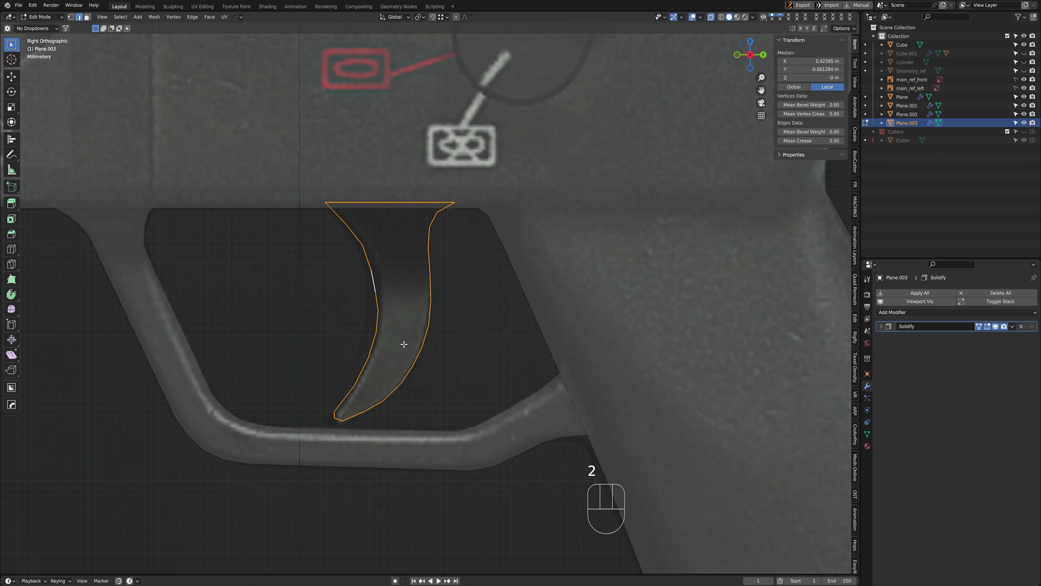
key(f)
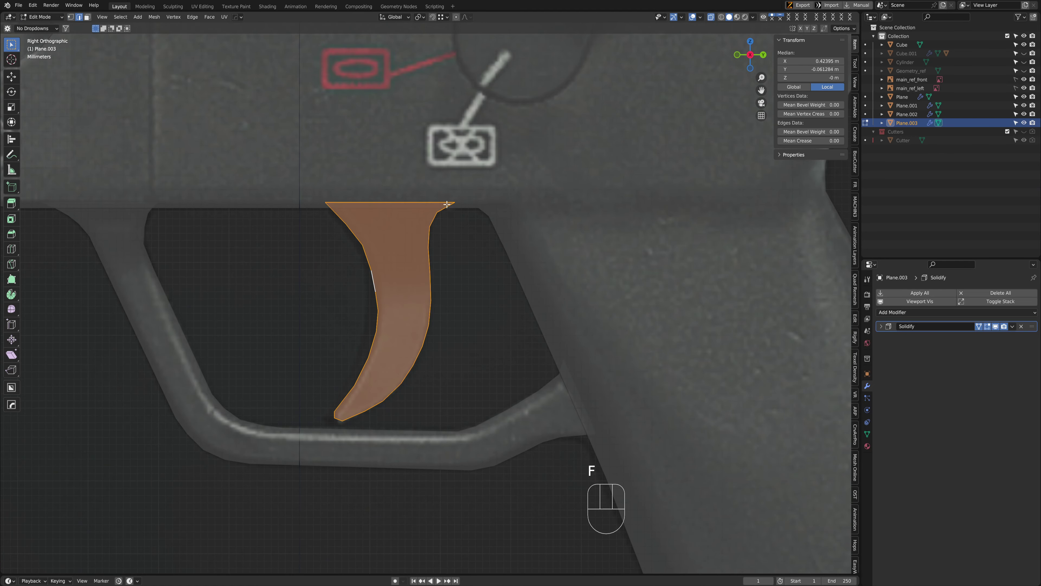
Set the trigger's Solidify thickness to 0.05 m and reduce it to 0.03 m
key(Tab)
middle_drag(416, 285, 448, 283)
click(882, 326)
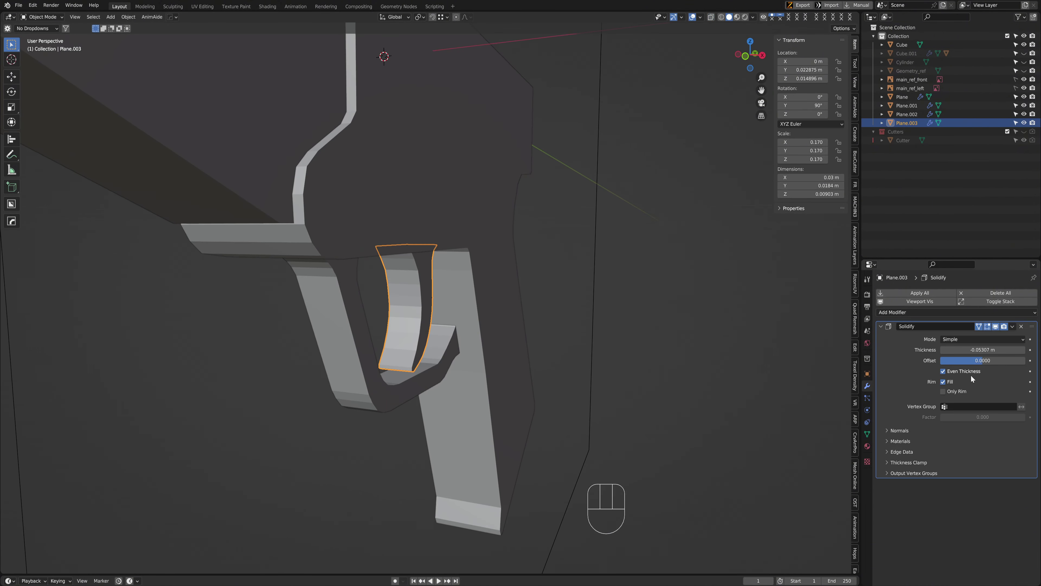
click(990, 350)
text(0.05)
key(Return)
middle_drag(471, 296, 447, 317)
shift+drag(988, 350, 963, 350)
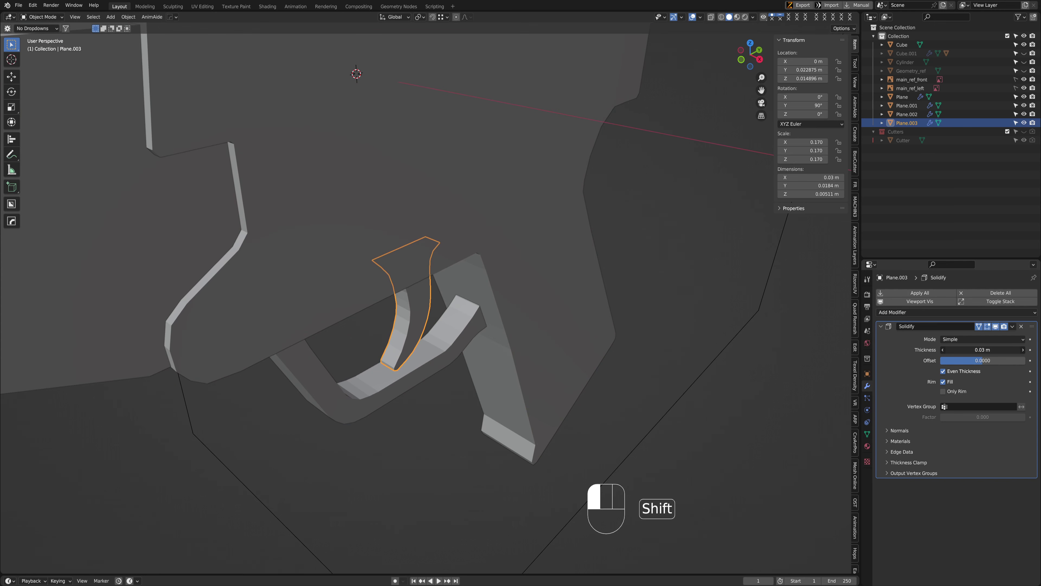
Examine the blocked-out trigger, guard and receiver in 3D and against the side reference
middle_drag(532, 375, 439, 337)
scroll(444, 311, down, 2)
key(ctrl+space)
shift+middle_drag(353, 267, 354, 282)
click(353, 283)
scroll(354, 283, down, 2)
shift+middle_drag(362, 352, 480, 371)
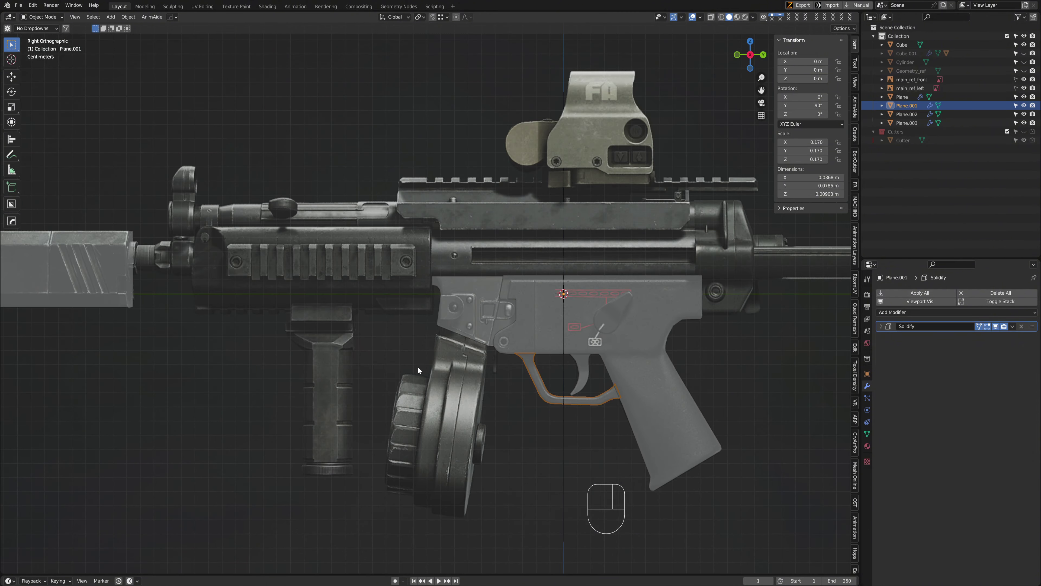
scroll(418, 366, down, 2)
shift+middle_drag(379, 359, 402, 338)
scroll(406, 318, up, 5)
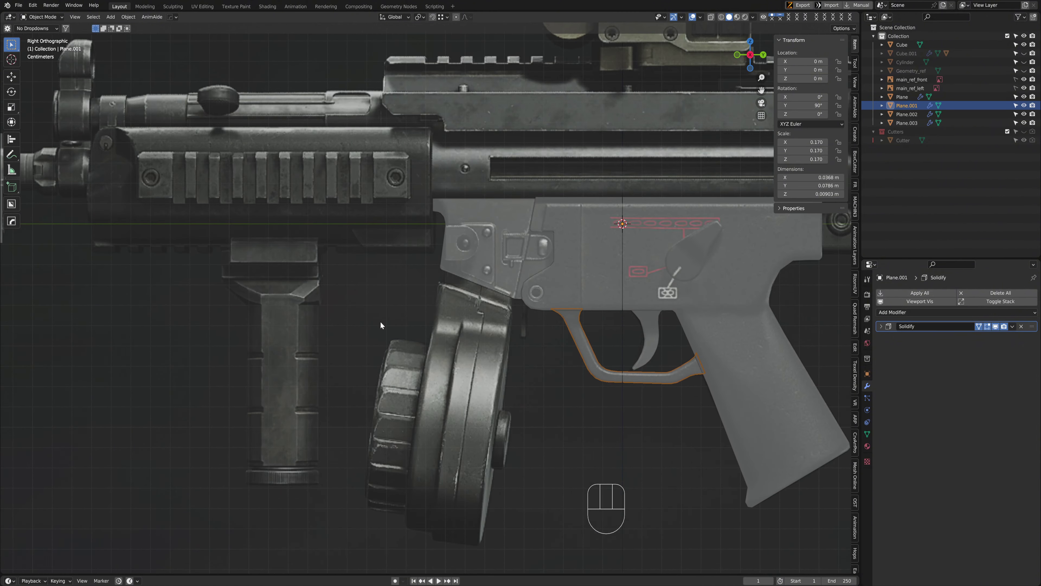
scroll(381, 320, down, 2)
key(shift+a)
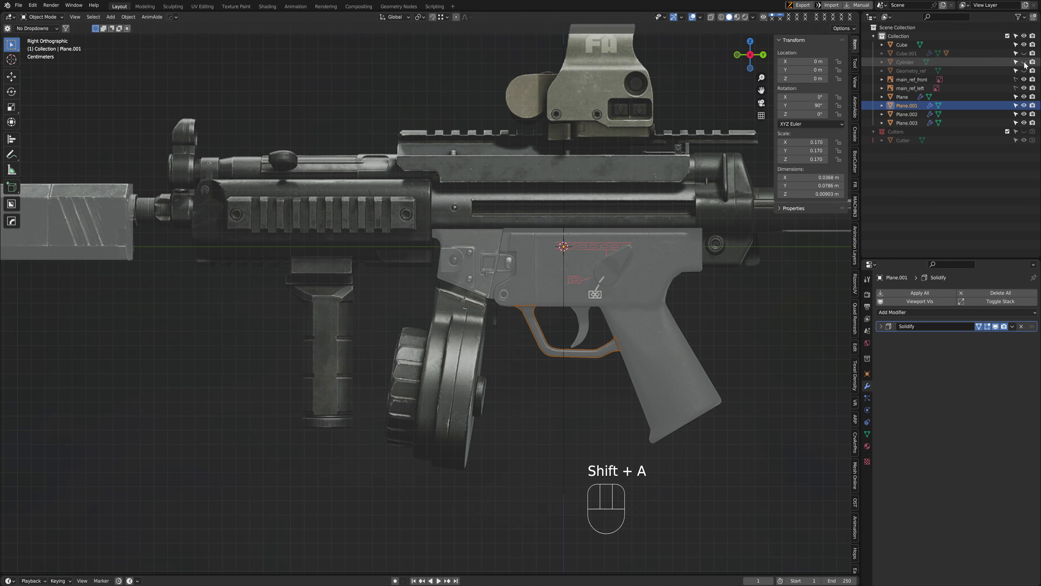
Unhide the foregrip cylinder, select it and compare it with the foregrip and its mount in the side reference
click(1024, 62)
click(348, 331)
scroll(287, 343, up, 3)
shift+middle_drag(287, 343, 428, 437)
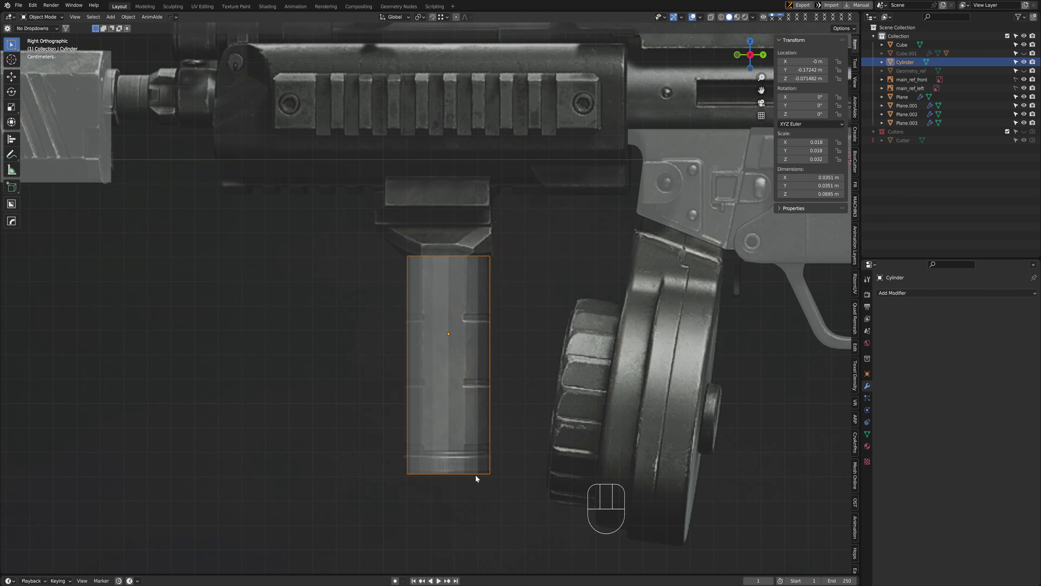
shift+middle_drag(434, 253, 352, 322)
scroll(362, 348, up, 3)
scroll(344, 337, down, 2)
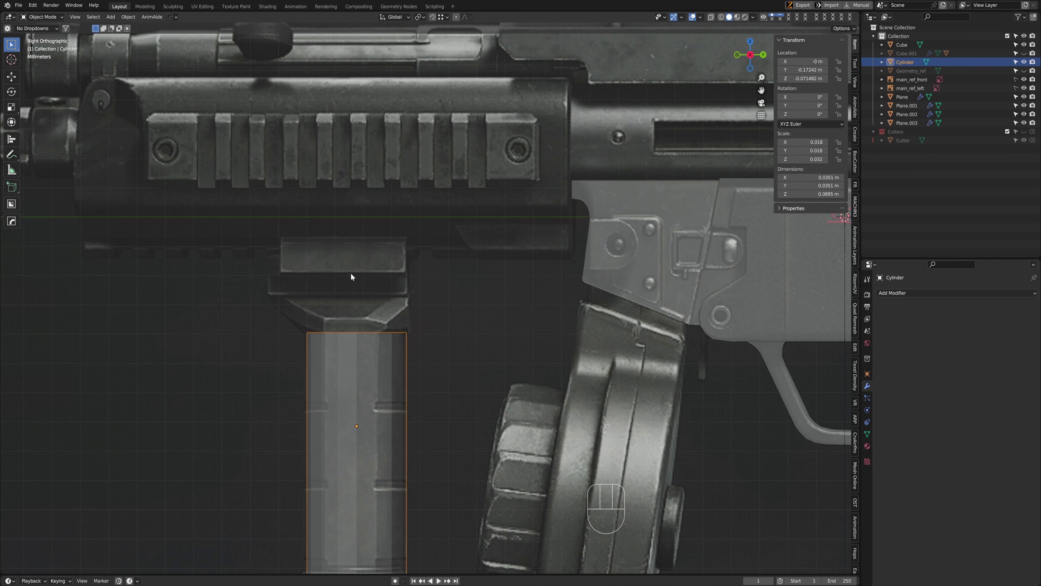
scroll(307, 279, down, 3)
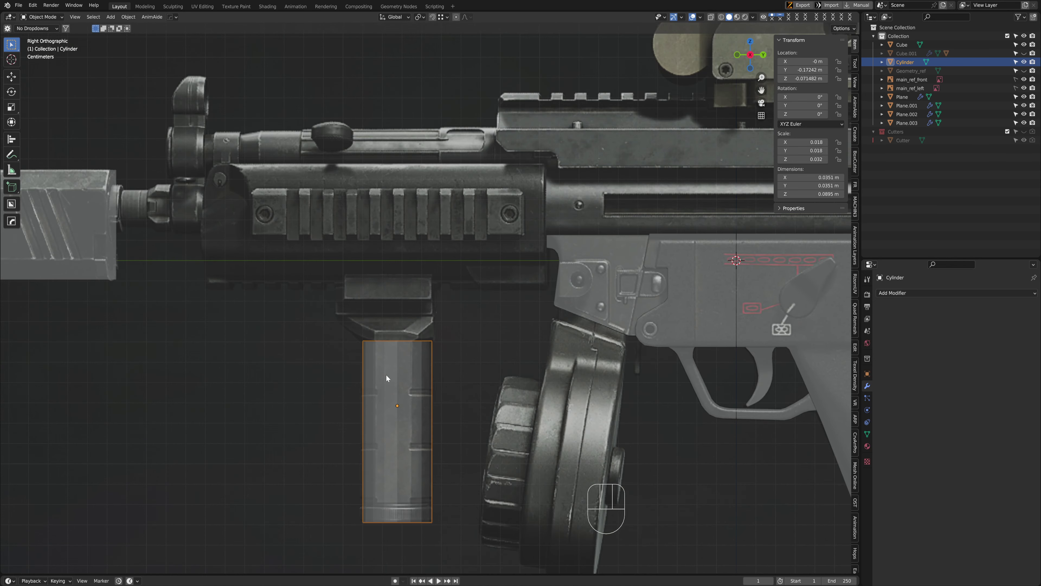
Add a plane and rotate it 90° about X so it faces the front view
scroll(385, 374, up, 2)
key(shift+a)
click(419, 373)
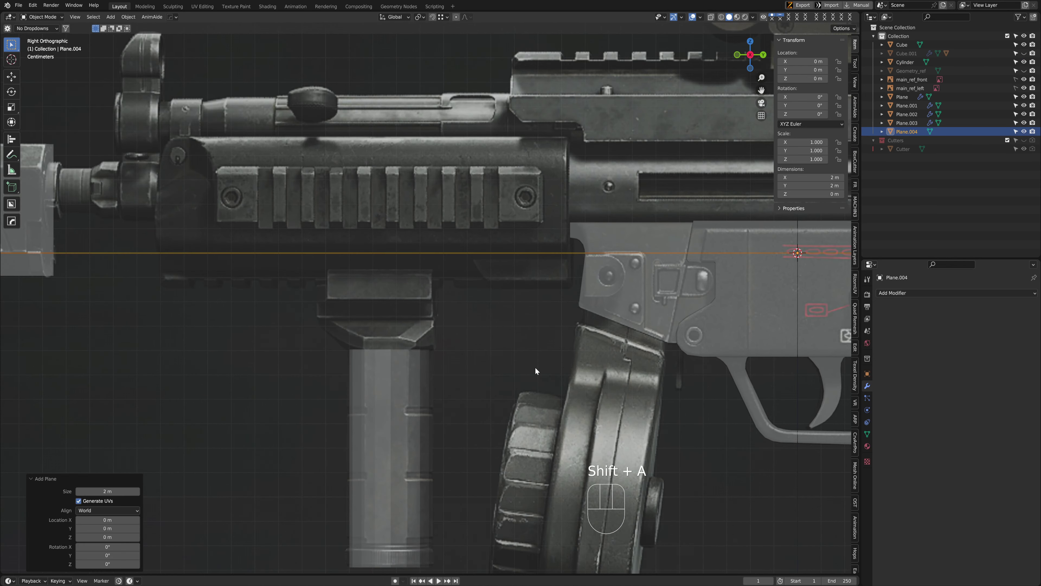
scroll(535, 365, down, 3)
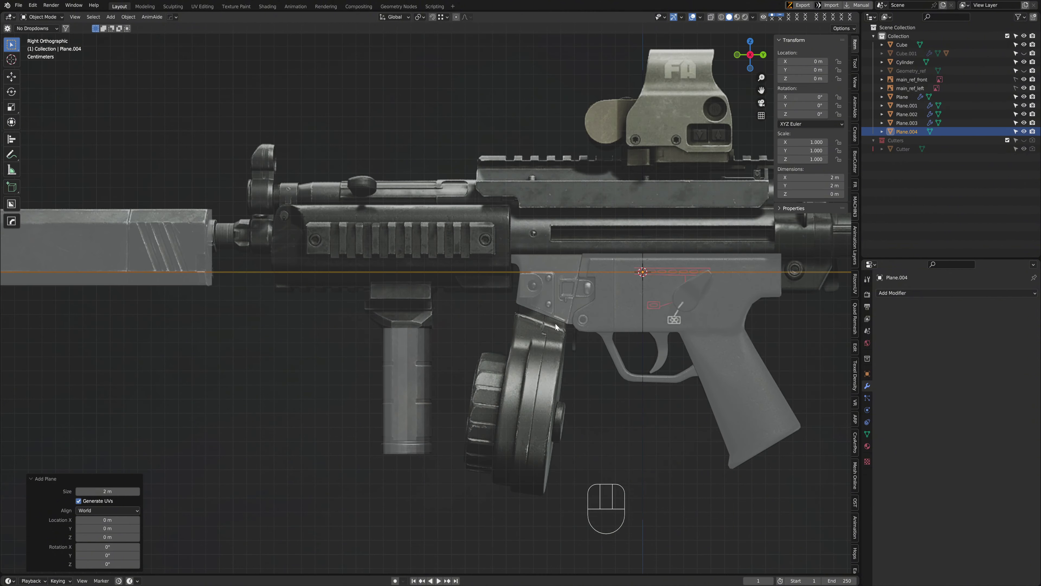
scroll(555, 323, down, 3)
key(KP_1)
text(rx90)
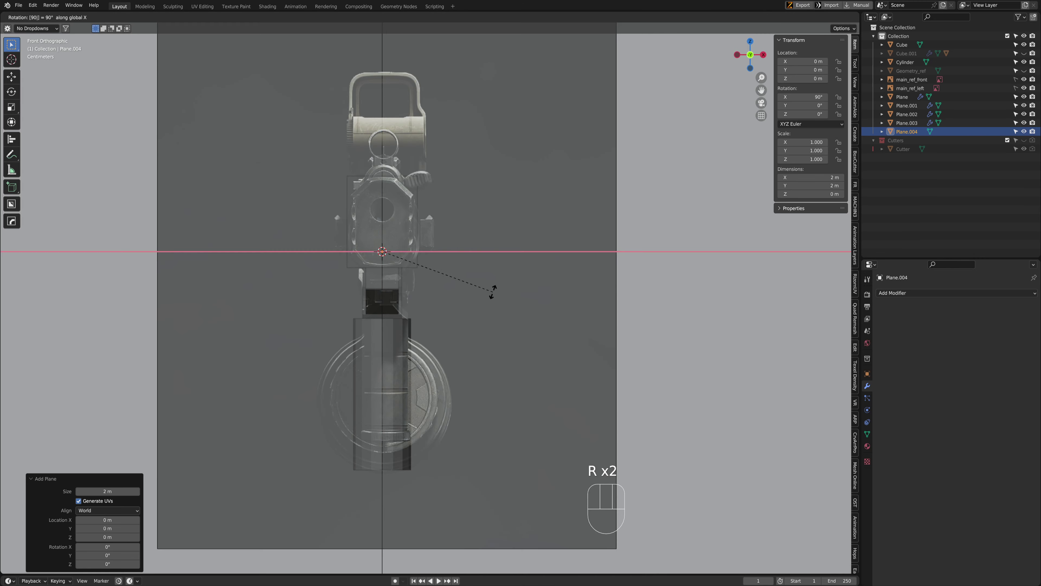
click(493, 291)
Scale the plane down to about 0.098 m square and move it beside the gun in the front view
key(s)
click(422, 265)
key(s)
click(444, 270)
scroll(435, 293, up, 4)
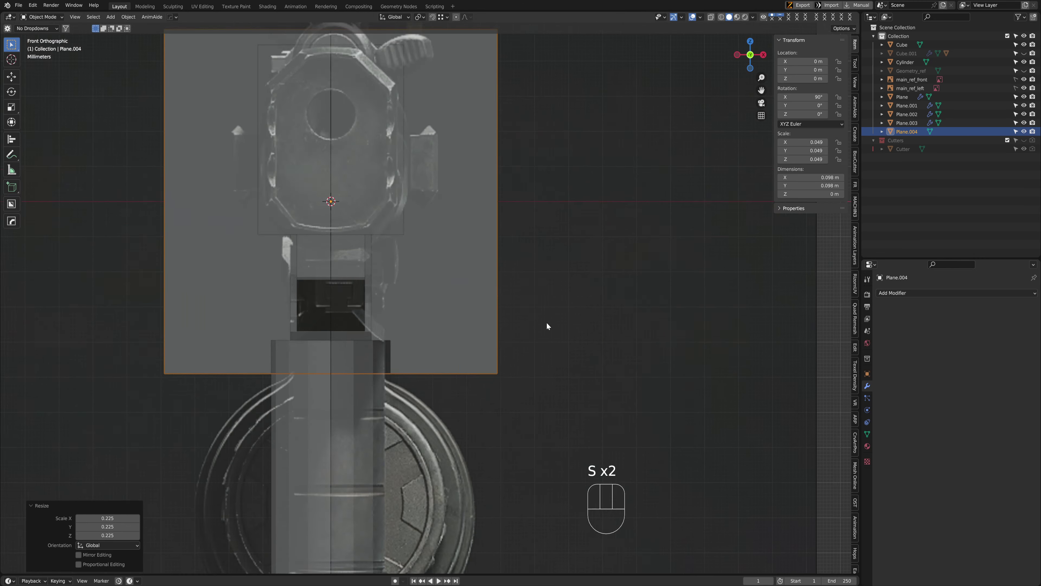
shift+middle_drag(547, 322, 633, 302)
scroll(610, 331, up, 2)
shift+middle_drag(610, 334, 637, 394)
scroll(594, 328, down, 7)
scroll(580, 319, up, 4)
key(g)
click(303, 330)
Hide the front receiver section, the main receiver and grip body, and the foregrip cylinder to expose the front reference
scroll(492, 350, up, 3)
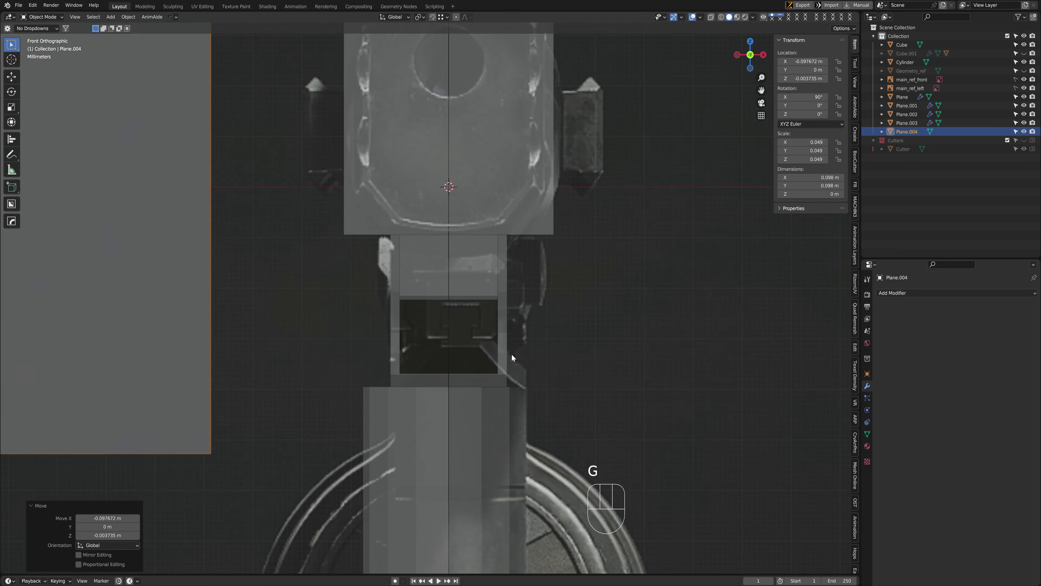
click(476, 298)
scroll(470, 278, down, 4)
key(h)
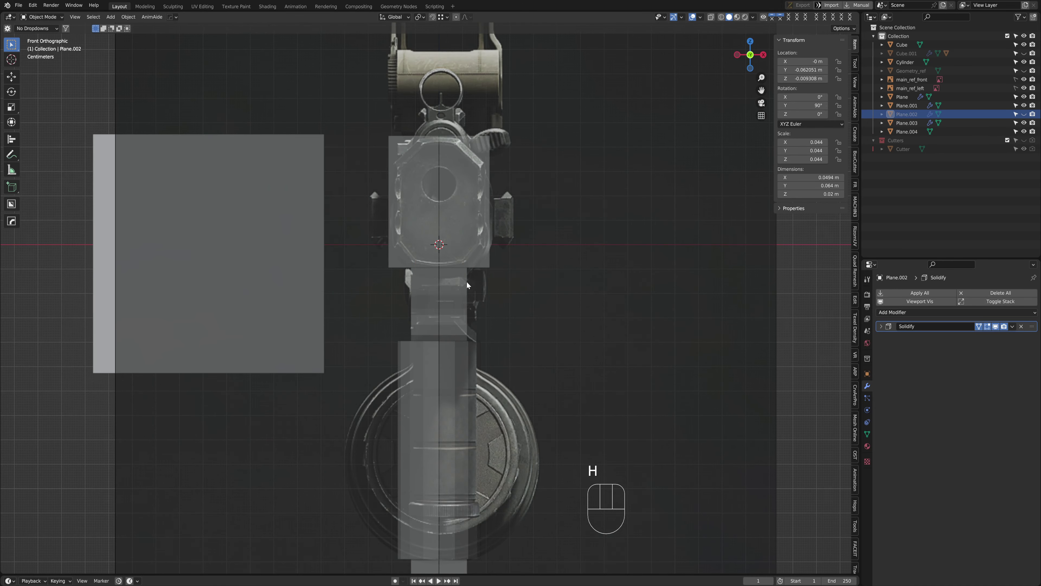
scroll(466, 281, up, 3)
click(467, 288)
key(h)
click(493, 240)
key(h)
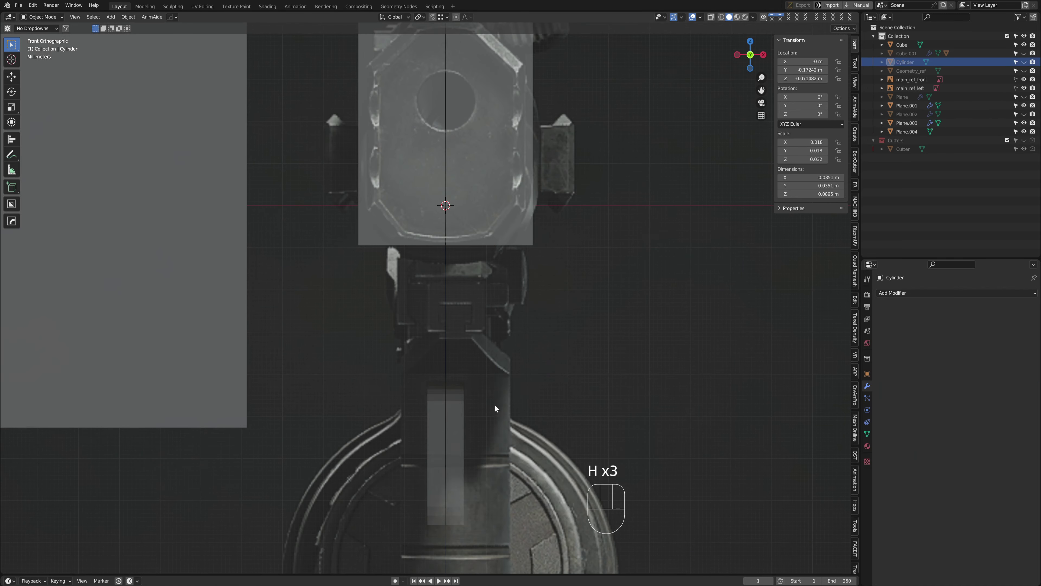
Undo the hiding of the foregrip cylinder and of the main receiver and grip body
scroll(495, 405, down, 2)
shift+middle_drag(501, 382, 491, 287)
click(438, 303)
click(581, 272)
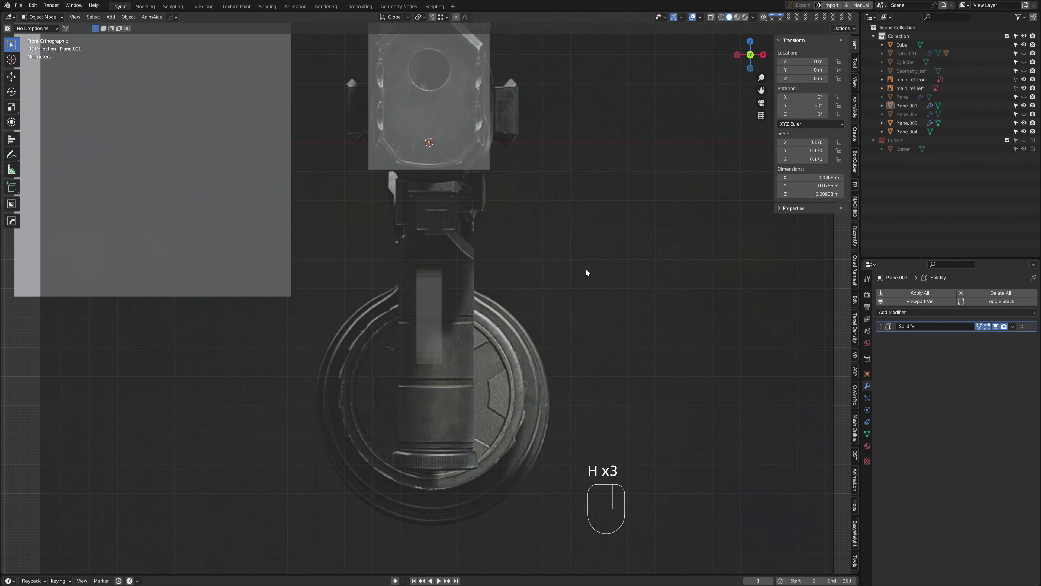
scroll(585, 272, down, 4)
scroll(632, 212, up, 1)
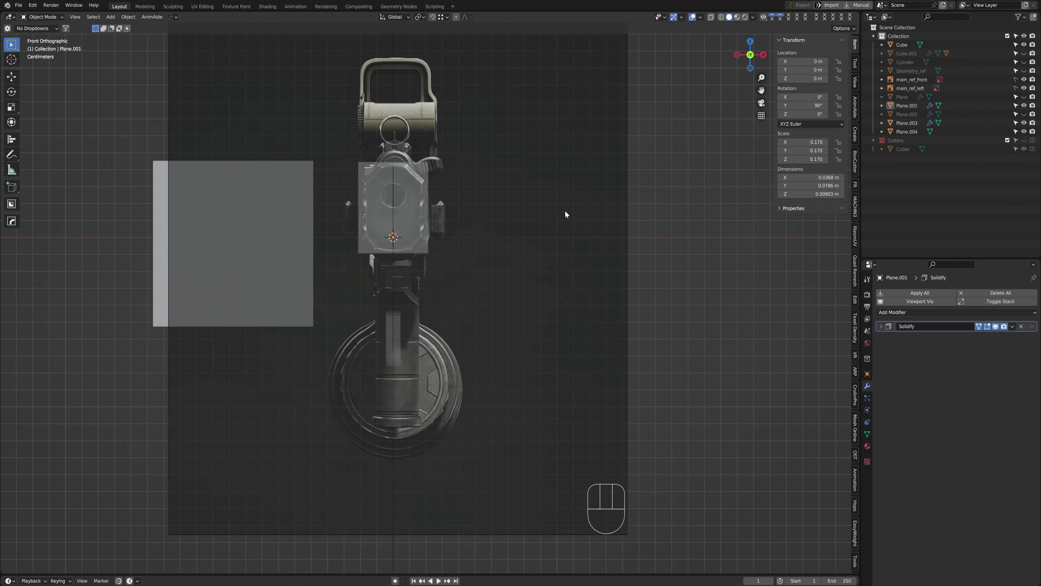
scroll(564, 210, up, 1)
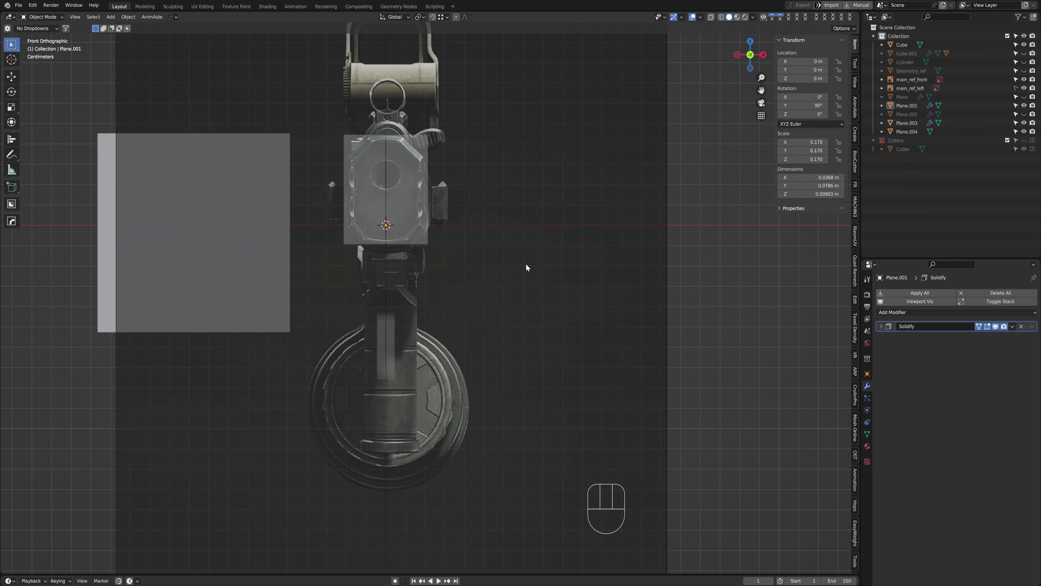
scroll(571, 230, up, 2)
key(ctrl+z)
key(ctrl+z)
key(ctrl+z)
key(ctrl+z)
key(ctrl+z)
key(ctrl+z)
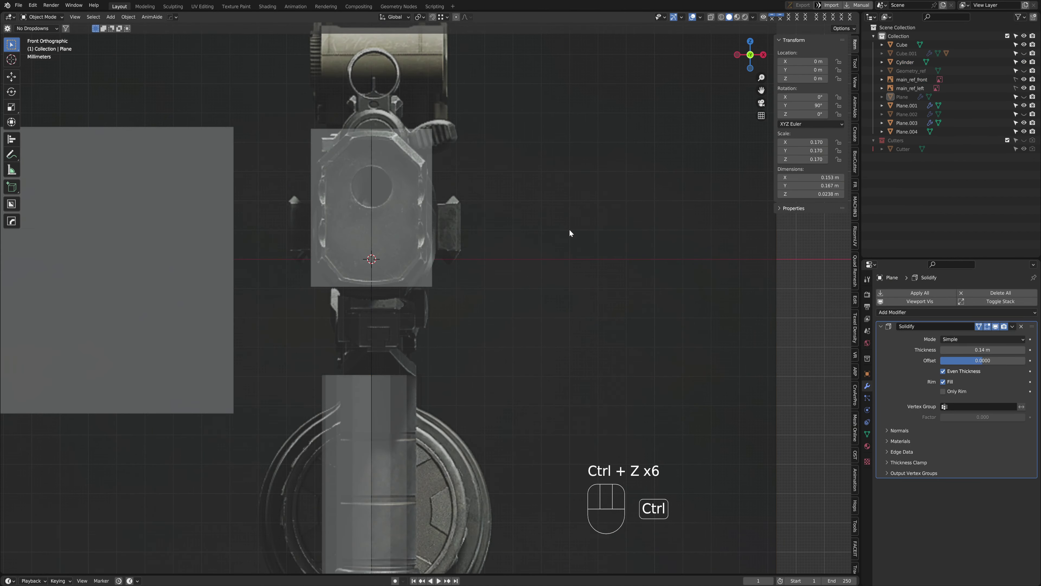
key(ctrl+z)
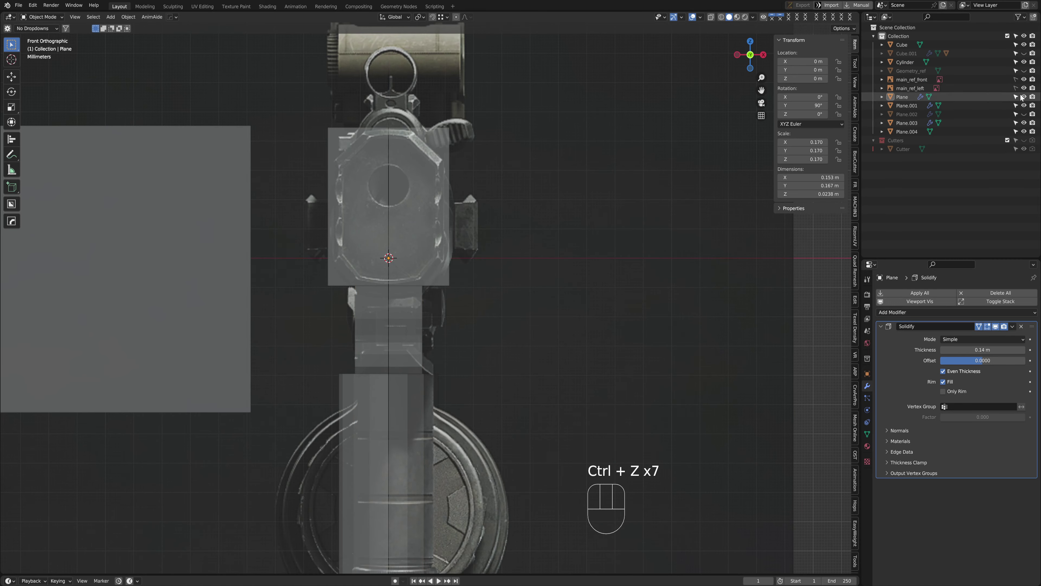
Shift the front reference image along X by -0.001609 m and another -0.000439 m to centre the gun on the blockout
click(602, 209)
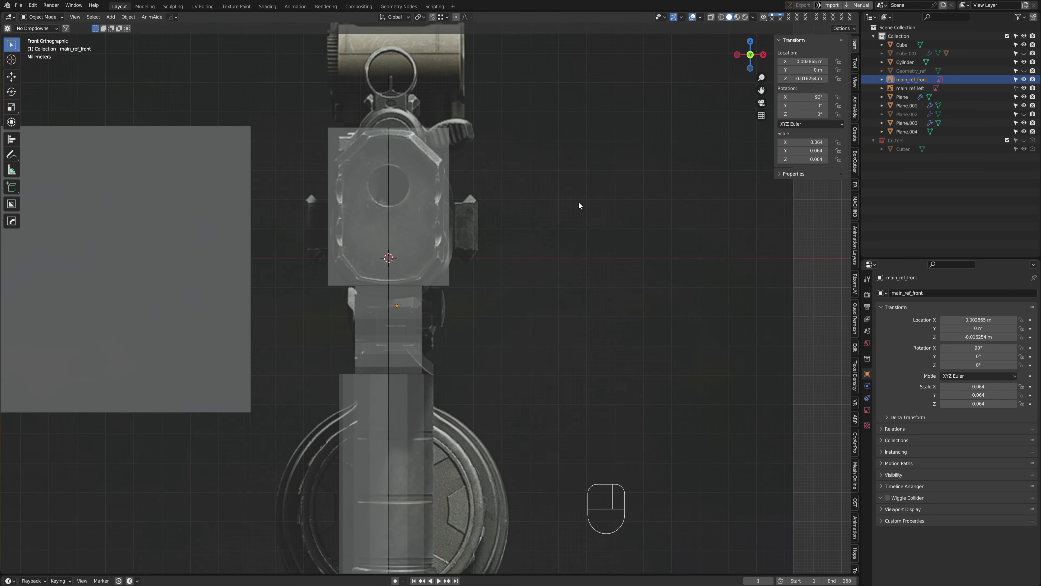
key(g)
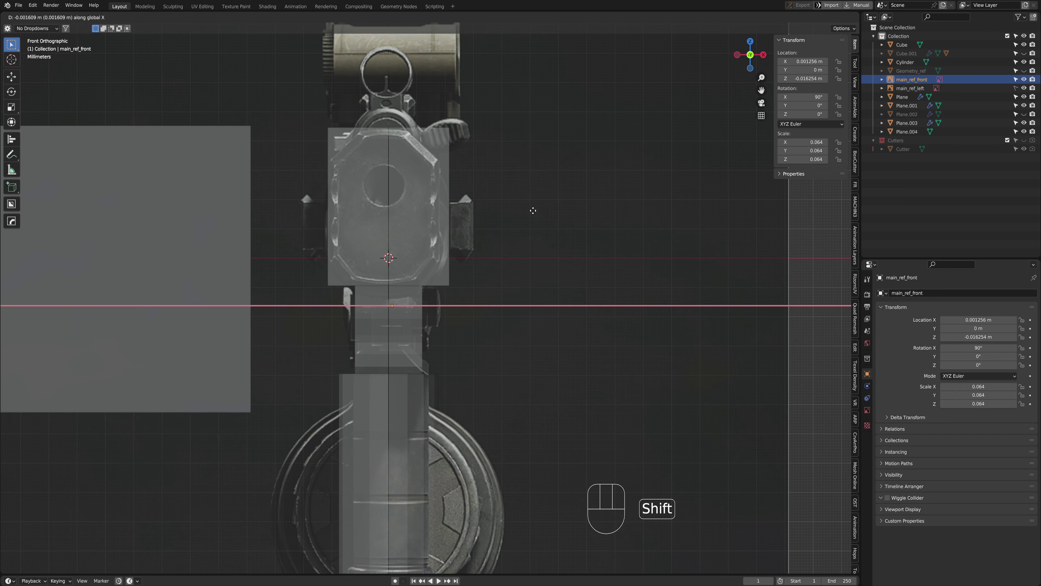
click(533, 209)
shift+middle_drag(501, 322, 507, 157)
scroll(508, 172, up, 2)
click(390, 385)
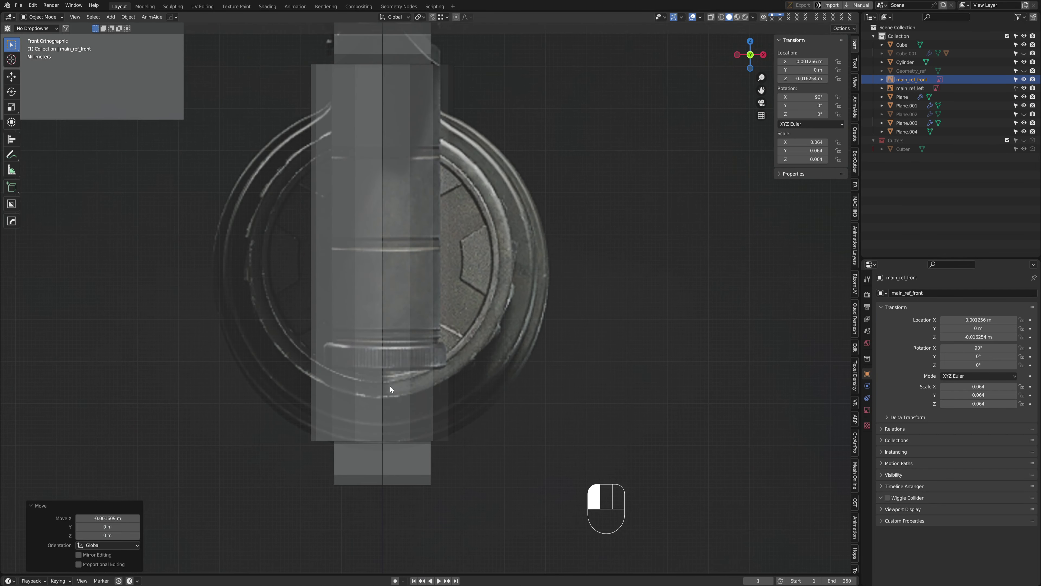
click(568, 174)
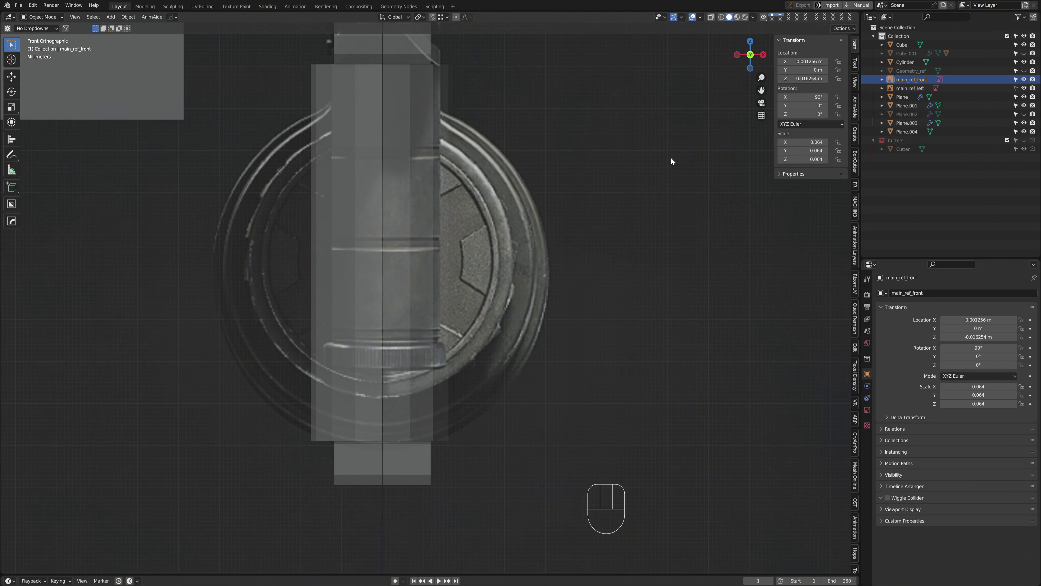
key(g)
click(623, 157)
scroll(363, 261, down, 3)
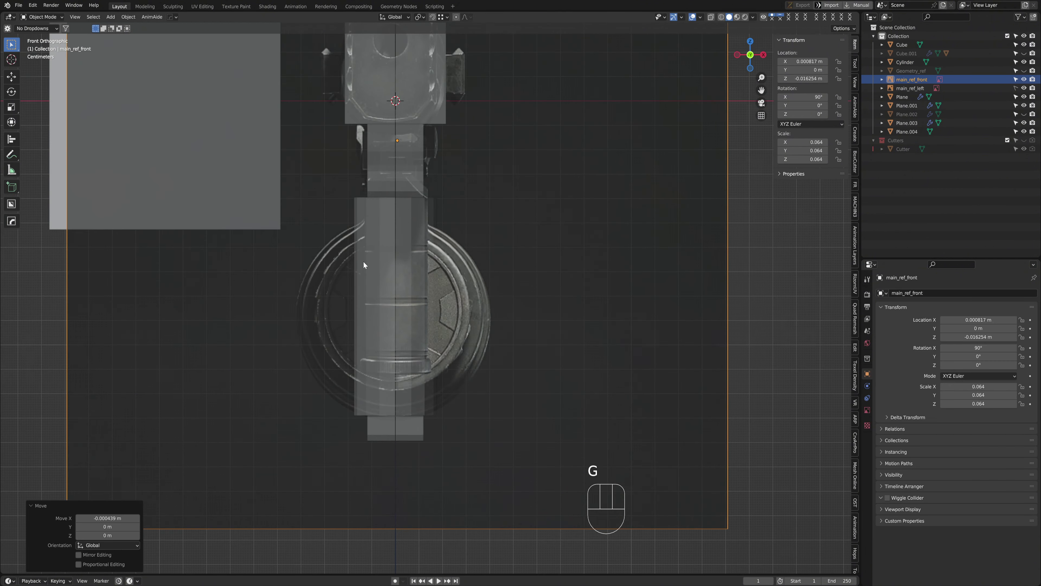
Hide the main receiver and grip body and the foregrip cylinder to expose the foregrip mount in the front reference
scroll(434, 259, up, 6)
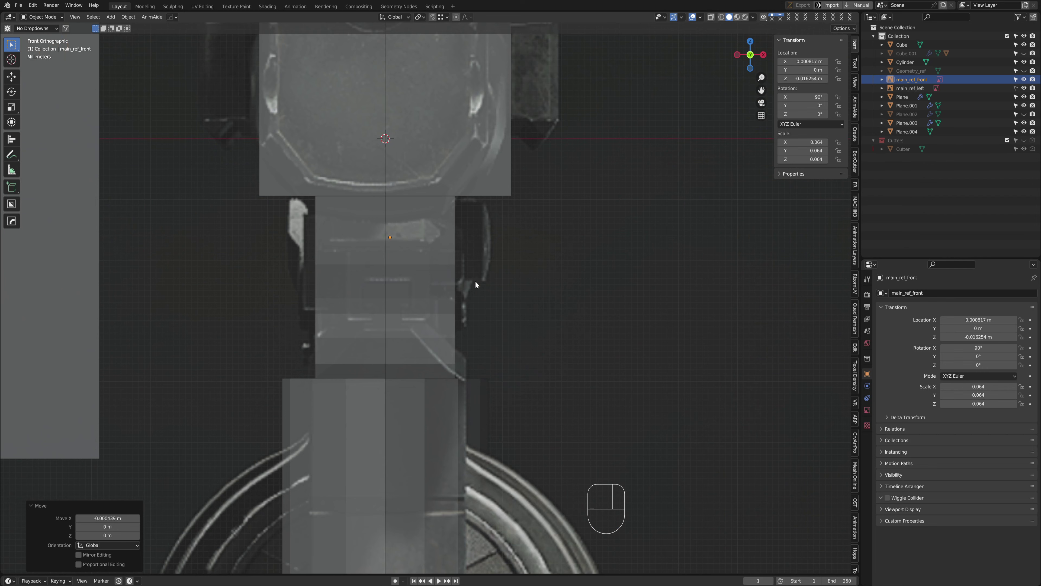
scroll(436, 283, down, 4)
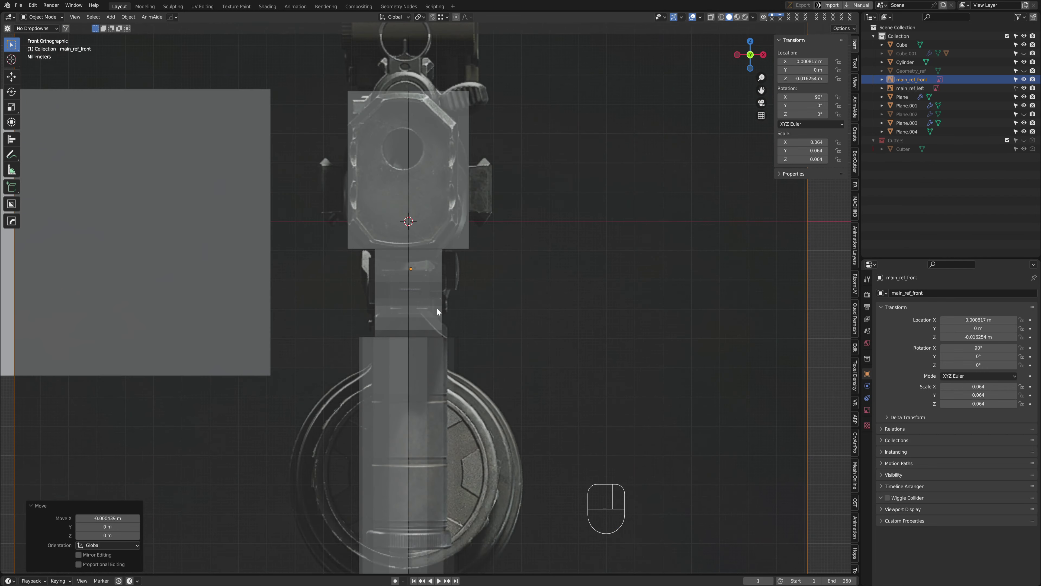
shift+scroll(471, 225, up, 3)
scroll(532, 232, up, 2)
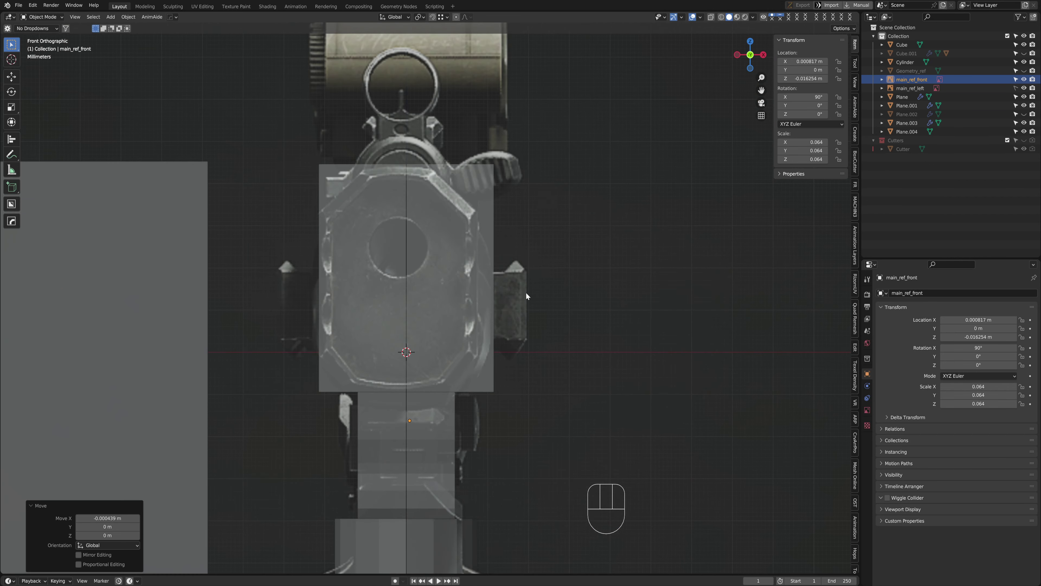
scroll(494, 392, down, 3)
shift+middle_drag(461, 323, 451, 255)
click(432, 320)
scroll(447, 354, up, 2)
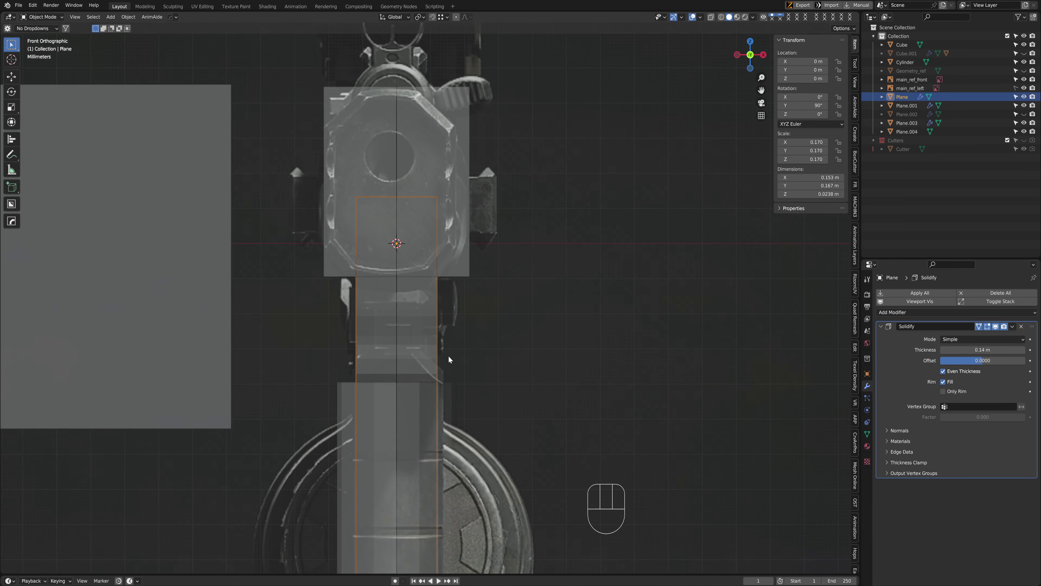
scroll(448, 356, up, 1)
key(h)
shift+middle_drag(405, 359, 405, 239)
click(411, 325)
key(h)
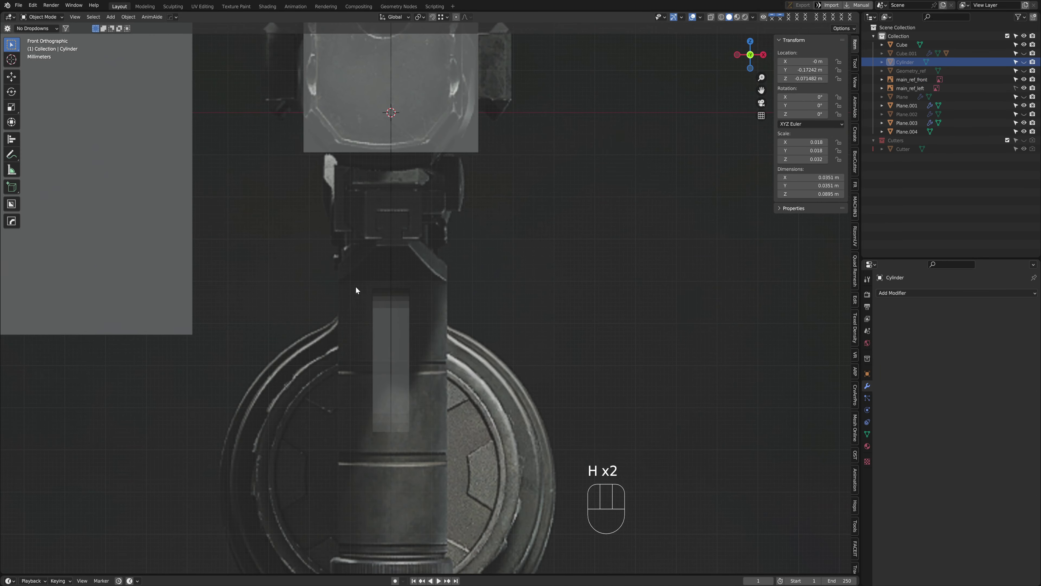
scroll(444, 306, up, 1)
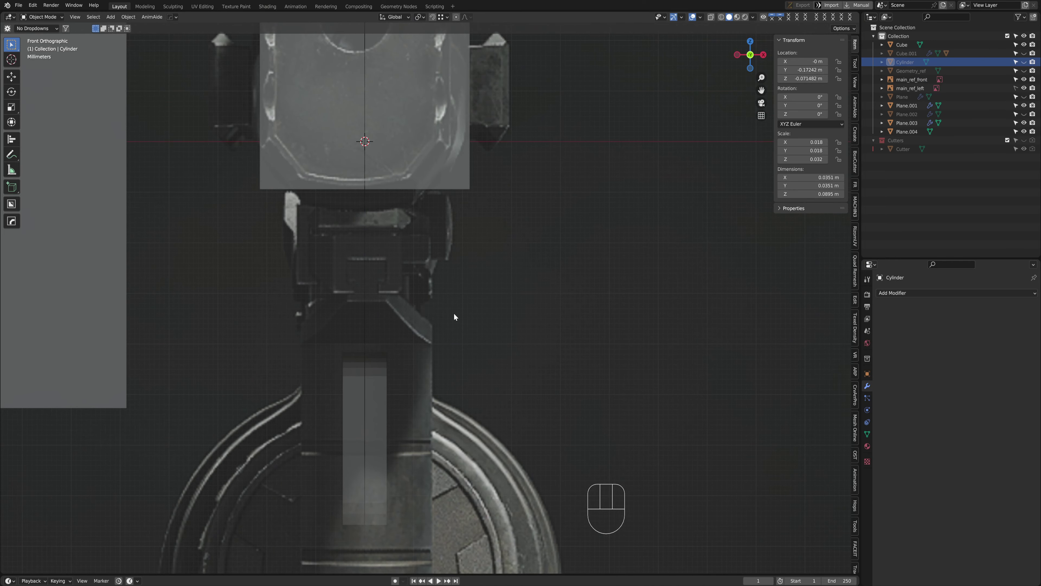
Switch to PureRef and examine the foregrip mount and its rail in the front and perspective reference images
key(alt+Tab)
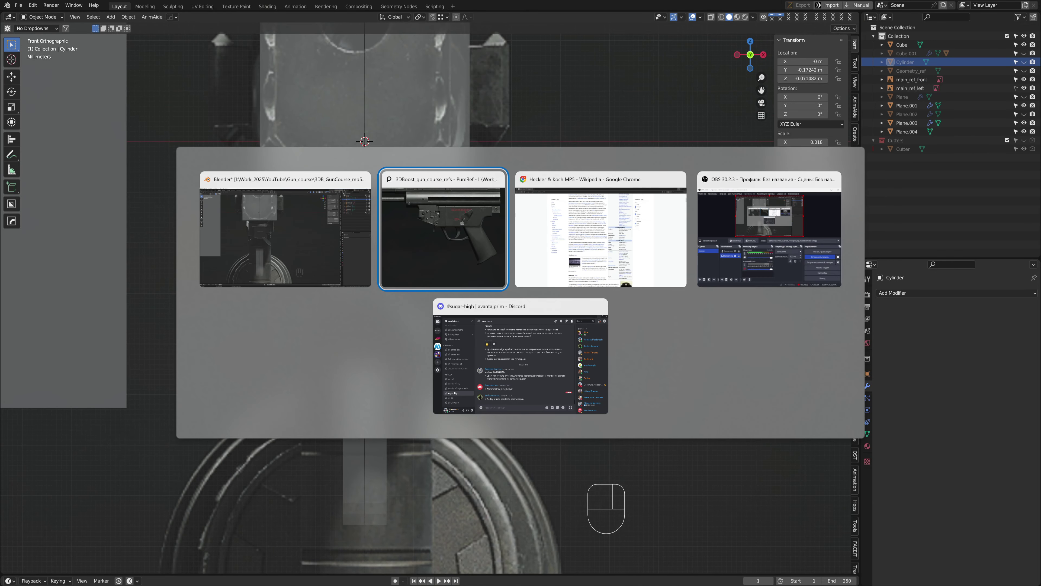
scroll(737, 344, down, 8)
middle_drag(759, 341, 666, 390)
scroll(759, 472, up, 6)
scroll(716, 404, up, 8)
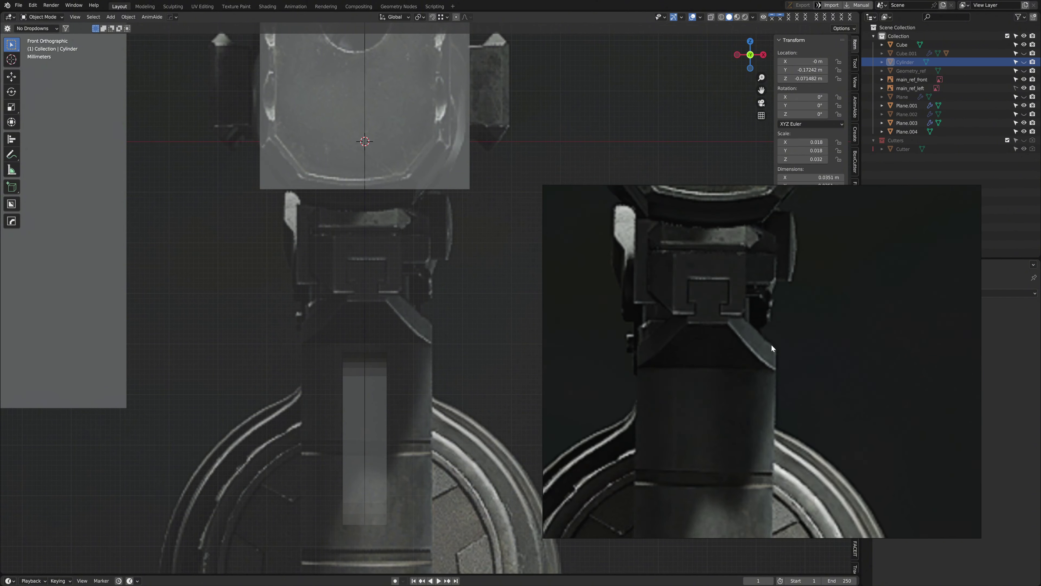
middle_drag(772, 344, 773, 388)
scroll(737, 451, down, 2)
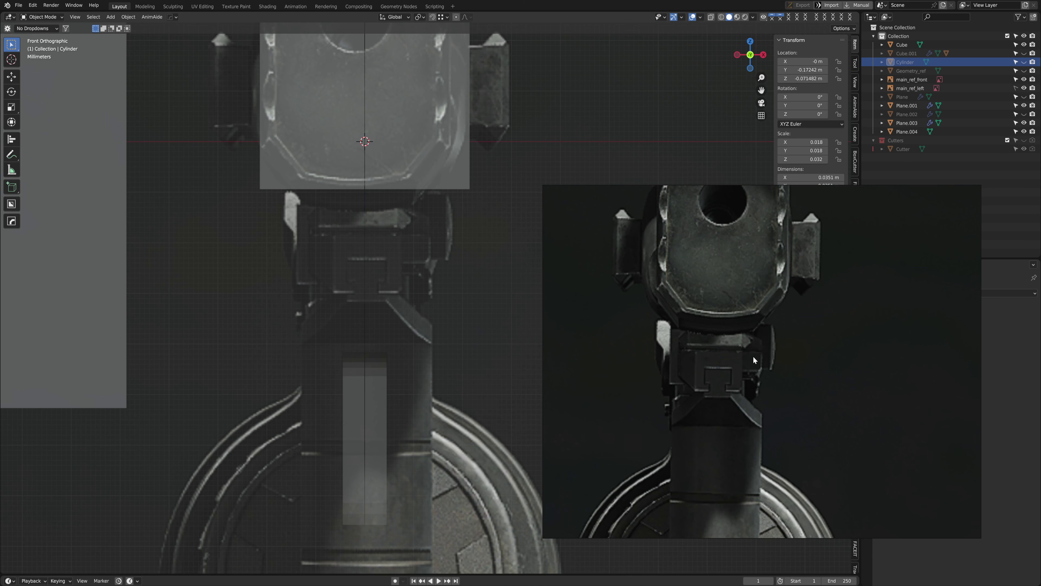
scroll(754, 355, down, 5)
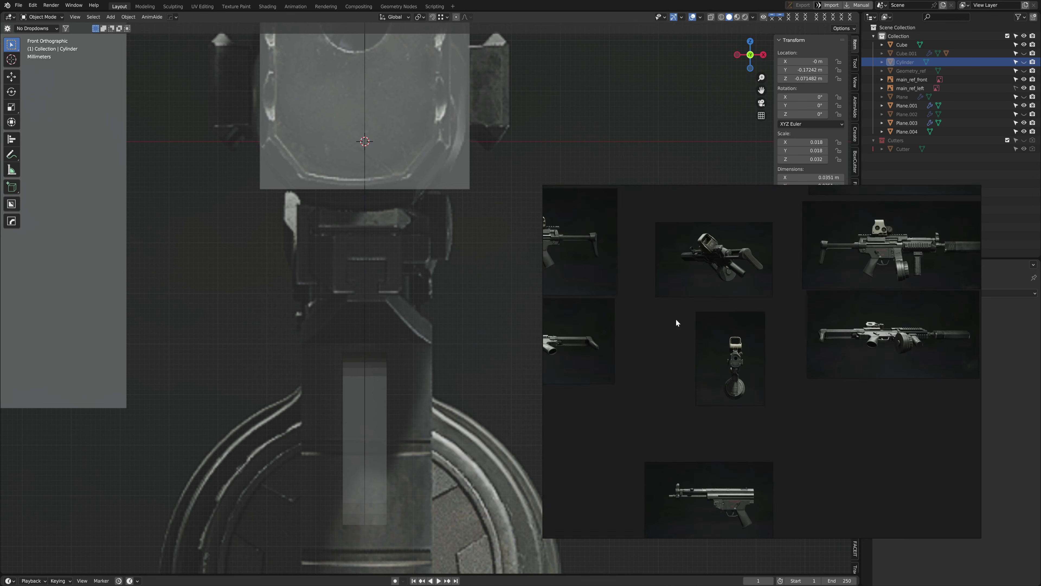
middle_drag(676, 319, 752, 358)
scroll(663, 371, down, 1)
scroll(620, 334, down, 3)
scroll(668, 376, up, 8)
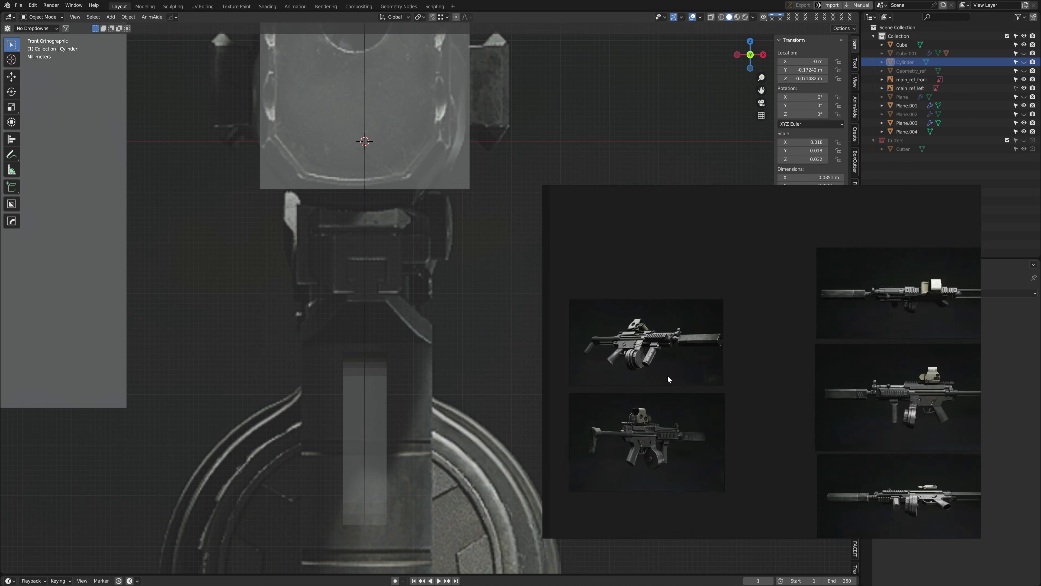
middle_drag(679, 347, 714, 372)
scroll(726, 386, up, 2)
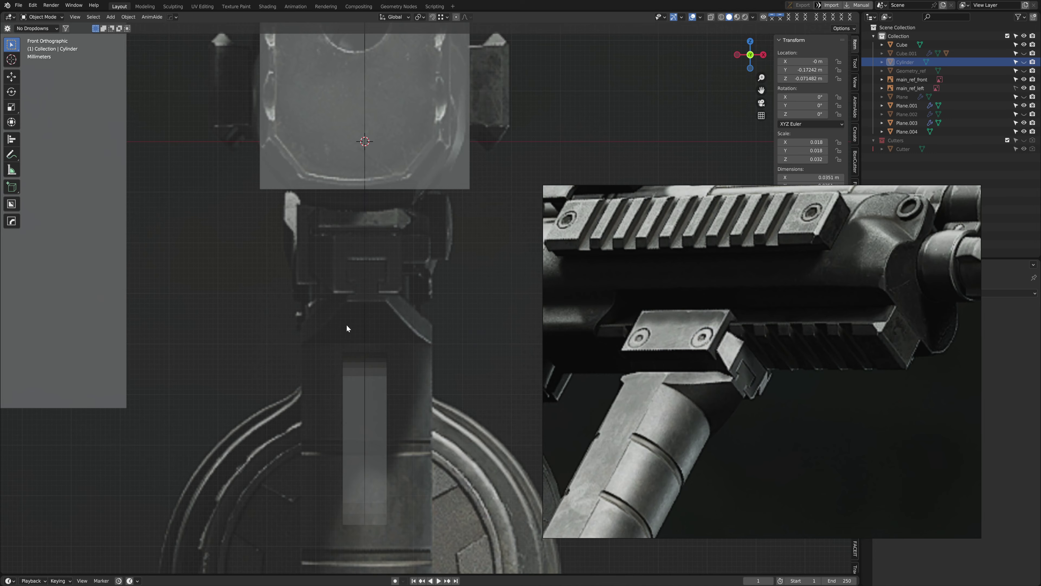
In Blender, add a cube and scale it down uniformly to about 0.0205 m per side
key(shift+a)
mouse_move(477, 257)
click(527, 267)
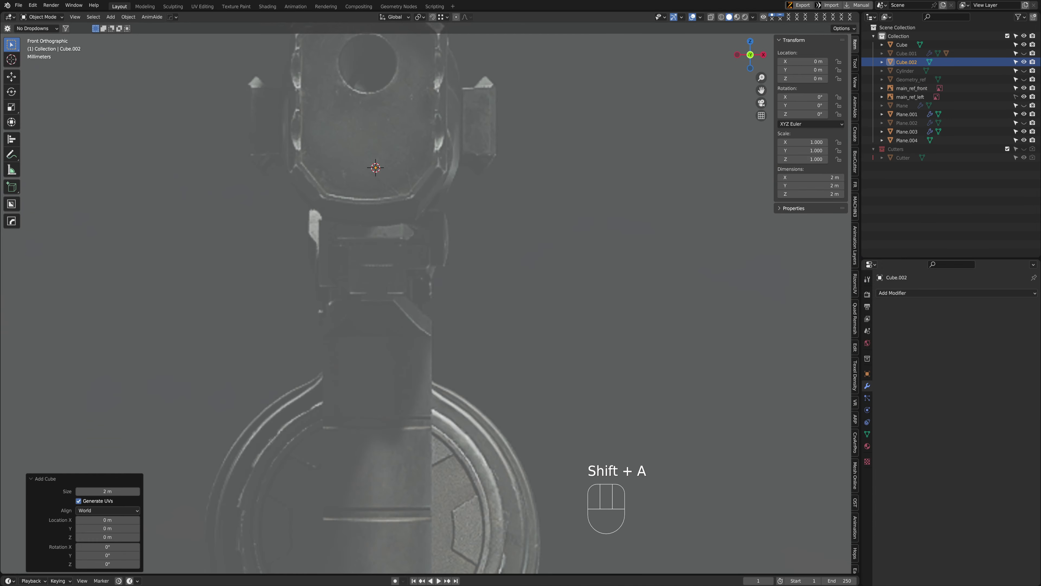
key(s)
click(434, 197)
key(s)
click(443, 197)
key(s)
click(443, 197)
key(s)
click(516, 231)
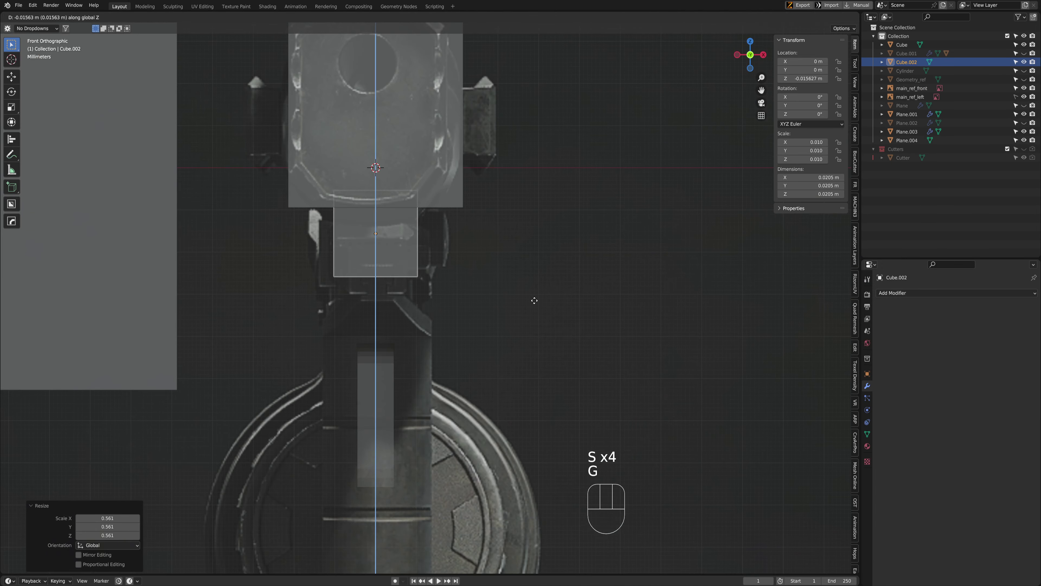
Move the cube down to about Z -0.0198 m, over the foregrip mount below the receiver, and reduce its height
click(528, 312)
scroll(529, 311, up, 3)
key(s)
middle_click(593, 264)
click(579, 255)
key(g)
click(573, 267)
Lower the cube's upper vertices to the mount's top edge, giving the block a height of about 0.0155 m
key(Tab)
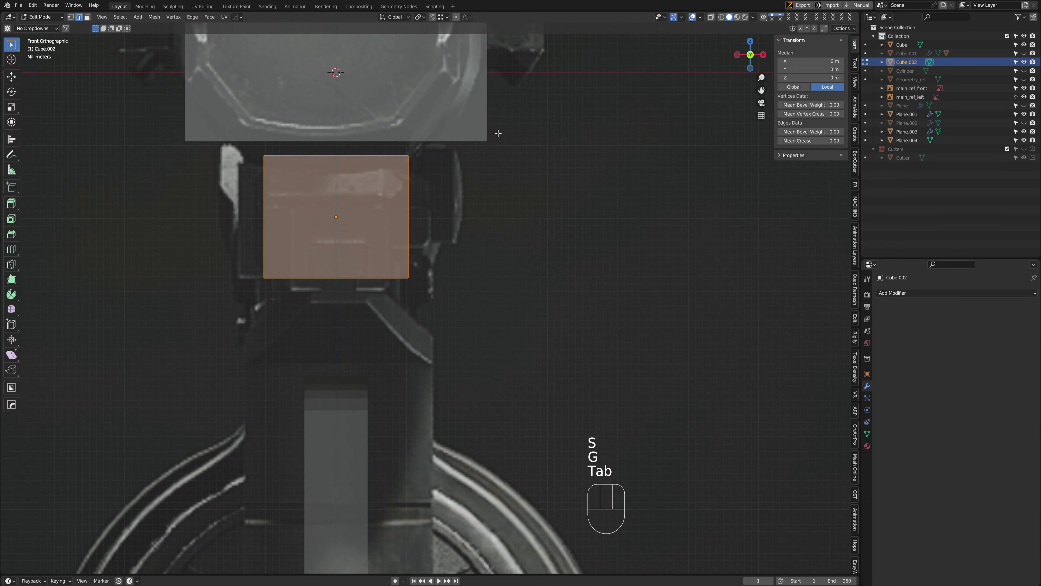
key(1)
key(alt+z)
drag(235, 125, 482, 190)
key(g)
middle_click(479, 196)
click(478, 199)
Enable X mirror editing and move the block's side vertices outward to widen it symmetrically to about 0.0282 m
drag(204, 130, 281, 240)
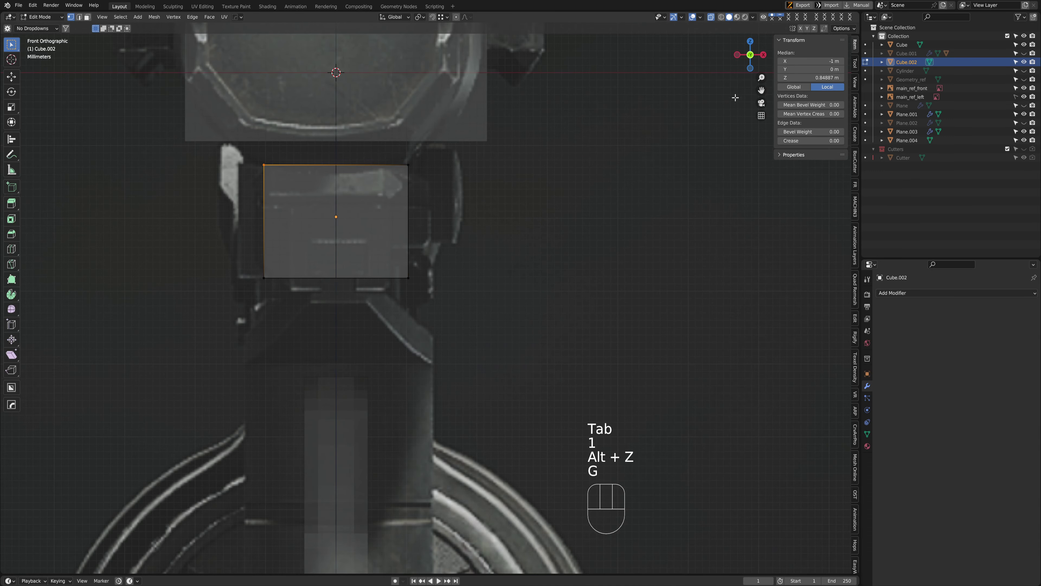
click(801, 28)
key(x)
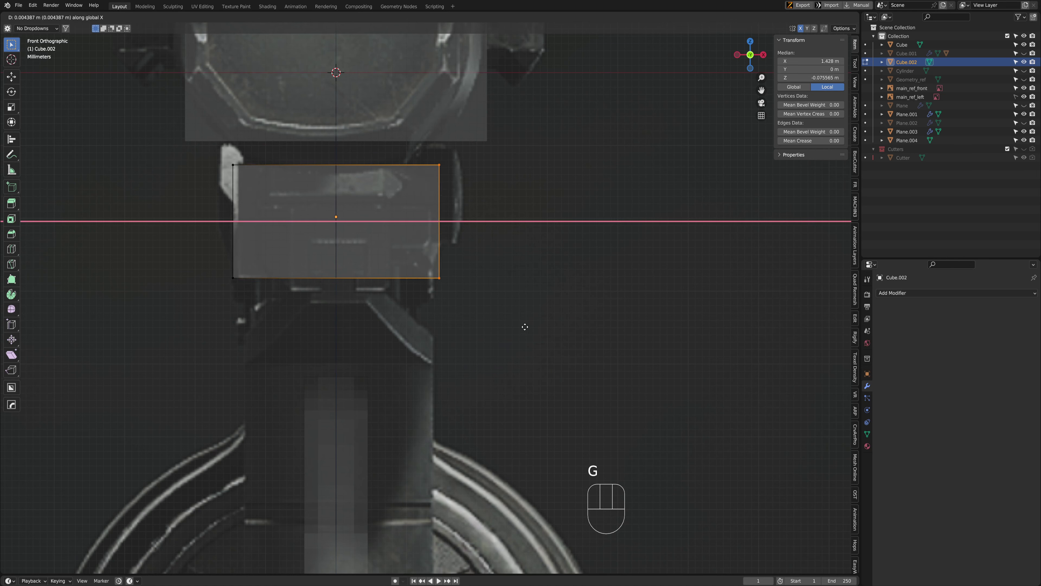
click(524, 328)
scroll(402, 394, down, 7)
scroll(402, 393, up, 7)
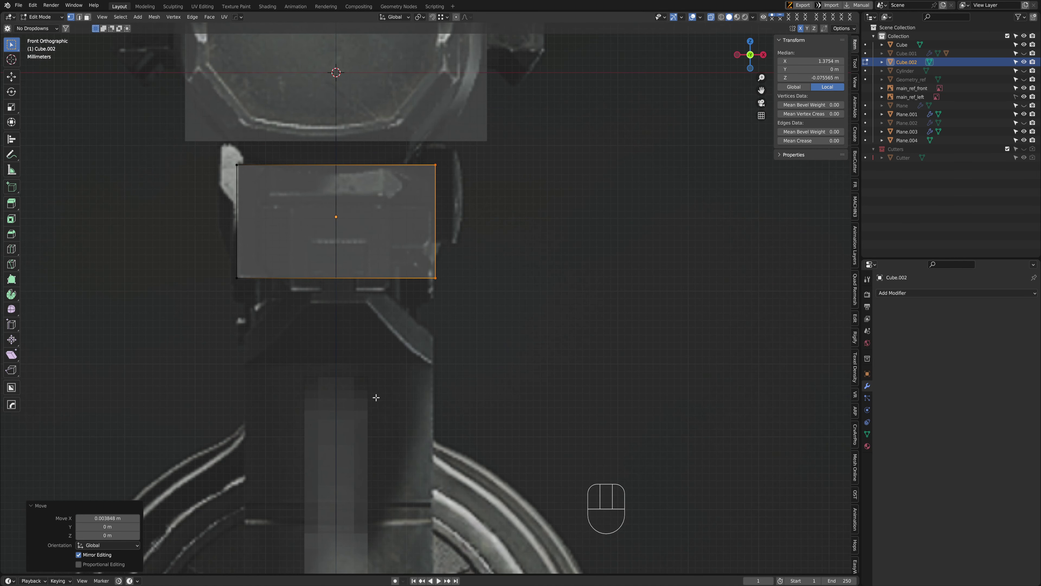
key(Tab)
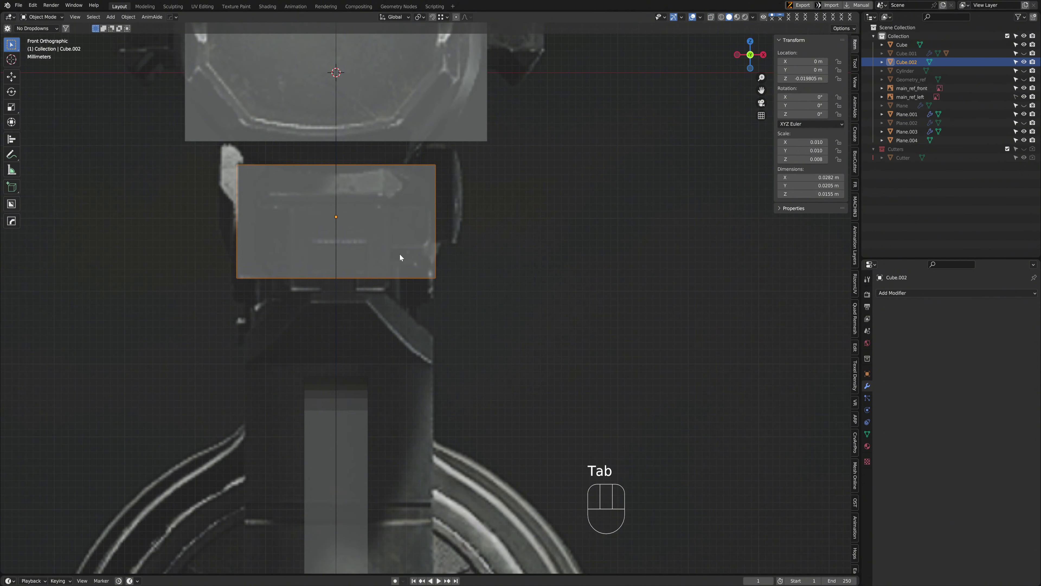
Hide the block temporarily to inspect the mount's outline in the front reference, and restore it
key(h)
key(ctrl+z)
shift+middle_drag(391, 269, 422, 302)
key(ctrl+space)
scroll(429, 306, up, 3)
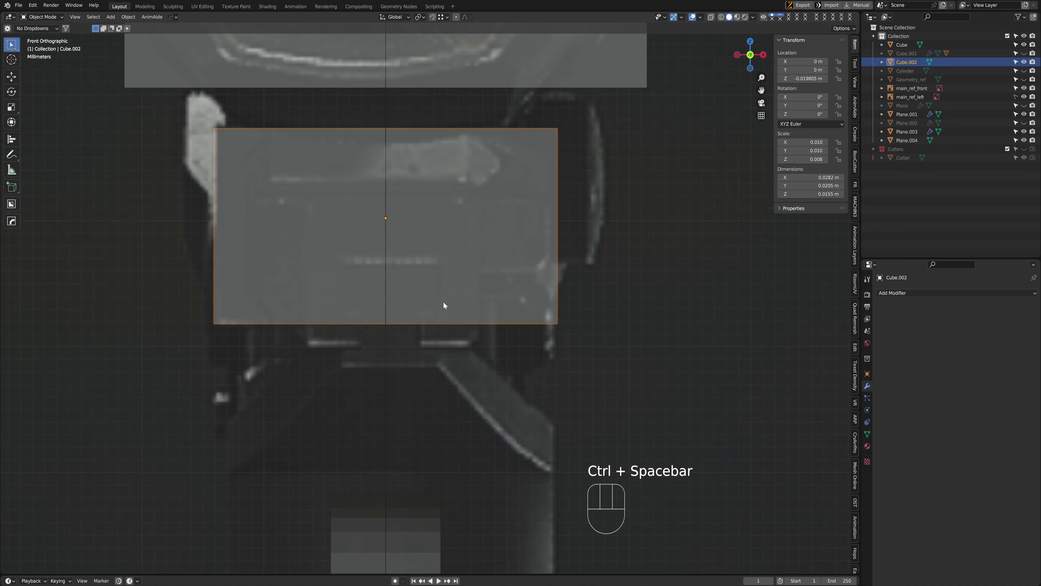
key(h)
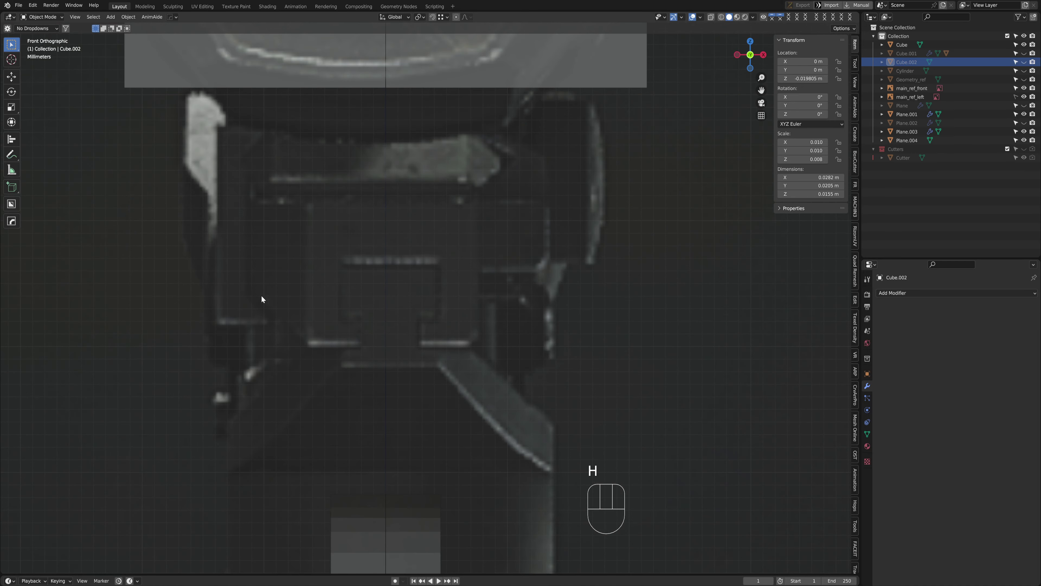
key(ctrl+z)
Cut a rectangular opening through the block from the front with a box-shaped BoxCutter cut, and check it in perspective
key(alt+w)
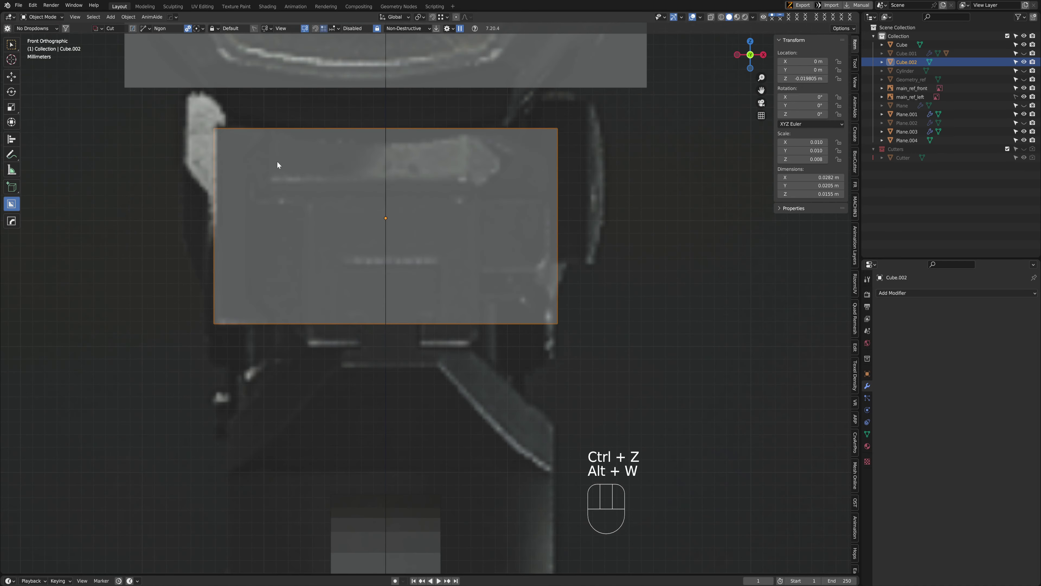
drag(254, 171, 333, 235)
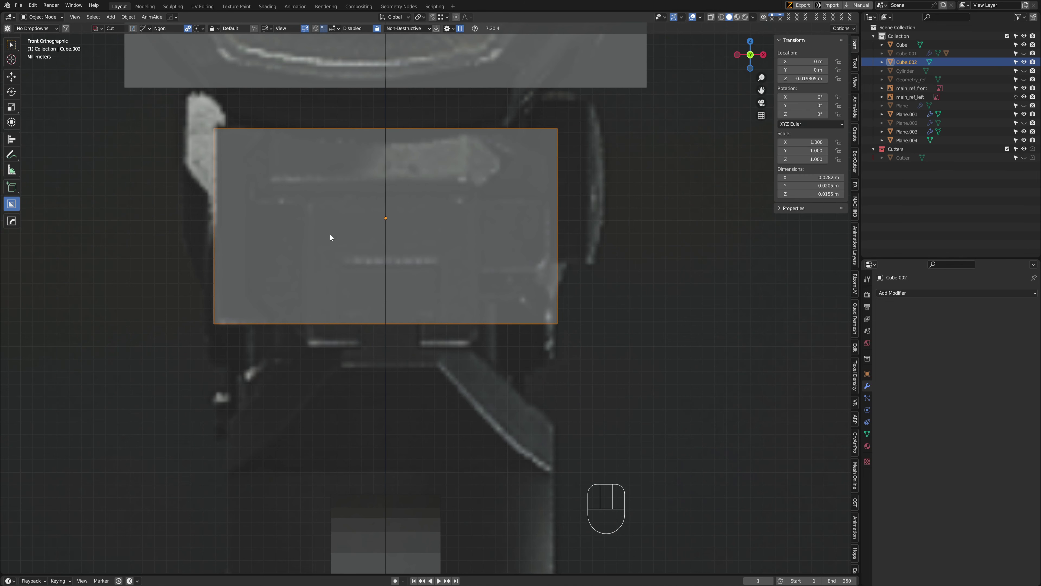
key(d)
click(385, 224)
drag(252, 166, 533, 303)
middle_drag(480, 366, 305, 239)
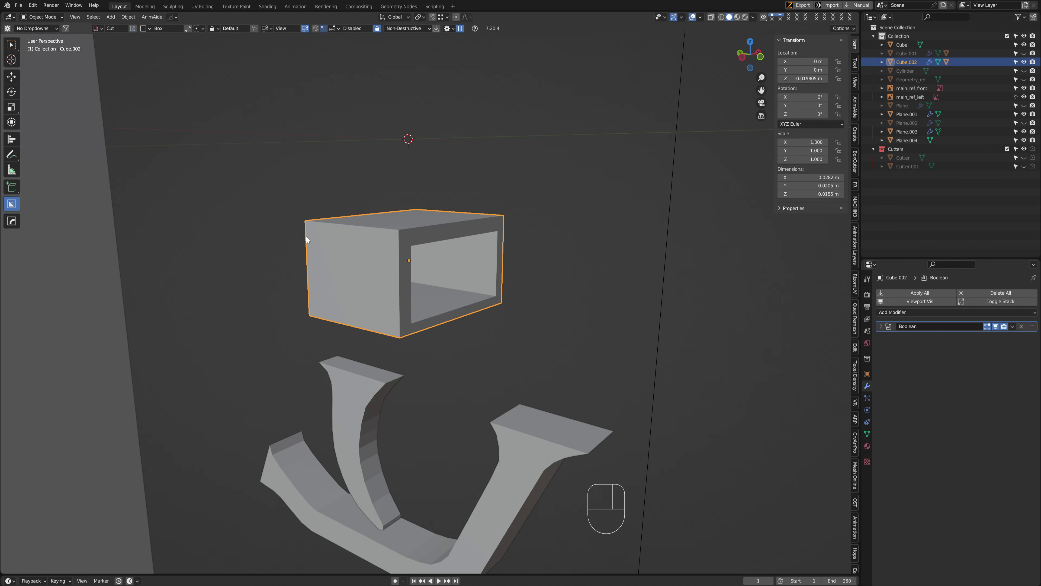
key(ctrl+space)
scroll(477, 289, up, 3)
shift+middle_drag(389, 281, 432, 324)
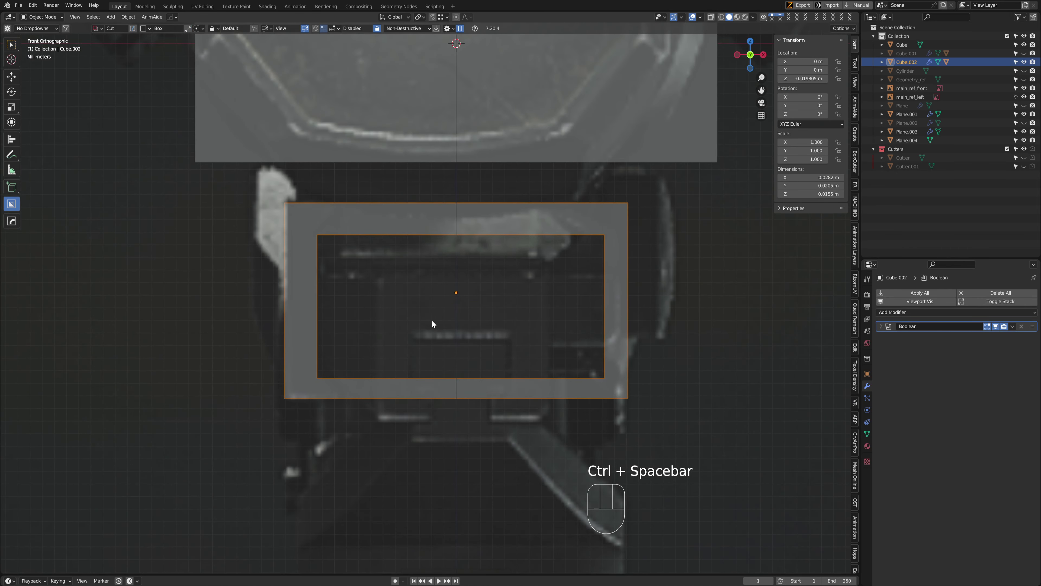
Try to mirror the block along X with a standard Mirror modifier
key(w)
click(300, 333)
click(311, 252)
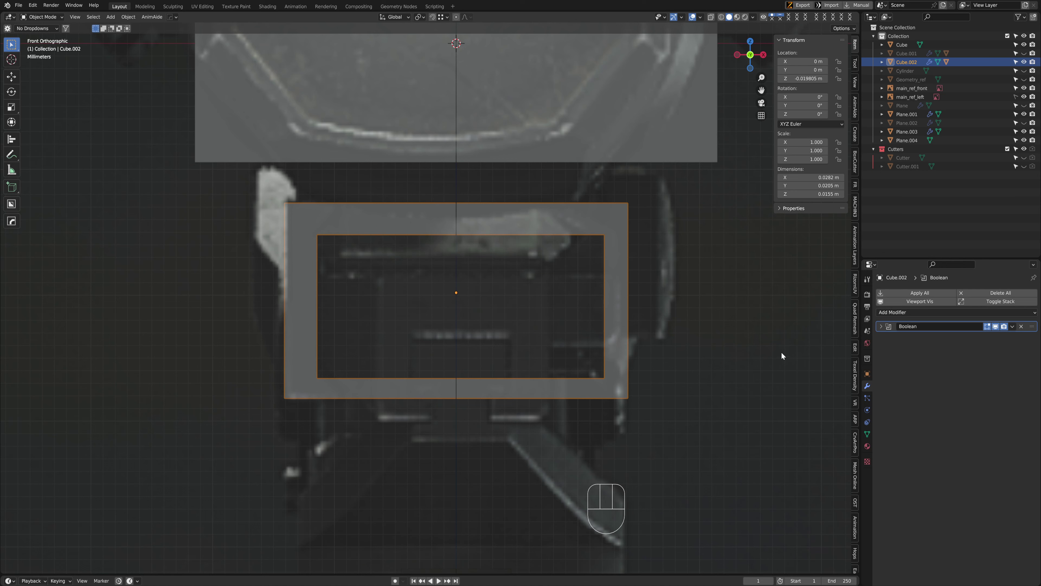
click(907, 313)
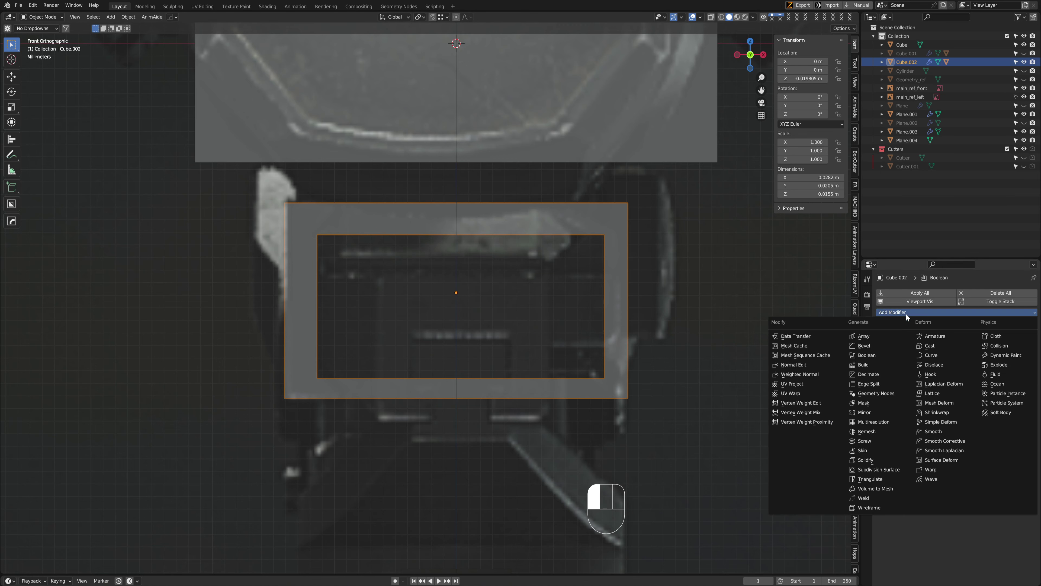
click(886, 411)
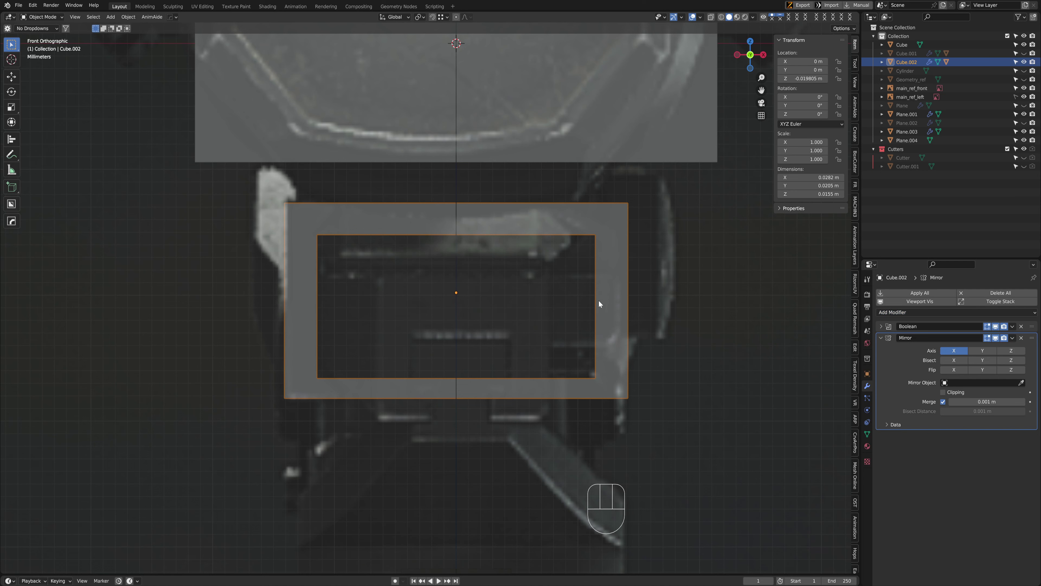
key(ctrl+x)
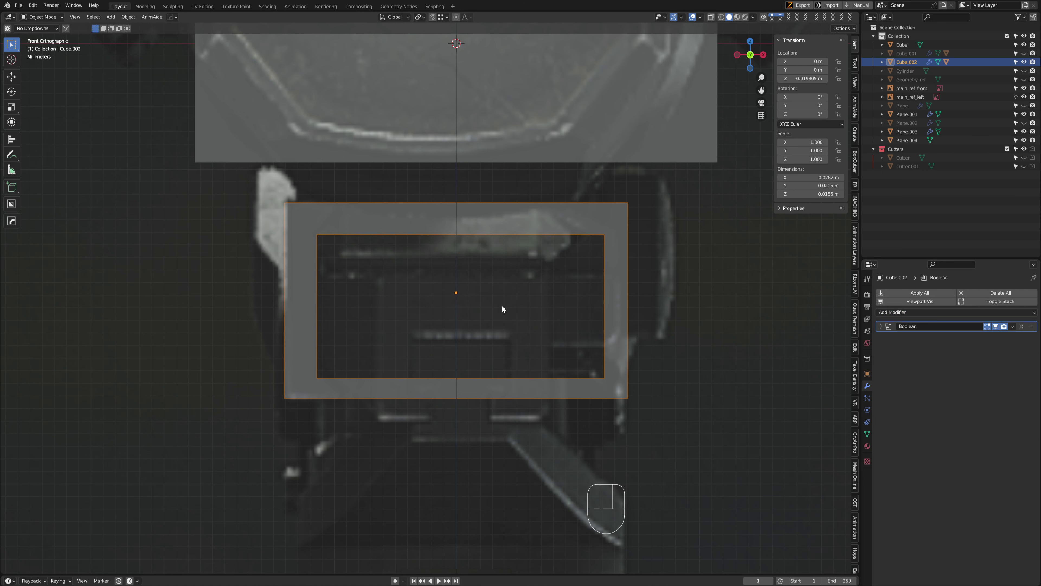
Add a bisecting HardOps mirror to the block along X, and reveal its boolean cutter for editing
key(alt+x)
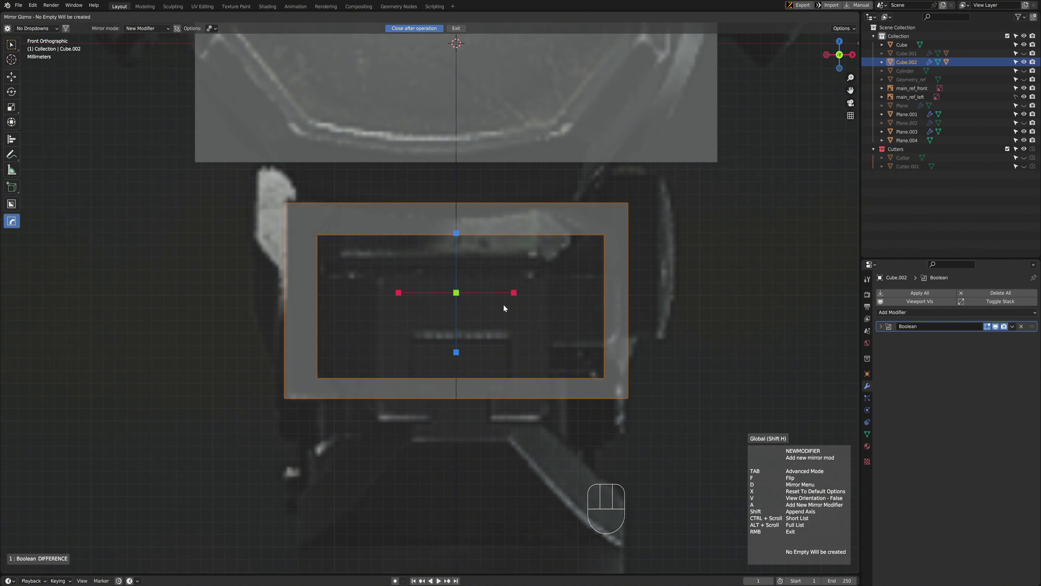
click(398, 293)
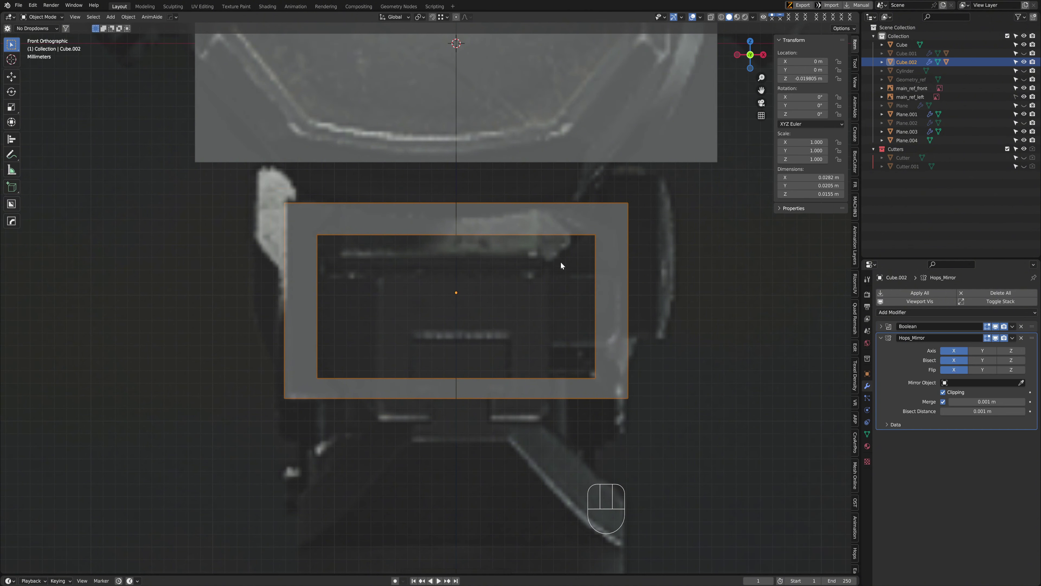
key(q)
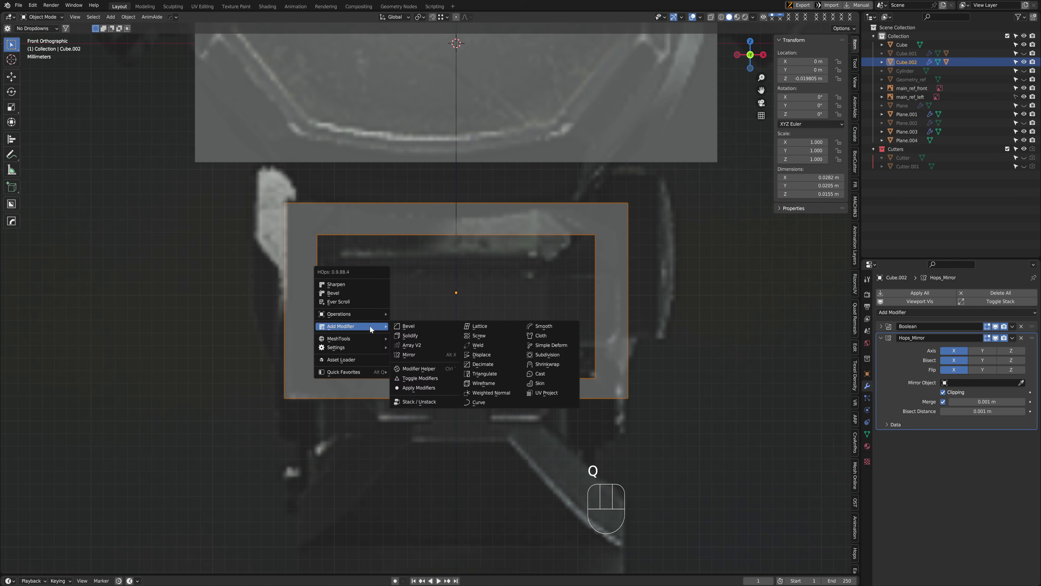
click(343, 305)
click(323, 235)
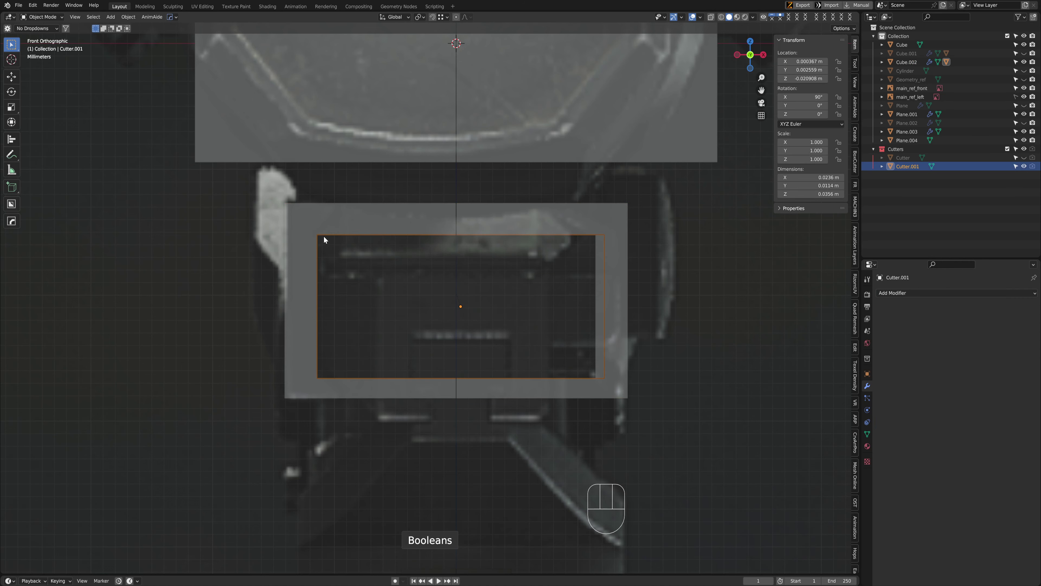
key(g)
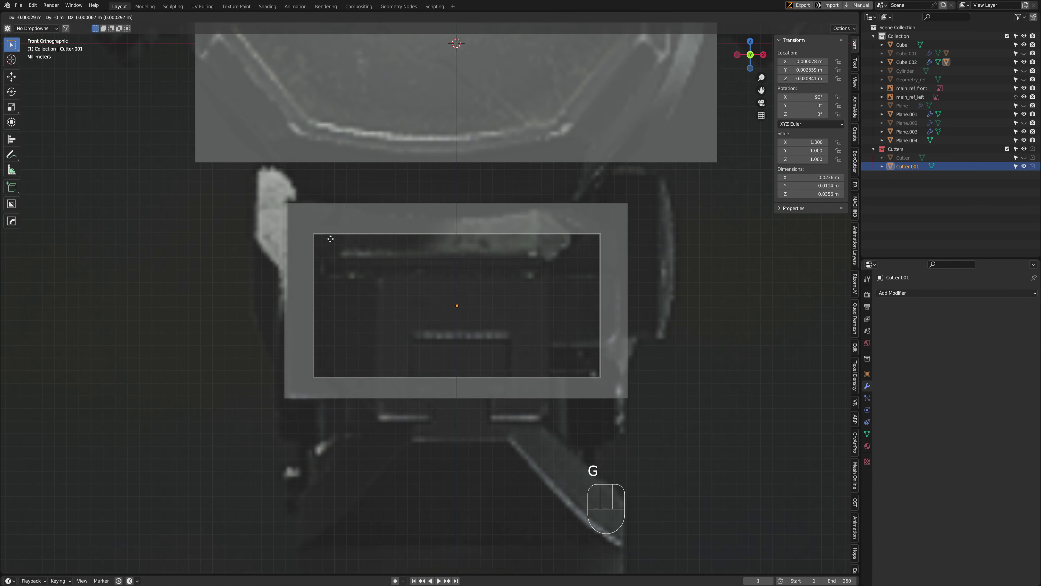
click(348, 239)
shift+middle_drag(380, 296, 390, 336)
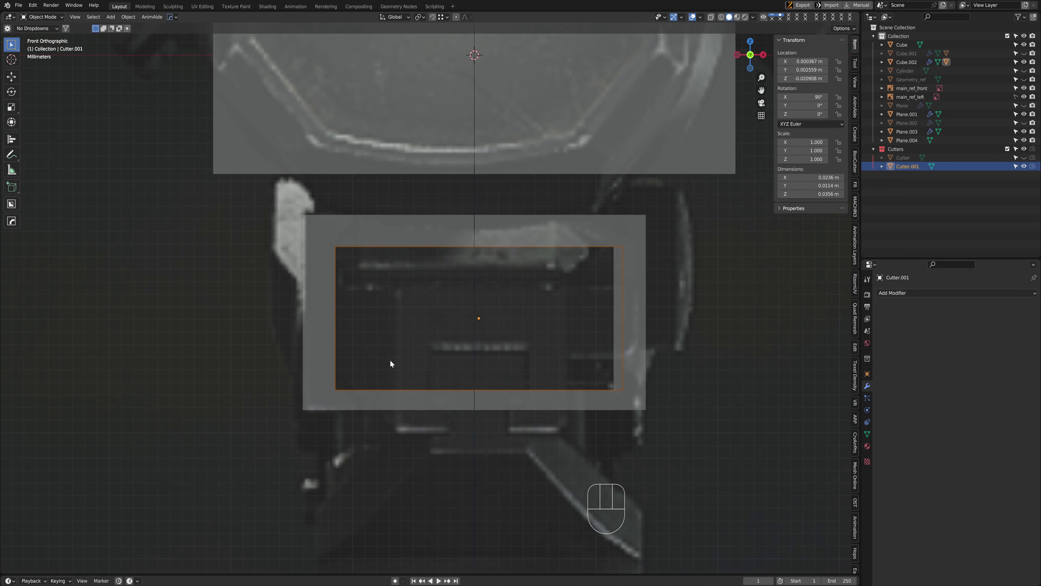
Add a vertical loop cut to the cutter and slide it toward the negative X side
key(Tab)
key(ctrl+r)
click(371, 258)
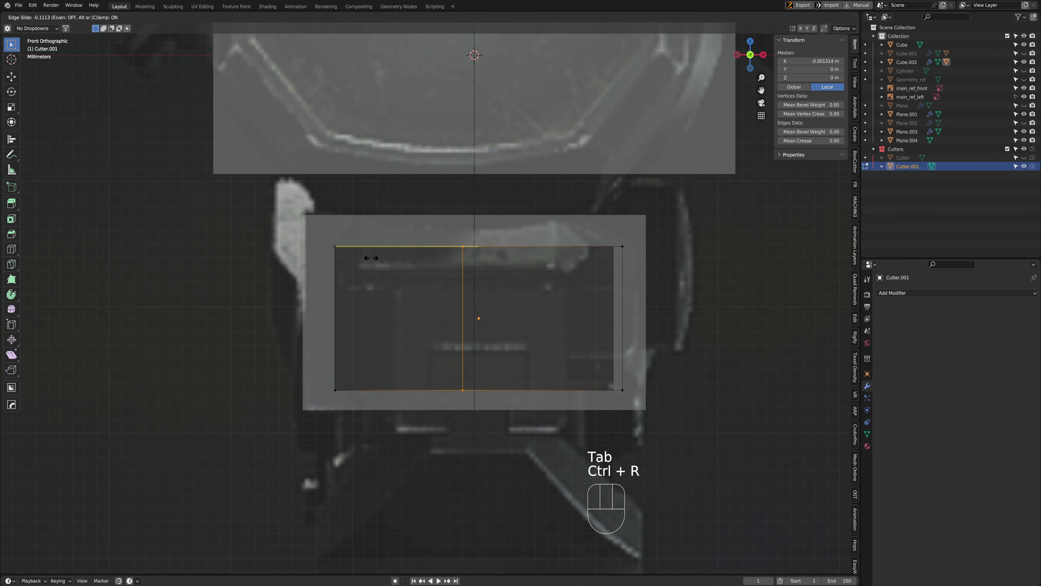
click(316, 248)
Extrude the wide part of the cutter's upper face about 0.0047 m upward through the block's top wall
middle_drag(316, 249, 438, 306)
key(3)
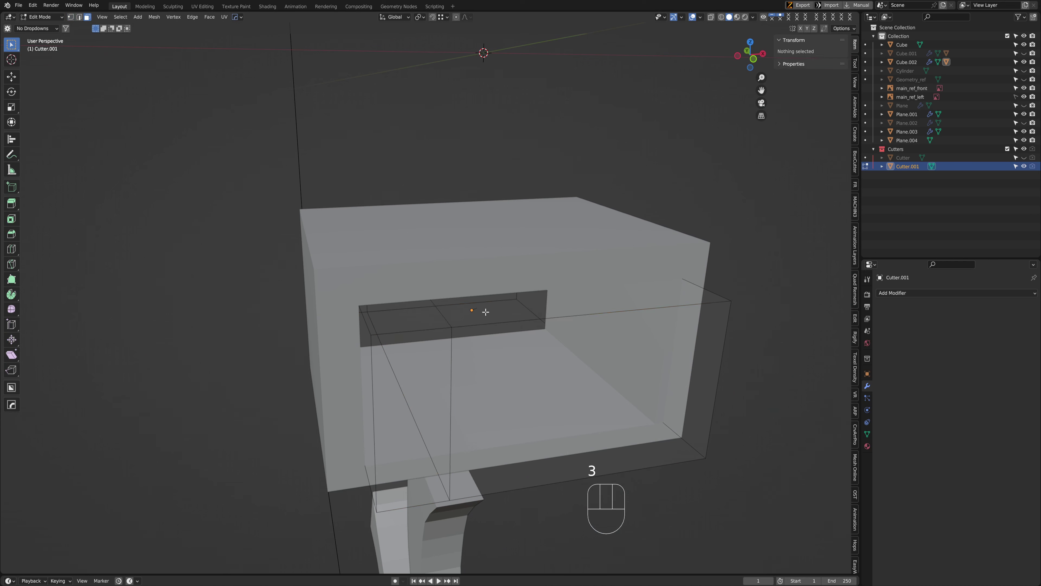
click(476, 312)
key(ctrl+space)
key(e)
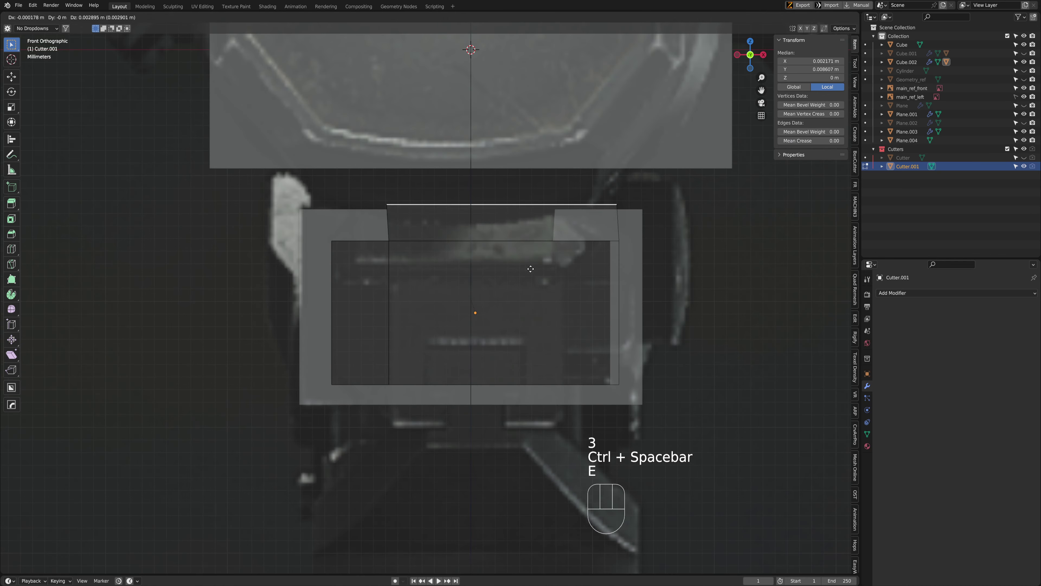
click(478, 331)
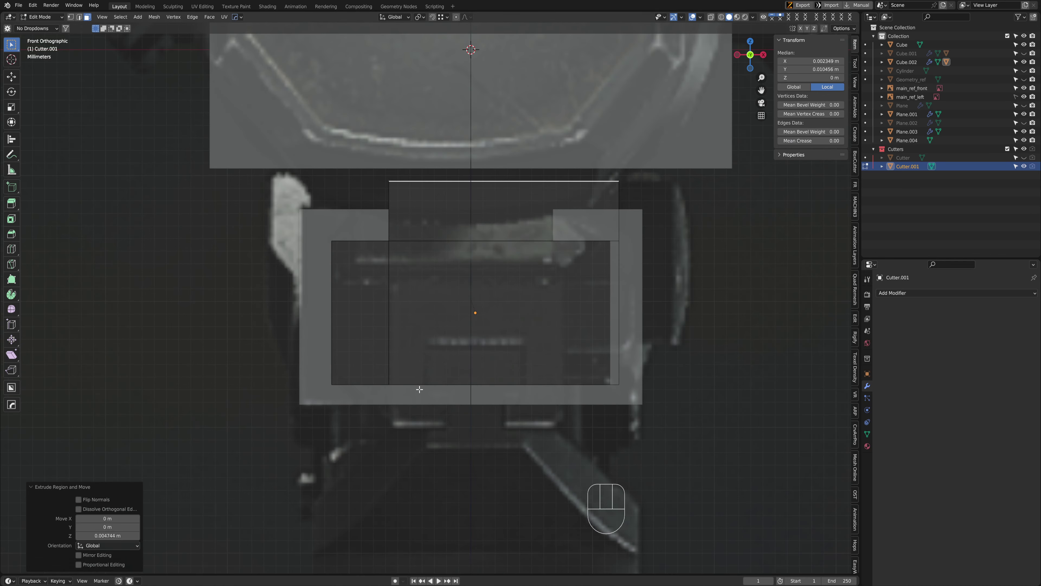
Extrude the wide part of the cutter's lower face down through the block's bottom wall, making the cutter about 0.0202 m high
middle_drag(419, 389, 456, 357)
click(469, 351)
key(ctrl+space)
key(e)
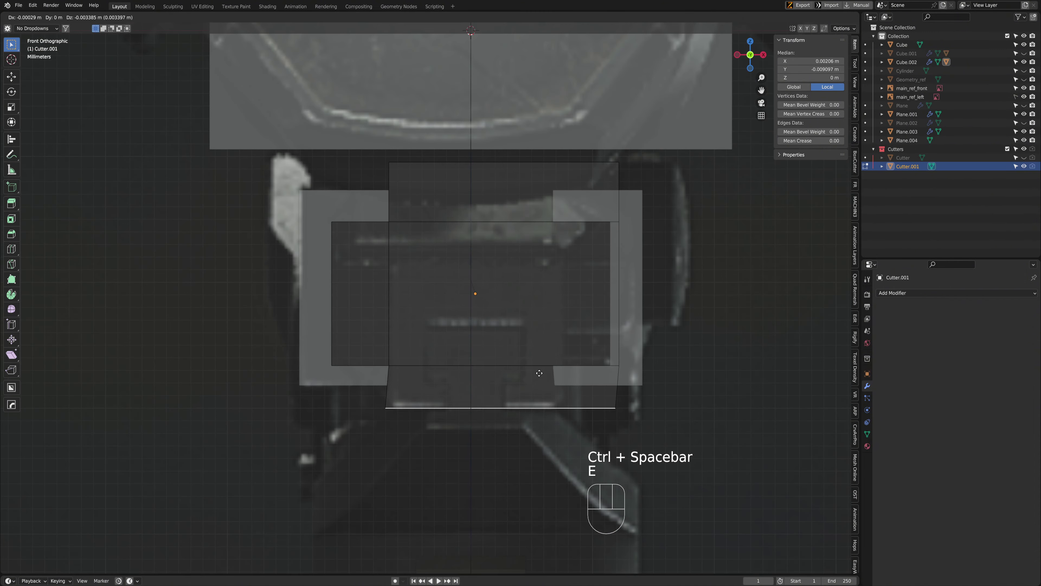
click(539, 373)
shift+middle_drag(539, 373, 573, 422)
key(Tab)
Hide the cut block temporarily to examine the mount's shape in the front reference, and restore it
scroll(459, 311, down, 2)
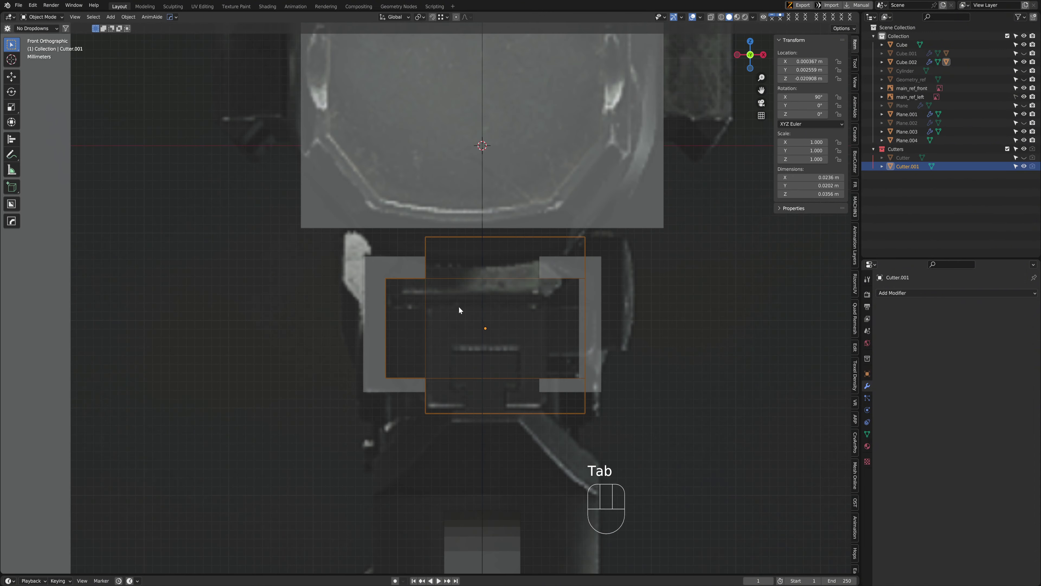
scroll(450, 301, up, 2)
click(389, 253)
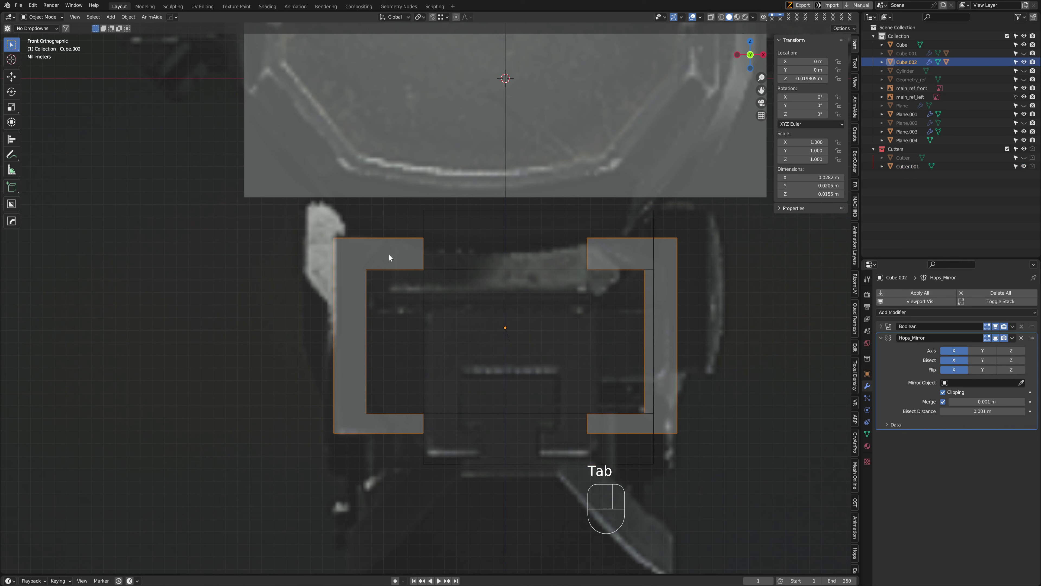
key(h)
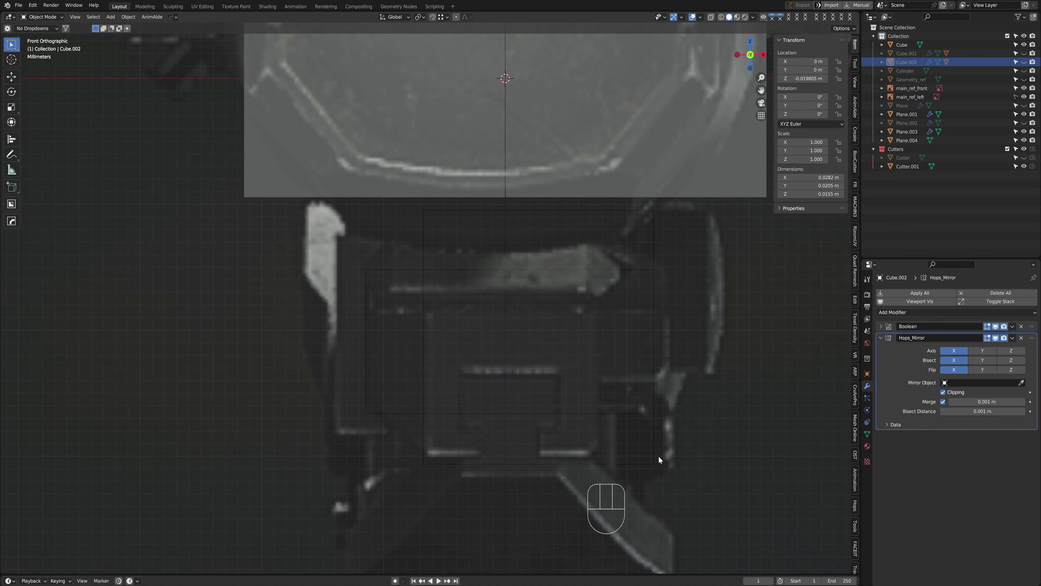
key(ctrl+space)
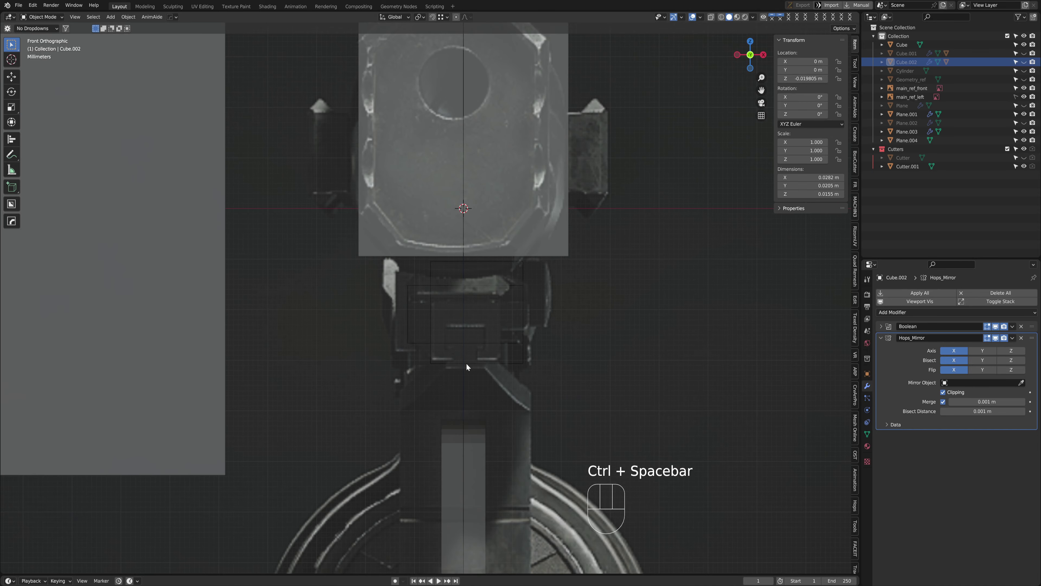
key(ctrl+z)
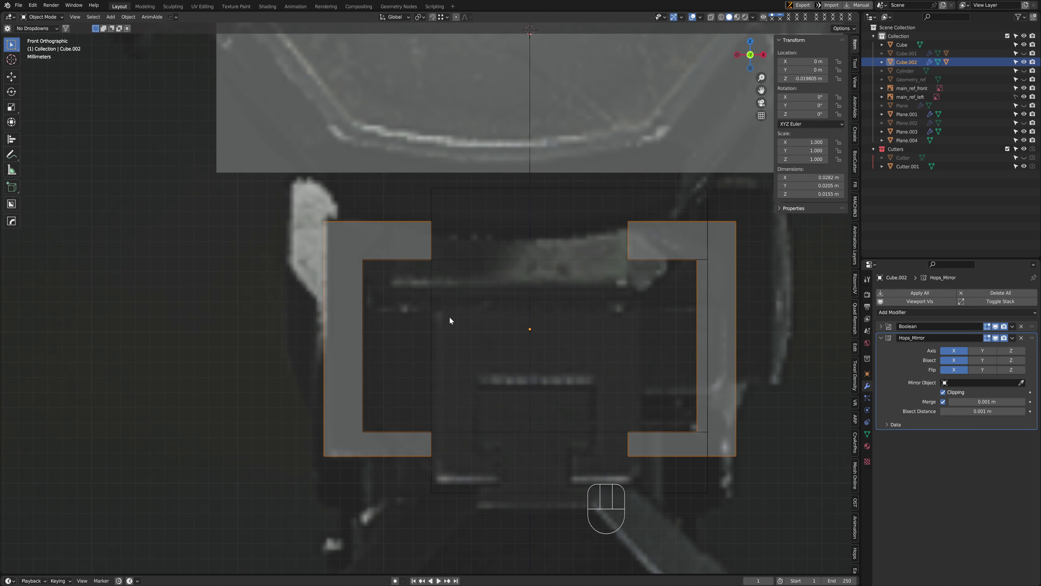
Move the cutter's upper inner step vertices about 0.0027 m outward and 0.0027 m upward to angle the upper cut
click(431, 327)
key(Tab)
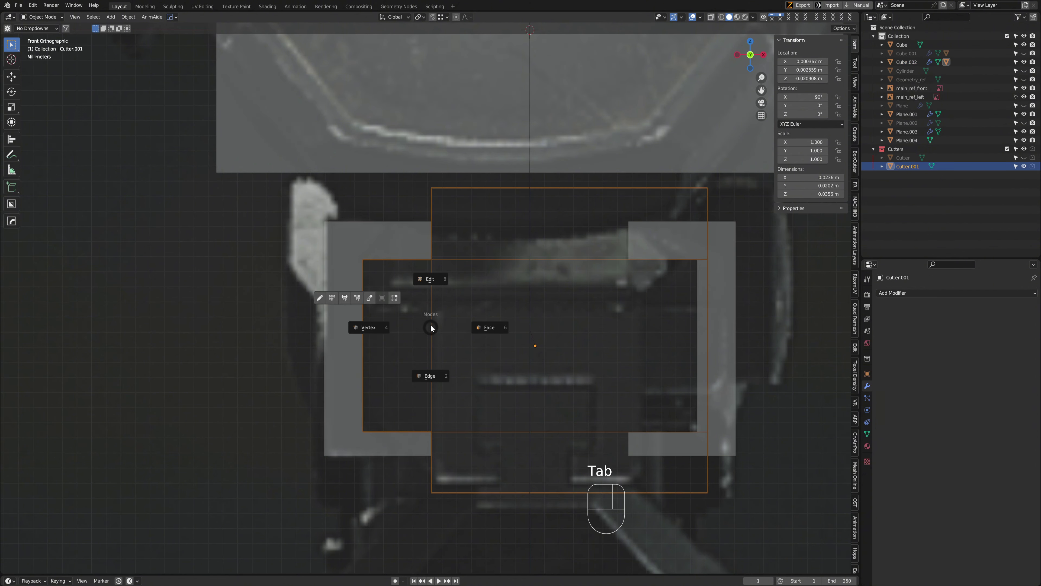
key(alt+z)
scroll(436, 315, up, 1)
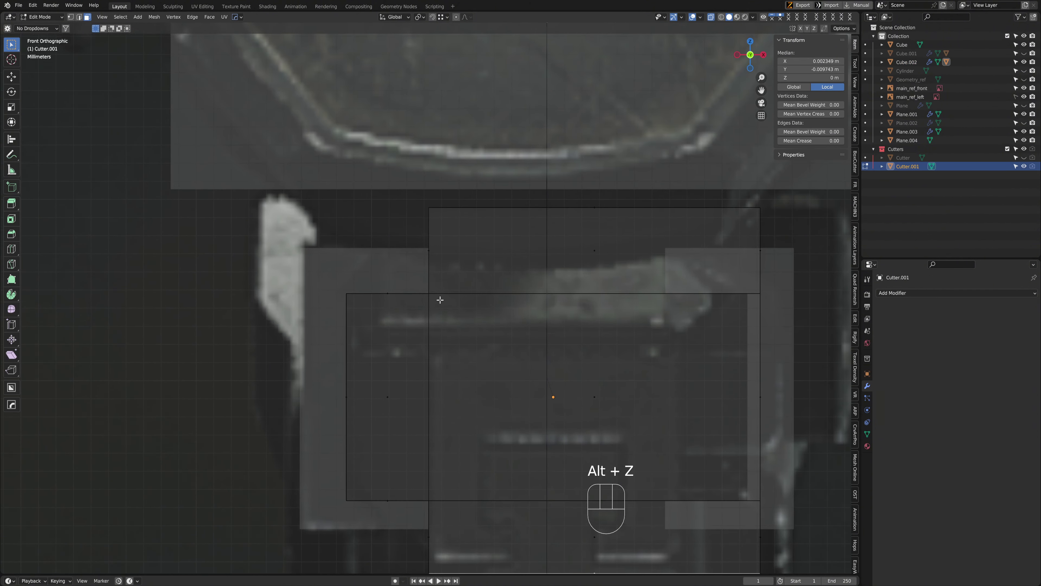
key(1)
key(g)
click(409, 268)
shift+middle_drag(467, 494, 472, 395)
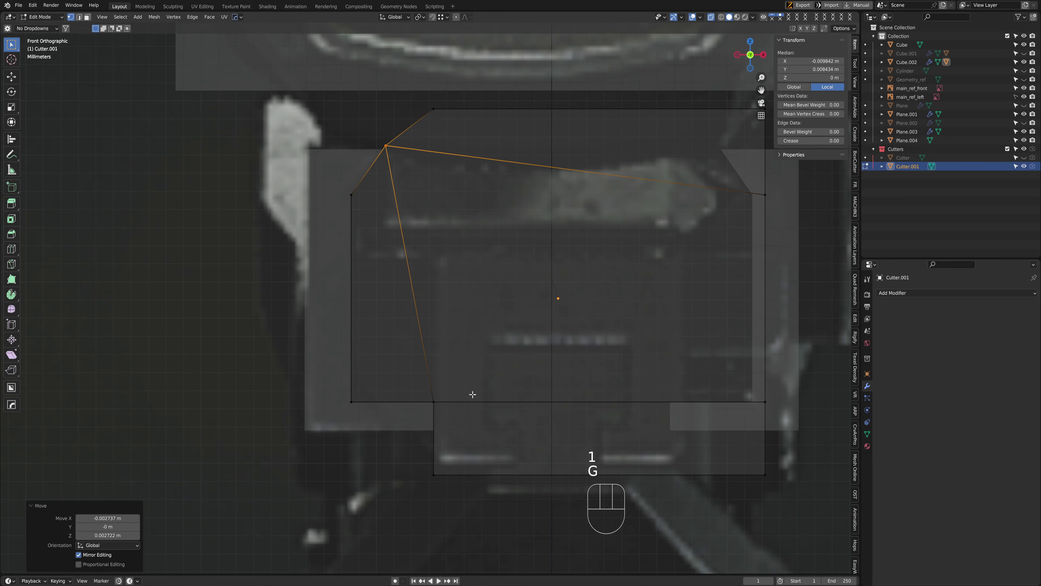
Move the cutter's lower step vertices outward and down, and raise its lower side vertices, to angle the lower cut
click(459, 410)
key(g)
click(422, 472)
click(351, 402)
key(g)
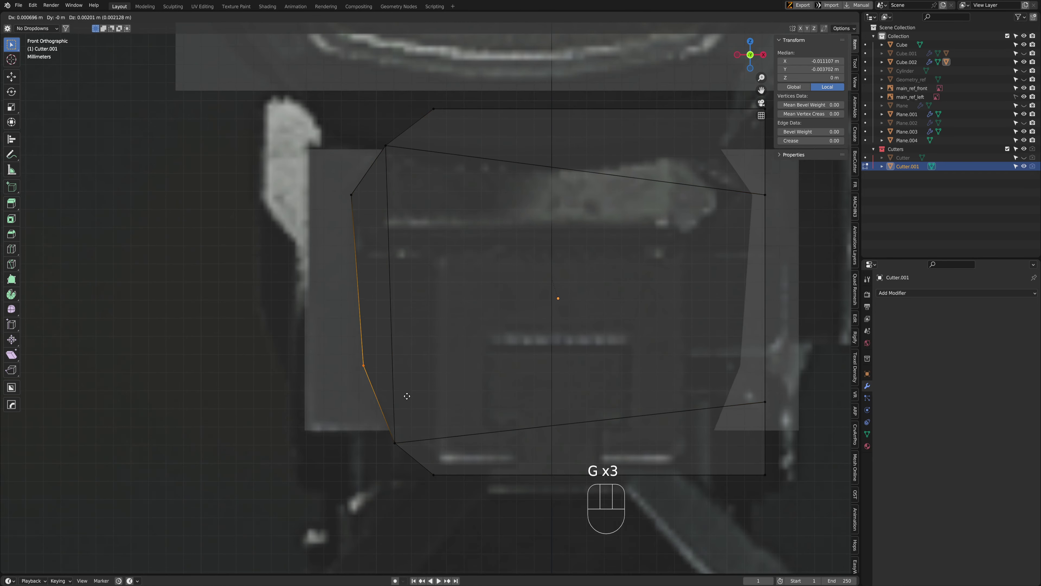
click(395, 414)
Align the cutter's upper side vertices with the lower ones along X, and the lower chamfer vertices with the upper ones
click(345, 197)
key(g)
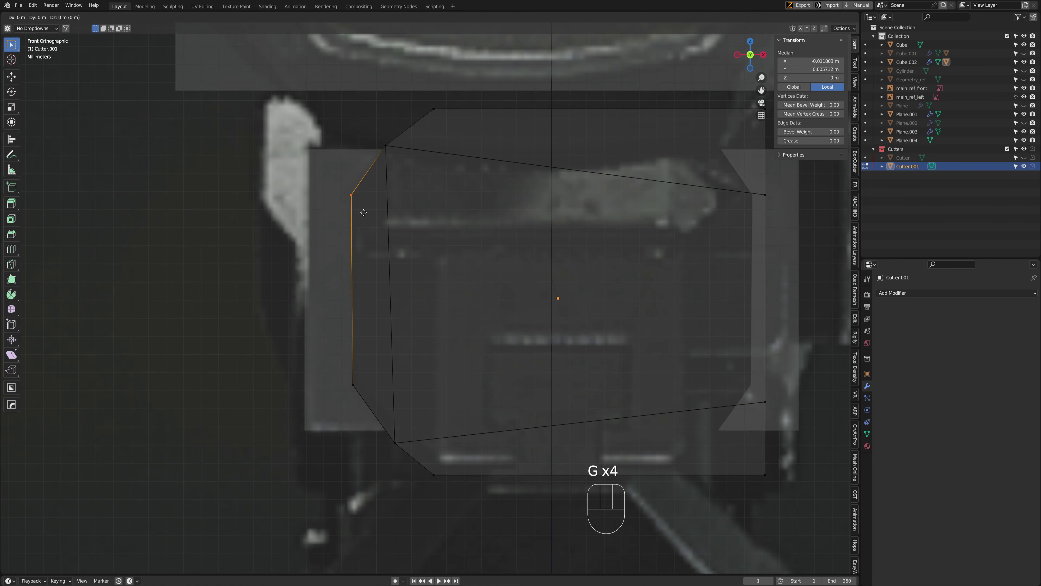
key(x)
click(353, 375)
shift+middle_drag(558, 300, 551, 302)
click(396, 452)
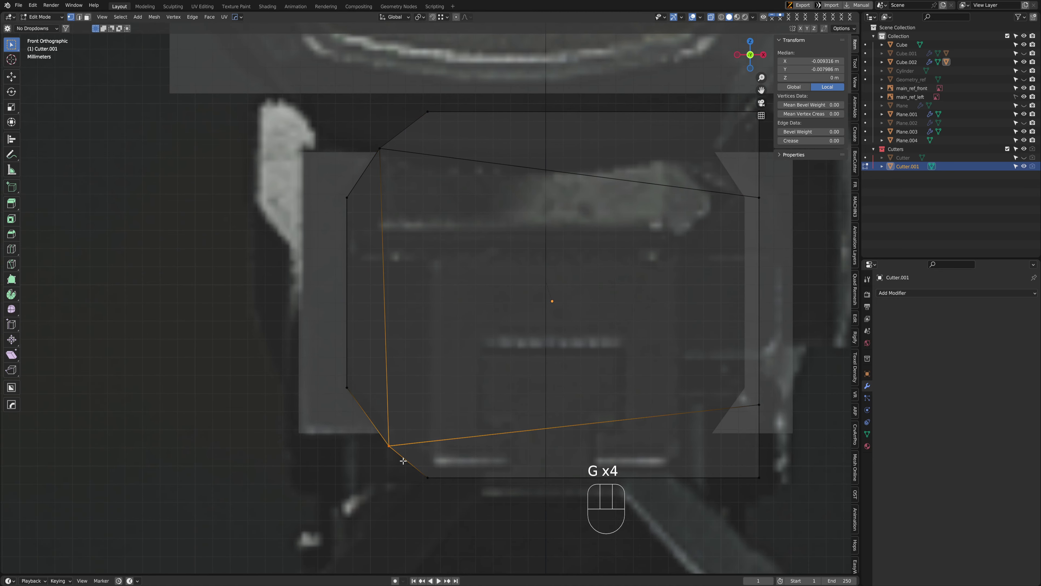
key(g)
key(x)
click(402, 447)
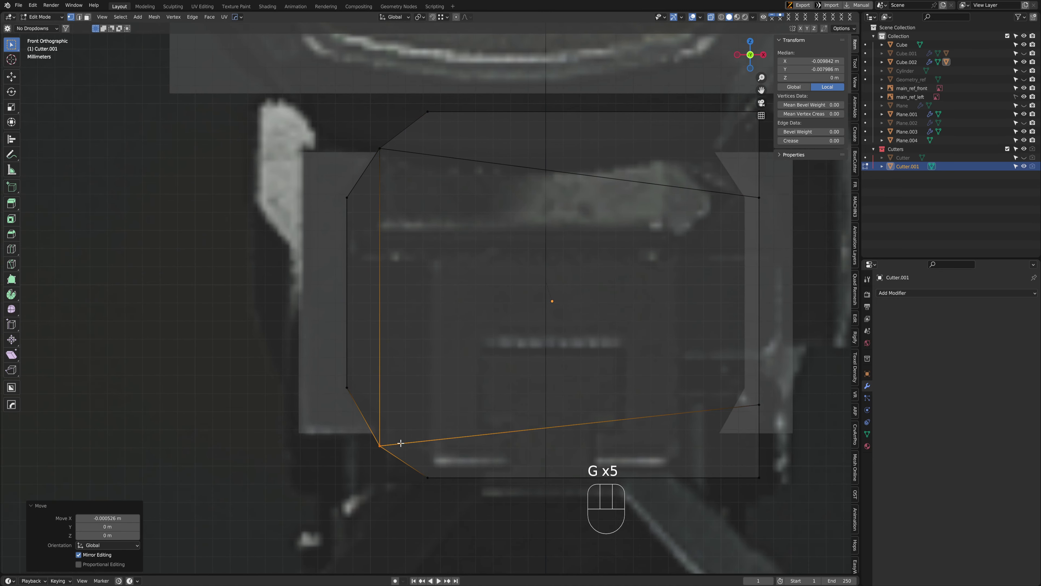
Hide the cutter and compare the angled side profiles with the front reference
key(Tab)
scroll(391, 261, down, 5)
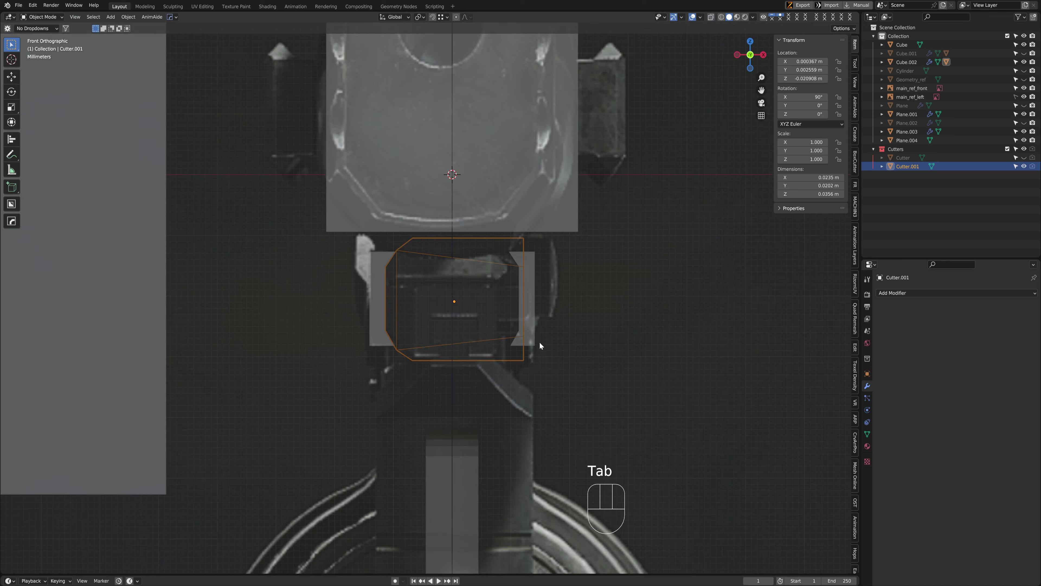
key(h)
key(ctrl+space)
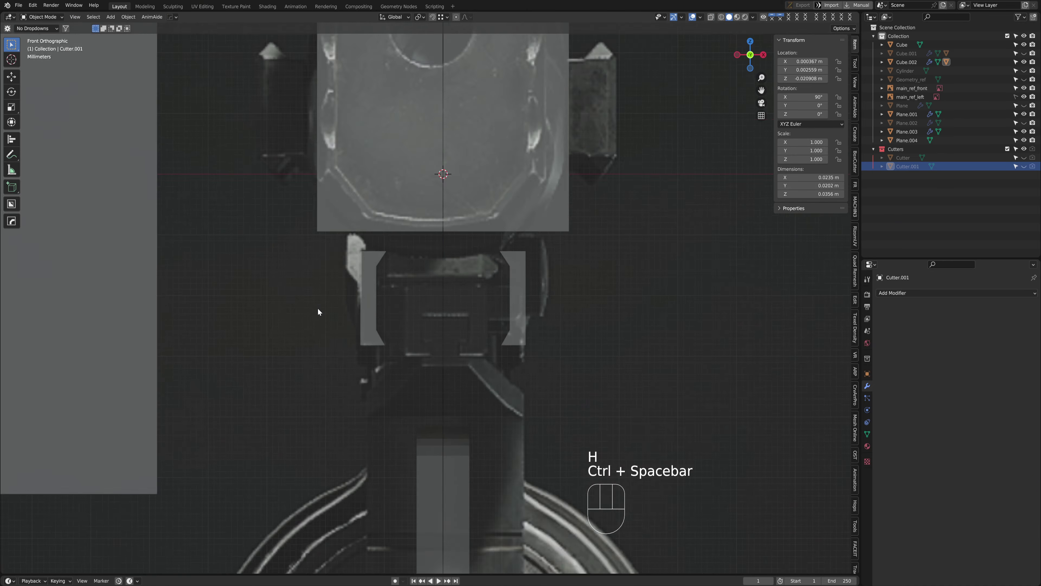
scroll(317, 308, up, 5)
shift+middle_drag(392, 305, 358, 283)
Select the block and bring its boolean cutter back into view for editing
click(308, 371)
shift+middle_drag(308, 372, 395, 324)
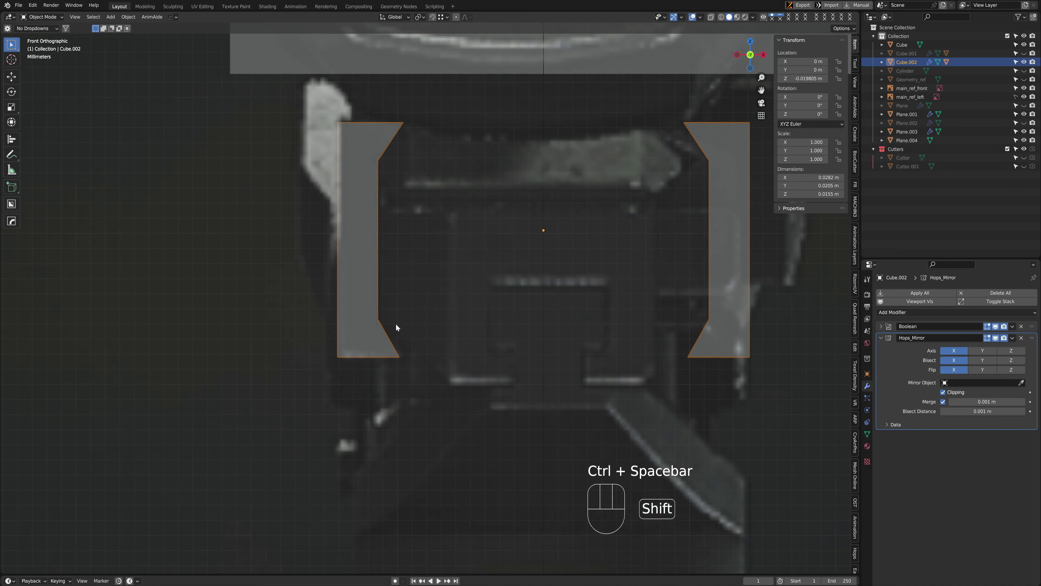
scroll(395, 323, up, 4)
scroll(367, 437, down, 1)
key(q)
click(386, 411)
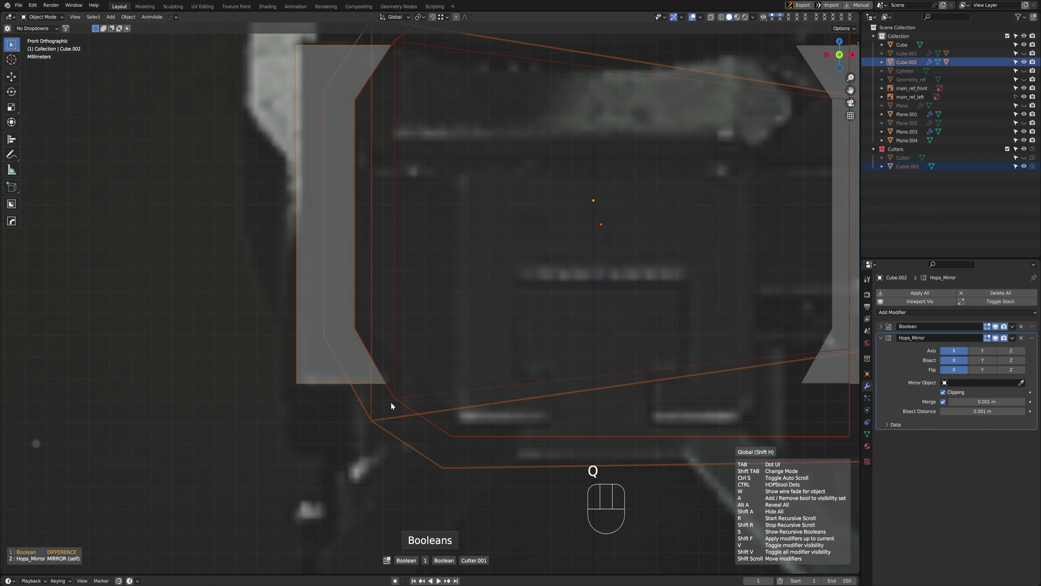
Move the cutter's lower chamfer vertices slightly inward and up to refine the slope of the lower cut
key(Tab)
key(1)
key(alt+z)
drag(369, 378, 408, 406)
key(g)
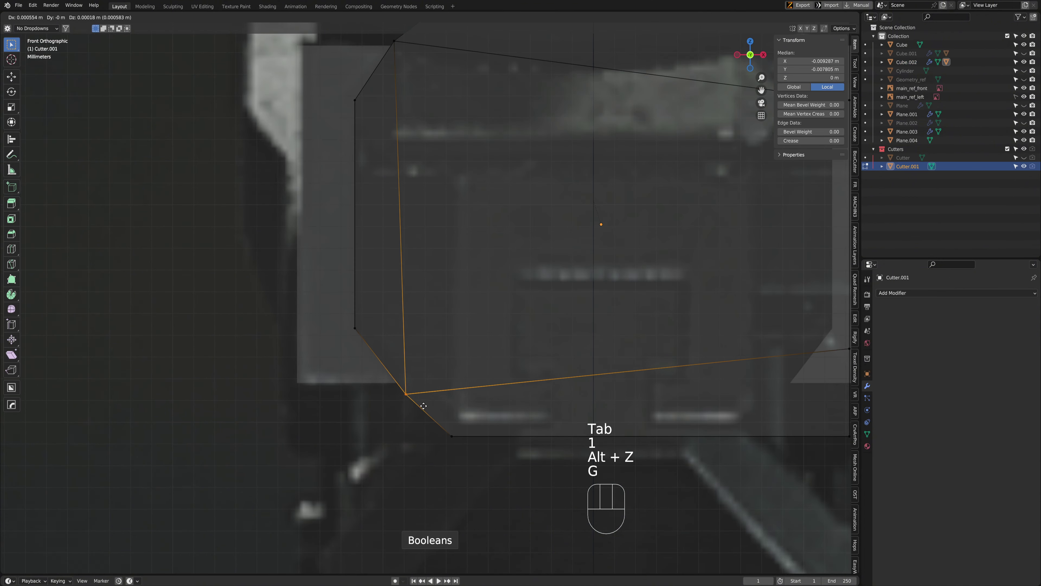
click(424, 400)
scroll(394, 249, down, 2)
key(Tab)
Enable the Z axis with bisect and flip in the block's mirror modifier to make the profile vertically symmetrical
scroll(394, 248, down, 2)
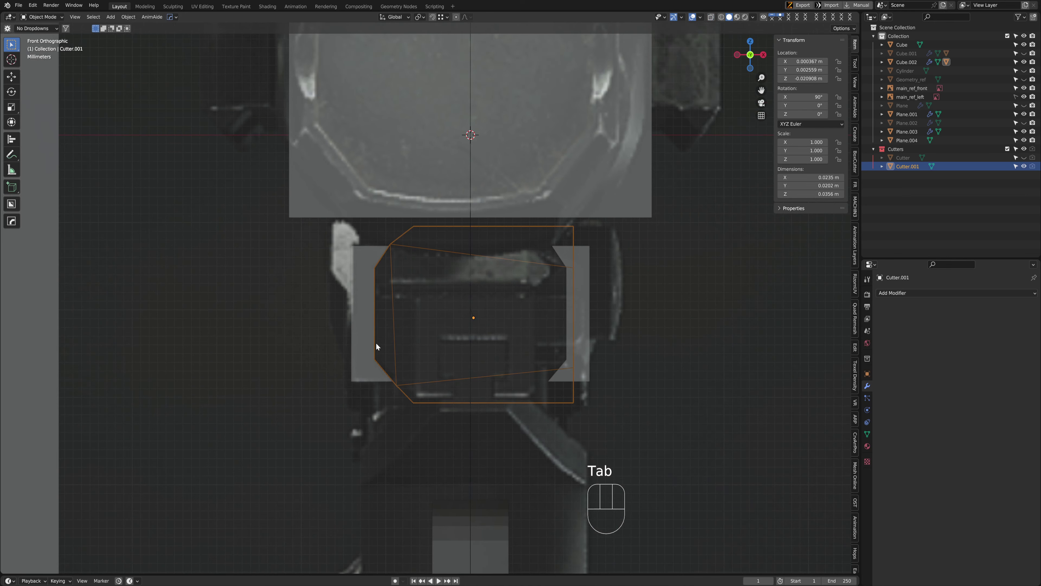
click(362, 319)
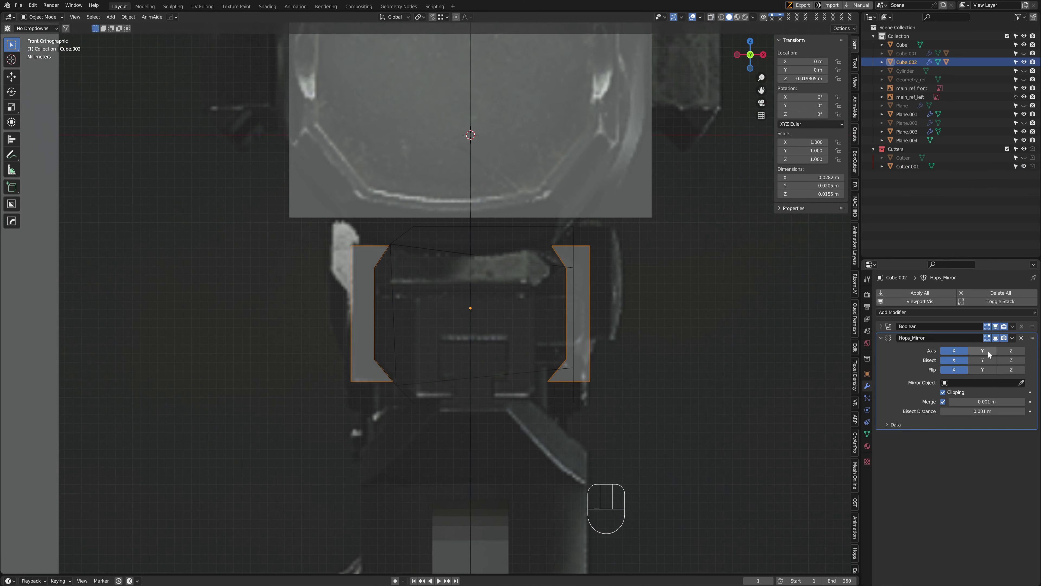
drag(1010, 353, 1018, 374)
scroll(419, 297, up, 4)
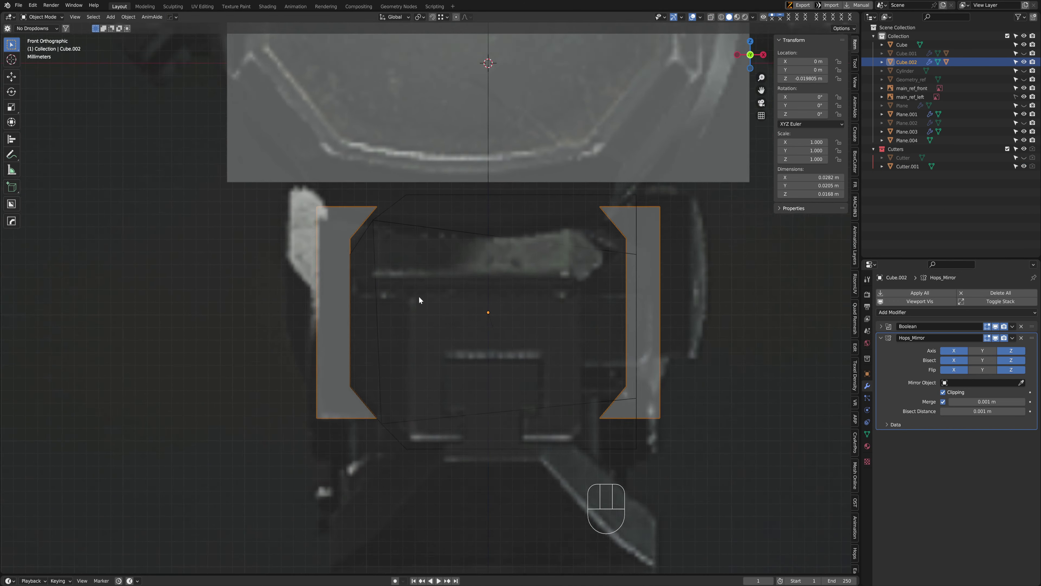
Lower the mirrored clamp block to about -0.0207 m on Z and scale its height by 0.920
key(g)
key(z)
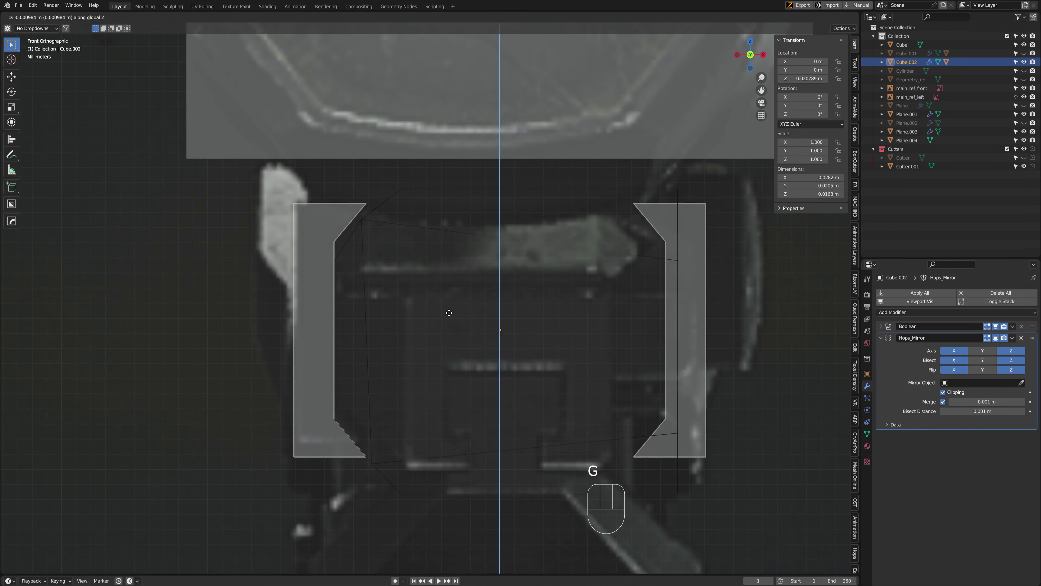
click(592, 297)
key(s)
key(z)
click(581, 292)
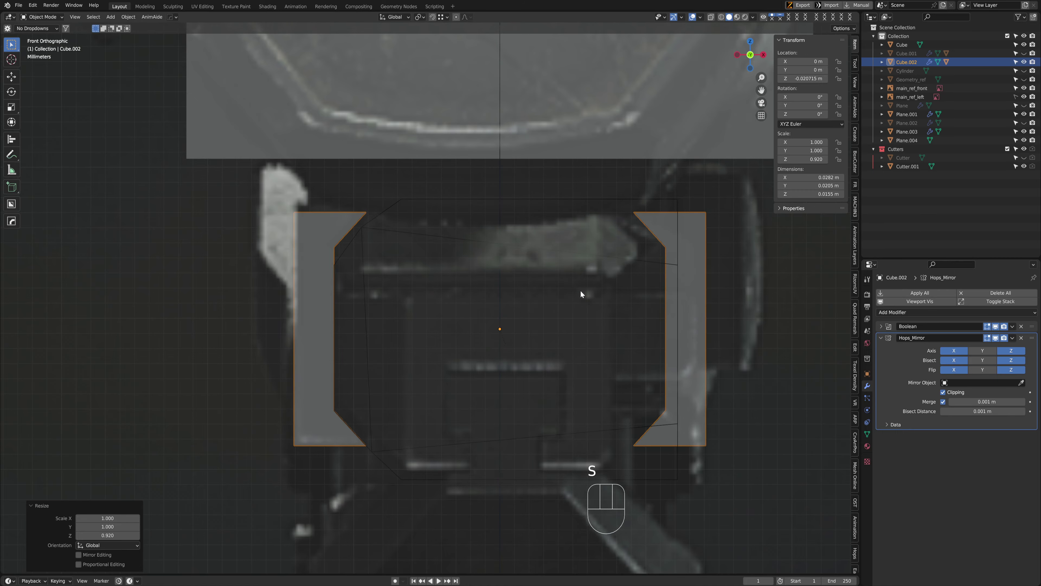
Make the front reference image unselectable and hide the clamp block's boolean cutter
scroll(578, 292, down, 4)
middle_drag(508, 291, 445, 300)
key(ctrl+space)
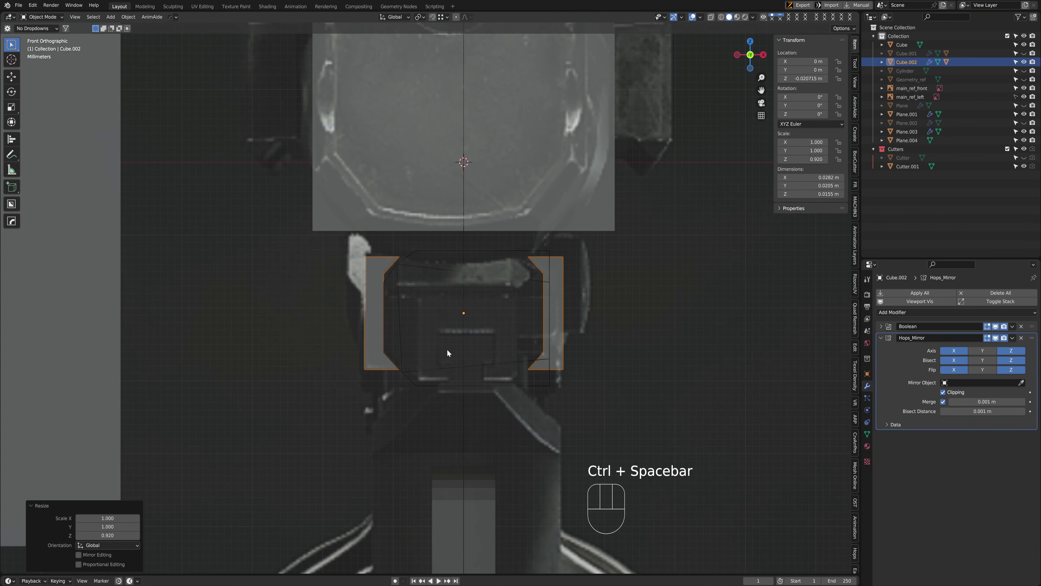
key(h)
key(ctrl+z)
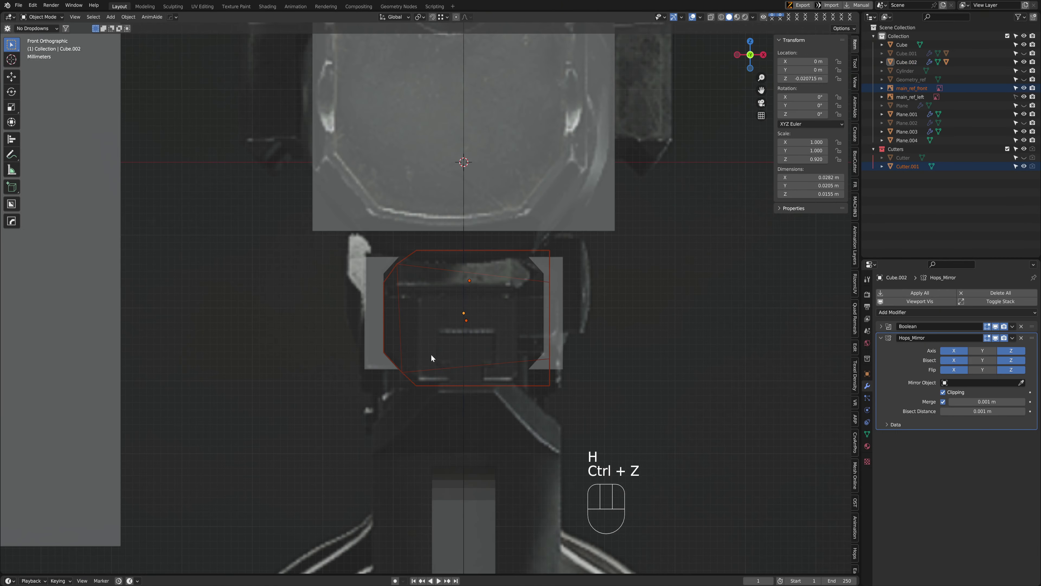
click(1016, 89)
scroll(552, 297, up, 7)
drag(450, 312, 499, 452)
key(h)
middle_drag(500, 452, 422, 406)
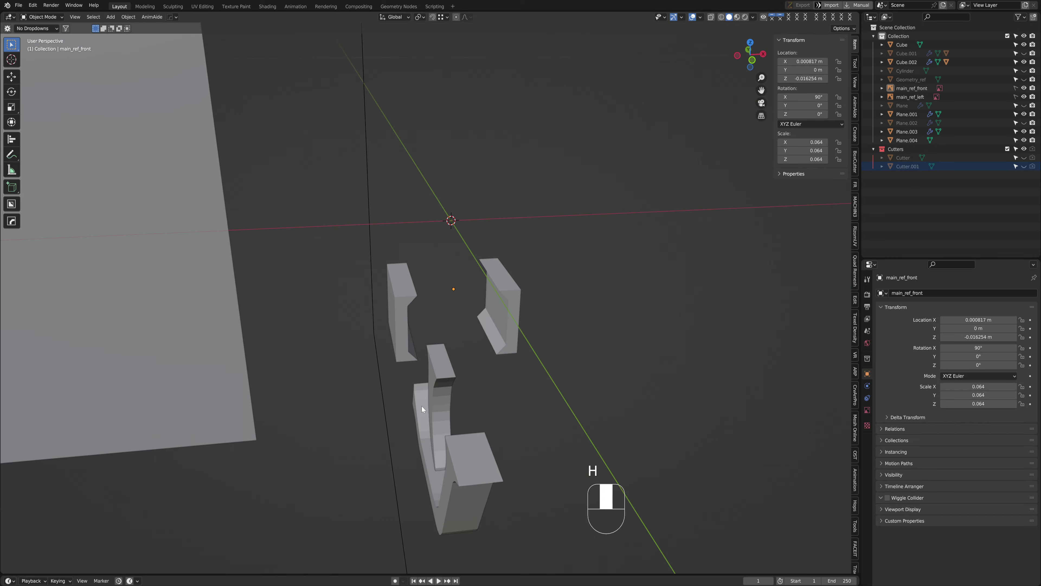
Move the clamp block -0.17242 m along Y to the foregrip mount in the side reference
scroll(419, 341, down, 3)
click(416, 296)
middle_drag(417, 296, 536, 325)
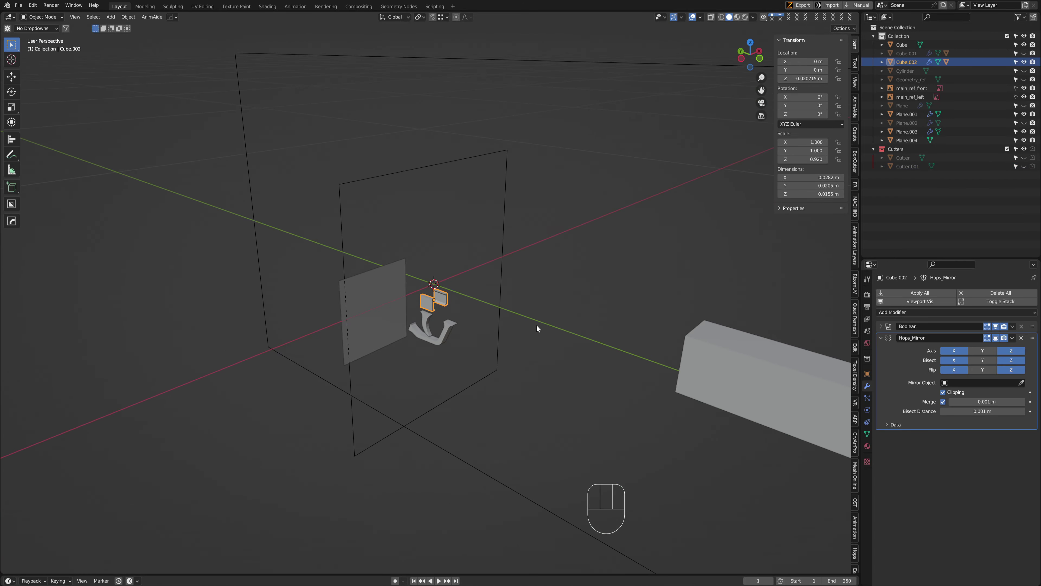
key(ctrl+space)
scroll(520, 323, up, 1)
shift+middle_drag(402, 303, 585, 318)
key(g)
middle_click(564, 316)
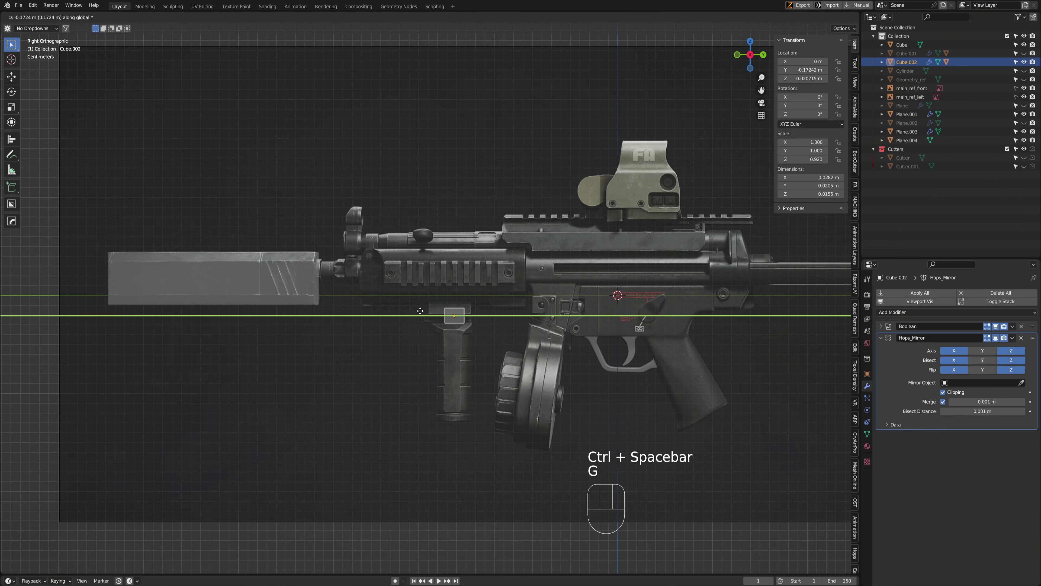
click(413, 315)
Scale the clamp block by 2.040 along Y to match the mount's length in the side reference
scroll(416, 310, up, 8)
key(s)
key(y)
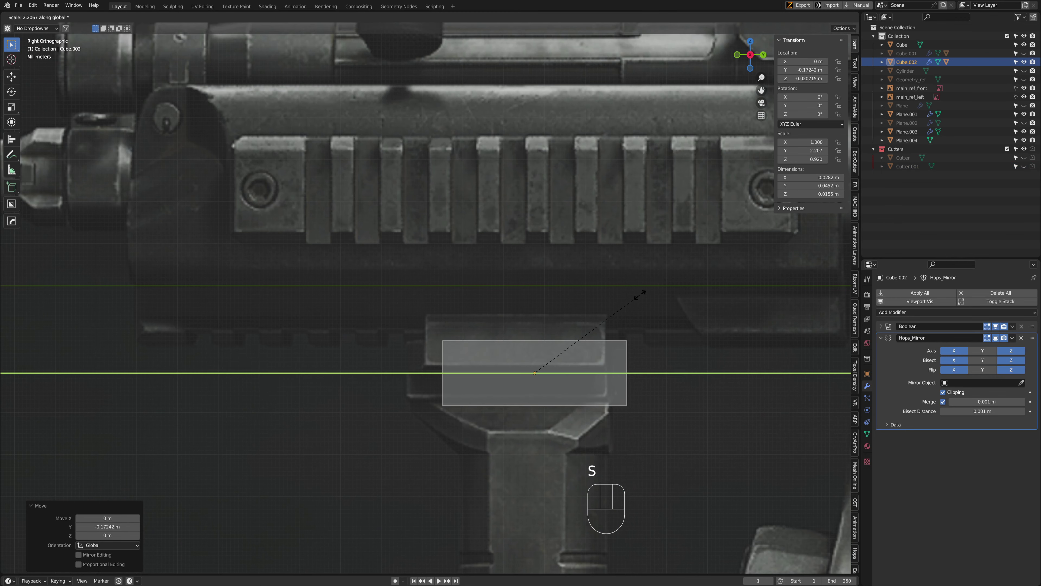
click(629, 297)
Compare the clamp block's placement with the side and front references and the foregrip reference photo
key(ctrl+space)
middle_drag(545, 381, 507, 353)
scroll(506, 352, down, 2)
key(ctrl+space)
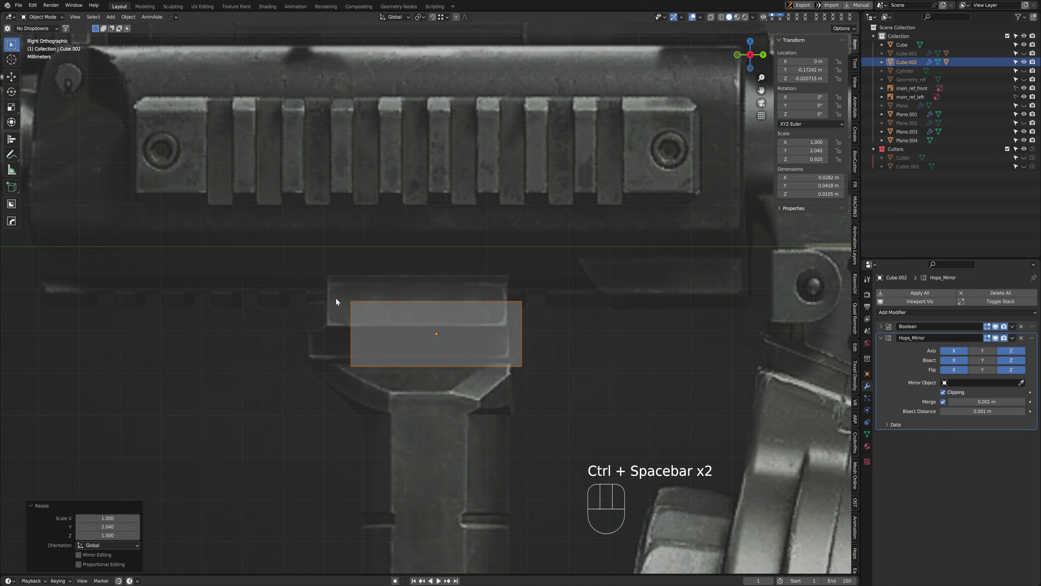
key(g)
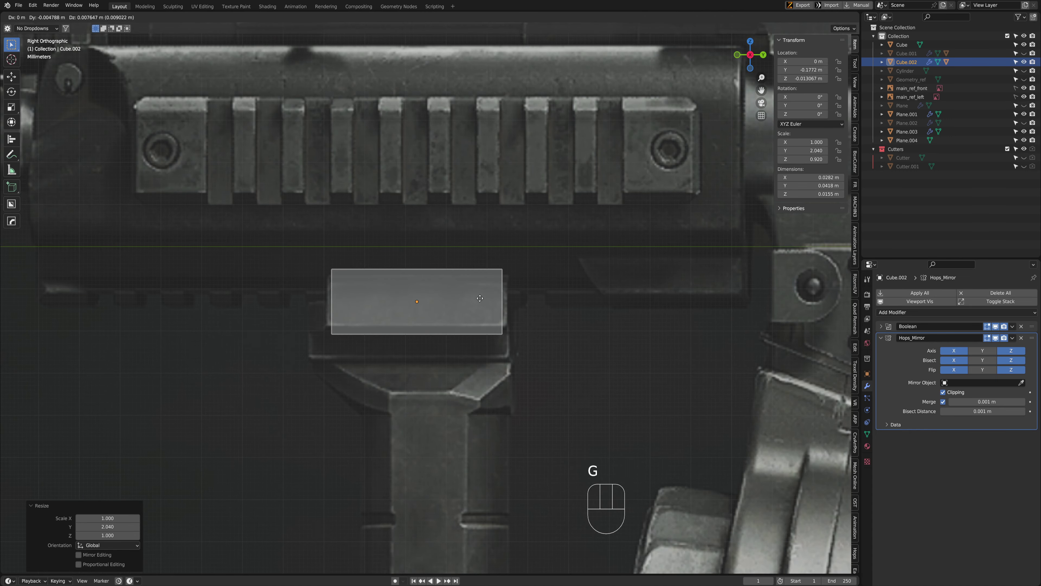
right_click(480, 299)
key(ctrl+space)
scroll(450, 352, up, 2)
shift+middle_drag(450, 354, 446, 279)
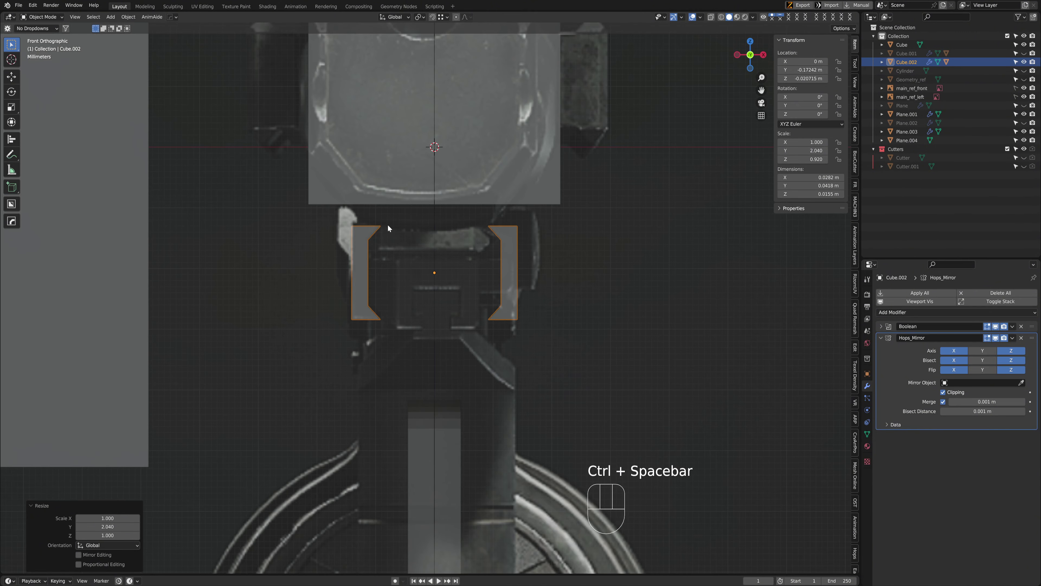
key(alt+Tab)
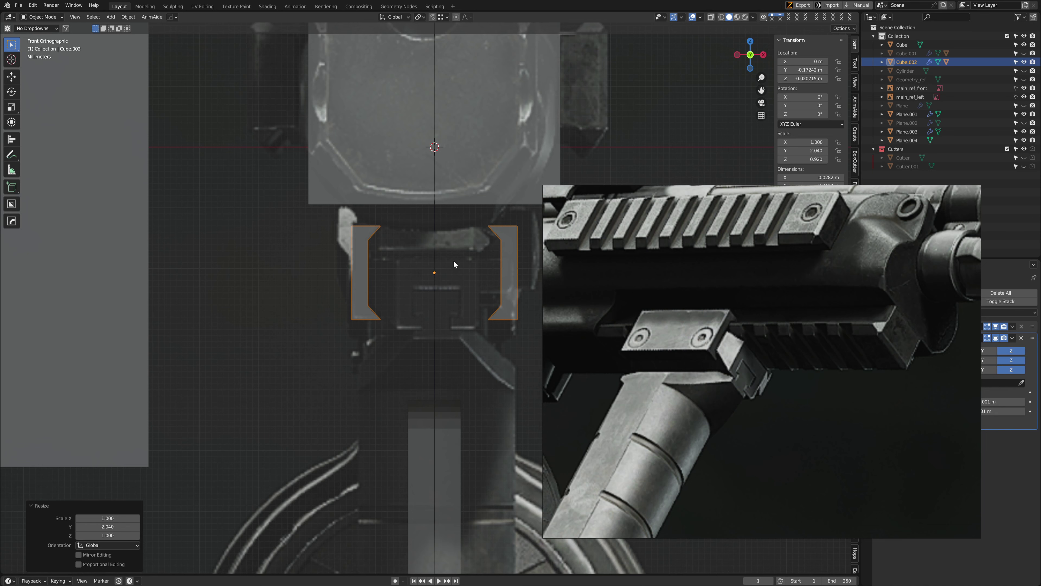
click(472, 315)
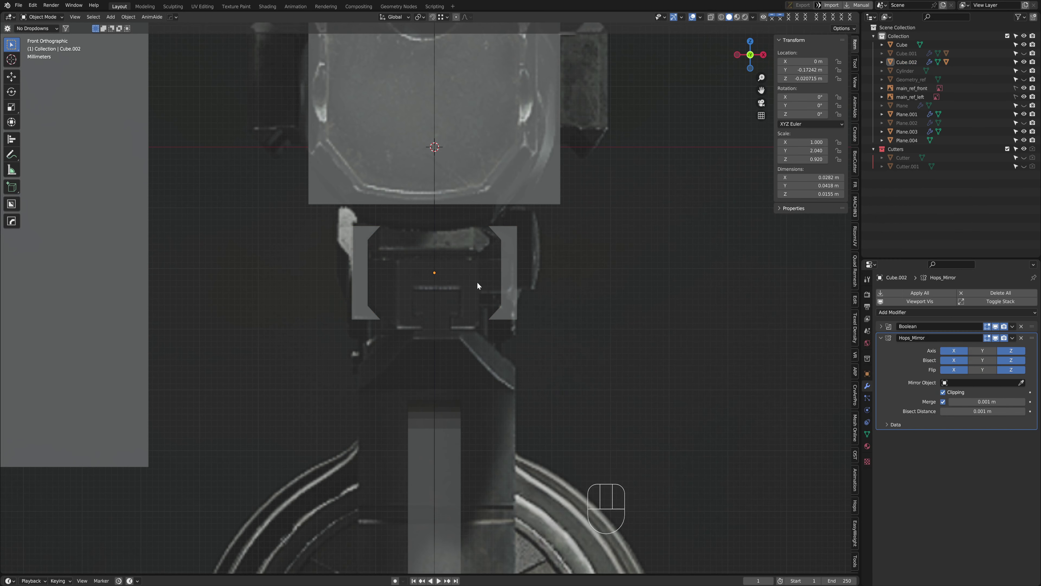
Add a new cube and scale it down uniformly to about 34 mm
scroll(476, 282, up, 1)
key(shift+a)
mouse_move(467, 271)
click(521, 288)
key(s)
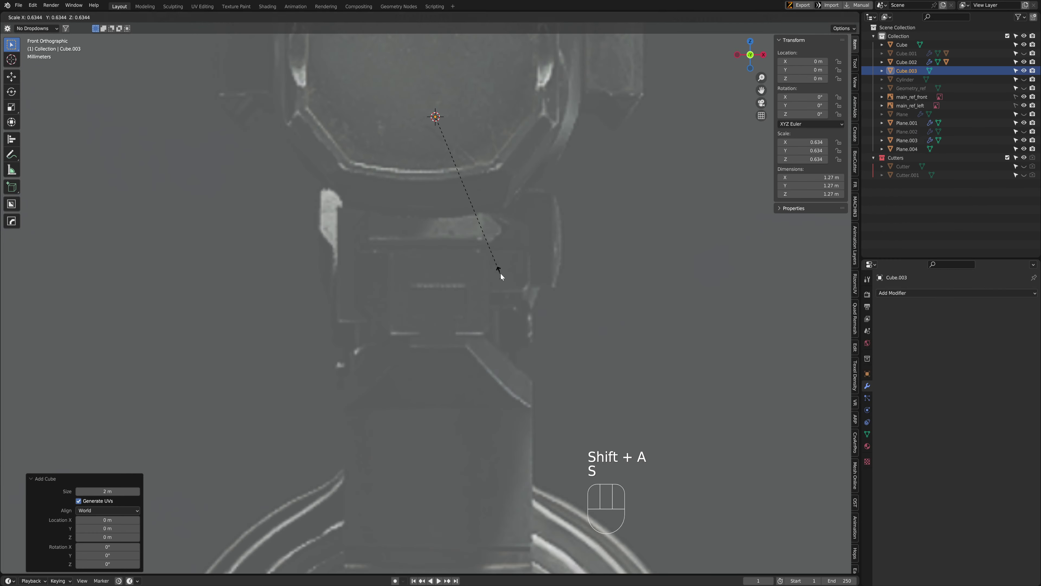
click(471, 197)
key(s)
click(476, 164)
key(s)
click(455, 129)
key(s)
click(491, 138)
Move the new cube -0.027631 m along Z and scale it to about 22.7 mm to fit between the clamp jaws
key(g)
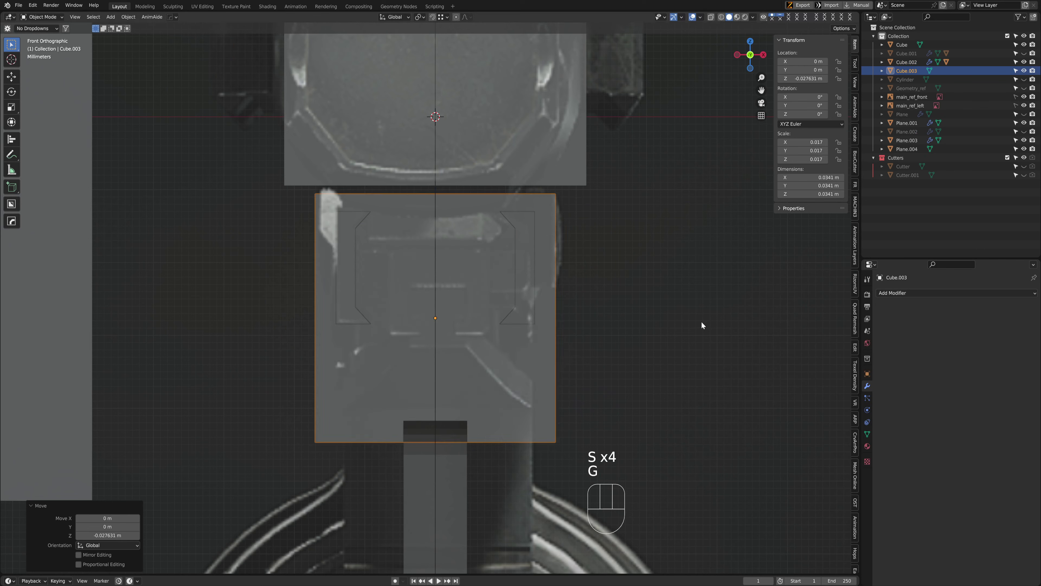
click(702, 324)
key(s)
click(602, 291)
key(s)
click(614, 289)
Add a centred horizontal loop cut around the new cube
scroll(498, 326, up, 2)
key(Tab)
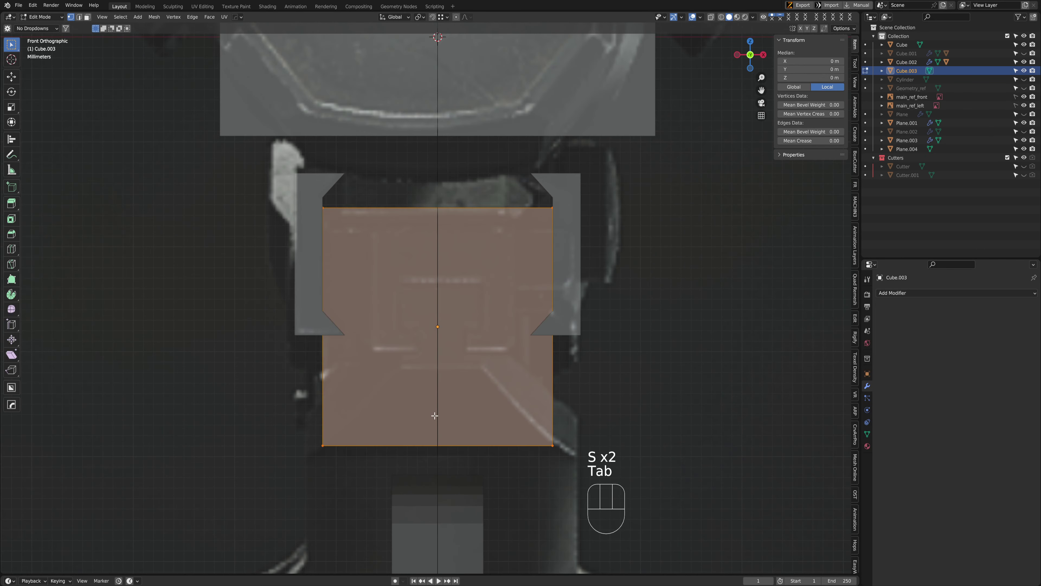
key(1)
key(alt+z)
drag(274, 411, 559, 477)
key(s)
key(x)
right_click(554, 454)
key(ctrl+r)
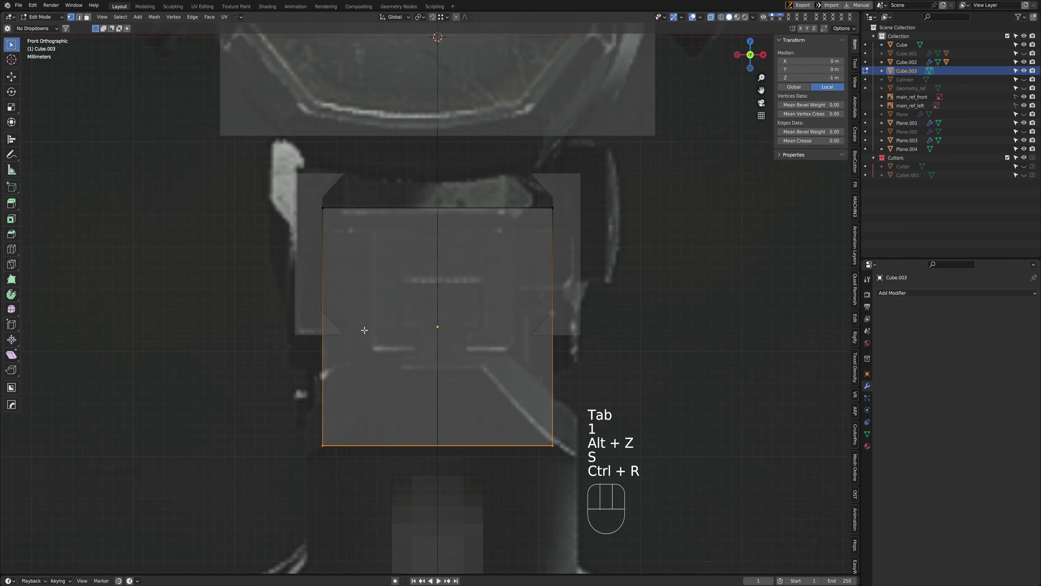
click(355, 331)
right_click(328, 337)
Narrow the cube's bottom vertices symmetrically along X so the lower half tapers inward
drag(293, 367, 710, 457)
key(s)
click(615, 452)
key(ctrl+z)
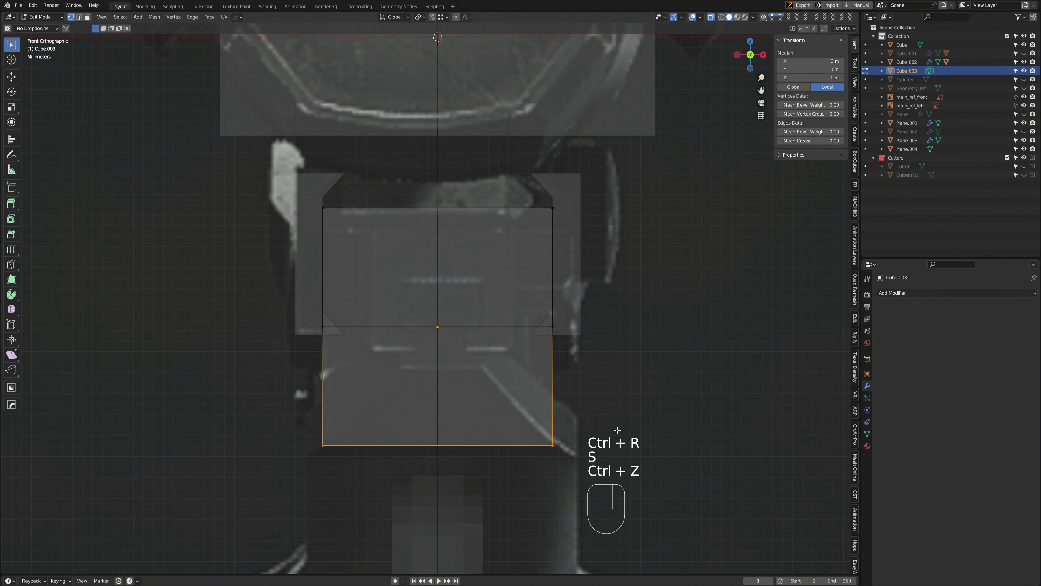
key(s)
key(x)
click(449, 384)
Raise the middle edge loop along Z and check the tapered shape against the front reference
drag(248, 286, 599, 353)
key(g)
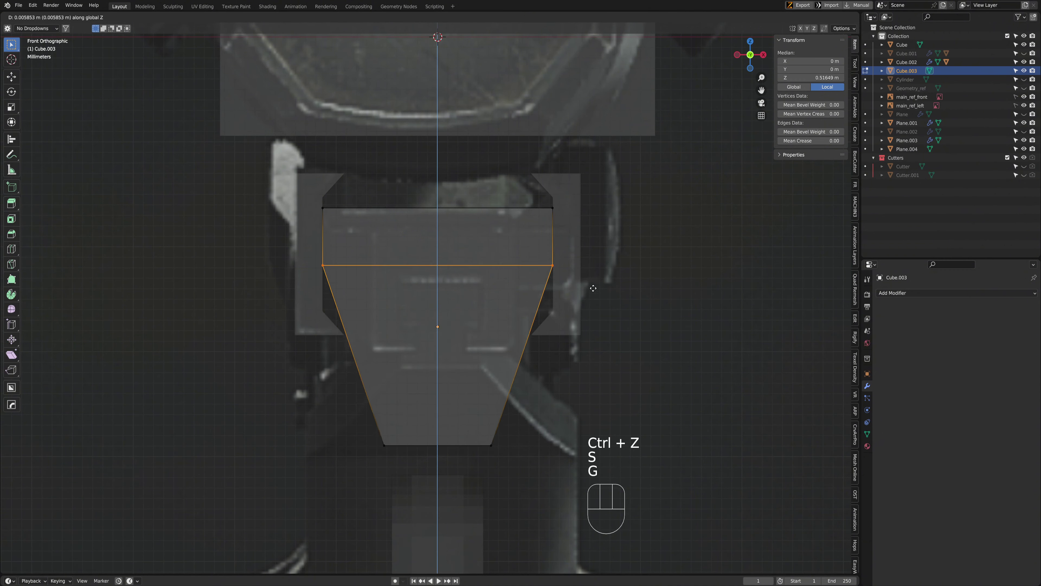
click(590, 326)
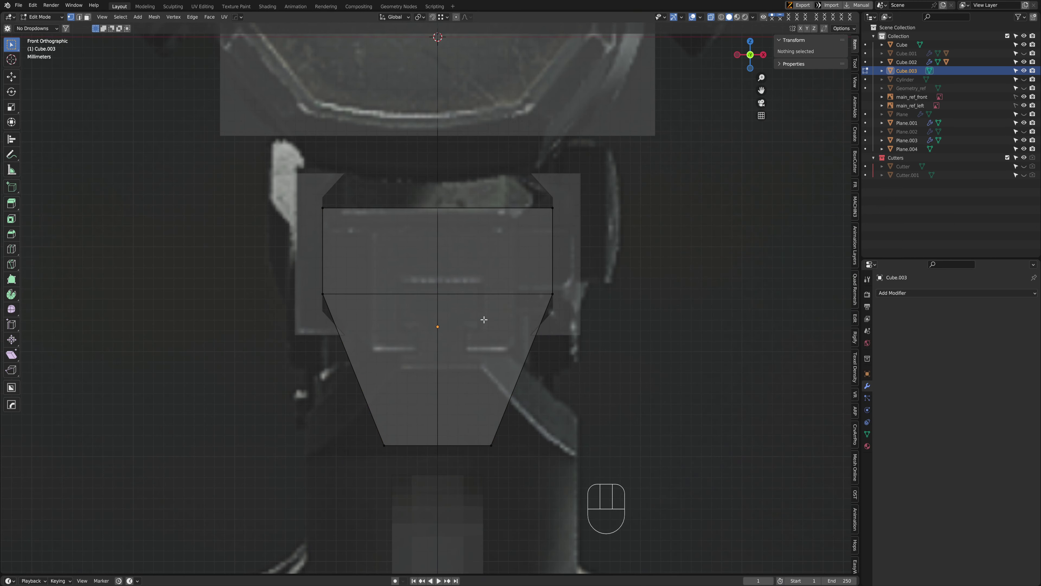
key(Tab)
key(h)
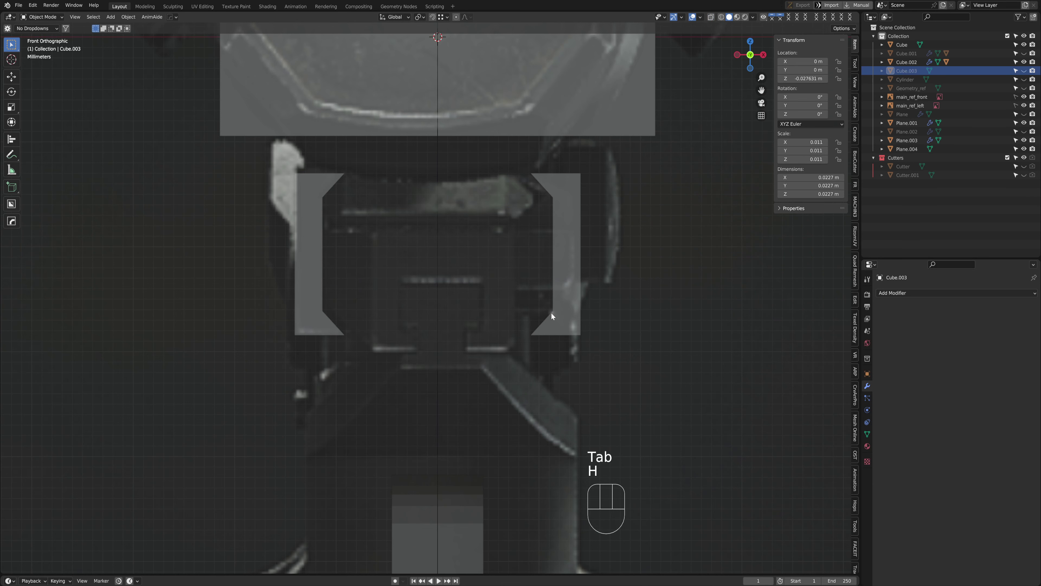
key(ctrl+z)
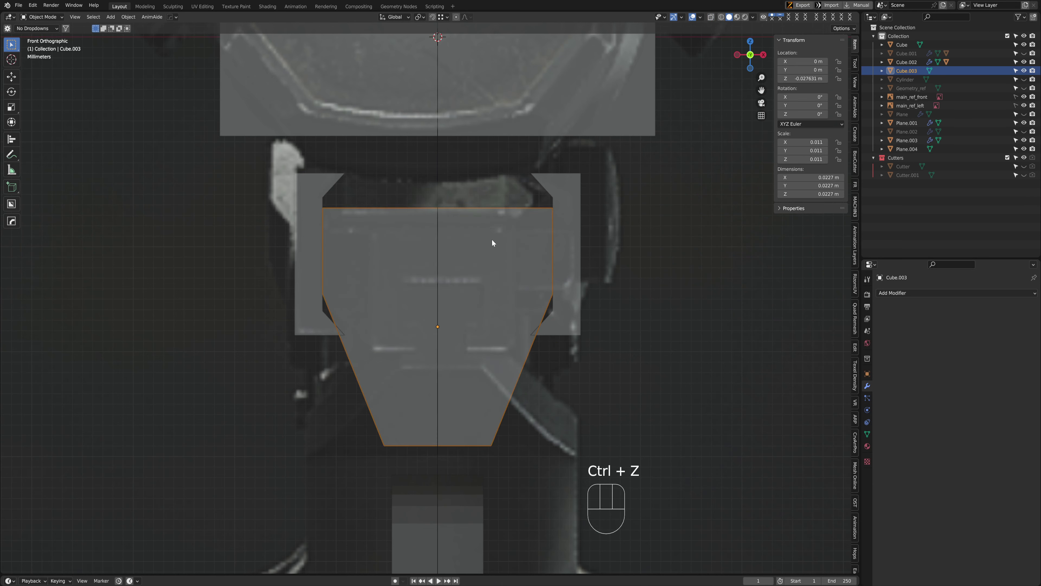
Lower the middle edge loop to the clamp's inner lower corners and raise the bottom vertices by 0.006307 m
key(Tab)
key(1)
key(alt+z)
key(g)
click(661, 340)
drag(360, 427, 516, 464)
key(g)
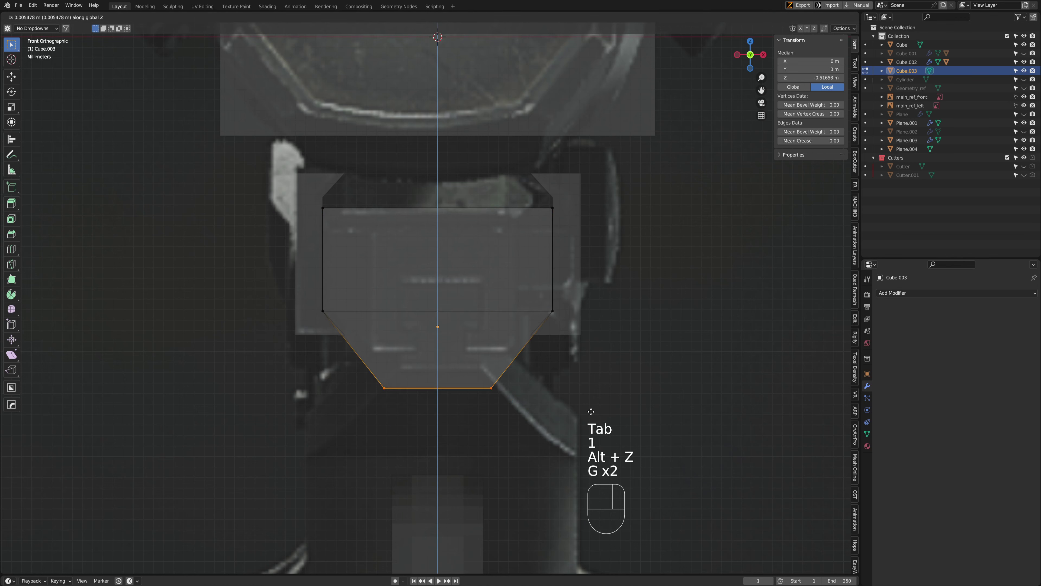
click(590, 405)
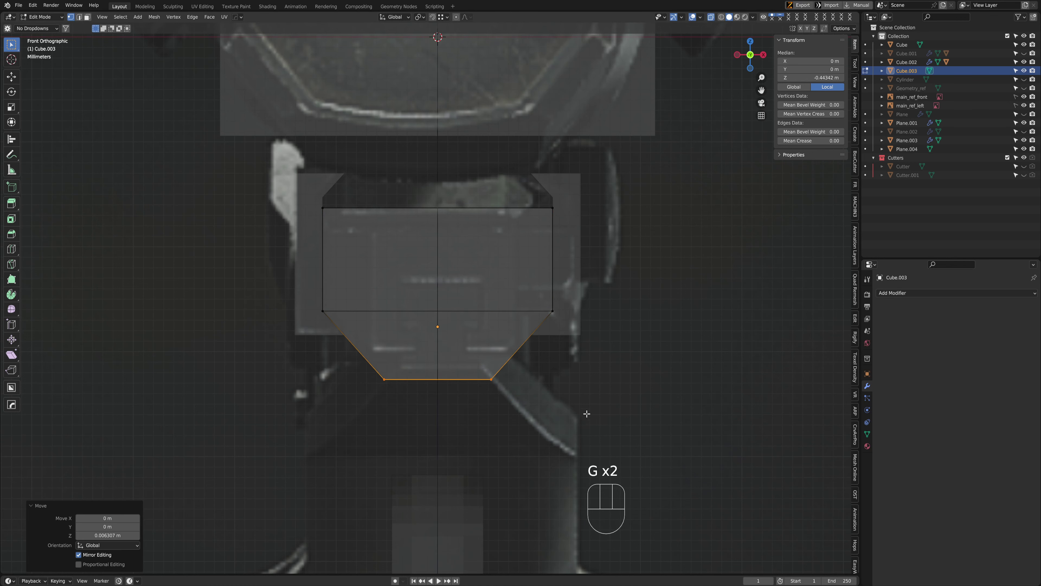
Compare the tapered block with the front reference and the foregrip reference photo
key(Tab)
scroll(535, 369, down, 4)
scroll(426, 348, up, 3)
scroll(516, 394, down, 7)
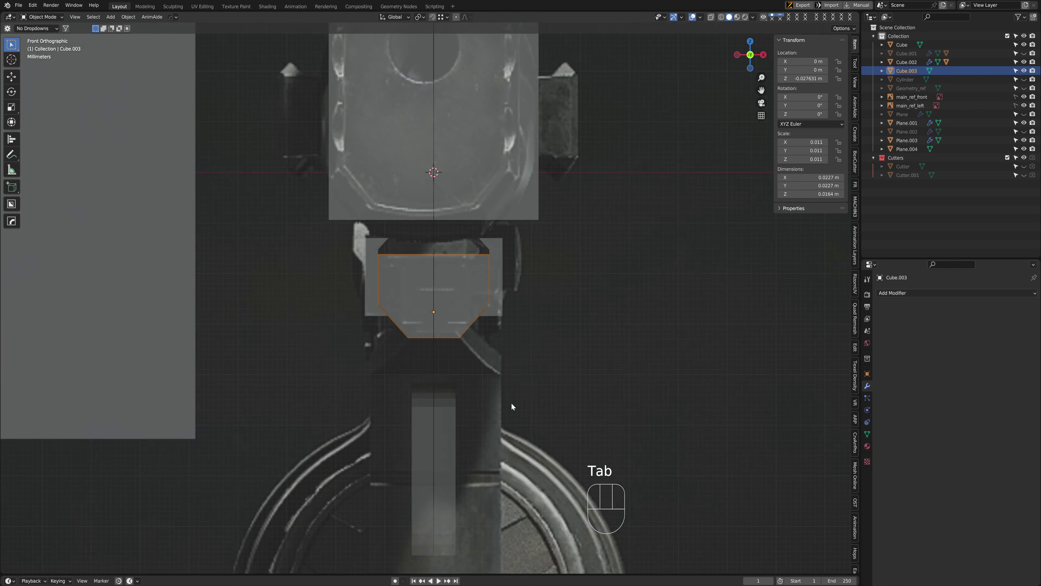
click(448, 366)
scroll(512, 317, up, 3)
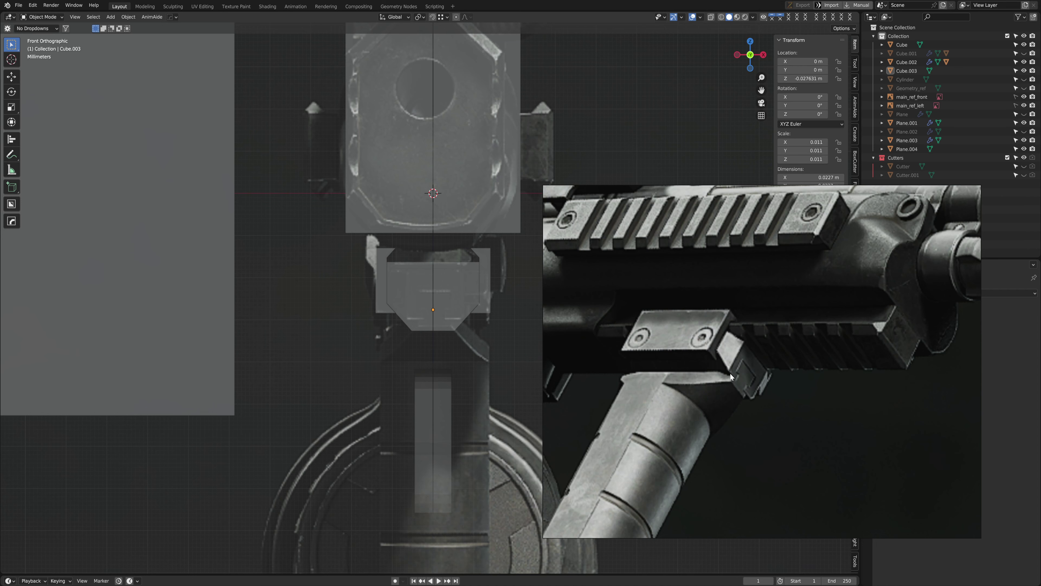
shift+click(434, 314)
scroll(369, 312, up, 6)
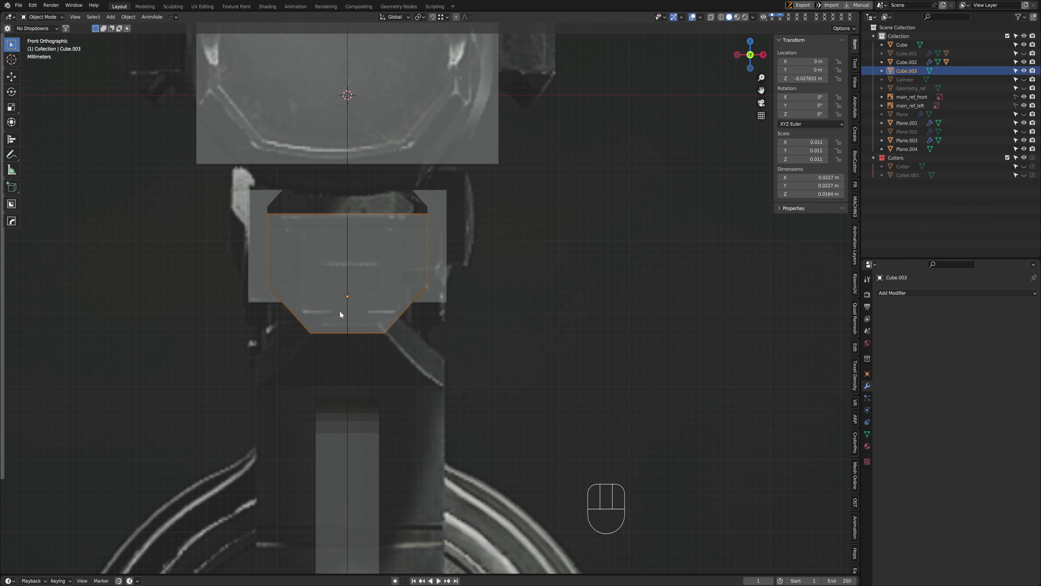
Cut a rectangular opening about 9.2 by 4.8 mm through the middle of the tapered block with BoxCutter
key(alt+w)
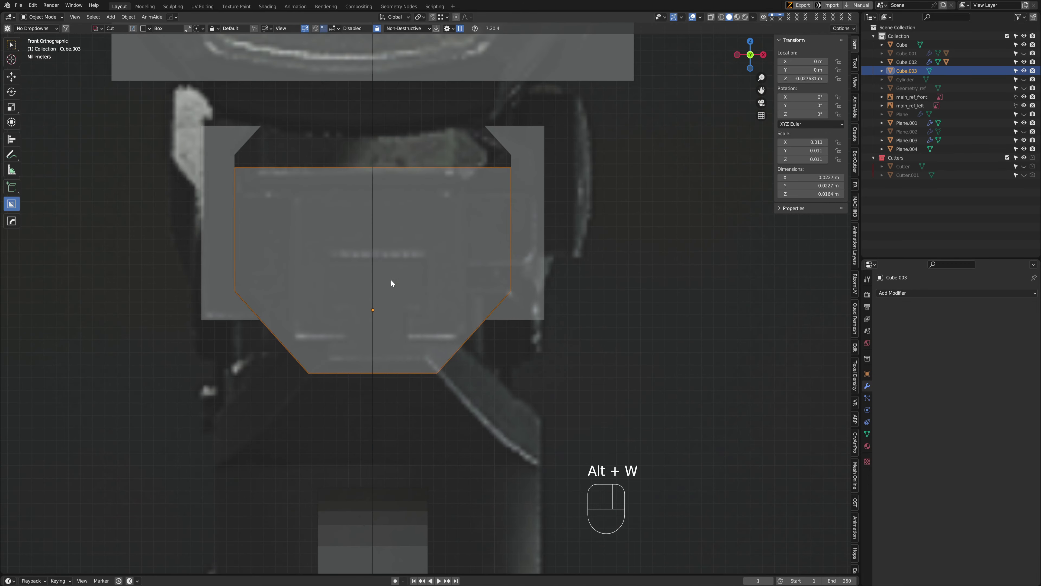
key(d)
drag(330, 265, 434, 312)
drag(431, 304, 433, 310)
scroll(386, 330, down, 1)
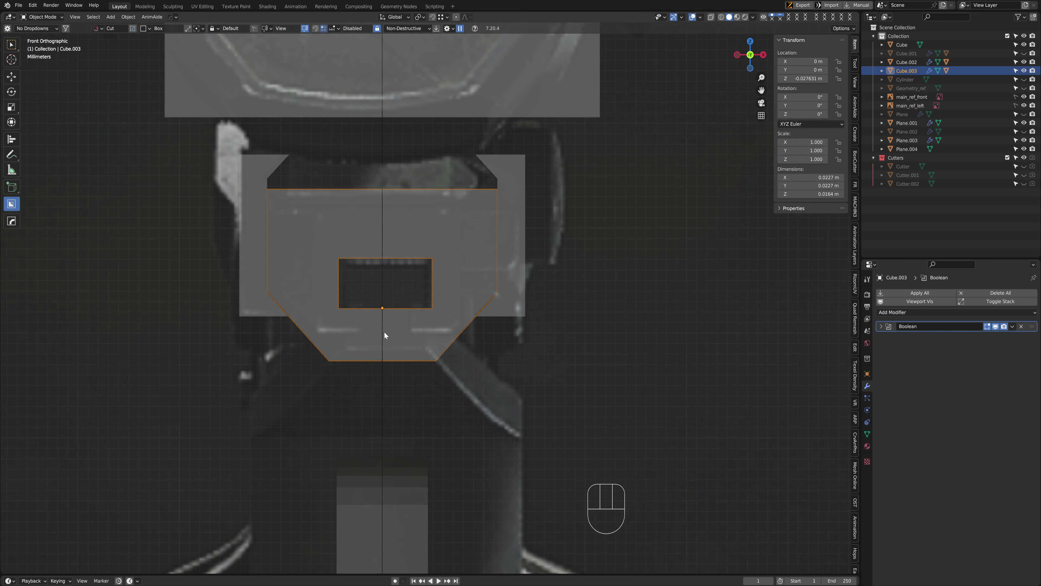
Bring the rectangular opening's cutter into view and divide it with two vertical loop cuts
key(q)
click(390, 312)
scroll(408, 312, down, 1)
click(409, 311)
key(w)
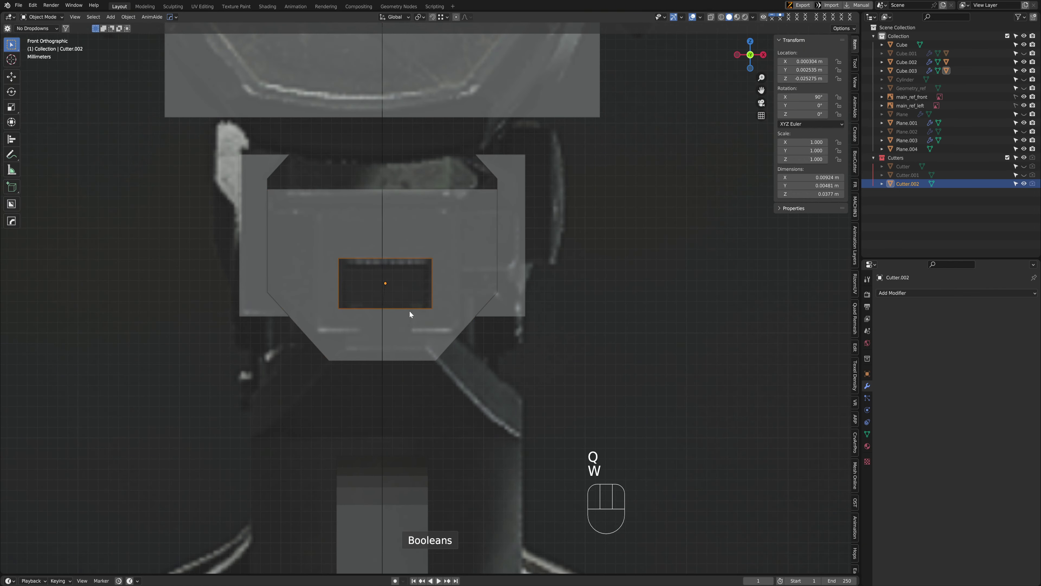
key(Tab)
click(377, 252)
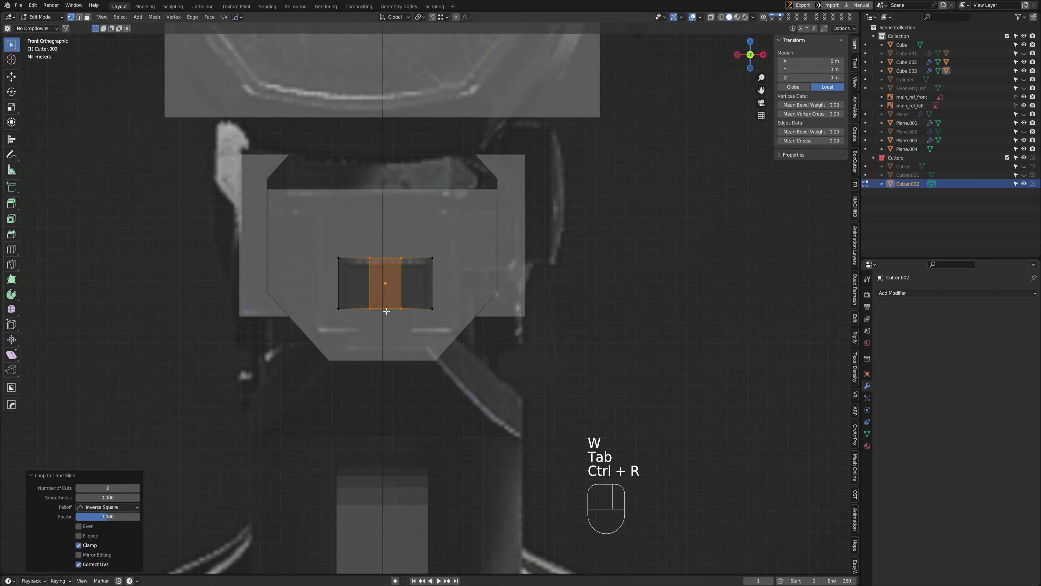
Extrude the cutter's lower middle face downward past the block's bottom edge to form a T-shaped cutter
key(3)
key(e)
right_click(398, 337)
key(ctrl+z)
middle_drag(398, 336, 416, 316)
key(alt+z)
key(ctrl+space)
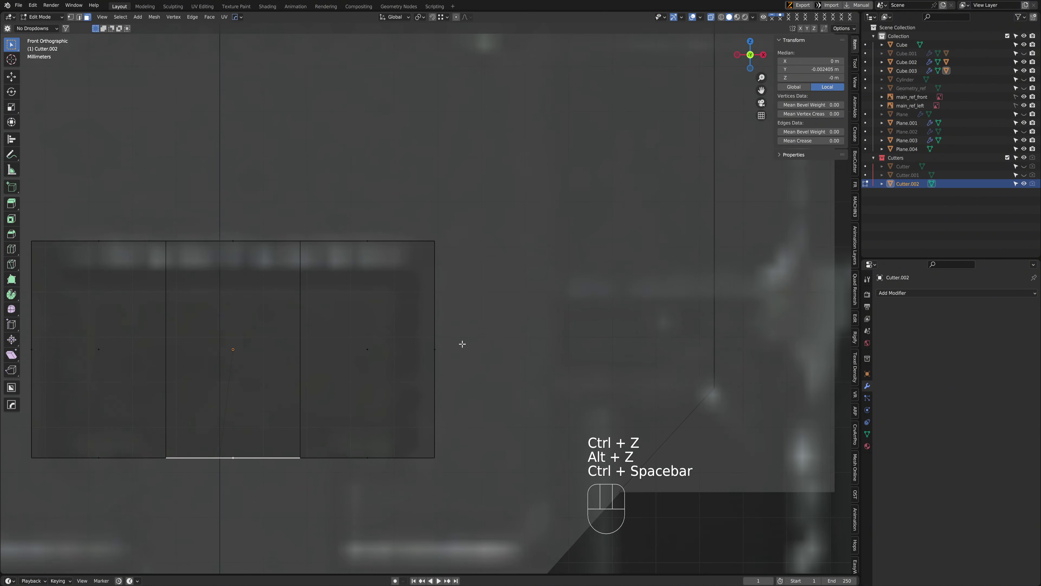
scroll(462, 344, down, 5)
shift+middle_drag(462, 344, 482, 277)
key(e)
click(432, 423)
Finish editing the T-shaped cutter and hide it
key(Tab)
scroll(443, 275, down, 5)
key(ctrl+space)
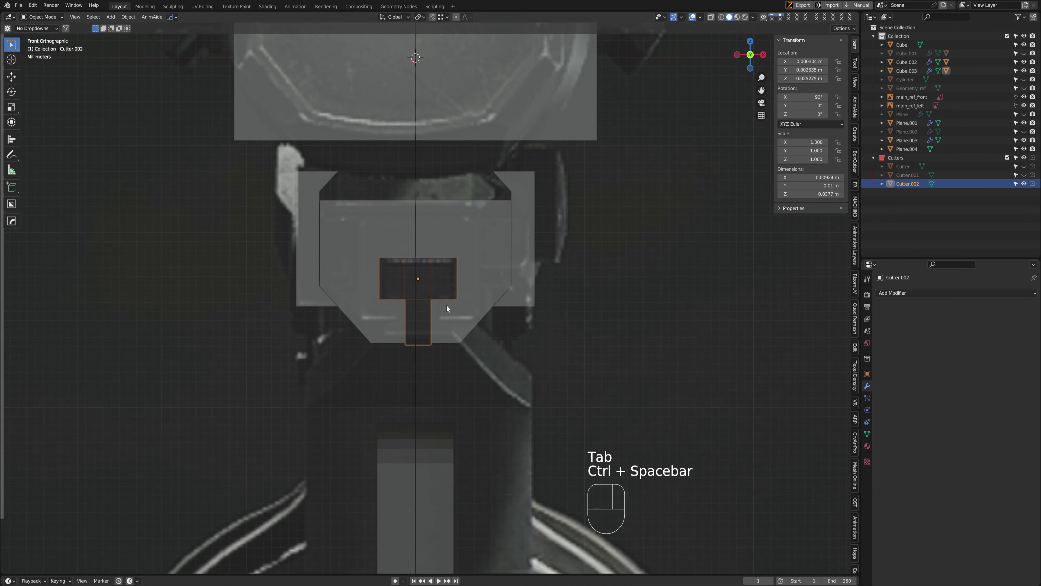
scroll(447, 312, down, 4)
key(h)
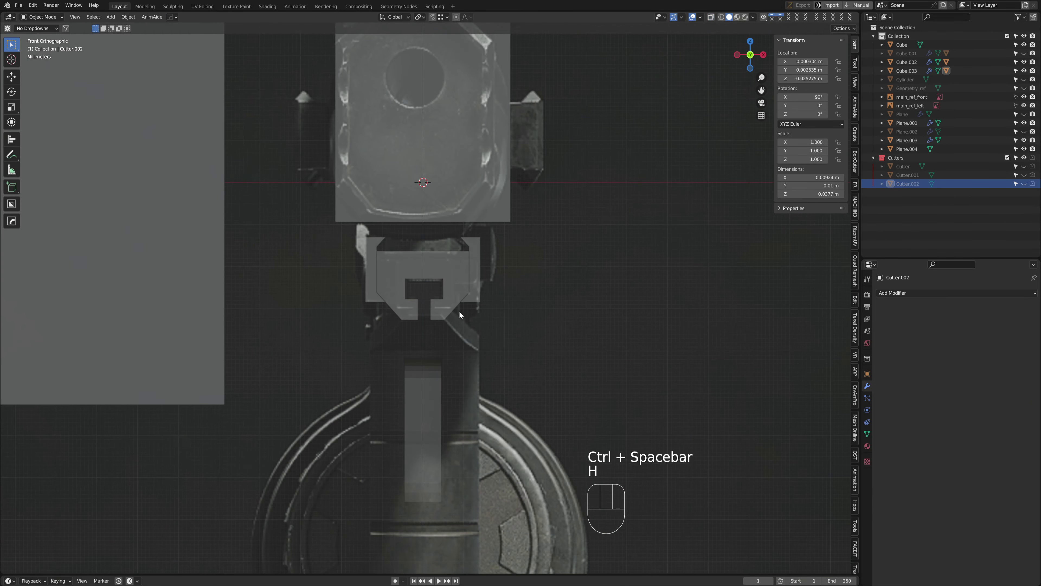
Move the T-slotted centre block about -174 mm along Y to sit above the foregrip in the side reference
middle_drag(459, 311, 438, 298)
click(438, 298)
key(ctrl+space)
key(g)
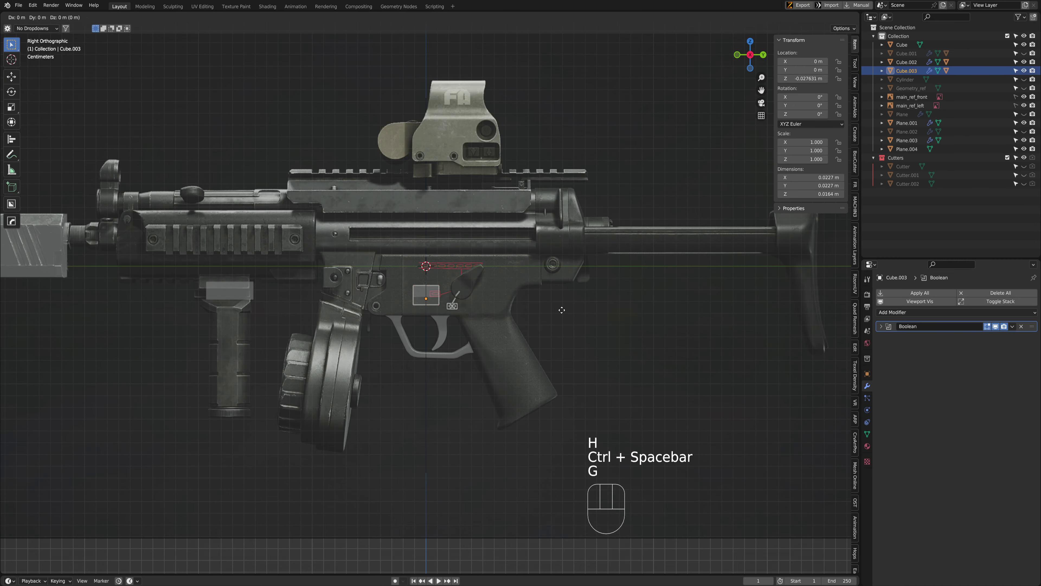
key(y)
click(360, 322)
key(ctrl+space)
scroll(224, 299, up, 3)
shift+middle_drag(223, 296, 565, 268)
scroll(393, 293, up, 8)
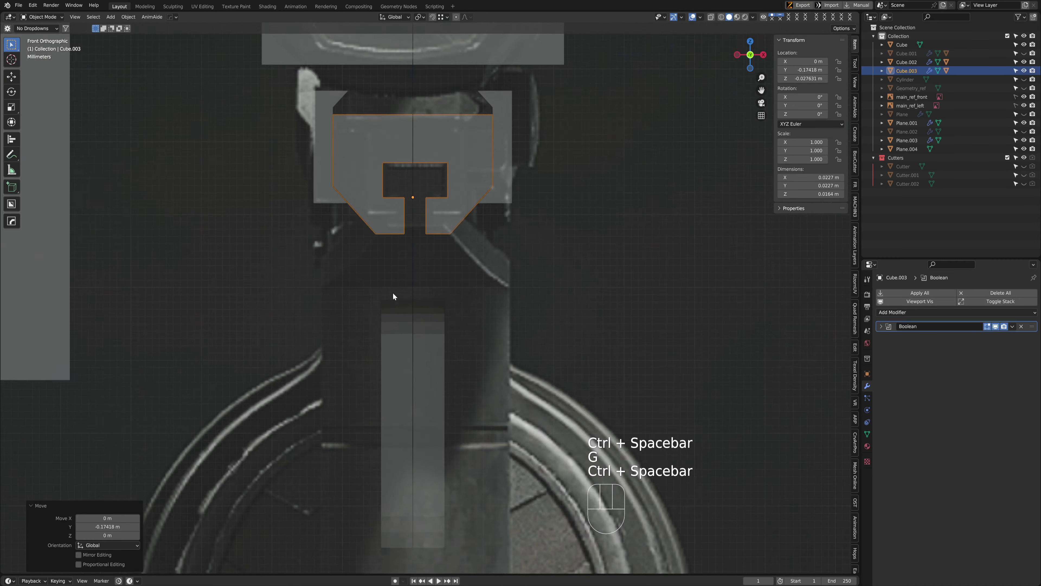
shift+middle_drag(337, 229, 344, 332)
scroll(369, 349, down, 4)
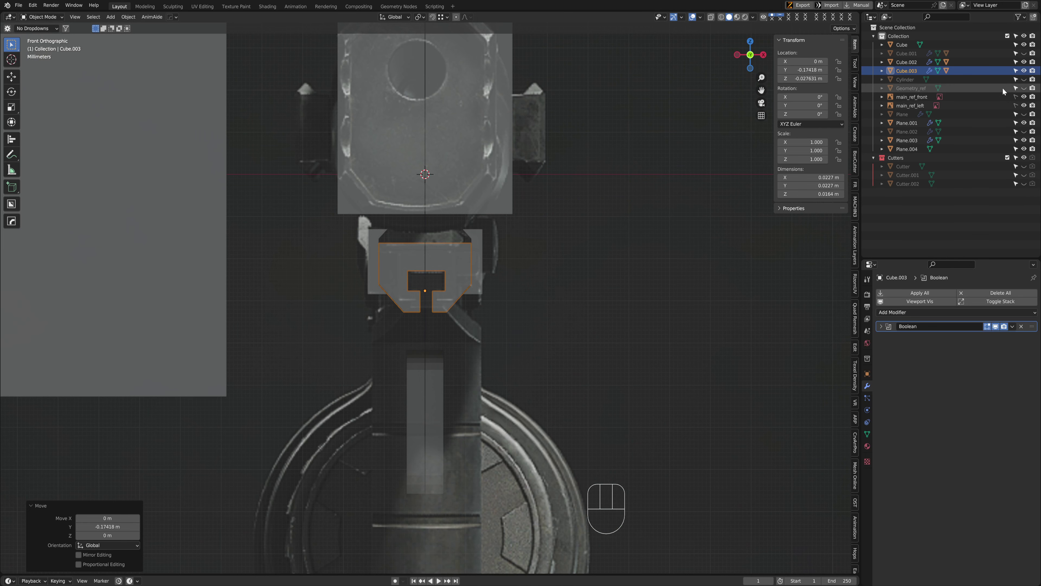
Unhide the foregrip cylinder and duplicate the T-slotted centre block about 18.9 mm downward
click(1024, 79)
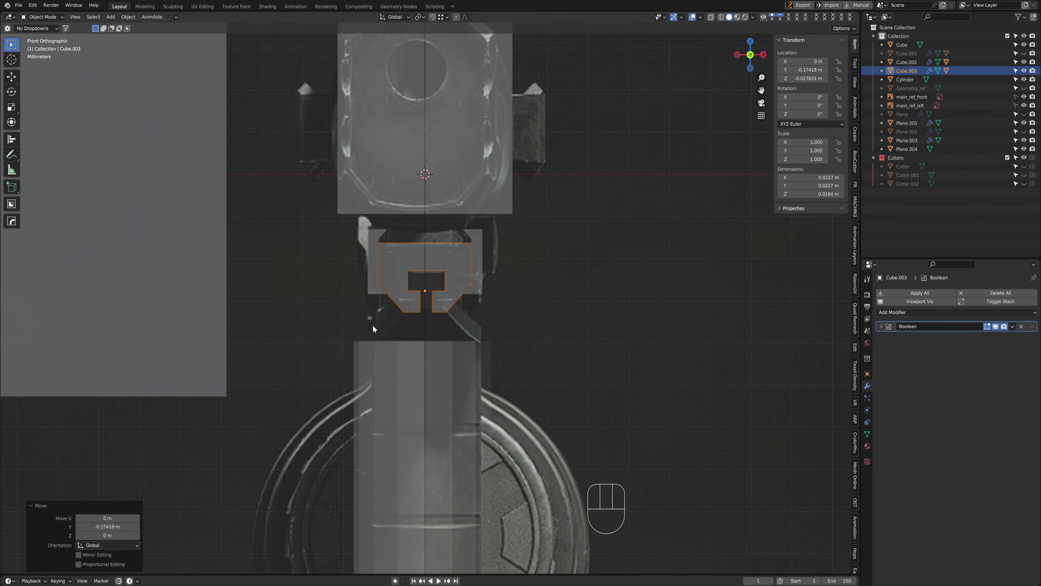
scroll(435, 300, up, 2)
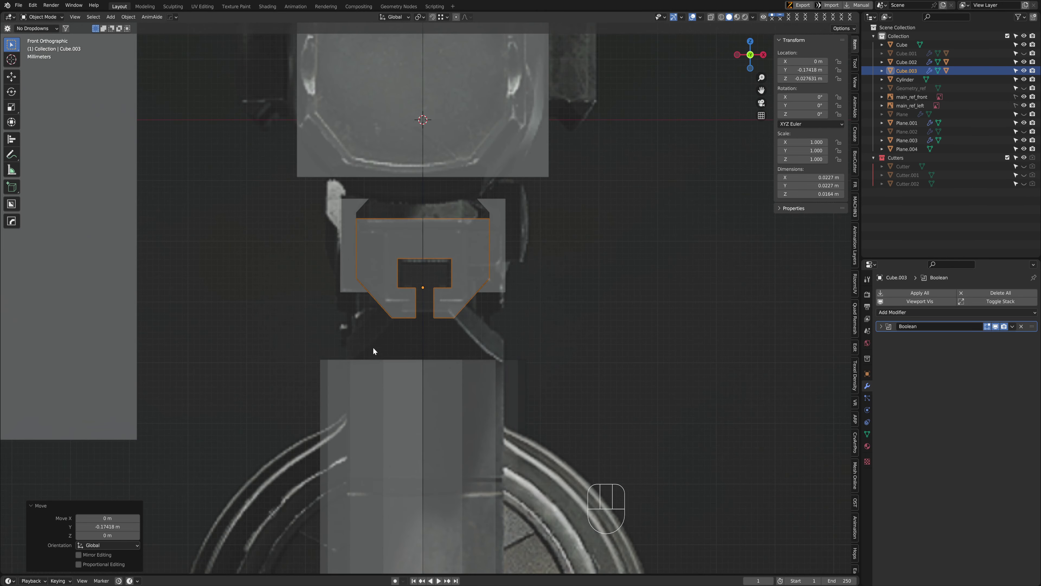
key(shift+a)
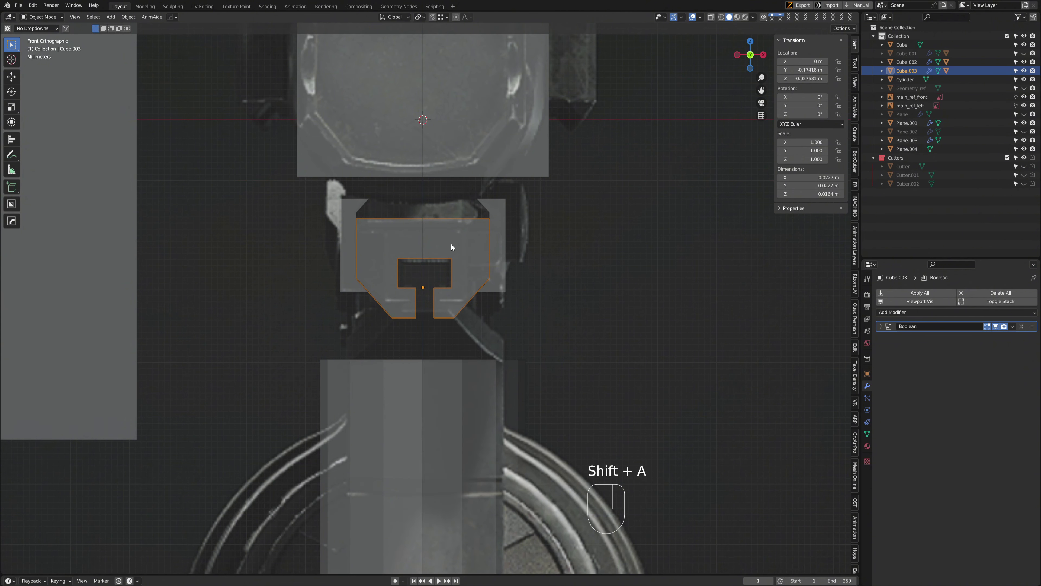
key(shift+d)
click(446, 356)
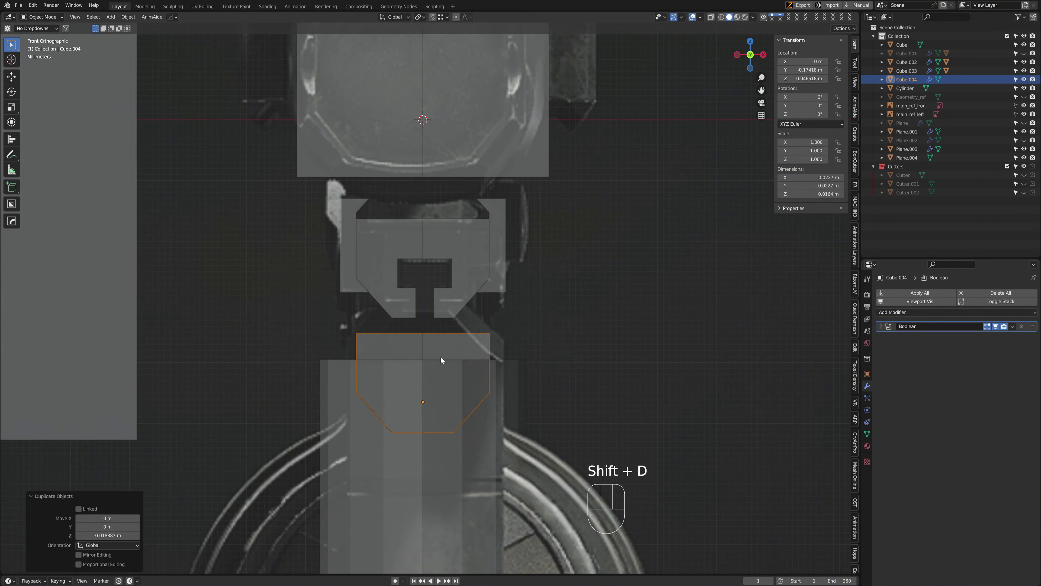
Rotate the duplicated block 180° about X and raise it about 17.5 mm along Z
scroll(440, 356, down, 2)
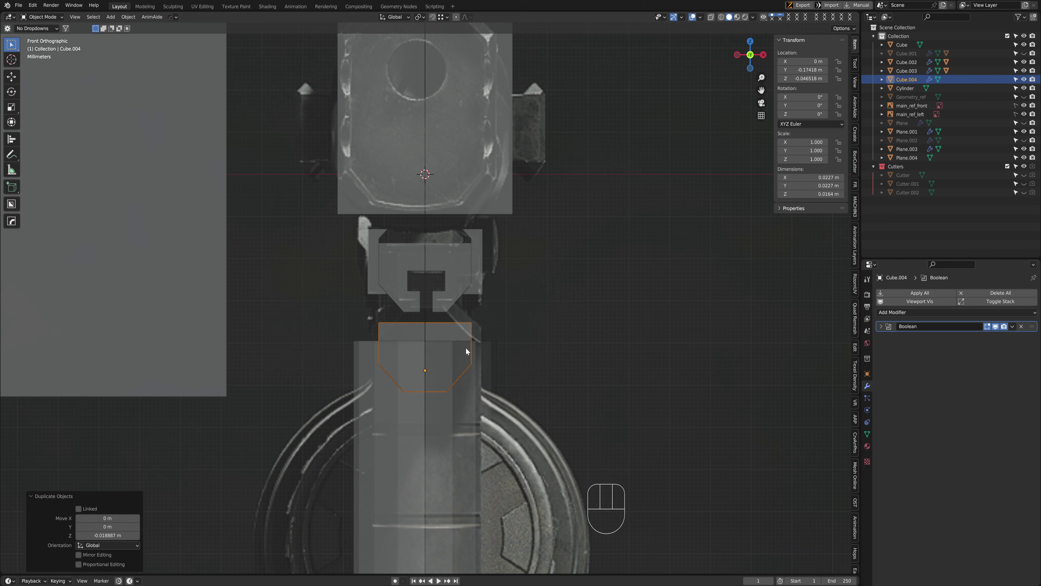
text(rx180)
key(Return)
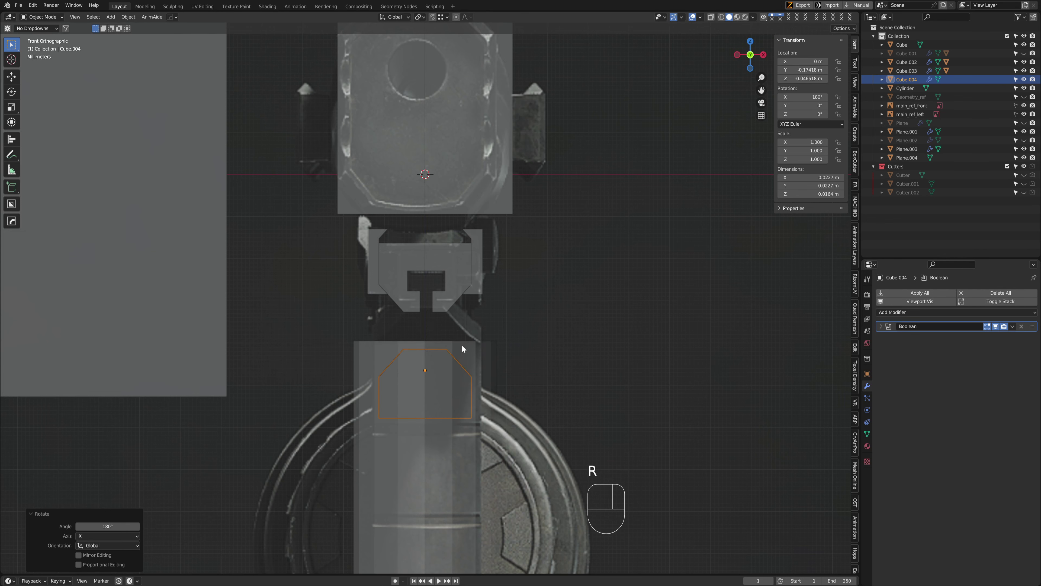
key(g)
key(z)
click(463, 271)
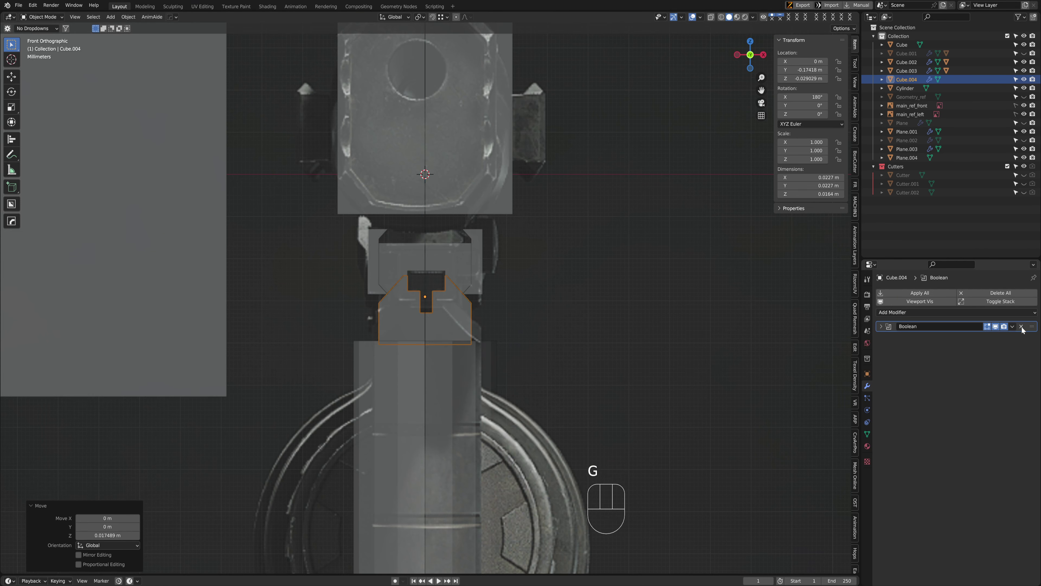
Remove the duplicate's Boolean modifier and widen its lower rectangular section along X
click(1022, 326)
scroll(545, 313, up, 2)
key(Tab)
key(1)
key(alt+z)
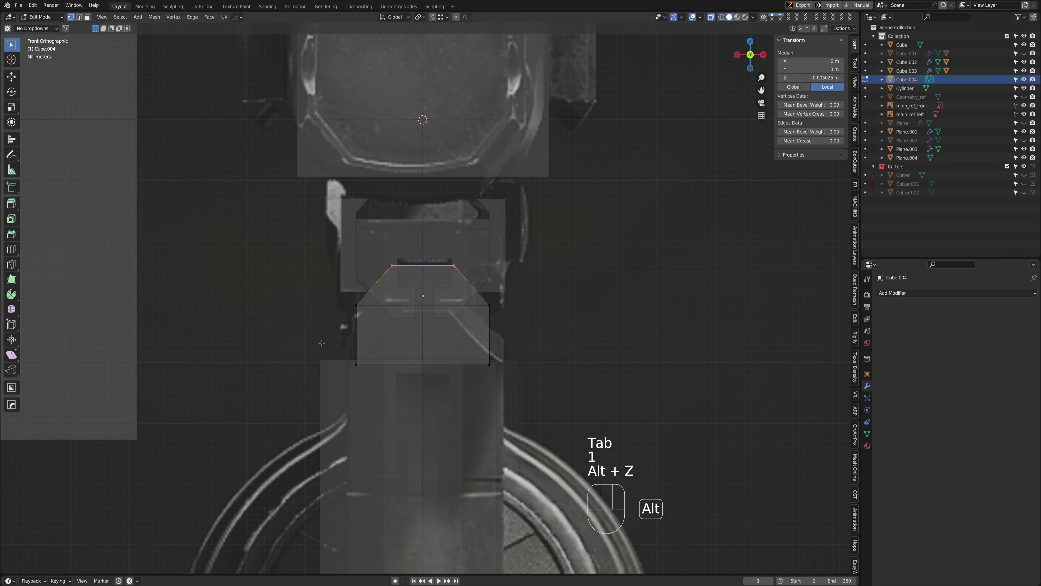
drag(296, 405, 494, 300)
drag(312, 302, 594, 405)
key(s)
key(x)
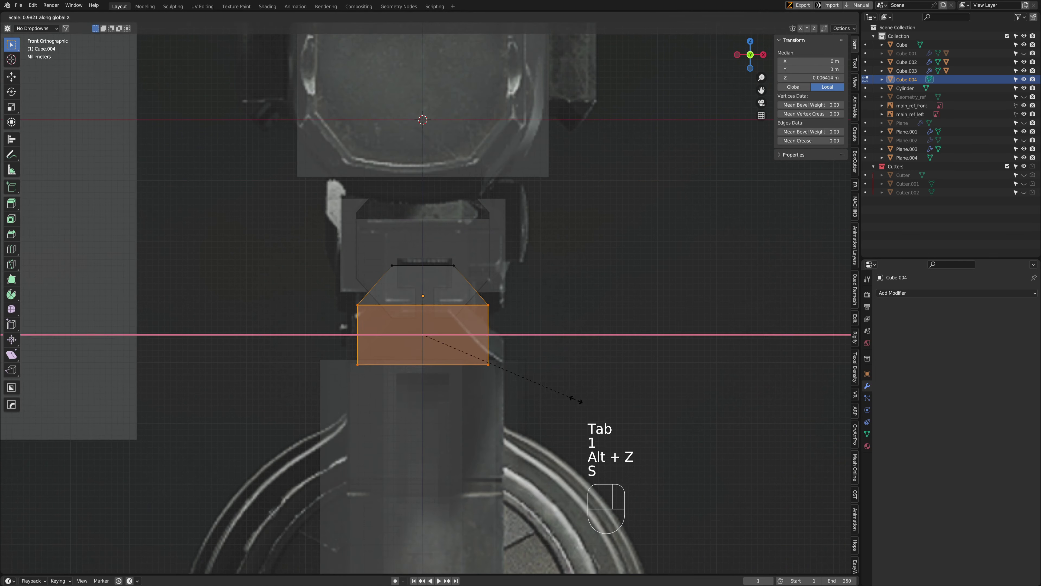
click(626, 392)
Add one horizontal loop cut across the duplicate's tapered section and narrow it along X
click(372, 281)
right_click(372, 282)
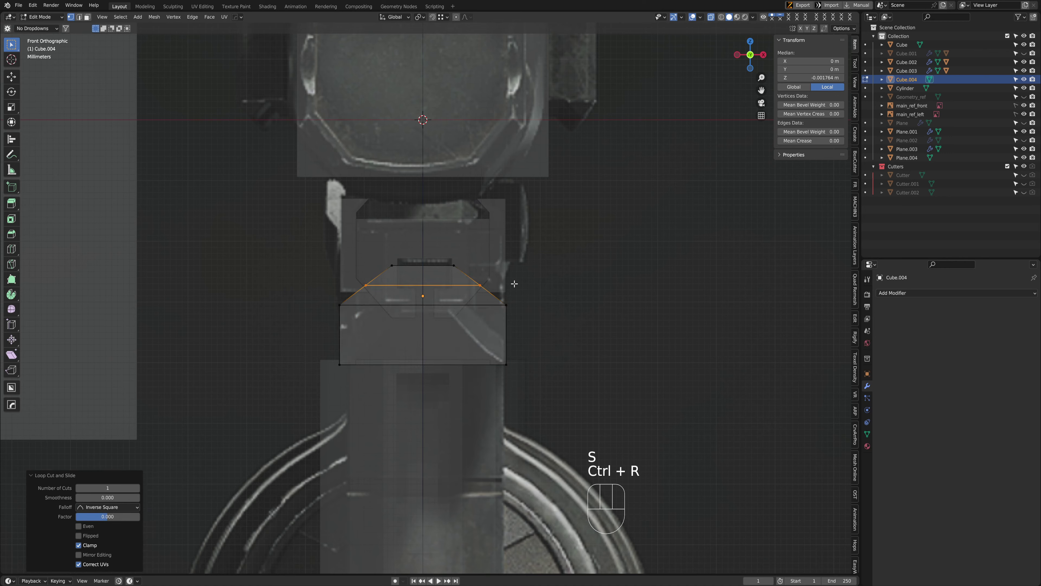
scroll(373, 282, up, 4)
key(s)
key(x)
click(537, 325)
Lower the duplicate's three upper vertex rows and narrow the lowest of them along X to match the front reference
drag(215, 205, 598, 332)
key(g)
click(681, 404)
drag(205, 341, 598, 372)
key(s)
key(x)
click(506, 372)
Widen the duplicate's bottom vertex row along X and narrow its second row from the top into a neck
drag(156, 400, 676, 487)
key(s)
key(x)
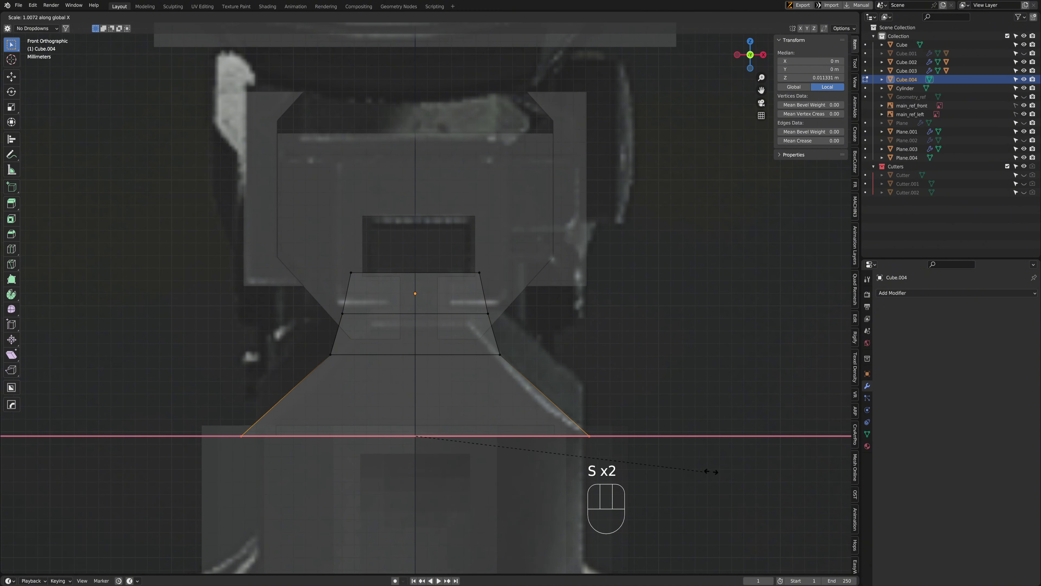
click(760, 466)
scroll(760, 466, down, 2)
drag(330, 292, 552, 333)
key(s)
key(x)
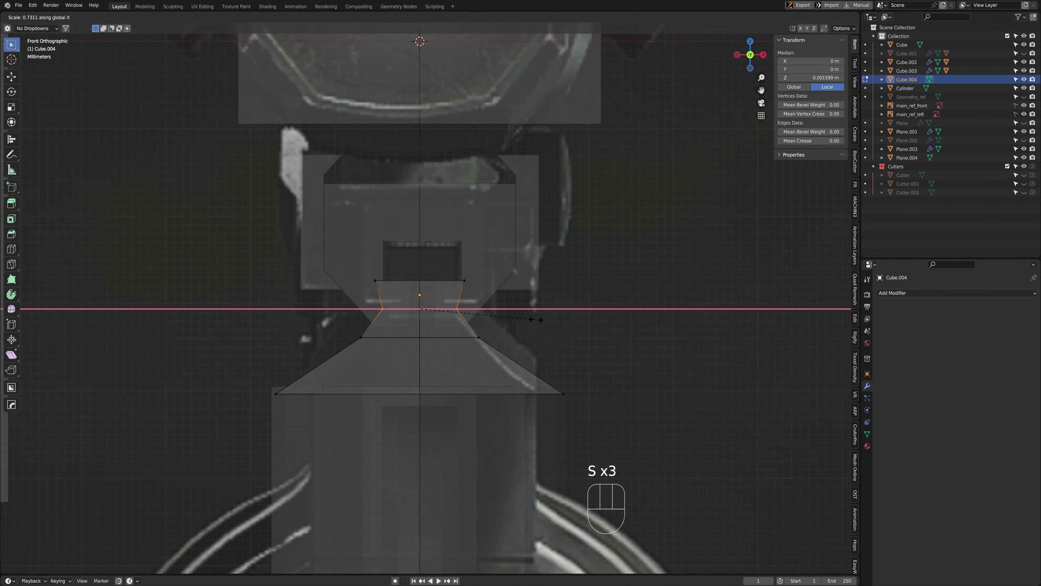
click(571, 304)
Raise the duplicate's top vertices about 3.3 mm into the rectangular slot and finish editing the mesh
key(s)
key(x)
click(572, 304)
key(g)
key(z)
click(570, 267)
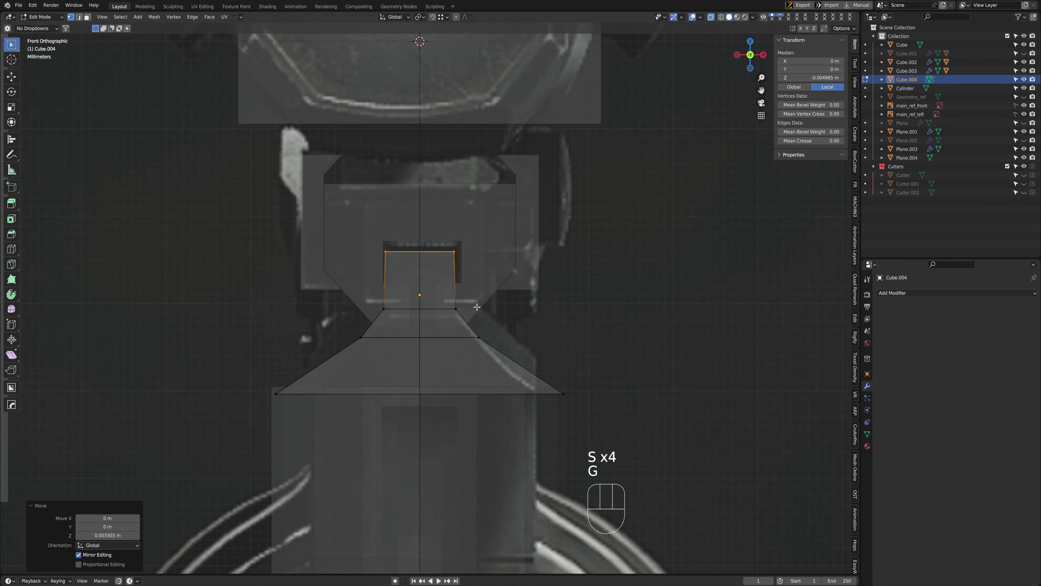
middle_drag(570, 267, 437, 330)
key(alt+z)
key(Tab)
scroll(437, 330, down, 4)
middle_drag(433, 223, 324, 302)
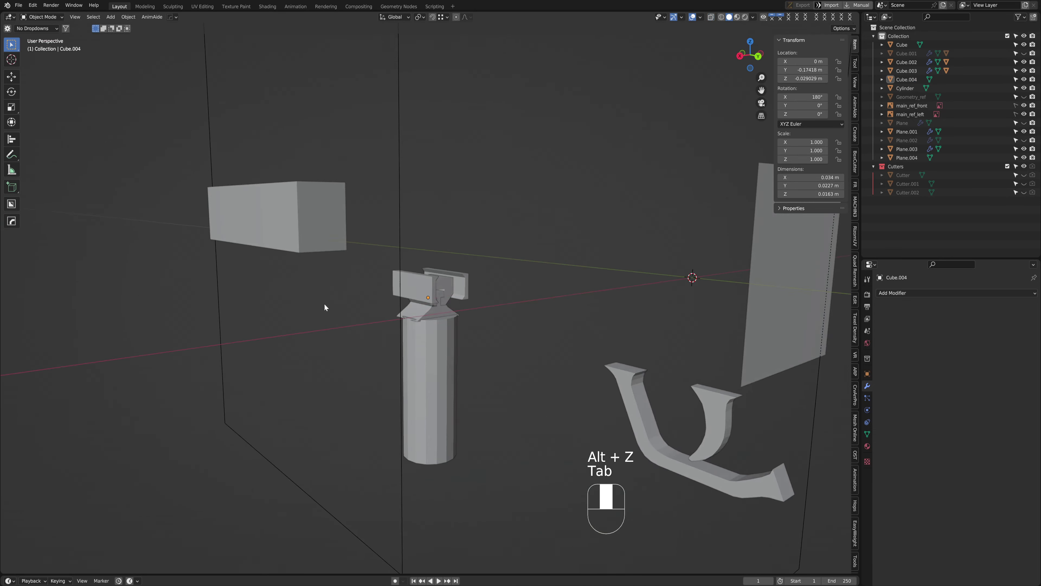
Scale the flared adapter piece to about 0.92 along Y
scroll(401, 331, up, 5)
mouse_move(400, 332)
middle_down()
mouse_move(493, 320)
mouse_move(399, 322)
middle_up()
click(398, 321)
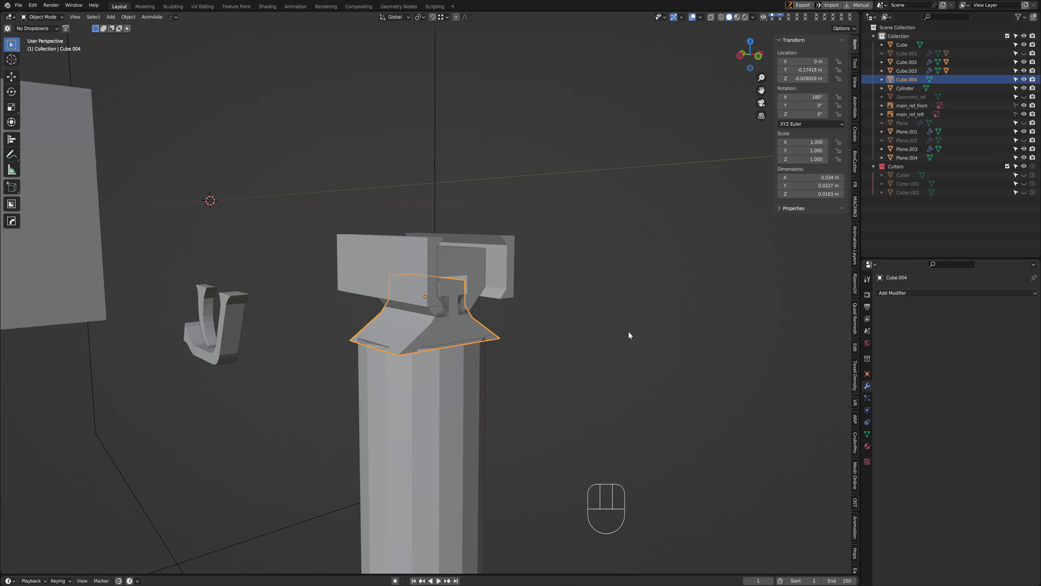
key(s)
key(y)
click(622, 330)
Narrow the adapter's flared bottom edge to about 32.3 mm along X and lower it slightly
key(Tab)
key(ctrl+space)
key(ctrl+space)
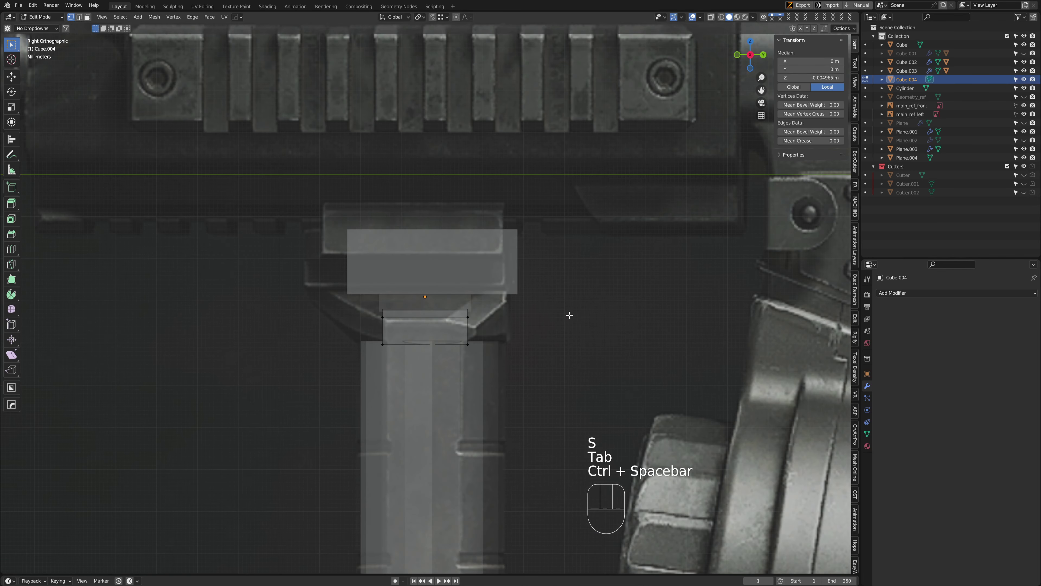
scroll(432, 350, up, 1)
key(1)
click(305, 376)
shift+click(545, 376)
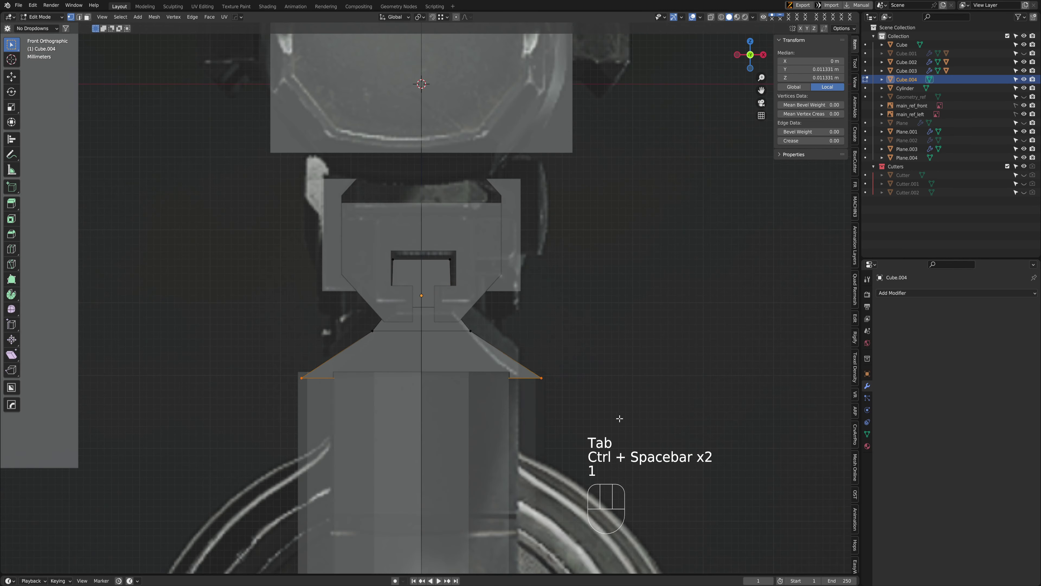
key(g)
click(615, 417)
key(alt+z)
key(s)
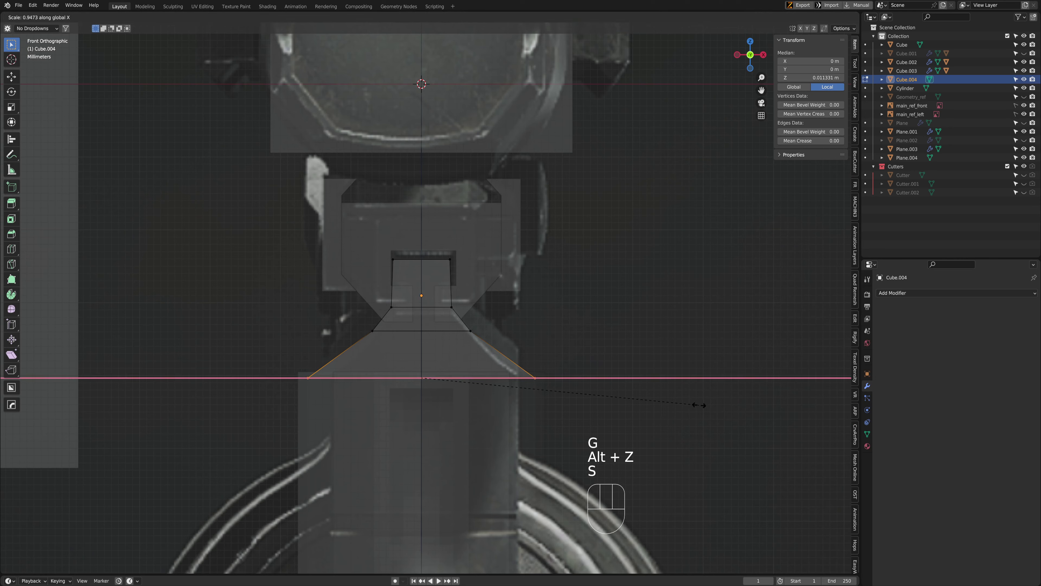
key(g)
key(Tab)
middle_drag(697, 408, 439, 303)
Parent the clamp jaws, T-slotted centre block and flared adapter to the foregrip cylinder
click(438, 287)
shift+click(416, 271)
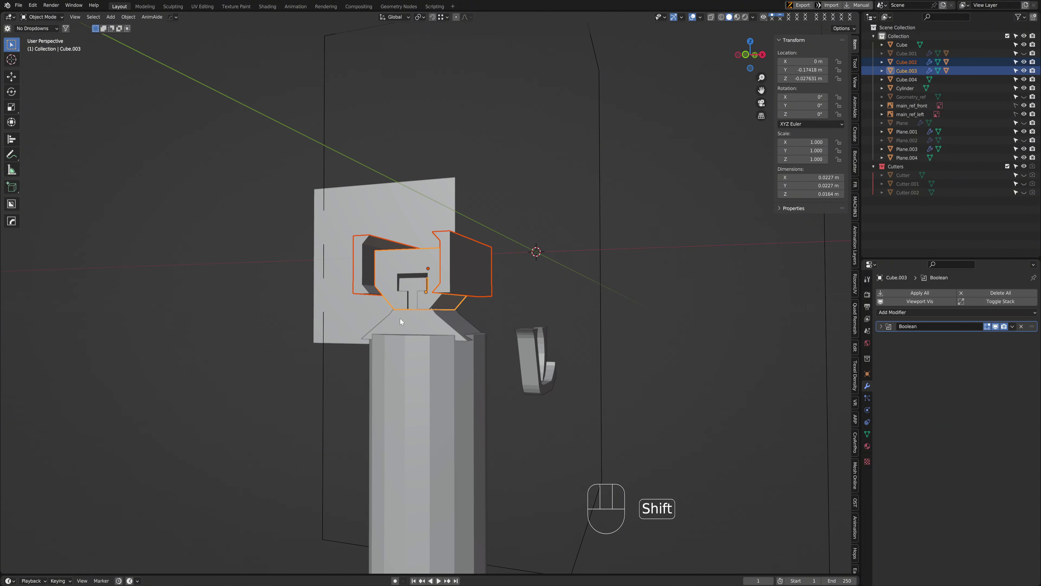
shift+click(401, 318)
shift+click(425, 375)
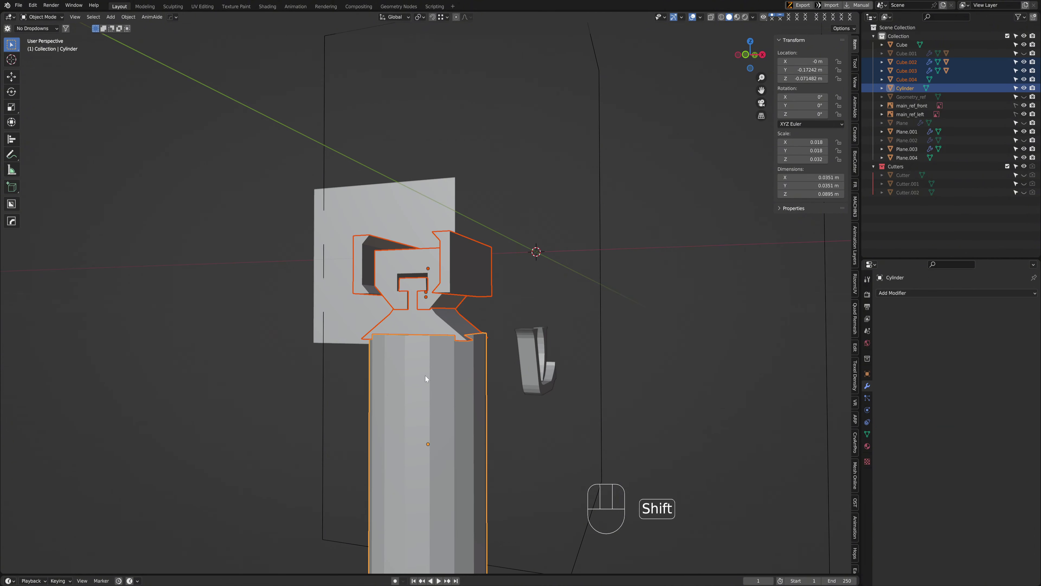
key(ctrl+p)
click(442, 364)
Try moving the foregrip assembly about -4.6 mm along Y and 4.9 mm along Z to fit the clamp reference
click(446, 399)
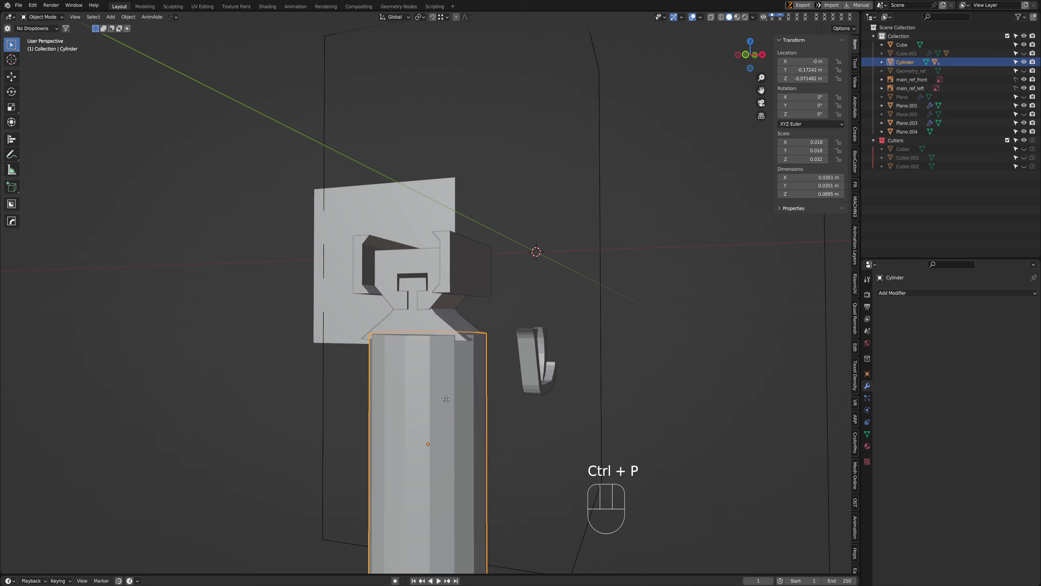
key(g)
key(ctrl+space)
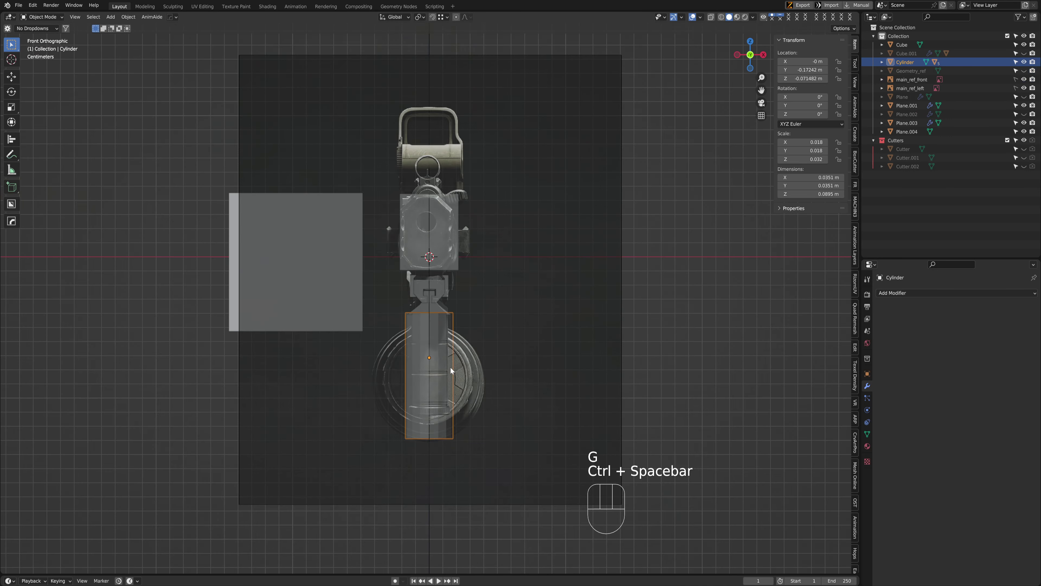
key(ctrl+space)
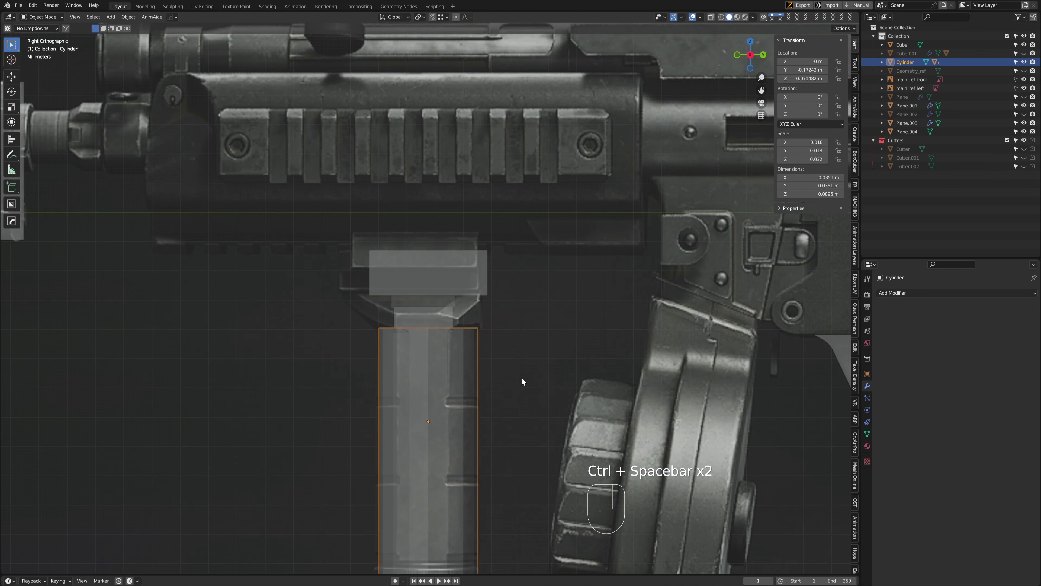
key(g)
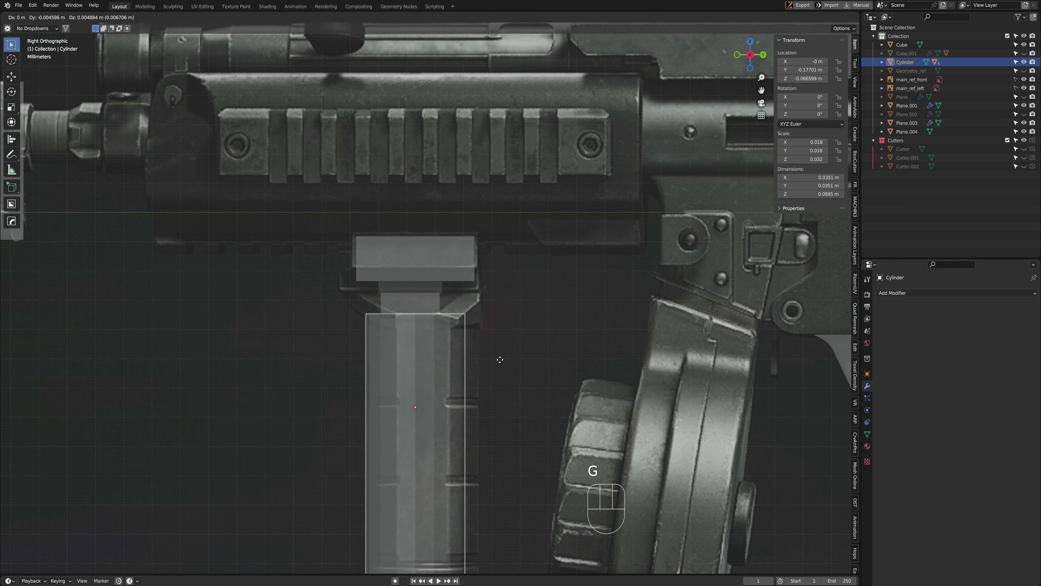
click(499, 359)
scroll(443, 402, down, 2)
key(g)
right_click(454, 360)
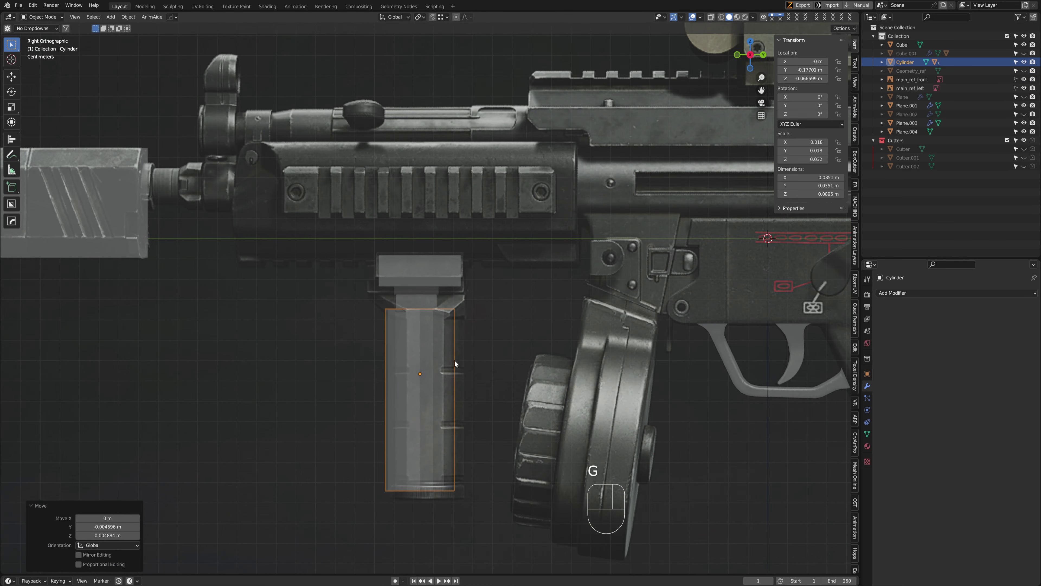
Move the foregrip assembly about 4.8 mm along Y and -3.7 mm along Z to align the cylinder with the grip reference
scroll(454, 360, up, 1)
key(g)
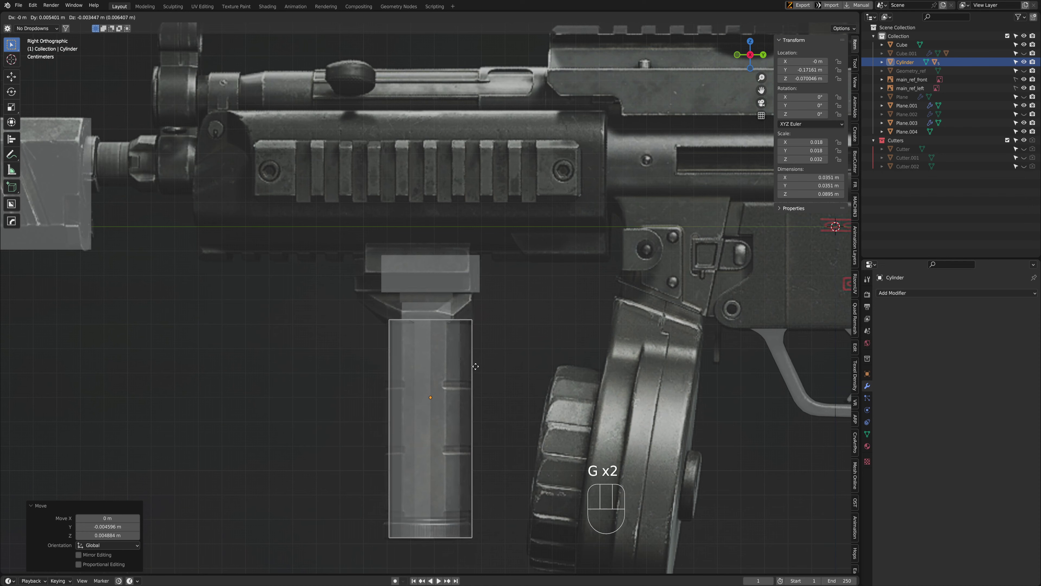
click(471, 368)
scroll(471, 368, up, 3)
shift+middle_drag(471, 368, 360, 369)
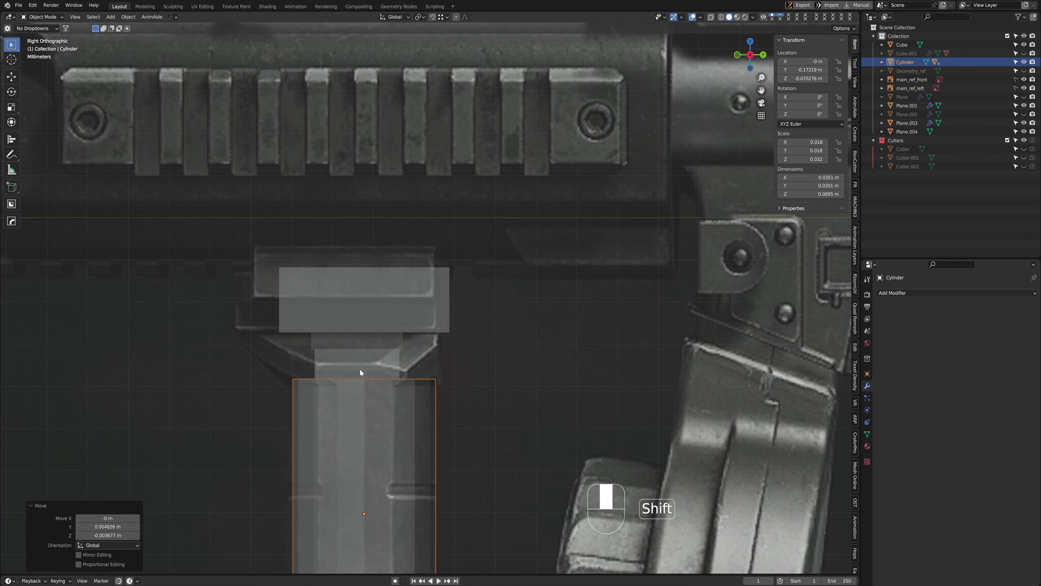
scroll(431, 380, down, 3)
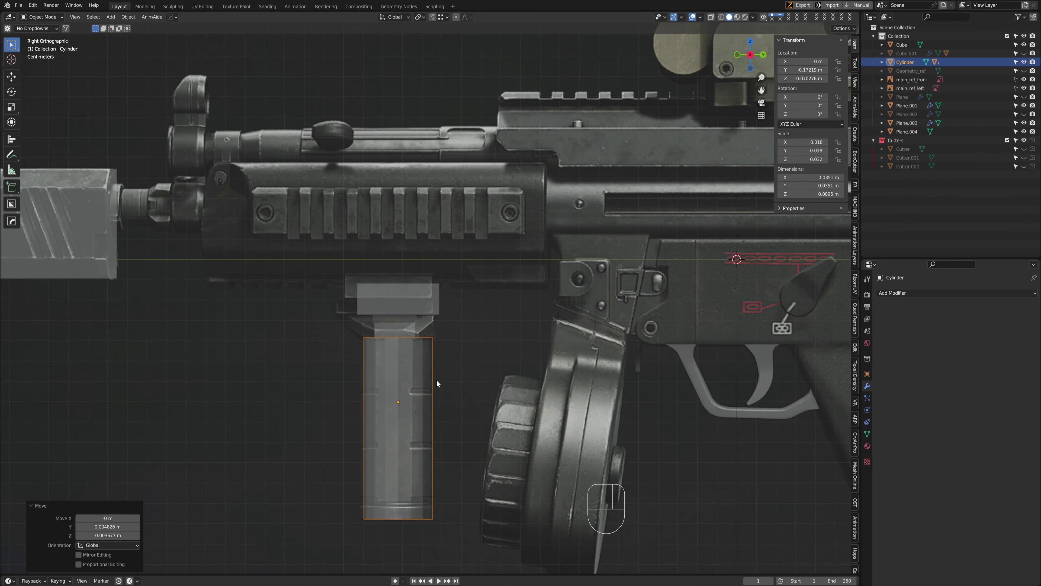
Move the clamp jaws forward and up to fit the rail mount in the side reference
click(417, 302)
scroll(418, 302, up, 3)
key(g)
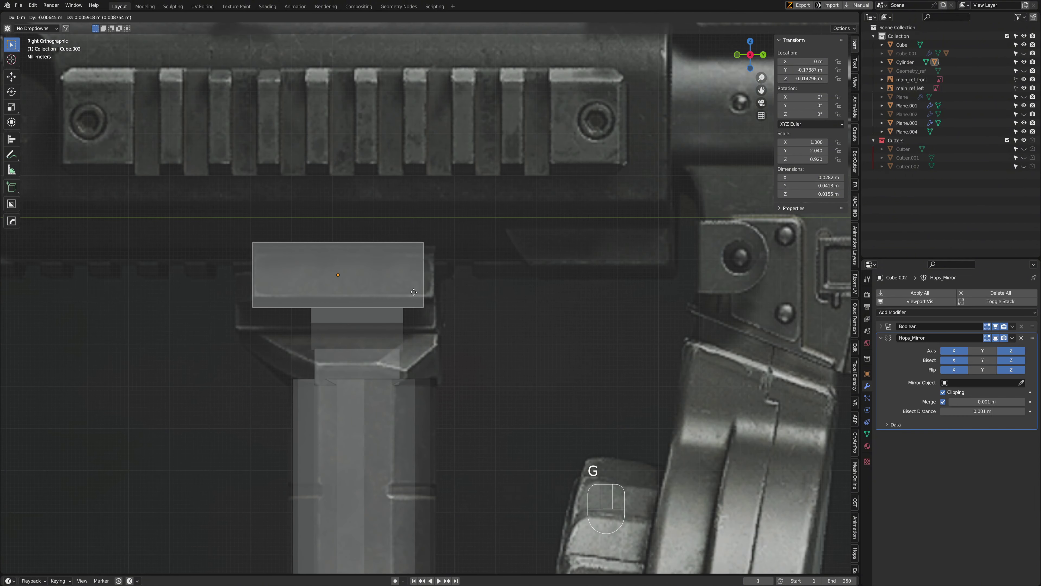
click(419, 289)
Move the flared adapter about 0.5 mm along Y and 0.9 mm along Z
click(389, 335)
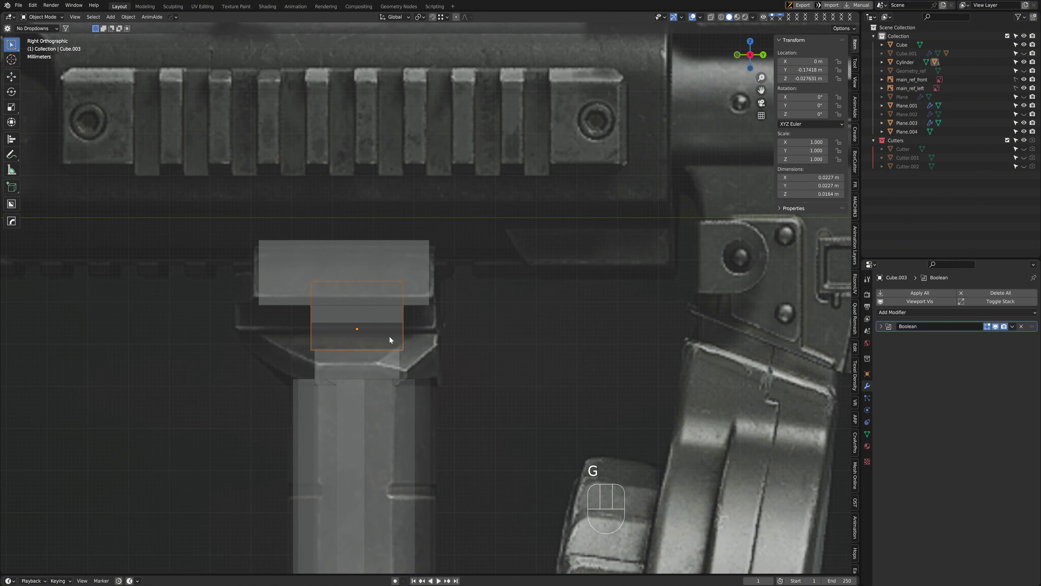
click(384, 367)
key(g)
click(347, 328)
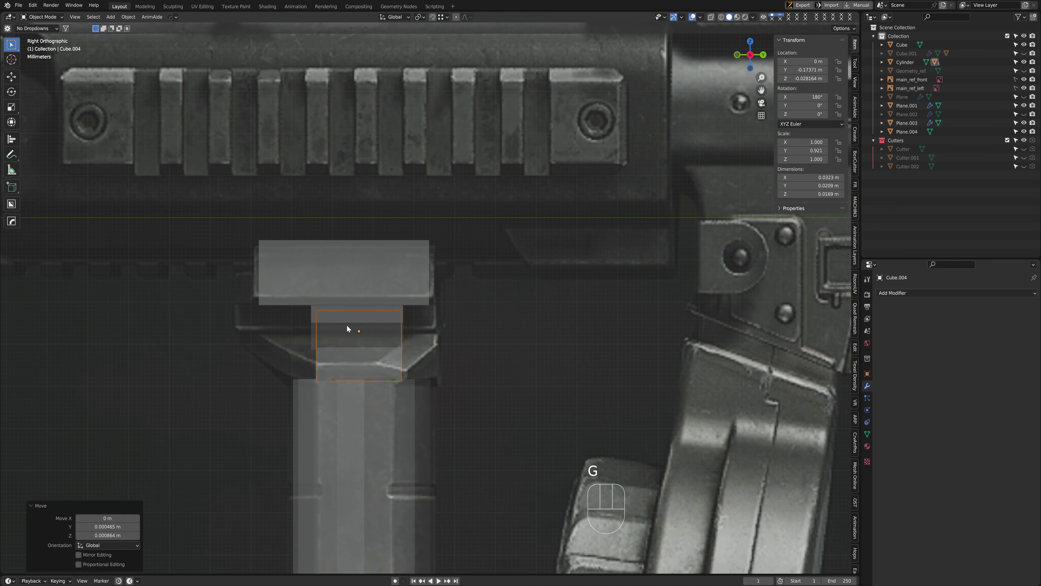
key(ctrl+space)
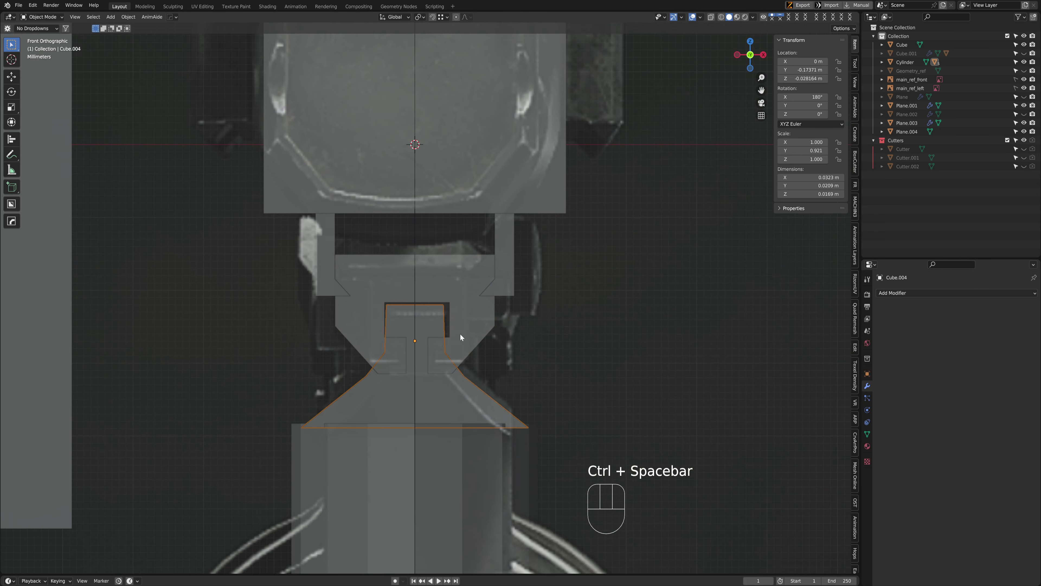
Raise the flared adapter slightly, about 0.15 mm along Z
key(g)
click(418, 345)
click(483, 314)
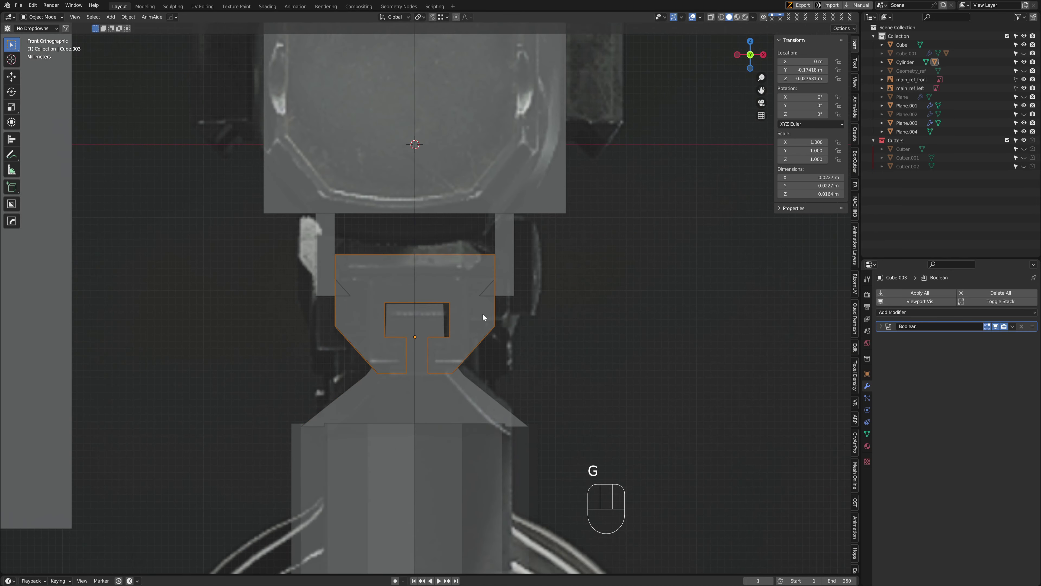
click(424, 324)
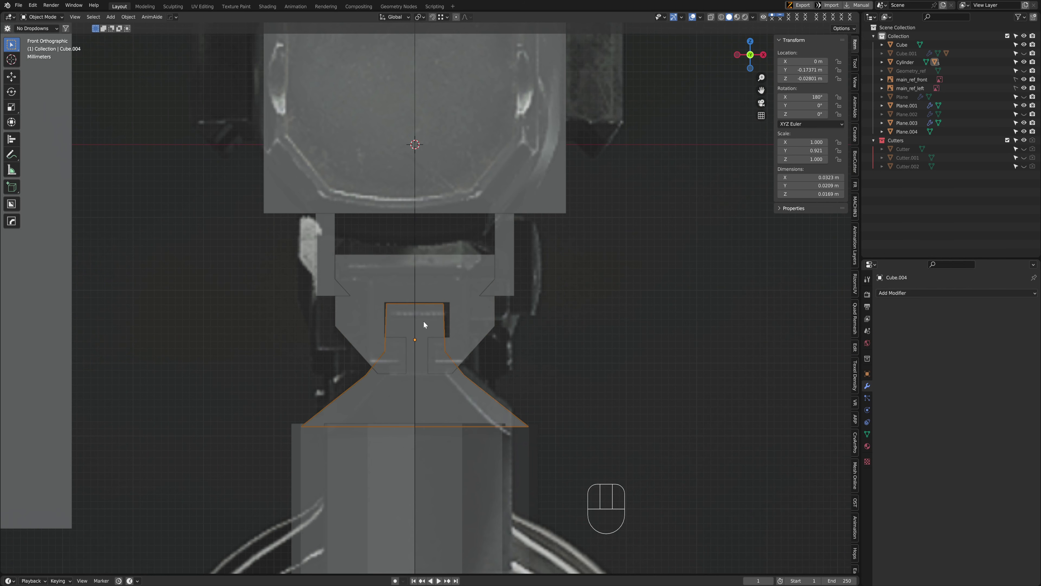
Mirror the T-slotted block and the flared adapter across X with bisect enabled
click(468, 316)
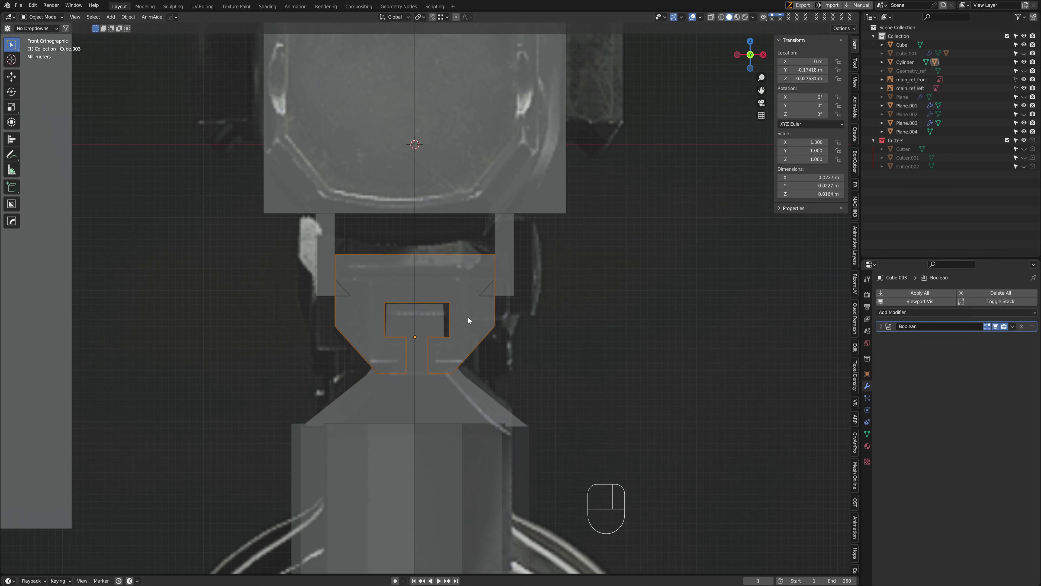
key(alt+x)
click(440, 398)
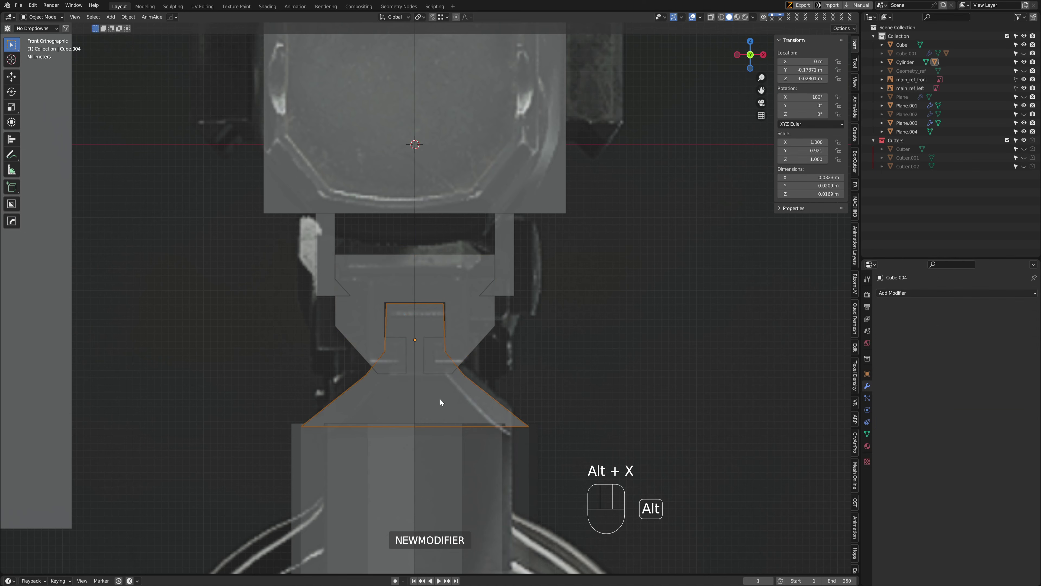
key(alt+x)
click(360, 343)
scroll(414, 302, down, 2)
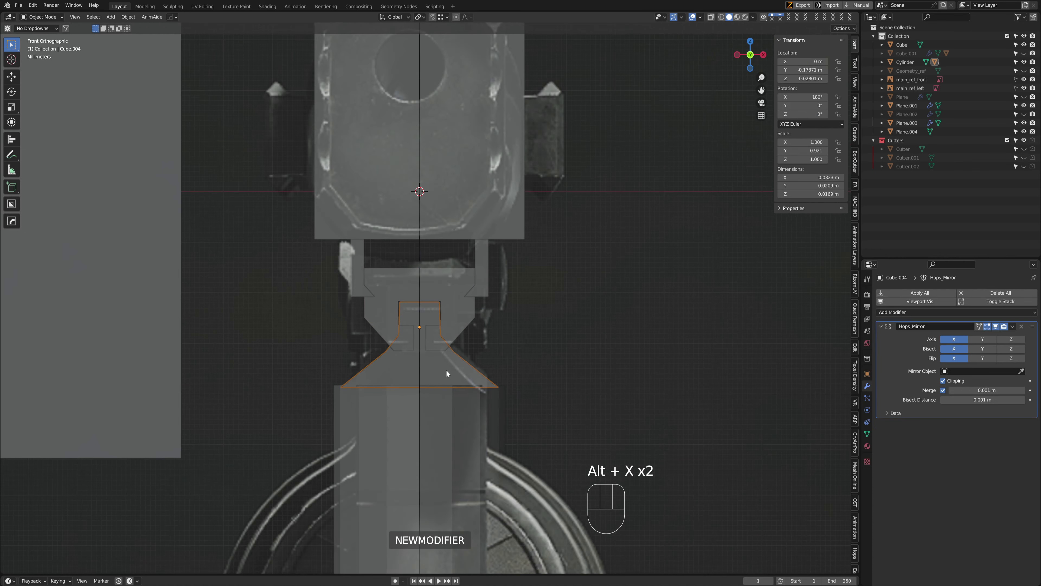
Compare the T-slotted block and flared adapter with the front and side reference images
mouse_move(447, 372)
middle_down()
mouse_move(385, 371)
mouse_move(467, 374)
middle_up()
key(ctrl+space)
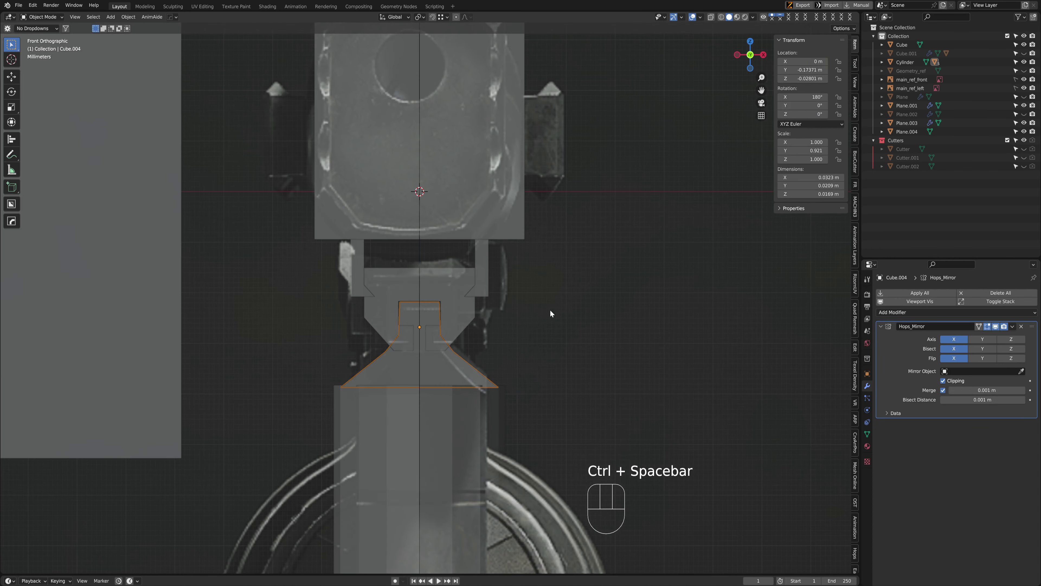
key(ctrl+space)
key(ctrl+space)
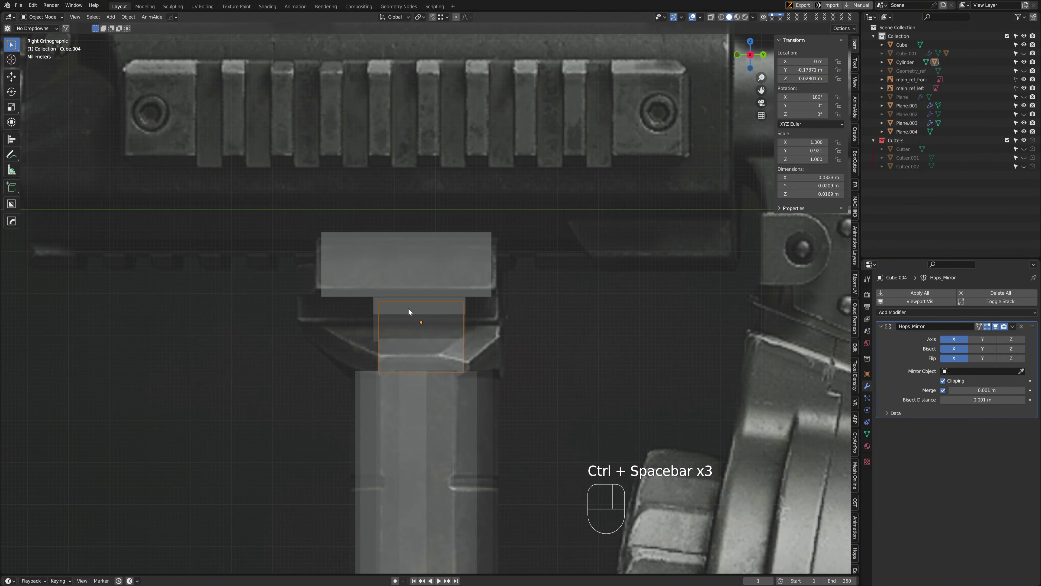
click(408, 308)
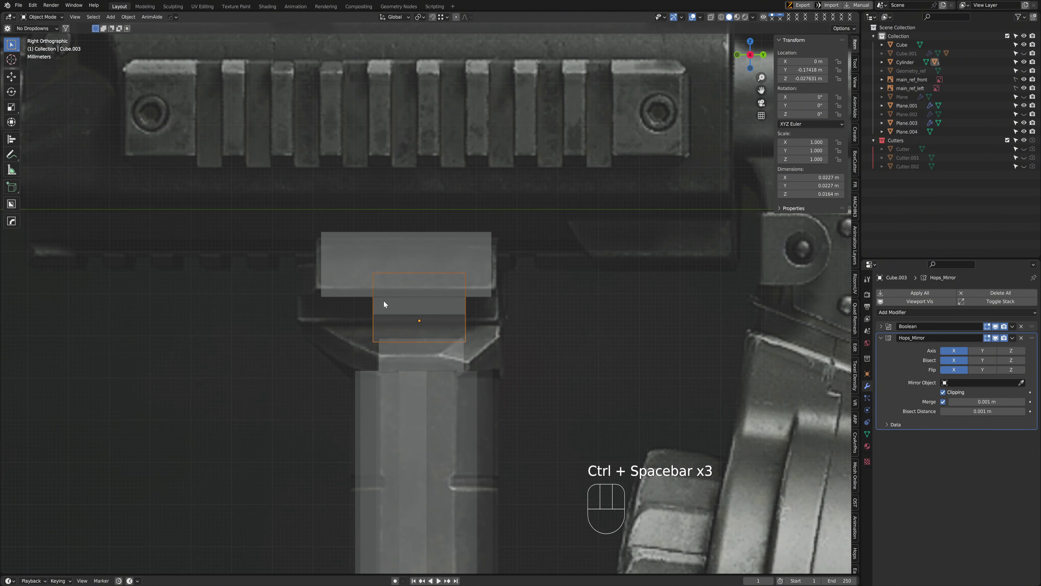
key(ctrl+space)
key(ctrl+space)
scroll(391, 302, up, 3)
scroll(422, 280, down, 7)
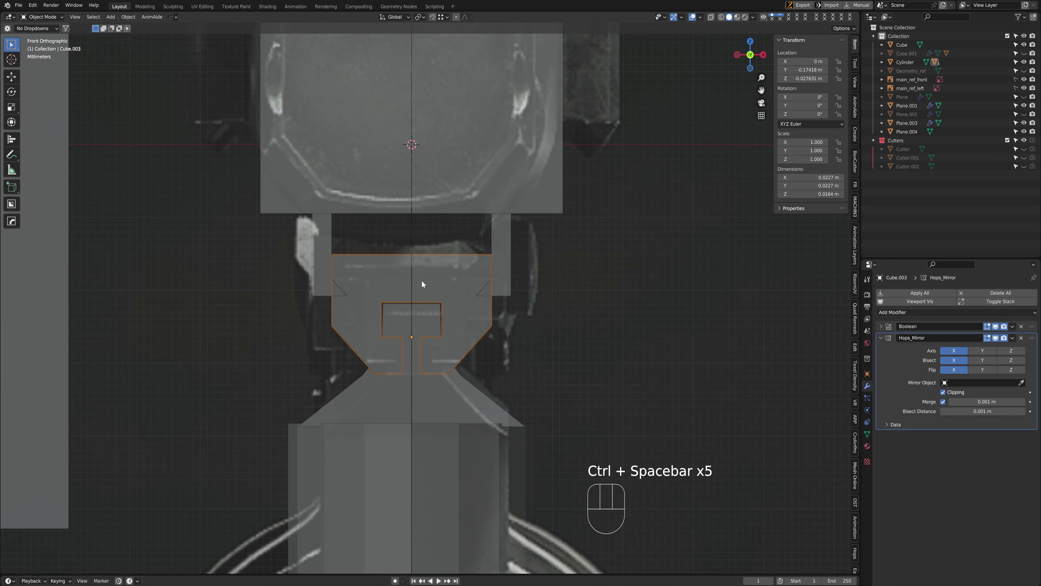
scroll(462, 316, up, 6)
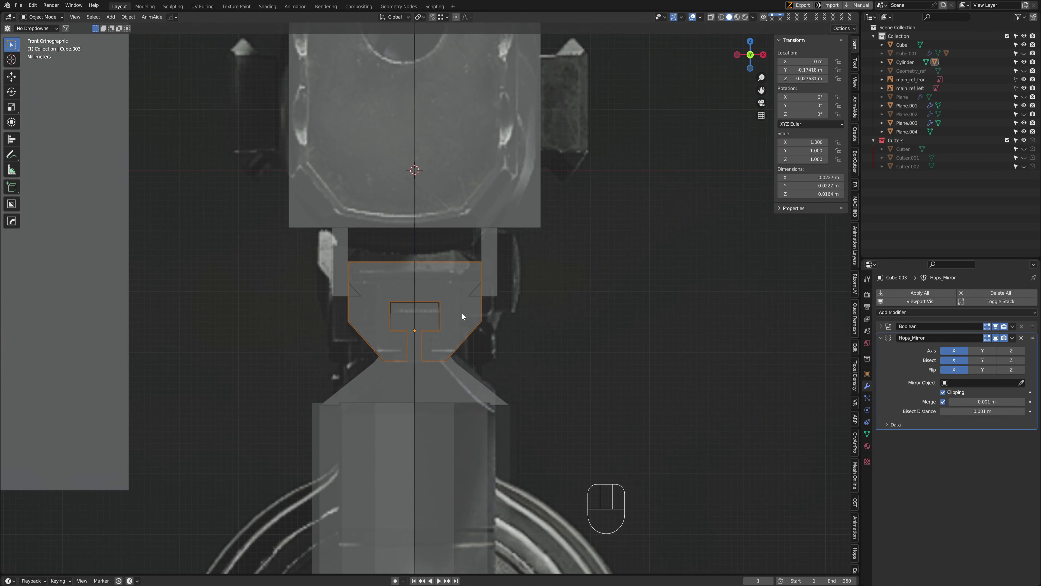
scroll(445, 310, down, 2)
scroll(470, 301, up, 3)
scroll(470, 301, down, 4)
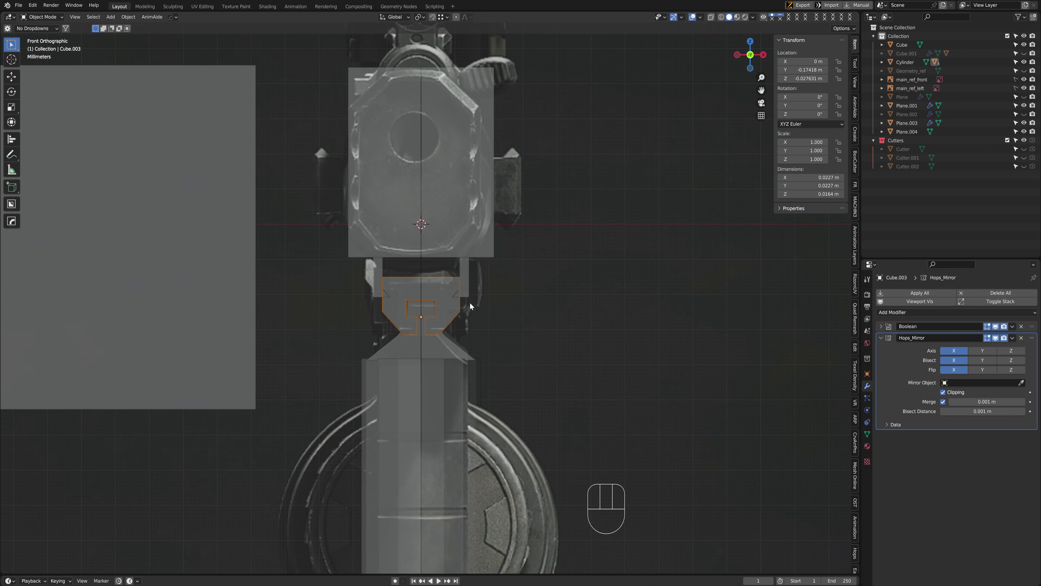
scroll(465, 309, up, 2)
key(ctrl+space)
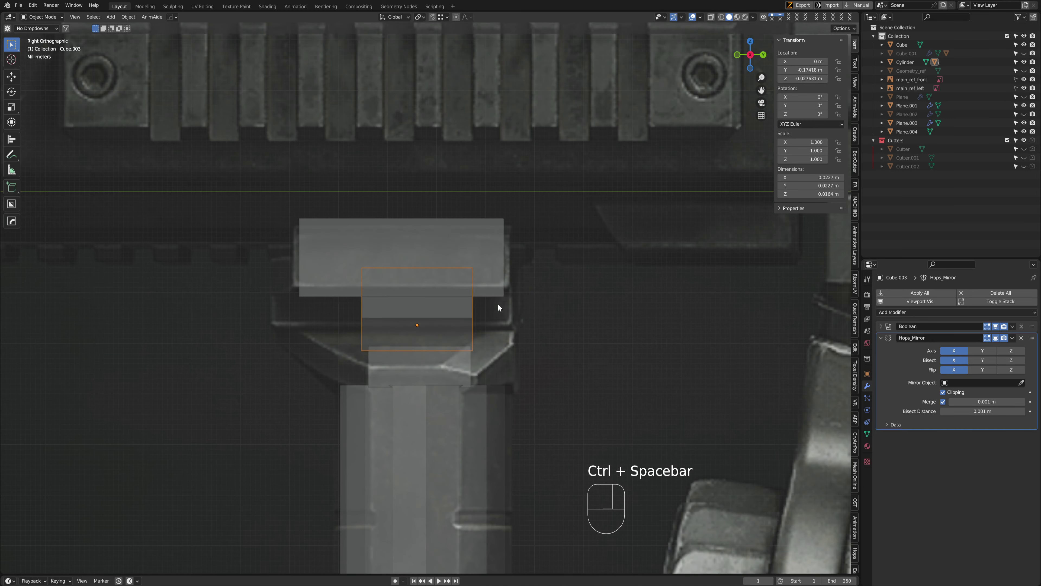
scroll(473, 313, down, 2)
scroll(451, 328, up, 1)
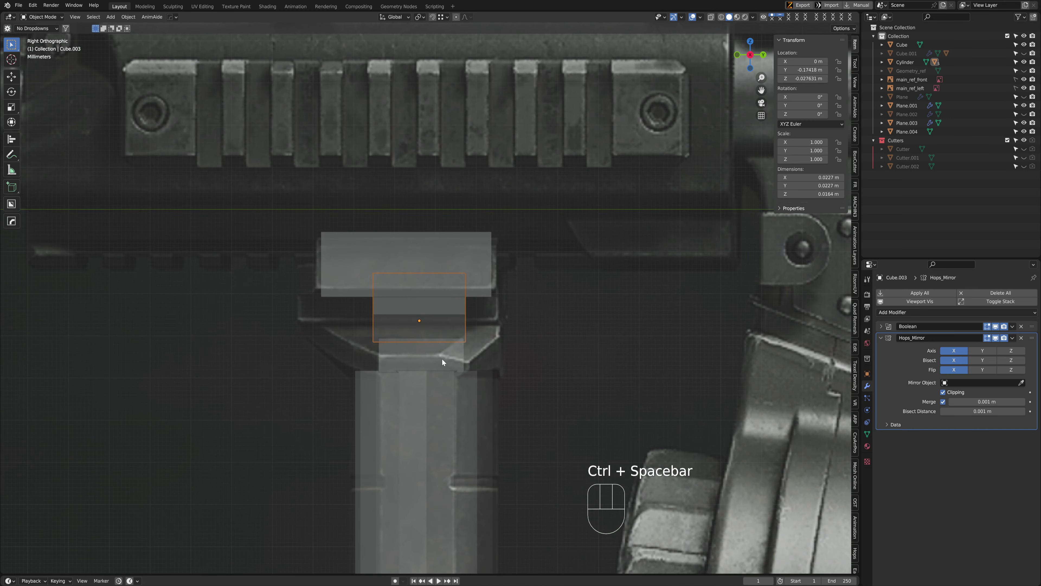
Lower the clamp jaws along Z to fit the rail mount in the side reference
click(361, 270)
key(g)
key(z)
click(361, 278)
click(416, 324)
middle_drag(418, 325, 515, 339)
key(ctrl+space)
scroll(451, 369, down, 2)
click(449, 389)
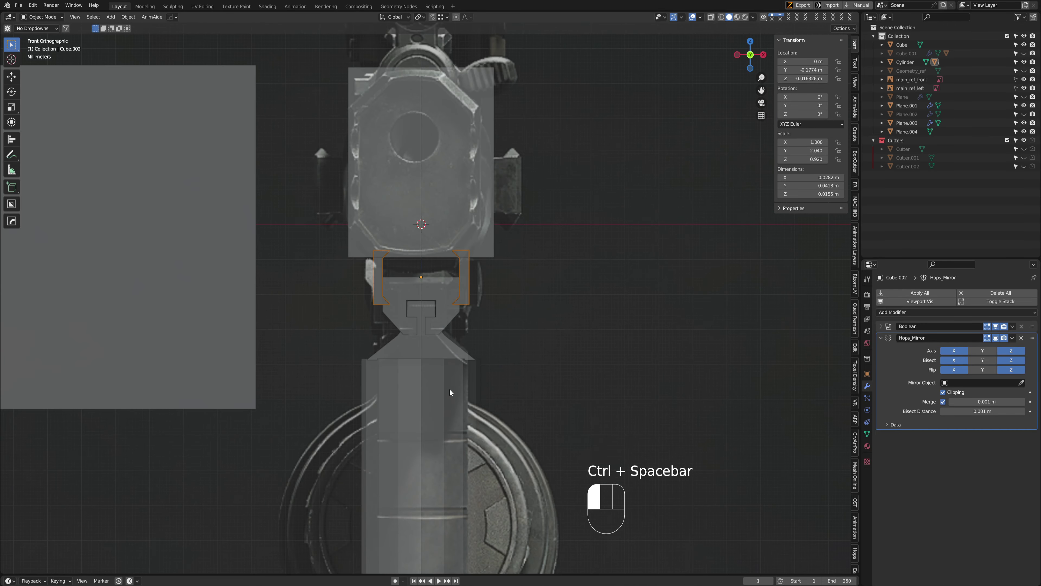
Move the T-slotted block up along Z between the clamp jaws in the front view
scroll(455, 422, down, 3)
scroll(459, 390, up, 5)
click(460, 328)
key(g)
key(z)
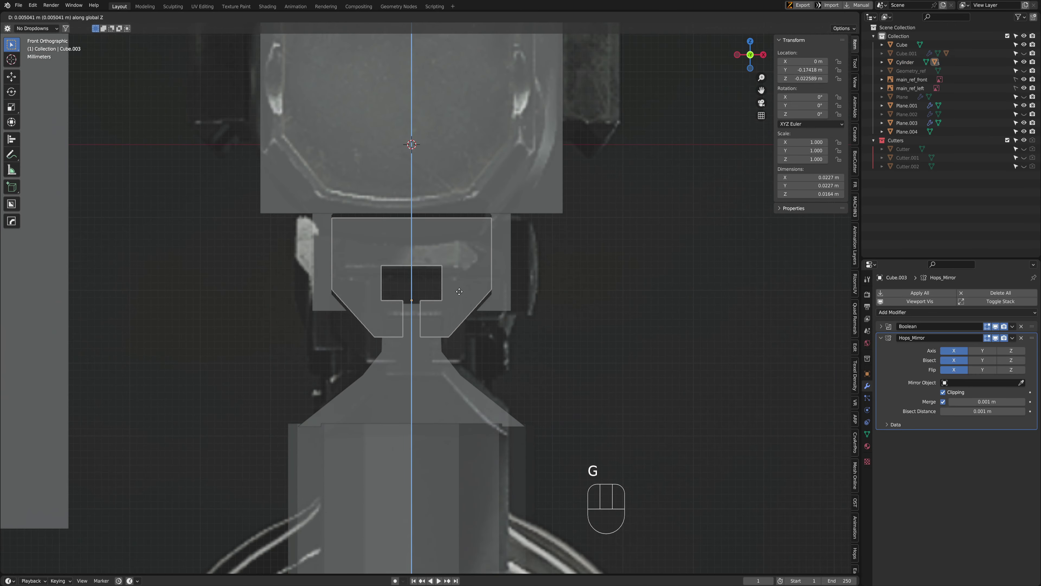
click(458, 303)
Lower the T-slotted block's lower vertices about 1 mm along Z to extend it toward the flared adapter
click(418, 365)
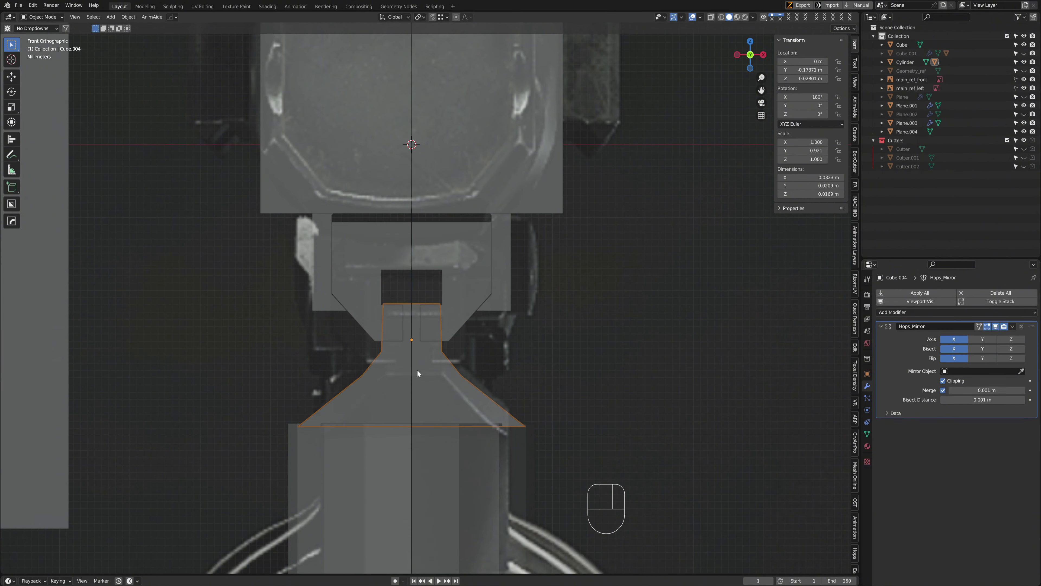
click(453, 334)
key(Tab)
key(1)
key(alt+z)
drag(288, 272, 416, 353)
key(g)
key(z)
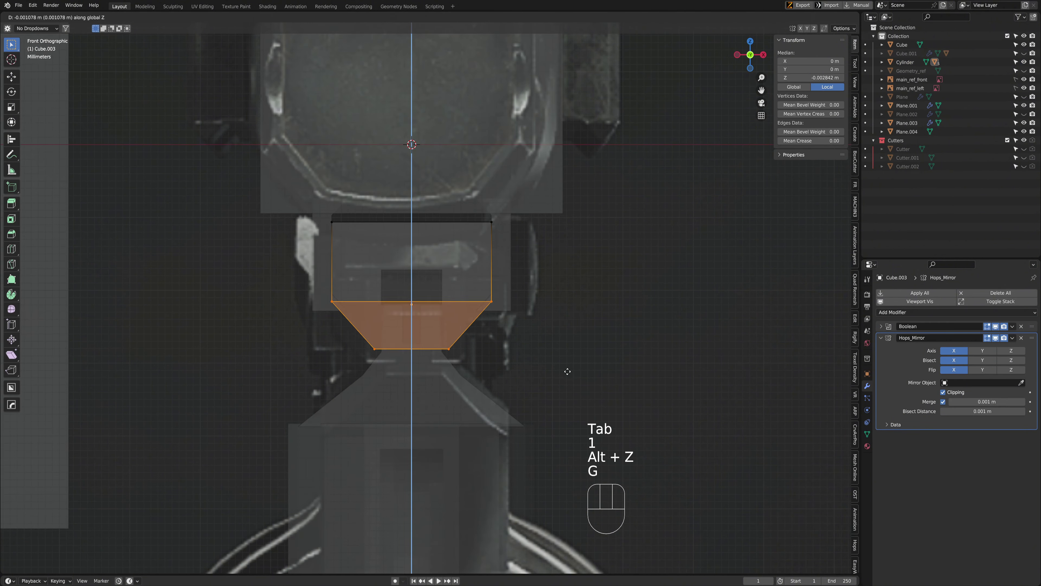
click(567, 371)
key(Tab)
Try raising the flared adapter's upper vertices about 2 mm along Z, and undo the move
click(442, 390)
key(Tab)
key(g)
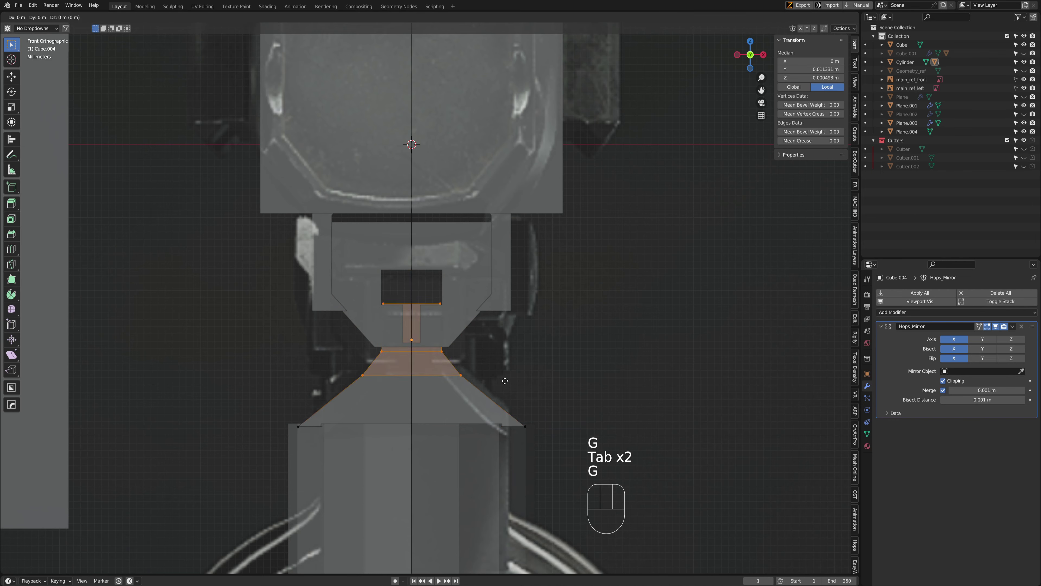
middle_drag(505, 379, 504, 369)
click(505, 368)
key(Tab)
scroll(541, 328, down, 4)
middle_drag(455, 329, 385, 325)
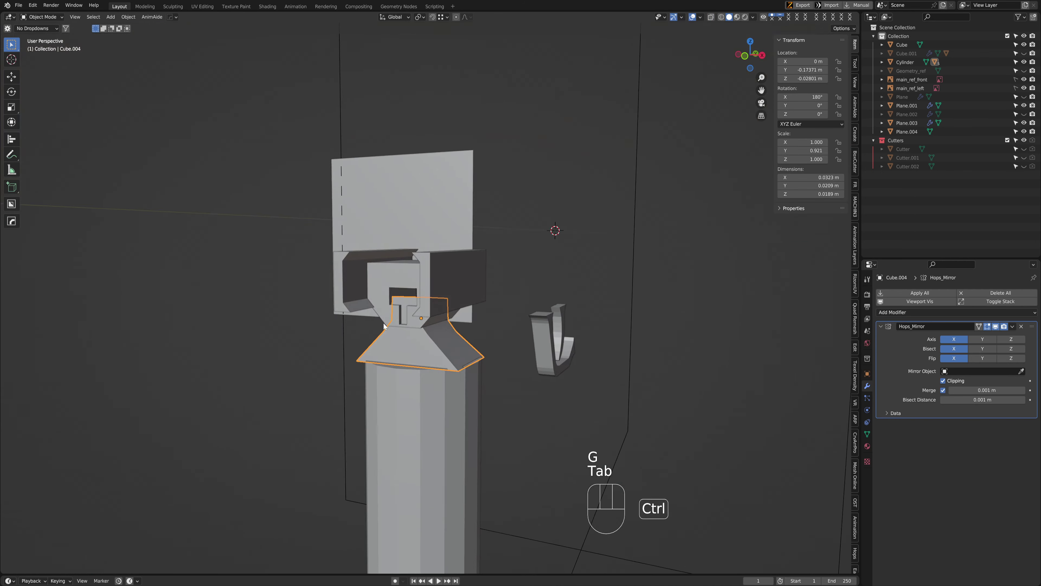
key(Tab)
key(ctrl+space)
key(ctrl+space)
key(ctrl+z)
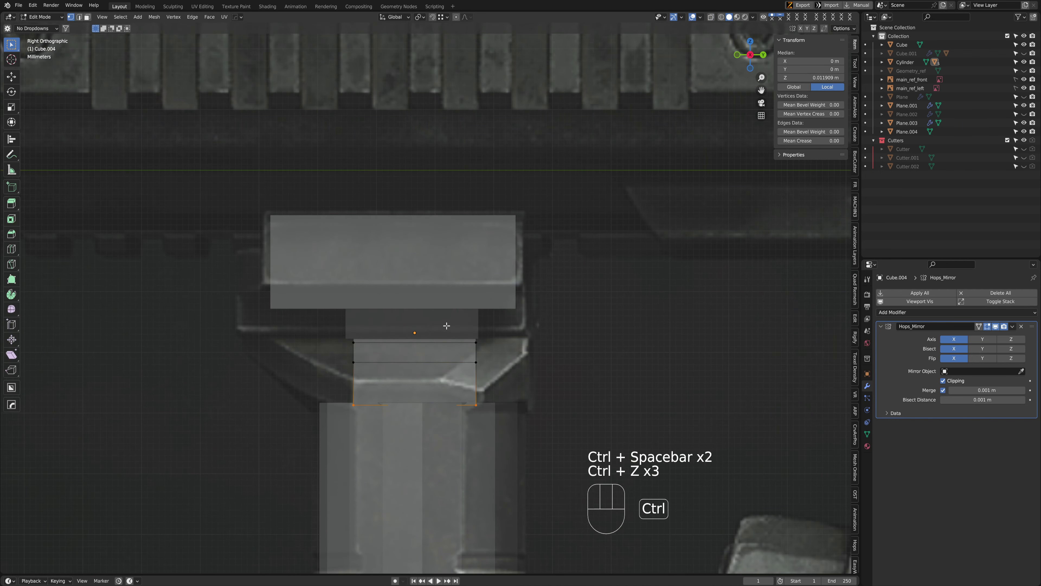
Raise the flared adapter's three upper vertex rows about 1.1 mm along Z
key(alt+z)
drag(287, 263, 556, 369)
key(g)
click(551, 355)
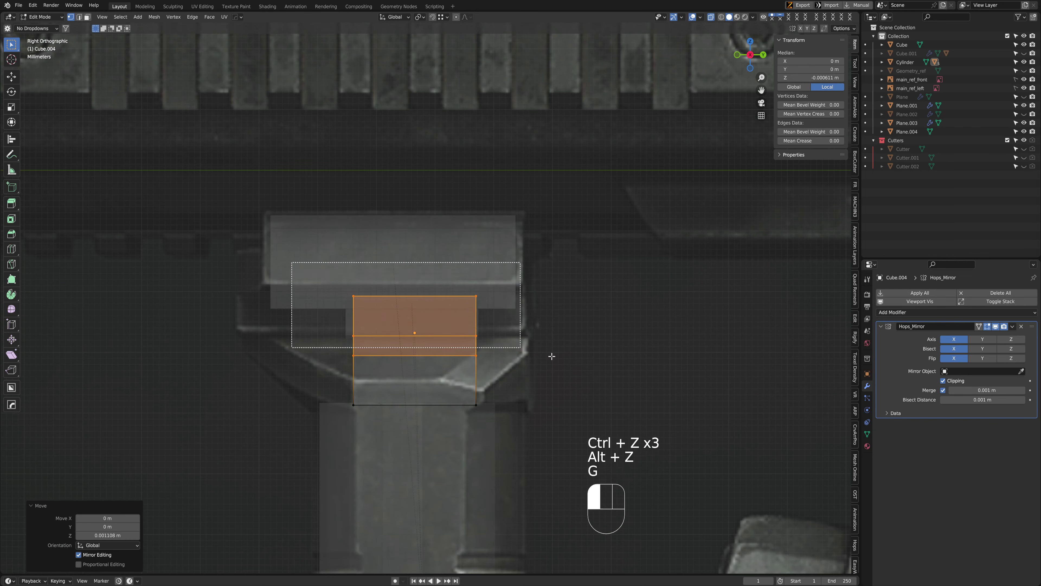
Raise only the adapter's two uppermost vertex rows along Z, bringing its height to about 19 mm
drag(321, 268, 537, 349)
key(g)
middle_drag(523, 366, 519, 362)
click(517, 361)
key(Tab)
scroll(469, 375, down, 5)
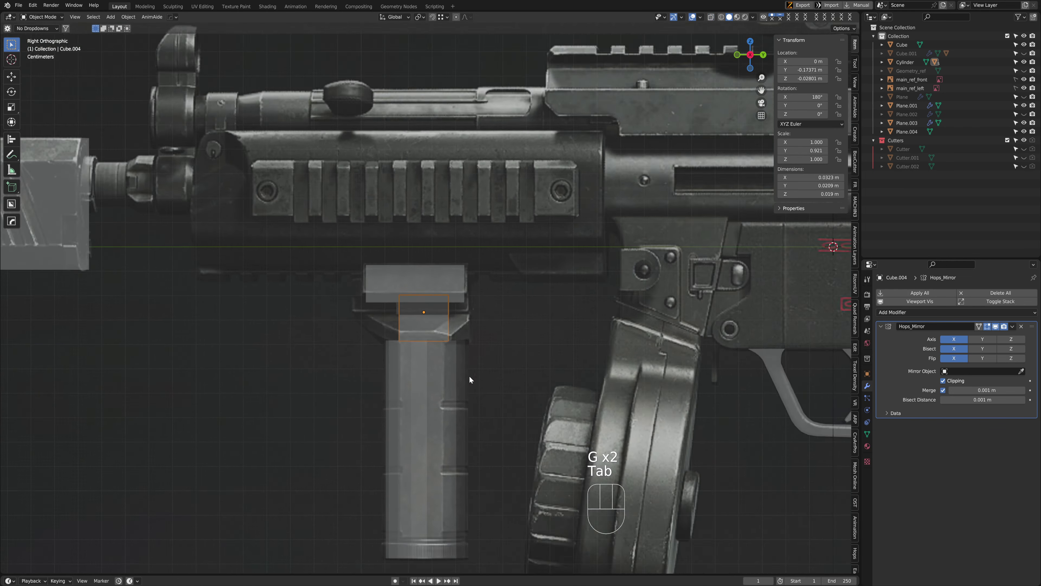
scroll(426, 360, up, 3)
middle_drag(424, 356, 459, 364)
key(ctrl+space)
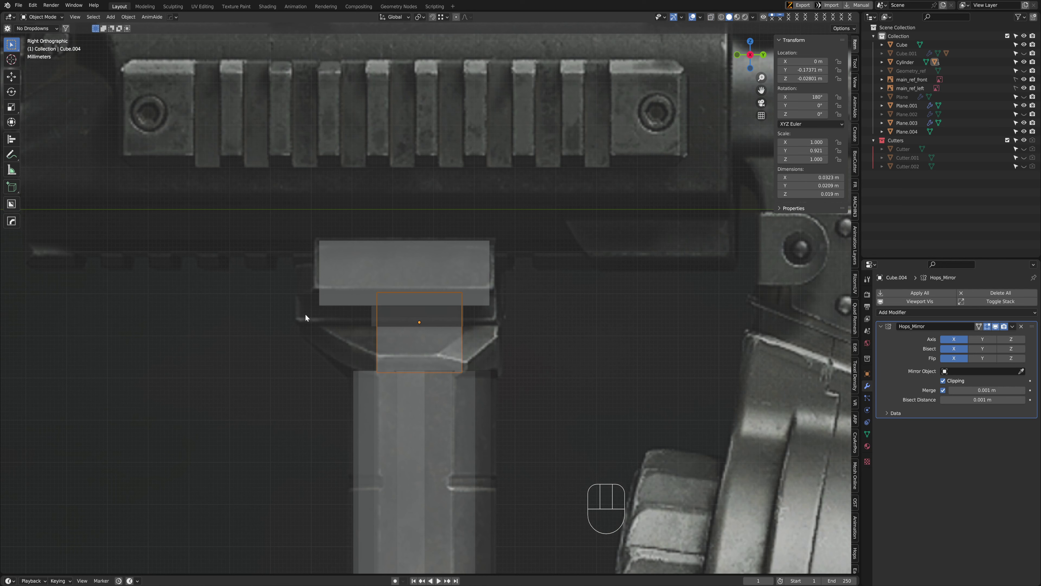
Move the adapter's front-side vertices forward along Y to line up with the grip cylinder's front edge
key(1)
key(alt+z)
key(g)
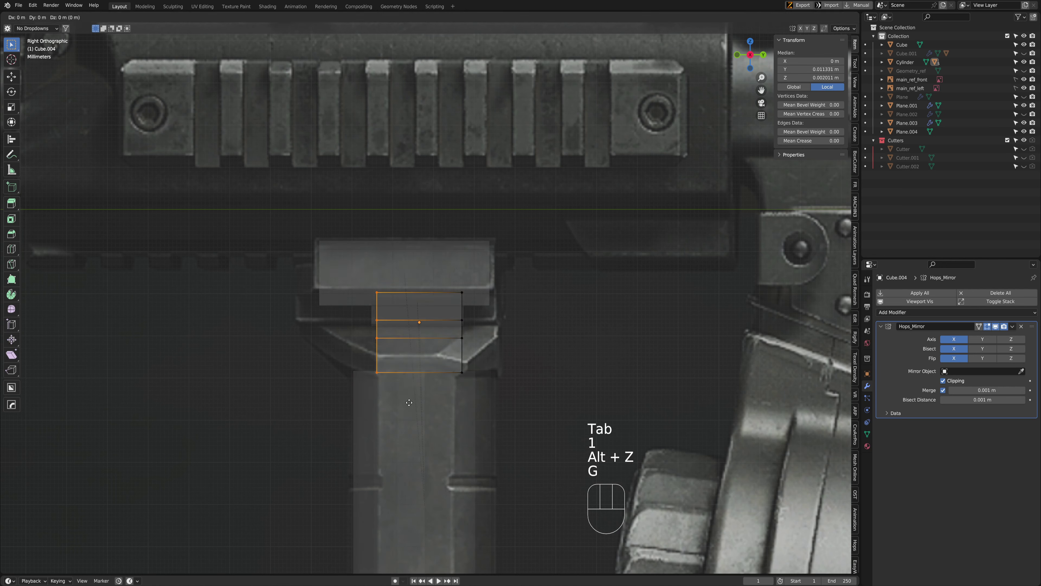
click(384, 401)
Widen the adapter's top vertex row along Y using smooth proportional editing so the sides flare outward
drag(303, 258, 543, 305)
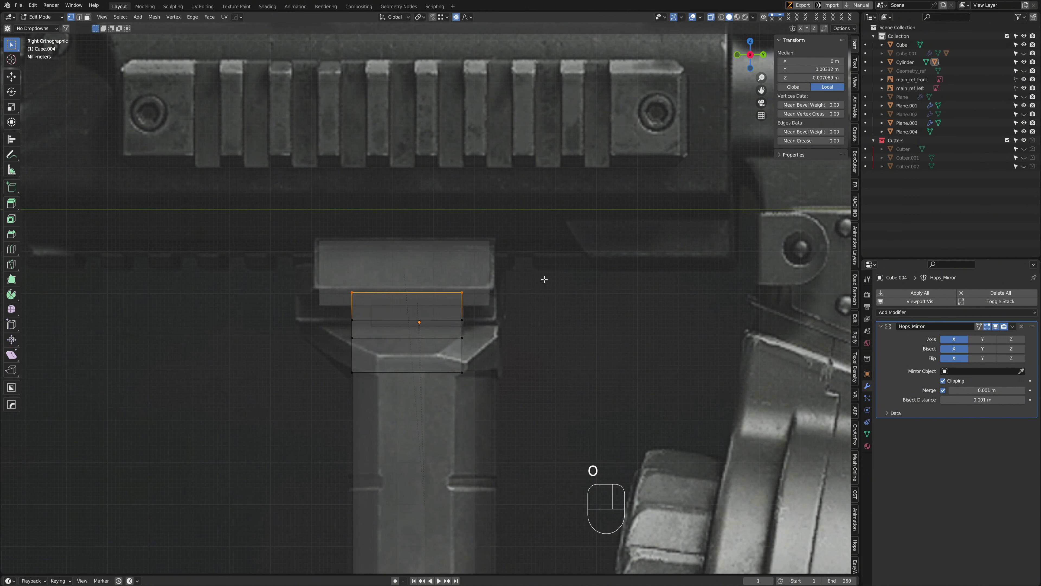
key(s)
key(y)
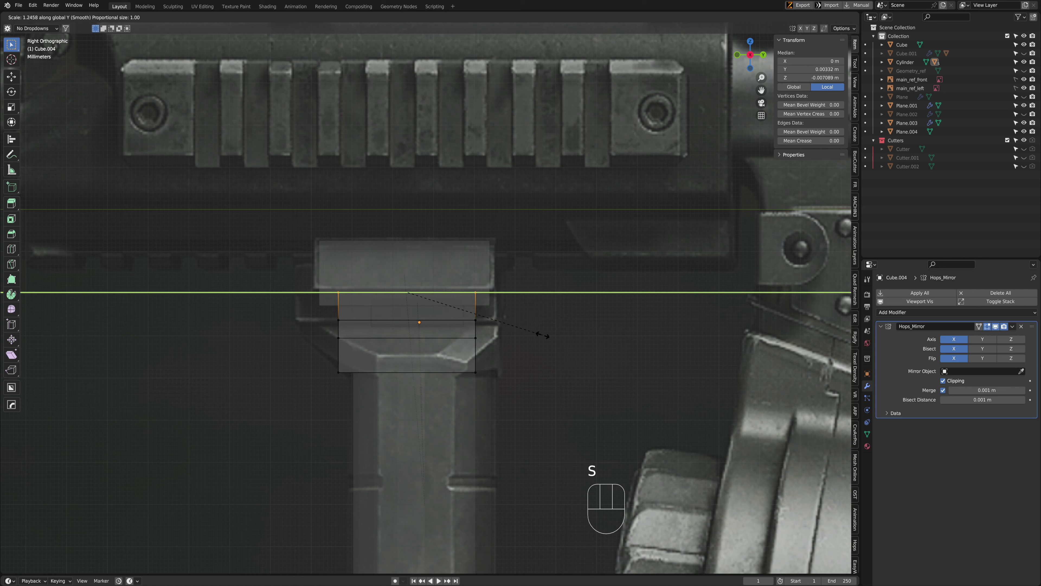
scroll(542, 335, up, 20)
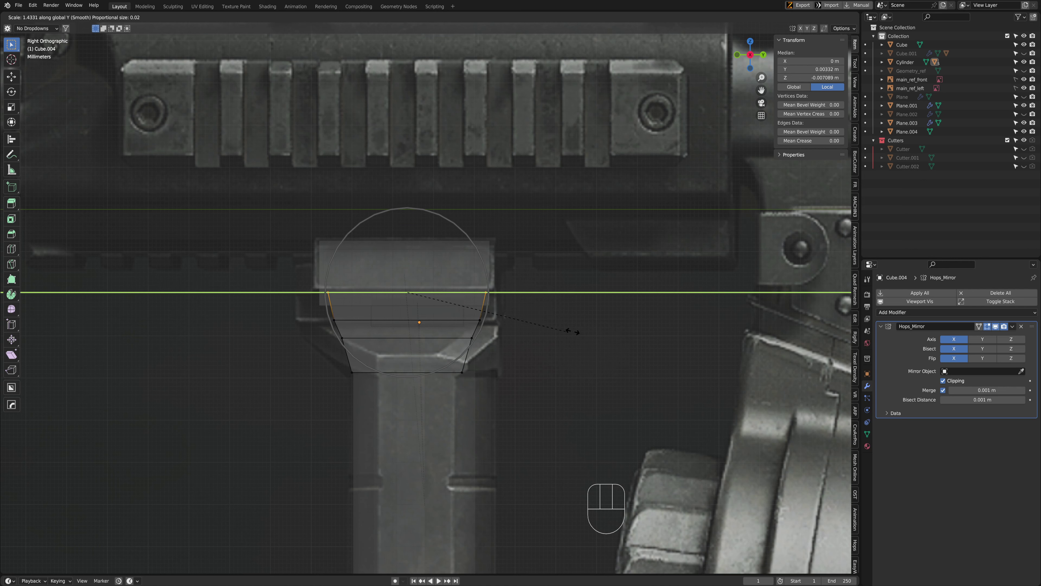
click(607, 335)
Shift the front vertices of the adapter's top three rows forward along Y to follow the side reference's outline
click(310, 292)
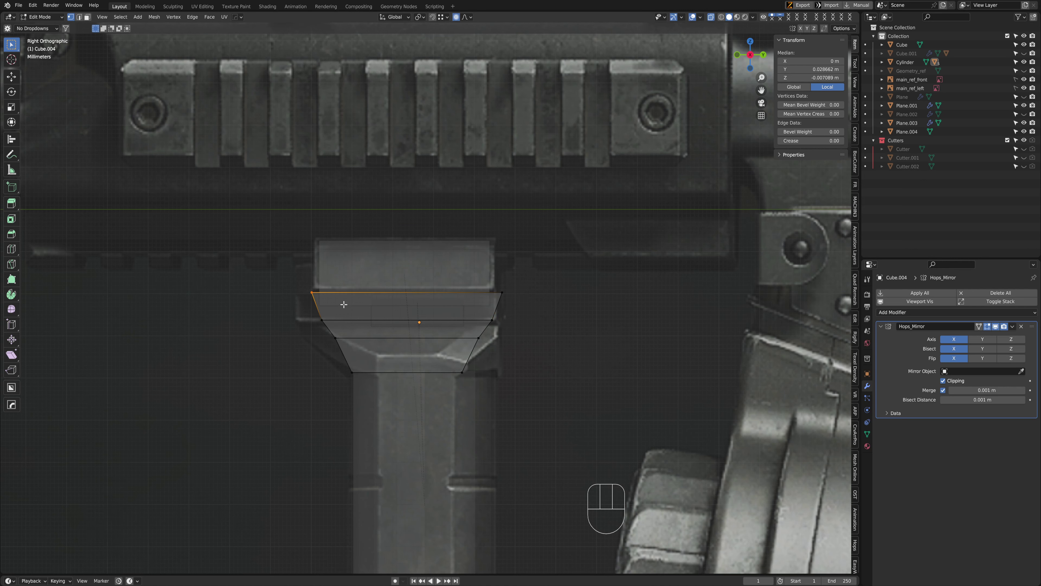
key(g)
key(y)
click(308, 318)
click(308, 319)
key(g)
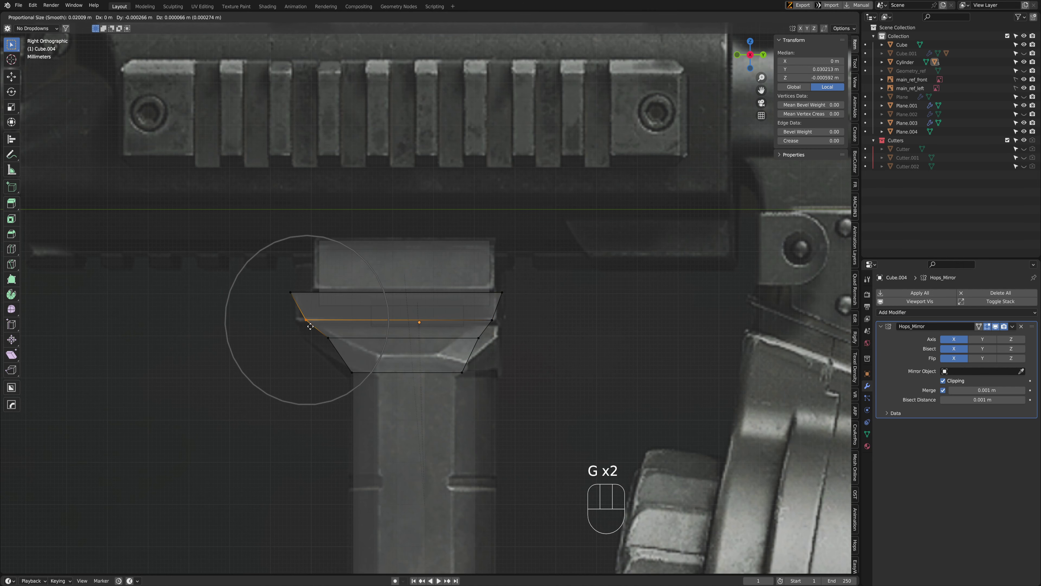
key(y)
click(302, 326)
drag(305, 328, 358, 356)
key(g)
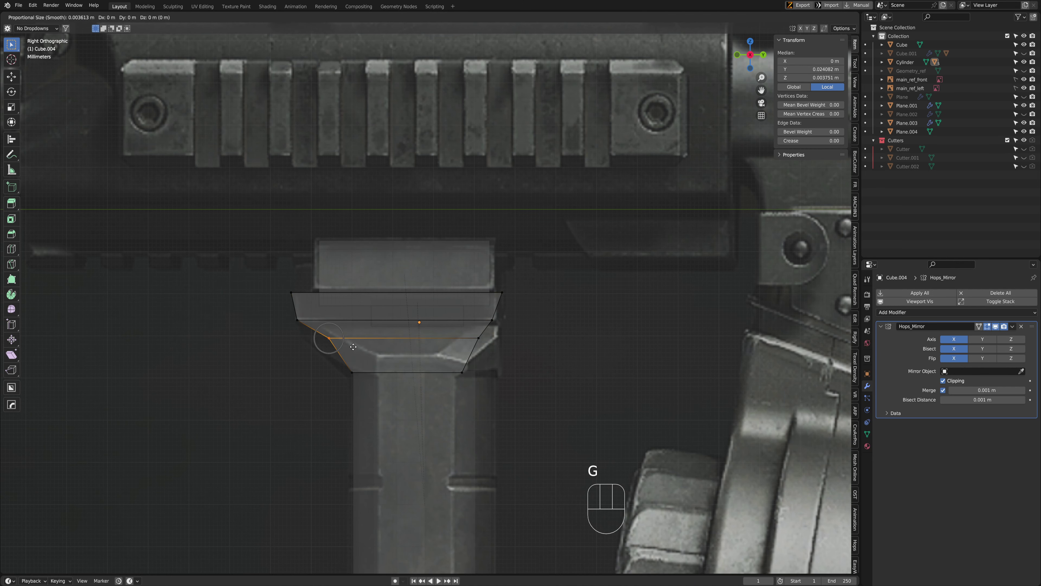
key(y)
click(336, 347)
Move the adapter's rear vertices outward along Y to match the reference, shifting the second row about 2.5 mm
scroll(336, 347, up, 4)
click(476, 336)
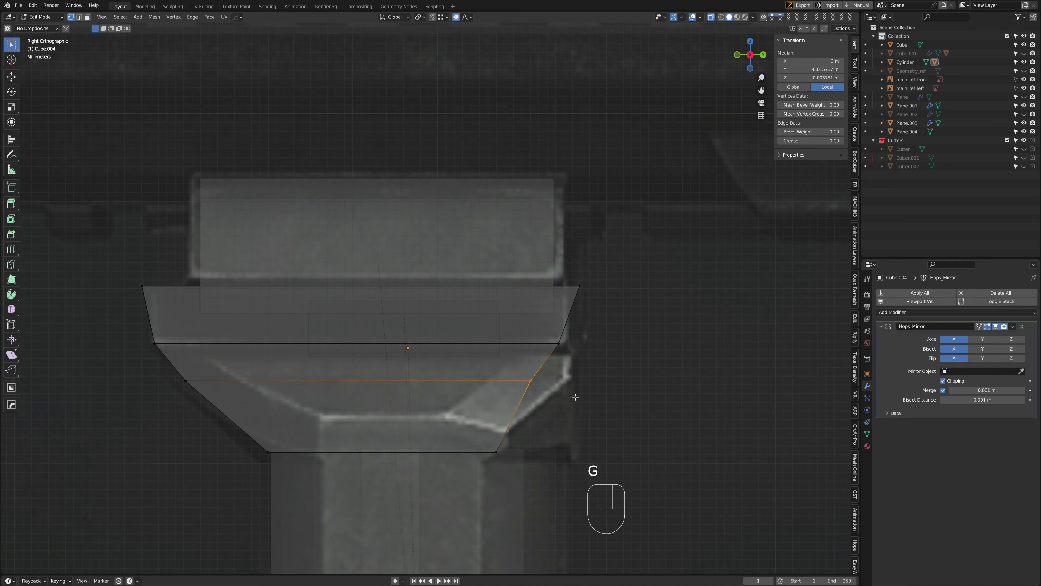
key(g)
key(y)
click(615, 401)
click(583, 356)
key(g)
key(y)
click(605, 360)
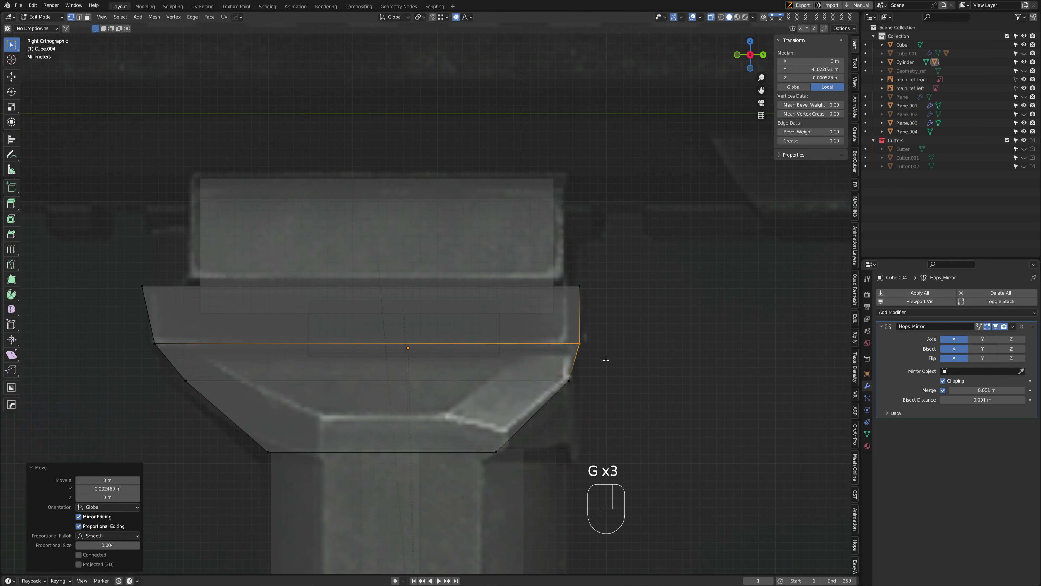
scroll(575, 373, down, 5)
key(Tab)
Add a new cylinder mesh with 16 vertices at the 3D cursor
click(479, 320)
scroll(480, 320, down, 5)
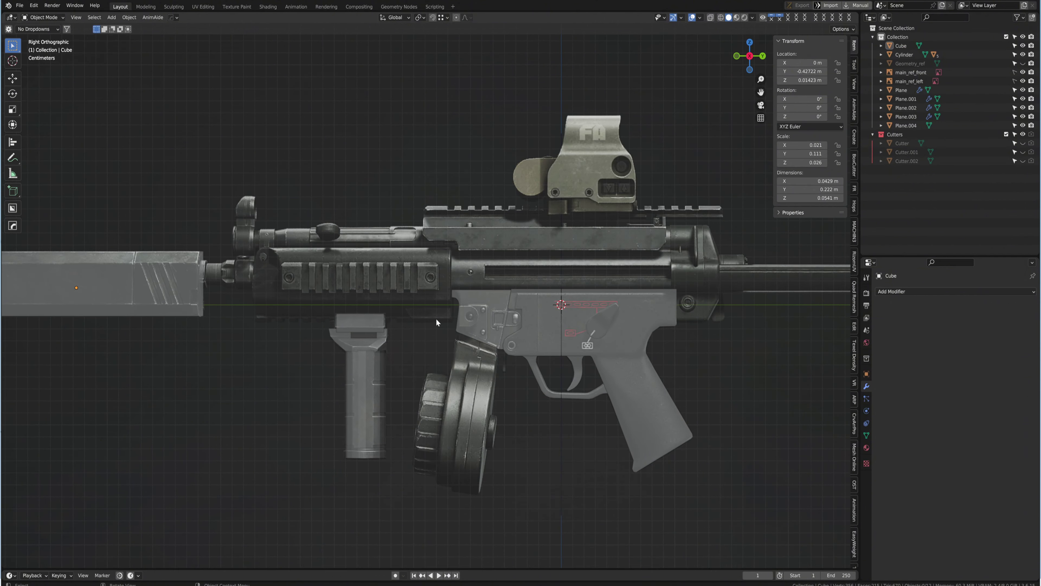
shift+scroll(464, 332, up, 3)
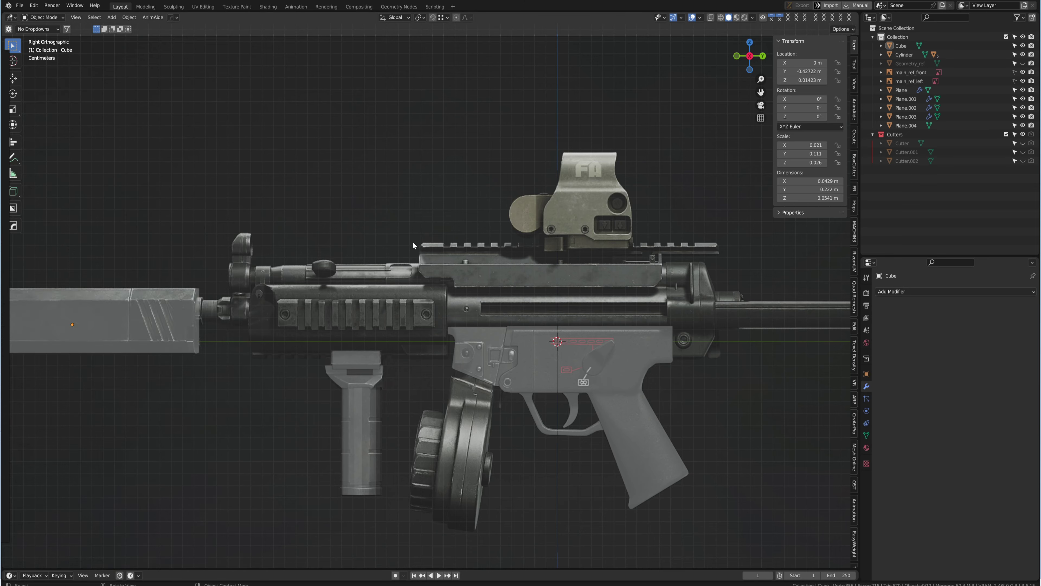
scroll(412, 243, down, 2)
key(shift+a)
mouse_move(414, 238)
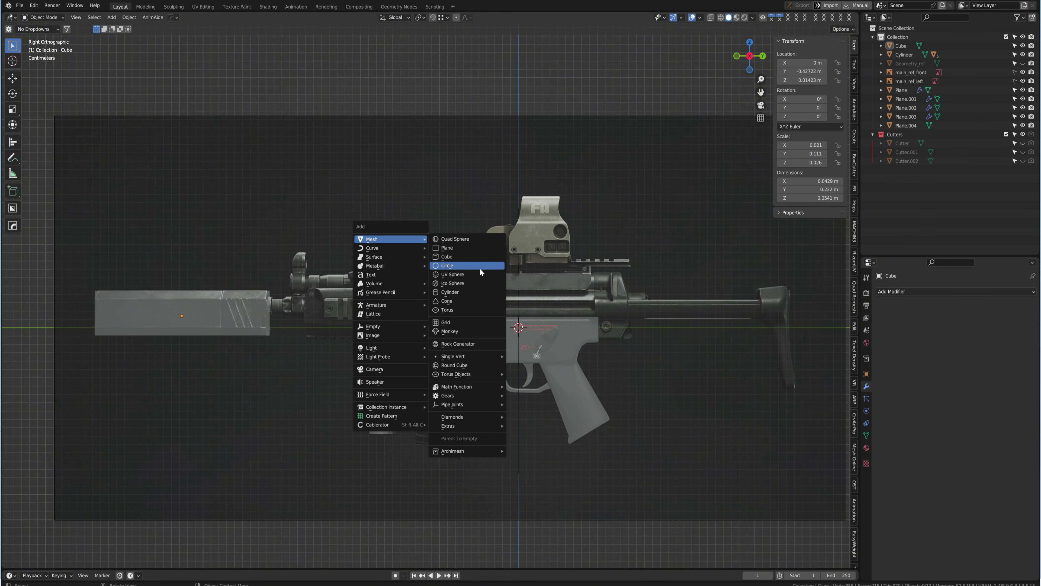
click(463, 292)
scroll(181, 456, down, 3)
text(1)
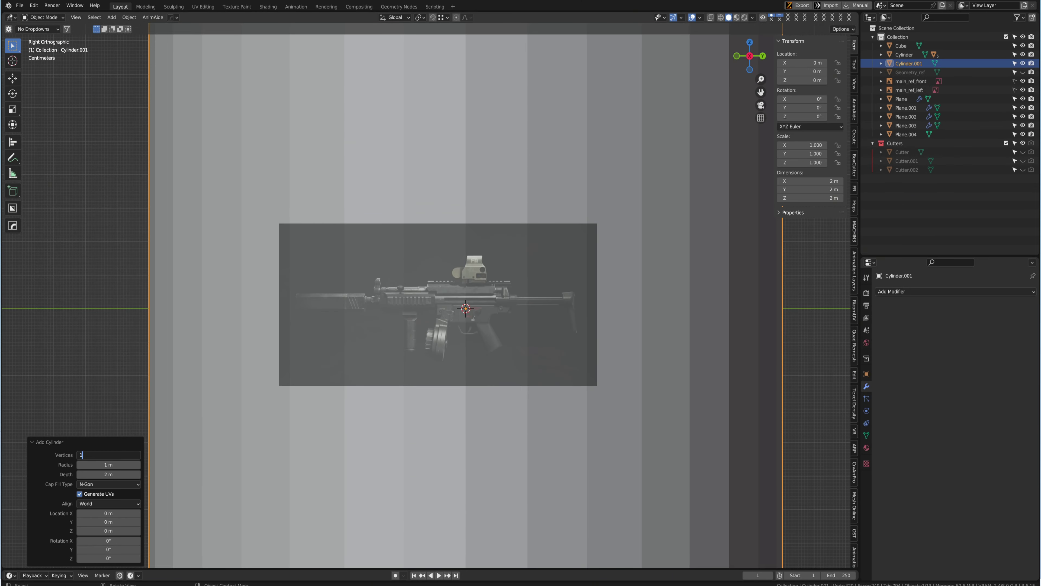
text(6)
key(Return)
Scale the cylinder to about 0.171 and rotate it 90° in the side view to align it with the gun's length
scroll(458, 405, down, 5)
key(s)
click(513, 328)
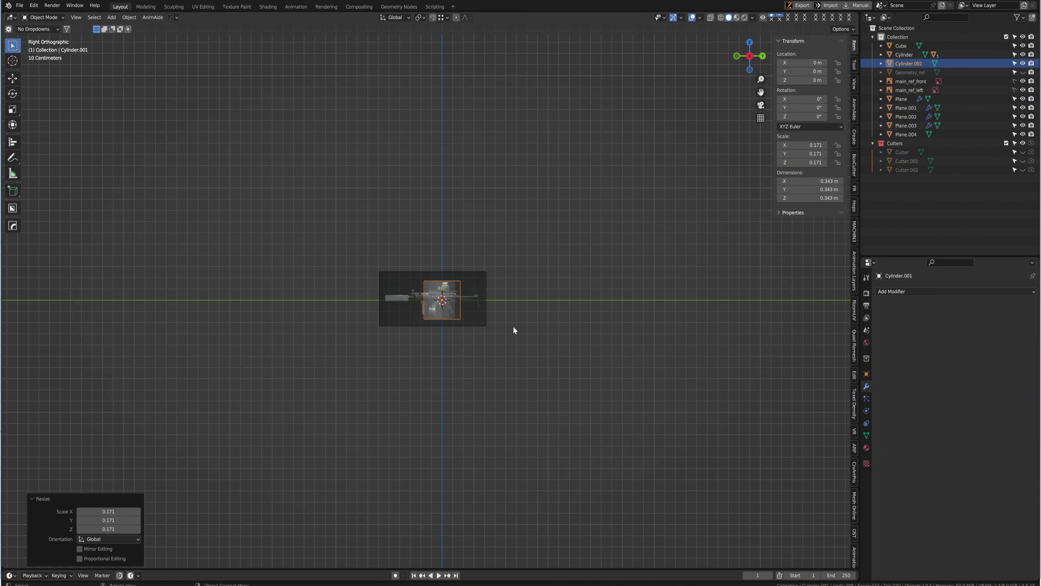
text(r90)
key(Return)
scroll(596, 266, up, 10)
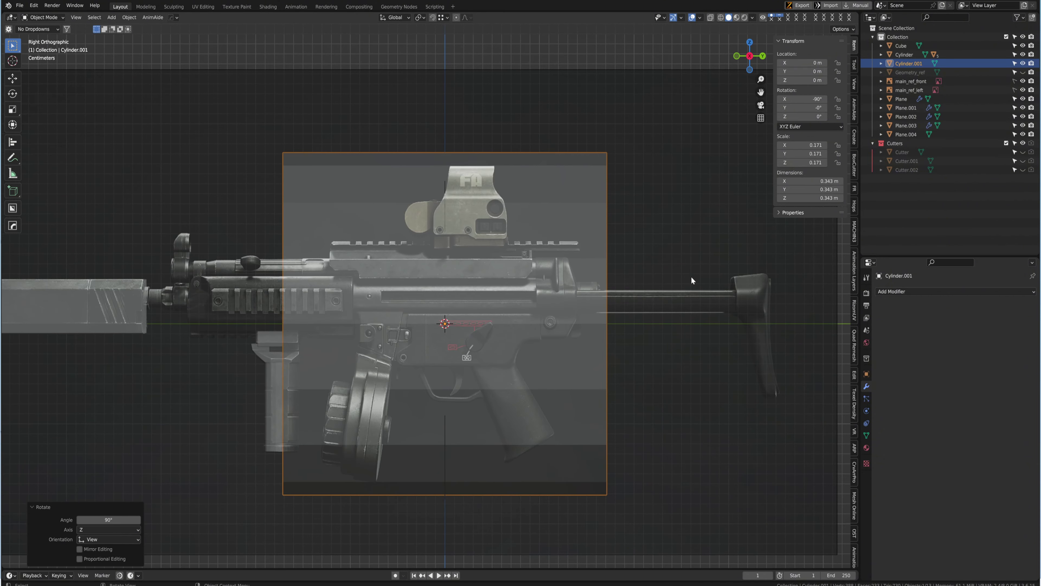
Slim the cylinder by scaling it on X and Z only, keeping its length along Y
key(s)
key(shift+y)
click(540, 295)
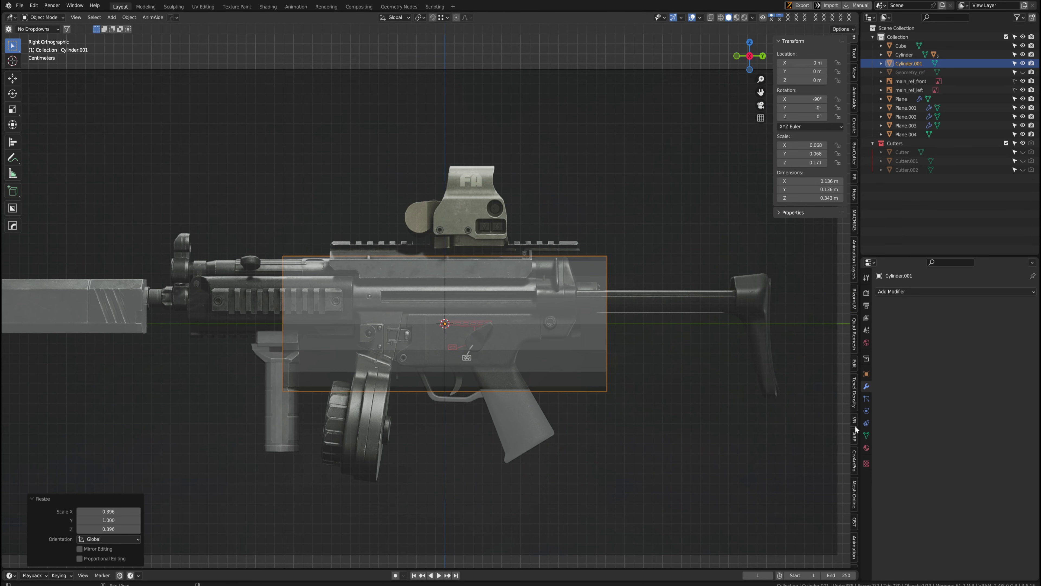
click(856, 475)
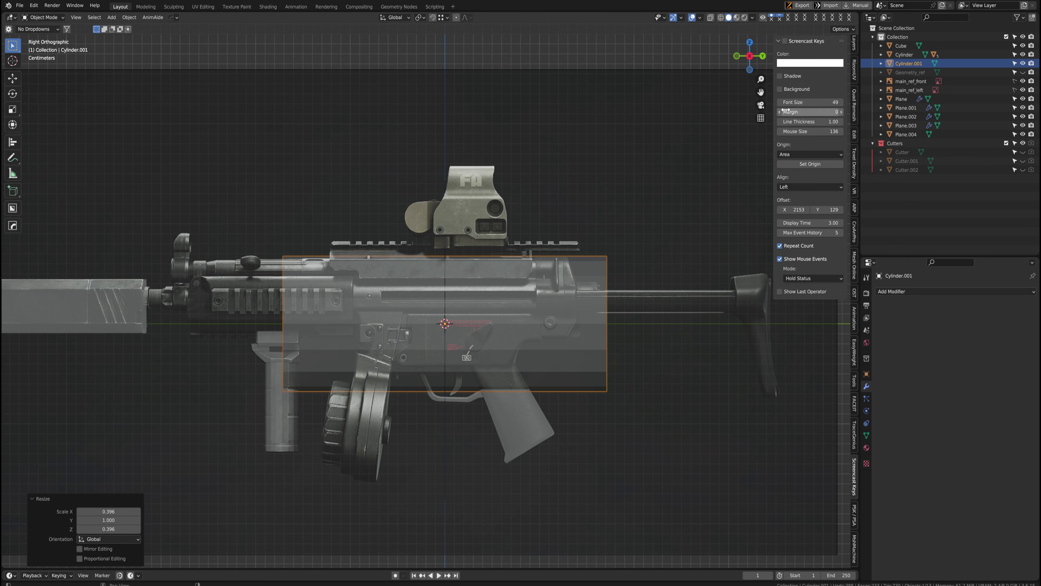
scroll(599, 283, down, 2)
key(s)
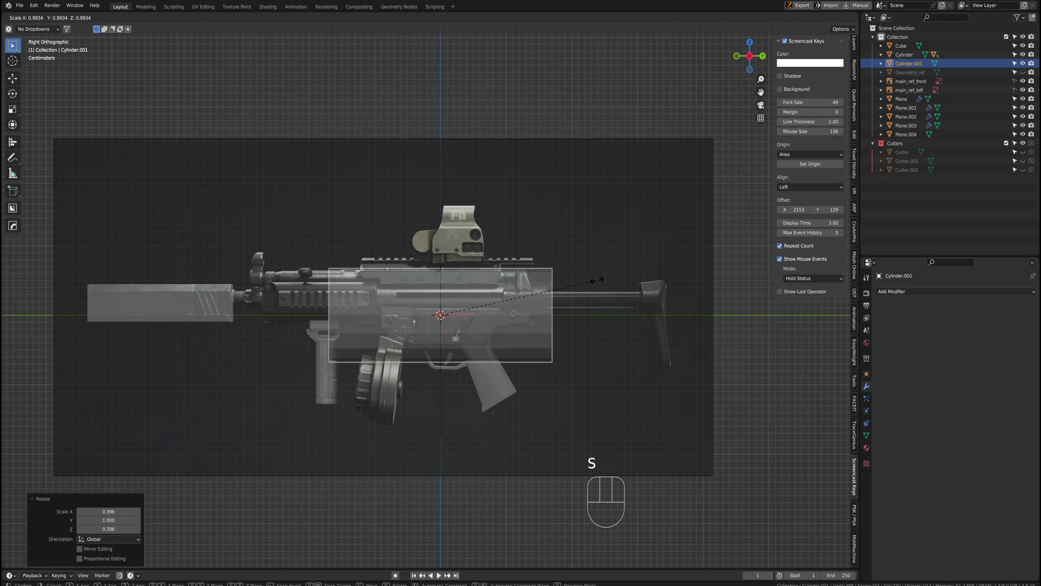
key(shift+y)
click(542, 296)
Scale the cylinder uniformly by about 0.451 and position it over the upper tube, below the front end of the top rail
scroll(542, 294, up, 3)
key(g)
shift+middle_drag(546, 271, 568, 218)
click(569, 219)
key(s)
click(431, 230)
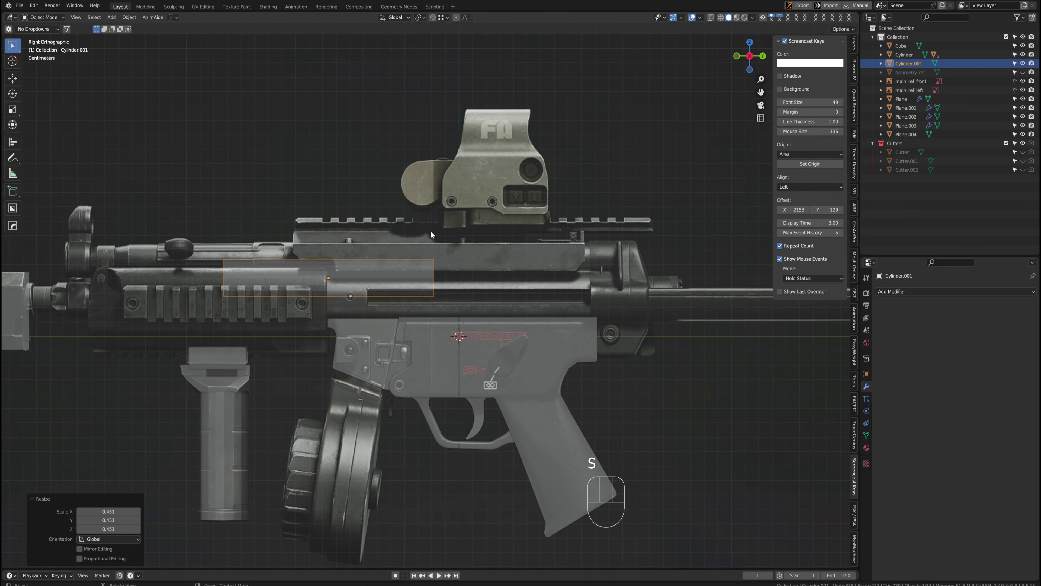
shift+middle_drag(431, 230, 547, 236)
scroll(547, 236, up, 1)
key(g)
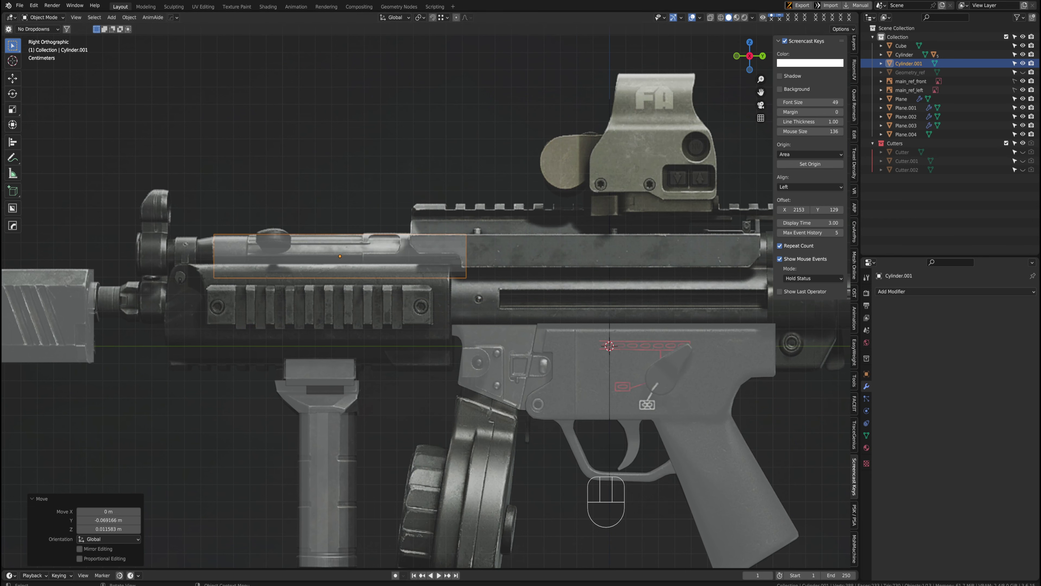
shift+middle_drag(481, 235, 432, 283)
scroll(432, 284, up, 1)
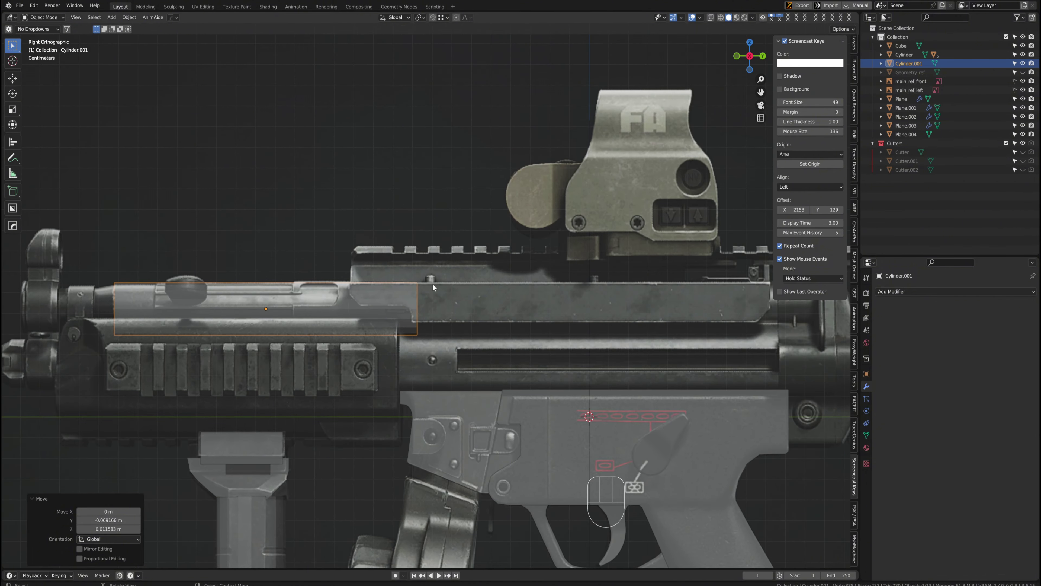
Stretch the cylinder along Y by about 2.304 and shift it rearward about 0.1 m over the upper tube
scroll(432, 284, down, 2)
key(s)
key(y)
click(480, 268)
key(g)
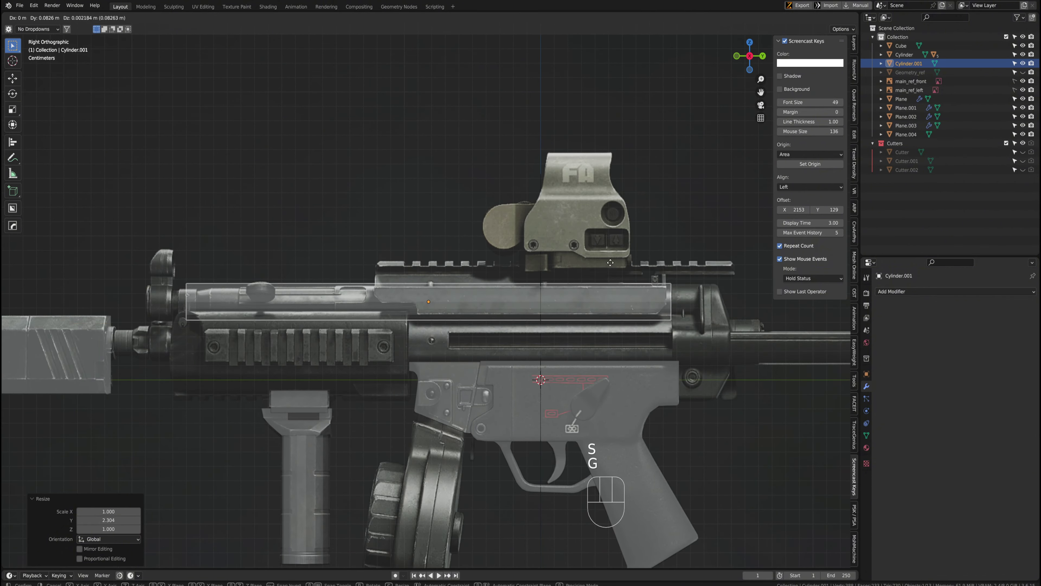
click(635, 266)
scroll(634, 267, up, 7)
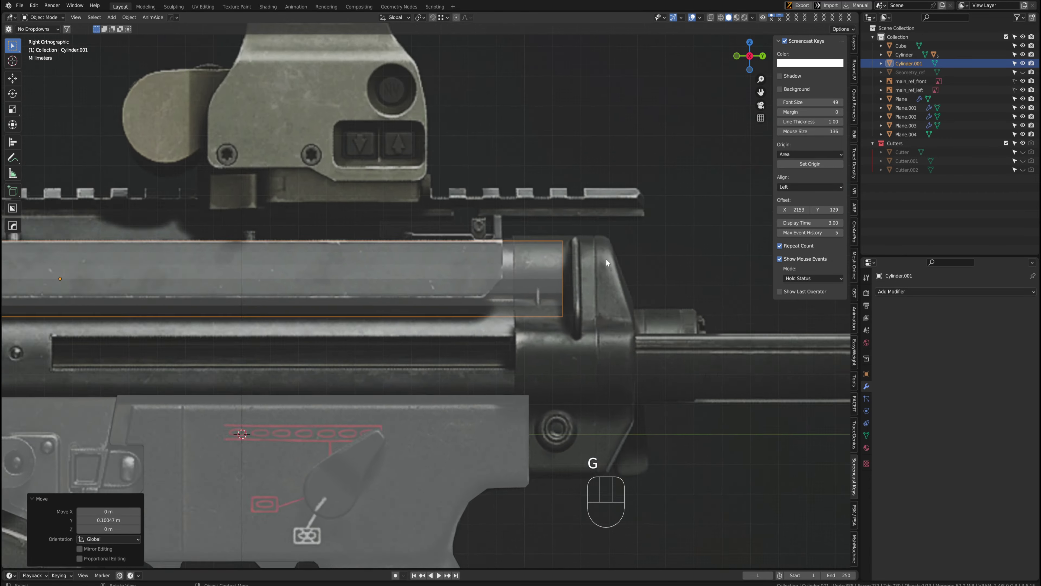
Scale the cylinder by about 0.785 and move it up and rearward to match the upper tube's thickness
key(s)
scroll(496, 258, down, 4)
key(g)
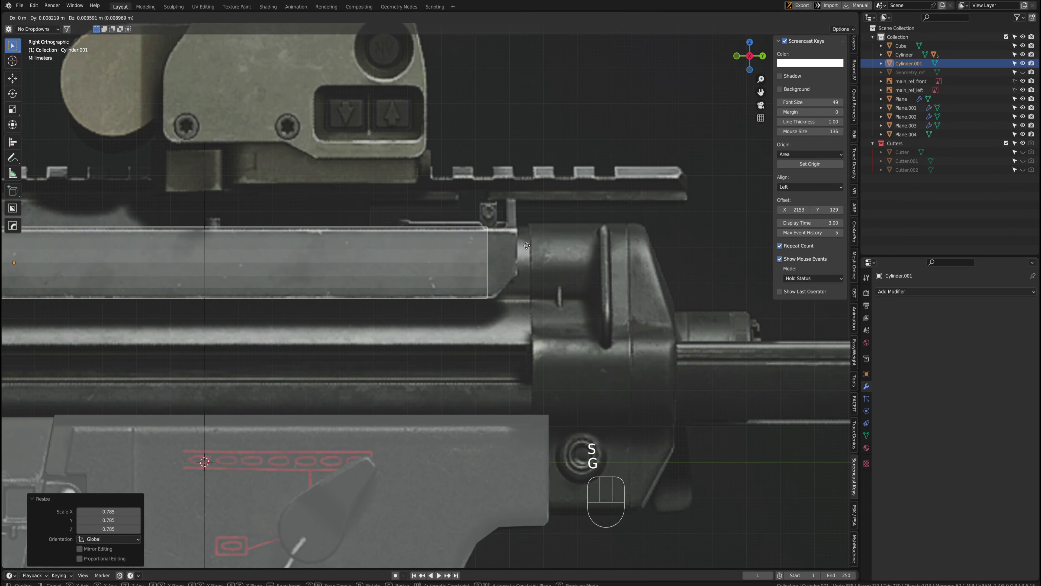
click(525, 246)
scroll(532, 233, down, 4)
scroll(518, 224, up, 4)
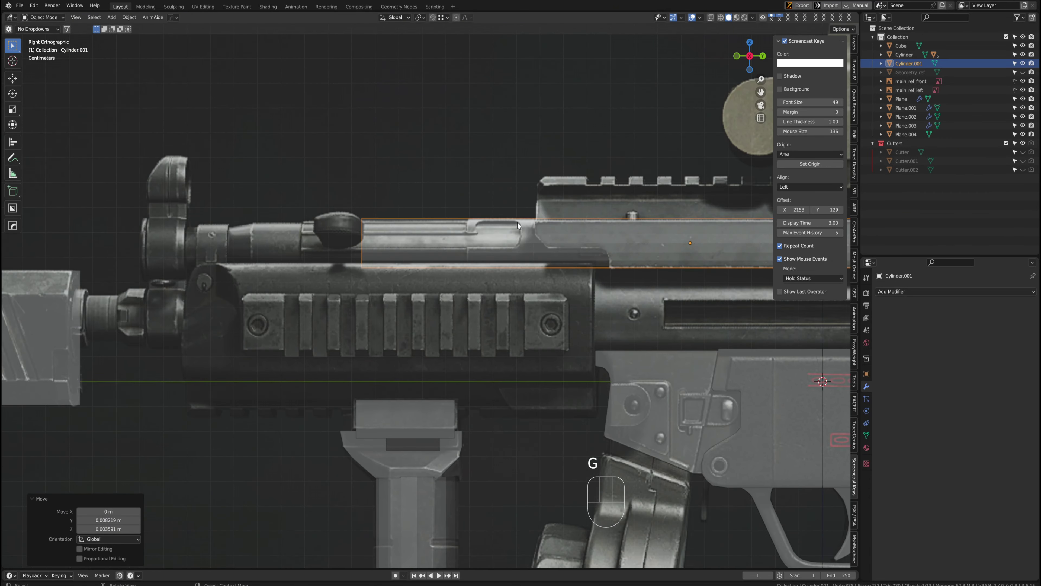
scroll(517, 226, down, 3)
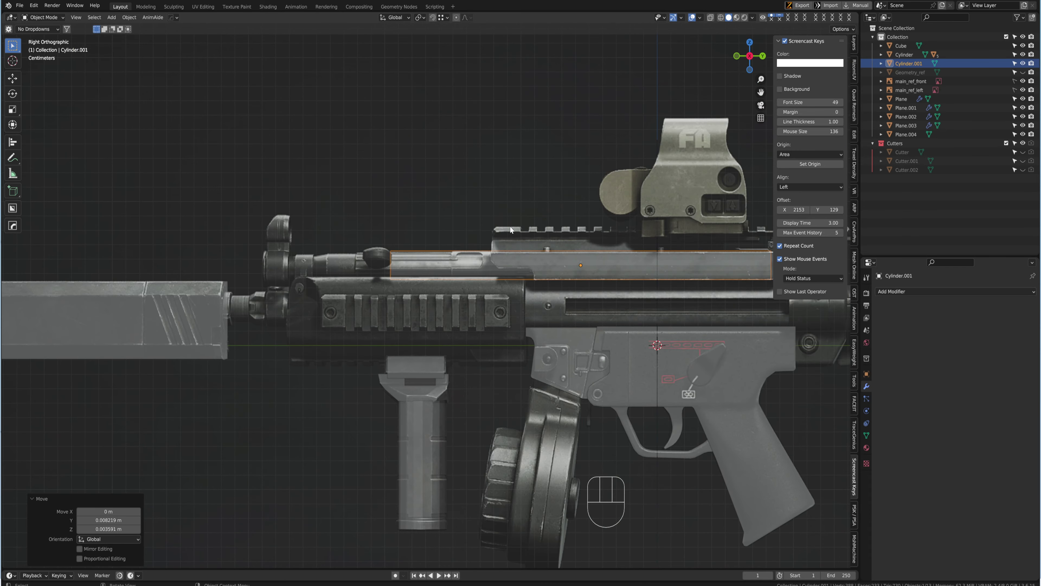
shift+middle_drag(766, 238, 459, 230)
scroll(459, 230, up, 5)
shift+middle_drag(615, 246, 370, 228)
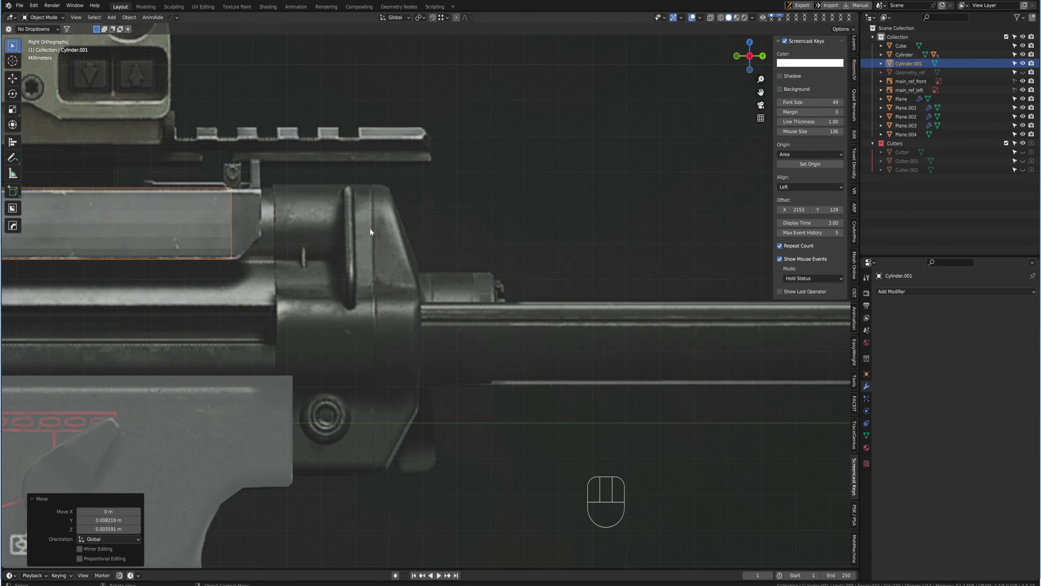
Refine the cylinder's scale and position so its rear end reaches the receiver's end cap on the side reference
key(s)
key(g)
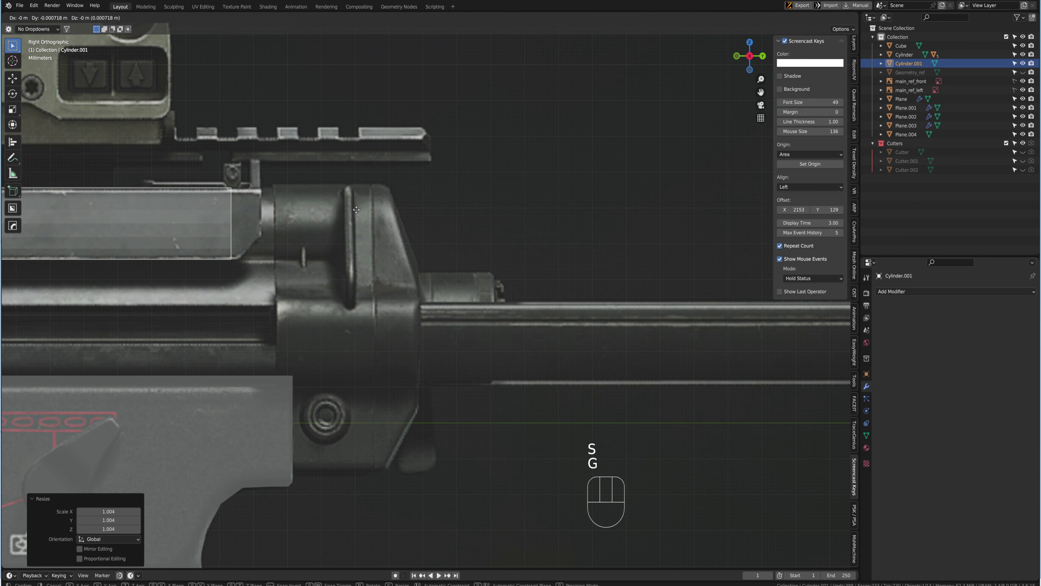
key(s)
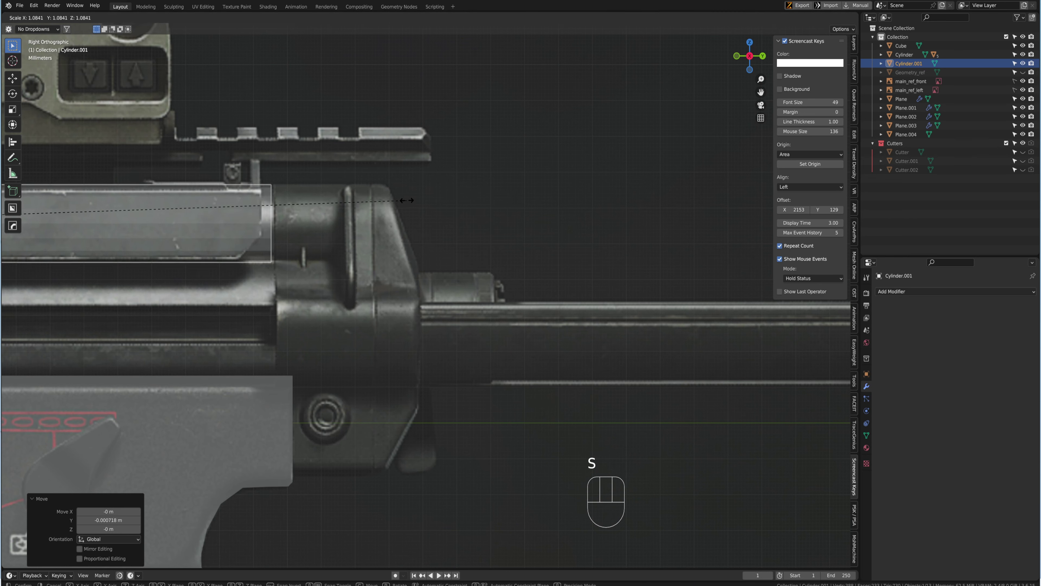
click(408, 204)
key(g)
click(400, 202)
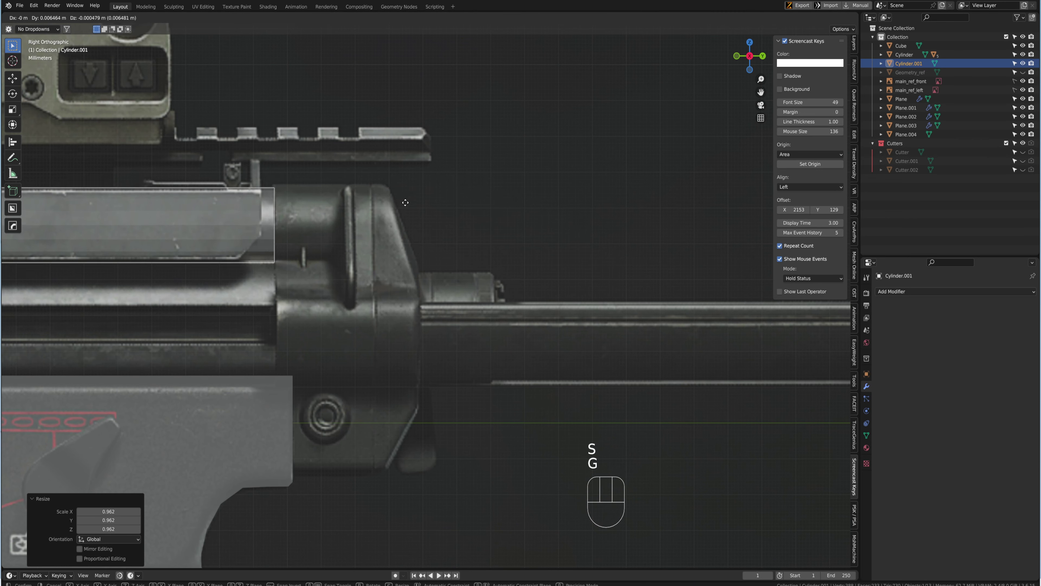
key(s)
key(g)
click(402, 203)
scroll(402, 203, down, 5)
shift+middle_drag(164, 214, 433, 228)
scroll(433, 228, up, 4)
shift+middle_drag(306, 248, 502, 249)
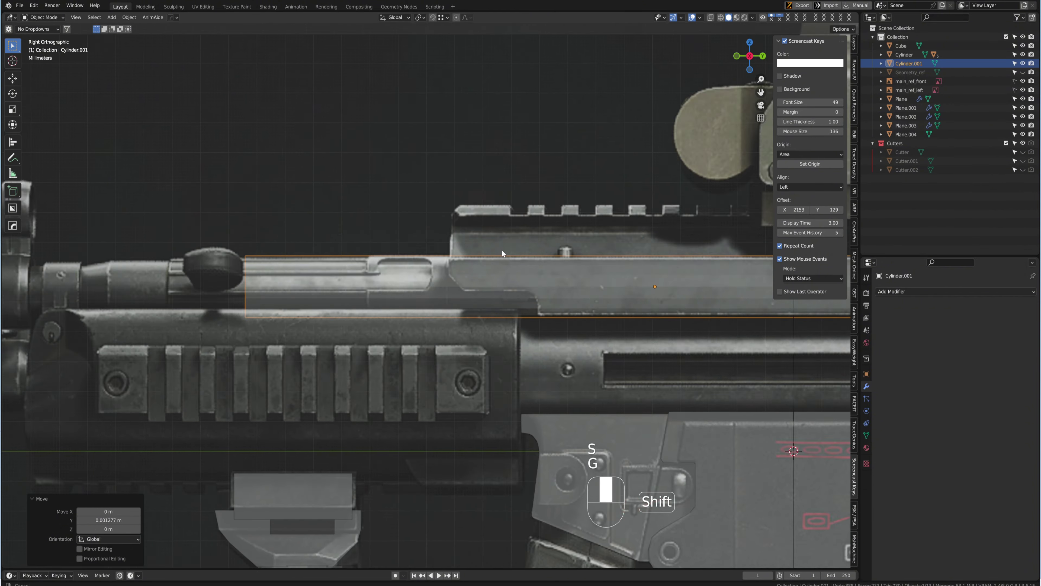
Move the cylinder's front-end vertices about 47.5 mm forward along Y to where the upper tube starts to taper
key(Tab)
shift+middle_drag(227, 177, 472, 194)
key(1)
key(alt+z)
drag(406, 216, 549, 357)
key(g)
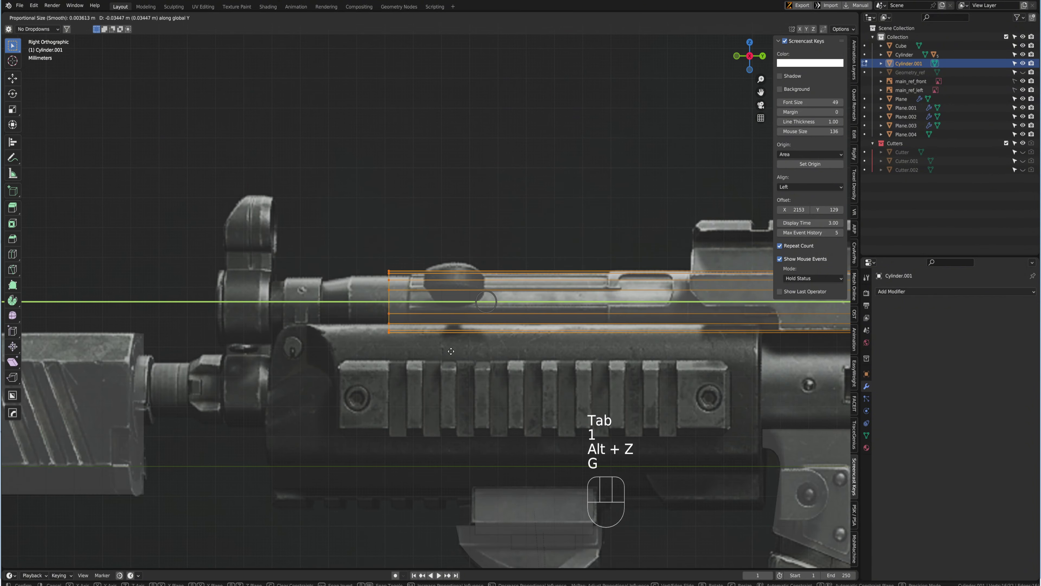
click(414, 353)
scroll(415, 353, up, 2)
shift+middle_drag(423, 296, 492, 320)
Extrude the tube's front end, shrink it to about 0.734 for the taper, and extrude it again to the front sight
key(e)
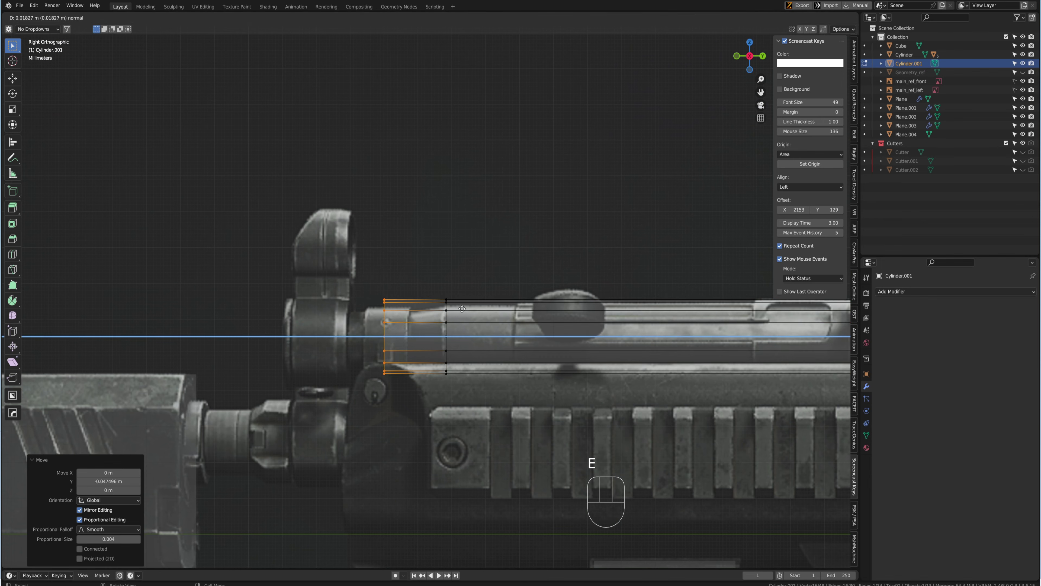
click(493, 320)
key(s)
click(470, 324)
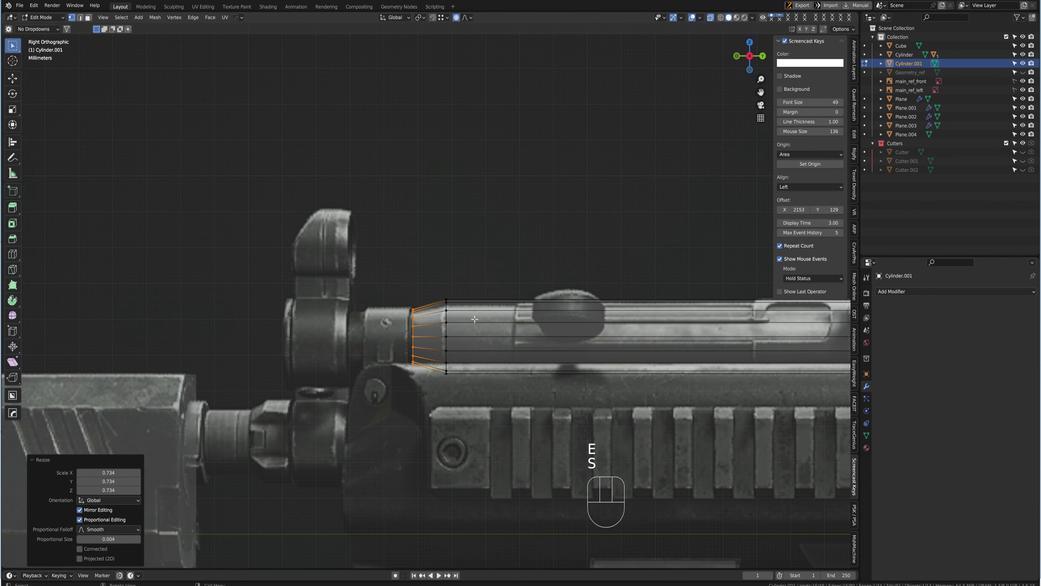
key(e)
click(357, 320)
key(Tab)
Shade the upper tube smooth with Auto Smooth at 30° and check its alignment against the front reference
scroll(410, 265, down, 6)
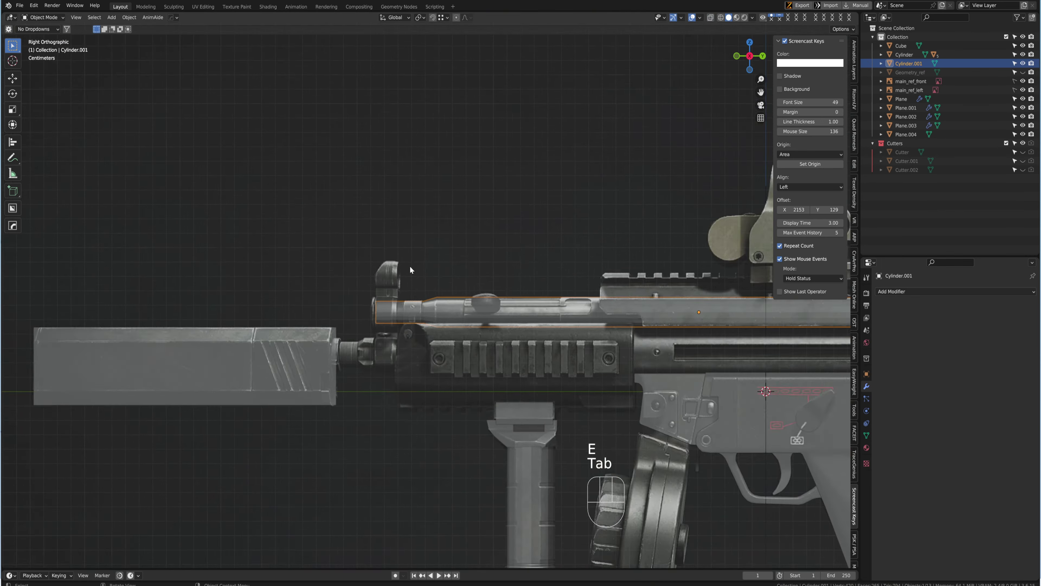
right_click(430, 272)
click(431, 272)
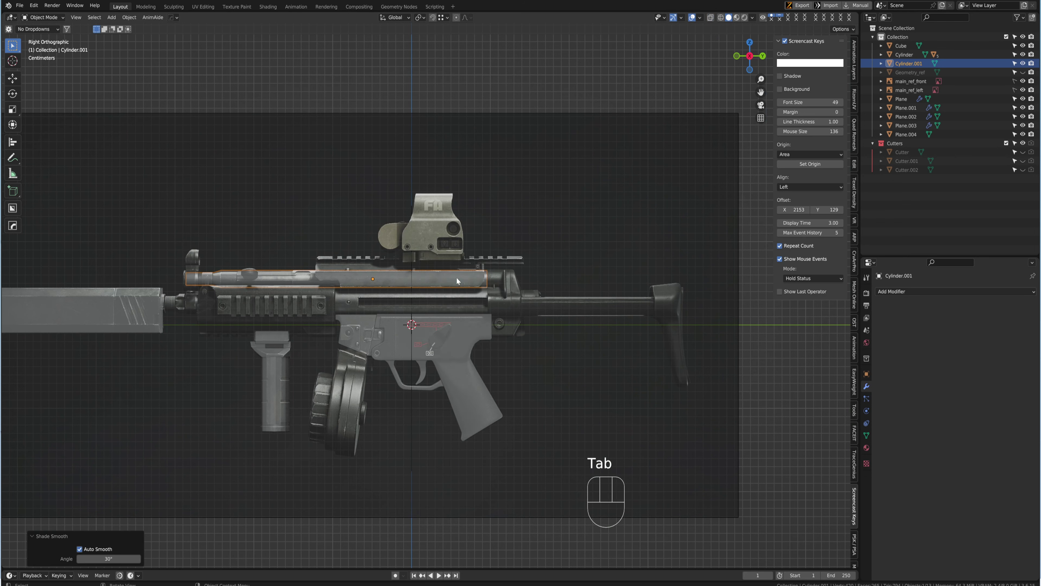
middle_drag(456, 277, 409, 281)
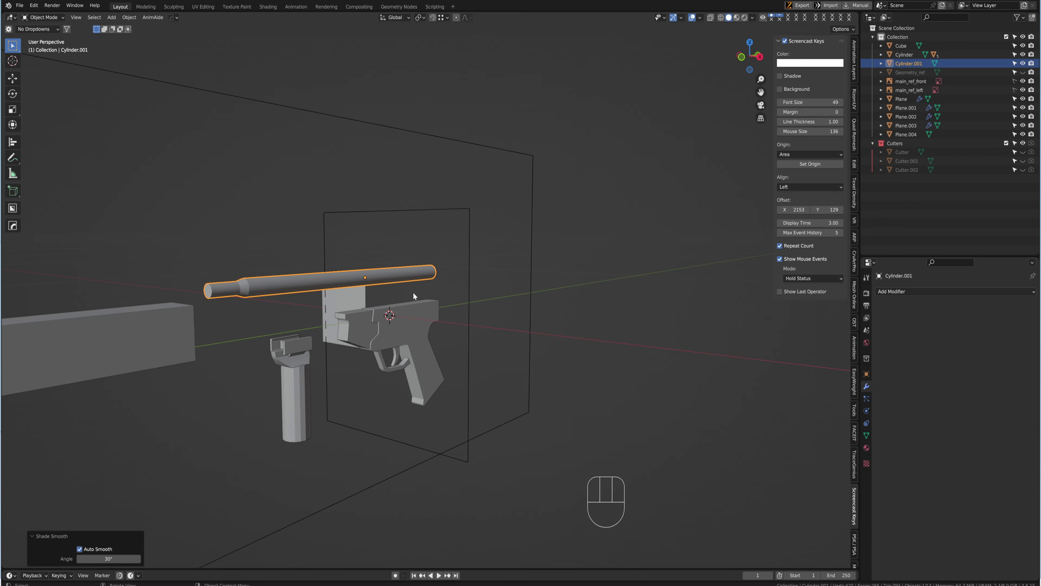
mouse_move(337, 293)
middle_down()
mouse_move(323, 291)
mouse_move(357, 303)
mouse_move(333, 282)
middle_up()
key(ctrl+space)
scroll(444, 294, up, 5)
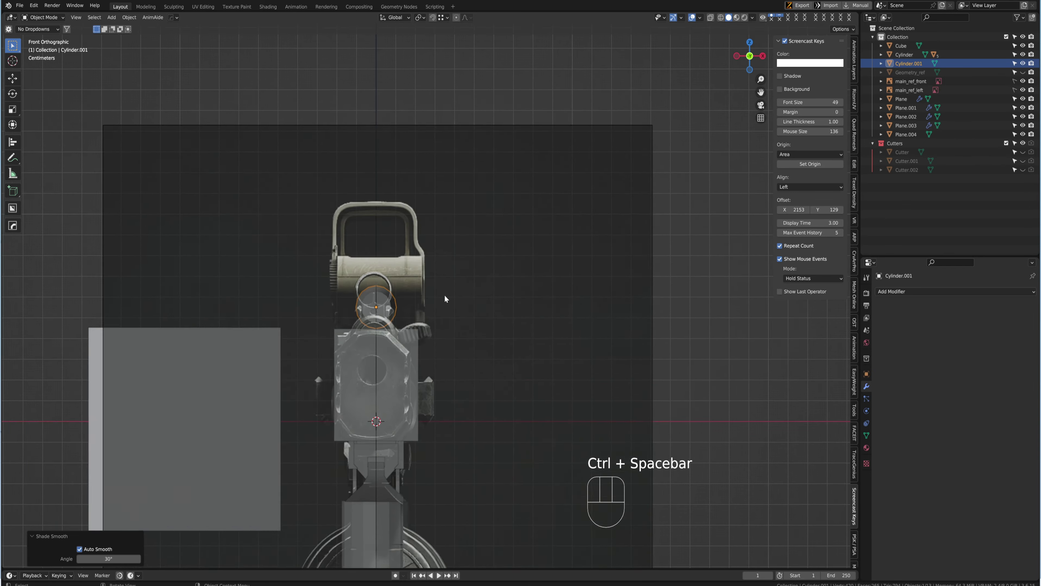
key(ctrl+space)
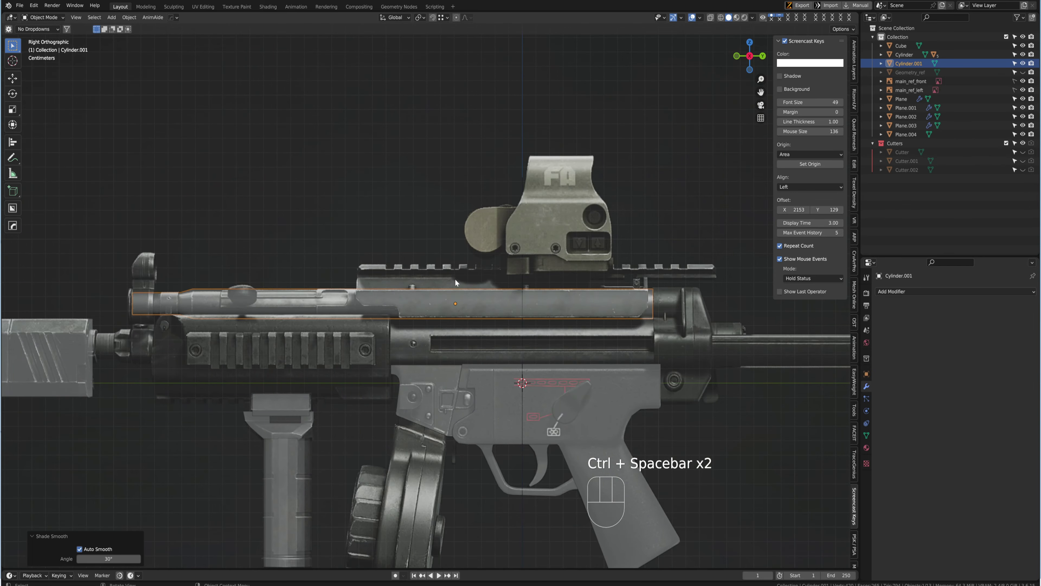
Duplicate the upper tube and move the copy about 27 mm down along Z over the lower receiver tube
shift+middle_drag(465, 289, 445, 252)
scroll(472, 307, up, 2)
key(shift+d)
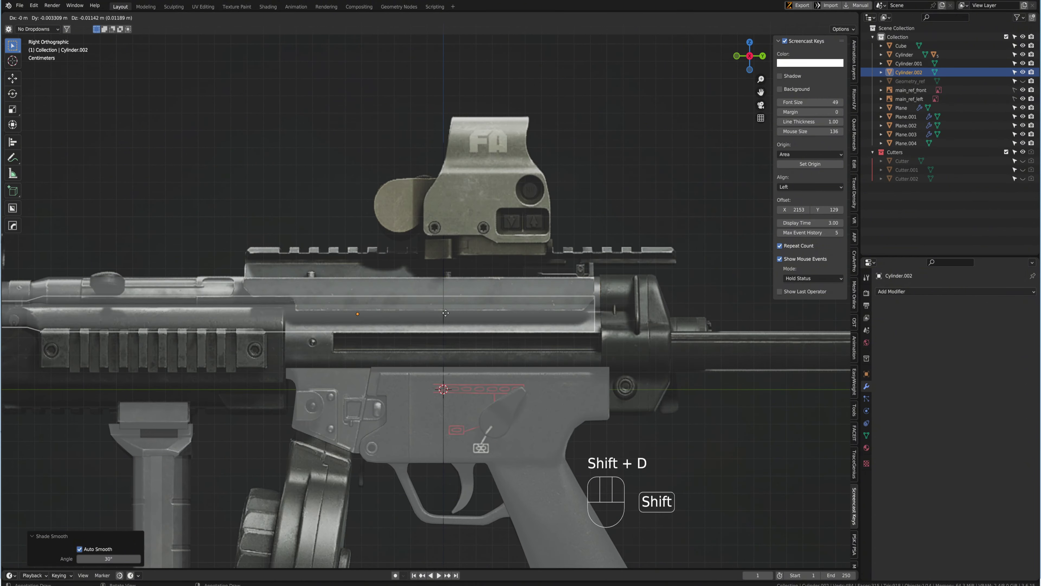
key(z)
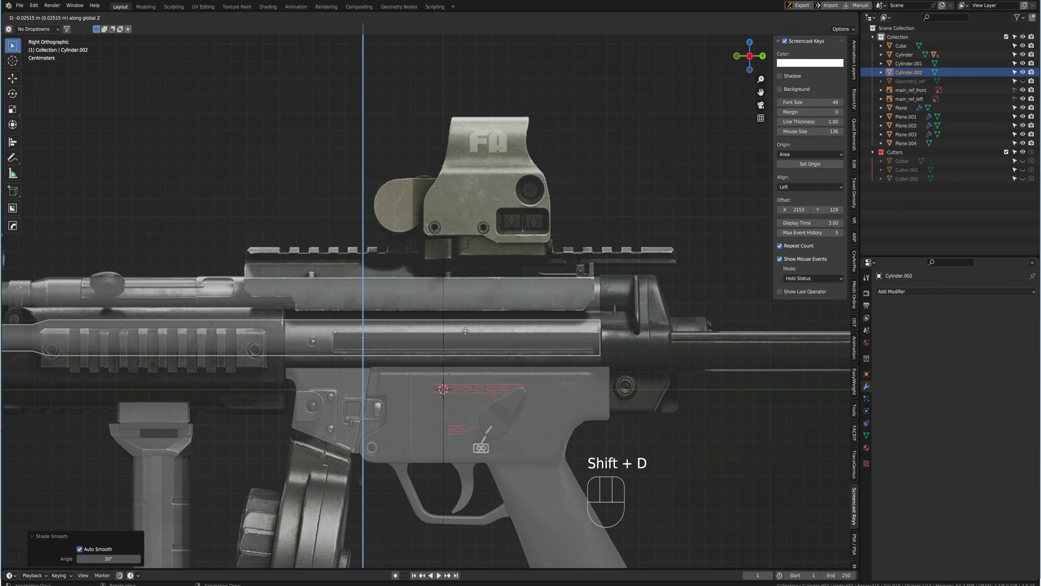
click(458, 334)
scroll(457, 334, up, 2)
shift+middle_drag(458, 333, 617, 309)
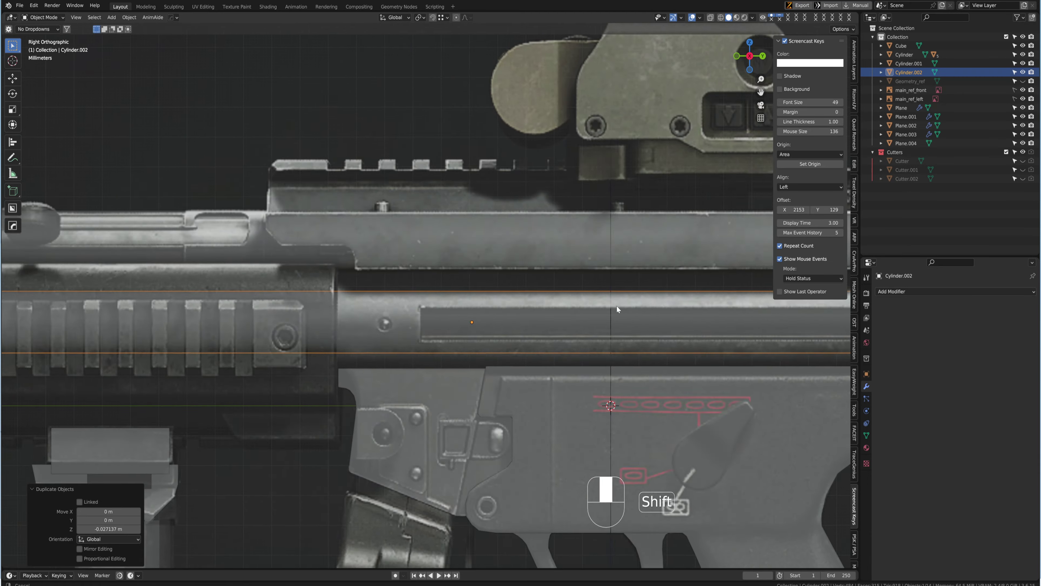
Thicken the duplicated tube by scaling it on X and Z only to match the receiver, finishing with a factor of about 1.065
scroll(617, 307, down, 4)
key(s)
key(s)
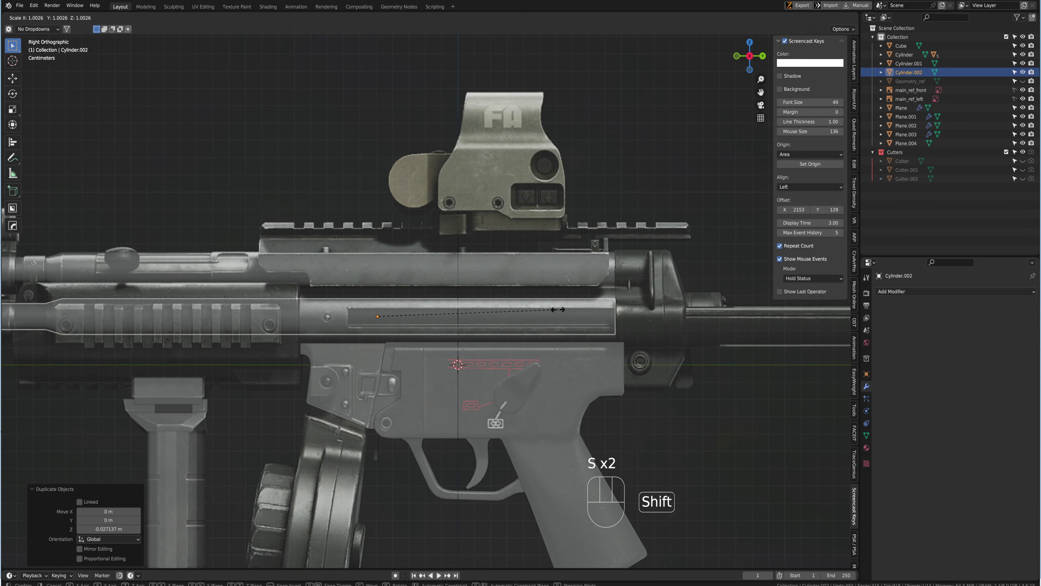
key(shift+y)
click(649, 237)
middle_drag(649, 236, 489, 241)
key(s)
key(shift+y)
click(613, 197)
key(ctrl+space)
click(676, 204)
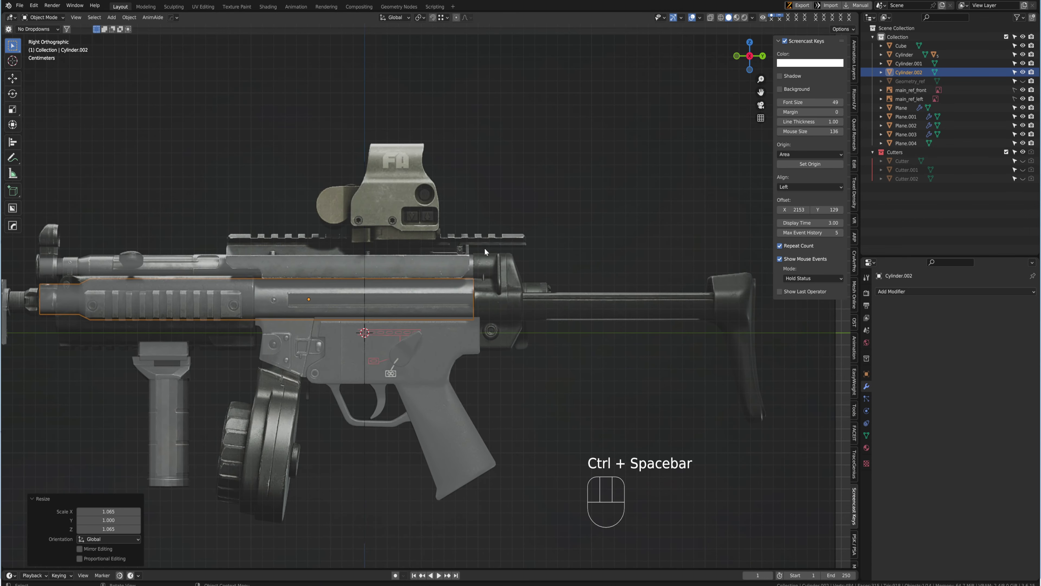
Align the receiver tube's rear end with the side reference by shifting it about 1.4 mm and then -0.4 mm along Y
scroll(461, 287, up, 3)
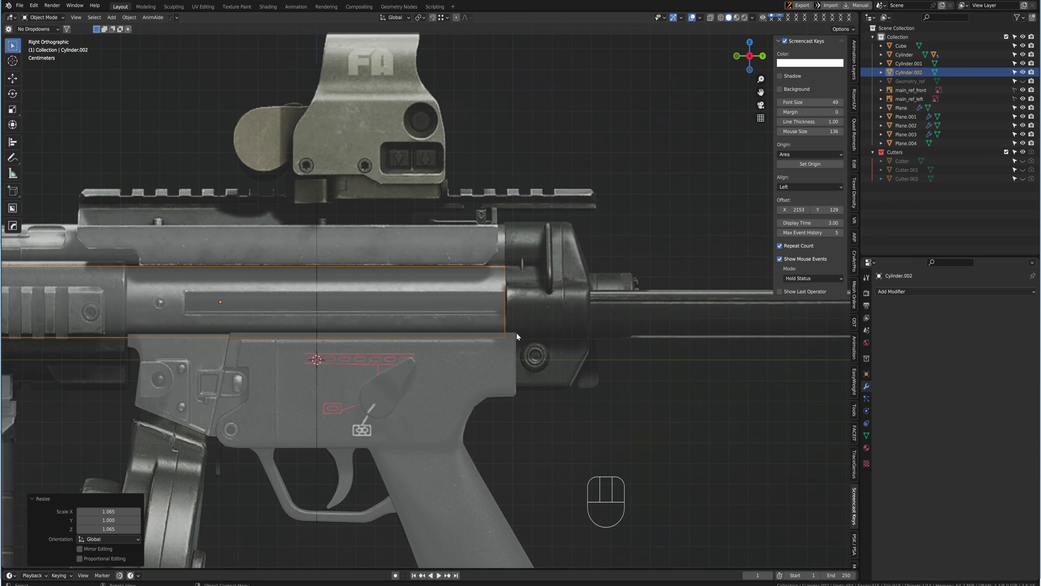
scroll(498, 269, up, 3)
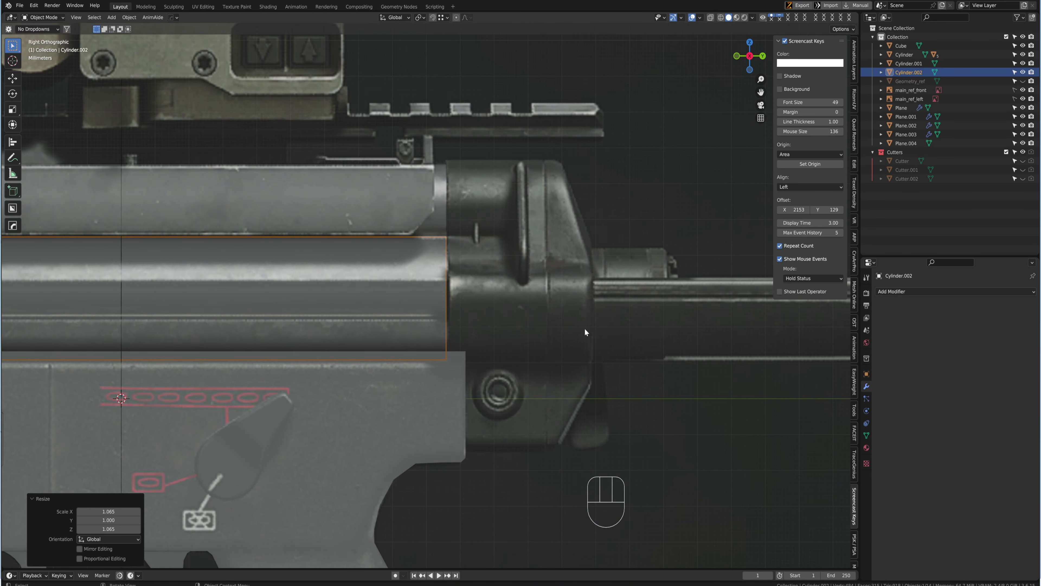
key(s)
right_click(584, 328)
key(g)
click(549, 289)
scroll(550, 290, down, 1)
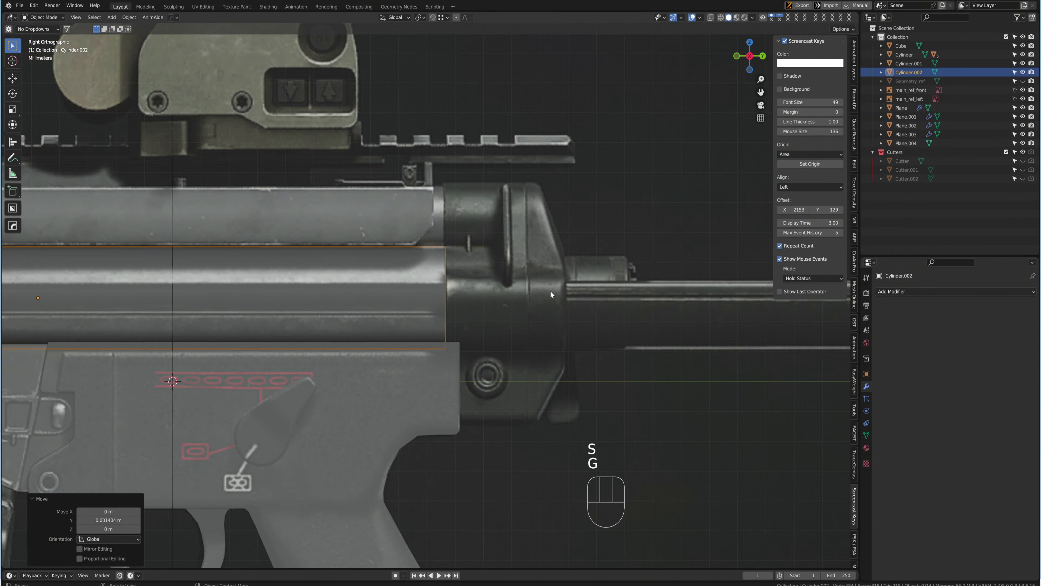
scroll(465, 244, down, 2)
key(g)
click(472, 273)
scroll(472, 273, down, 2)
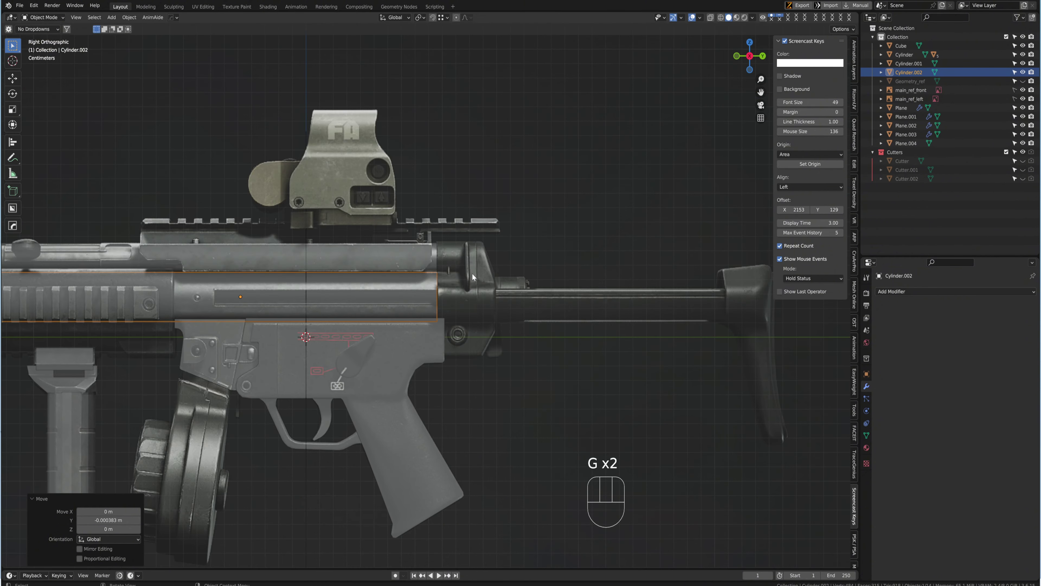
Delete the receiver tube's tapered front vertices and move its remaining front end back to the front of the receiver
scroll(472, 273, down, 2)
shift+middle_drag(472, 273, 308, 280)
scroll(342, 312, up, 5)
shift+middle_drag(380, 290, 348, 258)
key(Tab)
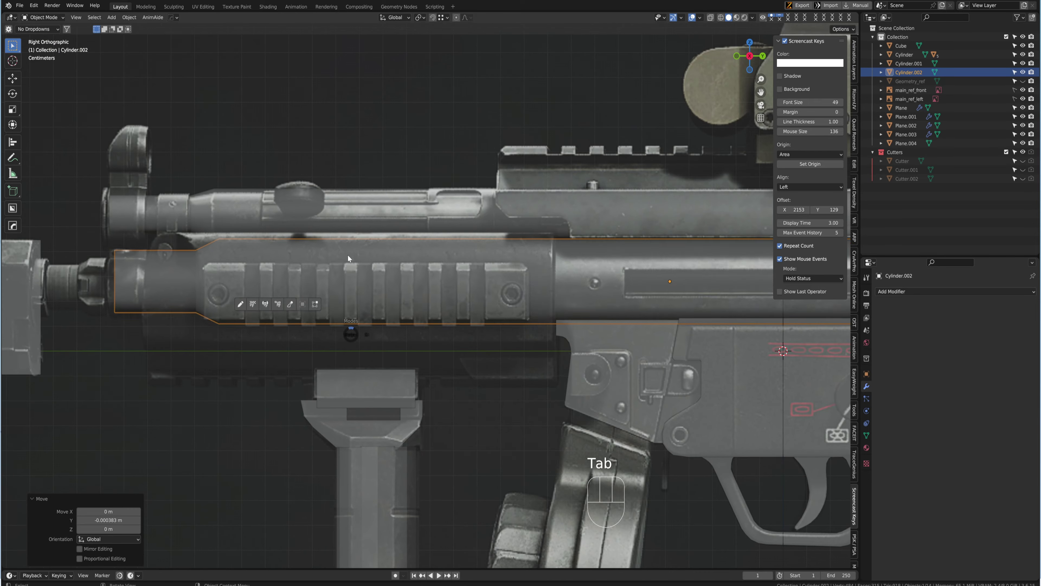
key(1)
key(alt+z)
drag(68, 174, 217, 394)
key(x)
click(192, 389)
key(g)
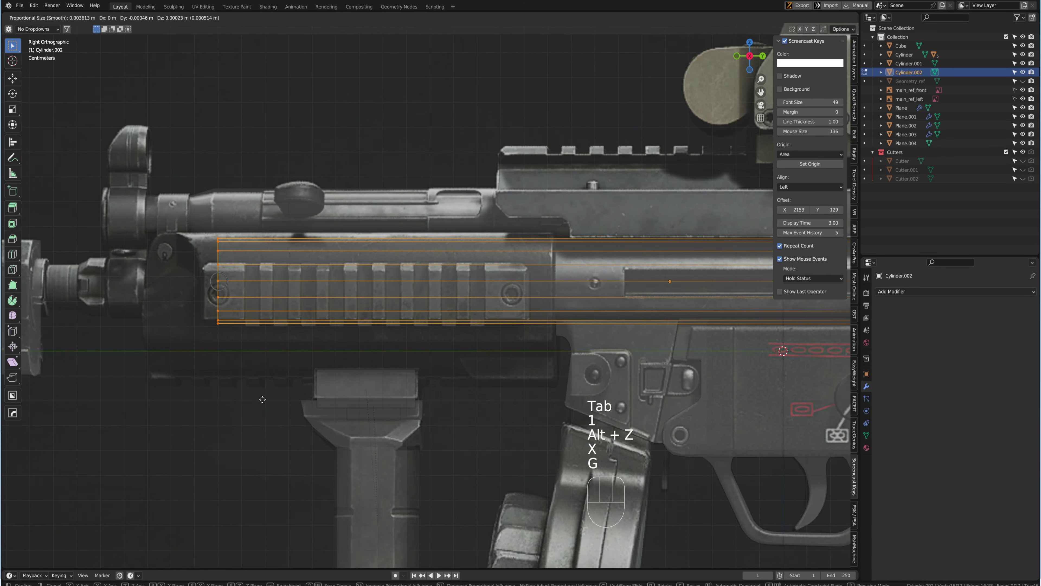
click(586, 400)
key(Tab)
Inspect the shortened receiver tube and its spacing to the upper tube from the rear in perspective
scroll(491, 128, down, 4)
middle_drag(491, 128, 478, 162)
scroll(478, 162, up, 5)
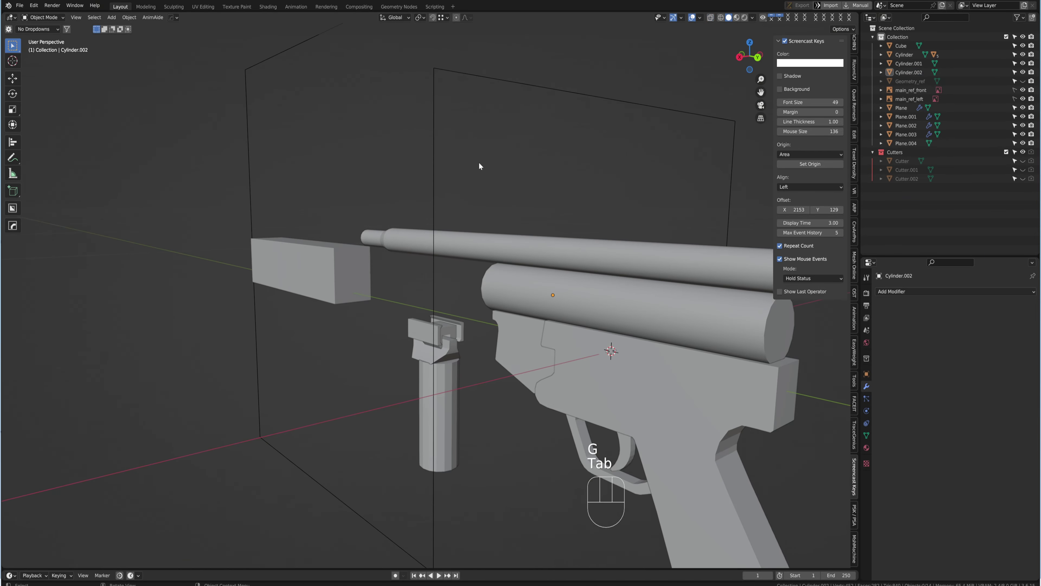
middle_drag(491, 353, 476, 322)
key(ctrl+space)
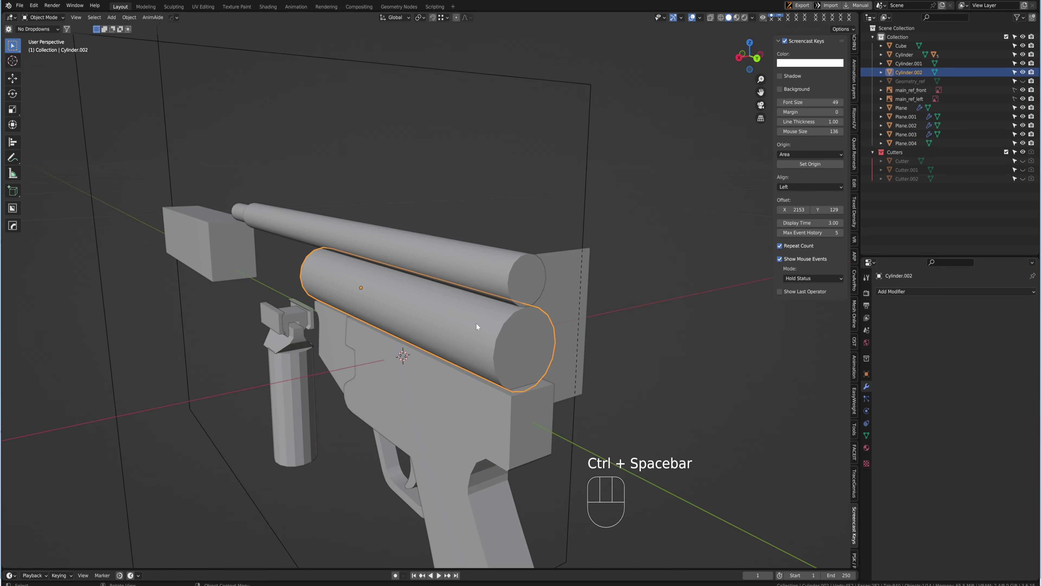
click(515, 324)
click(516, 324)
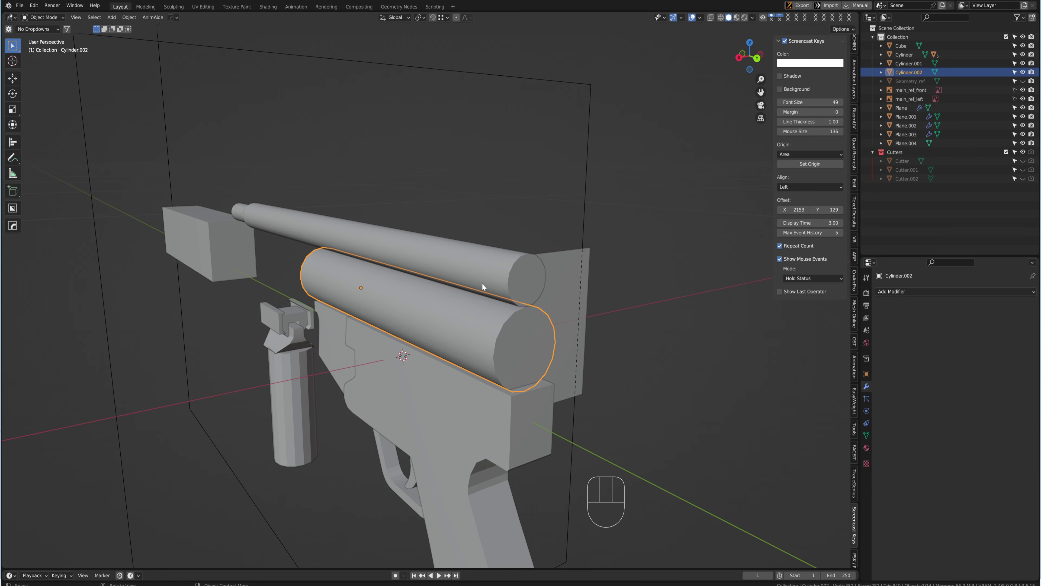
scroll(522, 269, up, 4)
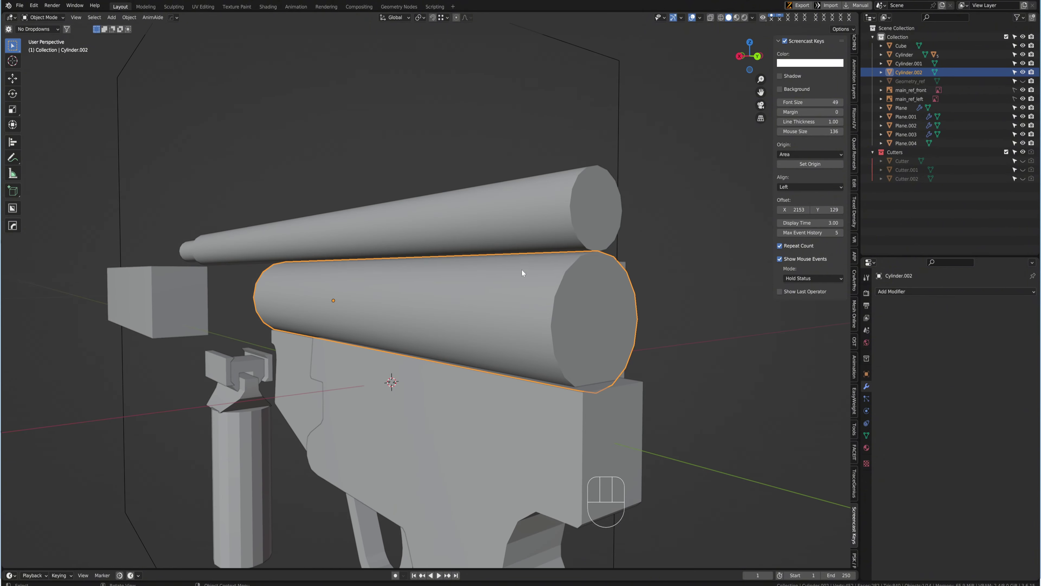
Enlarge the receiver tube very slightly, and scale the upper tube uniformly by 1.003 so the two tubes meet
click(642, 249)
scroll(642, 249, up, 2)
shift+middle_drag(642, 249, 565, 262)
click(565, 262)
key(s)
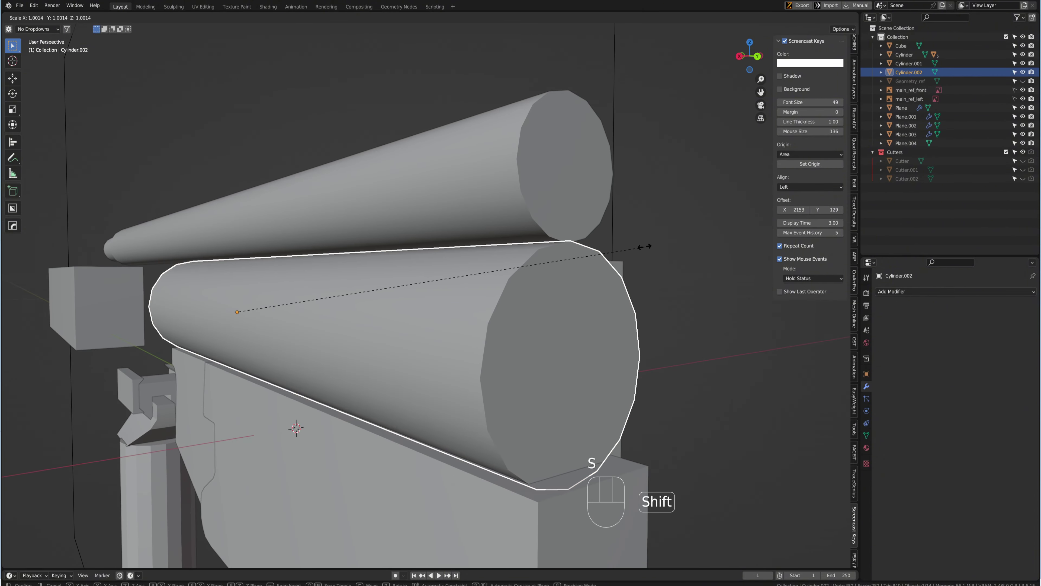
shift+click(651, 243)
click(593, 203)
key(s)
shift+click(655, 181)
Check the resized upper tube against the front and side references and in perspective
key(ctrl+space)
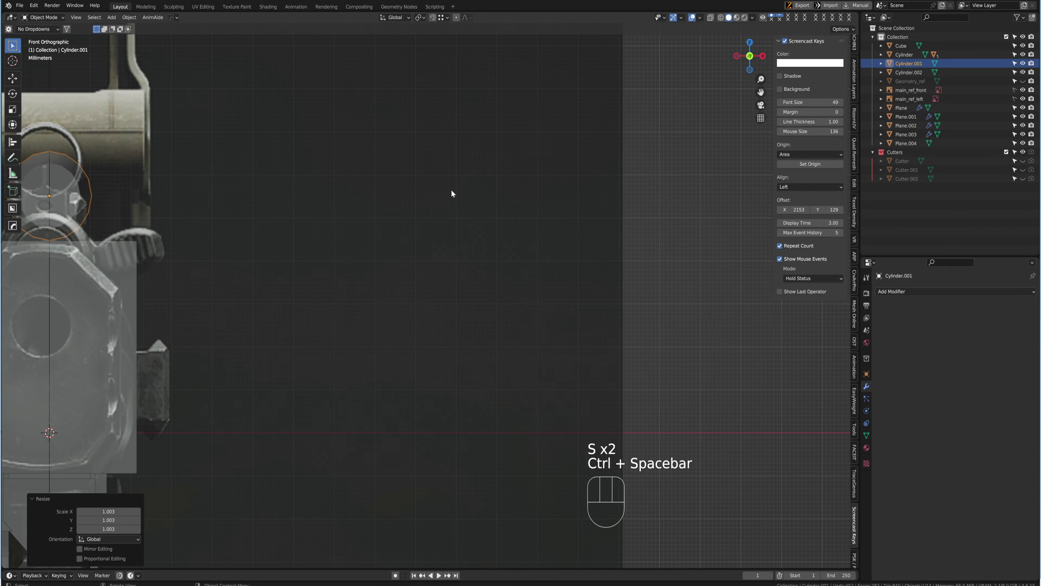
key(ctrl+space)
scroll(470, 256, down, 4)
scroll(640, 262, up, 5)
scroll(558, 264, down, 5)
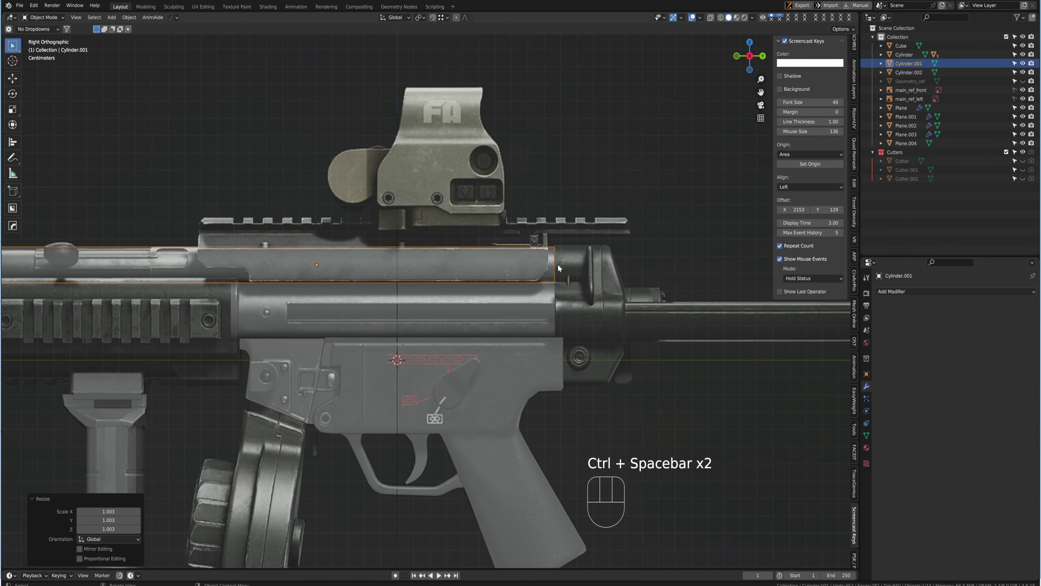
scroll(566, 240, up, 3)
shift+middle_drag(610, 230, 469, 237)
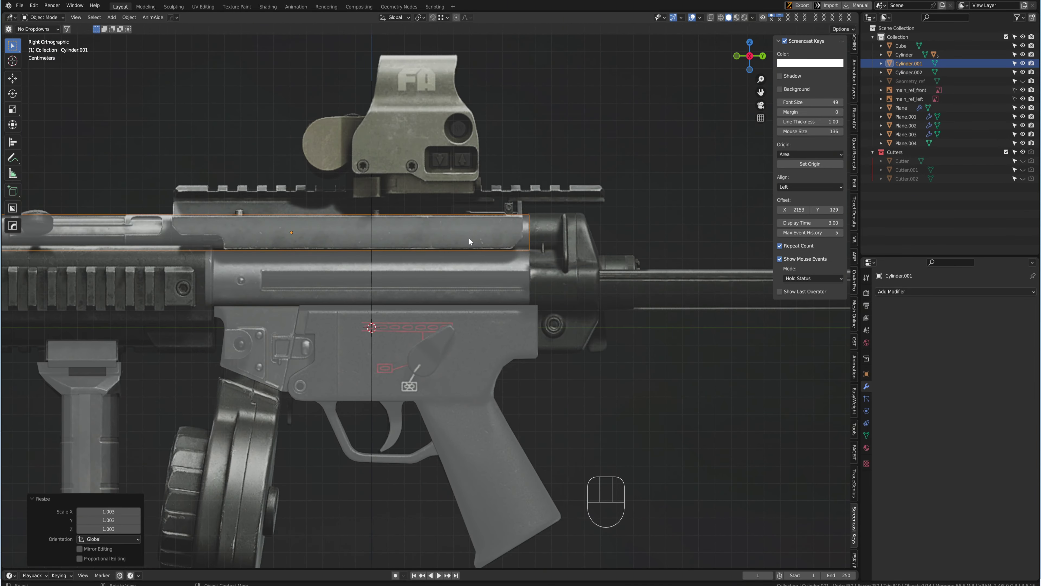
scroll(468, 237, up, 2)
middle_drag(543, 255, 463, 241)
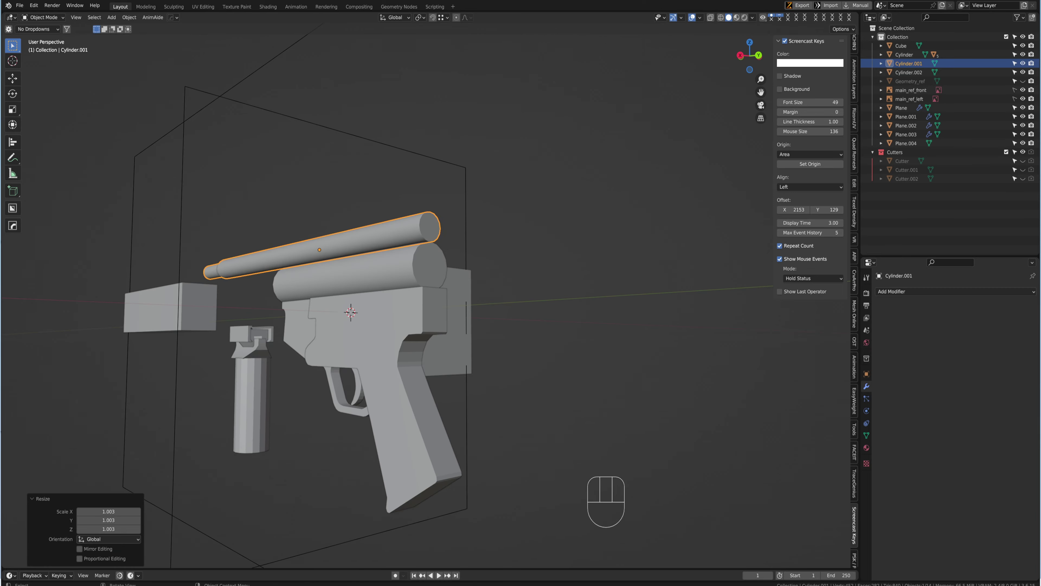
Show the wireframe overlay on the parts, compare them with the side reference, and hide the overlay again
middle_drag(485, 306, 458, 291)
key(alt+v)
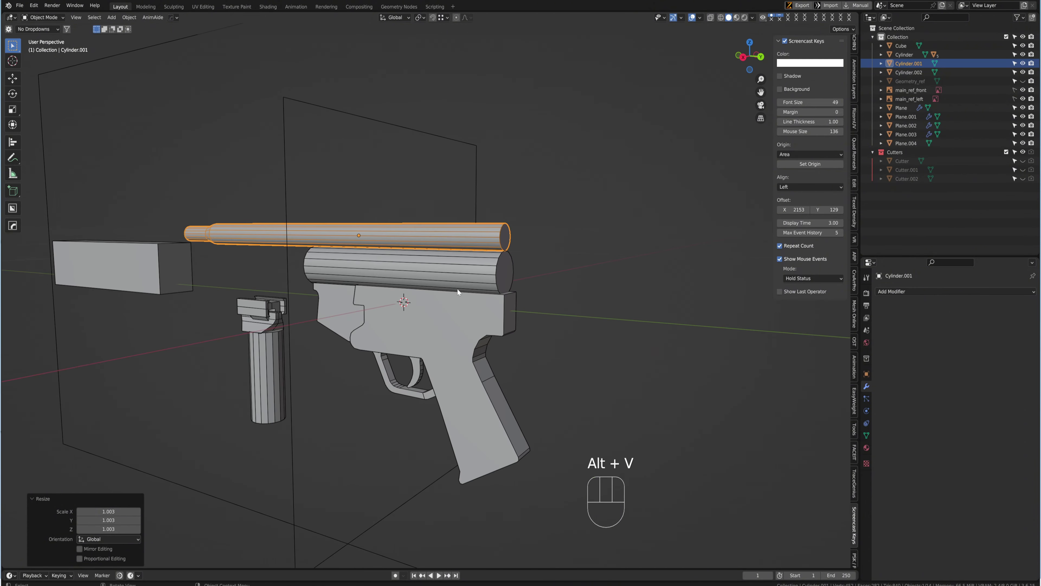
key(ctrl+space)
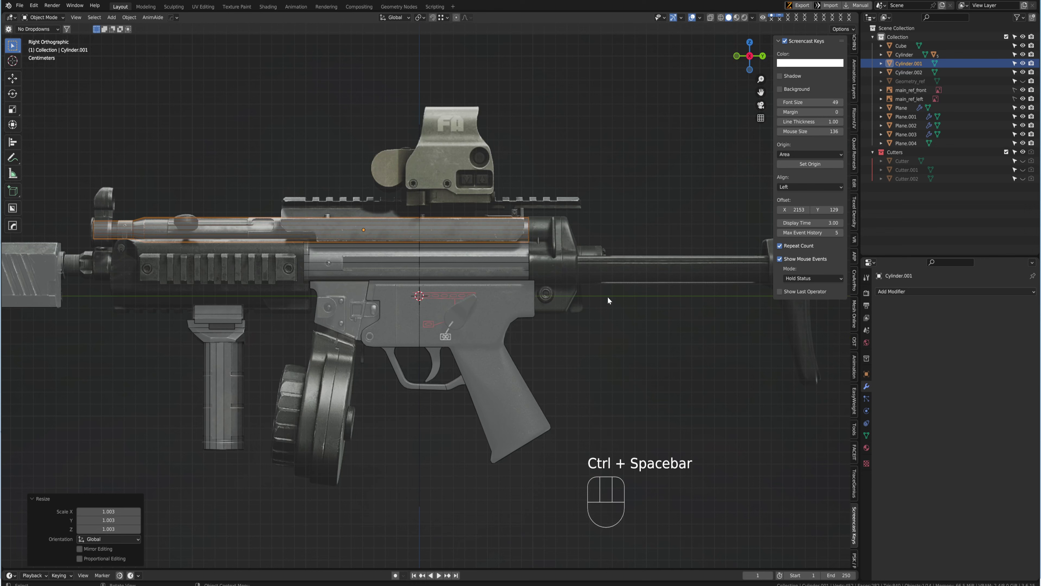
key(alt+v)
click(490, 333)
scroll(504, 304, down, 1)
scroll(503, 303, up, 3)
shift+middle_drag(359, 294, 447, 276)
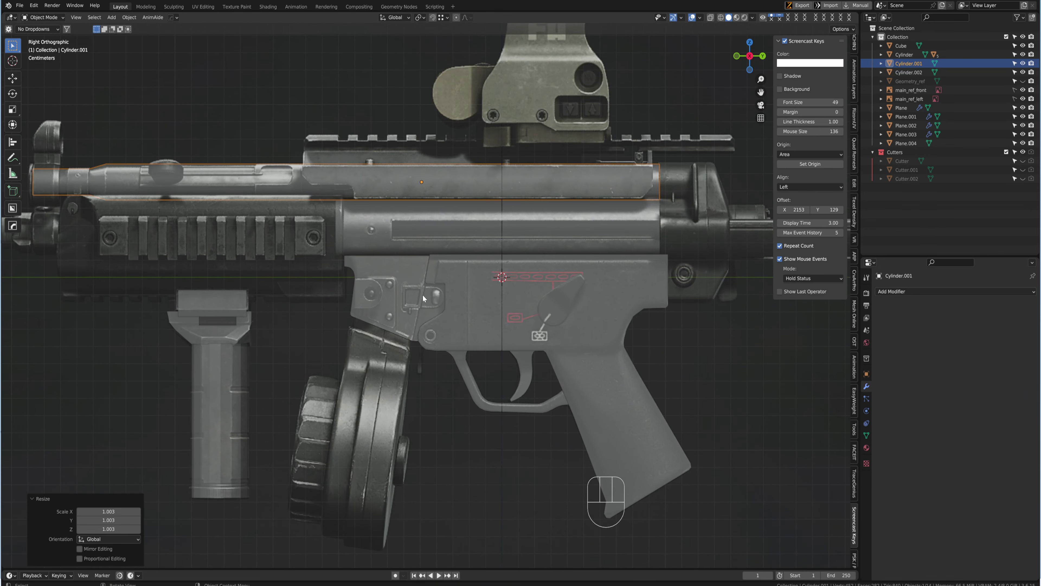
scroll(133, 214, down, 2)
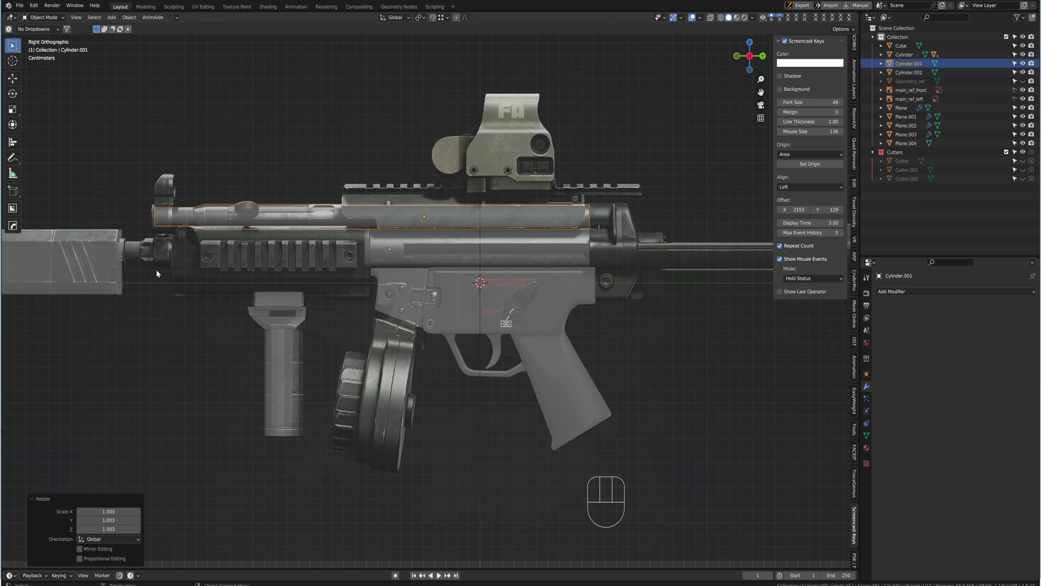
Examine the suppressor, its barrel connection and the exposed barrel under the handguard on the reference board
right_drag(0, 335, 435, 326)
scroll(434, 328, down, 5)
middle_drag(328, 329, 448, 389)
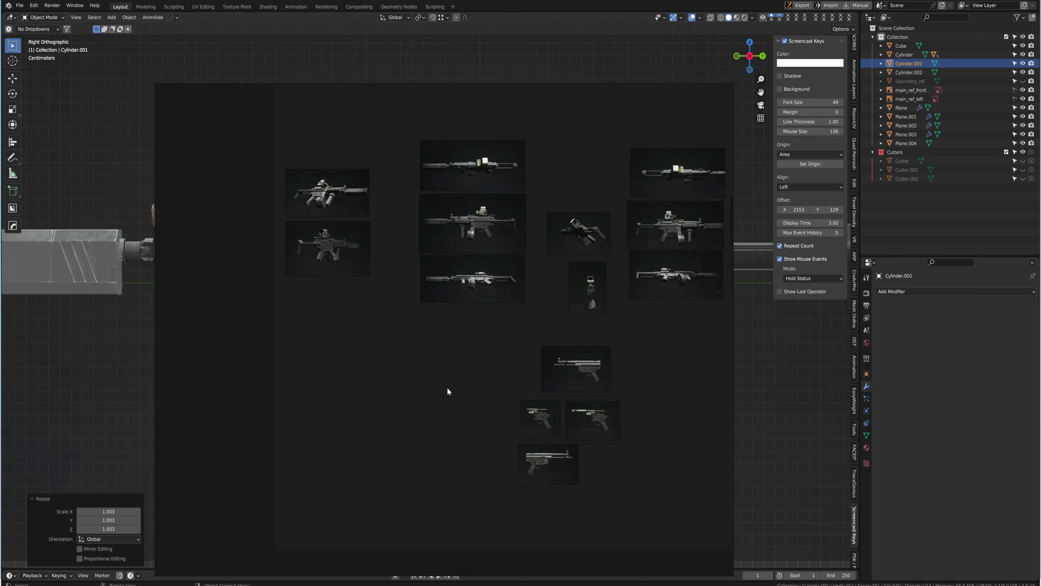
middle_drag(334, 228, 488, 303)
scroll(488, 303, up, 5)
scroll(521, 190, up, 3)
middle_drag(521, 191, 460, 224)
scroll(459, 224, up, 4)
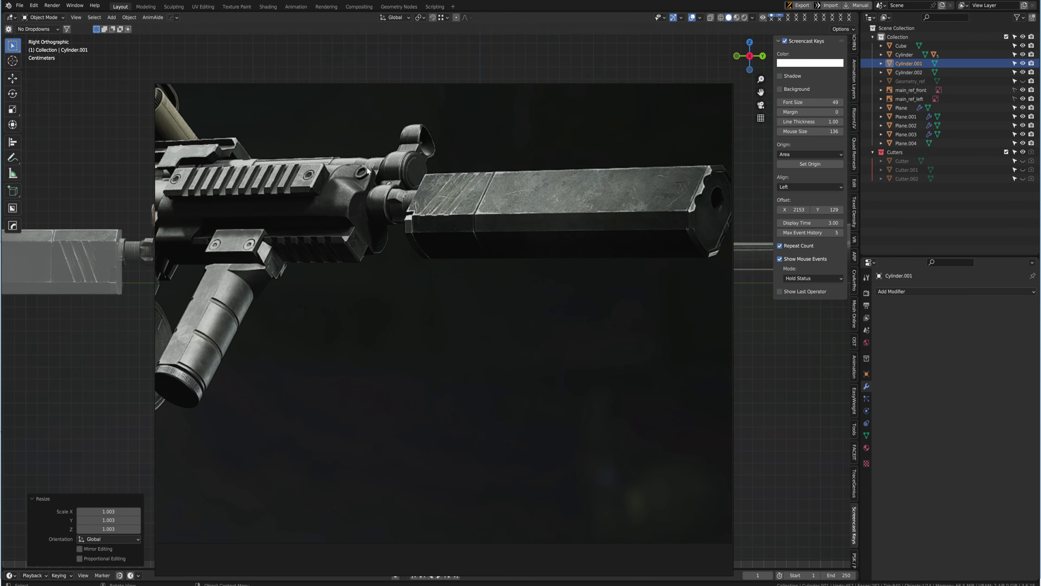
drag(361, 199, 363, 208)
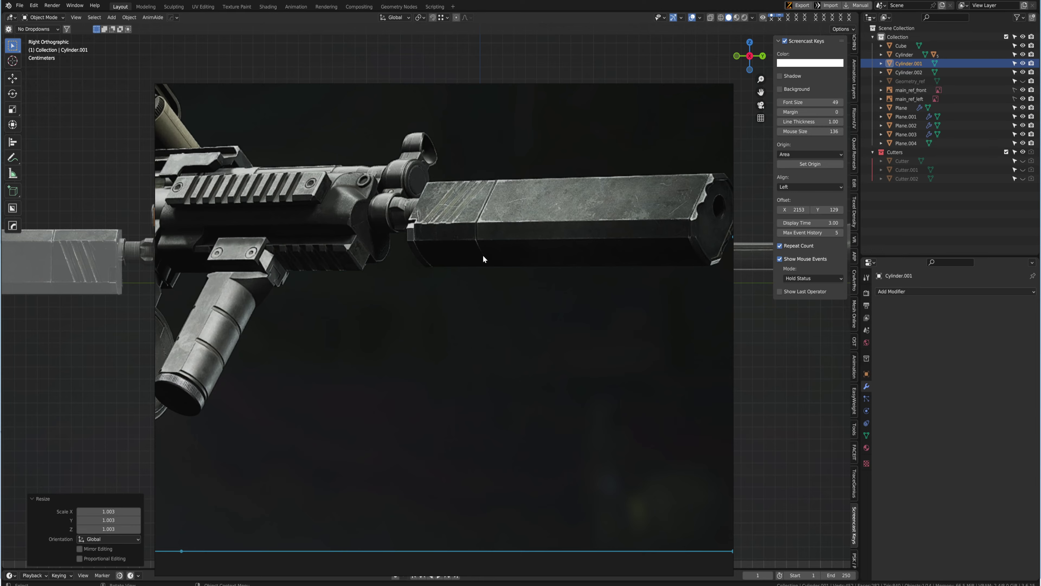
right_drag(482, 254, 0, 246)
scroll(295, 340, down, 3)
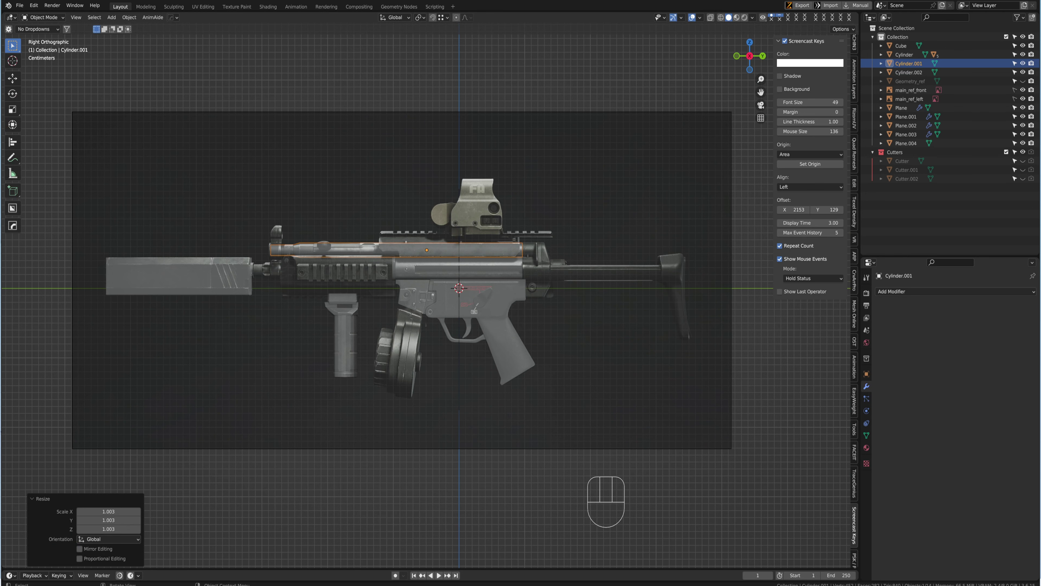
right_drag(0, 324, 574, 283)
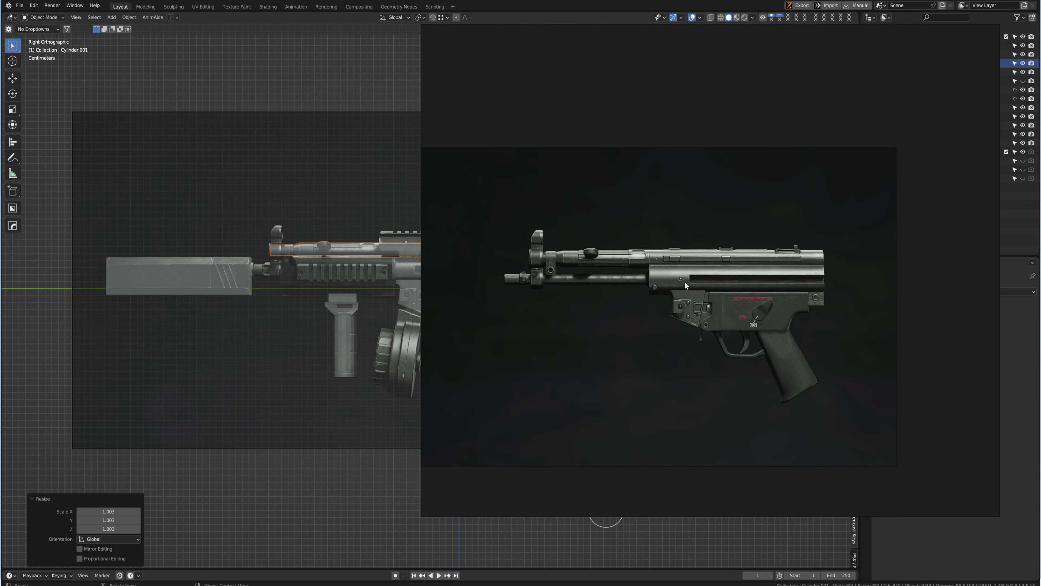
Duplicate the upper tube and place the copy on the barrel, about 147 mm forward along Y and 30 mm down
scroll(276, 261, up, 3)
shift+middle_drag(122, 192, 292, 232)
scroll(414, 277, down, 2)
scroll(481, 249, up, 3)
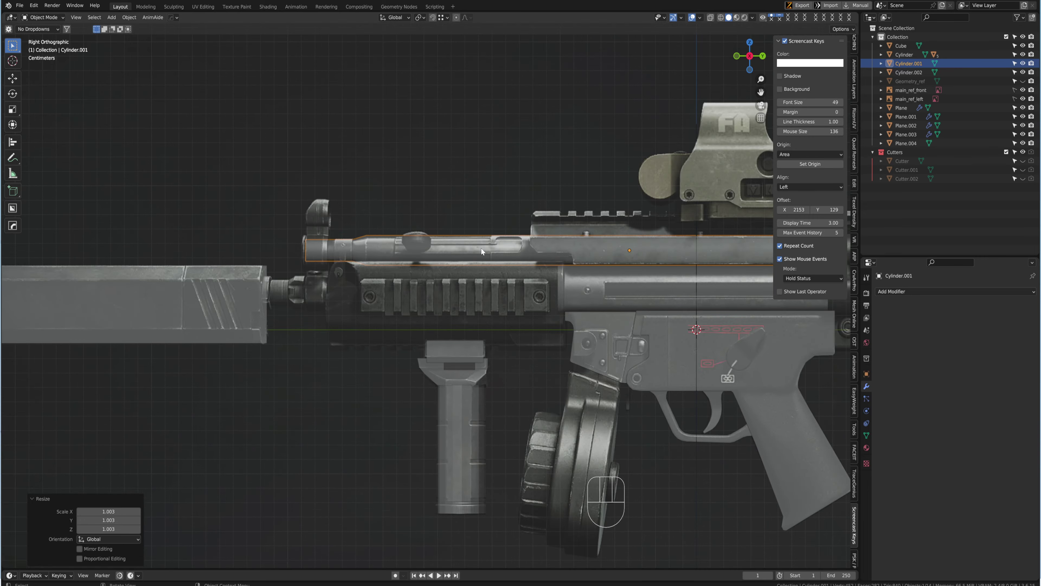
key(shift+d)
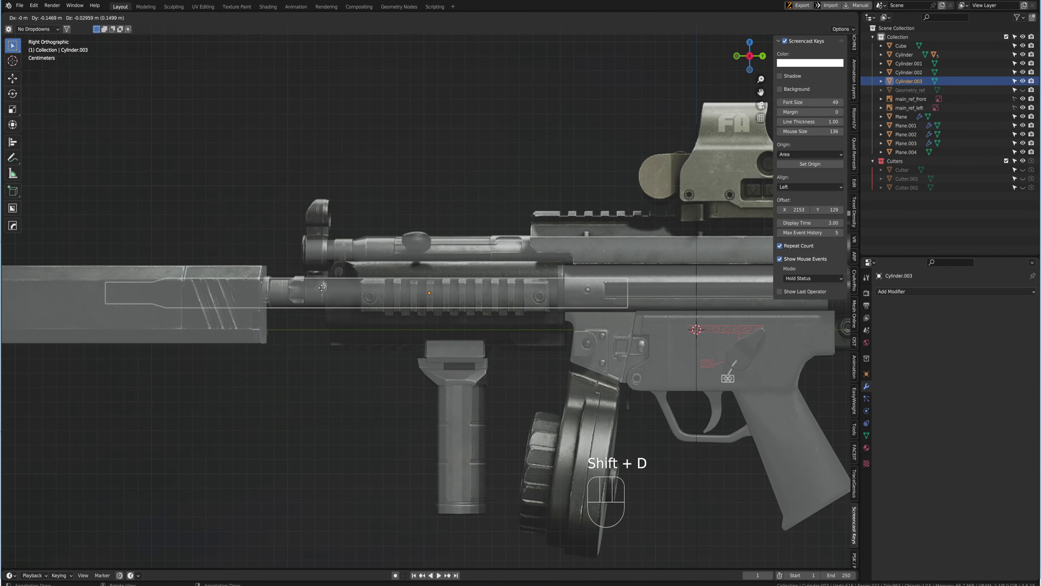
click(322, 288)
Delete the tapered front vertices of the barrel copy
shift+middle_drag(279, 266, 404, 242)
key(Tab)
key(1)
key(alt+z)
drag(148, 185, 287, 338)
key(x)
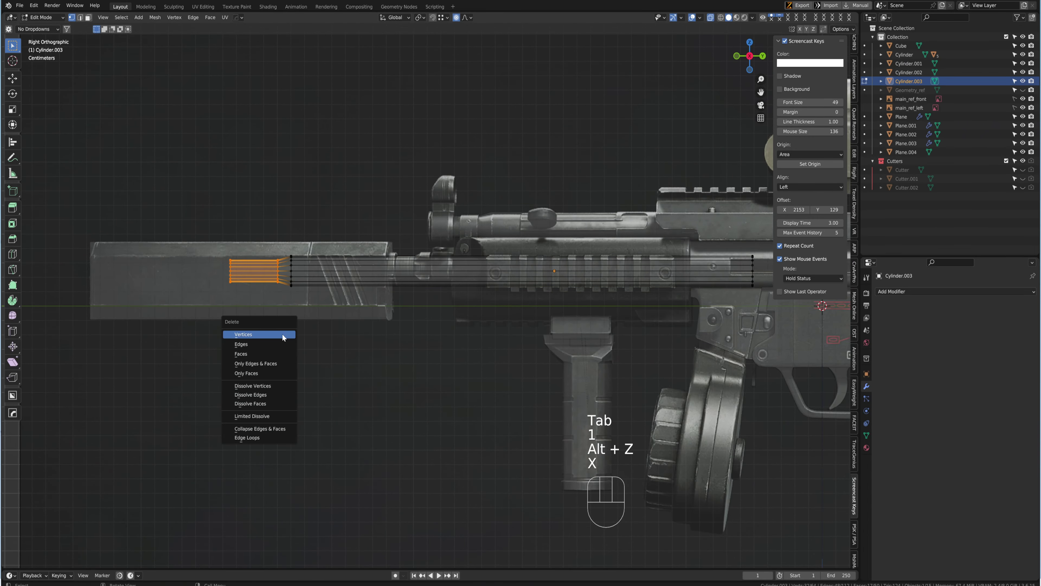
click(283, 335)
Shorten the barrel cylinder by moving its rear end about 183 mm forward along Y and its front end back within the suppressor
scroll(283, 335, down, 3)
key(g)
click(330, 313)
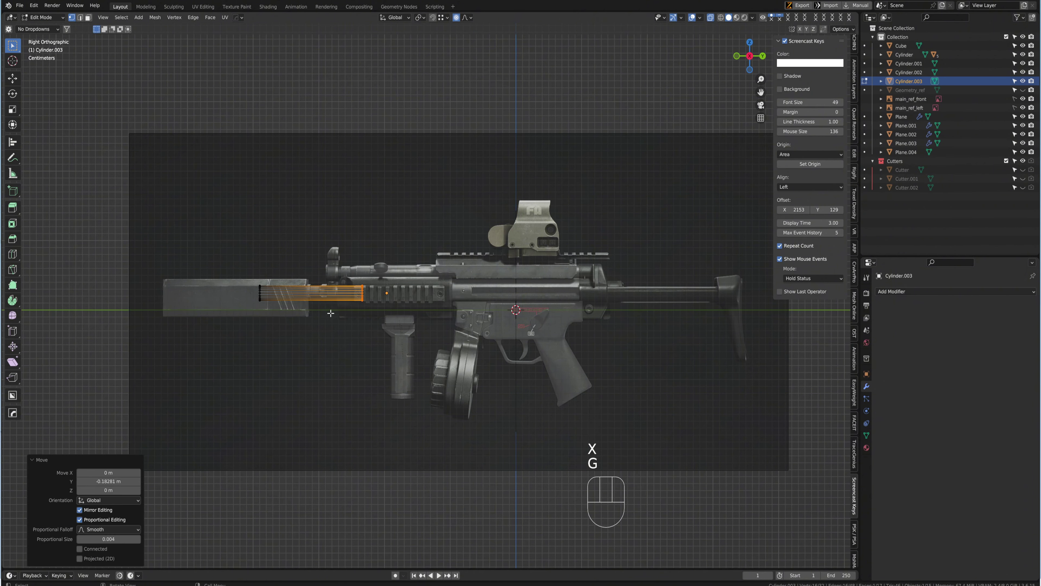
scroll(324, 278, up, 6)
scroll(111, 323, up, 4)
drag(72, 201, 272, 390)
key(g)
middle_click(351, 262)
click(459, 183)
key(Tab)
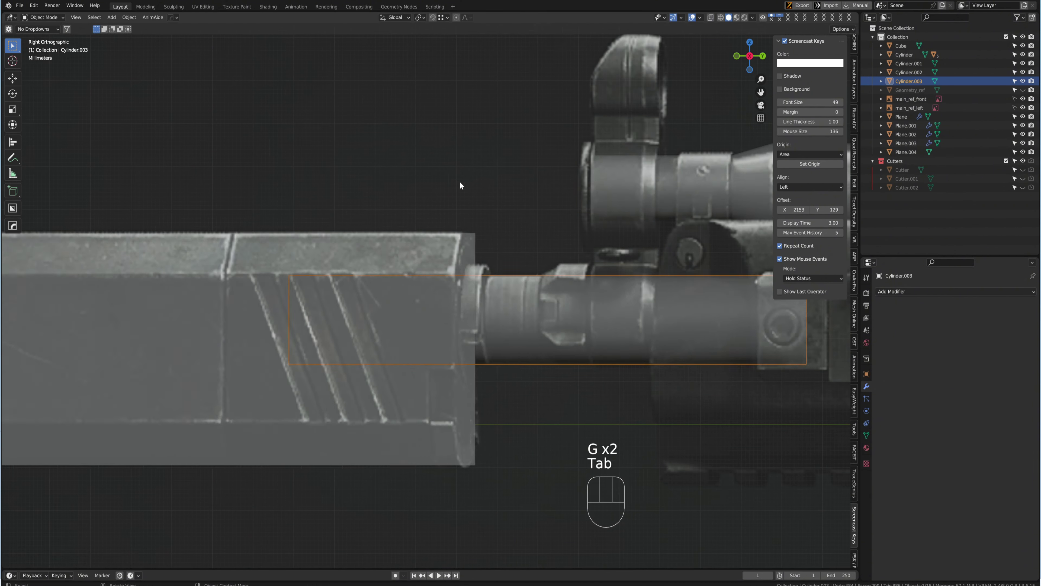
Scale the barrel cylinder uniformly by about 1.011 to match the side reference, and deselect it
shift+middle_drag(459, 182, 347, 168)
key(s)
click(574, 223)
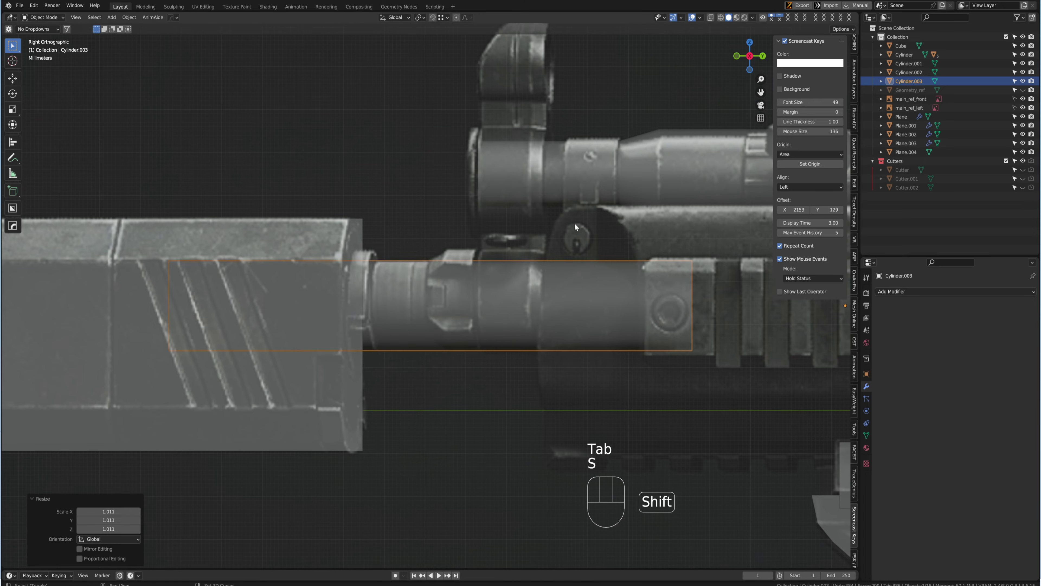
scroll(528, 268, down, 6)
click(214, 379)
Check the barrel cylinder's placement in perspective and against the side and front references
scroll(442, 272, down, 3)
middle_drag(442, 272, 438, 276)
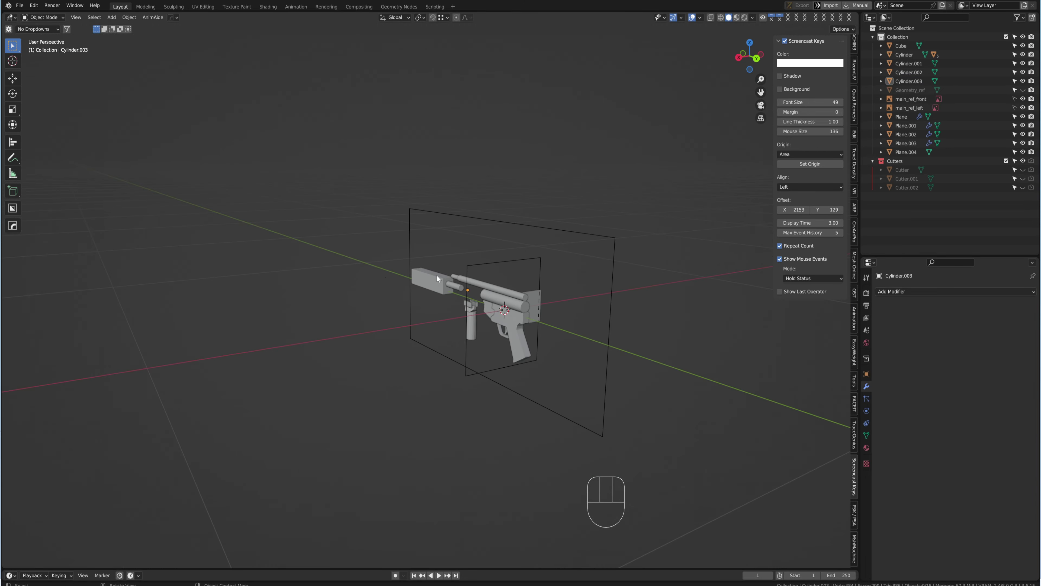
scroll(438, 276, up, 3)
key(ctrl+space)
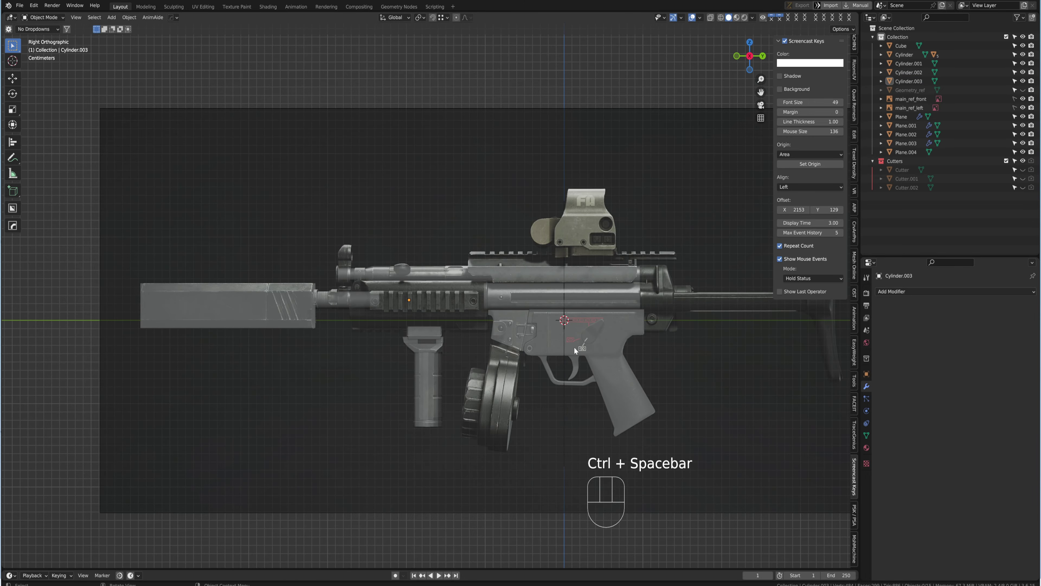
key(ctrl+space)
scroll(366, 360, up, 4)
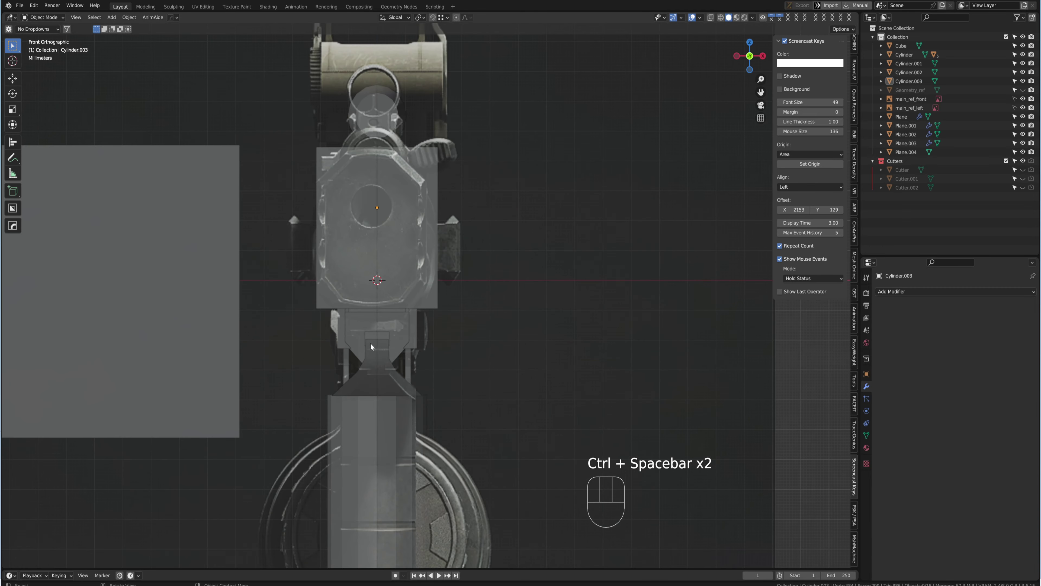
scroll(406, 286, up, 1)
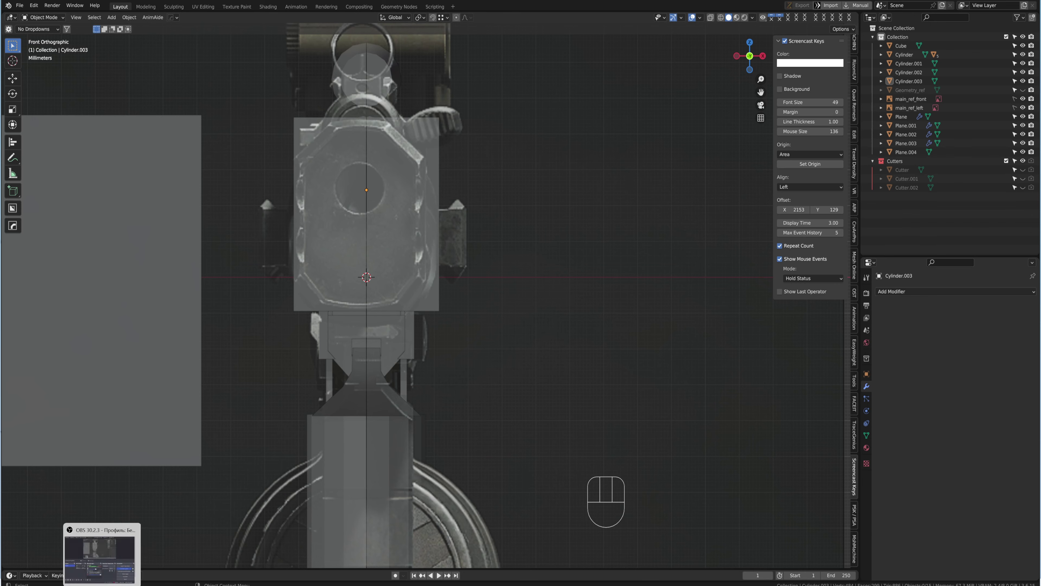
Examine the handguard, front end and suppressor in the reference image board from the side, front and angled views
click(52, 584)
scroll(646, 324, down, 5)
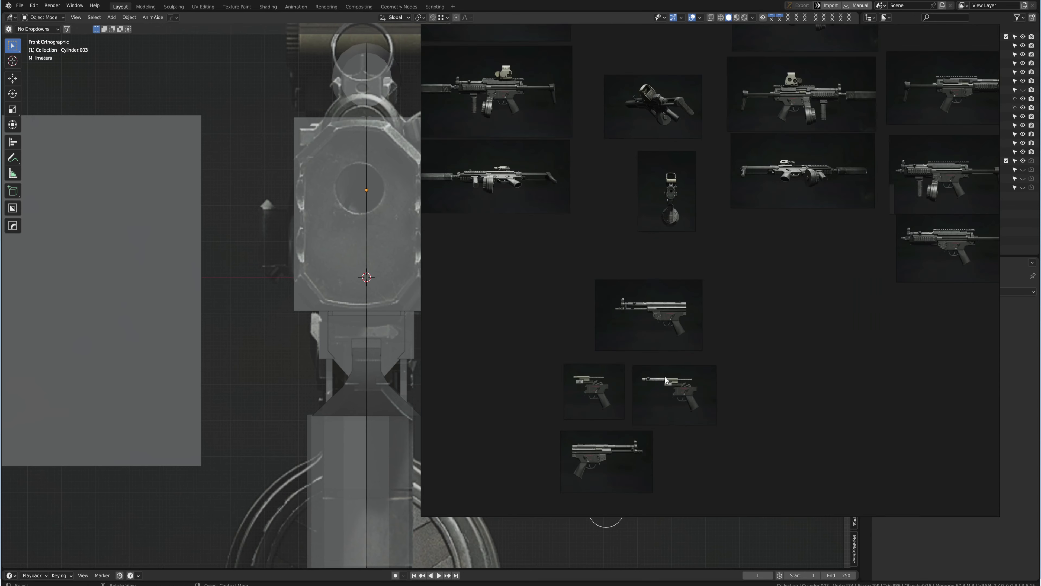
scroll(650, 364, up, 8)
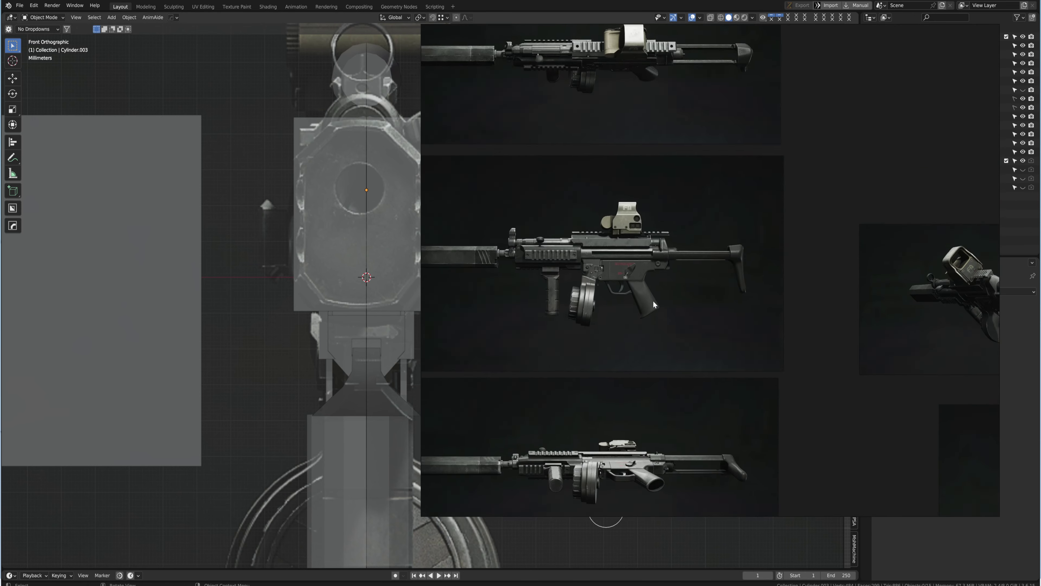
scroll(665, 303, down, 4)
scroll(549, 283, up, 5)
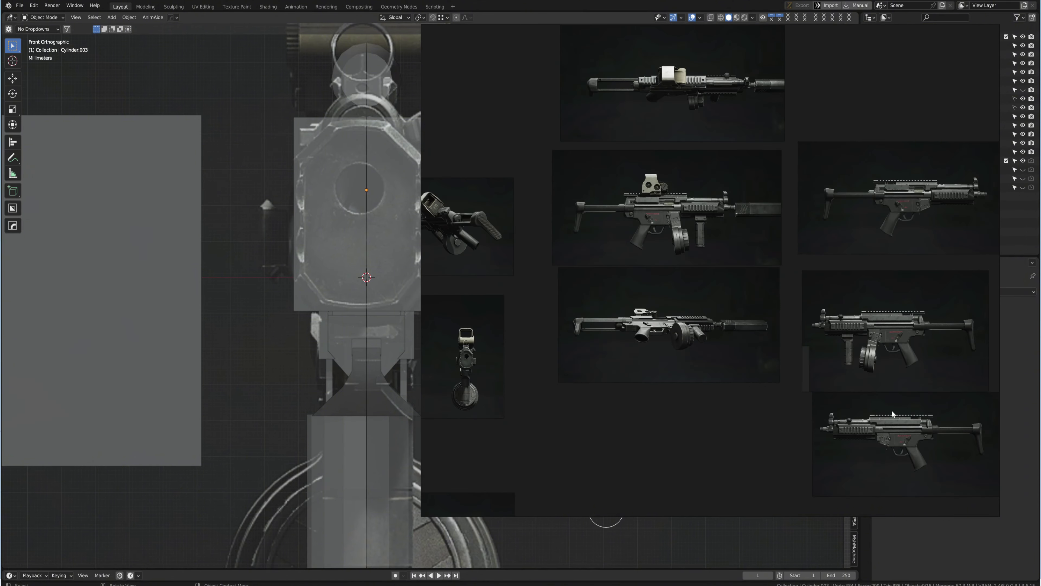
scroll(638, 362, up, 6)
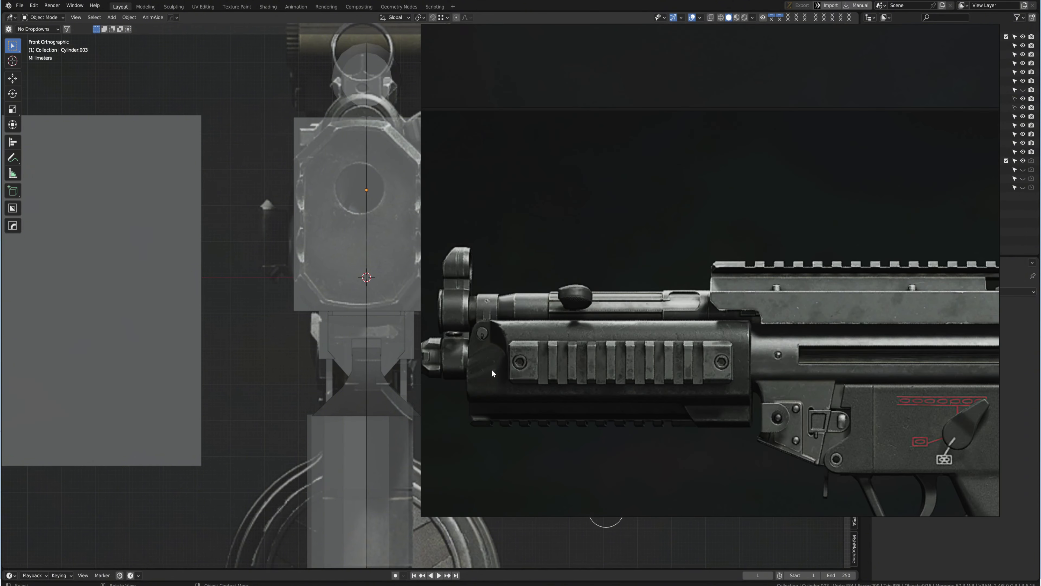
scroll(764, 343, down, 11)
middle_drag(666, 315, 939, 398)
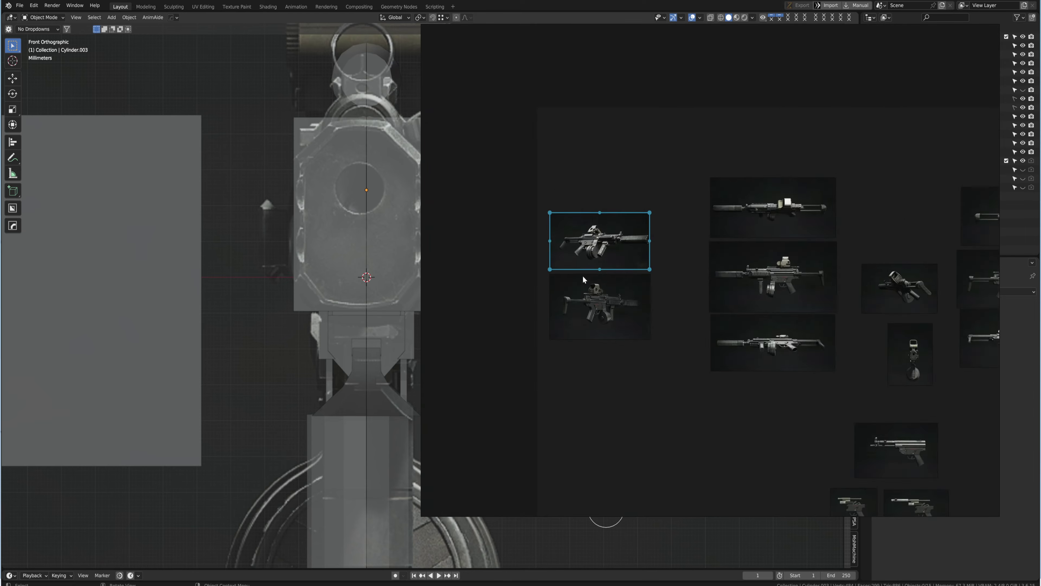
scroll(591, 257, up, 6)
scroll(681, 239, up, 2)
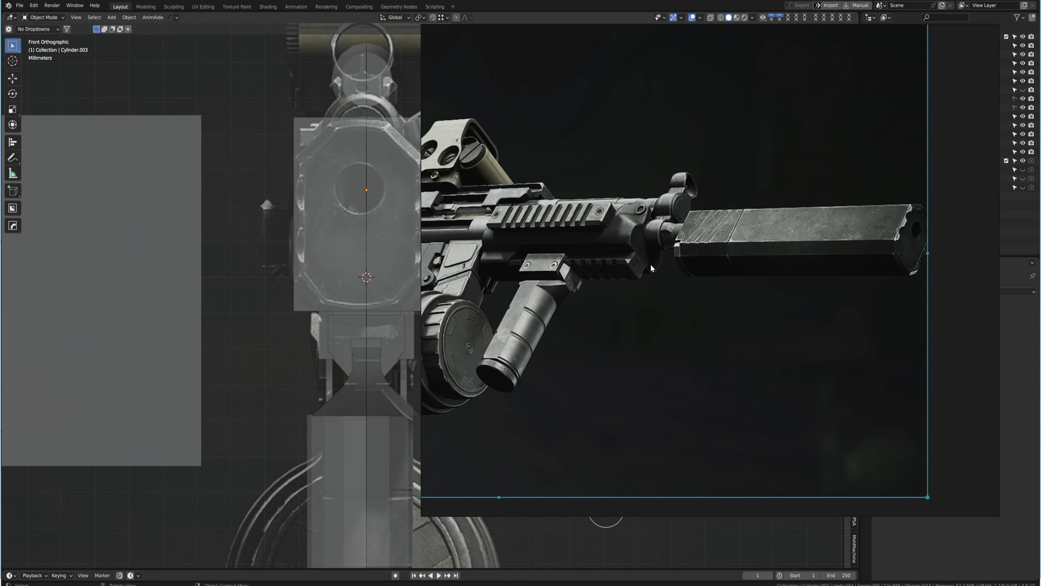
scroll(628, 280, down, 3)
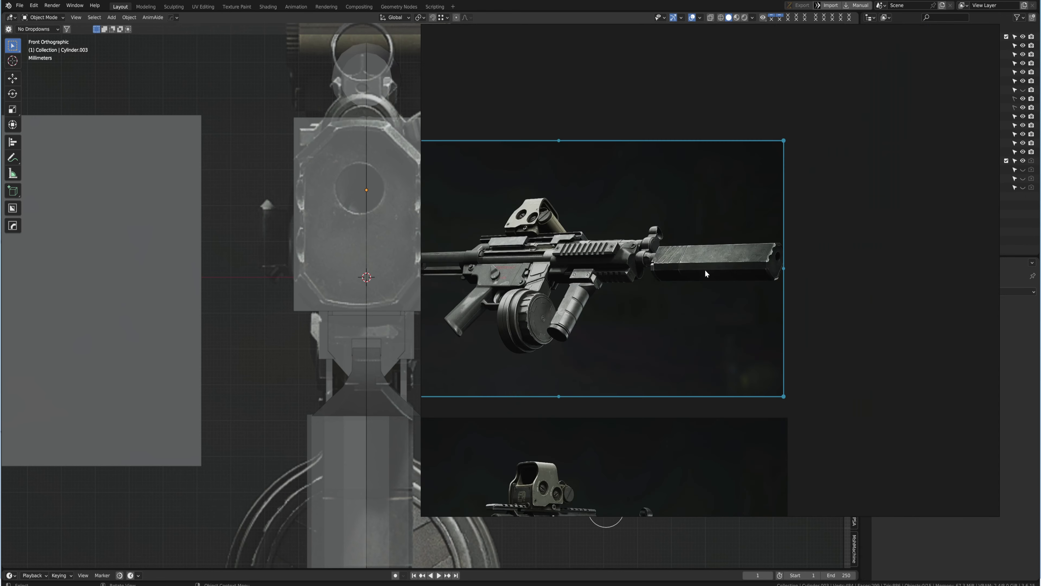
key(ctrl+m)
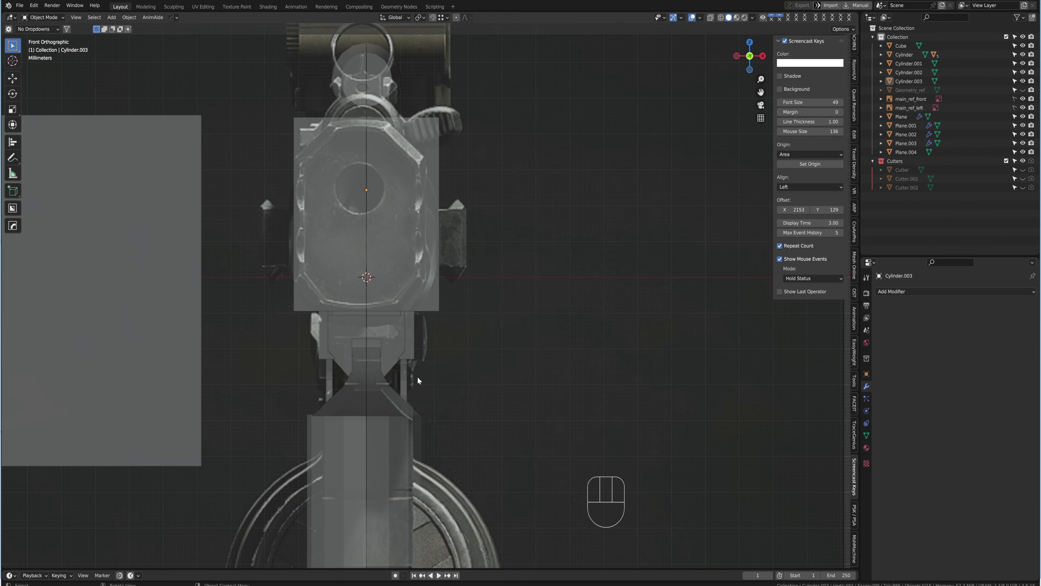
Add a plane at the 3D cursor and rotate it 90° about X to face the front view
scroll(416, 374, up, 3)
scroll(392, 357, down, 3)
shift+middle_drag(421, 253, 452, 286)
key(shift+a)
mouse_move(453, 286)
click(495, 292)
scroll(549, 264, down, 8)
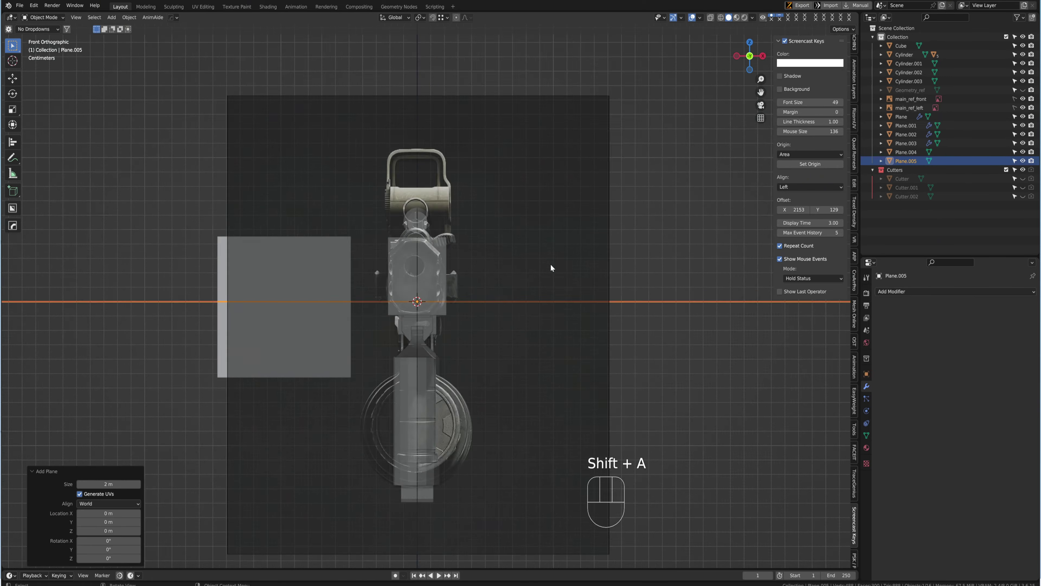
text(rx90)
key(Return)
Scale the plane down until it just encloses the handguard in the front reference, and raise it about 8.5 mm along Z
key(s)
click(466, 305)
scroll(656, 309, up, 4)
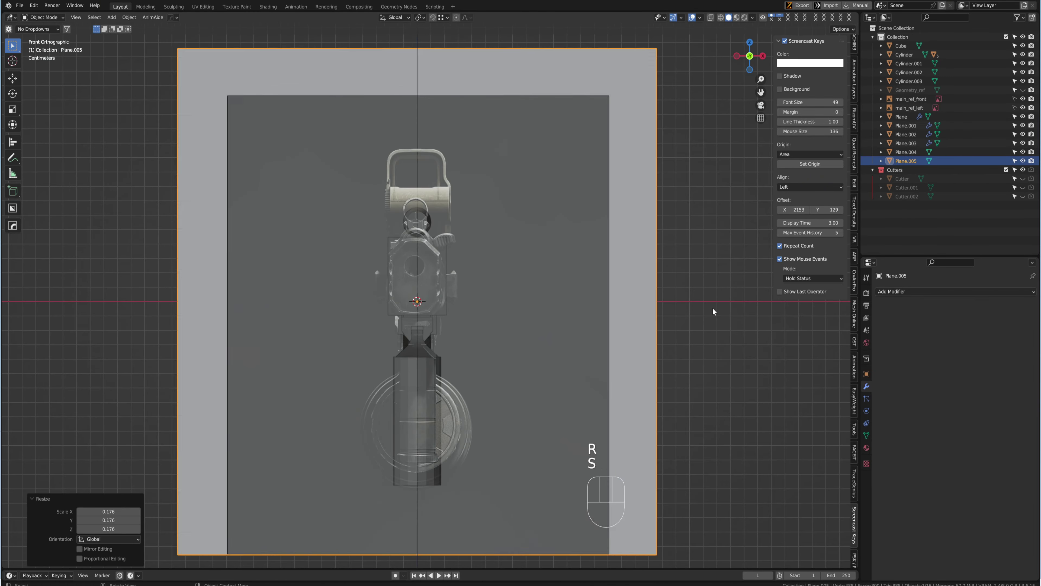
key(s)
click(495, 295)
right_drag(0, 283, 164, 303)
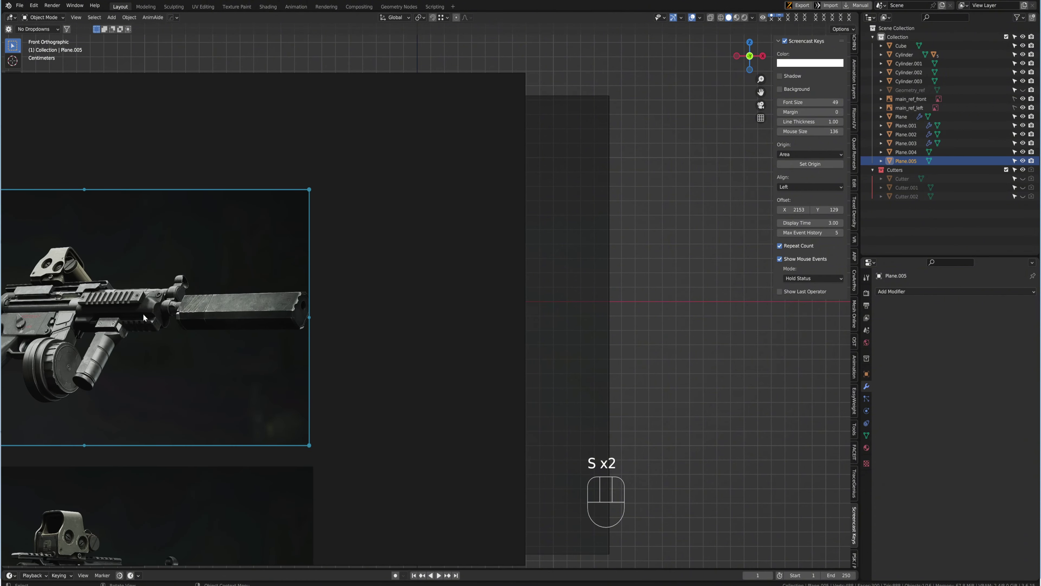
right_drag(245, 303, 0, 302)
scroll(427, 295, up, 3)
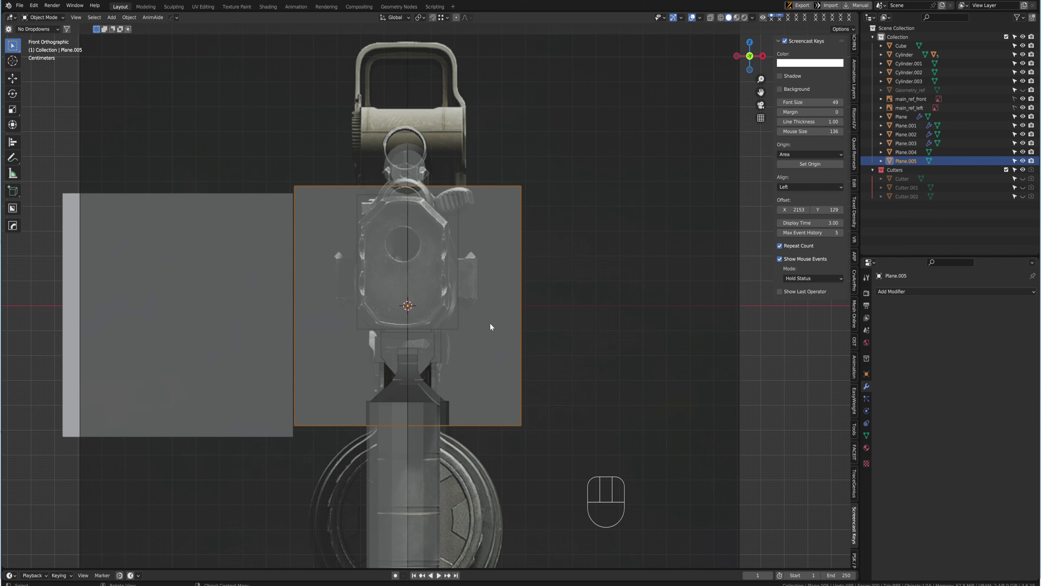
key(s)
click(491, 290)
scroll(490, 291, up, 1)
key(g)
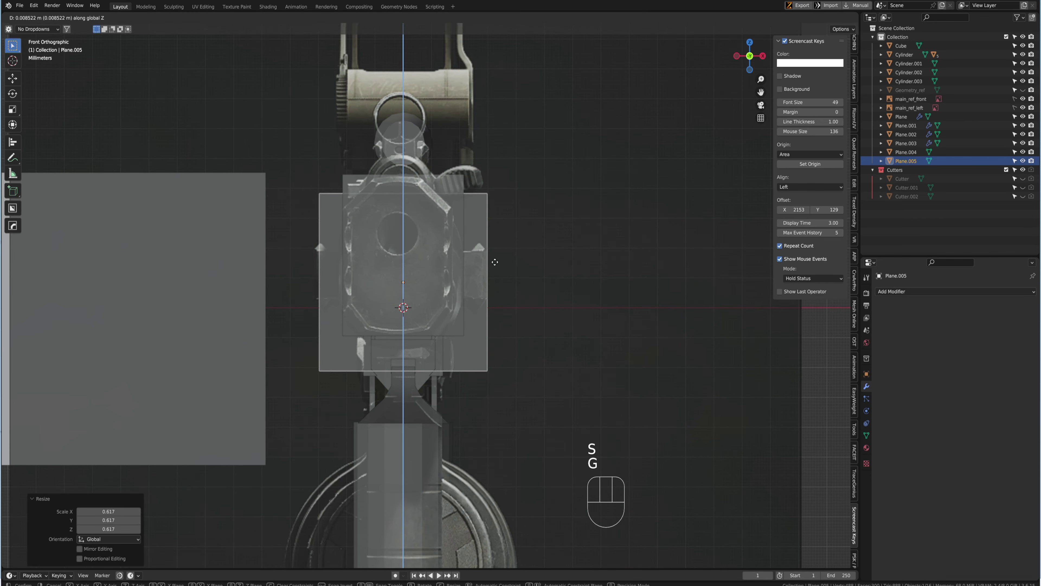
click(491, 265)
Knife-cut the -X half of the handguard's front outline into the plane, closing it along the centre line
key(Tab)
scroll(415, 263, up, 2)
key(k)
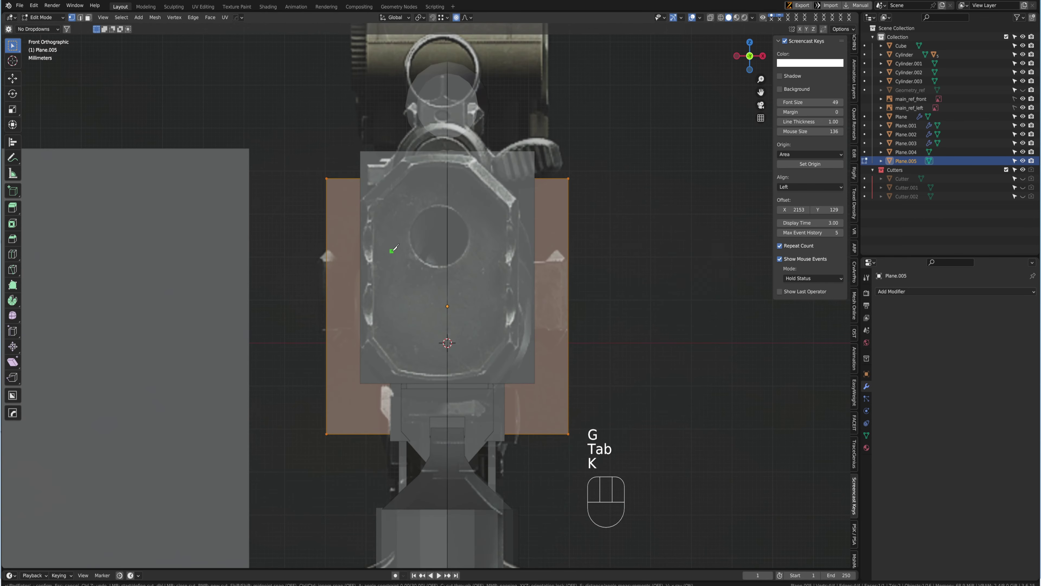
click(384, 179)
click(452, 179)
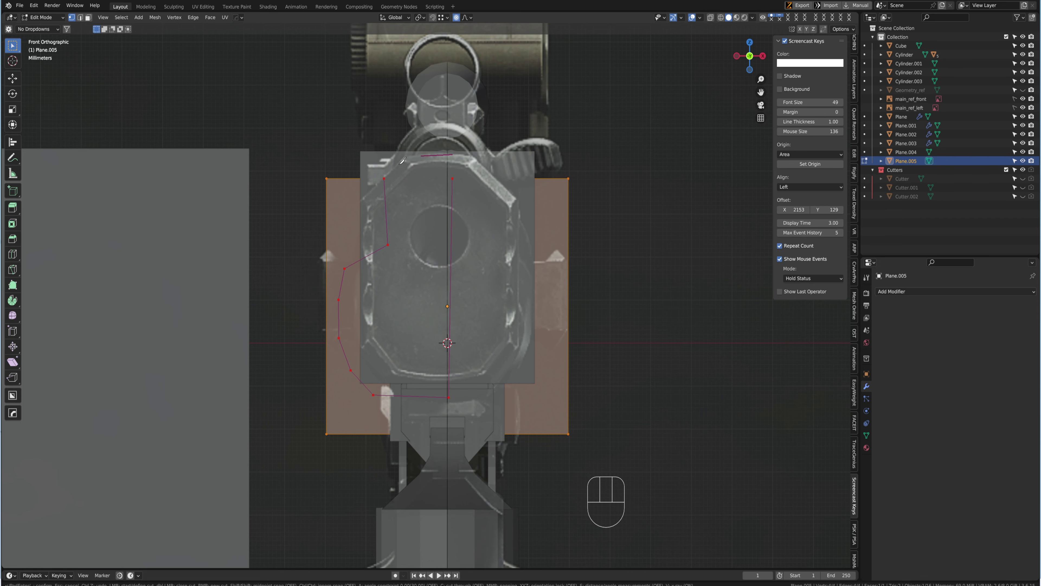
Try MACHIN3 Symmetrize on the cut plane from -X to +X with X-ray enabled, and undo the symmetrize
key(alt+x)
key(alt+z)
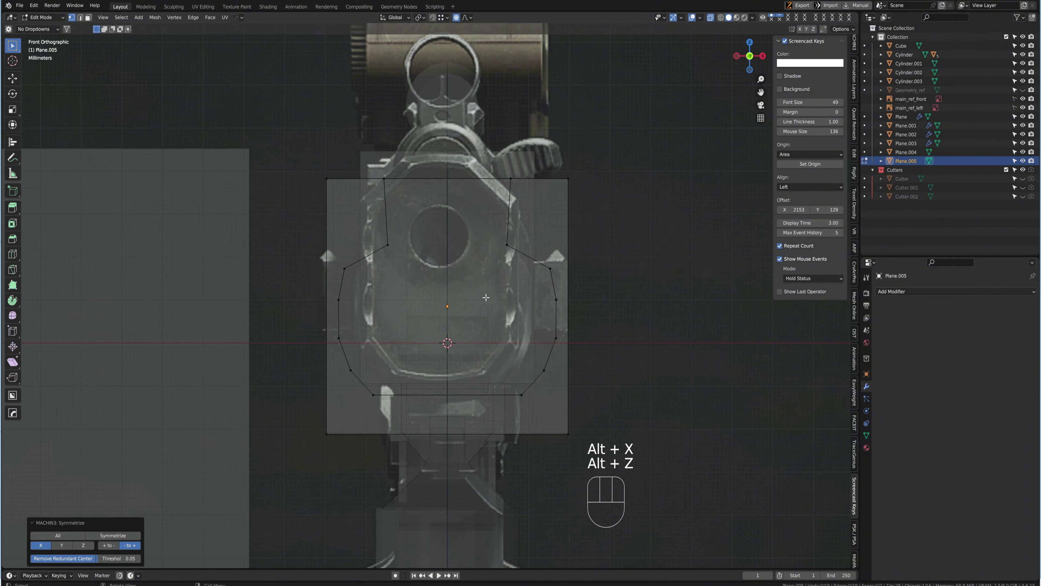
key(ctrl+z)
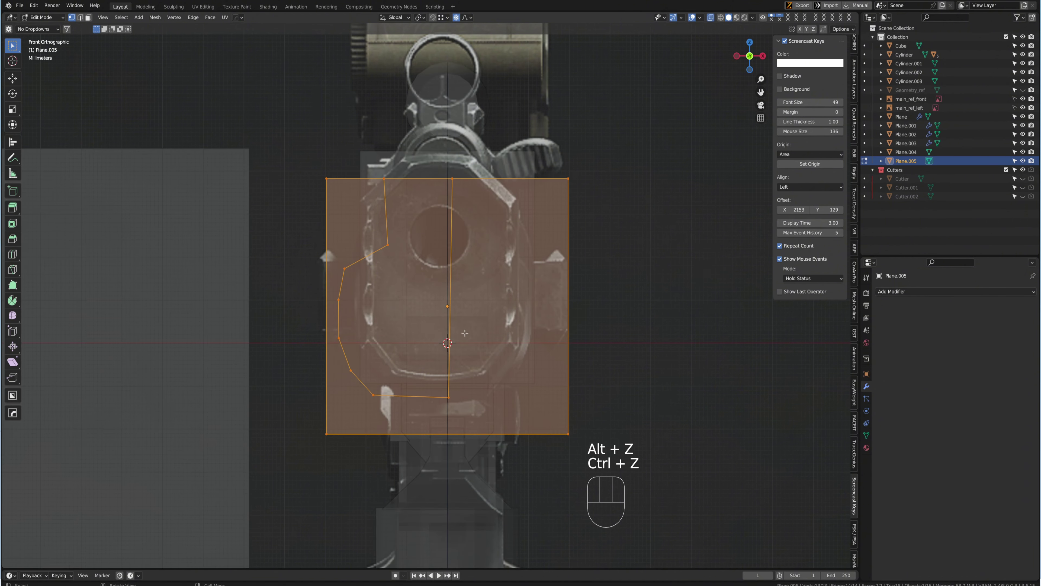
key(alt+x)
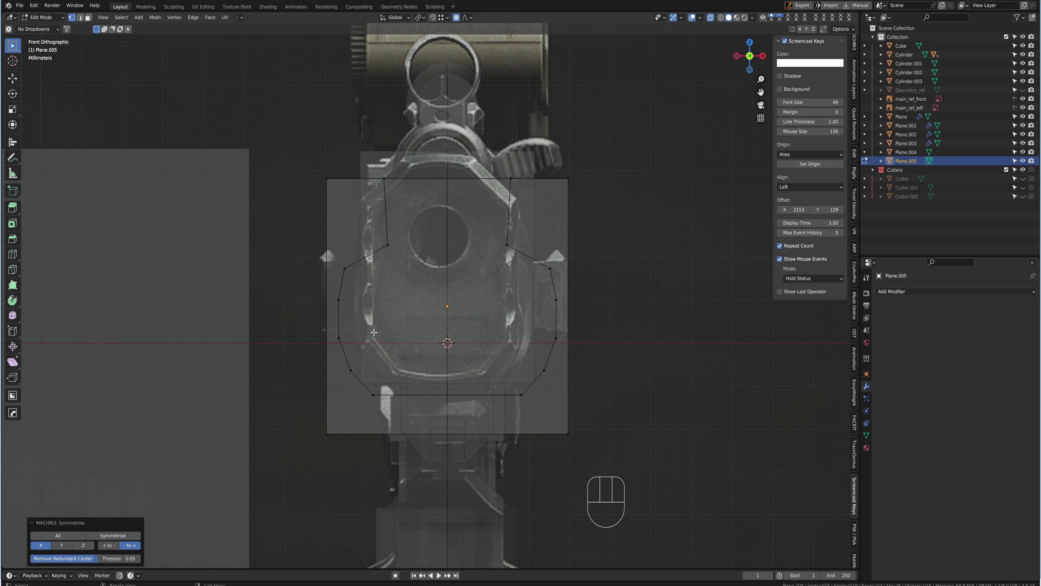
scroll(355, 318, down, 2)
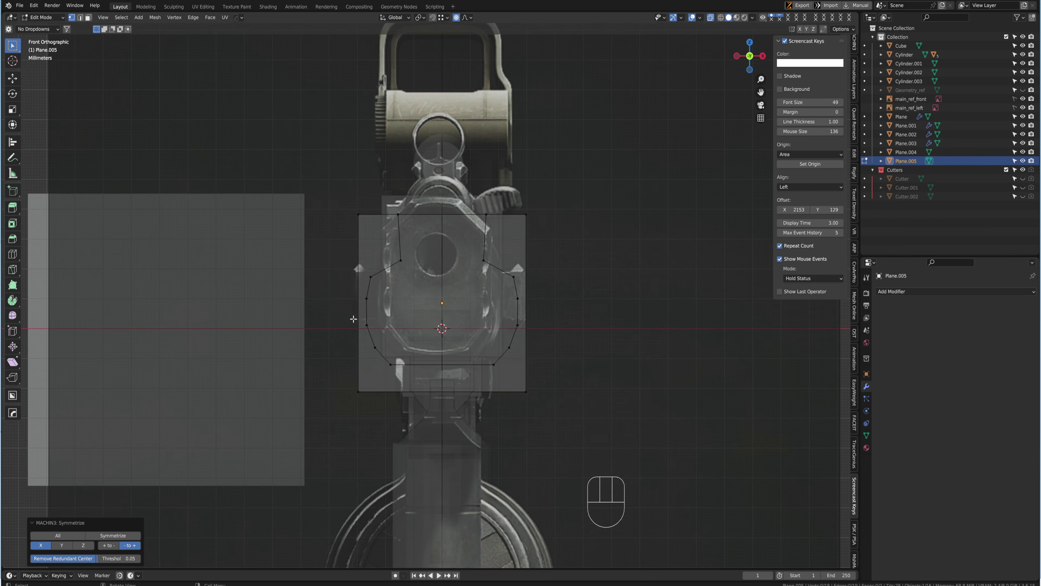
key(ctrl+z)
key(ctrl+shift+5)
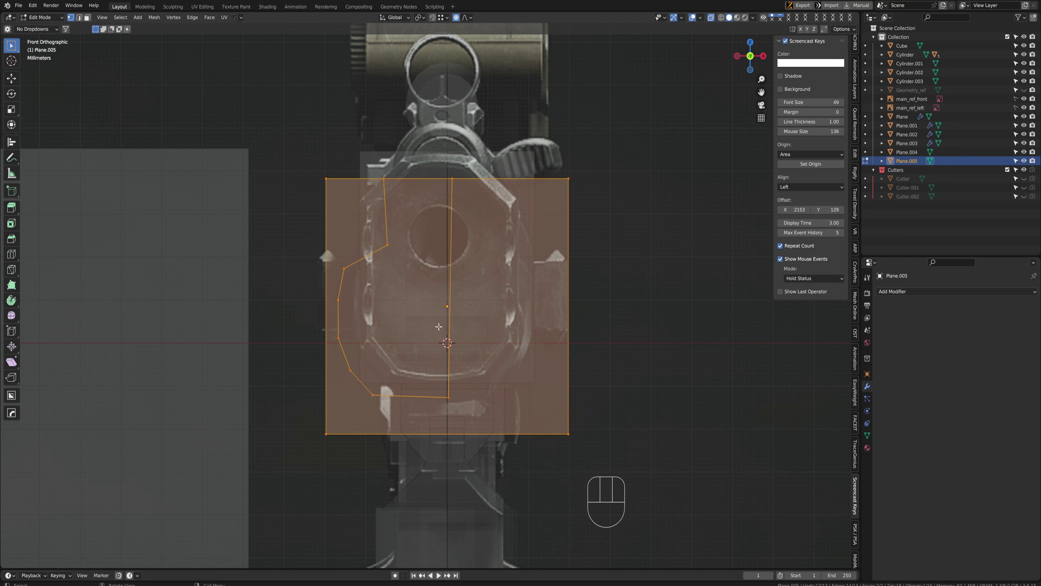
Try the standard mesh Symmetrize on the plane, switch its direction to +Z to -Z, and undo it
key(F3)
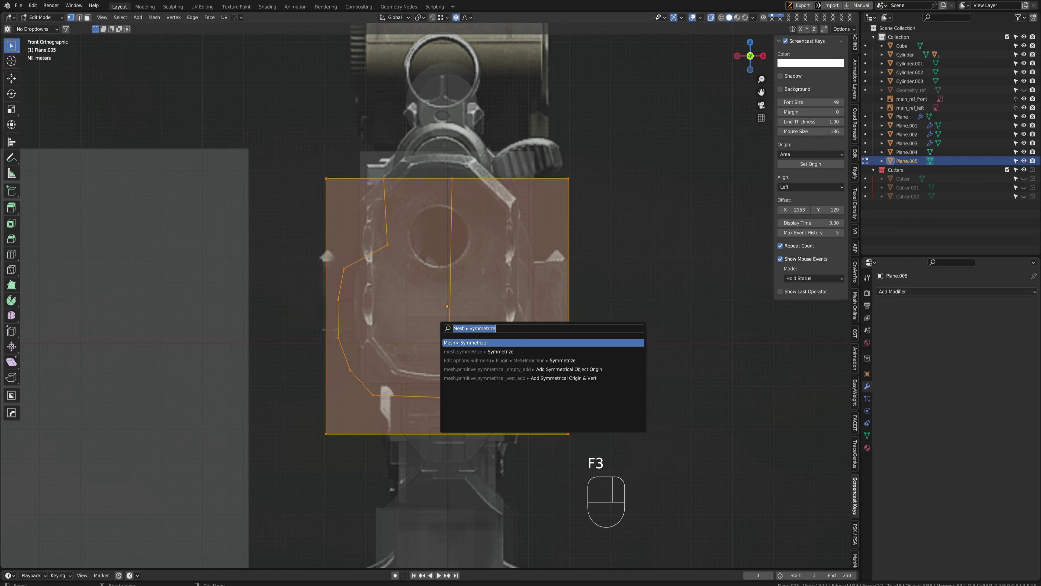
text(sy)
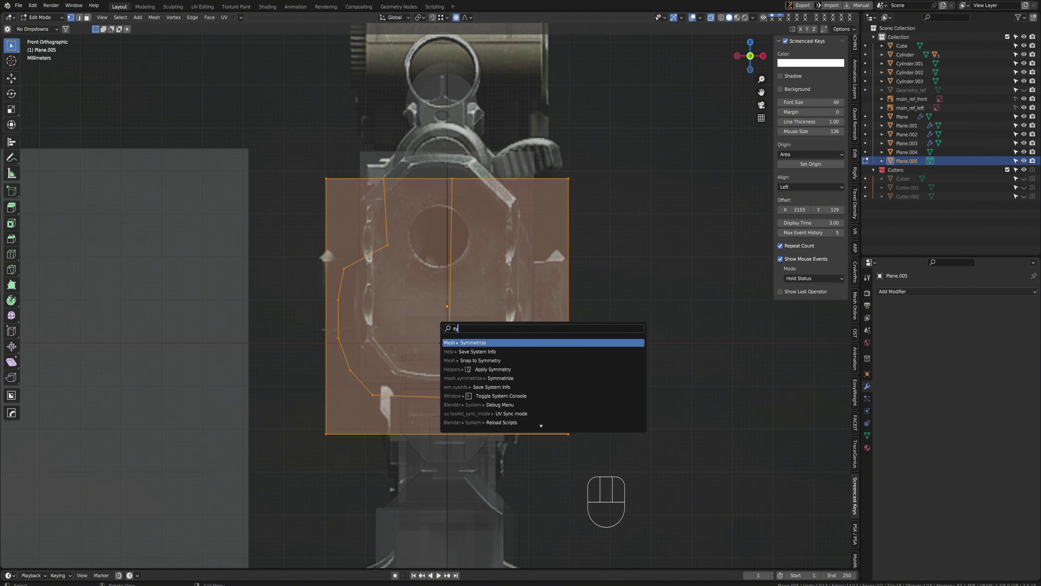
text(m)
key(Return)
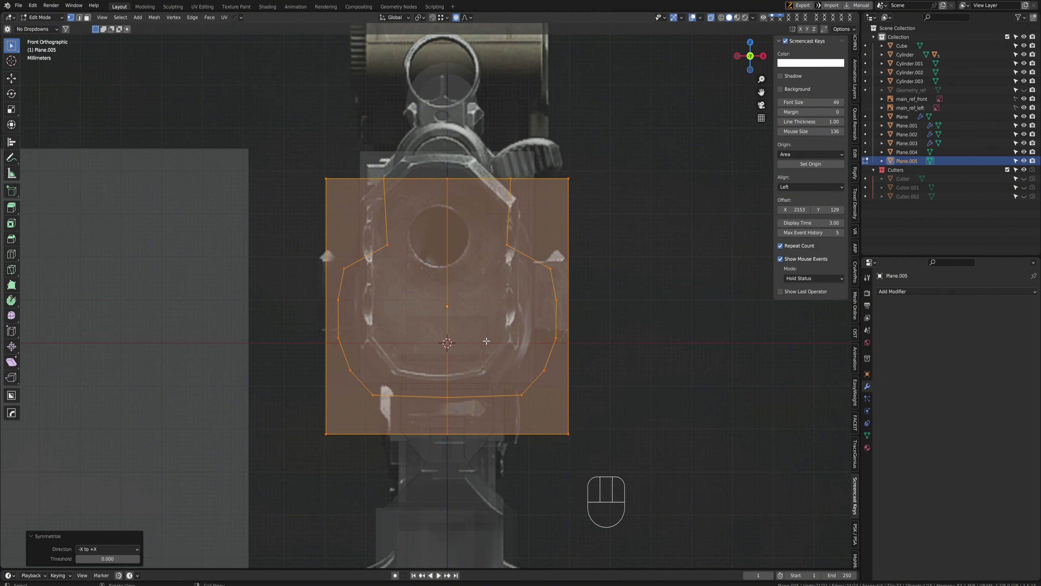
click(79, 549)
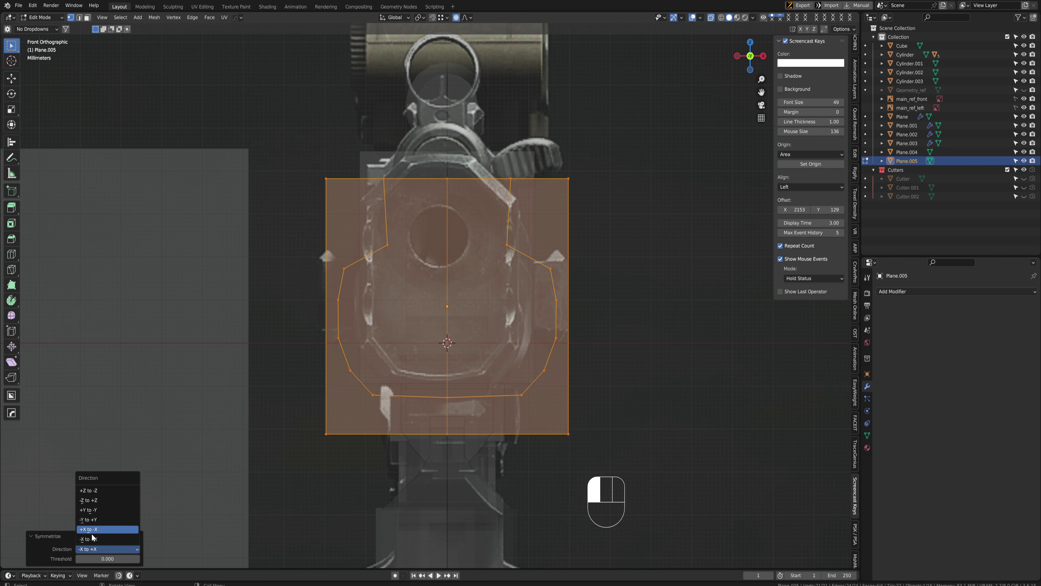
click(94, 490)
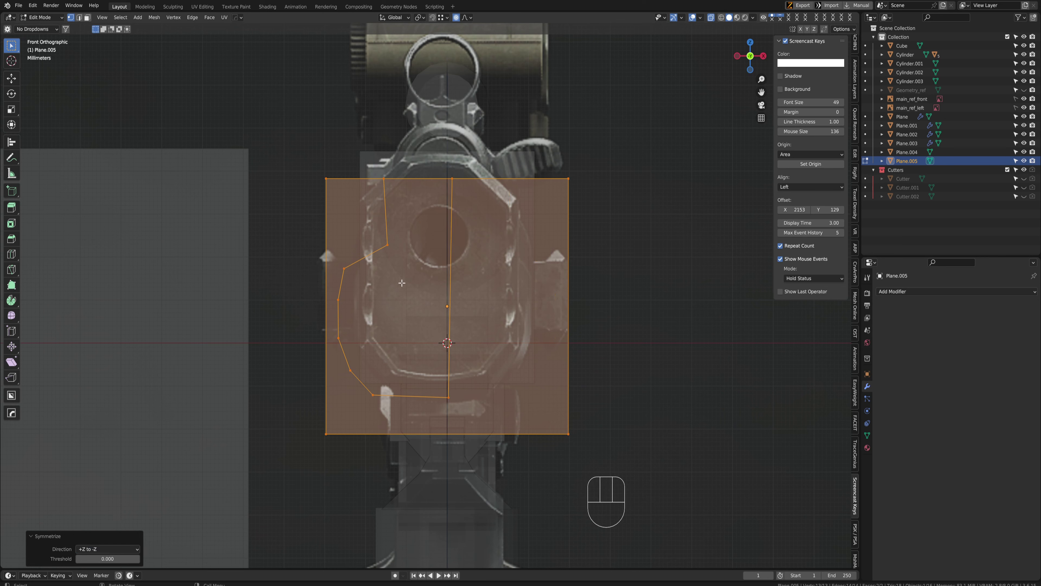
key(ctrl+z)
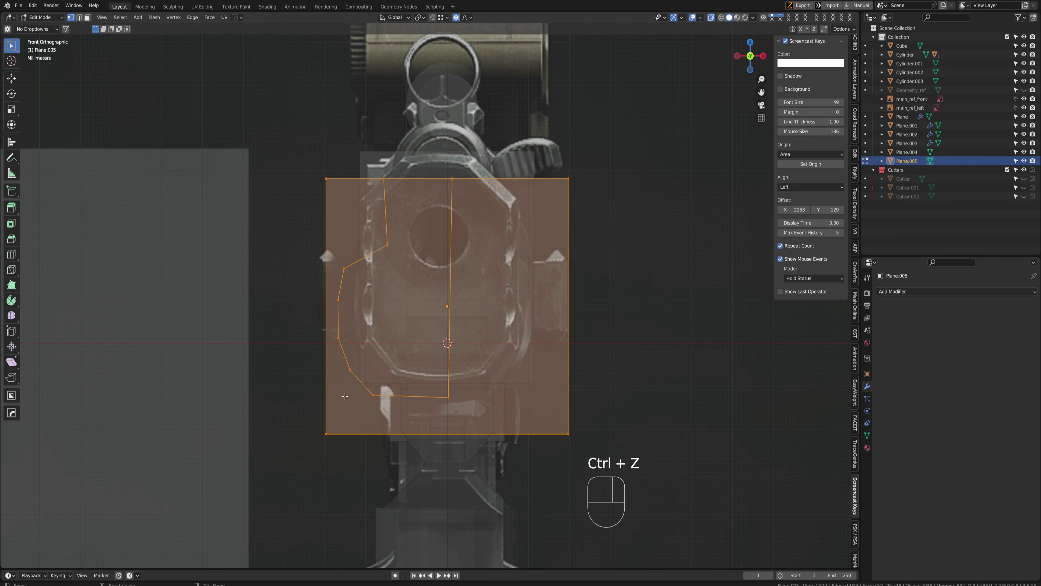
Symmetrize the cut outline from -X to +X, and rerun it with MACHIN3 Symmetrize to remove the redundant centre geometry
key(F3)
key(Return)
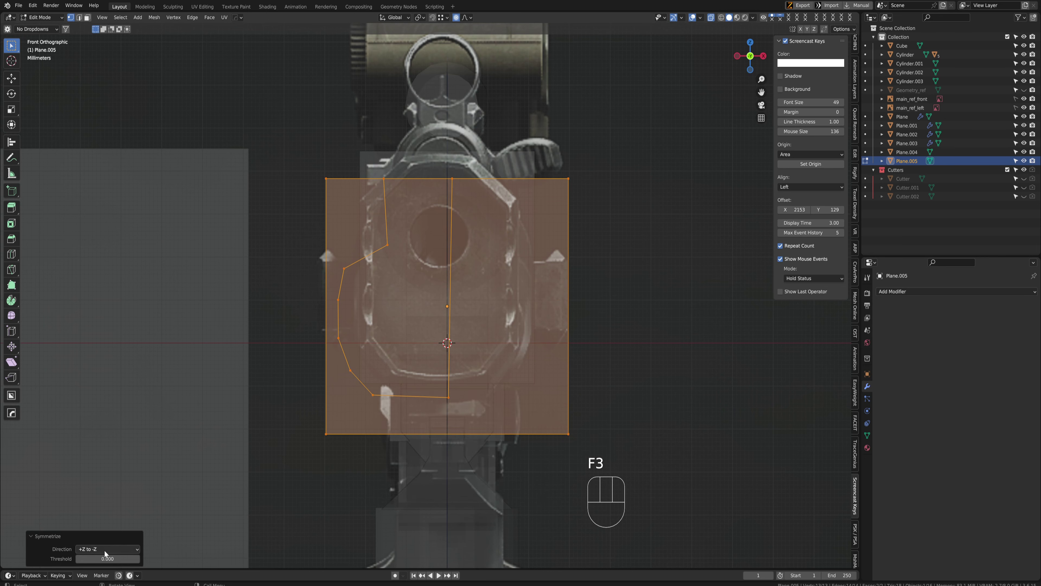
click(104, 550)
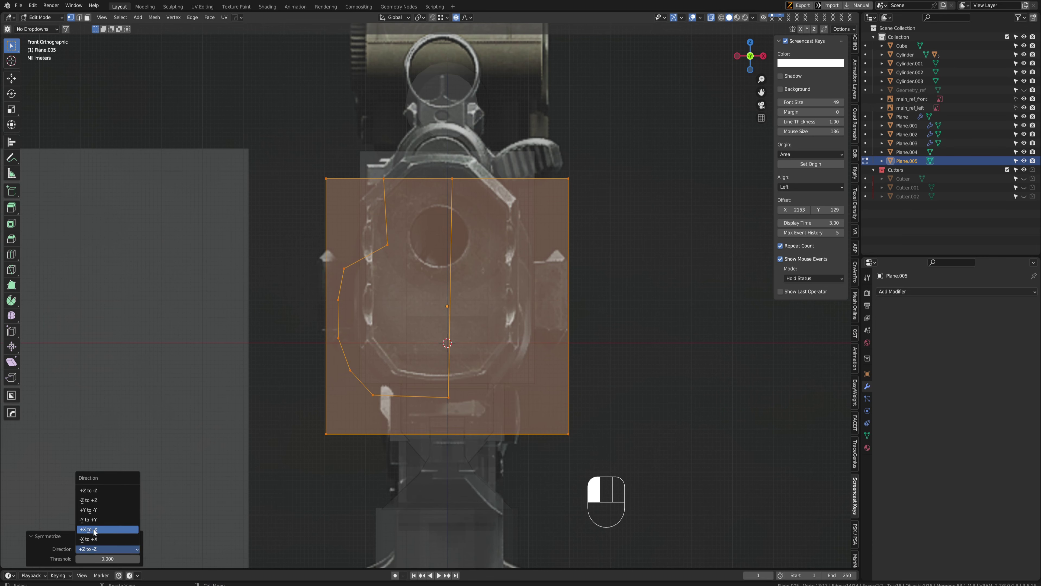
click(103, 539)
scroll(507, 267, down, 4)
middle_drag(508, 267, 395, 280)
key(ctrl+space)
scroll(363, 325, up, 4)
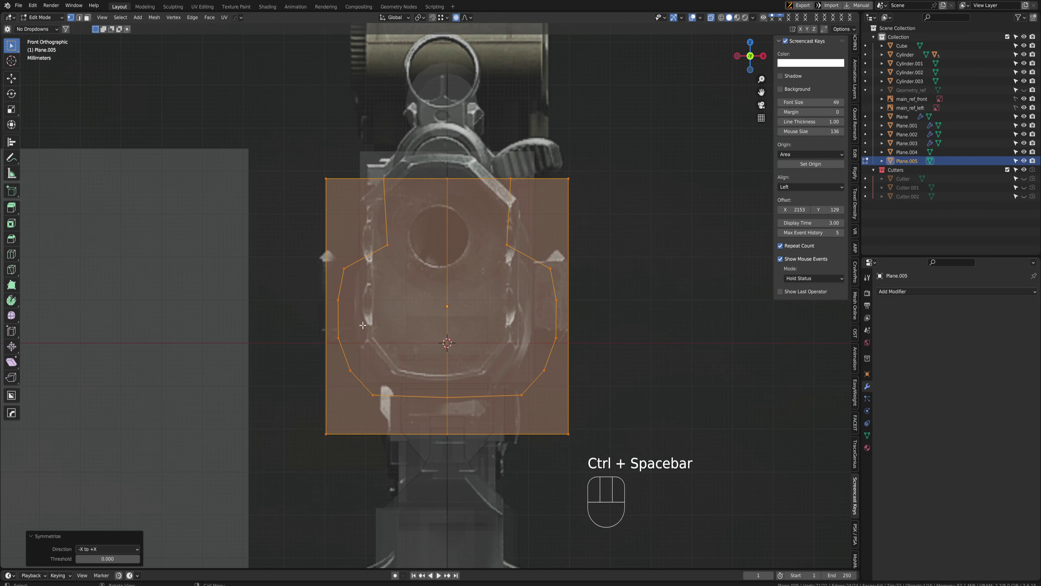
key(alt+x)
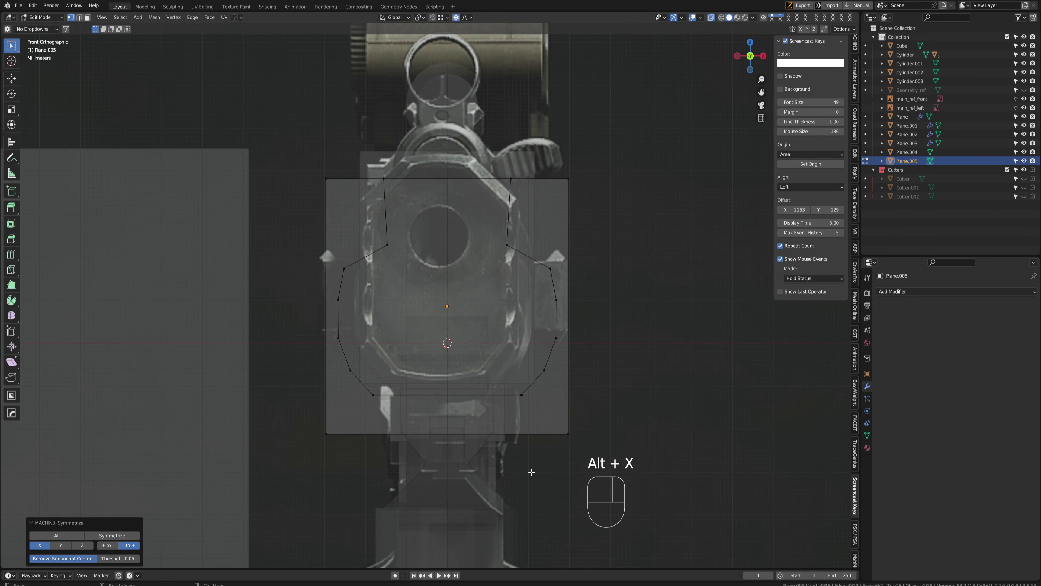
scroll(444, 404, up, 1)
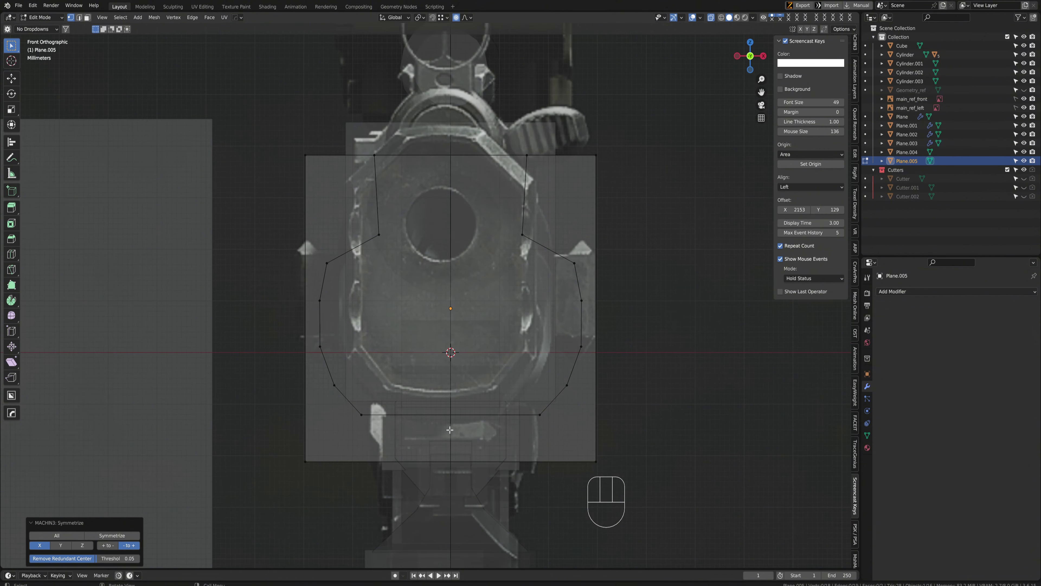
Delete the plane's four outer corner vertices so only the symmetrical handguard outline is kept
key(1)
key(1)
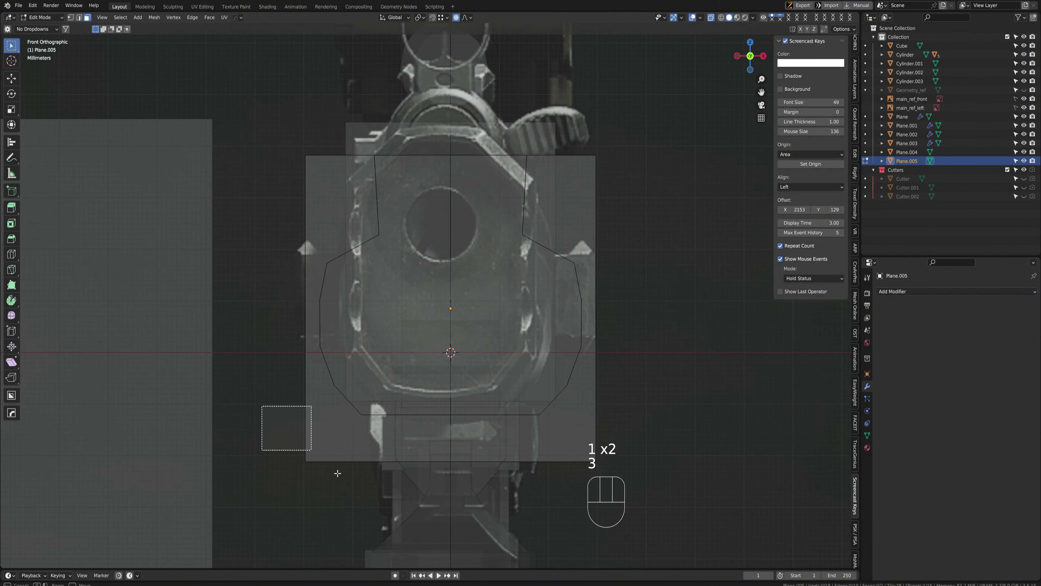
key(Tab)
key(Tab)
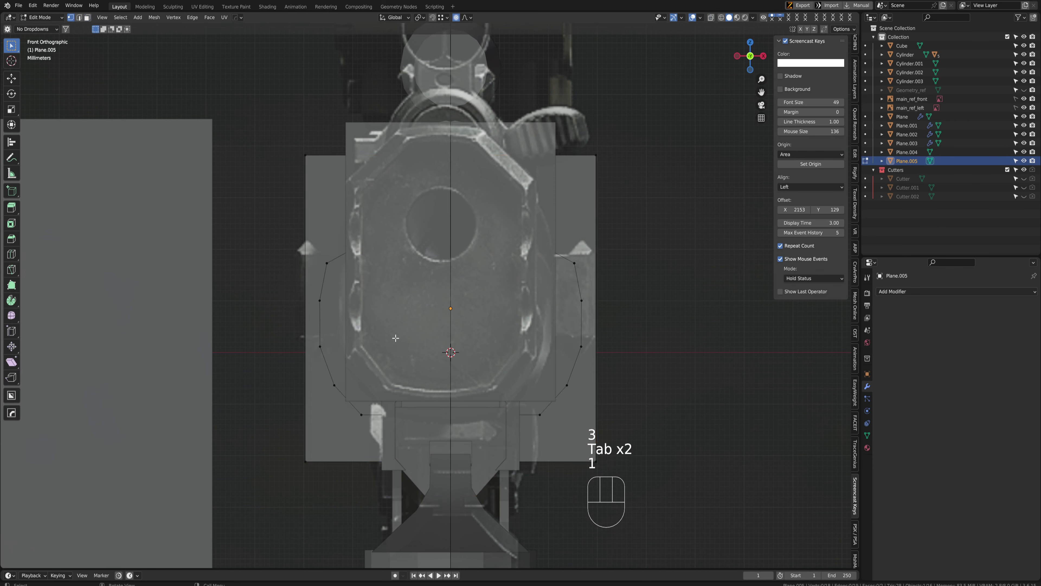
key(1)
key(alt+z)
key(3)
key(1)
click(306, 460)
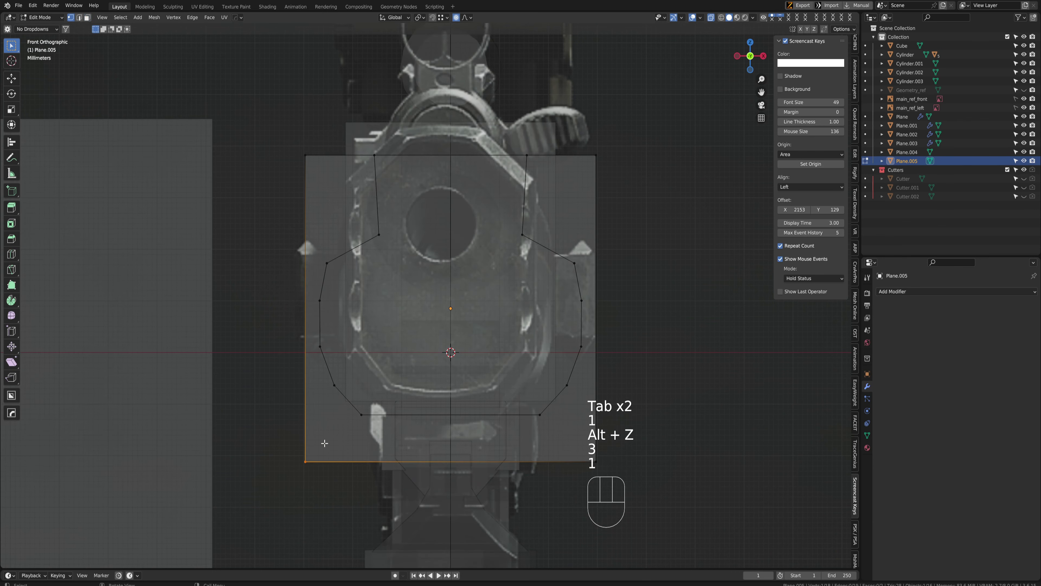
shift+click(305, 155)
shift+click(596, 155)
shift+click(595, 462)
key(x)
click(622, 488)
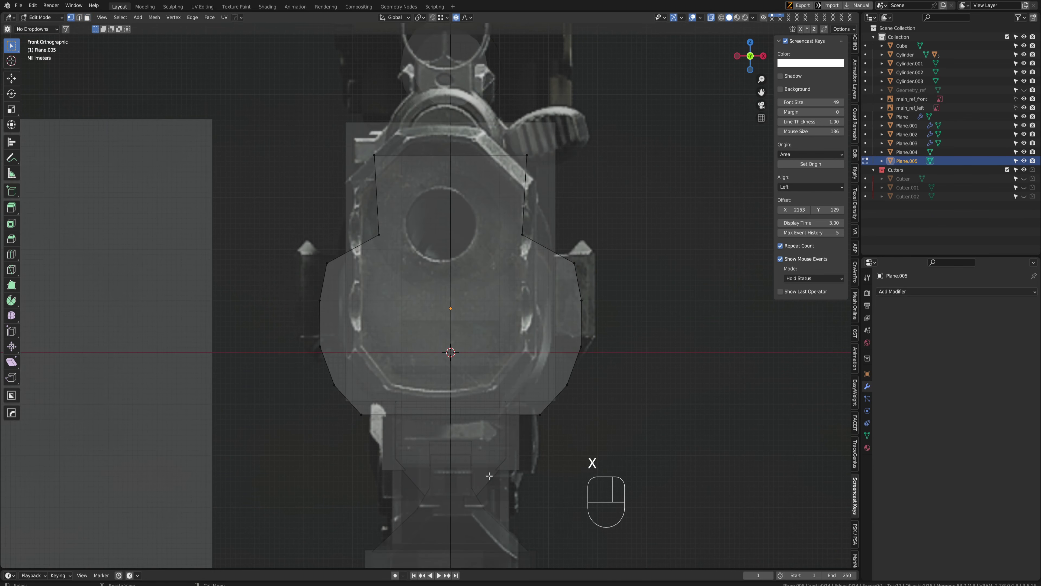
Rerun MACHIN3 Symmetrize on the outline from -X to +X, keeping the redundant centre vertices
key(ctrl+r)
key(alt+x)
click(70, 558)
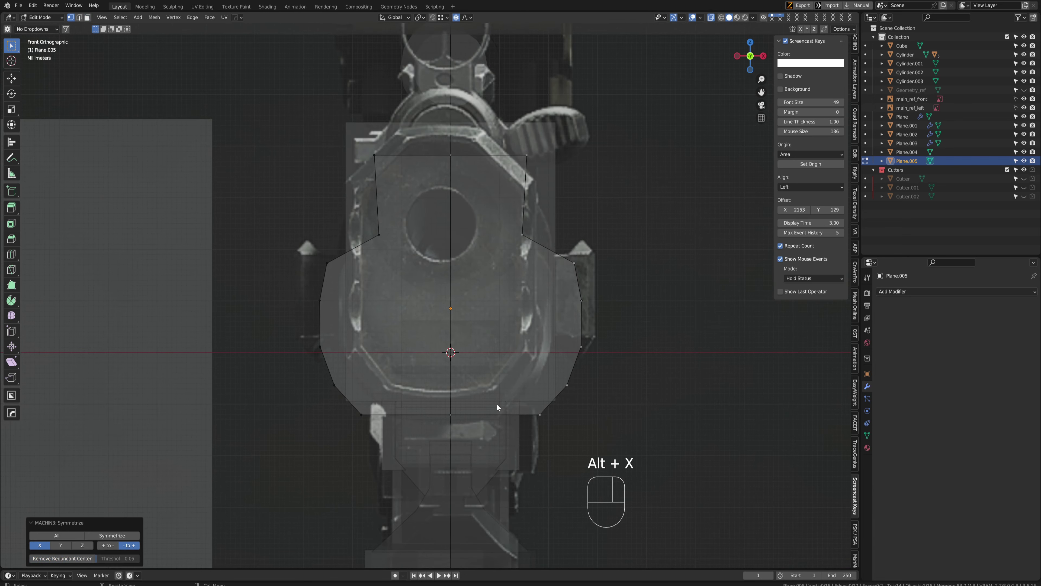
click(451, 415)
key(g)
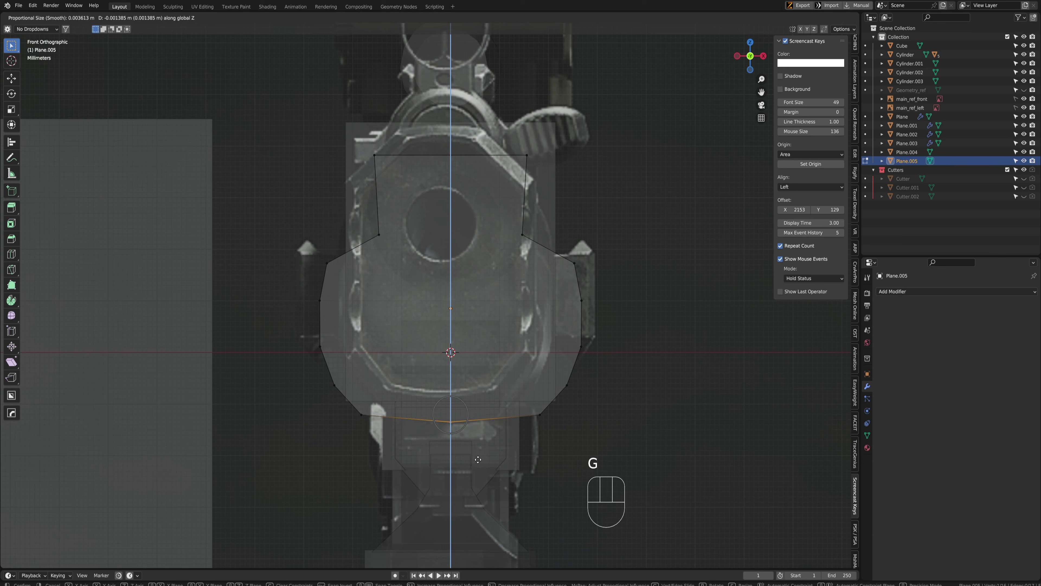
right_click(478, 459)
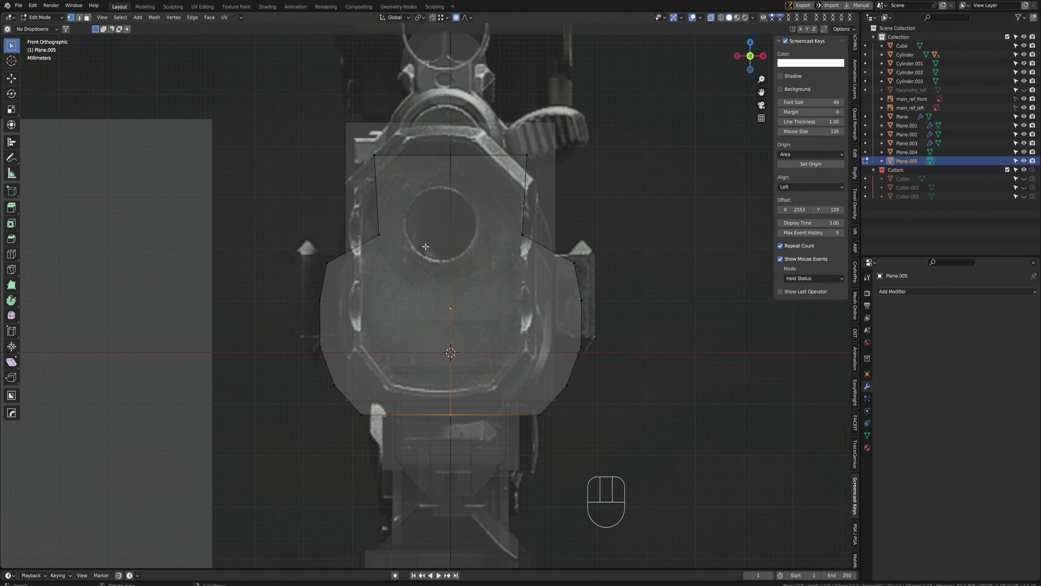
Move the upper and lower corner vertices of the outline's -X bulge slightly inward with proportional editing
click(327, 263)
key(g)
click(355, 295)
key(g)
click(312, 290)
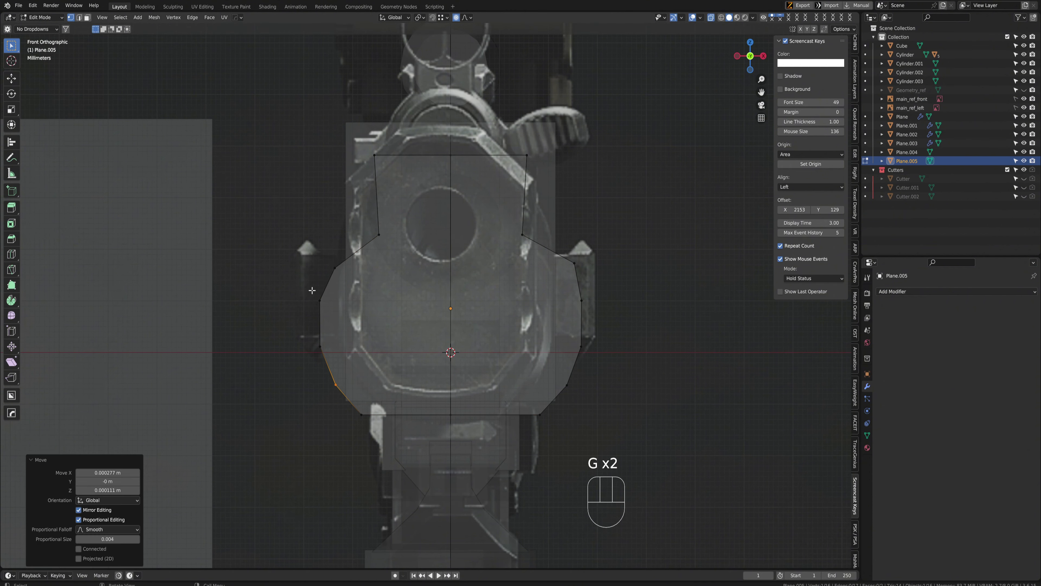
Select the corner vertices along the -X bulge and apply a vertex bevel to round the curve
click(319, 300)
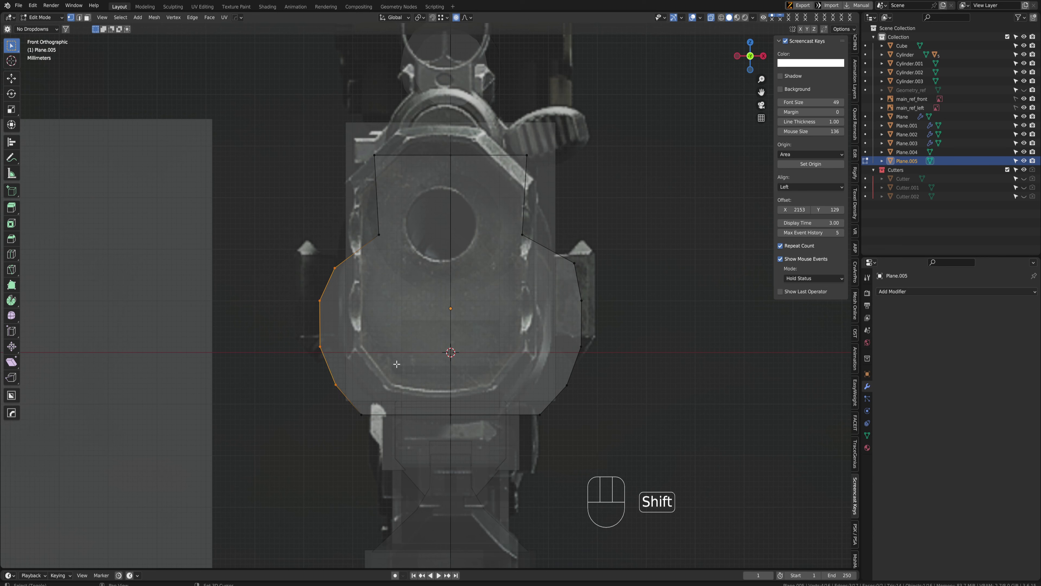
key(shift+ctrl+b)
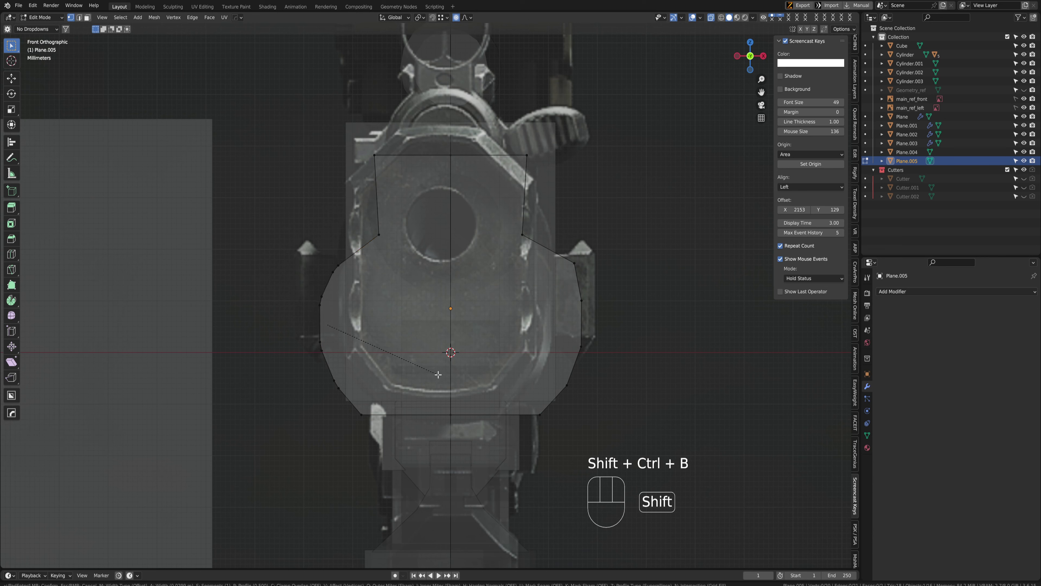
click(465, 358)
Reposition the bevelled upper vertices on the -X side to smooth the bulge's shoulder
click(345, 260)
key(g)
key(g)
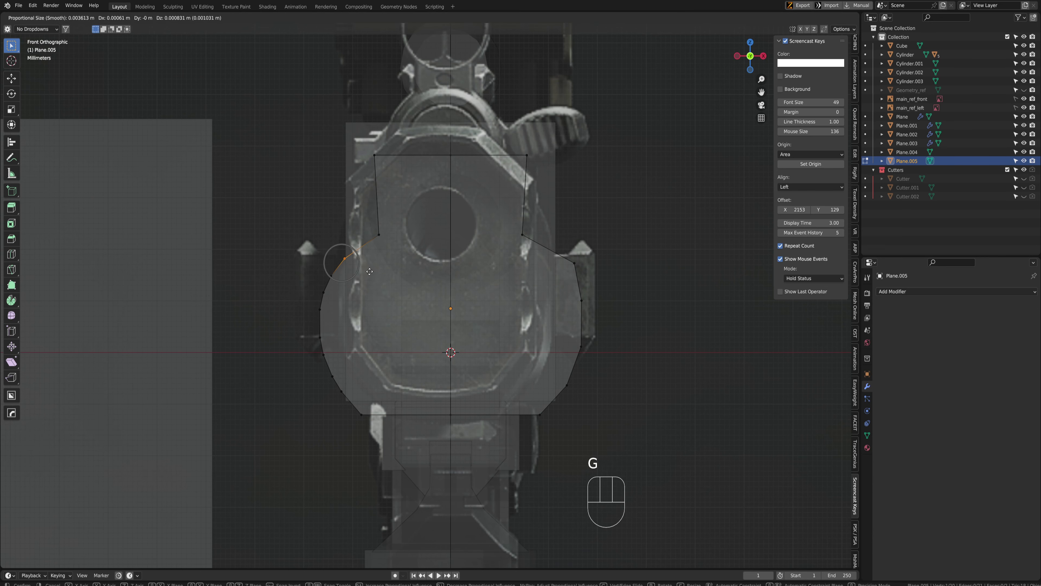
key(g)
key(g)
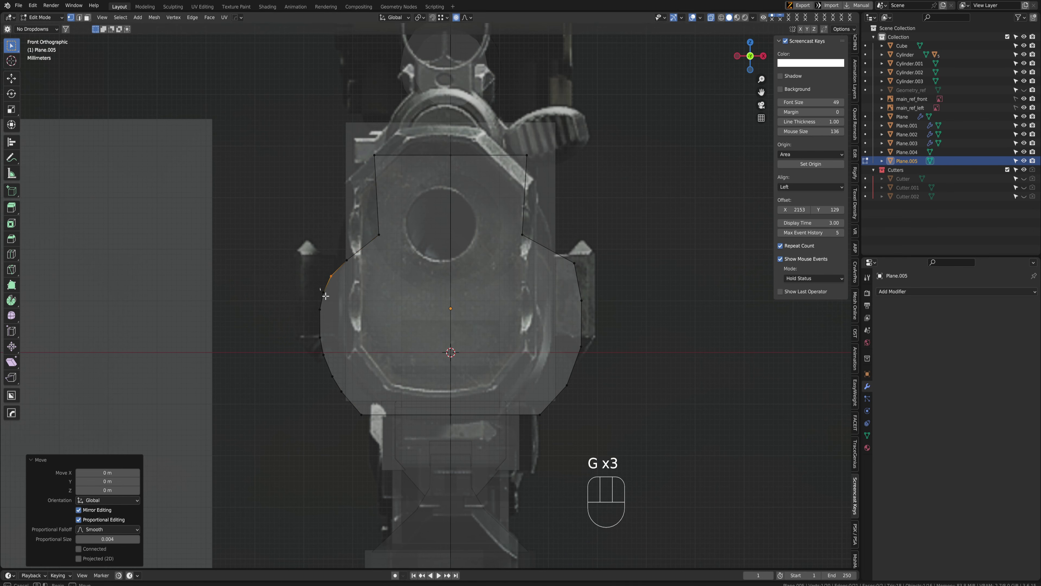
click(339, 304)
scroll(339, 305, down, 3)
scroll(397, 282, up, 4)
key(Tab)
scroll(480, 322, down, 4)
click(480, 322)
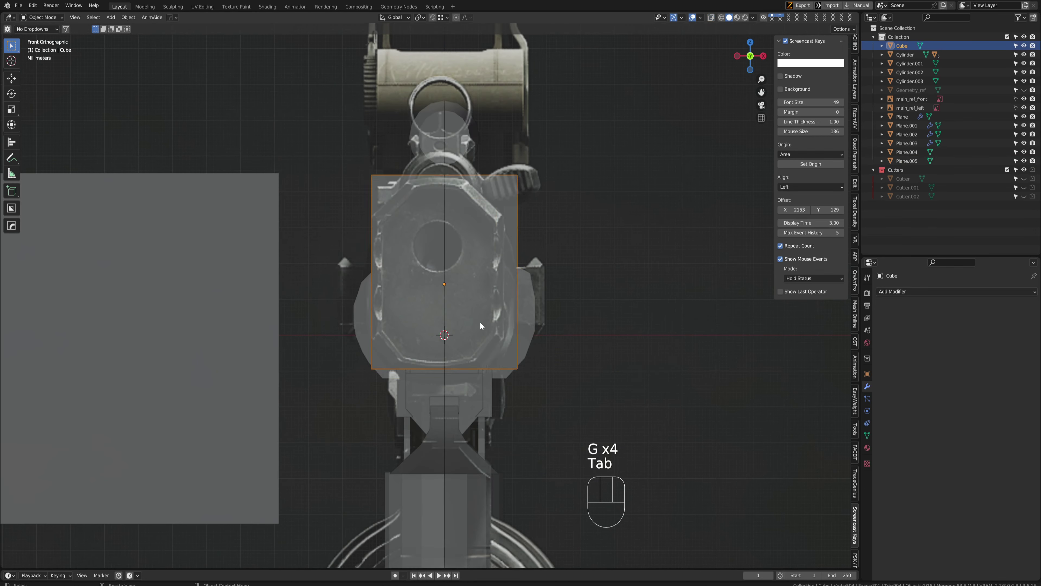
key(g)
right_click(650, 372)
middle_drag(531, 243, 532, 270)
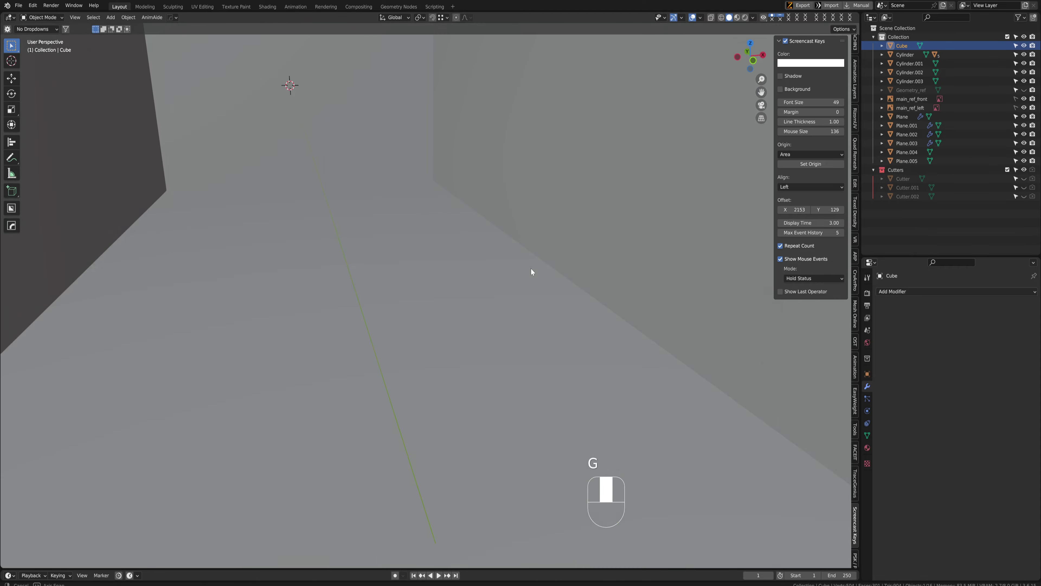
key(ctrl+space)
click(345, 332)
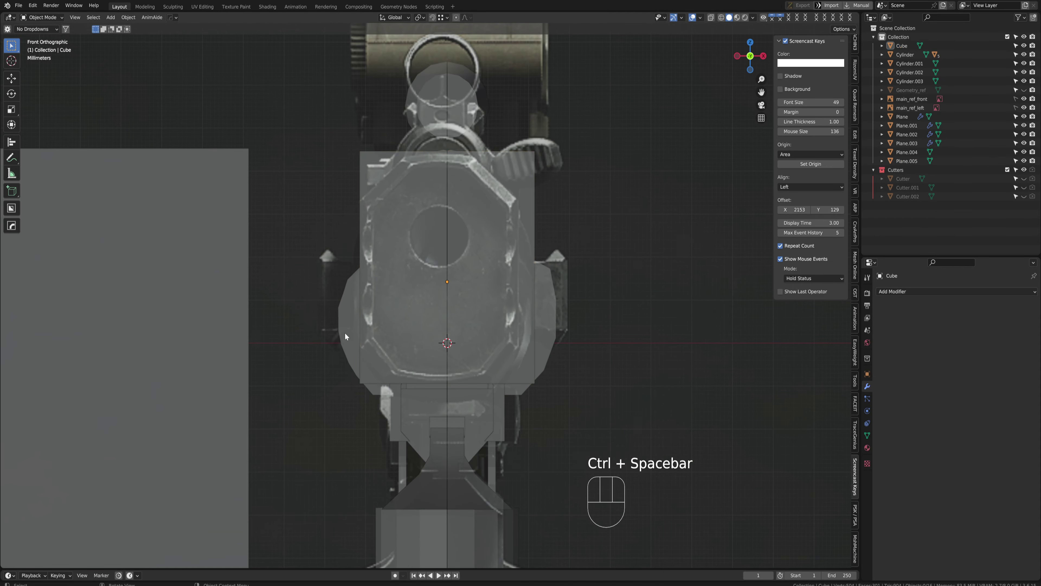
key(g)
right_click(479, 368)
key(Tab)
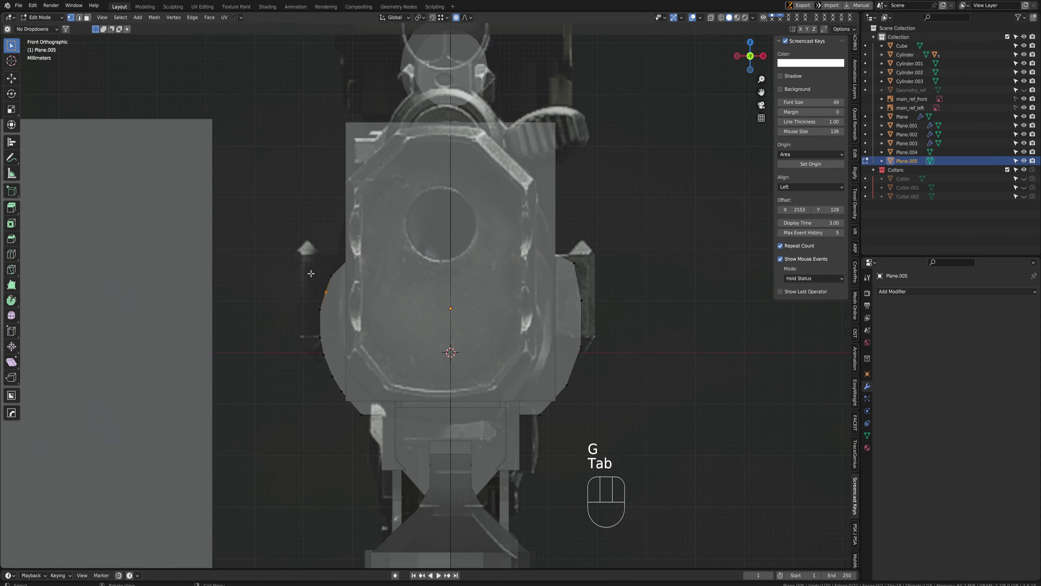
Try pulling the upper vertices of the -X bulge further inward with X-ray enabled, and undo the moves
key(g)
click(363, 301)
key(g)
click(356, 304)
key(alt+z)
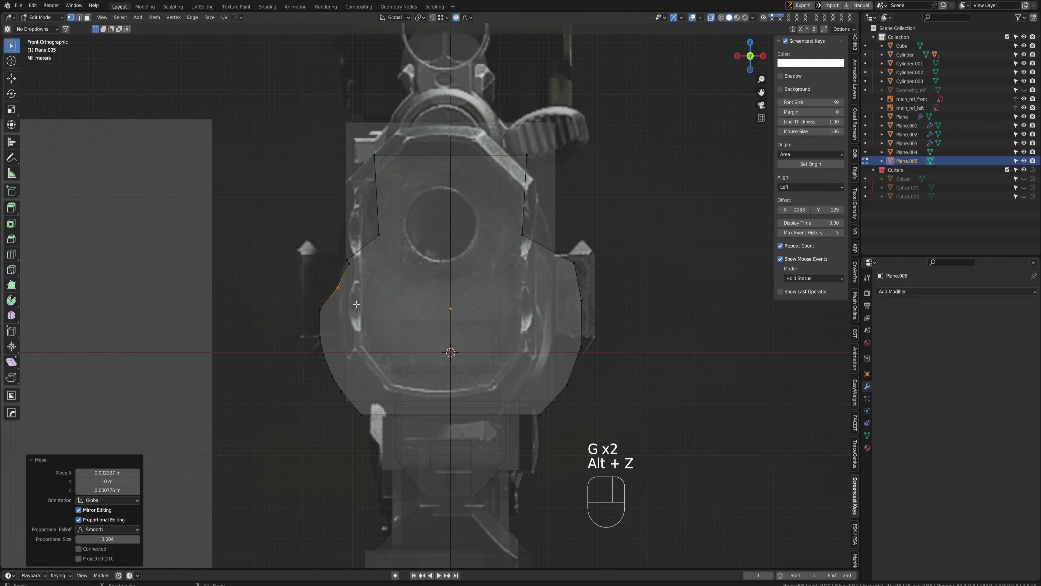
key(g)
key(ctrl+z)
key(ctrl+z)
key(ctrl+z)
key(ctrl+z)
key(ctrl+z)
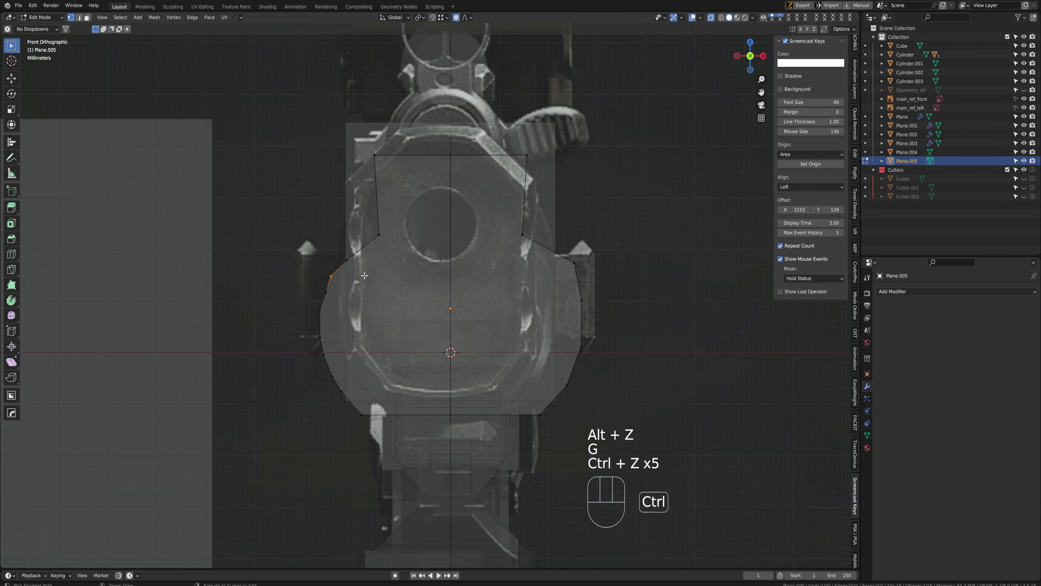
Nudge the upper bulge vertex on the -X side about 0.0003 m outward to even out the curve
scroll(355, 301, up, 1)
scroll(355, 301, up, 1)
key(g)
middle_click(331, 300)
click(331, 299)
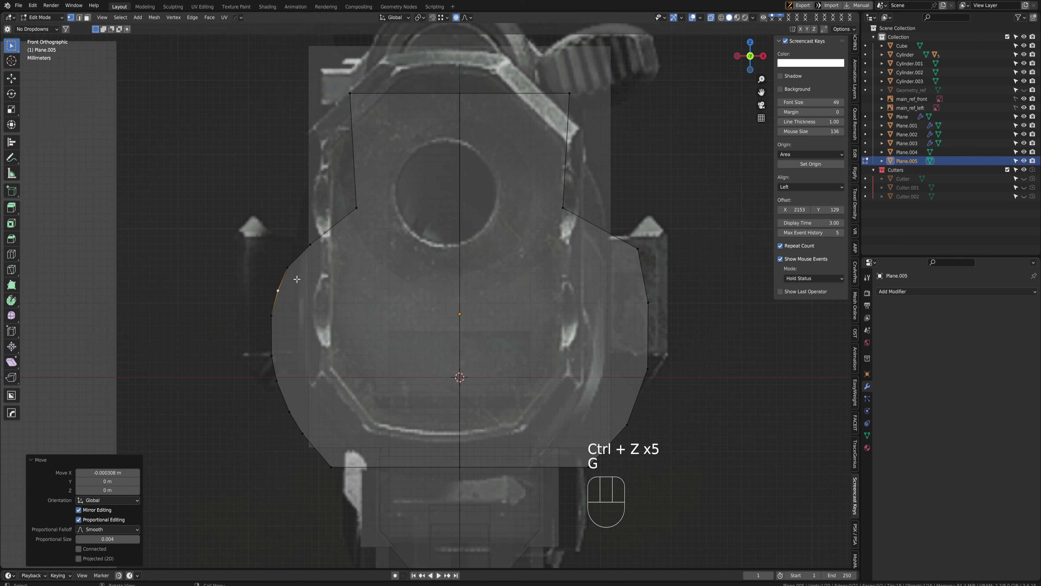
Move the whole chain of -X bulge vertices about 0.0035 m inward along X
drag(245, 228, 311, 447)
key(g)
right_click(249, 205)
drag(249, 205, 355, 492)
key(g)
click(283, 351)
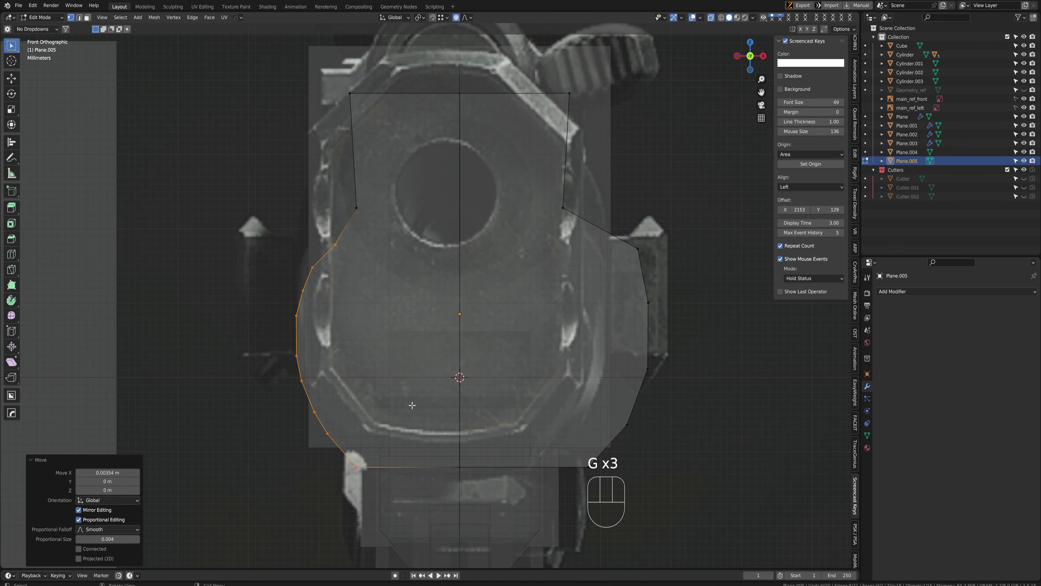
Pull the upper vertices of the -X bulge outward to follow the rounded shoulder in the reference
drag(309, 259, 326, 283)
key(g)
click(306, 263)
key(g)
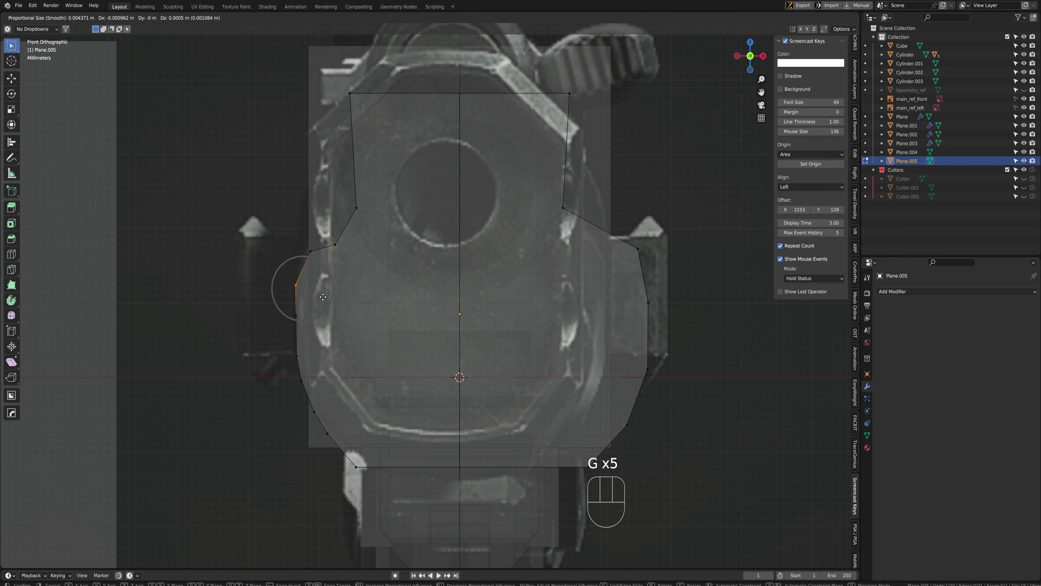
click(328, 261)
key(g)
click(347, 254)
key(g)
Adjust the -X shoulder vertices and the side vertex below them to match the reference silhouette
scroll(287, 254, up, 3)
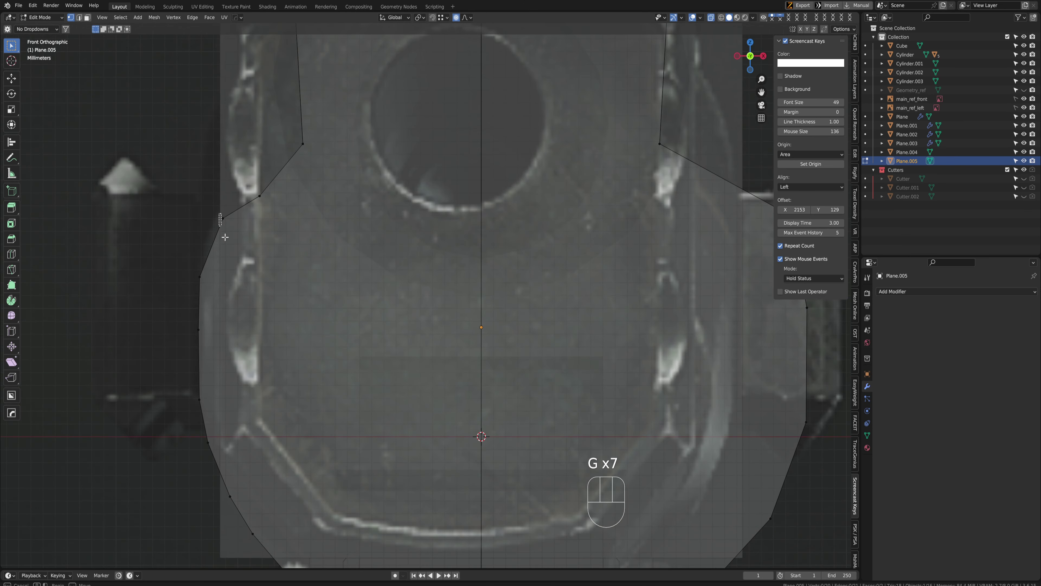
key(g)
click(226, 260)
key(g)
click(270, 209)
shift+middle_drag(270, 208, 297, 120)
key(g)
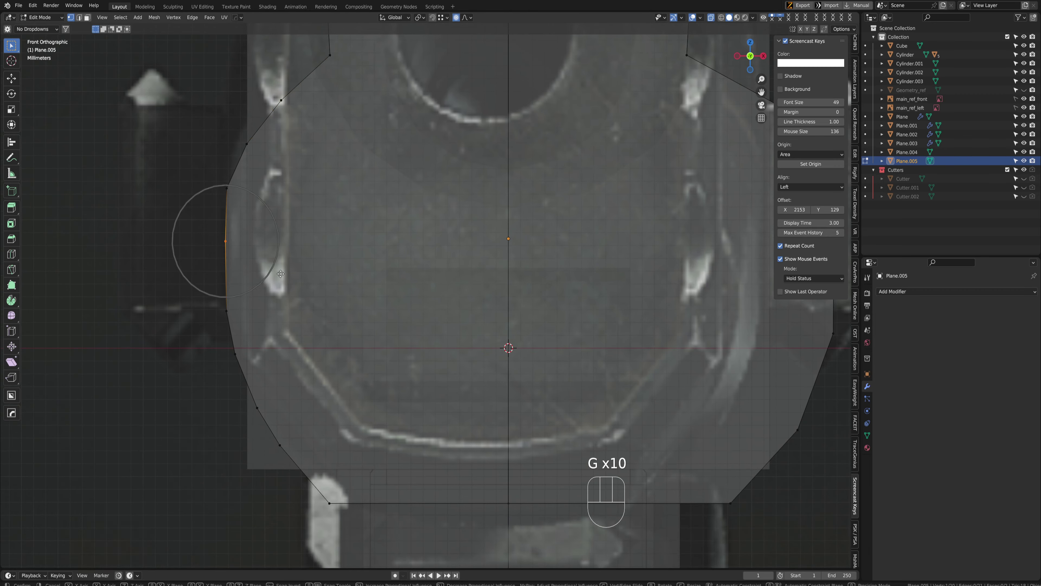
click(241, 260)
Fine-tune the two upper shoulder vertices on the -X side so the curve runs smoothly
drag(194, 168, 258, 210)
key(g)
click(261, 200)
drag(234, 133, 262, 162)
key(g)
click(265, 160)
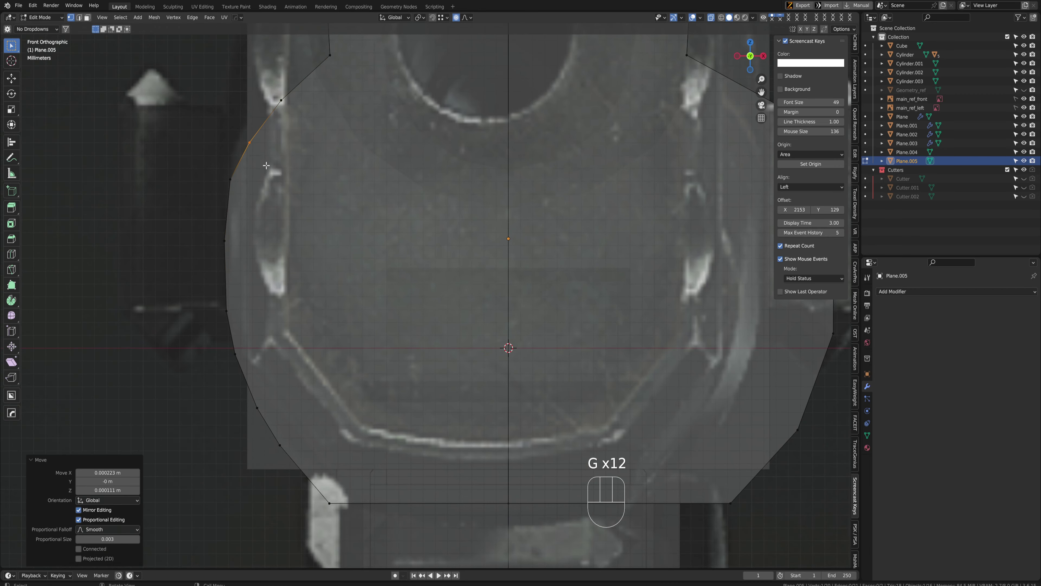
Shift the lower vertices of the -X bulge one at a time to smooth the curve down to the base
drag(205, 289, 235, 328)
key(g)
click(238, 356)
drag(226, 377, 265, 418)
key(g)
click(254, 411)
scroll(254, 410, down, 3)
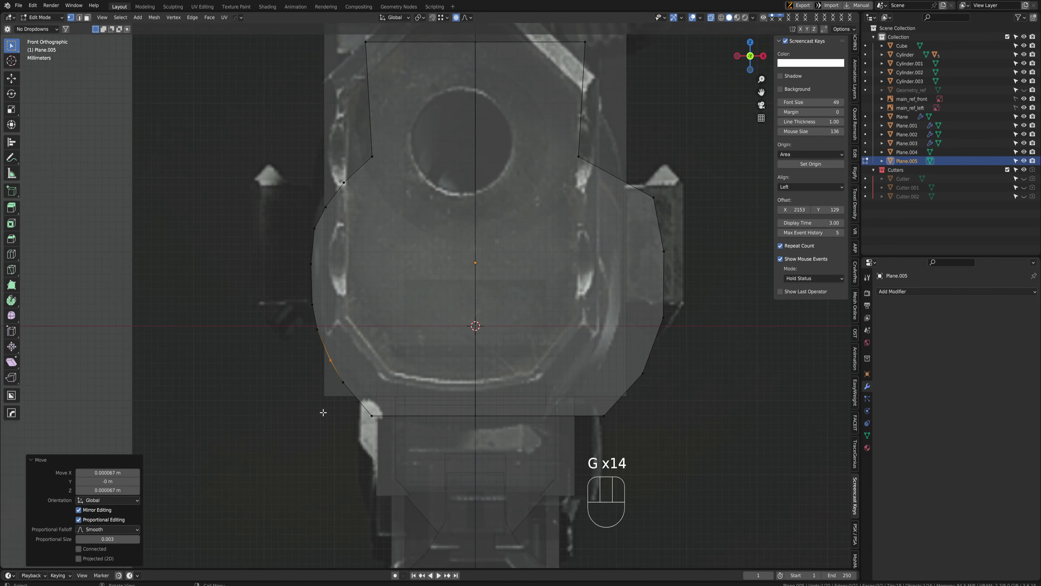
click(346, 381)
key(g)
click(370, 397)
Mirror the reshaped half from -X to +X with MACHIN3 Symmetrize and leave edit mode
key(alt+x)
key(ctrl+space)
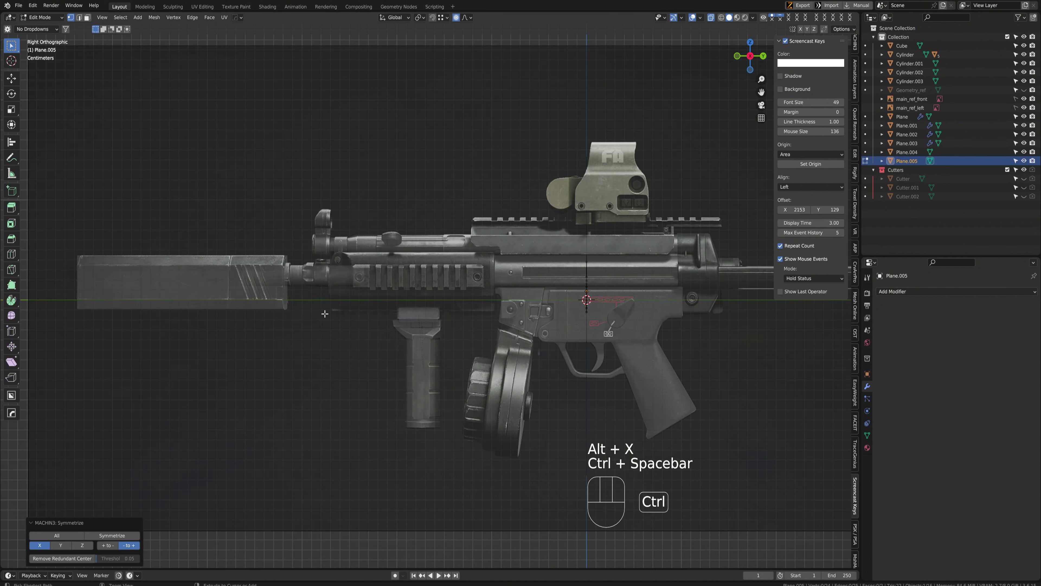
key(ctrl+space)
key(Tab)
Add a Solidify modifier to the outline plane and extend its thickness along the gun's length
scroll(513, 265, up, 2)
middle_drag(495, 303, 442, 293)
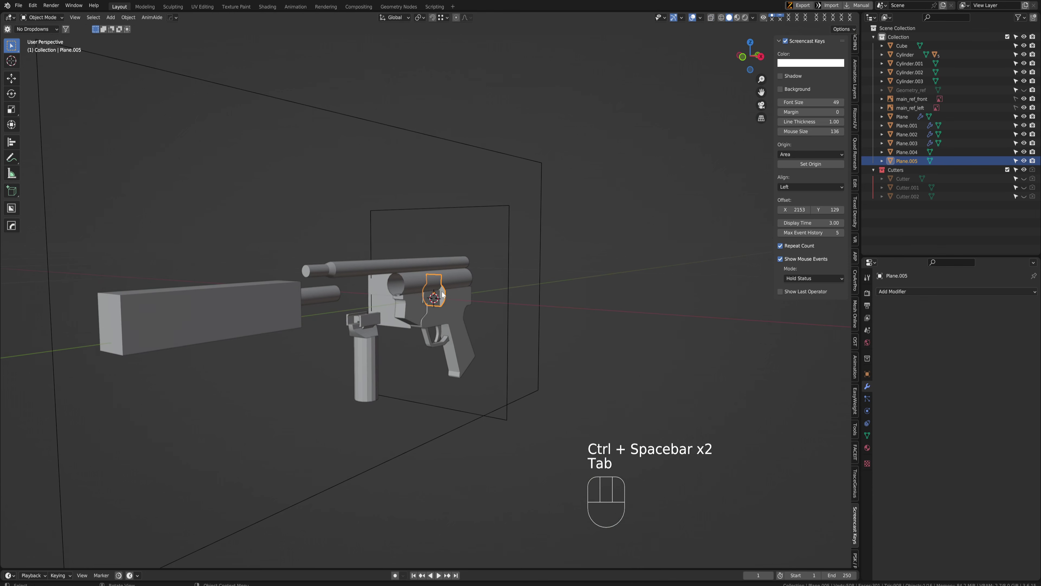
key(q)
mouse_move(412, 349)
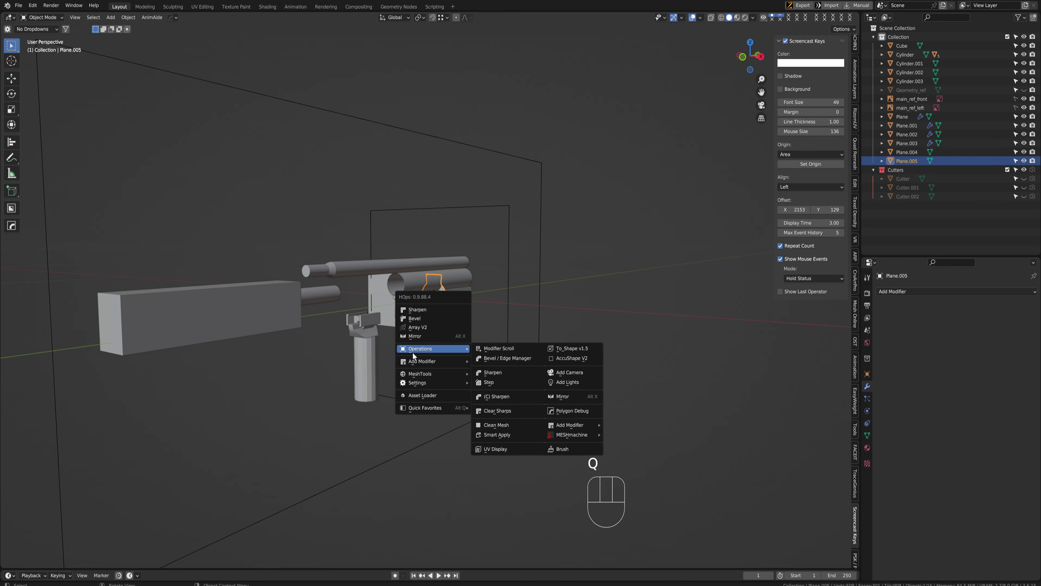
mouse_move(442, 364)
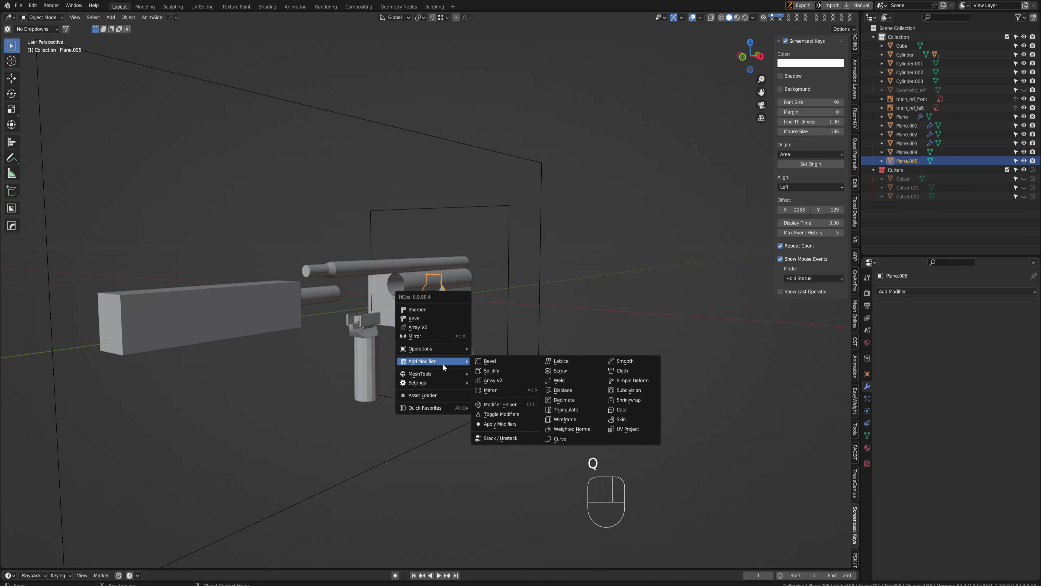
click(504, 372)
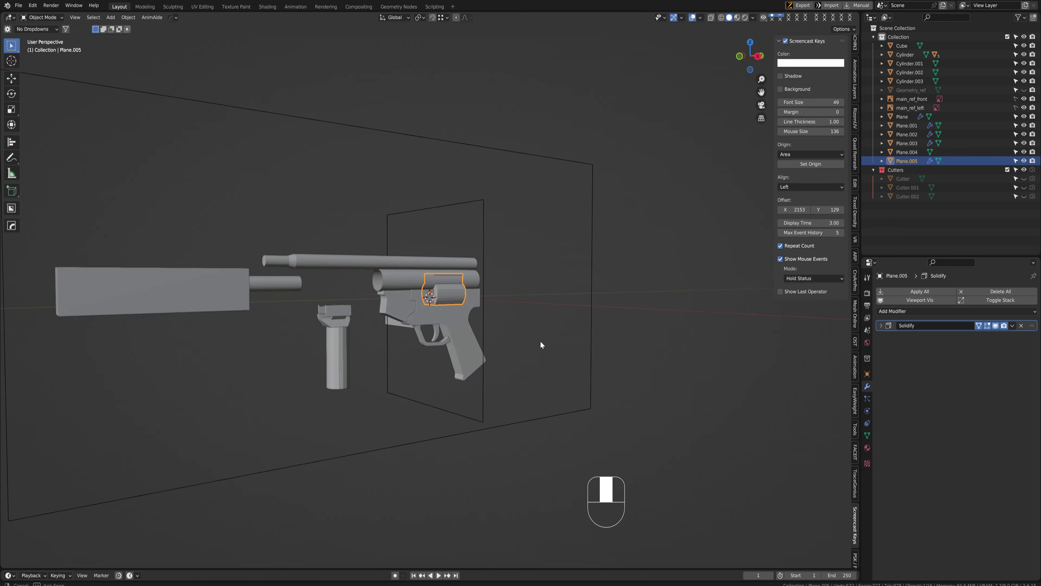
key(ctrl+space)
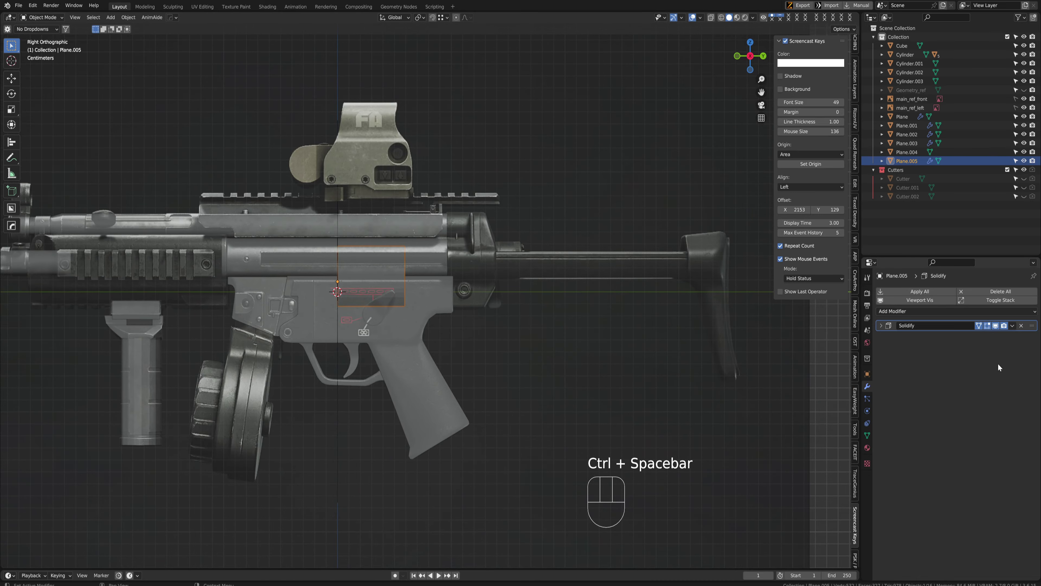
Apply the plane object's scale and set its Solidify thickness to 0.5 m
click(881, 326)
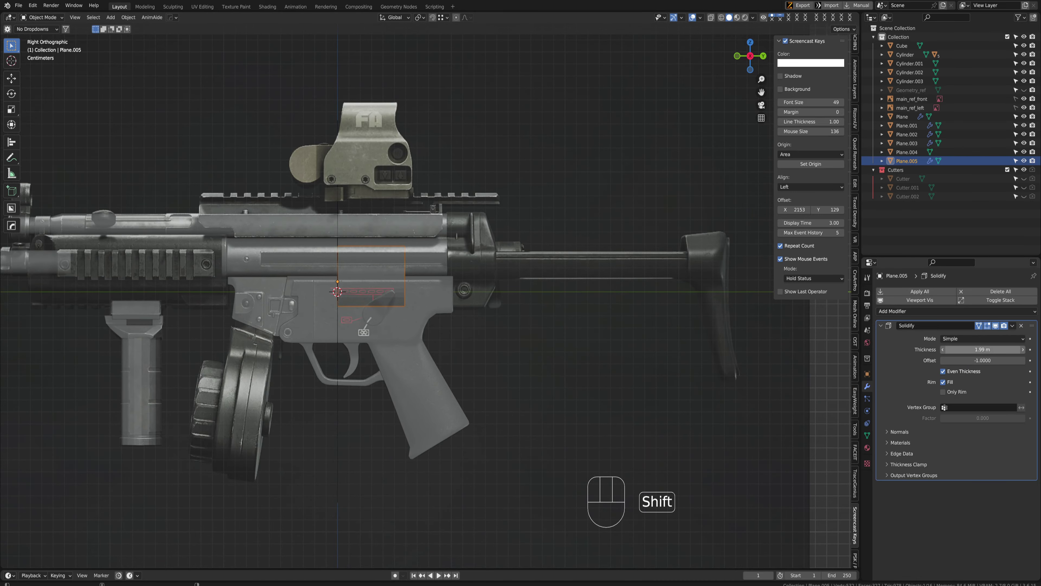
shift+click(442, 312)
key(ctrl+a)
click(412, 330)
scroll(432, 306, down, 3)
shift+middle_drag(432, 305, 258, 305)
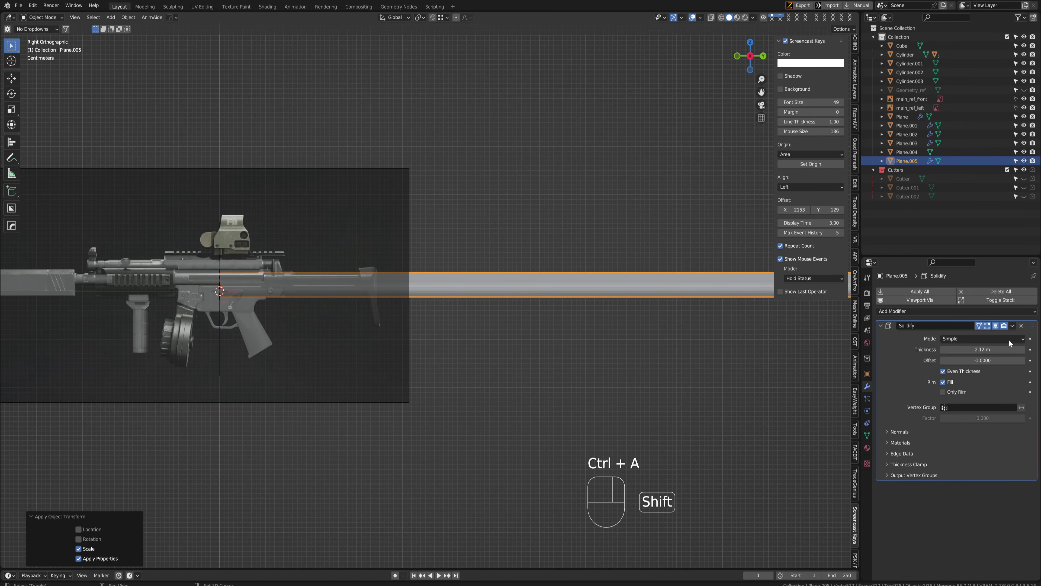
click(1004, 349)
text(0.5)
key(Return)
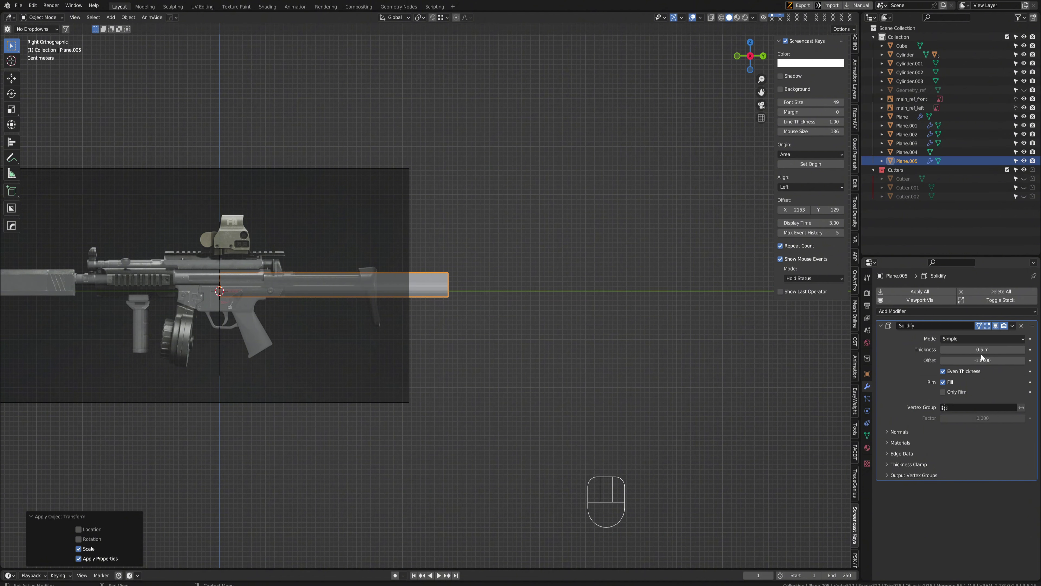
Reduce the Solidify thickness to 0.19 m and move the block about -0.28 m along Y over the reference handguard
scroll(611, 254, up, 1)
drag(993, 349, 980, 349)
shift+middle_drag(308, 241, 573, 284)
key(g)
key(y)
click(441, 305)
scroll(416, 314, up, 8)
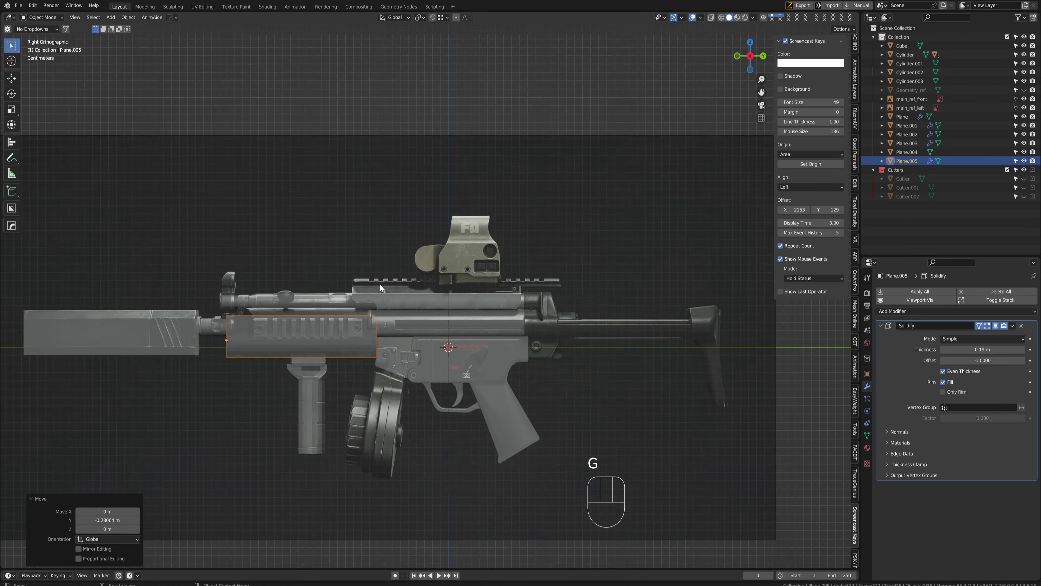
Move the block freehand so it lines up with the handguard and its rail in the side reference
shift+middle_drag(369, 324, 370, 263)
scroll(506, 279, down, 8)
scroll(370, 263, up, 5)
key(g)
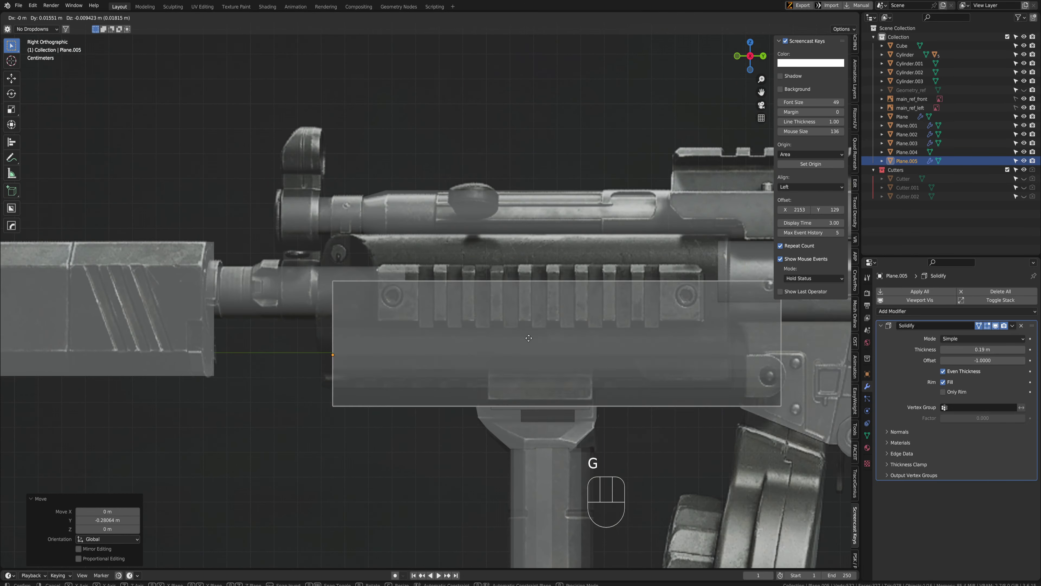
shift+middle_drag(499, 324, 411, 311)
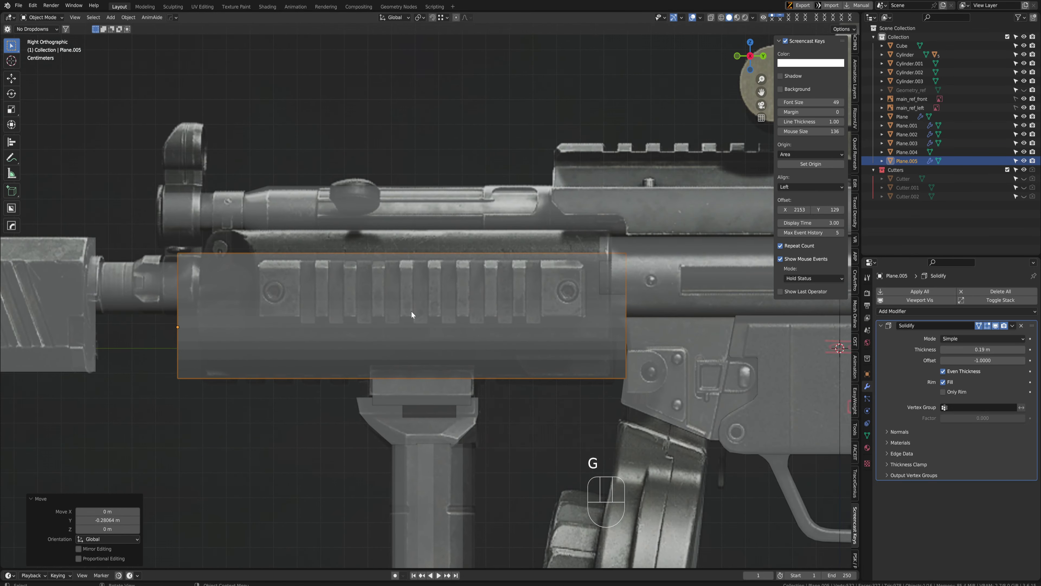
key(g)
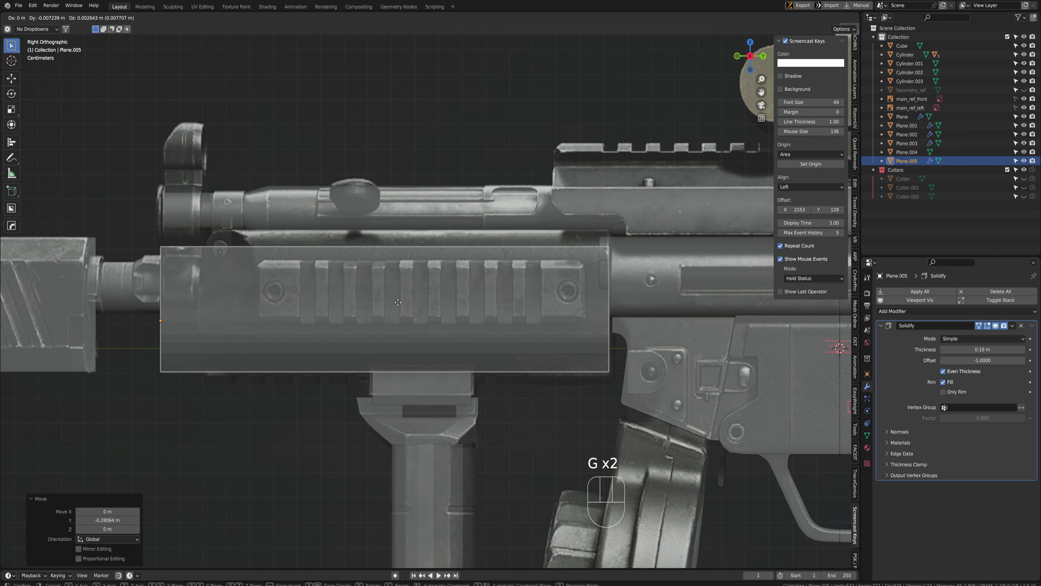
click(398, 305)
Scale the block slightly taller along Z and reposition it over the side reference handguard
key(Tab)
key(Tab)
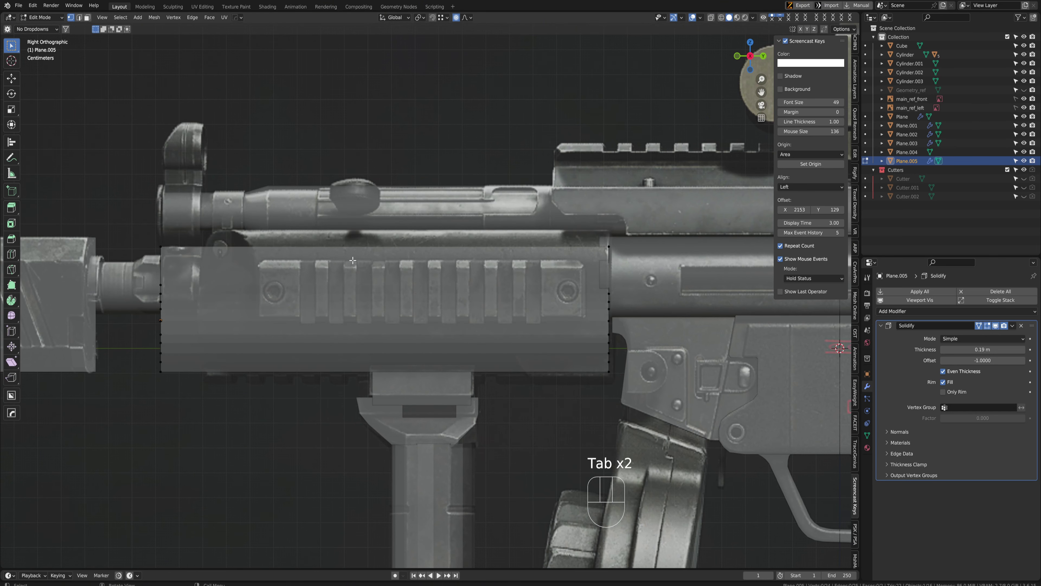
key(Tab)
key(s)
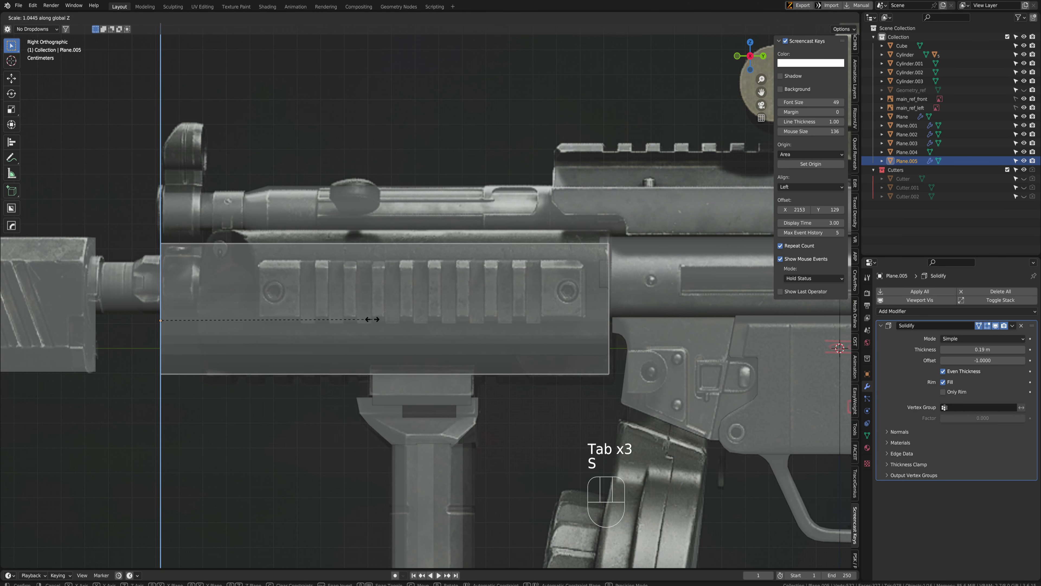
key(g)
click(348, 335)
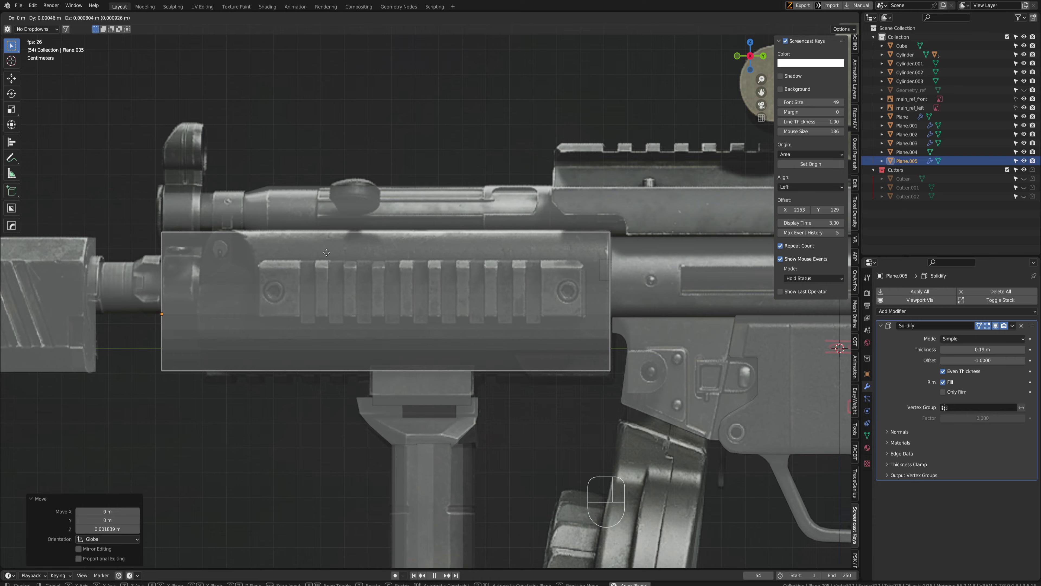
Scale the block by about 0.926 along Z to fit the handguard's height in the side reference
scroll(477, 309, up, 6)
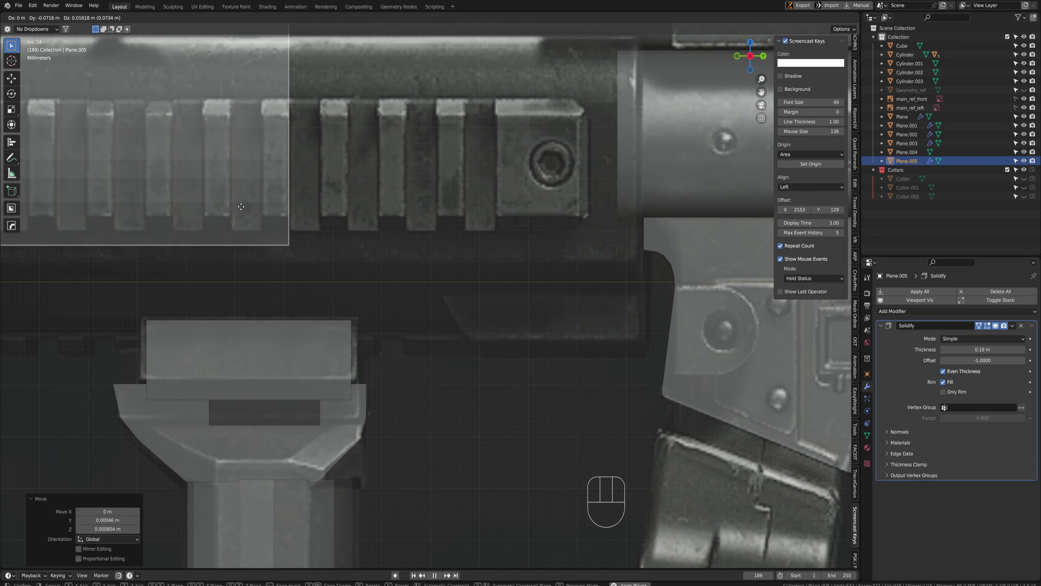
scroll(241, 206, down, 5)
key(s)
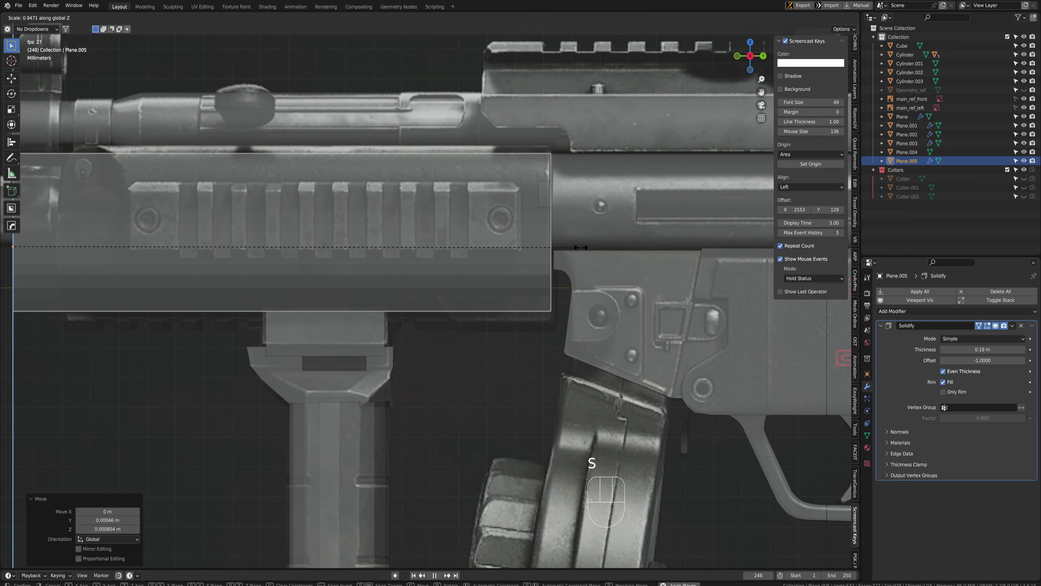
click(580, 247)
key(g)
right_click(529, 235)
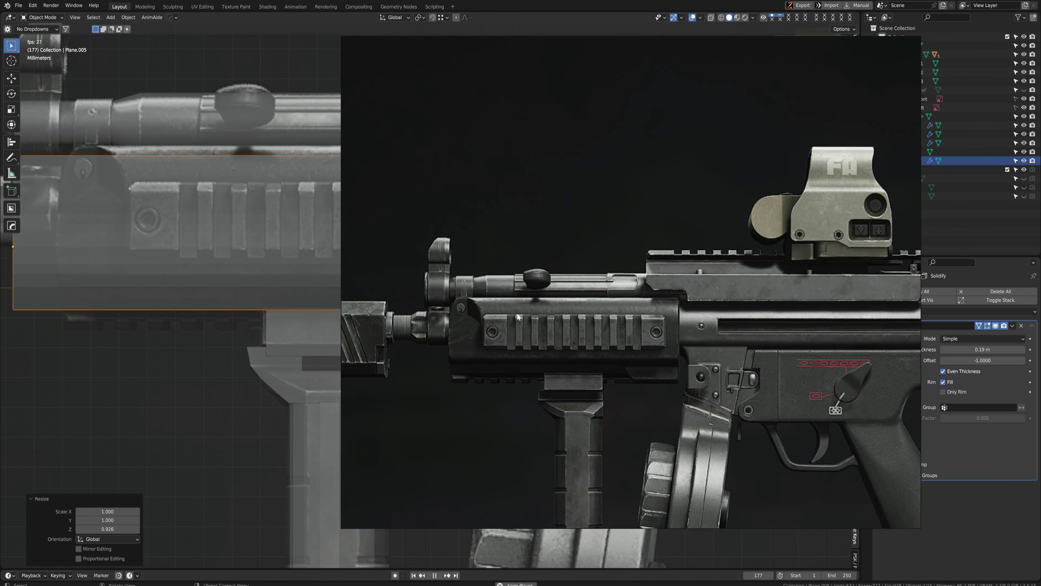
scroll(262, 271, up, 2)
shift+middle_drag(260, 272, 453, 288)
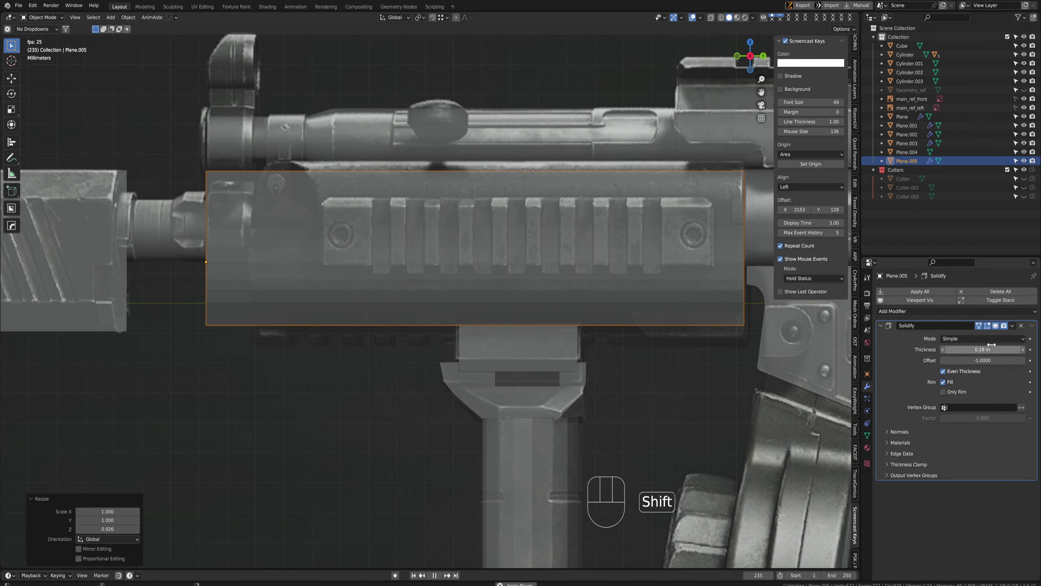
Set the Solidify thickness to -0.155 m and move the block about 0.189 m along Y back over the handguard
shift+drag(993, 349, 943, 350)
scroll(251, 238, down, 4)
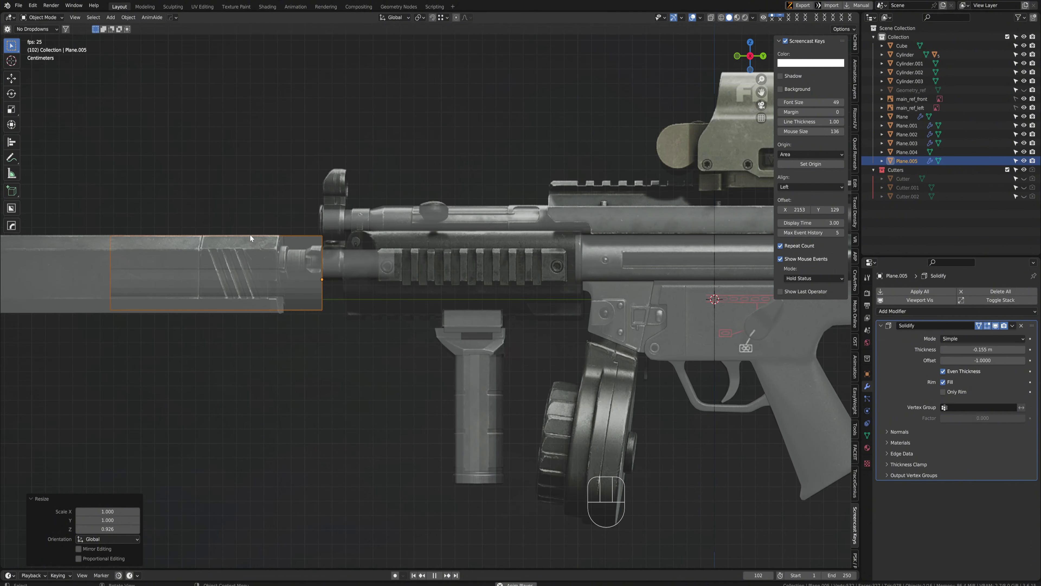
key(g)
click(510, 263)
scroll(318, 326, up, 5)
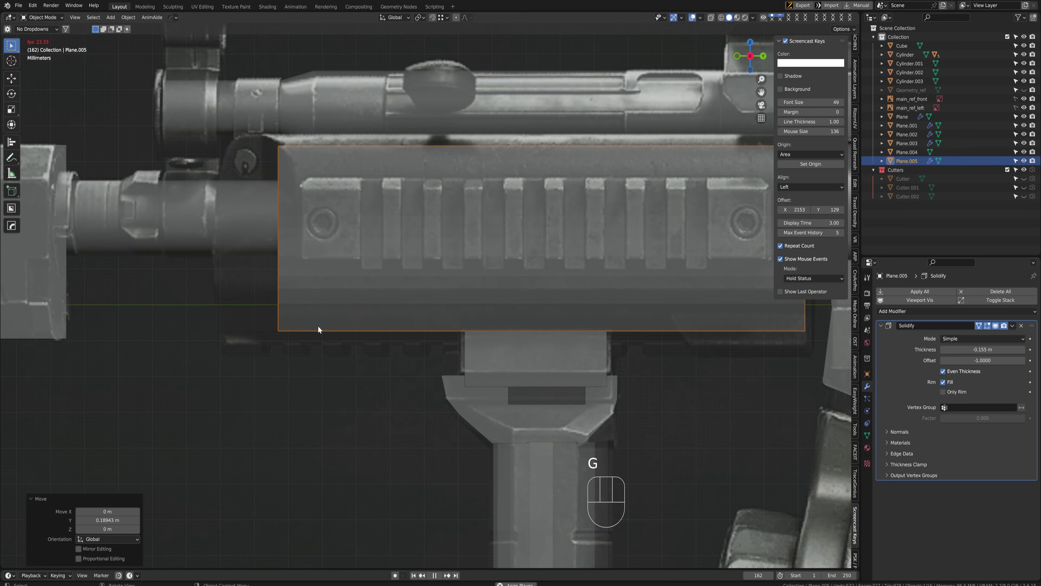
Scale the block down along Z and raise it about 0.004 m to meet the handguard's upper edge
key(s)
key(z)
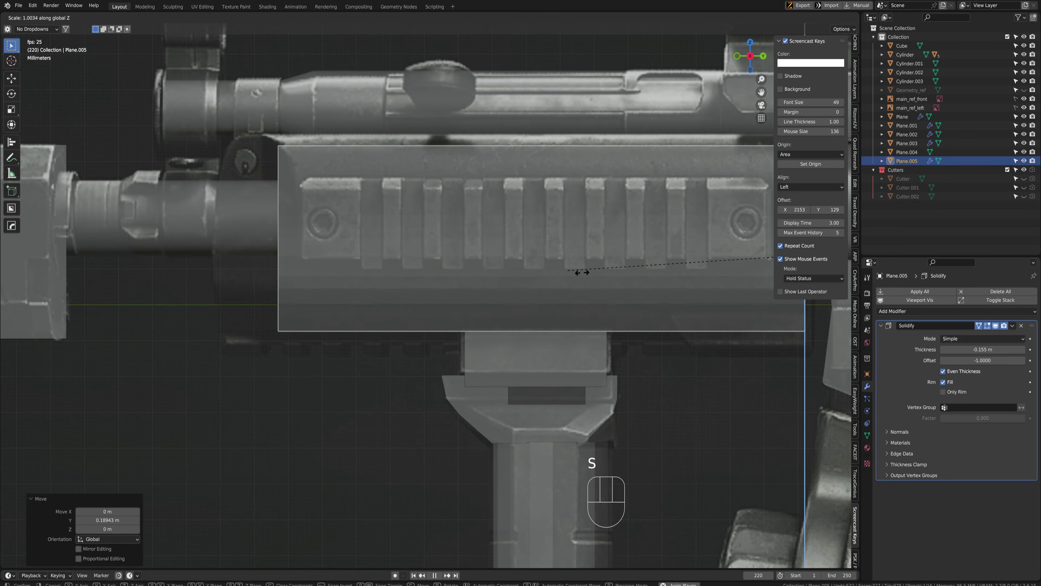
click(604, 278)
key(g)
key(z)
click(613, 259)
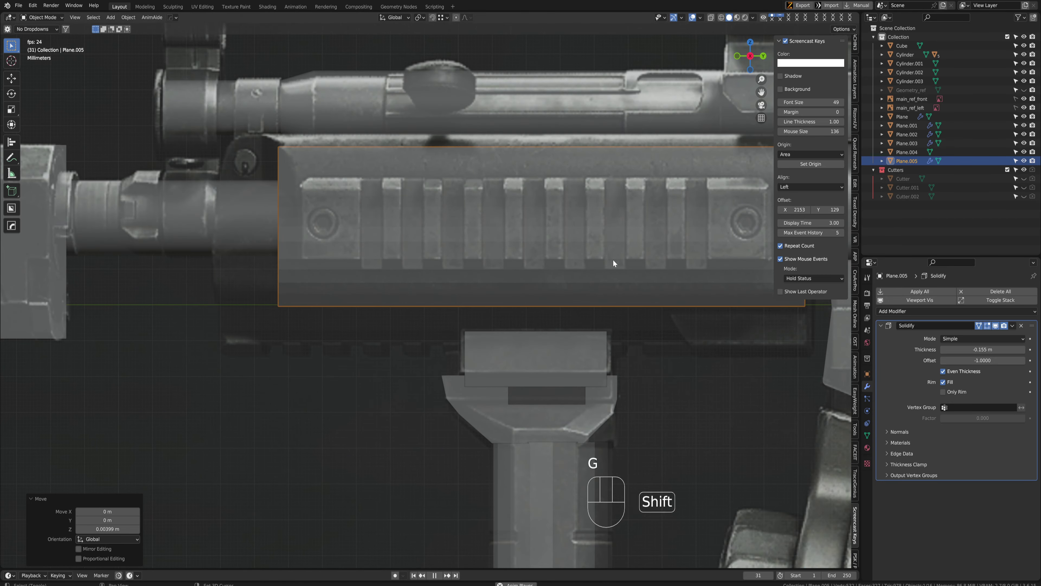
Scale the block by about 1.031 along Z and lower it about 0.0008 m to refine the fit
shift+middle_drag(612, 258, 495, 293)
key(s)
key(z)
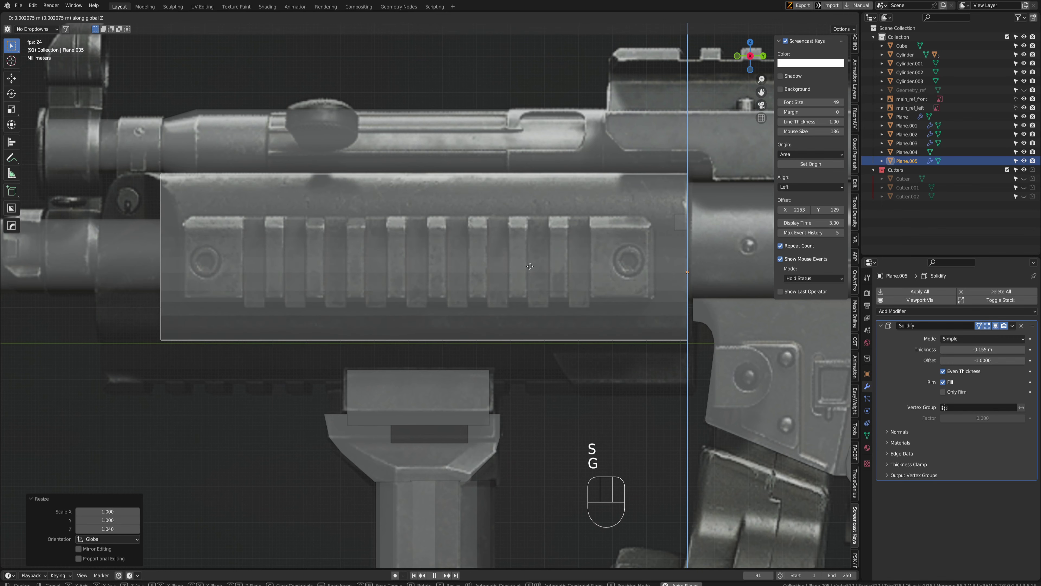
click(525, 265)
key(g)
key(z)
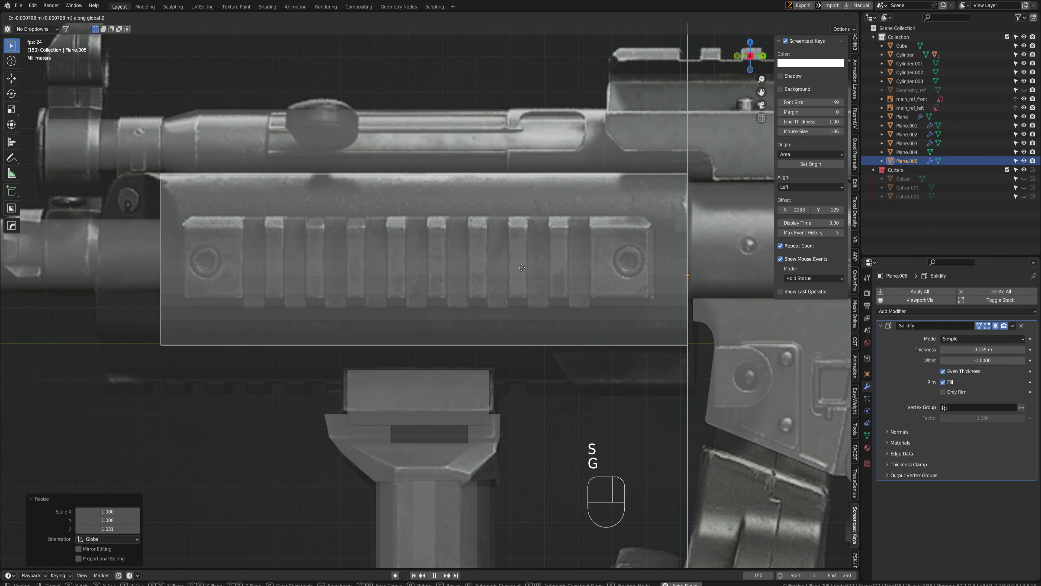
click(525, 268)
Extend the handguard block's length by setting the Solidify thickness to -0.17 m
scroll(525, 267, down, 2)
shift+middle_drag(525, 267, 564, 273)
shift+drag(978, 349, 963, 349)
shift+middle_drag(456, 293, 540, 296)
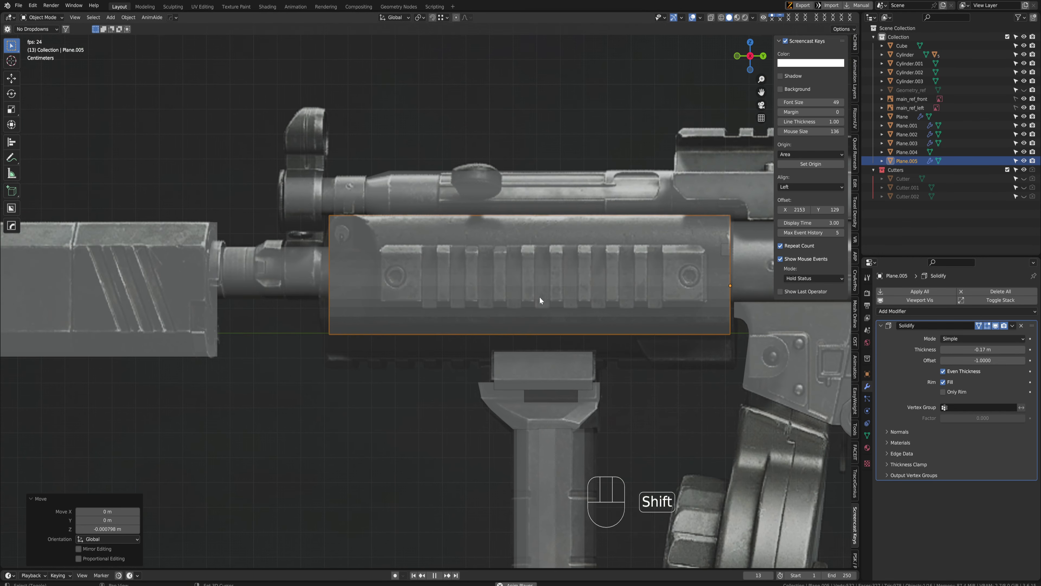
View the handguard block from the front at an angle and keep the reference image window always on top
middle_drag(410, 275, 465, 281)
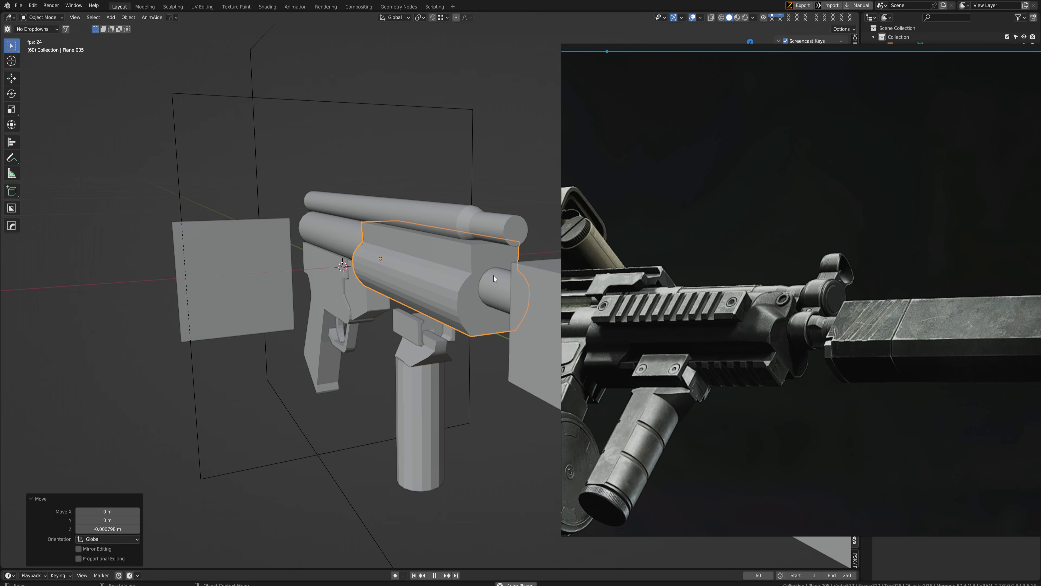
shift+middle_drag(494, 275, 542, 298)
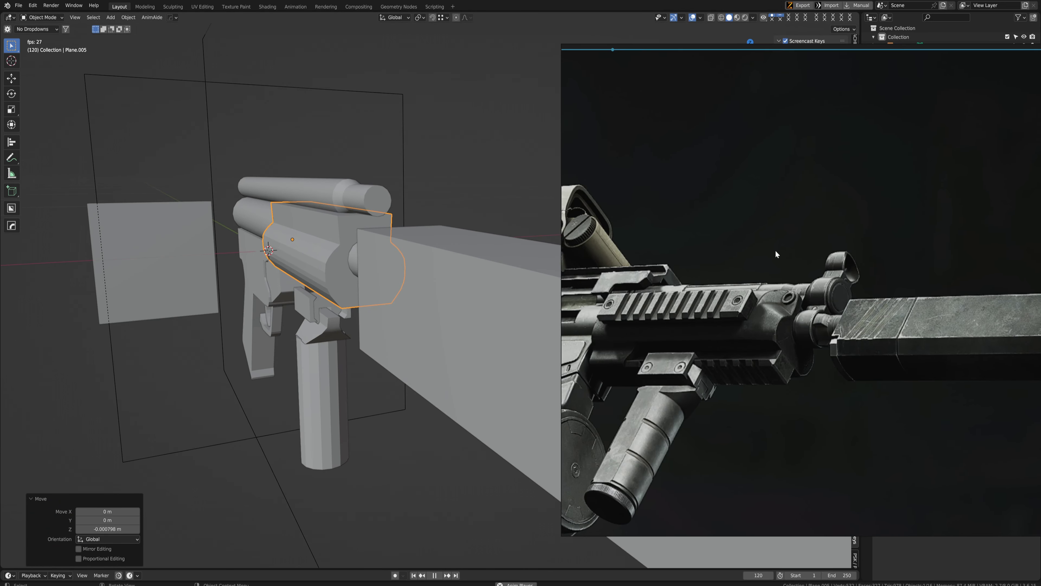
key(ctrl+shift+a)
scroll(352, 274, up, 4)
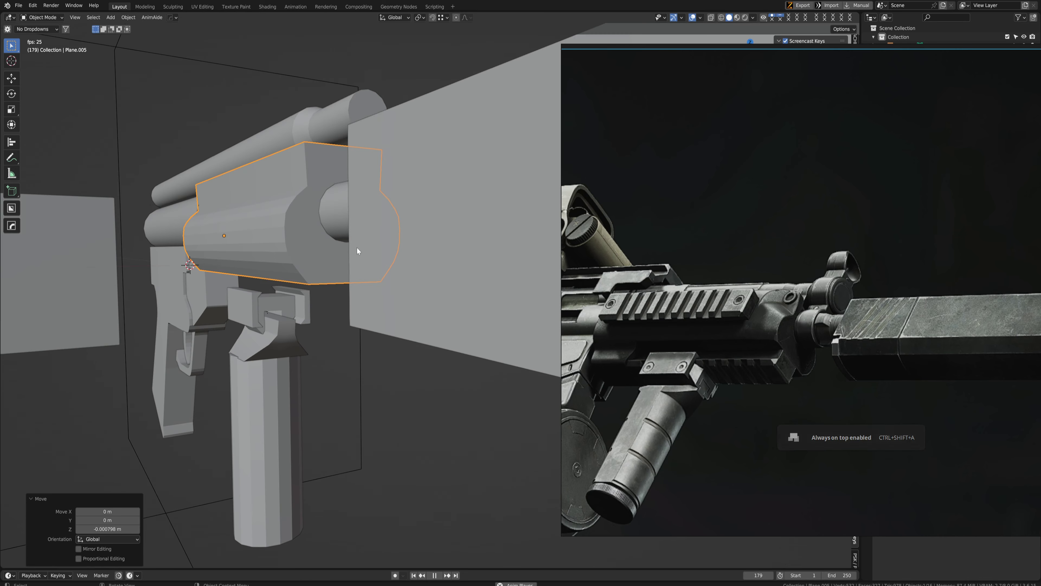
Hide the suppressor block and open the handguard profile for vertex editing in the front view
alt+middle_drag(357, 247, 316, 273)
click(228, 270)
key(h)
key(KP_1)
scroll(301, 279, up, 4)
shift+middle_drag(333, 219, 344, 257)
scroll(344, 258, up, 2)
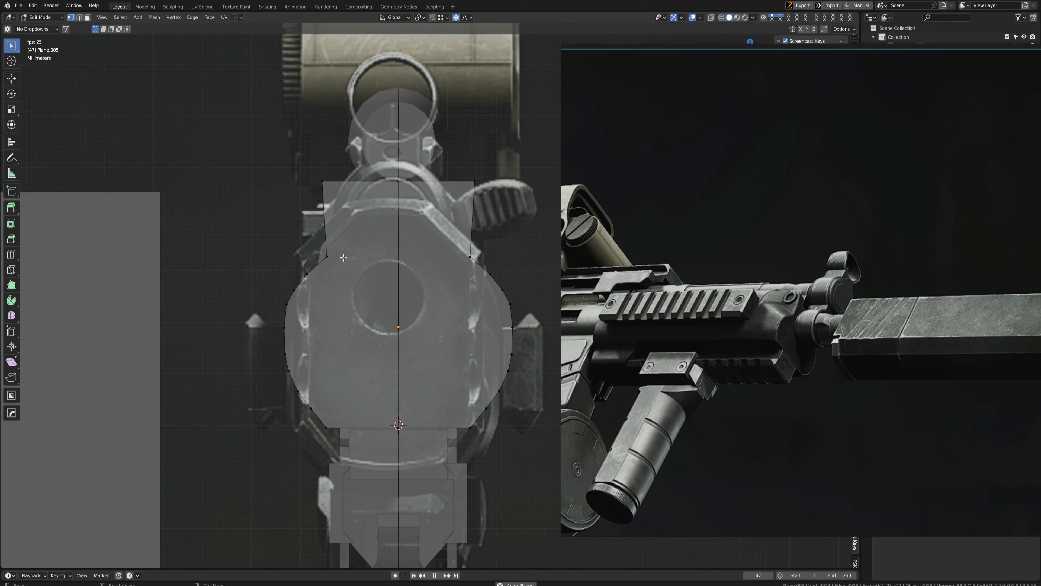
Move the left upper corner vertex and the neck vertex below it inward along X
click(334, 179)
key(g)
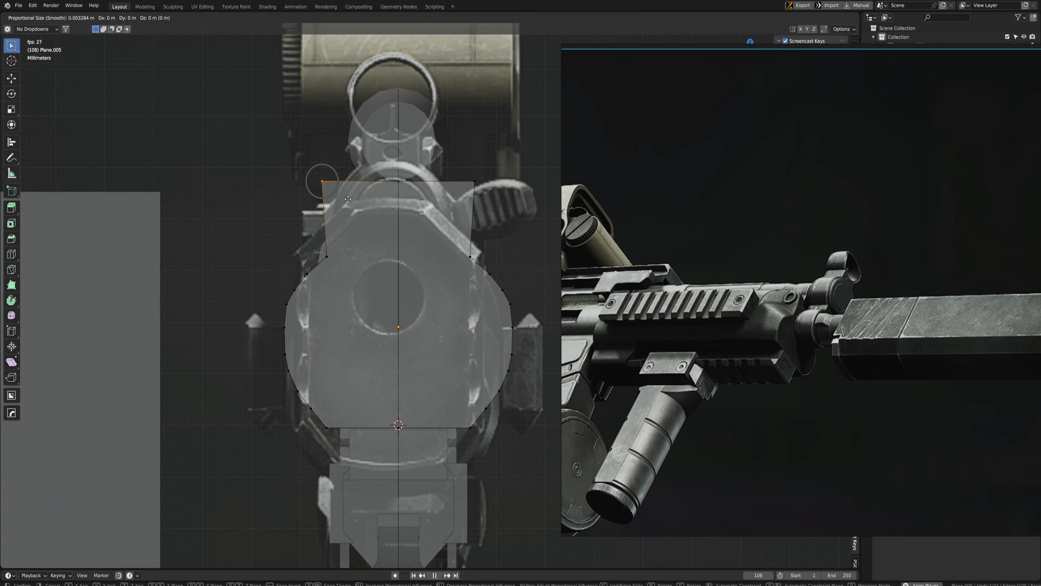
key(x)
click(325, 247)
key(g)
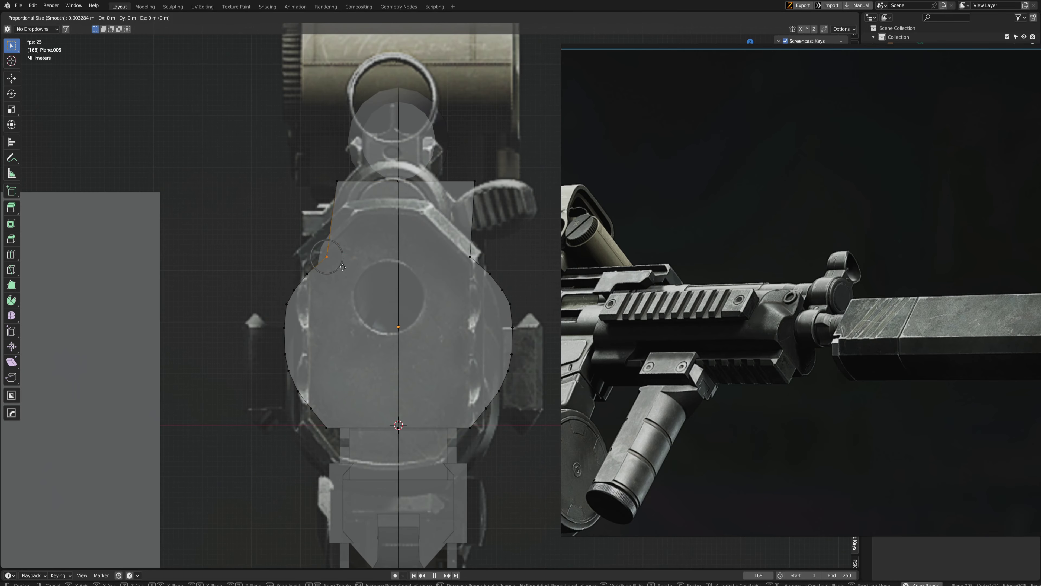
key(x)
click(330, 250)
Readjust the left neck vertex by about -0.0012 m along X
middle_drag(330, 250, 354, 246)
key(g)
key(x)
click(395, 261)
Reposition the two left shoulder vertices of the profile onto the handguard outline in the front reference
scroll(353, 246, up, 2)
key(KP_1)
scroll(313, 202, up, 4)
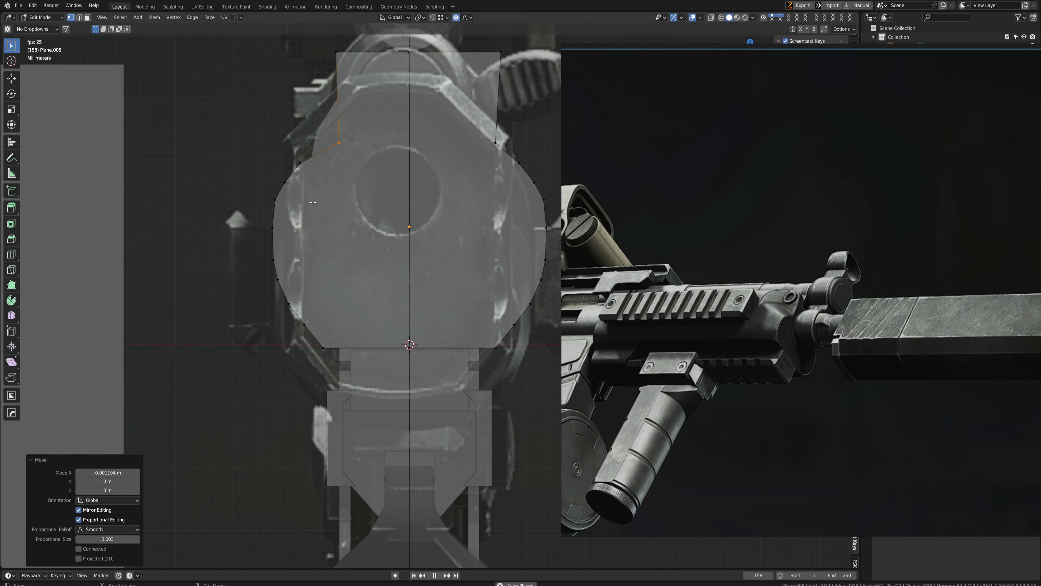
shift+middle_drag(313, 202, 359, 245)
key(g)
click(359, 245)
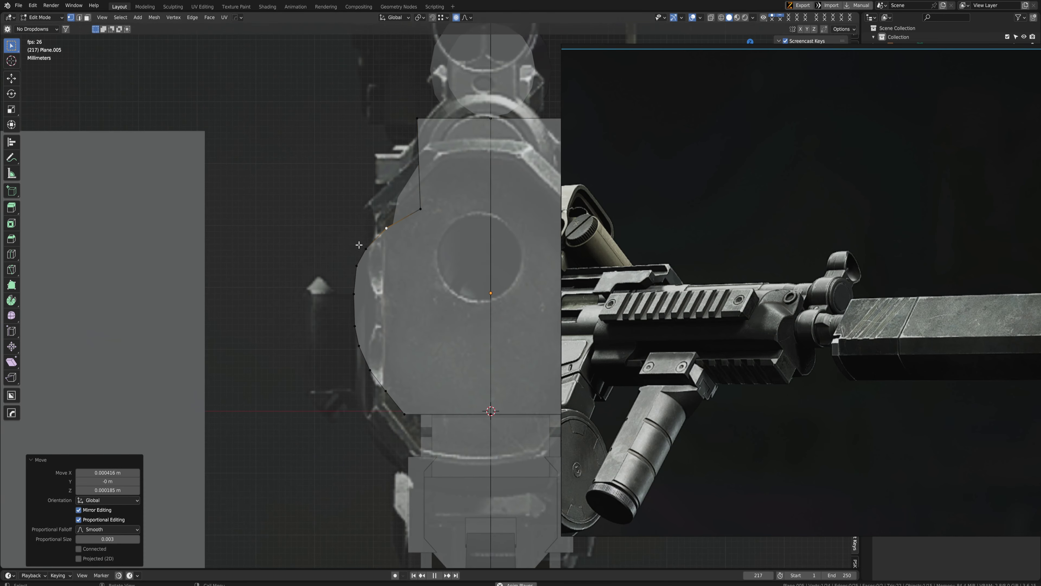
key(g)
click(374, 247)
Nudge the vertices along the middle of the profile's left curve inward to follow the front reference
click(356, 271)
key(g)
click(359, 273)
click(355, 298)
key(g)
click(359, 298)
click(360, 322)
key(g)
click(362, 320)
Reposition the vertices of the profile's lower left curve to follow the handguard outline in the front reference
click(361, 347)
key(g)
click(363, 347)
click(370, 369)
key(g)
click(387, 392)
click(387, 391)
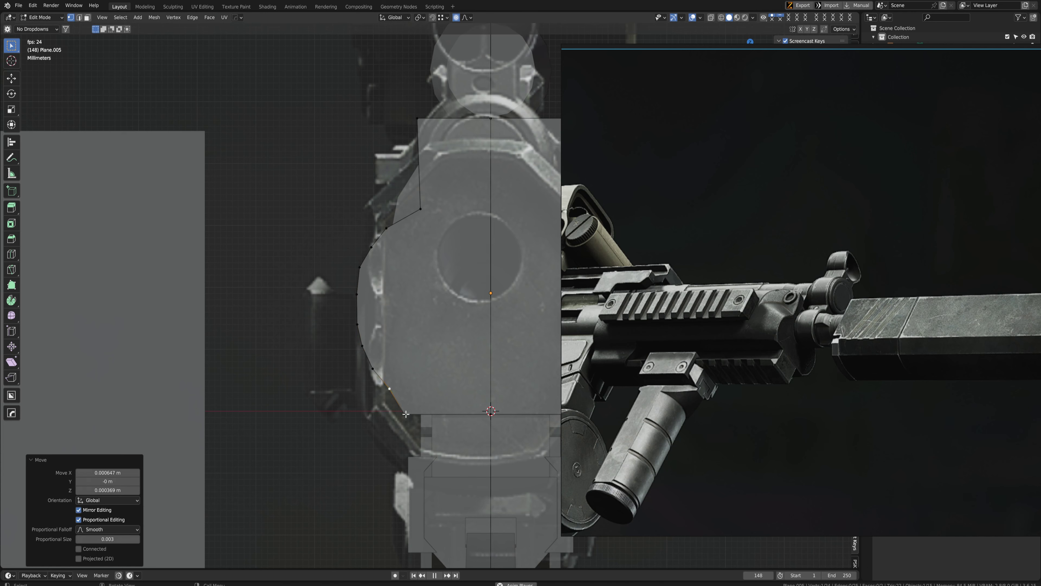
key(g)
click(387, 392)
Symmetrize the handguard profile across X from the negative to the positive side
scroll(426, 271, down, 2)
shift+middle_drag(435, 247, 367, 319)
key(alt+x)
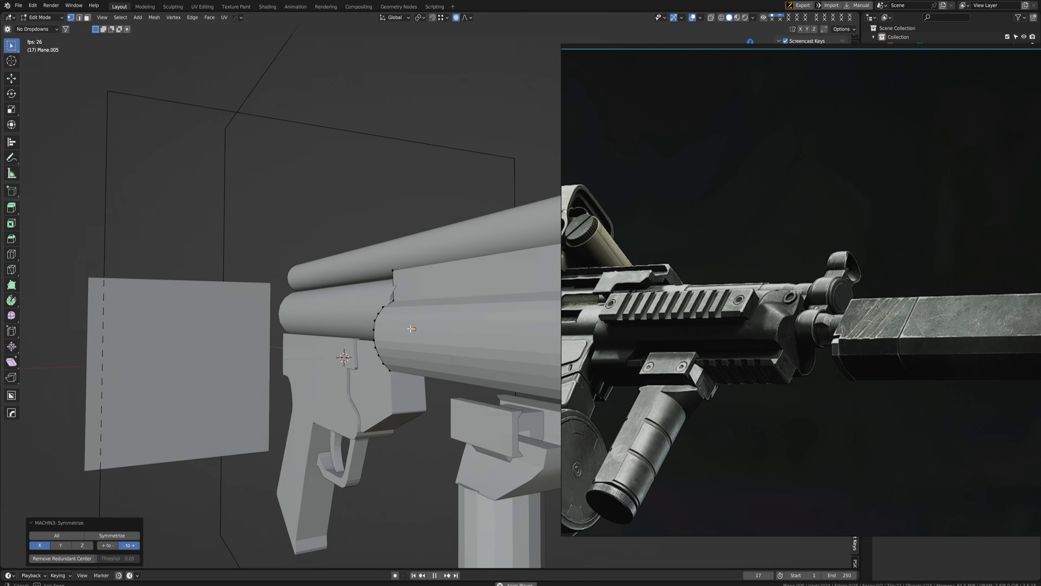
scroll(279, 287, down, 3)
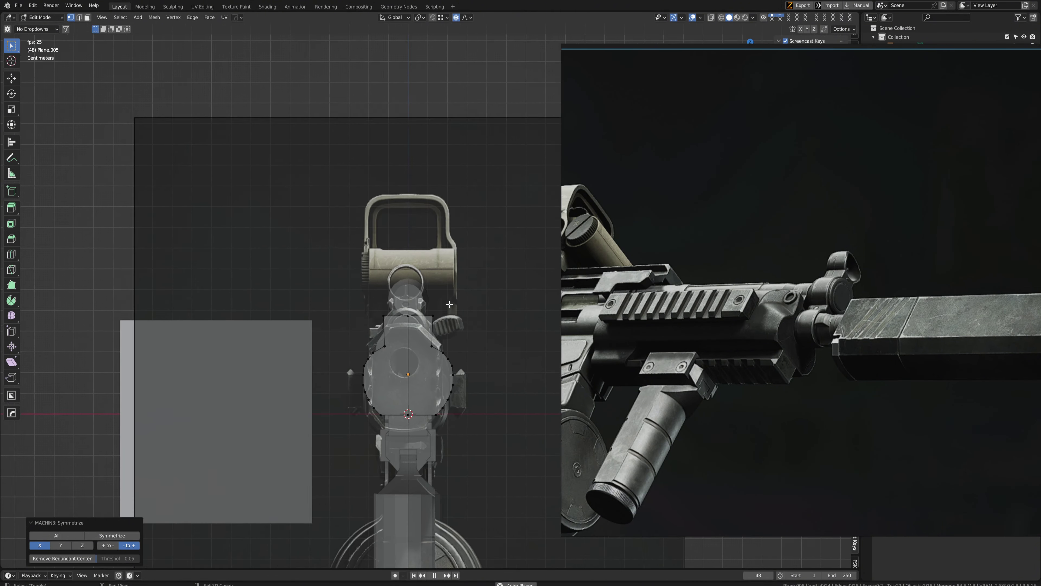
shift+middle_drag(450, 304, 384, 299)
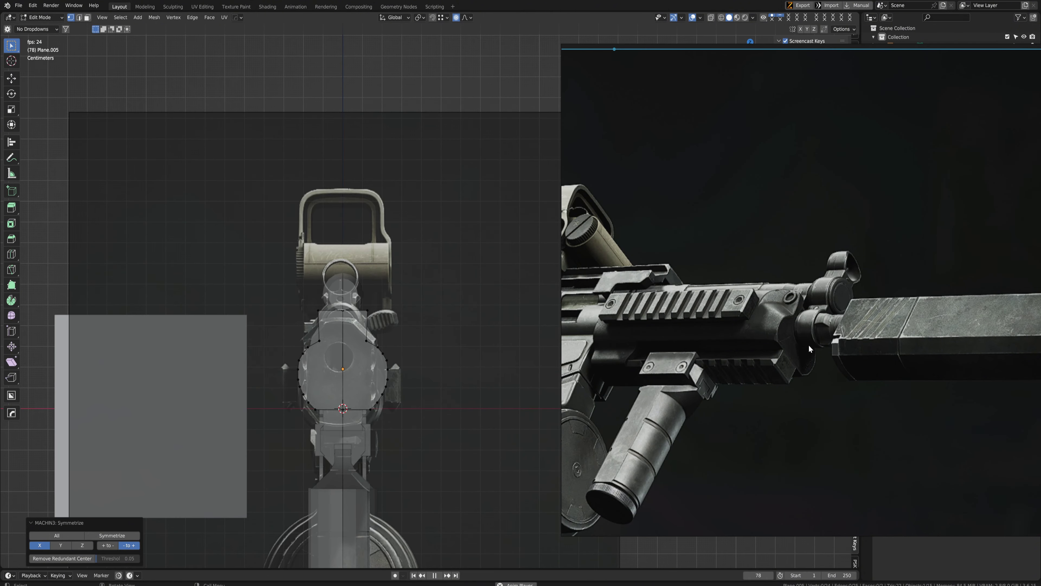
scroll(324, 323, up, 2)
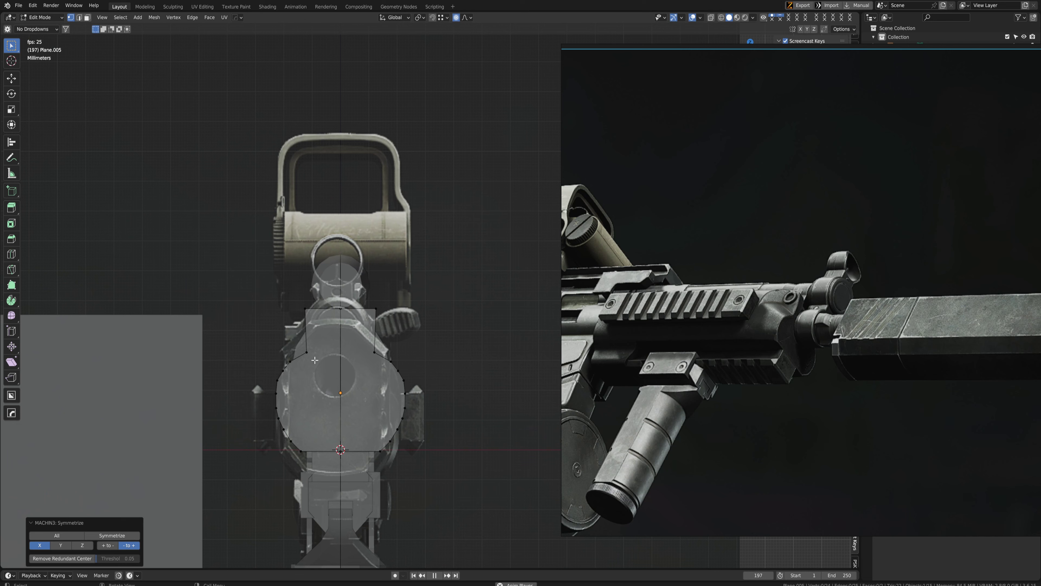
Cut a rectangular channel into the upper middle of the handguard and extrude the box cut lengthwise through most of the part
key(Tab)
key(w)
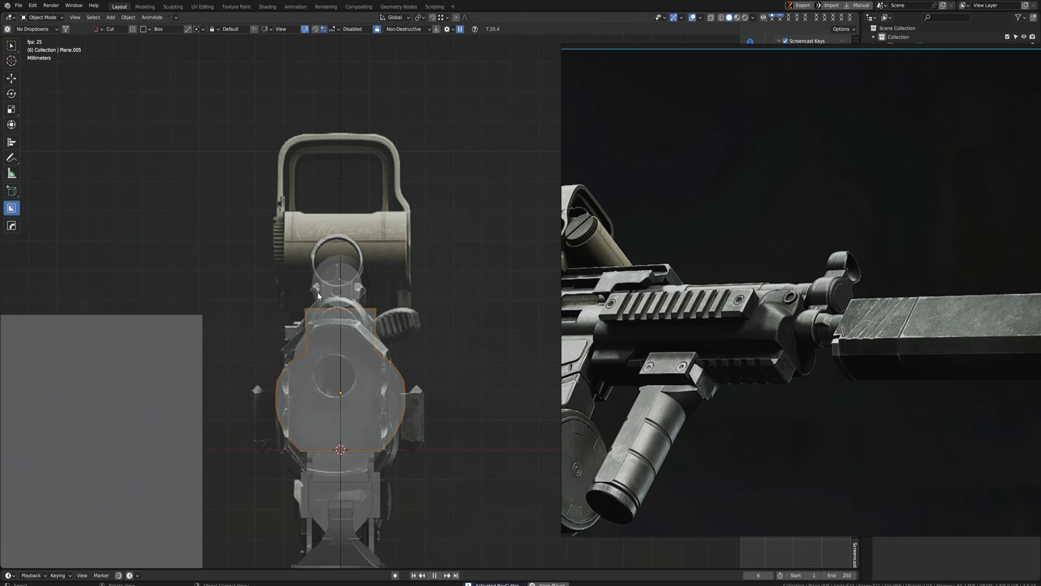
drag(319, 308, 360, 383)
middle_drag(359, 384, 377, 386)
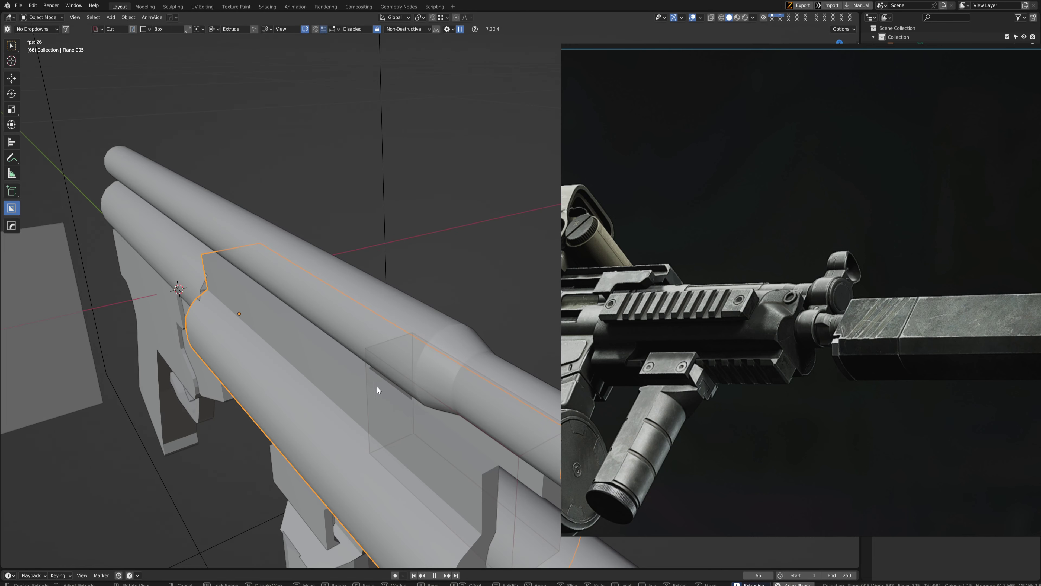
click(289, 327)
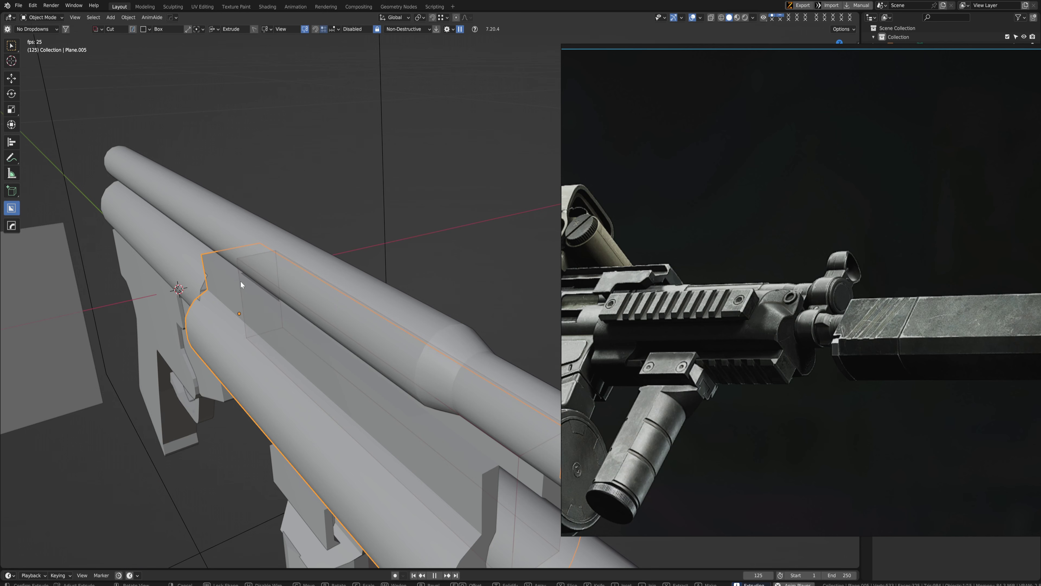
middle_drag(240, 281, 367, 303)
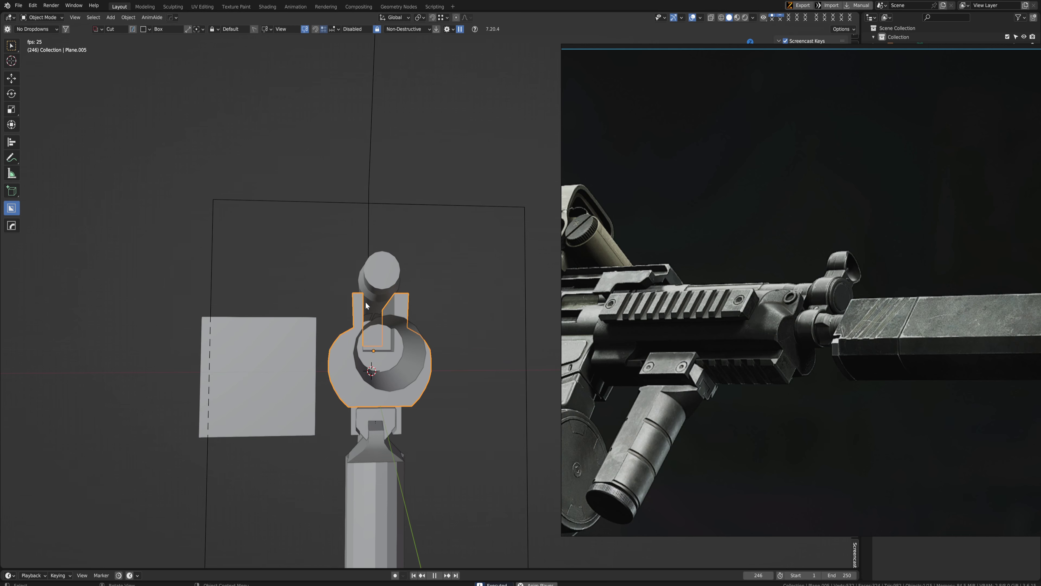
Lower the handguard's top vertices about 2.5 mm along Z against the front reference
key(KP_1)
scroll(328, 271, up, 5)
key(Tab)
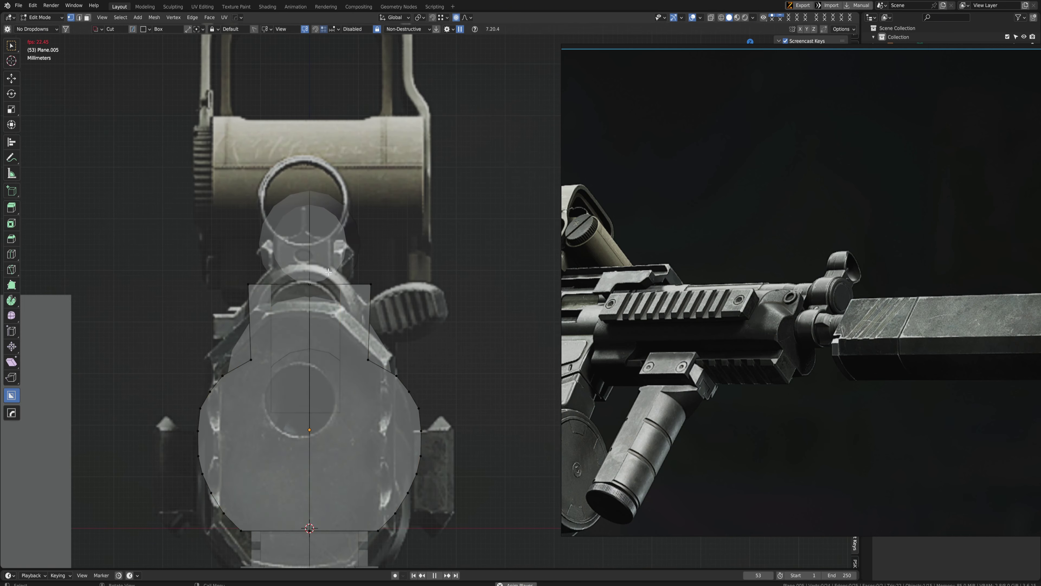
key(Escape)
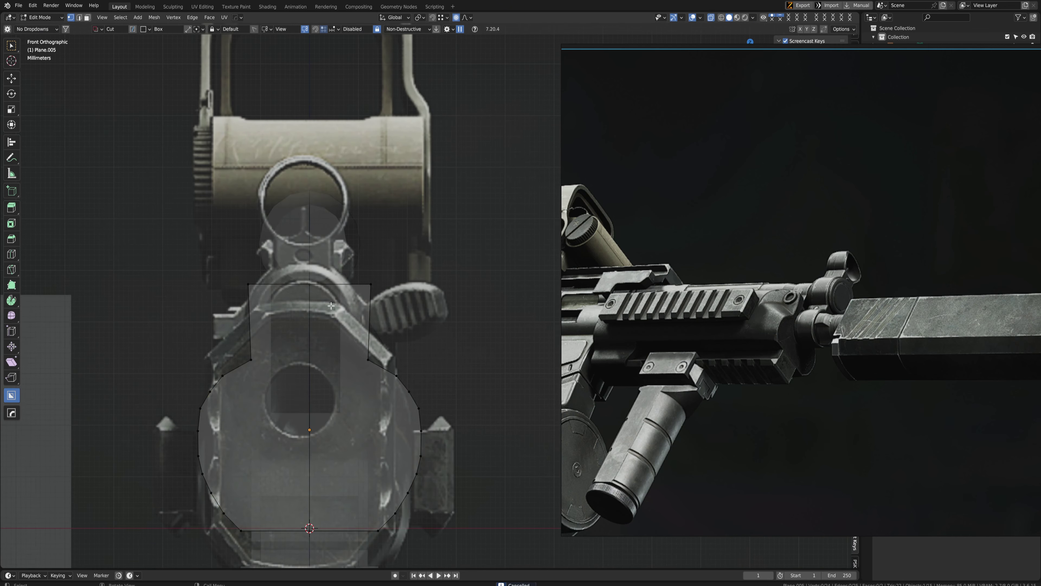
key(2)
key(w)
drag(231, 265, 389, 299)
key(g)
key(z)
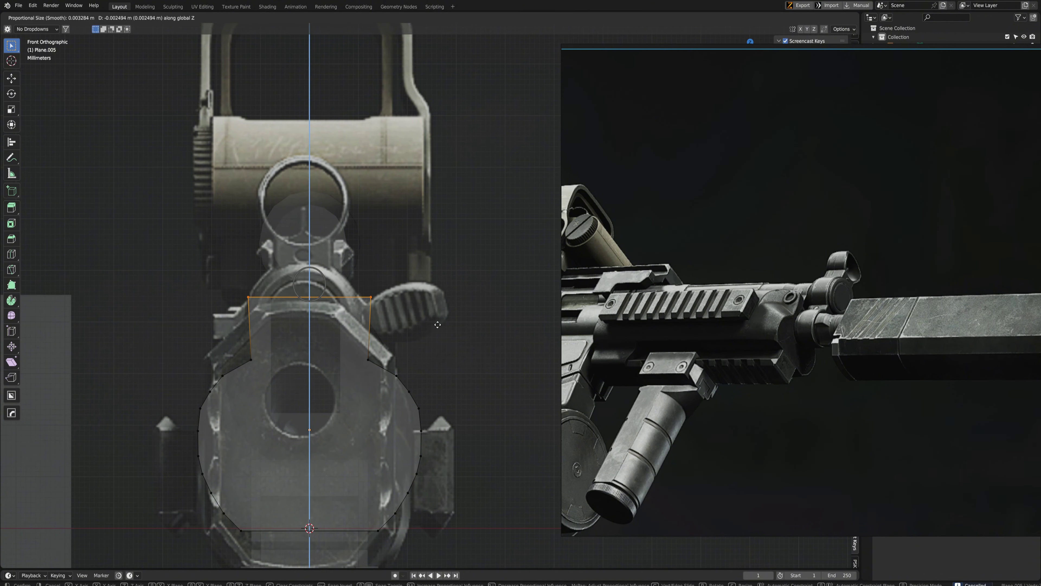
key(Return)
Lower the same top vertices of the handguard a further 2.2 mm or so along Z
middle_drag(389, 299, 369, 295)
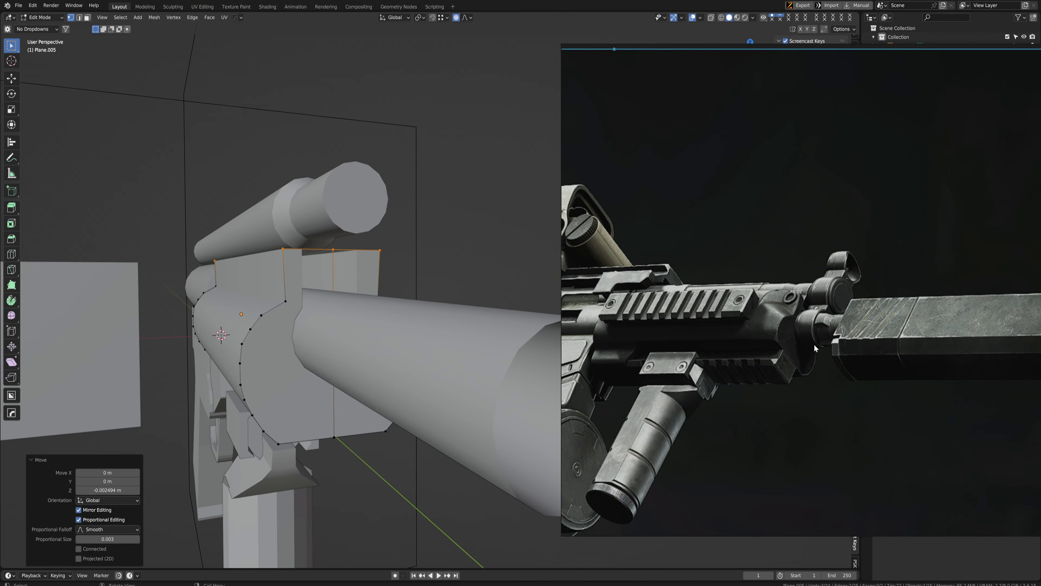
key(g)
key(z)
key(Escape)
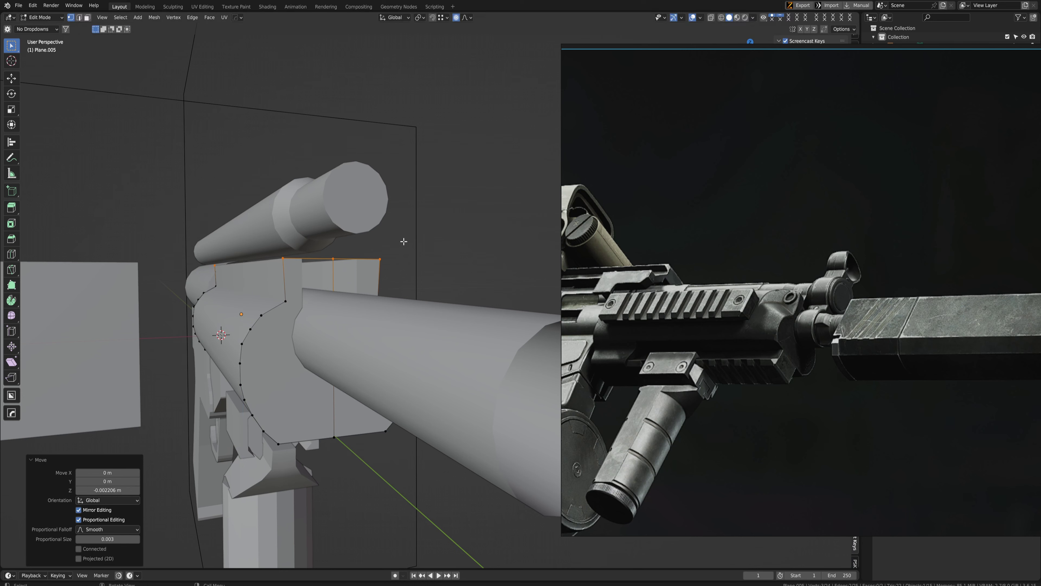
key(g)
key(z)
key(Escape)
key(ctrl+z)
key(ctrl+z)
key(g)
key(y)
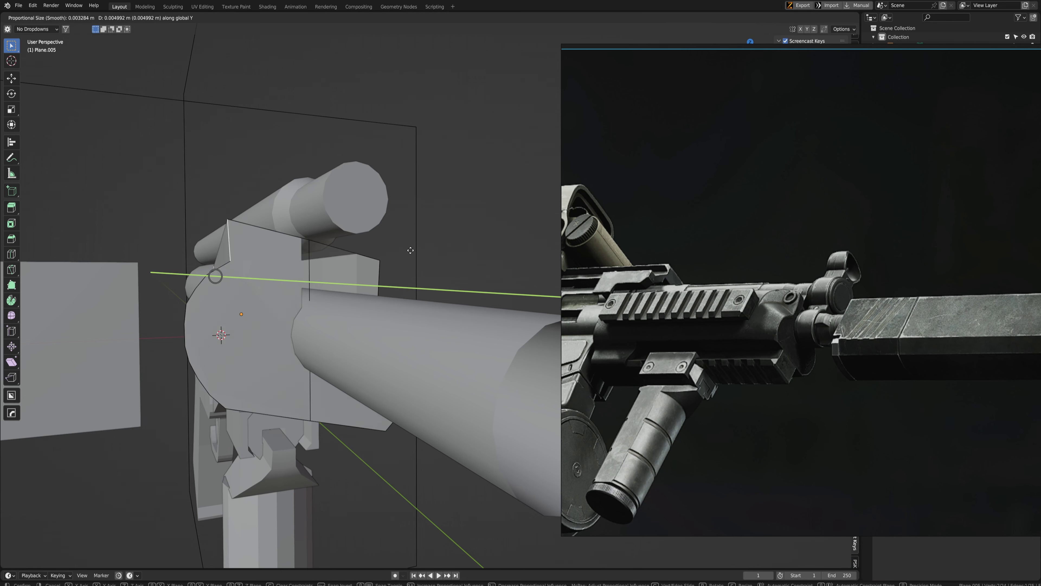
key(Escape)
Shift the side edge of the handguard's raised upper section outward along X and symmetrize the mesh from negative to positive X
key(g)
key(x)
click(404, 253)
key(alt+x)
click(462, 309)
middle_drag(463, 310, 328, 294)
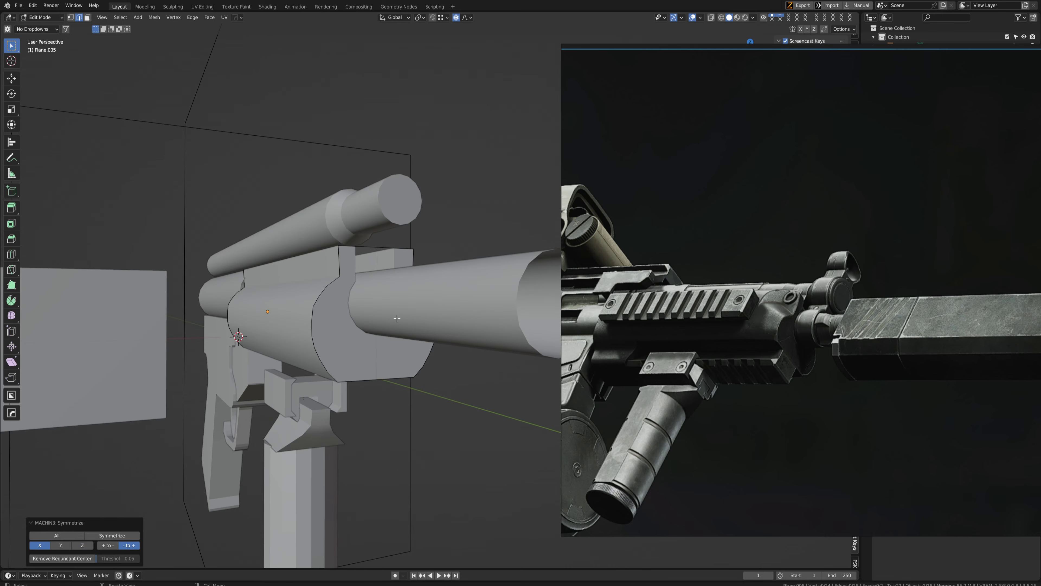
key(Tab)
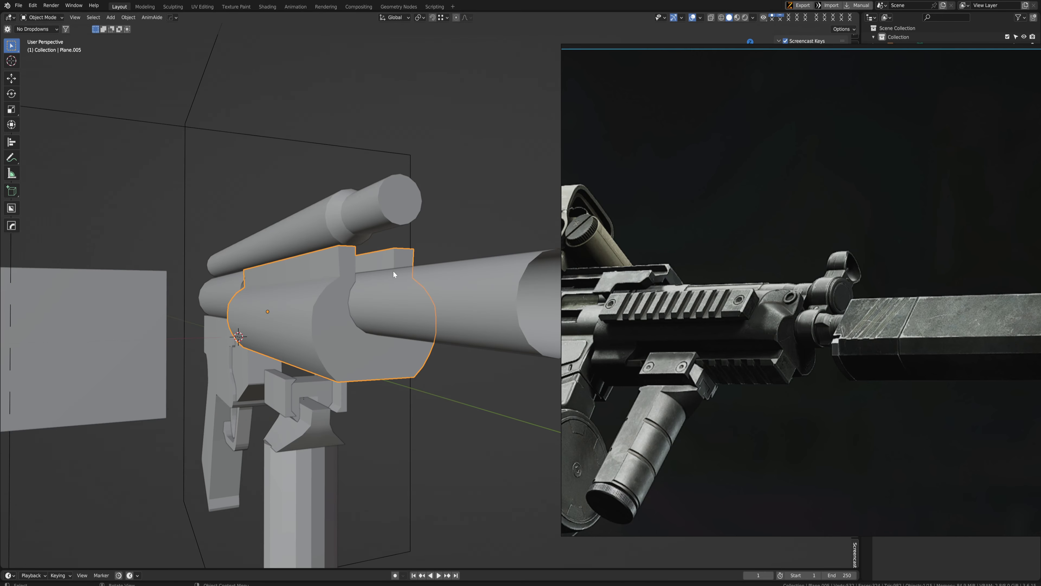
Bring up the handguard's Boolean cutter Cutter.003 and open its mesh for editing in the front view
mouse_move(394, 274)
middle_down()
mouse_move(369, 279)
mouse_move(410, 283)
middle_up()
key(q)
mouse_move(425, 284)
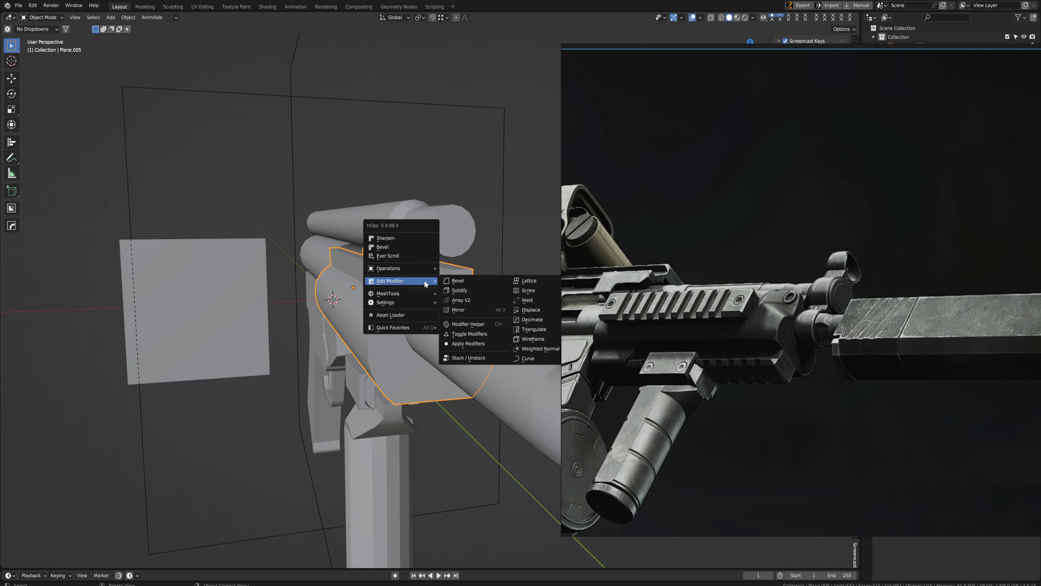
click(426, 292)
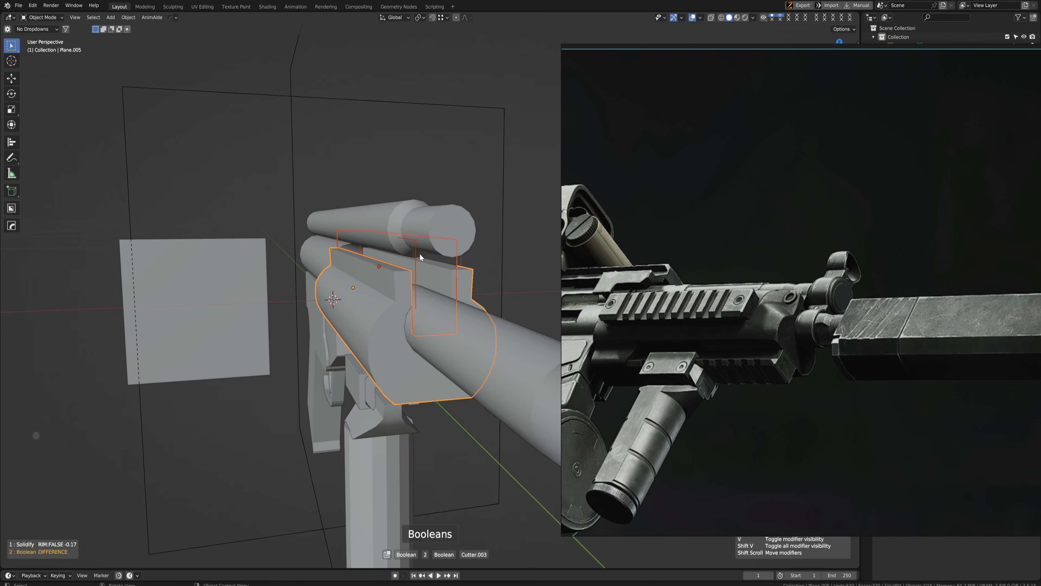
key(KP_1)
key(Tab)
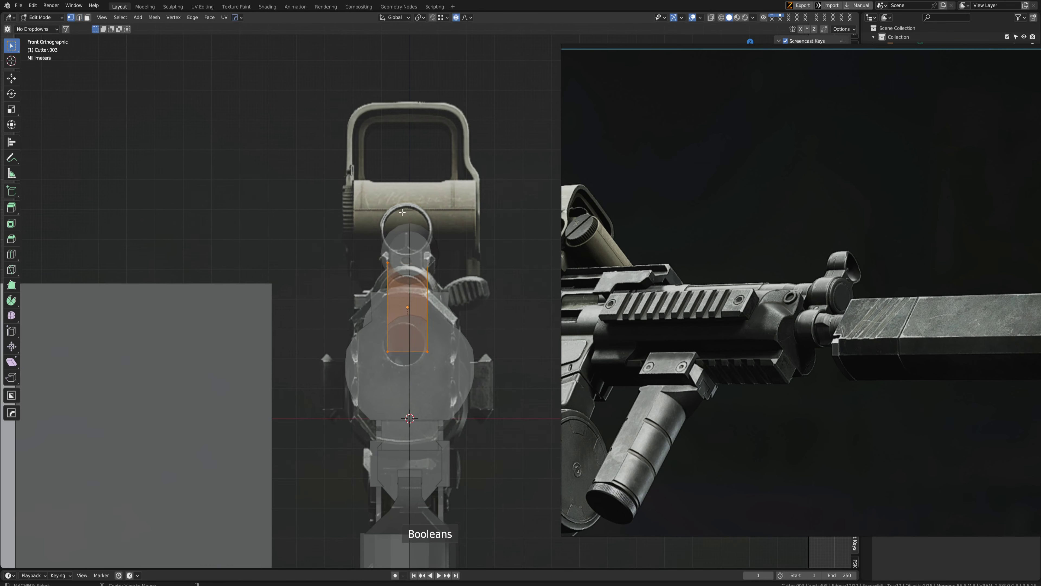
Flare the channel cutter by scaling its top vertices to about 1.17 along global X, and finish editing its mesh
key(alt+z)
scroll(456, 275, up, 3)
key(s)
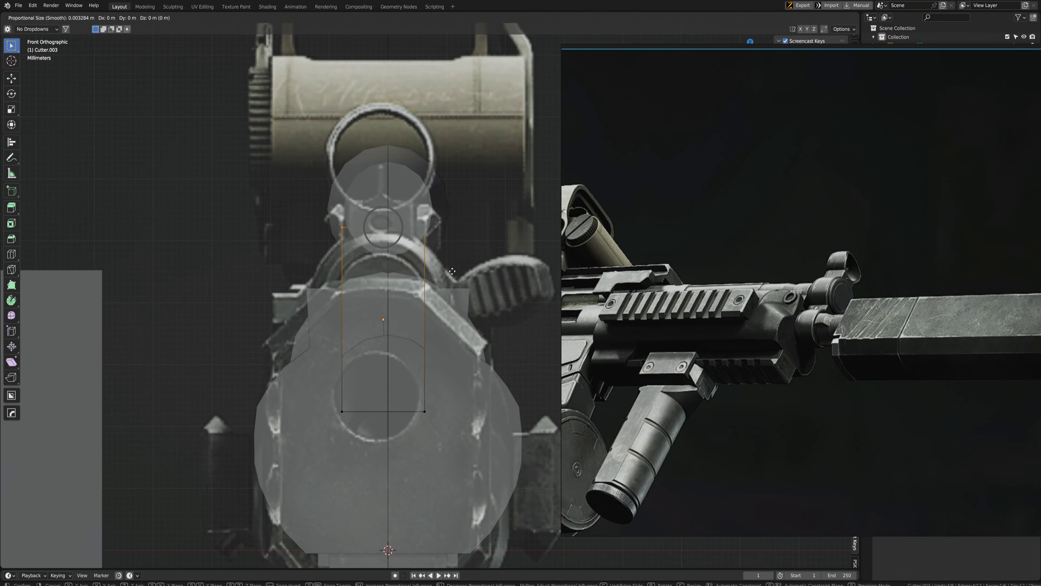
key(x)
key(x)
key(x)
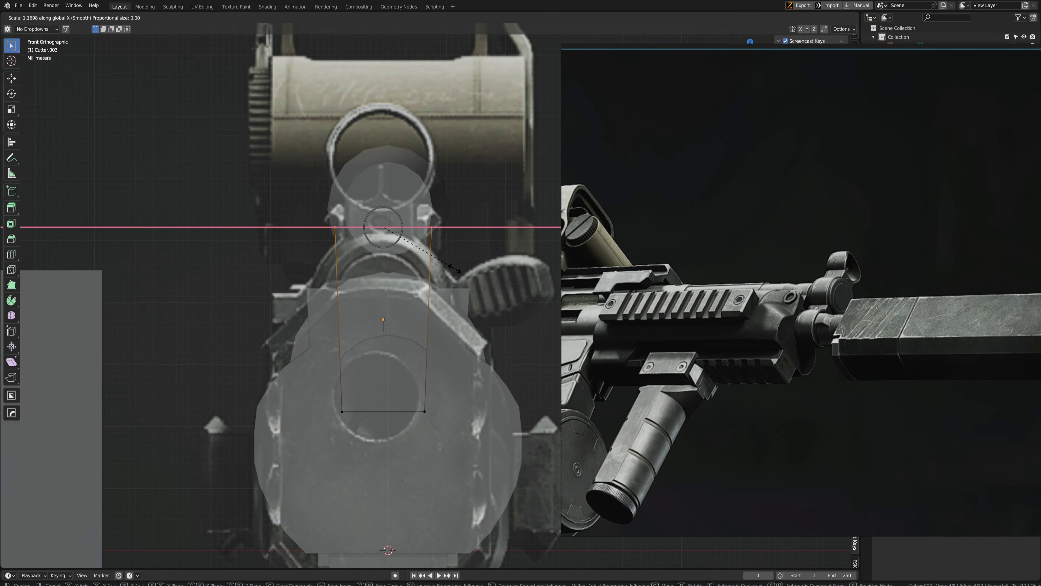
click(454, 268)
key(alt+z)
middle_drag(454, 268, 391, 325)
key(s)
key(Escape)
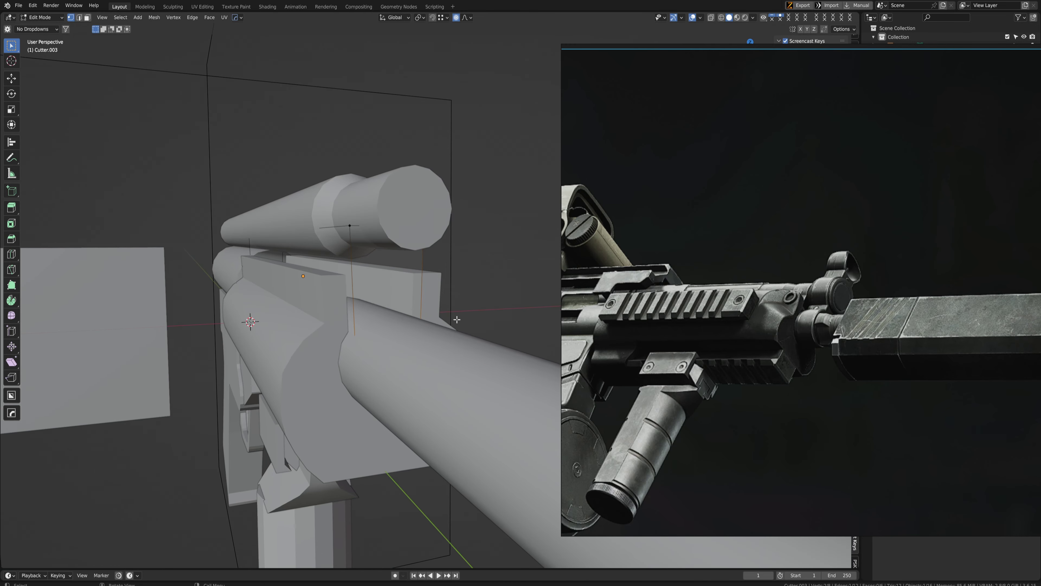
scroll(397, 347, down, 3)
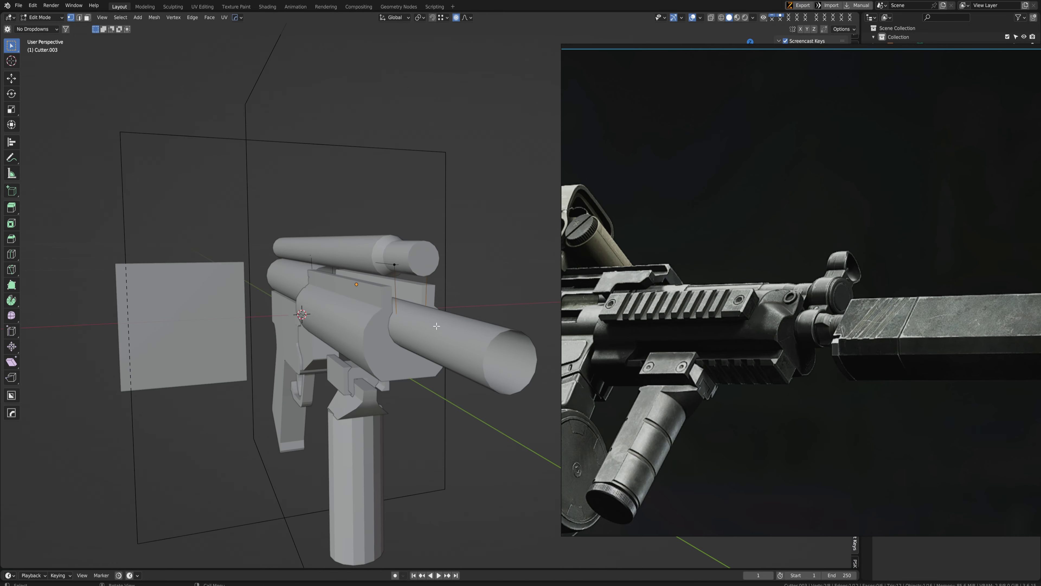
key(Tab)
Thin the barrel cylinder by scaling it to 0.925 and again to 0.975 on X and Z, keeping its length
click(451, 324)
key(s)
key(shift+y)
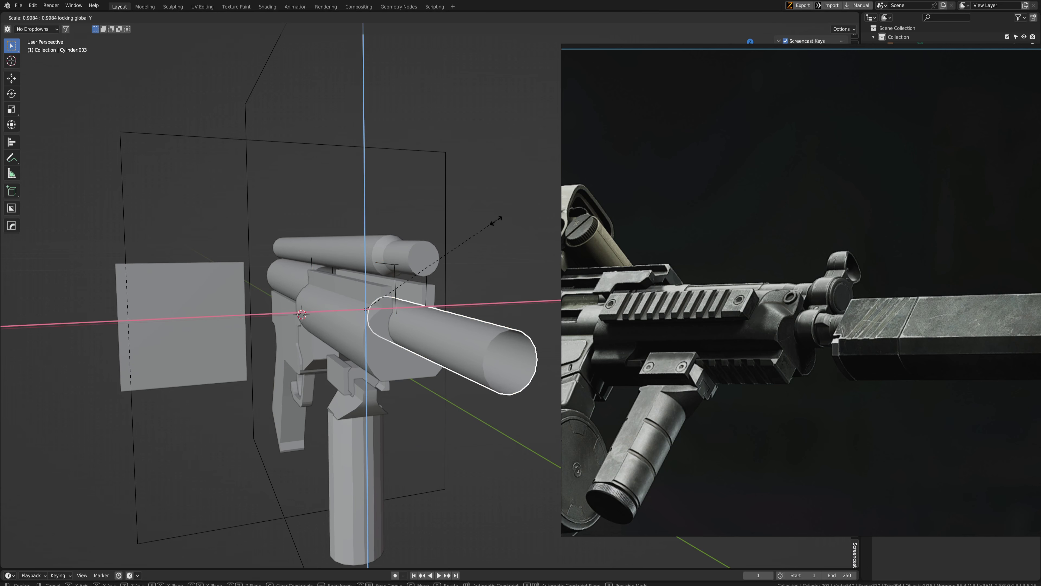
click(486, 227)
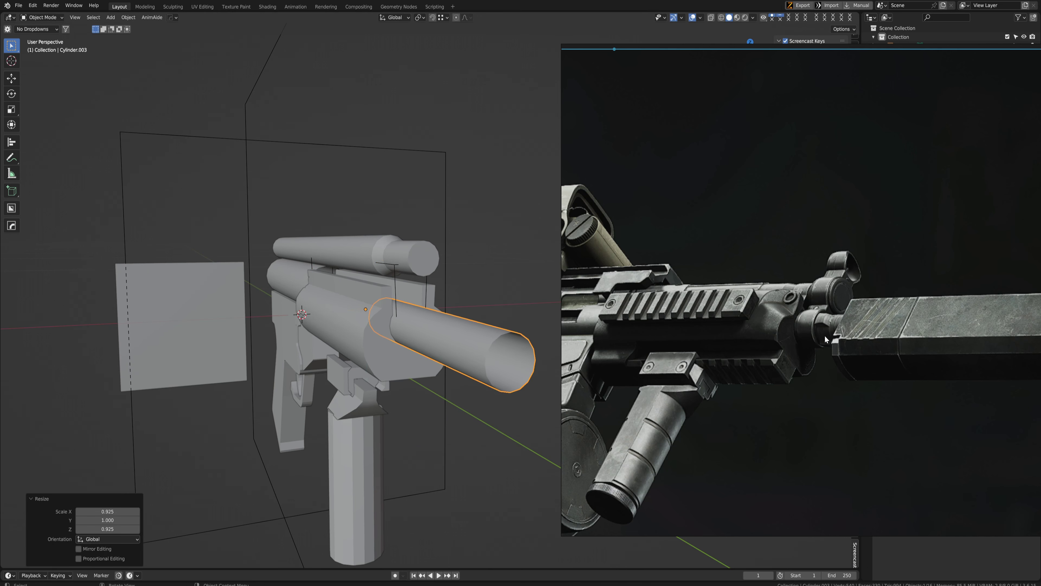
scroll(452, 301, up, 6)
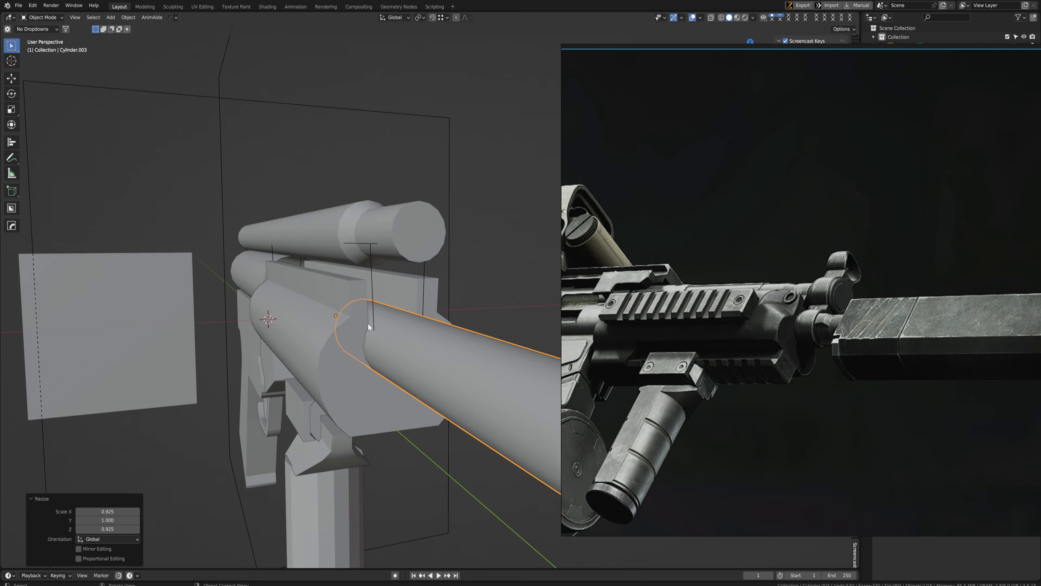
key(s)
key(shift+y)
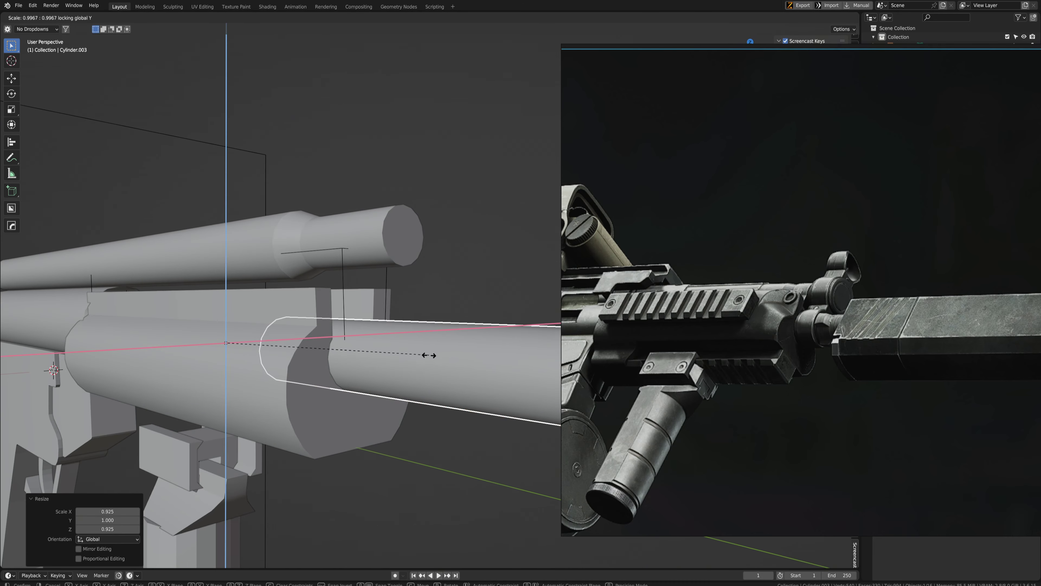
click(384, 373)
Scale the barrel cylinder to 0.947 on X and Z against the barrel in the side reference, with Y locked
key(KP_1)
key(KP_3)
scroll(361, 298, up, 5)
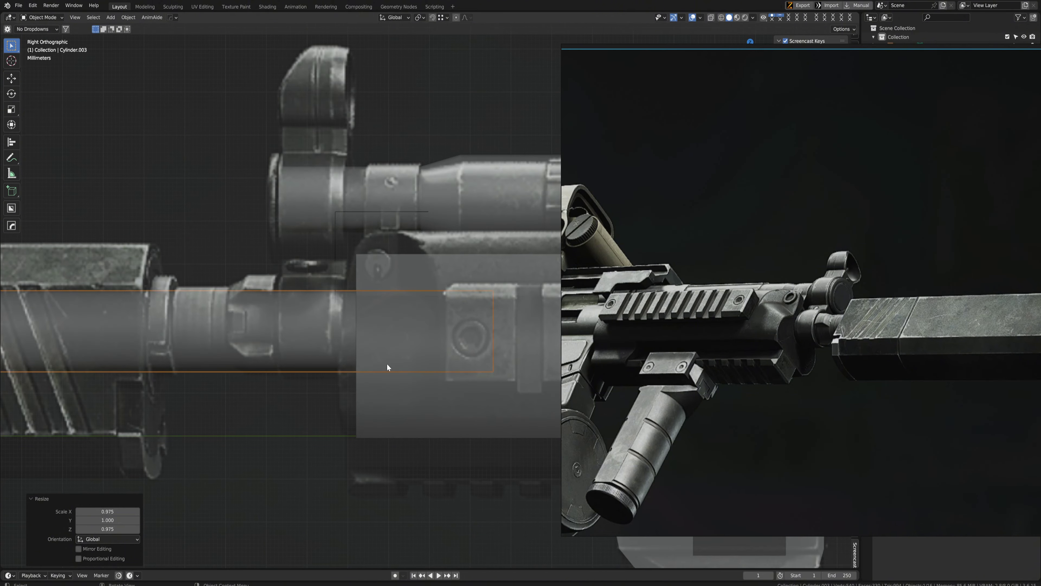
key(s)
key(shift+y)
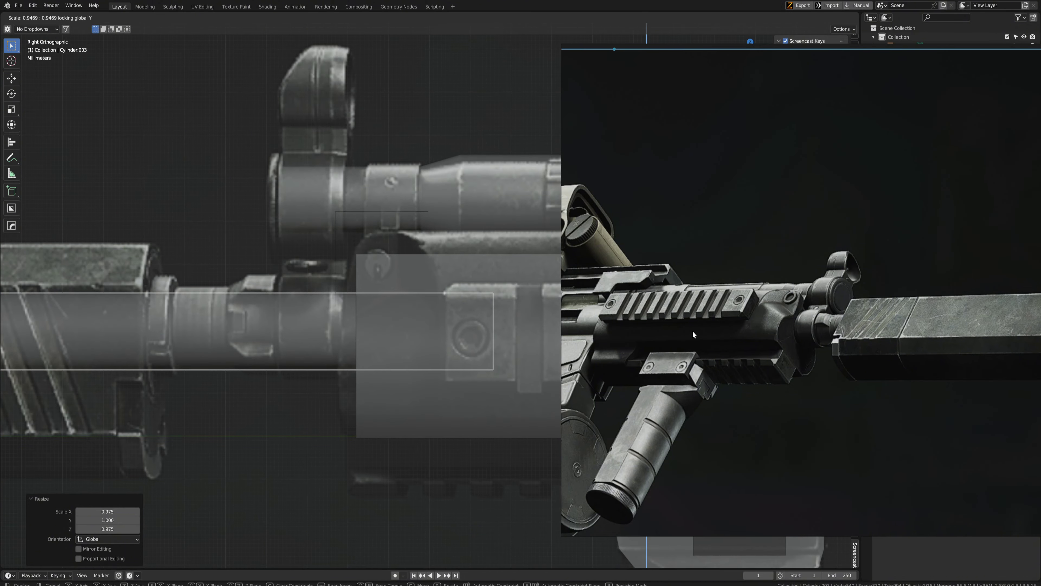
click(692, 334)
scroll(448, 324, down, 3)
scroll(414, 333, down, 2)
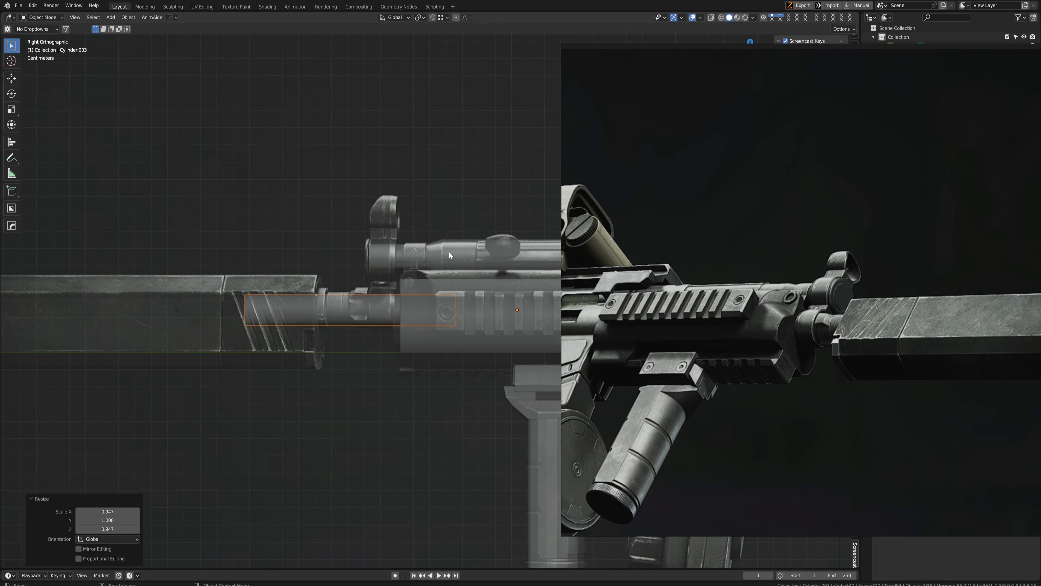
key(g)
key(y)
key(Escape)
Examine the barrel and handguard in the side reference and compare the weapon variants on the reference board
scroll(284, 246, down, 4)
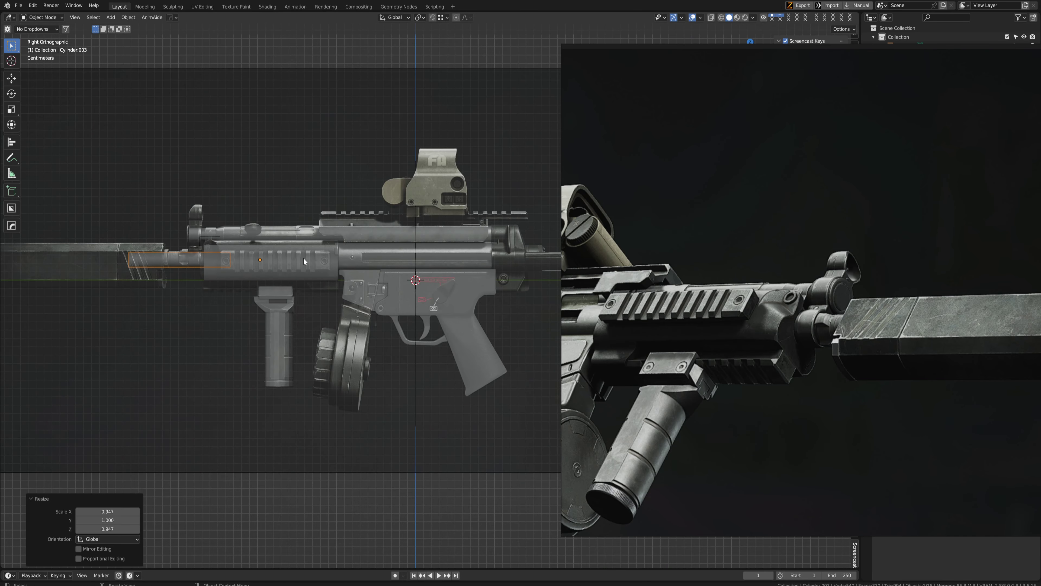
scroll(233, 267, up, 3)
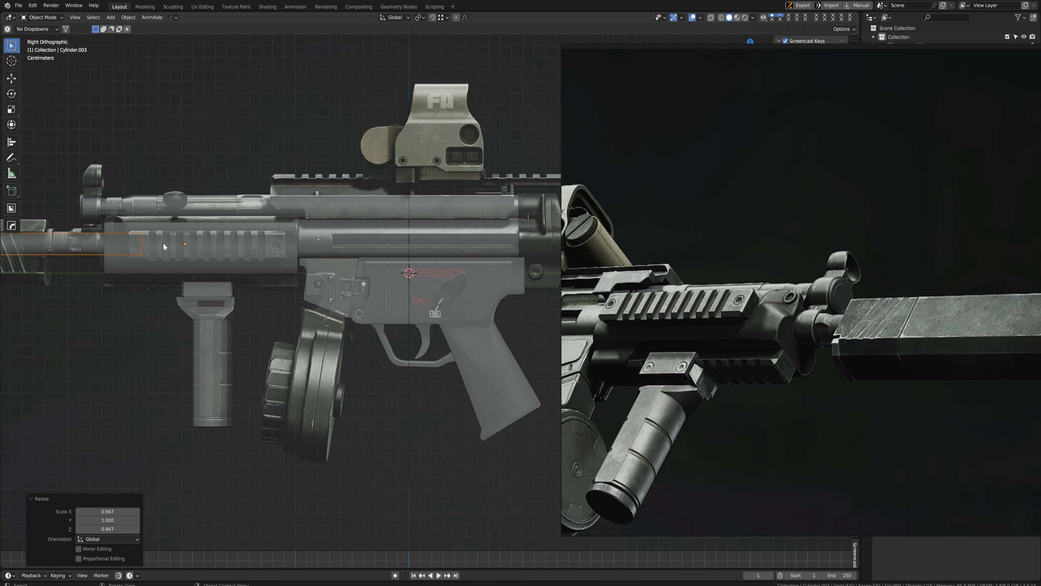
shift+middle_drag(245, 231, 251, 232)
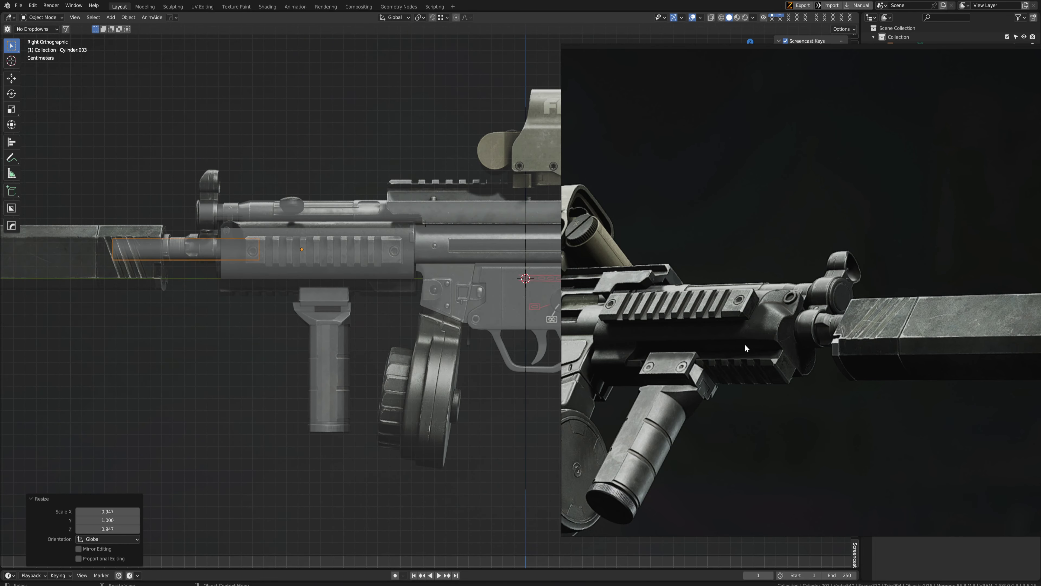
scroll(746, 344, down, 6)
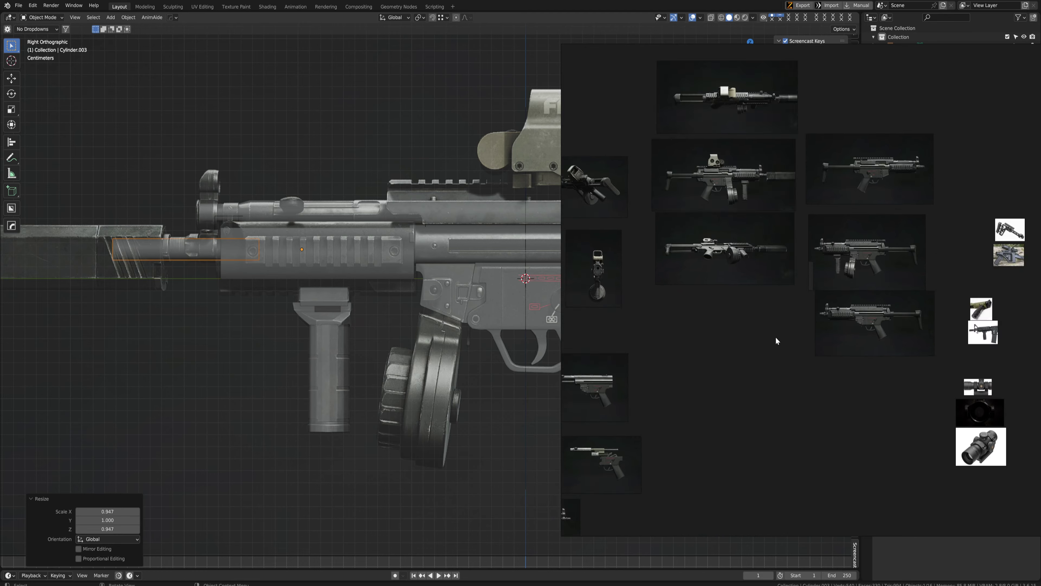
scroll(776, 324, up, 3)
scroll(777, 306, down, 3)
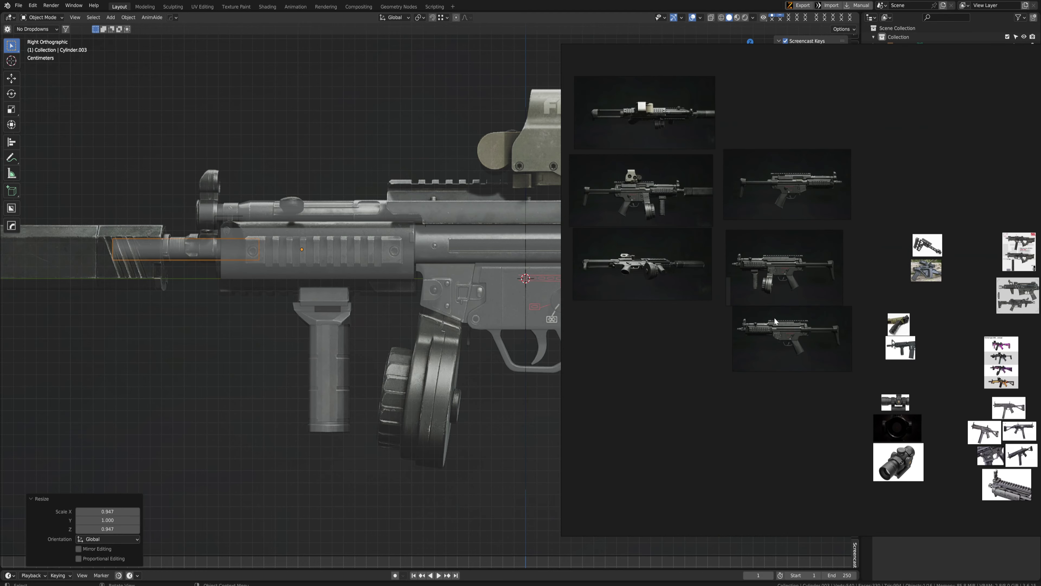
scroll(156, 231, up, 3)
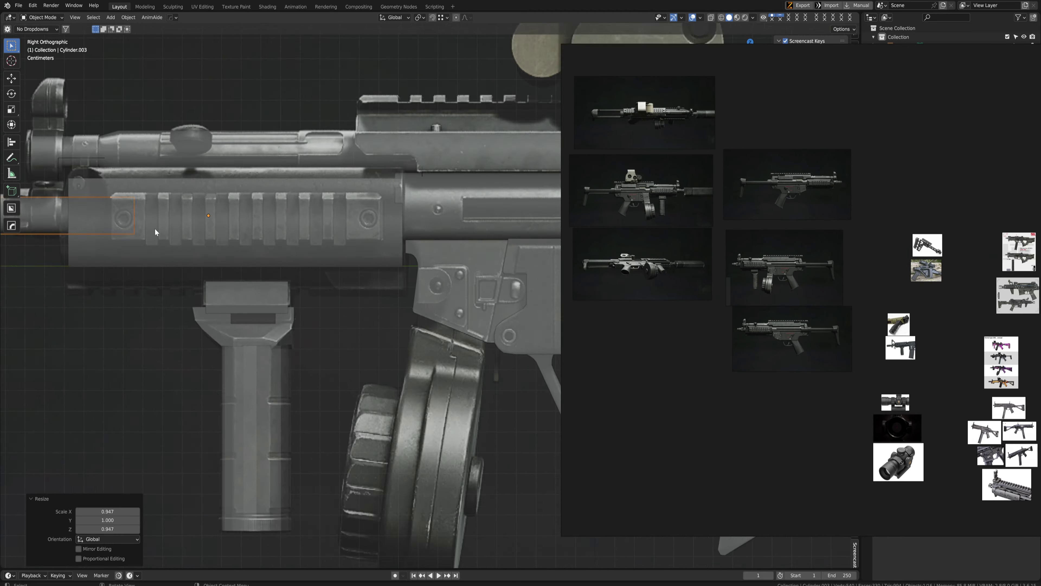
shift+middle_drag(27, 213, 300, 270)
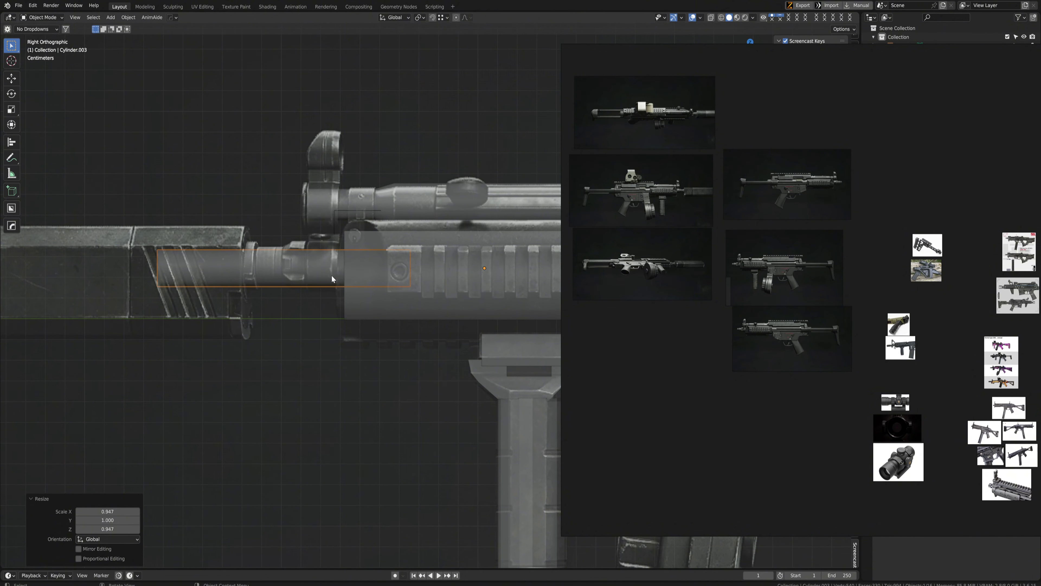
Slim the barrel cylinder once more by scaling it to 0.969 on X and Z with Y locked
scroll(337, 262, down, 4)
middle_drag(343, 252, 364, 235)
key(s)
key(shift+y)
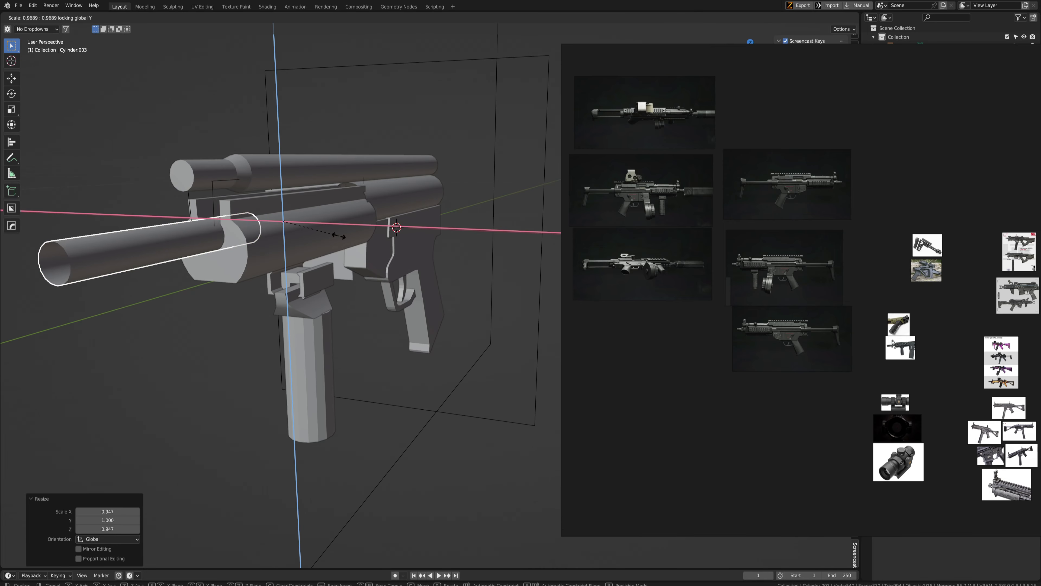
click(278, 233)
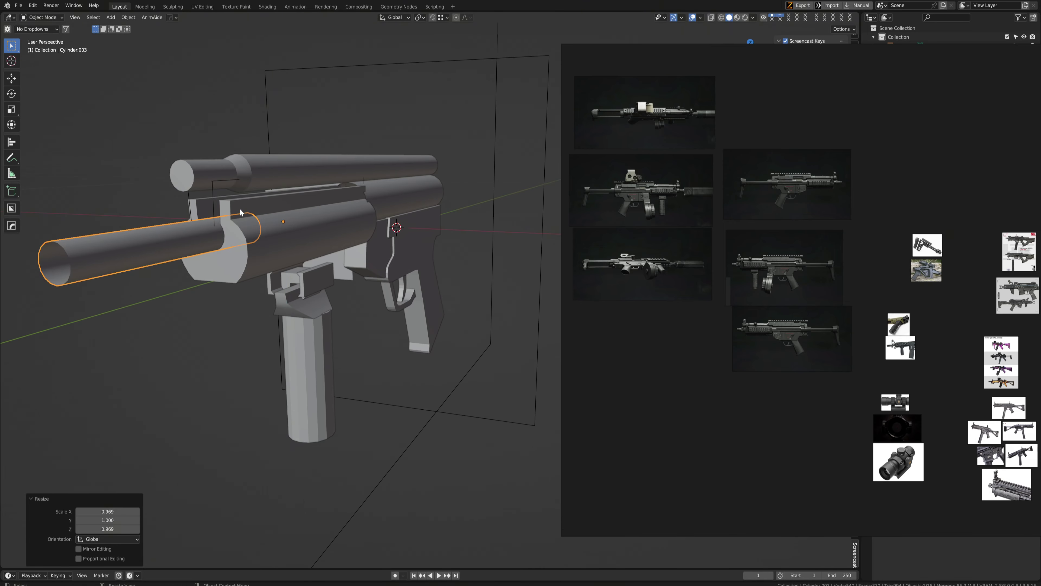
Check the barrel cylinder against the side reference and duplicate it in place
middle_drag(243, 208, 334, 325)
key(KP_1)
key(KP_3)
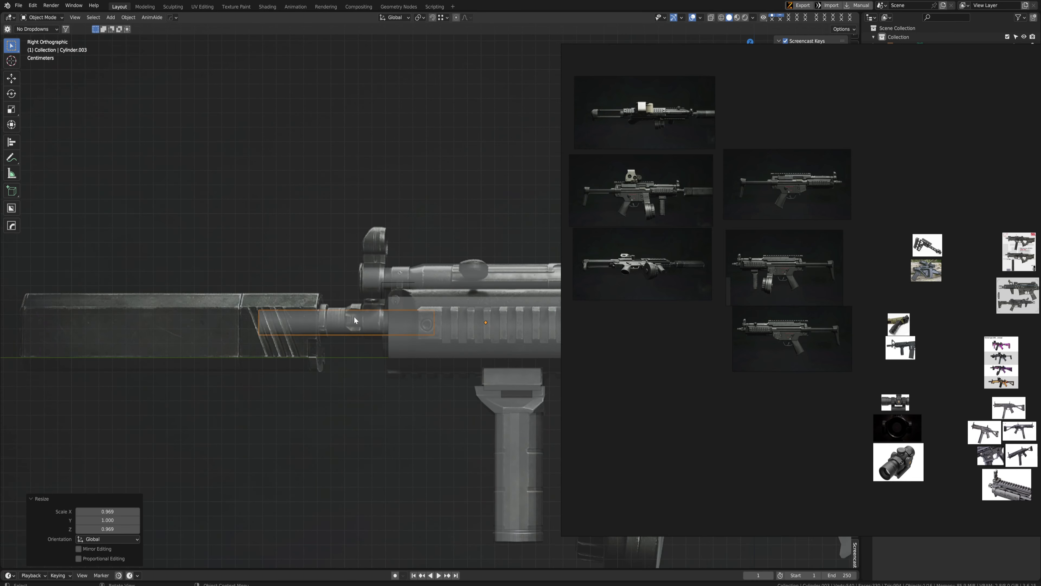
scroll(380, 282, up, 8)
scroll(286, 294, down, 3)
shift+middle_drag(289, 298, 396, 288)
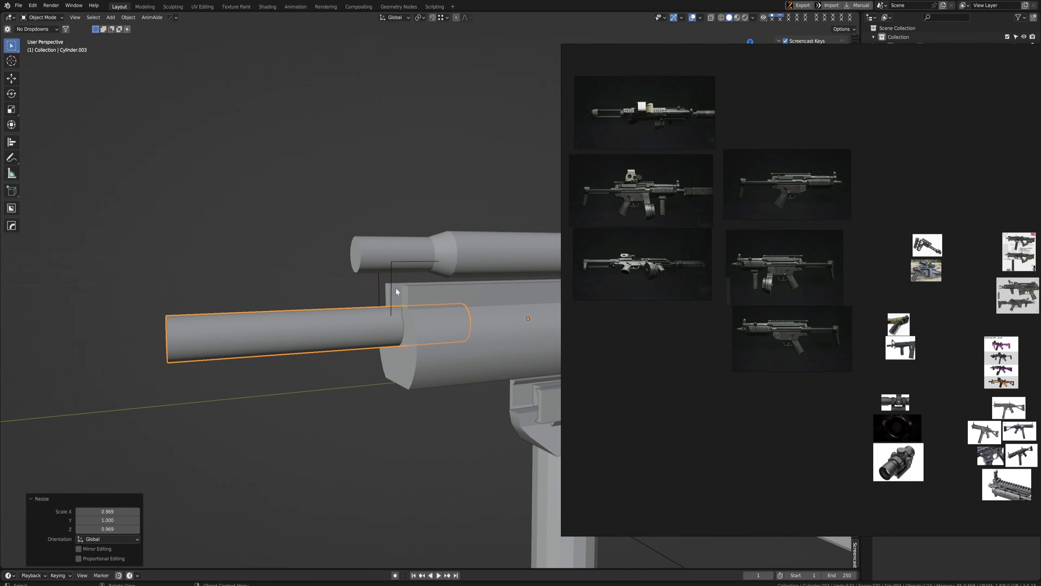
key(shift+d)
right_click(453, 290)
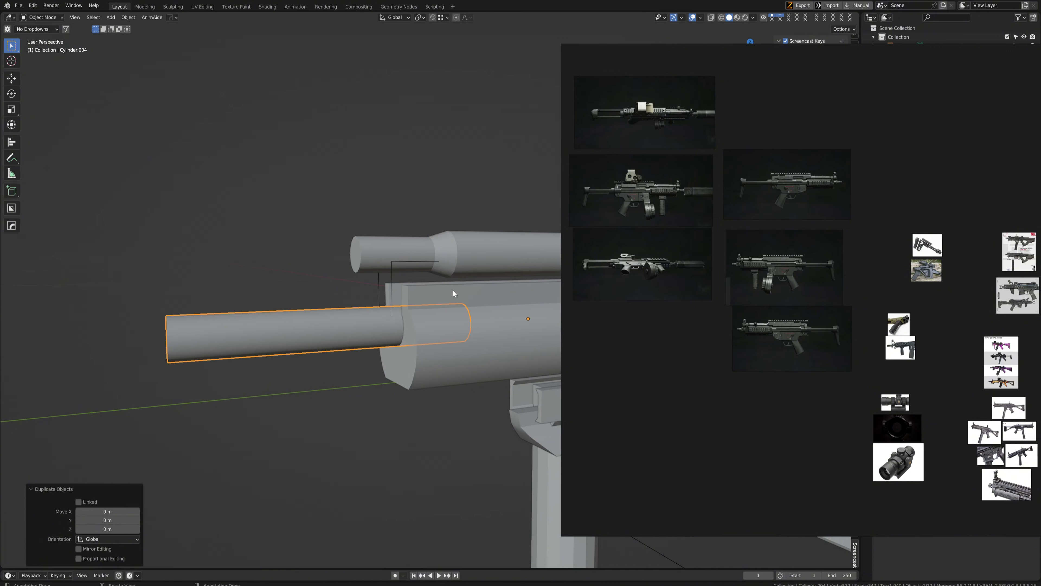
Set the duplicated barrel cylinder's origin to its geometry
scroll(468, 295, down, 2)
key(KP_1)
key(KP_3)
right_click(311, 317)
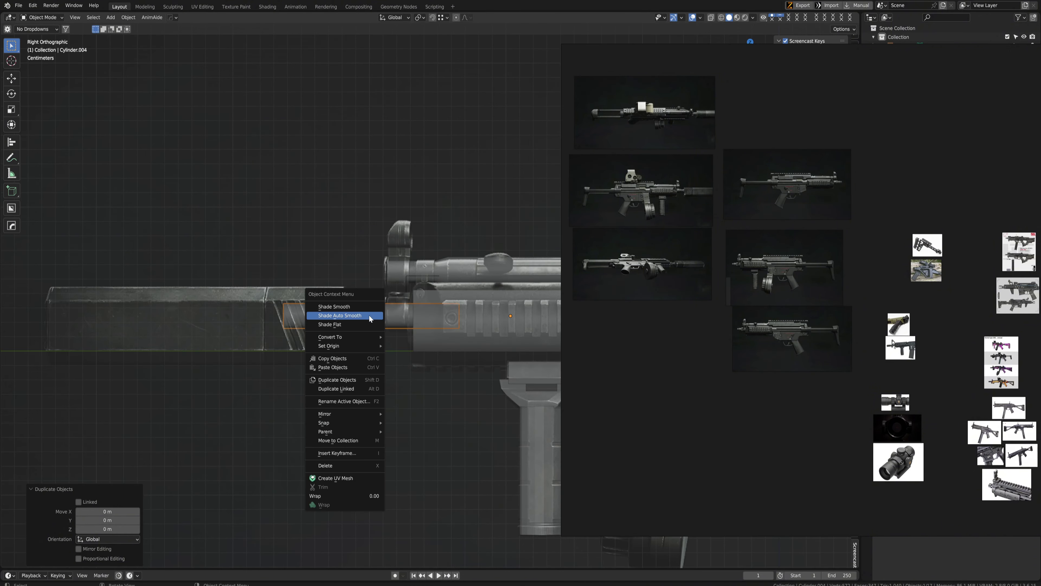
mouse_move(338, 345)
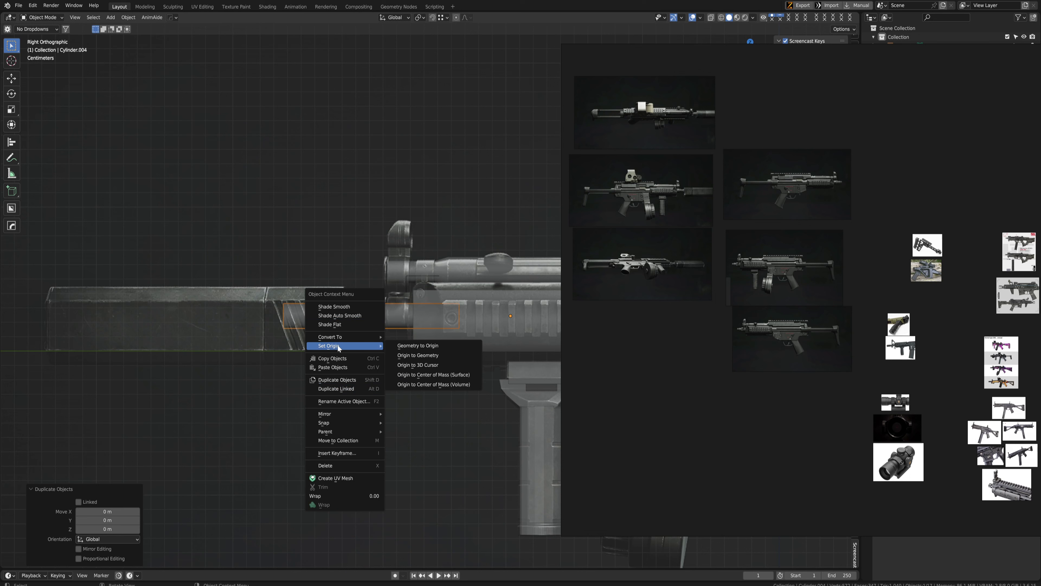
click(430, 355)
Shorten the copy along Y into a collar just ahead of the handguard, moving it 0.018385 m on Y and rescaling it to 0.770 on Y
key(s)
key(y)
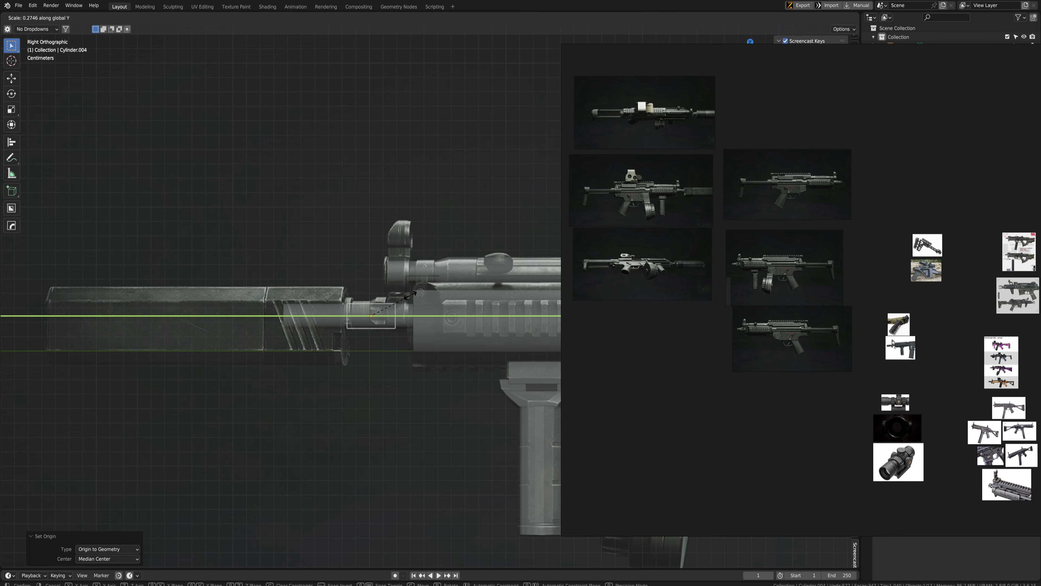
click(393, 299)
scroll(430, 296, up, 4)
key(g)
key(y)
click(504, 301)
key(s)
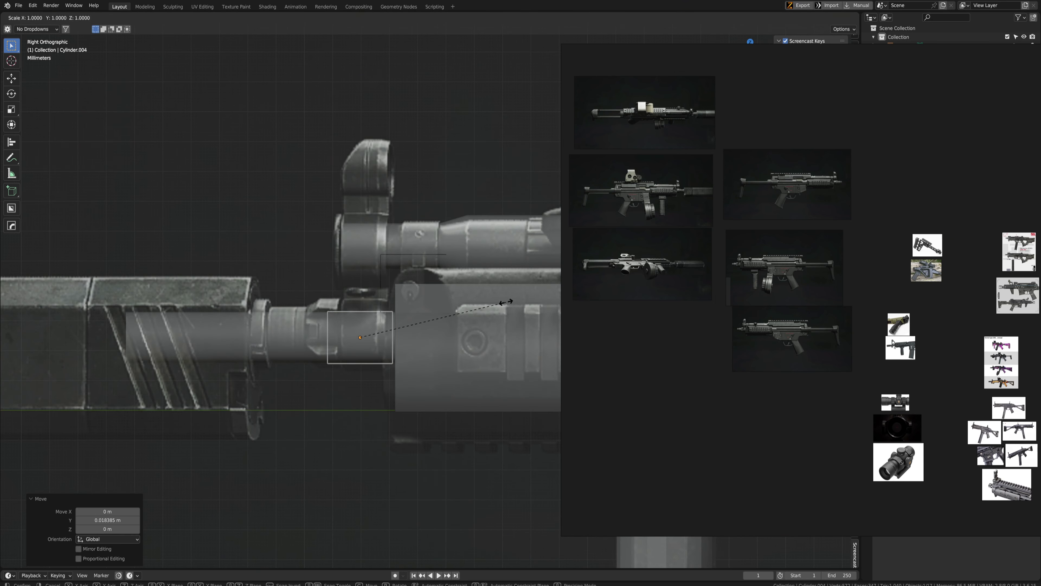
key(y)
click(471, 310)
Widen the collar around the barrel on X and Z with Y locked
middle_drag(471, 310, 391, 273)
key(s)
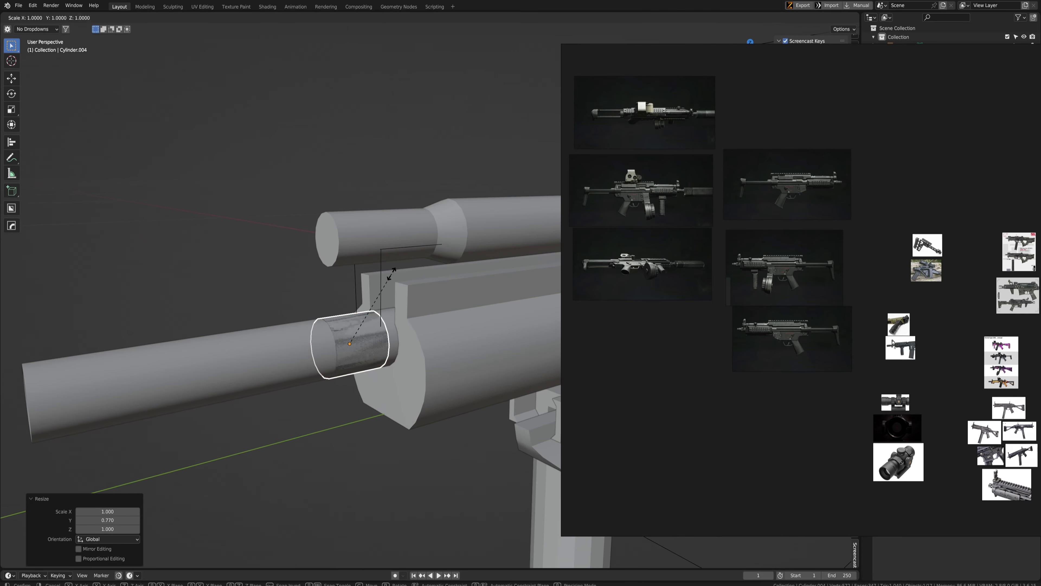
key(shift+y)
click(589, 188)
Fill the collar's open front edge loop with a face and symmetrize the mesh on Z to cap the other end
middle_drag(435, 247, 459, 234)
key(Tab)
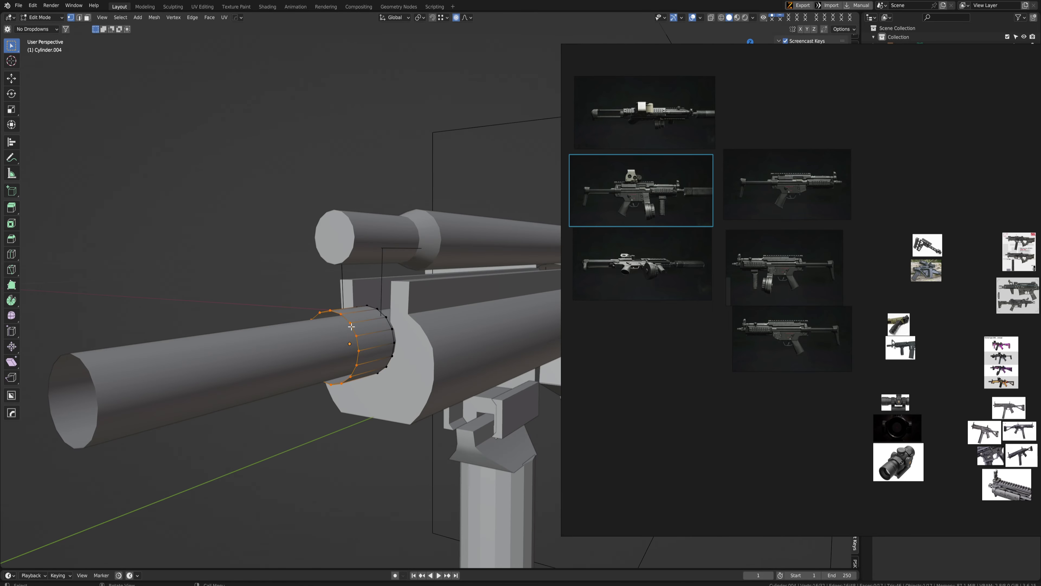
key(f)
middle_drag(476, 272, 506, 256)
key(alt+a)
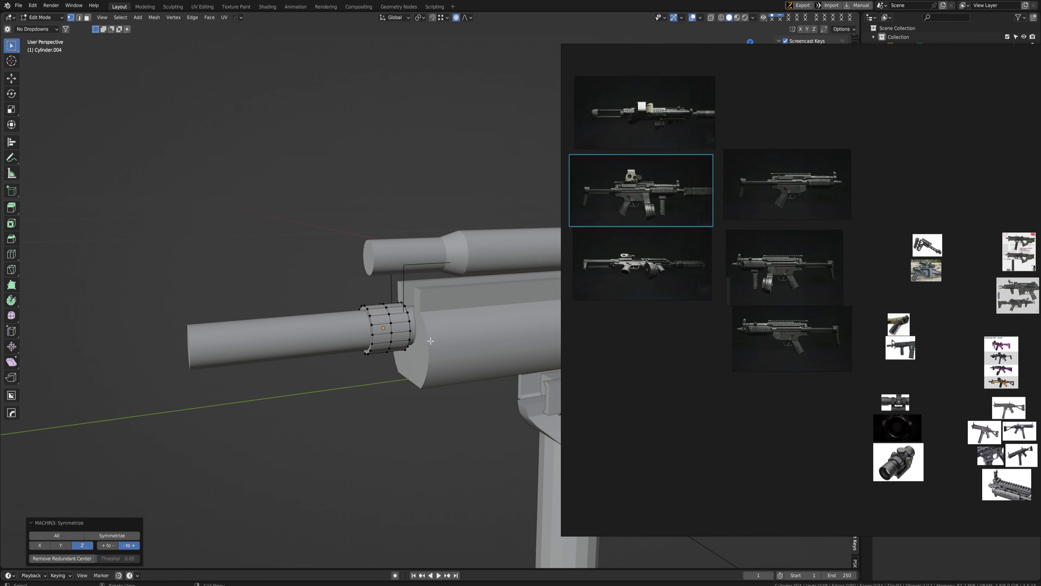
Enlarge the collar to 1.086 on X and Z with Y locked
key(Tab)
middle_drag(381, 260, 430, 271)
key(s)
key(shift+y)
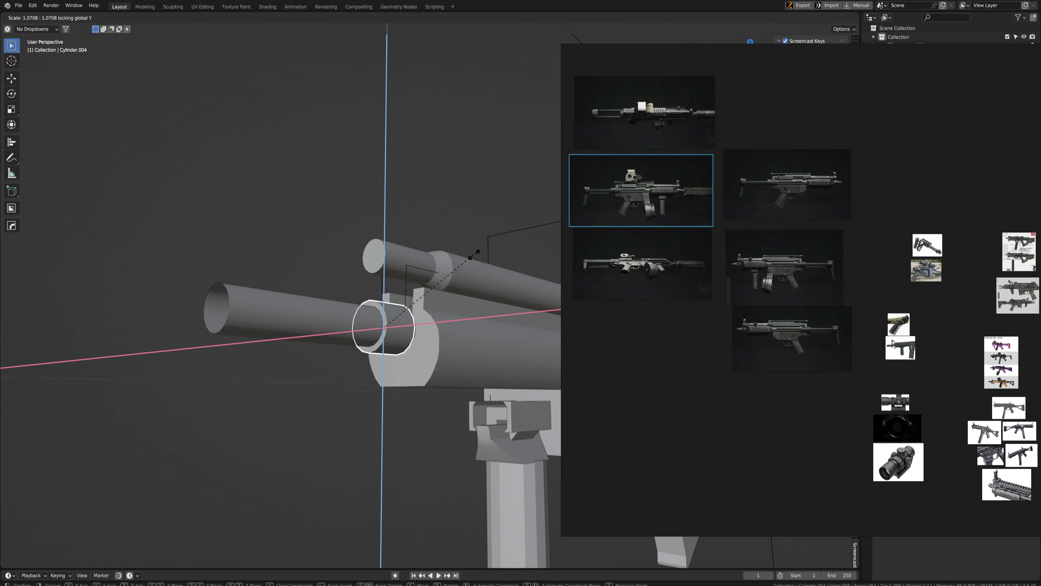
click(438, 270)
Fit the collar to the side reference by scaling it to 0.850 on Y and 1.153 on X and Z
key(grave)
click(521, 272)
key(s)
key(y)
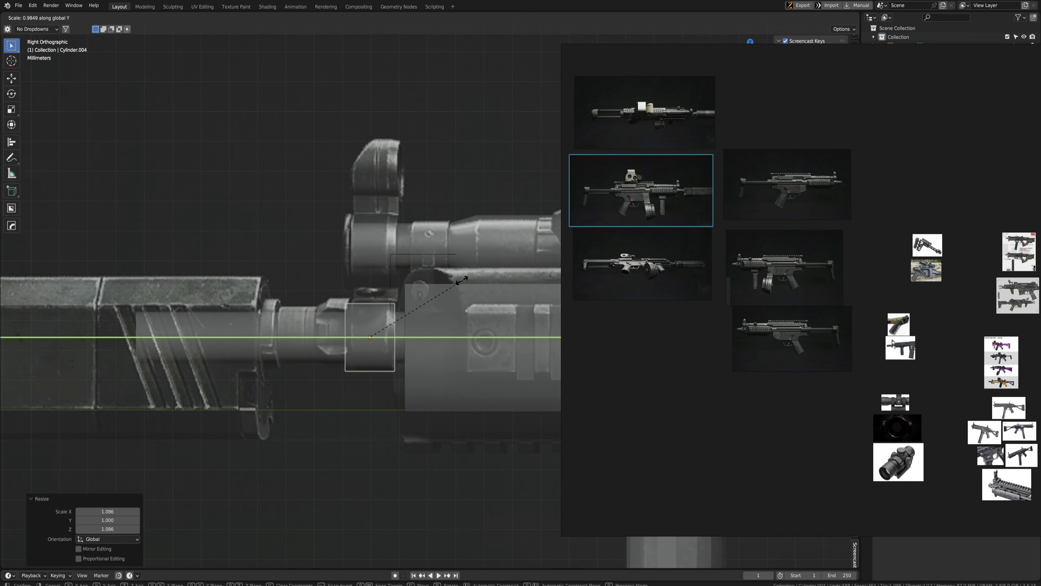
click(445, 281)
key(s)
key(shift+y)
click(459, 271)
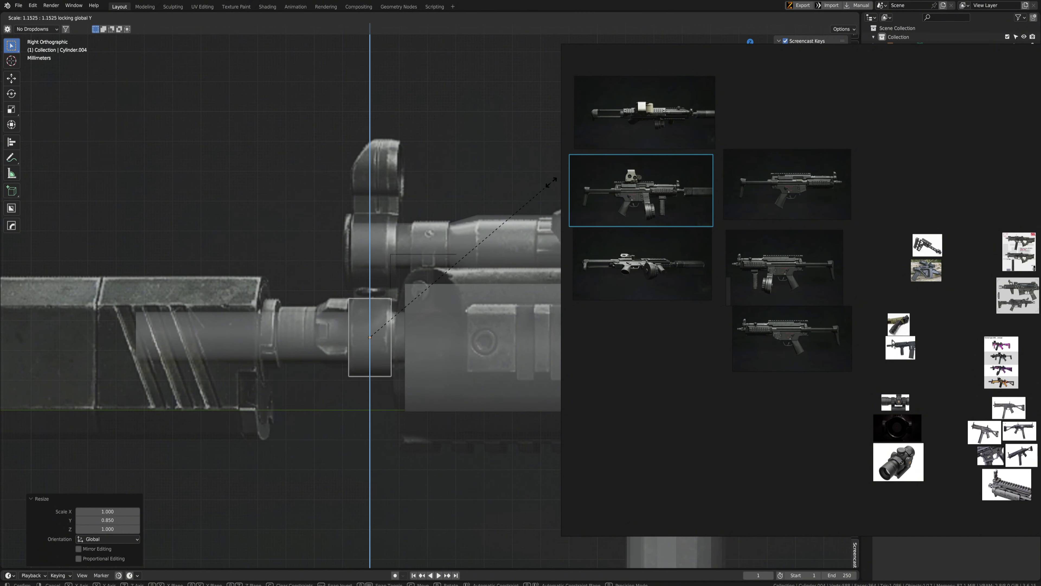
Duplicate the collar straight up along Z by about 0.029 m onto the ring at the front of the upper tube
shift+middle_drag(433, 236, 410, 259)
key(shift+d)
key(z)
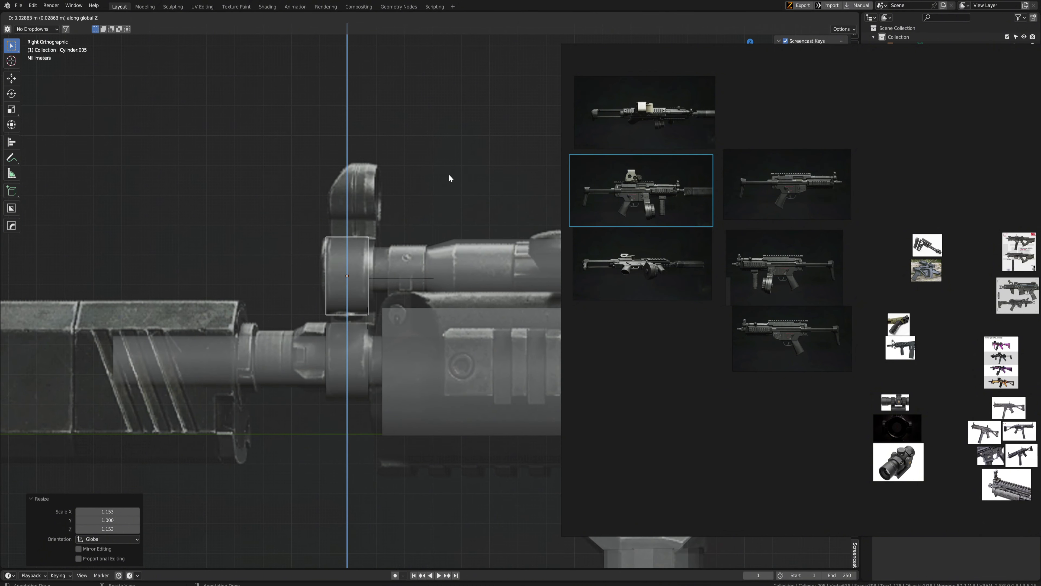
click(449, 175)
Fit the upper ring to the reference with a 1.119 uniform scale, a slight Y adjustment and 0.951 on X and Z
key(s)
click(471, 174)
key(s)
key(y)
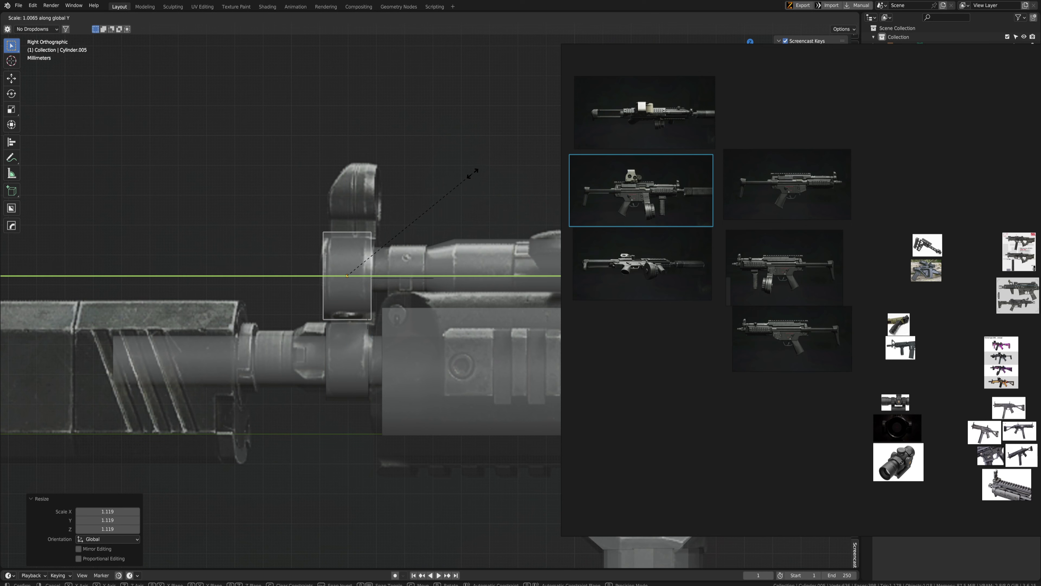
click(483, 171)
key(s)
key(shift+y)
click(454, 181)
Duplicate the upper ring up along Z for the front sight, scale it to 0.813 and shift it along Y onto the reference
shift+middle_drag(416, 191, 389, 237)
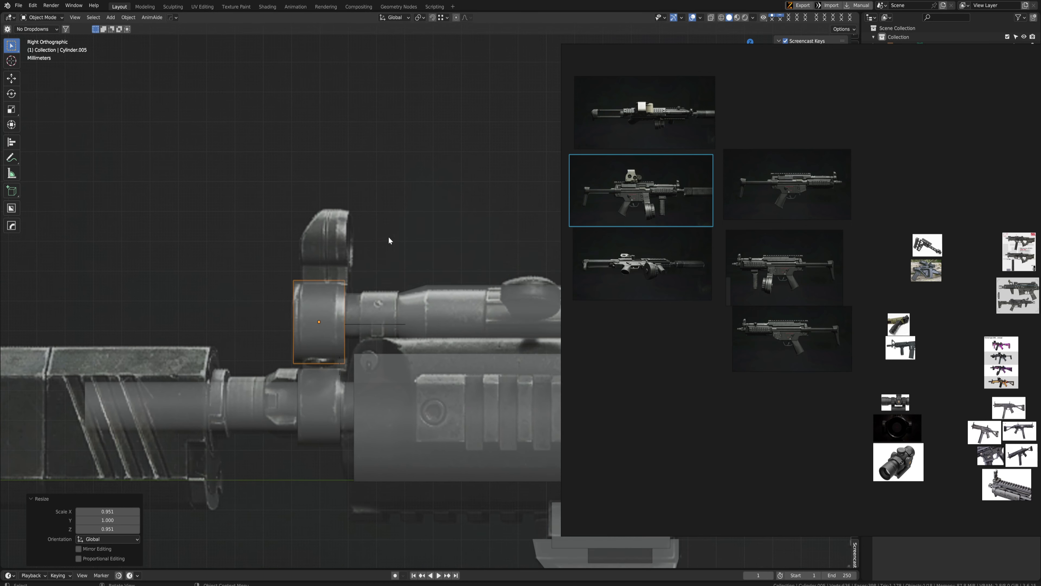
key(shift+d)
key(z)
click(387, 154)
key(s)
click(432, 165)
key(g)
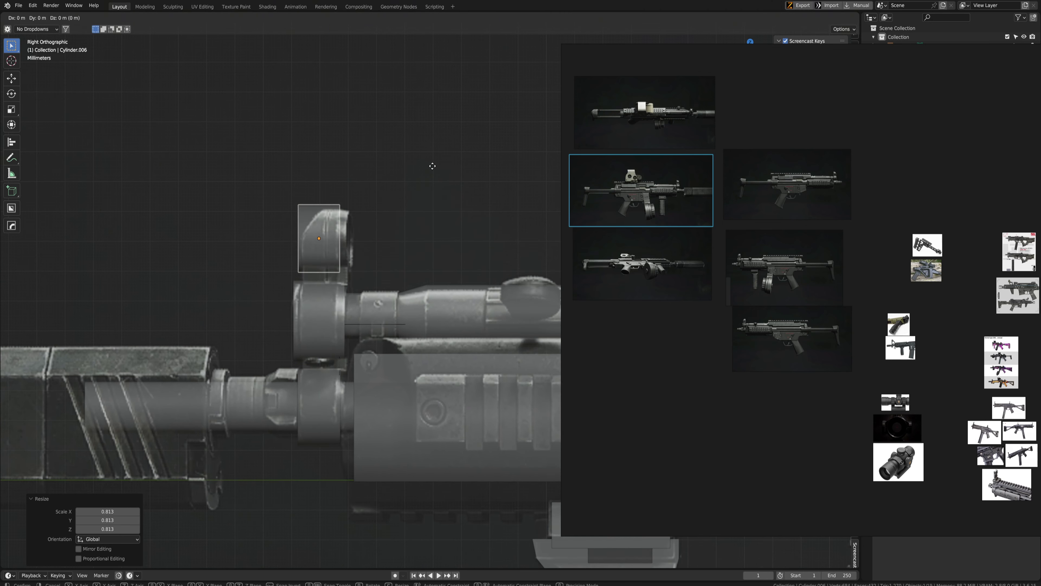
key(y)
right_click(442, 167)
Duplicate the barrel collar 0.034335 m toward the muzzle along Y and thin it to about 0.43 on Y as a narrow ring
middle_drag(442, 166, 354, 259)
key(grave)
click(471, 333)
scroll(361, 317, up, 3)
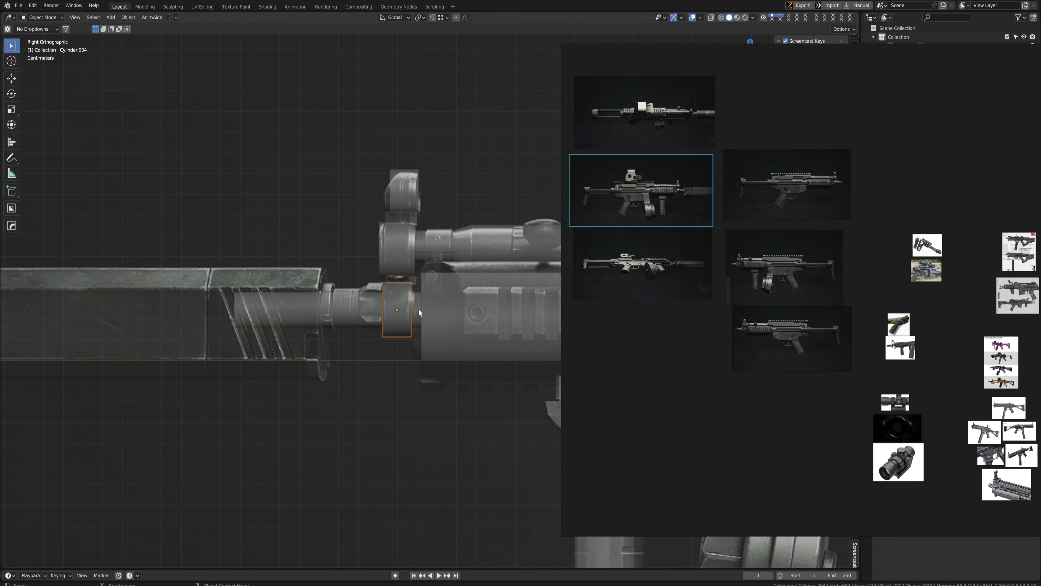
key(shift+d)
key(y)
click(350, 314)
key(s)
key(y)
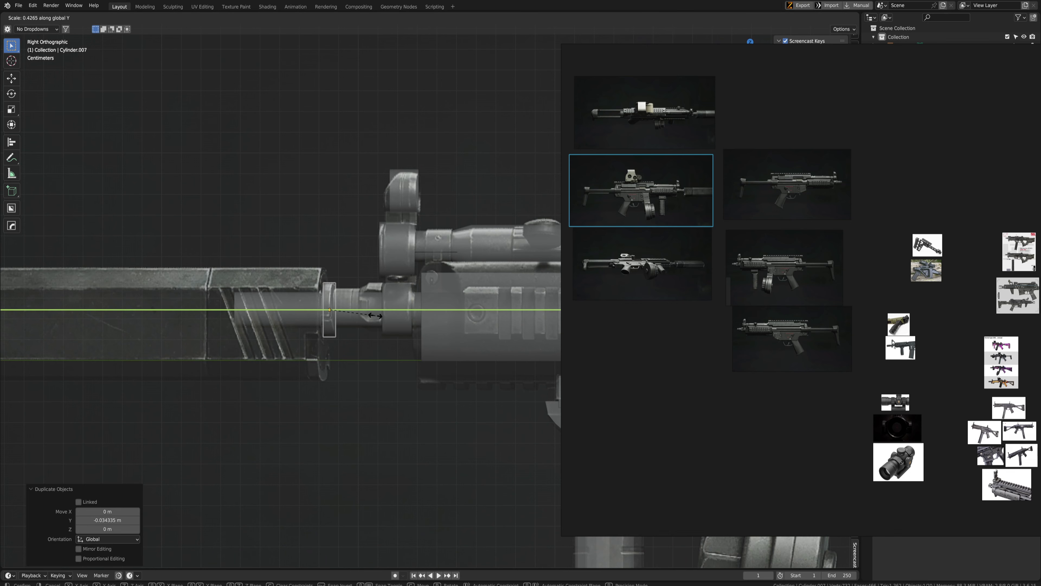
click(375, 316)
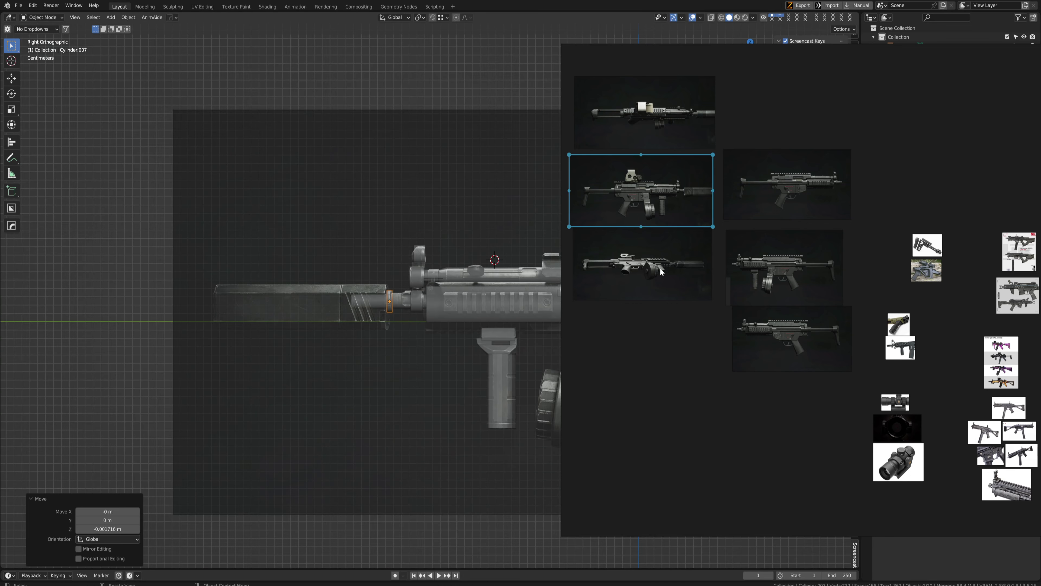
Bring up the reference board and compare the top and side views of the weapon variants around the handguard and muzzle
right_drag(658, 269, 0, 328)
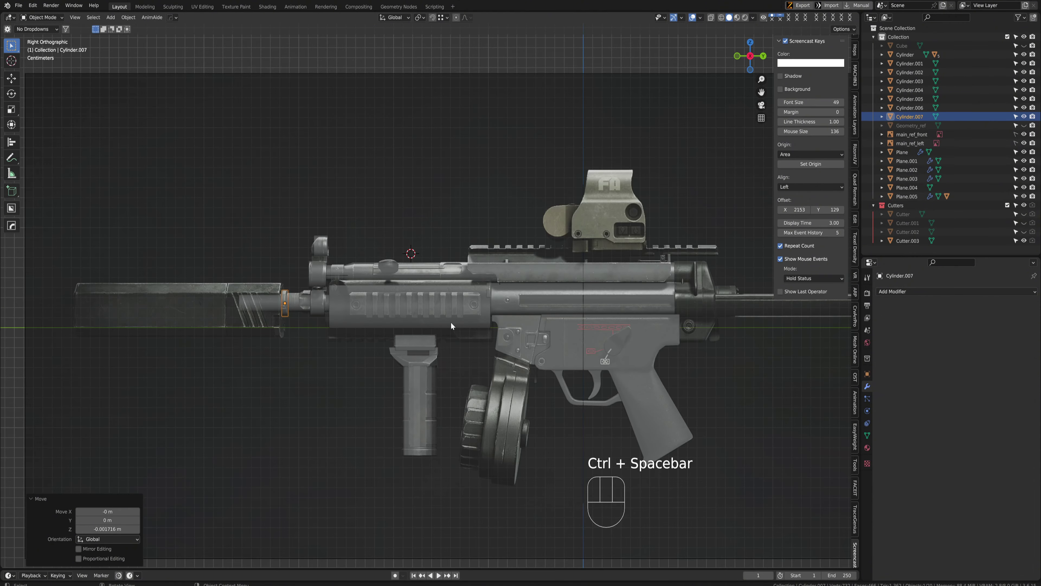
shift+middle_drag(463, 316, 490, 299)
key(alt+Tab)
right_drag(554, 283, 537, 267)
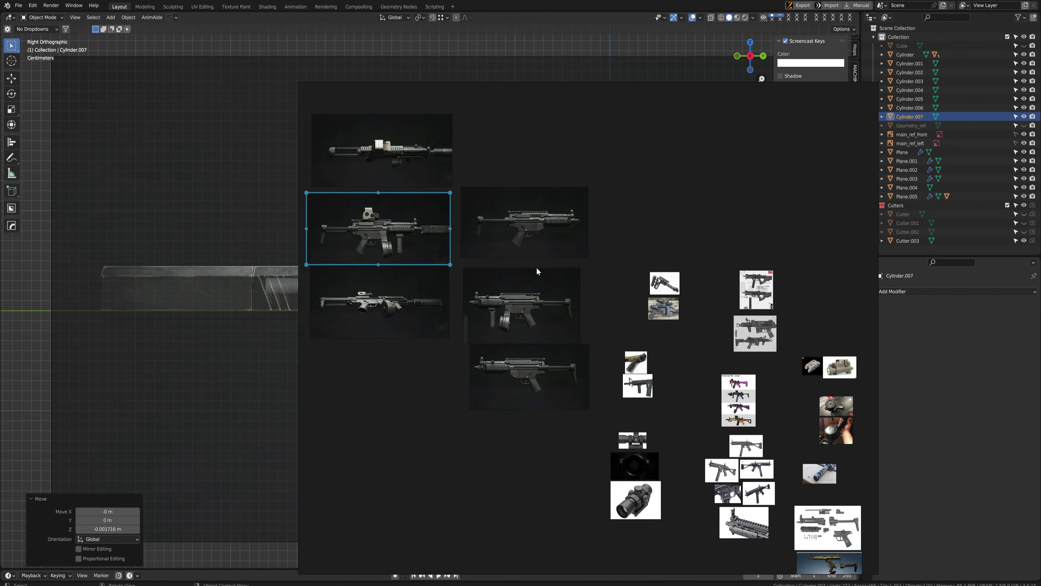
scroll(426, 178, up, 5)
middle_drag(426, 179, 491, 265)
middle_drag(479, 328, 497, 289)
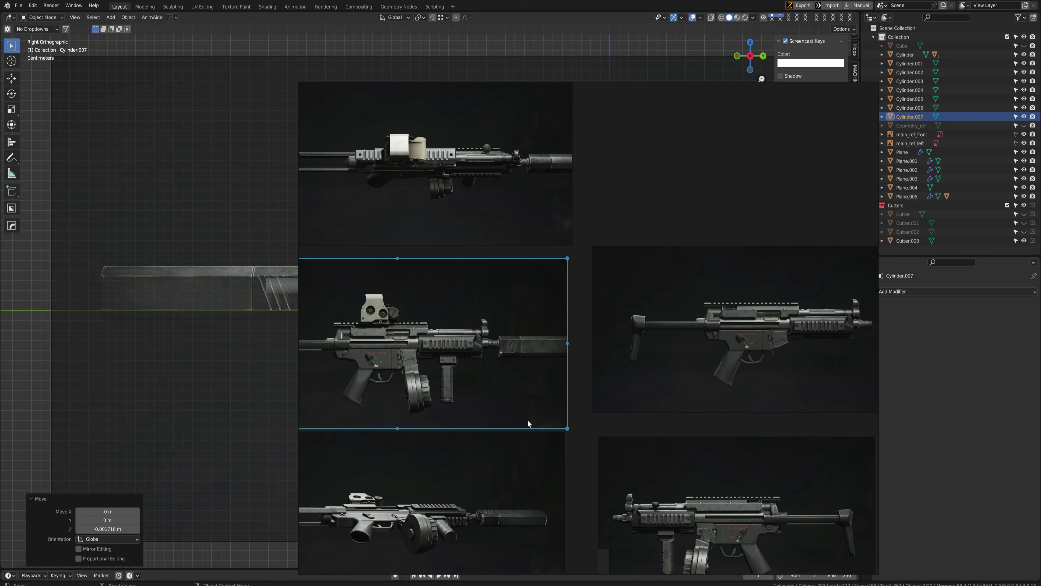
middle_drag(609, 466, 557, 369)
middle_drag(594, 291, 591, 334)
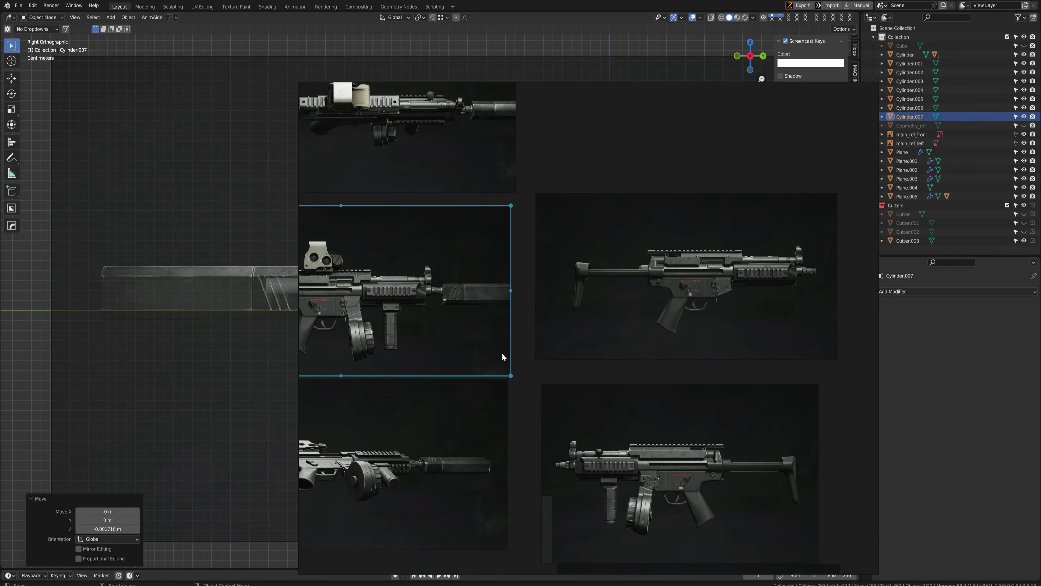
middle_drag(501, 354, 589, 293)
scroll(489, 409, up, 2)
middle_drag(495, 271, 423, 482)
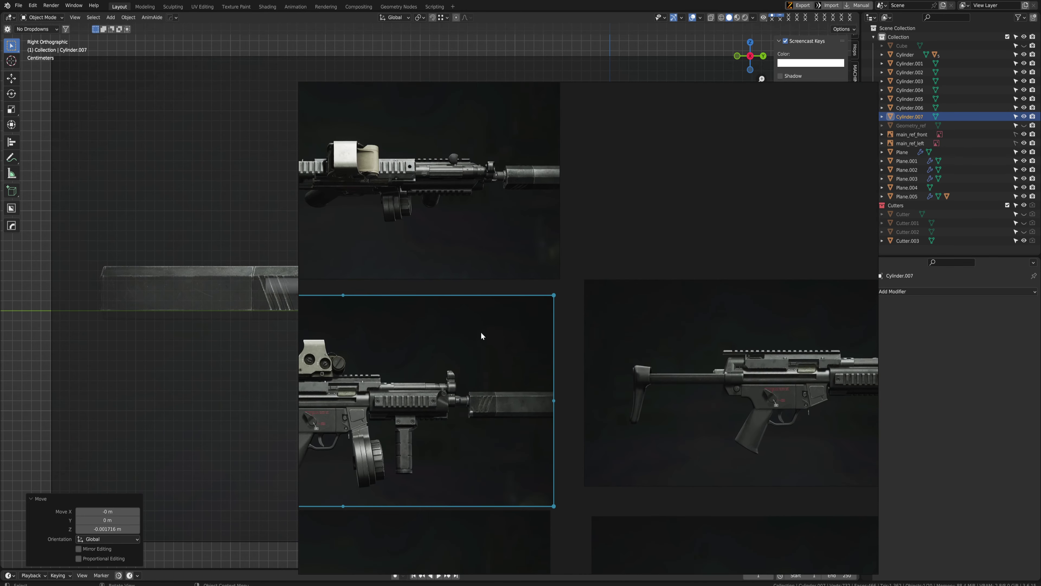
Examine the angled weapon renders for the underside of the handguard and the suppressor, and move the reference board off the viewport
scroll(481, 333, down, 6)
middle_drag(592, 474, 751, 349)
middle_drag(449, 329, 833, 369)
scroll(558, 302, up, 4)
middle_drag(558, 302, 509, 354)
scroll(540, 236, up, 5)
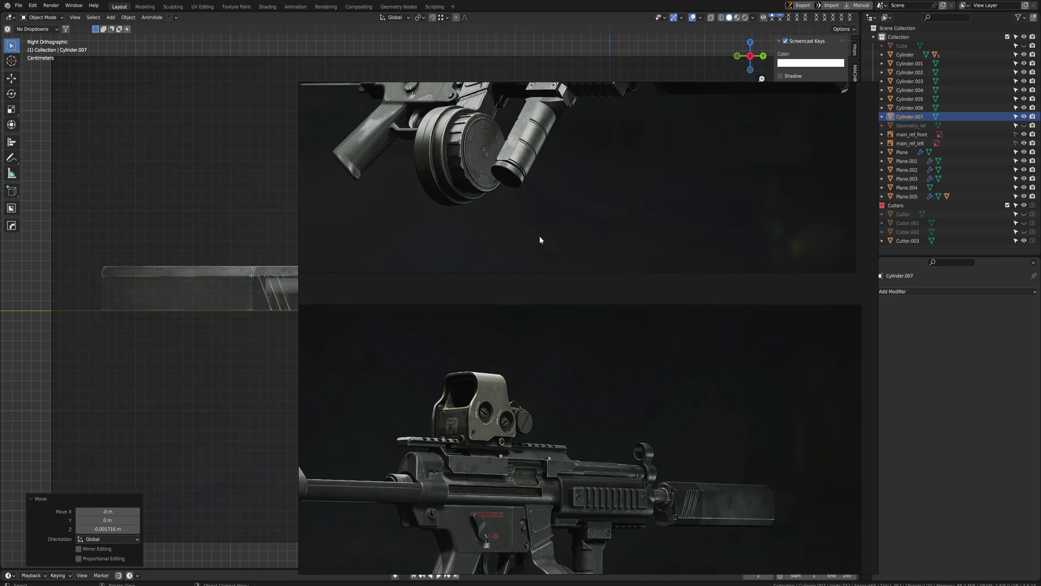
middle_drag(539, 236, 484, 440)
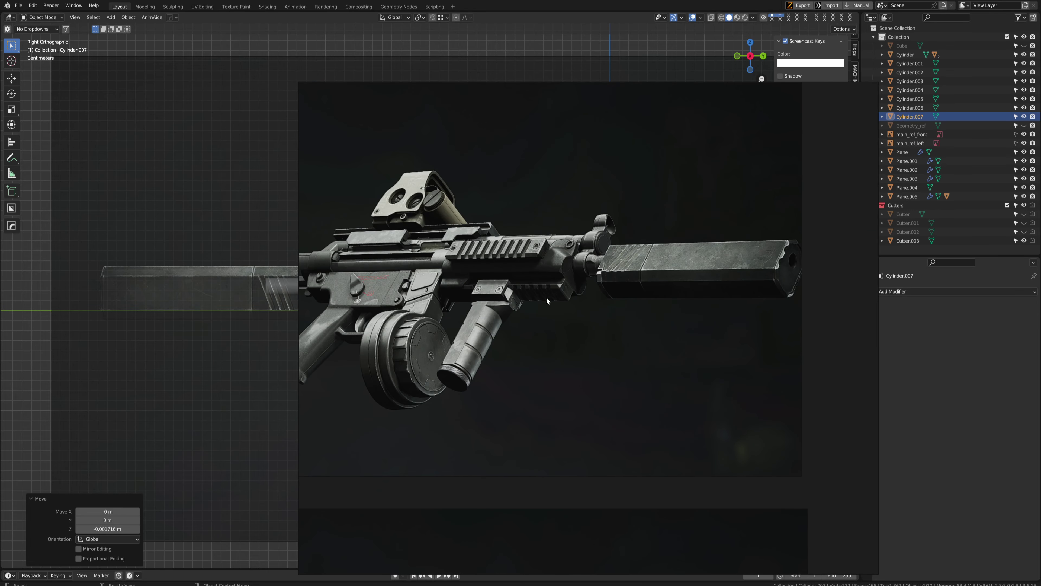
middle_drag(587, 456, 527, 283)
scroll(527, 285, down, 1)
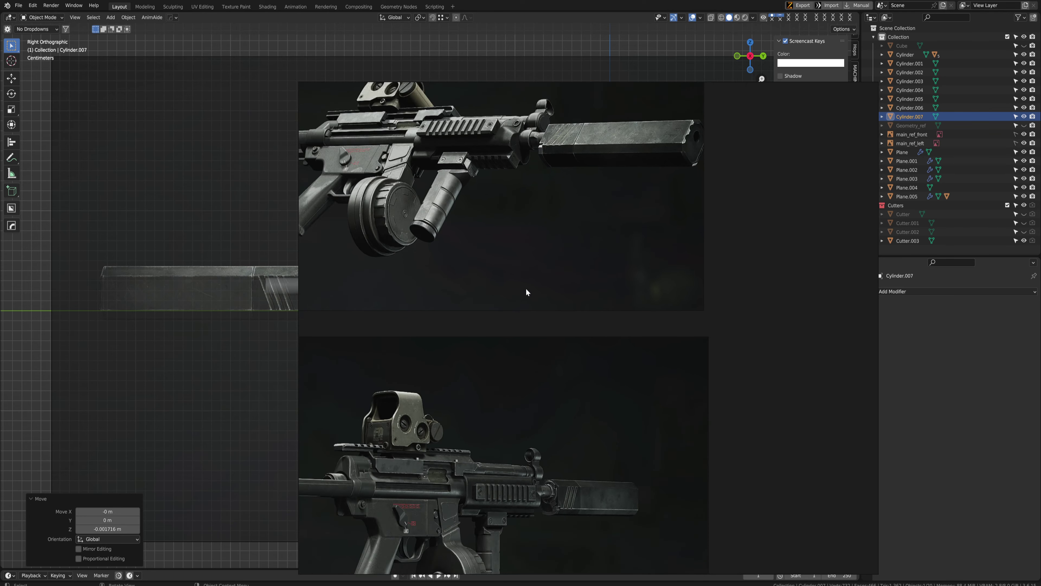
middle_drag(558, 317, 574, 403)
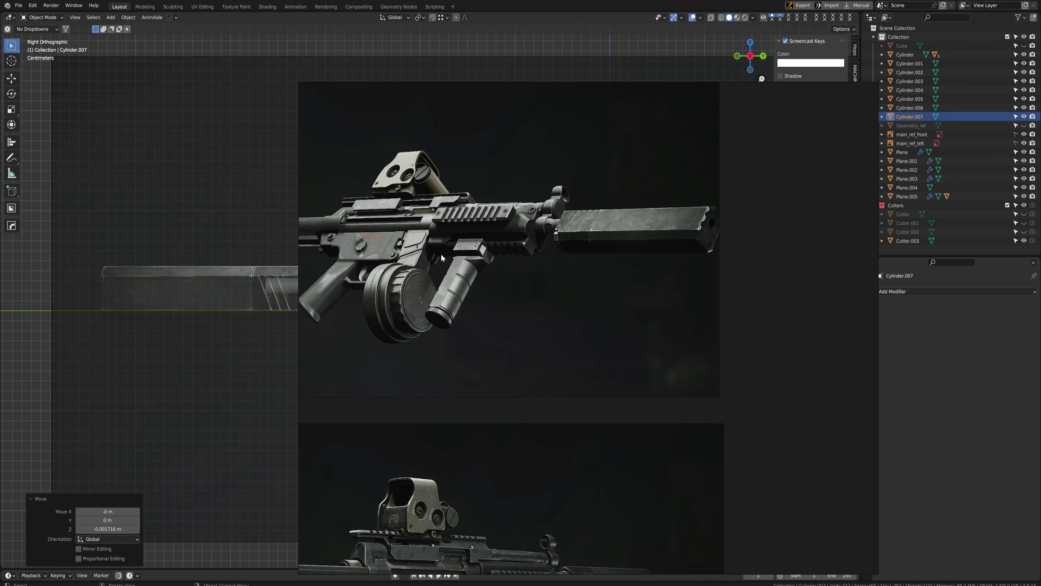
right_drag(580, 313, 0, 324)
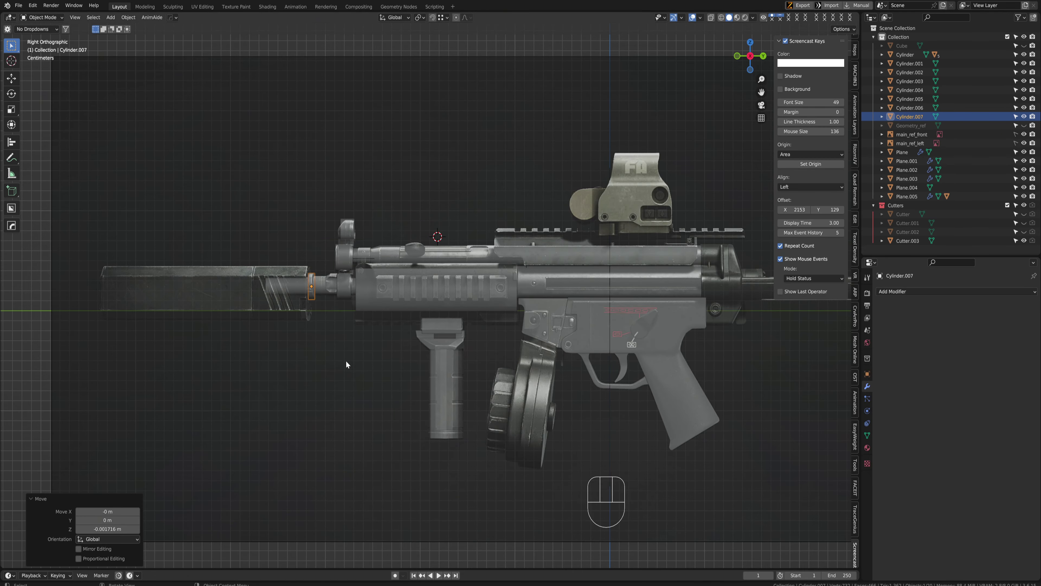
Add a cube mesh, shrink it uniformly with a final scale of 0.440 and lower it along Z over the handguard
key(ctrl+space)
key(shift+a)
mouse_move(403, 318)
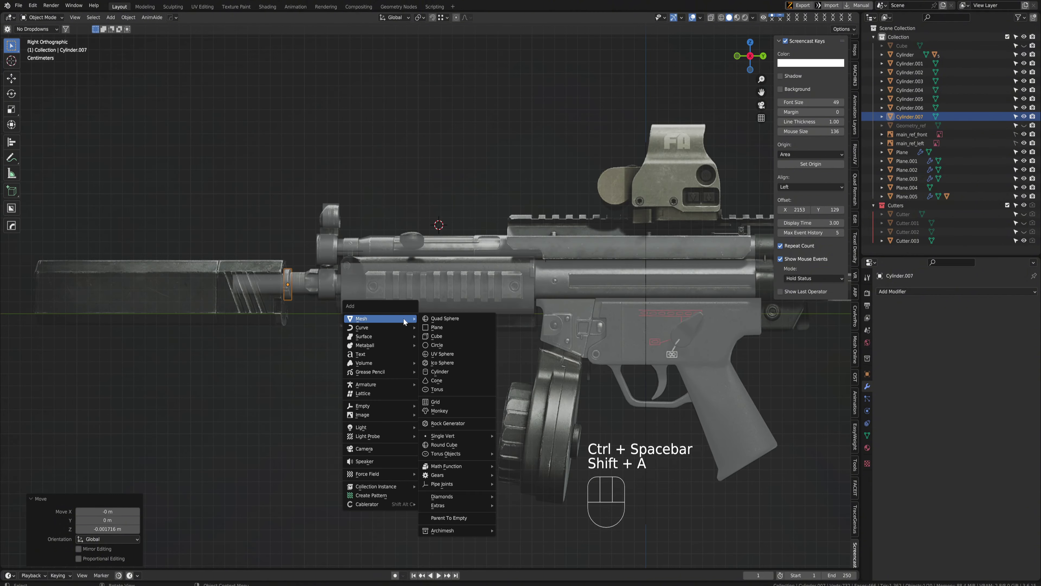
click(449, 336)
key(s)
key(s)
key(s)
key(g)
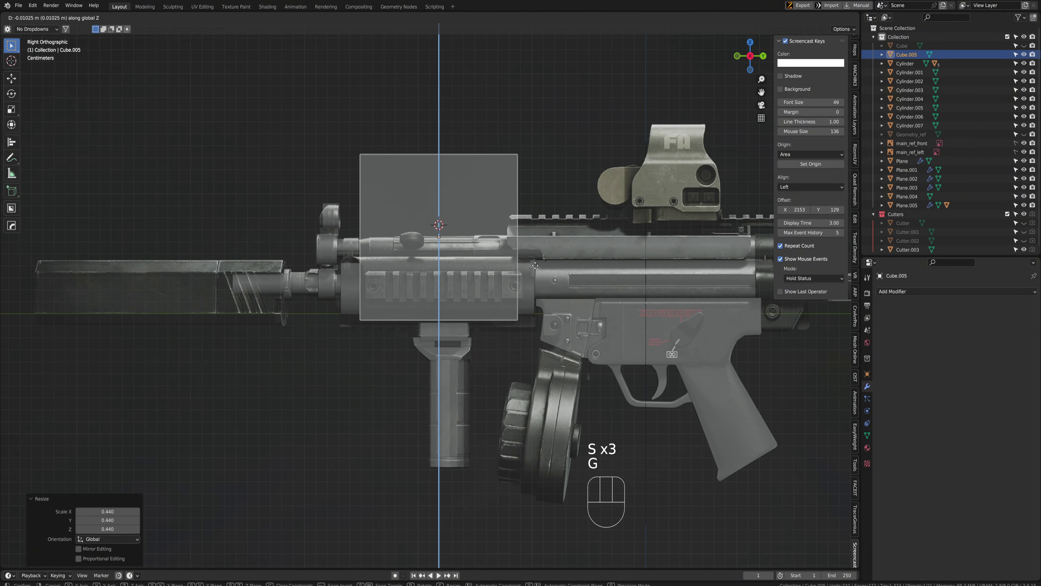
click(572, 294)
Flatten the cube to 0.112 on Z and lower it 0.06012 m to the underside of the handguard
scroll(572, 295, up, 3)
key(s)
key(z)
click(438, 353)
key(g)
key(z)
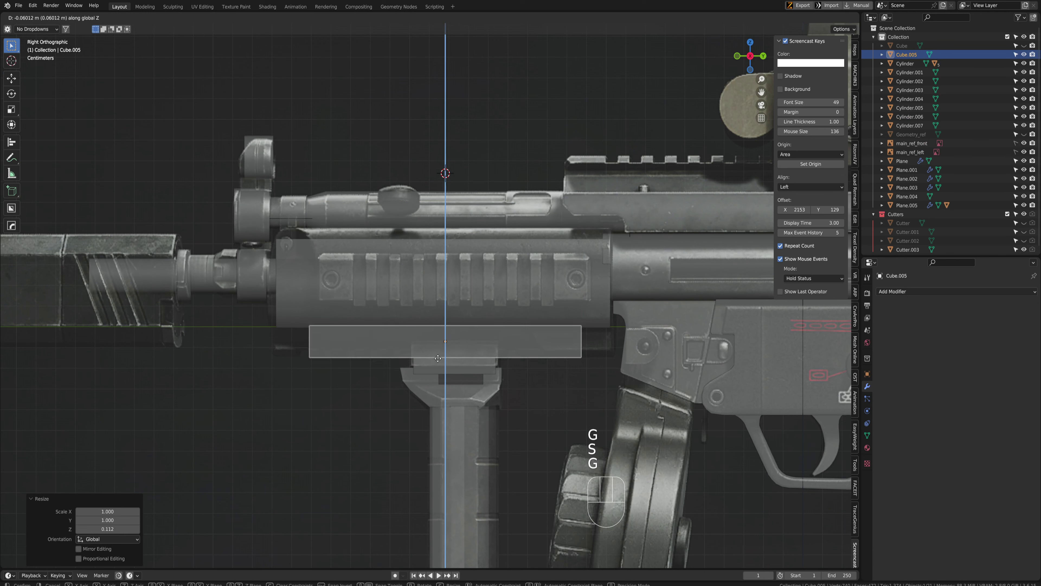
click(438, 358)
Shorten the flat block under the handguard to 0.835 along Y
key(s)
key(s)
key(y)
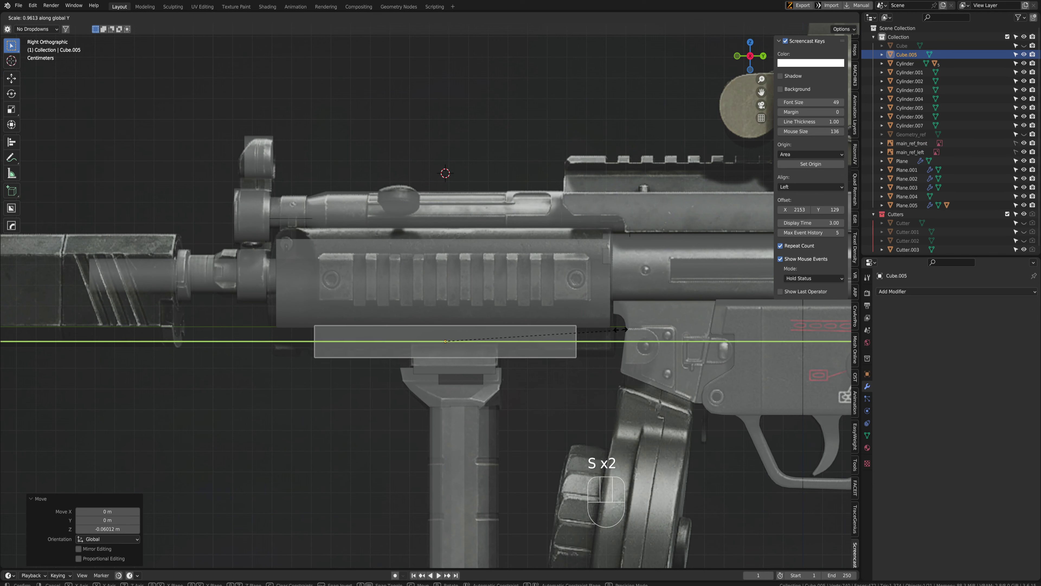
click(550, 364)
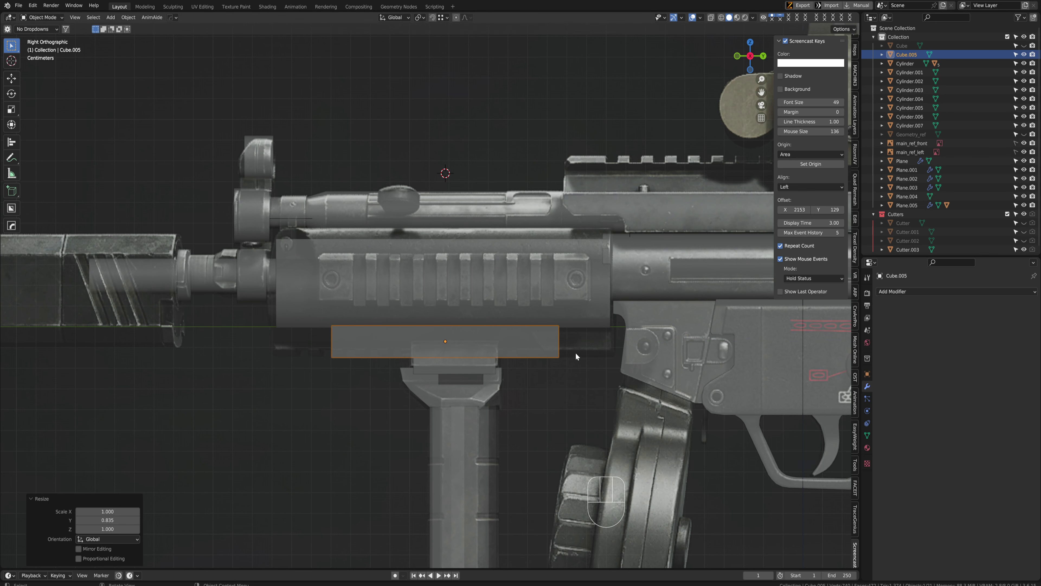
Move the flat block under the handguard about 0.026 m forward along Y, near the handguard's front end
key(g)
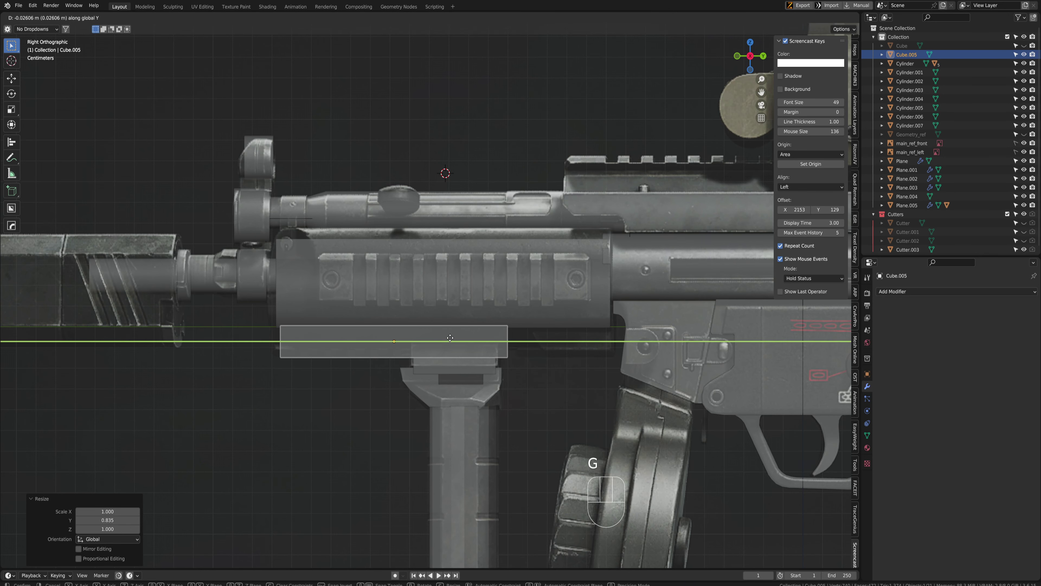
click(450, 343)
click(563, 316)
key(Tab)
middle_drag(493, 313, 518, 305)
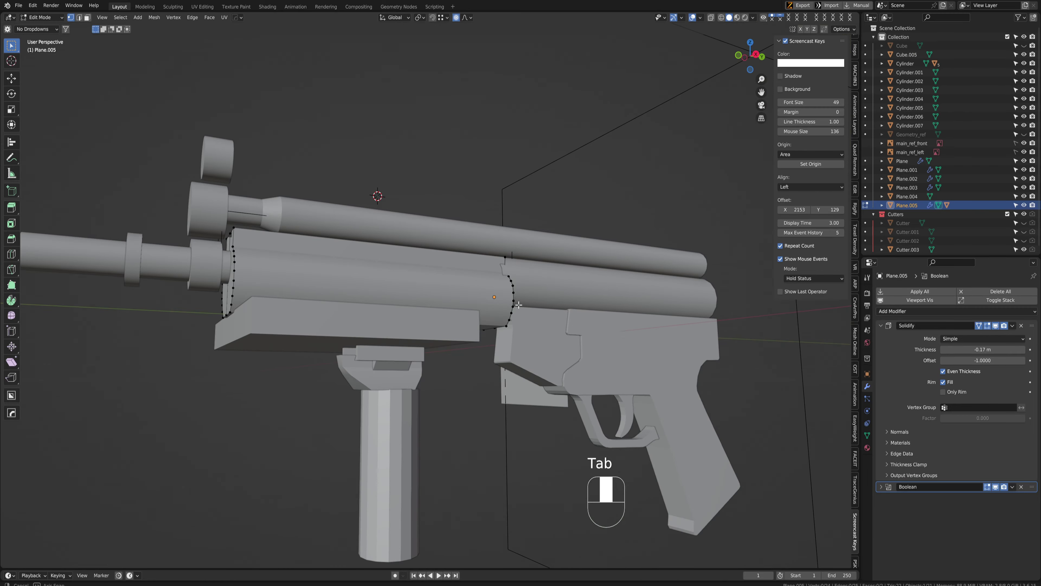
key(ctrl+space)
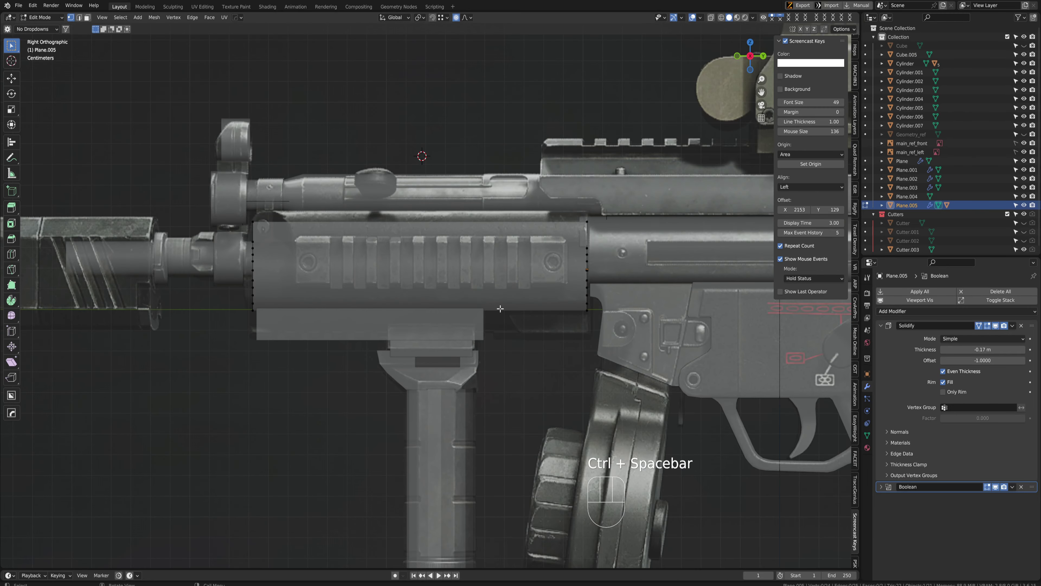
middle_drag(574, 340, 452, 258)
key(3)
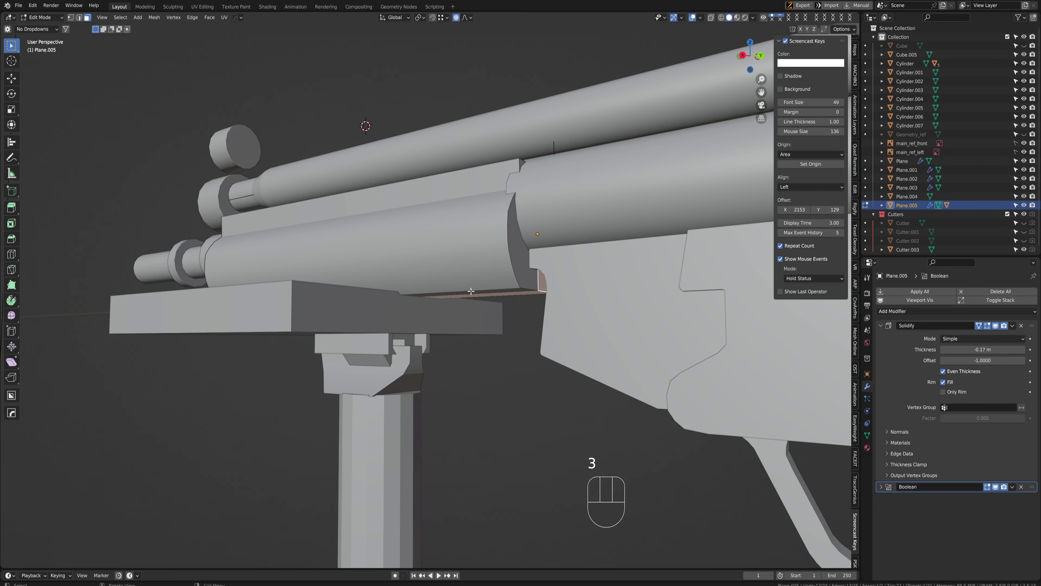
key(ctrl+space)
key(ctrl+r)
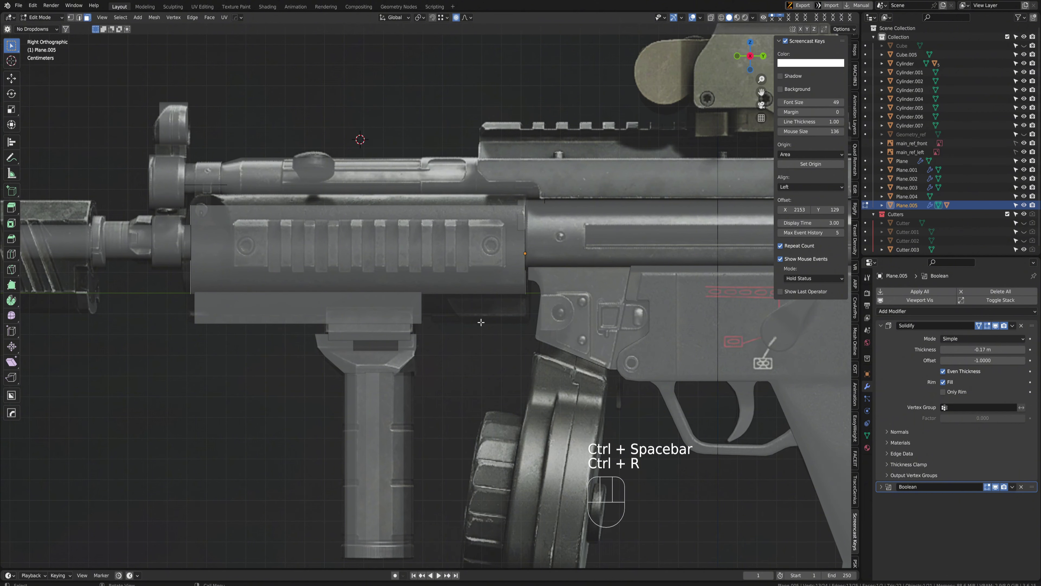
key(Tab)
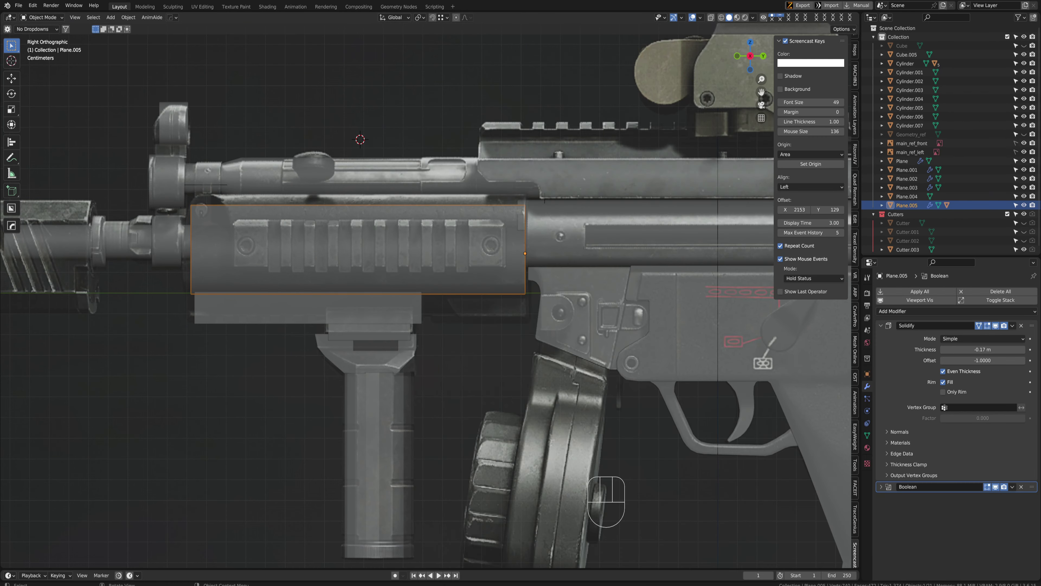
Scale the flat block under the handguard to 0.971 along Y and nudge it slightly rearward
scroll(287, 312, up, 2)
click(302, 310)
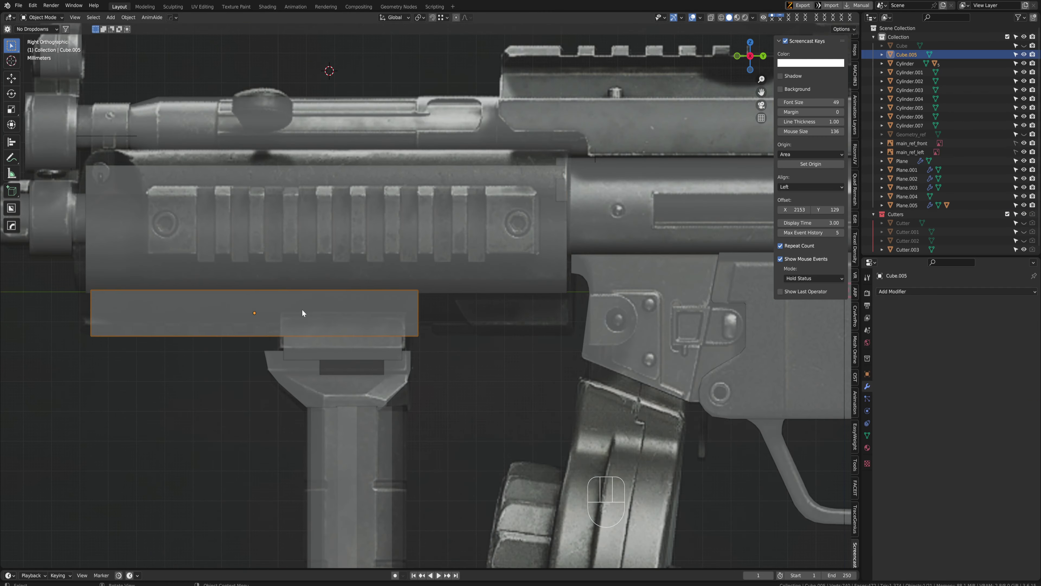
shift+middle_drag(303, 313, 459, 327)
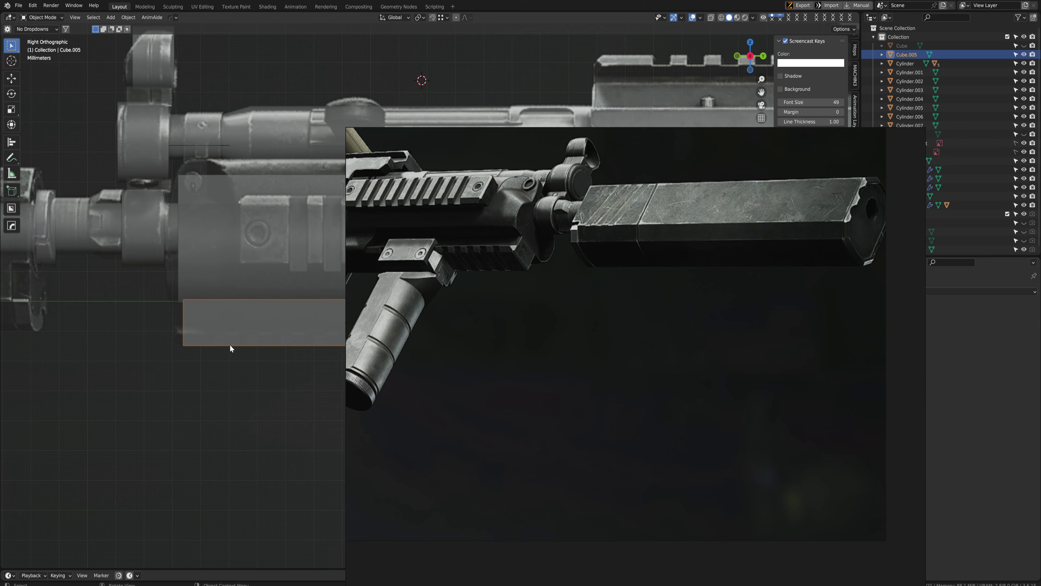
scroll(230, 344, down, 3)
click(267, 399)
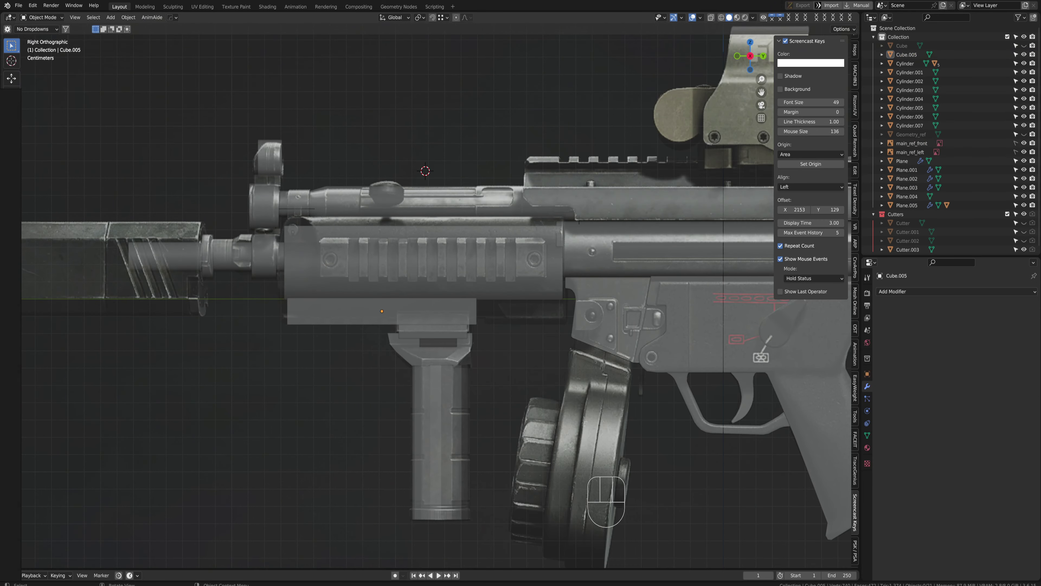
click(327, 313)
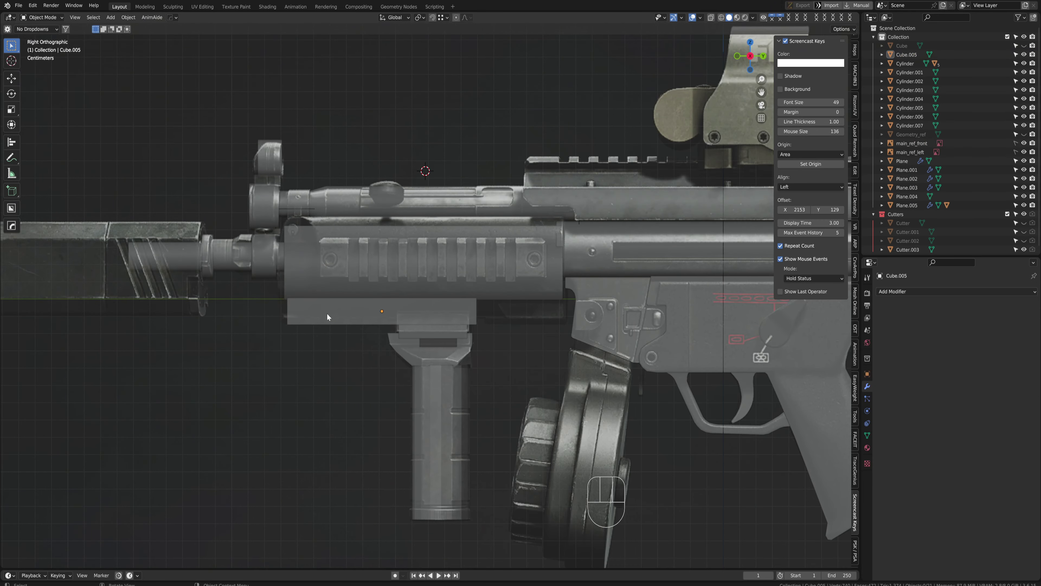
scroll(374, 325, up, 2)
key(s)
key(y)
right_click(503, 335)
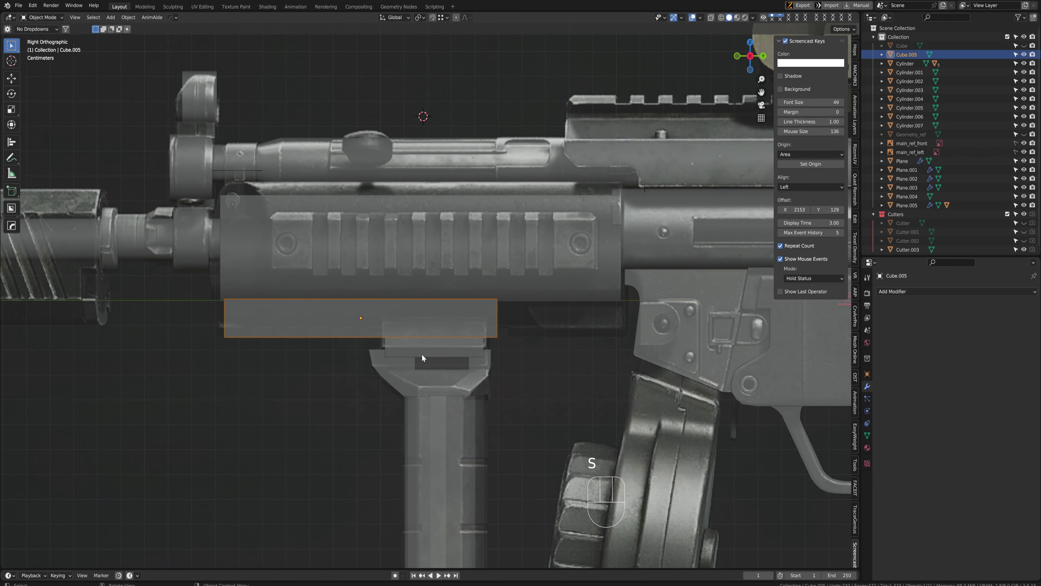
key(s)
key(y)
key(g)
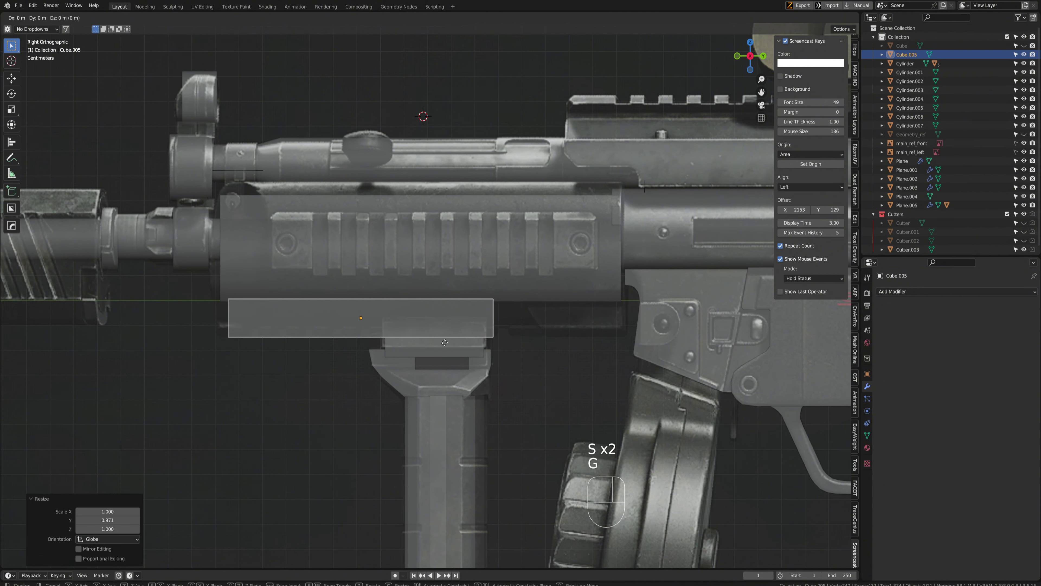
click(433, 349)
Move the front end vertices of the flat block forward along Y to just past the handguard's front edge
key(Tab)
key(1)
key(alt+z)
key(g)
key(y)
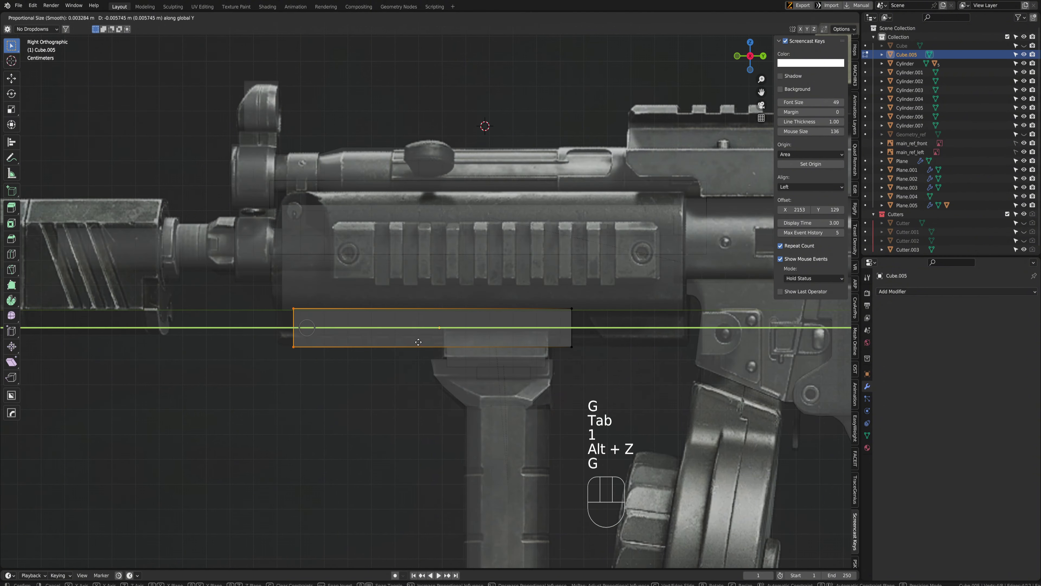
click(403, 341)
Move the rear end vertices of the flat block along Y to fit the rail in the side reference
shift+middle_drag(556, 330, 404, 321)
scroll(404, 322, up, 3)
drag(349, 247, 445, 381)
key(g)
key(y)
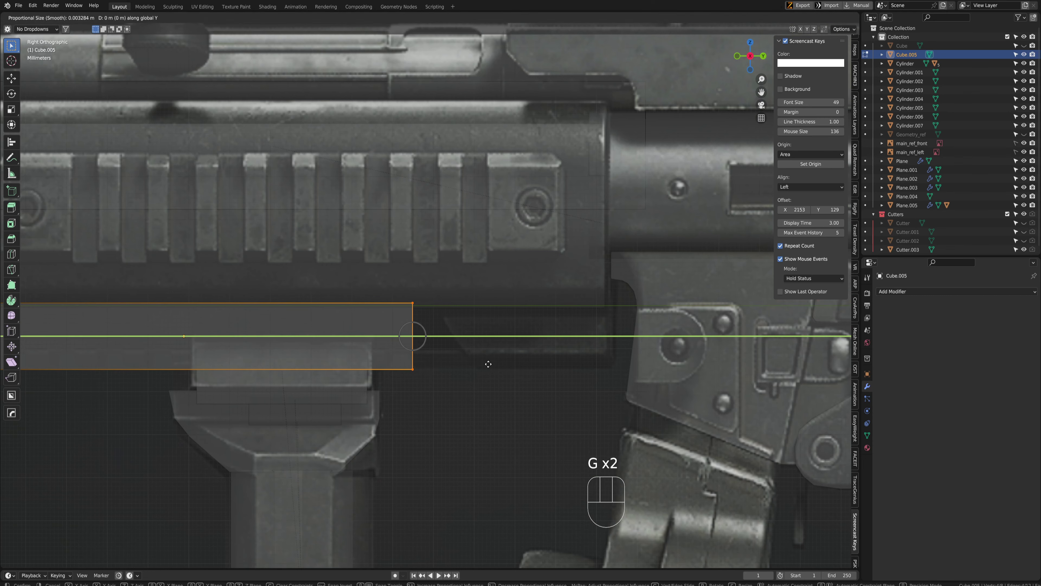
click(550, 364)
Raise the block's bottom vertices along Z, and fine-tune them with a final move of -0.003524 m
shift+middle_drag(550, 364, 693, 414)
drag(692, 416, 36, 341)
key(g)
key(z)
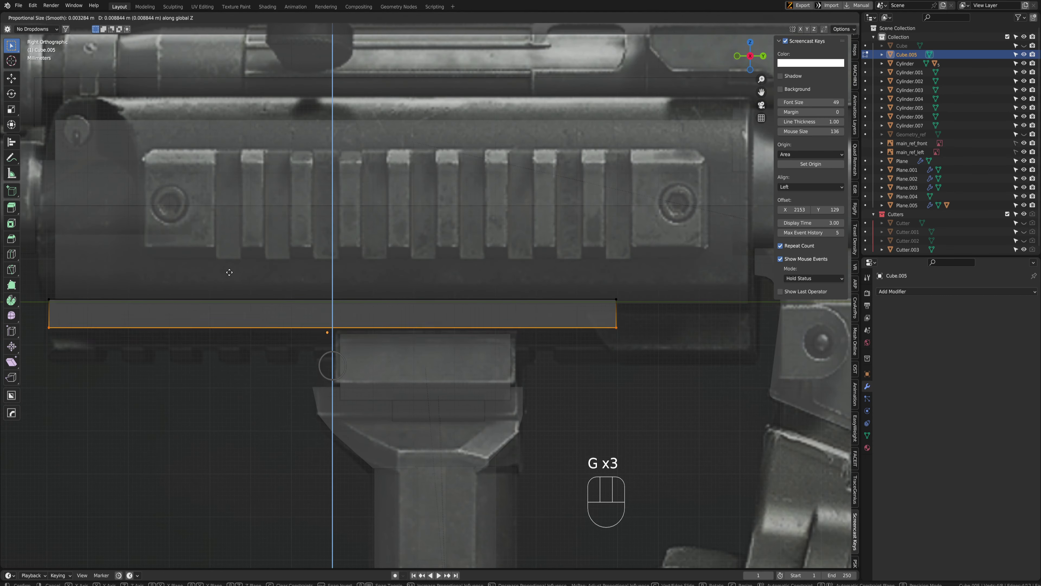
click(226, 286)
shift+middle_drag(225, 286, 379, 277)
key(g)
key(z)
click(374, 362)
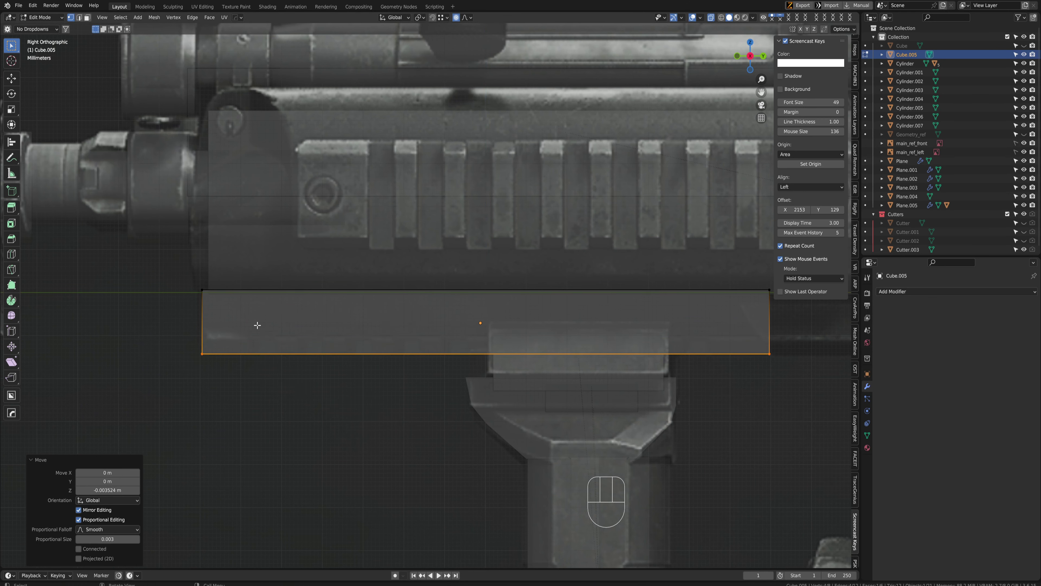
Narrow the whole block along X against the front reference, scaling it to 0.240 and again to 0.664
shift+middle_drag(493, 310, 537, 312)
key(ctrl+space)
scroll(665, 345, down, 3)
shift+middle_drag(737, 327, 653, 328)
key(a)
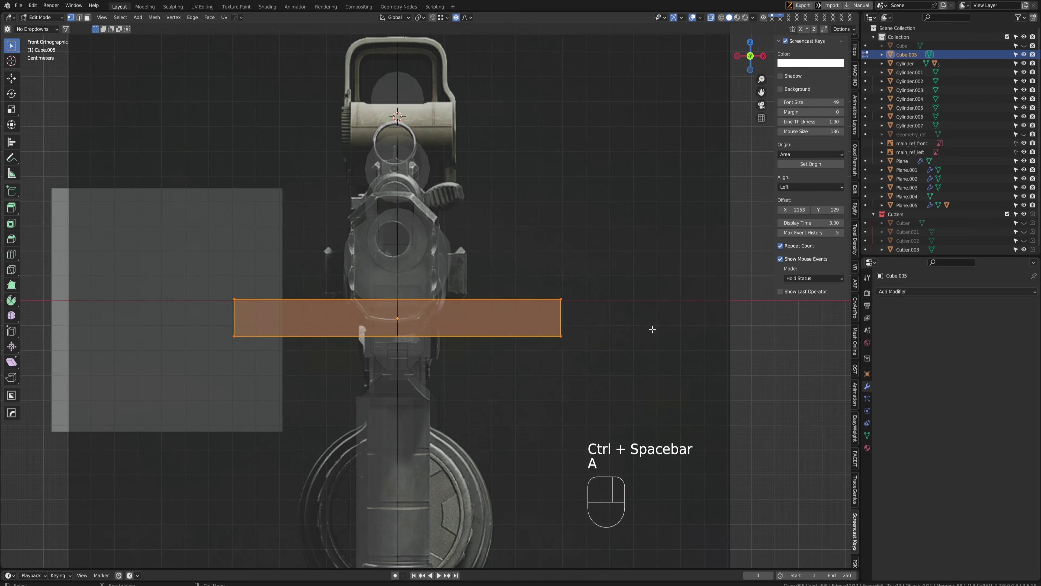
key(s)
right_click(574, 321)
key(s)
middle_click(597, 321)
click(437, 306)
key(s)
middle_click(581, 303)
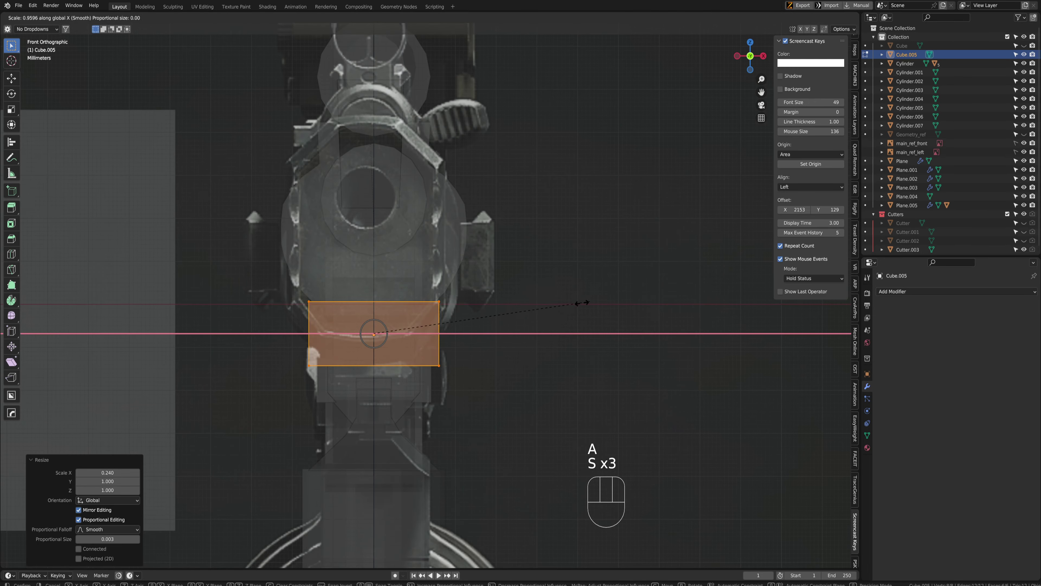
click(496, 385)
scroll(444, 353, up, 2)
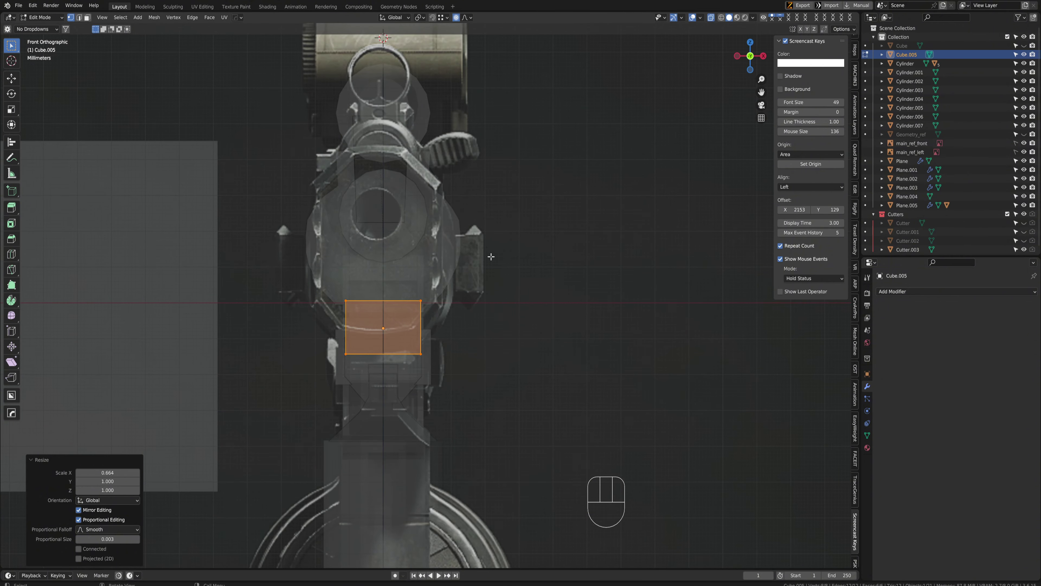
Cut a small rectangular notch into the block's lower edge near its front end with a non-destructive BoxCutter box
key(ctrl+space)
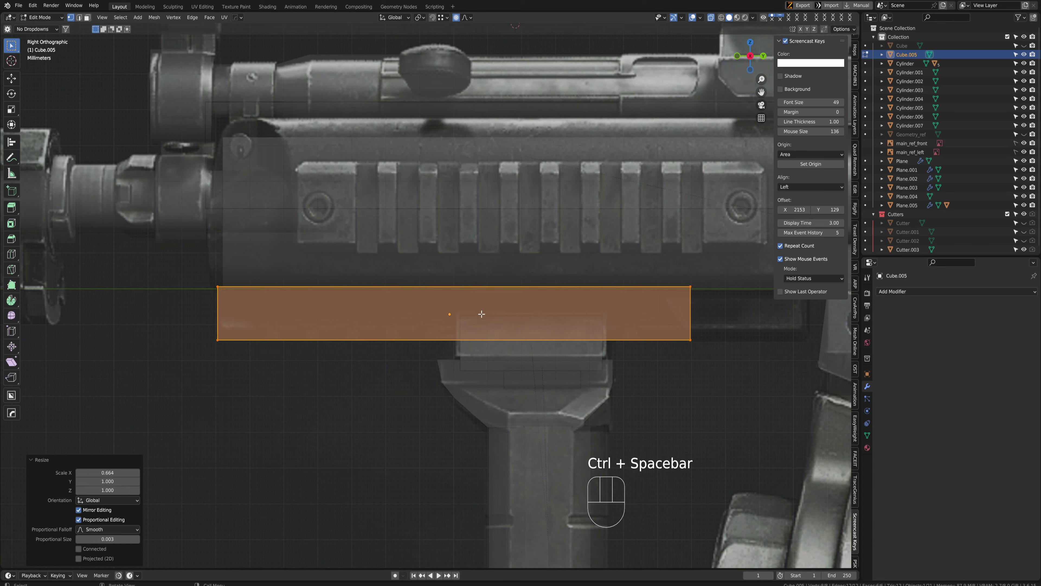
key(ctrl+space)
key(ctrl+space)
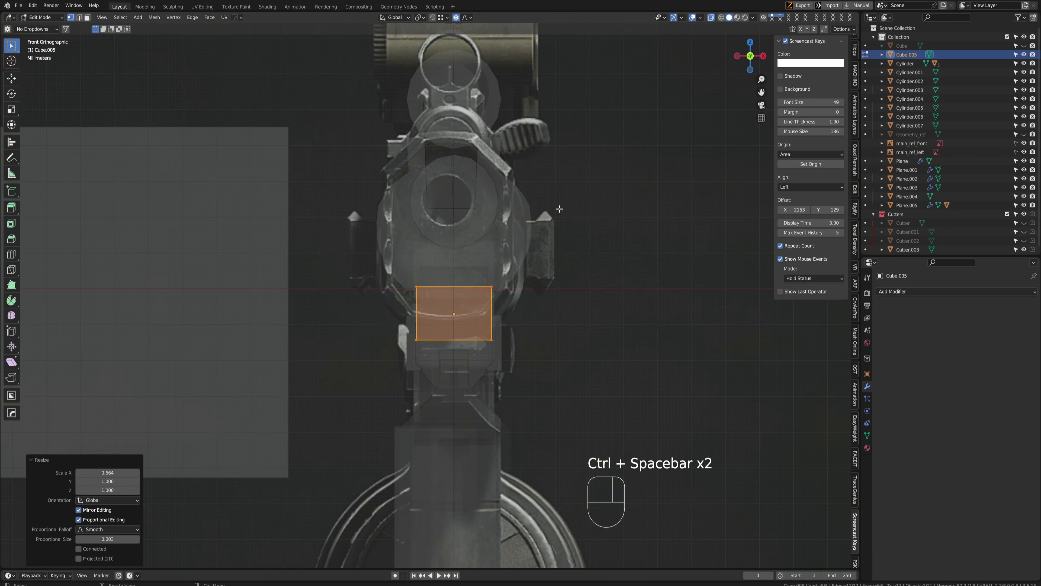
key(ctrl+space)
shift+middle_drag(490, 303, 368, 297)
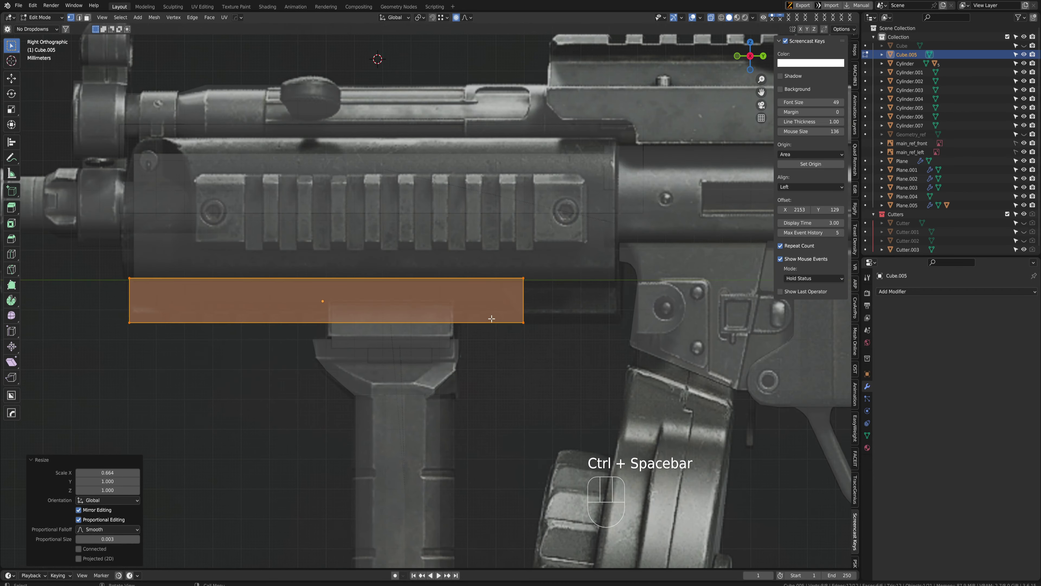
key(Tab)
scroll(556, 194, up, 5)
key(alt+w)
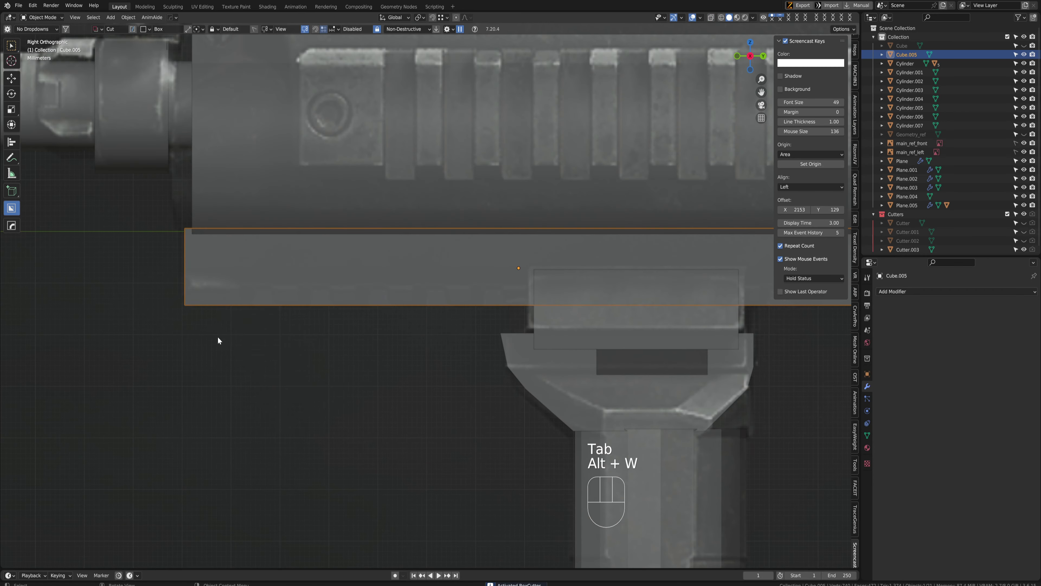
scroll(218, 338, up, 1)
drag(255, 284, 299, 321)
scroll(326, 315, down, 3)
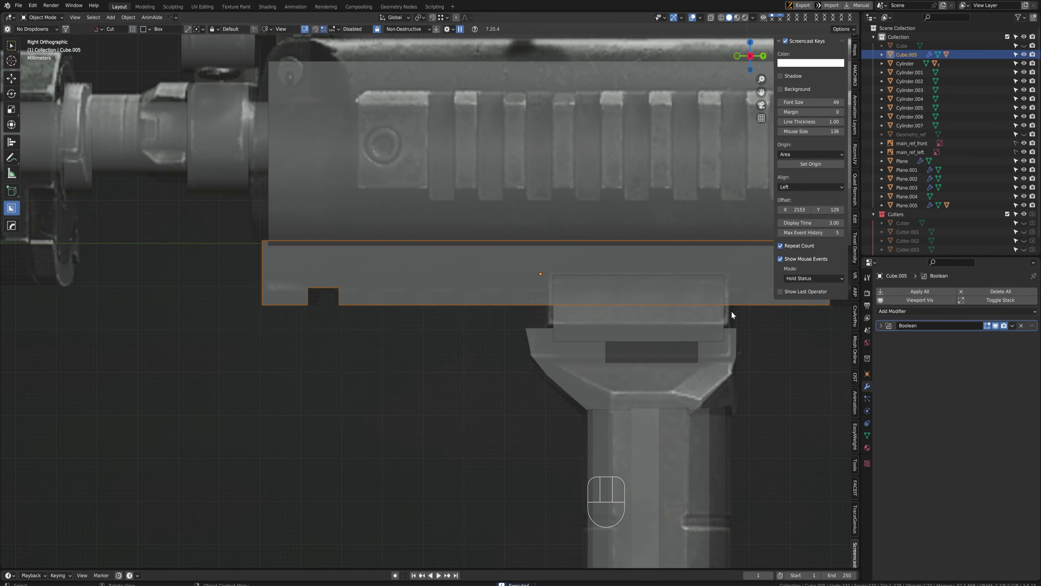
Reveal and select the boolean cutter of the notch in the side view
scroll(365, 286, up, 1)
middle_drag(365, 286, 391, 312)
key(ctrl+space)
scroll(382, 319, up, 3)
key(q)
click(392, 312)
Try to taper the notch cutter by scaling its upper edge to 0.853 along Y, and undo the taper
key(Tab)
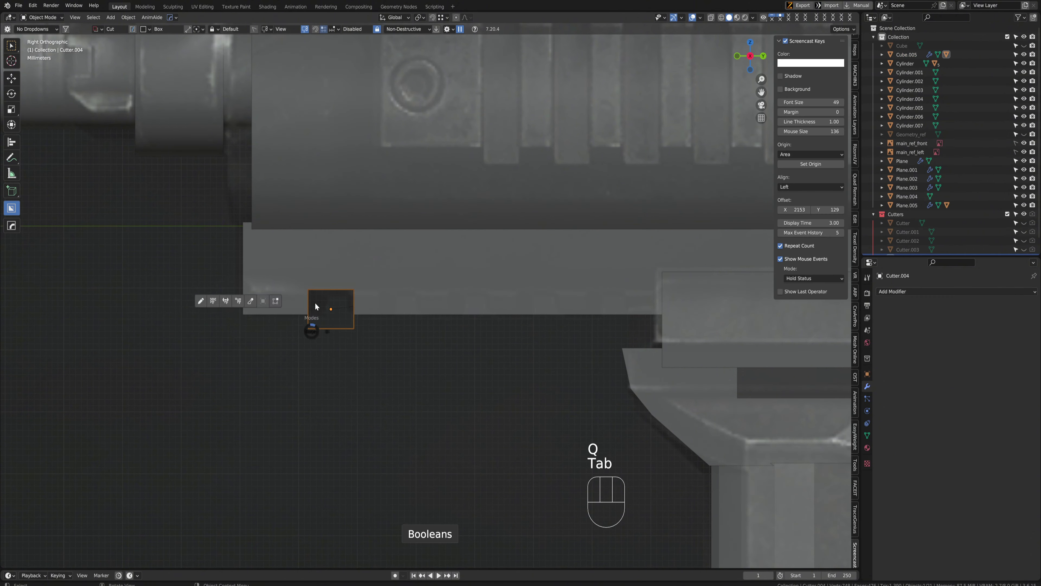
key(1)
drag(218, 246, 495, 272)
key(Escape)
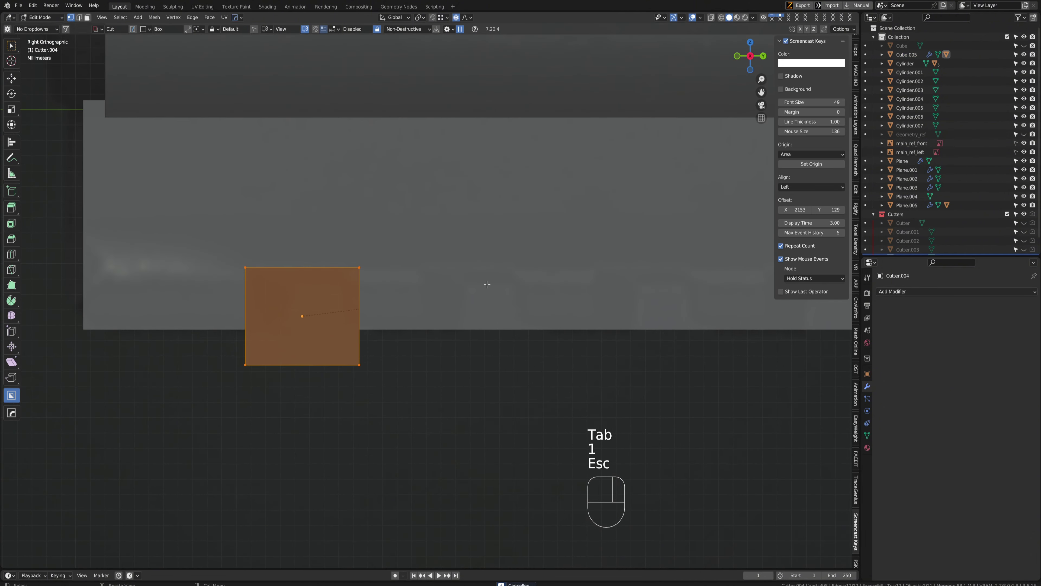
key(w)
key(alt+z)
drag(361, 283, 184, 231)
key(s)
key(y)
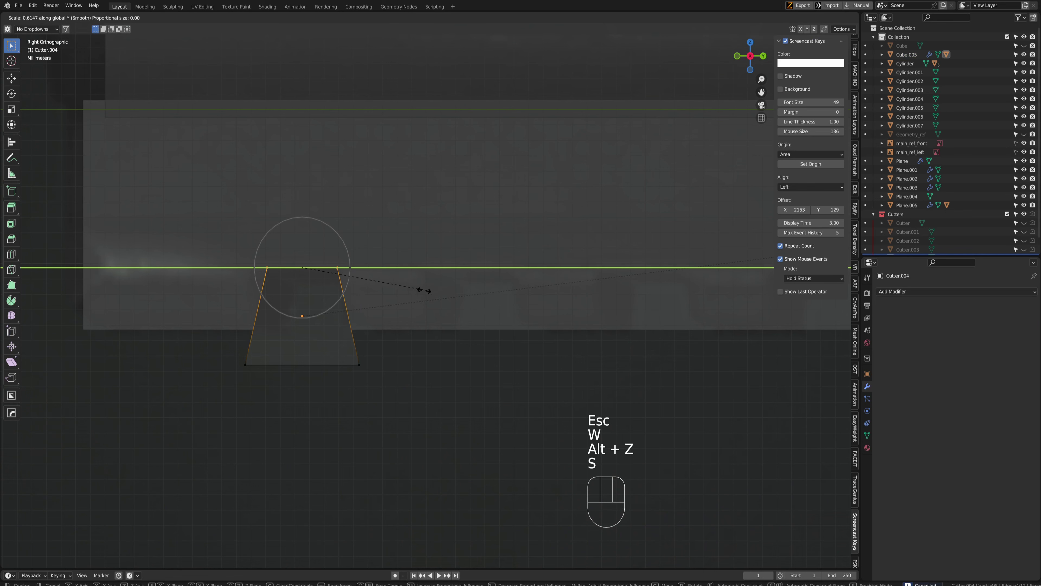
click(476, 293)
key(s)
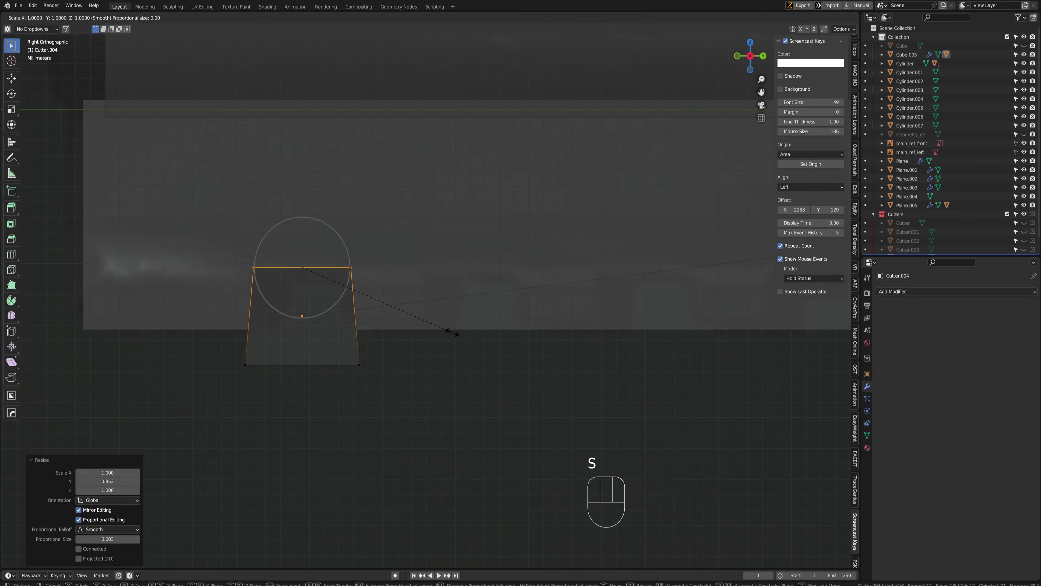
key(y)
key(Escape)
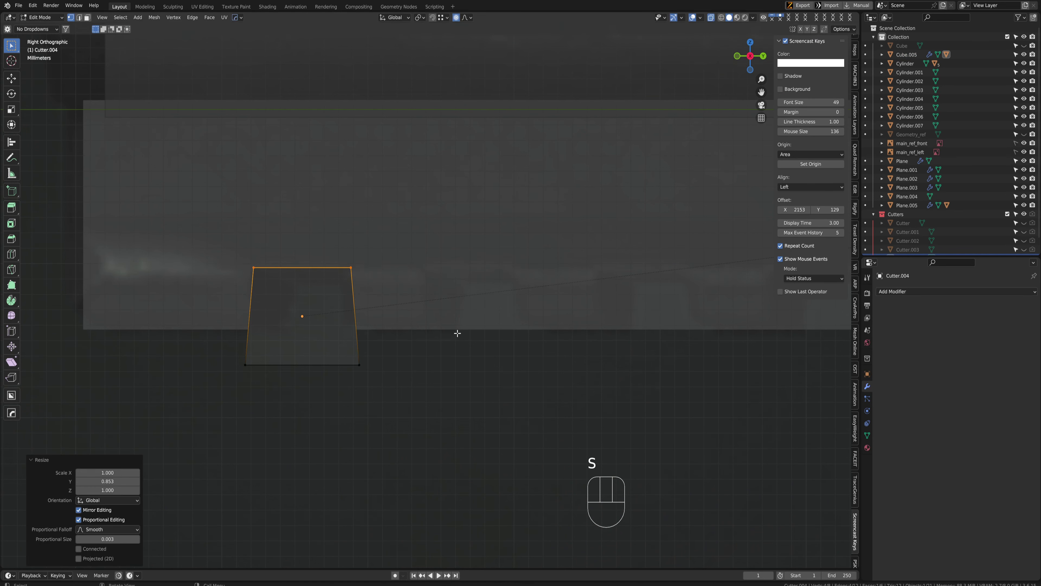
key(ctrl+z)
key(Tab)
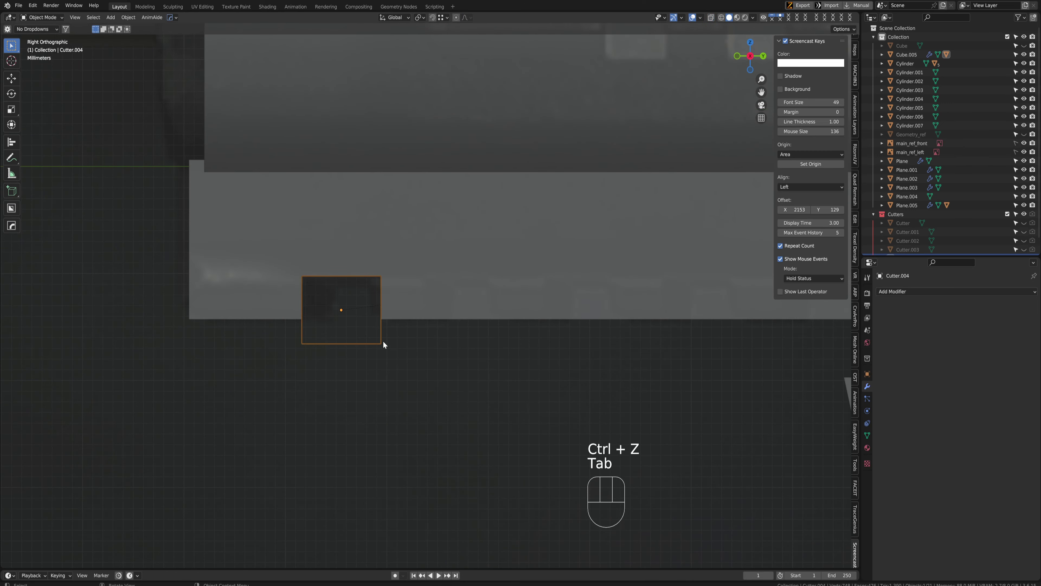
Shrink the notch cutter uniformly to 0.870 and again to 0.915
scroll(286, 318, down, 3)
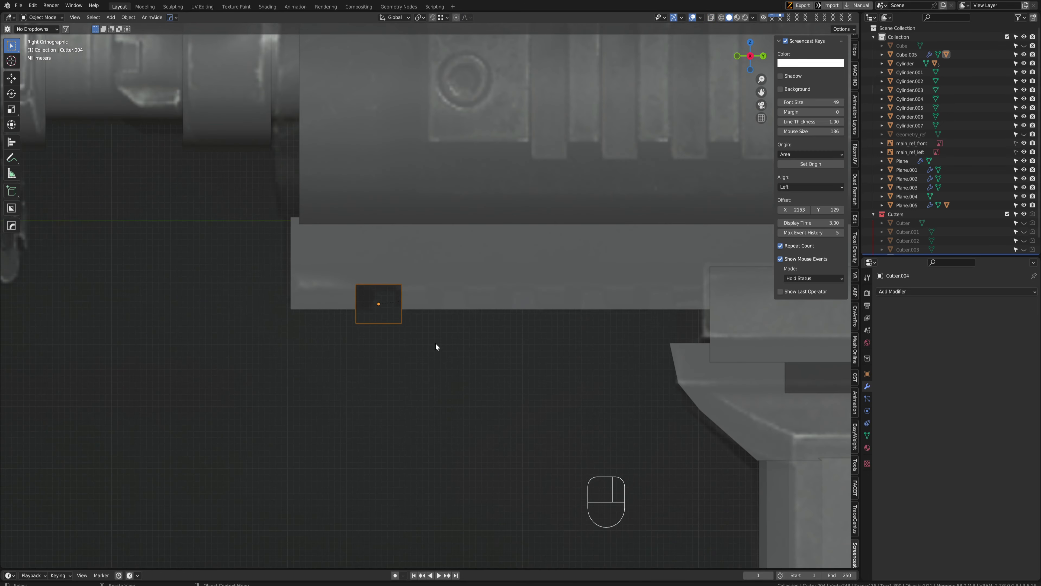
scroll(425, 294, up, 2)
key(s)
click(414, 302)
key(s)
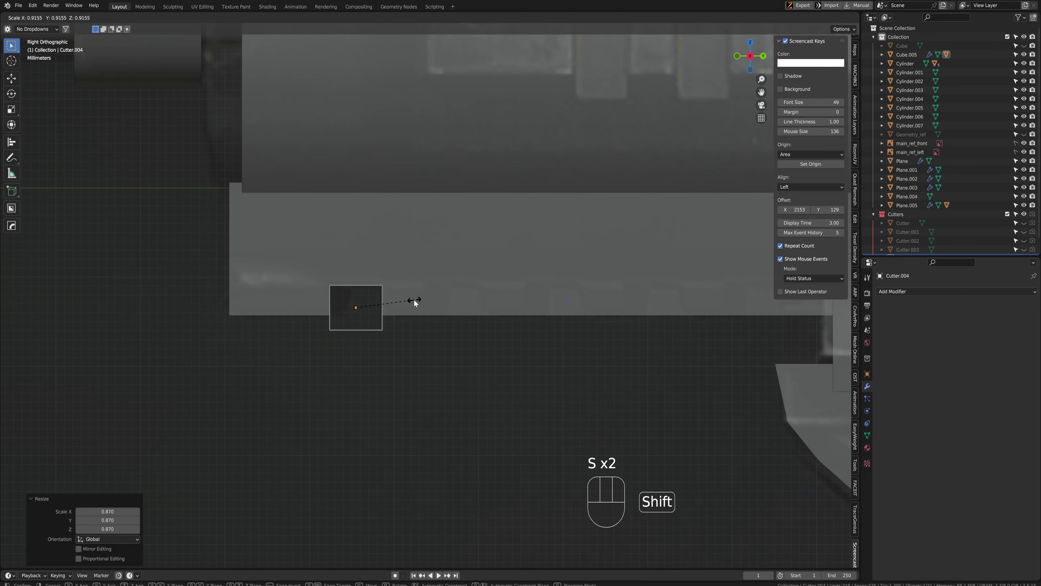
click(415, 302)
scroll(377, 340, down, 3)
scroll(310, 344, up, 4)
key(q)
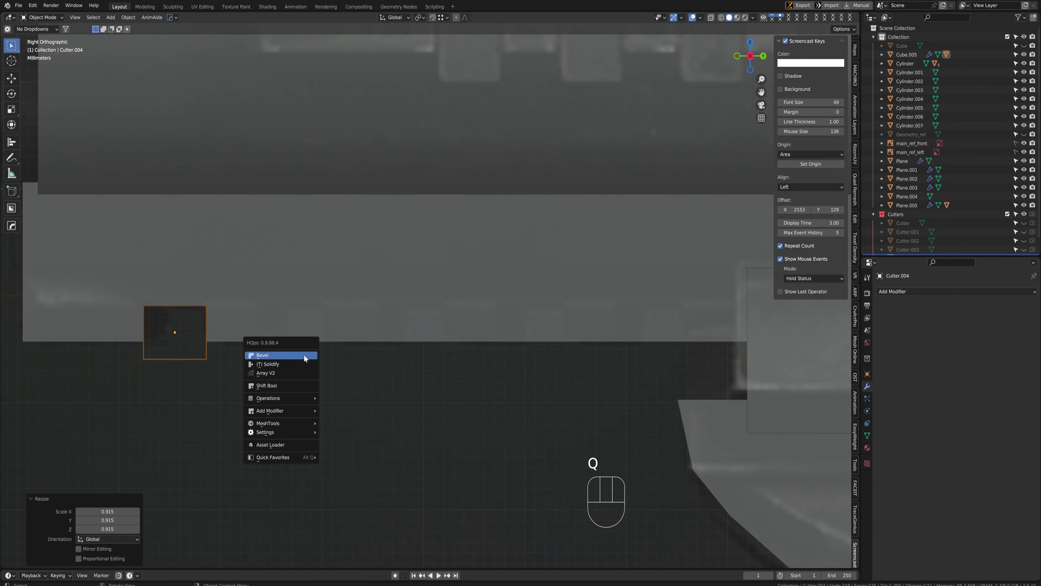
click(308, 372)
key(x)
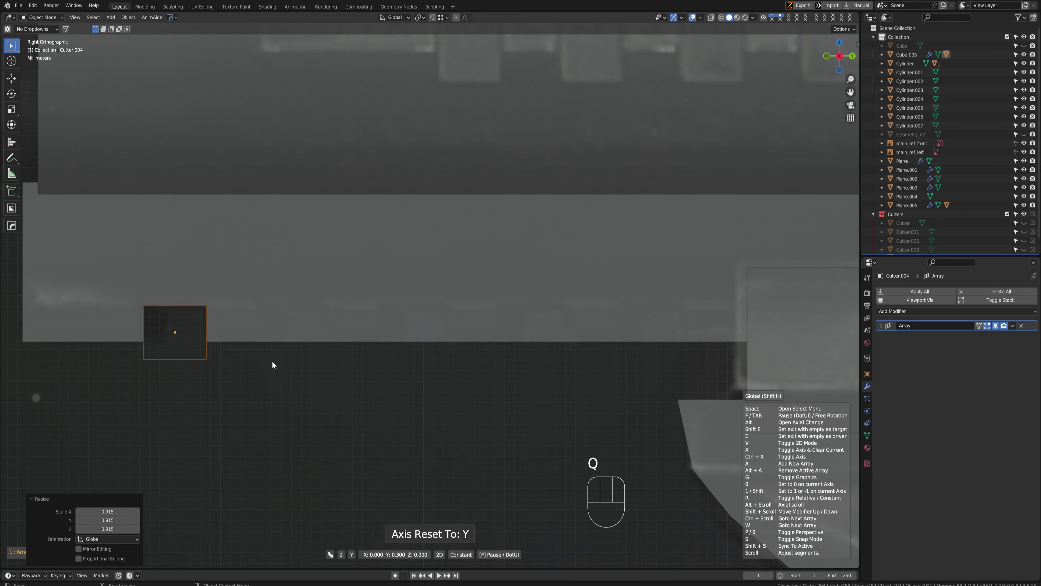
key(x)
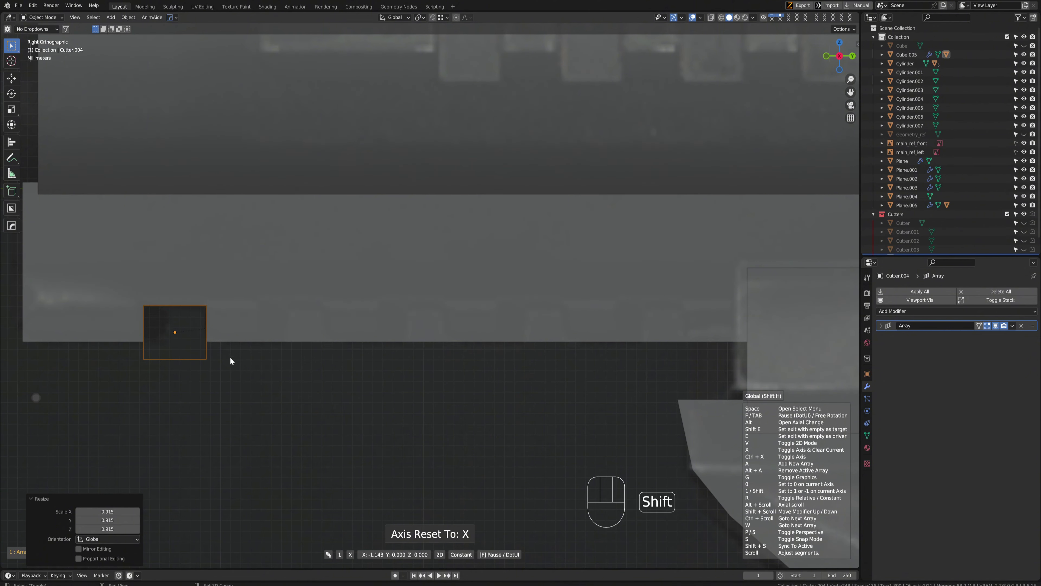
right_click(283, 354)
Array the notch cutter along X into 10 evenly spaced copies along the block, using a constant offset
scroll(303, 353, down, 8)
shift+middle_drag(403, 352, 335, 362)
key(q)
click(365, 339)
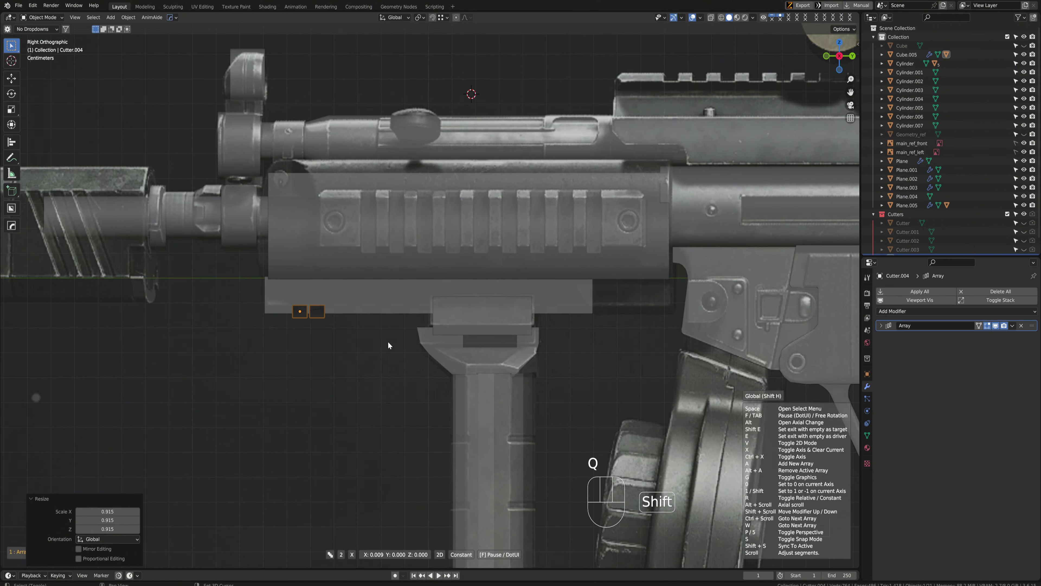
scroll(390, 346, up, 1)
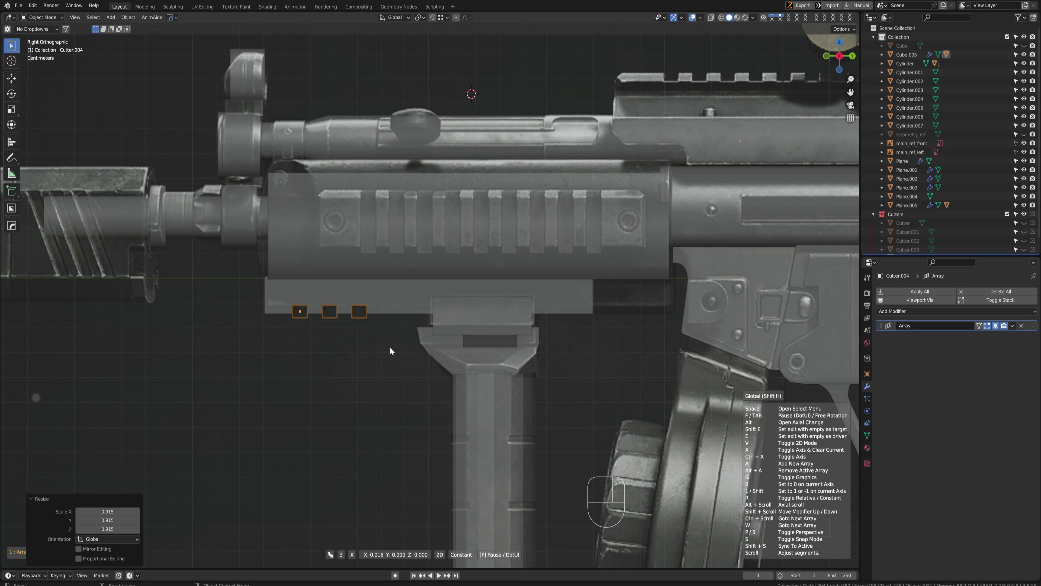
scroll(390, 347, up, 2)
key(shift)
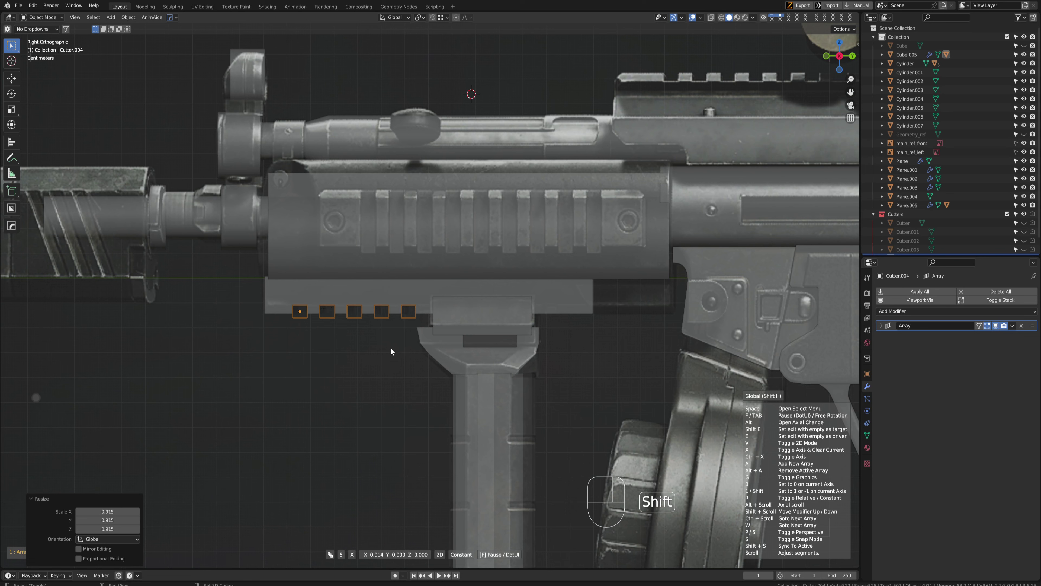
mouse_move(391, 347)
scroll(391, 351, up, 4)
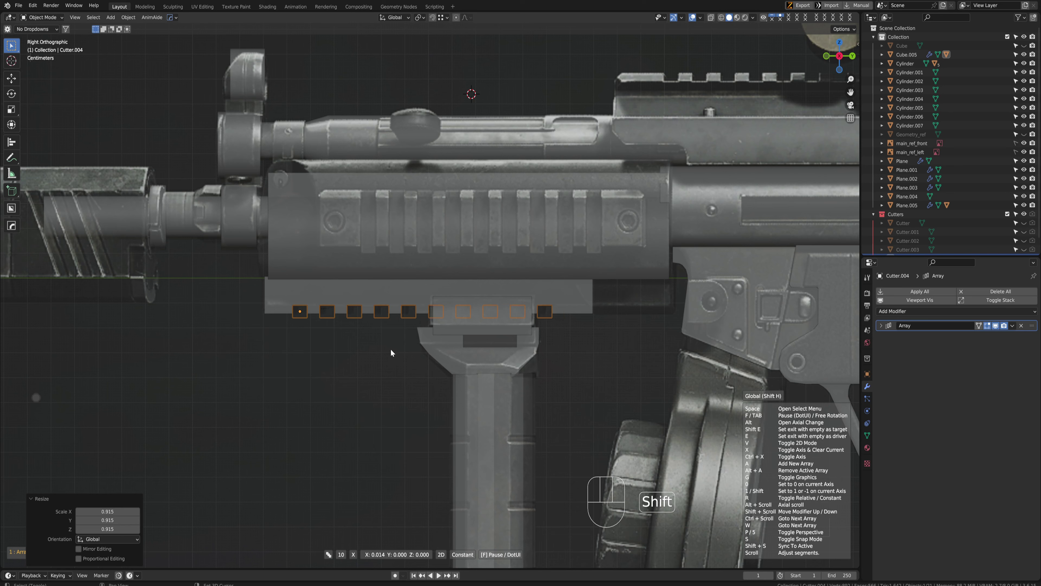
click(391, 351)
Try to fine-tune the cutter array's constant X offset, and undo the change
key(n)
click(882, 326)
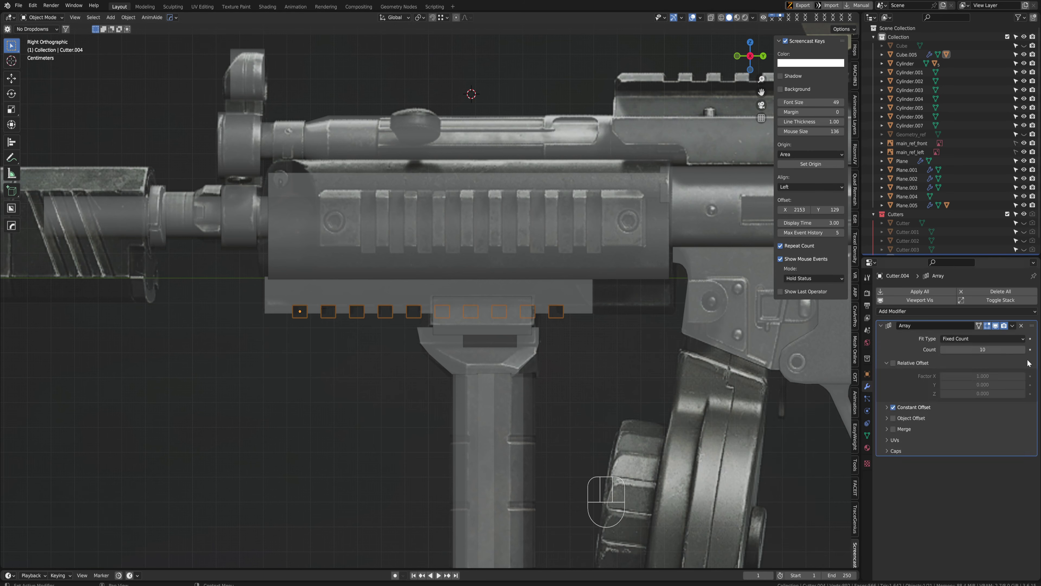
click(887, 407)
shift+drag(983, 420, 1013, 420)
key(ctrl+z)
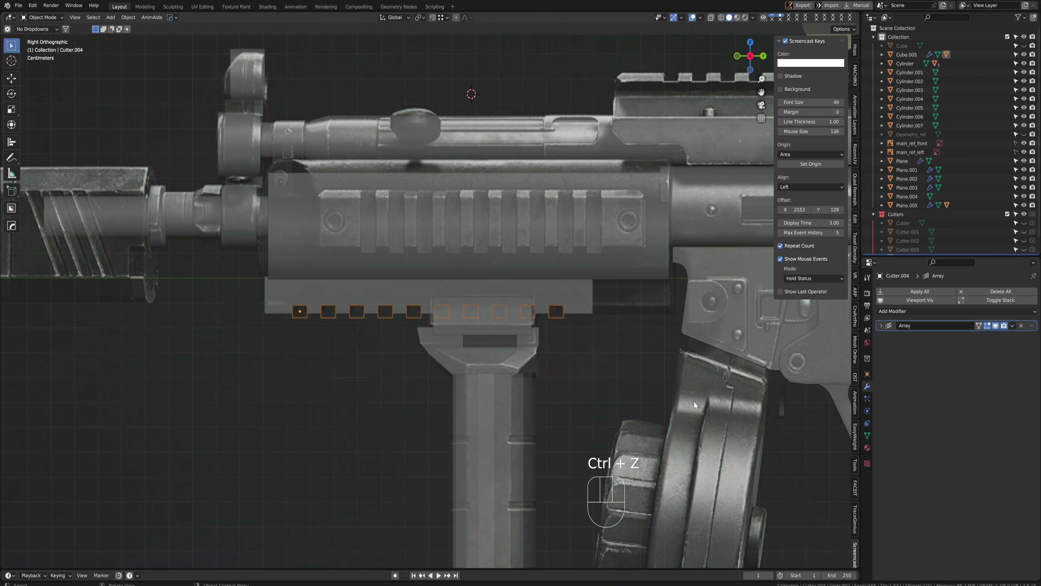
Set the cutter array's constant X offset to 0.015 m
scroll(694, 402, up, 3)
click(882, 326)
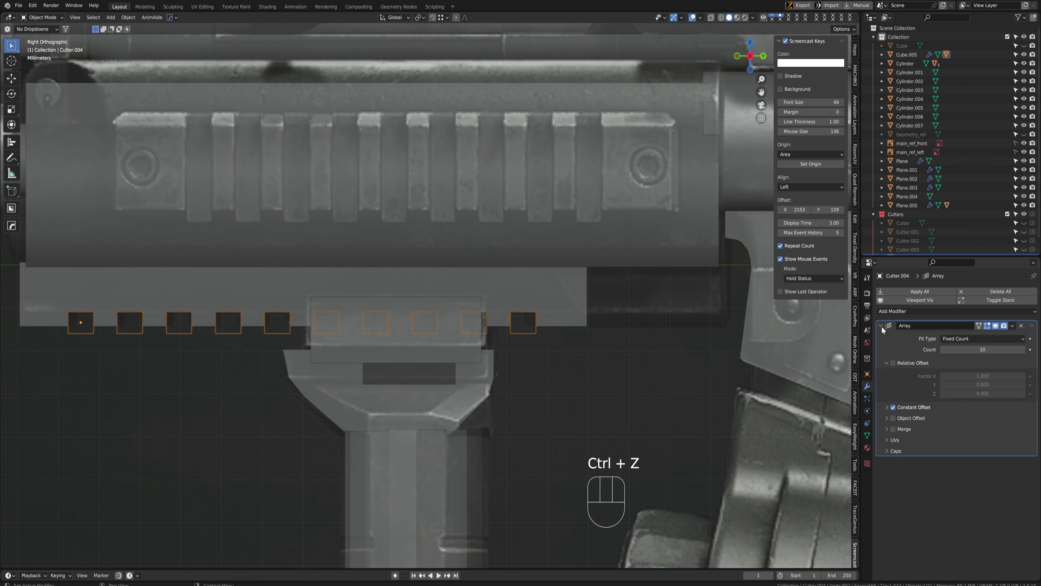
click(887, 407)
double_click(980, 420)
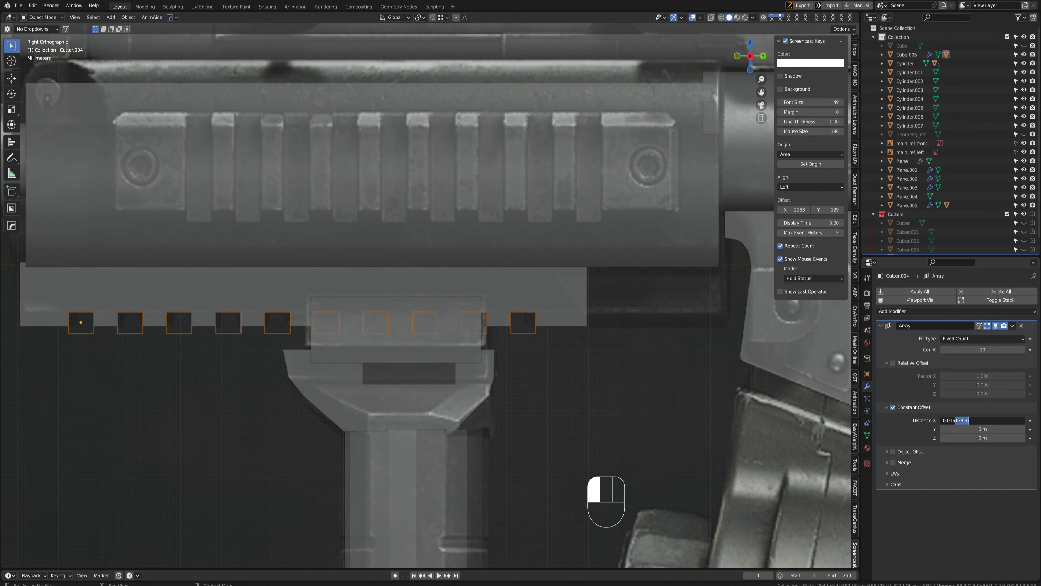
key(Return)
Select the notched rail block and rotate it by -90° in the front view
scroll(269, 320, down, 5)
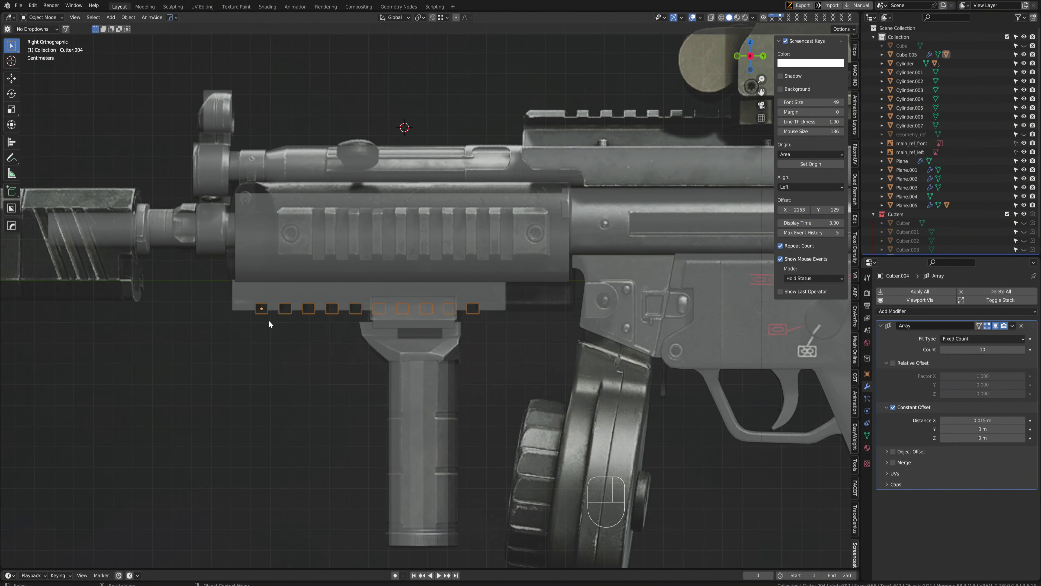
middle_drag(268, 320, 369, 296)
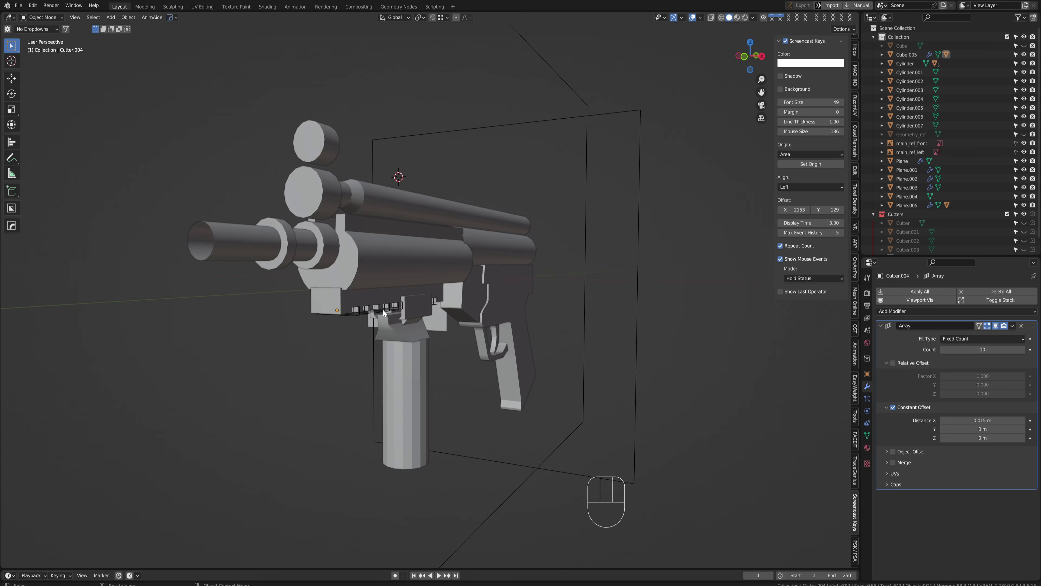
click(385, 295)
key(g)
right_click(585, 334)
key(ctrl+space)
text(r)
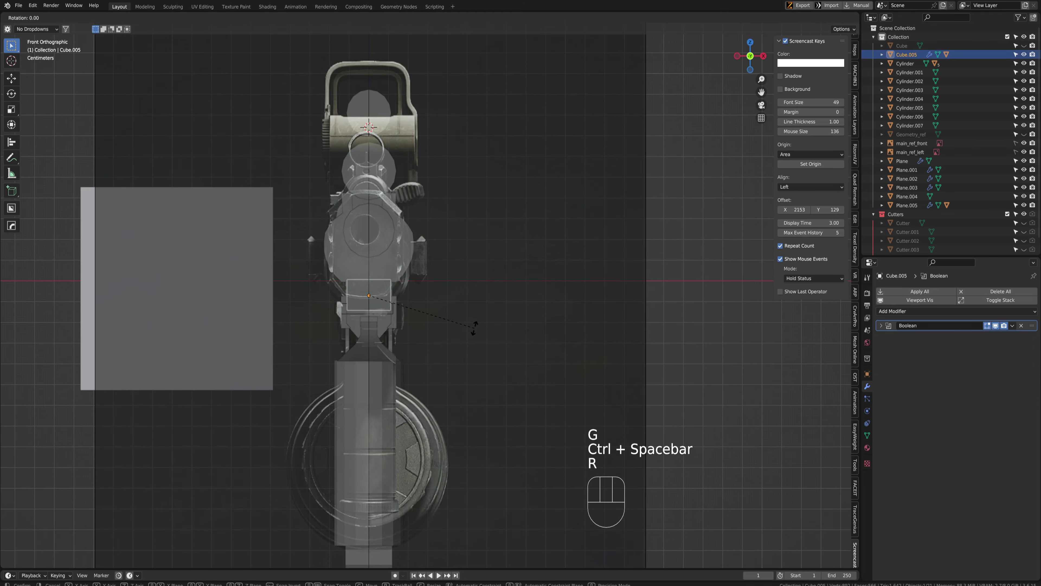
text(-90)
key(Return)
Move the rotated rail block onto the side of the handguard, aligning it with the side rail in the front reference
key(g)
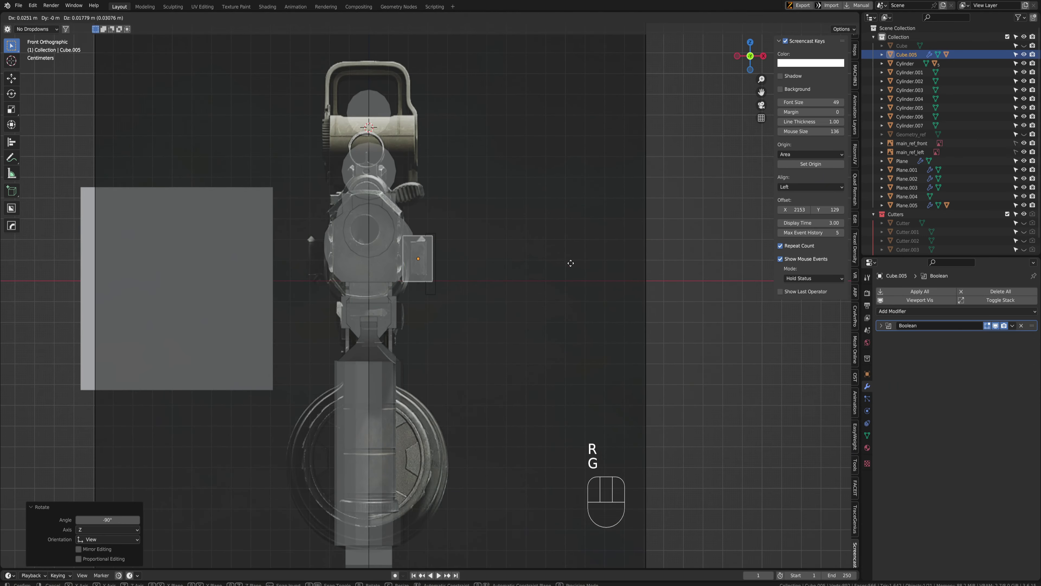
click(569, 261)
scroll(470, 230, up, 4)
key(g)
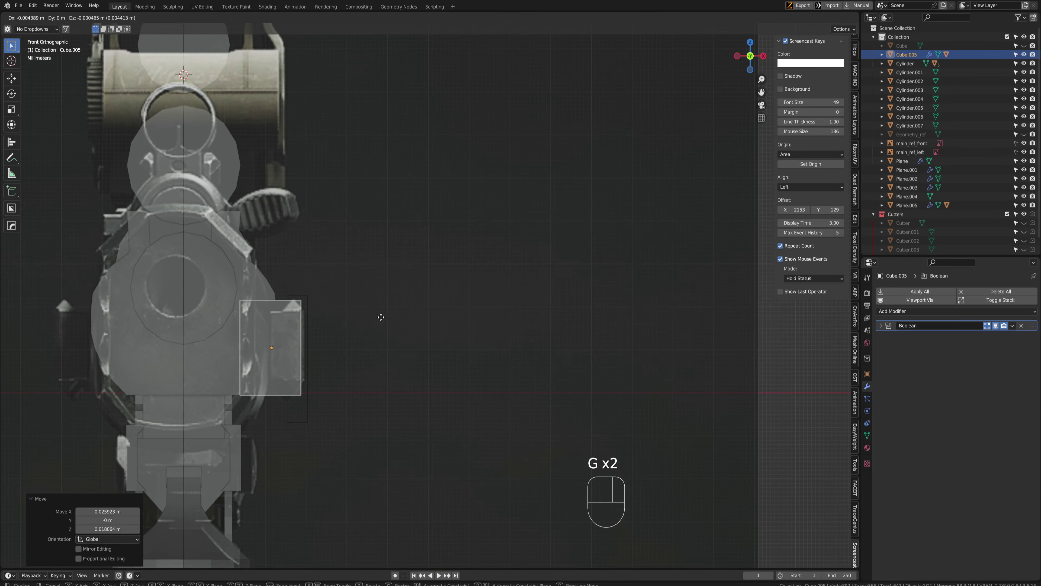
click(371, 320)
middle_drag(380, 325, 412, 327)
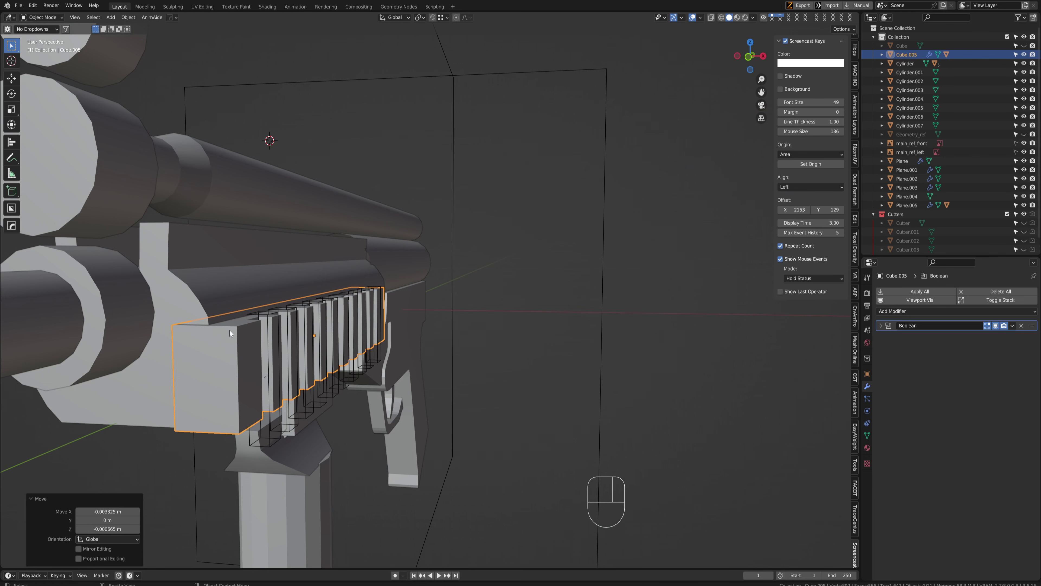
Shift the rail block's outer vertices slightly inward in the front view to match the width of the reference rail
key(ctrl+space)
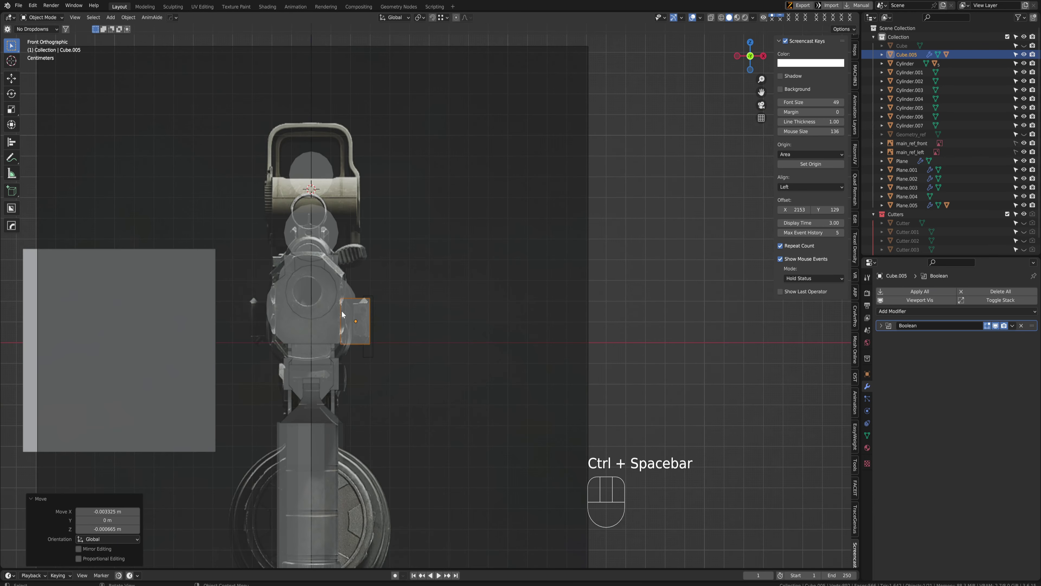
scroll(290, 348, up, 1)
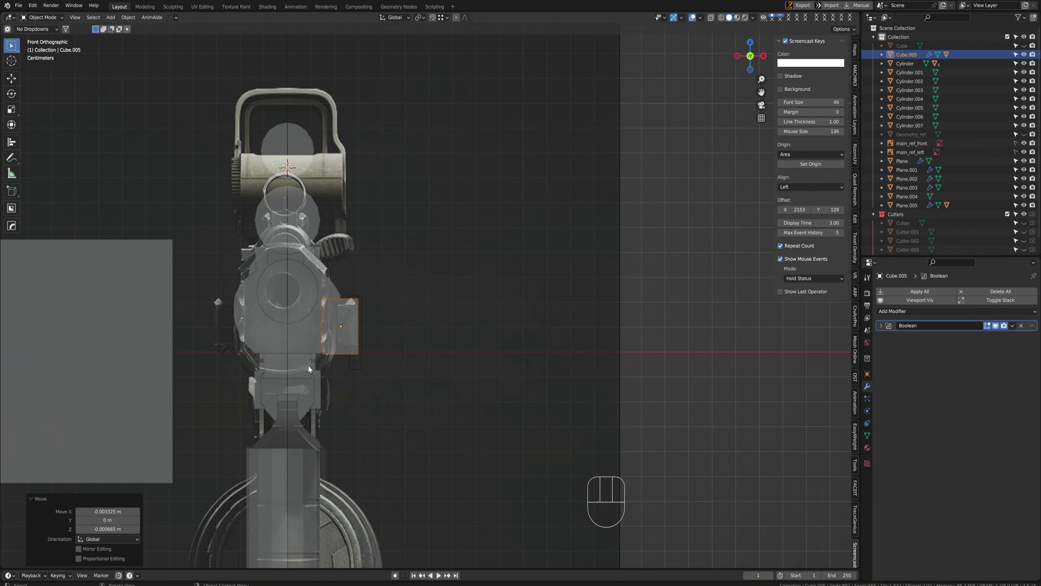
scroll(314, 368, up, 3)
shift+middle_drag(314, 368, 405, 349)
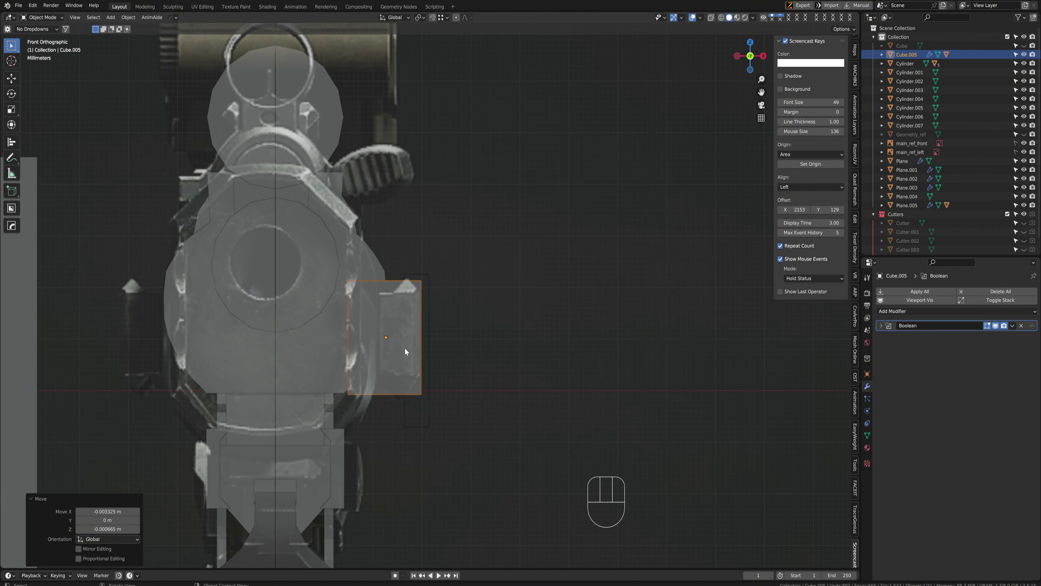
key(g)
key(Tab)
scroll(443, 283, up, 2)
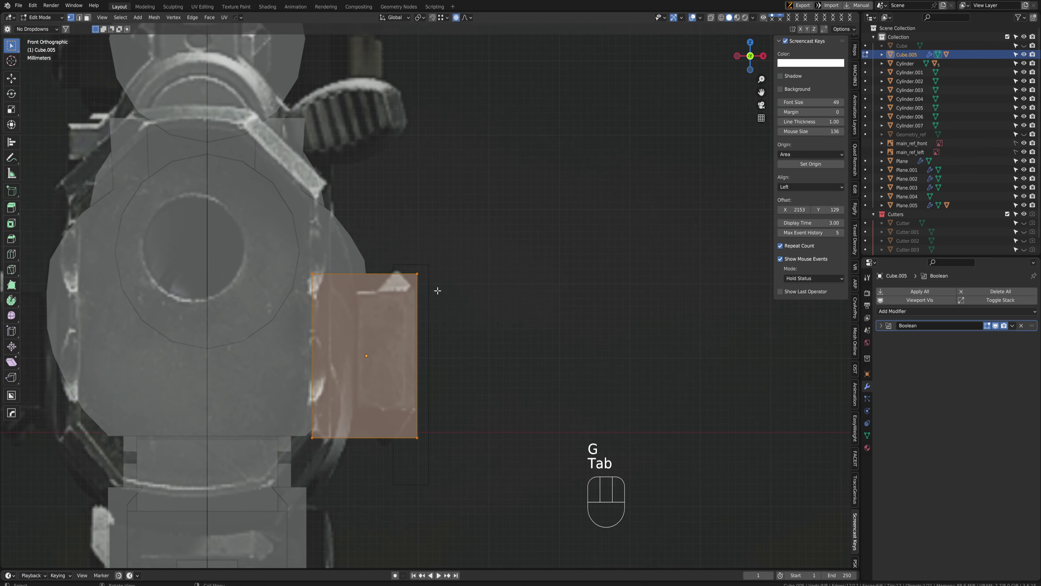
click(435, 287)
key(g)
middle_drag(488, 304, 458, 298)
click(486, 286)
Bevel the rail block's two outer lengthwise edges with a width of 0.0026 m and one segment
click(404, 428)
key(ctrl+space)
key(ctrl+space)
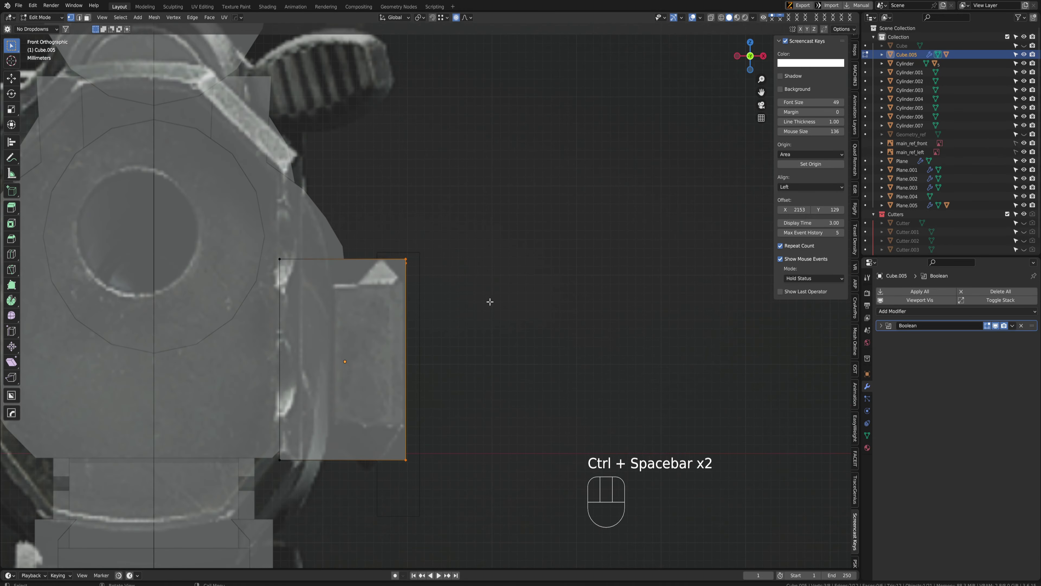
key(ctrl+b)
key(shift)
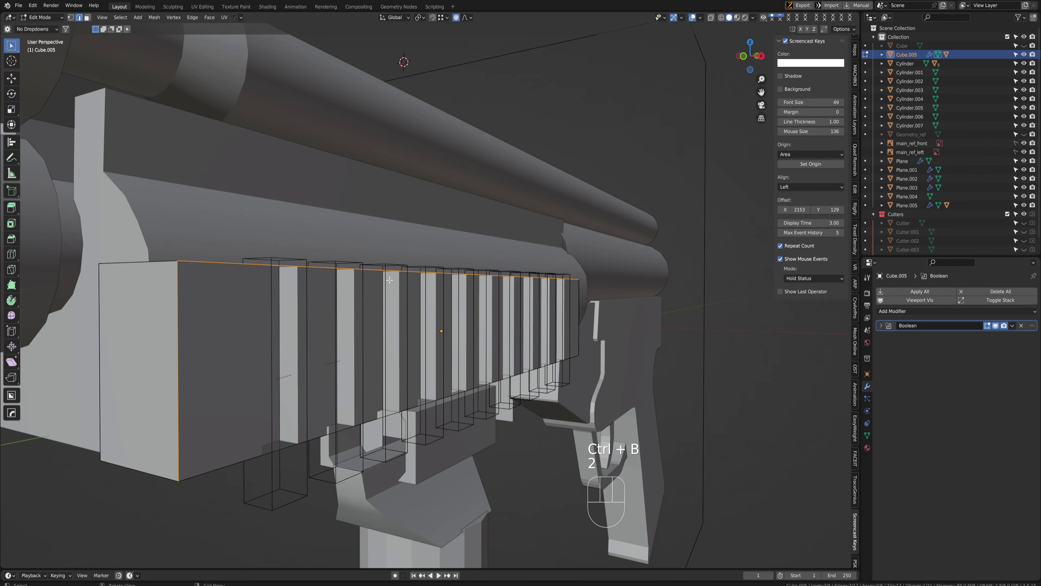
shift+middle_drag(394, 369, 409, 395)
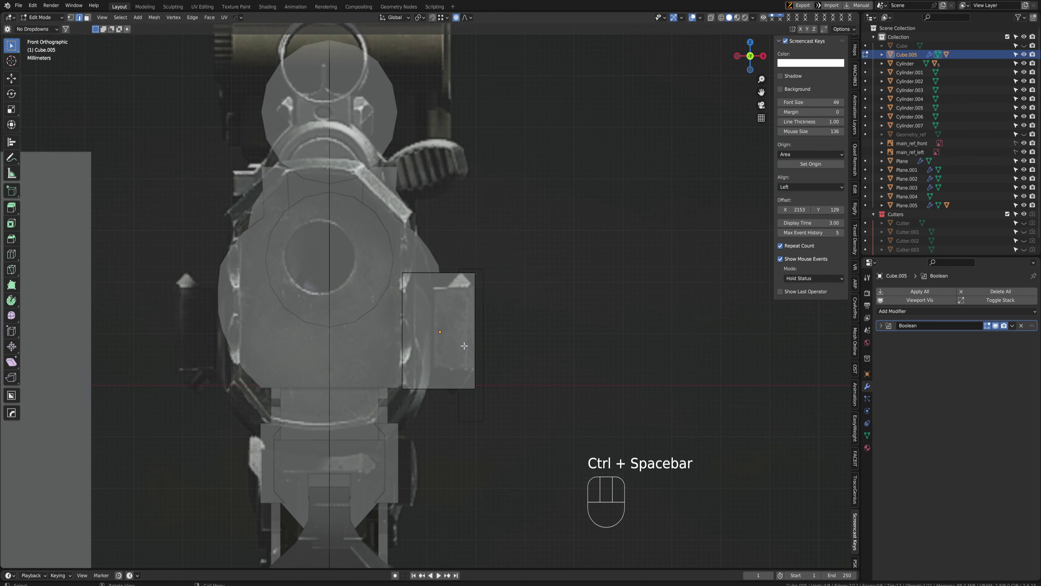
scroll(488, 314, up, 5)
key(ctrl+b)
key(shift)
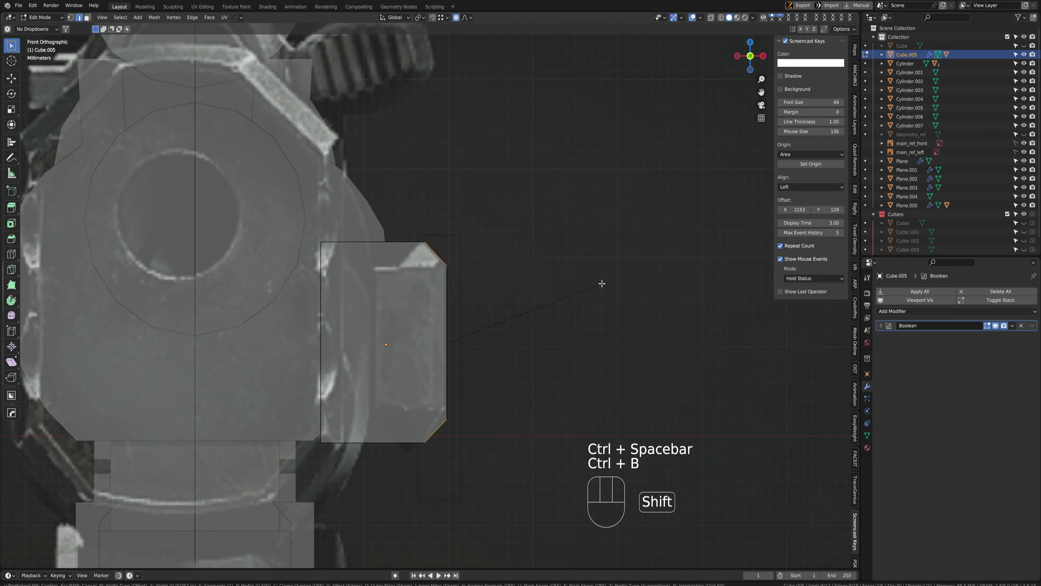
click(597, 283)
Symmetrize the rail block along its length and dissolve the middle edge loop
shift+middle_drag(424, 296, 439, 306)
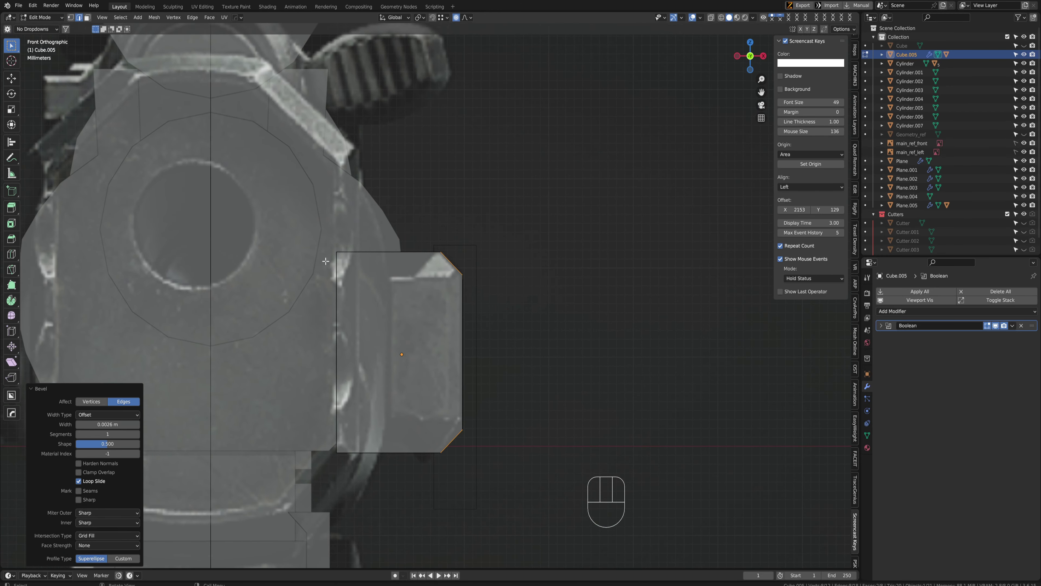
key(1)
key(alt+z)
middle_drag(325, 261, 476, 351)
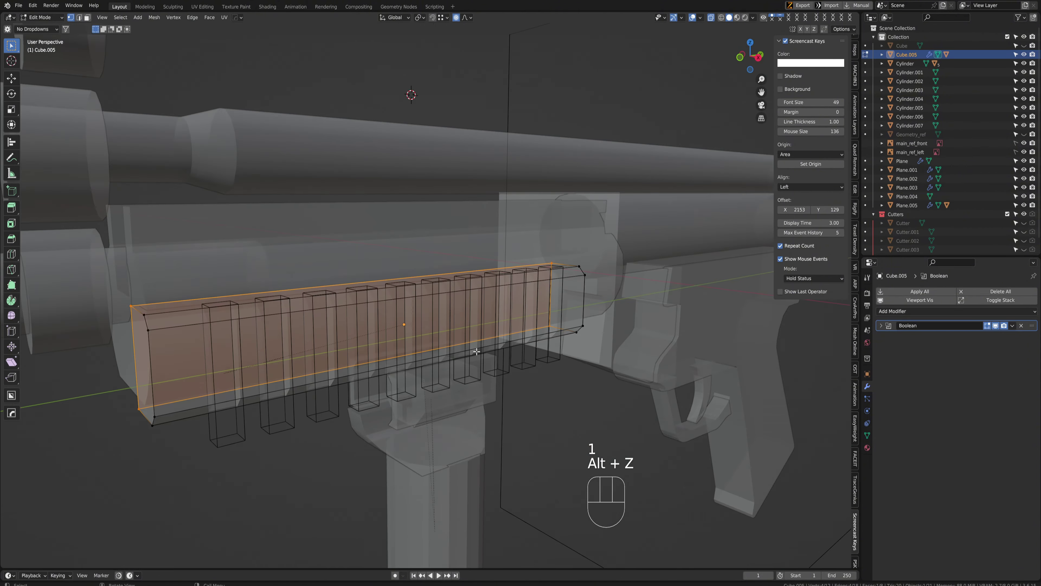
key(ctrl+space)
key(alt+x)
key(2)
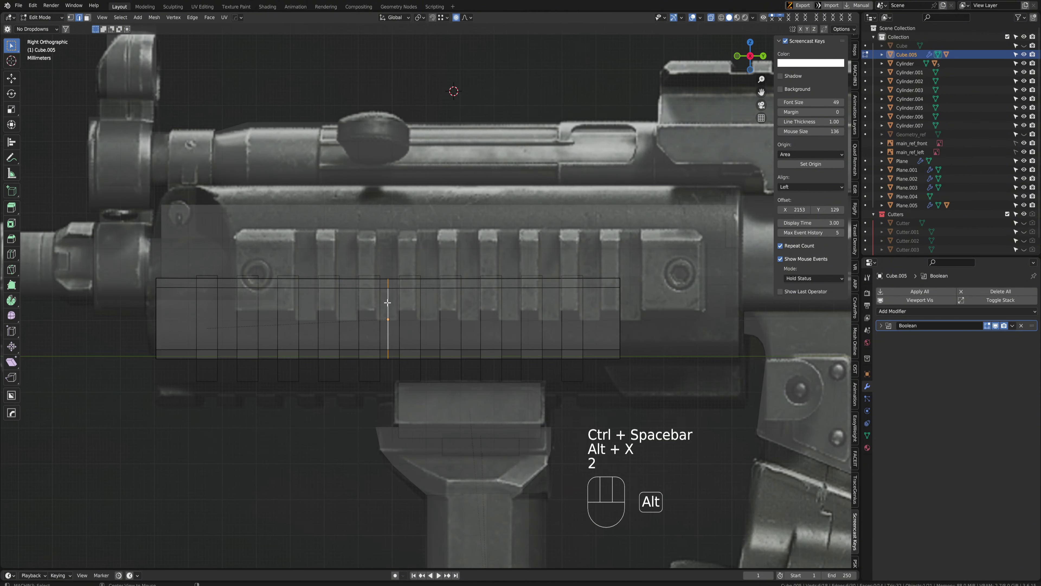
key(ctrl+x)
shift+middle_drag(388, 302, 280, 305)
Try to stretch the rail block's rear end by about 0.025 m along Y, and undo the stretch
key(1)
key(alt+z)
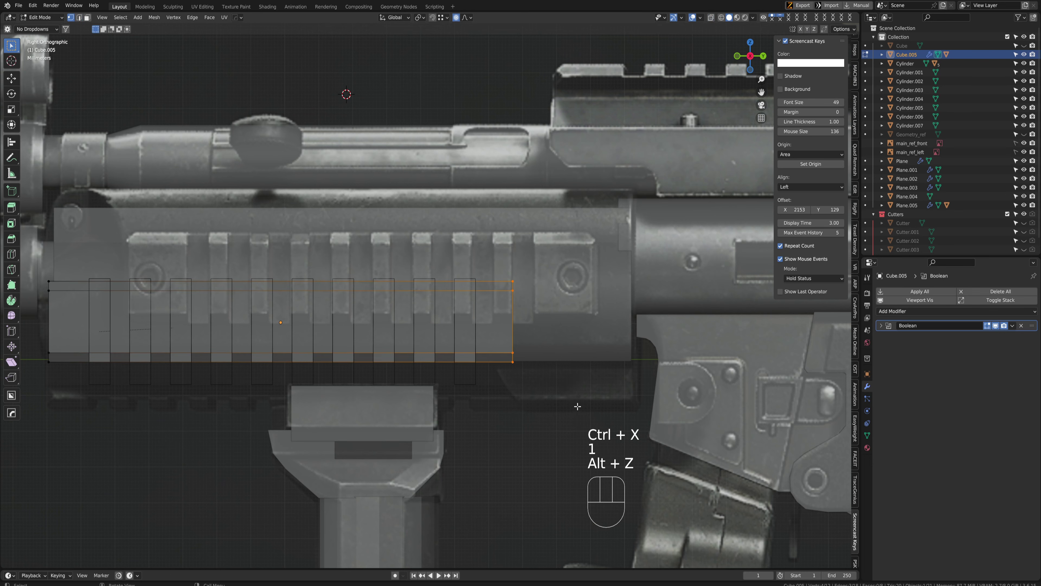
key(g)
key(y)
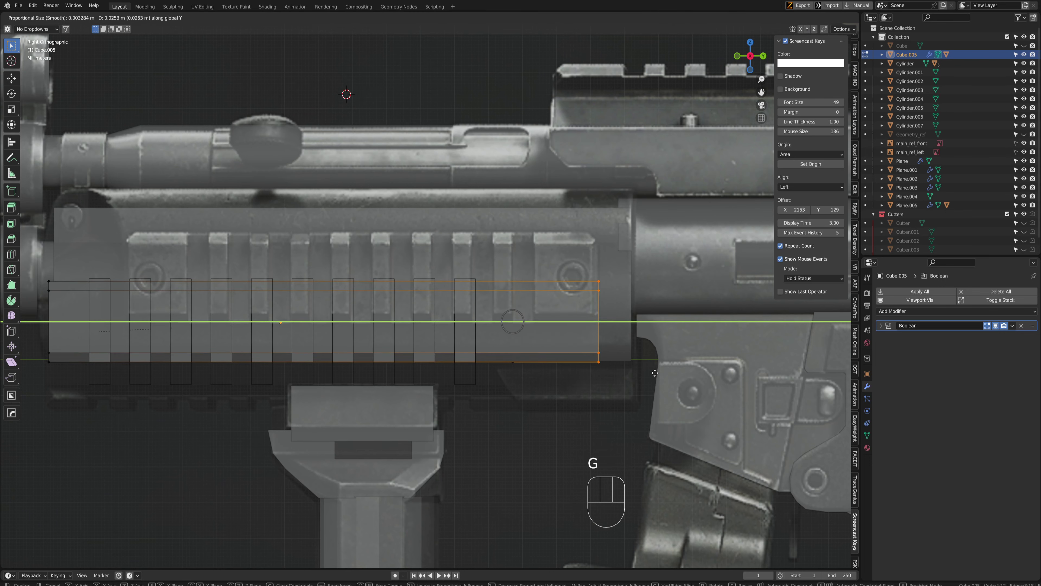
click(654, 374)
shift+middle_drag(120, 312, 356, 322)
drag(239, 258, 308, 389)
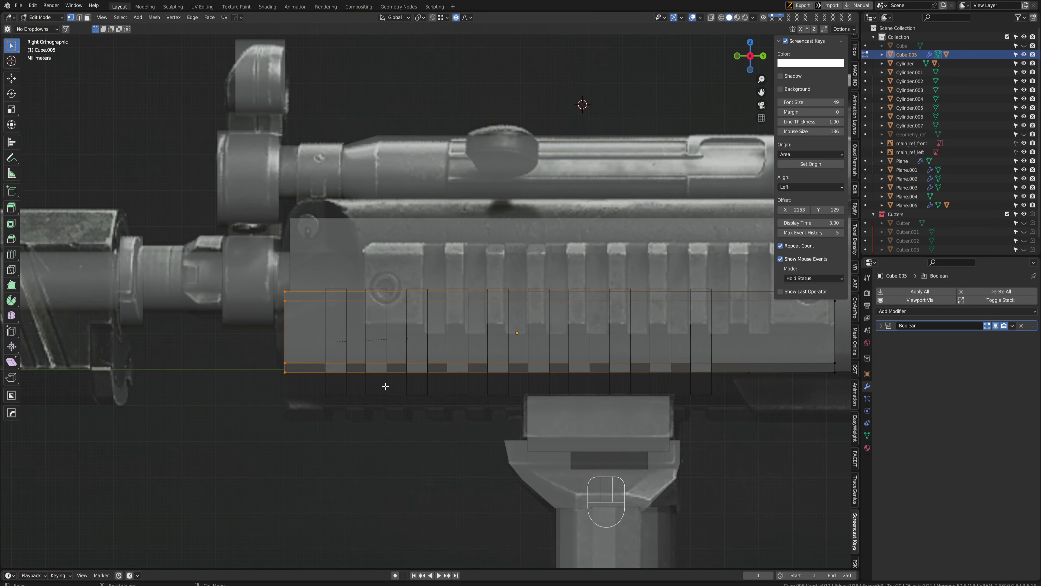
scroll(385, 386, down, 4)
key(ctrl+z)
key(ctrl+z)
Move the whole rail block 0.023331 m along Y to align its front end with the reference side rail
key(Tab)
shift+middle_drag(575, 270, 540, 272)
key(g)
key(y)
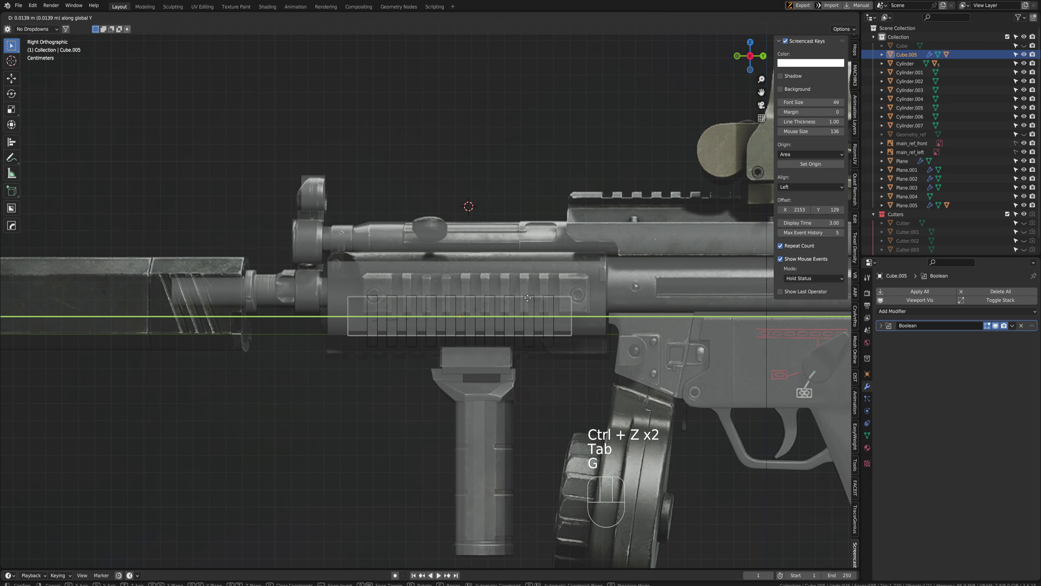
click(543, 297)
Extend the rail block's rear end vertices slightly backward to meet the rear end of the reference side rail
shift+middle_drag(461, 290, 454, 301)
scroll(533, 312, up, 2)
shift+middle_drag(611, 333, 546, 324)
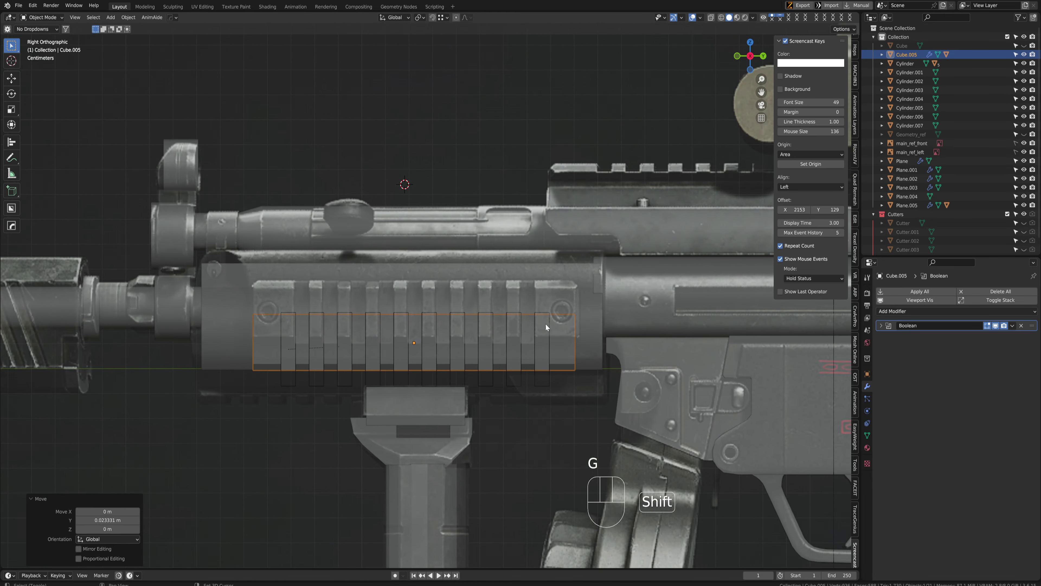
key(Tab)
key(1)
key(alt+z)
scroll(491, 293, up, 2)
key(g)
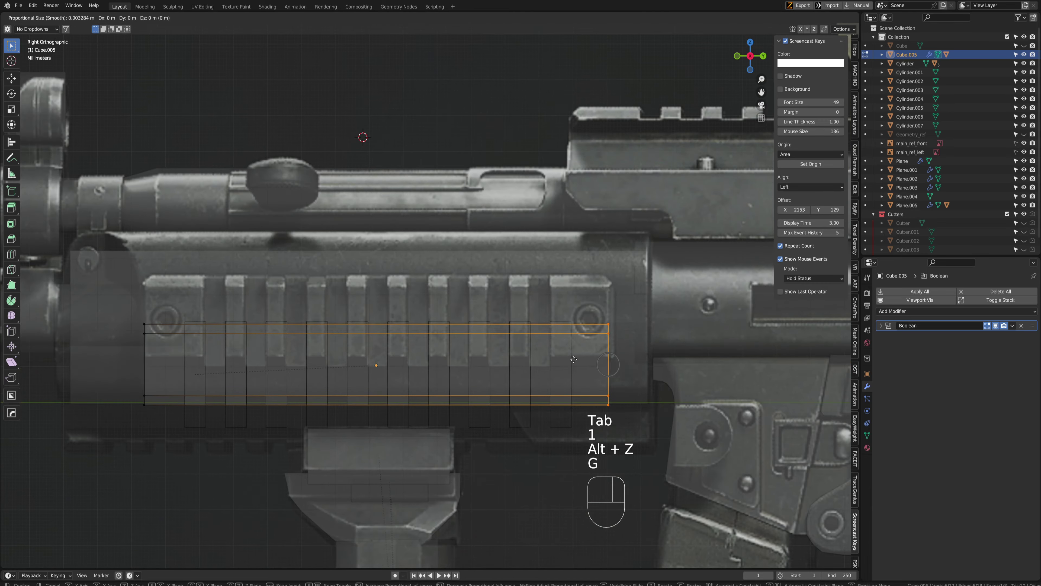
shift+click(622, 354)
key(Tab)
Select the rail block's notch cutters, move them 0.005822 m along Y, and set their array count to 9
scroll(269, 360, down, 1)
key(q)
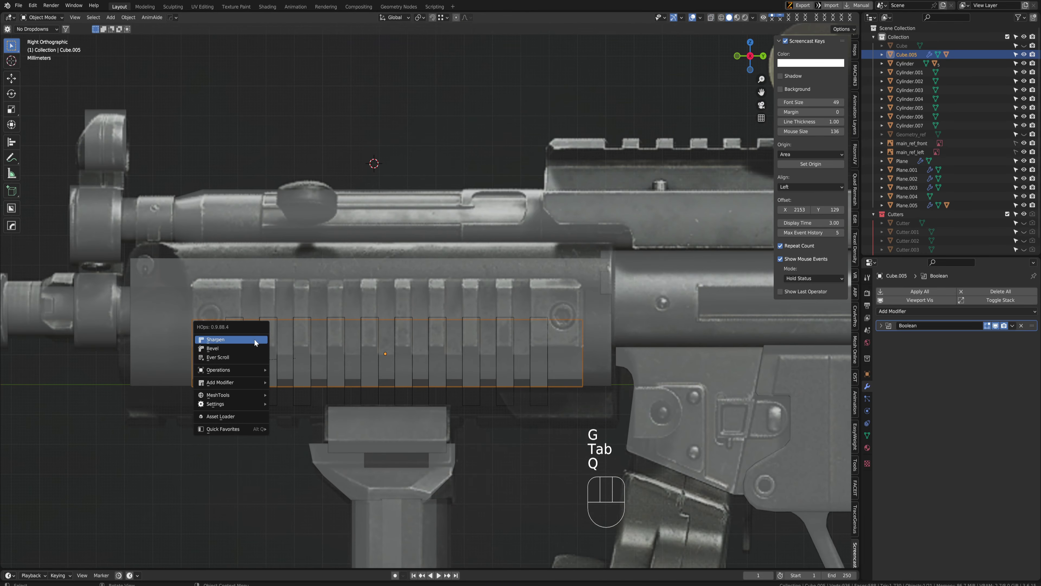
click(235, 356)
key(g)
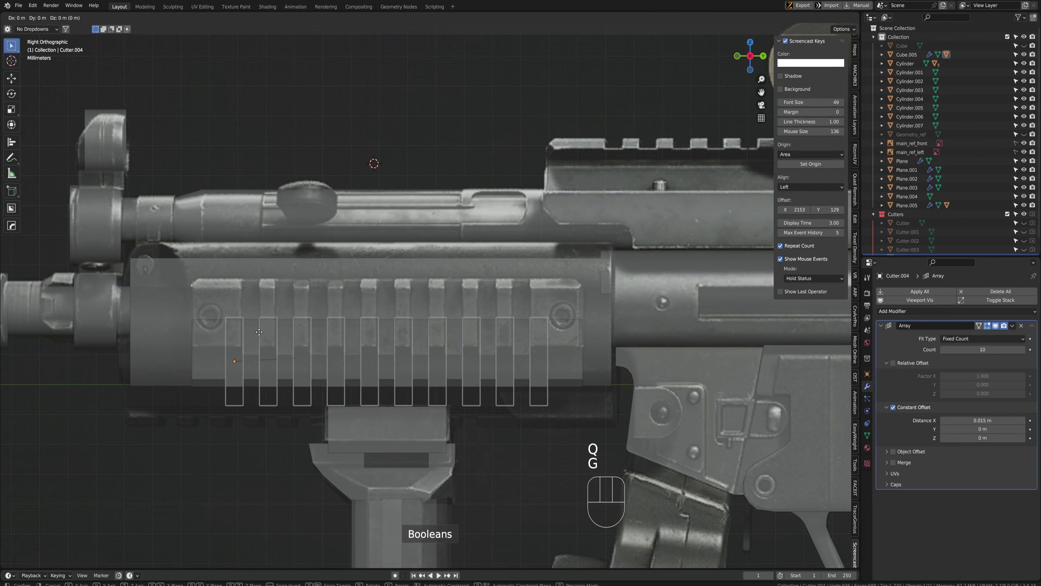
middle_click(262, 333)
click(347, 336)
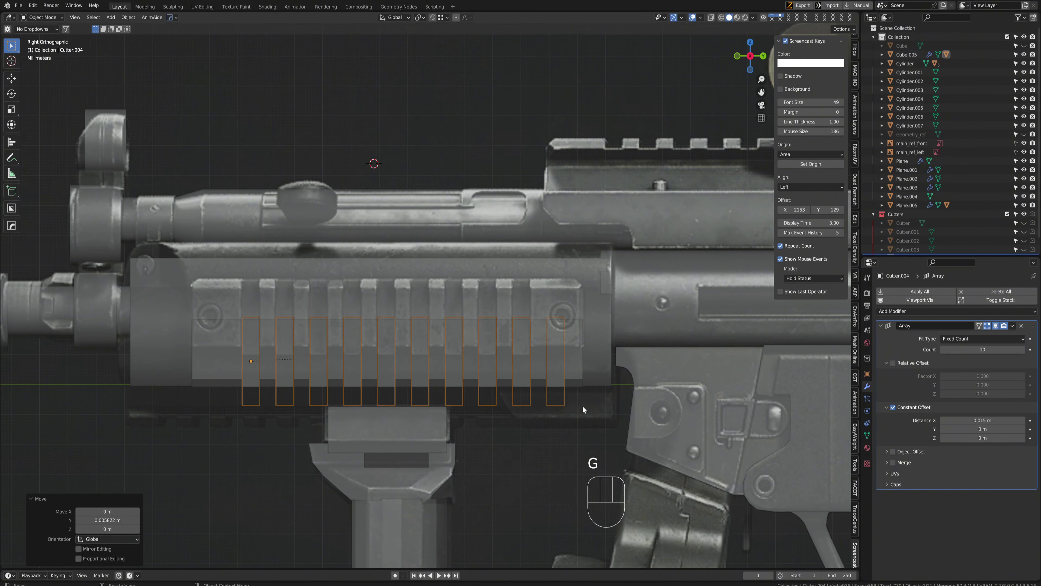
click(944, 349)
Try to raise the rail block 0.012985 m along Z to match the reference side rail, and undo the move
middle_drag(448, 409, 560, 339)
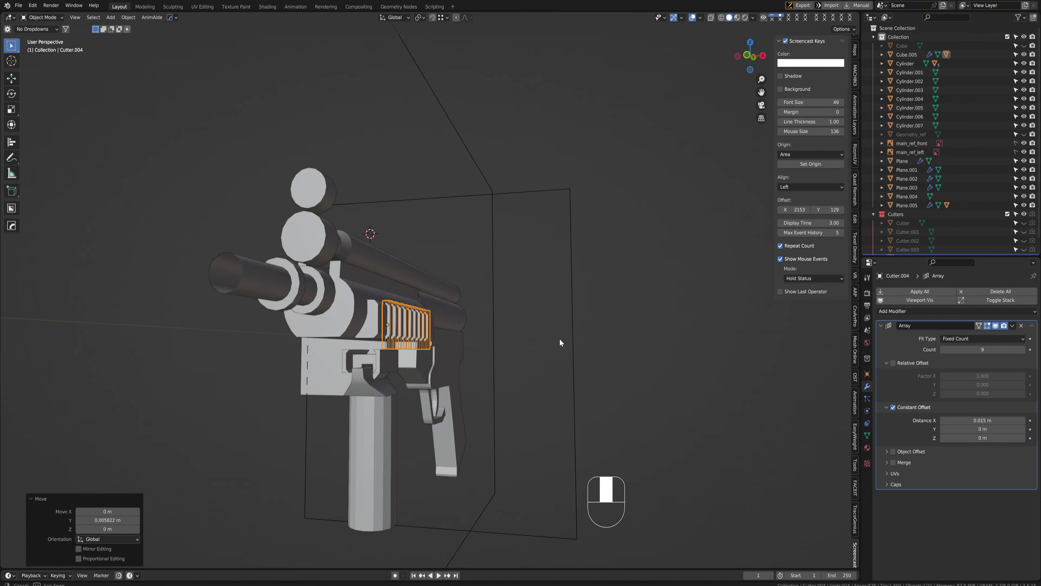
key(ctrl+space)
scroll(516, 371, up, 3)
key(g)
middle_click(533, 312)
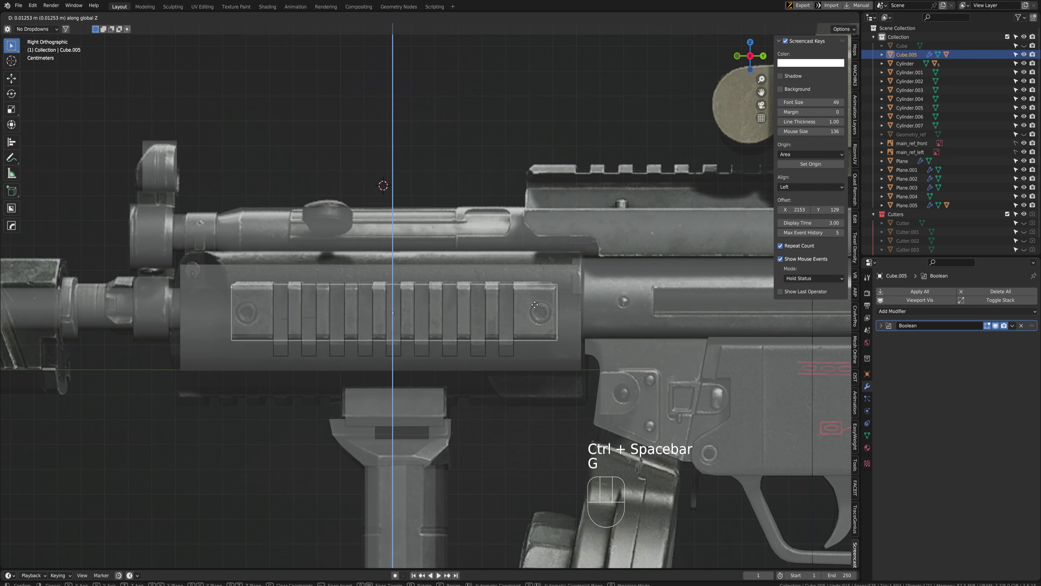
click(540, 305)
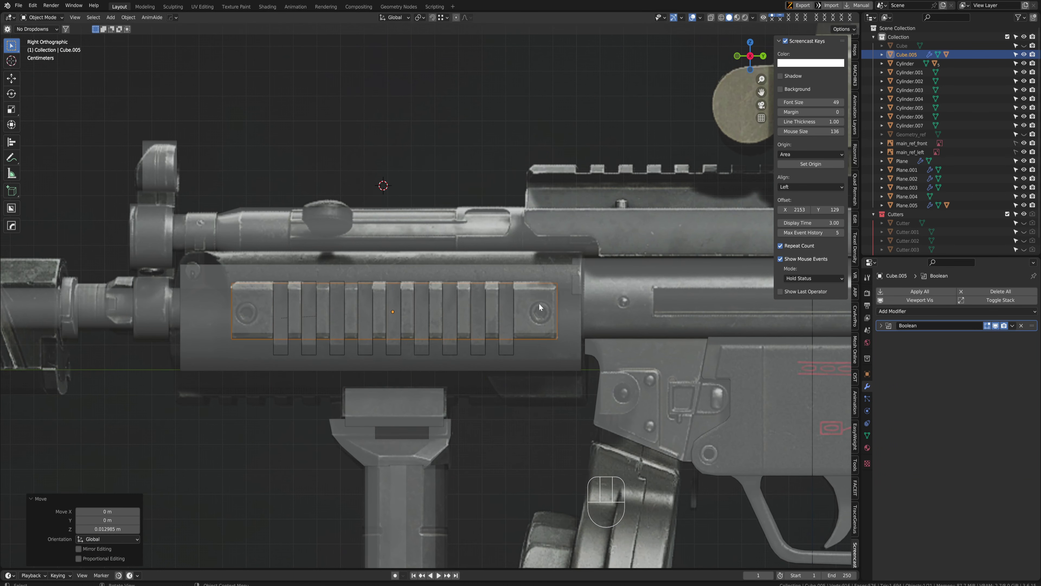
scroll(411, 299, down, 4)
key(ctrl+space)
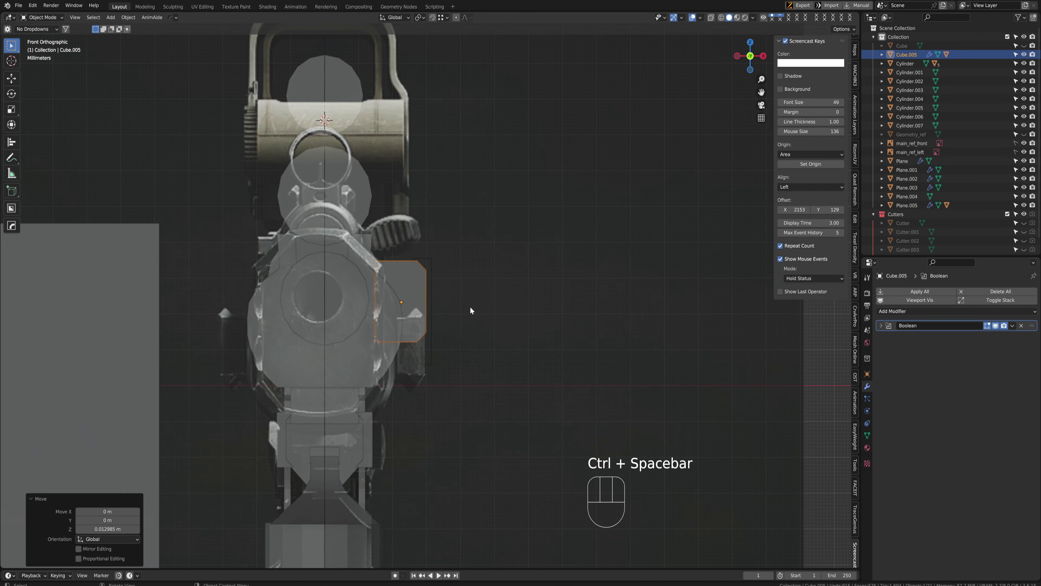
key(ctrl+z)
Move the rail block's inner-side vertices 0.005819 m outward along X to match the rail thickness in the front reference
scroll(467, 272, up, 2)
shift+scroll(467, 273, down, 2)
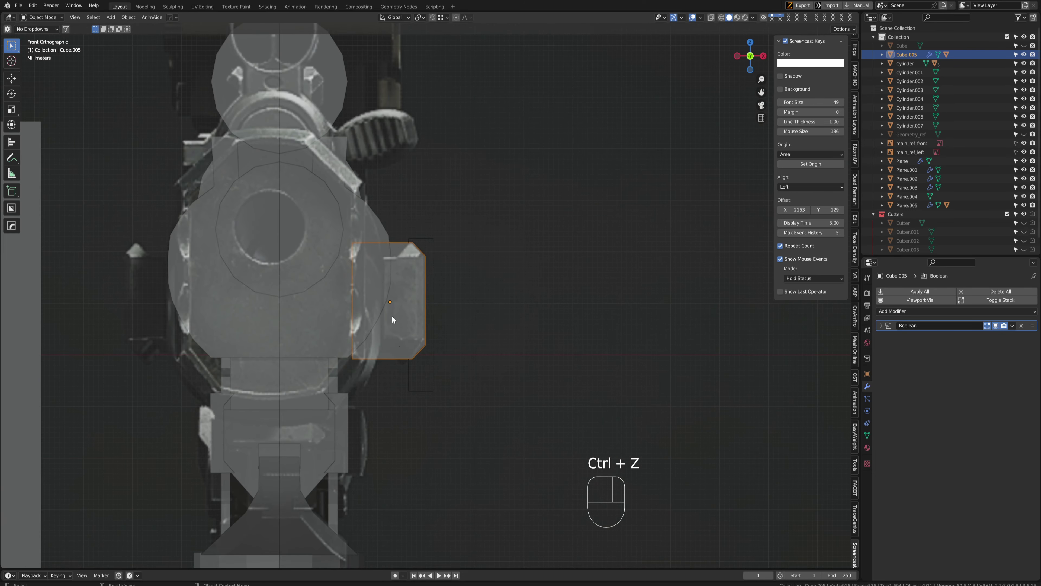
key(Tab)
key(alt+z)
click(353, 301)
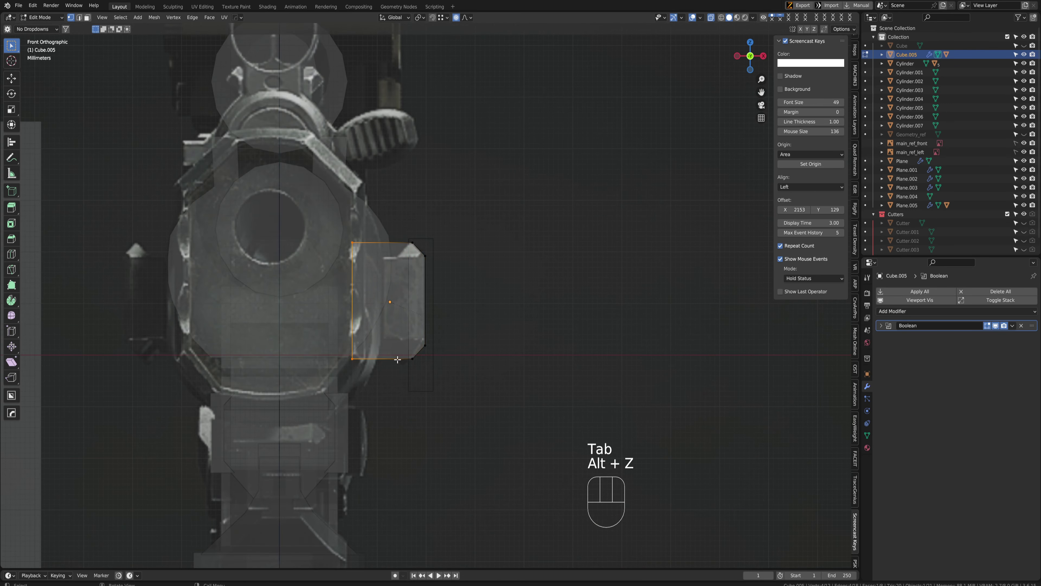
key(g)
click(425, 364)
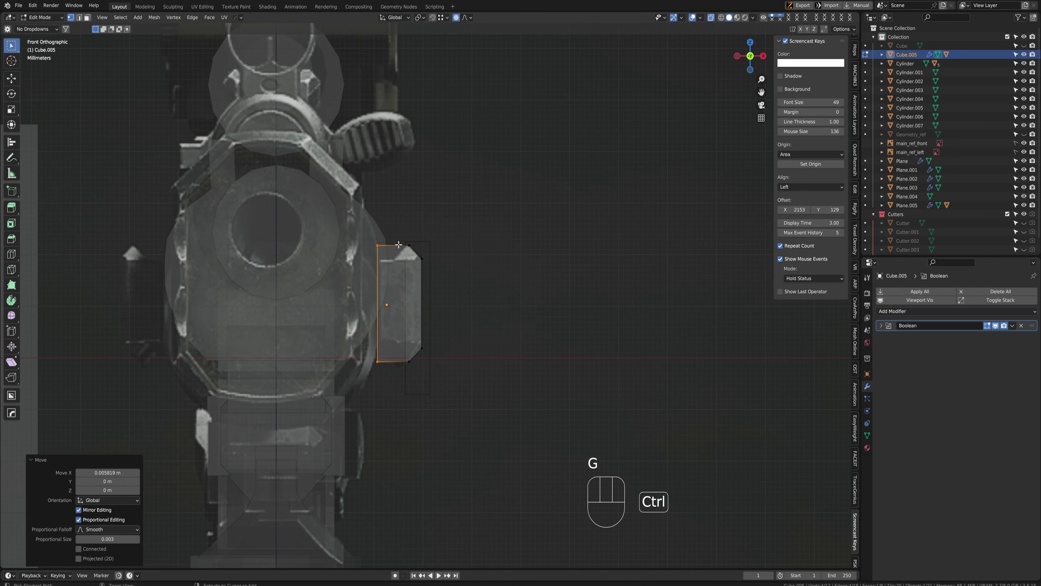
key(ctrl+r)
right_click(393, 283)
scroll(492, 275, up, 2)
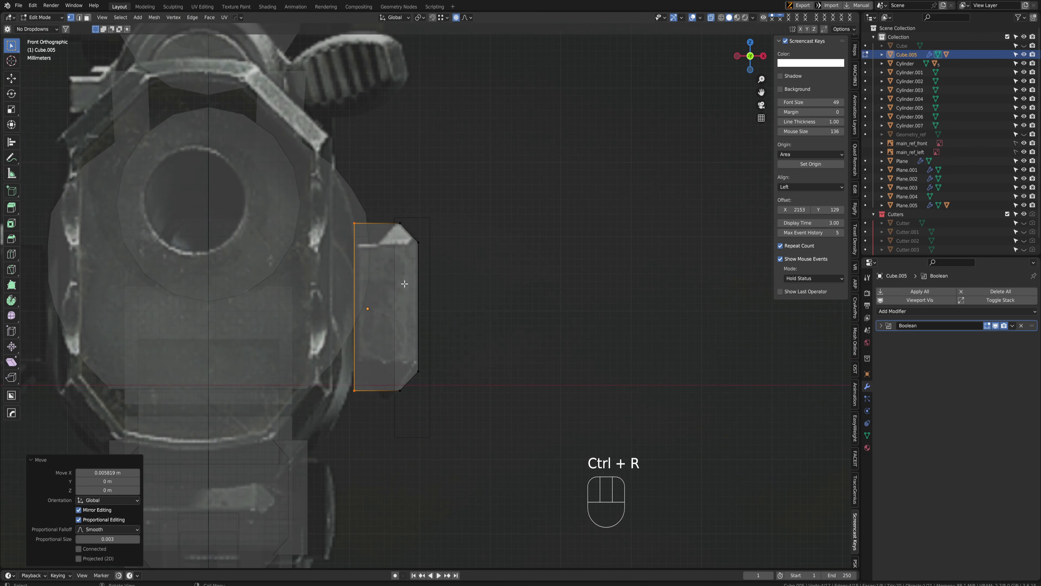
key(k)
click(377, 222)
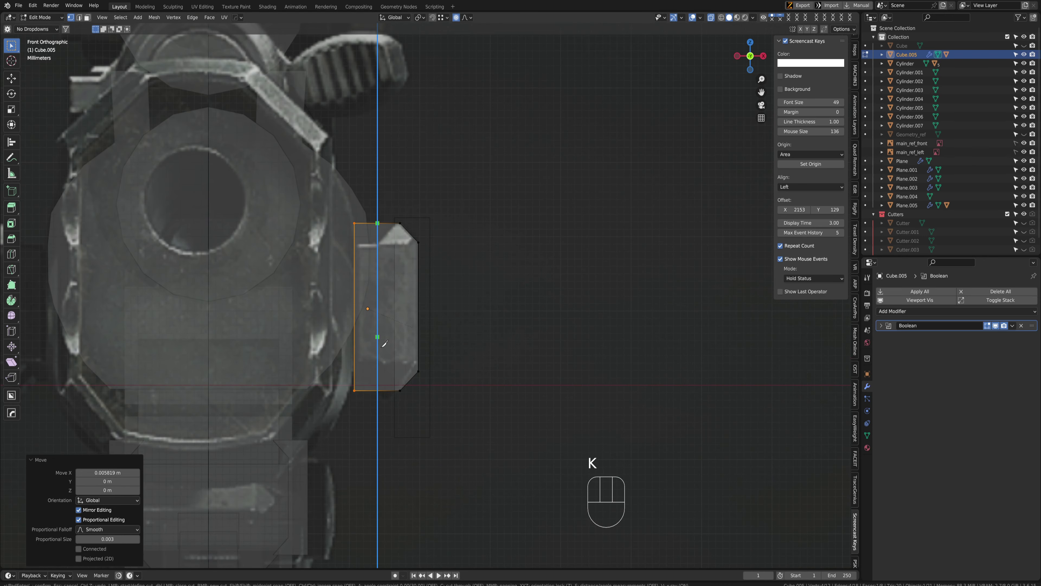
click(383, 409)
key(Escape)
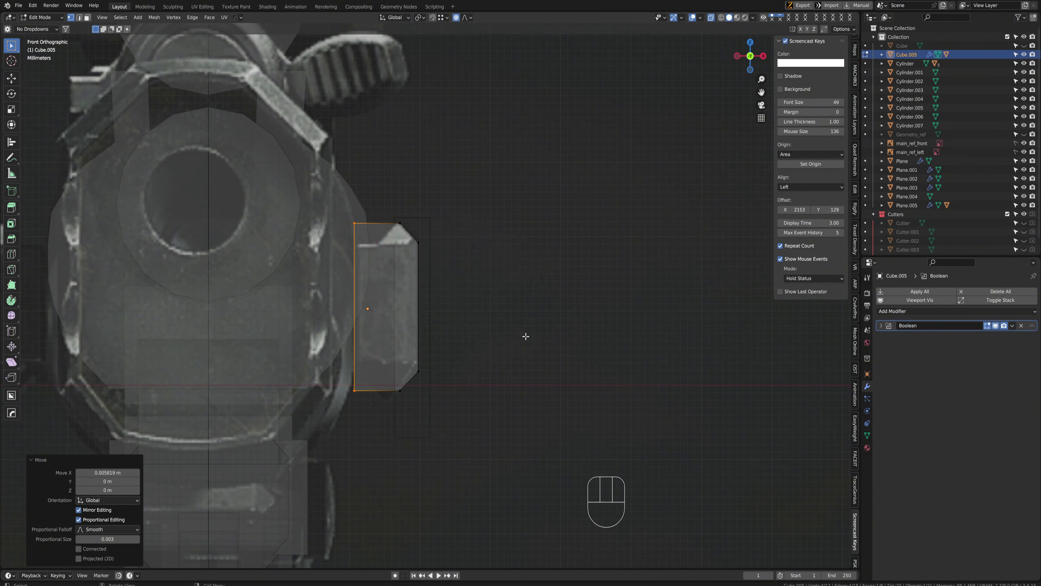
Knife-cut a vertical line through the rail block's end profile, between its inner side and the outer chamfers
key(k)
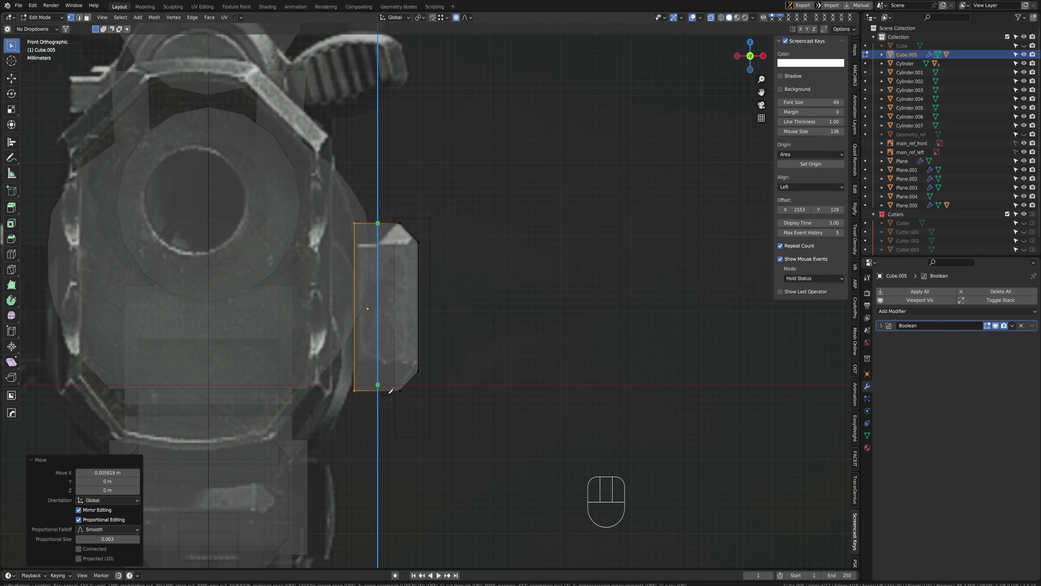
click(363, 412)
key(Return)
middle_drag(385, 349, 441, 317)
scroll(391, 361, down, 5)
Bevel the vertical edge loop in the middle of the rail block's profile into a narrow strip
key(ctrl+space)
scroll(421, 299, up, 6)
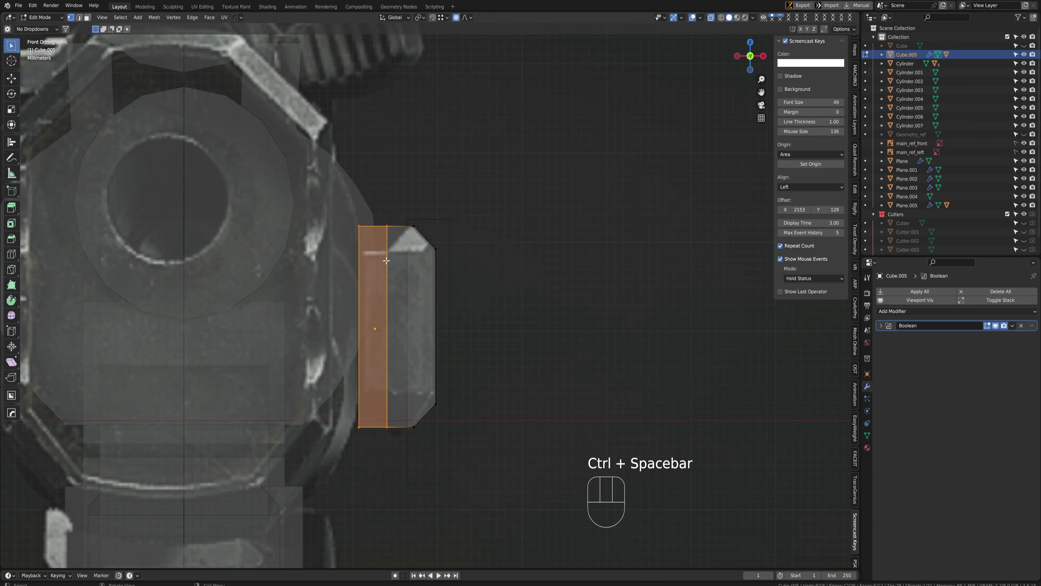
key(2)
alt+click(384, 247)
key(ctrl+b)
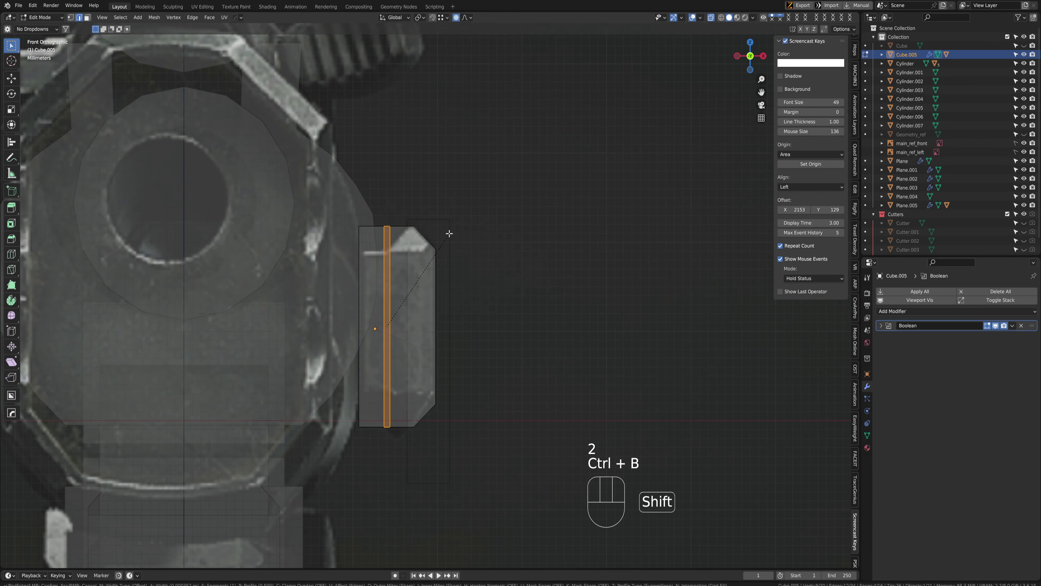
click(449, 234)
Scale down the face band on the rail block's inner side with Y locked and proportional editing off, forming a narrower base
alt+click(374, 227)
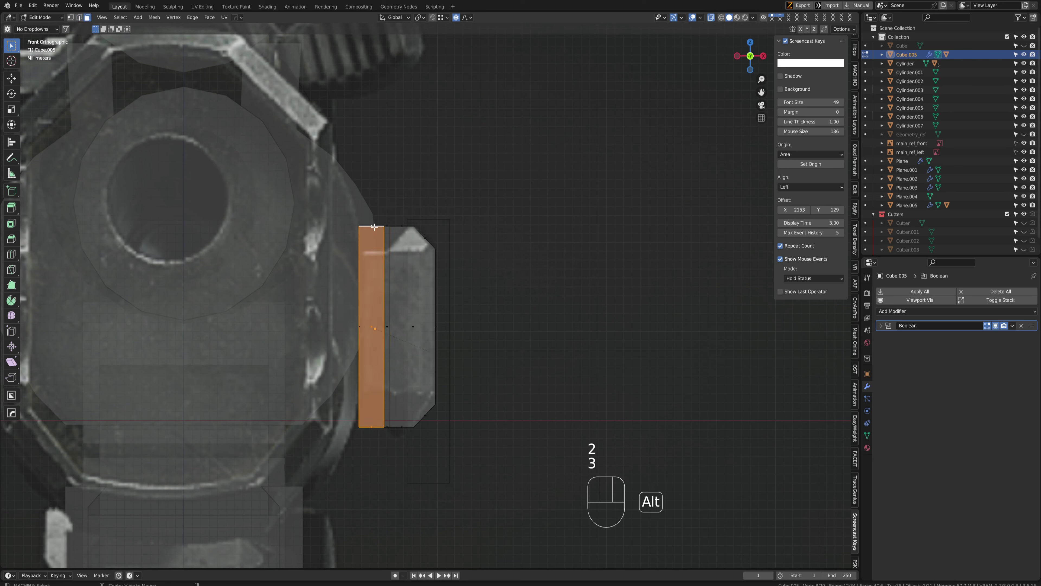
key(s)
key(shift+y)
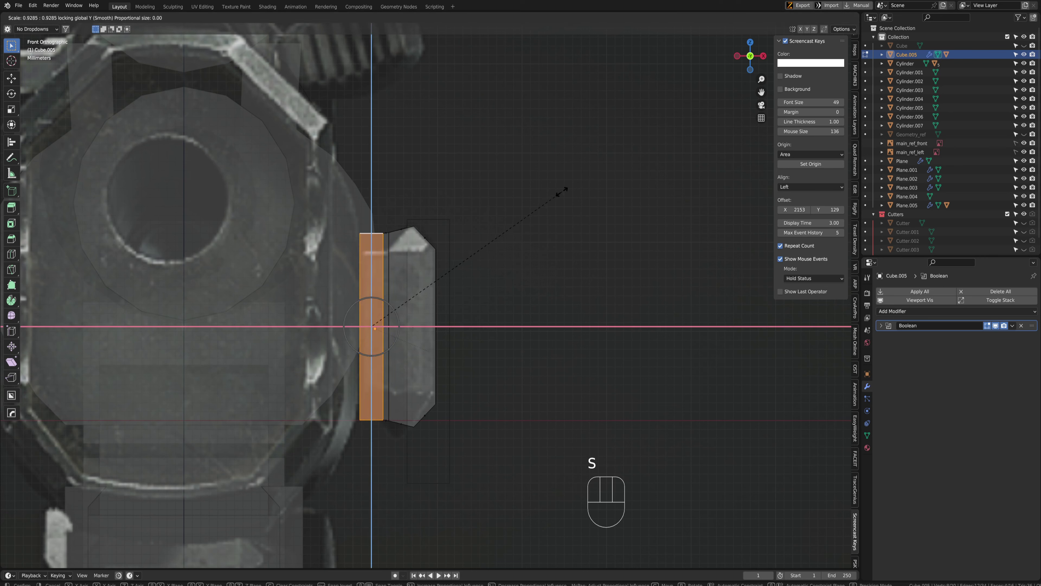
right_click(558, 194)
key(s)
key(shift+y)
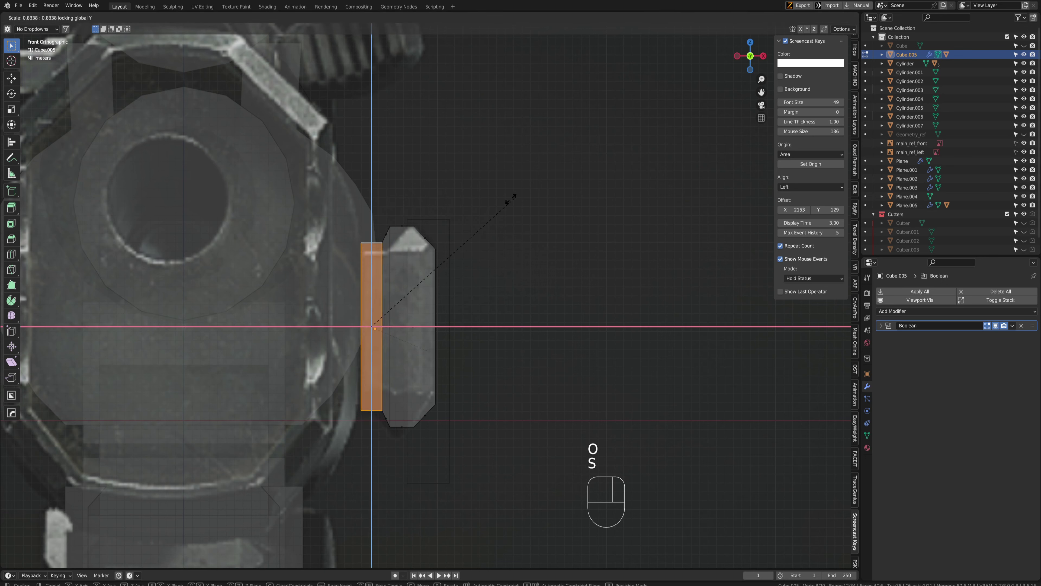
click(493, 200)
Move the edge loop on the outer side of the beveled strip 0.002181 m along X to the rail's outer peaks
scroll(413, 283, up, 1)
key(1)
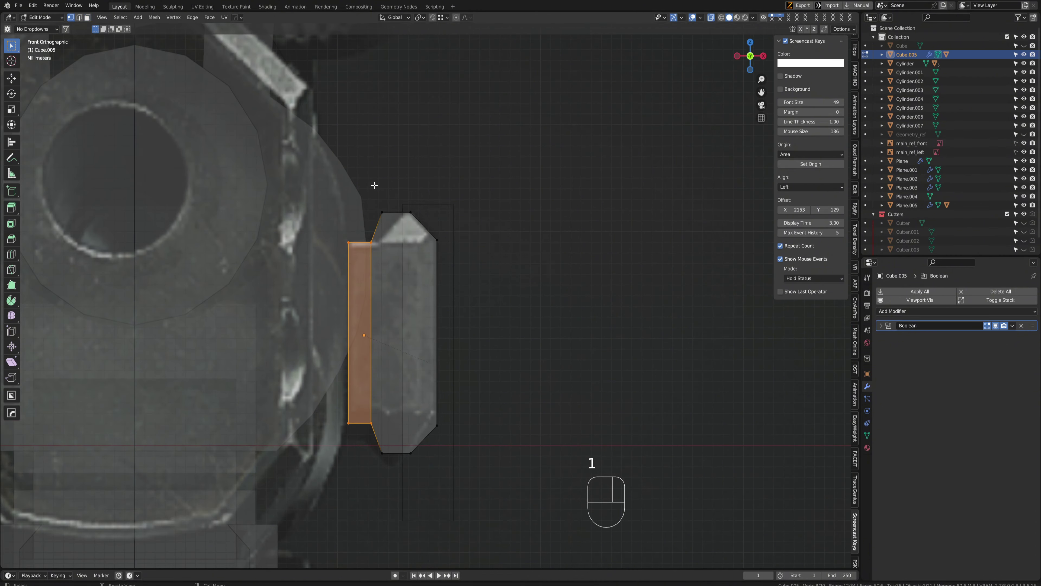
drag(390, 184, 377, 477)
key(g)
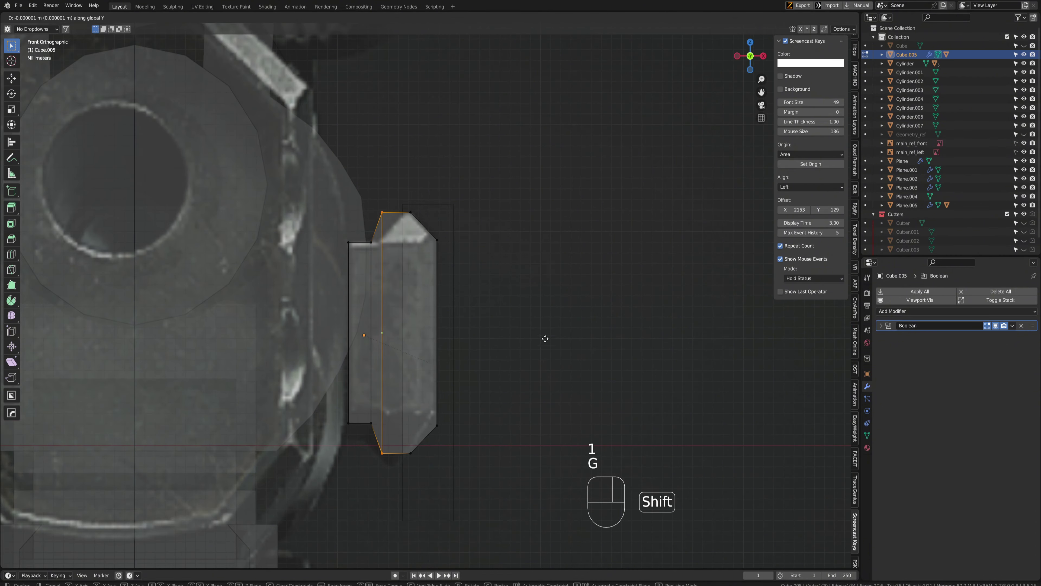
right_click(546, 338)
middle_click(439, 244)
shift+click(489, 249)
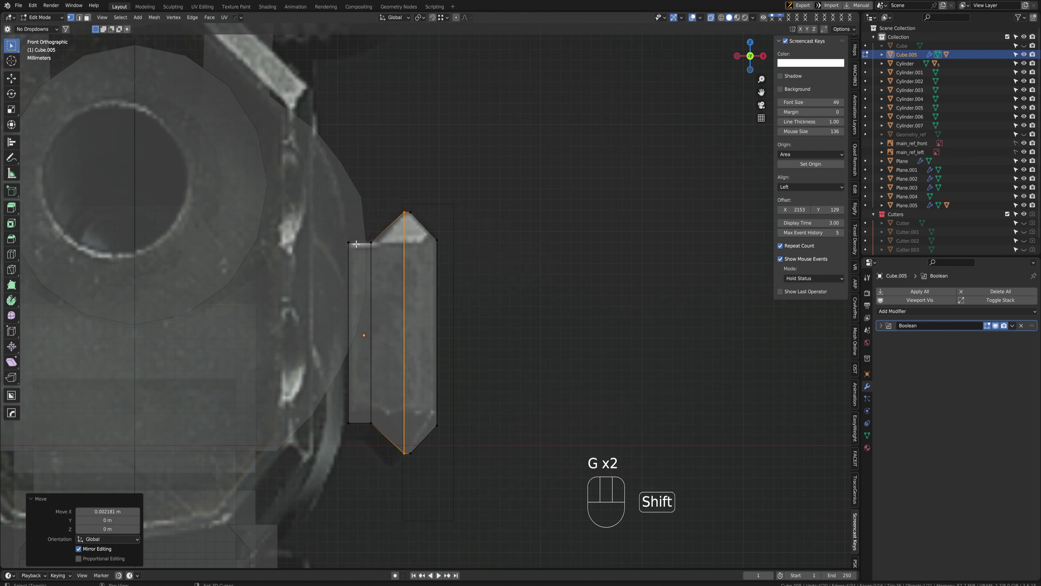
Move the edge loop where the rail's narrow base meets the slope about 0.0006 m along X, and leave mesh editing
drag(362, 224, 390, 445)
key(g)
middle_click(469, 402)
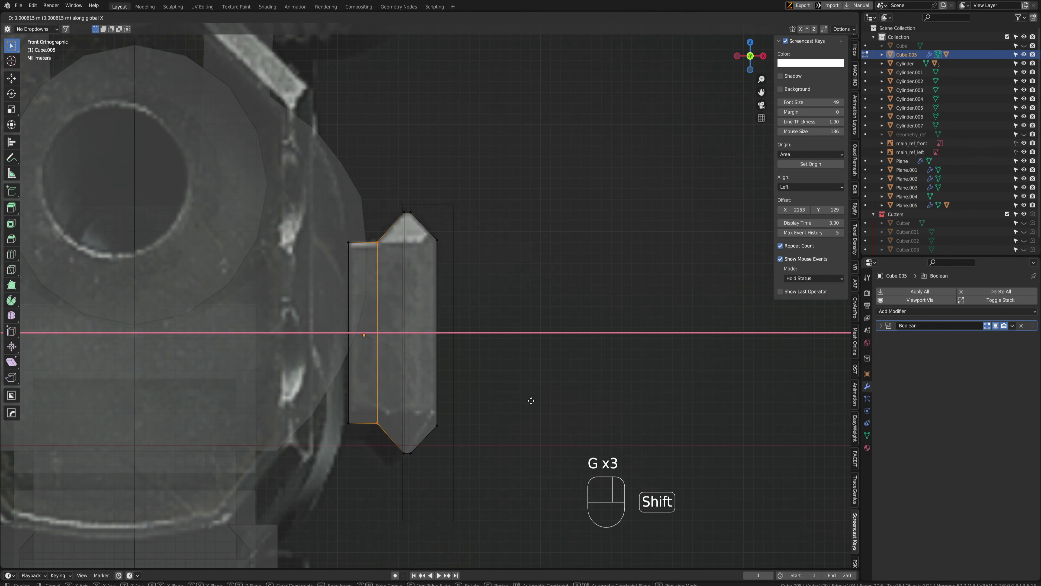
click(531, 400)
key(Tab)
scroll(531, 320, down, 9)
click(529, 318)
right_click(515, 309)
Shift the notch cutter array slightly along X to adjust how deep the notches cut into the rail block
scroll(412, 296, up, 4)
middle_drag(580, 236, 395, 364)
click(395, 363)
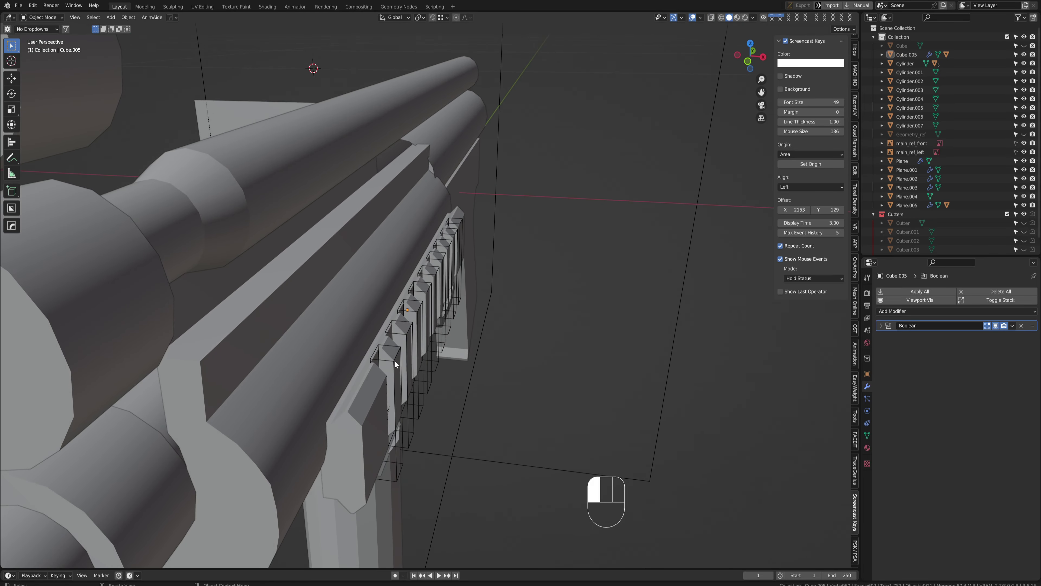
key(g)
middle_click(406, 358)
right_click(425, 367)
key(g)
middle_click(423, 365)
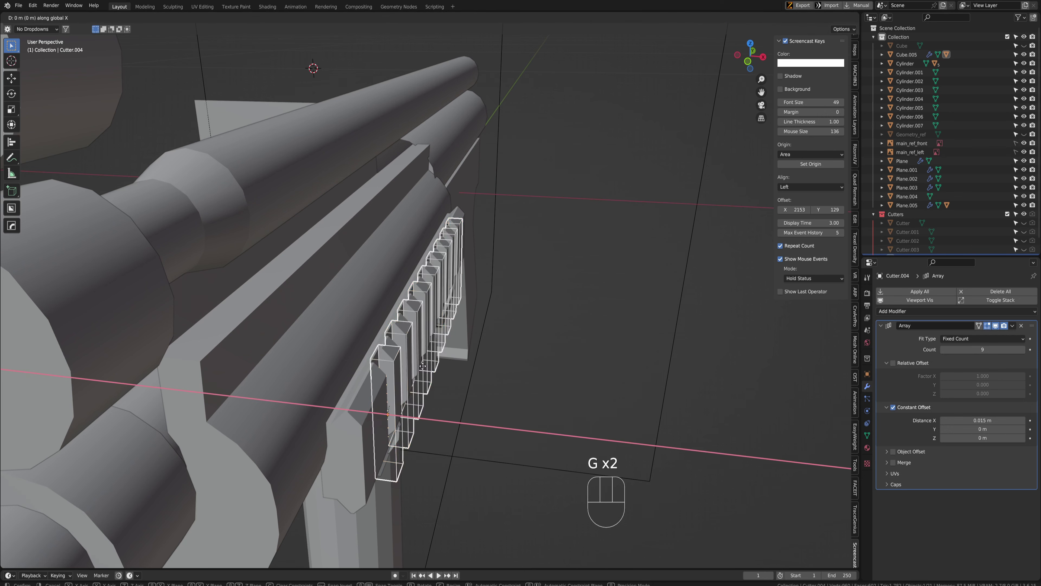
click(428, 364)
scroll(576, 283, down, 5)
click(576, 284)
middle_drag(576, 284, 337, 310)
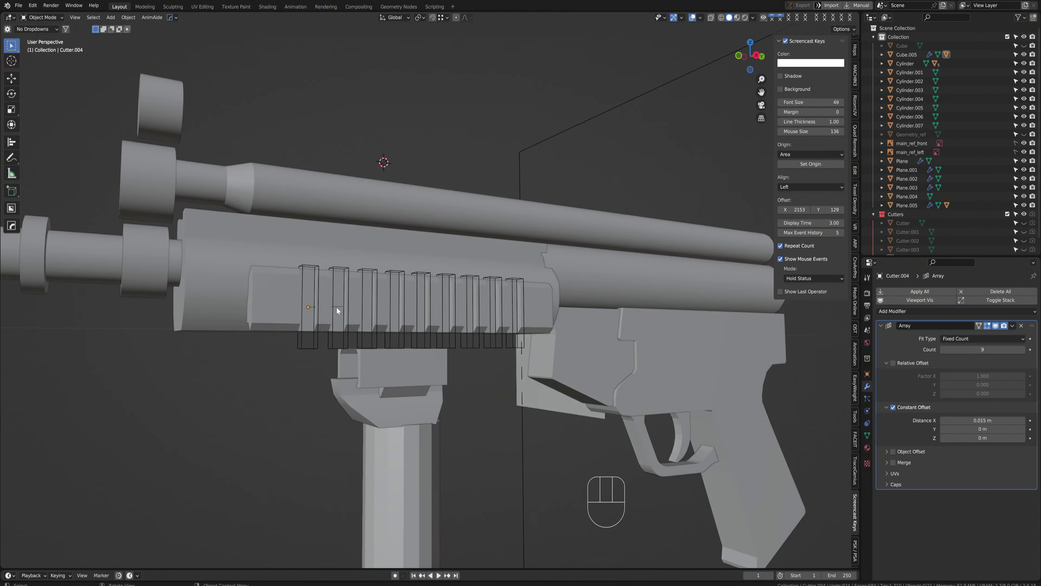
Raise the rail block 0.012911 m along Z to line it up with the reference side rail
key(ctrl+space)
scroll(341, 324, up, 1)
click(217, 293)
key(g)
key(z)
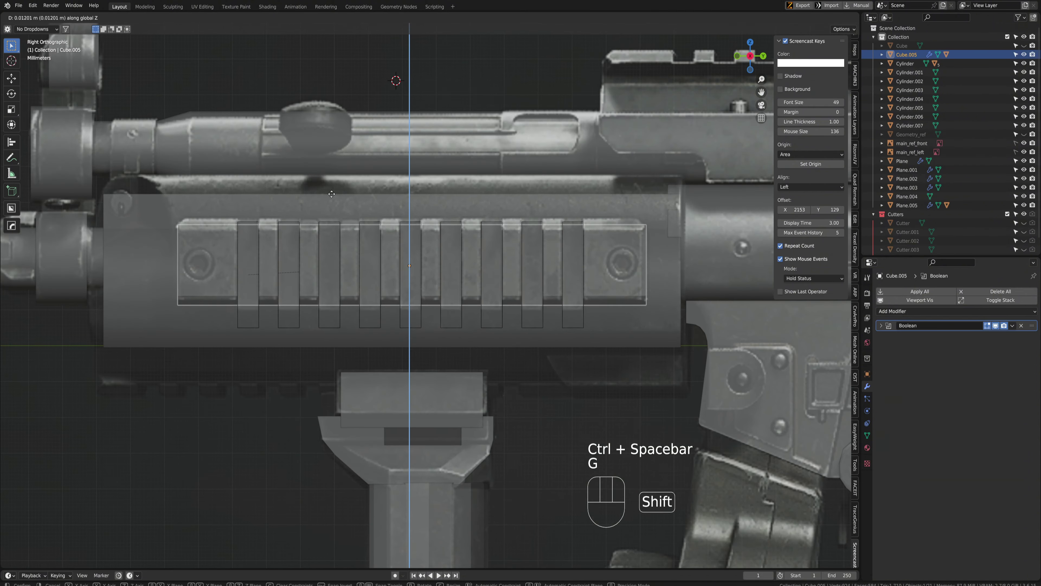
click(308, 256)
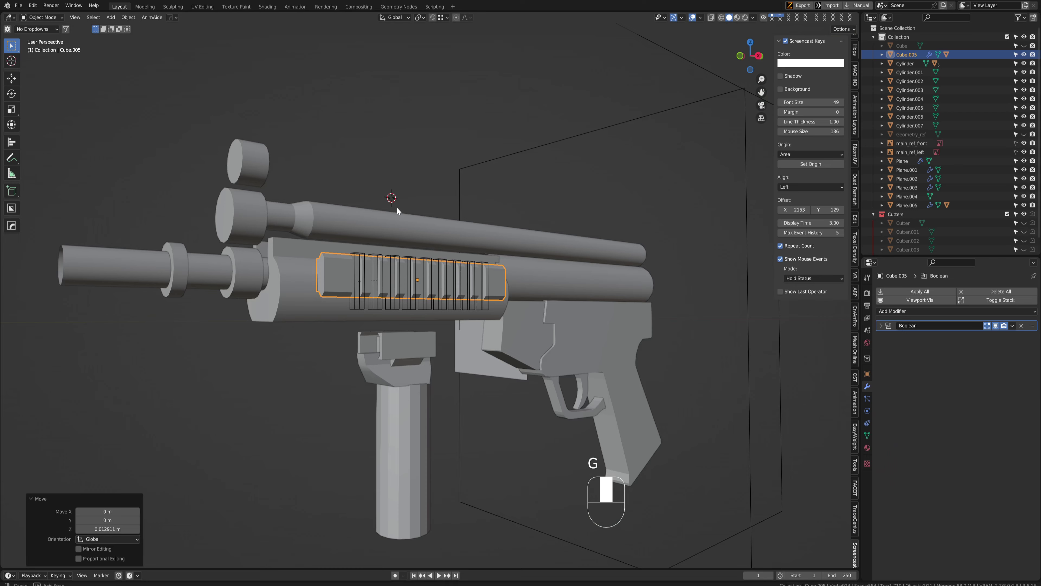
middle_drag(397, 209, 390, 188)
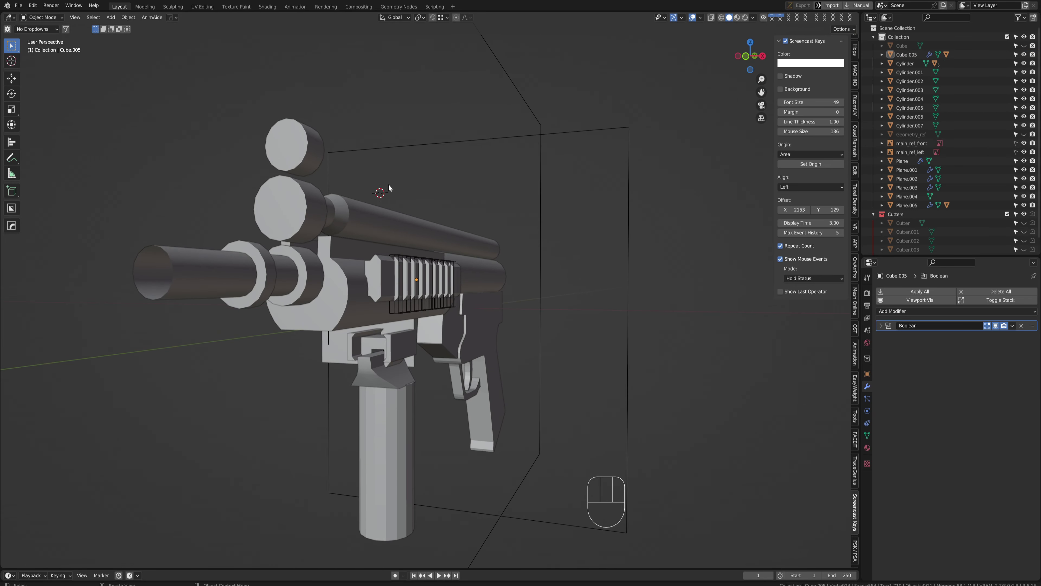
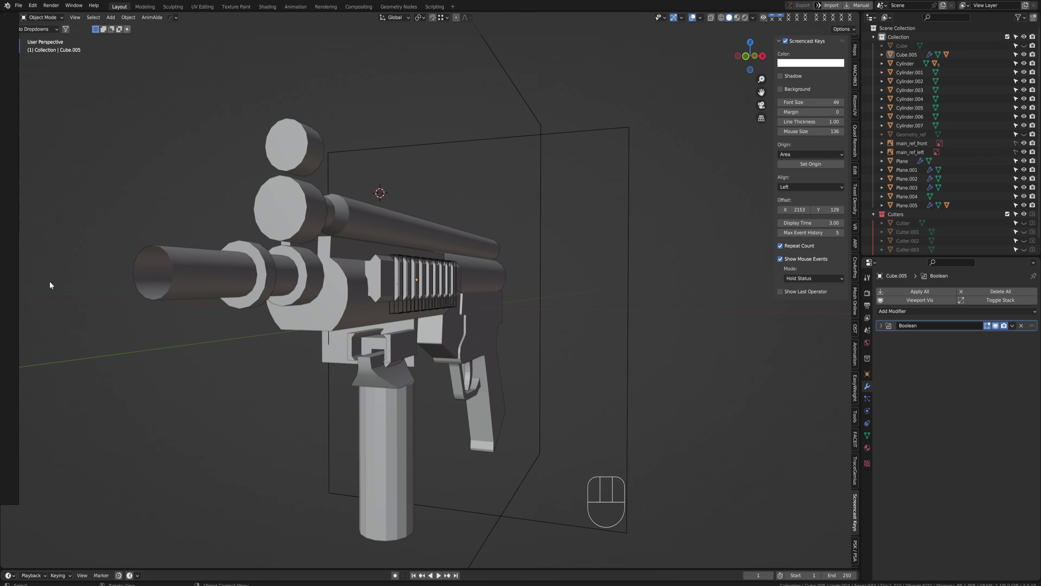
Open the handguard body for mesh editing and isolate it in local view, seen from behind
middle_drag(51, 284, 451, 255)
scroll(333, 277, up, 4)
click(291, 274)
key(Tab)
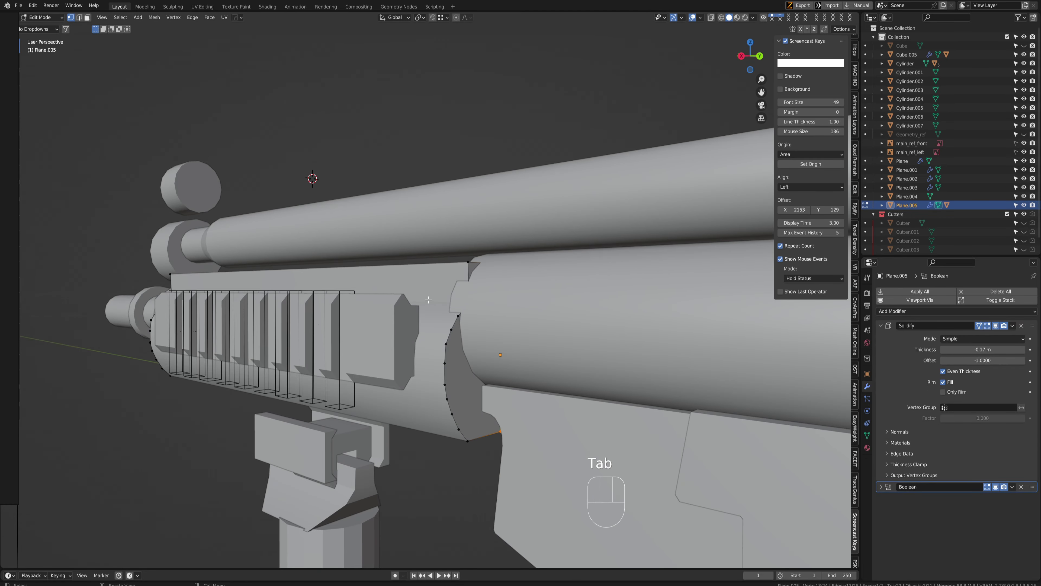
key(slash)
middle_drag(435, 302, 437, 242)
key(ctrl+space)
scroll(479, 208, up, 4)
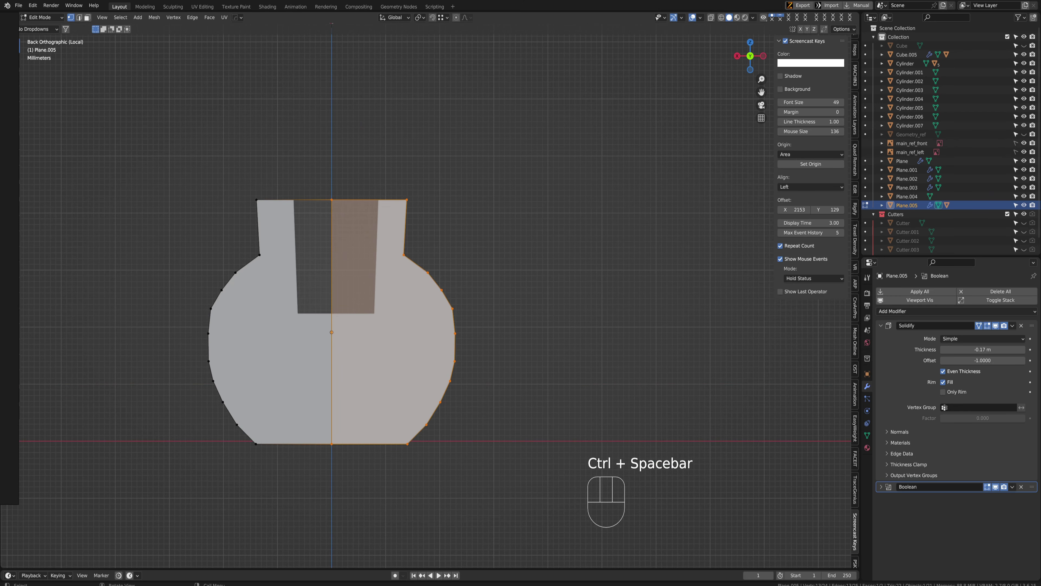
Compare the handguard with the angled reference image and symmetrize its profile along Y, mirroring the lower half onto the upper
scroll(653, 372, down, 3)
scroll(653, 372, up, 4)
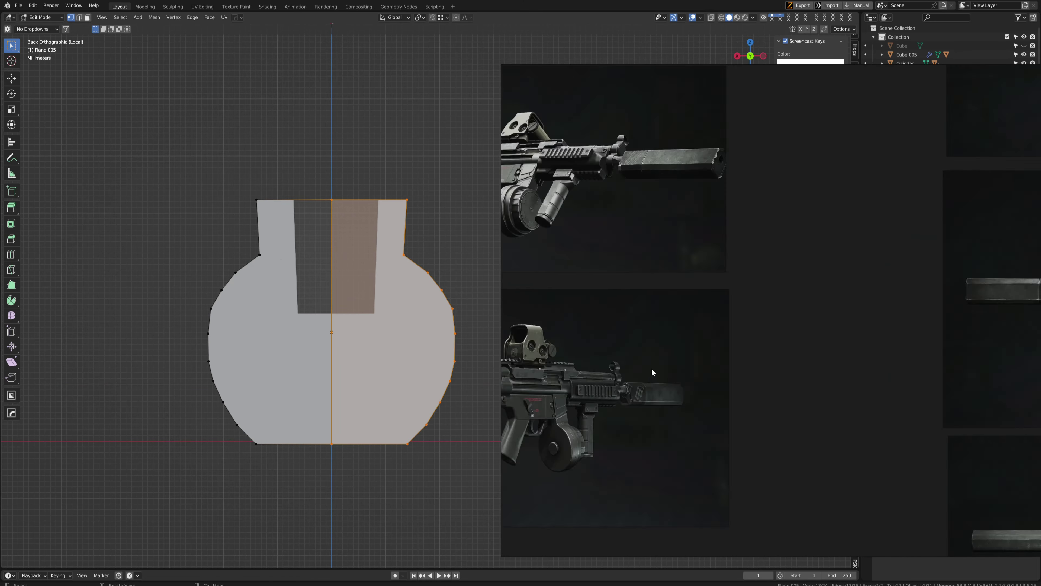
scroll(652, 372, up, 5)
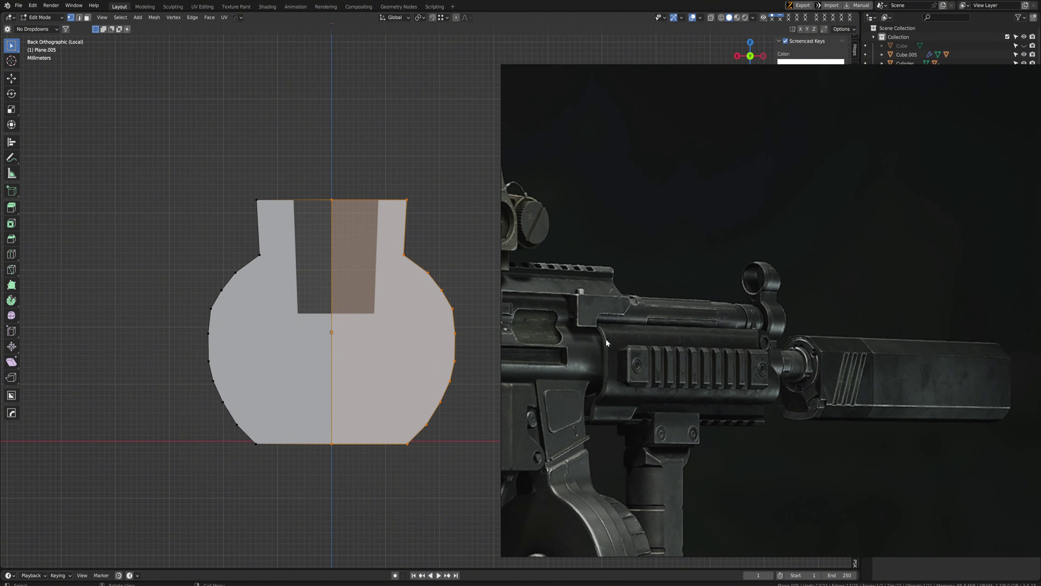
shift+middle_drag(406, 316, 353, 338)
drag(401, 298, 401, 297)
key(alt+x)
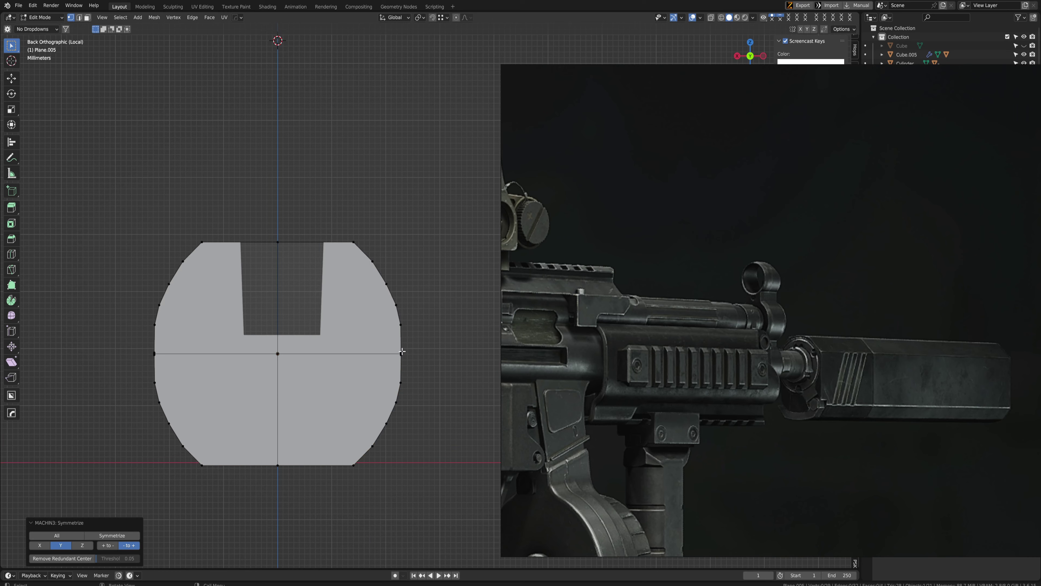
Dissolve the extra vertex at the side midpoint of the handguard's rear profile, viewed from behind
scroll(402, 352, down, 6)
middle_drag(242, 281, 280, 282)
key(v)
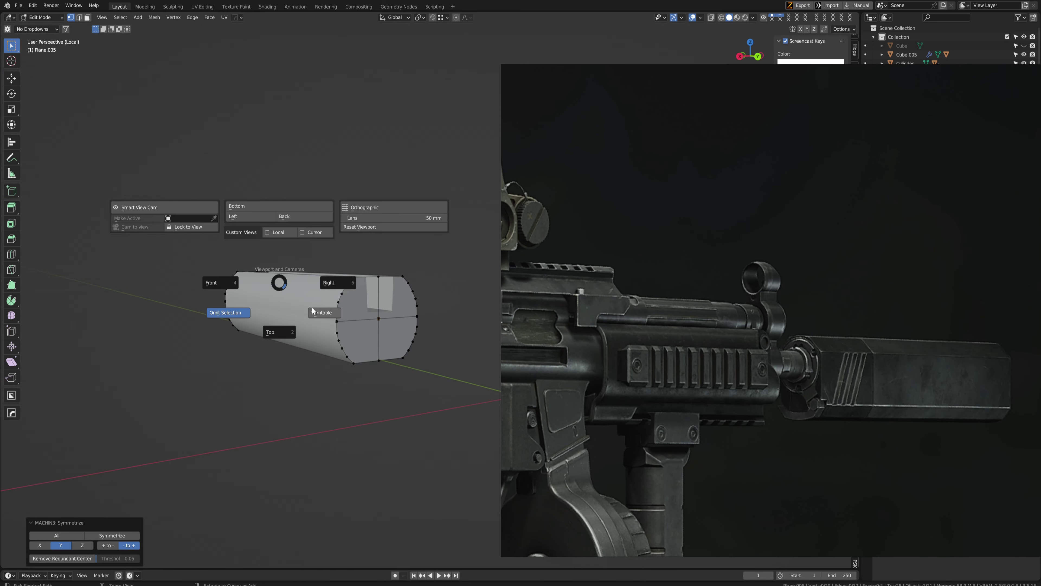
click(284, 281)
key(v)
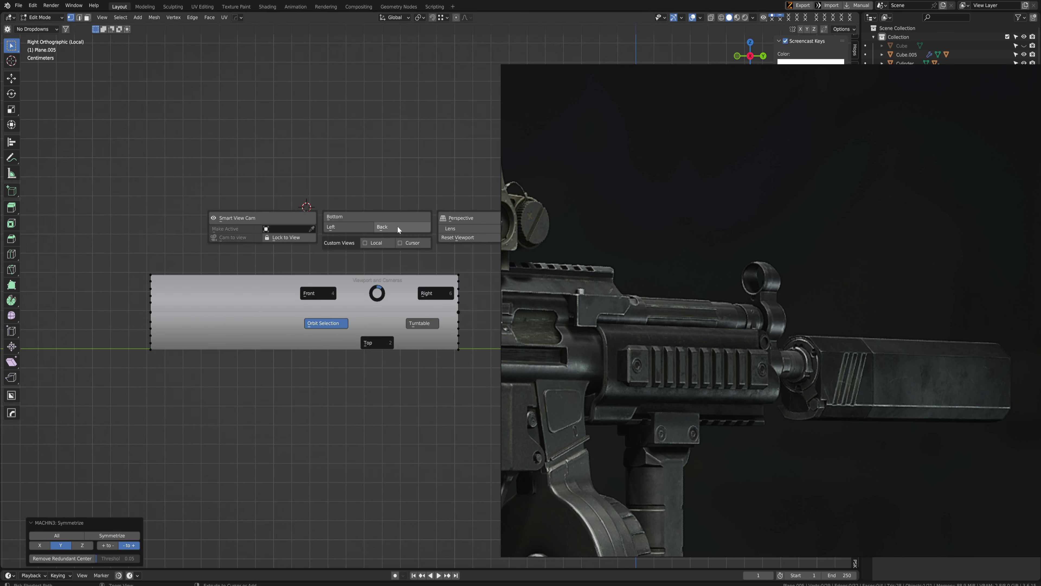
click(397, 226)
scroll(335, 329, up, 4)
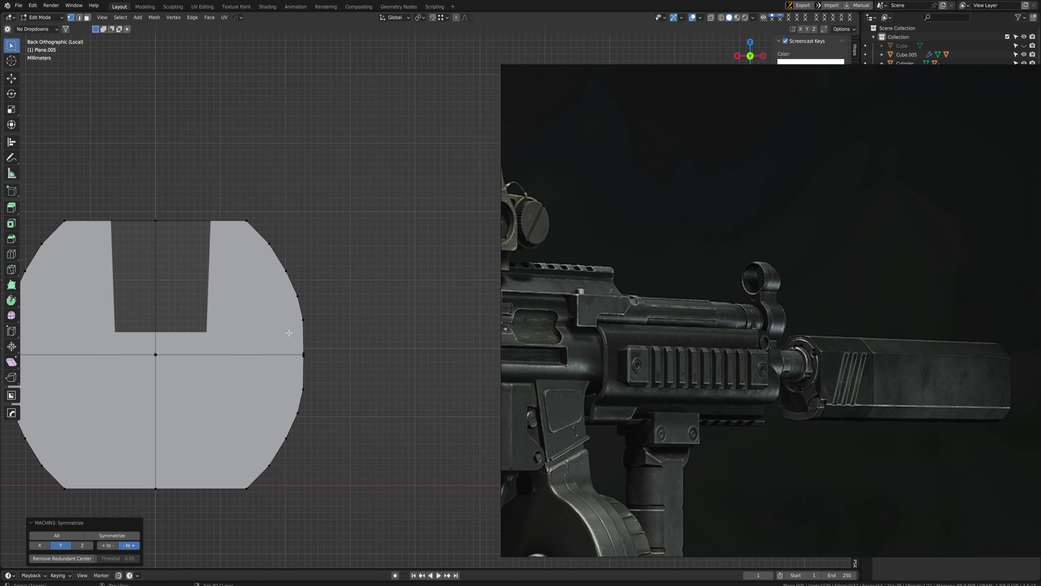
scroll(289, 332, up, 6)
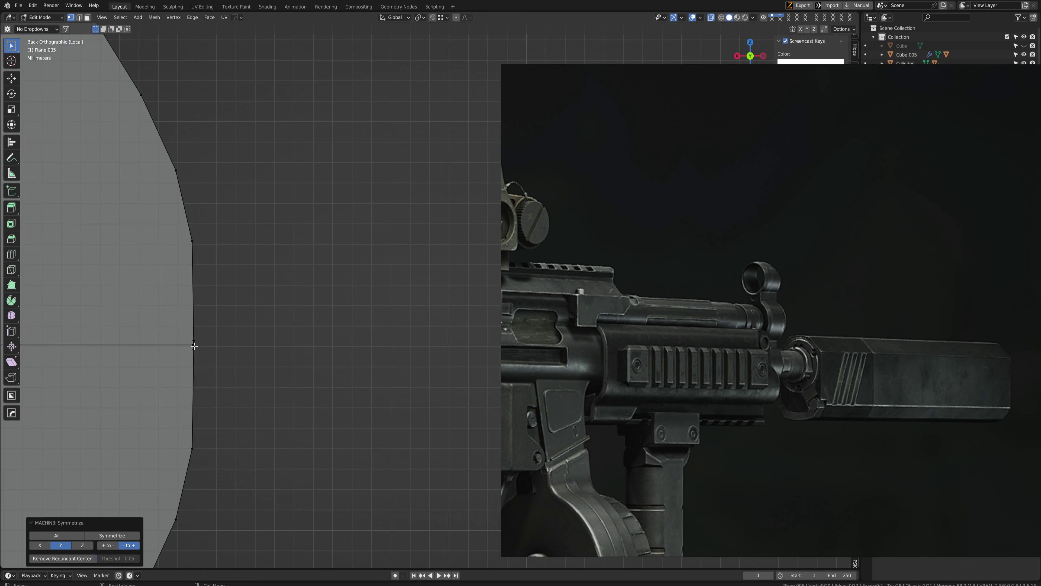
key(ctrl+x)
drag(205, 340, 203, 353)
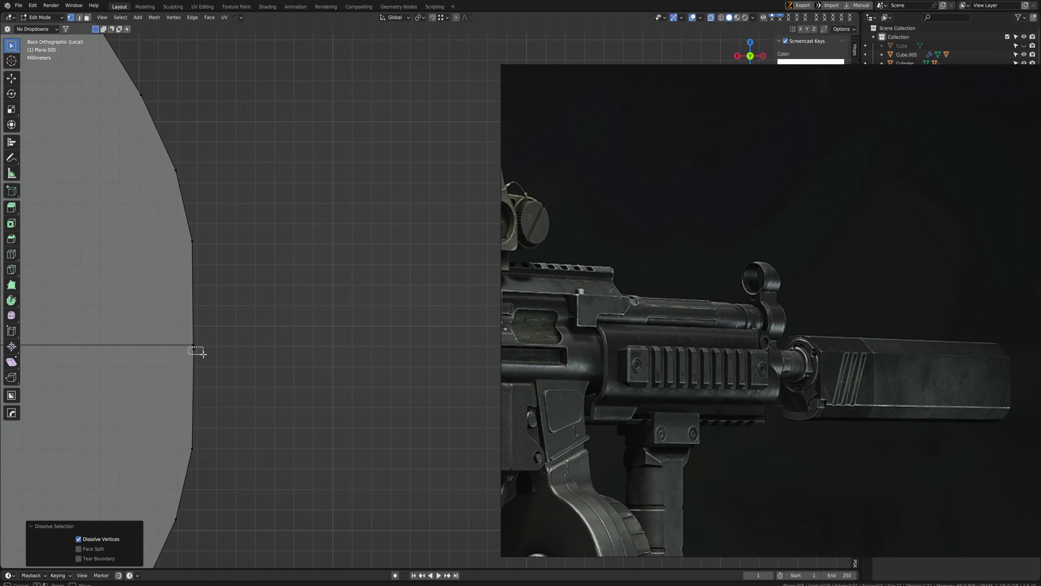
Move the handguard profile's side vertices inward, shifting the lower side vertex 0.000627 m along X and -0.000348 m along Z
scroll(198, 352, down, 6)
scroll(354, 321, up, 4)
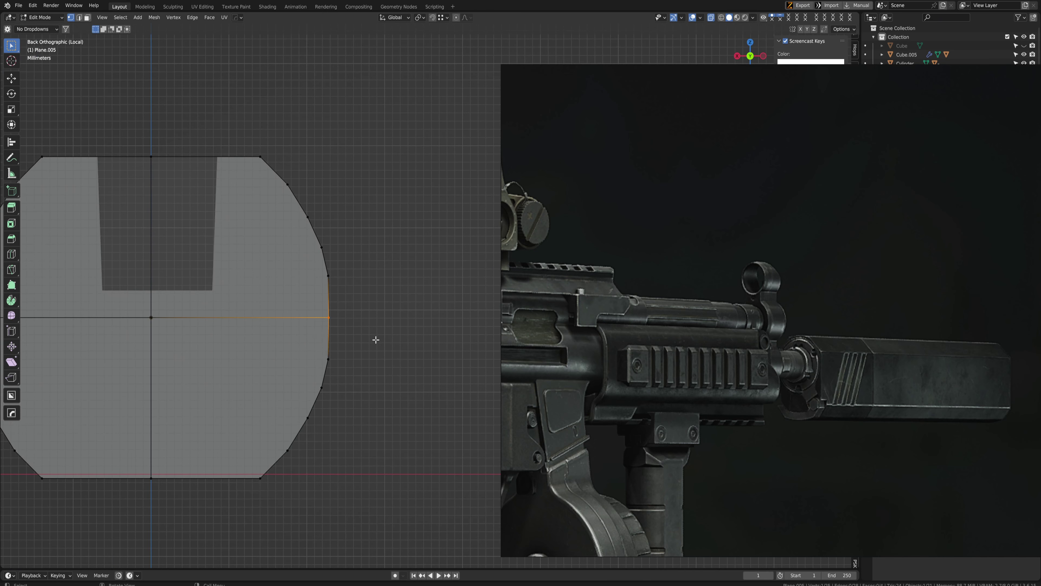
key(g)
click(338, 400)
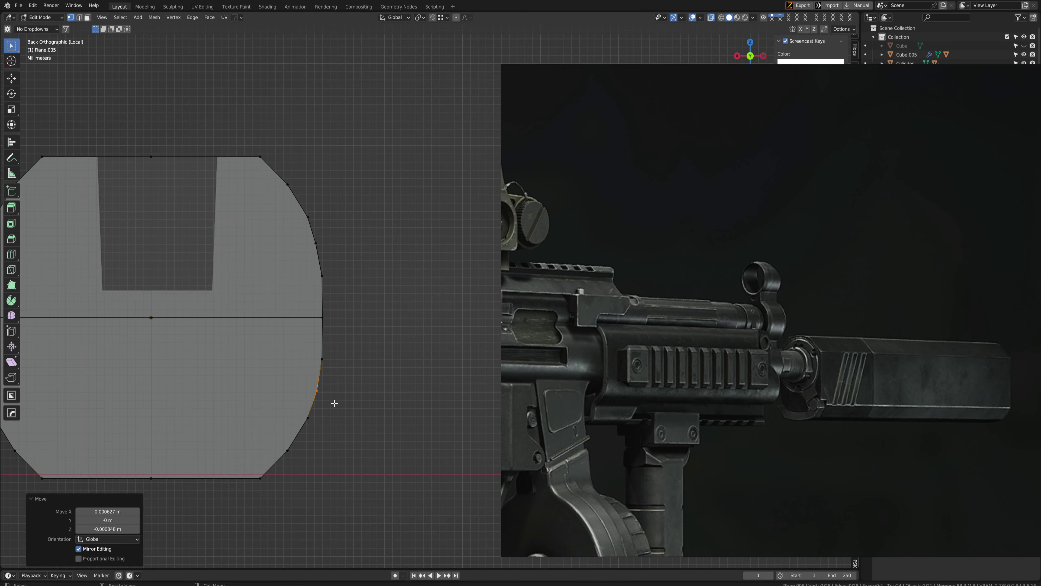
Examine the handguard body's rounded shape in object mode, and return to editing its profile from behind
scroll(369, 329, down, 5)
middle_drag(337, 330, 345, 356)
key(Tab)
click(345, 283)
scroll(370, 279, down, 4)
middle_drag(378, 272, 586, 273)
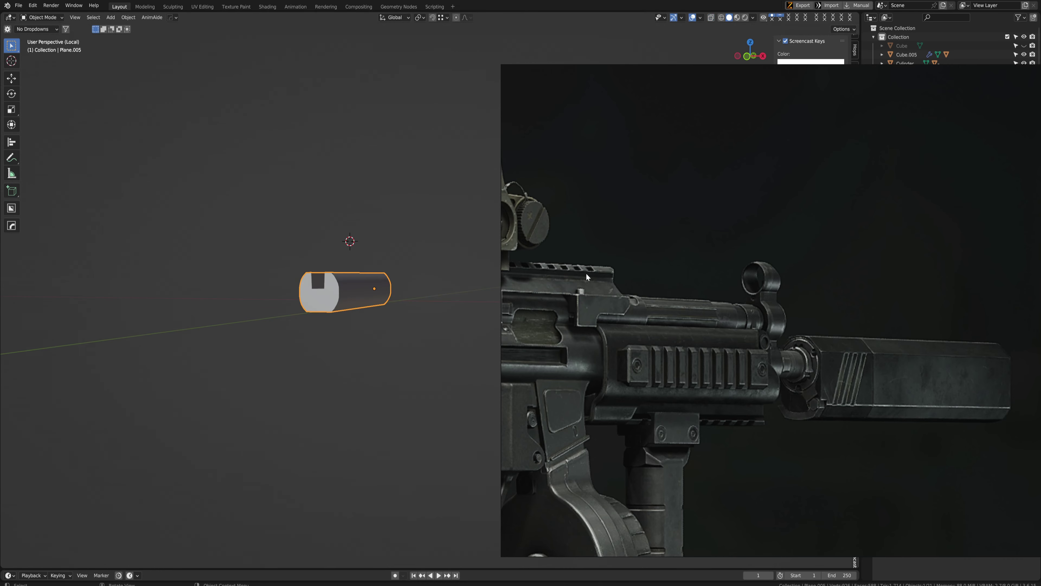
middle_drag(451, 321, 324, 324)
key(Tab)
key(grave)
scroll(428, 261, up, 2)
key(grave)
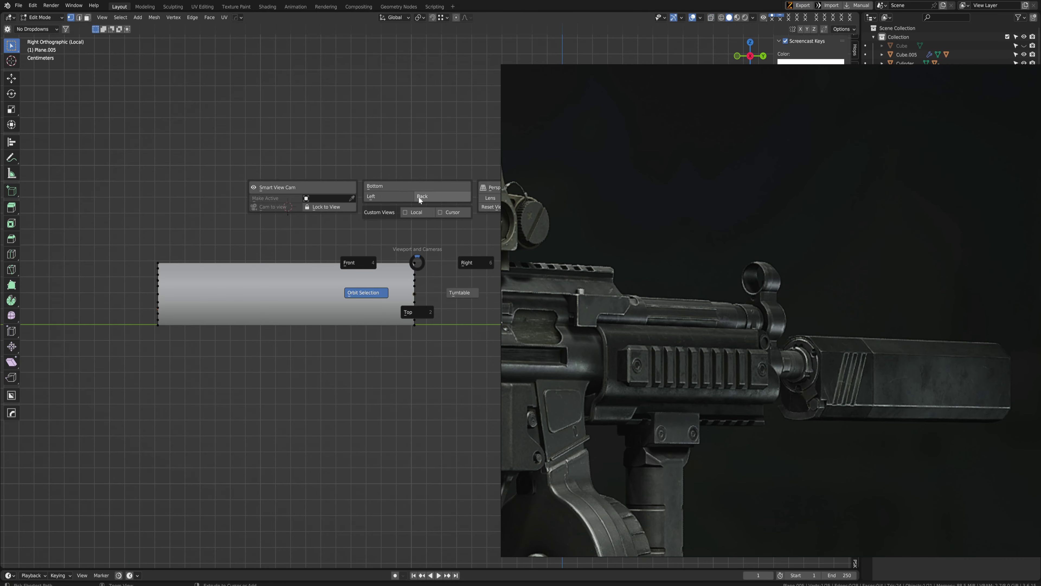
click(423, 198)
scroll(385, 246, up, 2)
scroll(380, 250, up, 4)
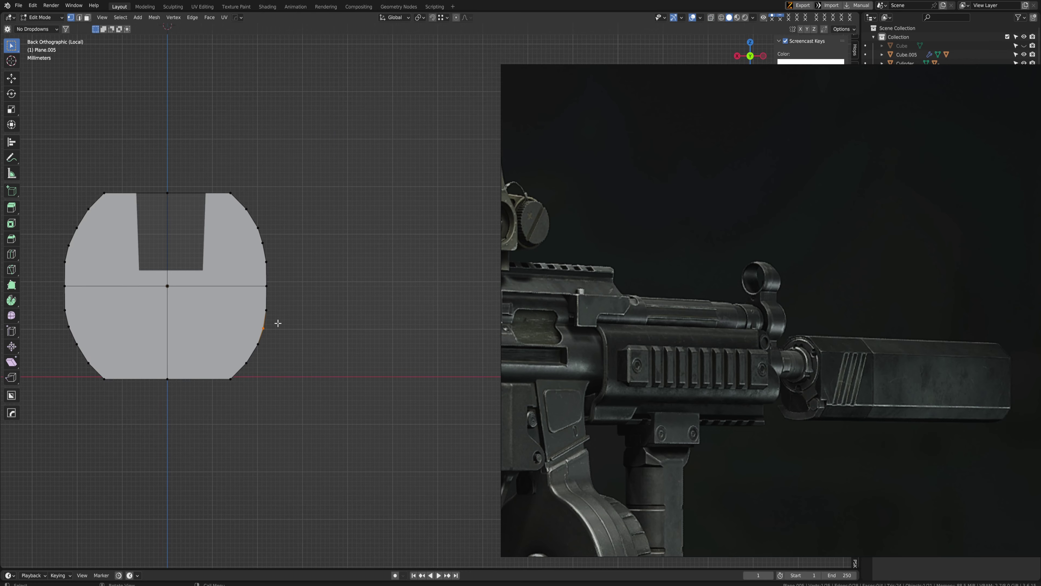
Move the profile's middle side vertices inward along X with smooth proportional editing, also adjusting the neighbouring curve points
drag(254, 250, 285, 311)
key(g)
key(x)
scroll(306, 305, down, 6)
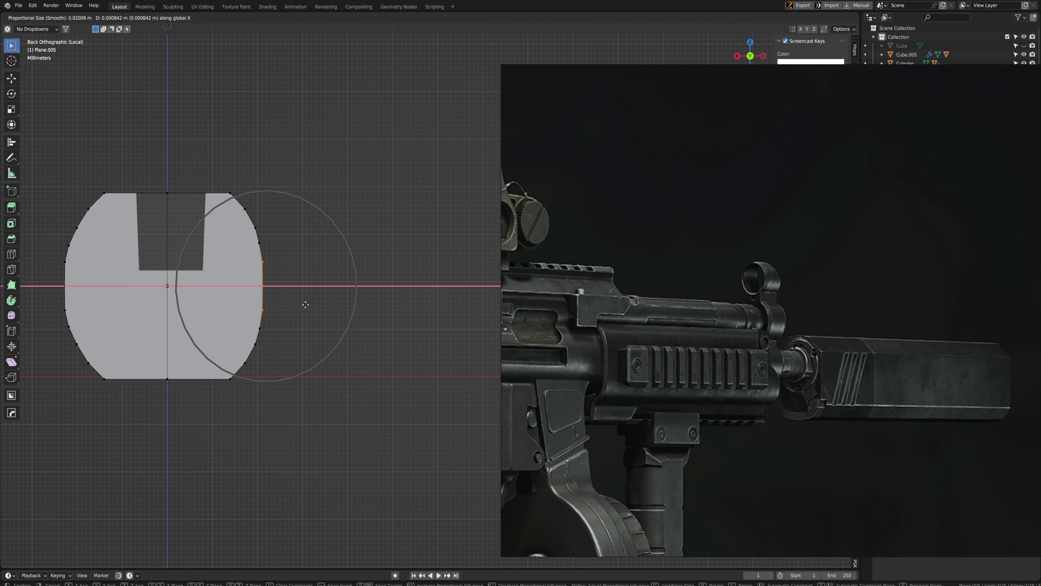
click(304, 305)
Scale the middle side vertices down slightly and symmetrize the profile along X, from the negative side to the positive
drag(293, 316, 261, 263)
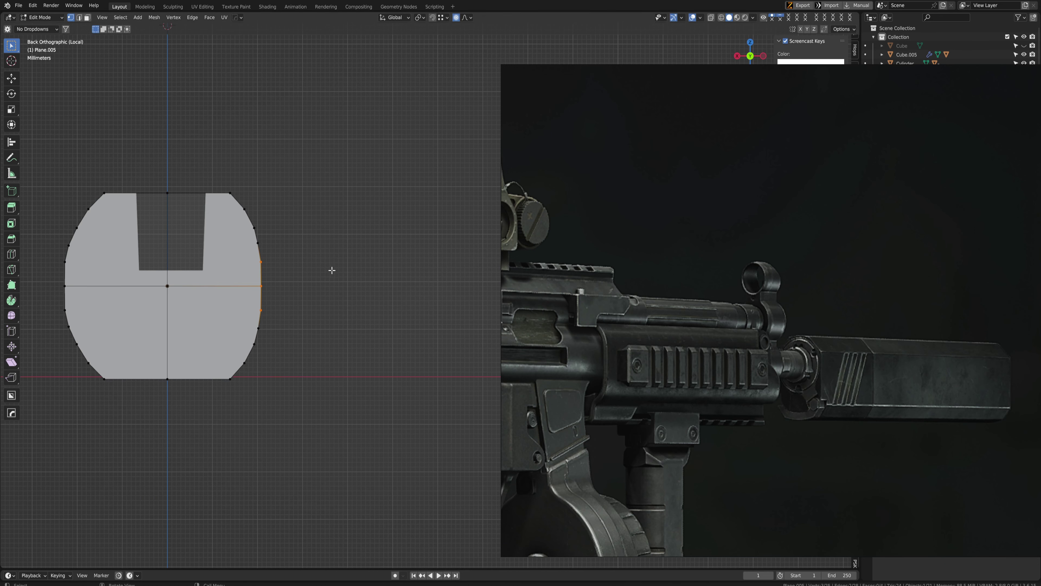
key(s)
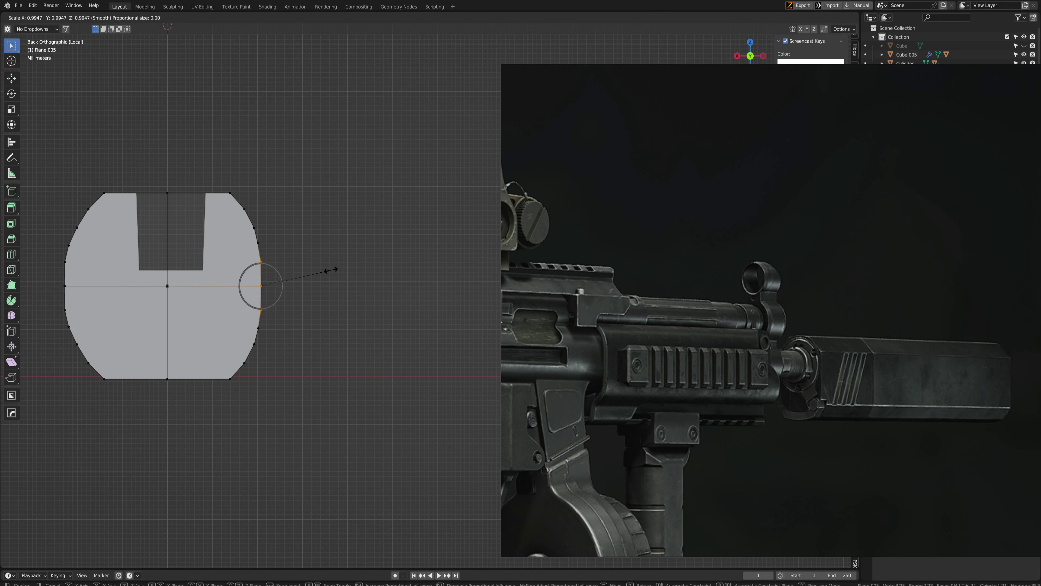
click(328, 269)
key(alt+x)
middle_drag(330, 269, 296, 272)
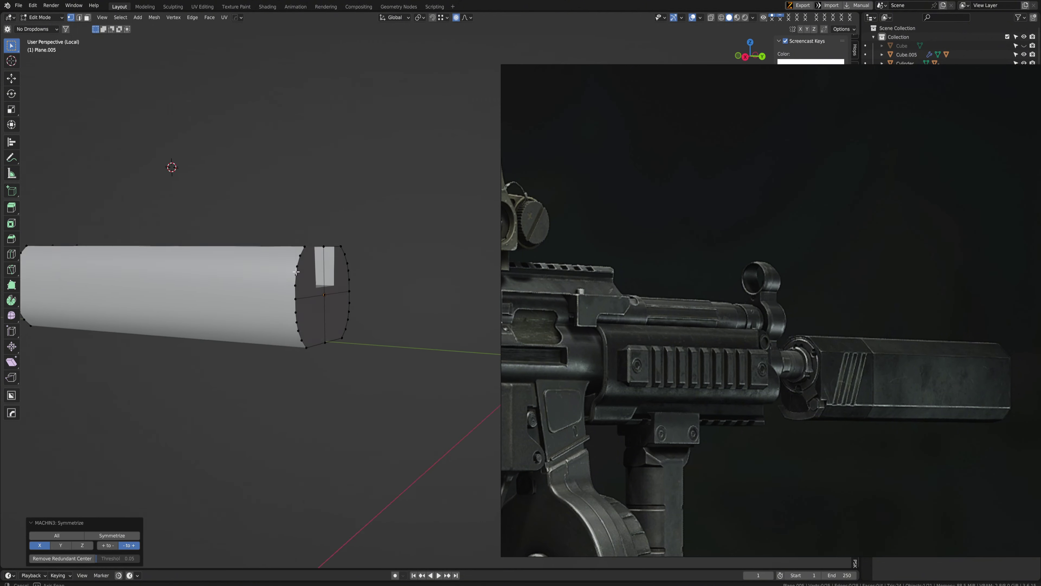
Examine the handguard profile with the full gun model and the reference image in back view
key(Tab)
scroll(332, 226, down, 3)
middle_drag(332, 226, 357, 329)
key(KP_Divide)
scroll(354, 236, up, 5)
key(Tab)
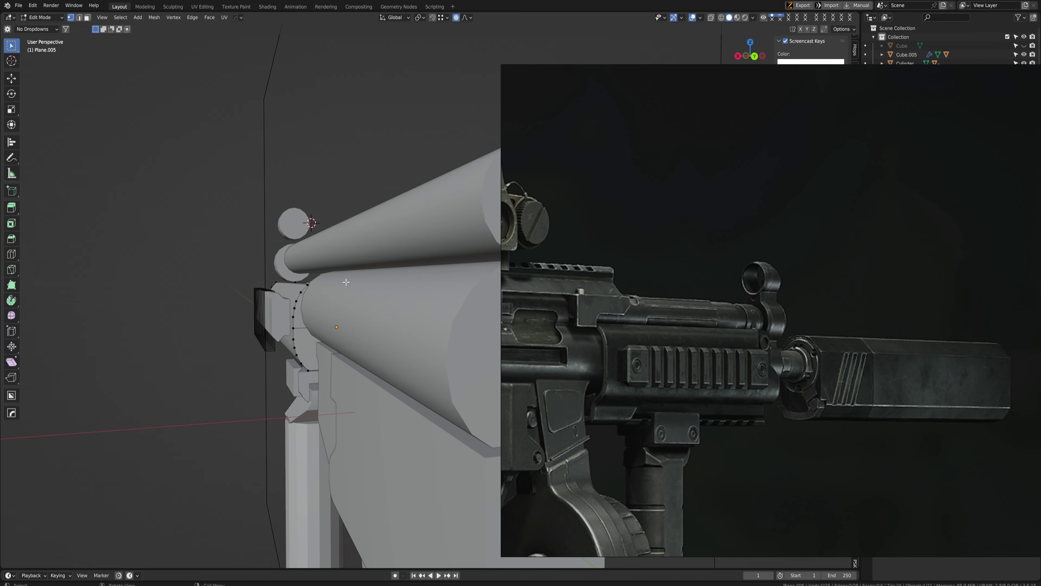
key(KP_3)
key(grave)
click(333, 324)
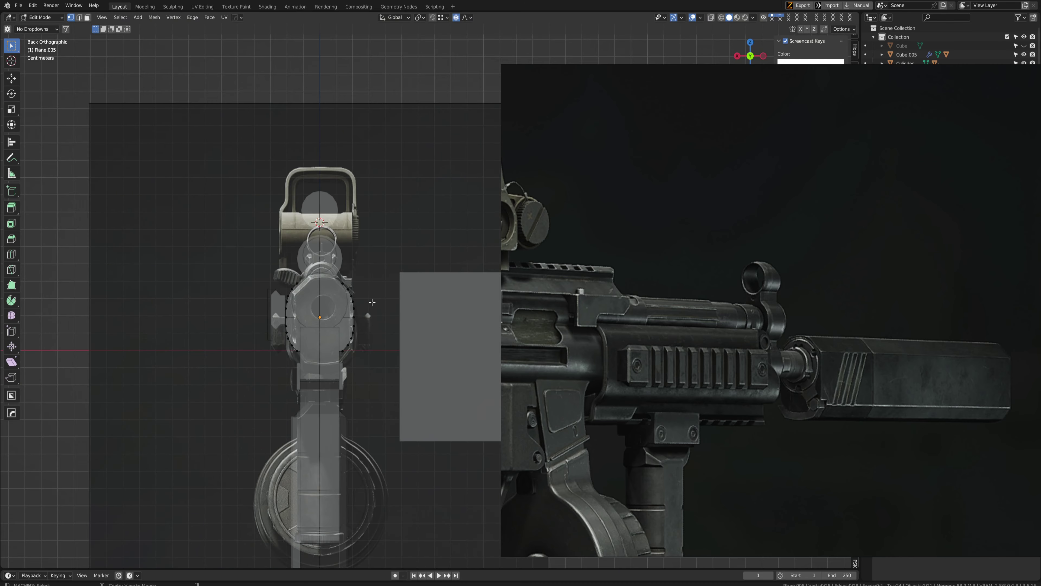
Isolate the handguard body in local view and dissolve the pair of side vertices just above its horizontal midline
key(alt+a)
key(KP_Divide)
shift+middle_drag(358, 305, 178, 343)
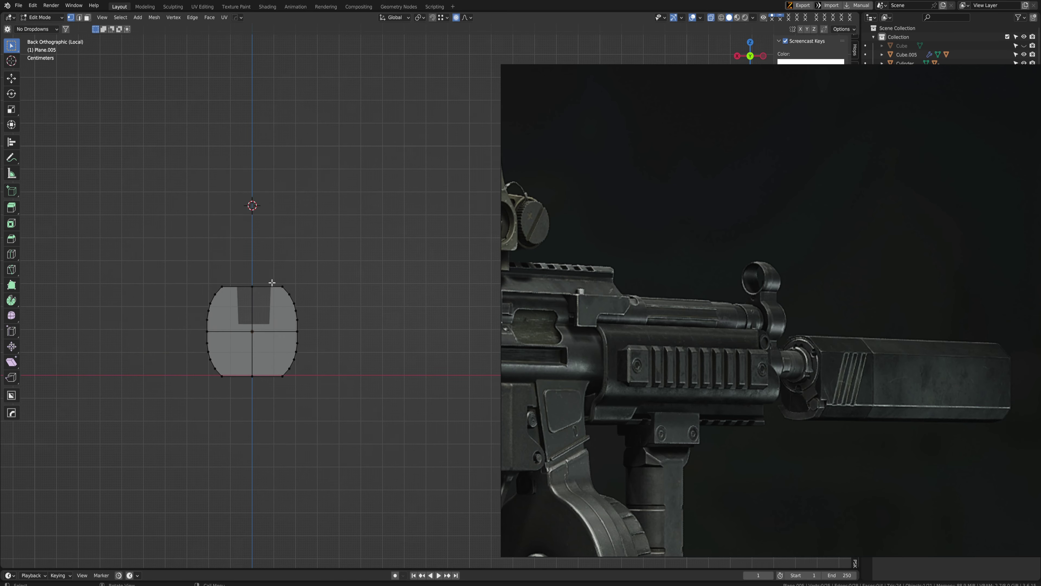
scroll(178, 343, up, 2)
mouse_move(67, 241)
mouse_down()
mouse_move(214, 296)
mouse_move(286, 340)
mouse_up()
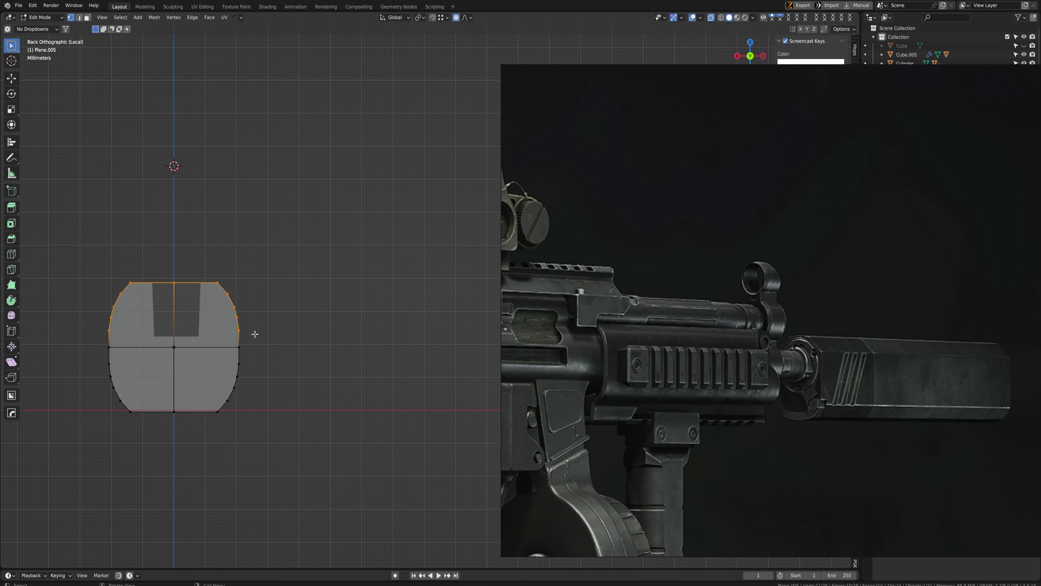
drag(89, 325, 314, 347)
scroll(330, 323, up, 2)
shift+middle_drag(266, 323, 307, 361)
drag(78, 338, 337, 352)
key(ctrl+x)
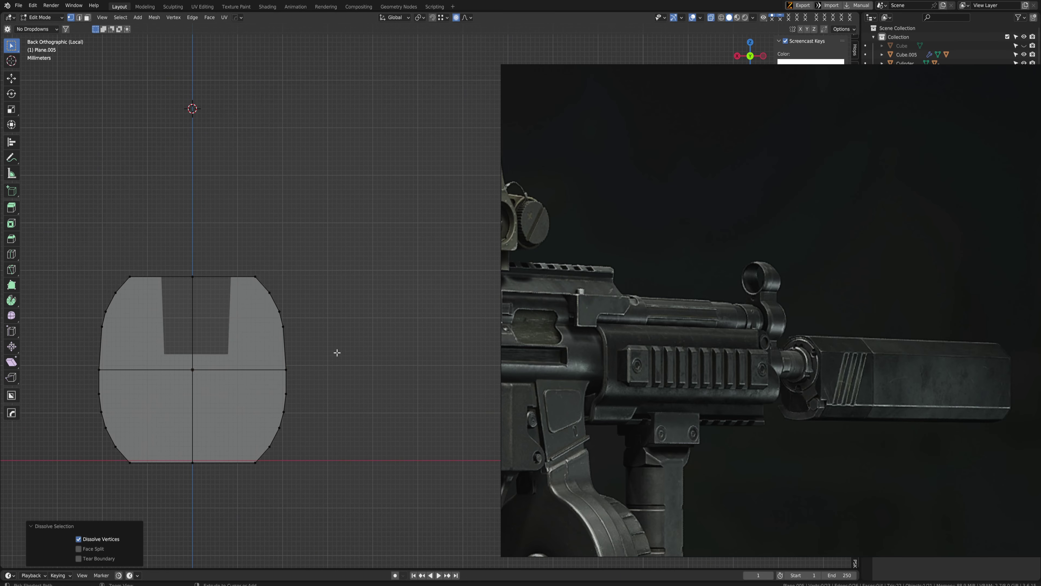
Dissolve the vertex pairs below the midline and the next pair above it, leaving straight segments along both profile sides
drag(87, 386, 322, 409)
key(ctrl+x)
drag(86, 319, 337, 351)
key(ctrl+x)
drag(97, 402, 317, 423)
key(ctrl+x)
shift+middle_drag(125, 355, 175, 363)
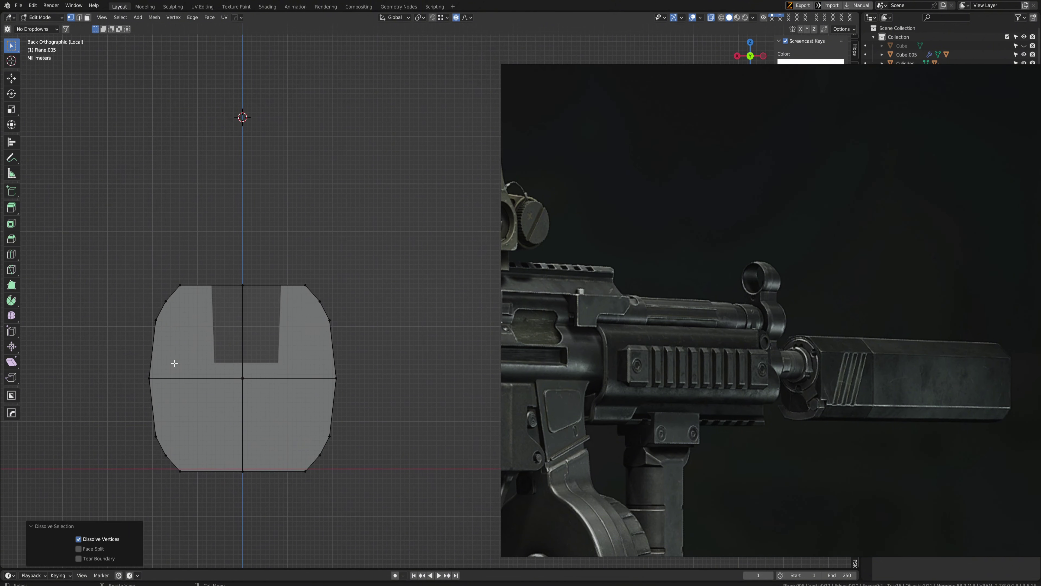
Scale the profile's midline vertices along X to about 0.93 to flatten both sides
drag(94, 363, 404, 384)
key(s)
key(x)
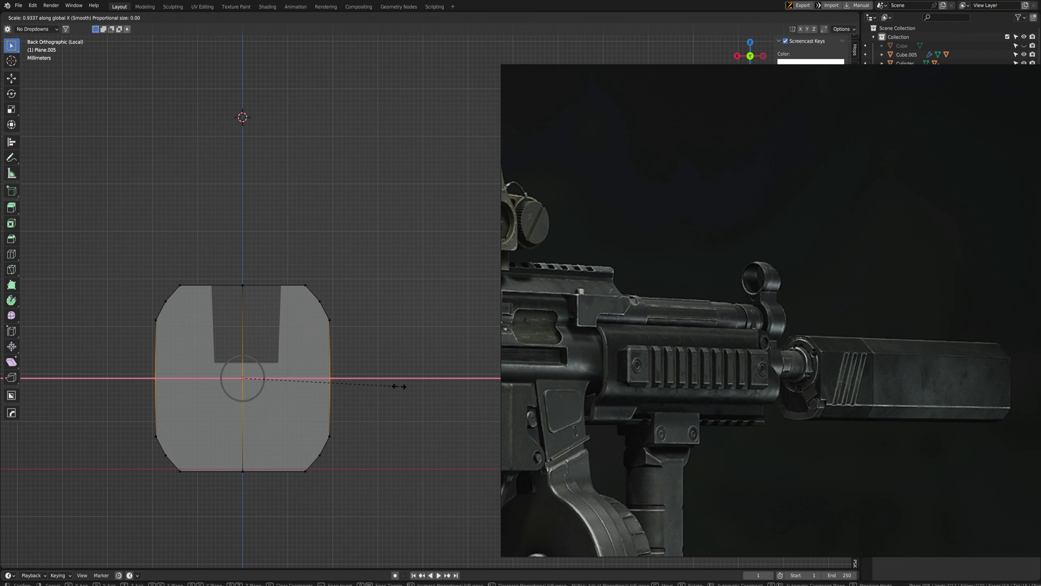
click(400, 386)
Select the upper side vertex, clear the reference image window away, and enable X mirroring for mesh edits
click(135, 312)
click(328, 320)
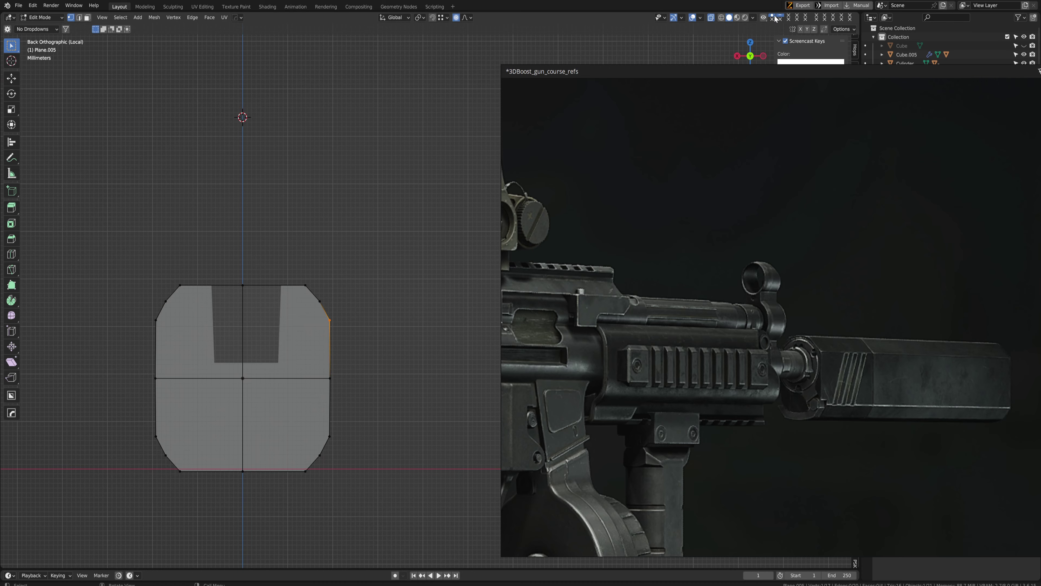
right_drag(548, 174, 212, 266)
click(717, 162)
scroll(327, 319, up, 1)
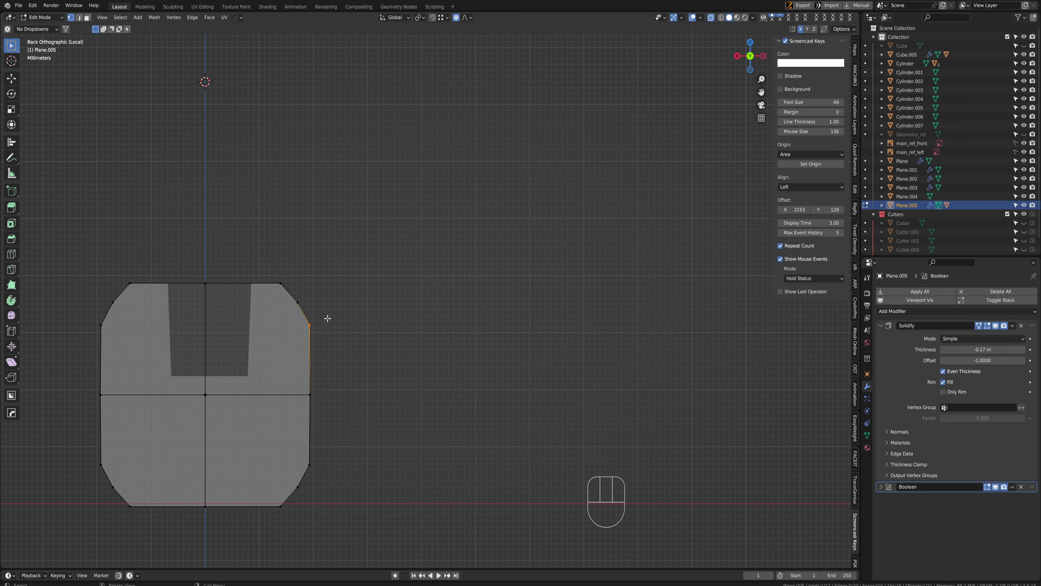
Try moving the upper side vertex inward, and undo or cancel each attempt
key(g)
click(314, 348)
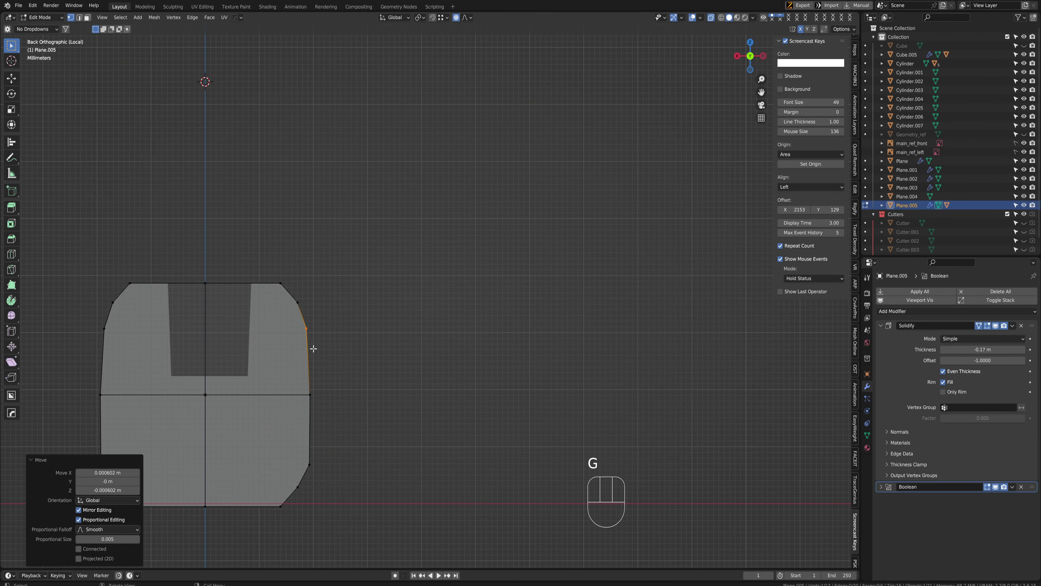
key(ctrl+z)
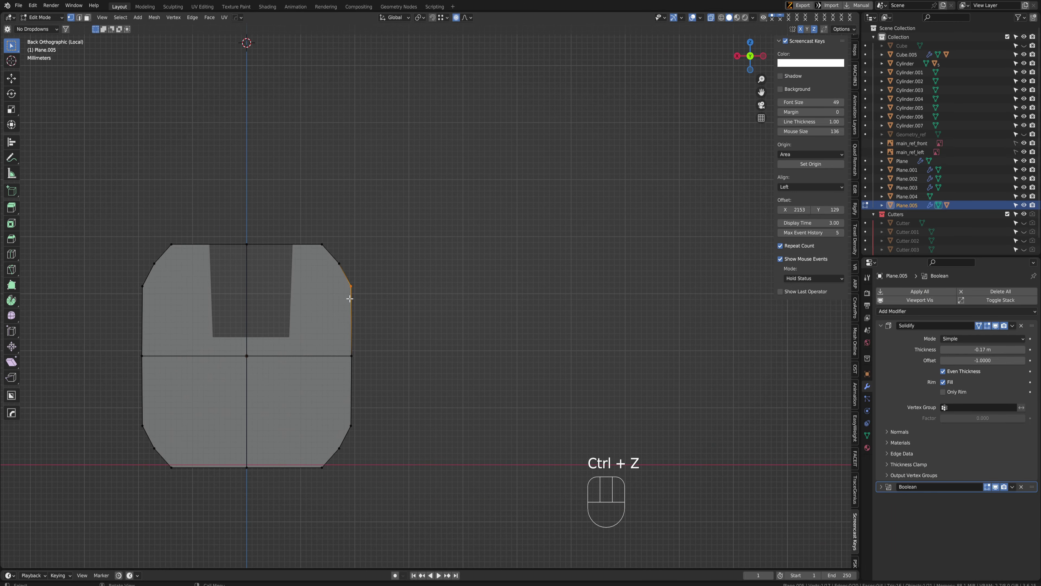
key(g)
right_click(358, 413)
key(g)
right_click(423, 284)
Move the upper side vertex inward 0.000822 m along X, mirrored to all four corners, and fine-tune the neighbouring corner vertices
key(g)
shift+click(384, 285)
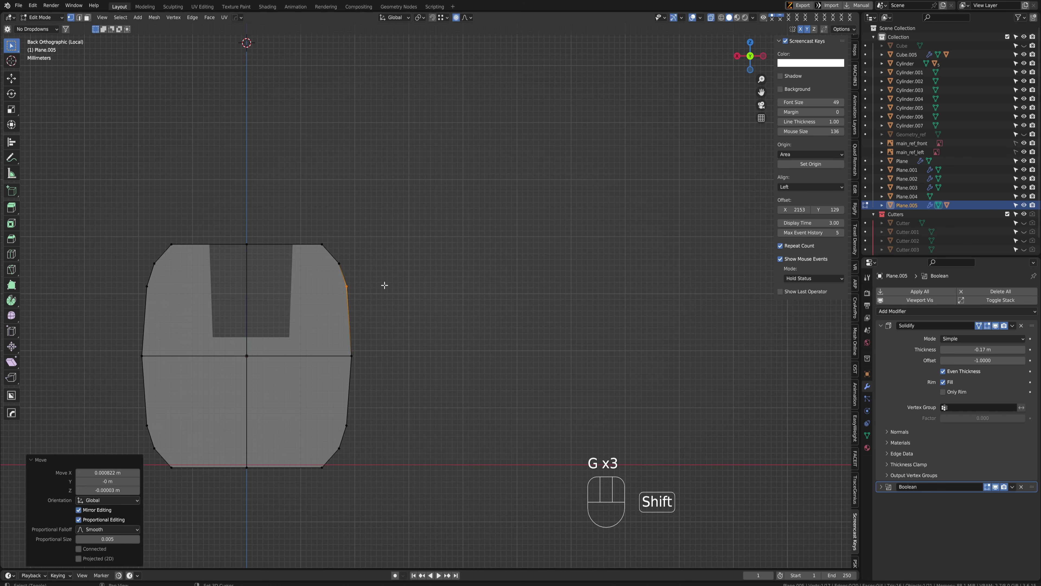
scroll(162, 372, down, 1)
drag(166, 326, 199, 349)
key(g)
drag(184, 284, 205, 272)
shift+click(191, 288)
key(g)
shift+click(201, 272)
Return to the full model and mirror the side rail block across X about the handguard body
key(Tab)
scroll(250, 232, down, 2)
middle_drag(251, 233, 341, 303)
key(slash)
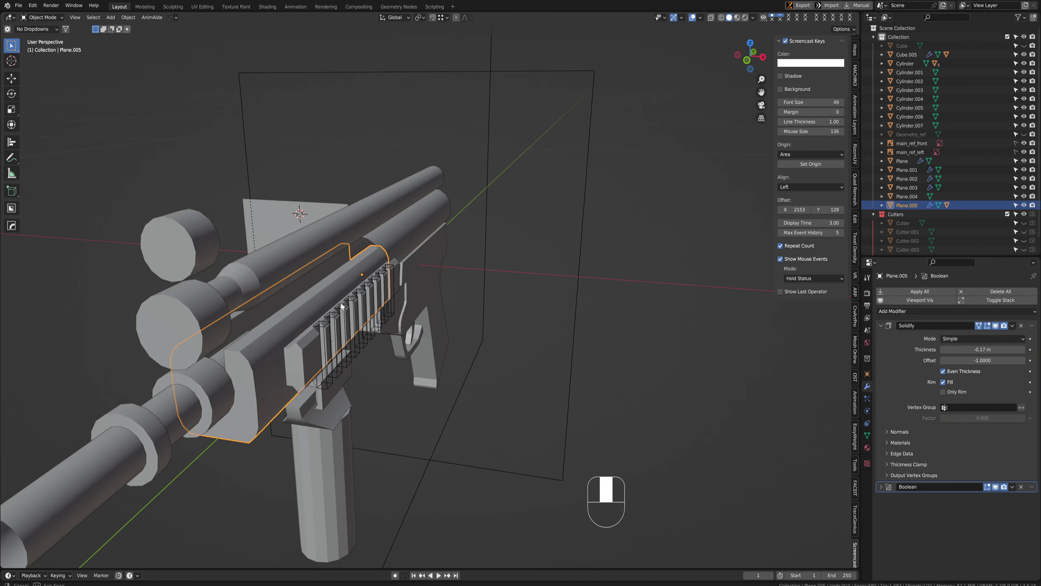
click(302, 368)
middle_drag(302, 369, 424, 325)
shift+click(308, 334)
key(alt+x)
click(238, 293)
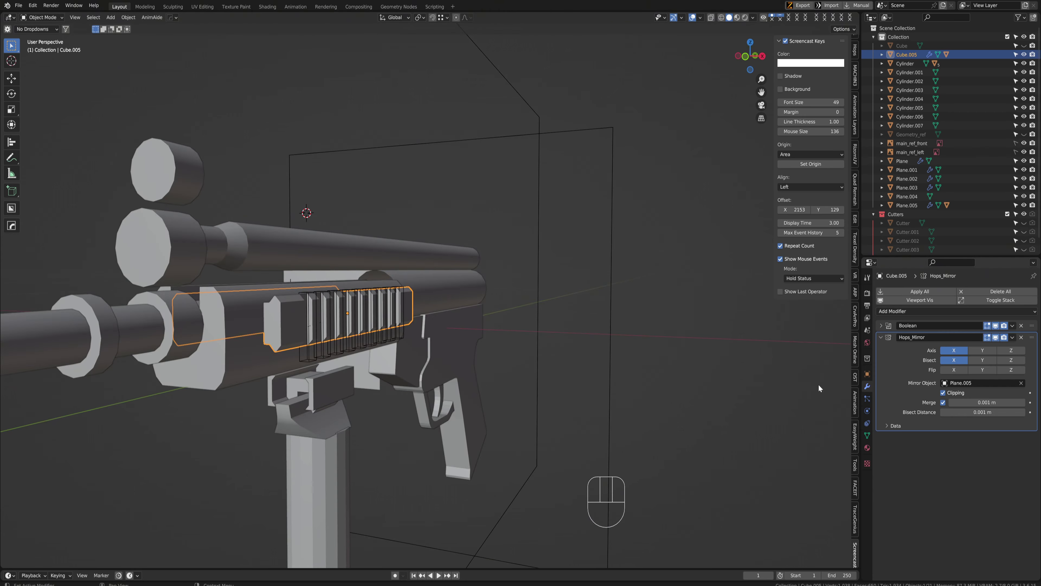
Try duplicating the mirrored side rail block downward along Z, and undo the duplicate
click(226, 336)
middle_drag(225, 336, 268, 320)
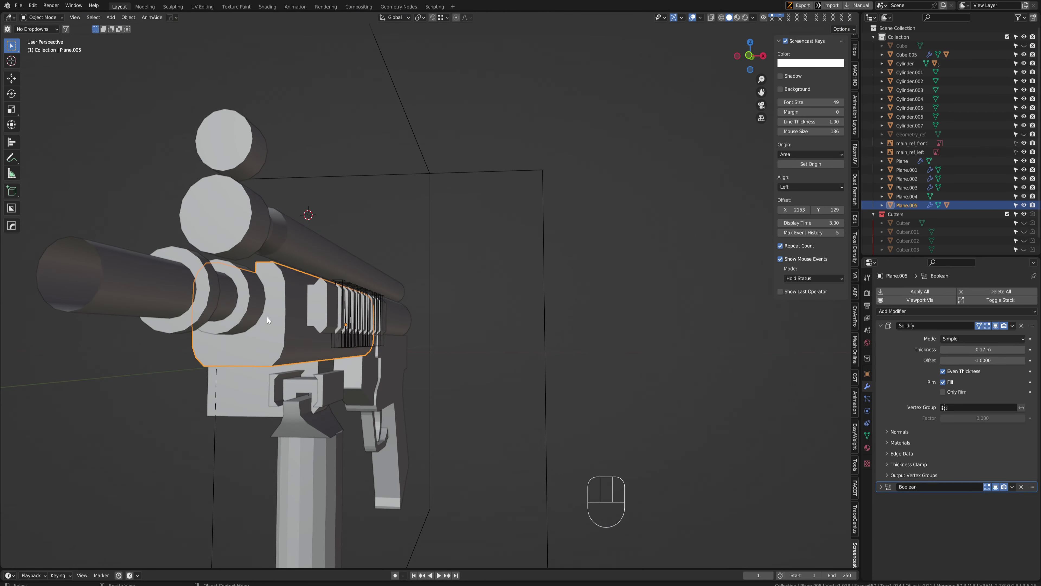
click(319, 311)
key(ctrl+space)
scroll(435, 307, up, 4)
scroll(422, 300, down, 2)
shift+middle_drag(371, 312, 265, 325)
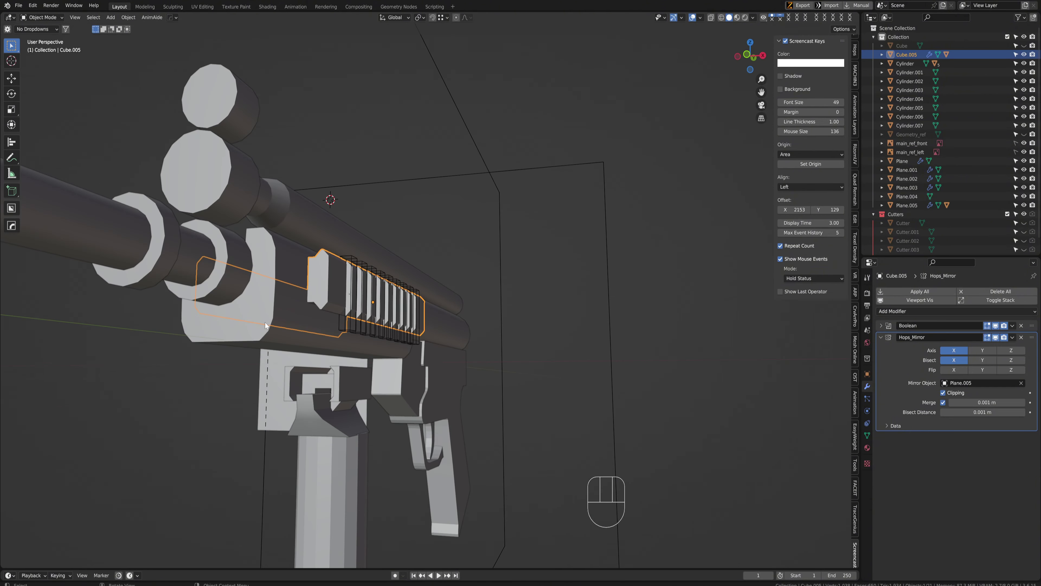
key(shift+d)
key(z)
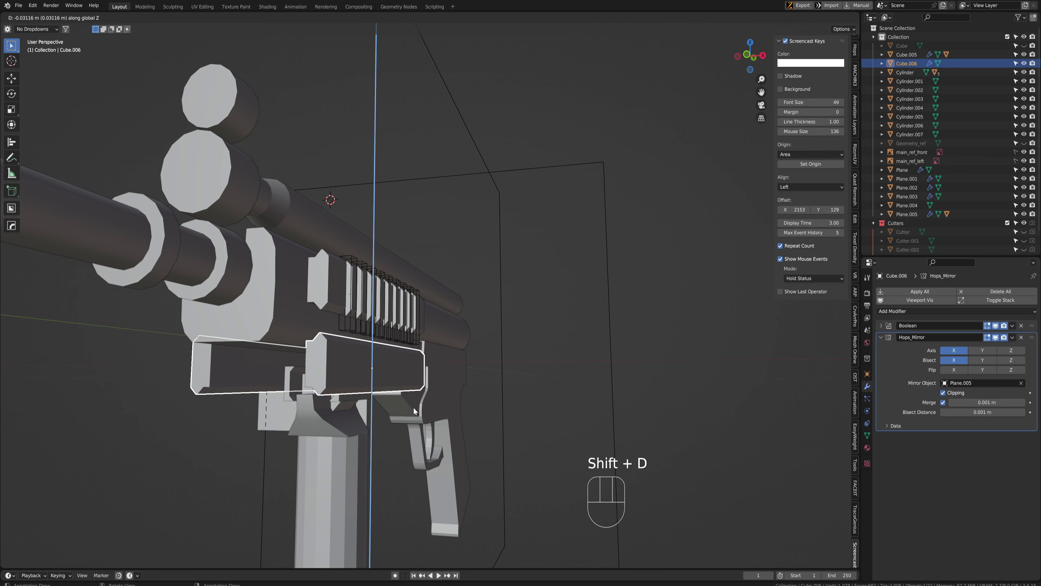
key(ctrl+z)
key(ctrl+z)
Duplicate the side rail block in right view and place the copy -0.028819 m along Z, toward the handguard's underside
middle_drag(478, 316, 293, 336)
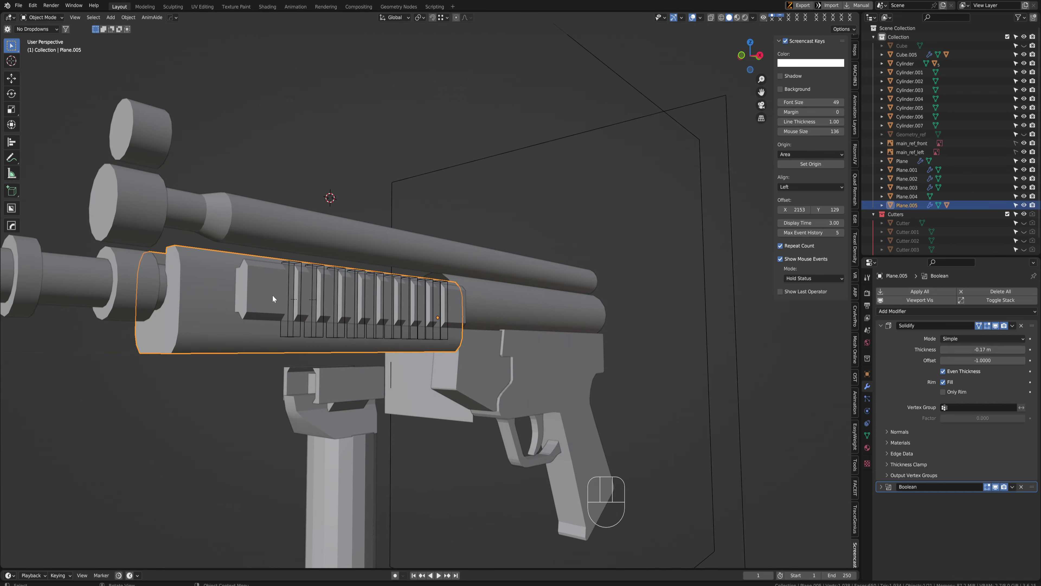
middle_drag(272, 295, 324, 365)
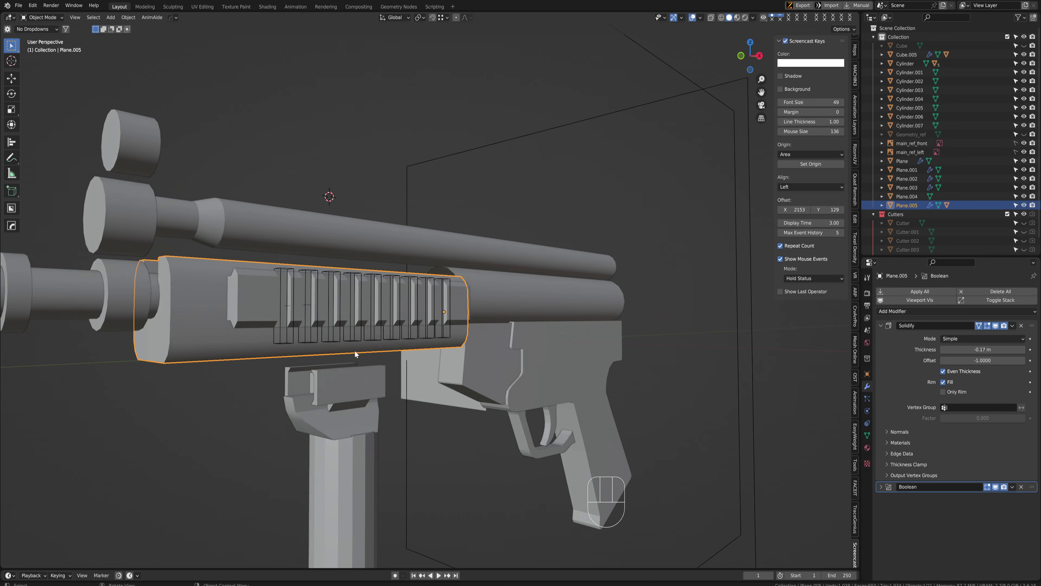
key(ctrl+space)
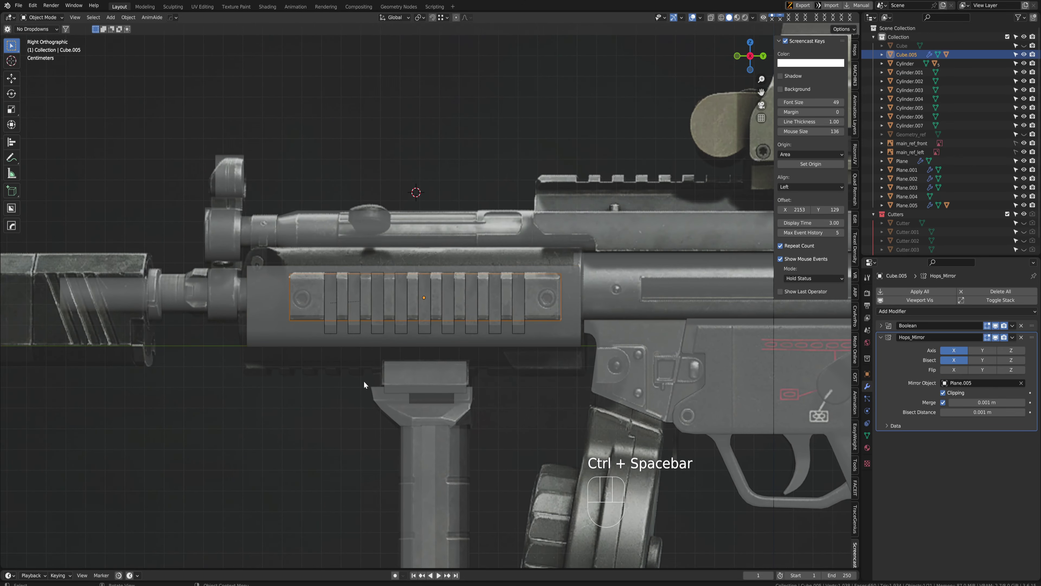
key(shift+d)
click(415, 394)
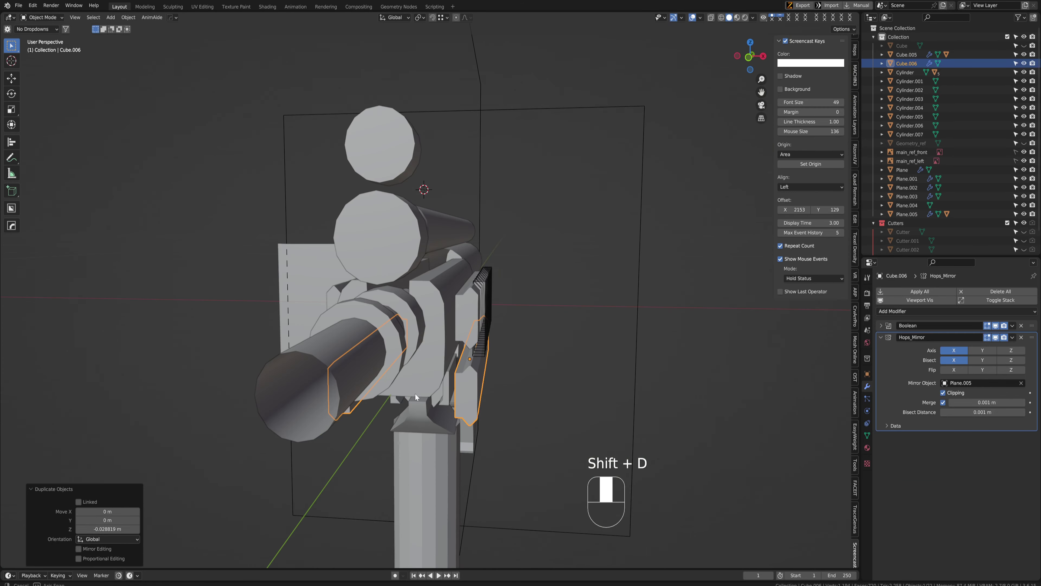
Try removing the mirror modifier from the copied rail block for a rotation, and undo back to before the duplicate
key(r)
click(1021, 337)
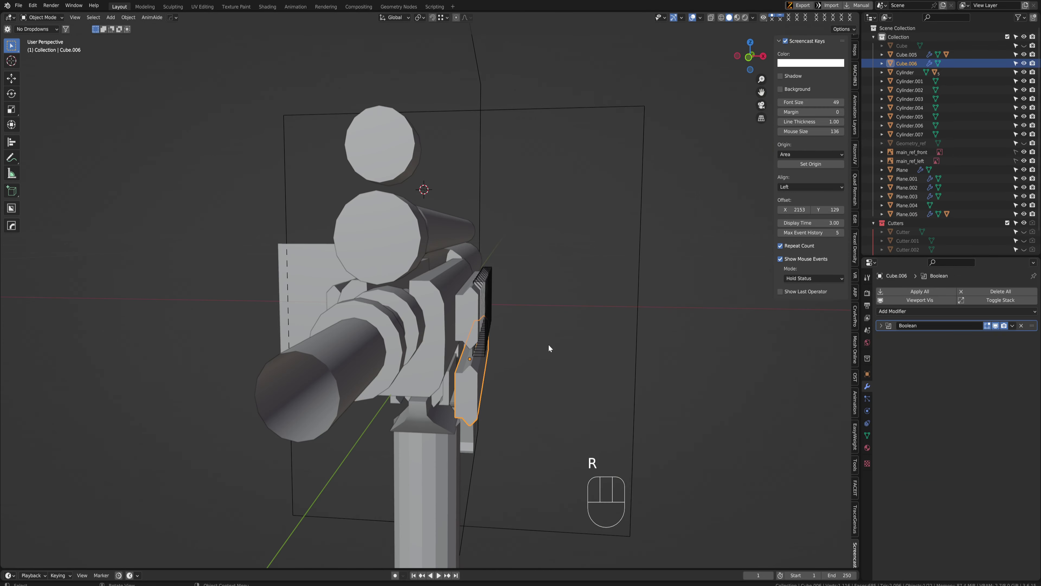
middle_drag(549, 347, 515, 328)
key(ctrl+z)
key(ctrl+z)
key(ctrl+z)
scroll(426, 182, up, 5)
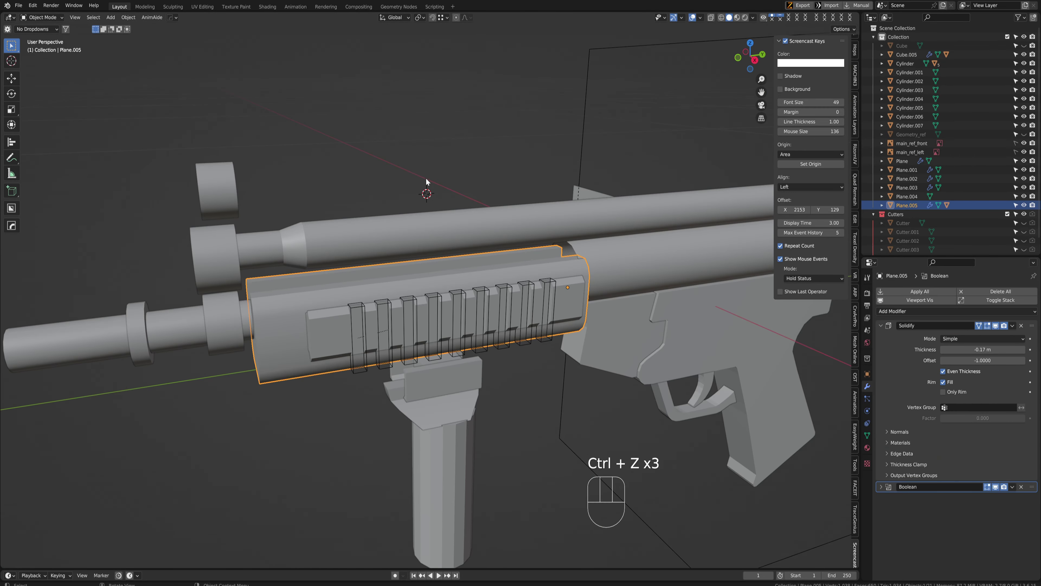
Save the file, then try moving and duplicating the side rail block without its notch cutters, and undo the duplicate
key(ctrl+s)
middle_drag(353, 340, 385, 311)
click(385, 311)
key(g)
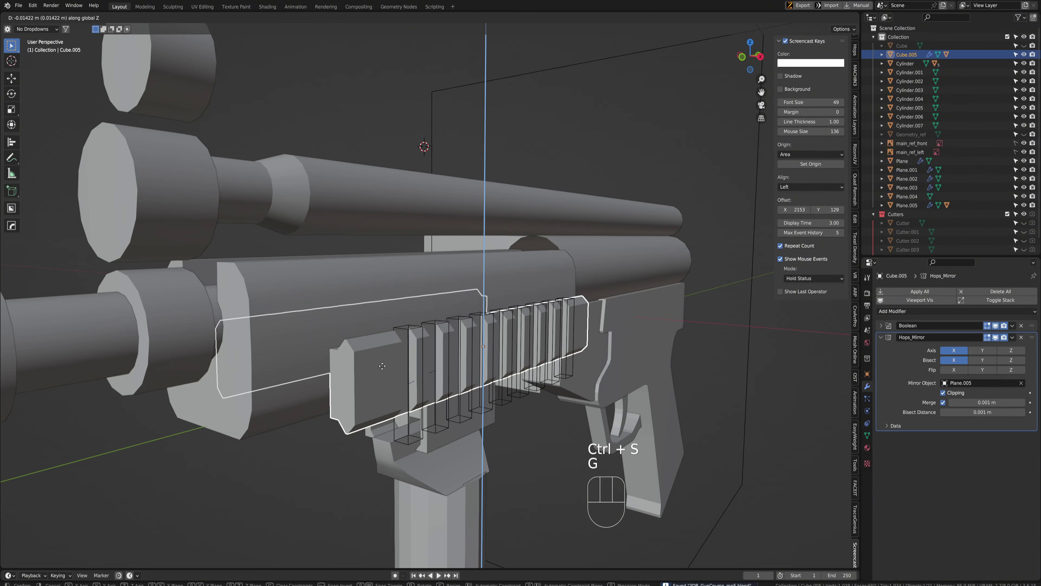
click(382, 366)
key(shift+d)
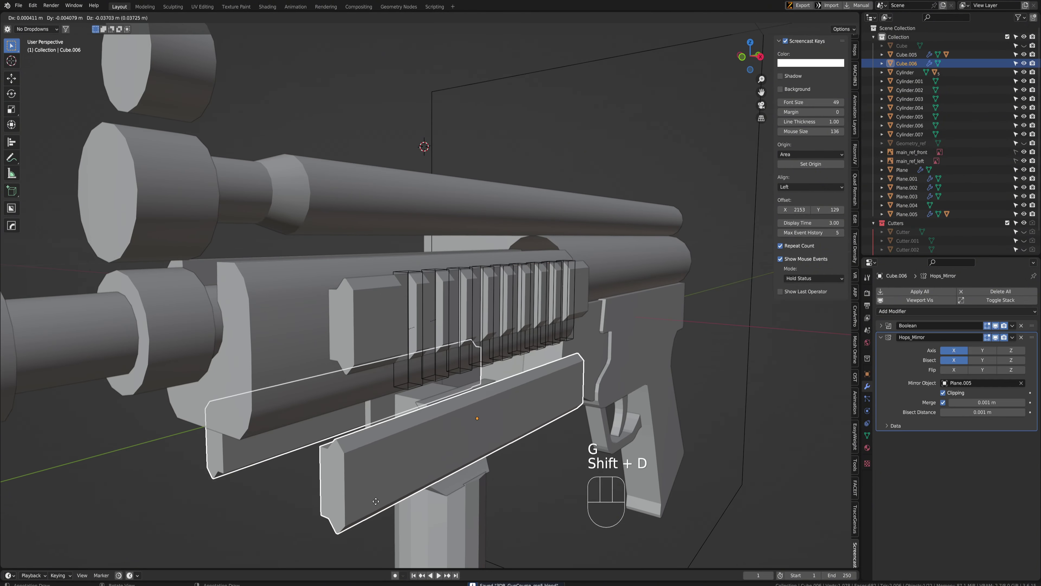
right_click(434, 434)
key(ctrl+z)
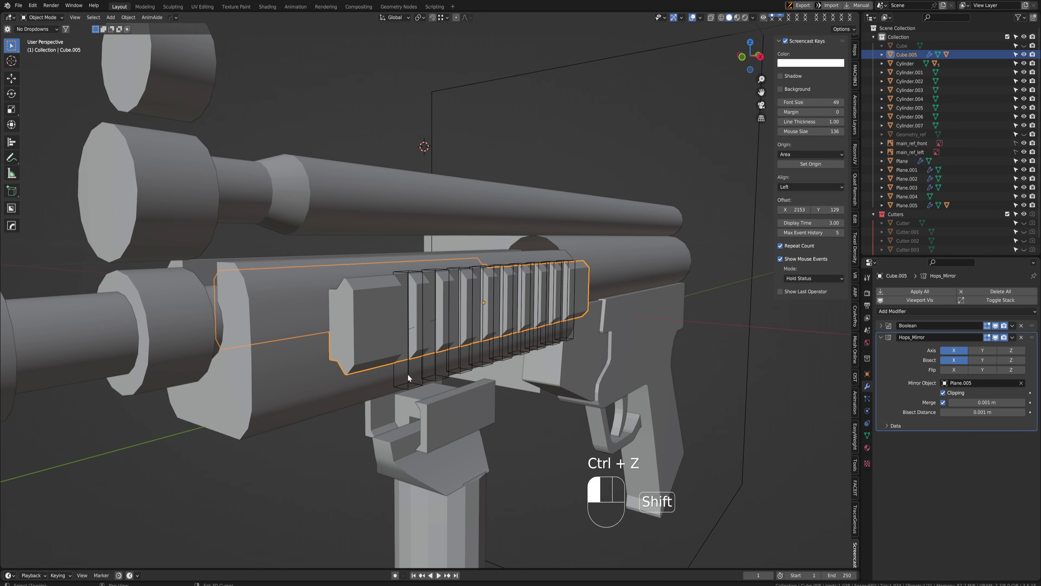
Duplicate the side rail block together with its notch cutter array and place the copies below the handguard along Z
shift+click(409, 377)
key(g)
right_click(453, 392)
key(shift+d)
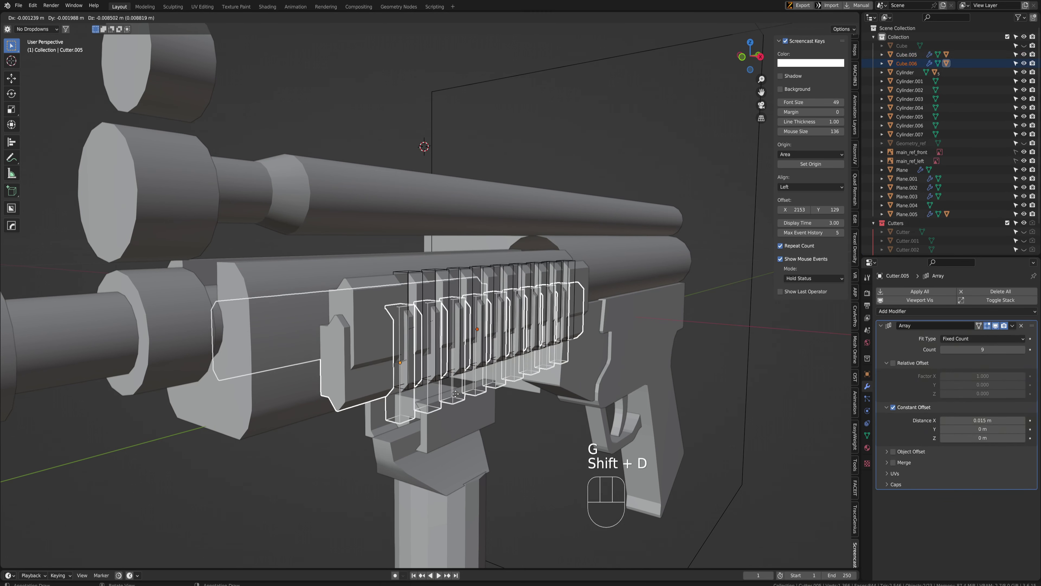
key(z)
click(451, 482)
shift+middle_drag(449, 482, 356, 406)
click(316, 486)
click(310, 425)
key(g)
right_click(318, 444)
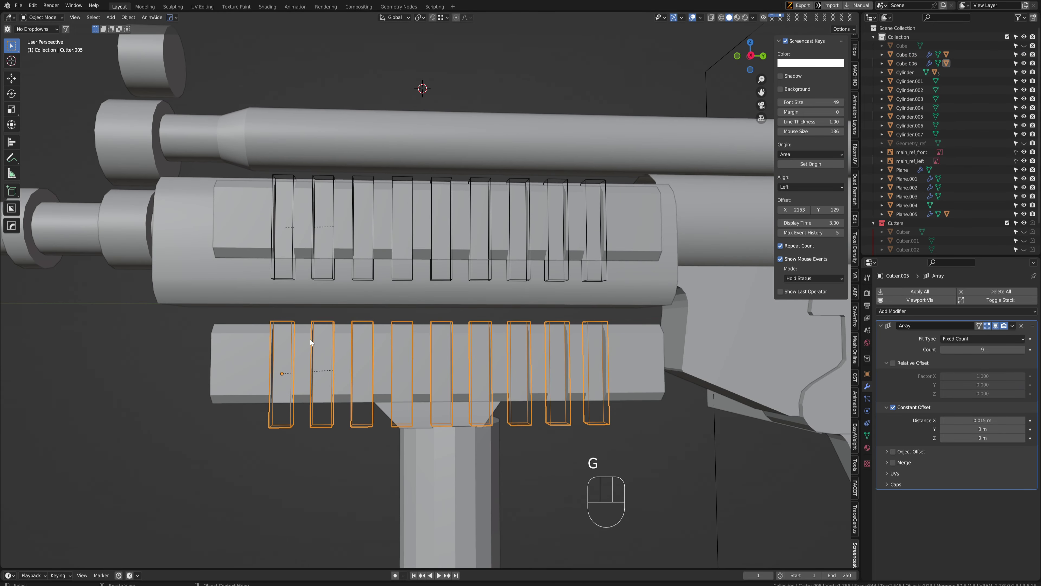
Remove the mirror modifier from the lower rail copy and rotate the copy 90° about the global Y axis
click(316, 352)
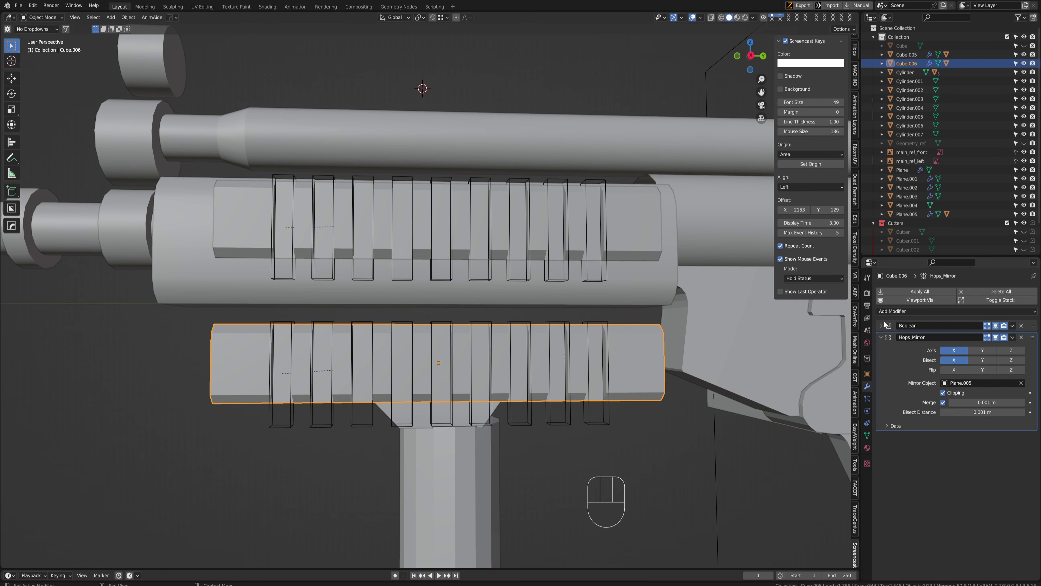
middle_drag(282, 258, 343, 384)
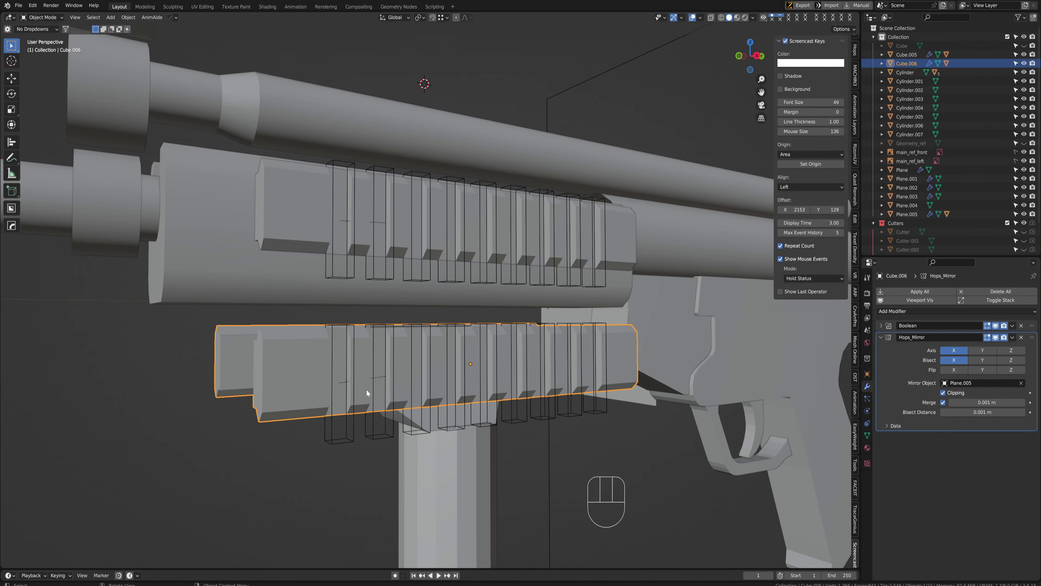
click(1022, 337)
middle_drag(358, 359, 381, 363)
key(r)
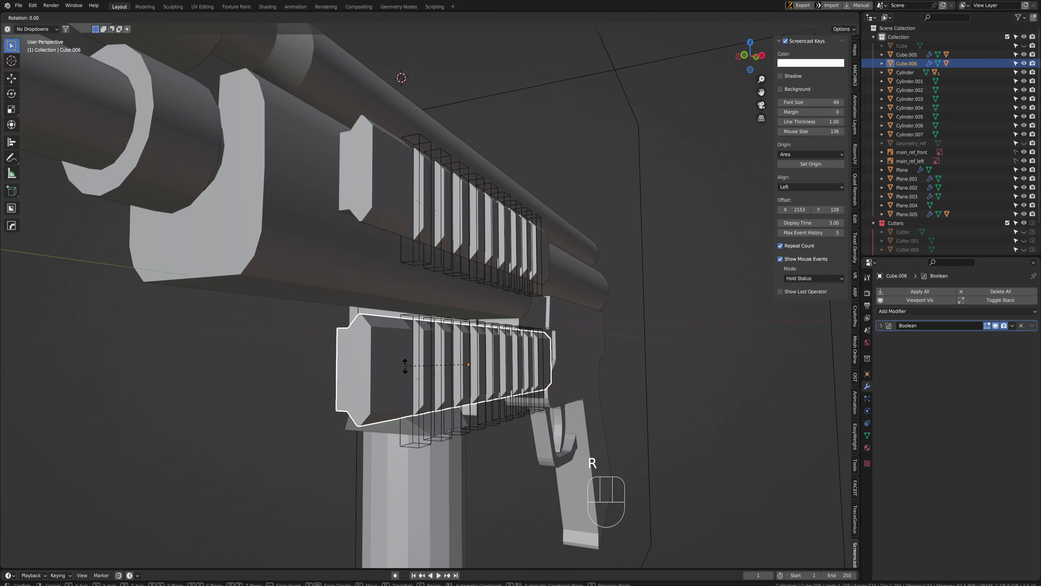
key(x)
key(Escape)
text(xry90)
key(Return)
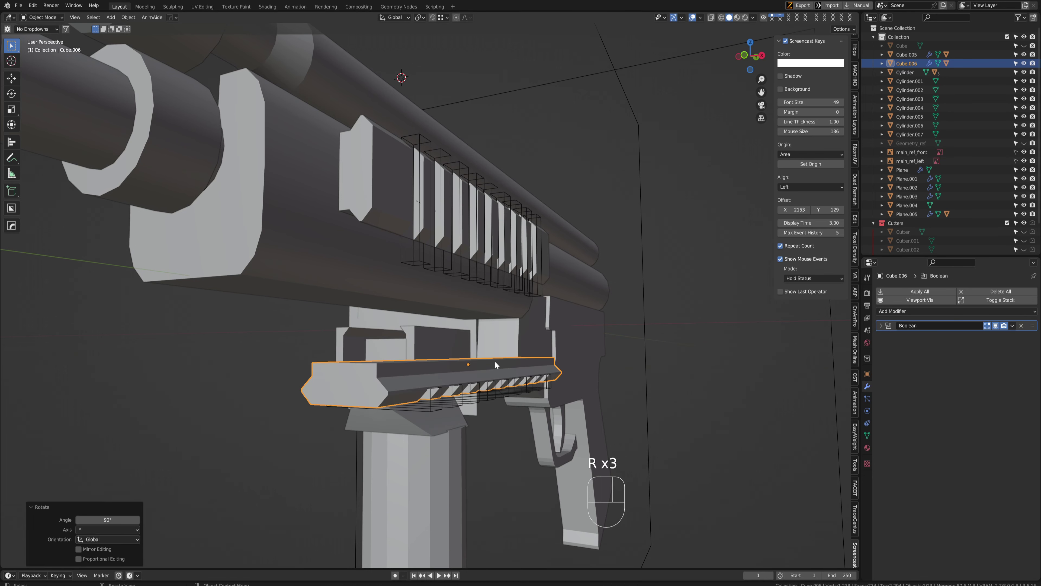
Reset the 3D cursor to the world origin and snap the rotated rail block to the cursor
key(ctrl+space)
key(shift+c)
key(shift+s)
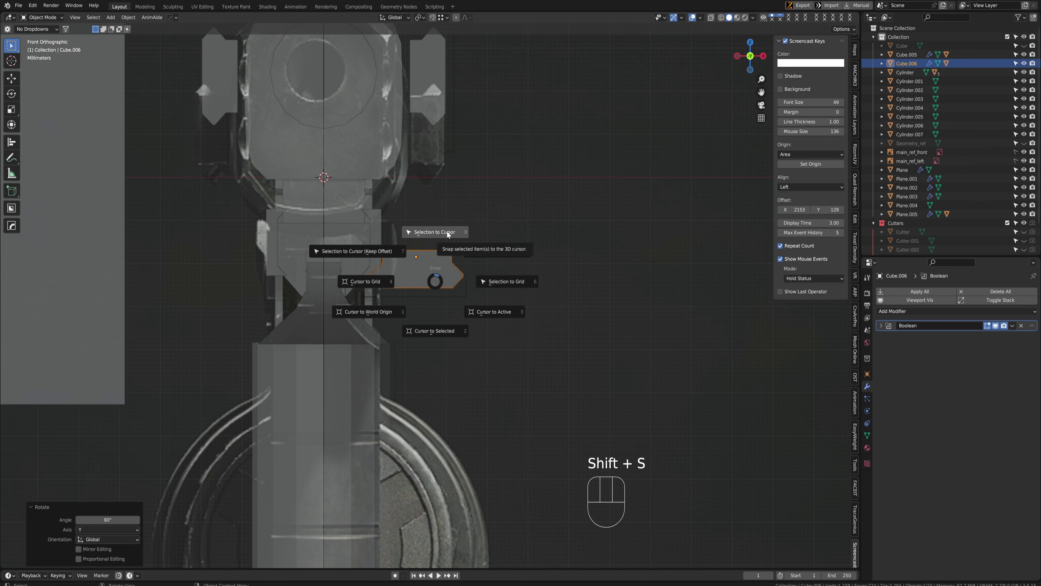
key(ctrl+space)
Move the rail block -0.18527 m along Y in right view and align it with the reference's bottom rail above the foregrip
scroll(492, 242, down, 6)
shift+middle_drag(511, 239, 545, 240)
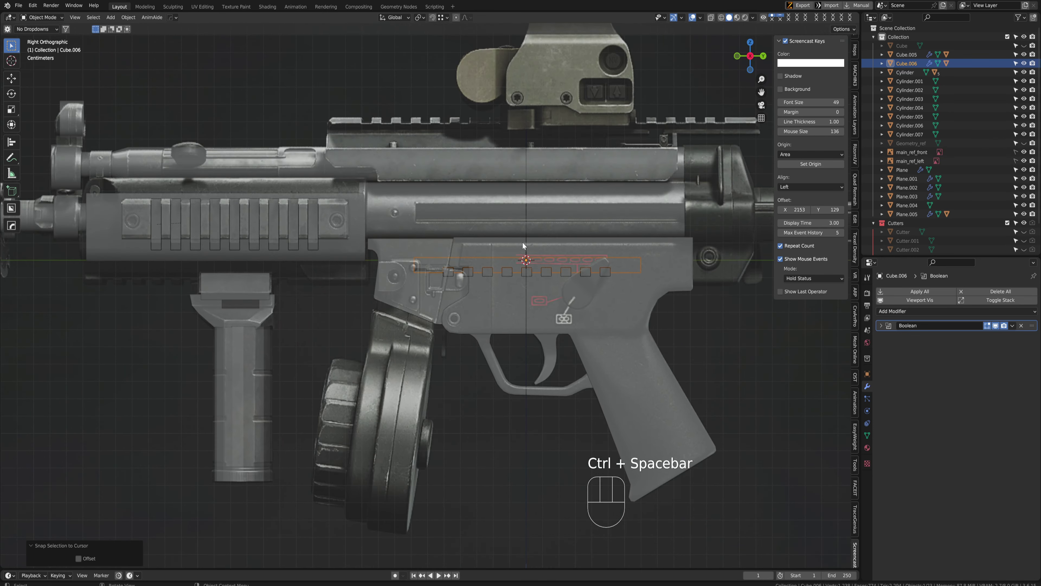
key(g)
click(219, 253)
scroll(416, 226, up, 3)
key(g)
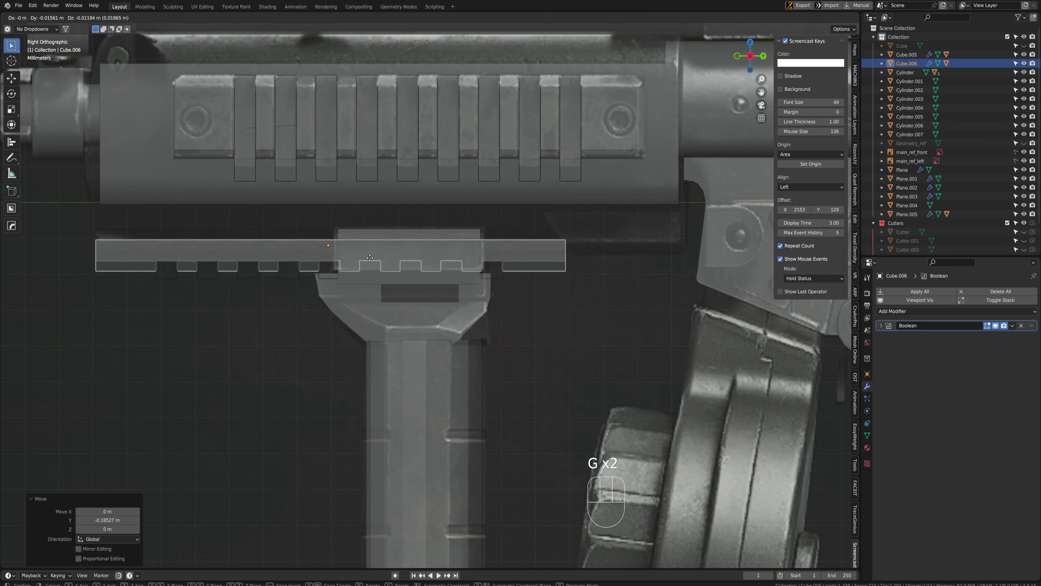
click(365, 250)
scroll(334, 266, up, 4)
shift+middle_drag(334, 266, 570, 304)
key(g)
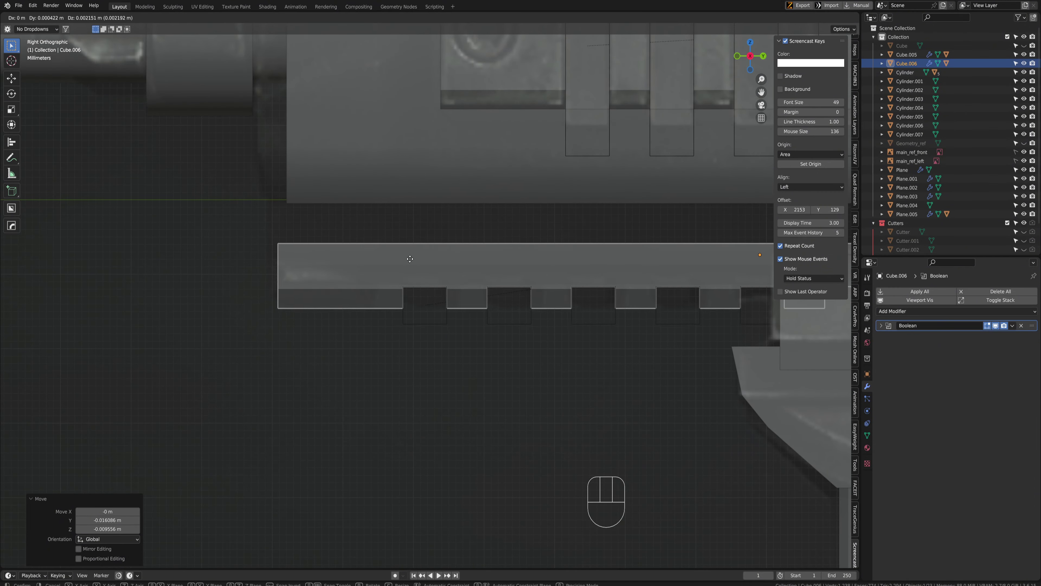
click(400, 259)
Shift the bottom rail's notch cutter array -0.003725 m along Y and set its array count to 10
shift+middle_drag(426, 334, 371, 324)
click(369, 312)
key(g)
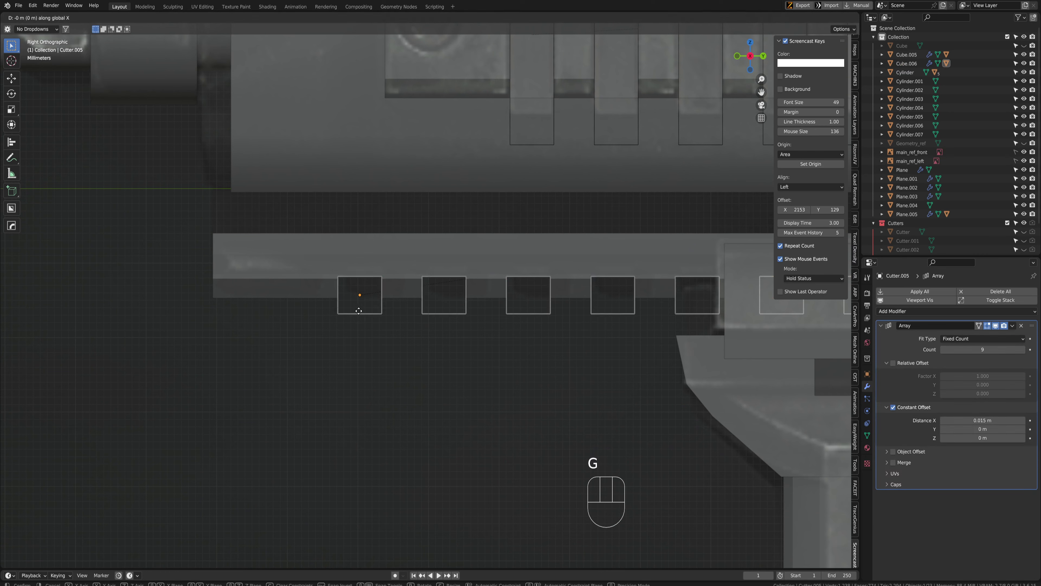
key(g)
click(435, 312)
scroll(435, 312, down, 3)
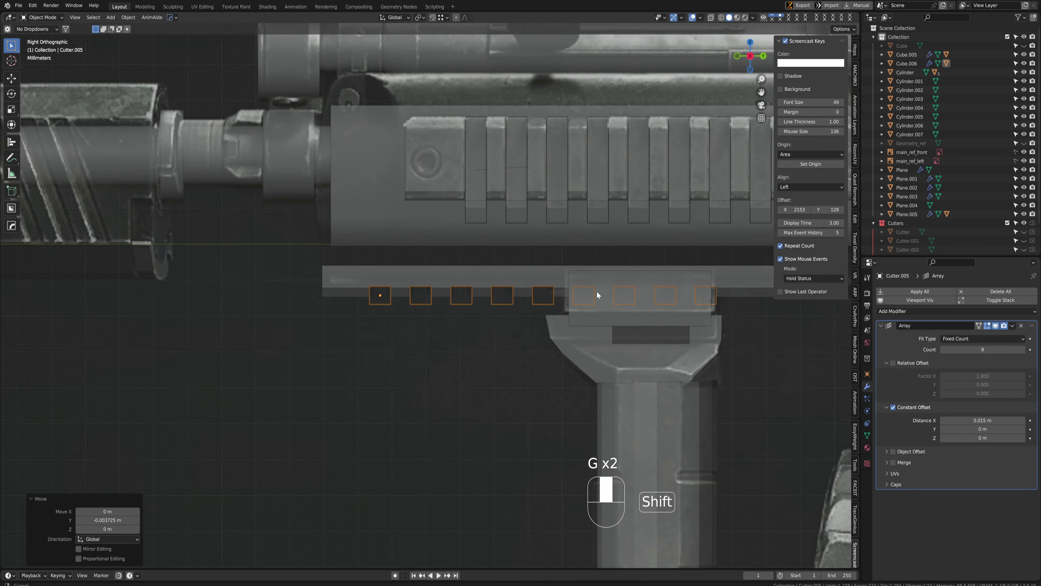
shift+middle_drag(600, 295, 448, 318)
scroll(447, 324, up, 3)
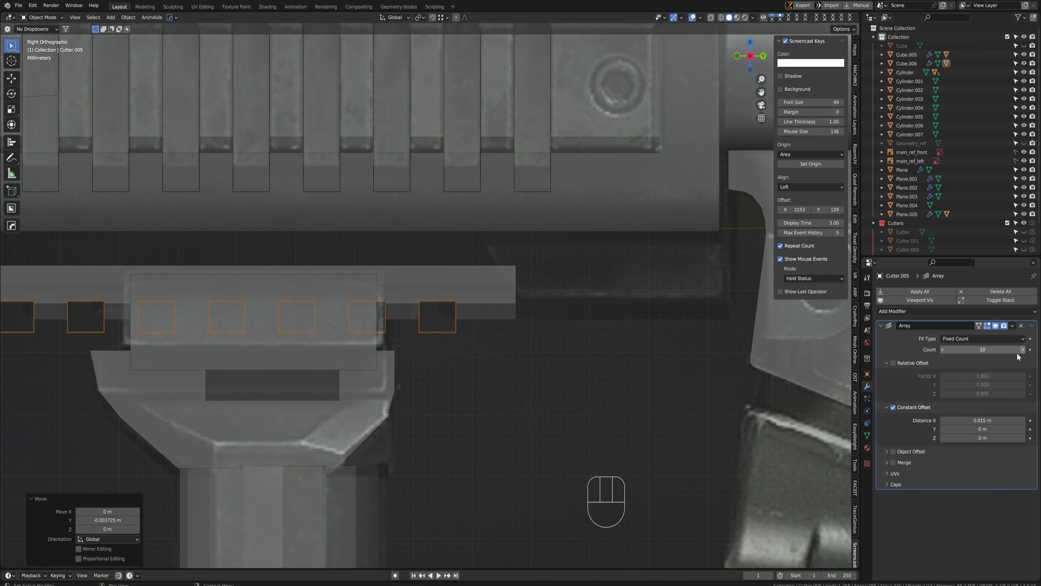
shift+middle_drag(618, 340, 616, 364)
Raise the bottom rail block's upper face so the rail meets the handguard's underside
mouse_move(400, 328)
middle_down()
mouse_move(430, 312)
mouse_move(414, 328)
middle_up()
click(418, 303)
key(Tab)
key(3)
click(415, 333)
key(g)
click(415, 336)
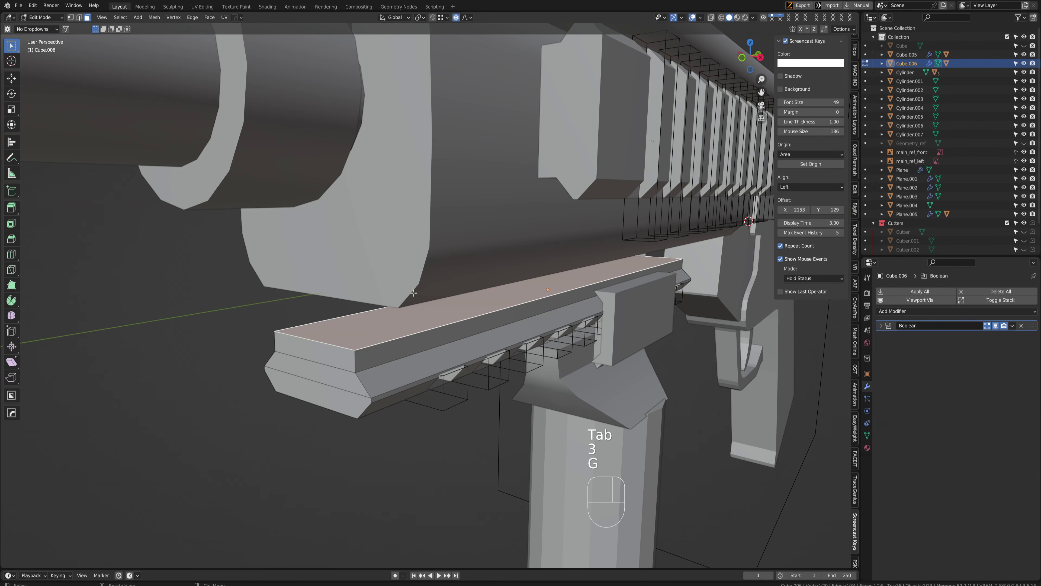
key(g)
click(400, 295)
key(Tab)
Inspect the bottom rail, handguard and foregrip from several angles and against the side and front reference images
middle_drag(399, 294, 545, 314)
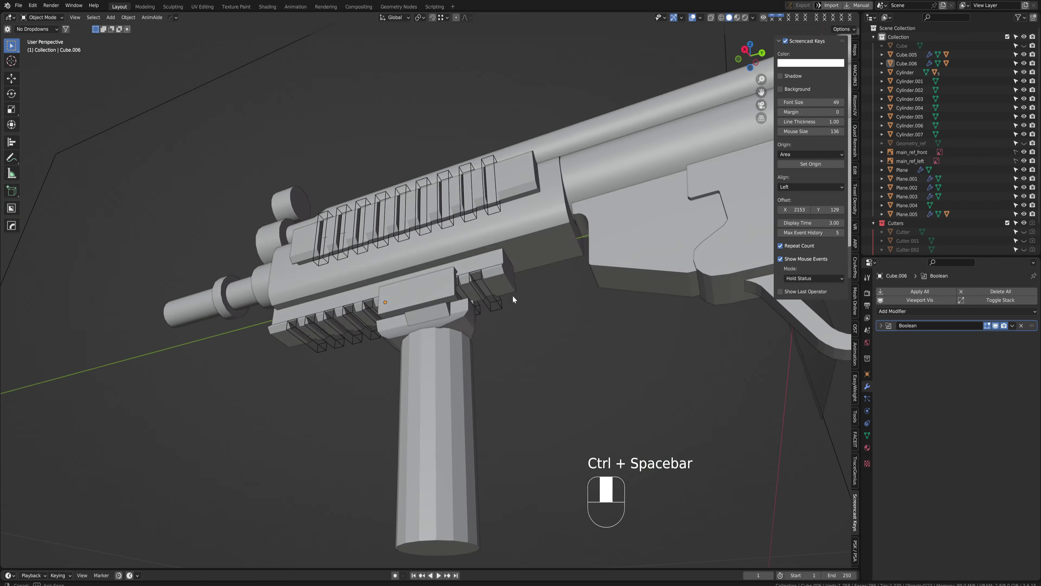
middle_drag(513, 295, 484, 375)
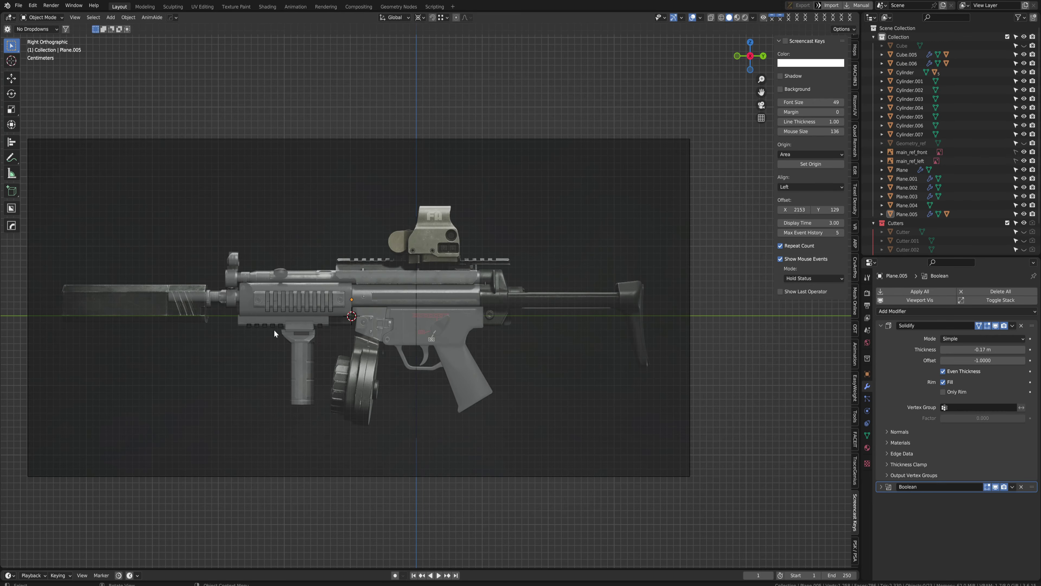
scroll(392, 334, up, 4)
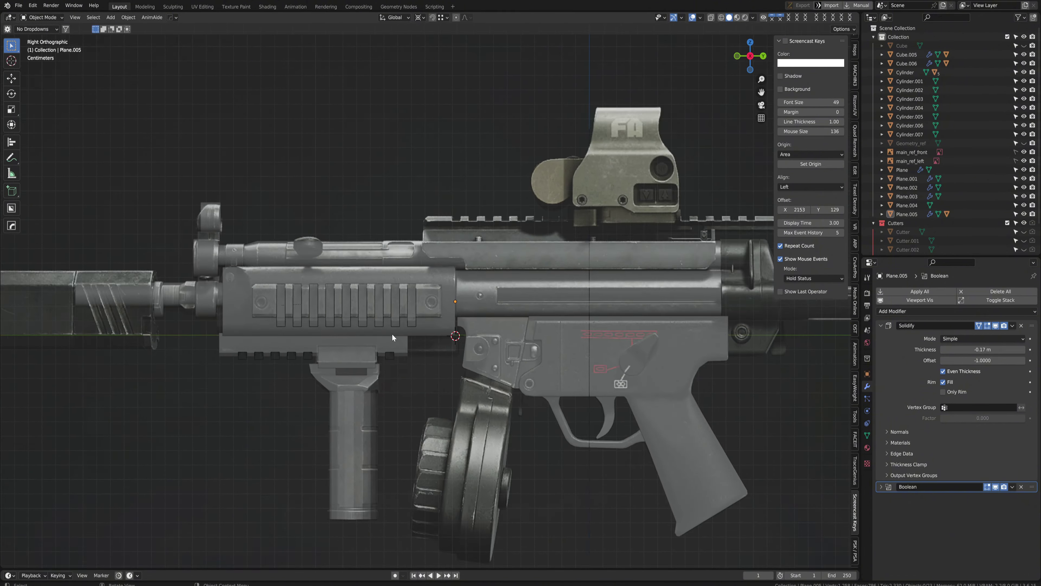
middle_drag(392, 334, 414, 313)
scroll(410, 314, up, 3)
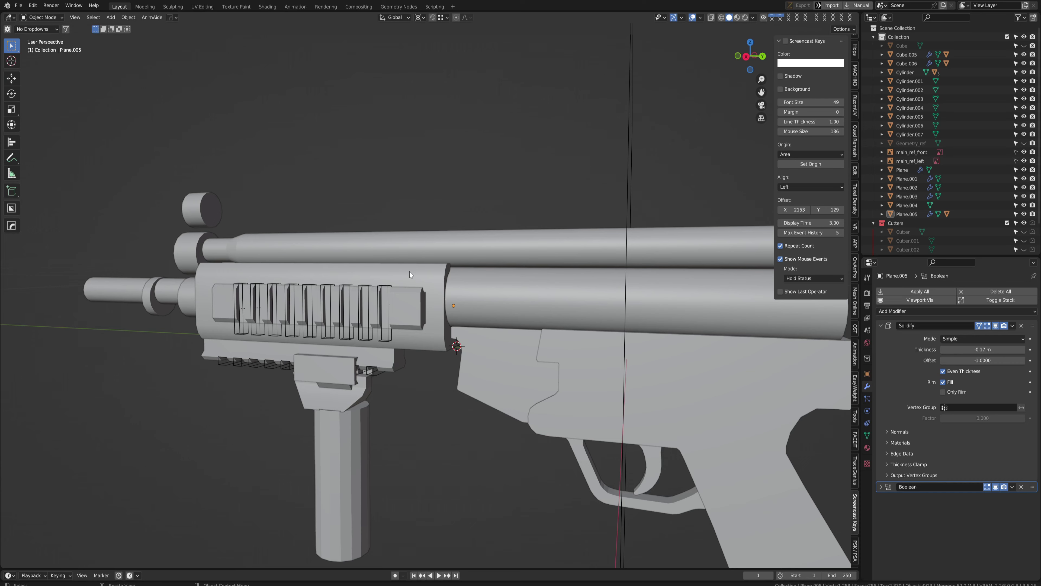
scroll(402, 262, down, 1)
key(KP_1)
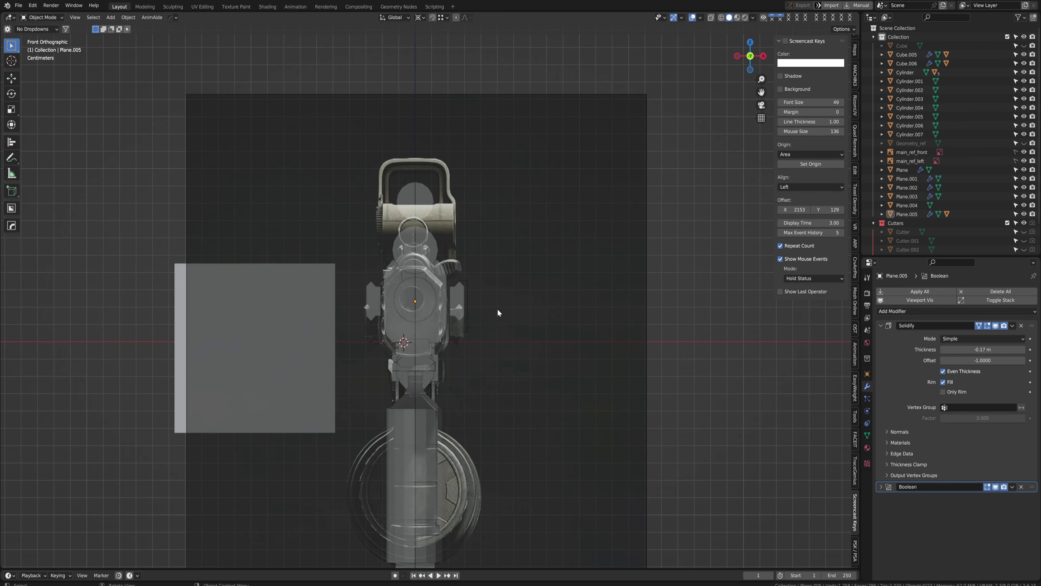
scroll(429, 297, up, 2)
Isolate the handguard body in local view and turn to its rear end
click(434, 336)
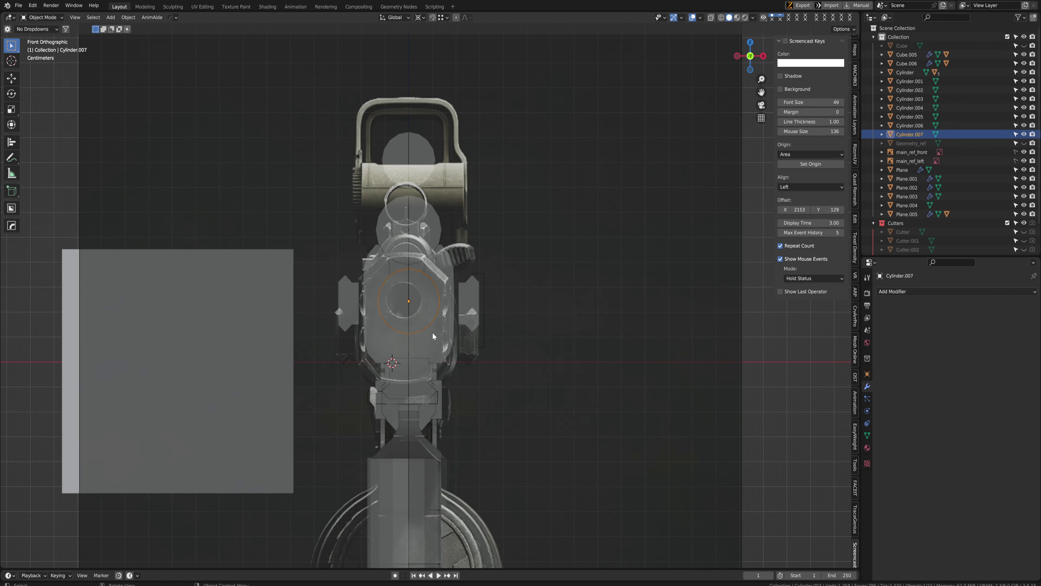
click(433, 335)
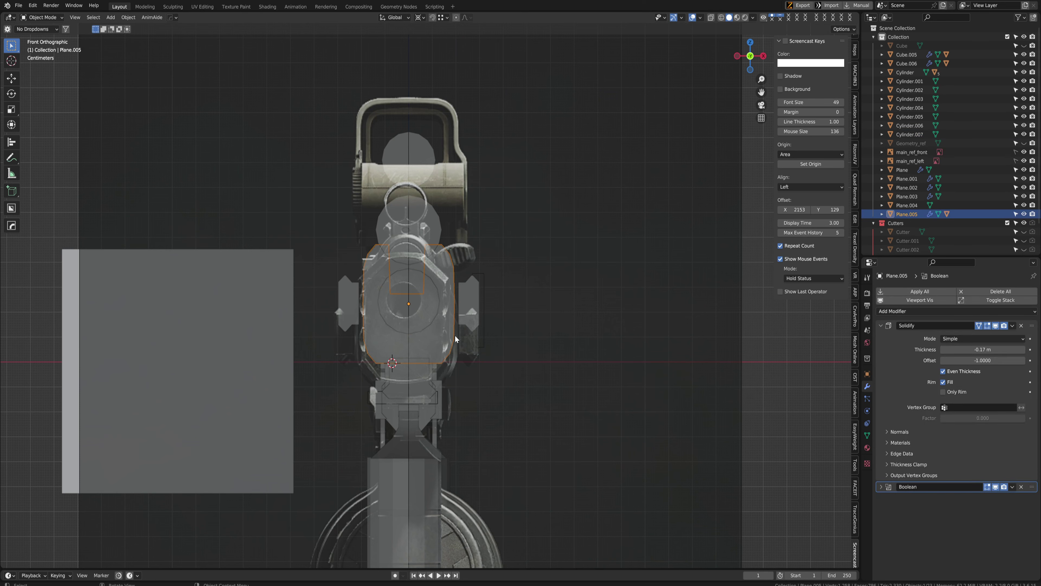
key(alt+w)
key(ctrl+KP_1)
key(KP_Divide)
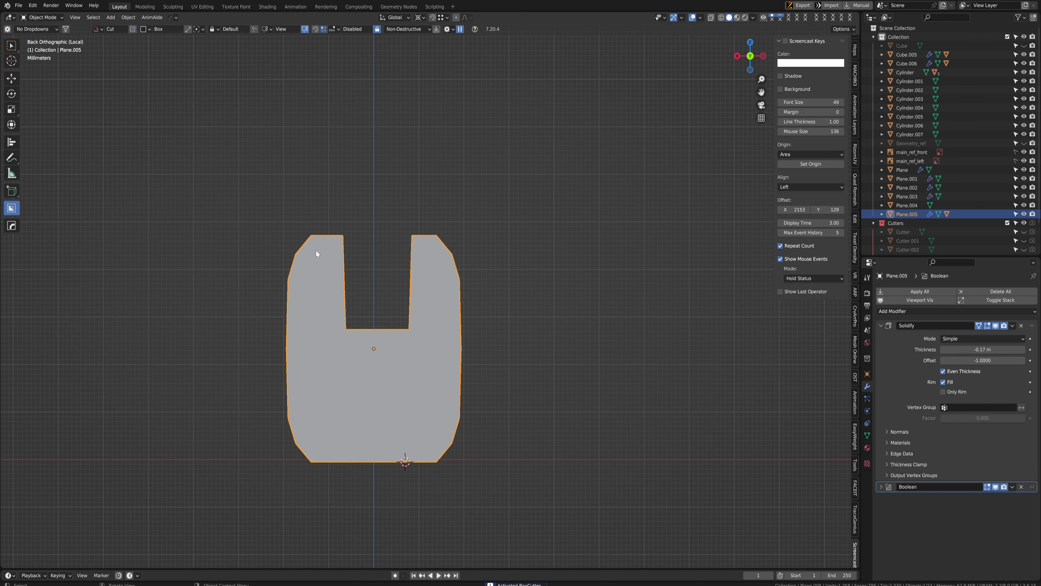
middle_drag(314, 252, 416, 307)
key(w)
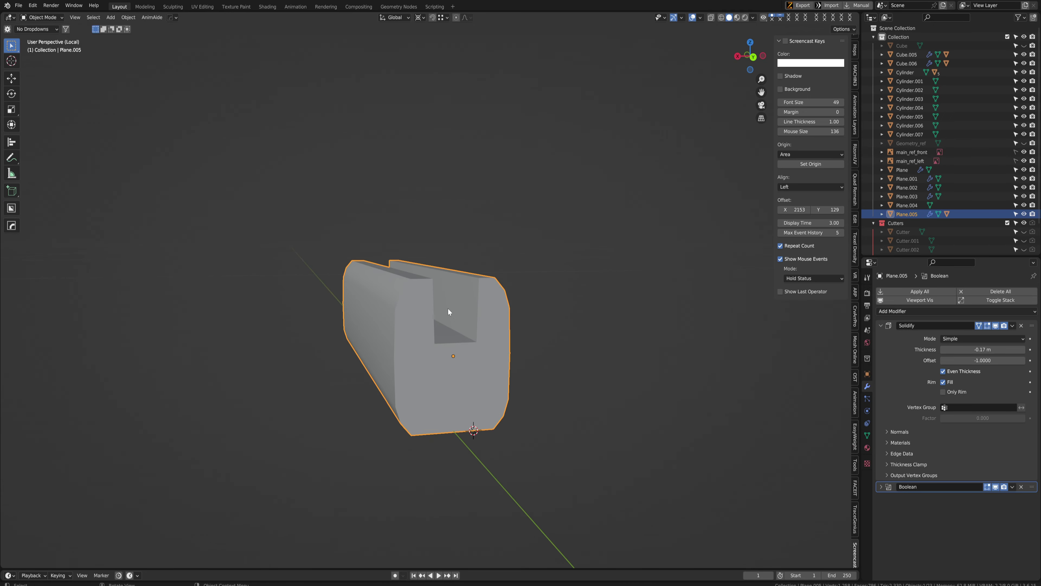
Duplicate the handguard body in place and scale the copy uniformly to about 0.88
key(shift+d)
right_click(577, 287)
scroll(568, 306, up, 1)
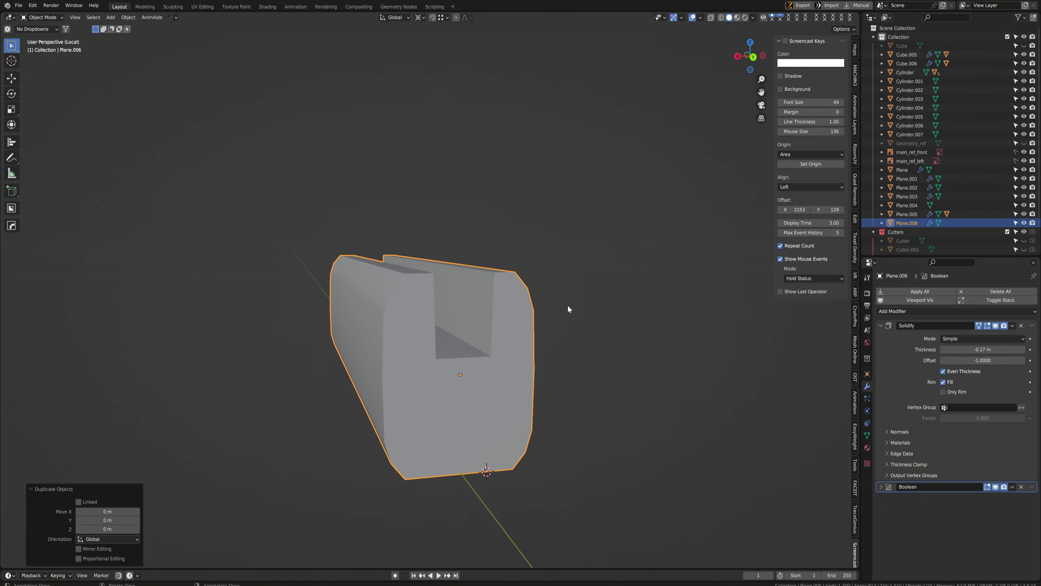
key(Tab)
key(Tab)
key(s)
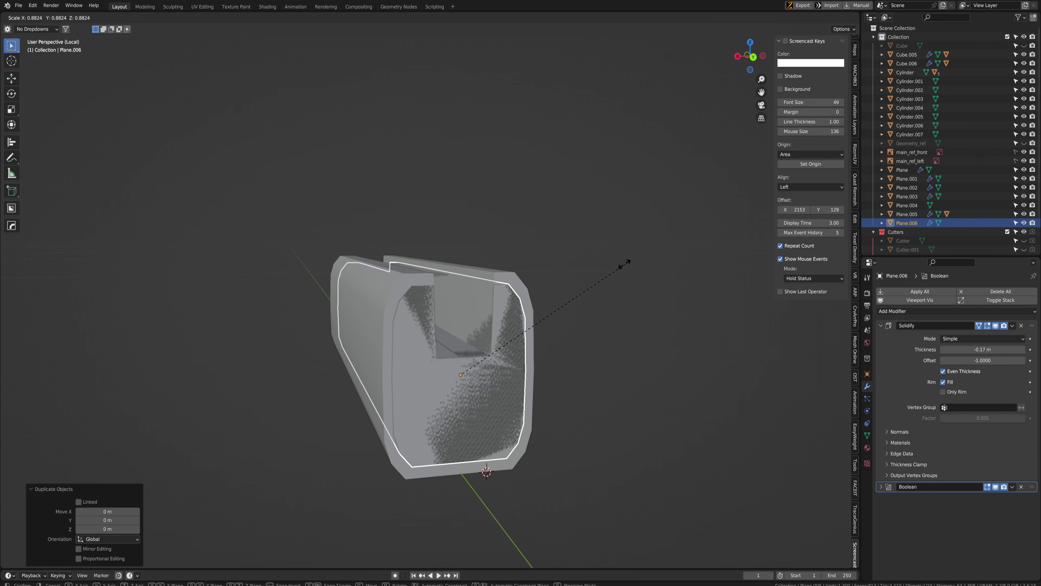
click(621, 264)
Move the scaled copy 0.023856 m along Y past the body's rear end and remove its Boolean modifier
middle_drag(621, 265, 586, 290)
key(g)
key(y)
click(608, 273)
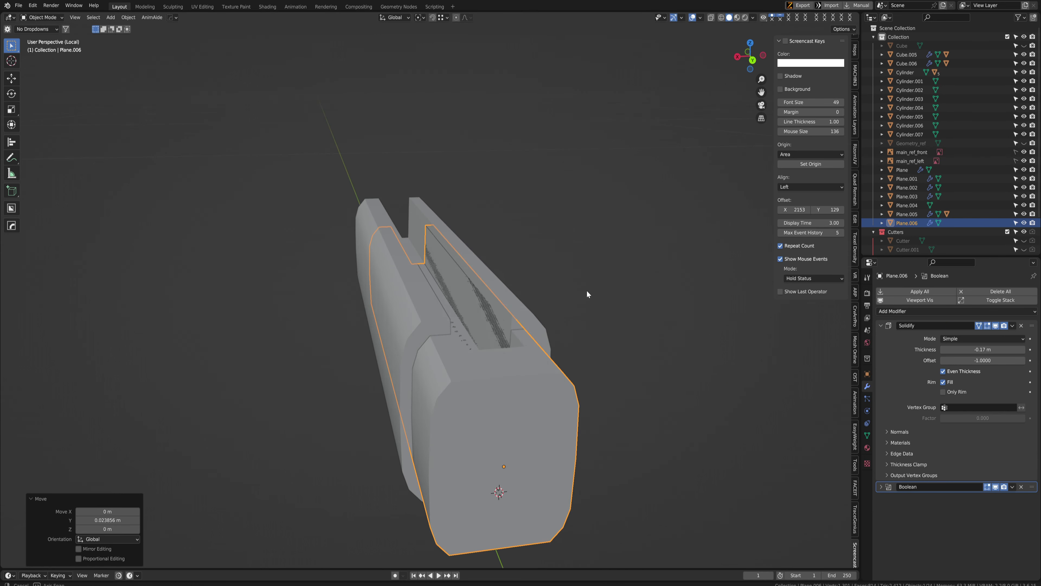
click(1022, 487)
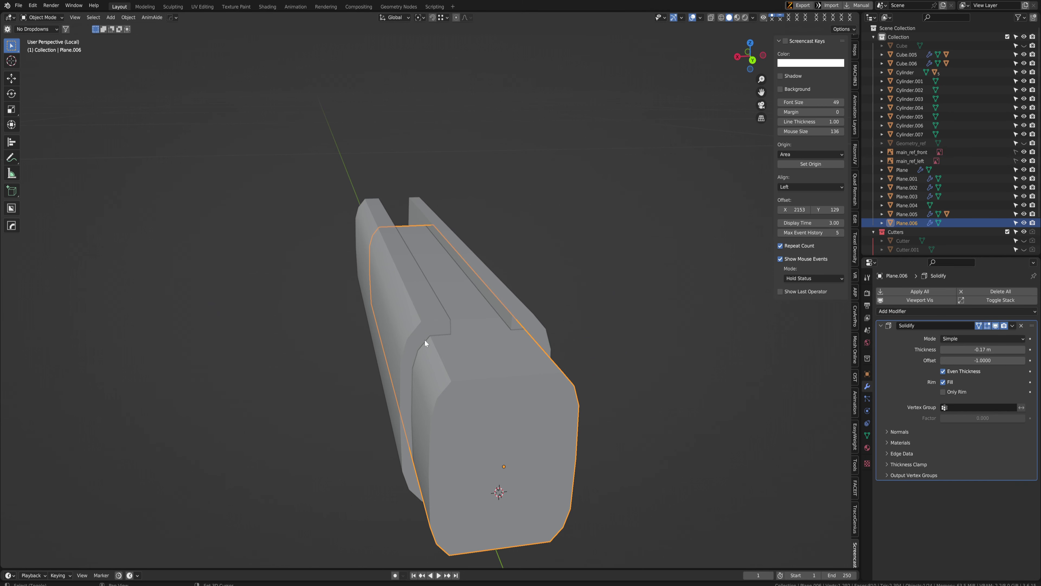
Subtract the scaled copy from the handguard body with a Difference Boolean to hollow it out from the rear
shift+click(420, 328)
key(ctrl+KP_Subtract)
middle_drag(421, 328, 477, 292)
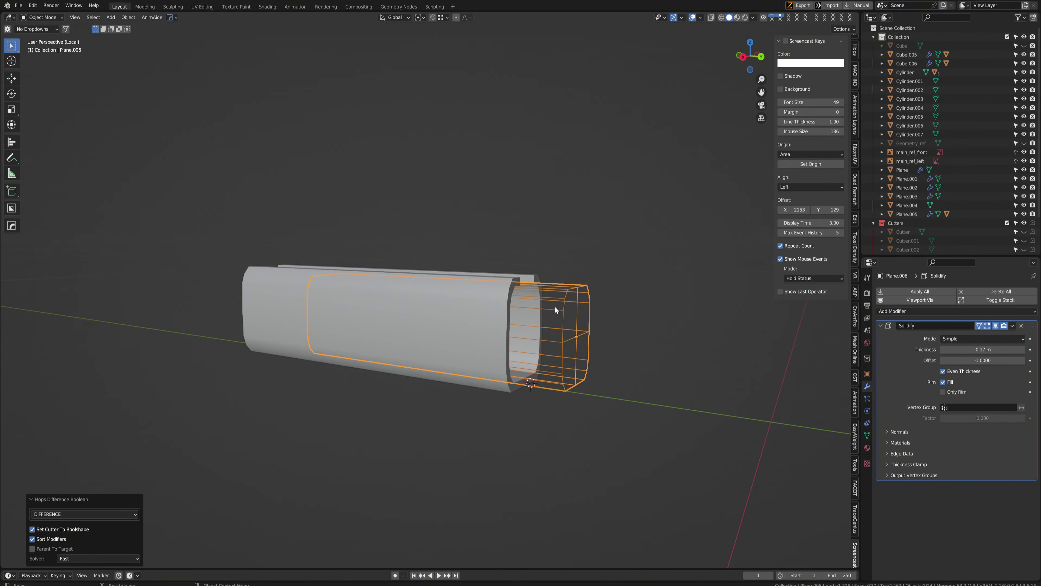
middle_drag(554, 305, 611, 267)
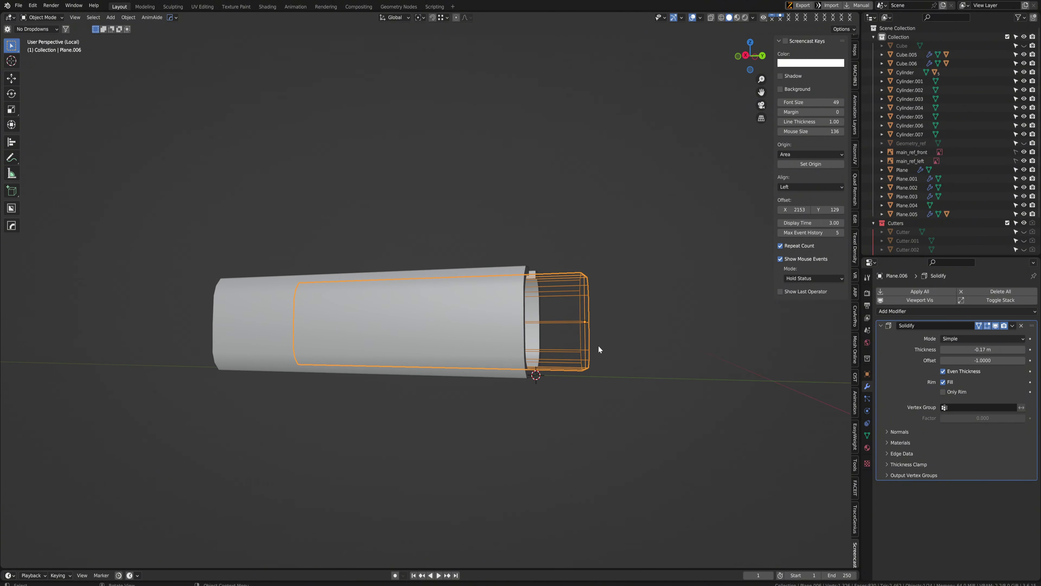
middle_drag(598, 349, 616, 309)
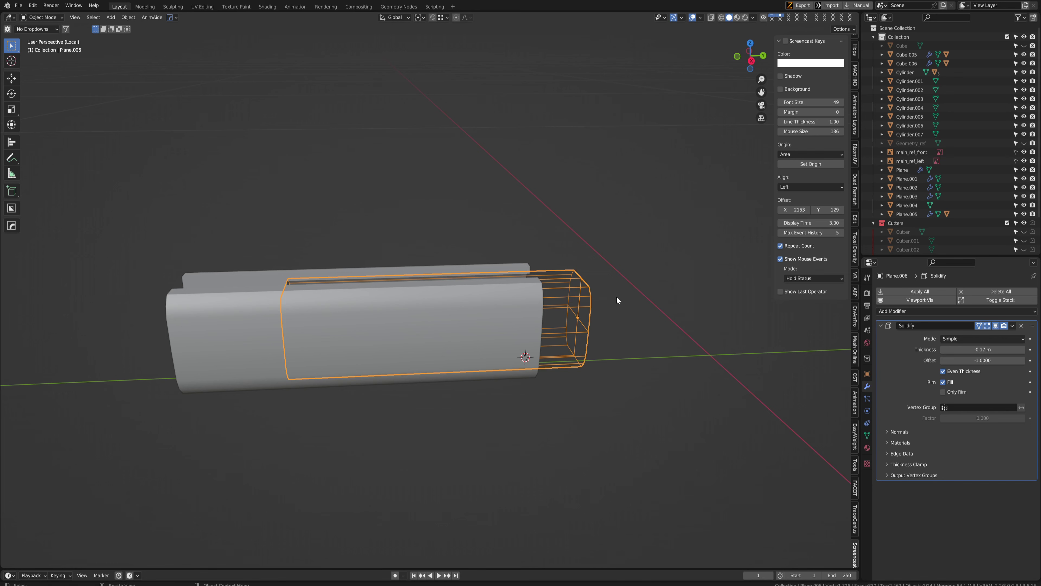
Leave the handguard's local view, then isolate the receiver tube behind the handguard and view it from the back
right_click(617, 301)
key(KP_Divide)
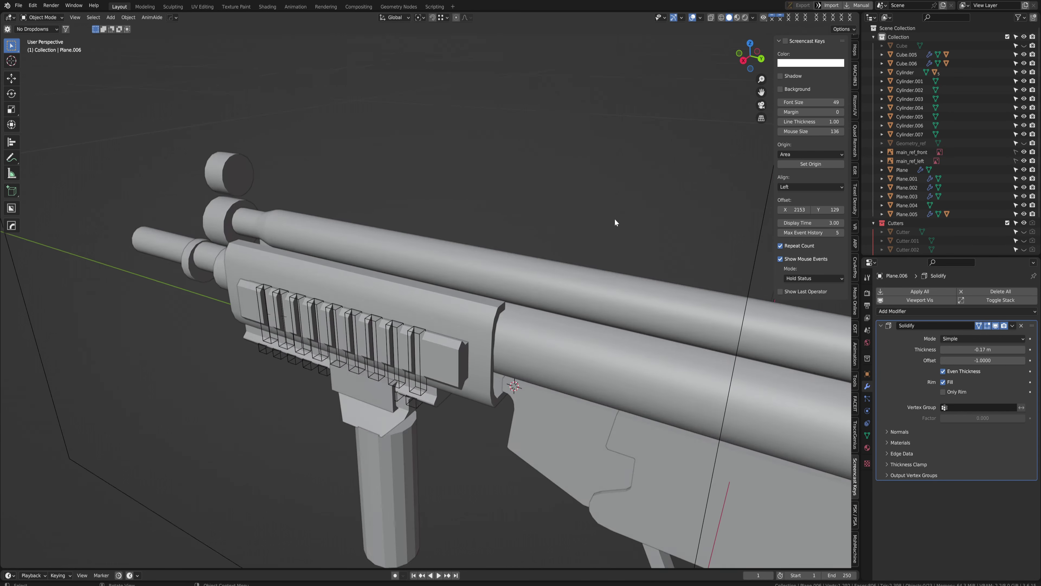
middle_drag(615, 222, 357, 293)
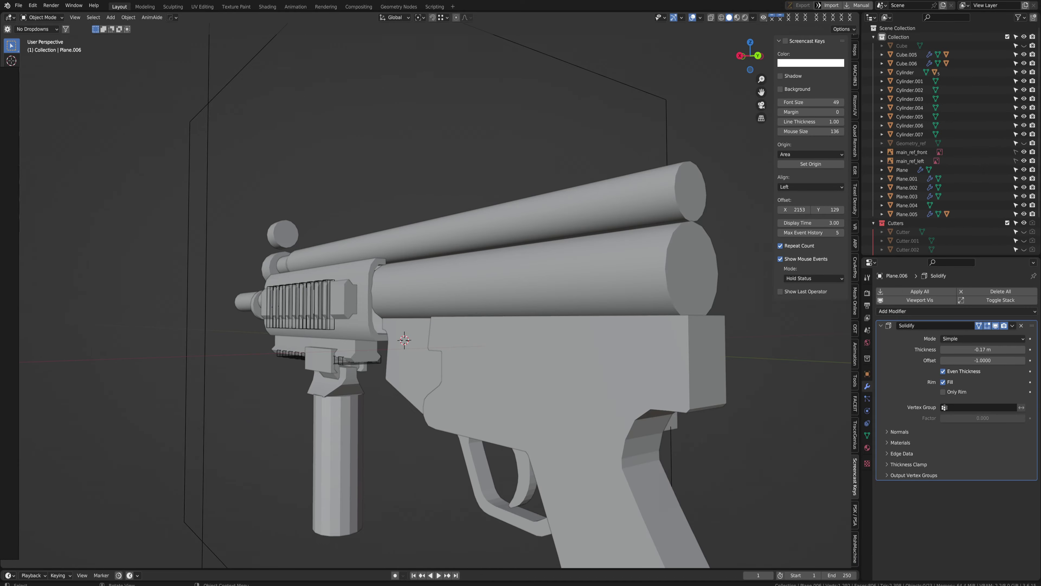
click(498, 308)
key(KP_3)
key(grave)
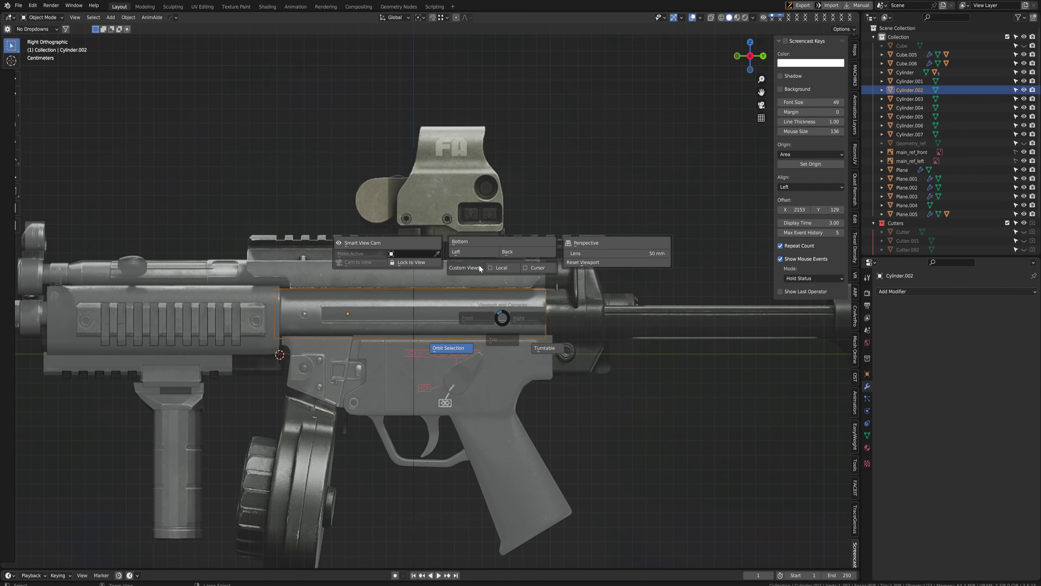
click(529, 252)
key(KP_Divide)
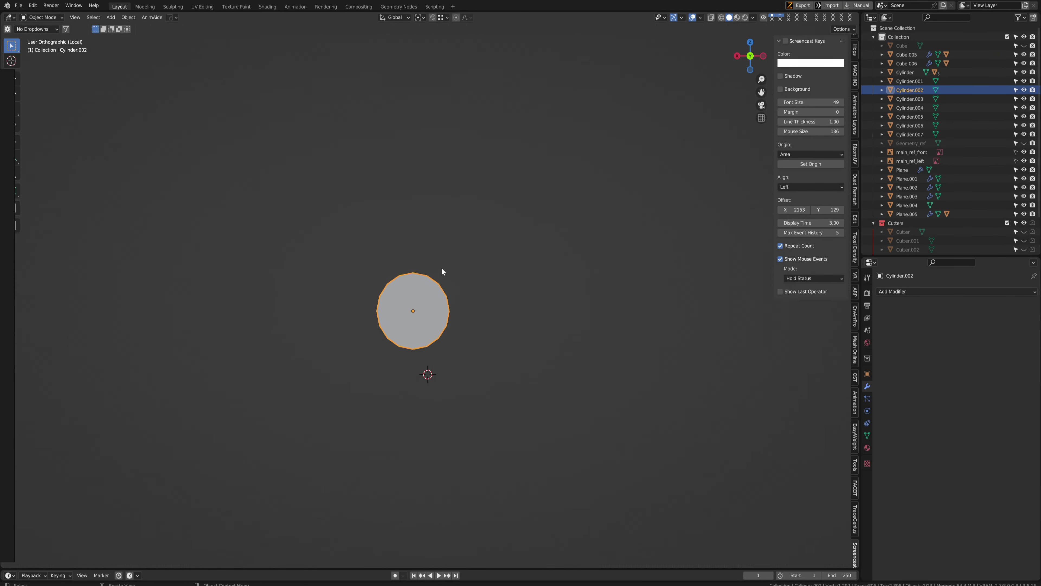
Cut a flat along the full length of one side of the receiver tube with a BoxCutter box
key(w)
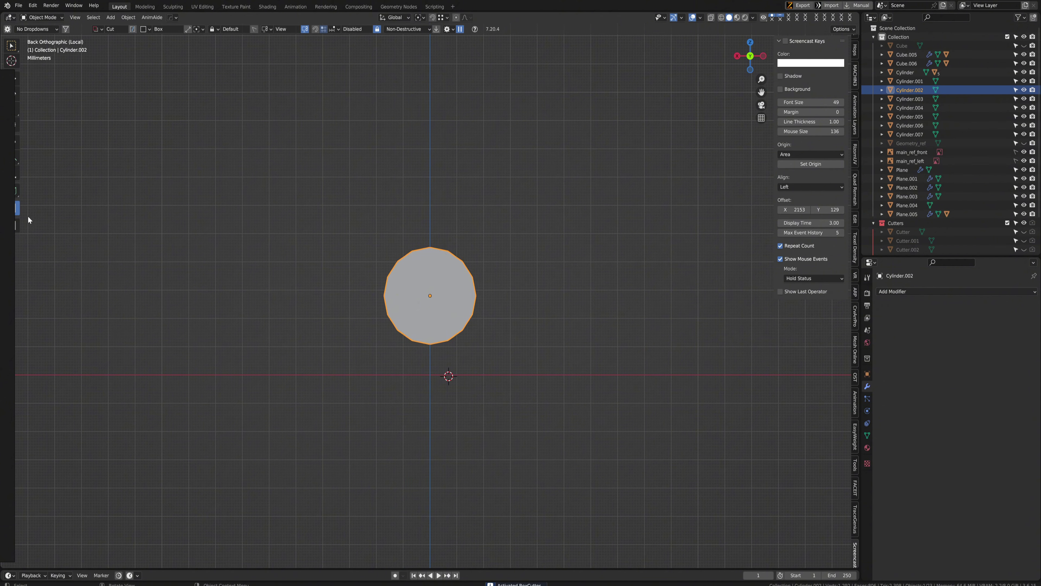
drag(359, 230, 389, 375)
middle_drag(419, 372, 443, 321)
key(g)
key(y)
click(464, 291)
key(Tab)
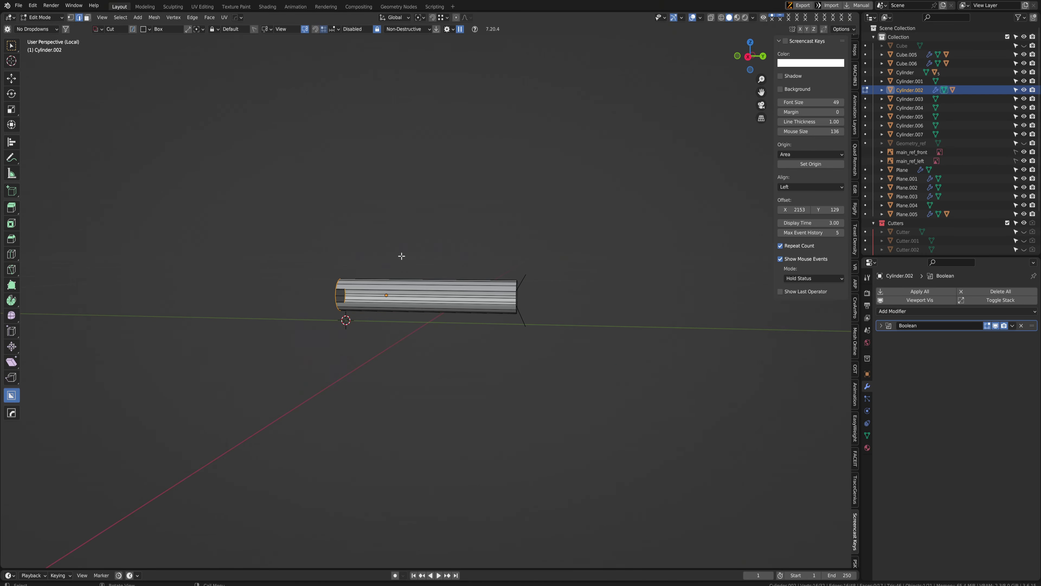
middle_drag(401, 256, 353, 324)
key(Tab)
Reveal the side cutter and mirror it across X about the receiver tube to flatten the opposite side
key(q)
click(338, 347)
click(322, 307)
key(n)
click(352, 324)
key(n)
key(alt+x)
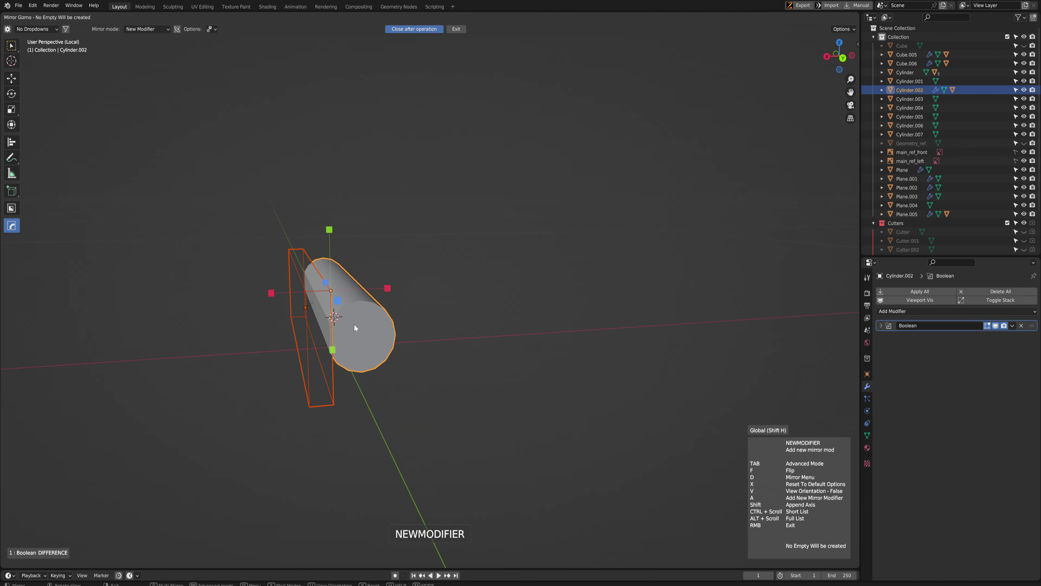
click(271, 293)
middle_drag(268, 295, 267, 311)
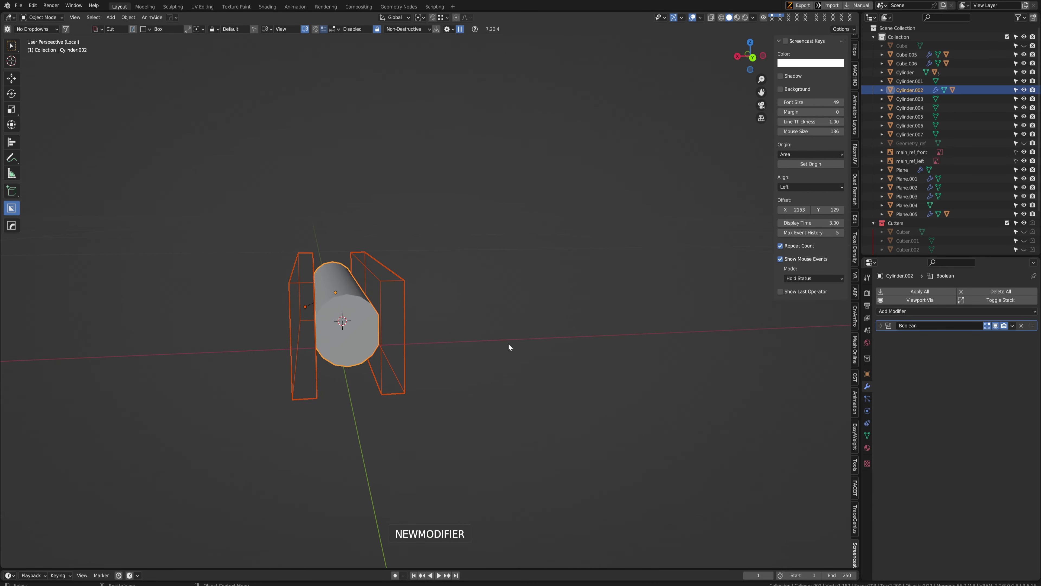
Hide the mirrored side cutters and leave local view to bring back the whole gun
click(292, 273)
middle_drag(291, 273, 275, 251)
key(h)
key(KP_Divide)
scroll(367, 280, up, 4)
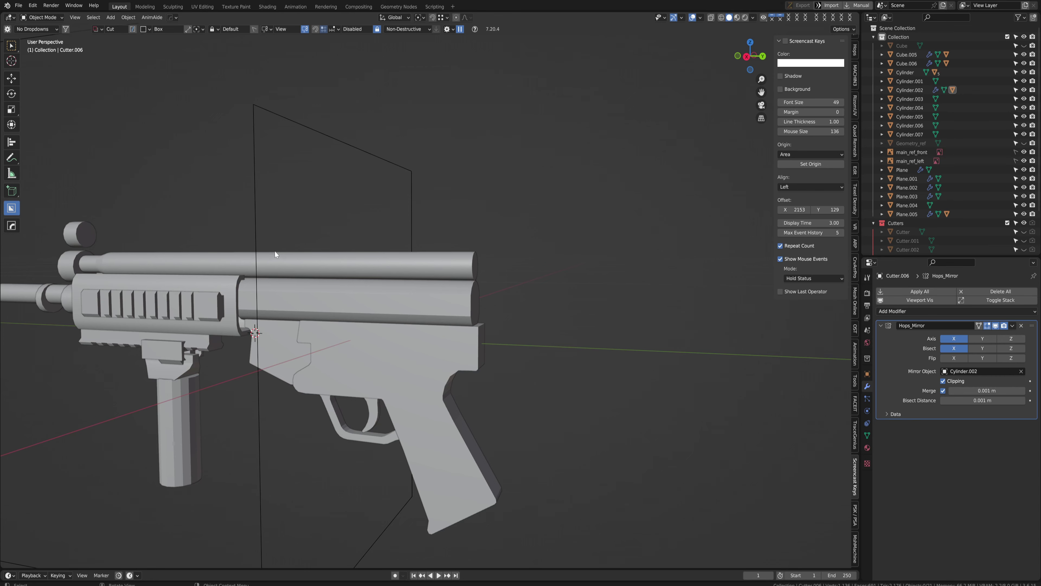
middle_drag(397, 277, 366, 298)
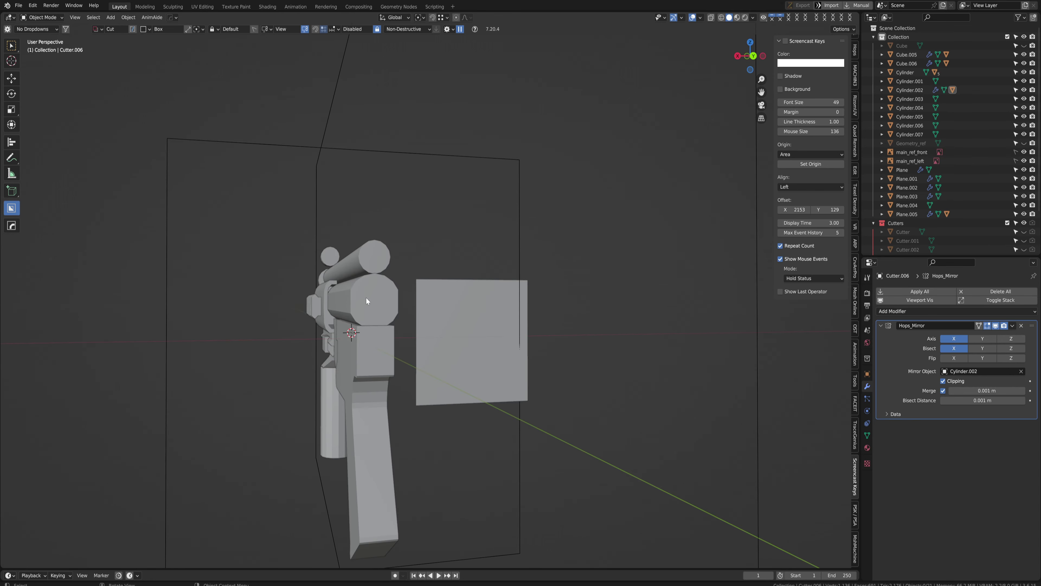
Reveal the receiver tube's side cutters, duplicate them in place and scale the copy to 0.170 along Z
click(367, 298)
key(q)
click(362, 298)
click(355, 262)
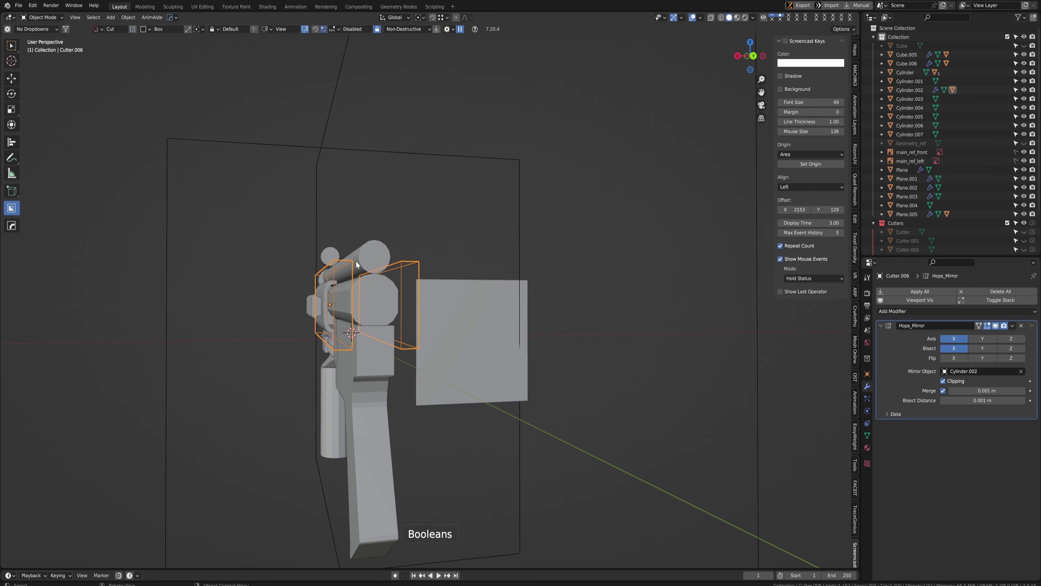
key(shift+d)
key(Escape)
middle_drag(356, 265, 369, 253)
key(s)
key(z)
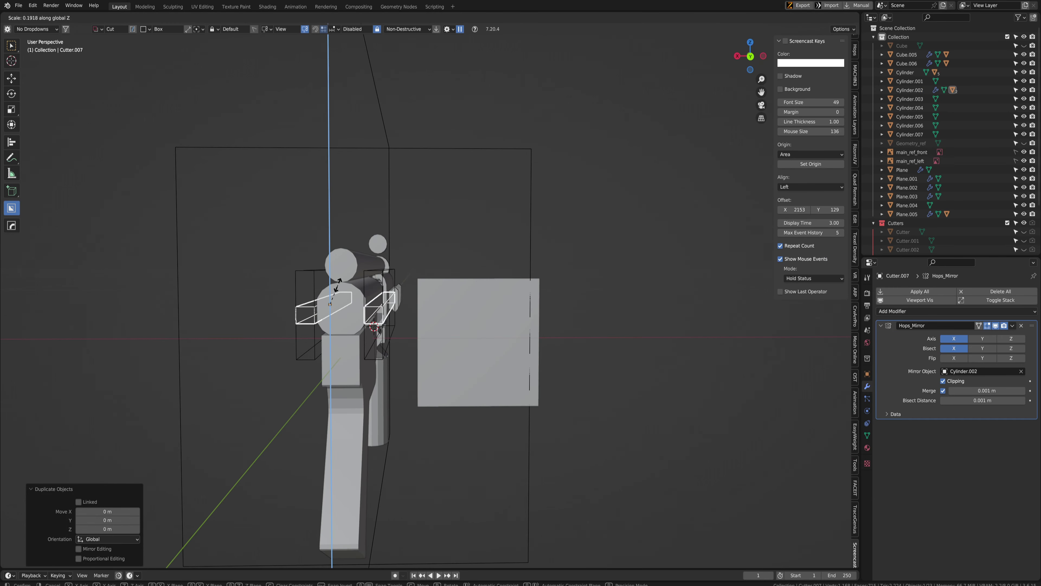
click(331, 286)
Isolate the thin cutter copy together with the receiver tube in local view, seen from the back
key(space)
click(230, 291)
key(space)
click(339, 215)
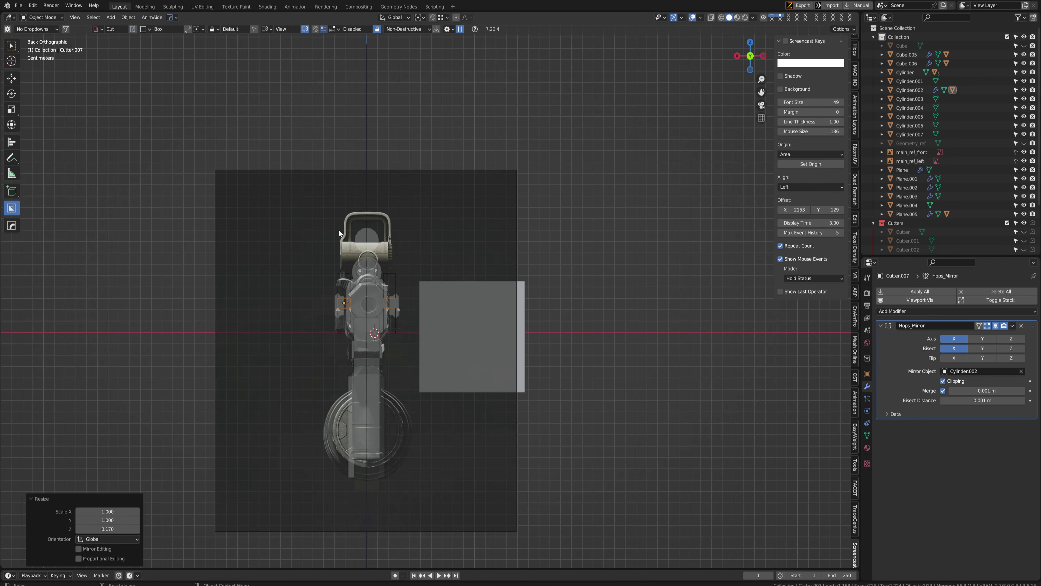
key(KP_Decimal)
middle_drag(340, 232, 413, 345)
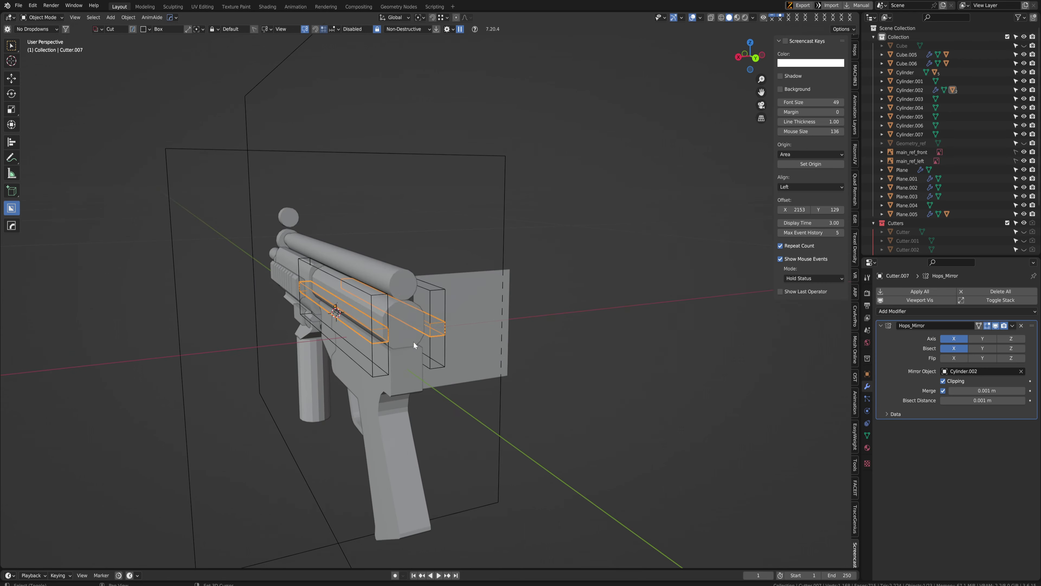
shift+click(401, 319)
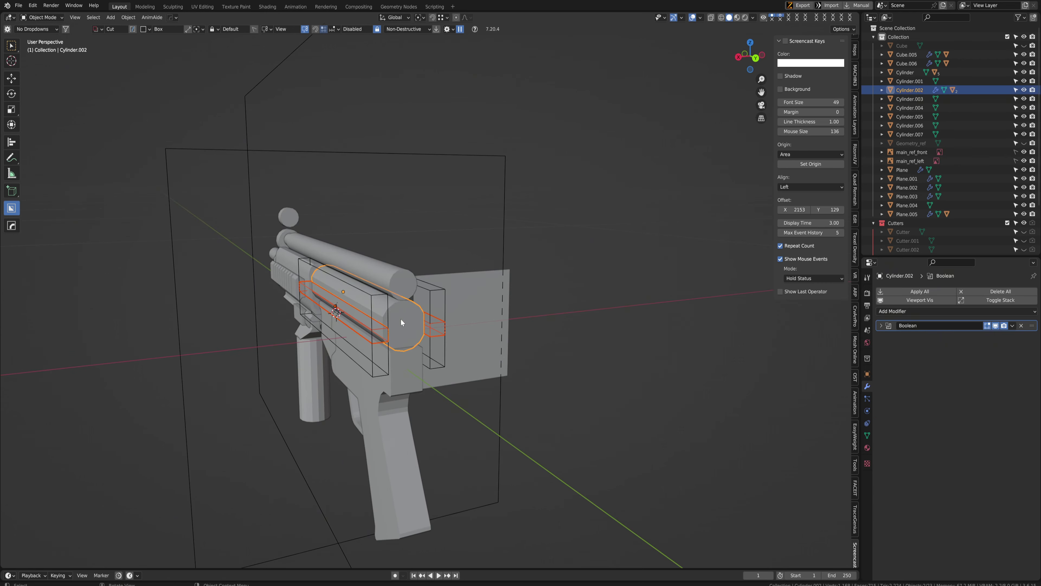
key(KP_Divide)
key(space)
click(402, 246)
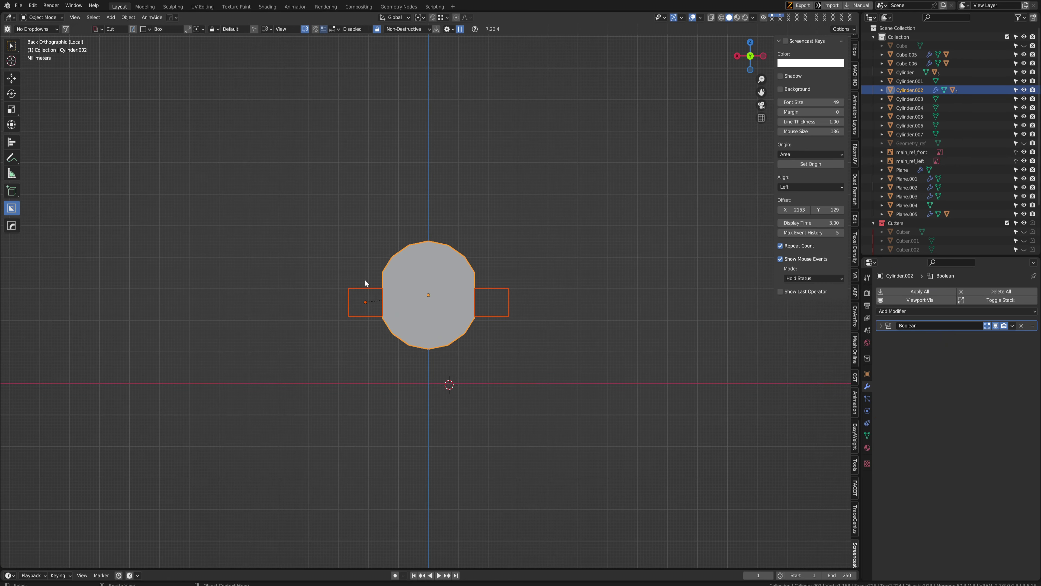
scroll(365, 281, up, 3)
Switch back to the selection tool, then reveal and select the receiver tube's tall mirrored side cutters
drag(316, 276, 326, 294)
right_click(422, 286)
key(alt+w)
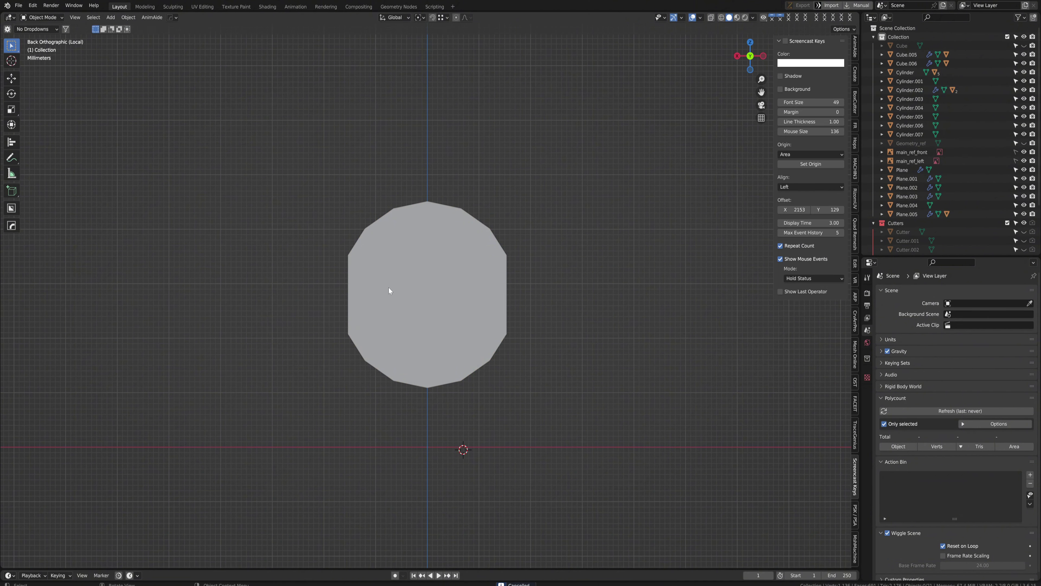
click(426, 298)
key(q)
click(424, 298)
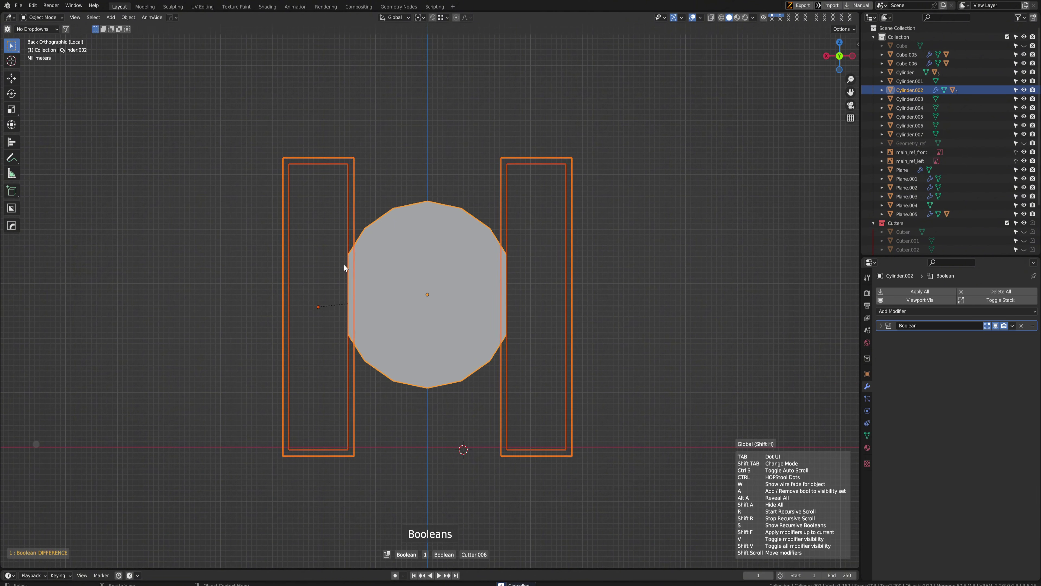
click(349, 214)
Duplicate the tall side cutters in place and scale the copy along Z to 0.196, then again to about 0.54
key(shift+d)
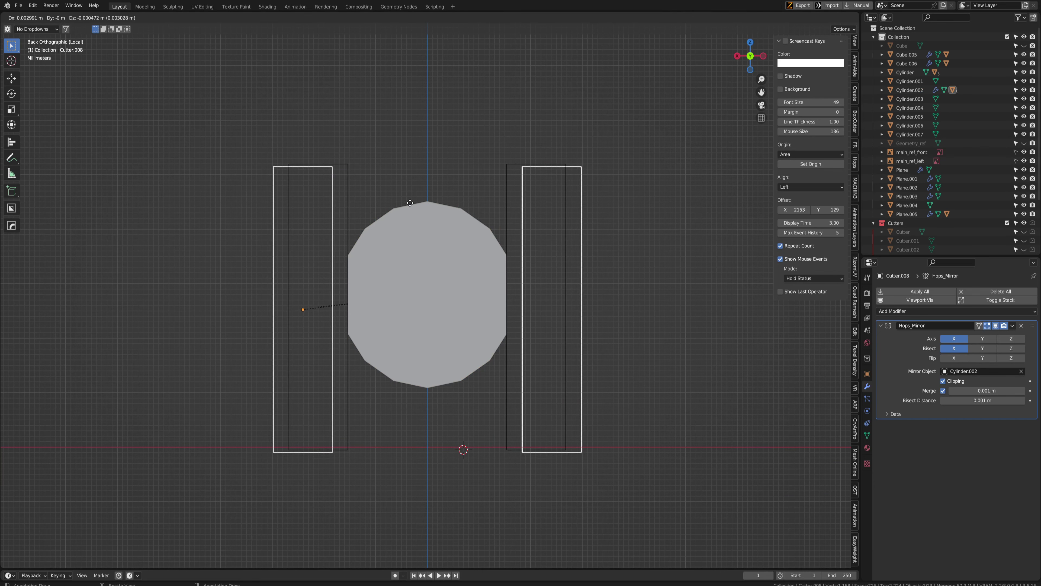
right_click(410, 203)
key(s)
key(z)
click(372, 267)
key(s)
key(z)
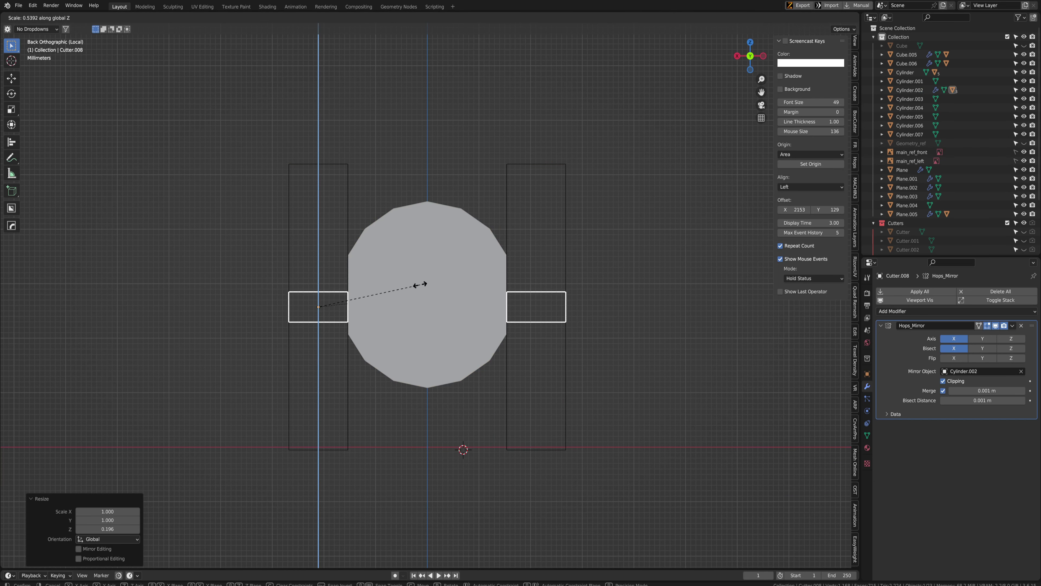
click(419, 284)
Raise the thin cutter copy 0.002676 m along Z and shift it about 0.0035 m inward into the tube's sides
key(g)
key(z)
click(419, 270)
key(g)
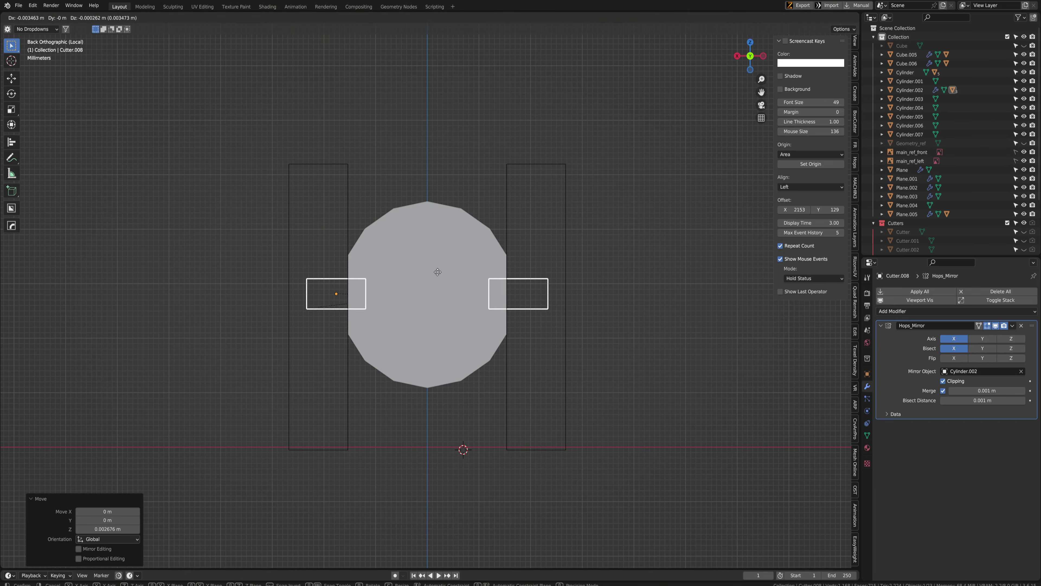
click(437, 272)
Subtract the thin mirrored cutter from the receiver tube with a Difference Boolean to form side grooves
middle_drag(439, 272, 650, 270)
shift+click(586, 307)
key(ctrl+KP_Subtract)
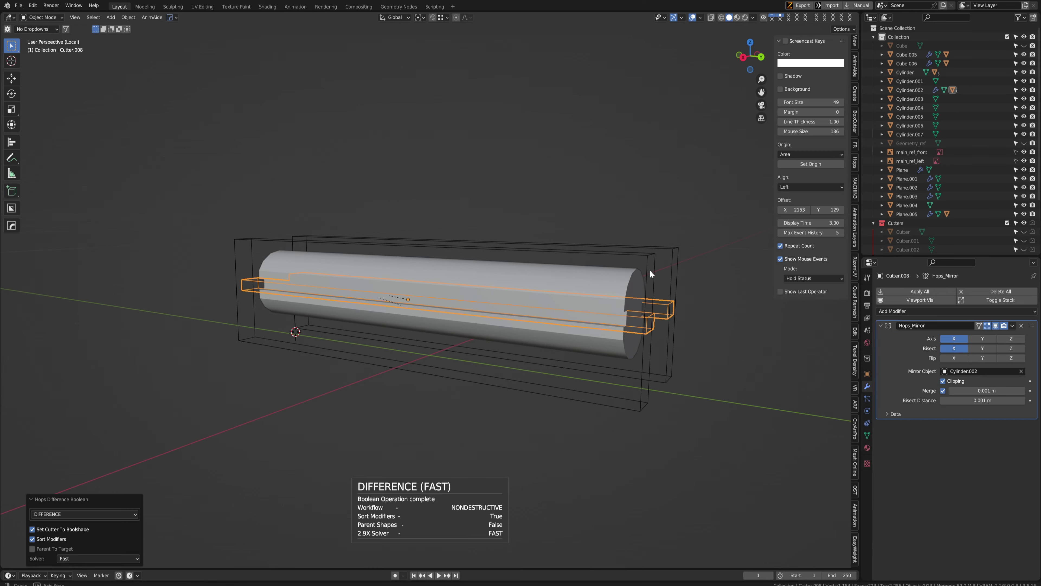
Outside local view, move the groove cutter's front-end vertices 0.039674 m along Y to match the recess in the side reference
key(KP_Divide)
key(KP_1)
key(KP_3)
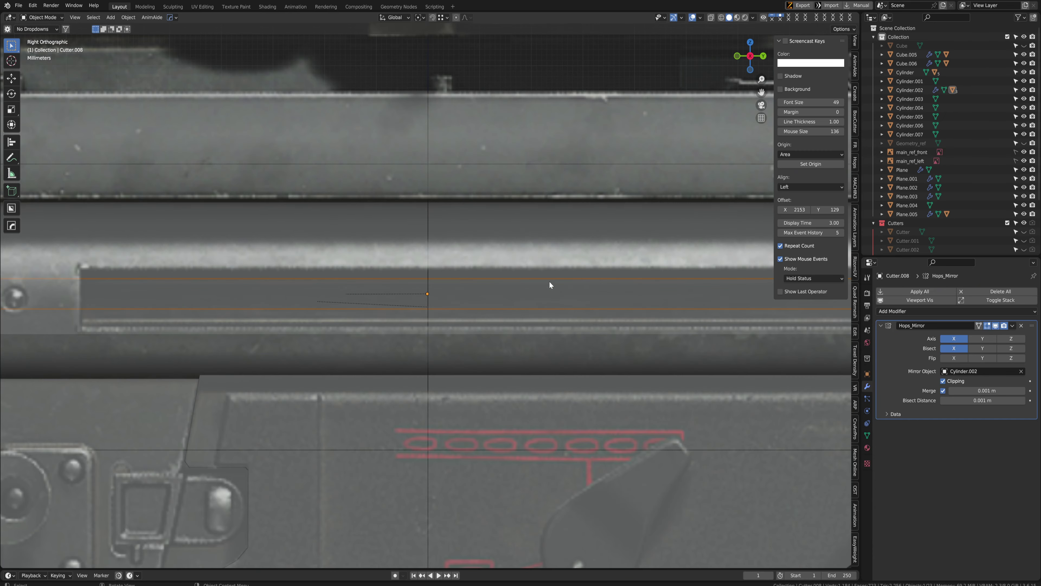
scroll(492, 288, down, 4)
scroll(394, 298, down, 3)
key(Tab)
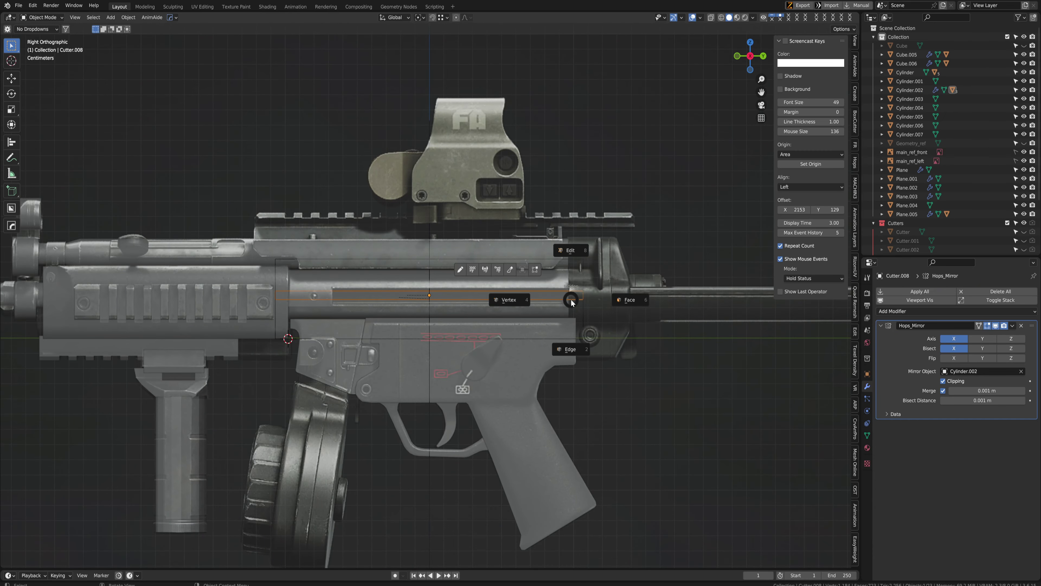
click(510, 300)
key(alt+z)
drag(192, 235, 368, 332)
key(g)
key(y)
click(424, 341)
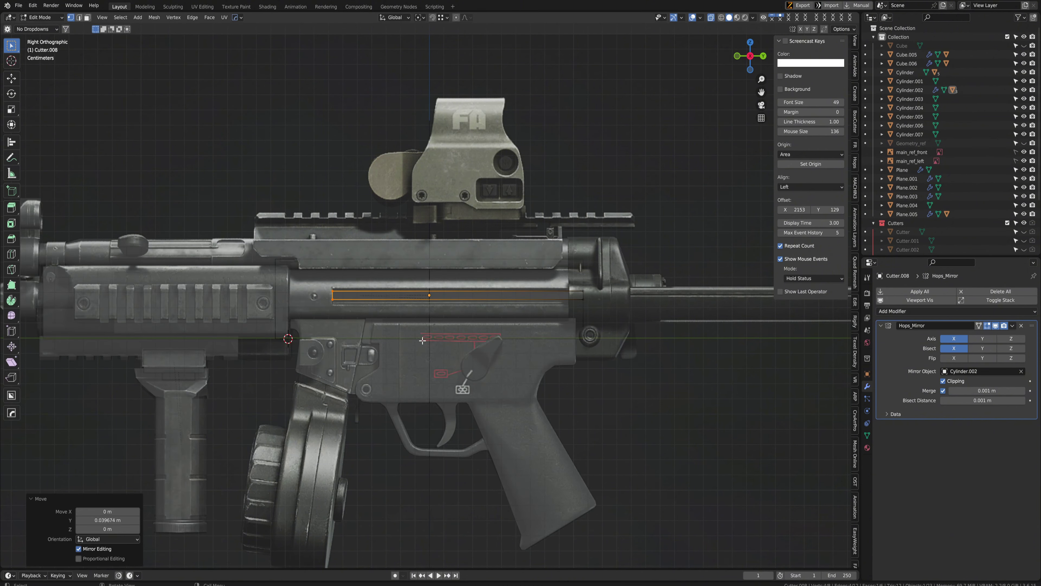
Raise the groove cutter's top edge about 0.002 m and lower its bottom edge 0.002358 m to match the reference recess
drag(308, 244, 611, 295)
scroll(593, 295, up, 4)
key(g)
key(z)
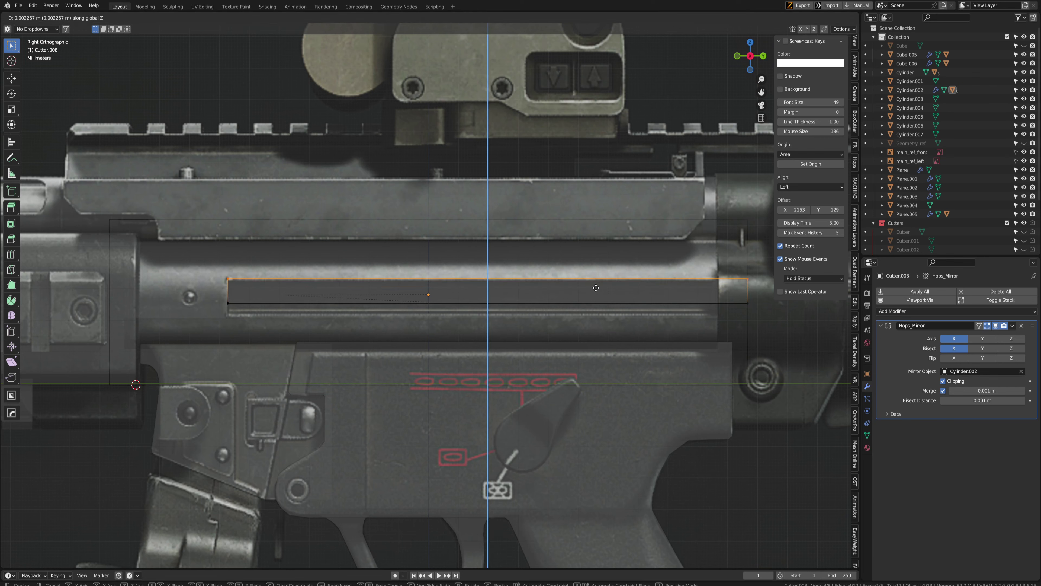
click(593, 290)
drag(213, 292, 765, 334)
key(g)
key(z)
click(772, 341)
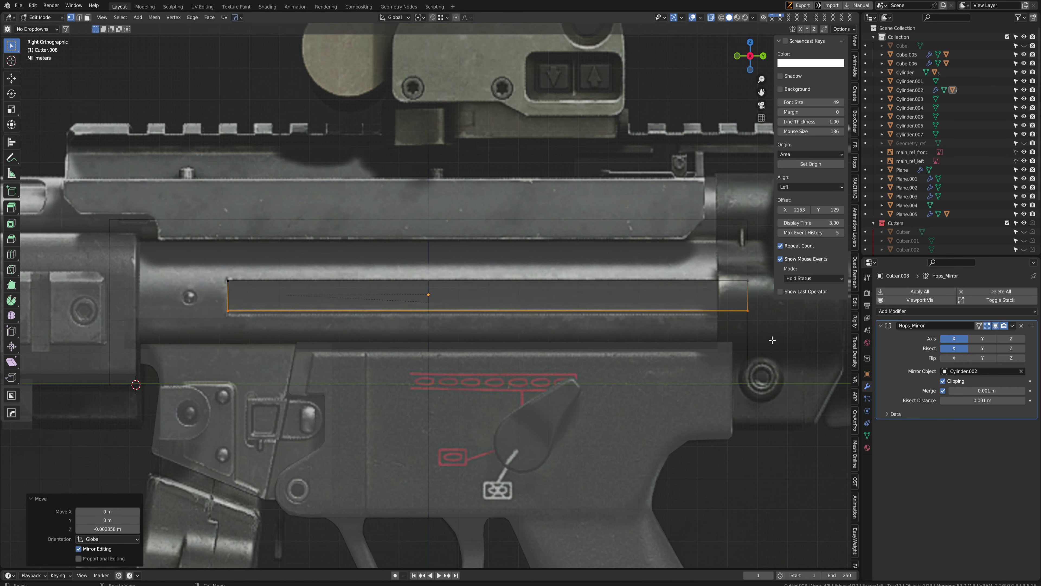
key(alt+z)
key(Tab)
right_click(596, 214)
Hide the side cutters surrounding the receiver tube
scroll(578, 288, down, 4)
middle_drag(583, 261, 499, 289)
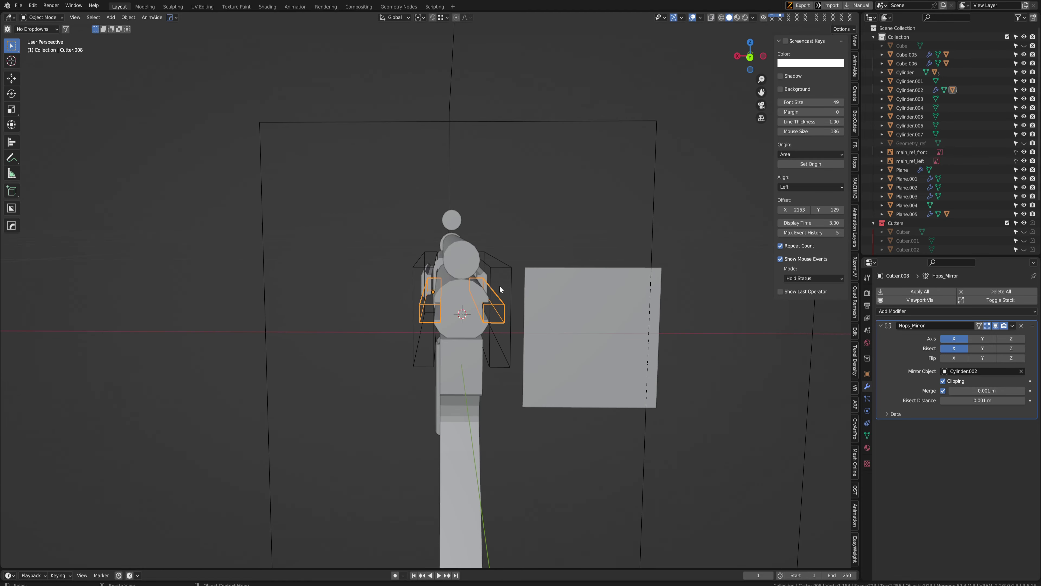
click(419, 322)
middle_drag(423, 313, 513, 303)
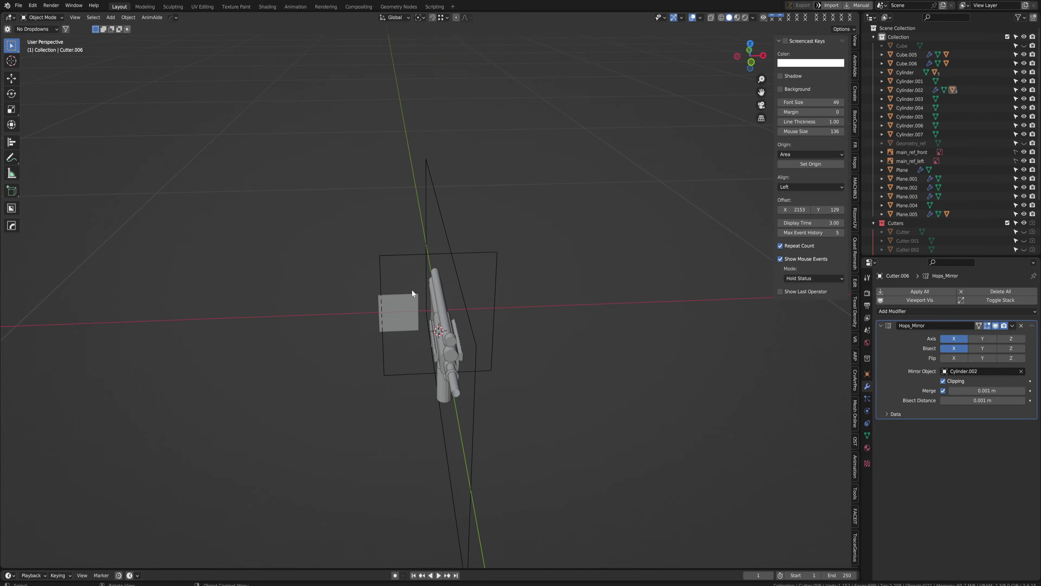
Delete the stray rectangular slab standing beside the gun
click(416, 318)
middle_drag(416, 320, 450, 258)
key(Delete)
scroll(471, 261, up, 5)
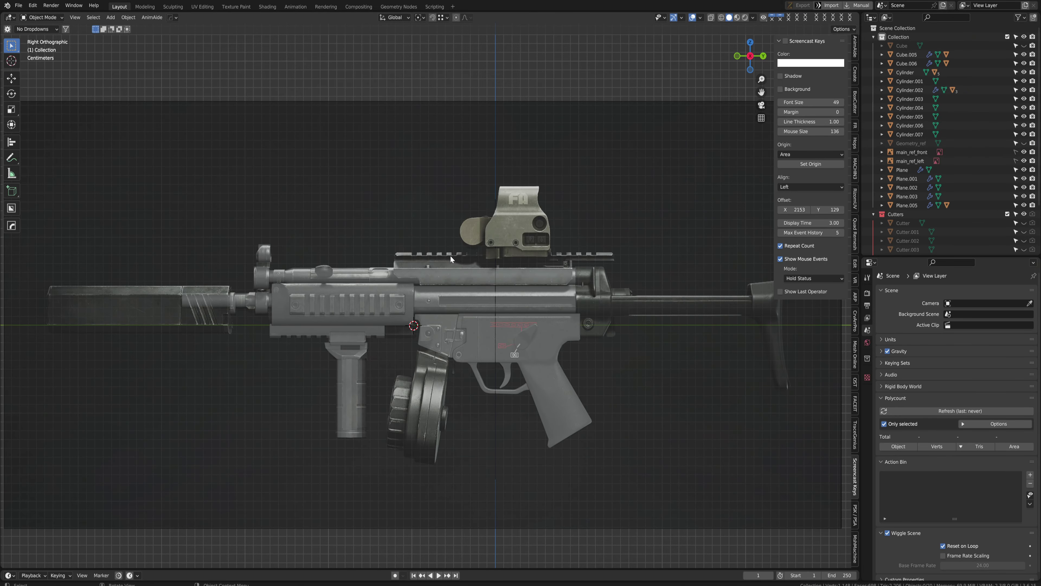
Add a cube at the handguard's lower rear corner and scale it down to a small block
scroll(428, 261, up, 3)
click(426, 249)
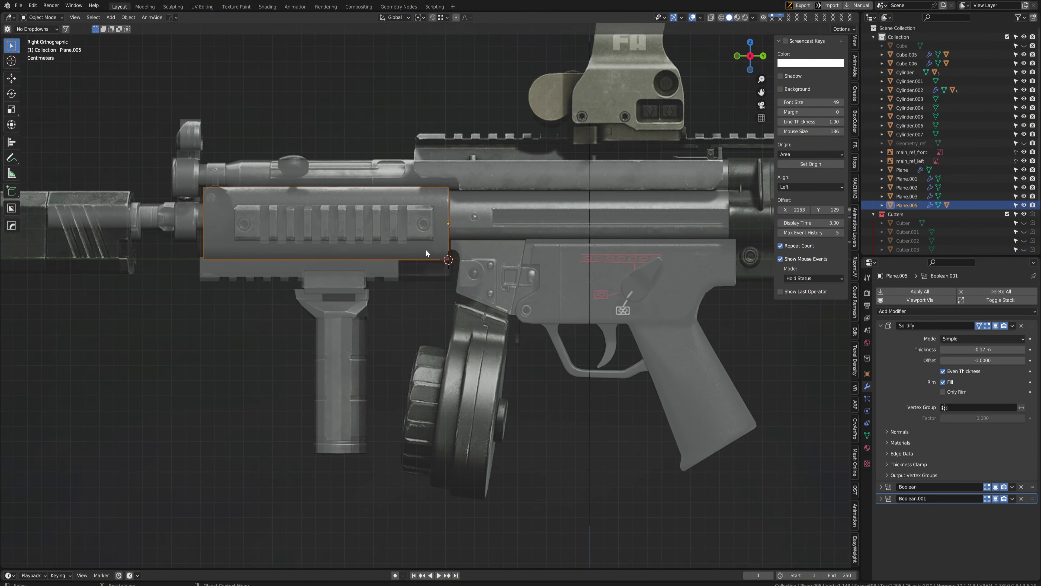
key(shift+a)
mouse_move(431, 271)
click(481, 291)
scroll(482, 291, down, 6)
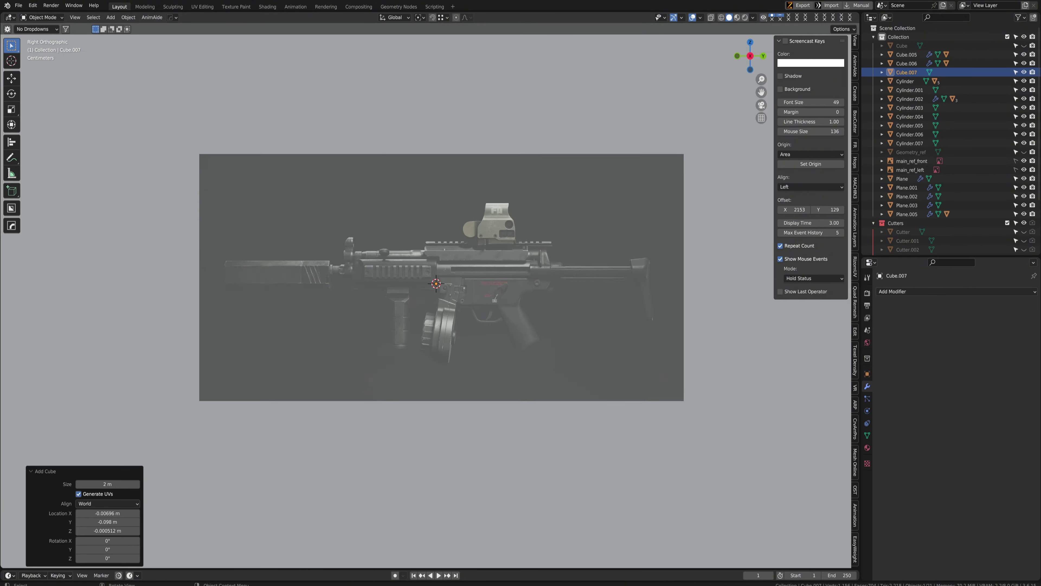
key(s)
click(456, 287)
key(s)
click(490, 287)
scroll(551, 276, up, 9)
key(s)
click(487, 266)
Reposition the small cube at the handguard's lower rear corner and shift its mesh along Z in Edit Mode
key(g)
key(Tab)
key(g)
key(z)
click(473, 258)
key(Tab)
Narrow the small cube along X to about 0.81
scroll(476, 228, down, 3)
middle_drag(477, 228, 449, 207)
scroll(462, 226, up, 4)
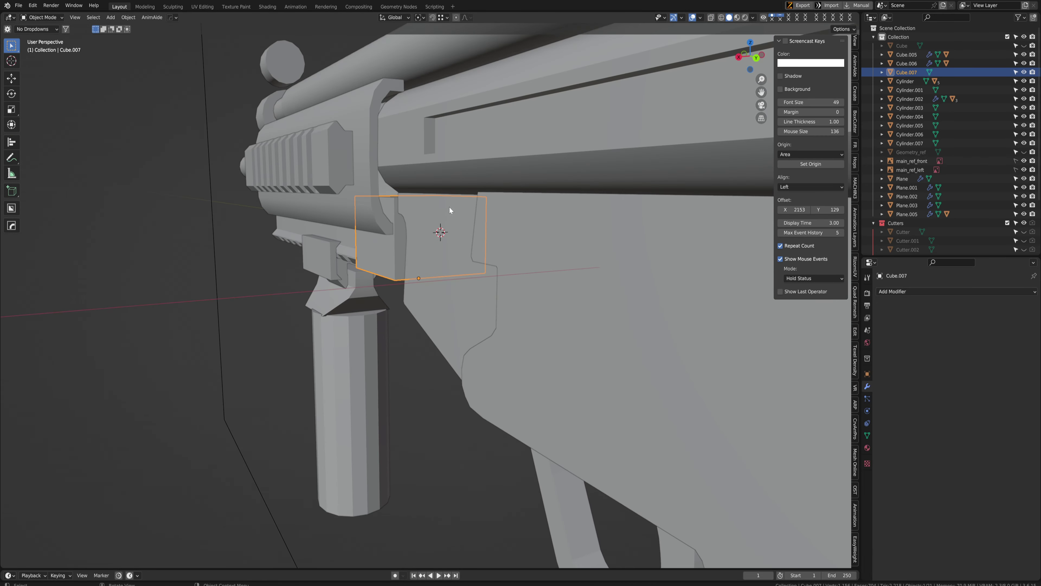
key(s)
key(y)
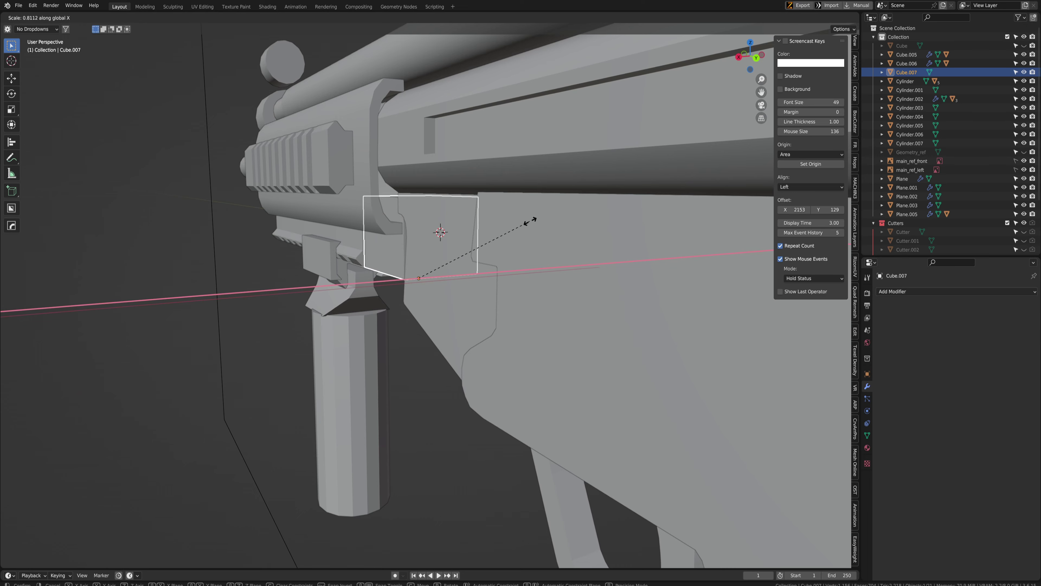
click(530, 223)
middle_drag(427, 199, 450, 202)
Lower the top face of the small cube below the handguard along Z by about 0.009 m in Edit Mode
key(Tab)
key(alt+z)
drag(288, 143, 534, 217)
key(g)
key(z)
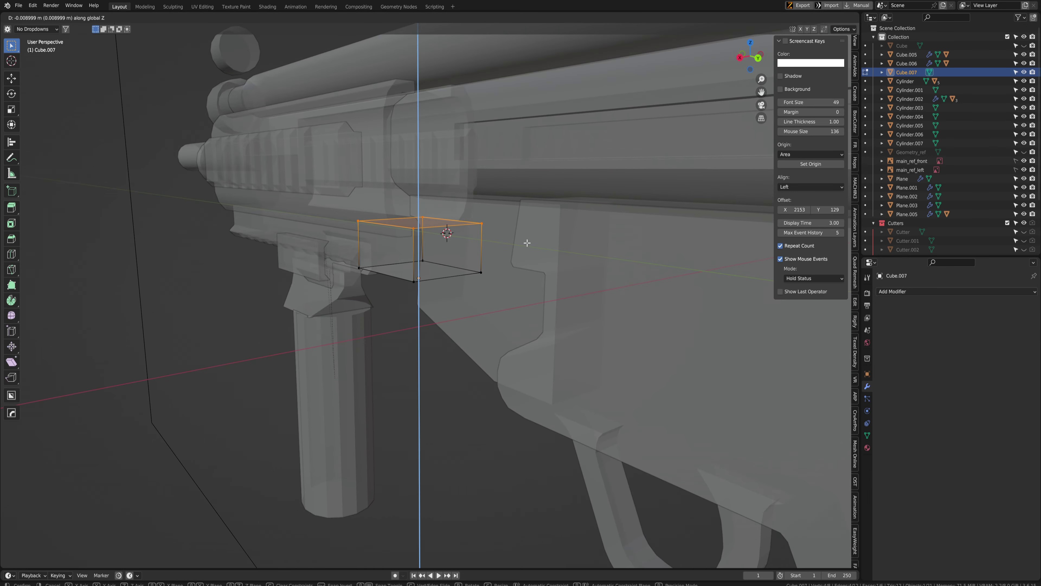
click(525, 242)
key(alt+z)
key(Tab)
Compare the small block and the handguard's lower edge with the side reference image
scroll(318, 210, down, 4)
click(237, 159)
scroll(238, 159, down, 1)
middle_drag(237, 159, 309, 143)
key(KP_3)
scroll(422, 247, up, 5)
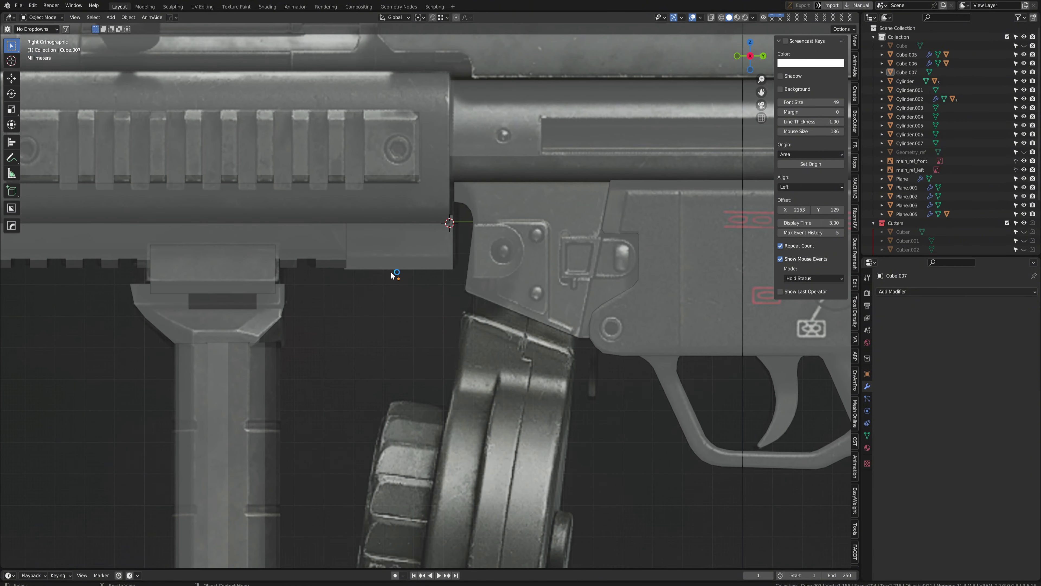
scroll(395, 275, down, 4)
shift+middle_drag(323, 288, 386, 314)
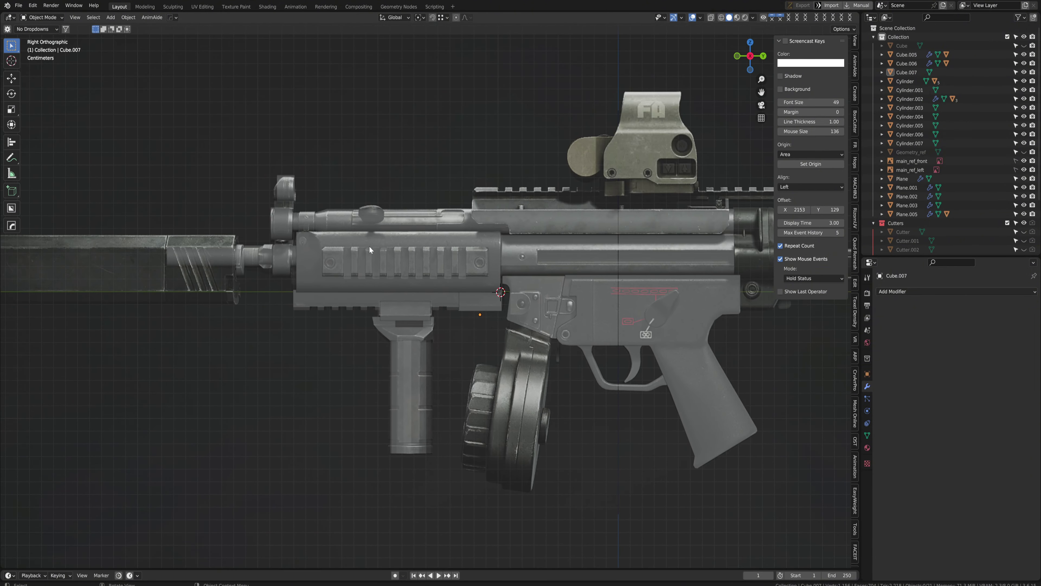
scroll(306, 249, up, 2)
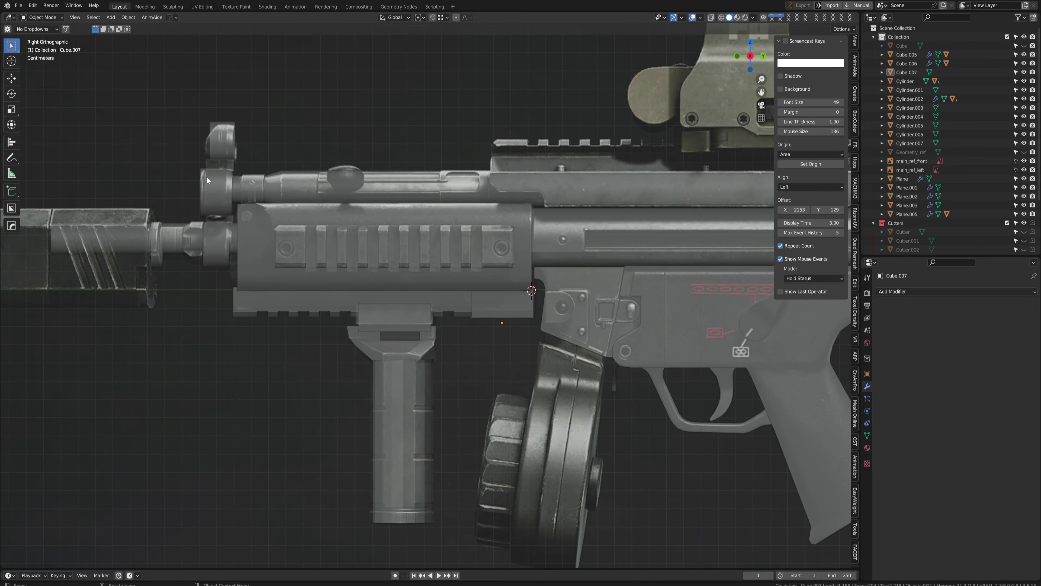
Duplicate the large front sight base cylinder and slide the copy back along Y over the upper tube
click(315, 228)
shift+middle_drag(207, 176, 325, 236)
key(KP_3)
scroll(378, 229, up, 3)
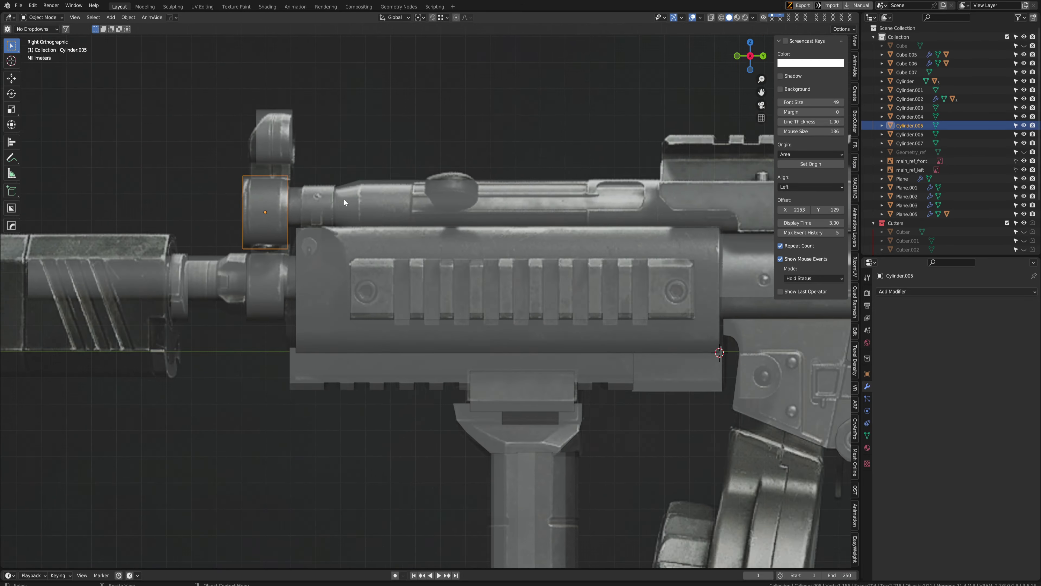
mouse_move(344, 199)
shift+middle_down()
mouse_move(408, 229)
mouse_move(510, 218)
mouse_move(360, 205)
mouse_move(382, 217)
mouse_move(348, 201)
mouse_move(430, 195)
mouse_move(365, 192)
shift+middle_up()
key(shift+d)
key(y)
click(460, 228)
Scale the duplicated cylinder down to a collar and shift it along Z onto the upper tube
key(s)
click(444, 231)
key(g)
key(z)
click(492, 213)
Select the narrow front section of the upper tube in Edit Mode and snap the 3D cursor to its centre
key(KP_3)
click(388, 220)
scroll(389, 219, up, 3)
key(Tab)
key(alt+z)
alt+click(388, 219)
key(3)
alt+click(333, 203)
key(p)
click(367, 265)
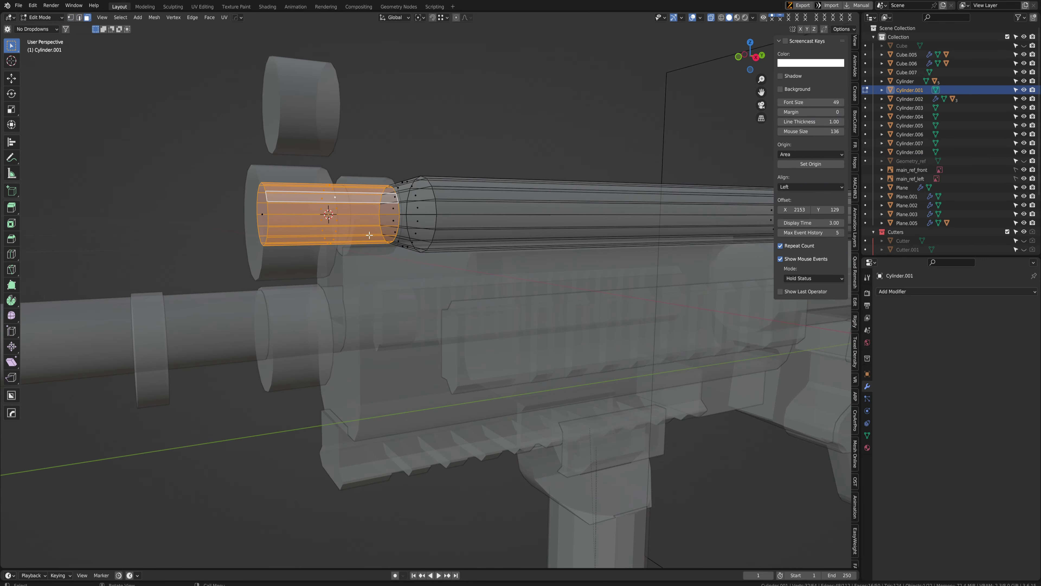
key(Tab)
key(alt+z)
Snap the small collar cylinder to the 3D cursor so it is centred on the upper tube
middle_drag(367, 265, 330, 224)
click(330, 223)
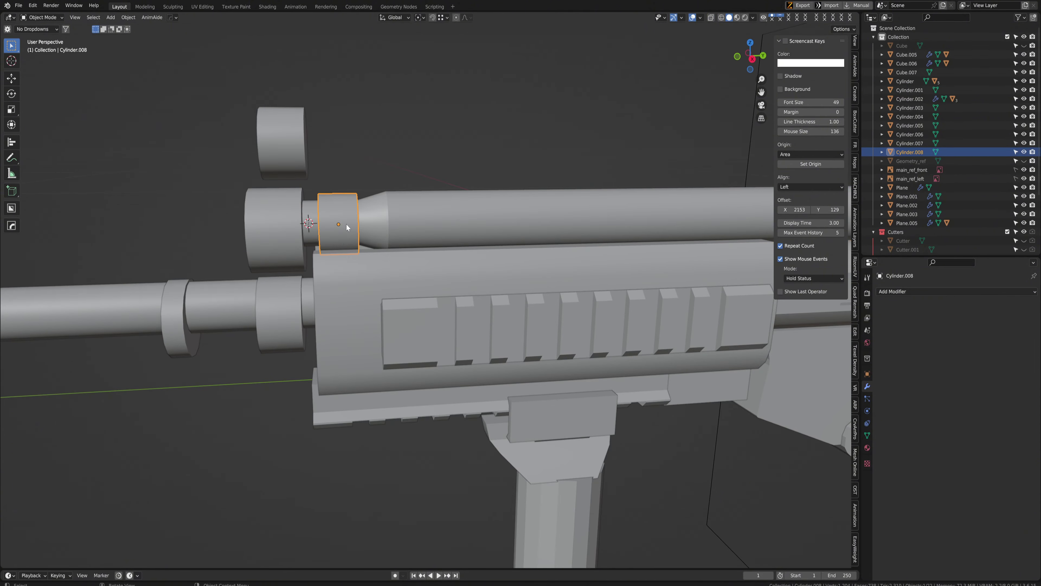
key(shift+s)
click(353, 174)
key(KP_1)
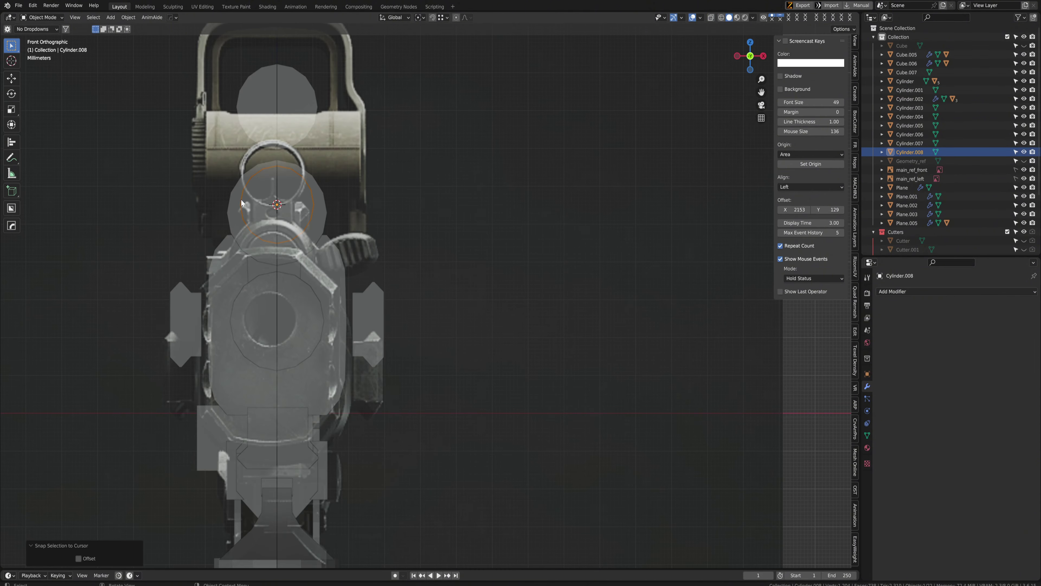
Move the collar back along Y onto the collar in the side reference and rescale it to fit
key(KP_3)
key(g)
key(y)
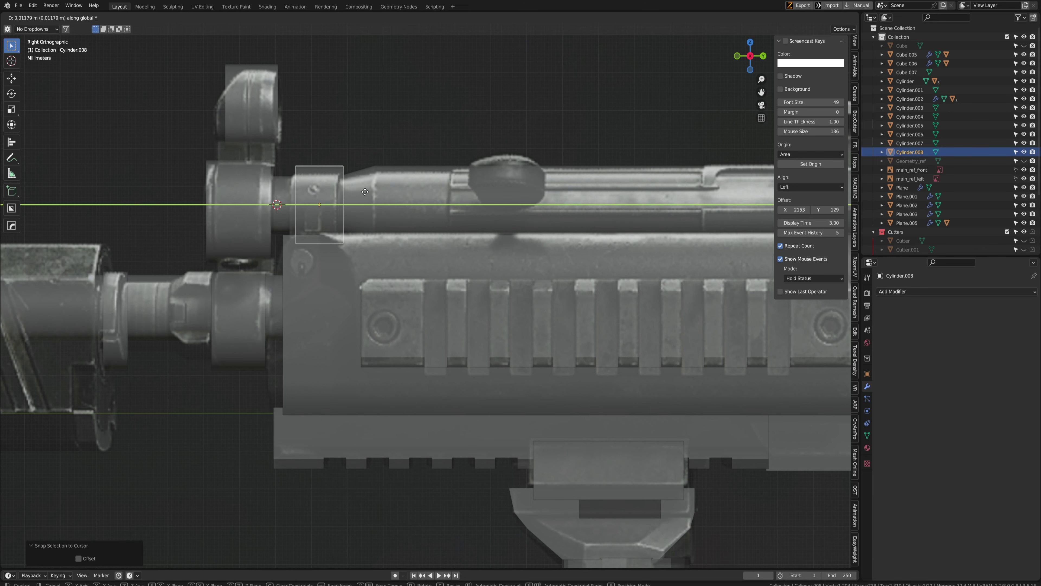
click(359, 192)
key(s)
click(469, 186)
middle_drag(469, 185, 392, 166)
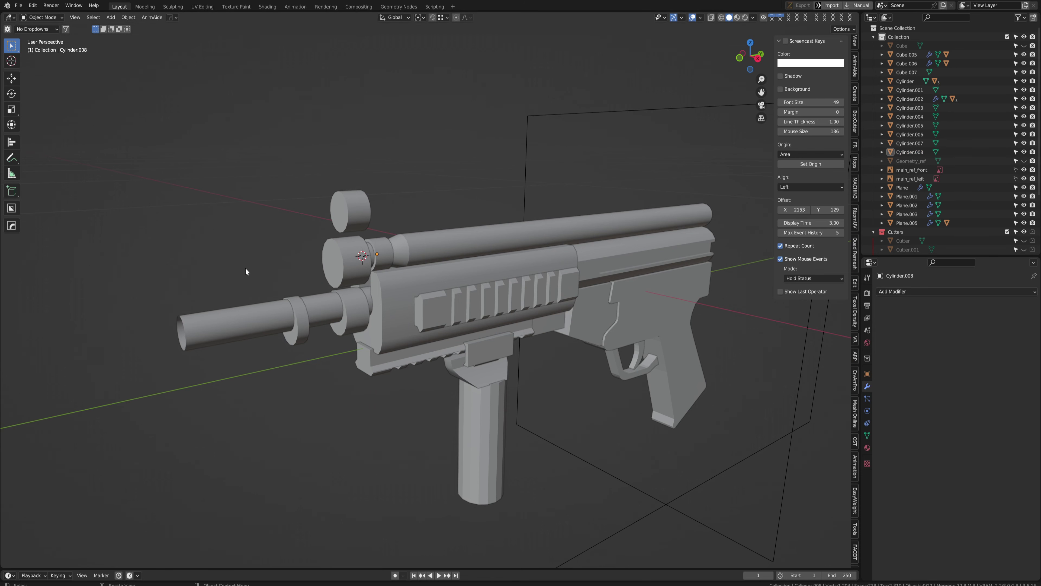
Add a cube at the 3D cursor near the front sight and scale it to 0.1
click(325, 262)
key(shift+a)
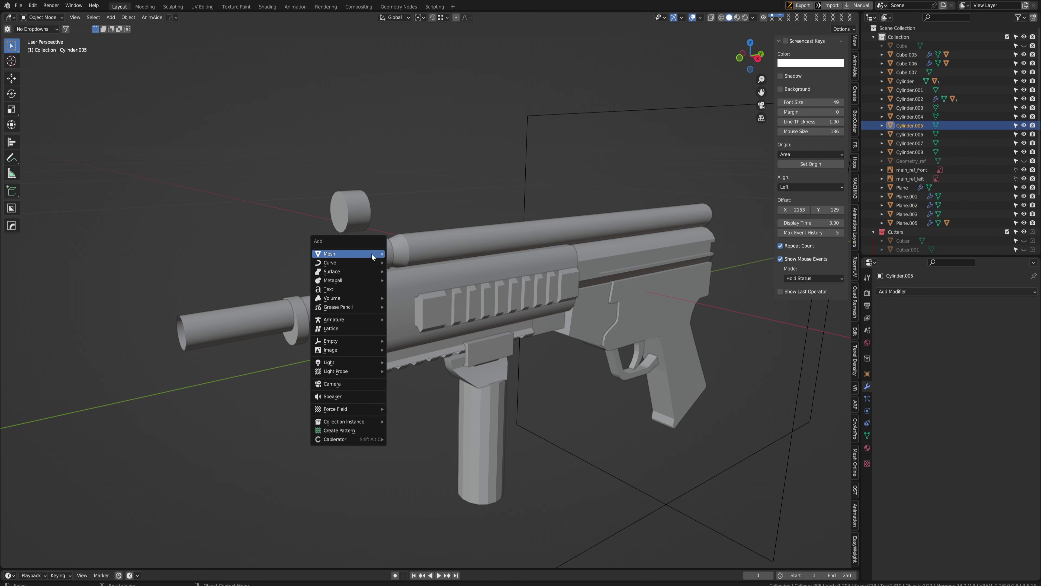
mouse_move(371, 251)
click(409, 272)
text(s)
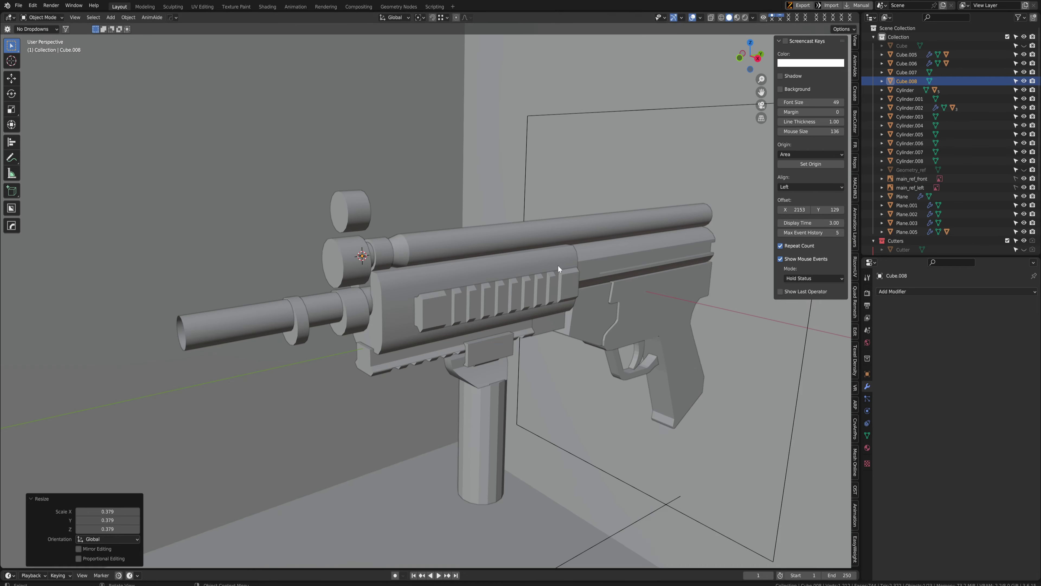
text(0.1)
key(Return)
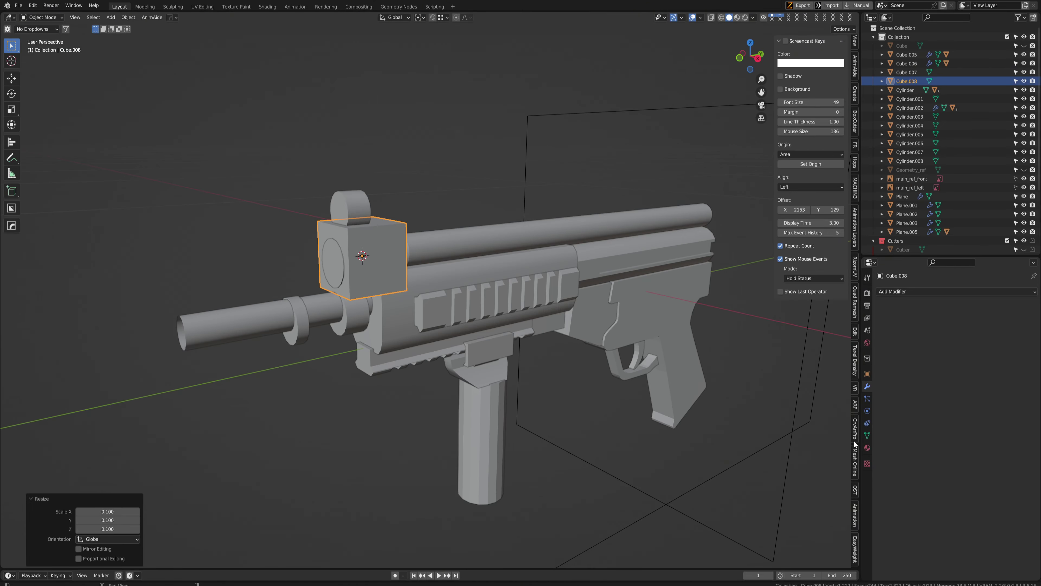
Shrink the new cube and move it about -0.008 m in Y and 0.010 m in Z, between the two front sight cylinders
scroll(856, 443, down, 5)
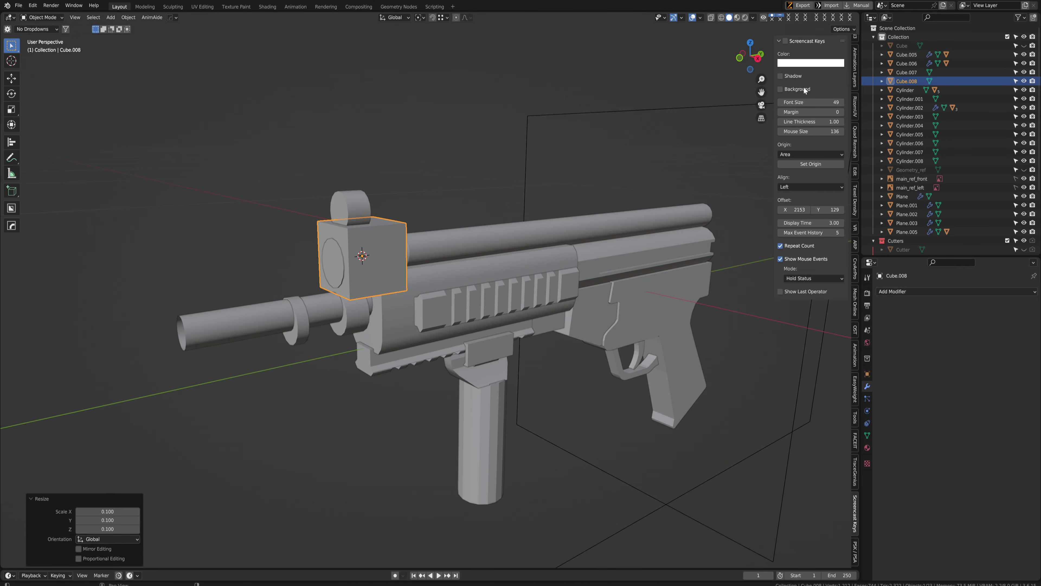
key(ctrl+space)
key(s)
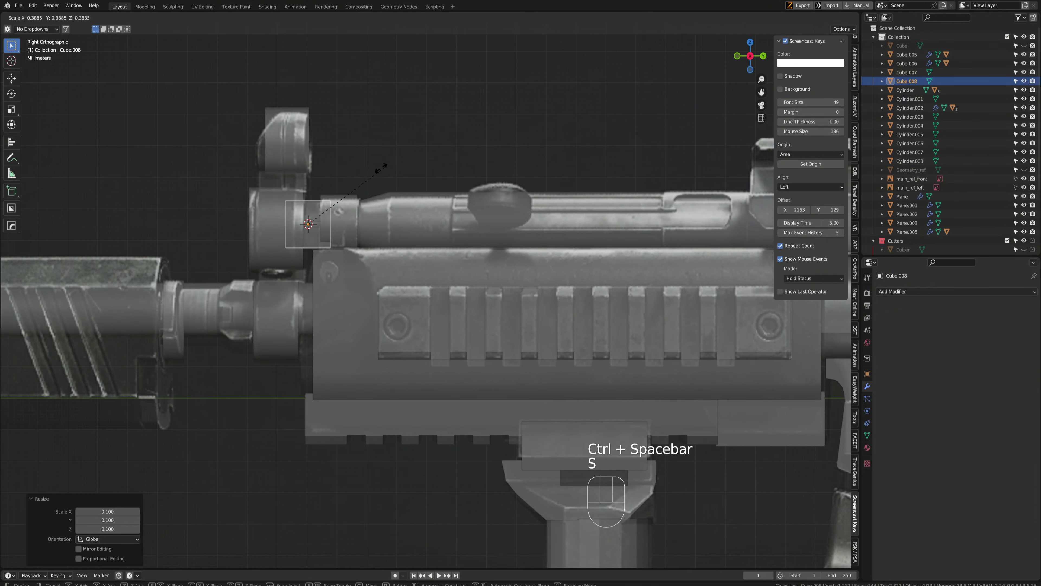
click(465, 216)
scroll(465, 216, up, 2)
key(g)
click(464, 215)
Stretch the front sight connector cube to about 1.15 along Y and narrow it across the gun's width
scroll(465, 214, up, 4)
key(s)
key(s)
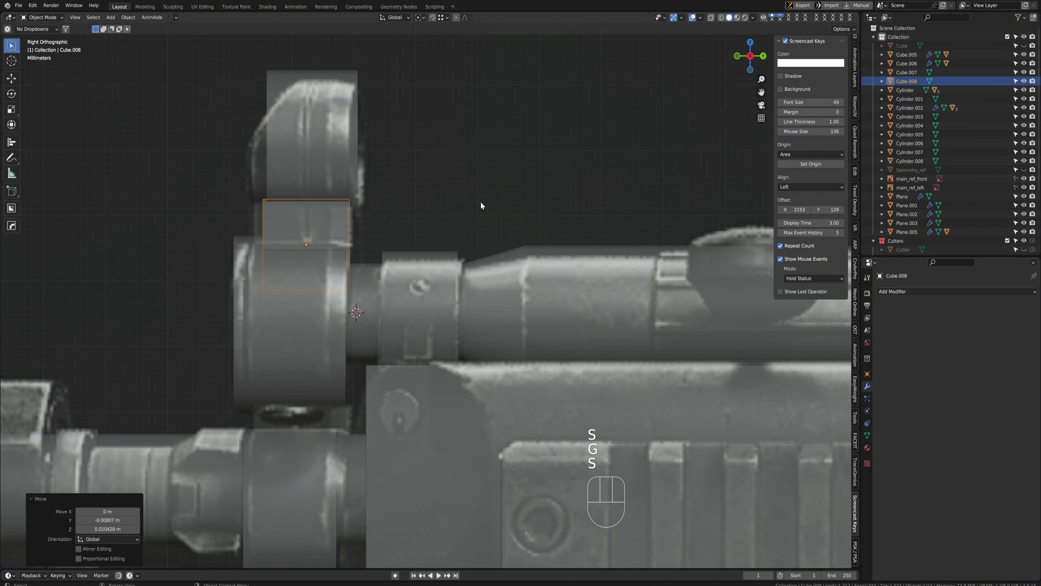
middle_click(492, 201)
click(503, 200)
scroll(458, 189, down, 3)
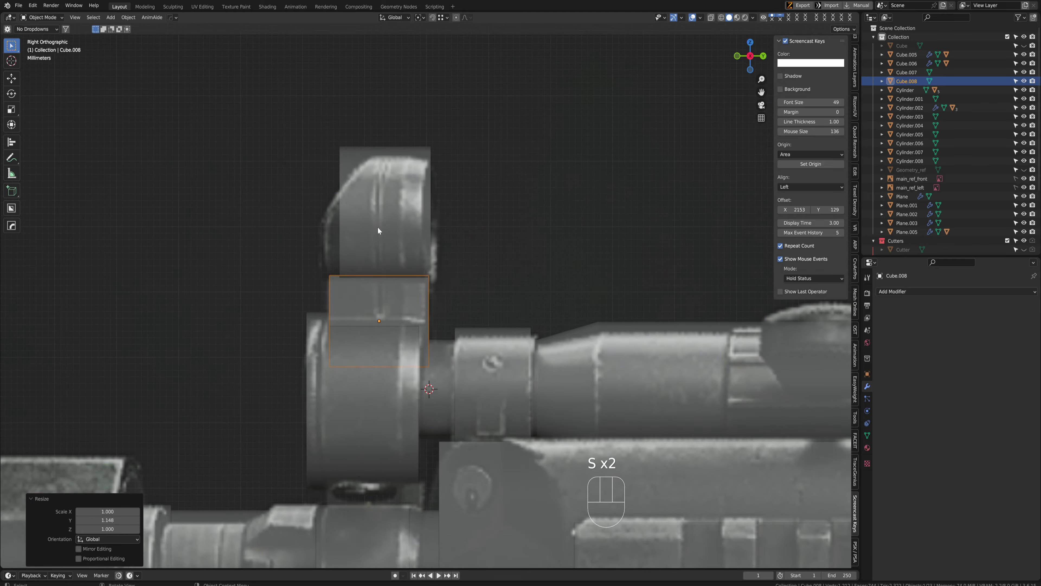
middle_drag(378, 227, 443, 231)
key(s)
middle_click(498, 248)
click(504, 249)
scroll(410, 213, down, 4)
click(329, 159)
Set the long barrel cylinder's origin to its geometry
middle_drag(330, 159, 389, 160)
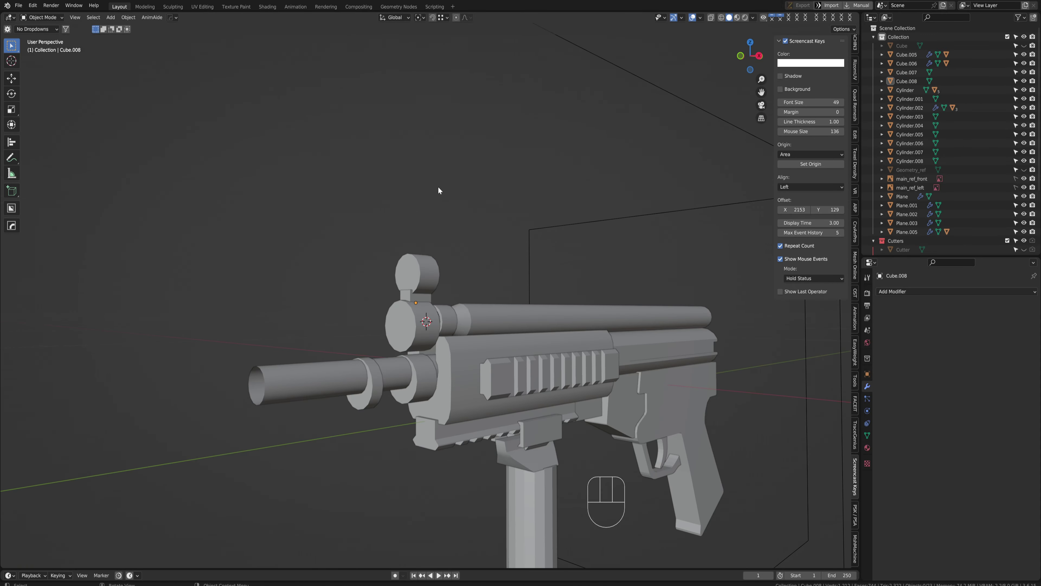
scroll(438, 186, up, 5)
click(366, 321)
click(422, 303)
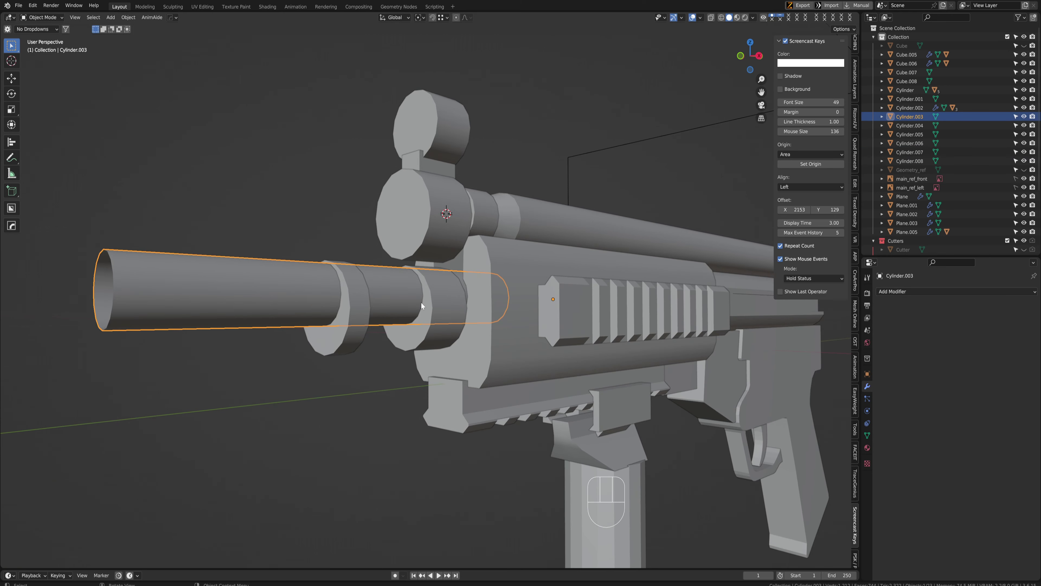
key(shift+s)
right_click(380, 311)
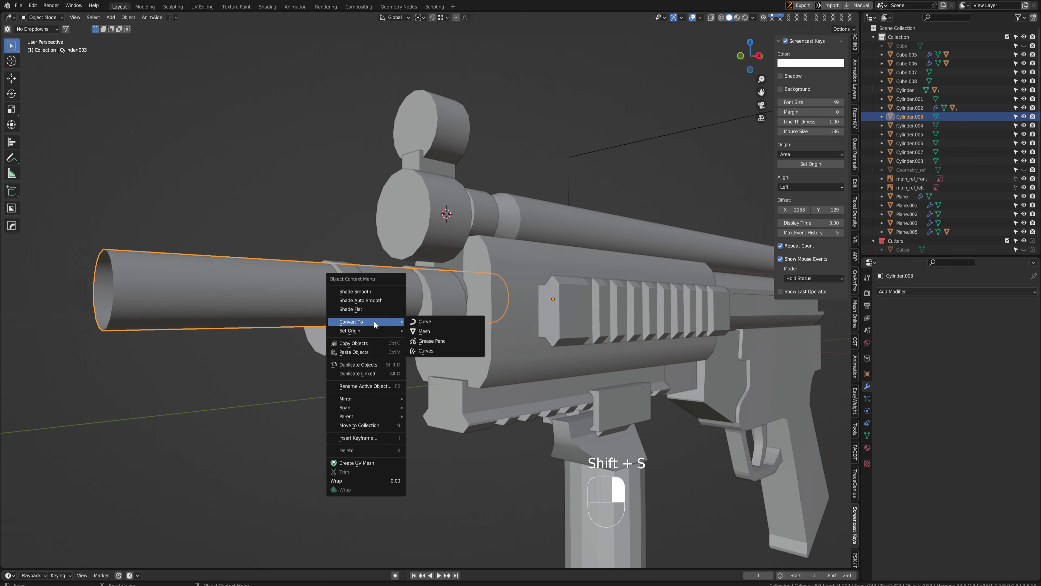
mouse_move(379, 332)
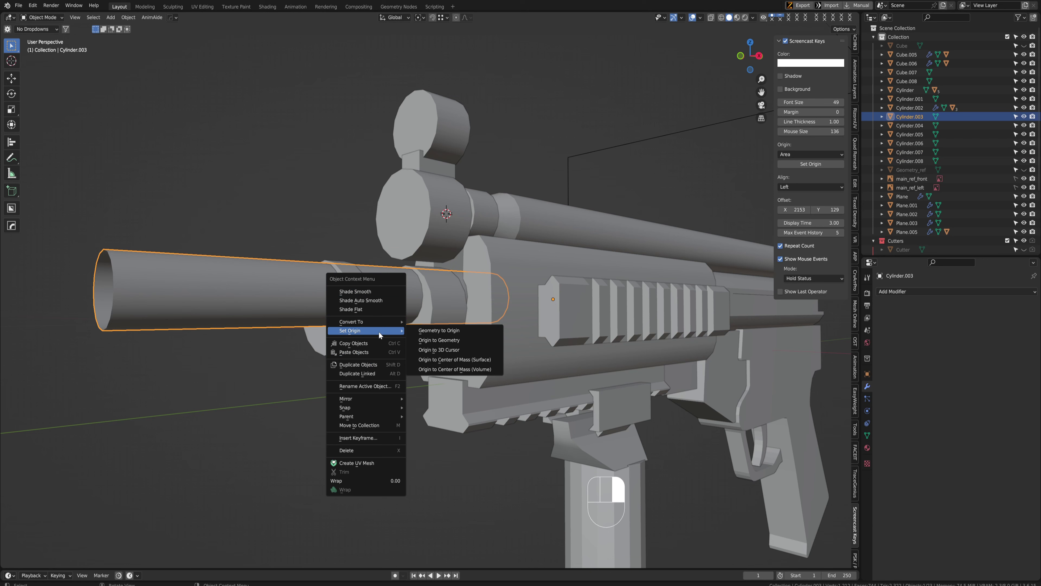
click(451, 339)
Snap the 3D cursor to the barrel cylinder's origin
click(360, 320)
key(shift+s)
click(381, 296)
right_click(381, 296)
mouse_move(389, 299)
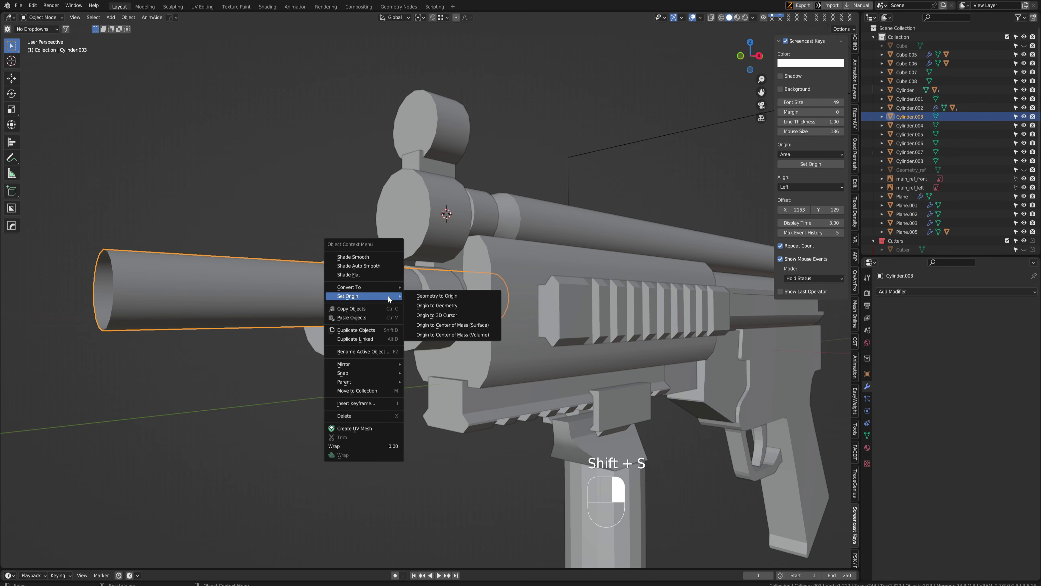
key(Escape)
key(shift+s)
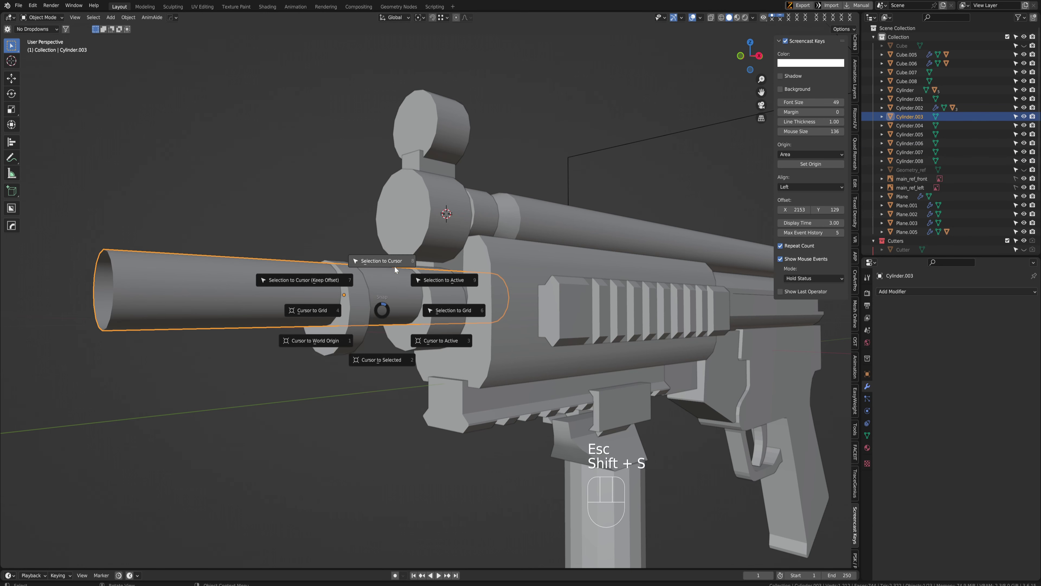
key(ctrl+space)
Snap the thin barrel ring to the 3D cursor and slide it slightly forward along the barrel to match the side reference
middle_drag(531, 297, 453, 316)
click(453, 316)
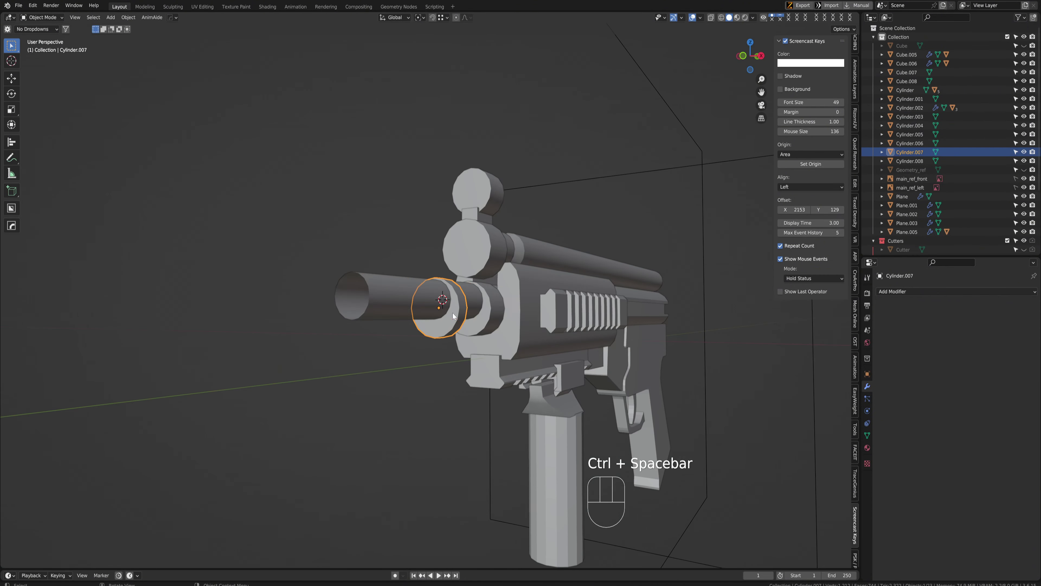
key(shift+s)
click(452, 264)
key(ctrl+space)
key(g)
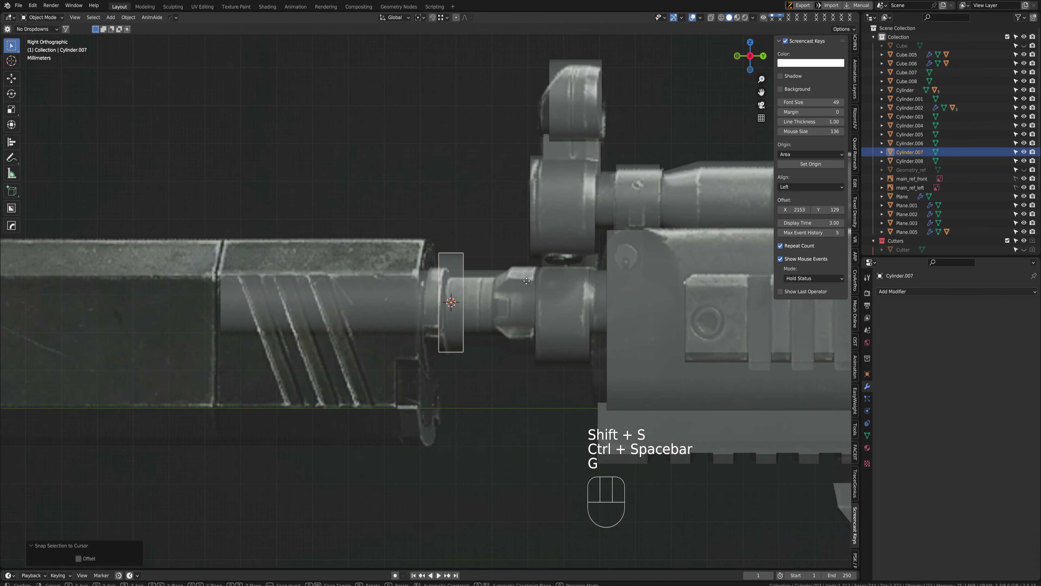
key(g)
click(526, 289)
Snap the thick barrel collar to the 3D cursor and move it about 0.032 m along Y to below the front sight
click(564, 324)
key(shift+s)
click(563, 274)
key(g)
click(706, 306)
Resize the thick barrel collar along X and Z only, excluding its Y length
key(s)
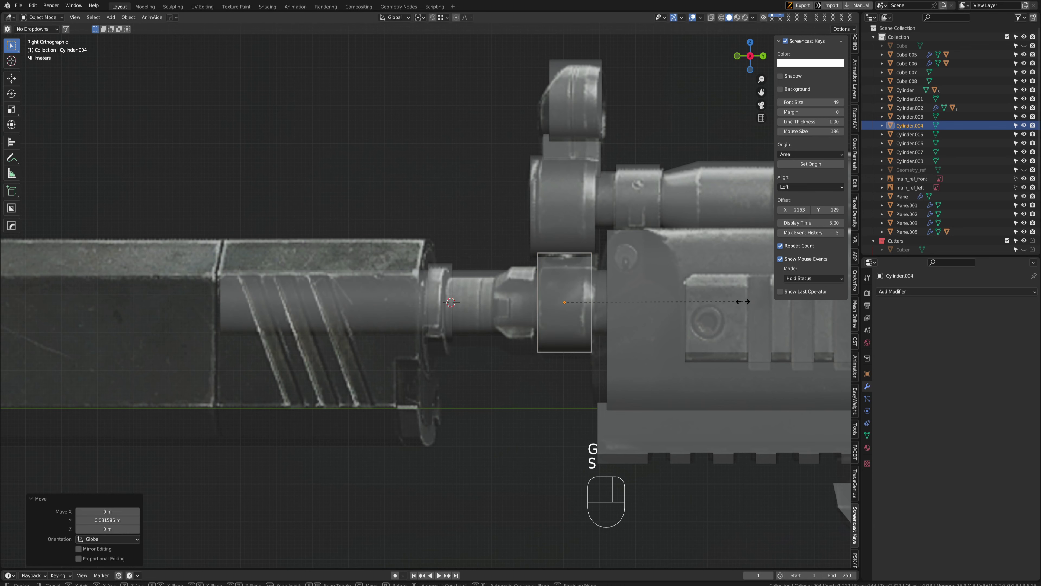
key(shift+y)
click(717, 306)
Unhide the Cube object that forms the suppressor block in front of the barrel
click(539, 207)
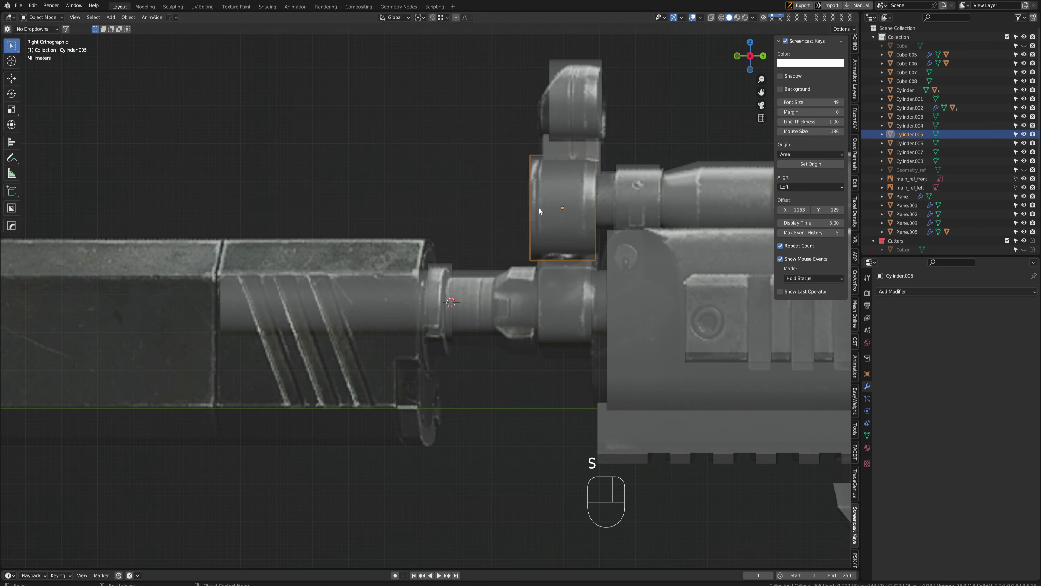
middle_drag(539, 207, 414, 207)
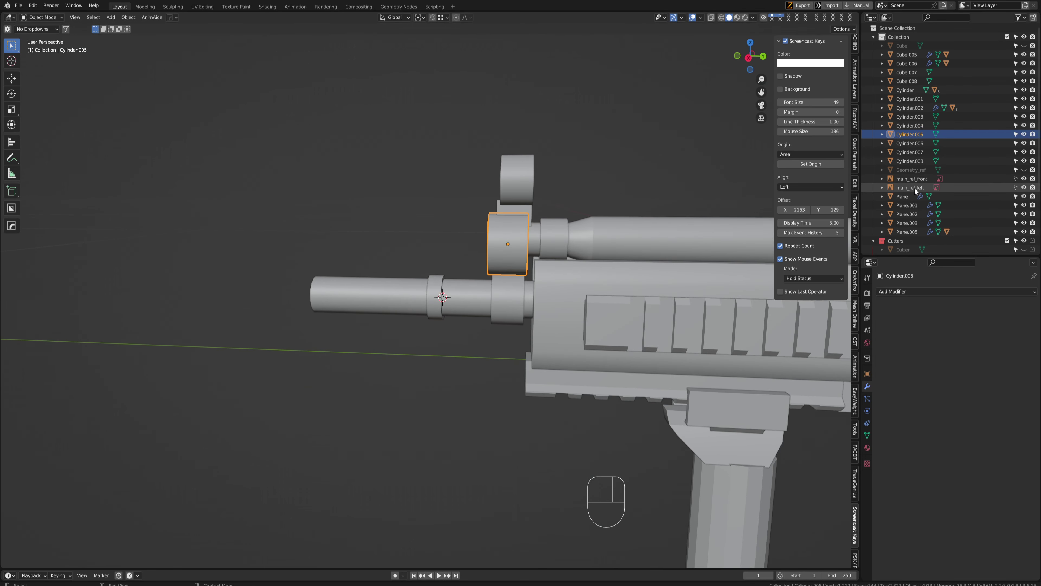
click(1024, 45)
scroll(471, 156, down, 2)
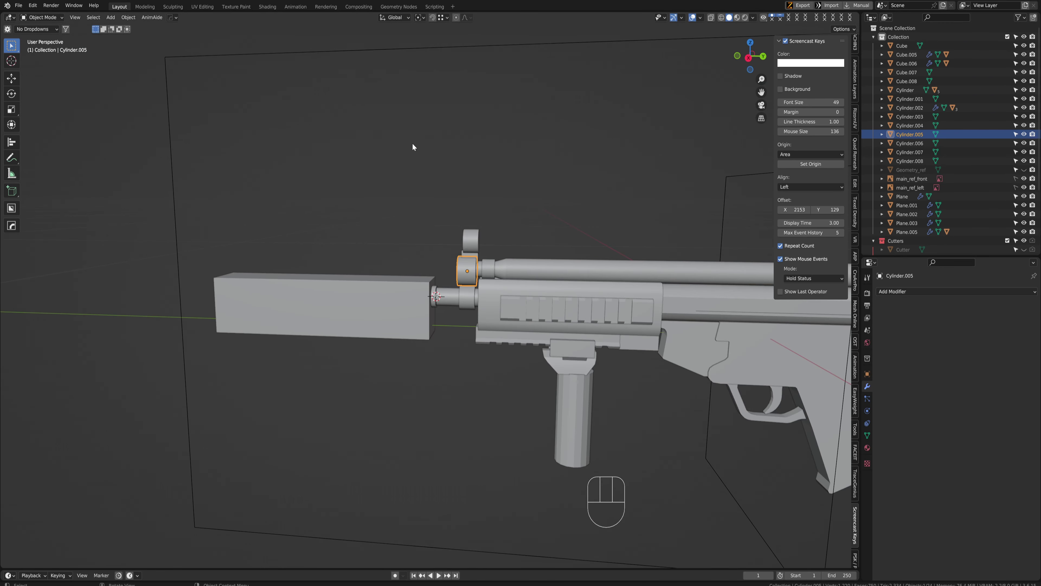
middle_drag(351, 201, 394, 197)
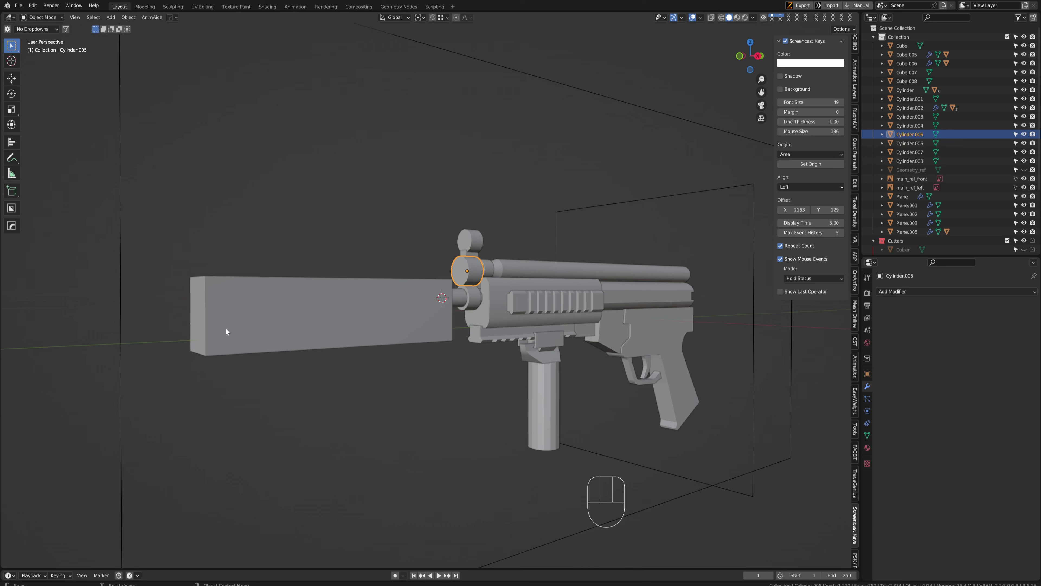
Select the rectangular suppressor block in front of the barrel for bevelling
click(225, 331)
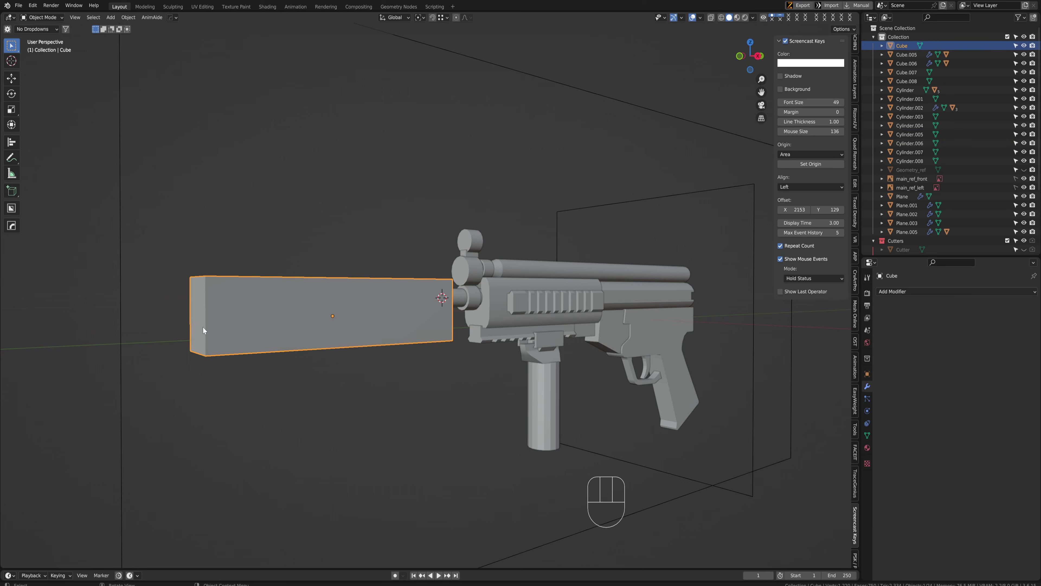
middle_drag(202, 328, 268, 335)
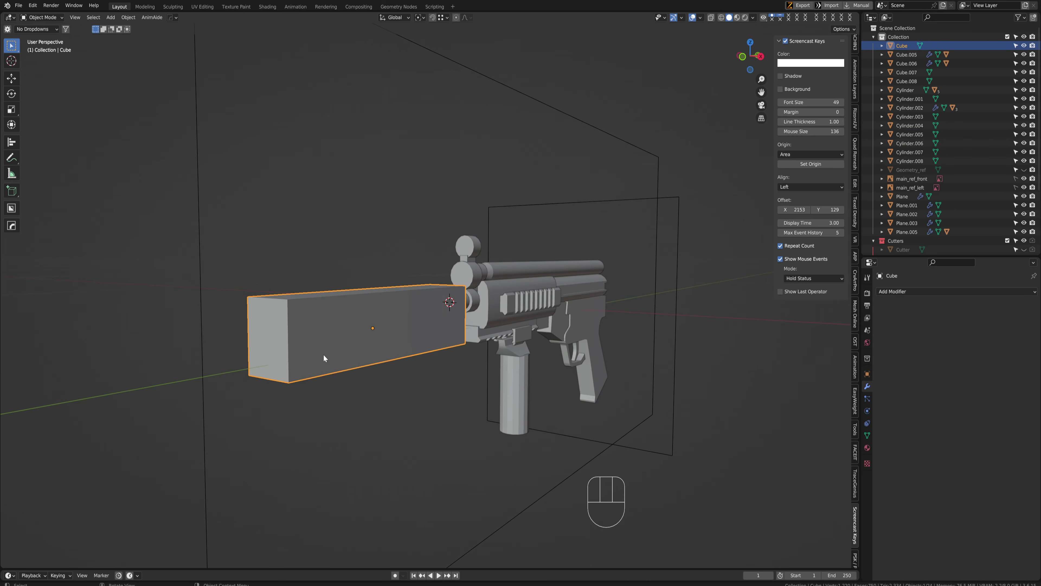
key(Tab)
key(2)
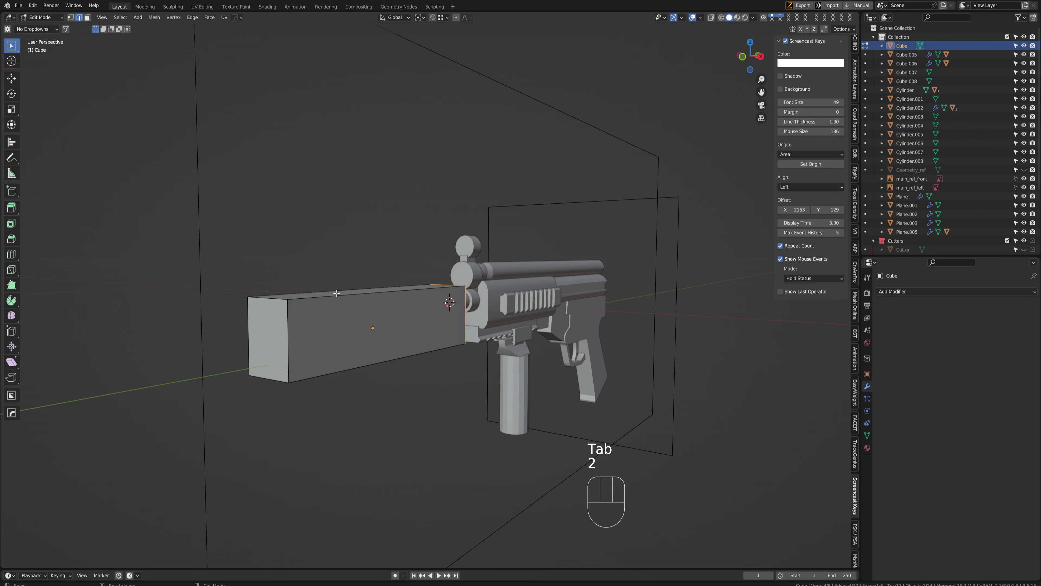
key(Tab)
middle_drag(335, 191, 308, 305)
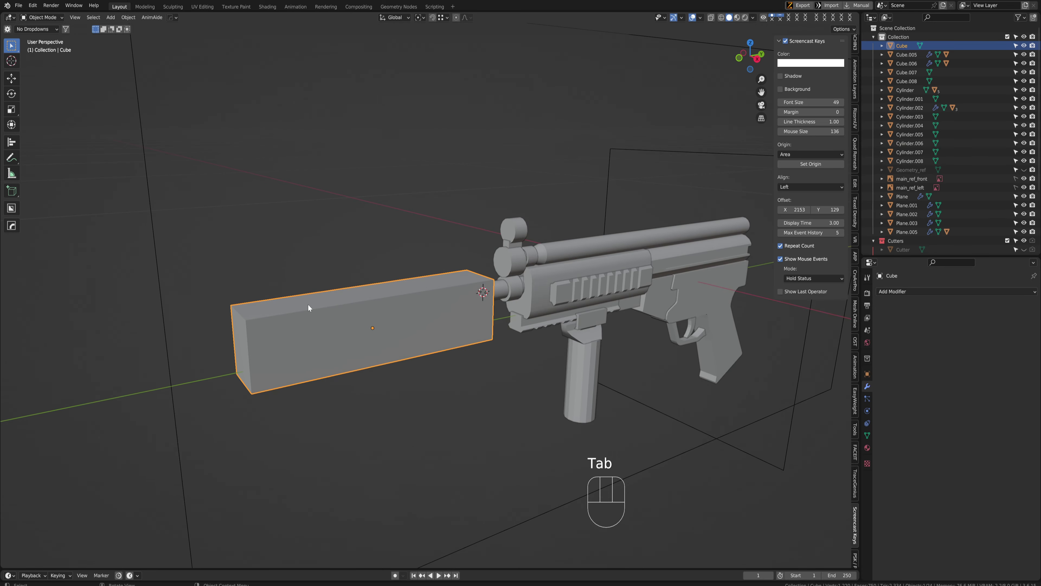
Try a vertex-group Bevel modifier on the suppressor block's long edges, and undo it
key(Tab)
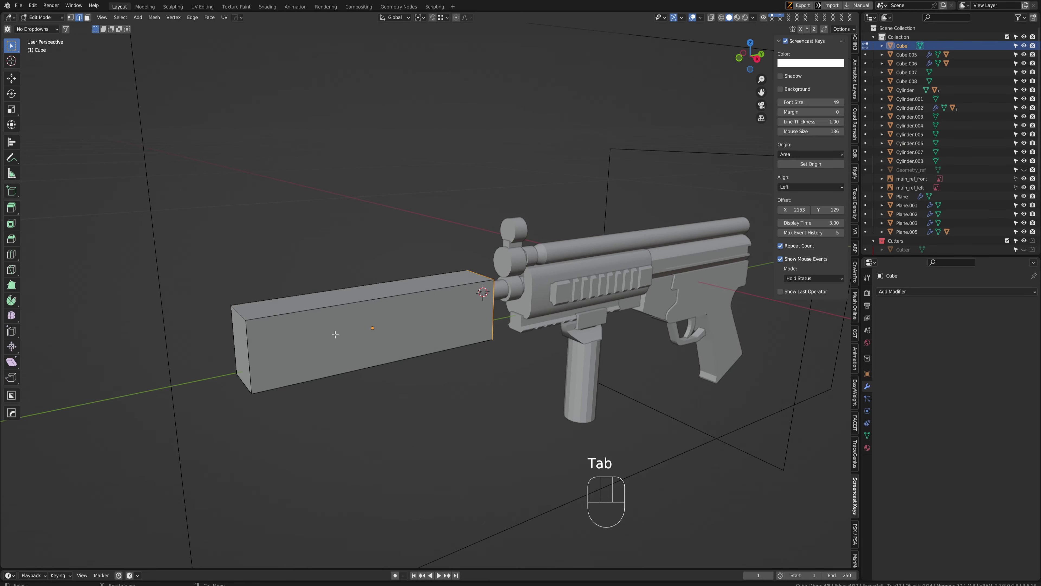
key(2)
ctrl+alt+click(327, 307)
key(q)
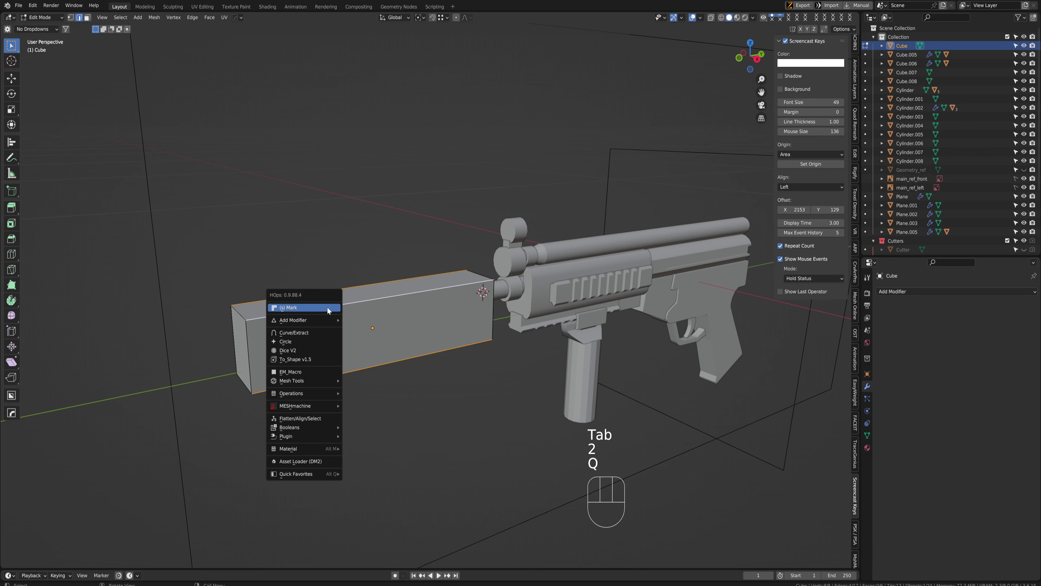
mouse_move(325, 322)
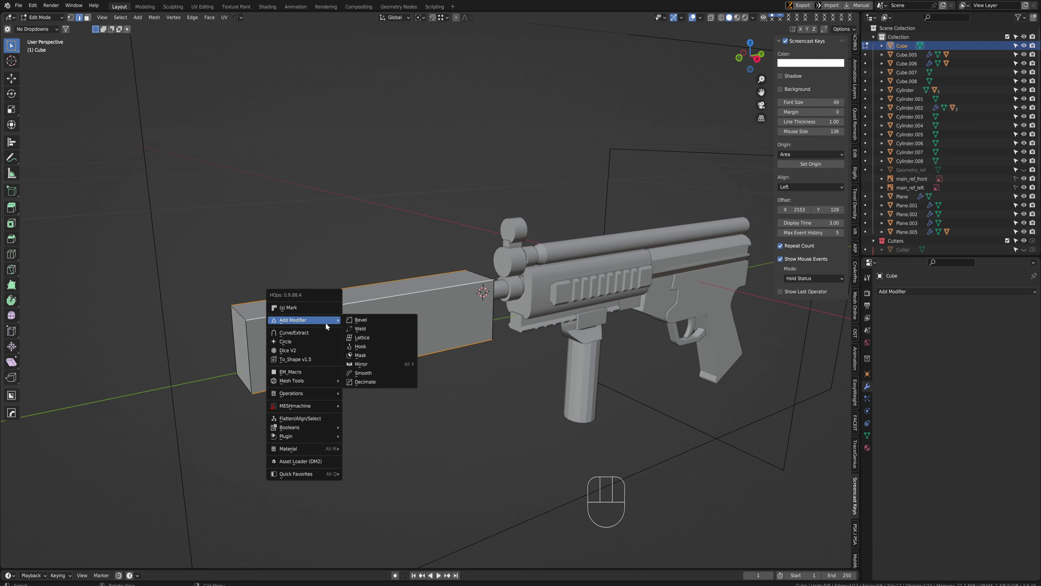
click(379, 319)
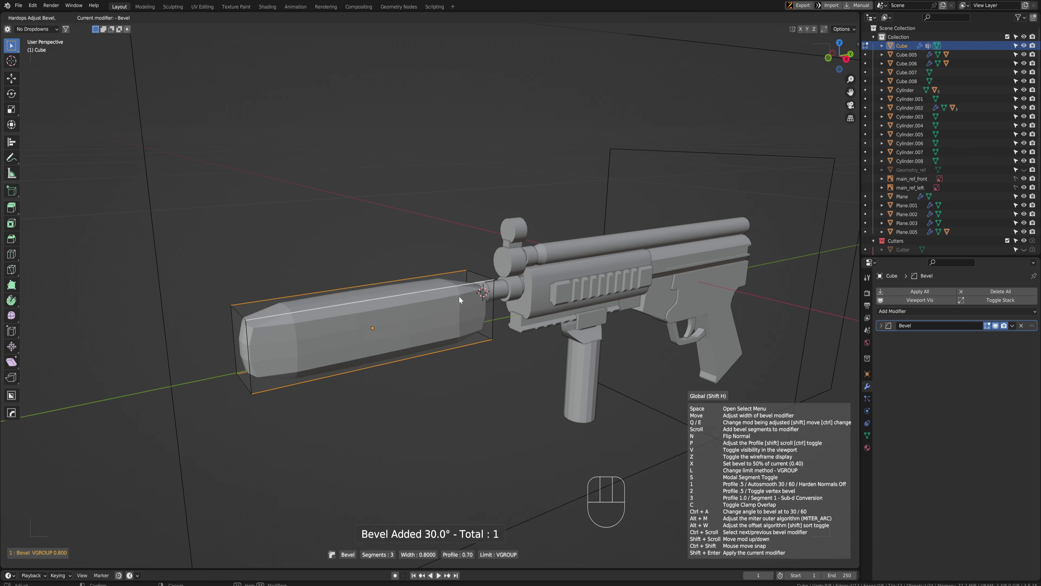
key(ctrl+z)
middle_drag(319, 361, 396, 253)
key(2)
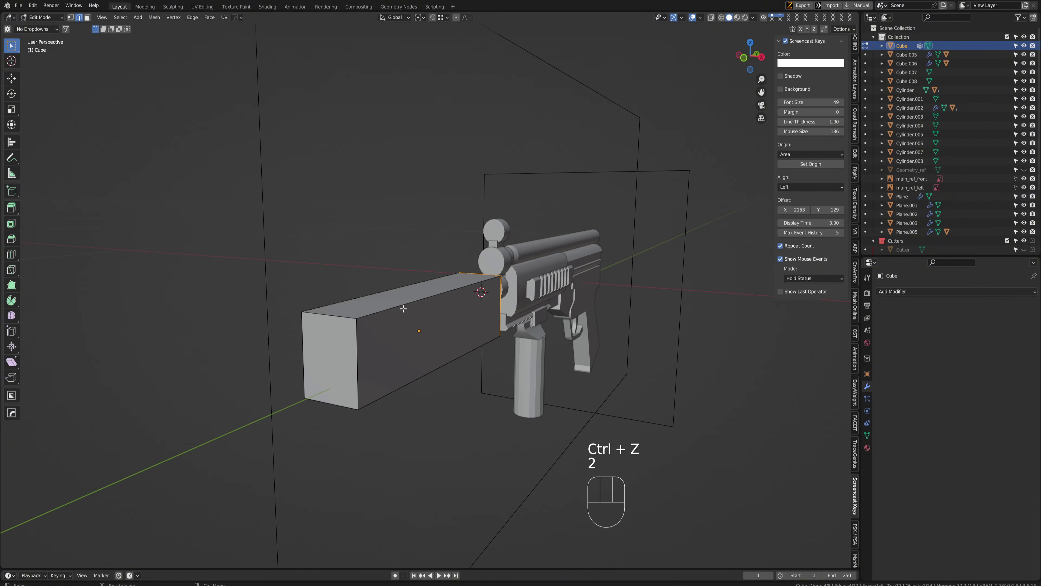
key(Tab)
Apply the suppressor block's scale and add a Bevel modifier limited by a 30° angle
scroll(396, 253, down, 3)
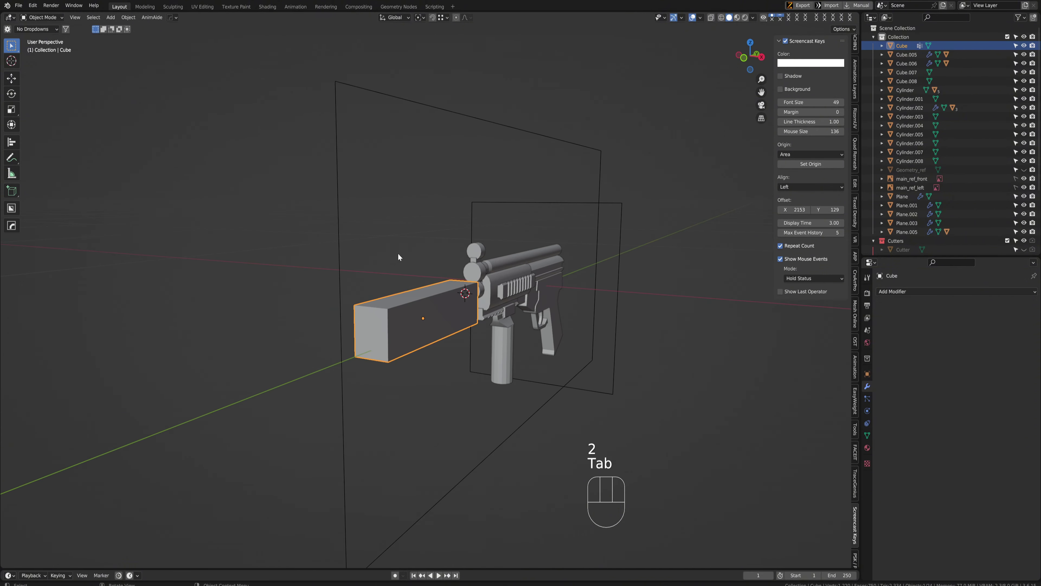
scroll(398, 257, up, 2)
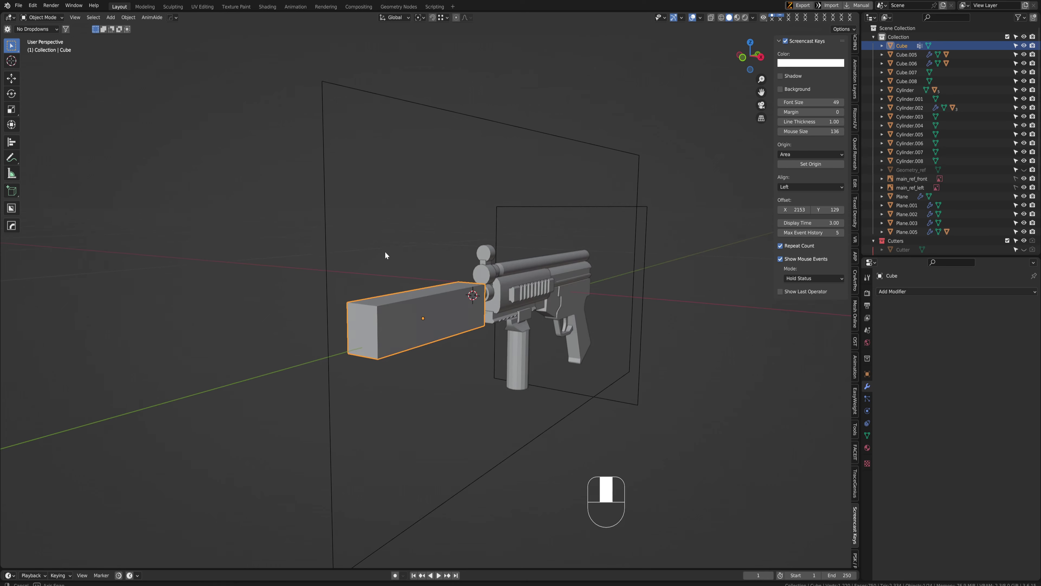
key(ctrl+a)
click(395, 266)
scroll(453, 303, up, 2)
key(q)
mouse_move(435, 298)
click(412, 257)
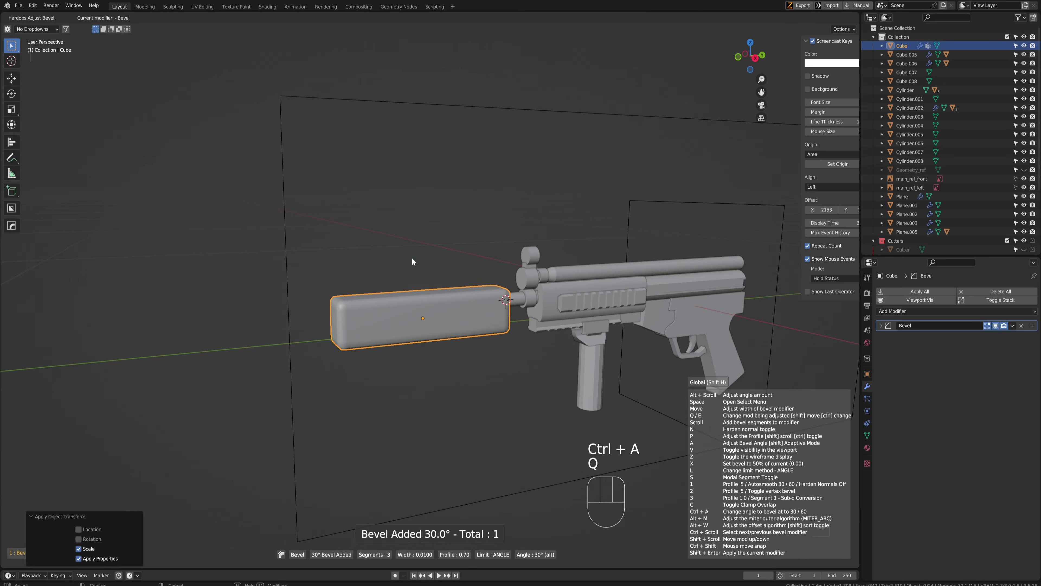
shift+click(413, 255)
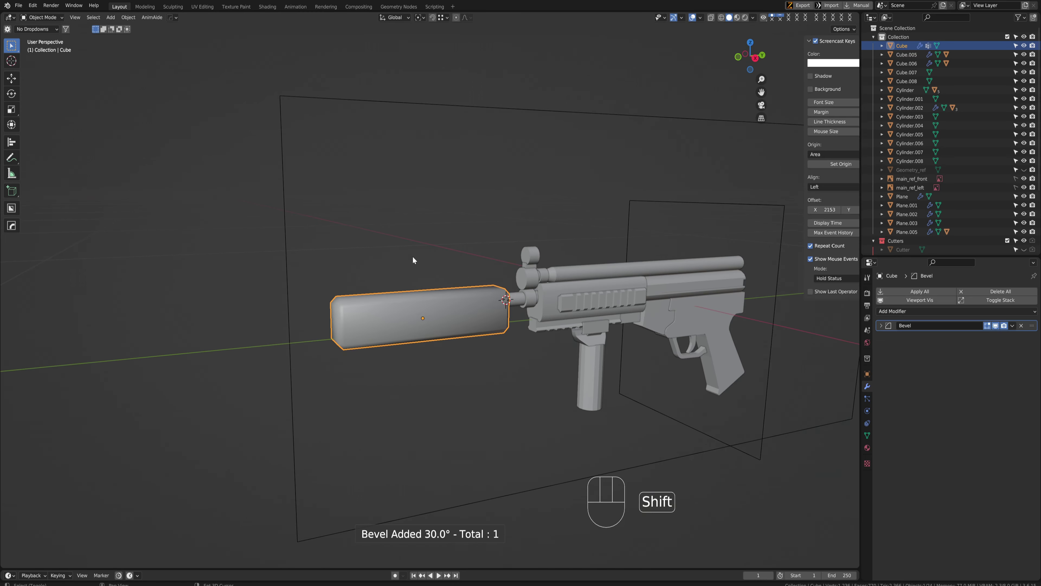
Set the suppressor bevel to 1 segment and a width of about 0.0085 to match the front reference's chamfered corners
key(ctrl+space)
scroll(451, 268, up, 5)
shift+middle_drag(305, 278, 341, 279)
key(ctrl+space)
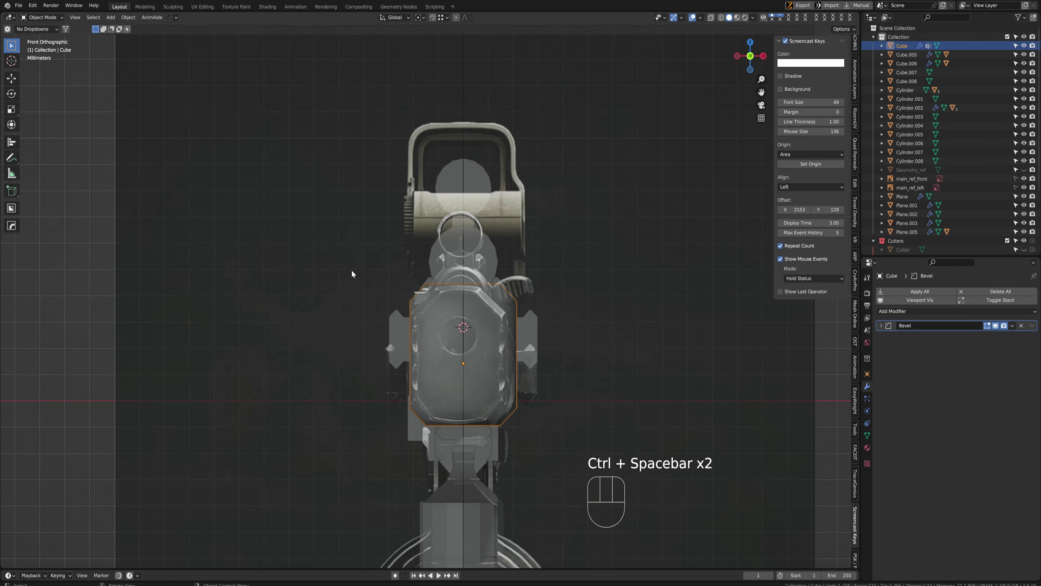
scroll(451, 273, up, 2)
key(q)
click(563, 283)
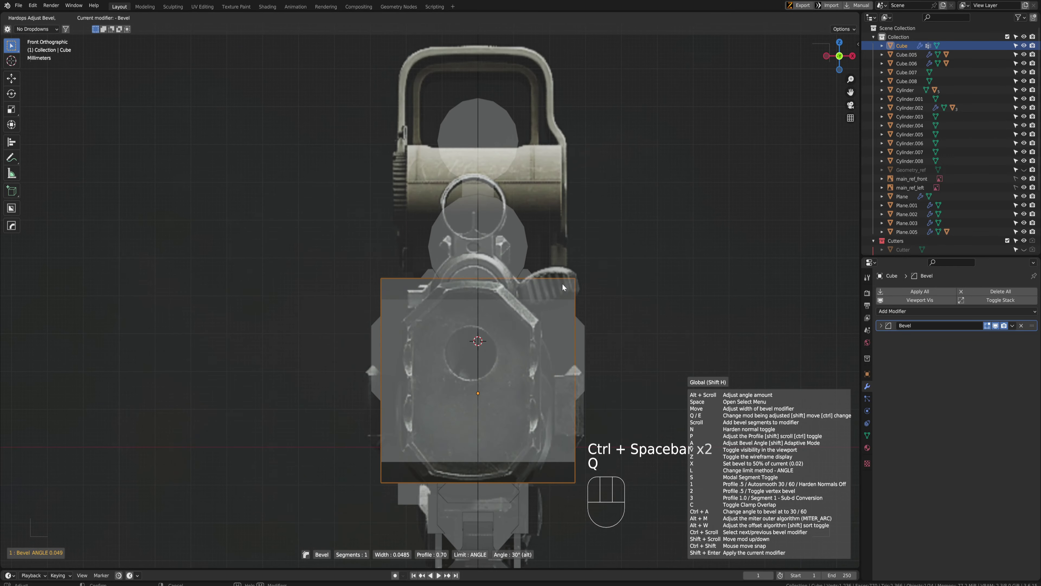
click(563, 283)
key(q)
click(598, 281)
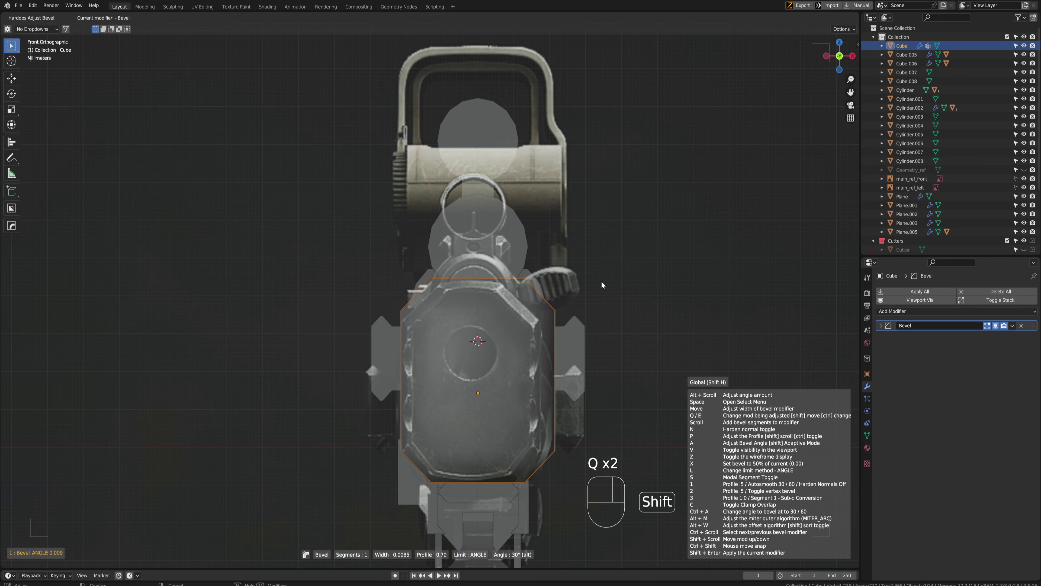
click(604, 286)
Shade the bevelled suppressor block flat
key(ctrl+space)
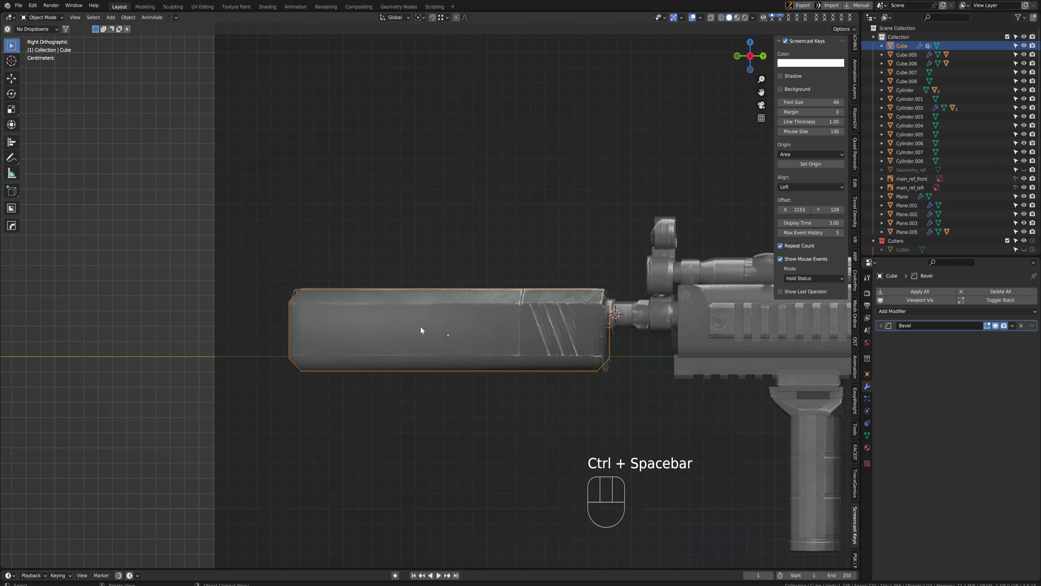
right_click(400, 289)
click(382, 305)
middle_drag(283, 293, 317, 299)
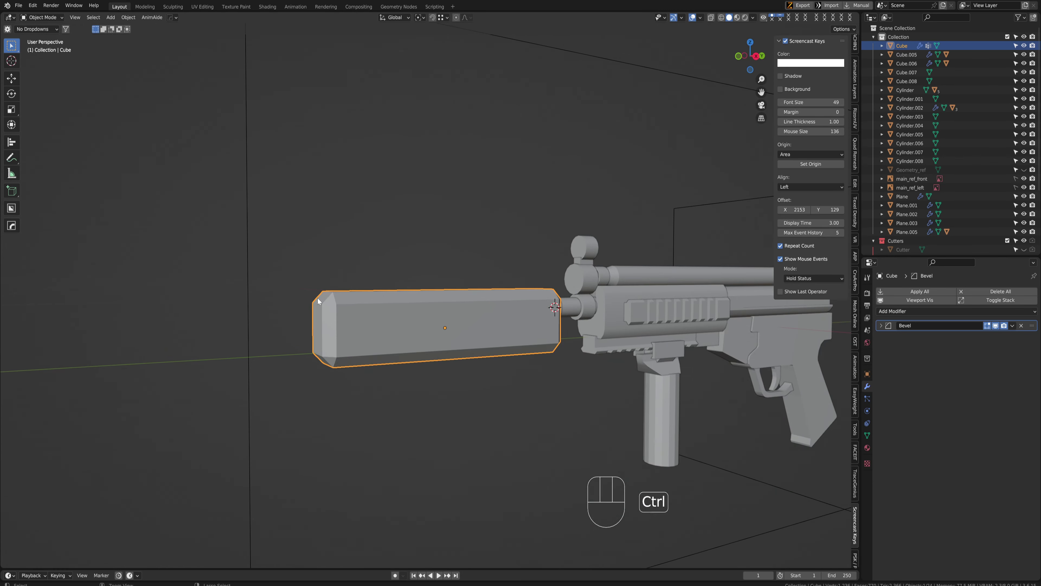
Box-cut the bevelled front end off the suppressor block in side view and place its Bevel modifier above the Boolean
key(ctrl+space)
key(alt+w)
key(d)
drag(325, 235, 387, 396)
shift+middle_drag(436, 322, 403, 328)
drag(1037, 338, 1034, 327)
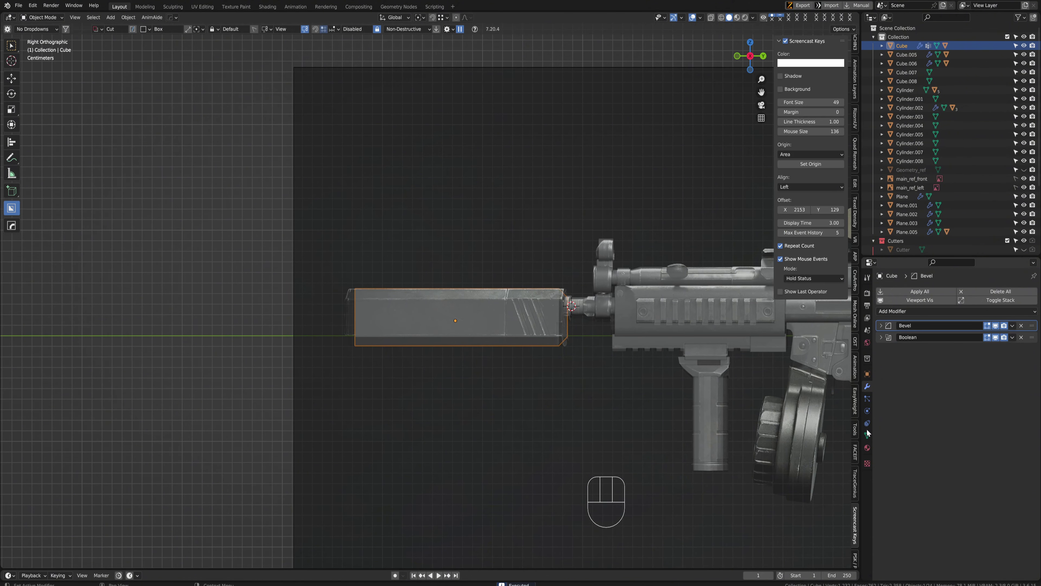
Box-cut the bevelled rear end off the suppressor block and restore the modifier order to Bevel, Boolean, Boolean.001
shift+middle_drag(465, 316, 395, 316)
scroll(487, 289, up, 3)
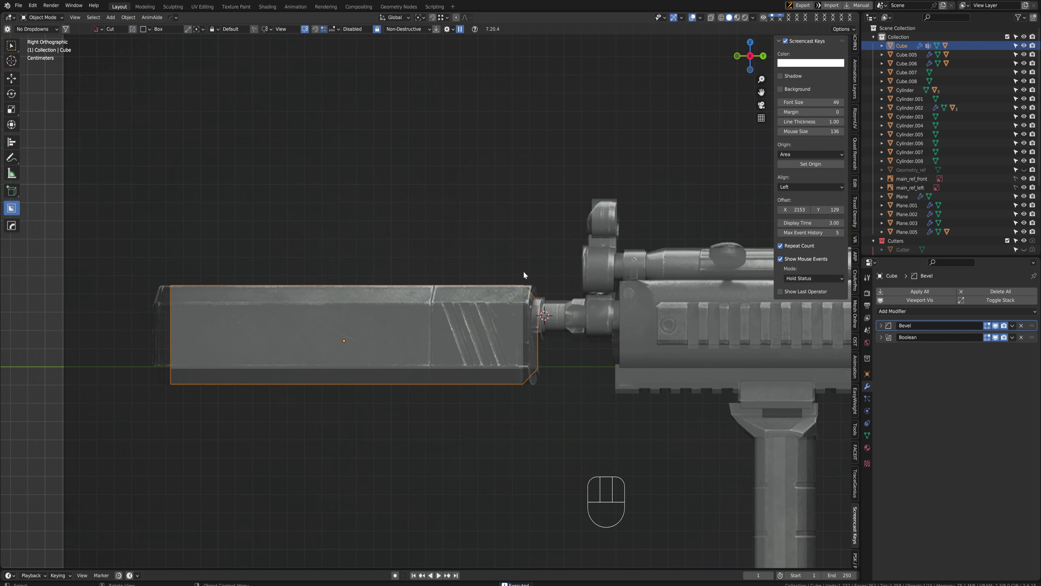
drag(523, 272, 560, 402)
key(ctrl+z)
drag(520, 267, 551, 434)
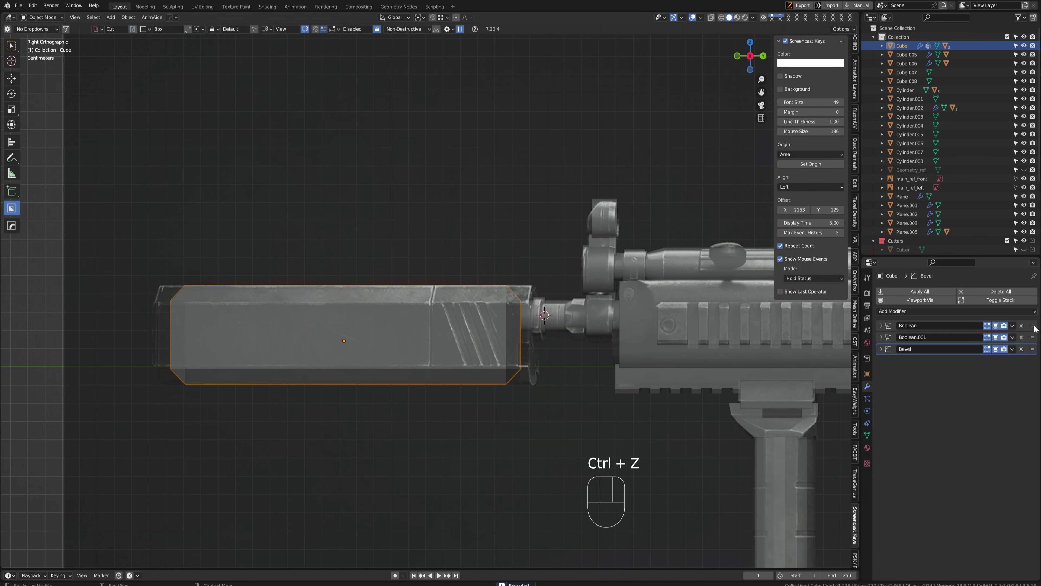
drag(1033, 326, 999, 398)
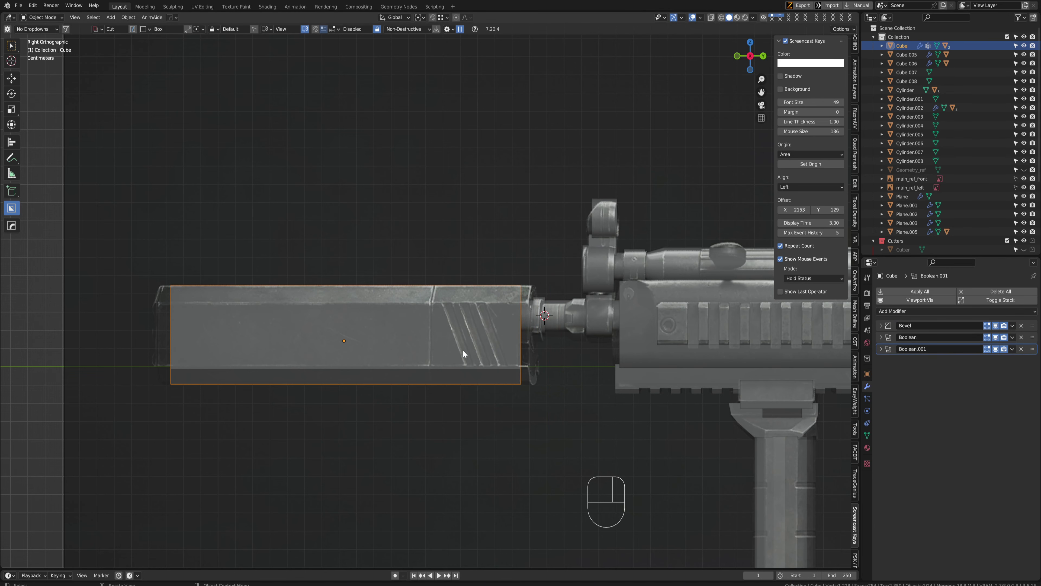
Stretch the suppressor block along Y to the length in the side reference and apply its scale
key(s)
key(y)
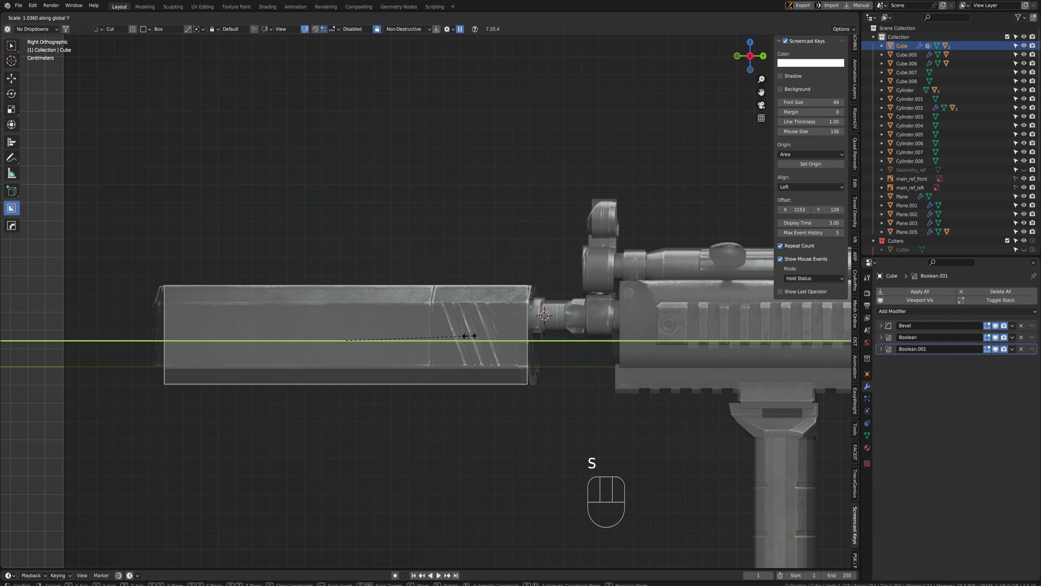
click(475, 333)
key(ctrl+a)
click(475, 333)
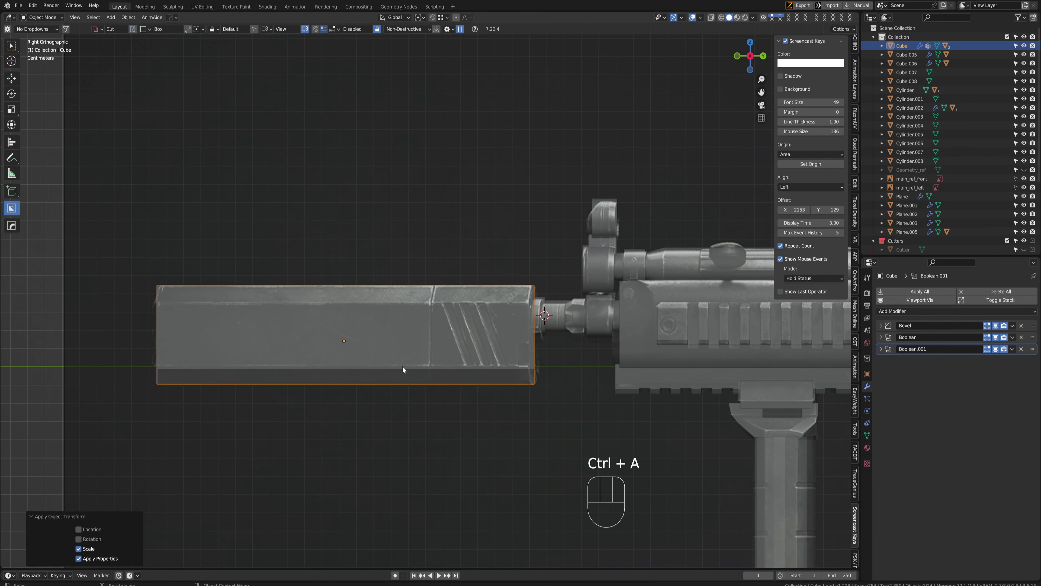
Cut a round bore into the suppressor's front face with a 16-vertex polygon circle, following the front reference and extending deep along the block
middle_drag(402, 365, 364, 303)
key(ctrl+space)
scroll(409, 327, up, 4)
shift+middle_drag(181, 349, 344, 323)
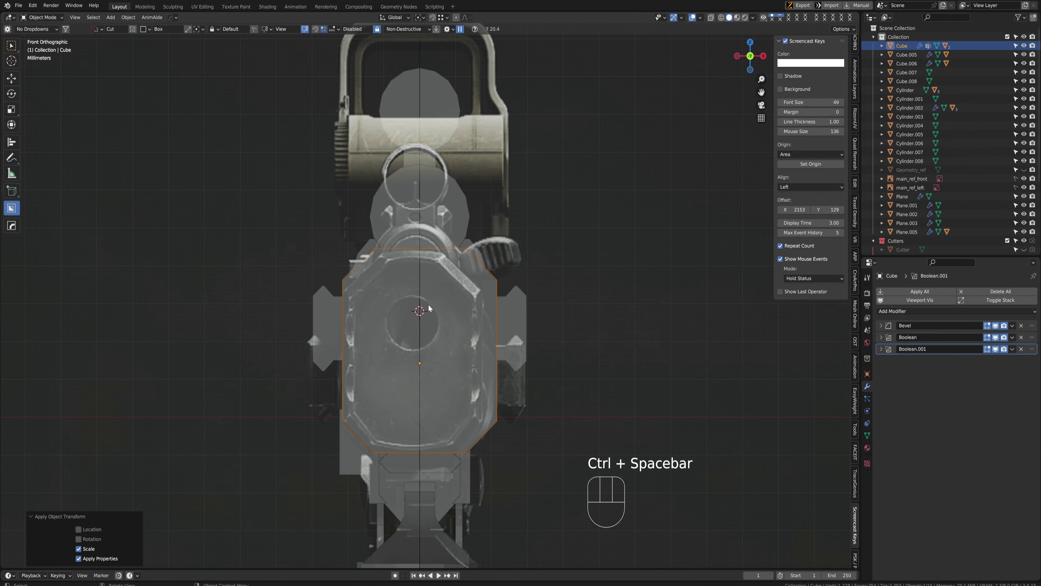
key(d)
click(489, 291)
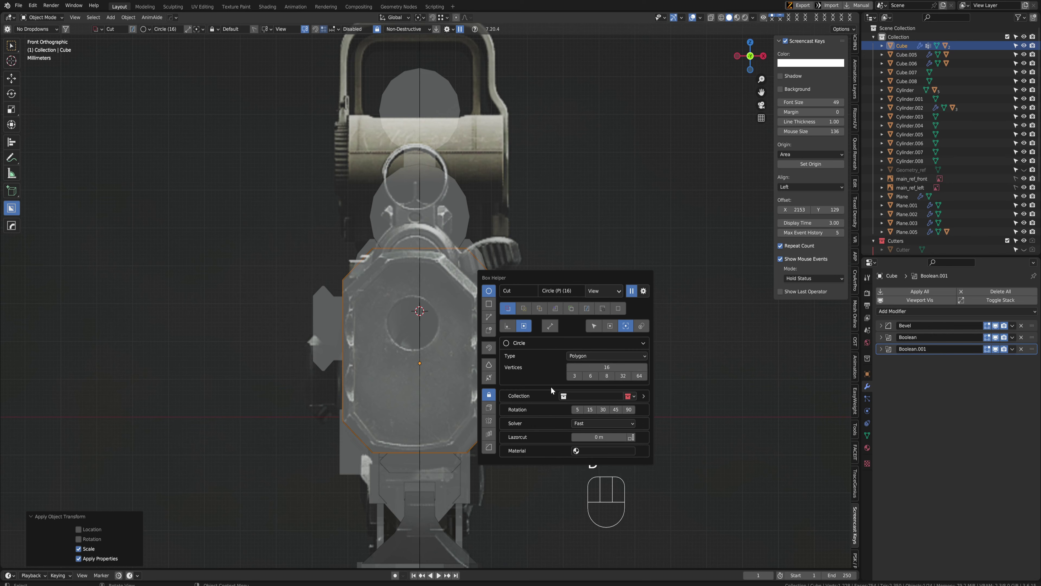
scroll(430, 295, up, 1)
drag(387, 303, 465, 377)
middle_drag(464, 377, 281, 337)
drag(229, 317, 373, 328)
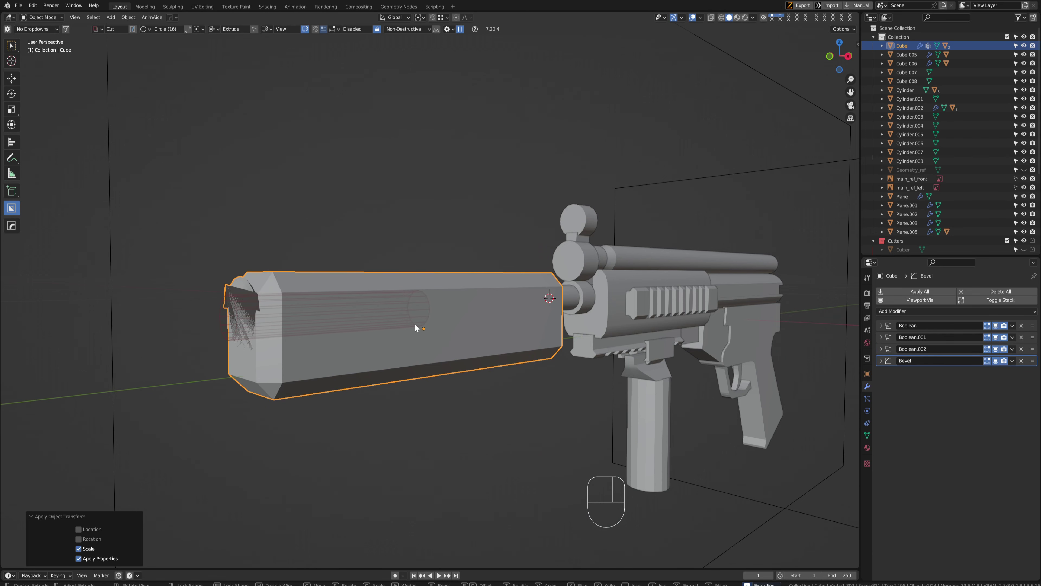
drag(492, 324, 494, 324)
key(n)
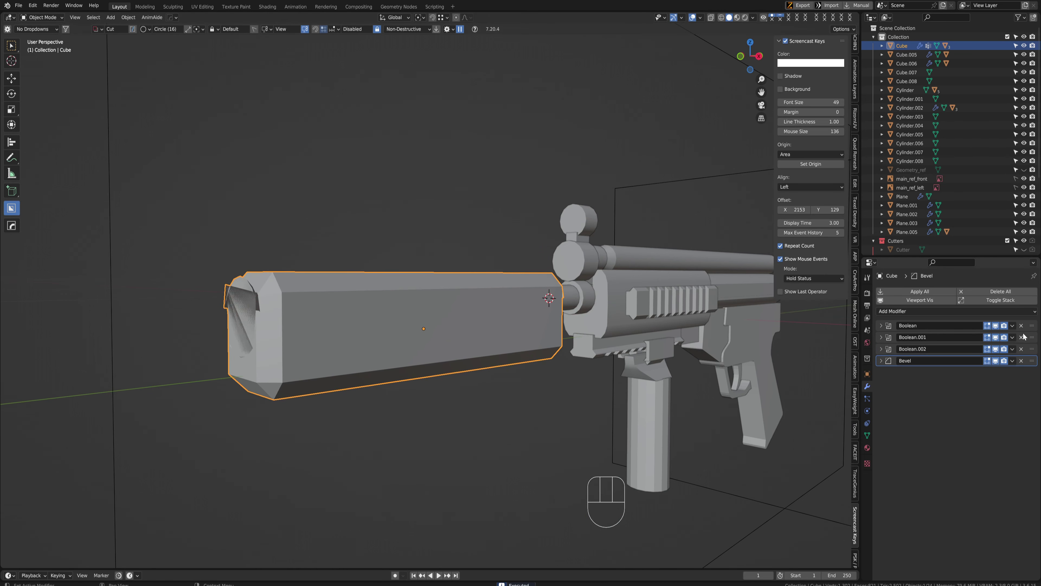
Move the suppressor's Boolean modifiers below Bevel and bring up the bore cutter with Ever Scroll
drag(1032, 327, 1032, 362)
alt+middle_drag(457, 338, 266, 294)
key(q)
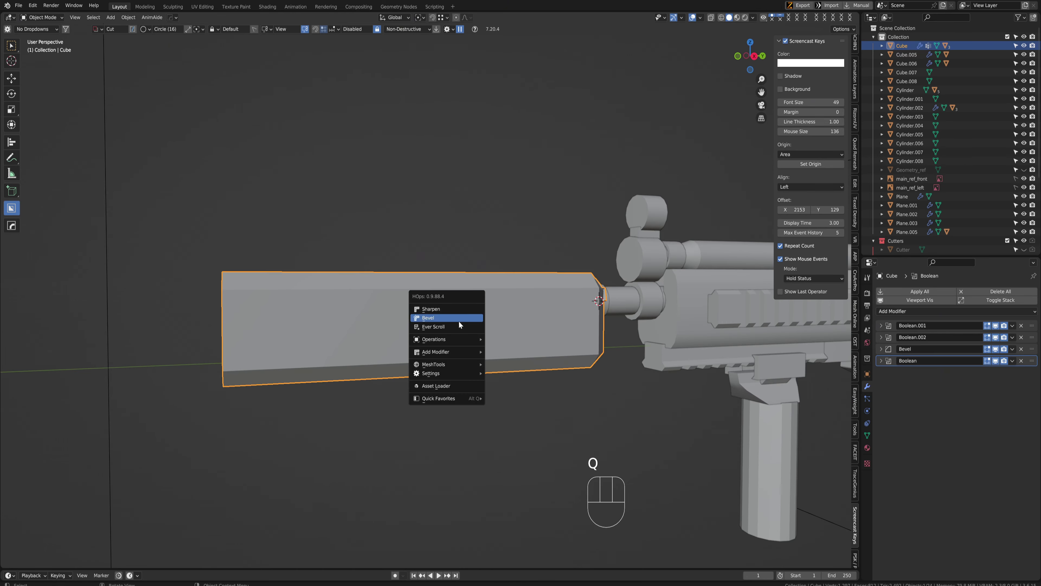
click(455, 327)
scroll(406, 325, up, 1)
key(n)
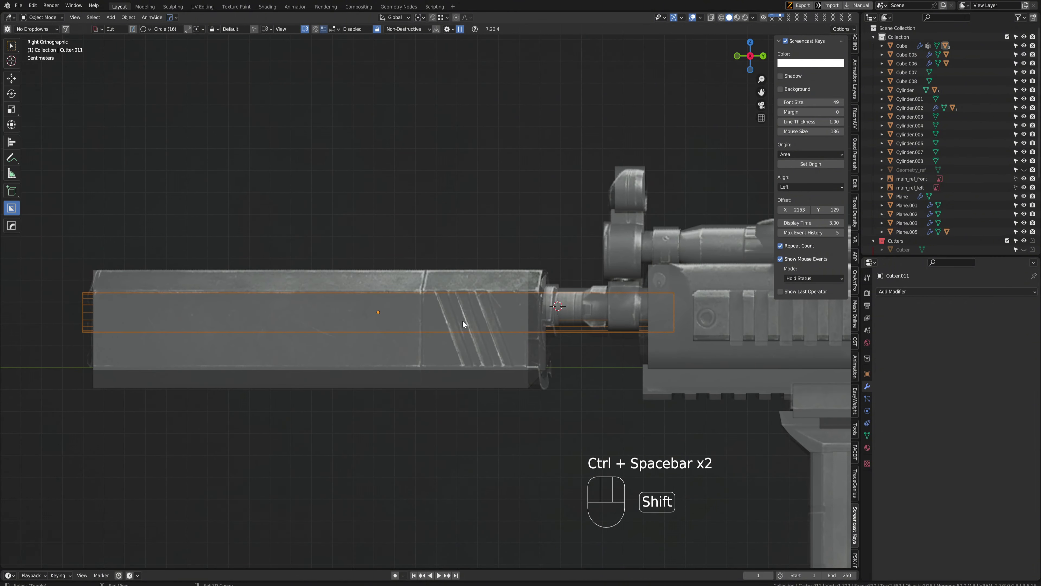
Snap the bore cutter to the 3D cursor and move it about -0.099 m along Y through the suppressor block
key(shift+s)
click(479, 299)
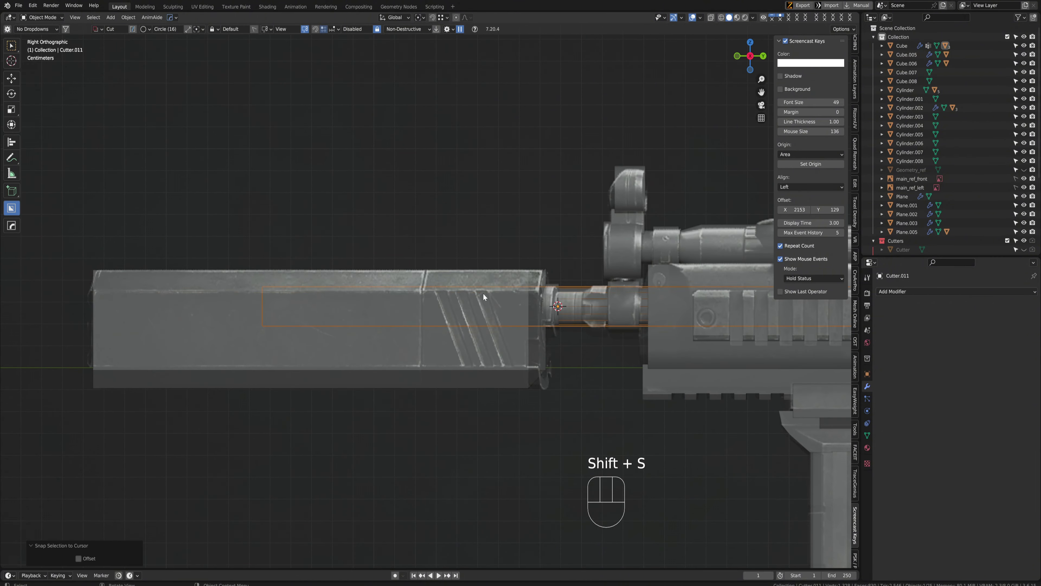
key(g)
click(313, 300)
middle_drag(313, 300, 385, 301)
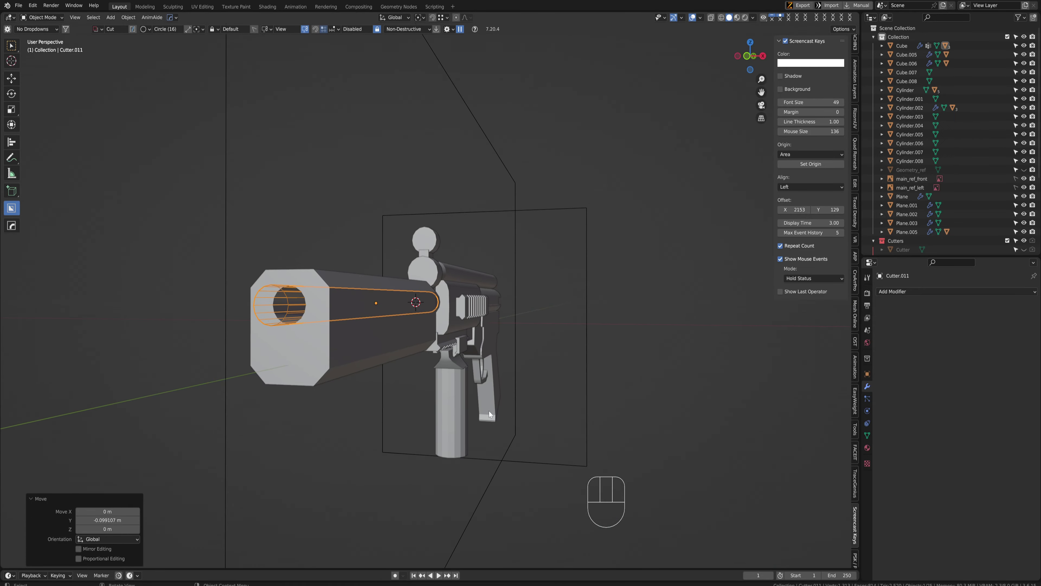
key(ctrl+space)
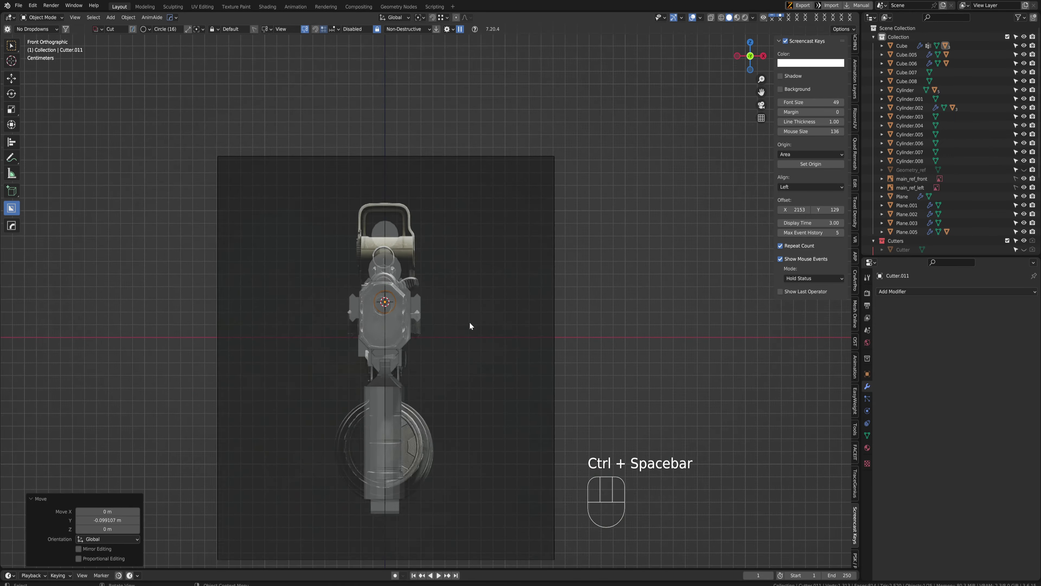
In the side view, select the suppressor body and nudge it up about 0.001 m along Z
key(ctrl+space)
click(454, 329)
key(g)
click(452, 318)
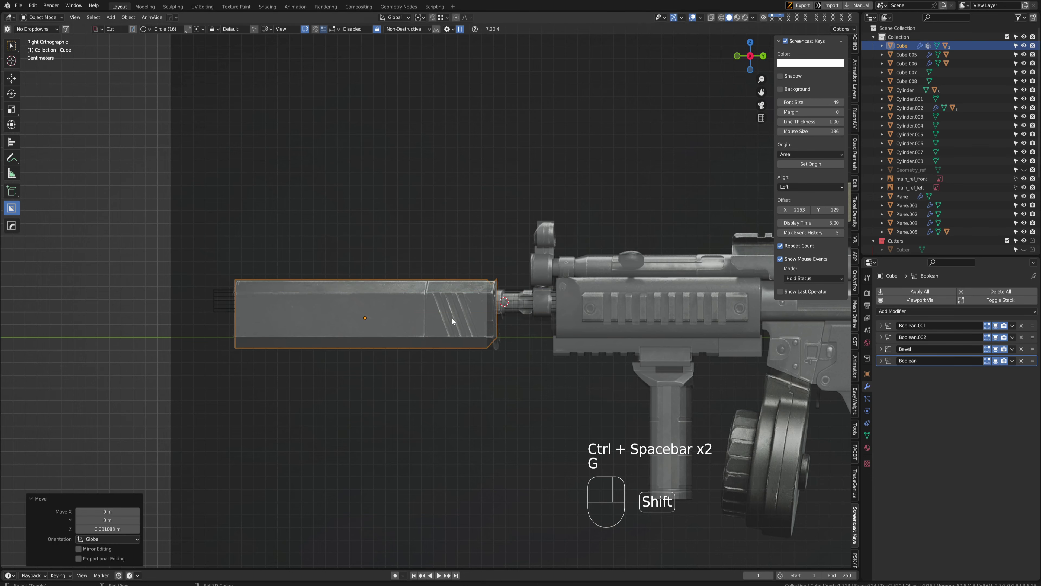
Reorder the suppressor body's modifiers so Bevel comes first, followed by Boolean, Boolean.001 and Boolean.002
middle_drag(451, 318, 425, 304)
scroll(451, 324, up, 3)
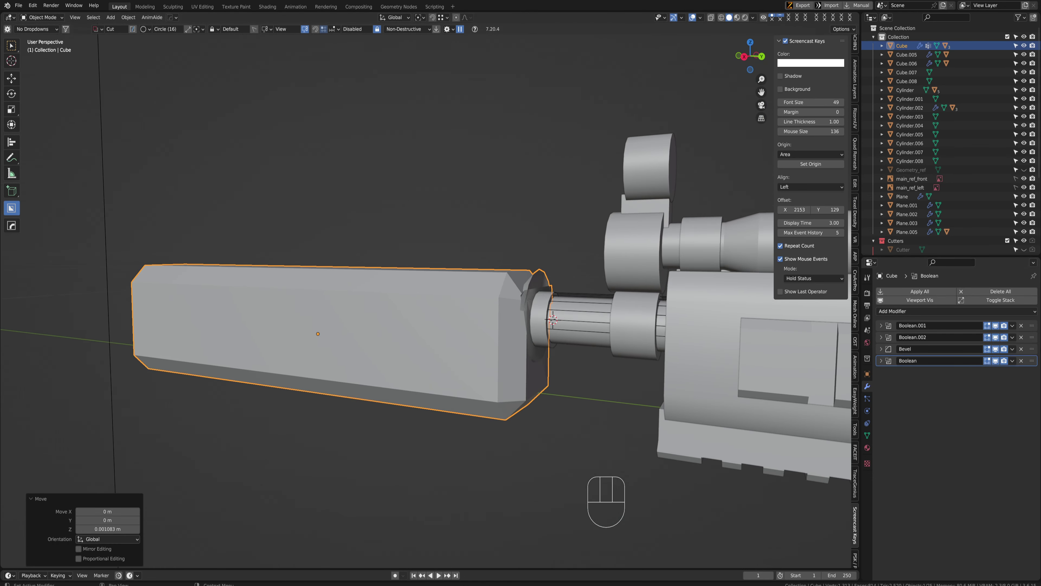
drag(1032, 333, 1032, 361)
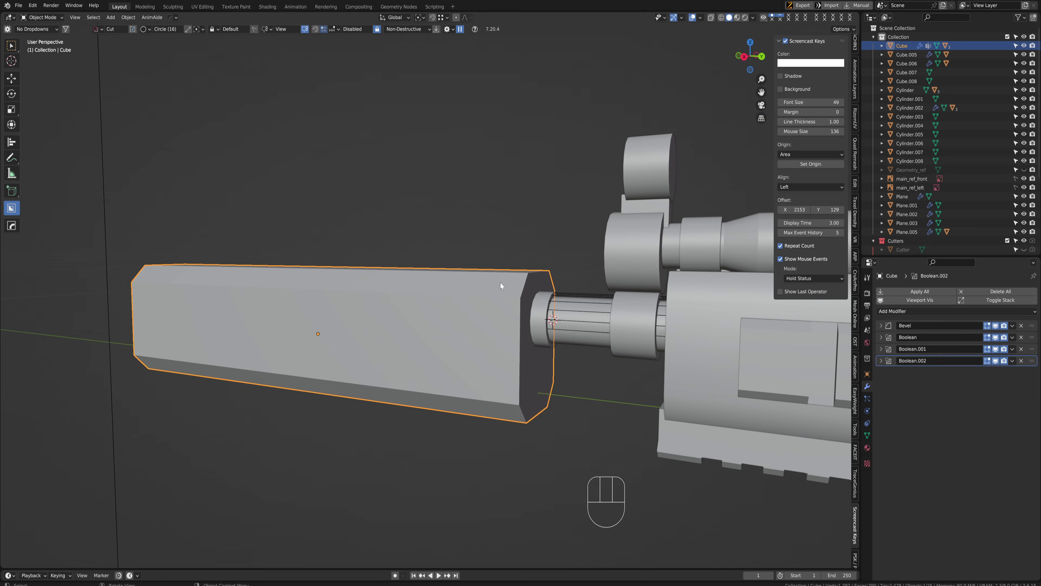
Select the rounded cutter object running through the suppressor and hide it
middle_drag(500, 283, 470, 270)
click(525, 261)
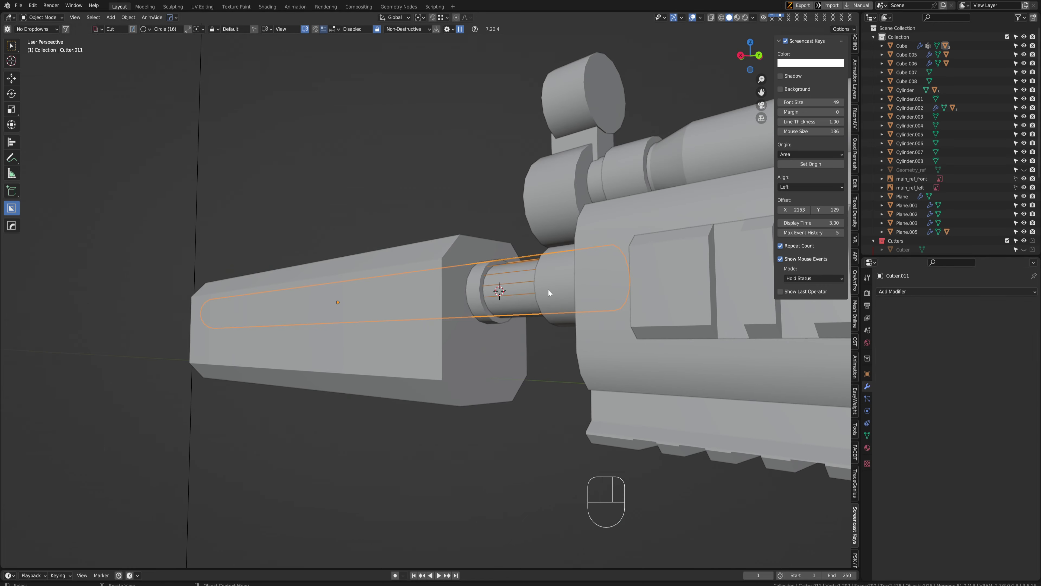
key(h)
Examine the gun blockout in perspective and compare its side profile with the reference image, from suppressor to stock
middle_drag(347, 221, 339, 333)
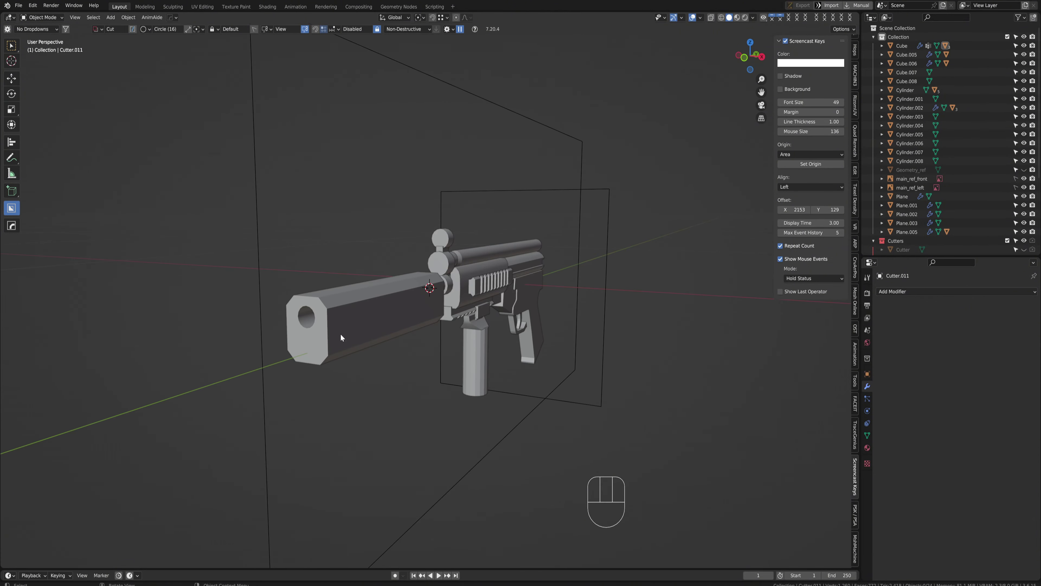
key(ctrl+space)
shift+middle_drag(477, 289, 415, 289)
key(ctrl+space)
shift+middle_drag(672, 292, 478, 292)
scroll(328, 282, up, 6)
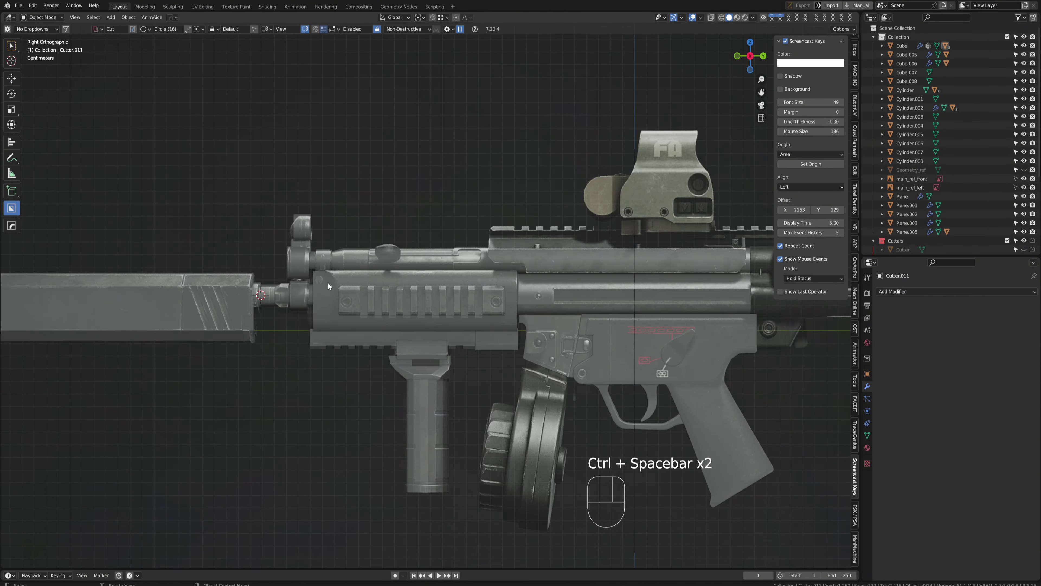
scroll(353, 224, down, 10)
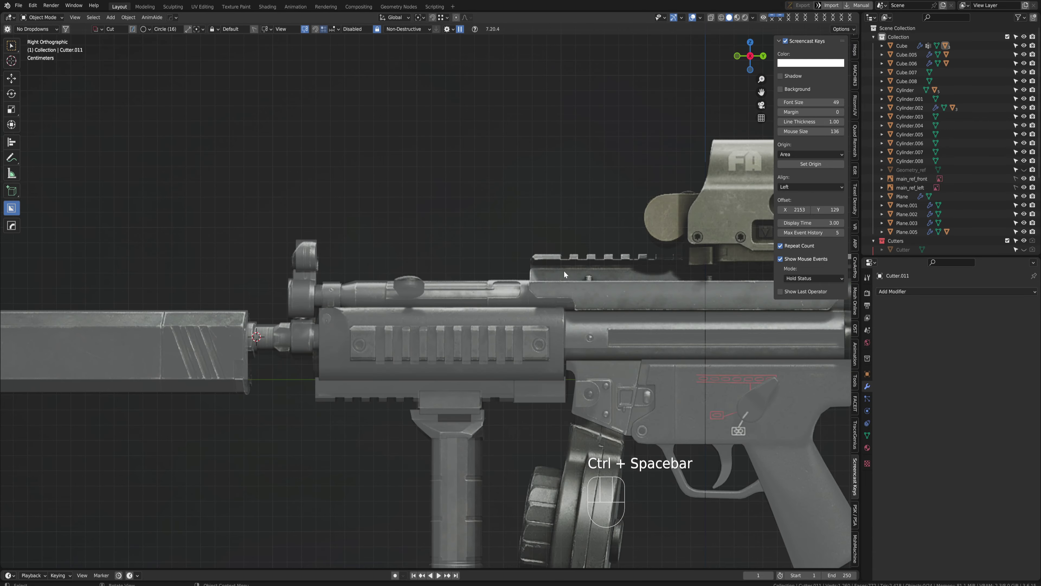
shift+middle_drag(521, 403, 349, 327)
shift+middle_drag(576, 343, 398, 381)
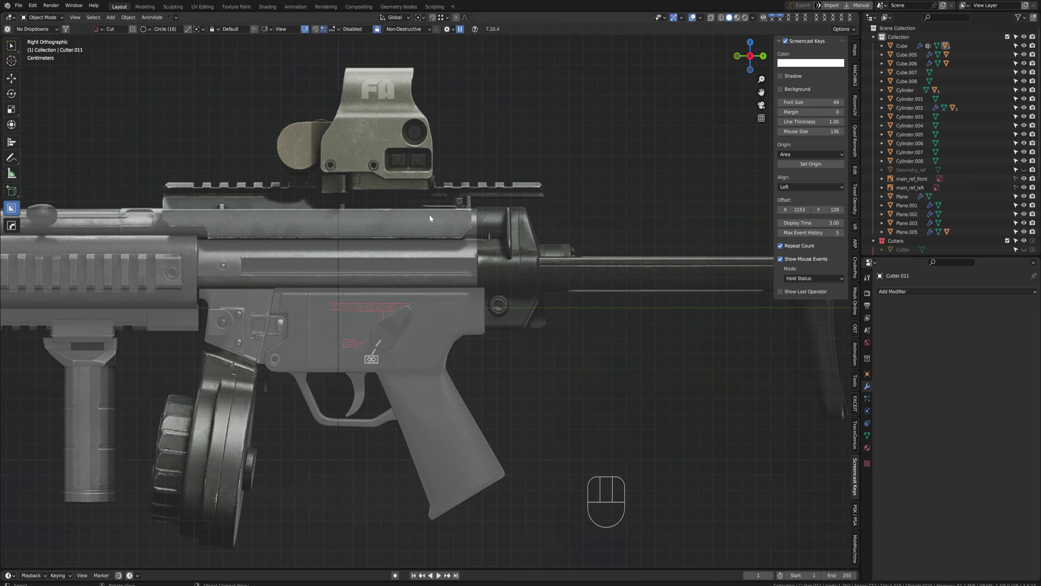
Switch to box selection and nudge the handguard shell's geometry slightly along global Y to line up with the reference
drag(106, 234, 202, 375)
key(Escape)
key(w)
drag(93, 236, 393, 365)
key(g)
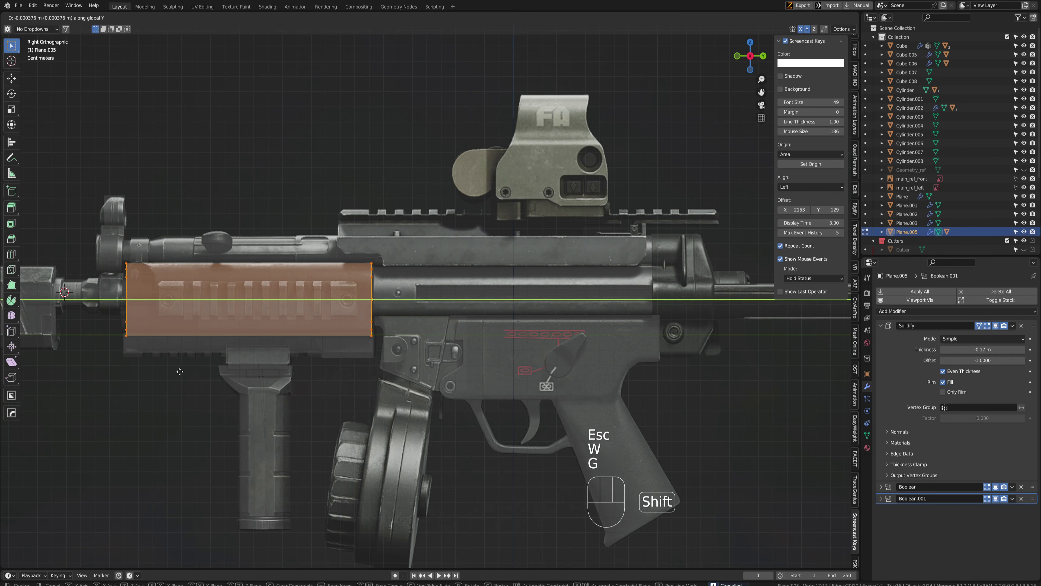
click(183, 370)
key(Tab)
Duplicate the rail under the handguard in place and select the copy together with its boolean cutters
scroll(169, 330, down, 7)
scroll(346, 343, up, 12)
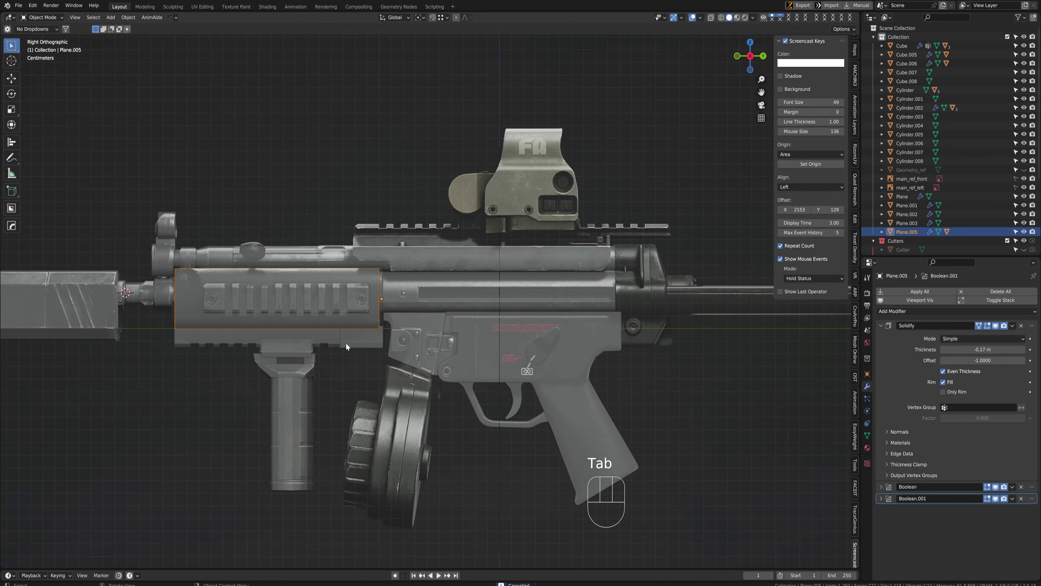
scroll(457, 281, up, 3)
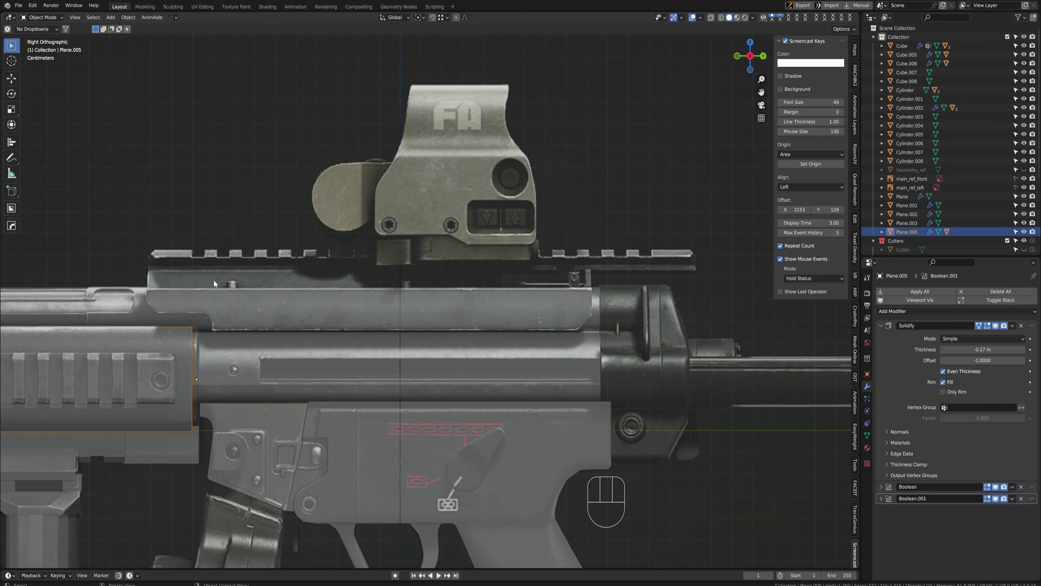
scroll(418, 279, down, 8)
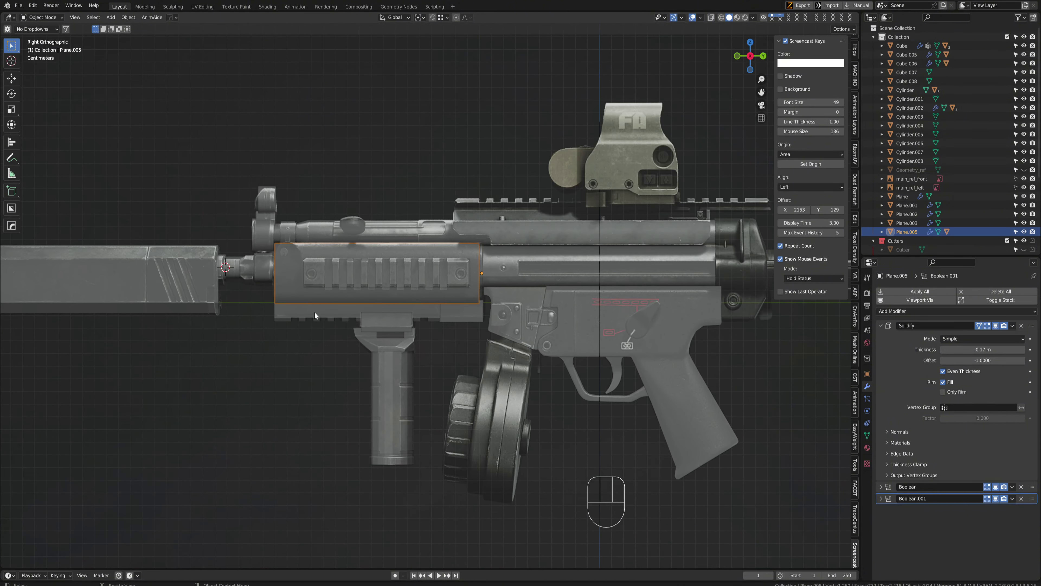
click(314, 312)
key(shift+d)
right_click(314, 364)
middle_drag(314, 364, 370, 332)
key(q)
click(308, 360)
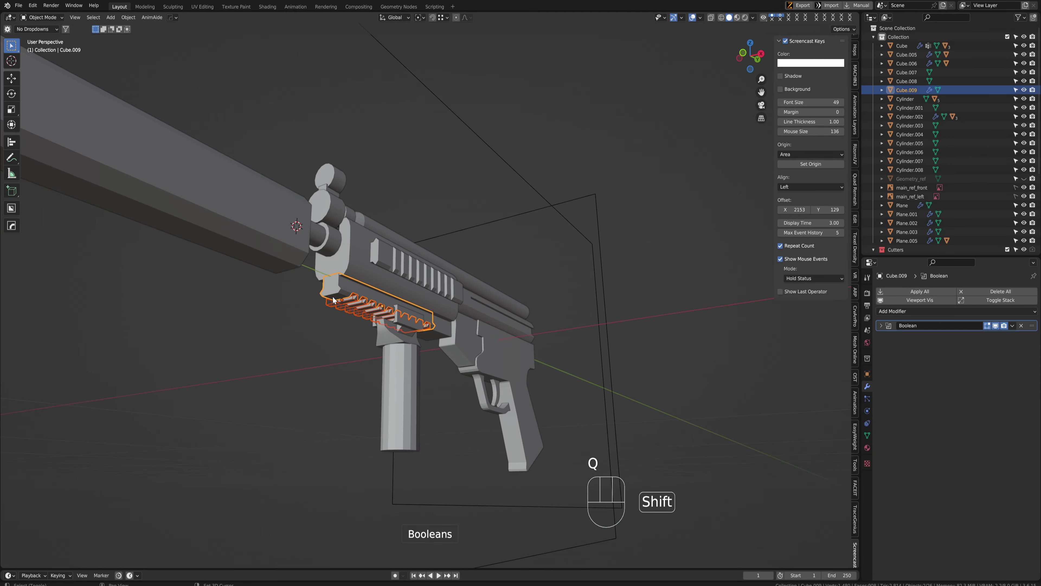
Duplicate the rail with its cutters, place the copy above the receiver and rotate it 180°
key(ctrl+space)
key(shift+d)
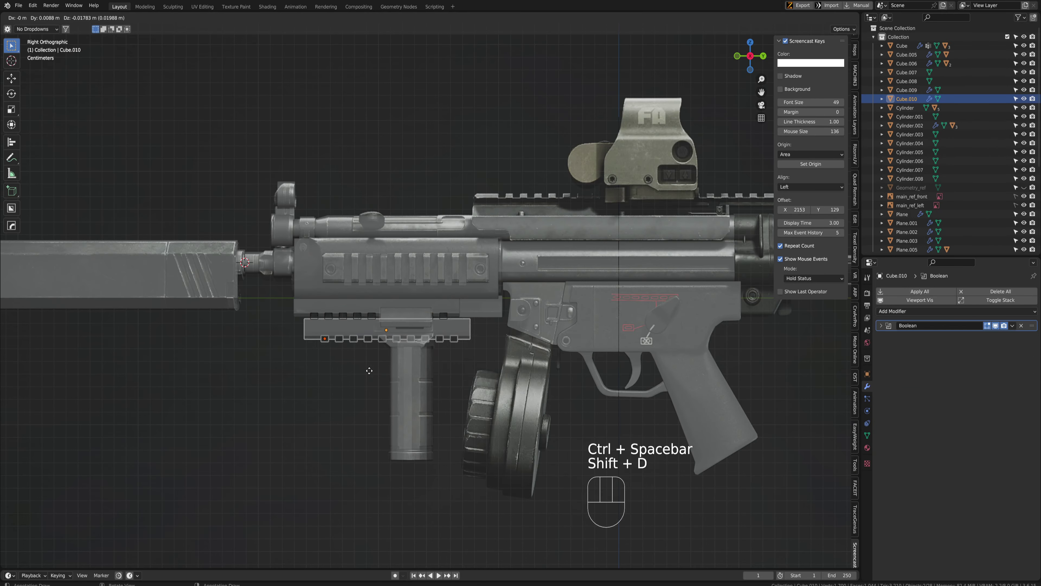
click(572, 232)
key(r)
click(577, 240)
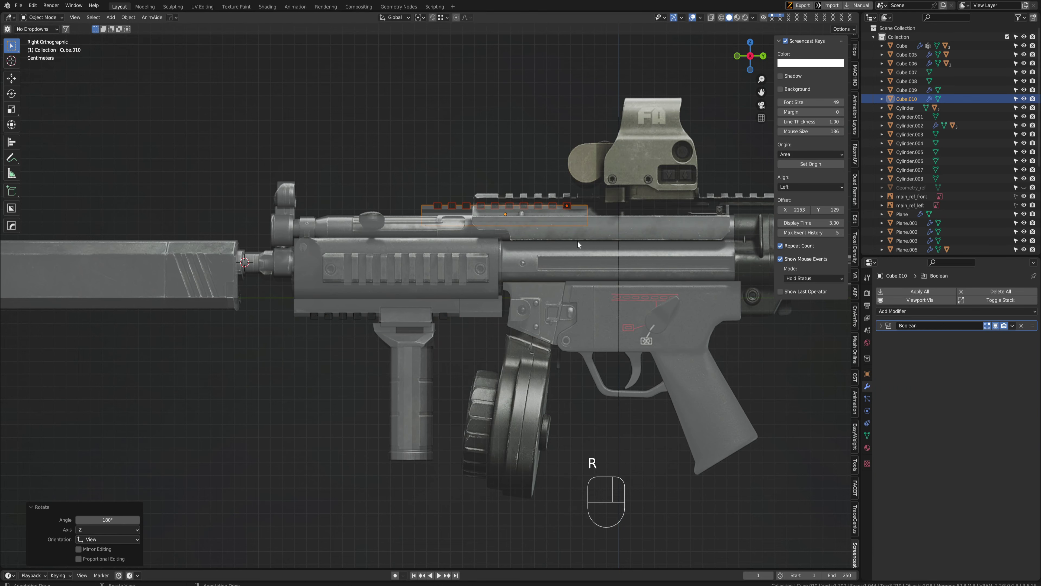
Move the rotated rail with its cutters so its front end sits on the reference's top rail
key(g)
shift+middle_drag(578, 240, 341, 308)
click(363, 345)
key(ctrl+space)
scroll(473, 292, up, 2)
key(g)
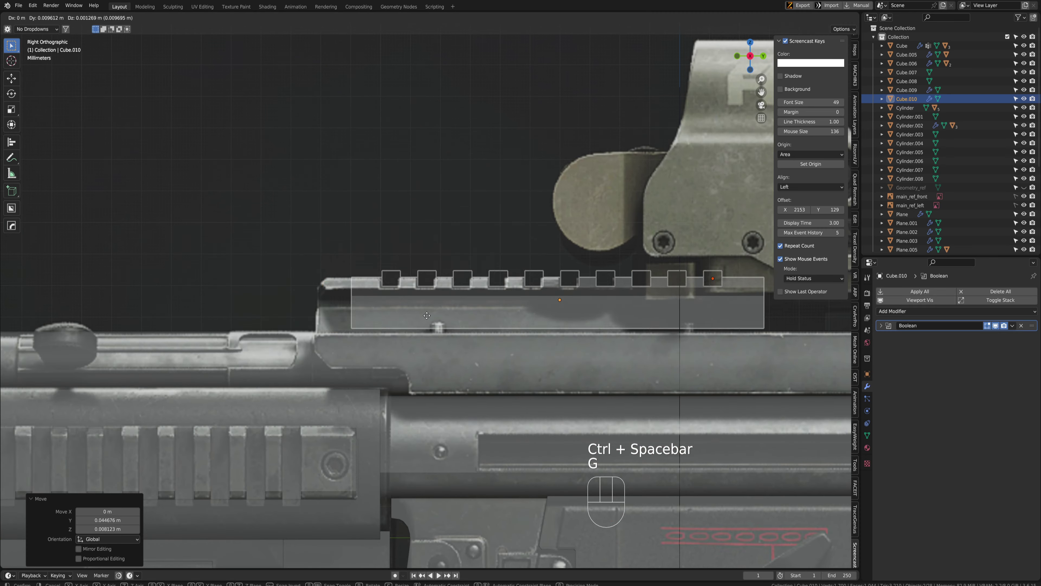
click(397, 320)
Align the top rail's notch cutter array and then the rail body along Y with the reference
click(370, 283)
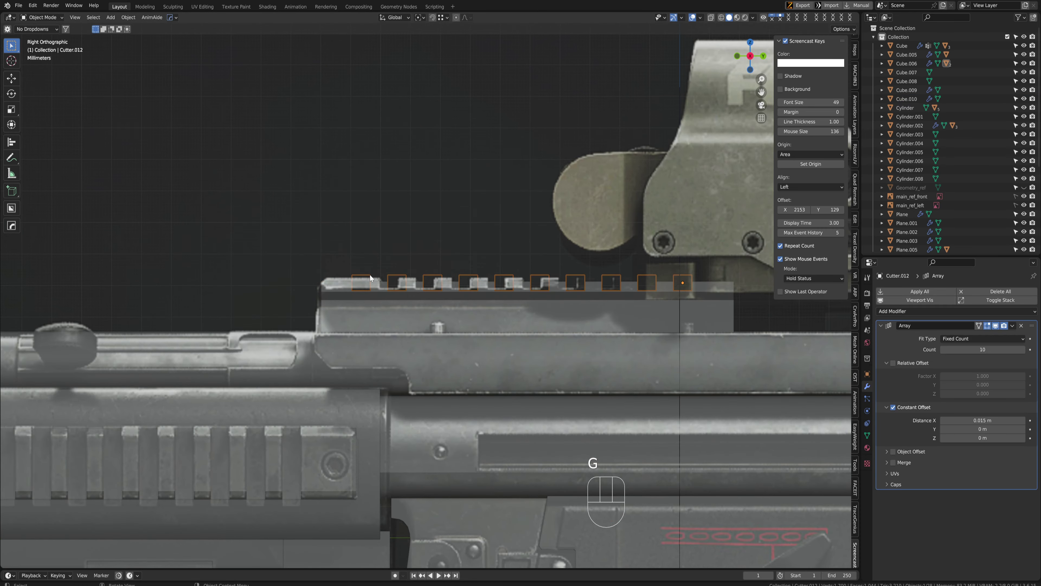
key(g)
click(399, 274)
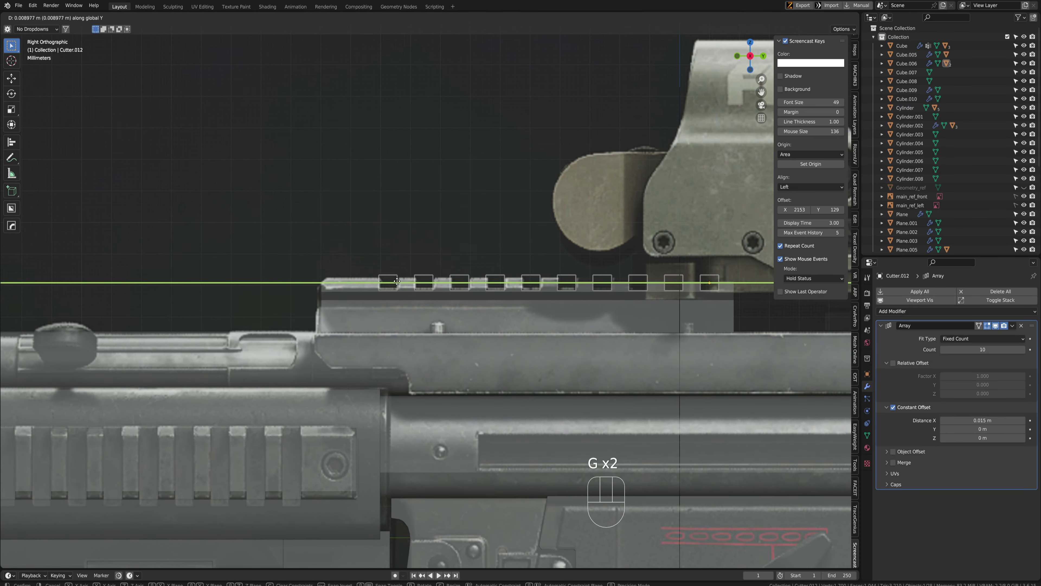
click(354, 316)
key(g)
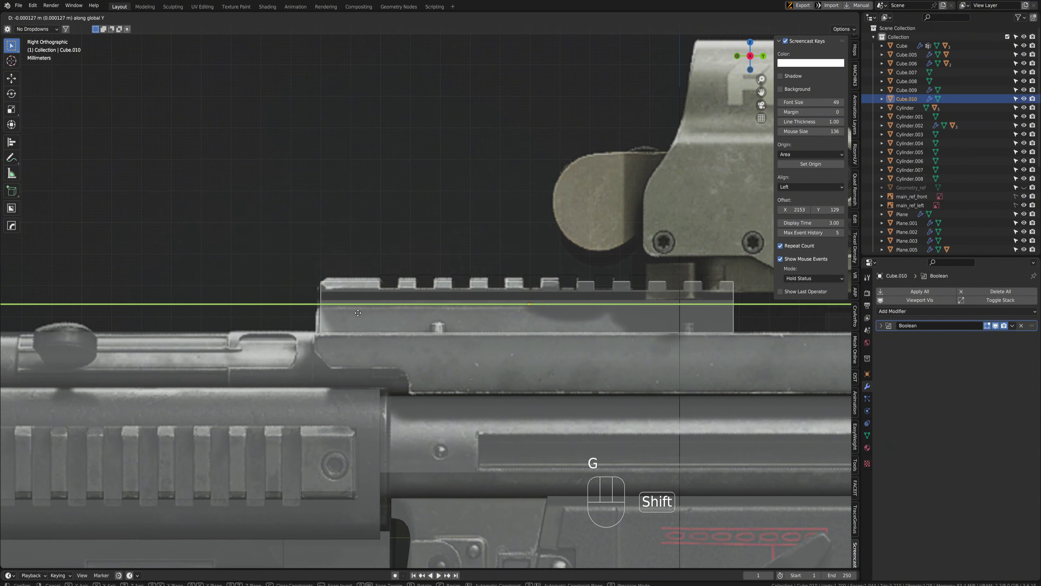
click(360, 312)
Lengthen the top rail by moving its rear end vertices along Y to the reference receiver's rear edge
shift+middle_drag(601, 293, 322, 311)
key(Tab)
key(1)
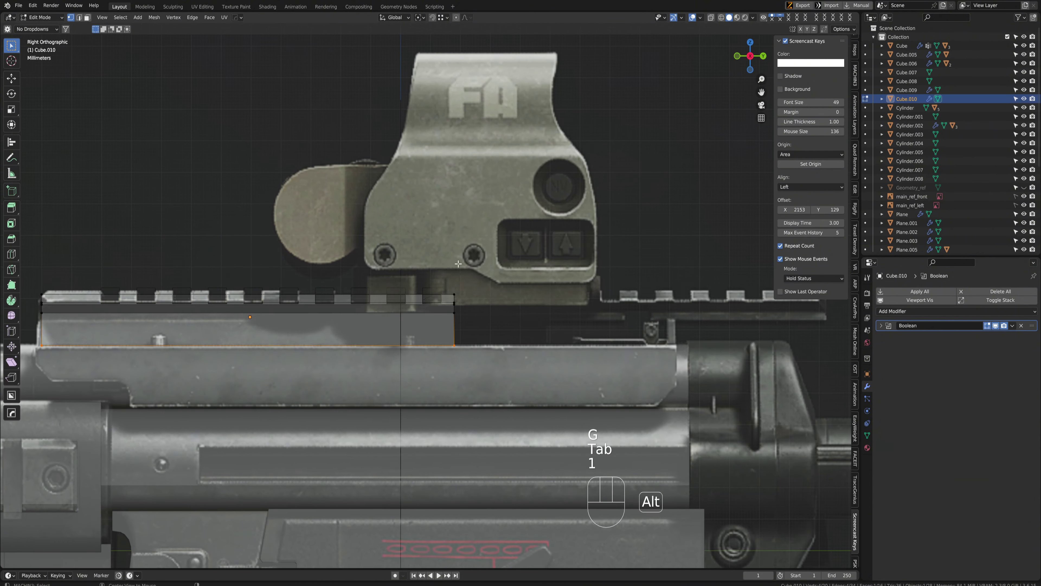
key(alt+z)
drag(435, 283, 533, 353)
key(g)
key(y)
click(656, 345)
Extrude the rear face of the rail's upper profile backward by about 0.0468 m as an overhang
key(alt+z)
middle_drag(656, 345, 545, 361)
key(3)
click(542, 365)
key(e)
click(713, 388)
key(alt+z)
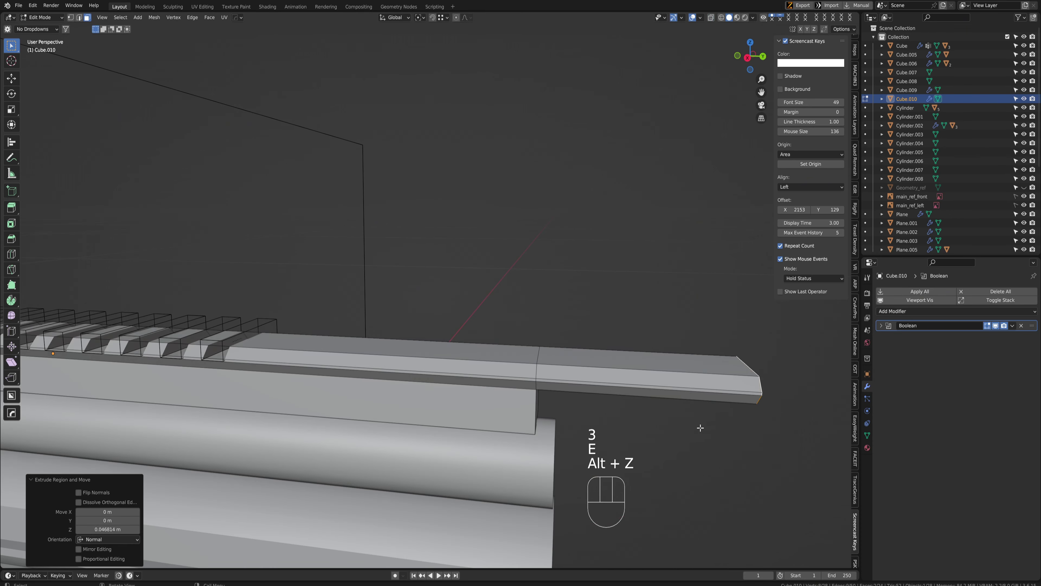
Move the overhang's end face along Y to match the rear end of the reference rail
key(ctrl+space)
scroll(638, 358, up, 1)
key(g)
key(y)
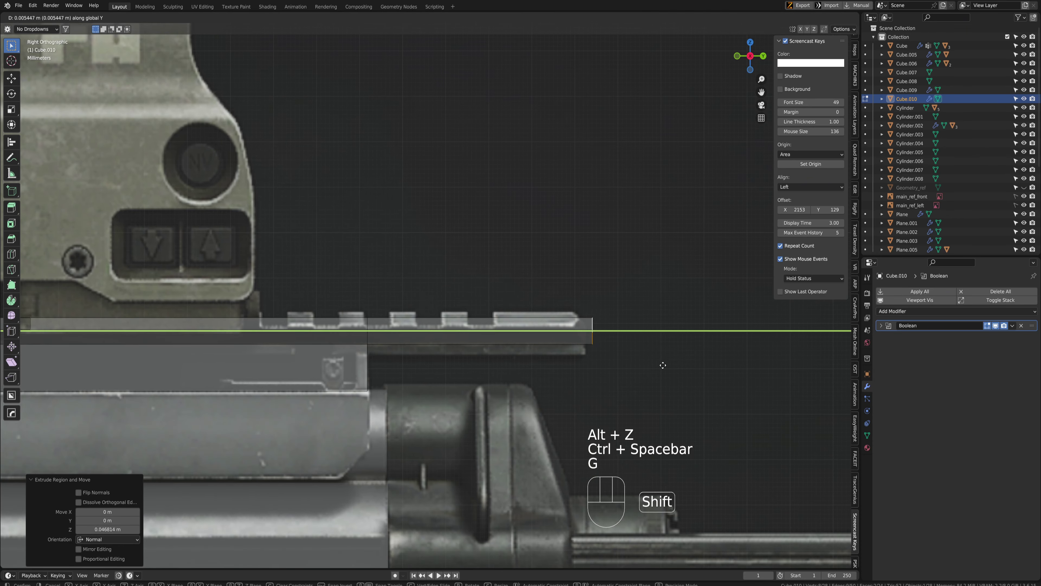
click(591, 373)
Build a thin lower strip beneath the rail's rear overhang from its bottom edges and fill the open faces
key(ctrl+space)
middle_drag(591, 373, 410, 361)
key(3)
key(3)
key(2)
click(409, 363)
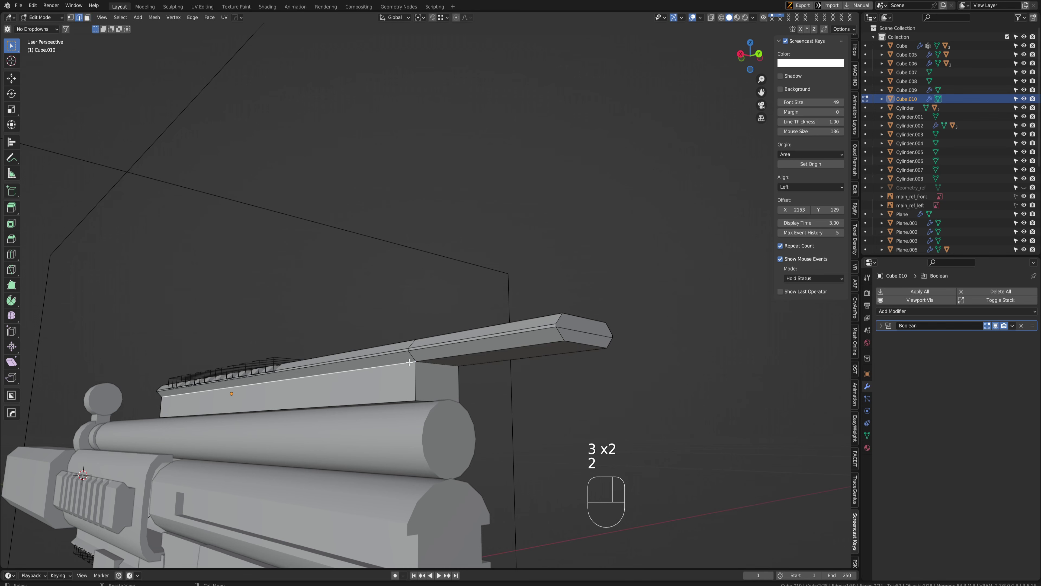
shift+click(495, 355)
alt+shift+click(582, 347)
alt+shift+click(558, 356)
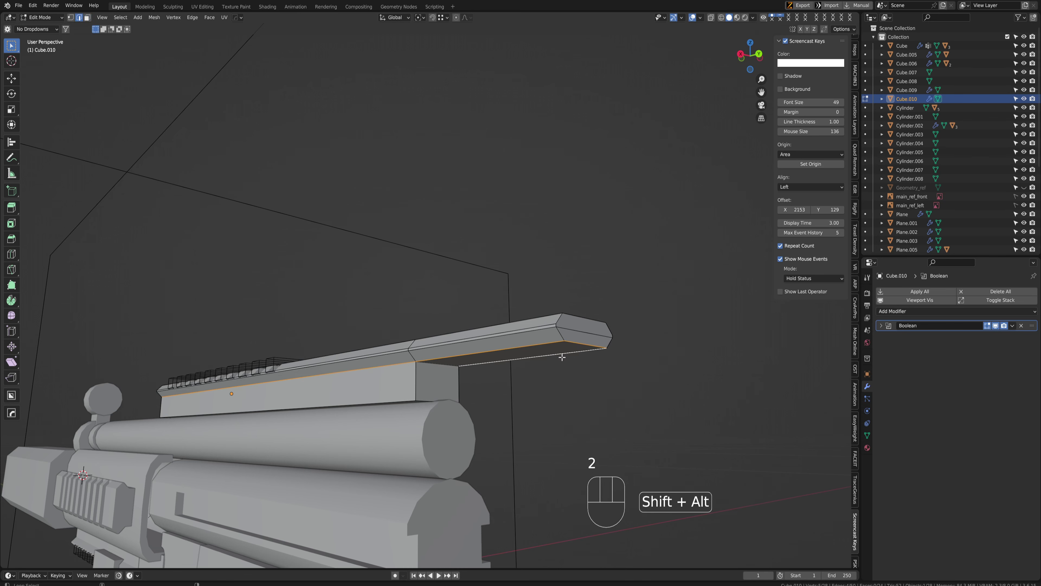
middle_drag(603, 355, 536, 338)
alt+shift+click(526, 348)
key(alt+z)
key(f)
Add a horizontal loop cut around the rail's base block and snap it to the height of the overhang's underside
key(ctrl+space)
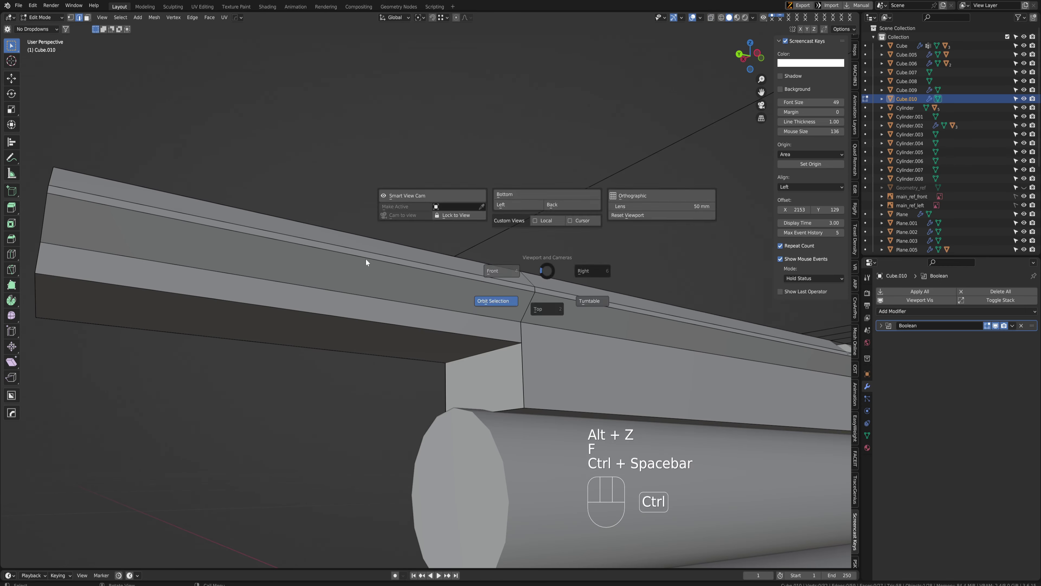
key(ctrl+space)
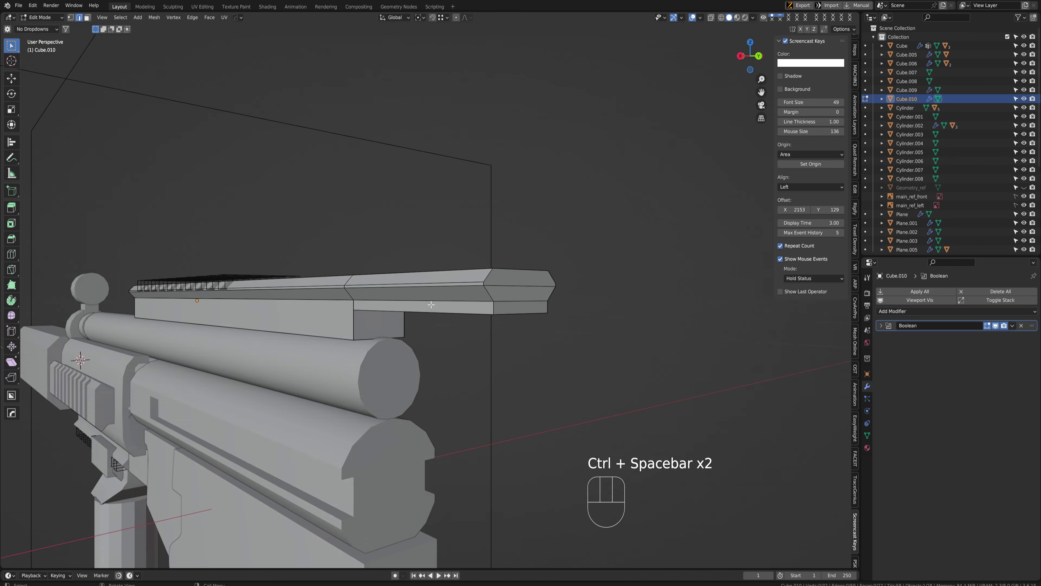
middle_drag(366, 262, 399, 296)
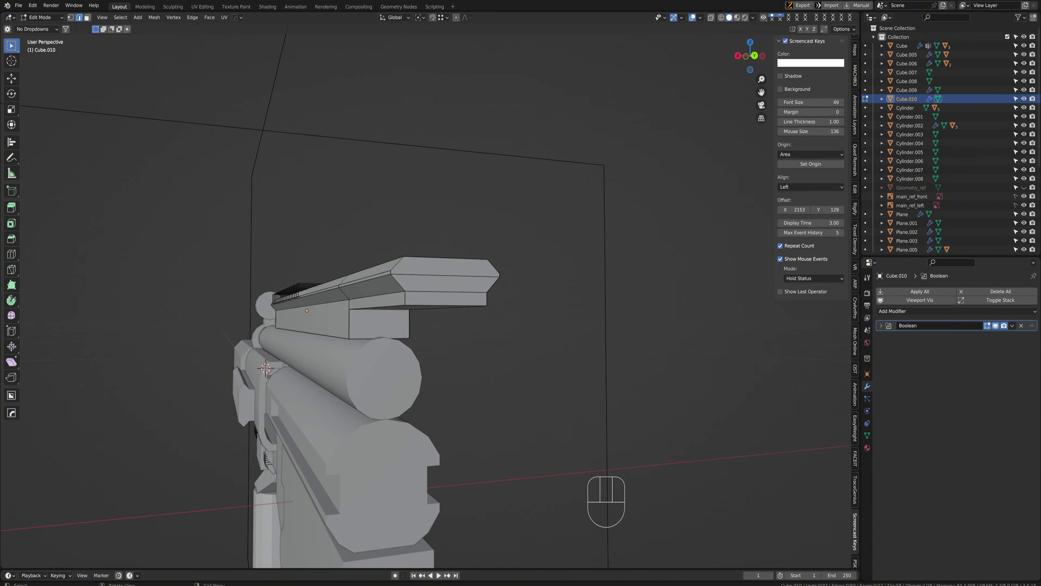
middle_drag(328, 377, 374, 328)
key(ctrl+space)
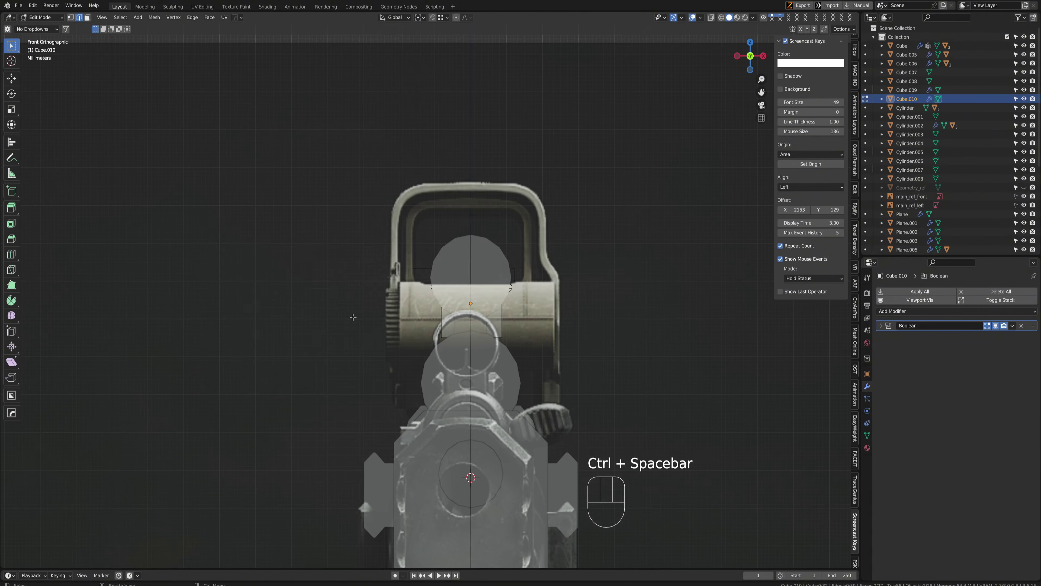
key(ctrl+space)
shift+middle_drag(465, 327, 836, 348)
scroll(467, 356, down, 2)
key(ctrl+r)
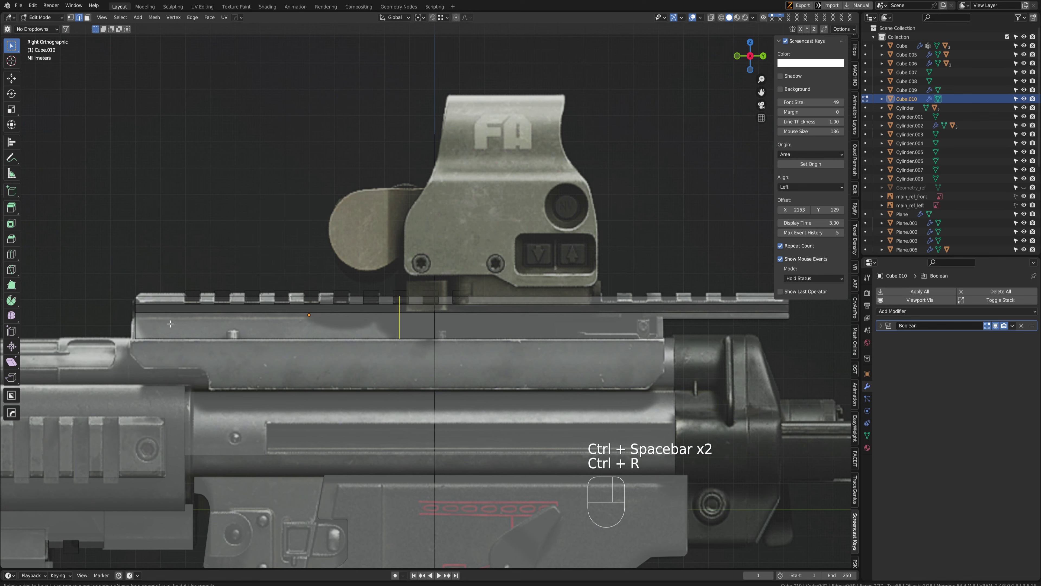
click(136, 326)
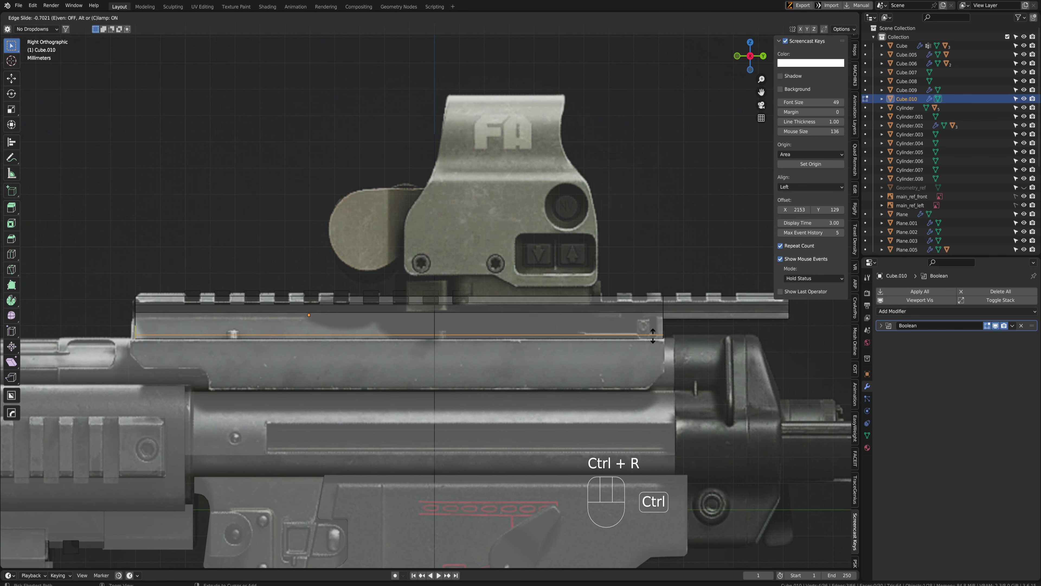
ctrl+click(663, 317)
Test-move the edge at the base block's rear corner and merge all rail vertices by distance at 0.0001 m
key(alt+z)
key(alt+z)
middle_drag(663, 317, 561, 380)
key(2)
key(g)
right_click(432, 376)
scroll(486, 383, up, 4)
key(g)
click(549, 381)
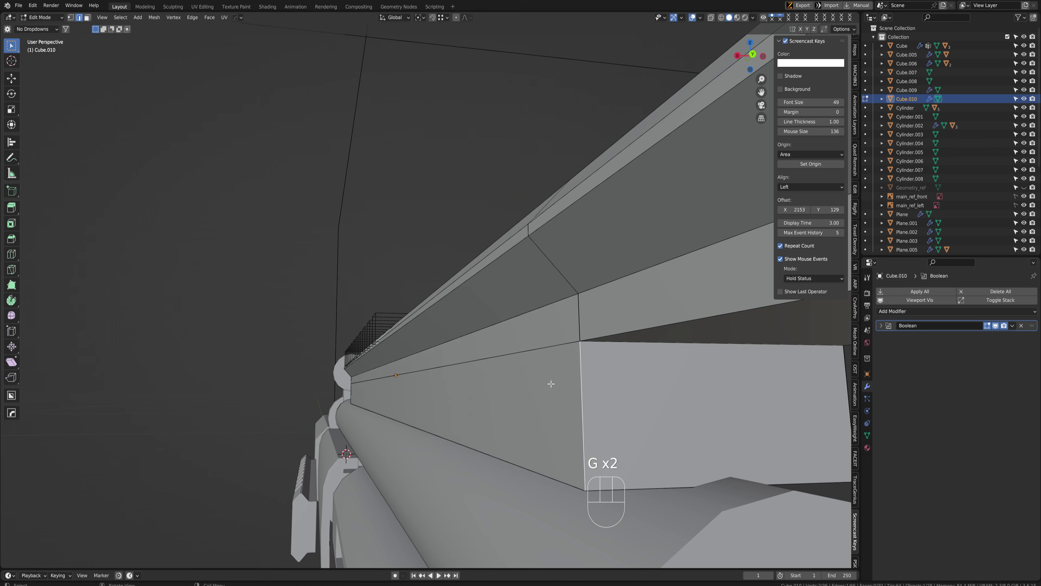
key(a)
key(m)
click(526, 414)
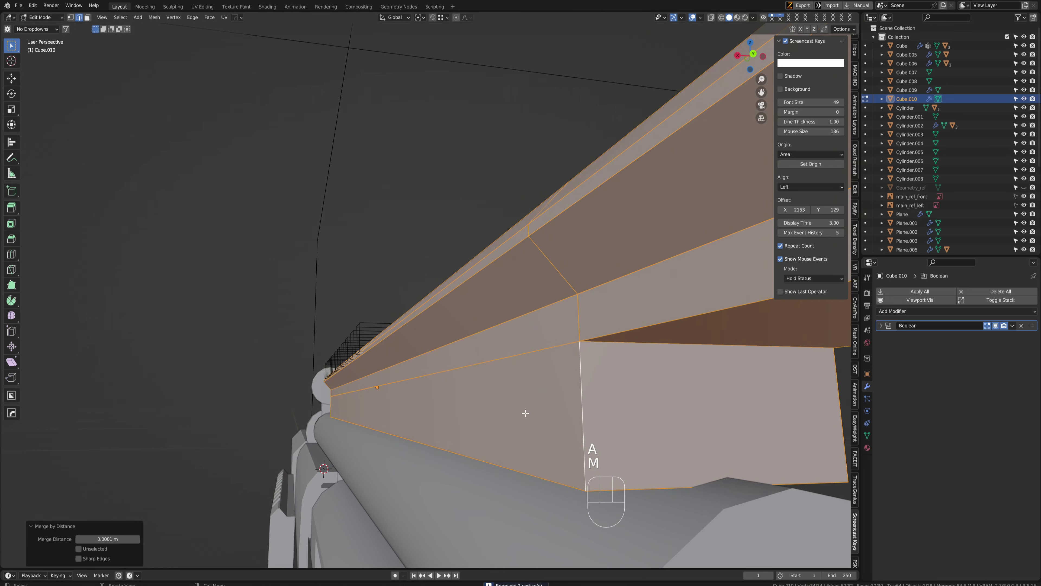
Test-move the vertex where the overhang meets the base block to check that it is connected
key(1)
click(564, 340)
key(g)
right_click(564, 340)
scroll(564, 340, down, 5)
Examine the rear of the top rail in the reference photo and compare it with the model from behind
middle_drag(564, 341, 541, 328)
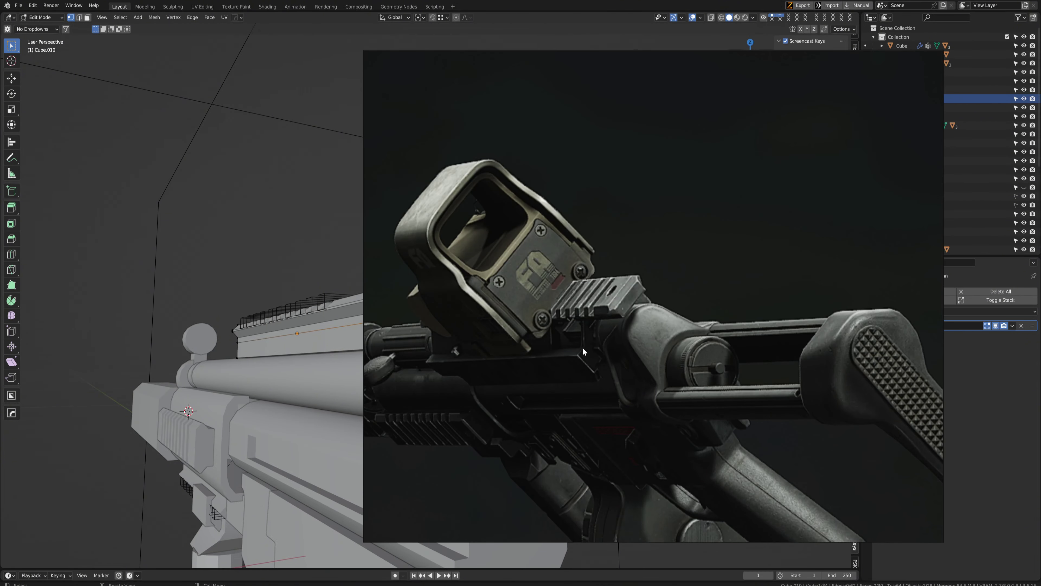
scroll(561, 374, down, 5)
scroll(550, 364, up, 6)
right_drag(594, 291, 0, 394)
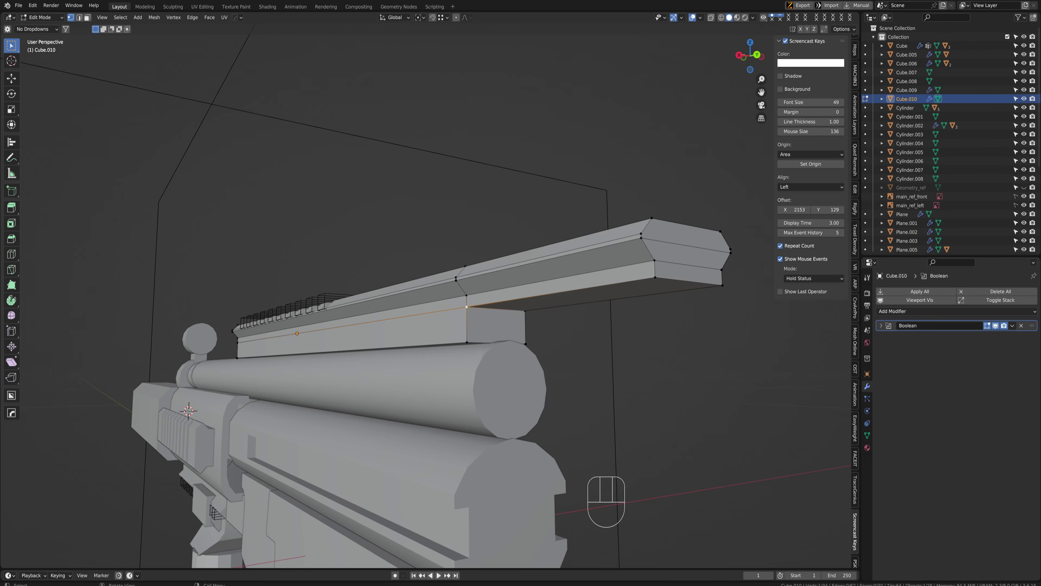
middle_drag(555, 360, 439, 324)
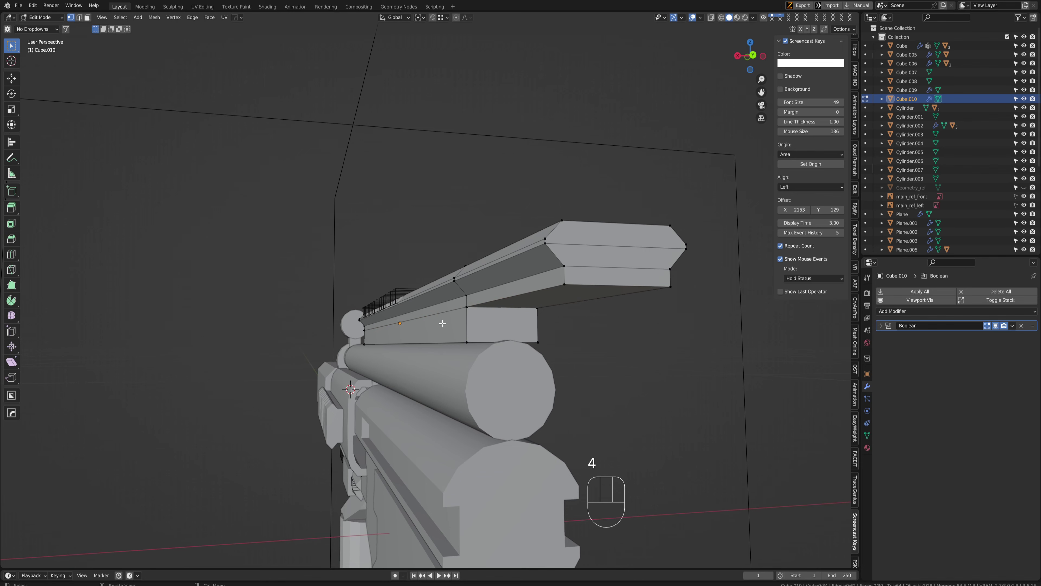
middle_drag(507, 298, 458, 304)
key(3)
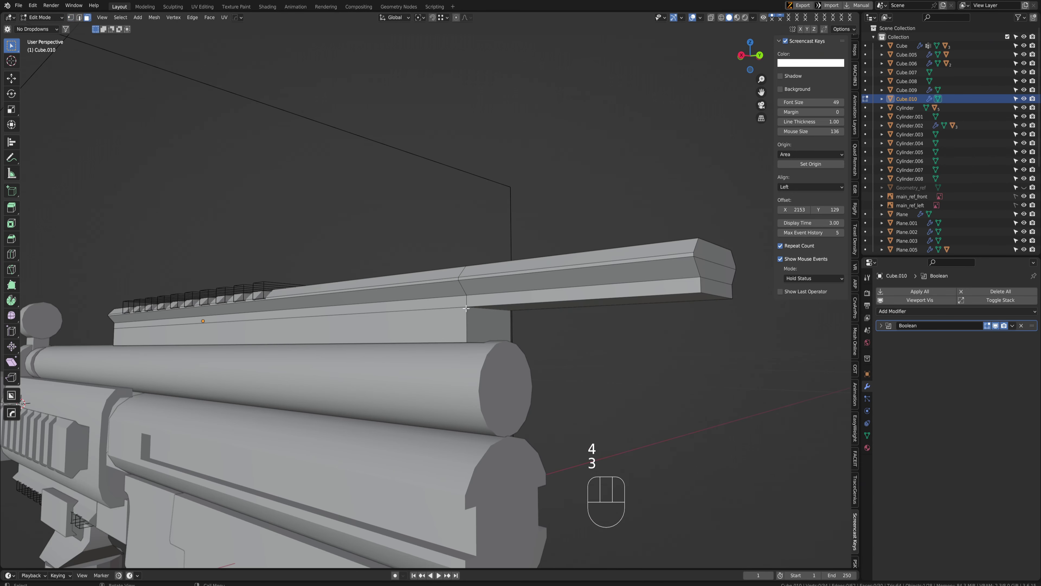
key(3)
key(space)
key(space)
click(415, 577)
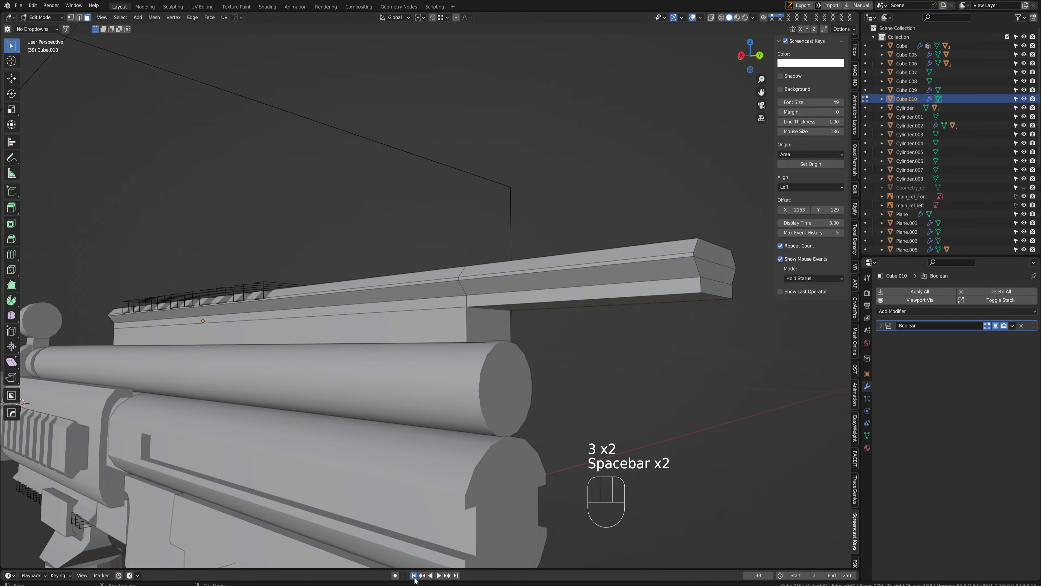
Select the edge loop along the rail overhang's underside and raise it about 0.0005 m along Z to match the side reference
key(2)
alt+click(453, 305)
alt+shift+click(625, 304)
key(ctrl+z)
alt+shift+click(517, 301)
middle_drag(518, 301, 600, 306)
alt+shift+click(156, 213)
key(ctrl+space)
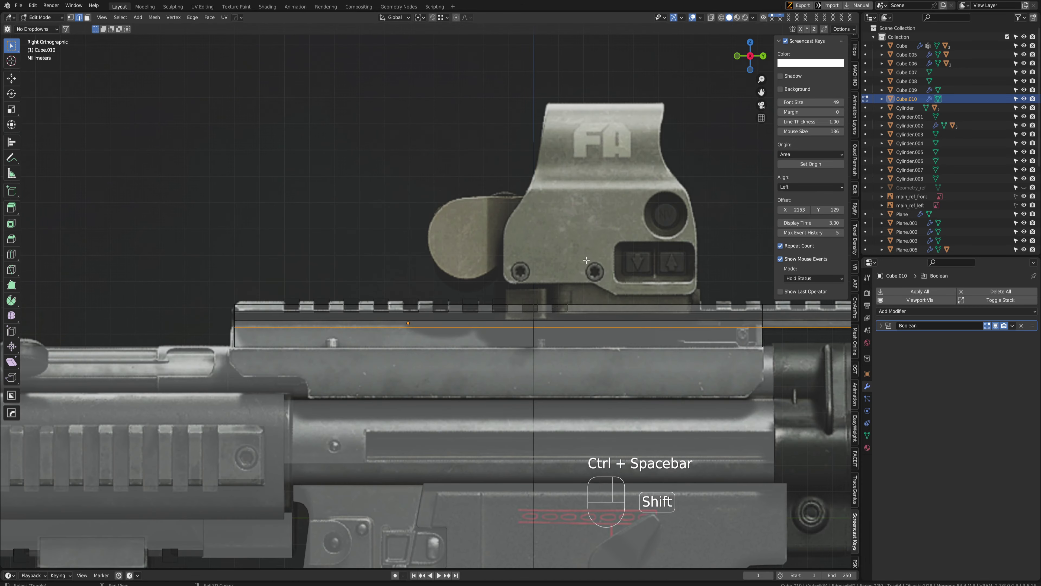
key(g)
key(z)
shift+click(480, 280)
shift+middle_drag(579, 282, 408, 265)
scroll(407, 264, down, 1)
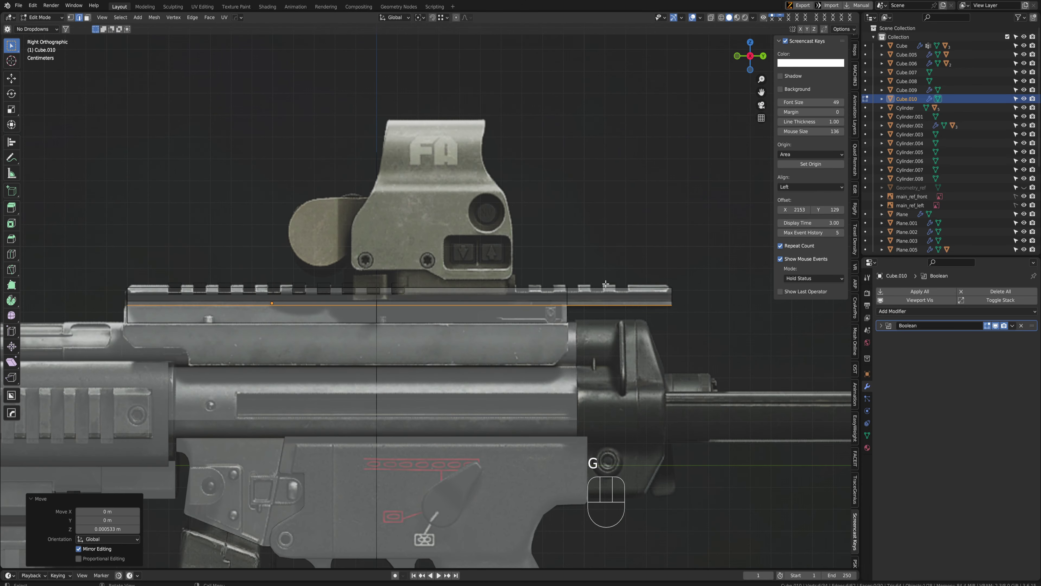
scroll(283, 353, up, 1)
shift+middle_drag(279, 354, 403, 348)
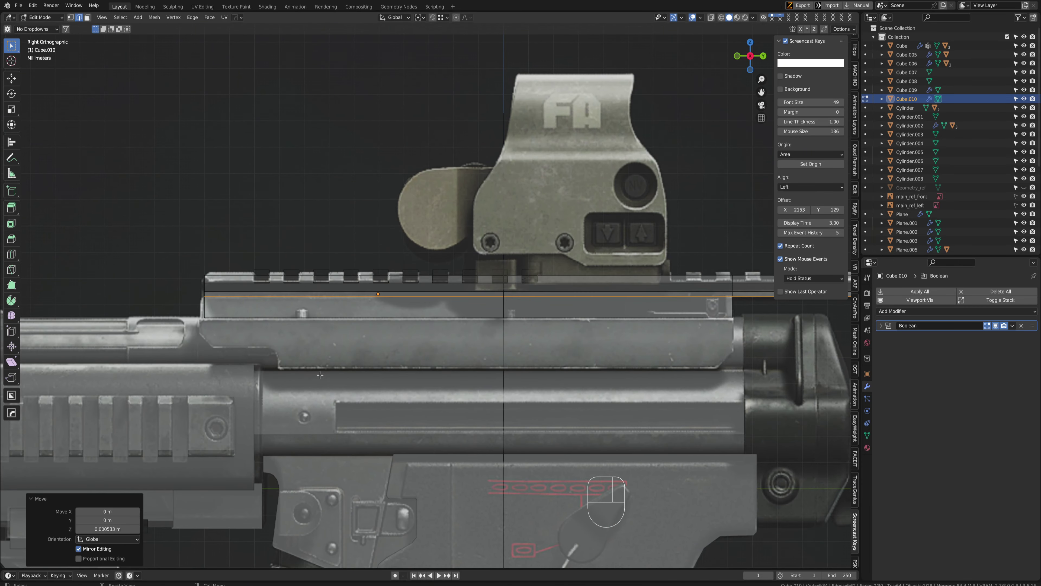
Extrude the base block's bottom face down about 0.02 m to the mount's lower edge in the side reference
middle_drag(716, 342, 552, 314)
key(3)
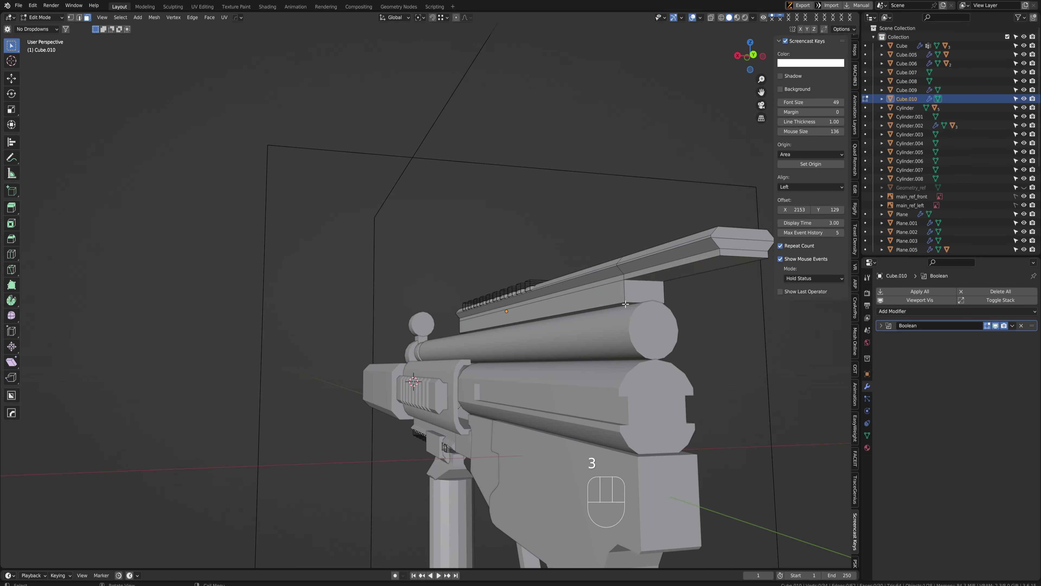
click(551, 316)
key(ctrl+space)
key(e)
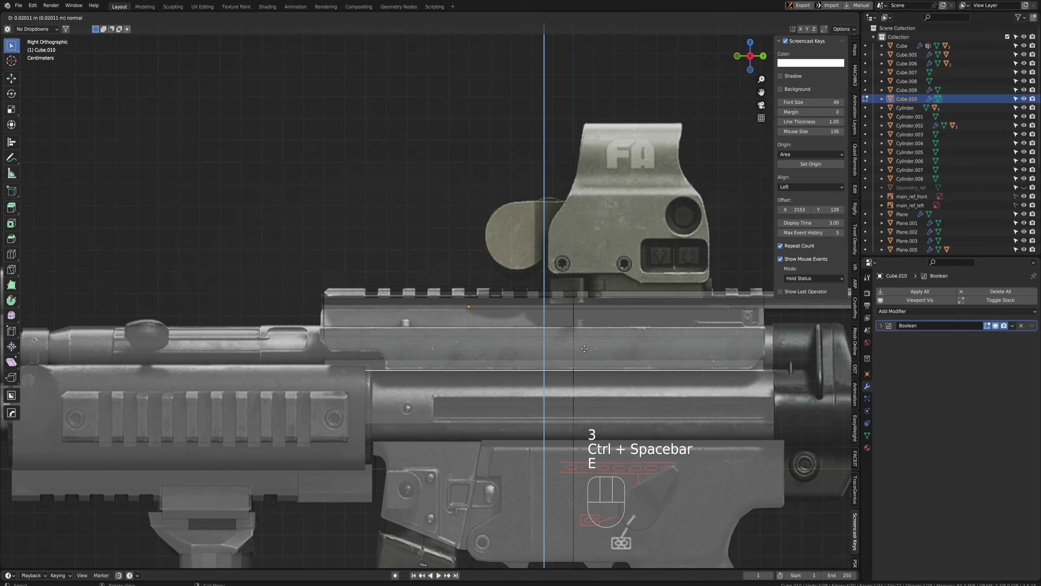
click(583, 351)
Widen the extruded bottom section of the rail mount by scaling it 1.643 along X
middle_drag(583, 351, 440, 336)
key(3)
key(s)
key(x)
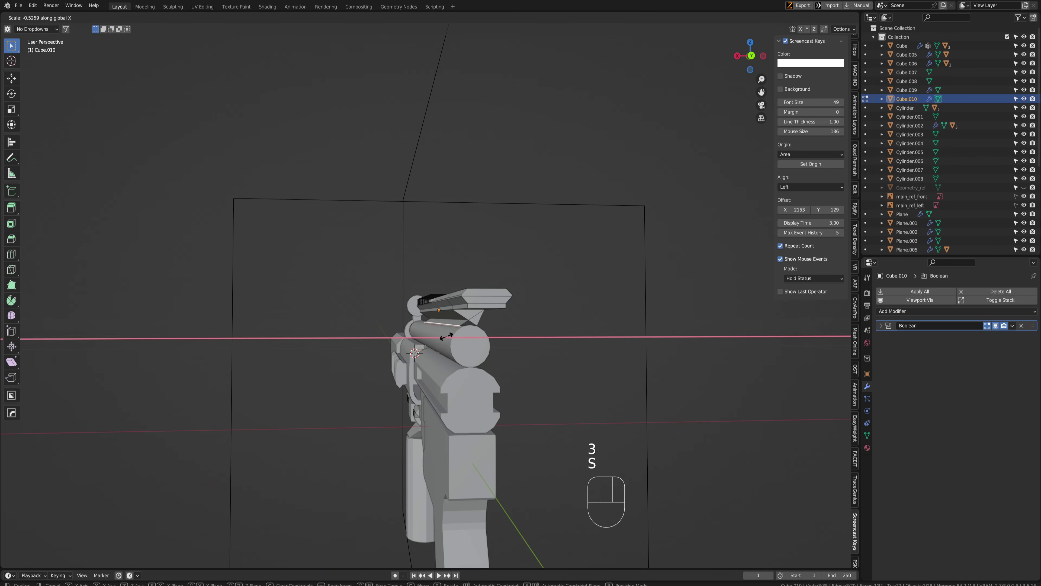
click(690, 289)
Move the rail's front-end vertices about 0.0015 m forward along Y to line up with the side reference
key(ctrl+space)
scroll(531, 310, up, 2)
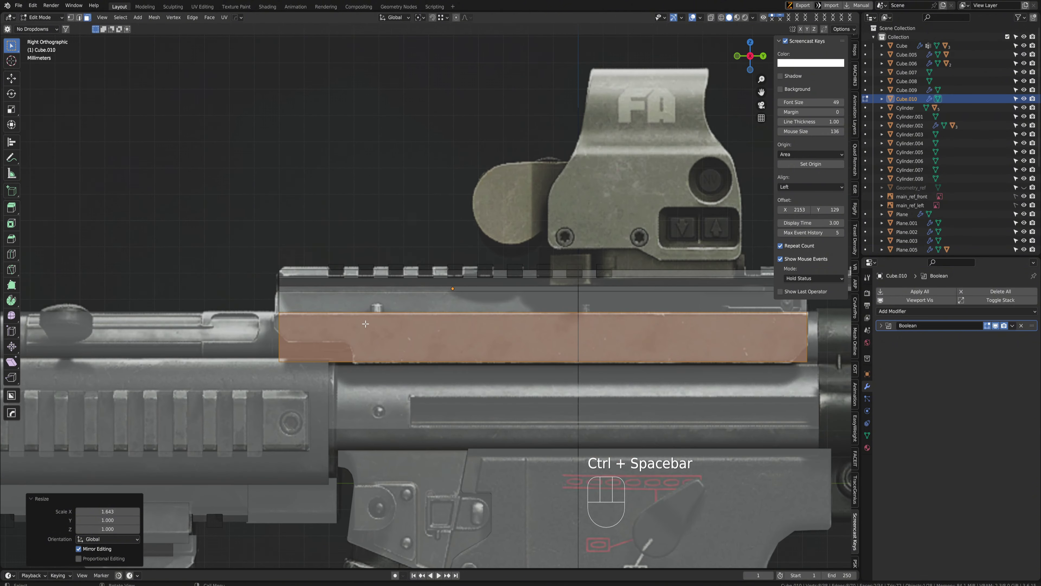
key(1)
key(alt+z)
key(g)
click(292, 402)
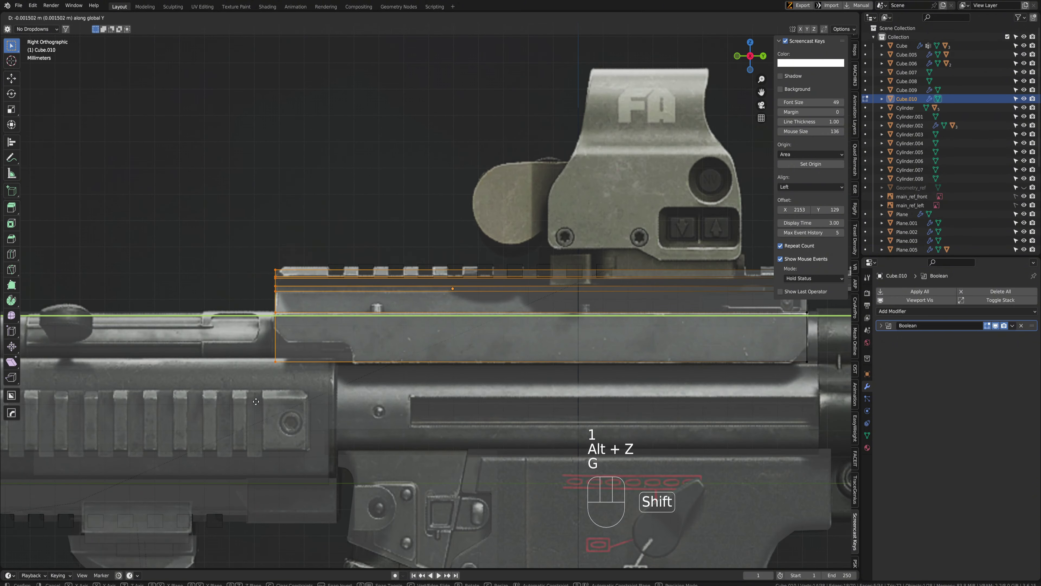
shift+middle_drag(287, 363, 332, 386)
Cut the rail mount's front lower corner to the stepped, angled reference outline with an Ngon BoxCutter cut
key(Tab)
key(alt+w)
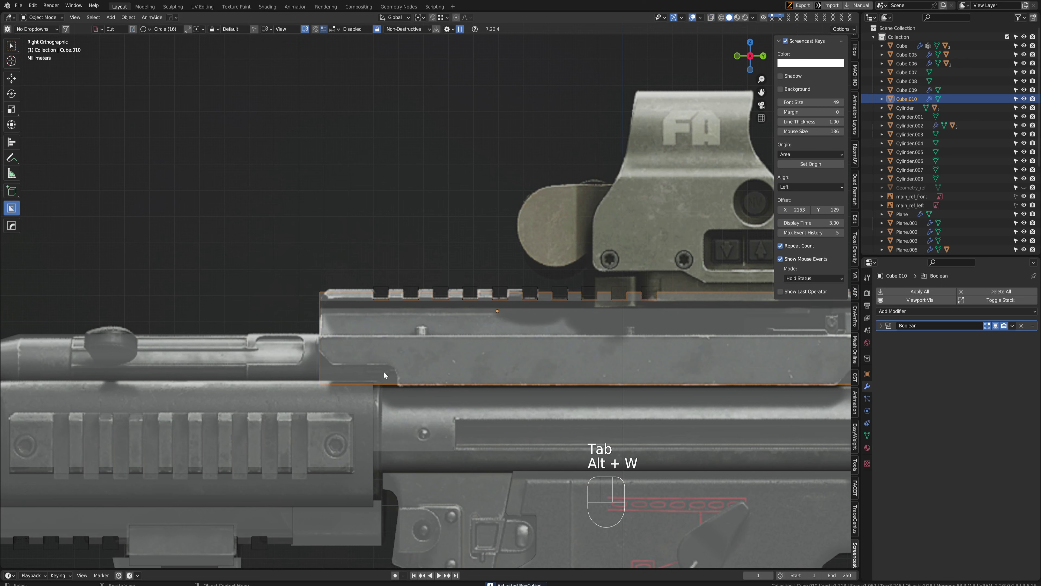
key(d)
drag(287, 331, 333, 365)
key(Escape)
key(n)
key(n)
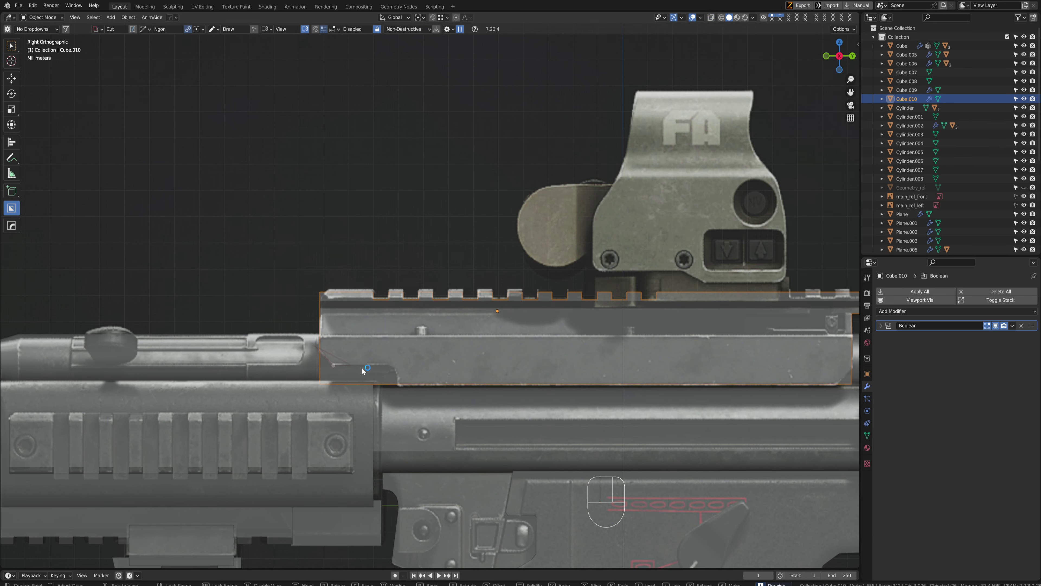
key(ctrl)
key(ctrl+space)
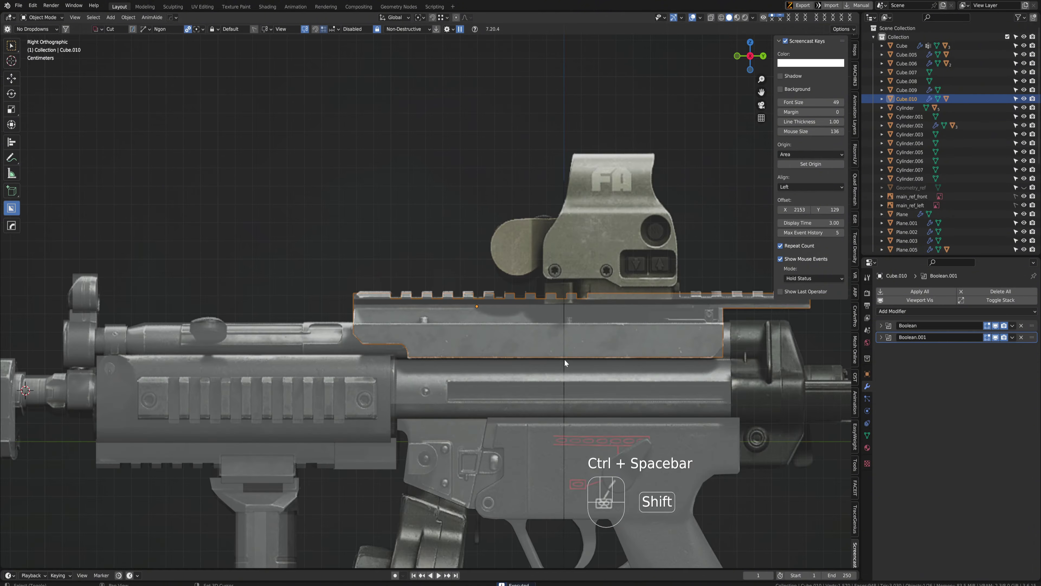
Cut an angled chamfer off the rail mount's rear lower corner with BoxCutter, following the side reference
shift+middle_drag(679, 360, 486, 374)
scroll(485, 374, up, 3)
shift+middle_drag(574, 373, 477, 394)
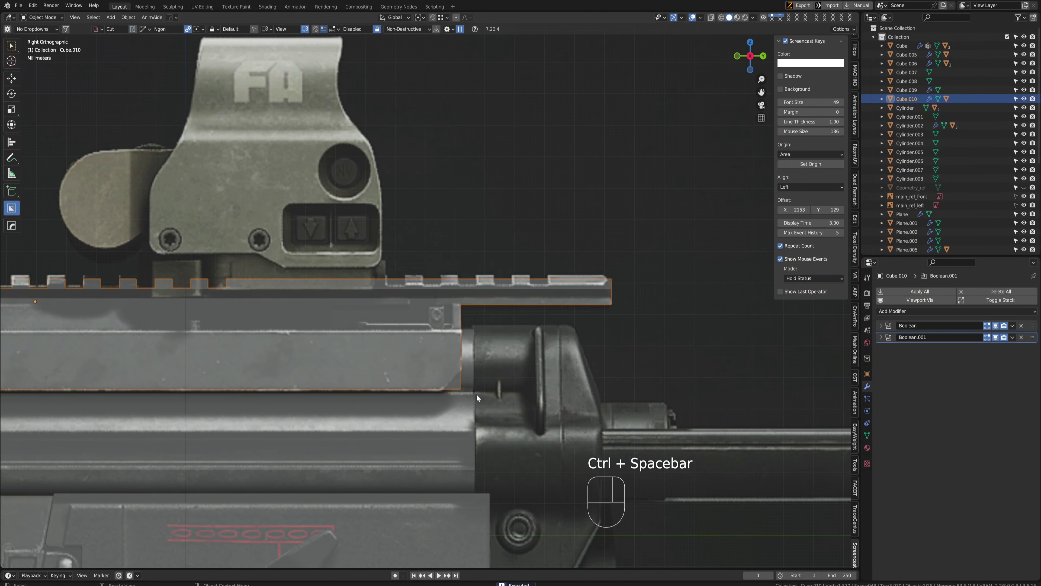
key(alt+w)
key(d)
key(alt+w)
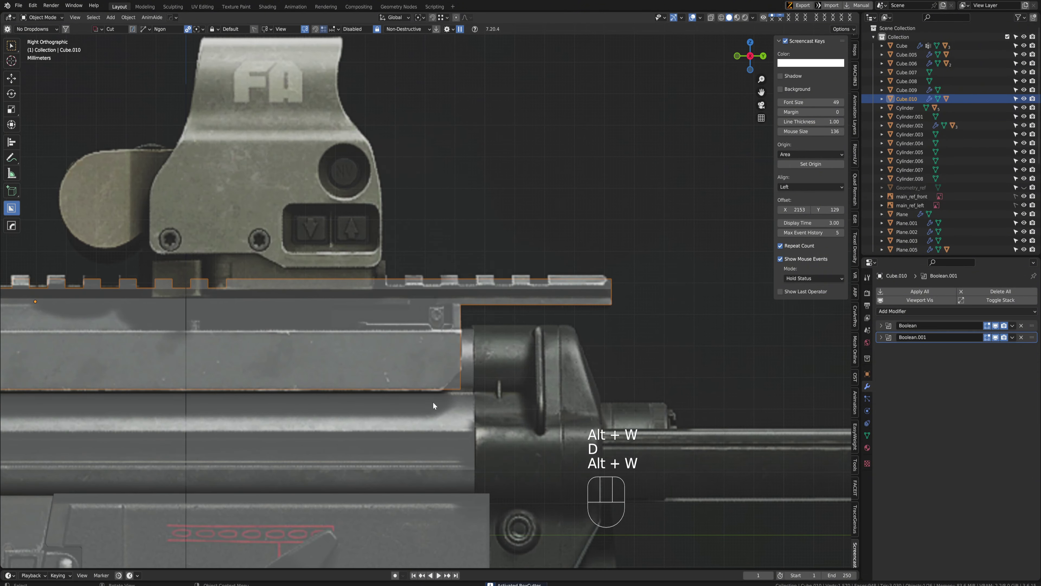
ctrl+drag(432, 401, 468, 361)
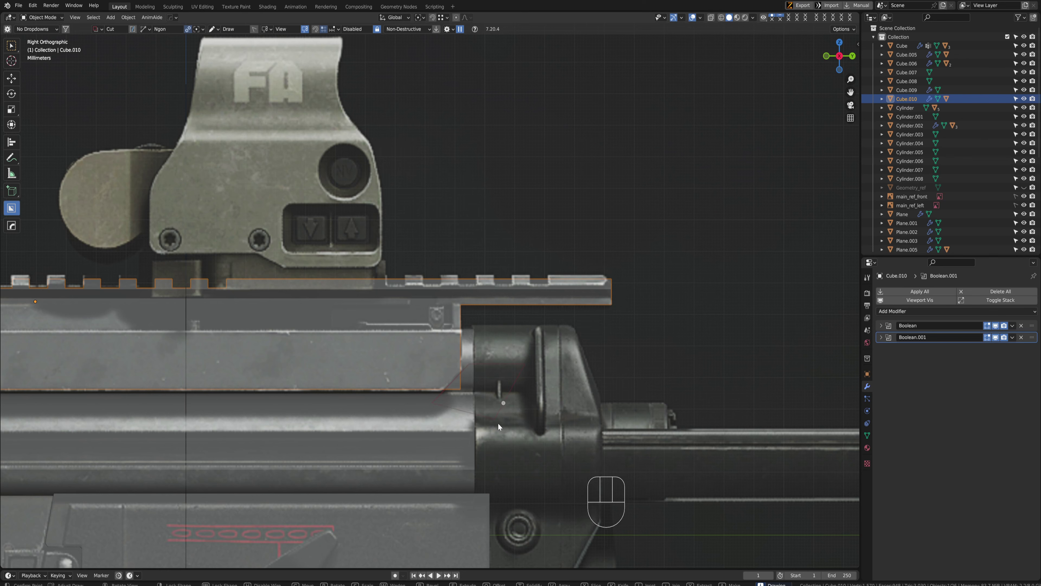
scroll(486, 367, down, 3)
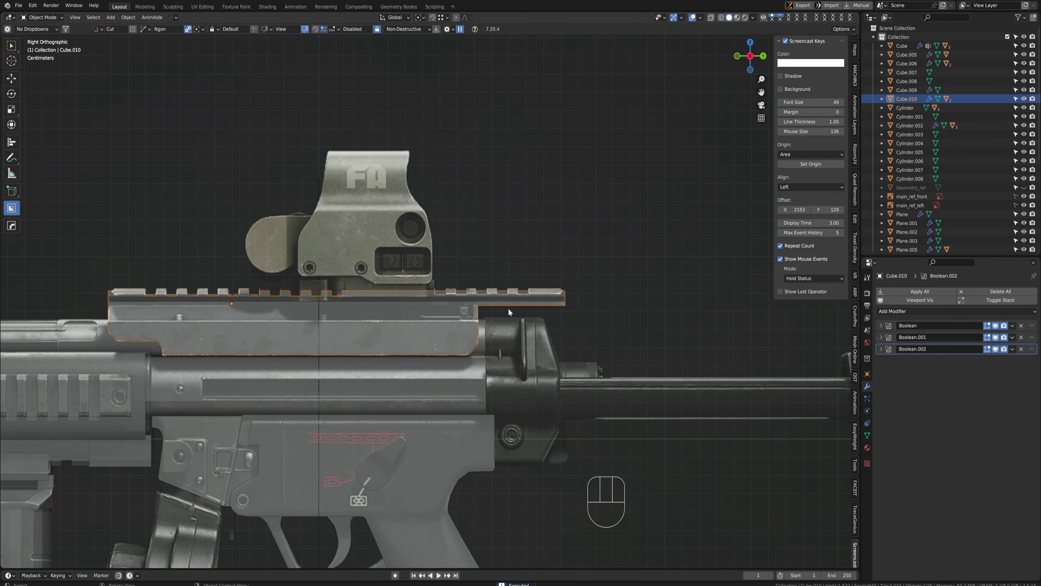
Bevel the edge loop around the rail mount where the sloped neck meets the wide lower block
middle_drag(517, 304, 435, 308)
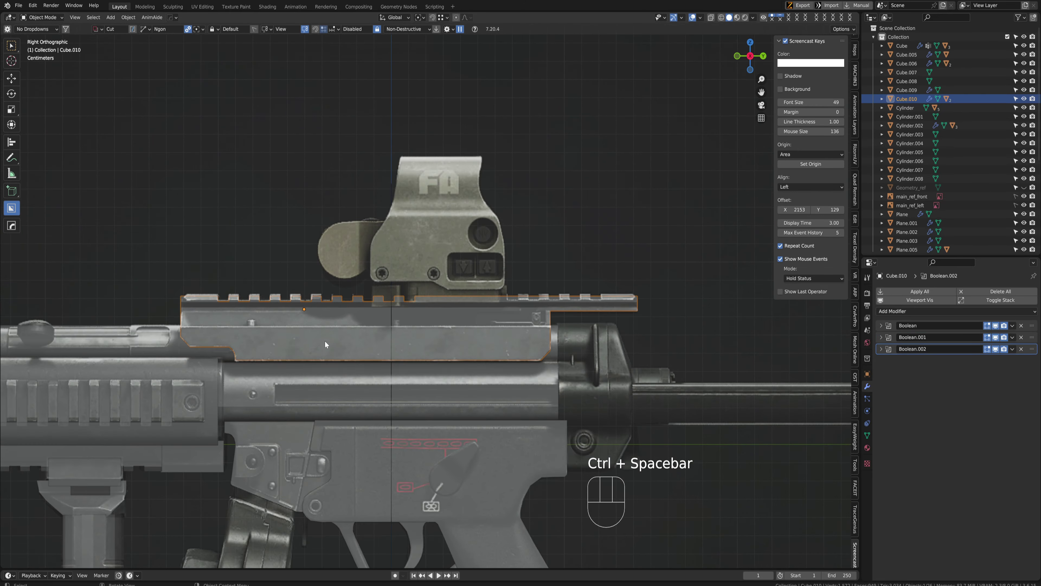
middle_drag(324, 340, 226, 323)
key(Tab)
scroll(390, 340, up, 3)
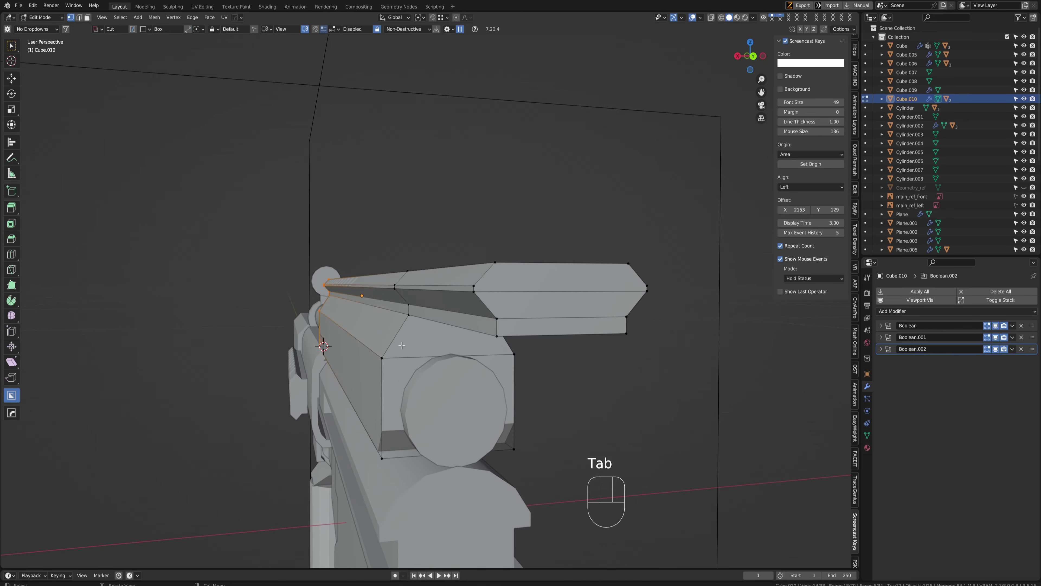
key(2)
alt+click(409, 362)
key(ctrl+b)
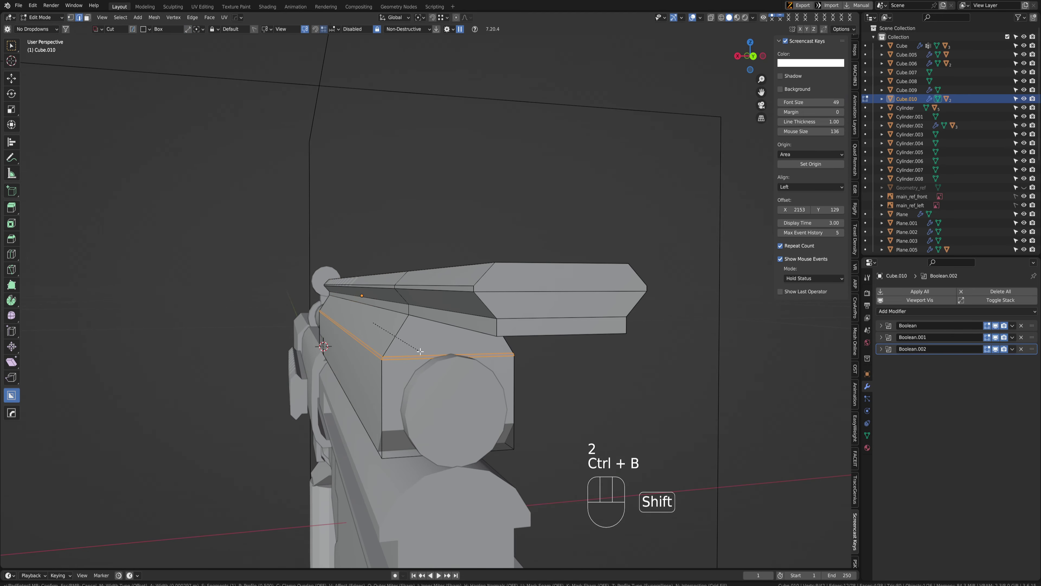
click(377, 352)
Scale the bevel's upper edge loop to 0.684 along X and readjust its width, forming a narrow neck above the lower block
key(2)
middle_drag(377, 352, 384, 344)
key(s)
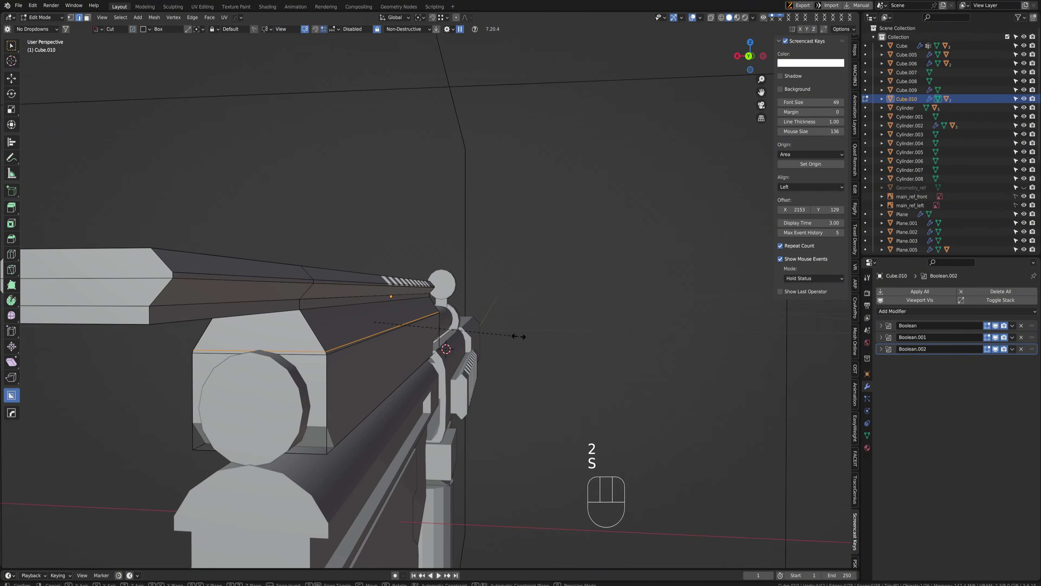
right_click(512, 340)
key(s)
key(x)
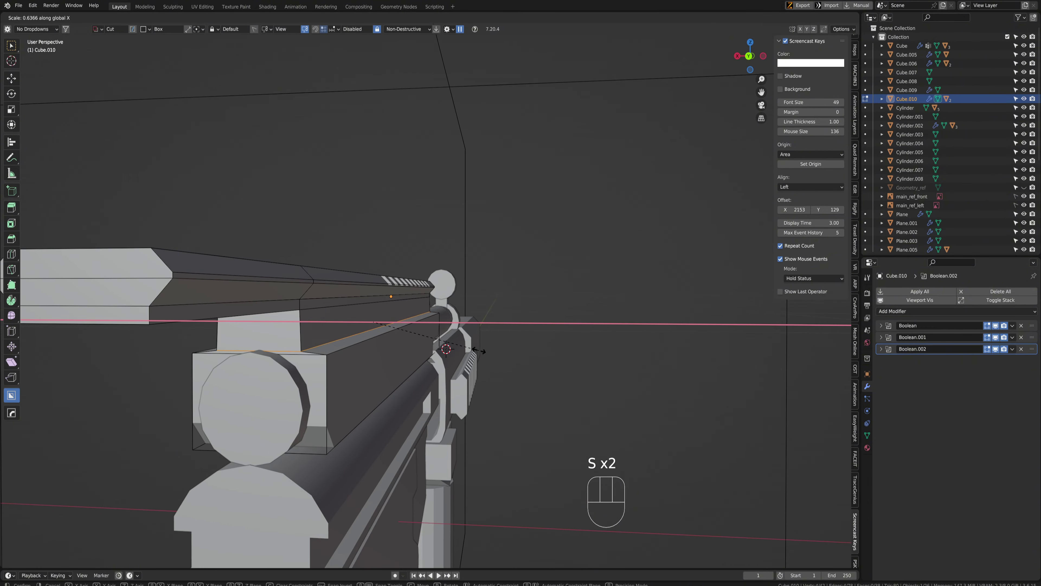
click(484, 350)
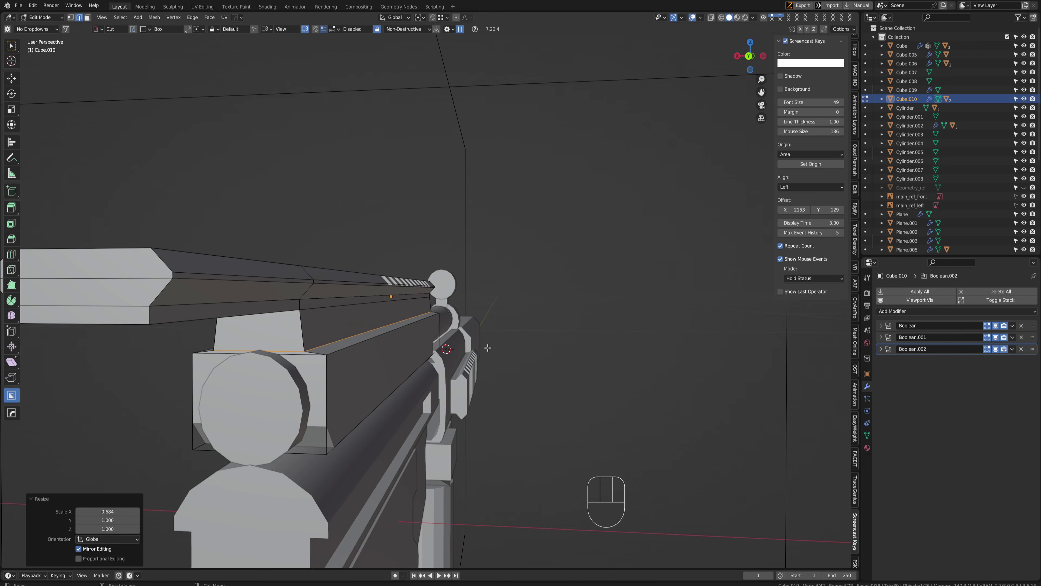
middle_drag(483, 350, 435, 320)
key(s)
key(x)
click(447, 362)
Select both side faces of the mount's wide lower block and adjust its width by scaling them along X
scroll(418, 348, down, 3)
key(3)
shift+click(436, 320)
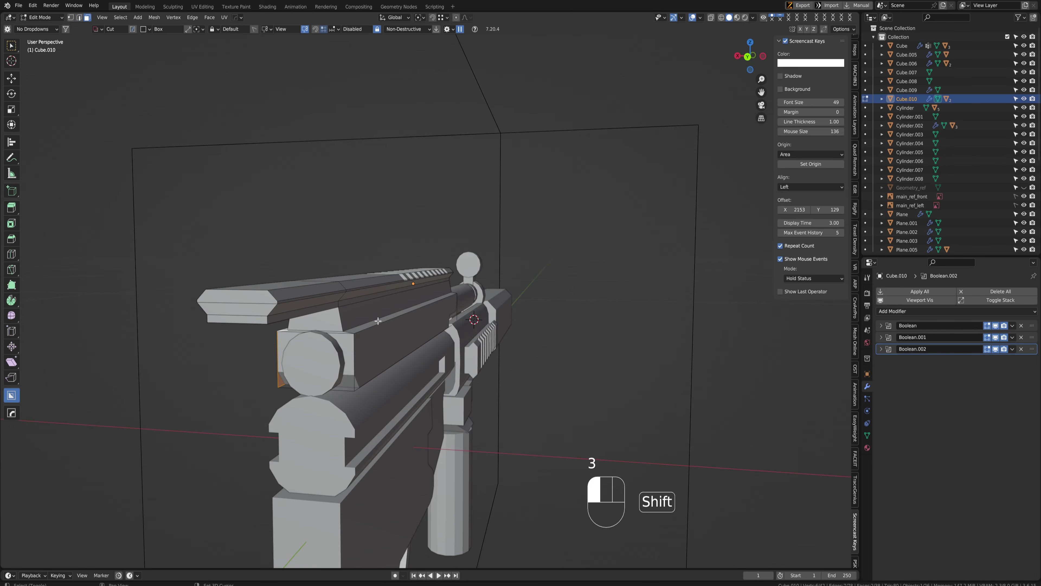
key(s)
key(x)
middle_drag(416, 317, 665, 347)
middle_drag(591, 337, 660, 324)
key(Tab)
Select the top rail, expand its first Boolean modifier and bring up its slot cutter, Cutter.012, with Ever Scroll
key(ctrl+space)
mouse_move(551, 284)
shift+middle_down()
mouse_move(498, 278)
mouse_move(561, 284)
shift+middle_up()
scroll(613, 310, up, 4)
scroll(520, 263, down, 5)
key(ctrl+space)
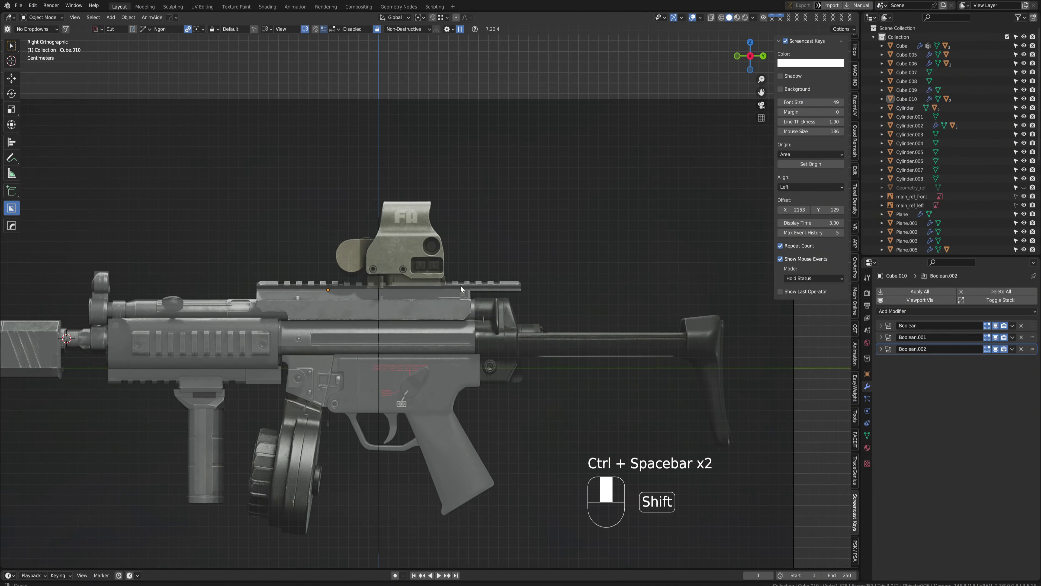
shift+middle_drag(461, 285, 457, 353)
scroll(438, 364, up, 7)
click(383, 379)
shift+middle_drag(383, 380, 460, 395)
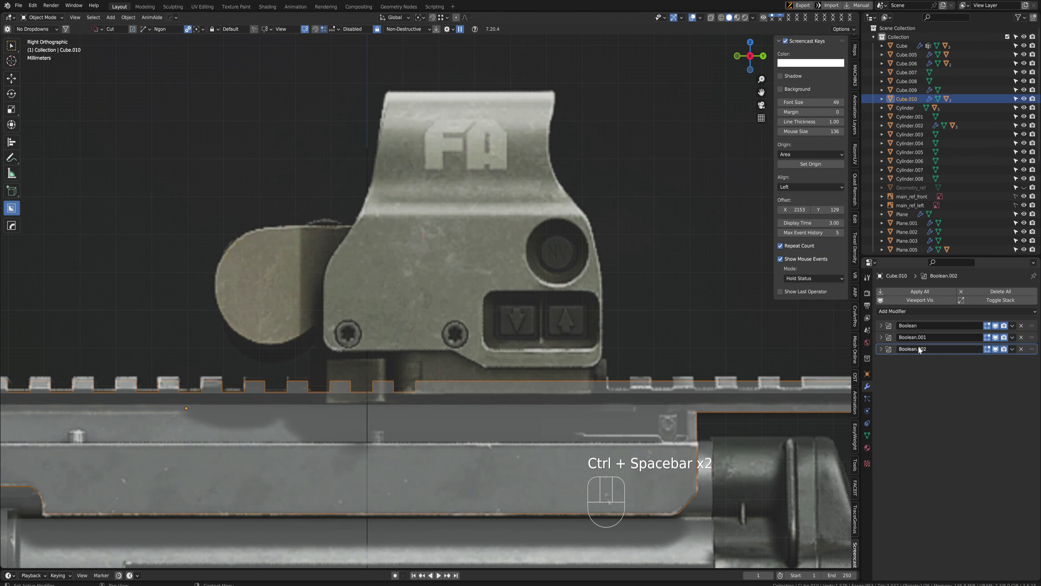
click(885, 325)
shift+middle_drag(400, 386, 487, 367)
key(q)
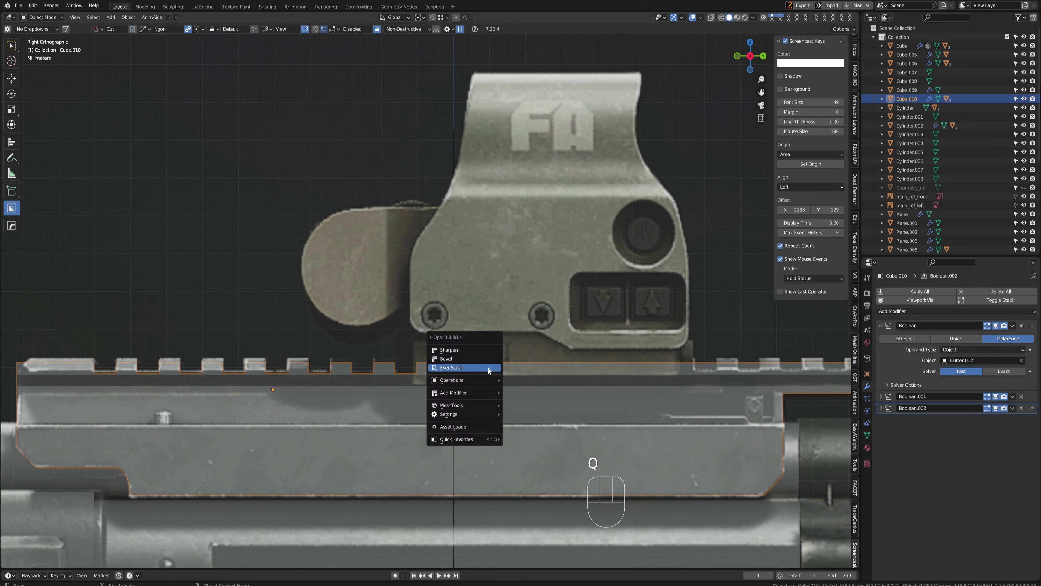
click(488, 366)
click(360, 361)
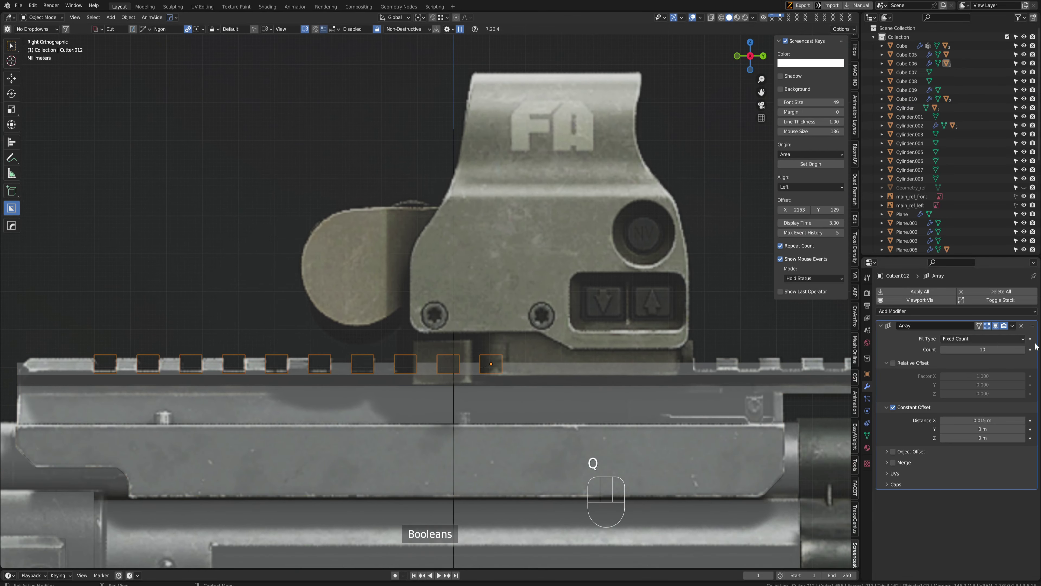
Raise the Array count of the rail's slot cutter to 17
shift+middle_drag(811, 382, 614, 361)
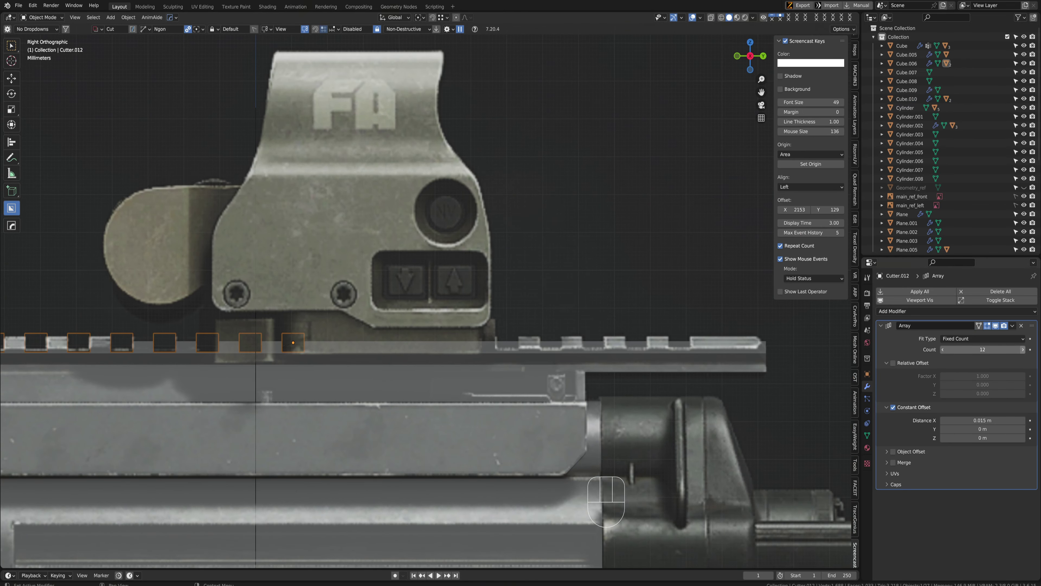
click(1026, 352)
click(1025, 352)
click(1025, 352)
scroll(540, 291, down, 3)
Move the slot cutter array about 0.108 m along Y to align it with the rear slots in the side reference
mouse_move(539, 291)
middle_down()
mouse_move(542, 306)
mouse_move(524, 283)
middle_up()
scroll(542, 305, down, 2)
key(ctrl+space)
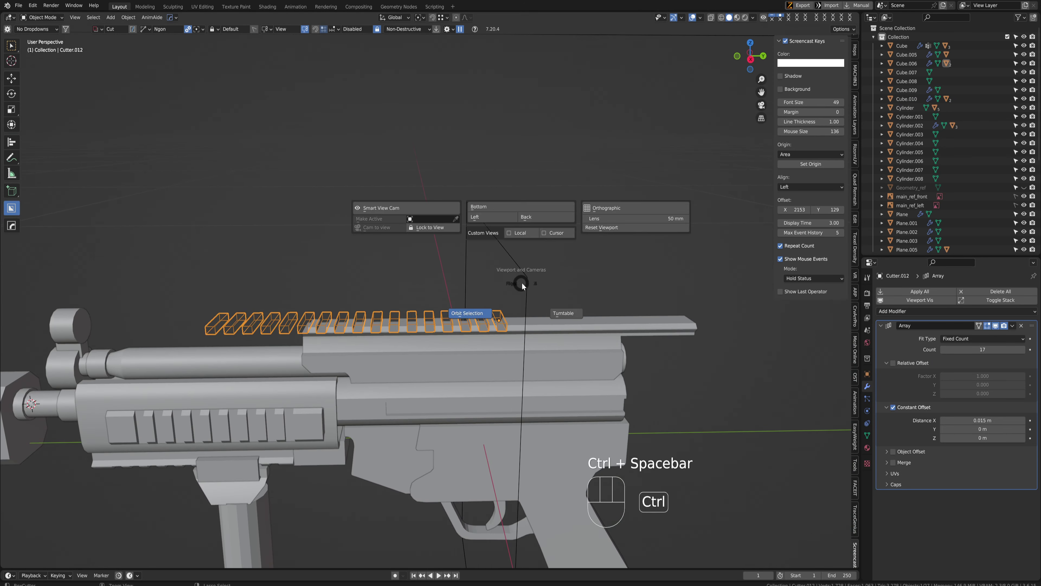
click(563, 294)
scroll(563, 294, up, 1)
shift+middle_drag(445, 274, 238, 266)
key(g)
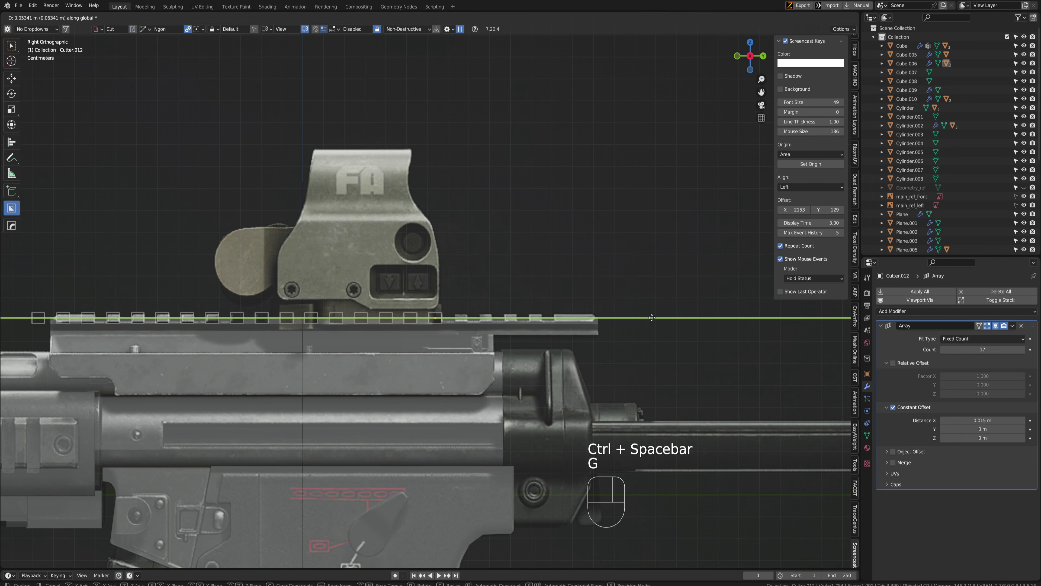
click(752, 329)
shift+middle_drag(751, 330, 897, 327)
Set the slot cutter's Array count to 19 to cover the rail's front slots, check the rail and save the file
click(1025, 349)
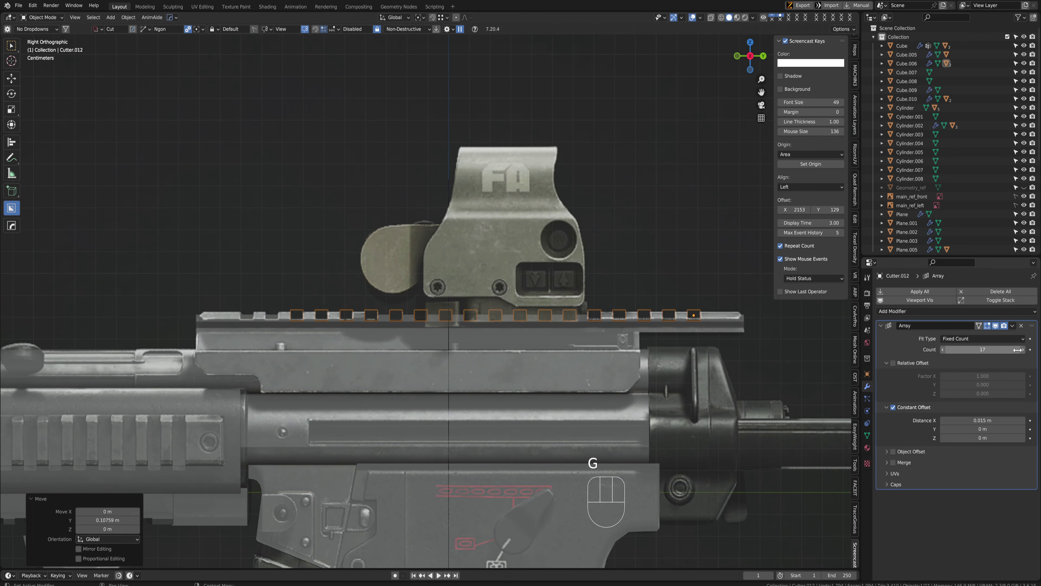
click(1025, 349)
middle_drag(301, 209, 285, 224)
scroll(328, 236, down, 3)
mouse_move(445, 255)
middle_down()
mouse_move(421, 276)
mouse_move(458, 254)
middle_up()
key(ctrl+space)
click(614, 318)
scroll(510, 300, up, 1)
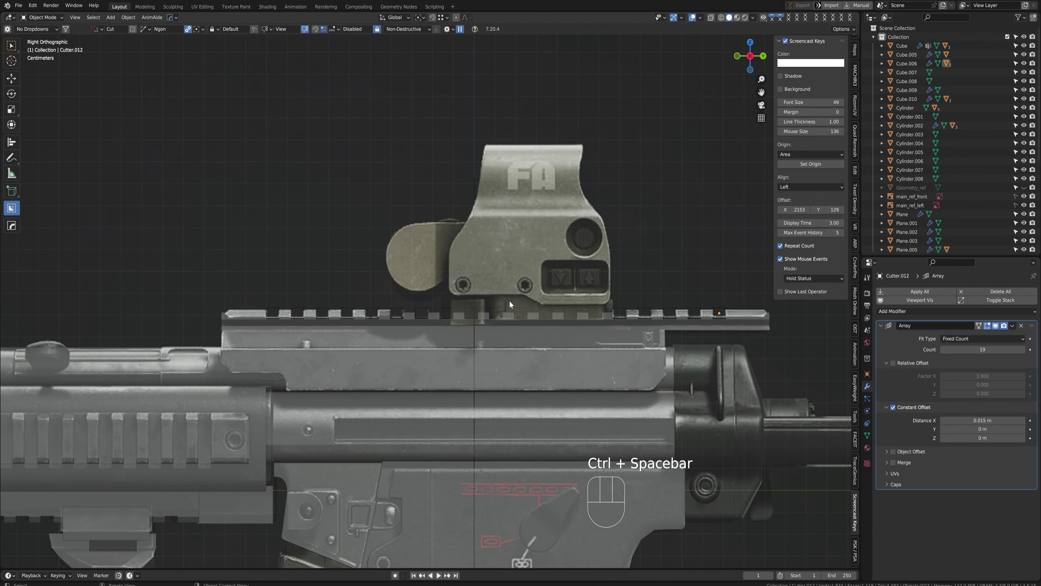
shift+middle_drag(509, 301, 346, 236)
scroll(510, 242, up, 2)
shift+middle_drag(509, 245, 425, 220)
key(ctrl+s)
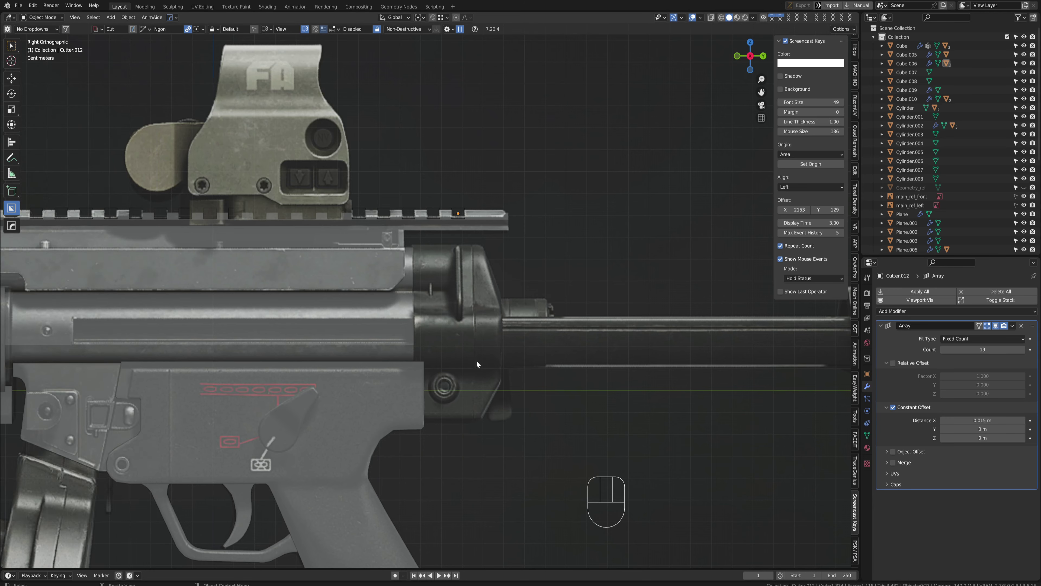
Duplicate the upper tube and the main receiver tube together, and scale the copies to 0.2 along Y
click(412, 299)
shift+click(433, 312)
scroll(430, 315, up, 4)
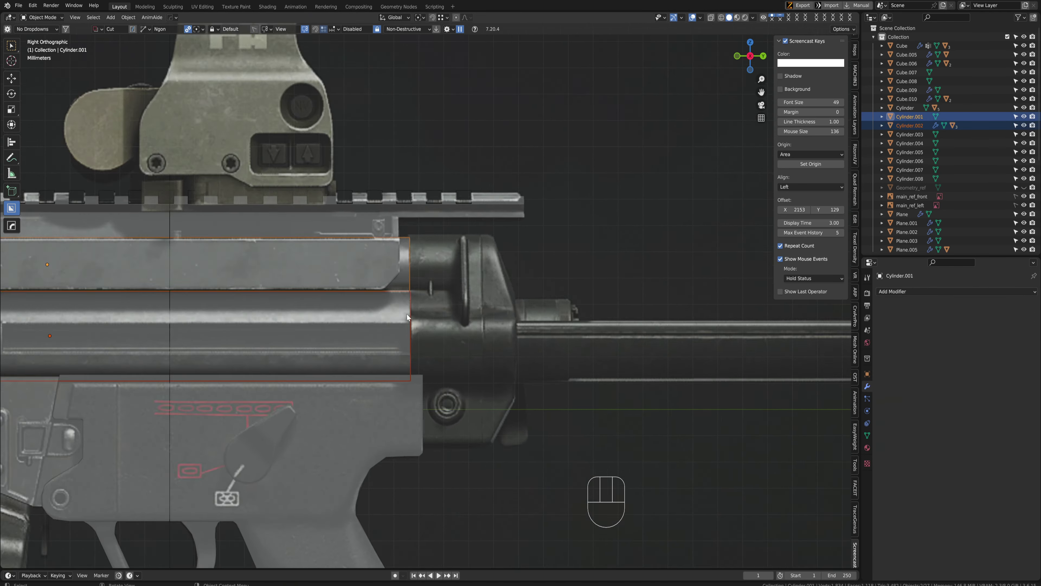
middle_drag(407, 314, 388, 314)
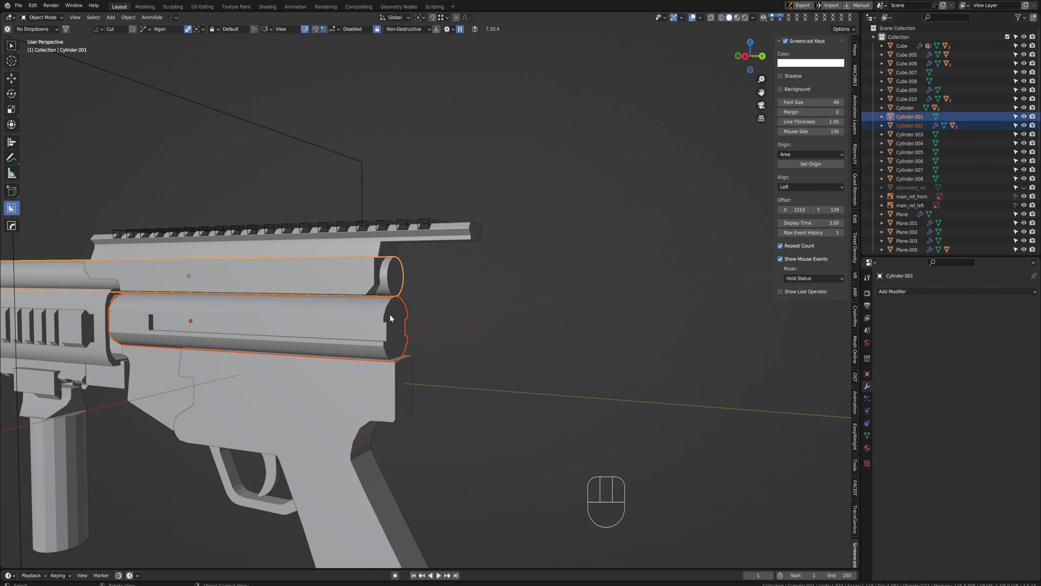
key(shift+d)
text(sy)
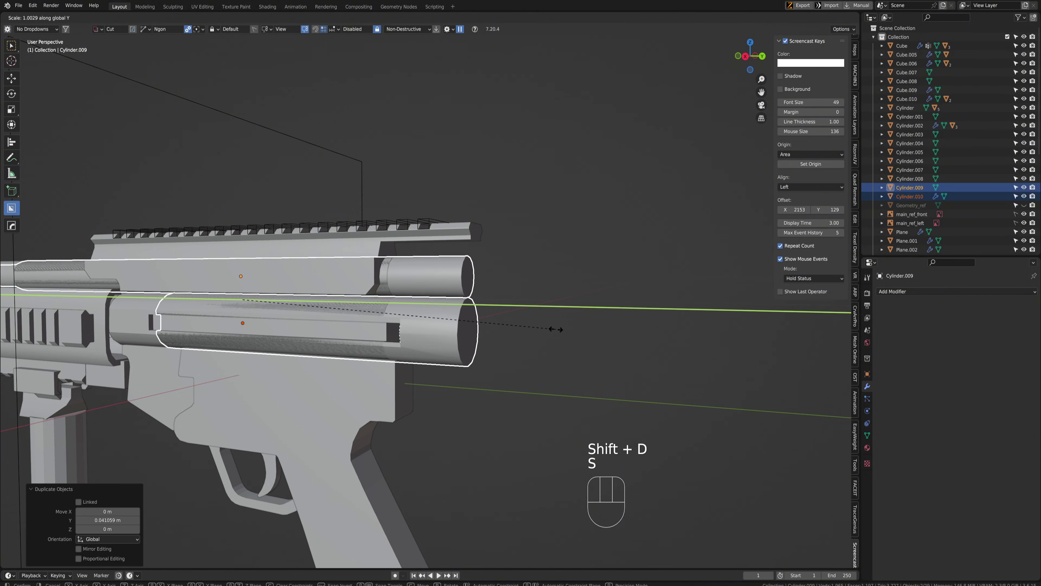
text(.2)
key(Return)
Move the two shortened tube copies along Y to the receiver's rear end, matching the side reference
key(g)
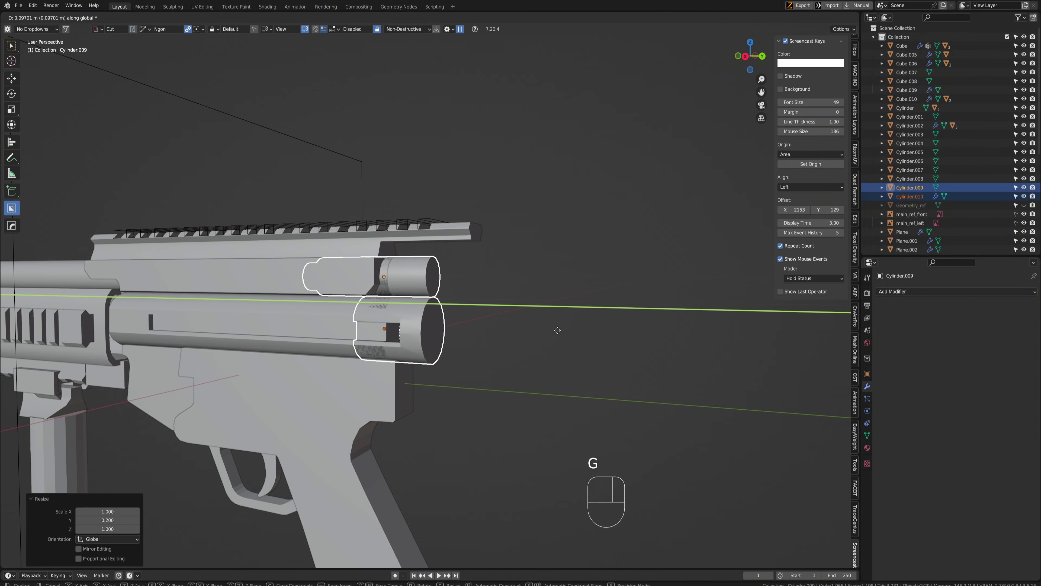
key(ctrl+space)
shift+click(487, 313)
Delete the narrower stepped section at the front of the upper tube copy
key(Tab)
key(1)
key(alt+z)
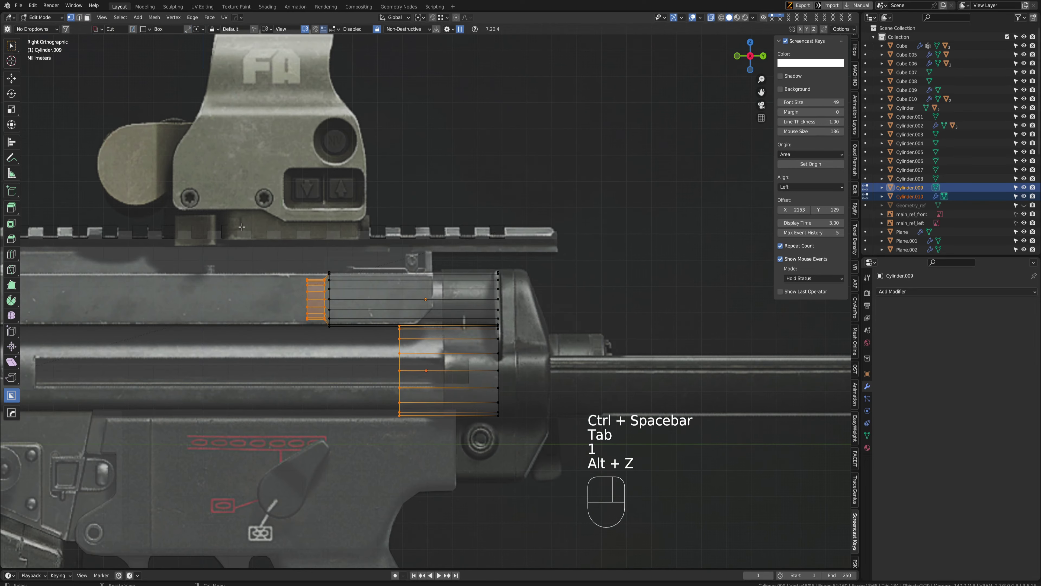
click(320, 335)
key(Escape)
key(w)
key(x)
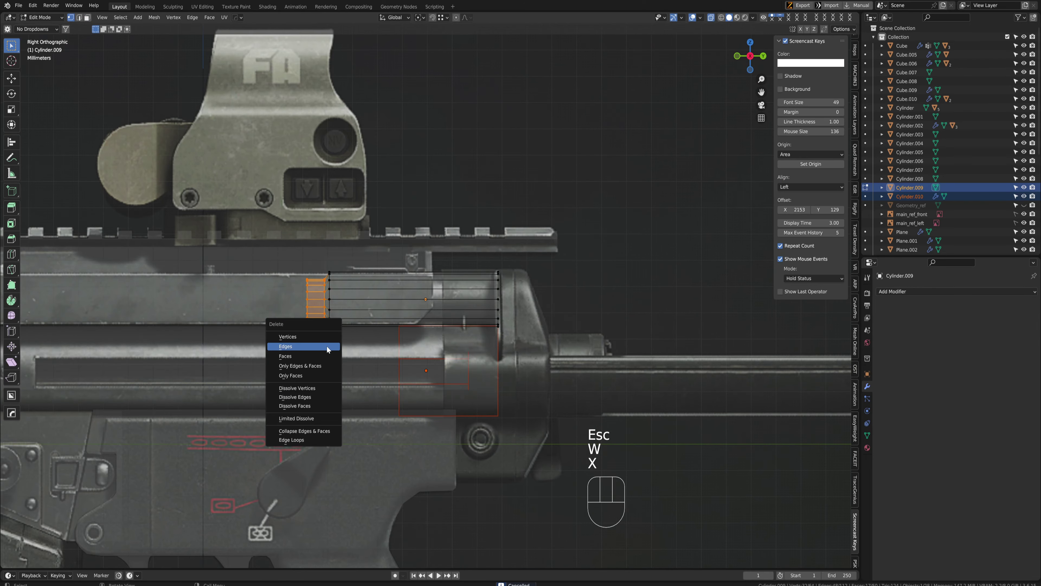
click(327, 345)
key(Tab)
Scale both tube copies uniformly to 1.079 so they sit proud of the original tubes
click(481, 376)
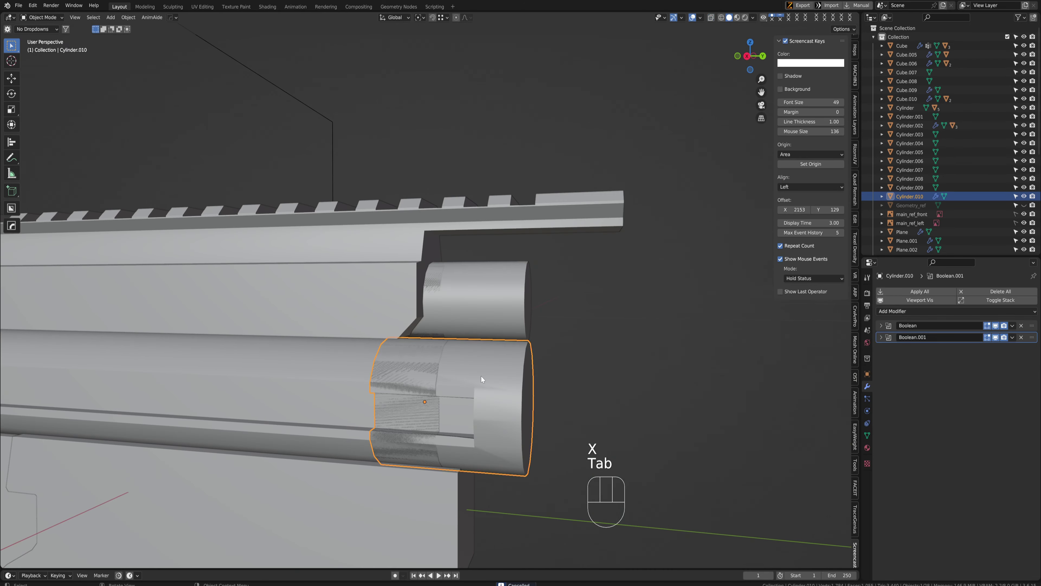
key(Tab)
key(ctrl+space)
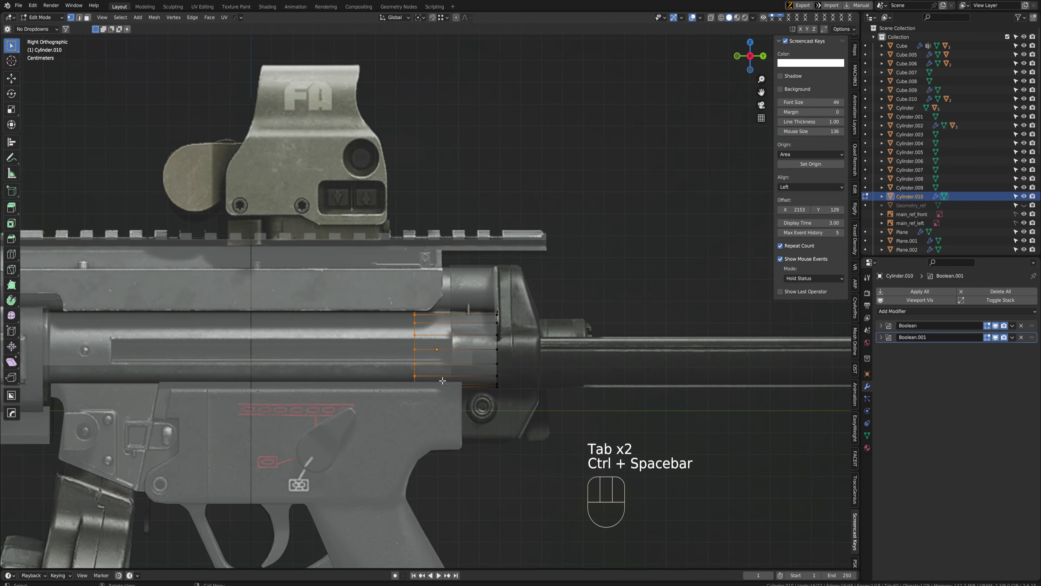
key(Tab)
shift+click(476, 262)
middle_drag(476, 263, 550, 292)
key(s)
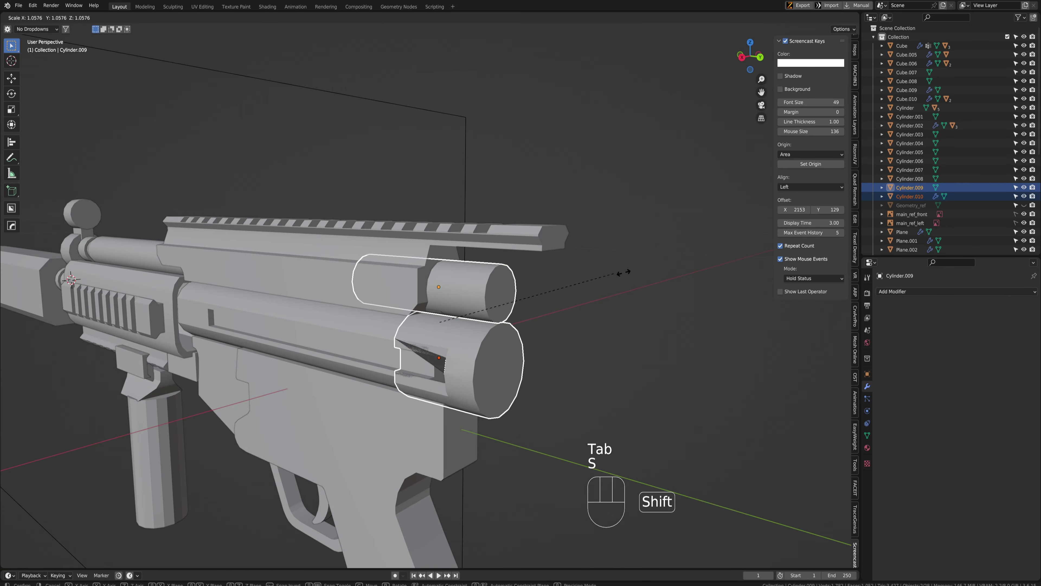
click(636, 274)
Remove both Boolean modifiers from the lower tube copy
key(ctrl+space)
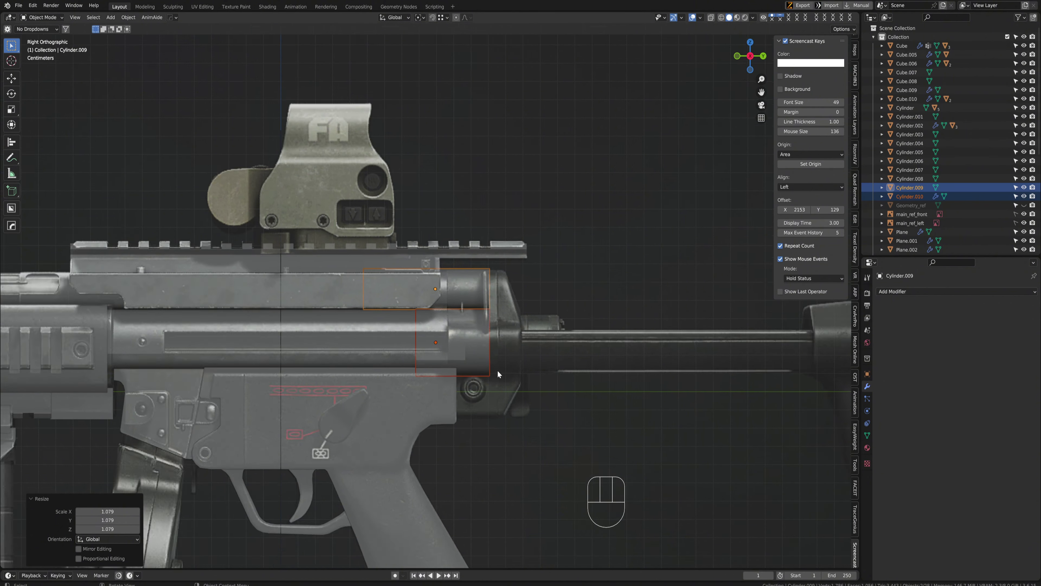
middle_drag(497, 370, 468, 342)
click(468, 342)
click(1022, 327)
click(1021, 325)
Edit both copies together and move the upper copy's front vertices along Y to line up with the lower copy's front edge
middle_drag(574, 283, 556, 296)
key(ctrl+space)
shift+middle_drag(517, 362, 509, 348)
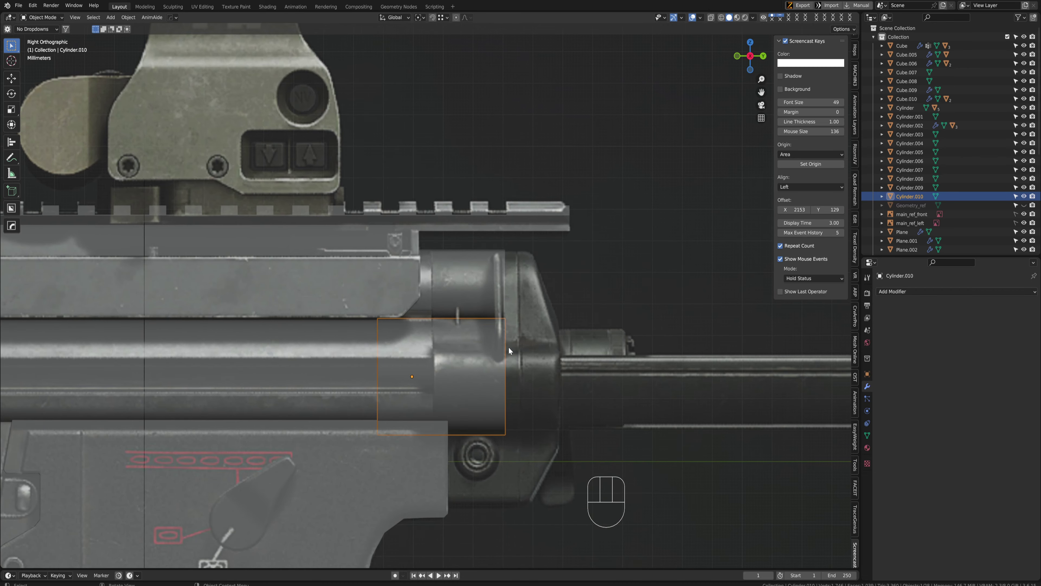
shift+click(482, 344)
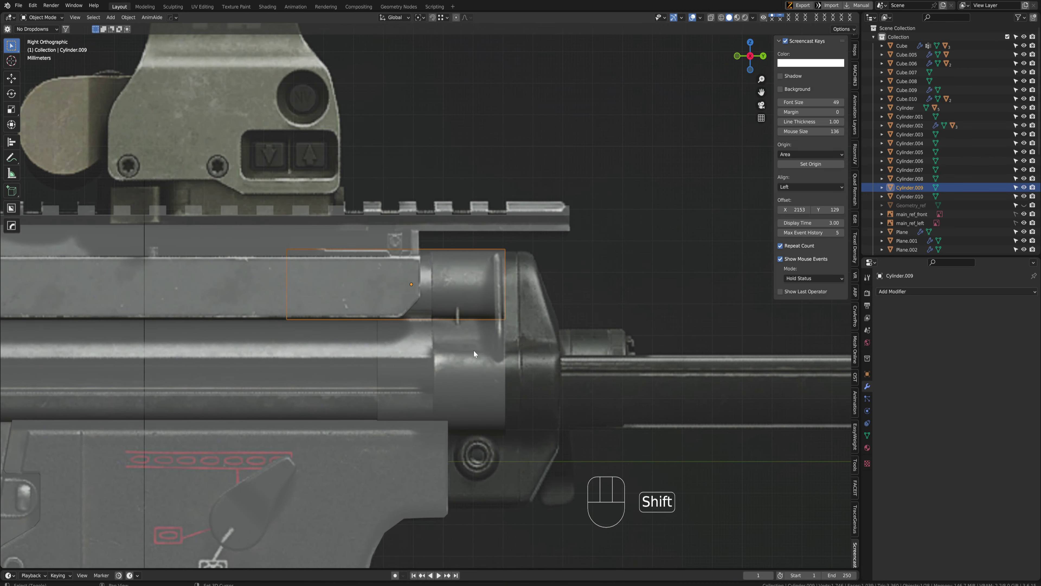
key(Tab)
key(1)
key(alt+z)
key(g)
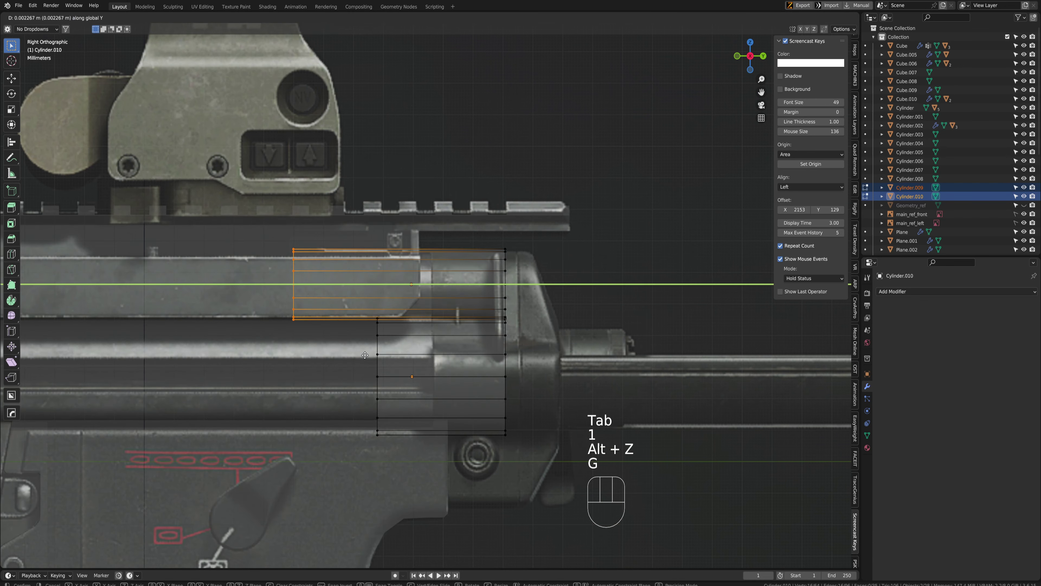
click(382, 315)
Move the front vertices of both copies along Y to the collar's front edge in the reference, and save the file
drag(367, 324, 392, 443)
key(g)
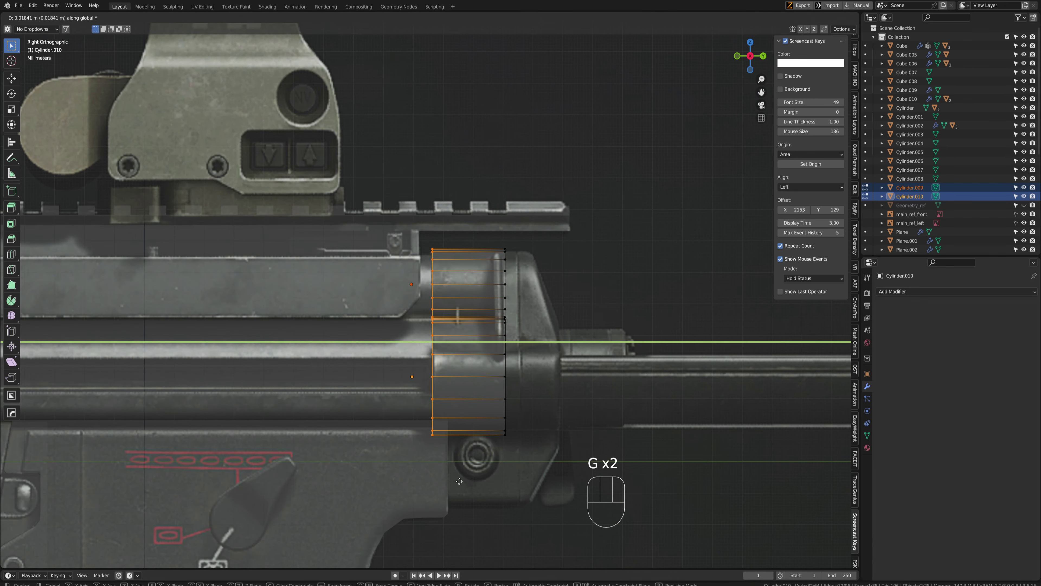
click(449, 458)
key(Tab)
middle_drag(597, 280, 425, 351)
key(ctrl+s)
Duplicate the lower collar cylinder and move the copy about 0.018 m along Y to the reference's rear end cap
key(ctrl+space)
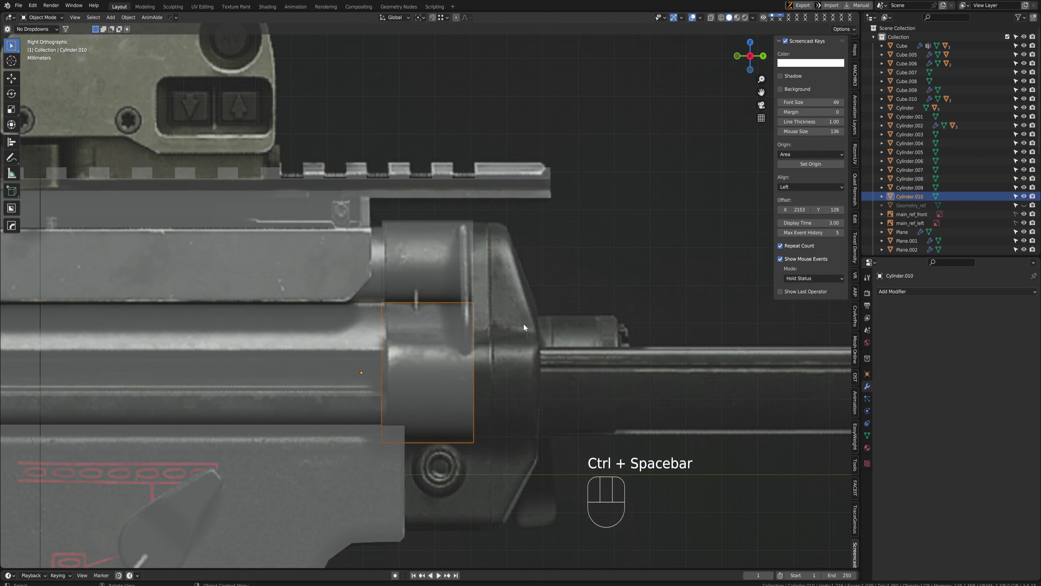
shift+middle_drag(523, 324, 451, 314)
key(shift+d)
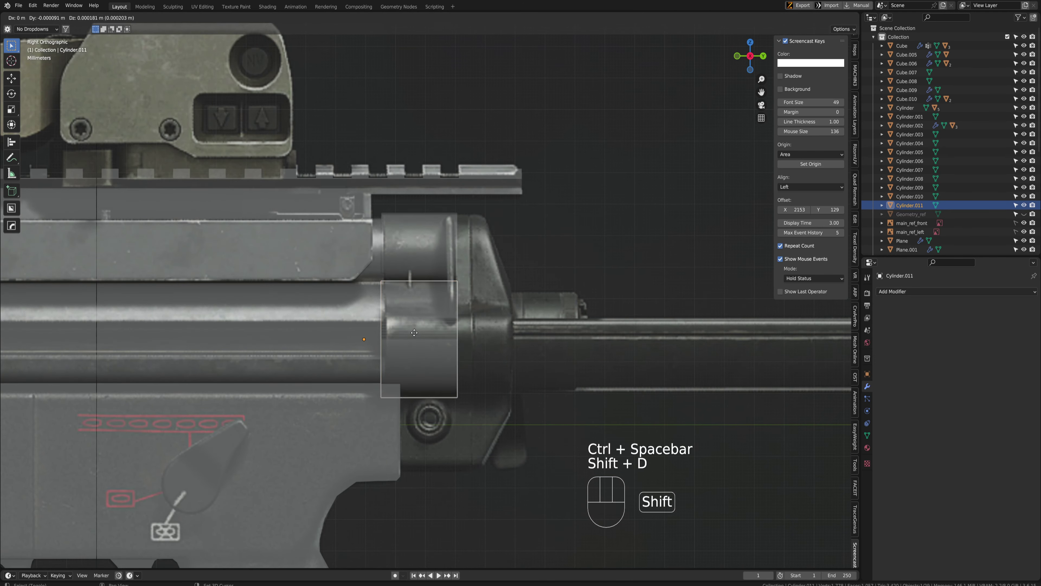
key(y)
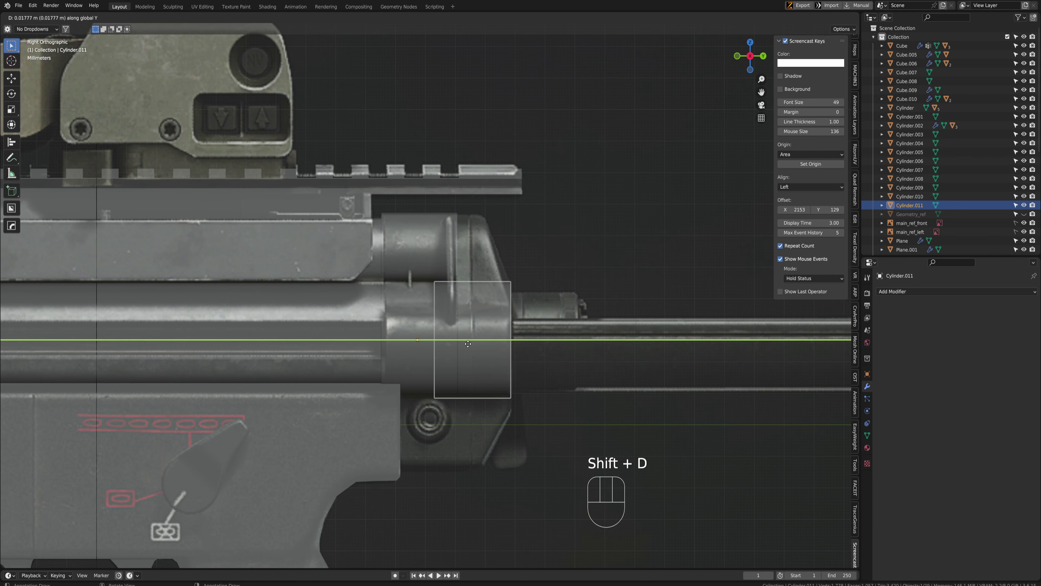
click(468, 344)
Raise the end cap's top faces along Z with proportional editing to reach the cap's upper edge in the side reference
key(Tab)
middle_drag(512, 315, 364, 361)
key(3)
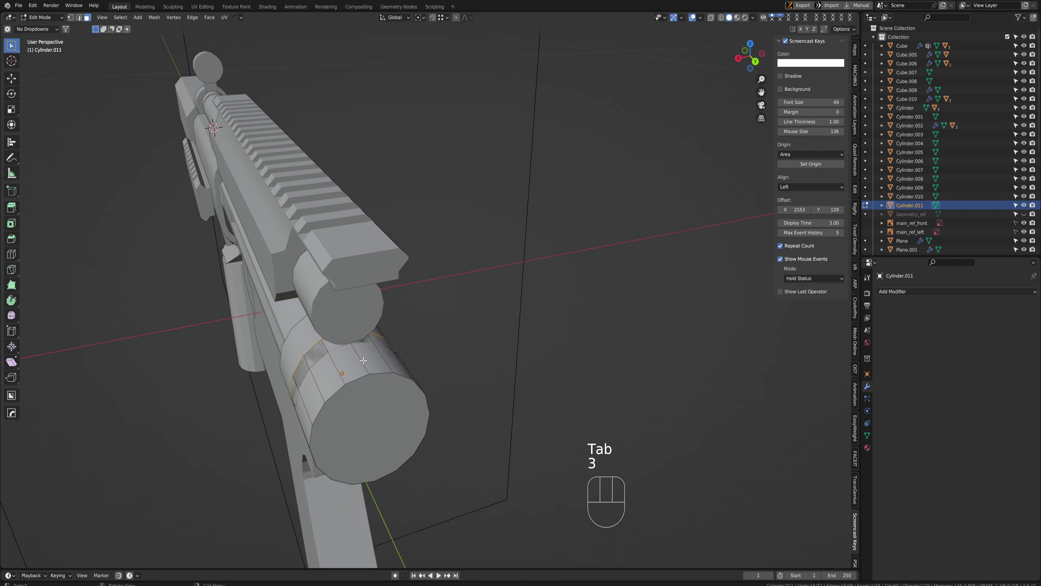
alt+click(363, 360)
key(ctrl+space)
key(g)
right_click(464, 309)
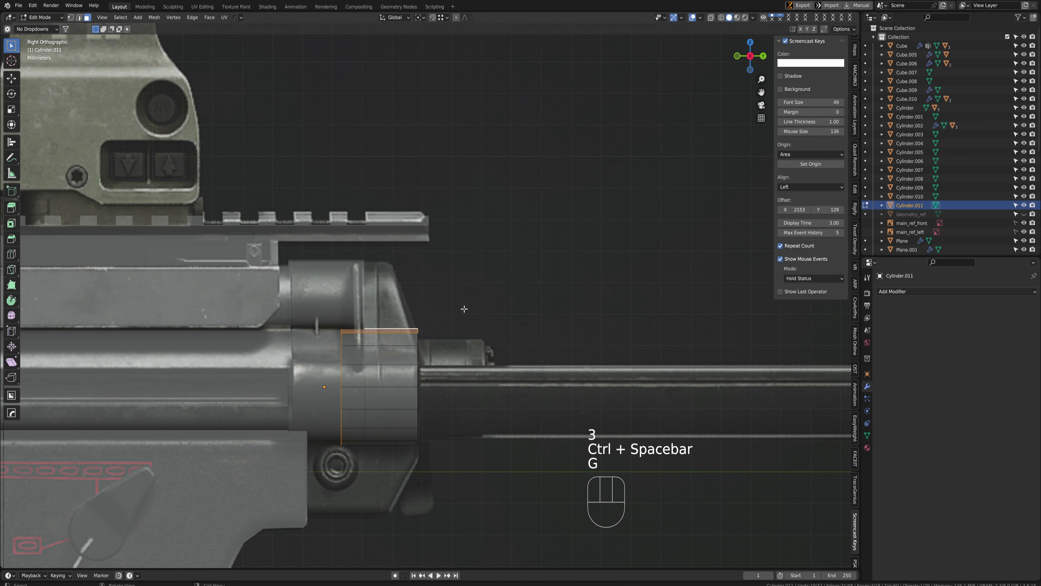
key(alt+z)
ctrl+drag(312, 289, 346, 477)
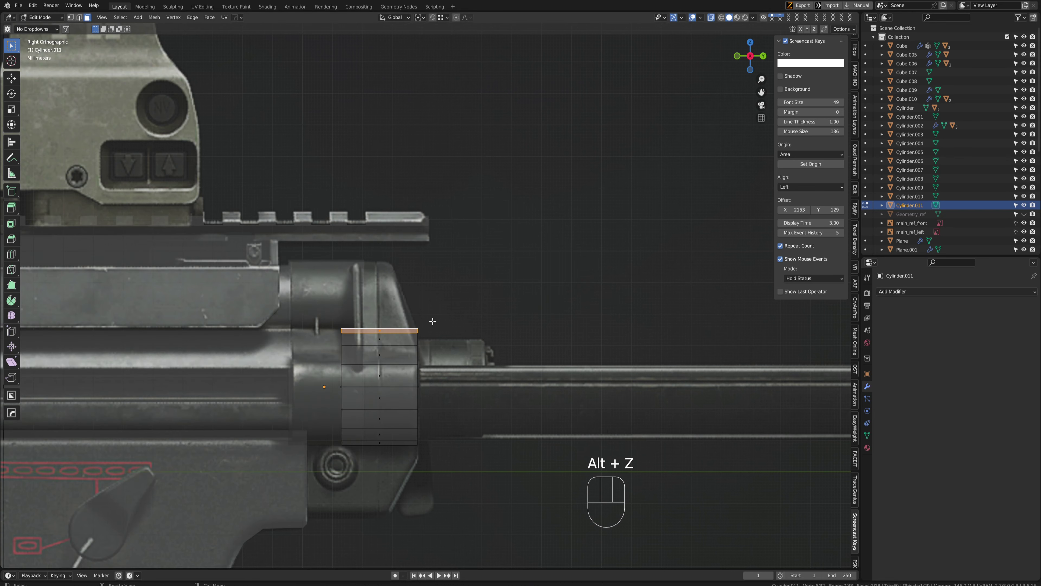
key(g)
key(g)
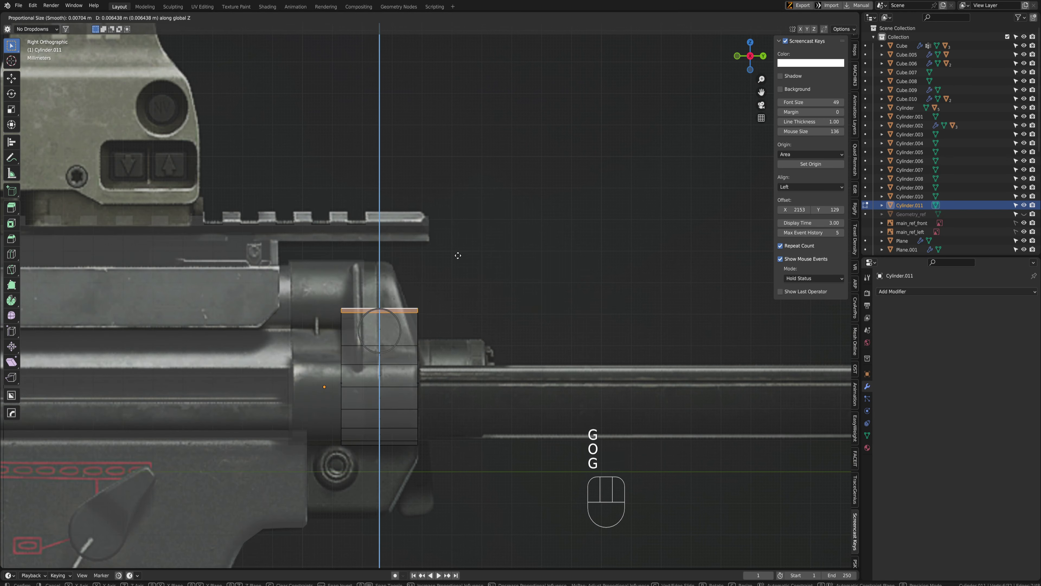
click(460, 214)
middle_drag(460, 215, 474, 233)
key(Tab)
scroll(474, 232, up, 3)
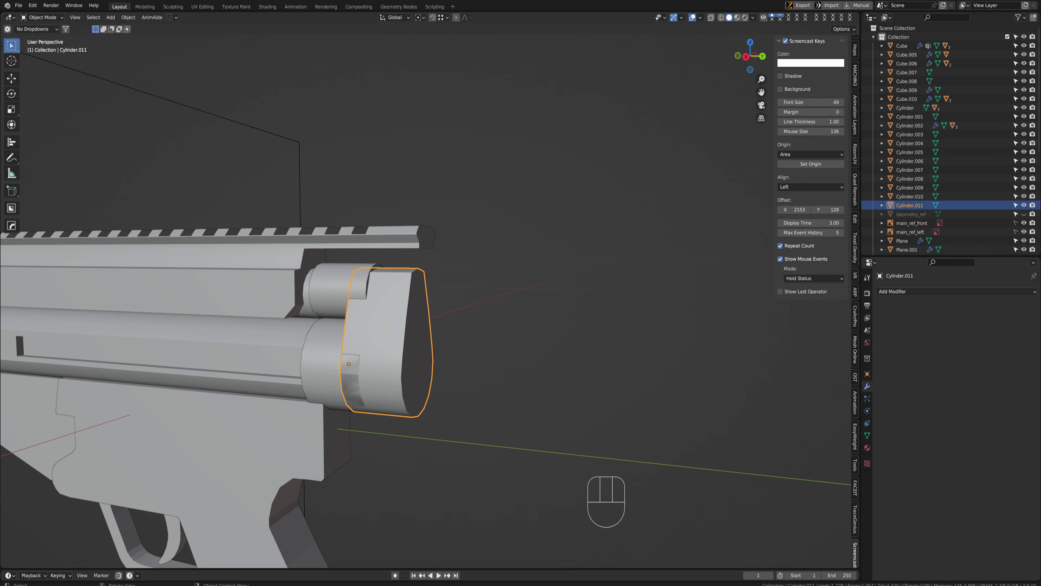
Try to cut the end cap's upper rear corner with BoxCutter and undo the cut
key(ctrl+space)
key(Tab)
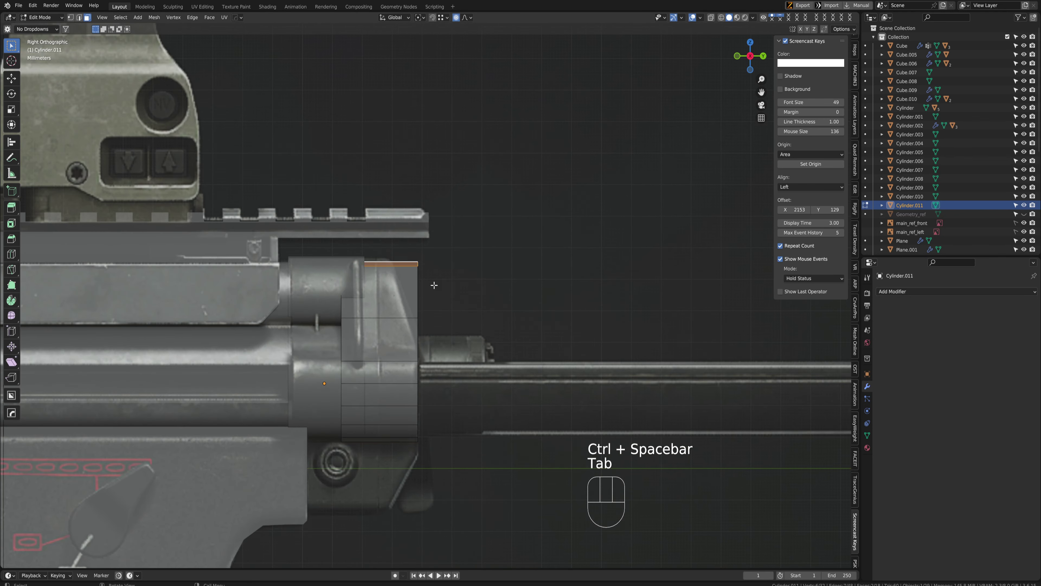
key(Tab)
key(alt+w)
key(d)
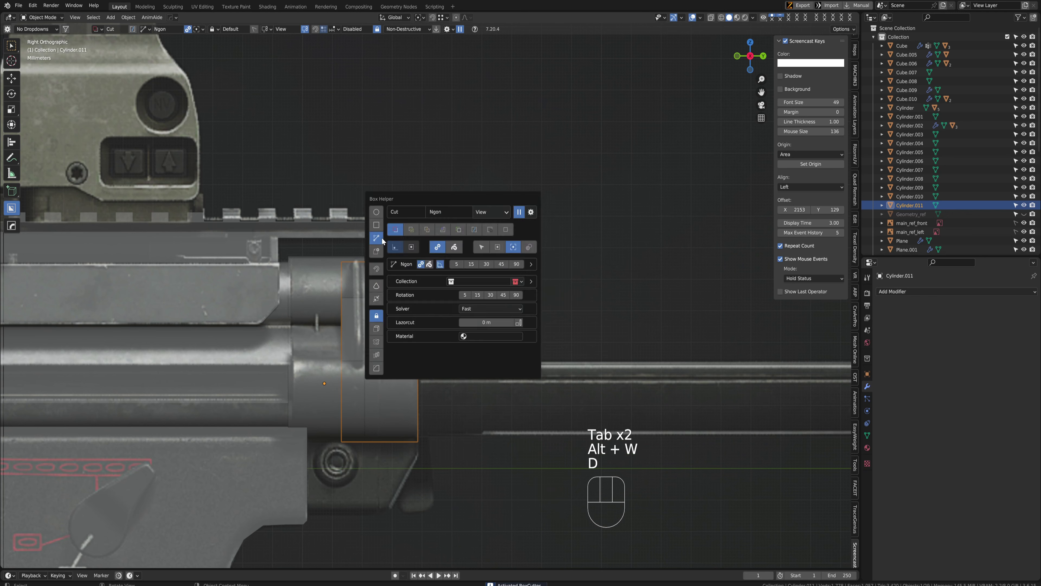
drag(373, 225, 416, 284)
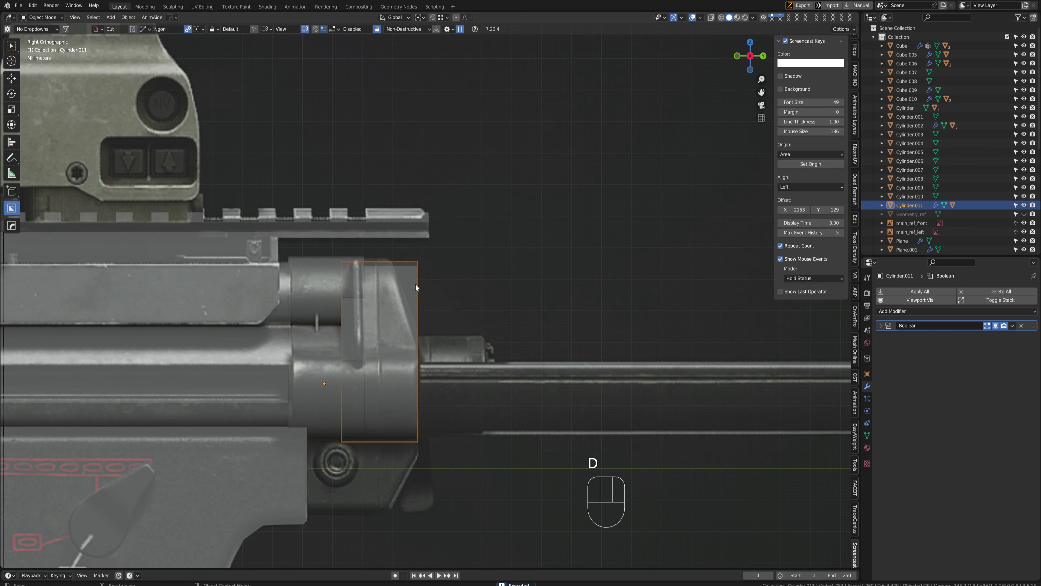
key(ctrl+z)
key(ctrl+z)
key(Tab)
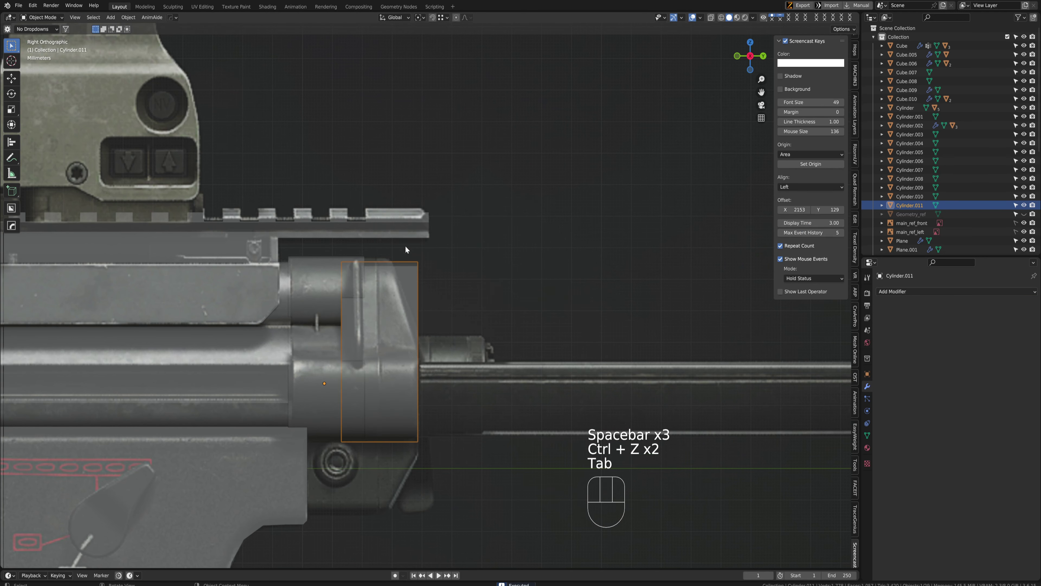
Cut the end cap's upper rear corner to the reference's slope with a BoxCutter Ngon
key(alt+w)
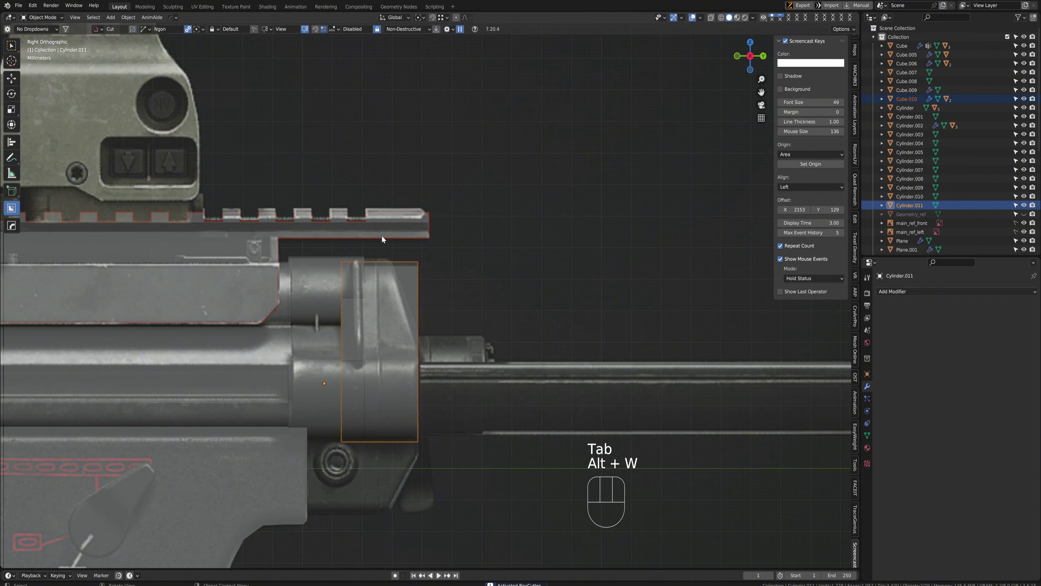
ctrl+drag(389, 254, 432, 376)
key(space)
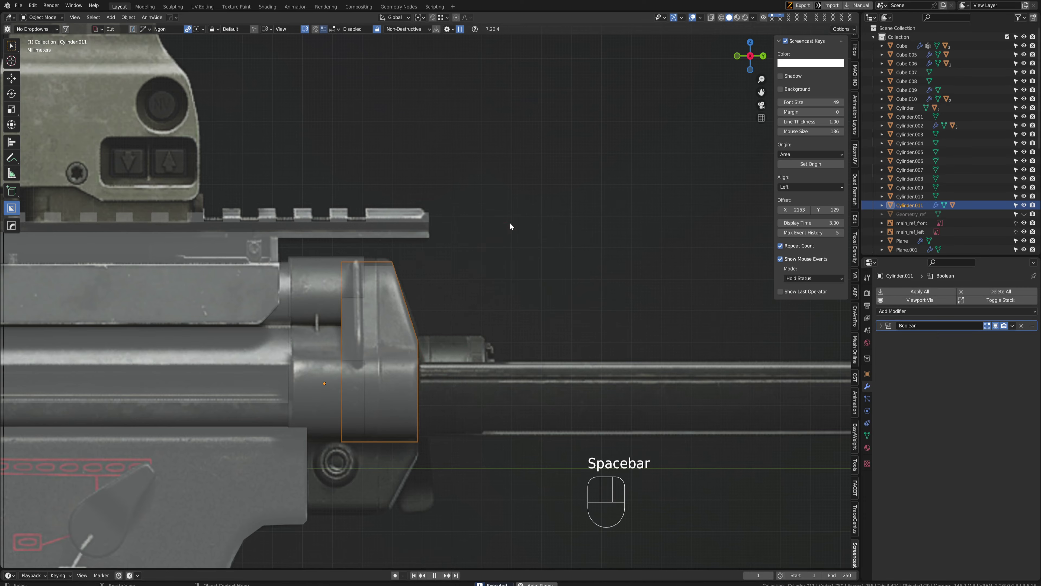
middle_drag(509, 222, 429, 273)
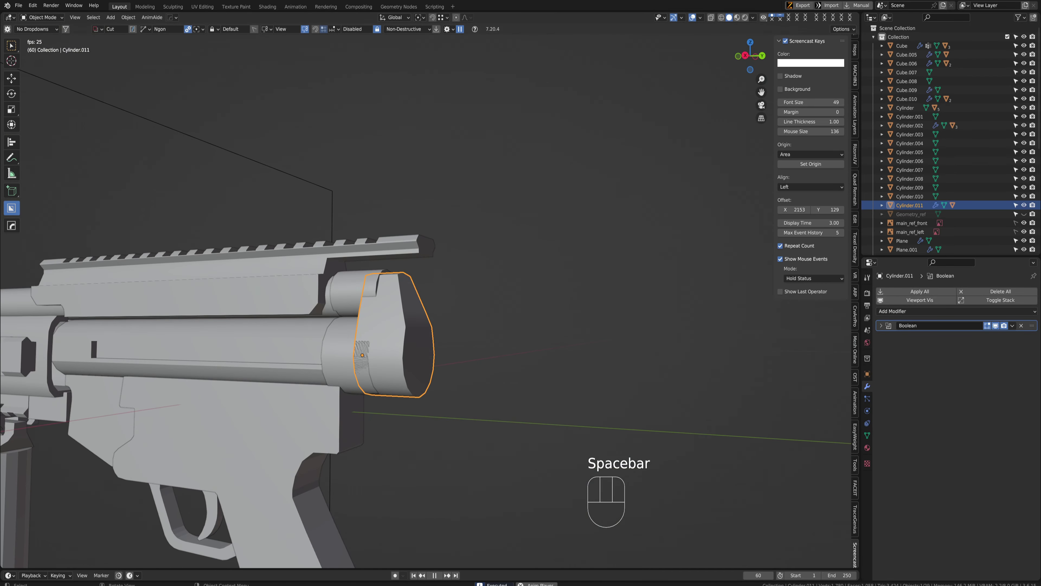
Adjust the position of the end cap's top faces against the side reference with proportional editing
key(ctrl+space)
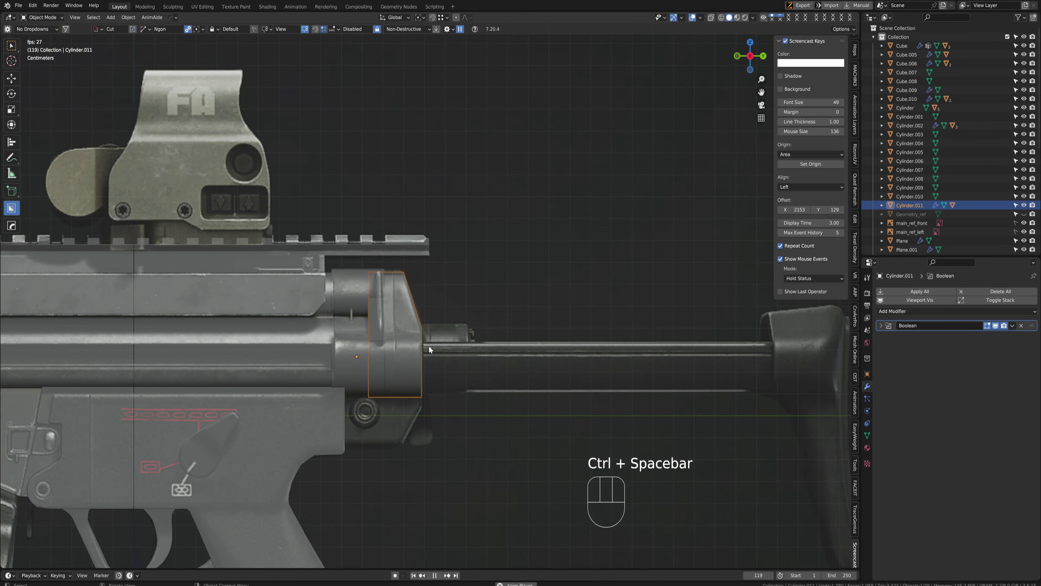
scroll(408, 357, up, 3)
key(Tab)
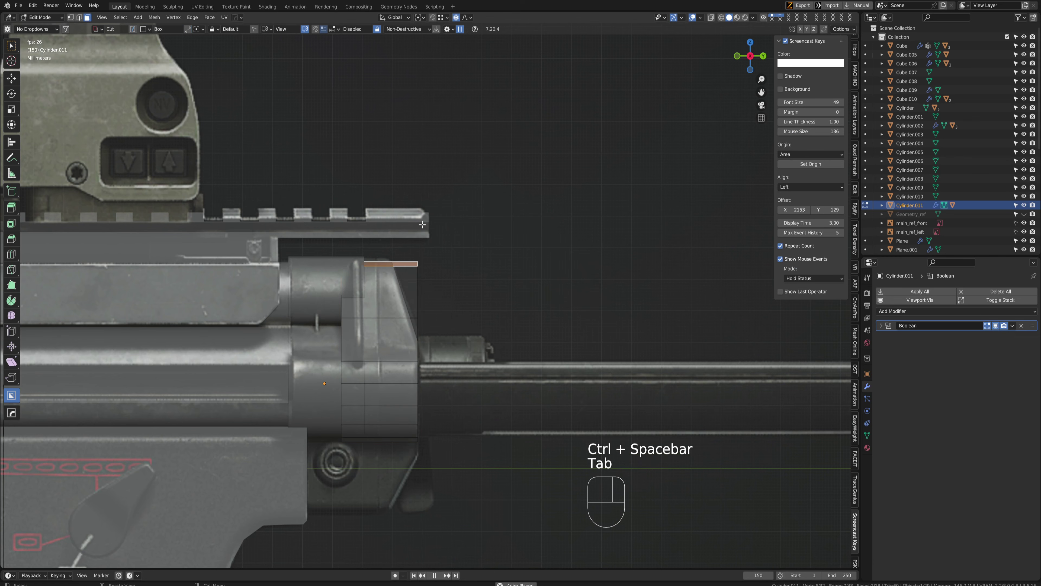
key(g)
middle_click(413, 269)
click(412, 261)
Select the end cap's opposite upper side edges and scale them along X with proportional editing
key(2)
middle_drag(400, 313, 353, 316)
click(348, 318)
key(s)
key(s)
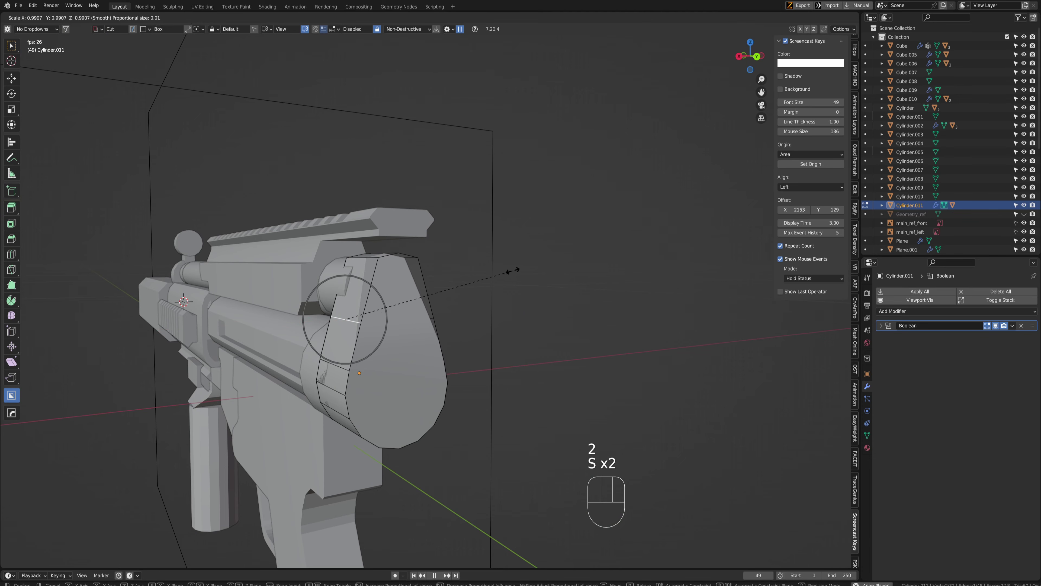
middle_drag(513, 271, 481, 281)
key(shift)
key(s)
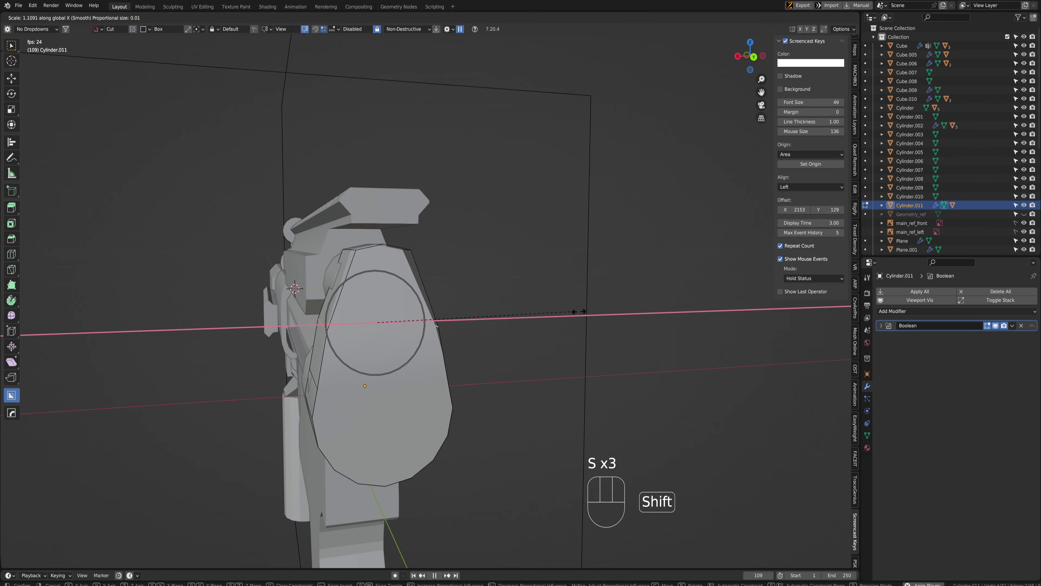
click(471, 314)
Add a centred loop cut across the end cap's upper side faces and scale the new edges to shape the profile
key(ctrl+r)
click(344, 287)
right_click(344, 287)
key(ctrl+r)
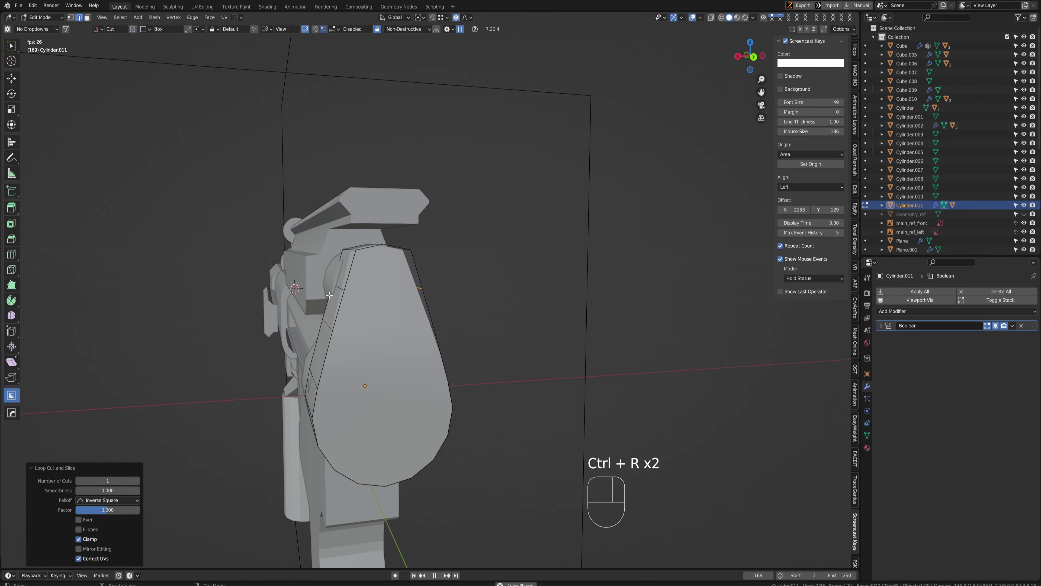
key(s)
click(464, 314)
key(Tab)
middle_drag(465, 315, 574, 260)
click(573, 260)
middle_drag(502, 276, 369, 322)
Select the end cap's lower side faces and scale them with proportional editing to refine its rounded profile
key(ctrl+space)
click(409, 366)
key(Tab)
key(3)
click(379, 337)
ctrl+click(409, 367)
middle_drag(409, 368, 366, 388)
ctrl+click(410, 347)
middle_drag(410, 347, 454, 346)
key(ctrl+space)
key(s)
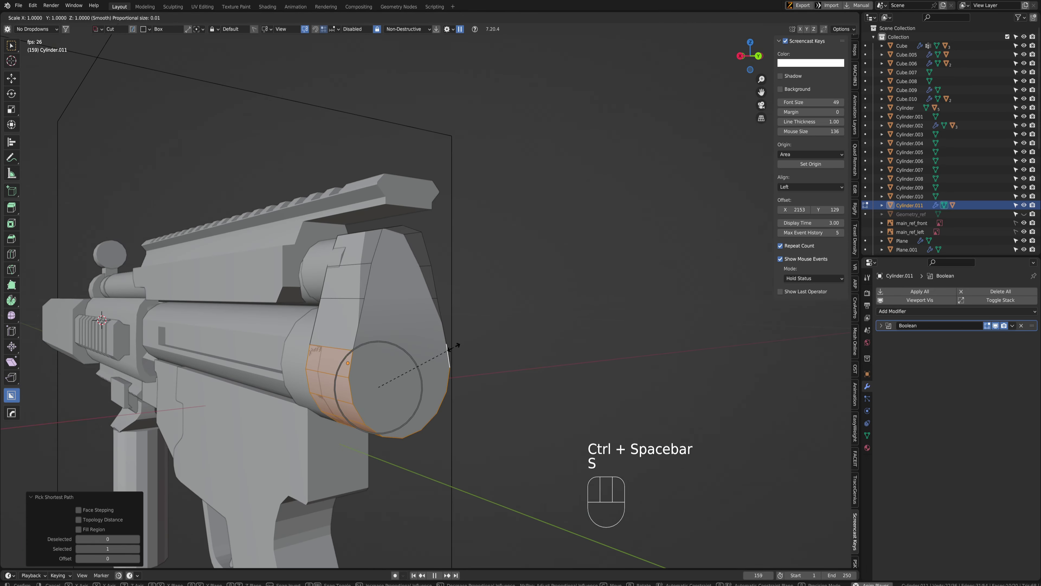
click(485, 336)
Leave mesh editing of the end cap and switch from BoxCutter to the standard select tool
key(Tab)
scroll(430, 297, down, 3)
key(ctrl+space)
click(501, 249)
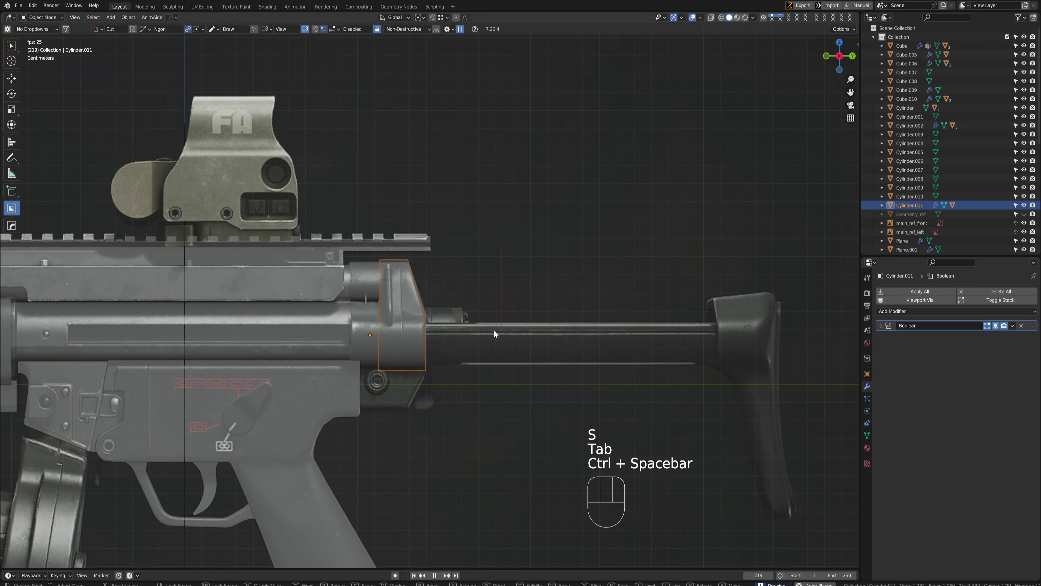
key(alt+w)
key(w)
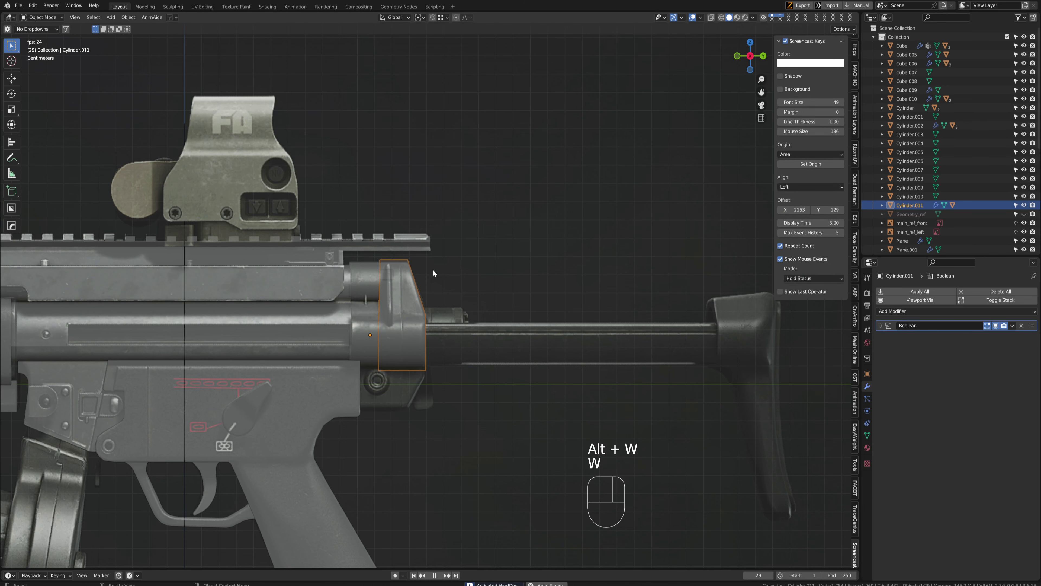
scroll(434, 295, down, 2)
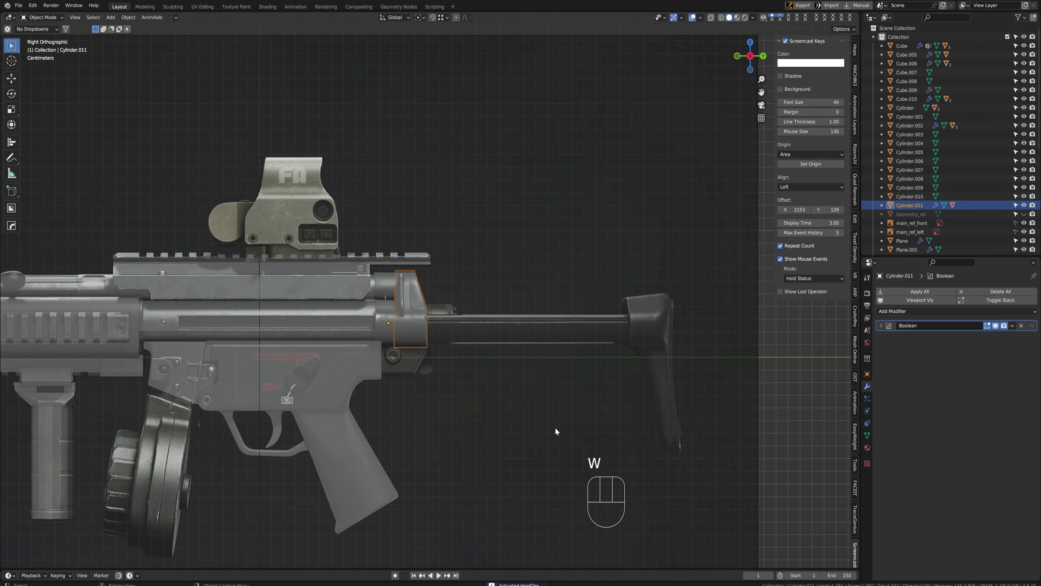
scroll(409, 322, up, 1)
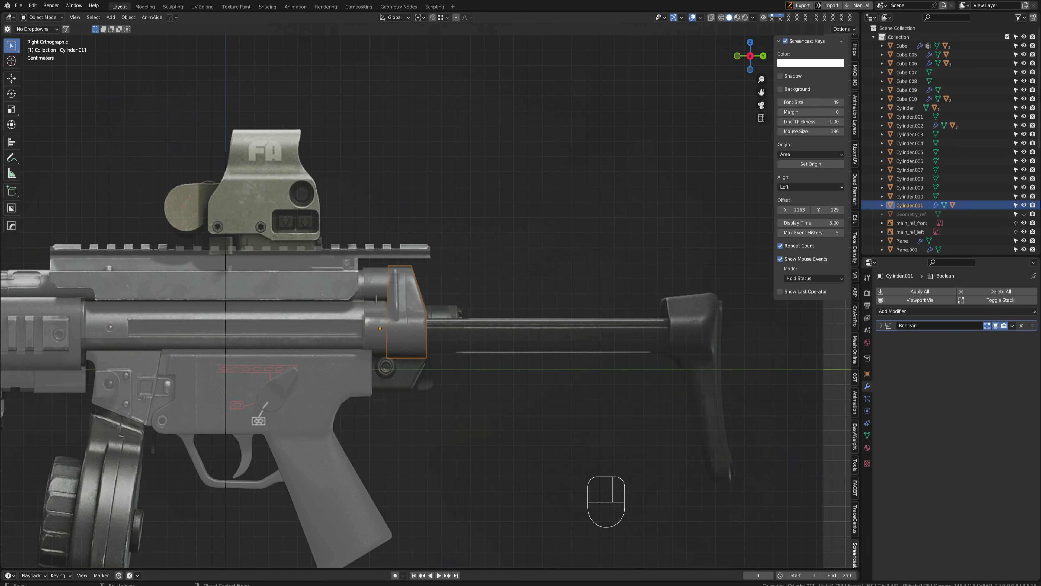
key(ctrl+space)
key(shift+a)
mouse_move(436, 322)
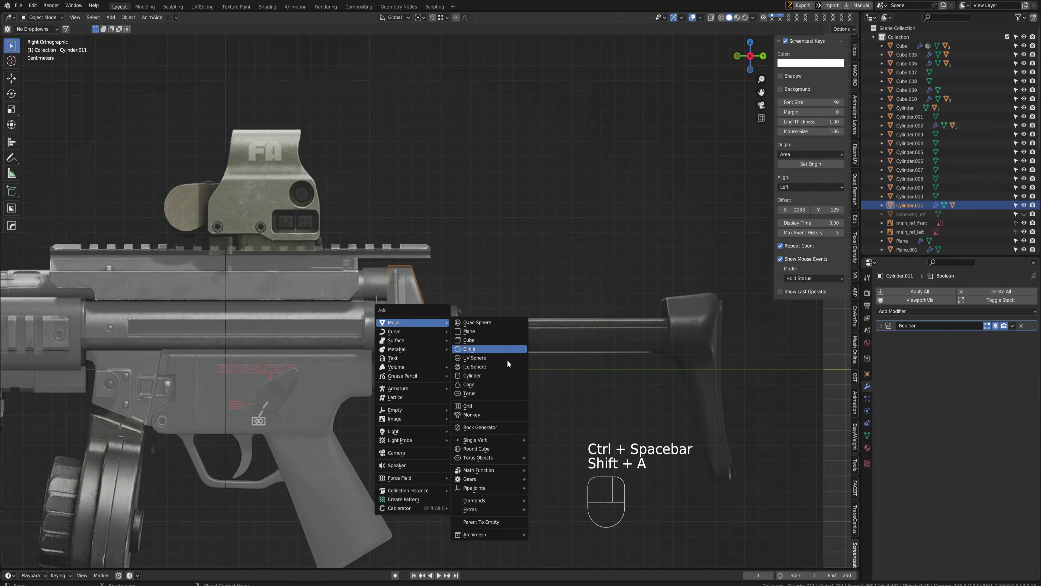
click(483, 378)
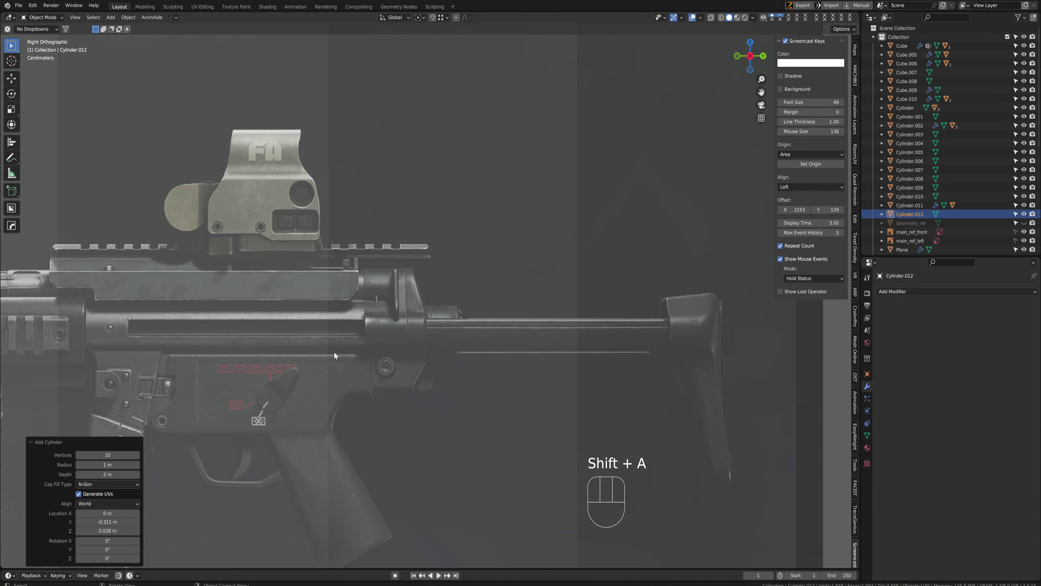
click(109, 445)
key(ctrl+z)
key(shift+s)
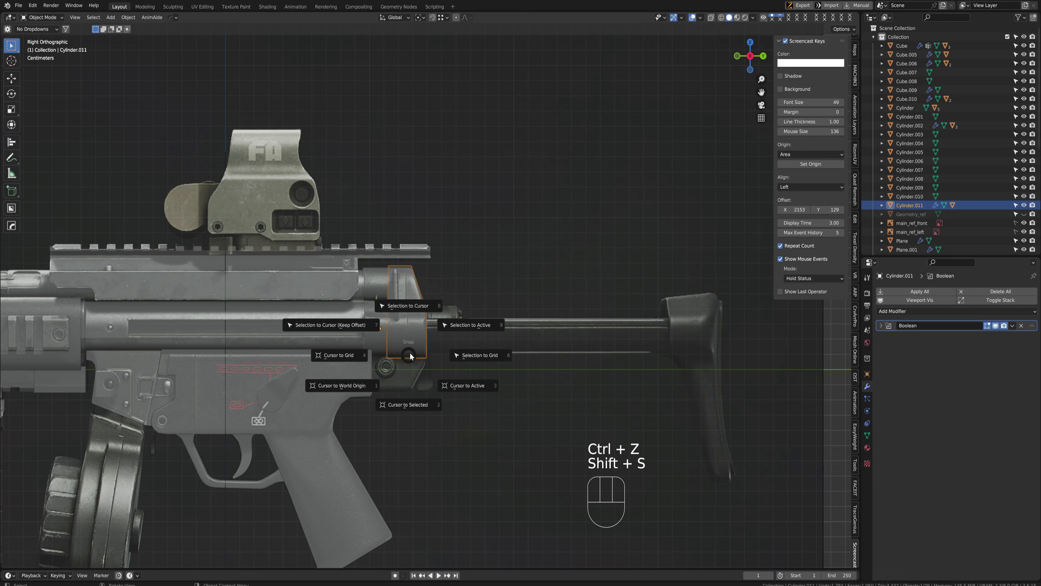
click(430, 236)
Add a cylinder with 16 vertices, a radius of 0.1 m and a depth of 0.21 m
key(shift+a)
mouse_move(460, 292)
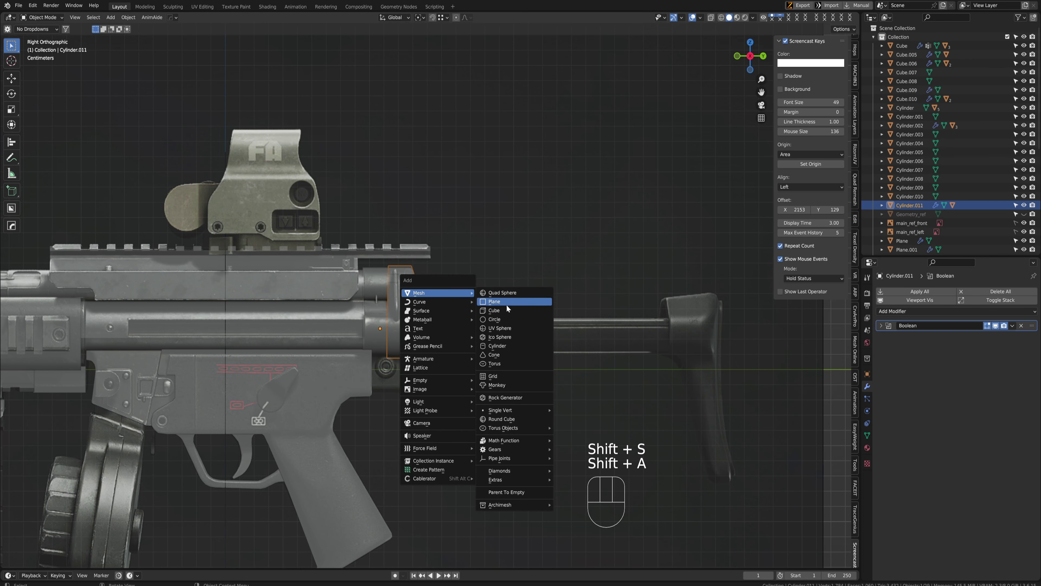
click(499, 347)
click(64, 558)
click(107, 454)
text(1)
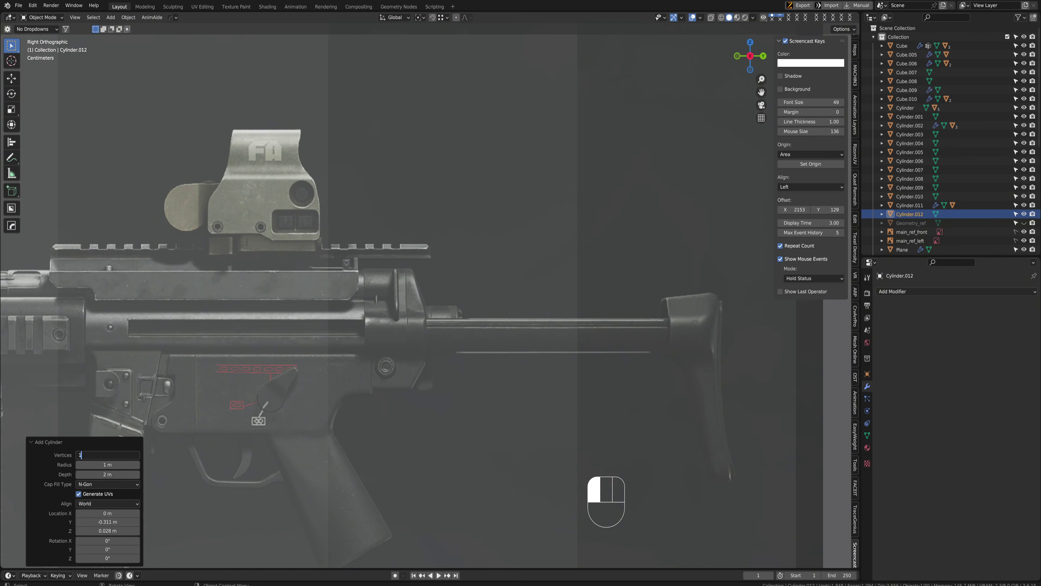
text(6)
key(Tab)
text(0.1)
key(Tab)
text(0)
scroll(334, 382, down, 5)
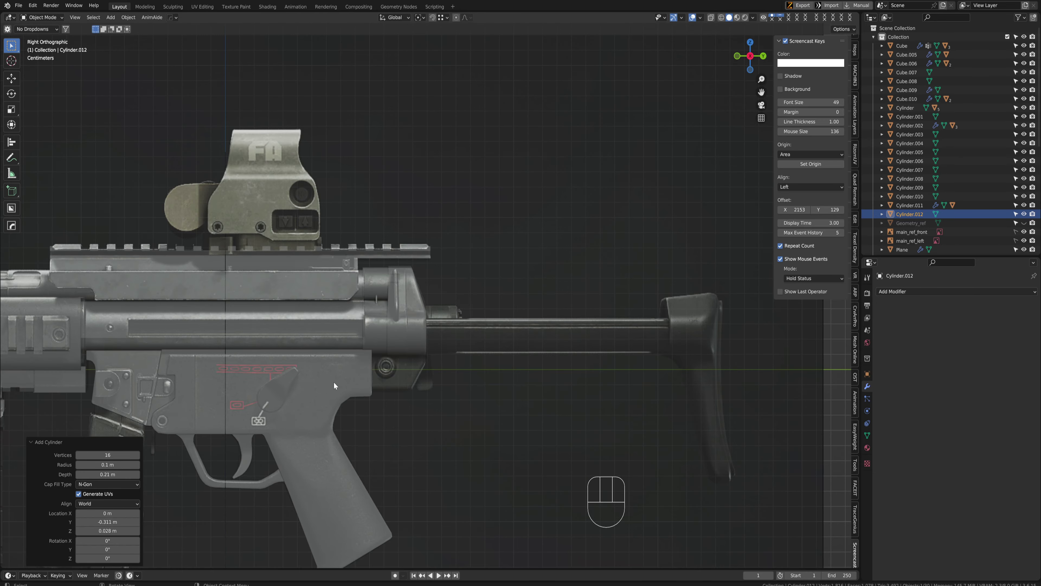
key(r)
click(384, 340)
key(ctrl+z)
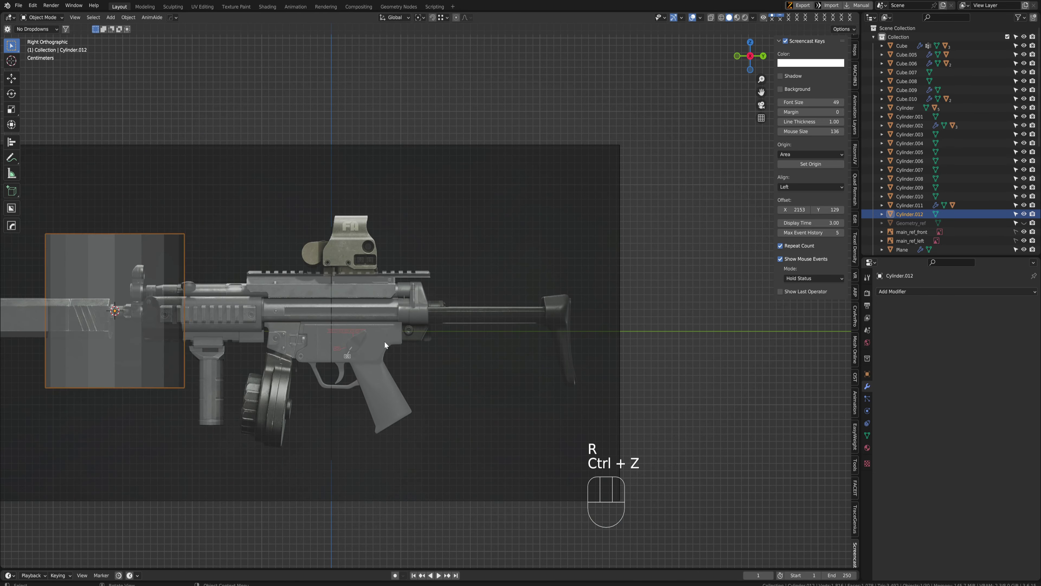
Rotate the new cylinder 90° in the side view and move it along Y behind the receiver
text(r90)
key(Return)
key(g)
key(y)
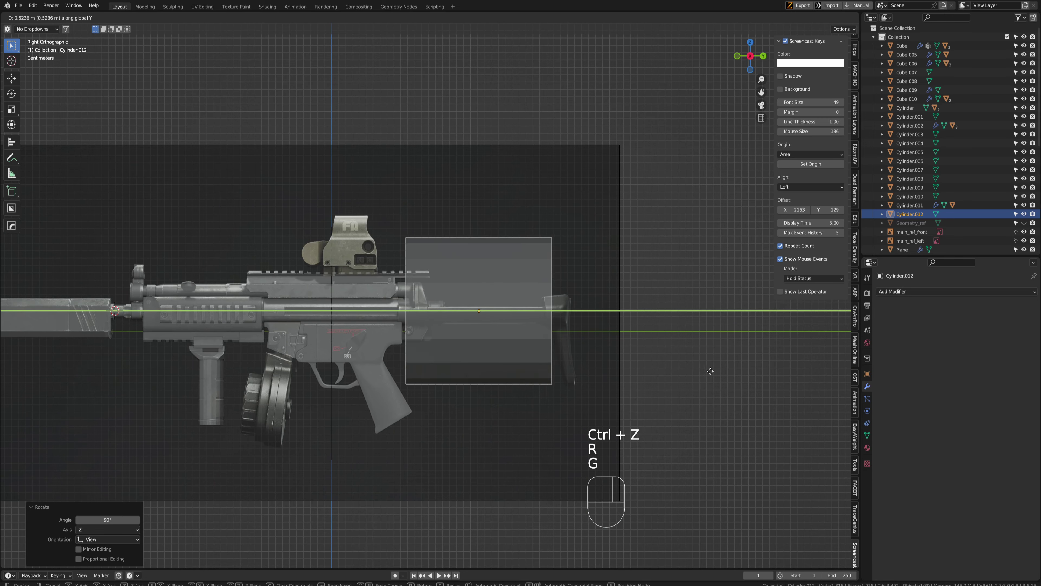
click(760, 376)
Align the cylinder with the receiver tube using the 3D cursor and move it about 0.196 m along Y to the end cap
scroll(432, 320, up, 3)
shift+middle_drag(432, 320, 383, 335)
key(shift+s)
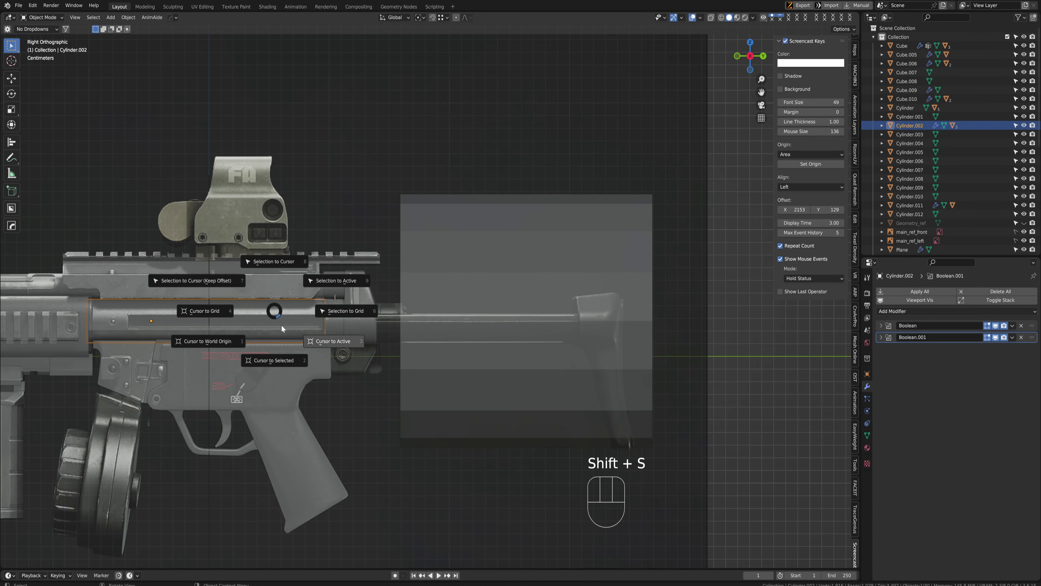
key(shift+s)
click(478, 294)
key(g)
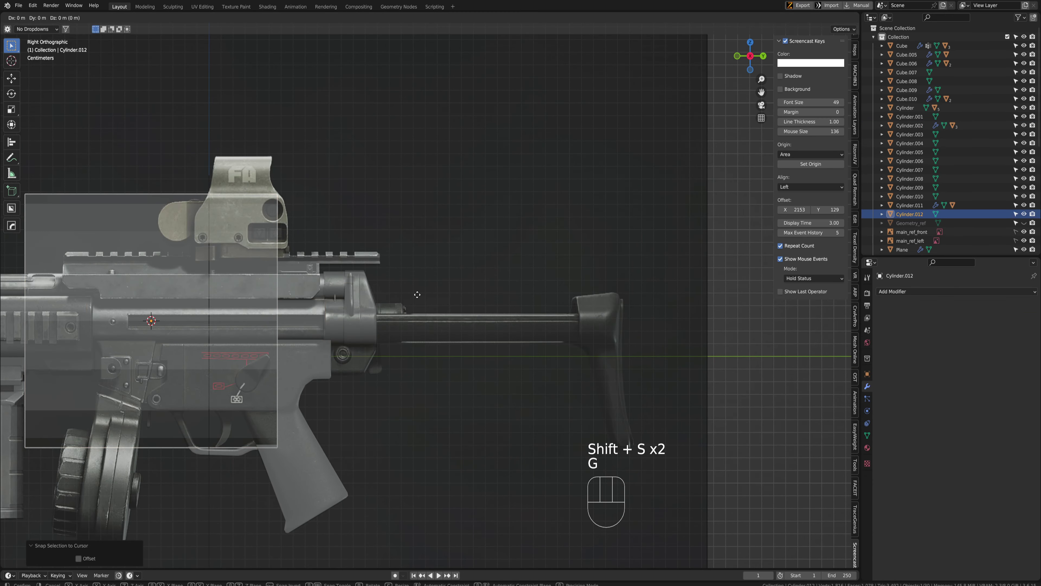
click(653, 330)
Scale the cylinder down to form a short plug at the rear of the end cap
key(s)
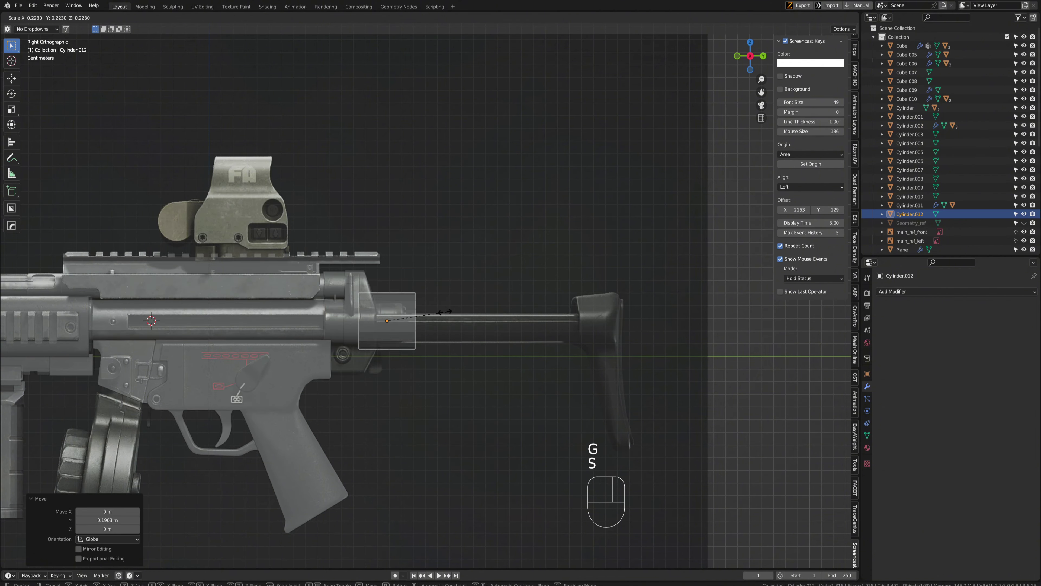
click(449, 312)
key(s)
scroll(451, 312, up, 5)
click(528, 313)
middle_drag(529, 313, 439, 301)
key(ctrl+space)
scroll(523, 295, up, 3)
Nudge the rear plug cylinder about -0.0017 m along Y and adjust its scale
key(g)
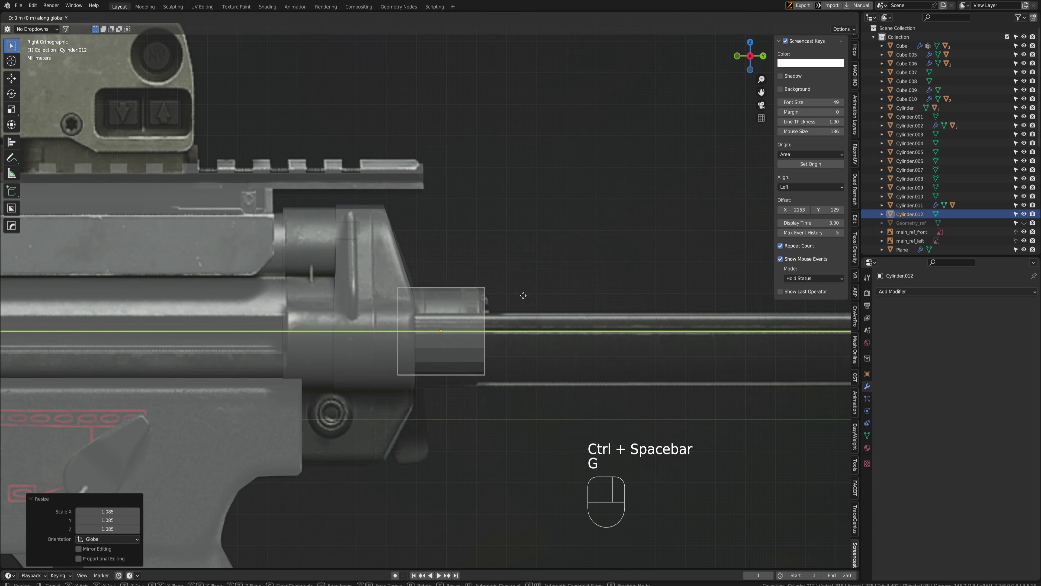
click(505, 308)
scroll(505, 308, down, 4)
mouse_move(495, 249)
middle_down()
mouse_move(458, 246)
mouse_move(489, 256)
middle_up()
key(s)
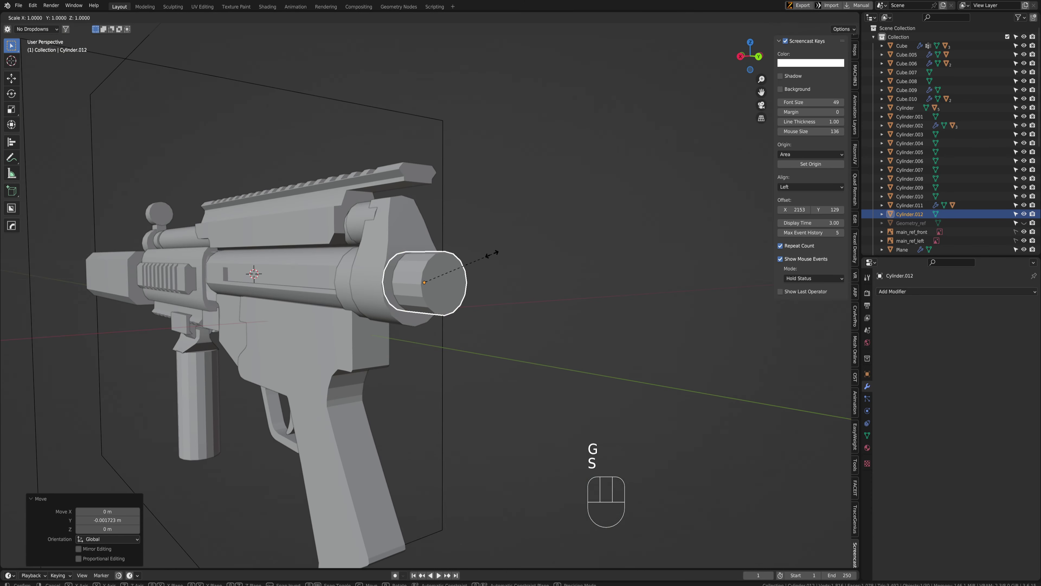
click(512, 250)
Save the file and add a cube for the stock arm
key(ctrl+space)
scroll(519, 270, down, 3)
key(ctrl+s)
shift+middle_drag(638, 298, 410, 280)
scroll(487, 281, up, 3)
scroll(410, 280, down, 2)
key(shift+a)
click(438, 292)
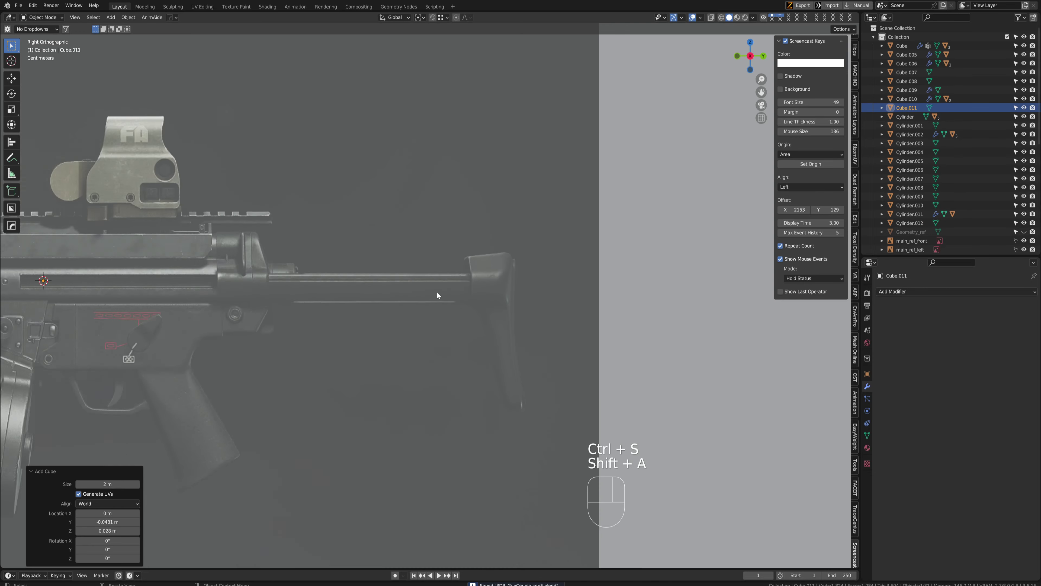
Scale the cube down and move it about 0.294 m along Y onto the stock arm in the side reference
scroll(694, 281, down, 6)
key(s)
click(459, 294)
scroll(579, 302, up, 8)
key(s)
click(253, 303)
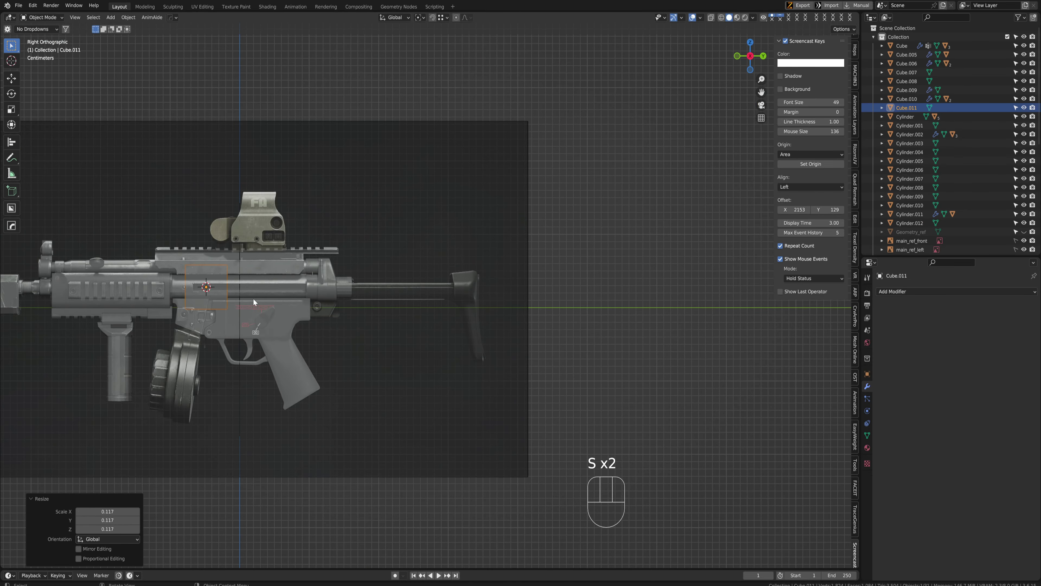
key(g)
click(455, 321)
key(s)
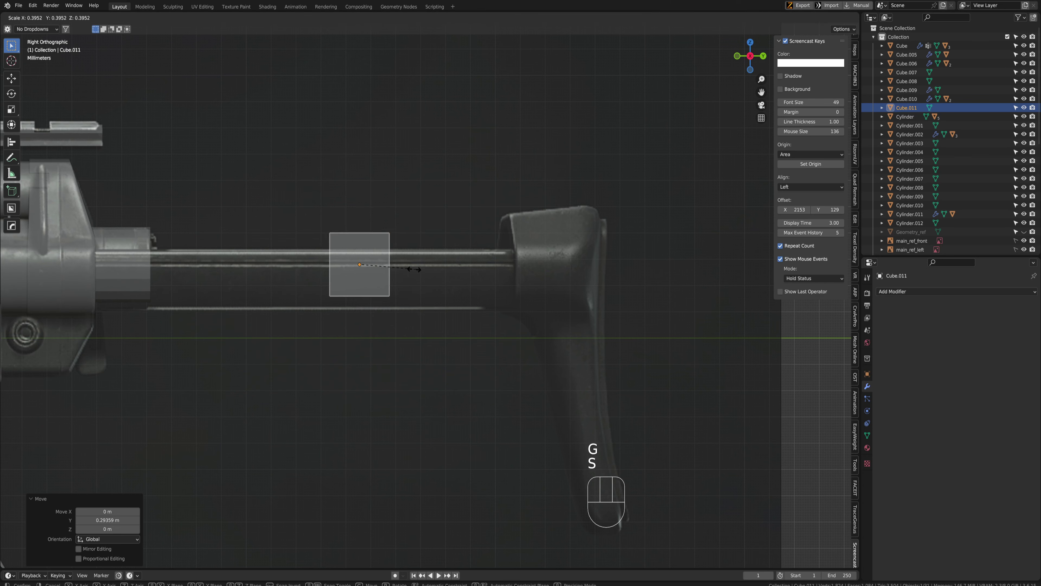
click(360, 281)
Select the cube's lower vertices in X-ray view and turn off proportional editing
key(Tab)
key(1)
key(alt+z)
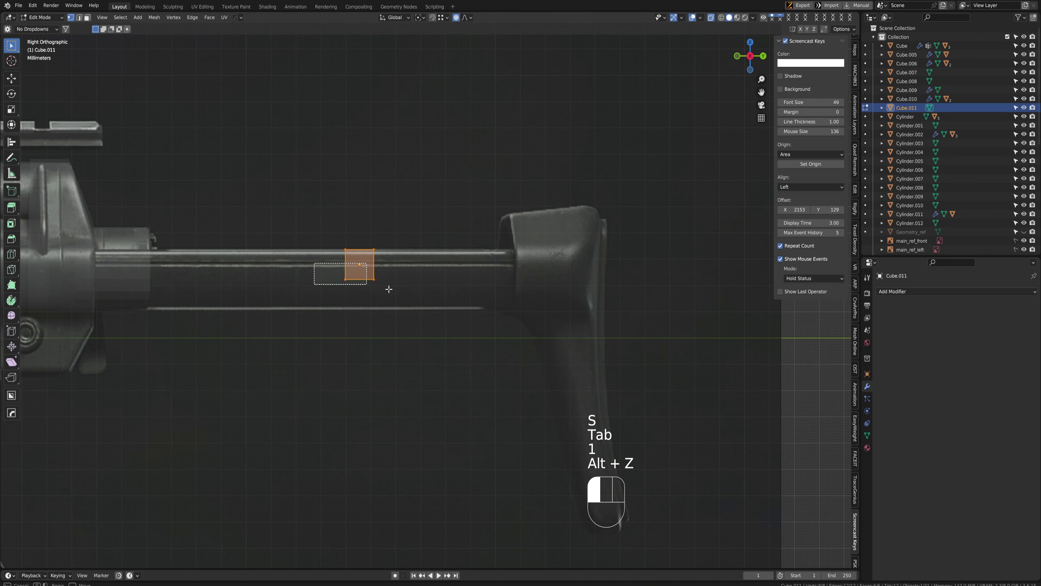
key(g)
right_click(415, 302)
key(o)
scroll(400, 309, up, 2)
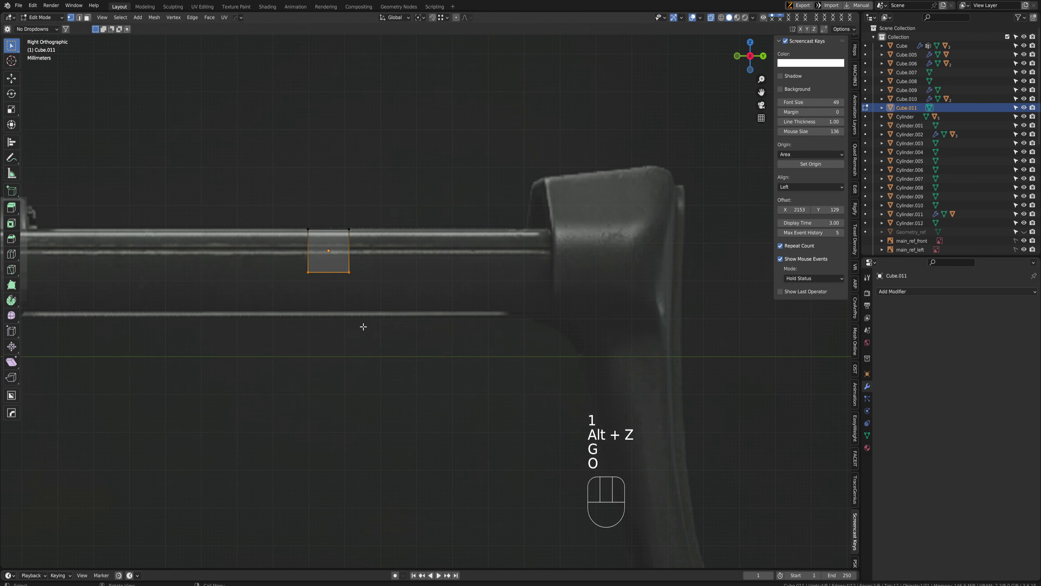
Move the cube's lower vertices down along Z to the stock arm's lower edge in the side reference
key(g)
key(z)
click(358, 334)
shift+middle_drag(358, 335, 512, 311)
scroll(515, 309, down, 2)
key(g)
key(z)
click(499, 336)
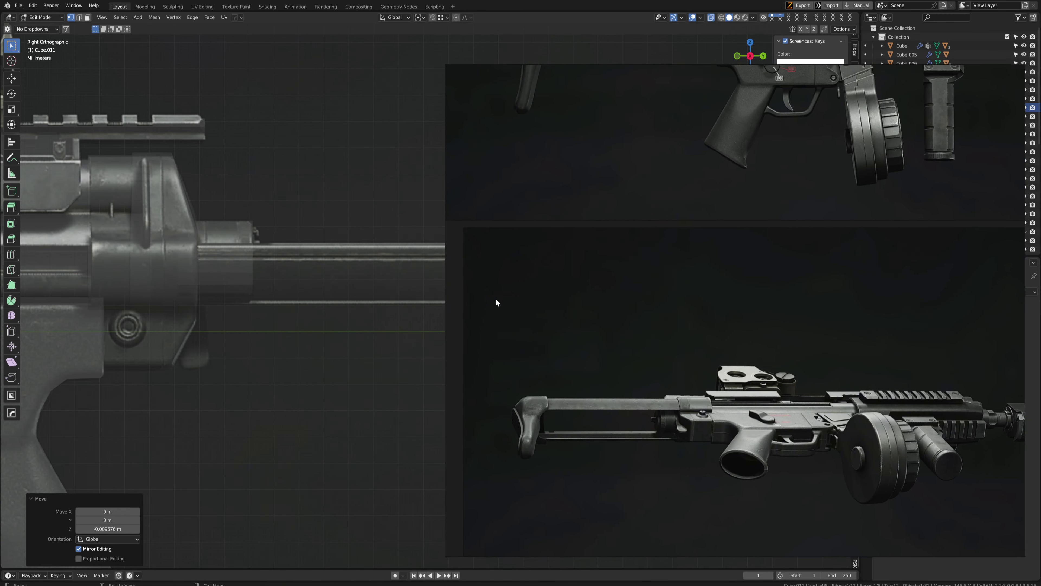
middle_drag(495, 298, 280, 276)
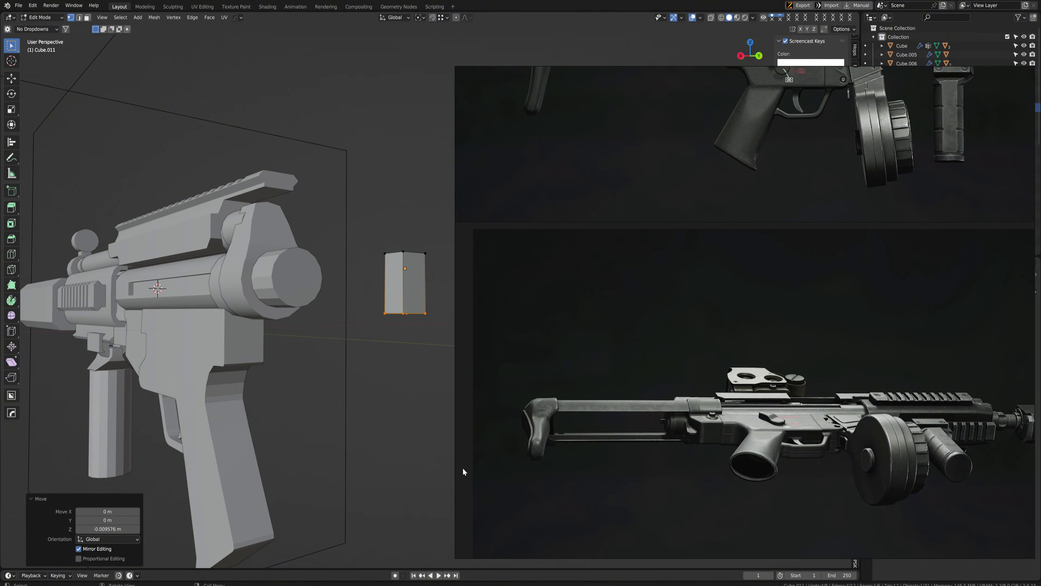
key(ctrl+space)
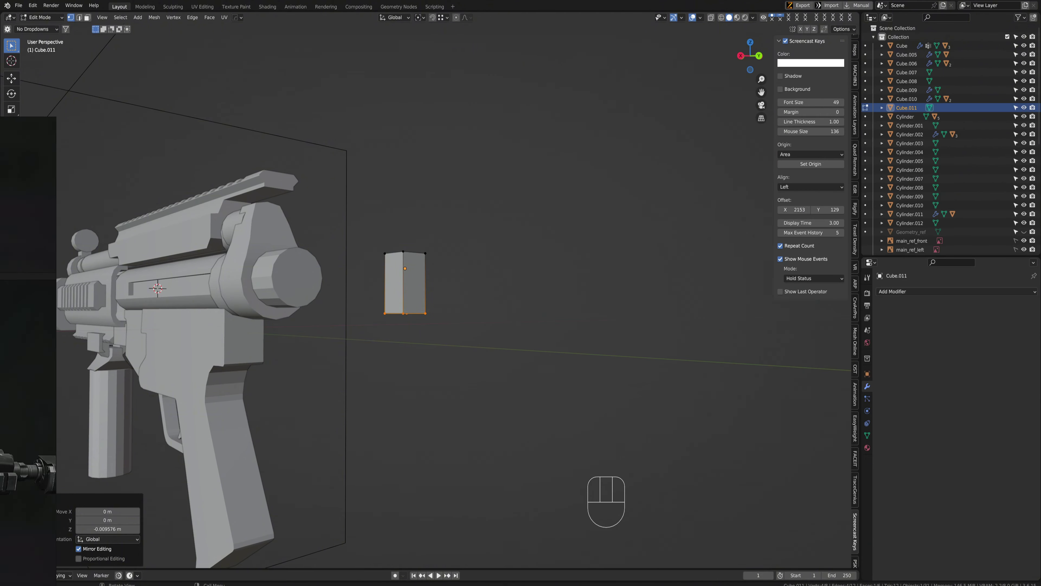
middle_drag(437, 279, 556, 296)
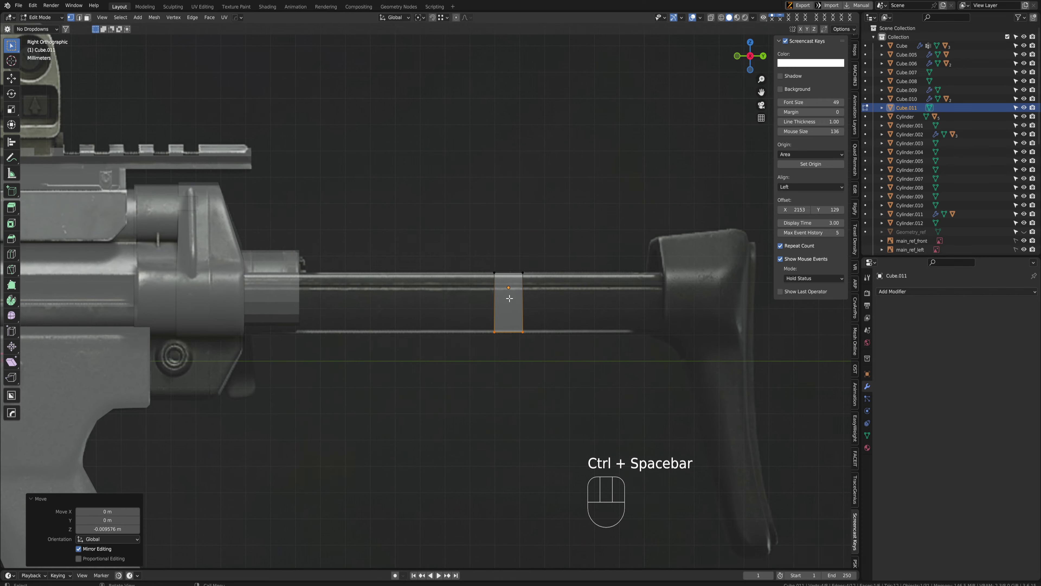
drag(447, 235, 516, 366)
key(g)
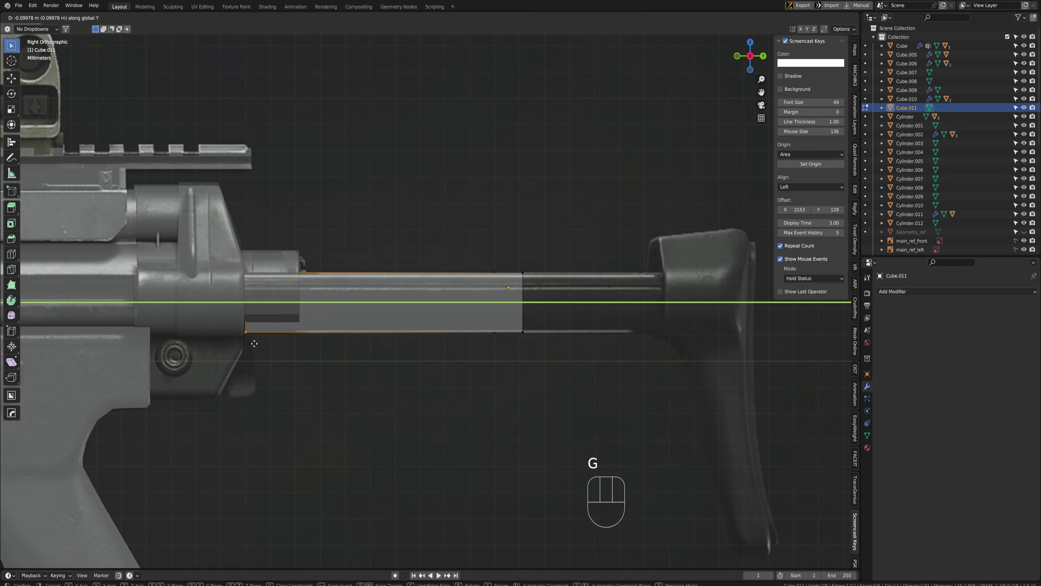
click(254, 343)
scroll(477, 355, down, 2)
key(alt+z)
scroll(477, 356, down, 2)
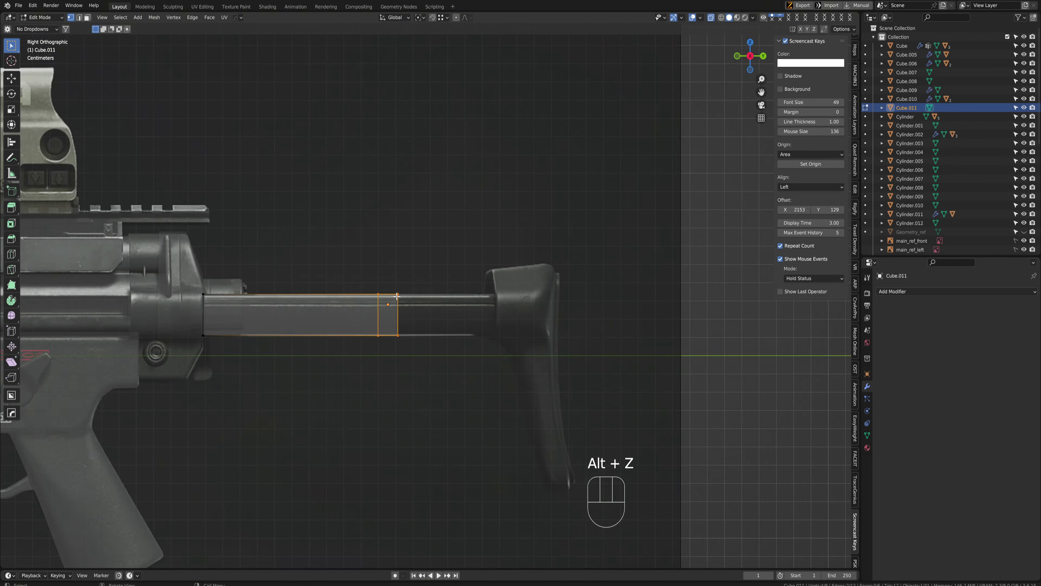
key(ctrl+z)
key(ctrl+z)
key(ctrl+space)
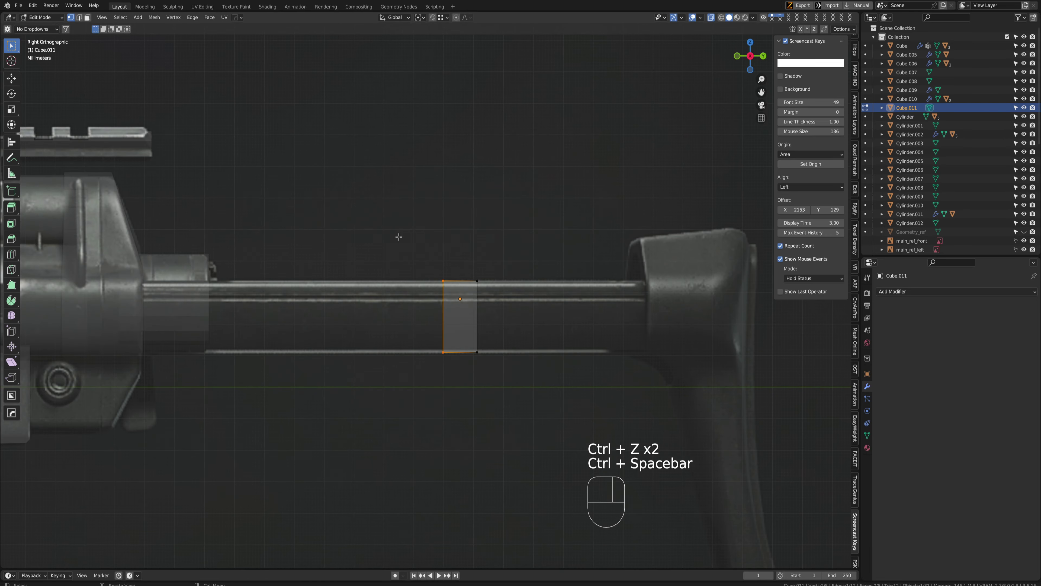
Stretch the cube along Y so its front end enters the end cap and its rear end meets the buttstock
drag(399, 237, 477, 430)
key(g)
click(135, 384)
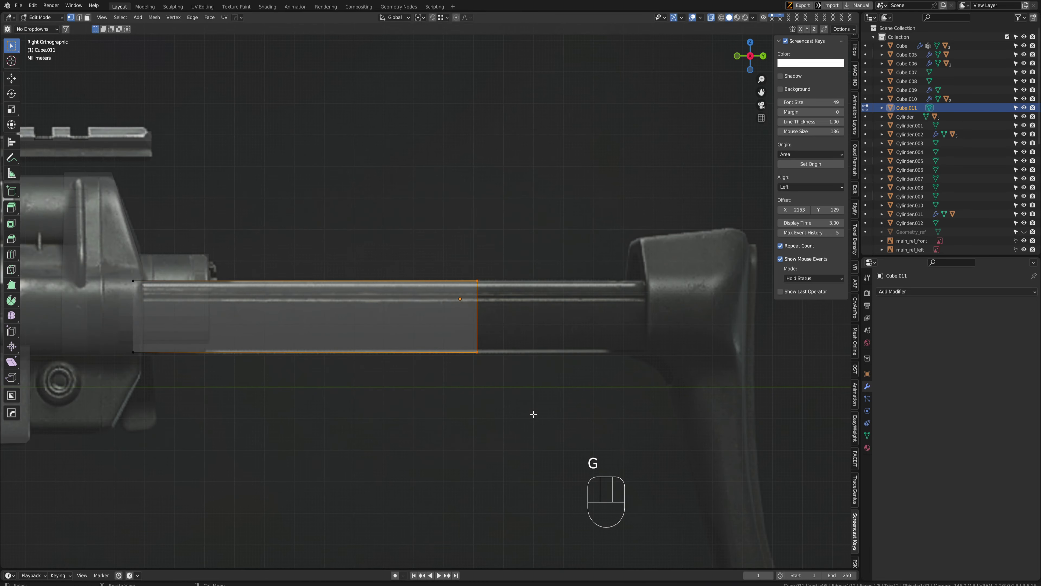
key(g)
click(693, 414)
Delete the end faces at the rear and front of the stock bar
scroll(693, 414, down, 5)
middle_drag(693, 414, 492, 336)
key(3)
click(491, 330)
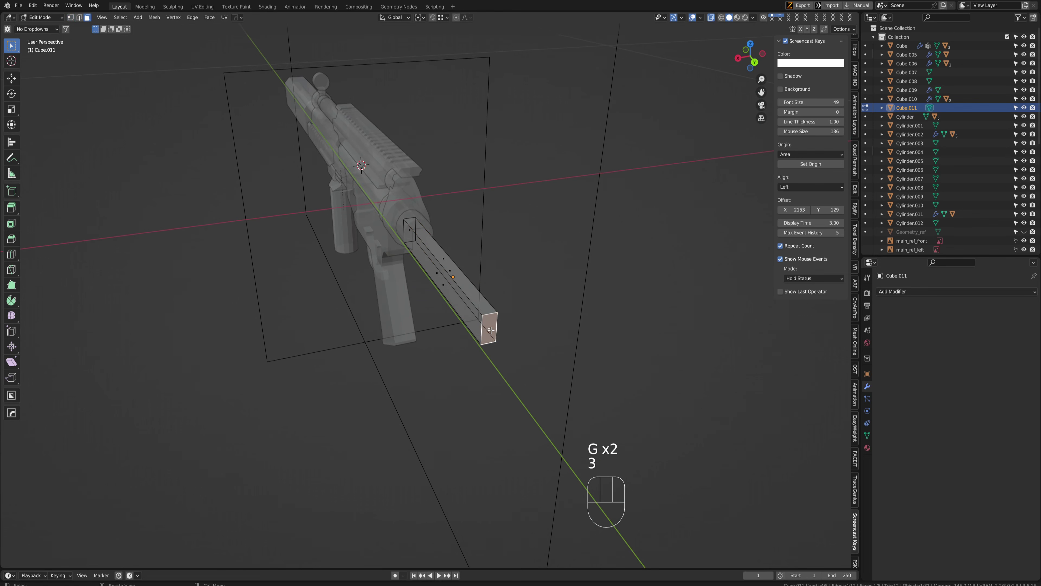
key(x)
click(492, 343)
middle_drag(432, 352, 430, 312)
scroll(430, 312, up, 4)
shift+middle_drag(431, 312, 503, 339)
click(421, 283)
key(x)
click(421, 283)
Apply the stock bar's scale and bevel its upper and lower long edges on one side
key(2)
click(492, 296)
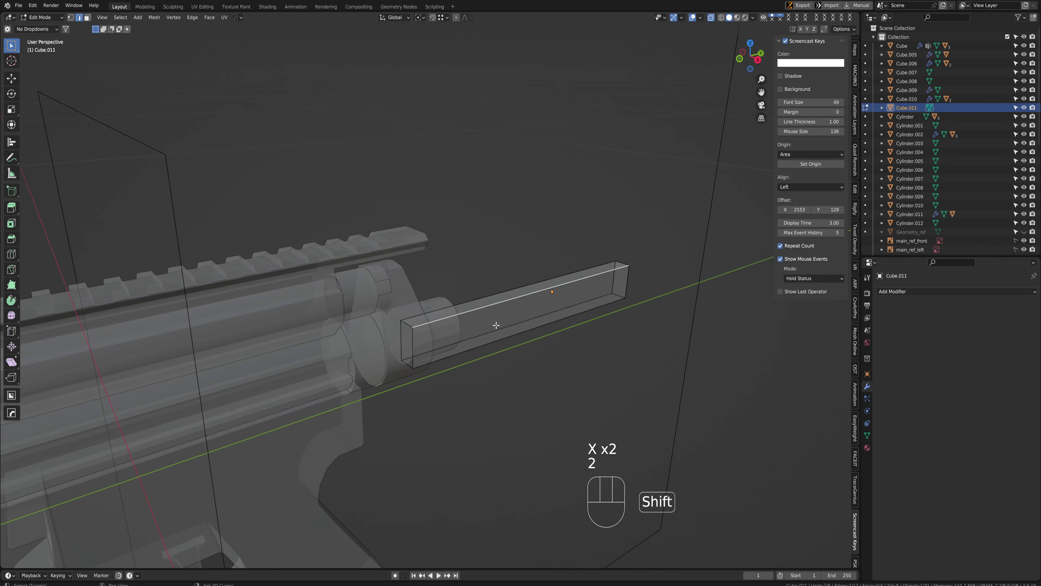
shift+click(508, 337)
key(alt+z)
key(Tab)
key(ctrl+a)
click(579, 283)
key(Tab)
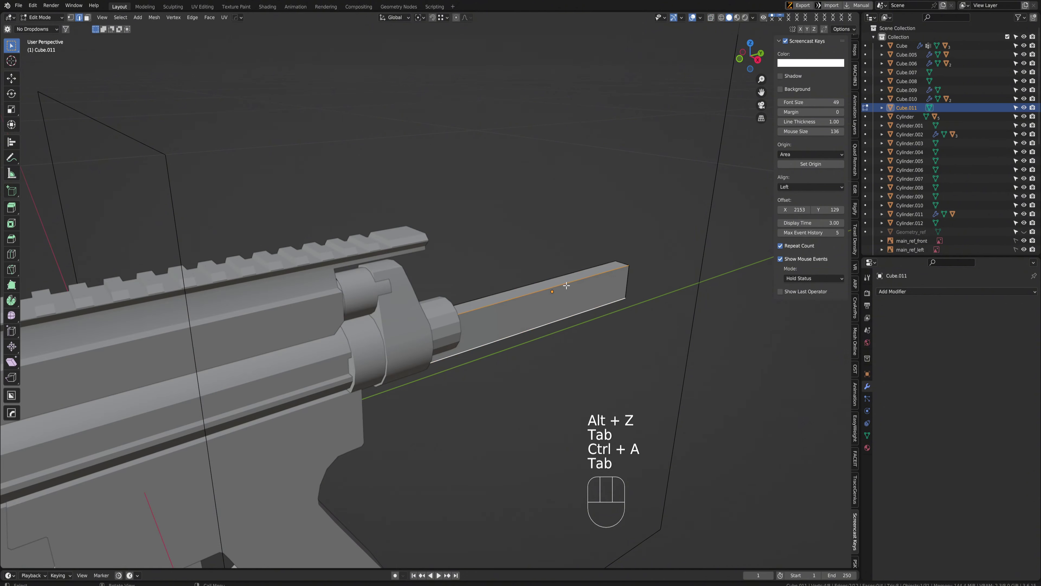
key(ctrl+b)
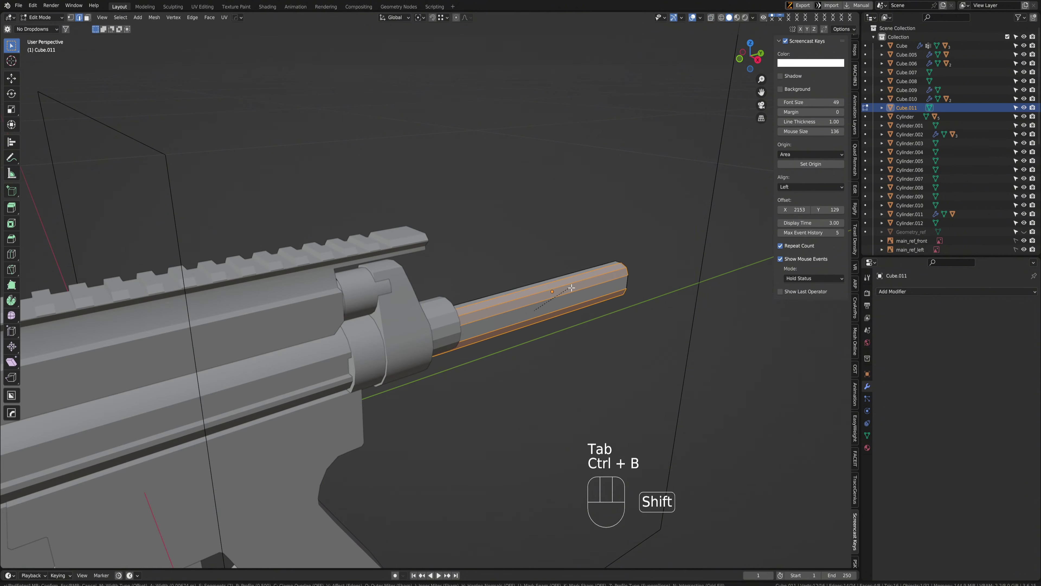
click(572, 287)
Move the bar's flat face between the bevels along X by about 0.003 m with proportional editing on
middle_drag(571, 287, 480, 325)
scroll(480, 324, down, 5)
key(3)
key(o)
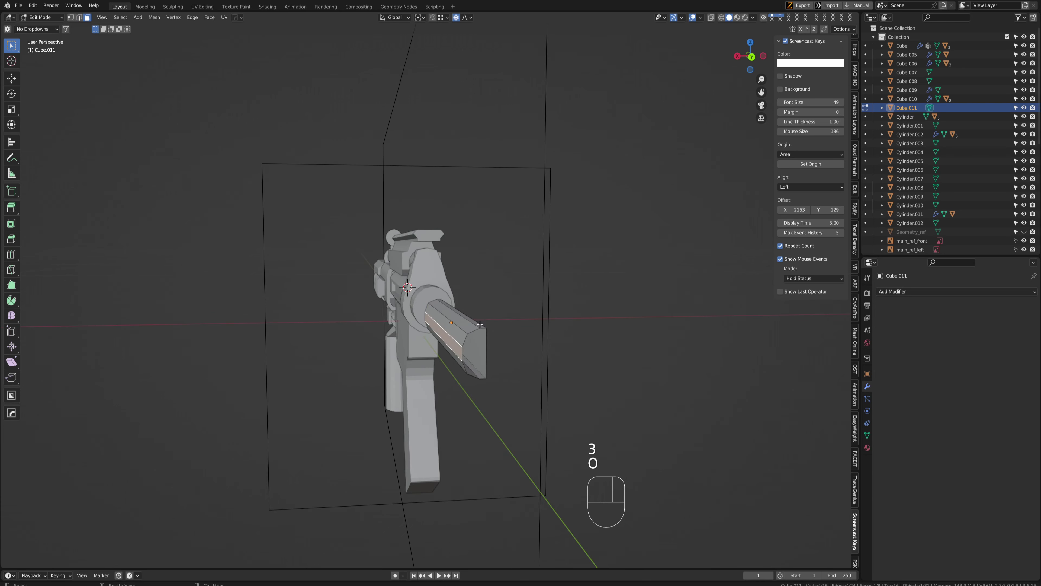
key(g)
key(g)
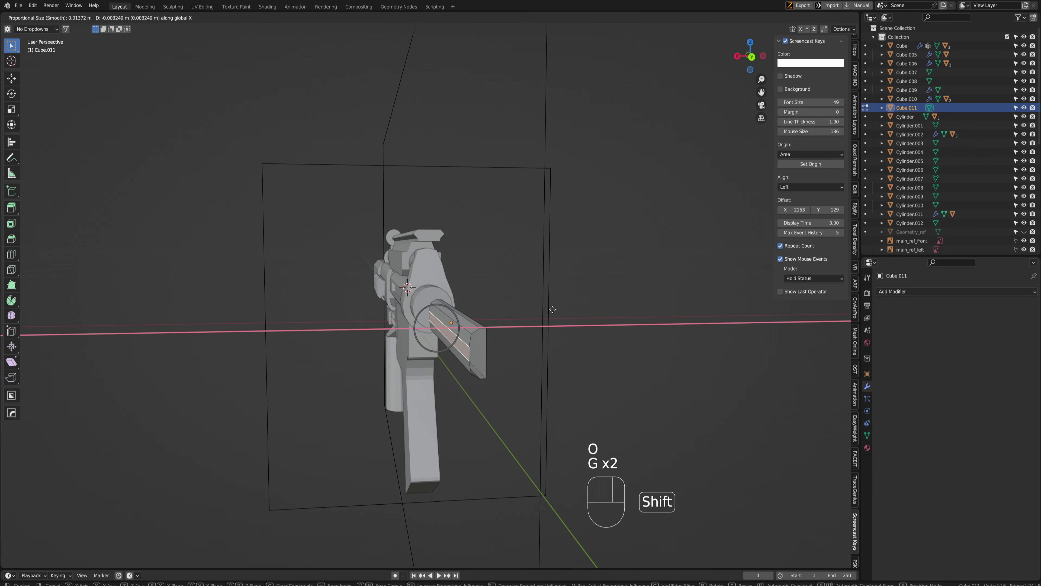
click(553, 310)
Move the whole stock bar about 0.019 m along X to the side of the end cap and scale it narrower
key(Tab)
middle_drag(523, 238, 345, 247)
key(g)
click(481, 251)
key(s)
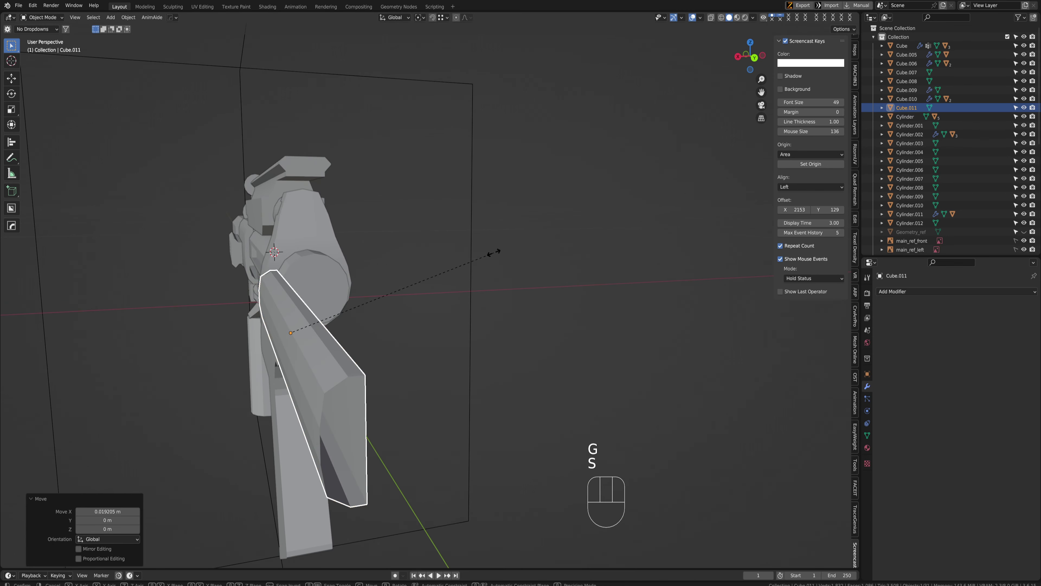
click(418, 272)
Shade the stock bar smooth with Auto Smooth at 30° and compare it with the side reference
right_click(305, 377)
click(306, 374)
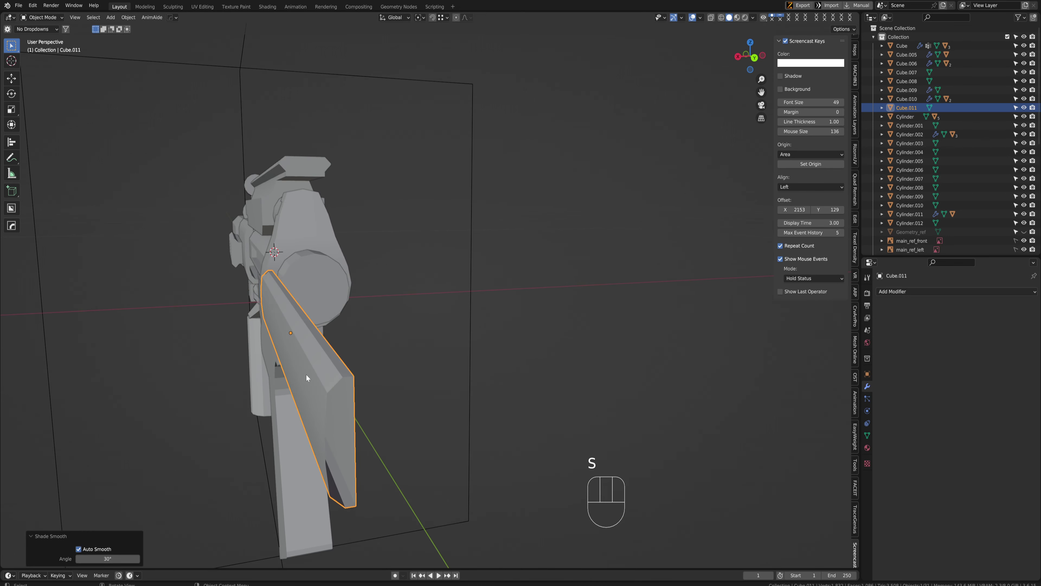
key(ctrl+space)
scroll(385, 304, down, 6)
scroll(390, 297, up, 5)
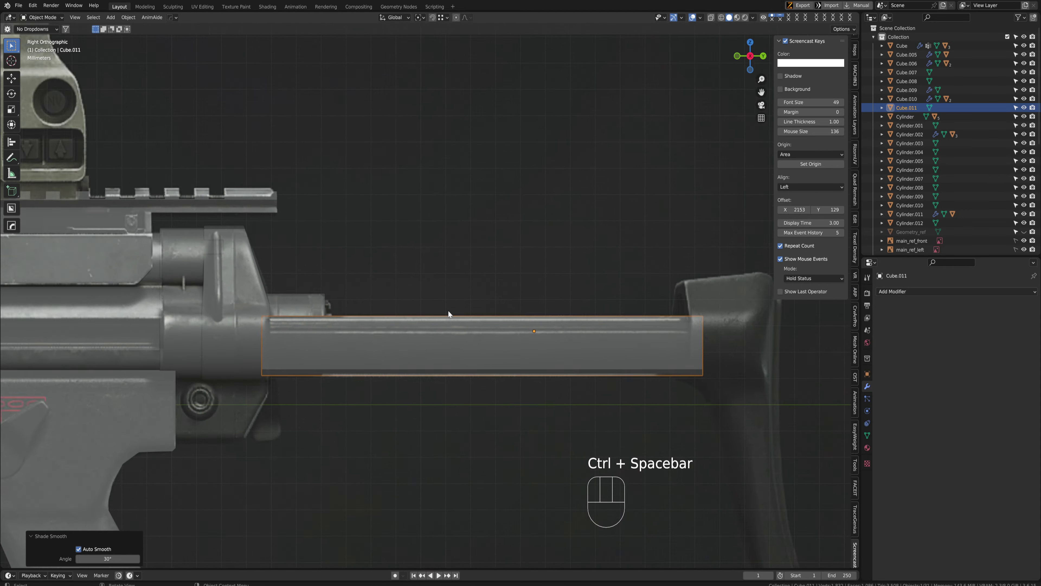
middle_drag(448, 311, 338, 301)
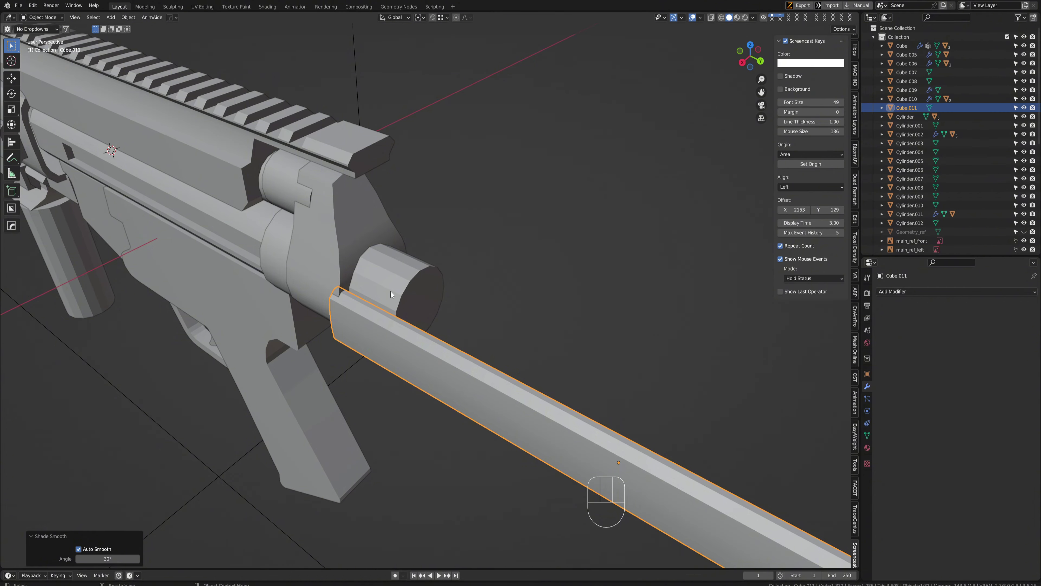
Select the end cap's side faces beside the stock bar and enable X mirror editing
click(362, 247)
middle_drag(361, 247, 395, 242)
key(Tab)
key(3)
click(394, 264)
ctrl+click(399, 312)
middle_drag(472, 262, 738, 124)
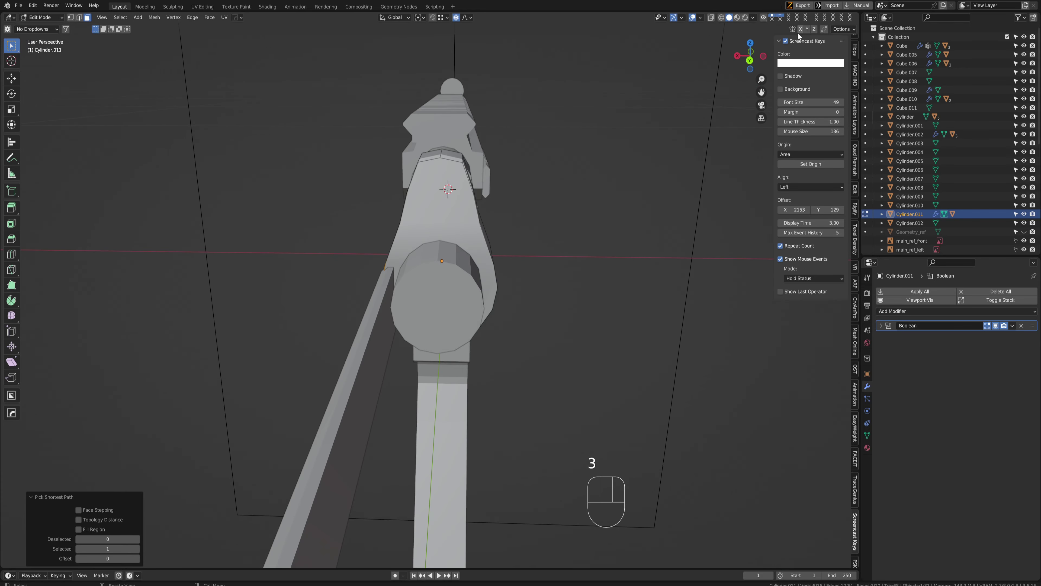
middle_drag(798, 36, 491, 223)
Move the end cap's selected side faces along X by about 0.0022 m and save the file
key(g)
middle_click(384, 263)
key(ctrl+s)
key(ctrl+z)
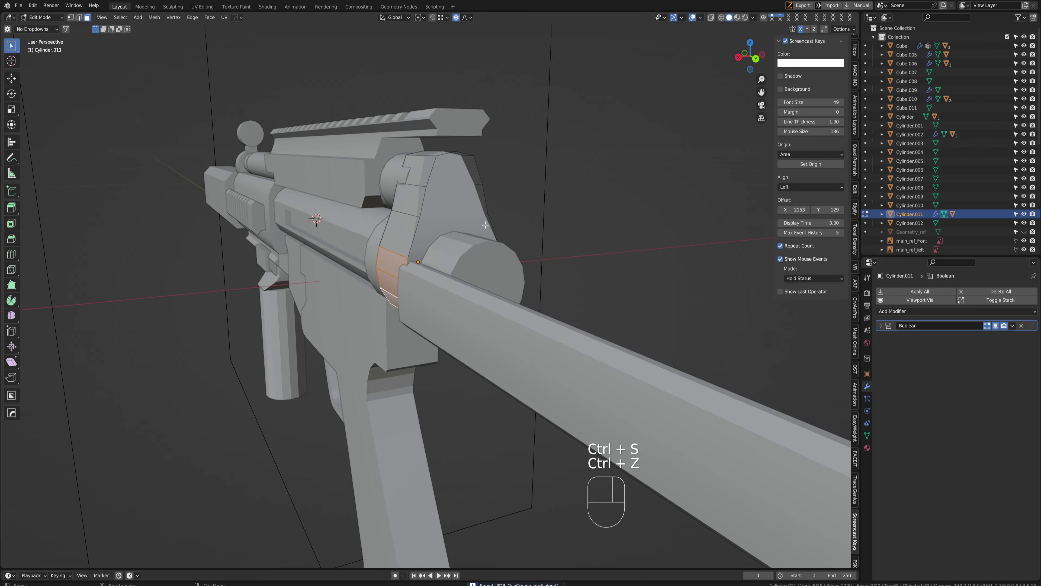
key(g)
click(486, 224)
key(ctrl+space)
click(463, 231)
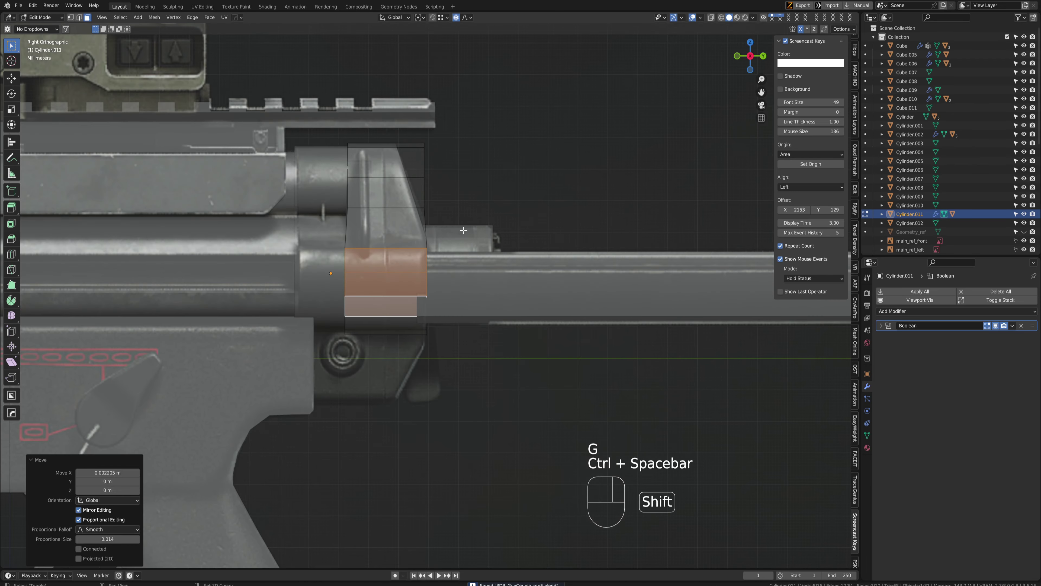
Reselect the end cap and pick the row of side faces next to the stock bar for editing
key(Tab)
middle_drag(450, 272, 373, 333)
click(386, 288)
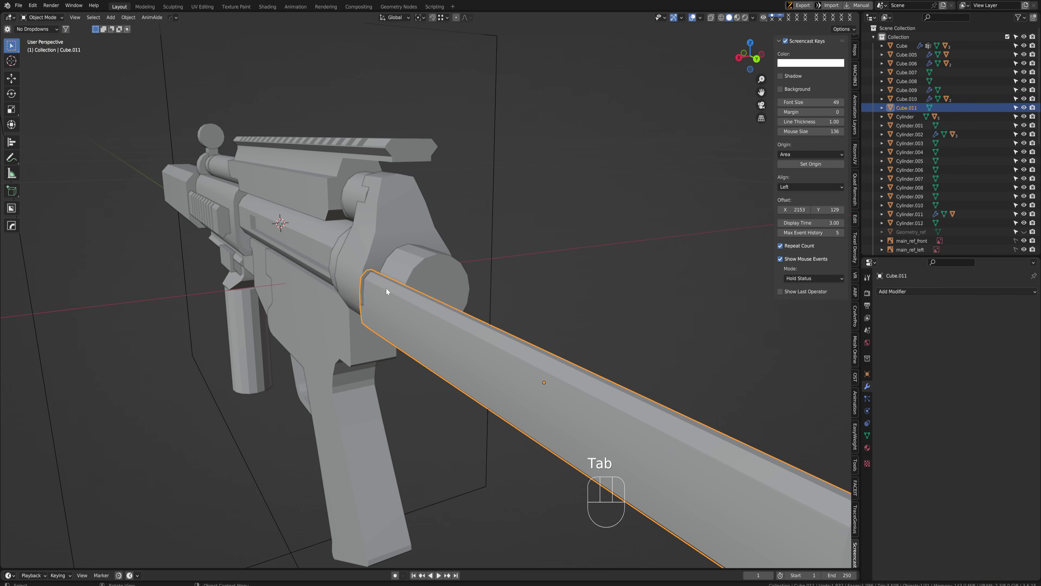
click(386, 245)
middle_drag(386, 245, 430, 276)
key(Tab)
ctrl+click(430, 295)
key(e)
right_click(431, 301)
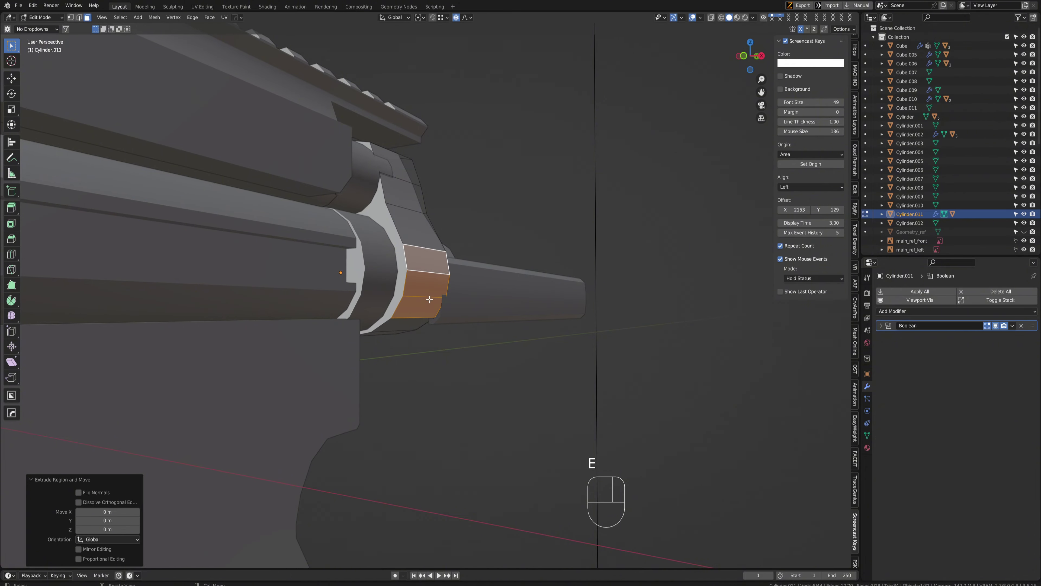
key(e)
right_click(431, 301)
middle_drag(431, 301, 443, 337)
key(2)
click(458, 316)
key(g)
key(z)
right_click(470, 283)
mouse_move(470, 284)
middle_down()
mouse_move(458, 263)
mouse_move(486, 344)
mouse_move(456, 287)
mouse_move(494, 294)
mouse_move(475, 287)
middle_up()
key(ctrl+z)
key(ctrl+z)
key(ctrl+z)
Extrude the end cap's side faces about 0.0061 m along X and flatten the extrusion by scaling it along X
ctrl+click(456, 283)
key(e)
key(x)
click(497, 296)
key(s)
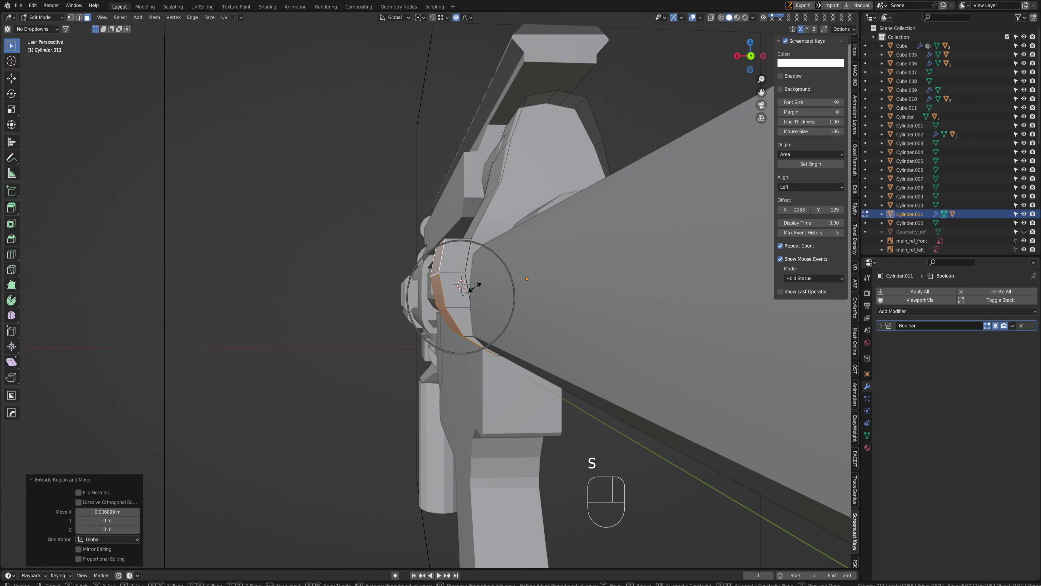
key(x)
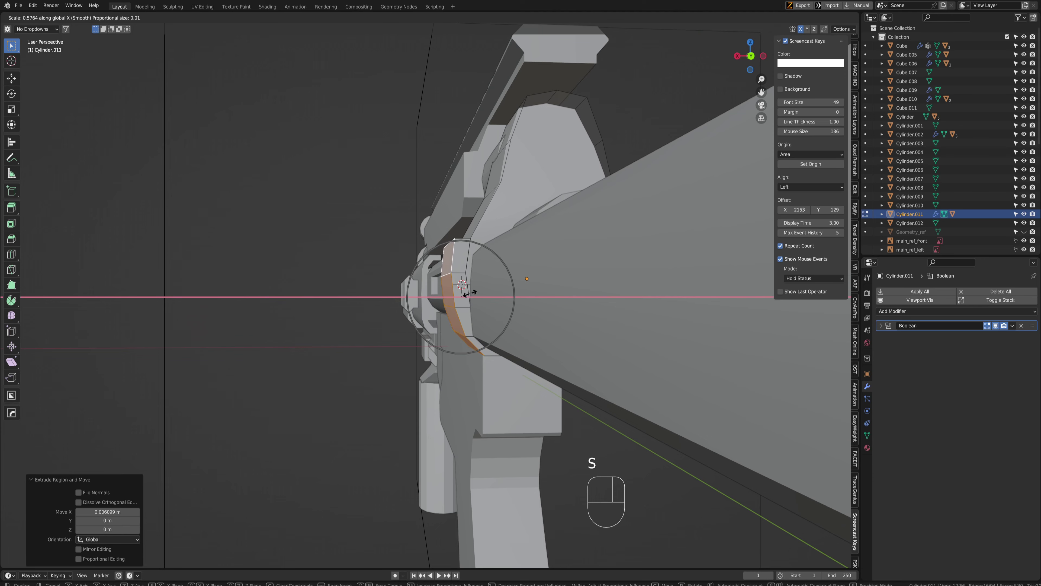
click(471, 292)
Move the two outer faces of the end cap's side extrusion about 0.001 m along X with a smaller proportional radius
middle_drag(471, 292, 369, 312)
key(Tab)
key(Tab)
key(alt+x)
key(Tab)
key(Tab)
scroll(369, 312, up, 3)
click(314, 309)
shift+click(314, 335)
key(g)
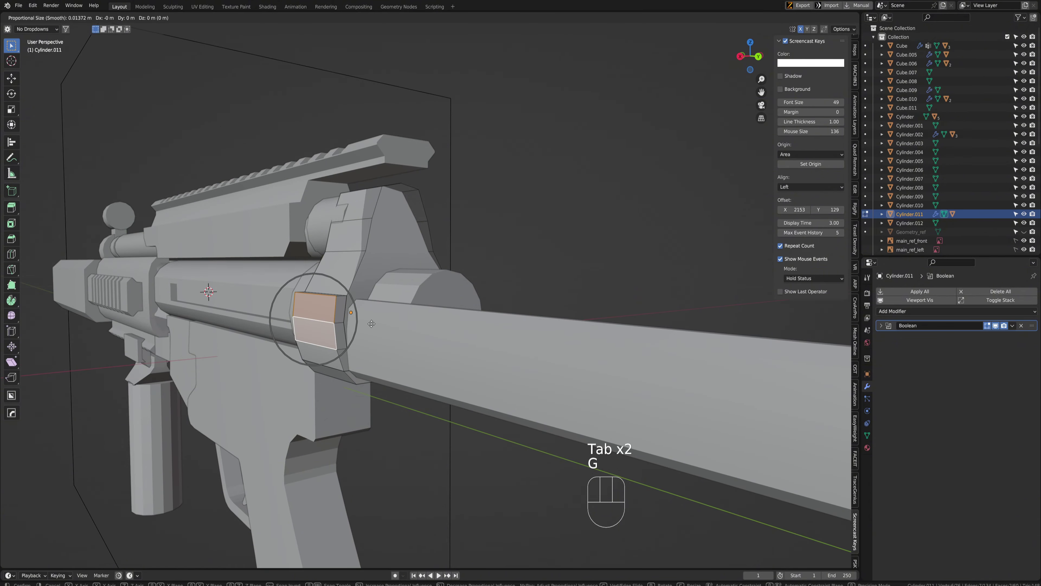
key(x)
scroll(373, 325, up, 4)
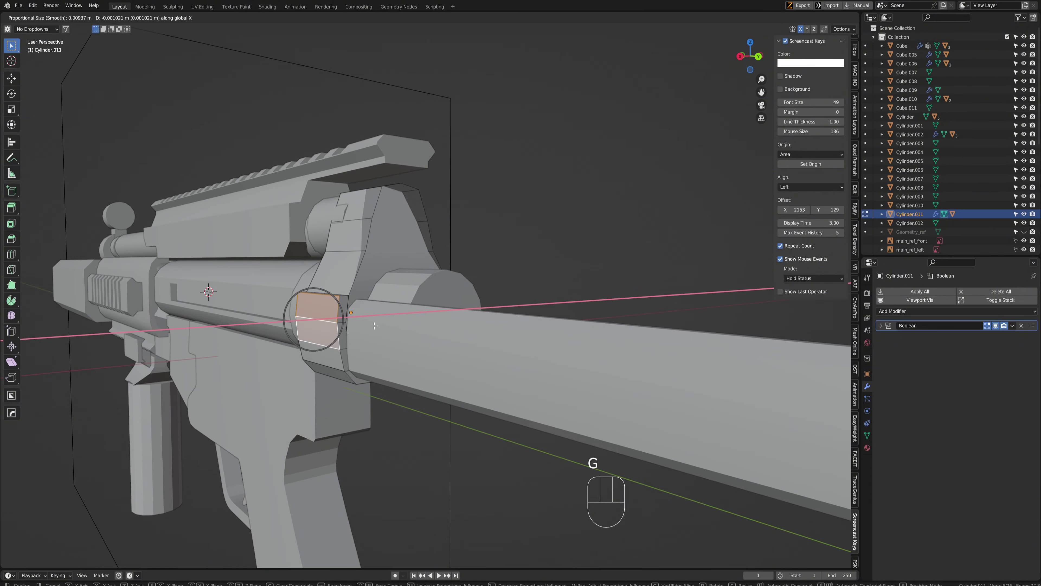
click(374, 325)
Mirror the stock bar to the other side of the gun, using the round rear plug as the mirror object
middle_drag(374, 325, 322, 320)
key(alt+x)
key(Tab)
key(ctrl+space)
click(344, 253)
shift+click(322, 320)
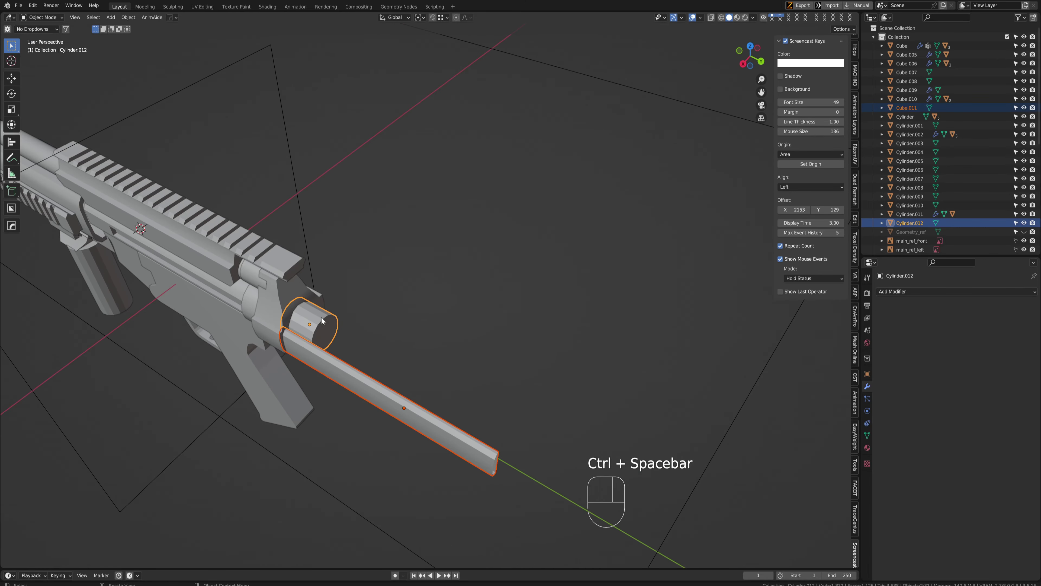
key(alt+x)
click(279, 363)
middle_drag(363, 353, 292, 368)
Scale the round rear plug to 0.939 and save the file
click(292, 369)
key(s)
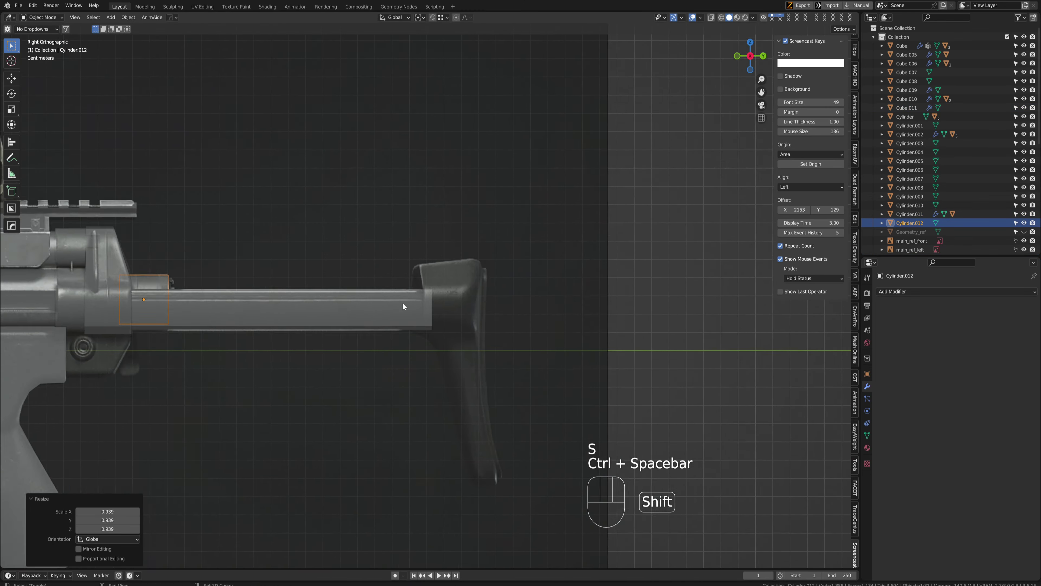
key(ctrl+s)
Save the file, add a plane for the buttstock and rotate it 90° about Y
scroll(412, 272, up, 3)
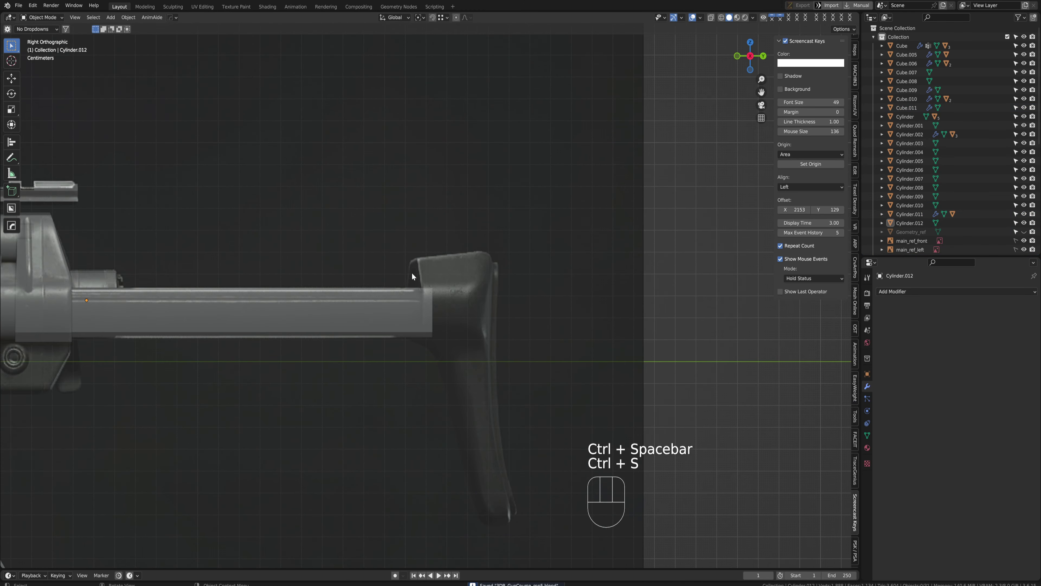
shift+middle_drag(544, 368, 473, 363)
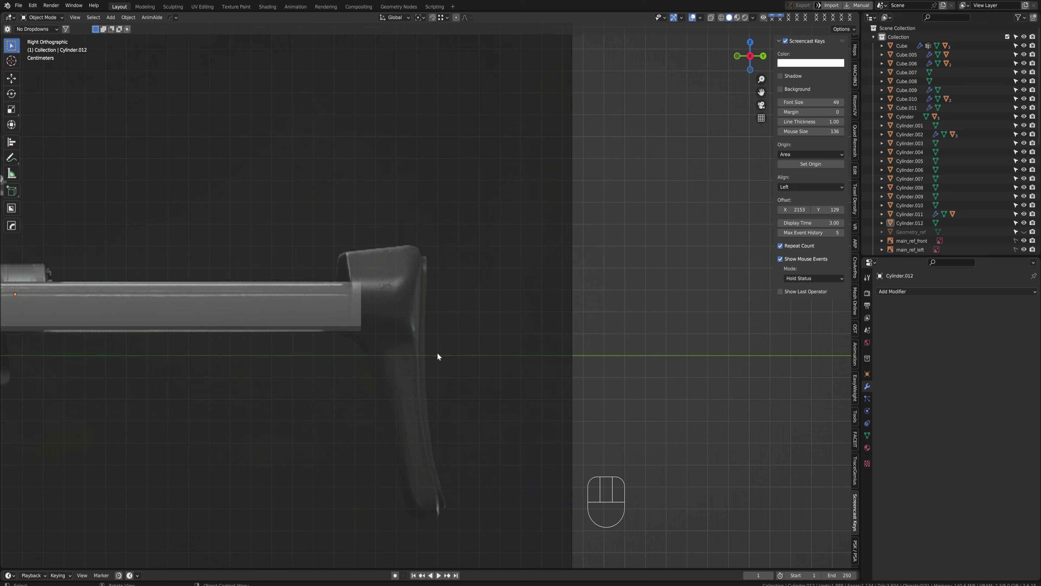
shift+middle_drag(437, 352, 454, 290)
key(ctrl+s)
key(shift+a)
mouse_move(447, 315)
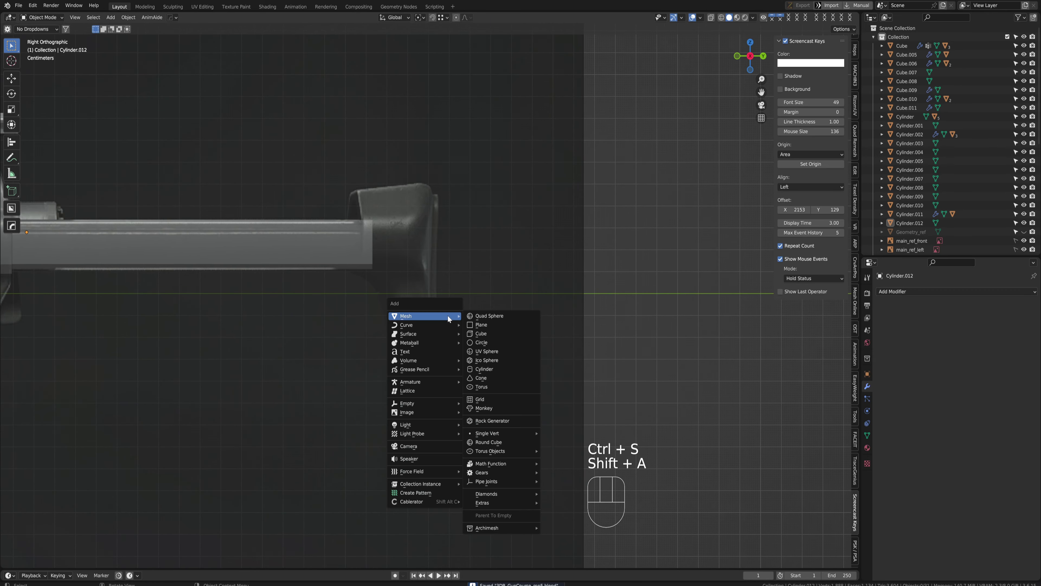
click(496, 331)
scroll(442, 332, down, 3)
text(ry90)
key(Return)
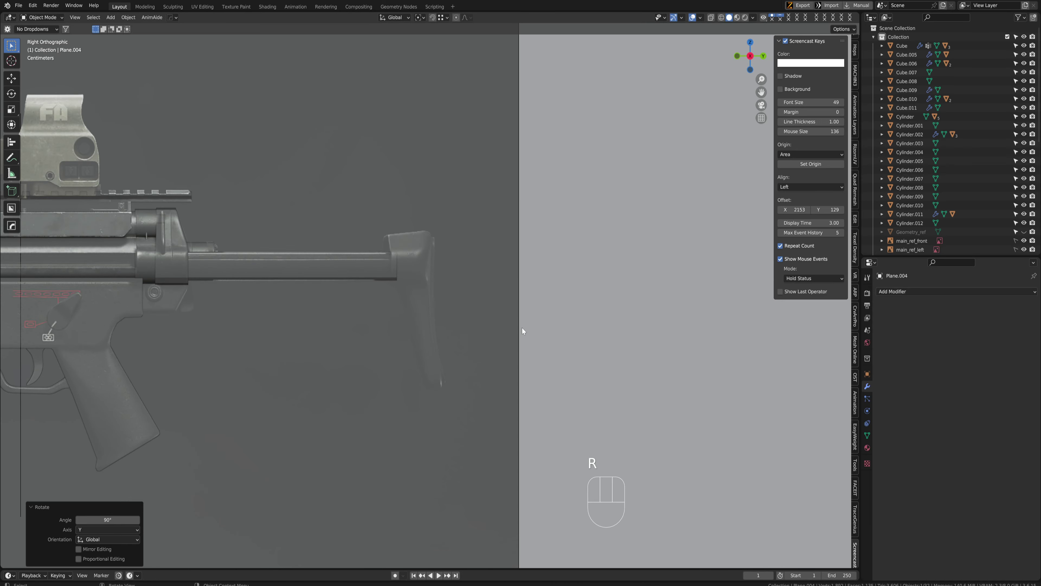
Scale the plane to 0.1, resize it to enclose the buttstock, and move it over the buttstock in the side reference
text(s.1)
key(Return)
key(s)
click(447, 317)
key(g)
click(49, 357)
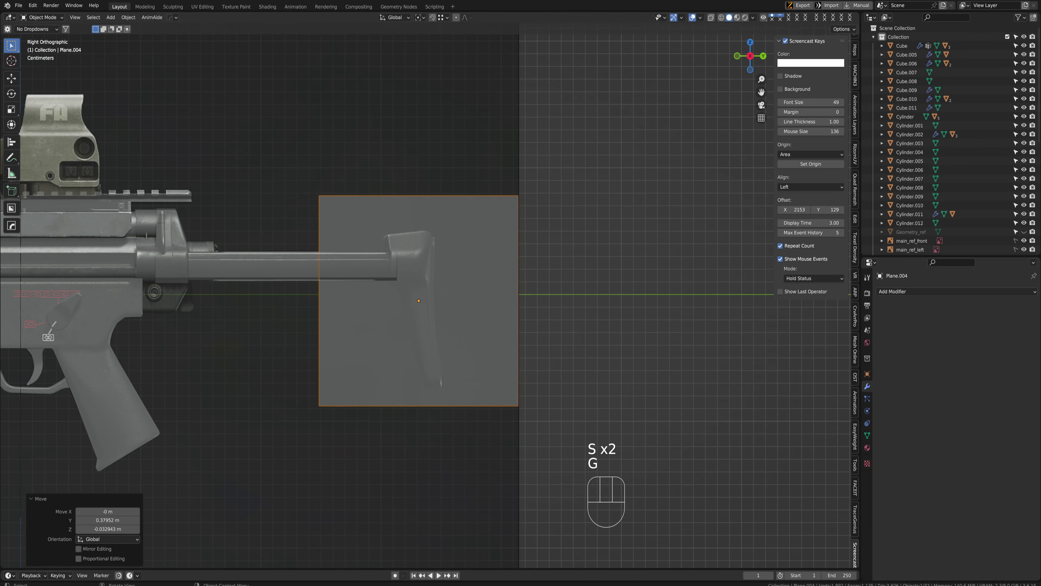
Cut the buttstock's outline into the plane with the Knife tool, following the side reference
scroll(462, 325, up, 1)
key(Tab)
key(k)
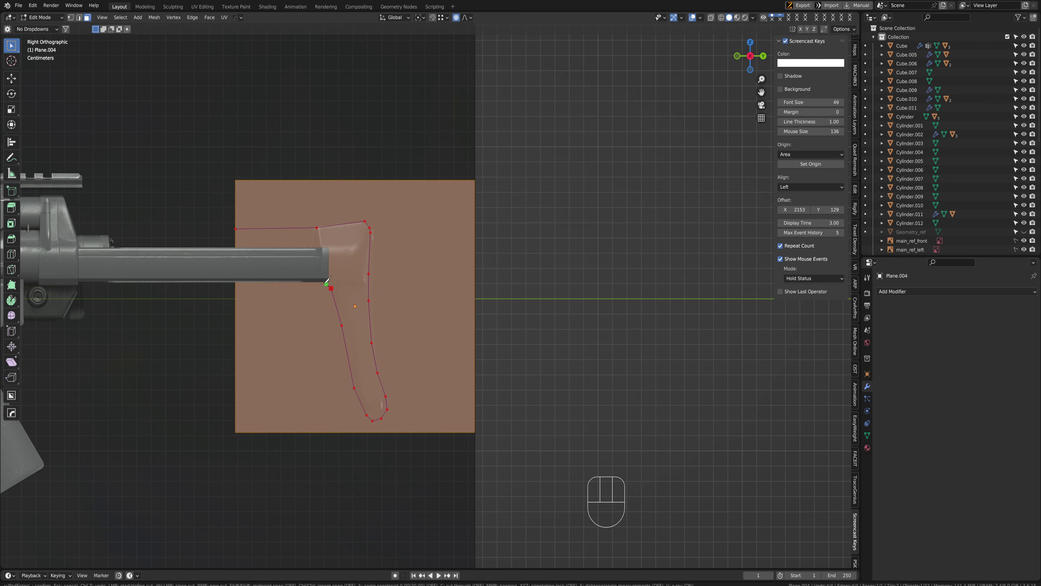
key(Return)
Delete the plane's outer vertices so that only the buttstock-shaped face remains
key(3)
click(429, 256)
shift+click(394, 199)
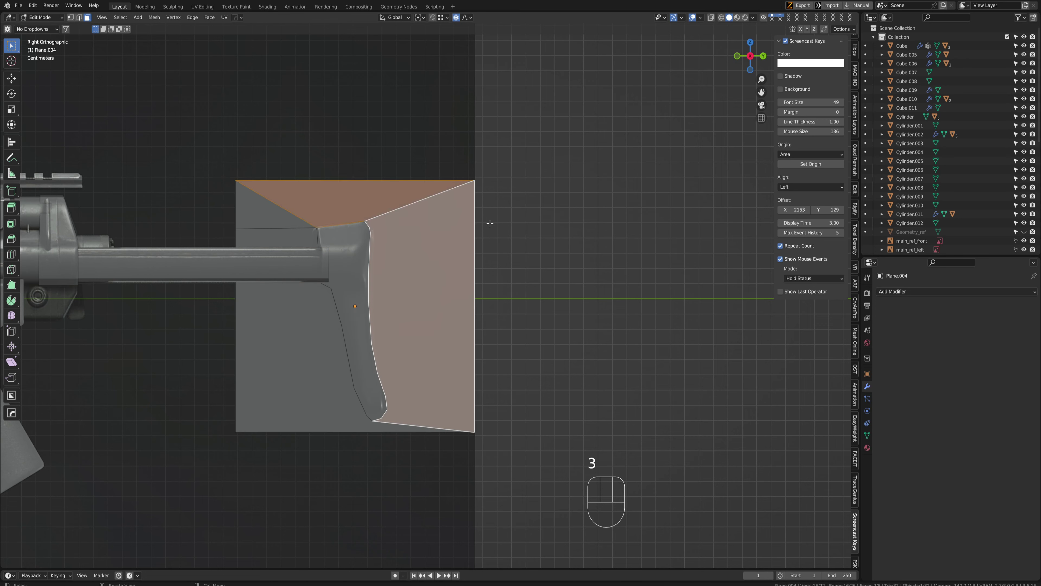
key(1)
drag(200, 140, 494, 205)
shift+drag(177, 173, 265, 488)
key(x)
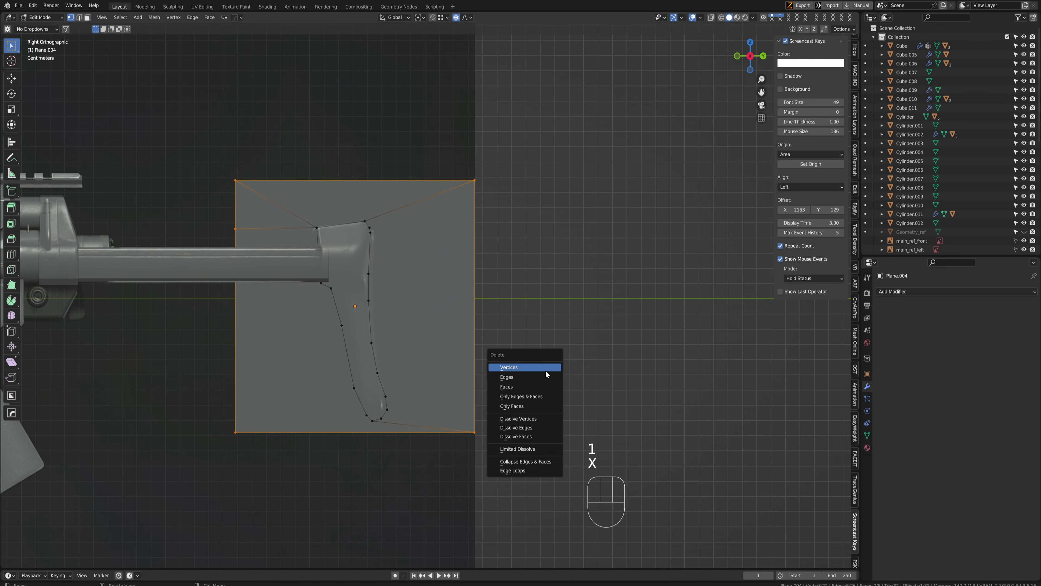
click(547, 371)
Shift the vertices on the buttstock's top edge onto the reference outline and select the rear corner's vertices
scroll(329, 193, up, 3)
scroll(330, 193, up, 4)
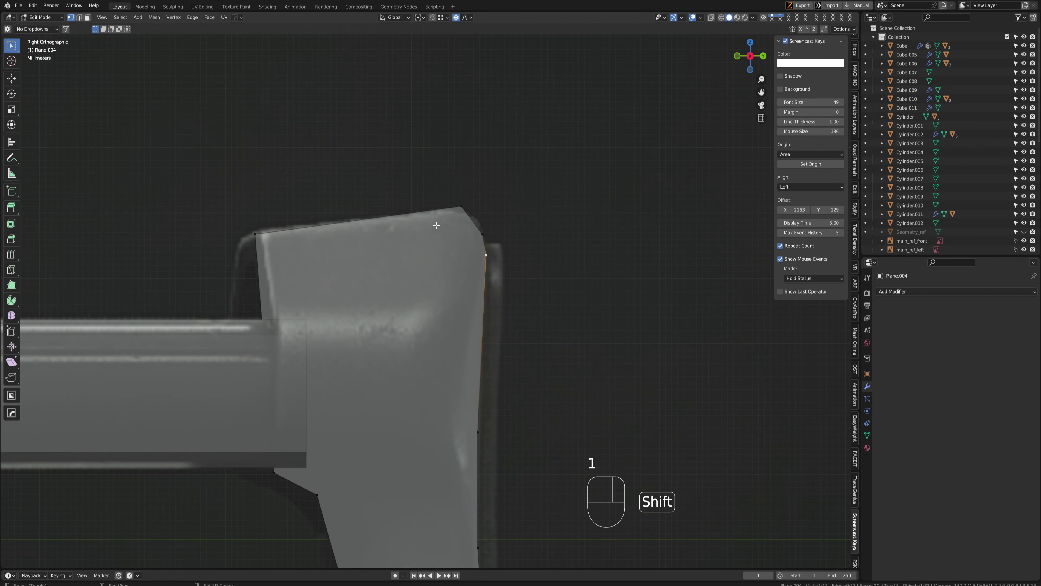
key(g)
key(g)
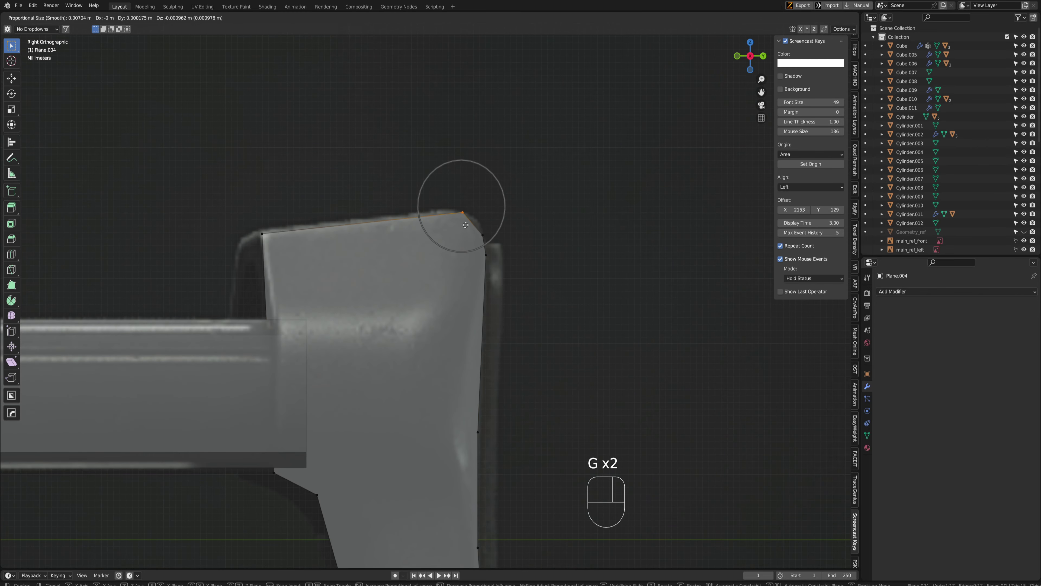
drag(482, 237, 496, 244)
Add a vertex on the buttstock's upper rear corner edge and move it outward to round the corner
key(ctrl+r)
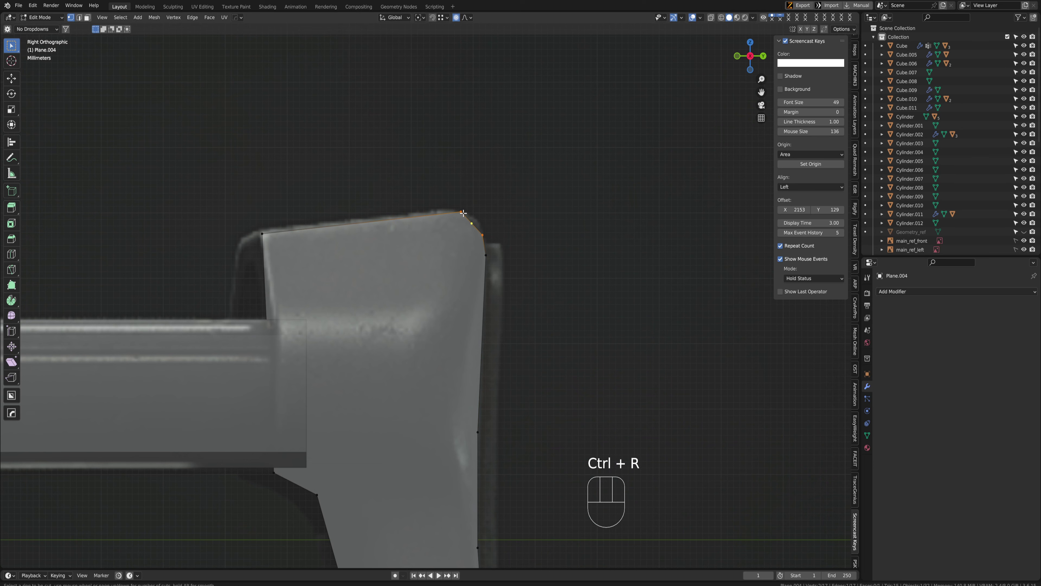
click(470, 220)
click(475, 227)
key(g)
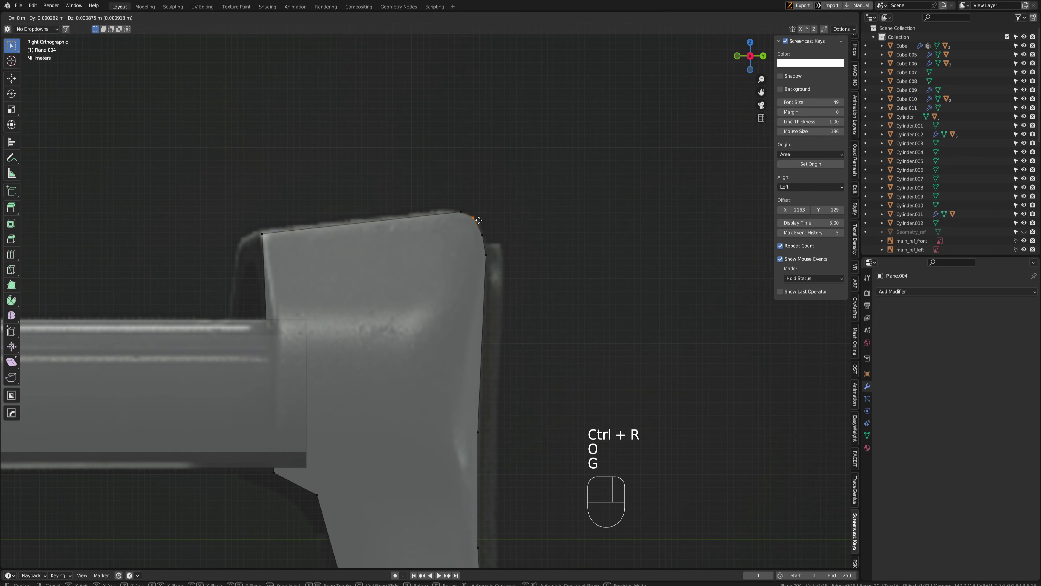
click(480, 224)
Reposition the vertices along the upper part of the buttstock's rear edge to follow the reference
drag(477, 245, 497, 265)
key(g)
click(495, 265)
shift+middle_drag(454, 292, 440, 162)
drag(448, 289, 493, 309)
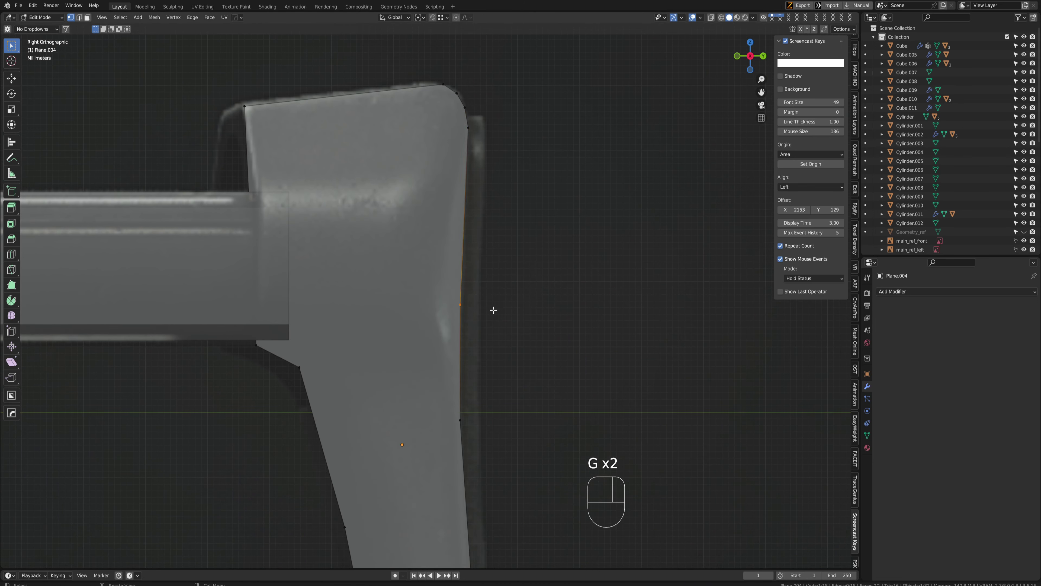
key(g)
key(g)
click(492, 307)
Move the vertices on the lower part of the buttstock's rear edge onto the reference outline
shift+middle_drag(486, 342, 484, 184)
scroll(486, 397, down, 4)
shift+middle_drag(486, 397, 469, 321)
drag(423, 274, 467, 300)
key(g)
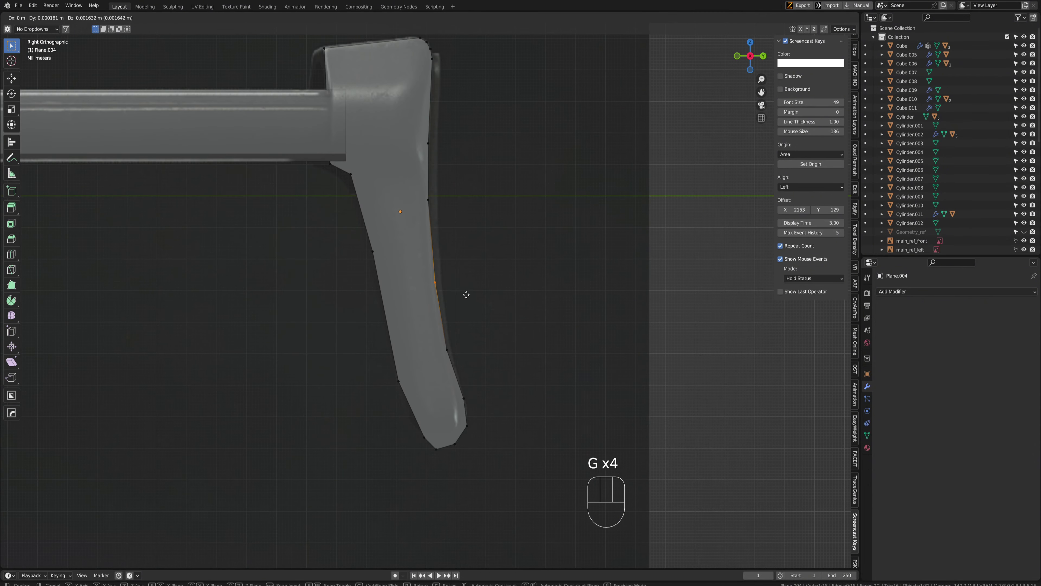
click(467, 294)
drag(433, 337, 460, 372)
key(g)
click(460, 372)
Shift the lower vertex on the buttstock's front edge onto the outline and bevel it to round that bend
drag(363, 364, 417, 401)
key(g)
click(416, 398)
key(shift+ctrl+b)
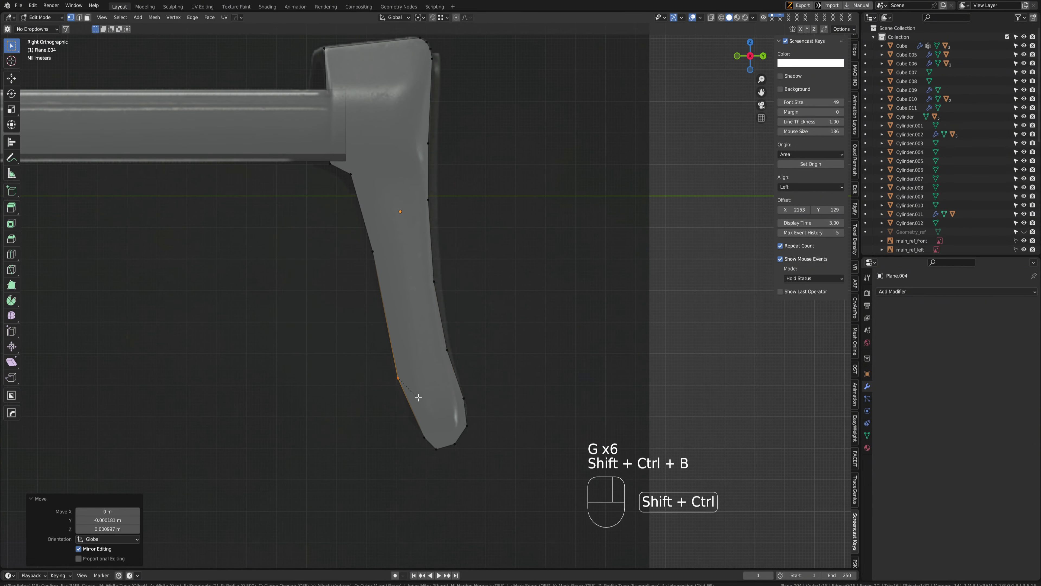
click(439, 387)
Move the upper vertex of the front edge outward onto the outline and vertex-bevel it for a smoother curve
key(g)
click(406, 339)
key(g)
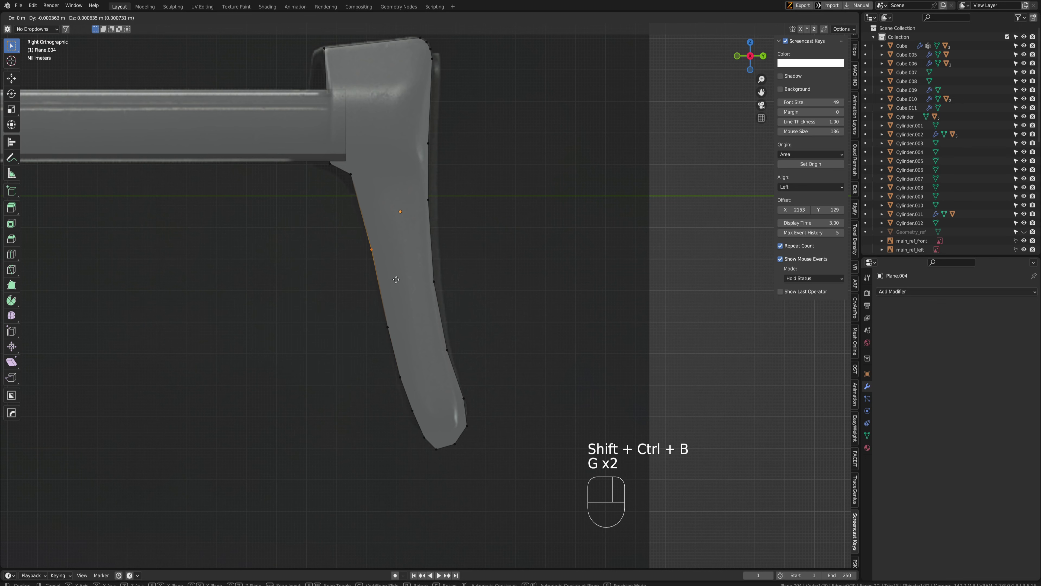
click(405, 310)
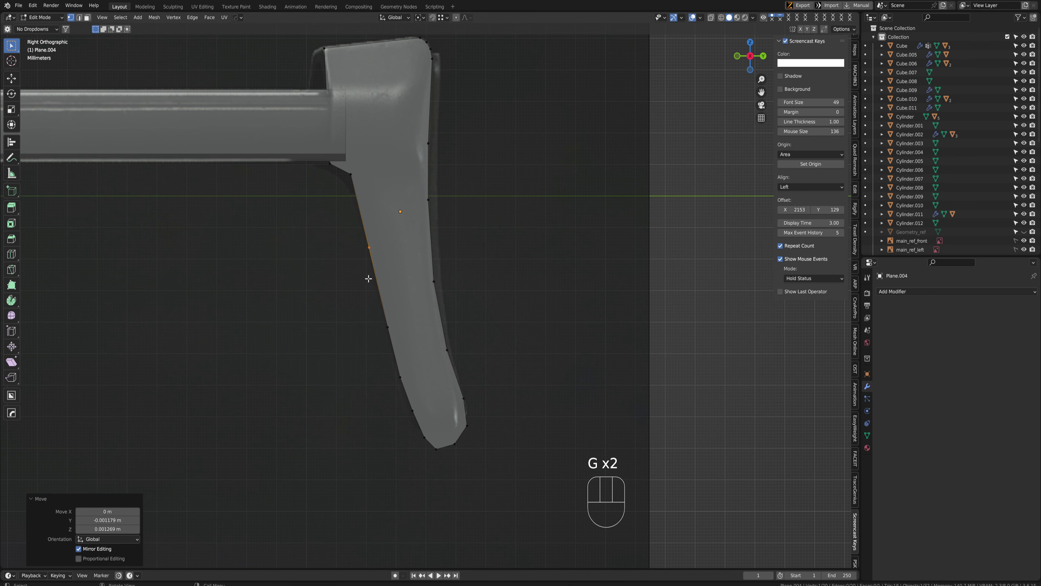
key(shift+ctrl+b)
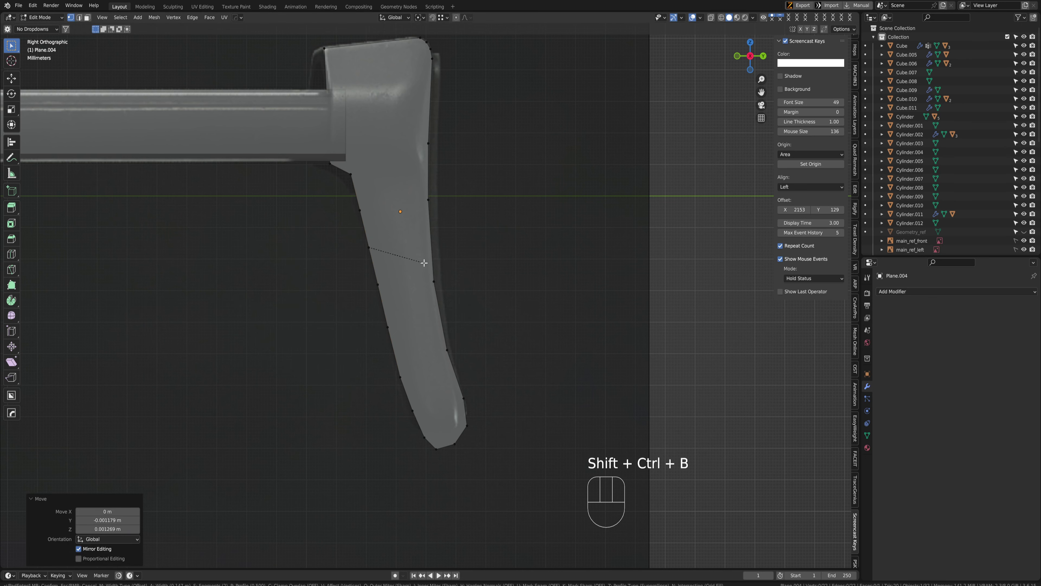
click(425, 263)
Add a vertex midway along the lower front edge segment of the buttstock
key(2)
click(396, 345)
key(ctrl+r)
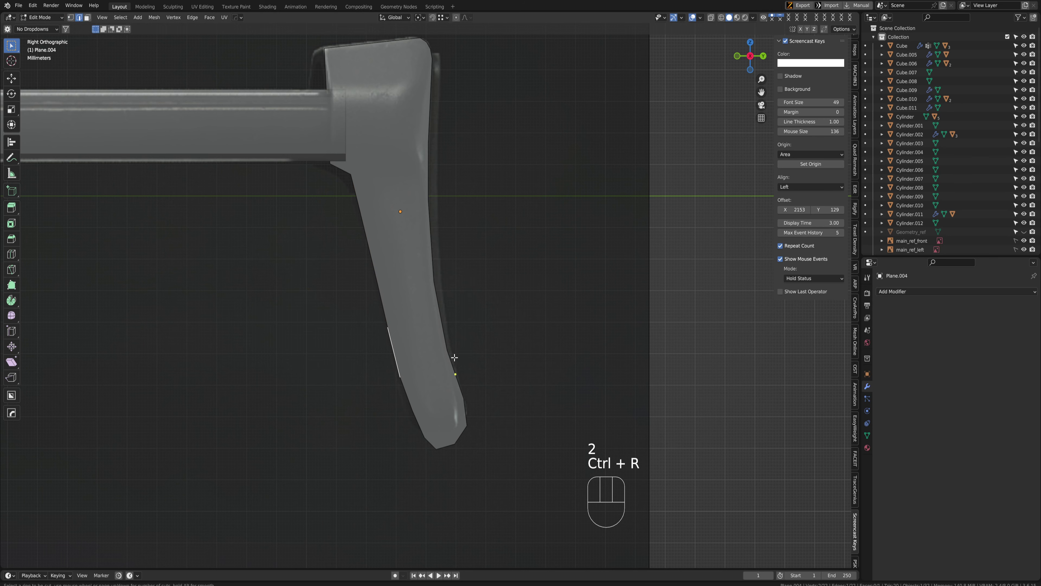
click(391, 355)
key(1)
key(ctrl+z)
Round the buttstock's bottom tip with a one-segment vertex bevel about 0.0235 m wide
shift+middle_drag(431, 305, 418, 309)
key(1)
drag(409, 439, 435, 466)
drag(425, 448, 421, 464)
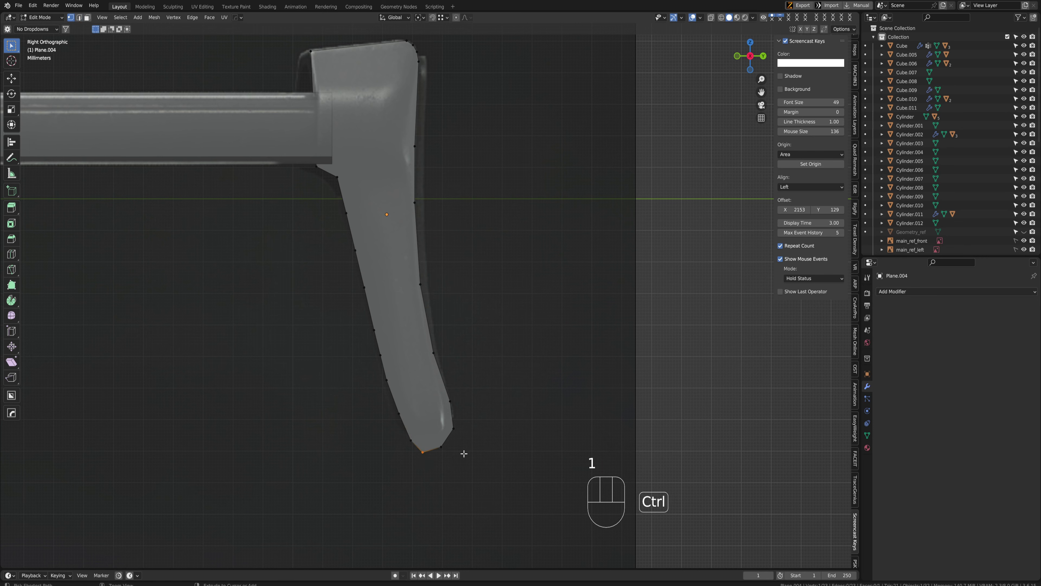
key(shift+ctrl+b)
click(494, 436)
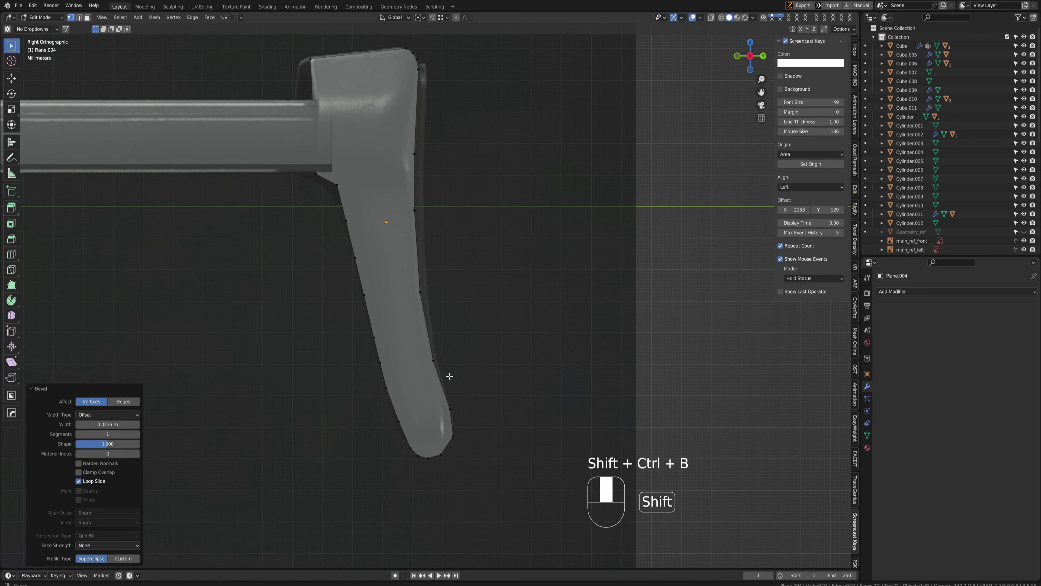
Examine the buttstock outline in perspective and compare it with the angled reference render of the stock
middle_drag(449, 374, 356, 285)
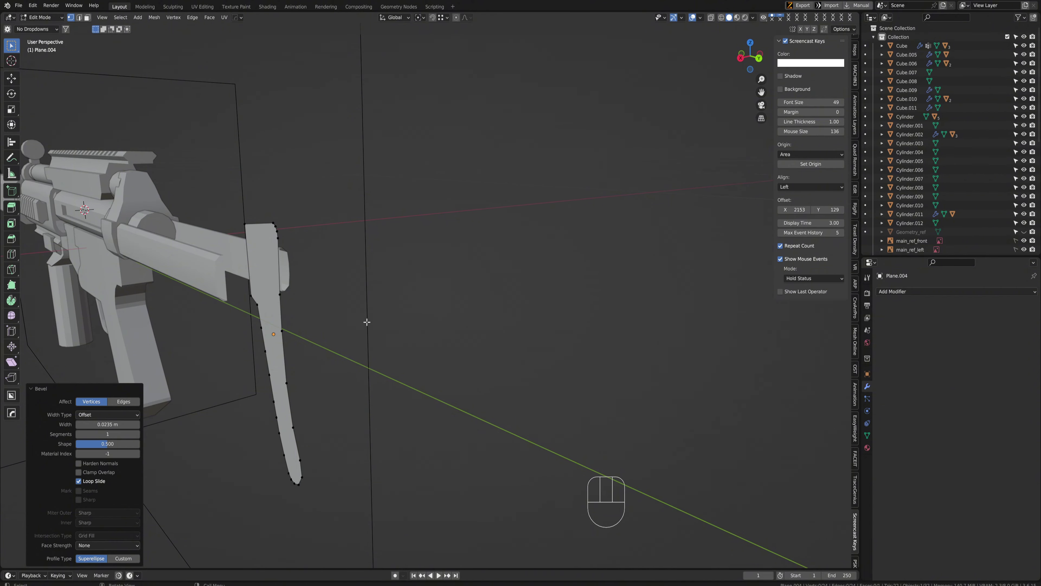
middle_drag(367, 322, 374, 272)
key(q)
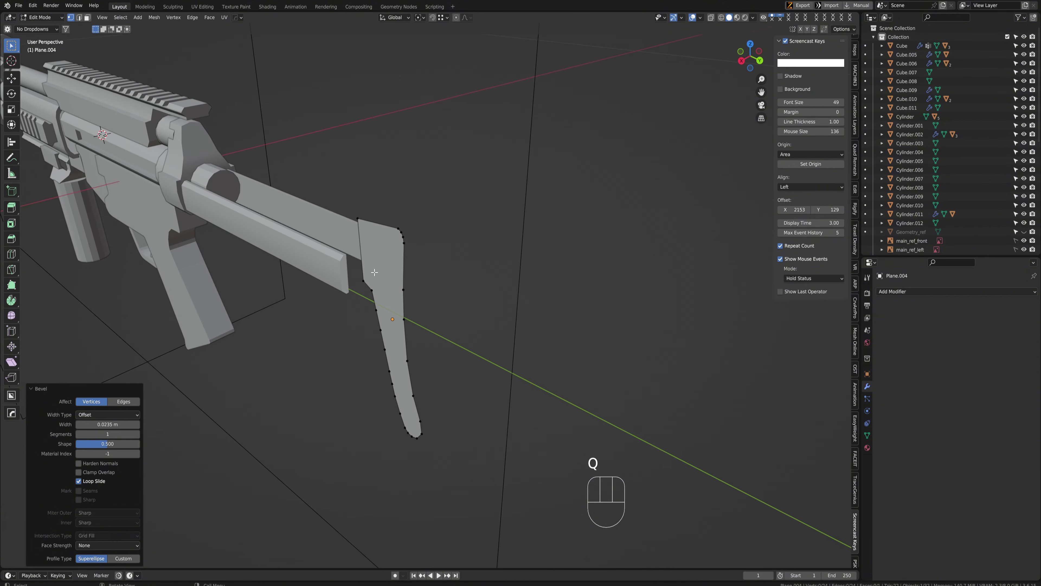
right_drag(0, 279, 296, 280)
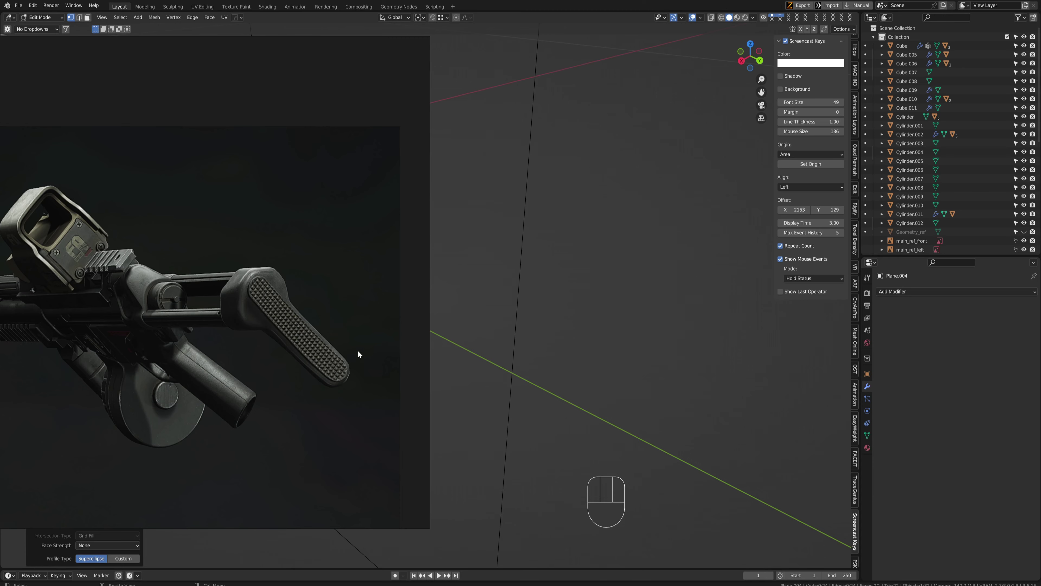
right_drag(358, 304, 0, 357)
middle_drag(413, 330, 493, 328)
key(ctrl+space)
Raise the middle rear-edge vertex, add another vertex below it, and fit both to the reference outline
scroll(493, 328, up, 3)
key(g)
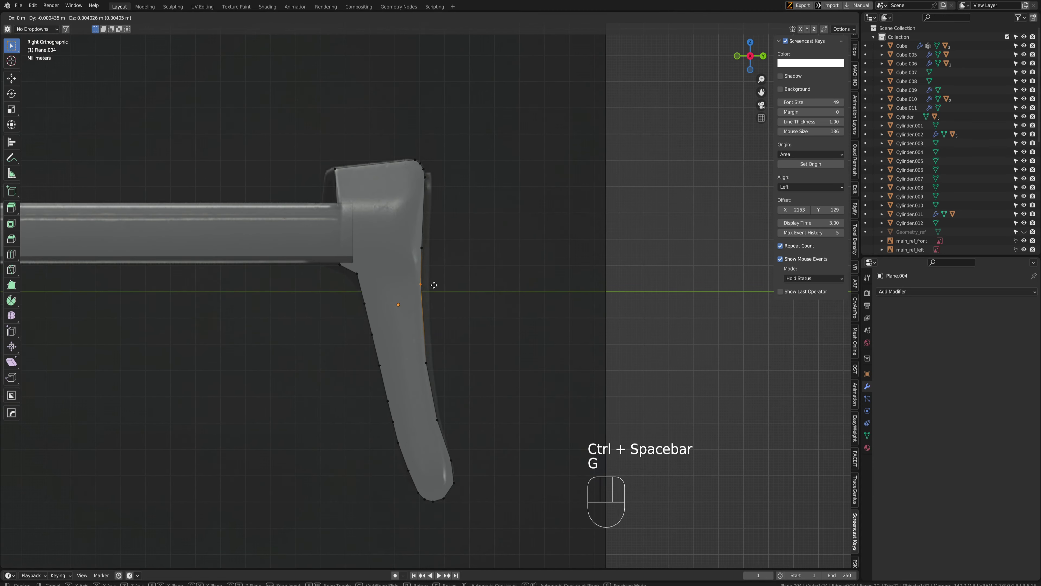
click(433, 273)
key(ctrl+r)
click(421, 313)
right_click(422, 313)
key(g)
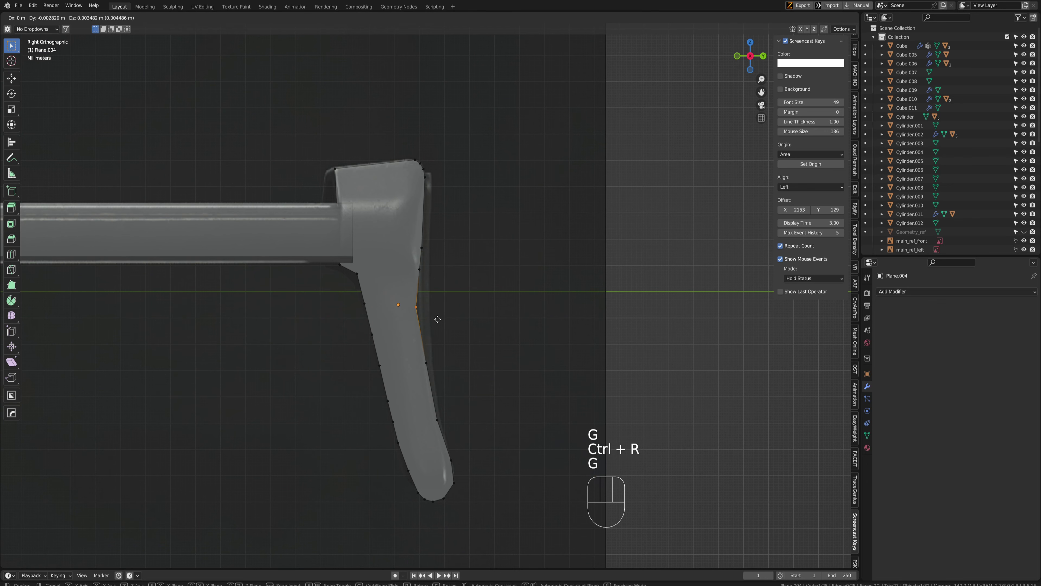
click(421, 277)
key(g)
click(435, 291)
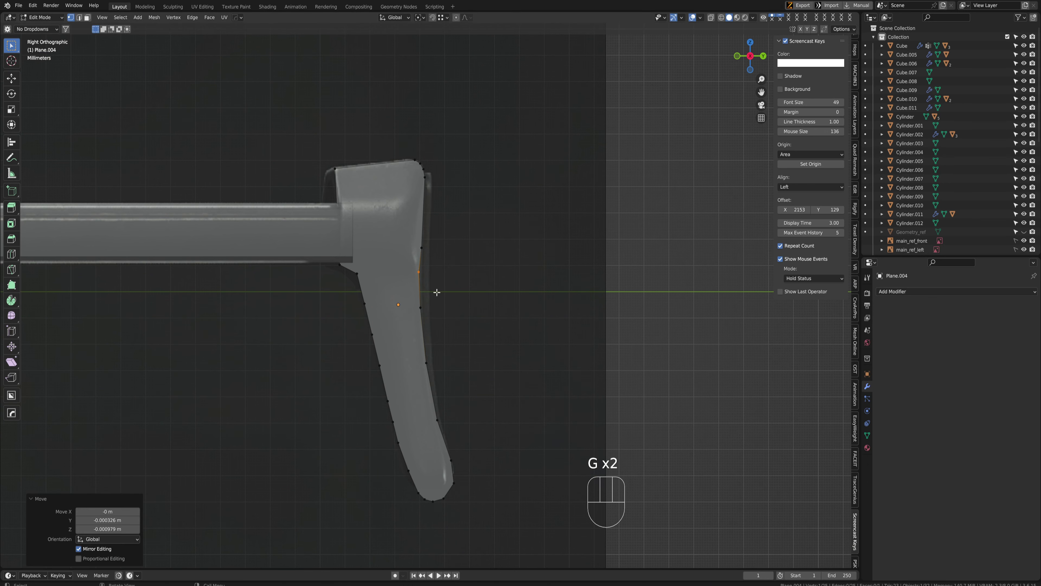
Fine-tune the vertices at the inward bend of the buttstock's rear edge
key(g)
click(422, 245)
click(430, 257)
key(g)
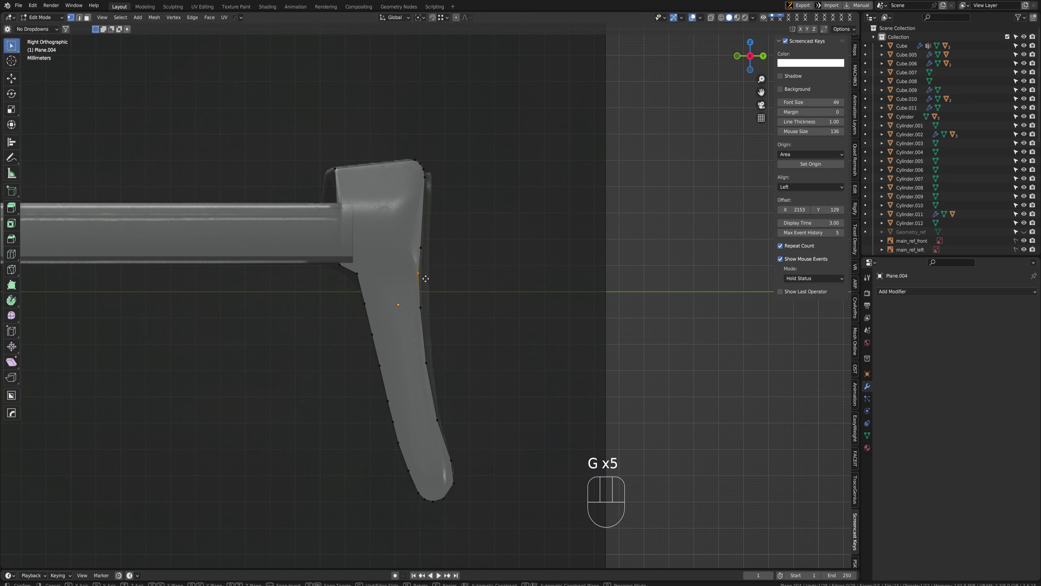
click(428, 279)
Level the upper front-edge vertex with its rear counterpart and connect the two opposing vertex pairs below the stock head
click(365, 307)
key(g)
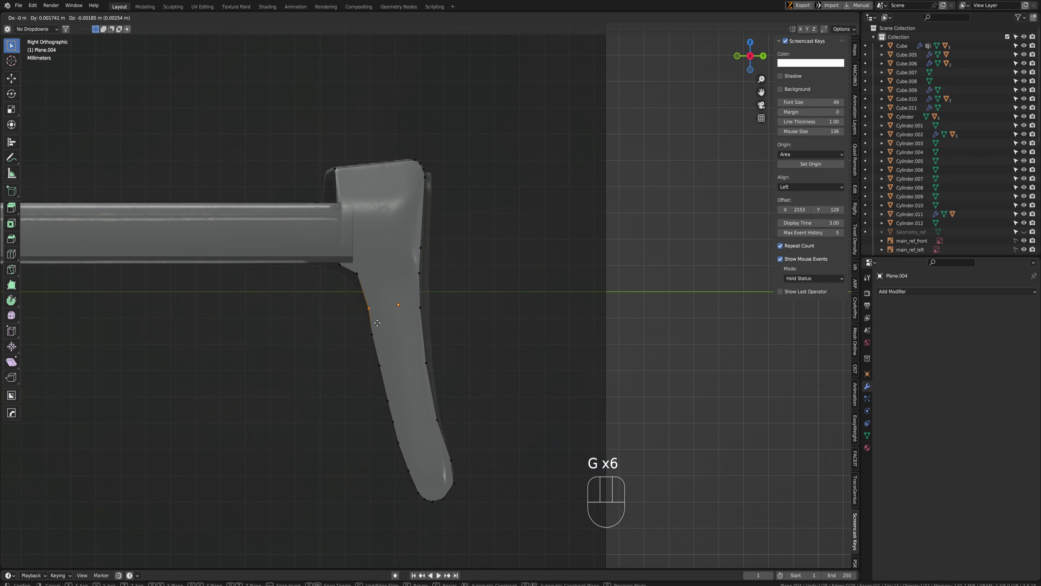
click(378, 323)
shift+click(421, 308)
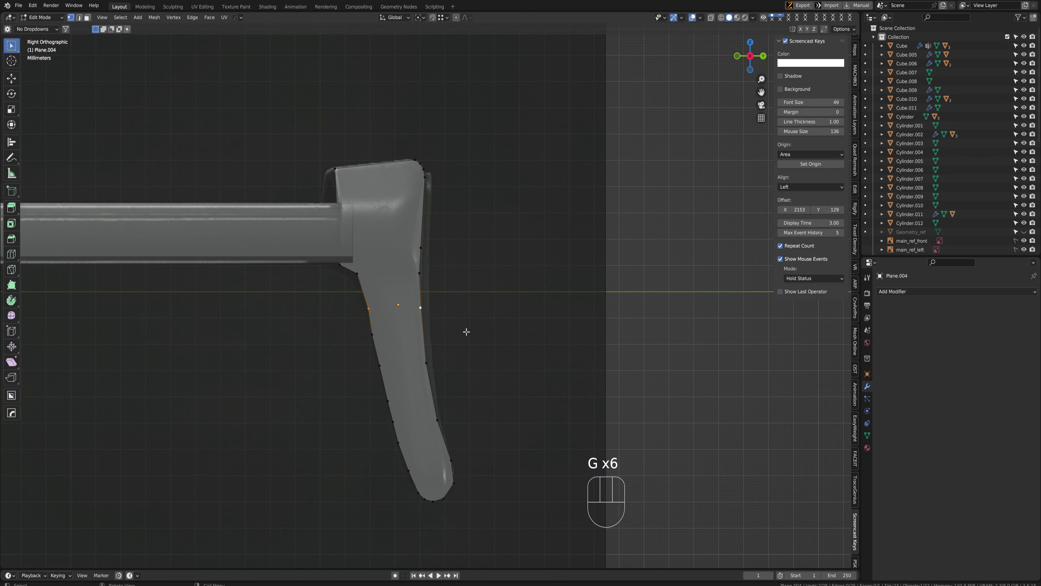
click(356, 276)
shift+click(421, 274)
Move the front-edge vertex just below the second cross edge down onto the outline
click(373, 335)
key(h)
key(g)
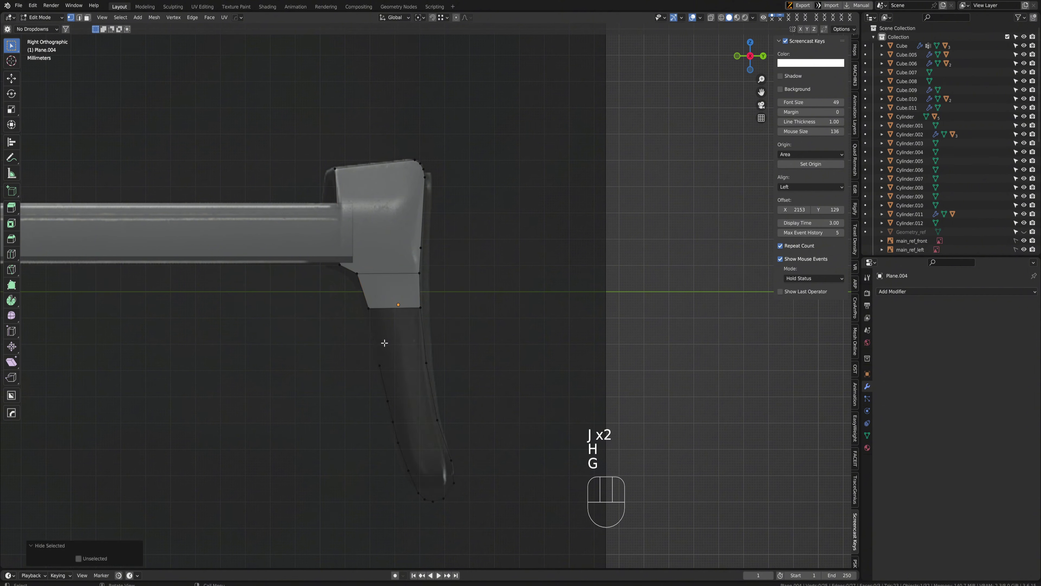
key(ctrl+z)
key(g)
click(428, 379)
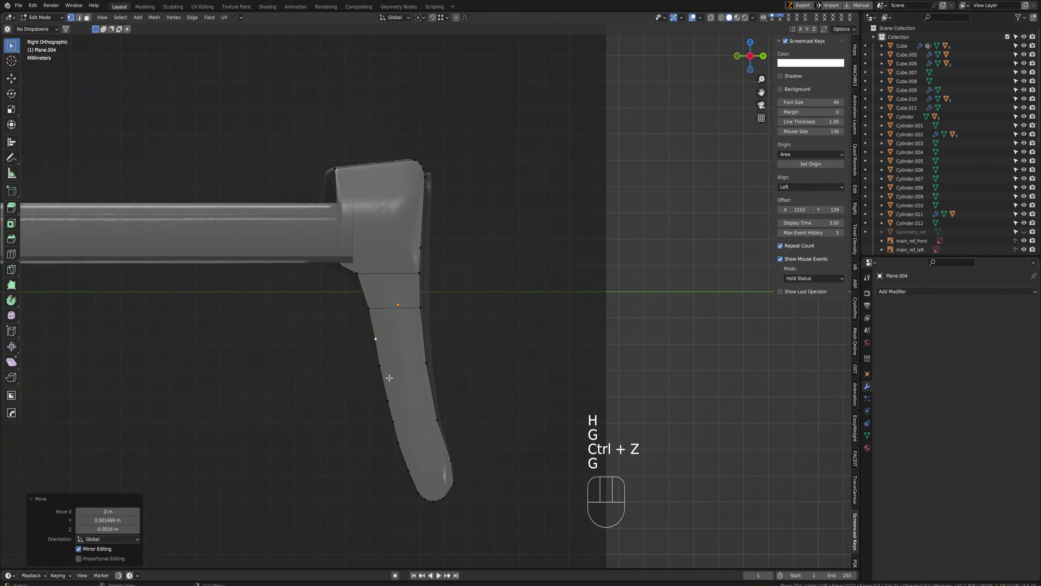
Connect the next front and rear vertex pair across the buttstock and add a rear-edge vertex above it
click(379, 365)
shift+click(429, 364)
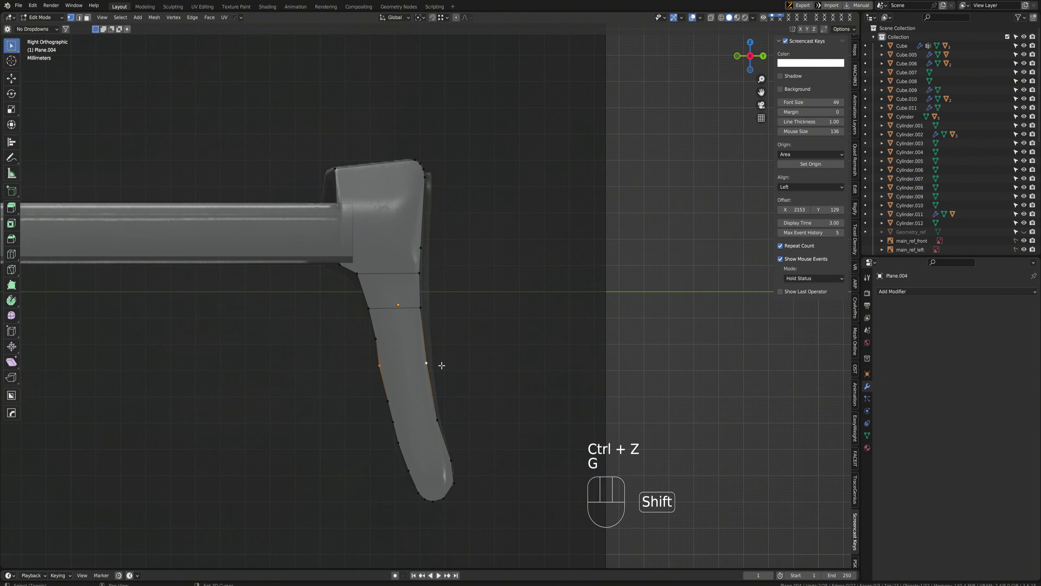
key(g)
click(379, 343)
key(ctrl+r)
click(444, 343)
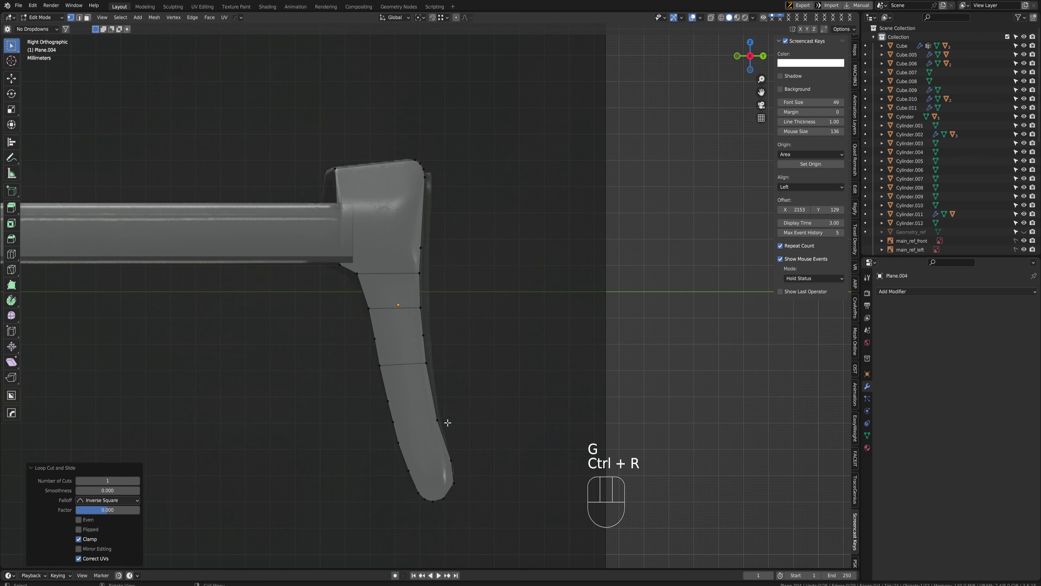
Add a vertex on the lower rear edge, align the opposite front vertex with it, and select the pair for connecting
key(ctrl+r)
click(428, 393)
right_click(424, 392)
drag(361, 389, 392, 409)
key(g)
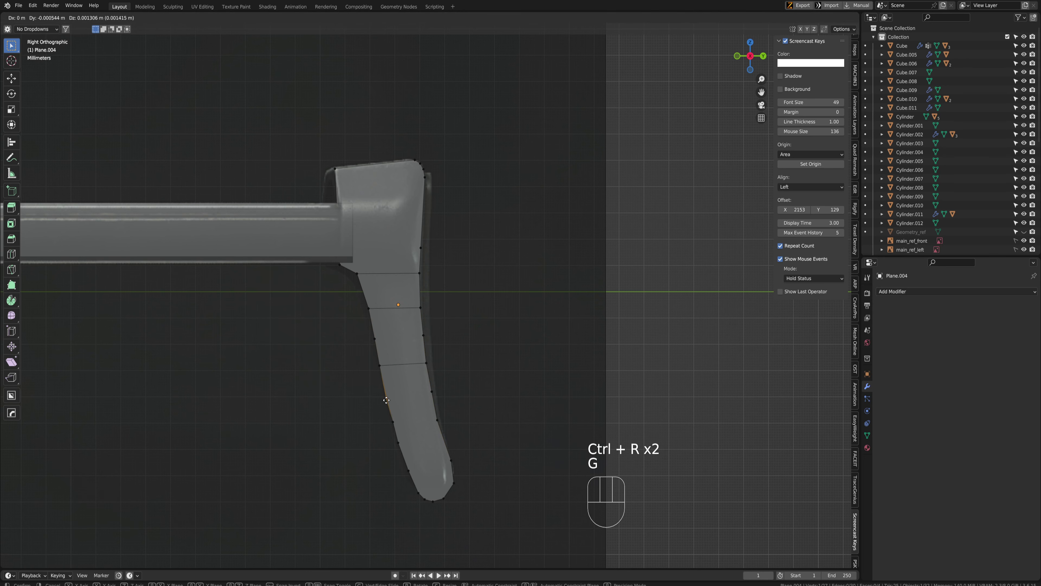
click(385, 398)
key(g)
click(385, 393)
shift+click(426, 392)
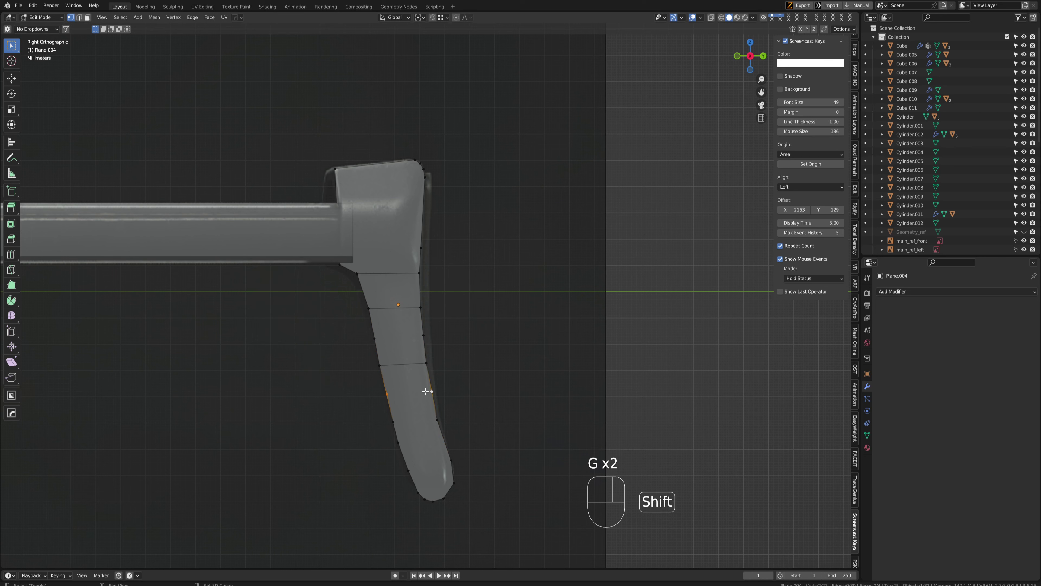
Add a rear-edge vertex near the buttstock's tip, align its front counterpart, and connect the pair with a cross edge
key(ctrl+r)
click(448, 440)
right_click(448, 442)
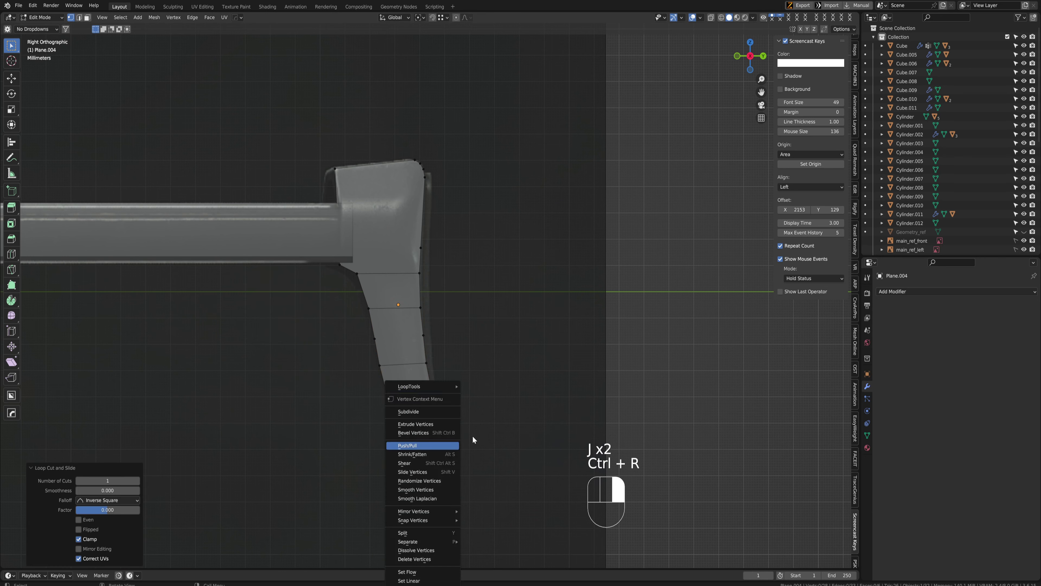
click(401, 443)
key(g)
click(407, 448)
shift+click(445, 441)
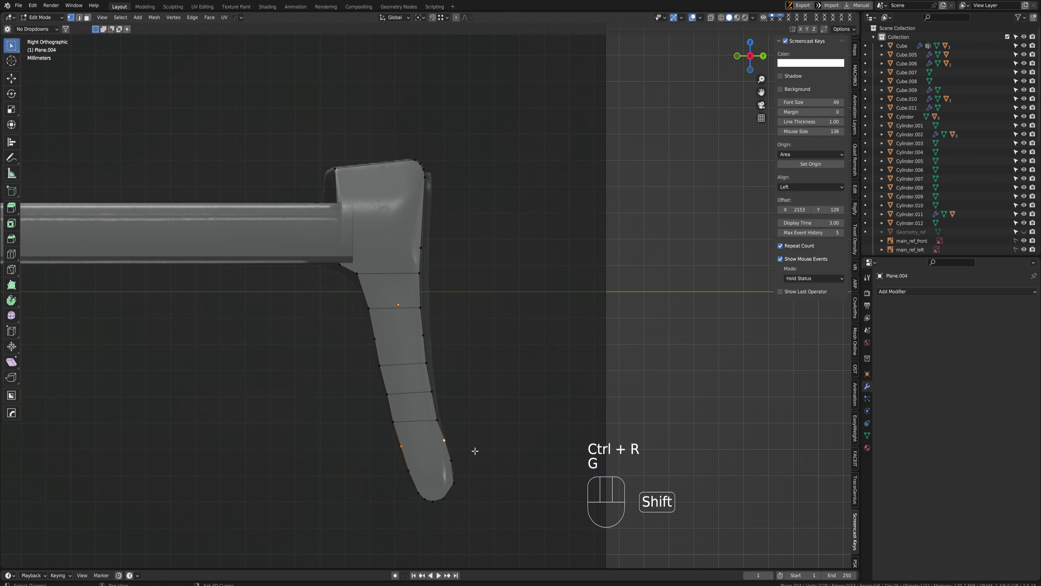
key(j)
key(j)
Extrude the entire buttstock face sideways into a solid and symmetrize it to the other side
middle_drag(471, 464, 400, 272)
key(a)
key(e)
click(452, 340)
key(ctrl+z)
key(e)
click(506, 325)
key(alt+x)
Extrude the side face of the upper stock head outward and symmetrize the wider head
key(3)
click(400, 273)
key(e)
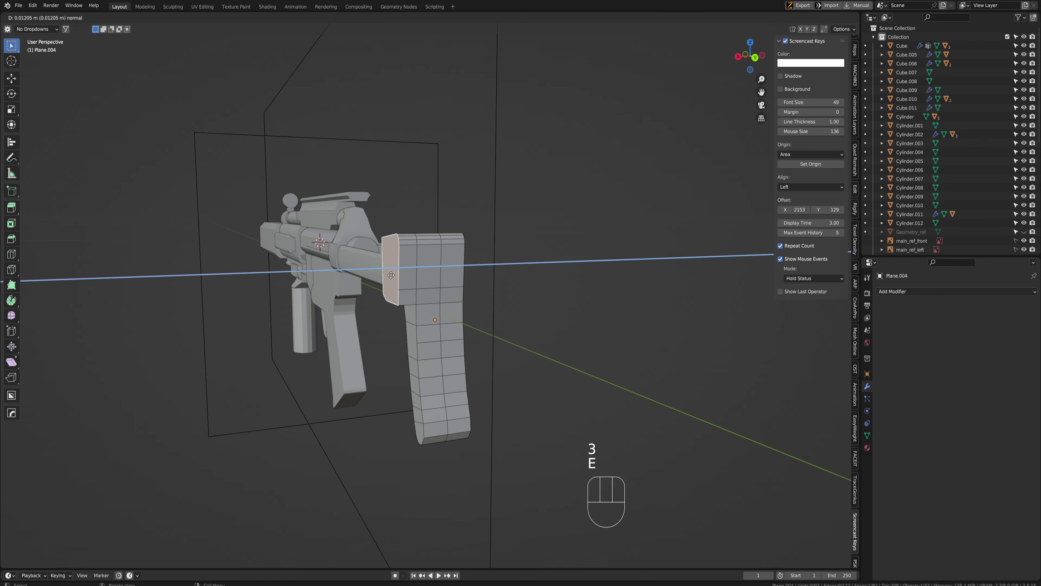
click(384, 276)
key(alt+x)
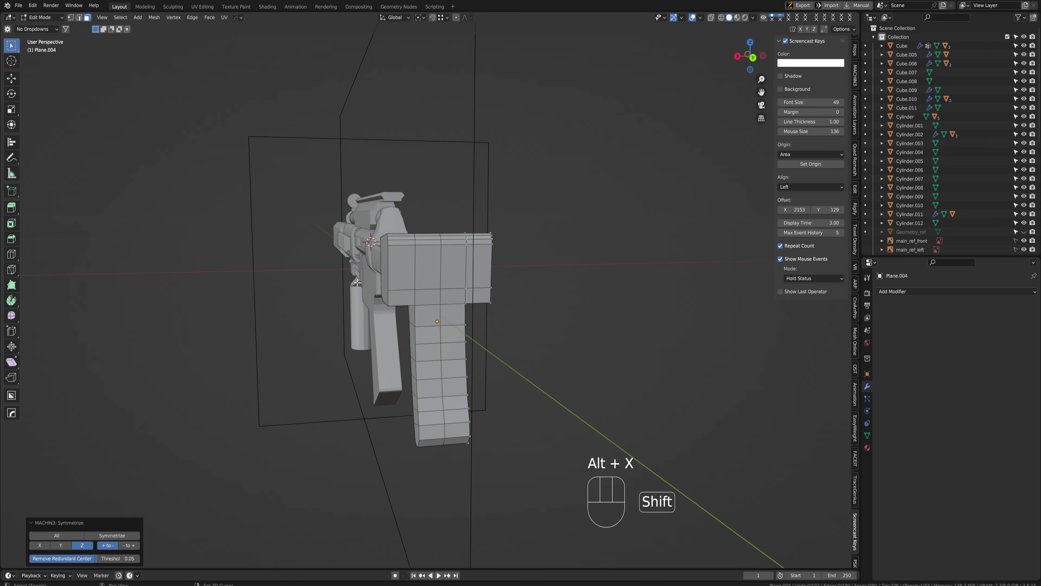
Bevel the lower outer edge of the stock head and symmetrize the mesh
scroll(468, 255, up, 6)
middle_drag(468, 254, 520, 265)
scroll(414, 285, down, 4)
scroll(241, 192, up, 4)
key(2)
key(ctrl+v)
key(ctrl+b)
click(364, 233)
key(alt+x)
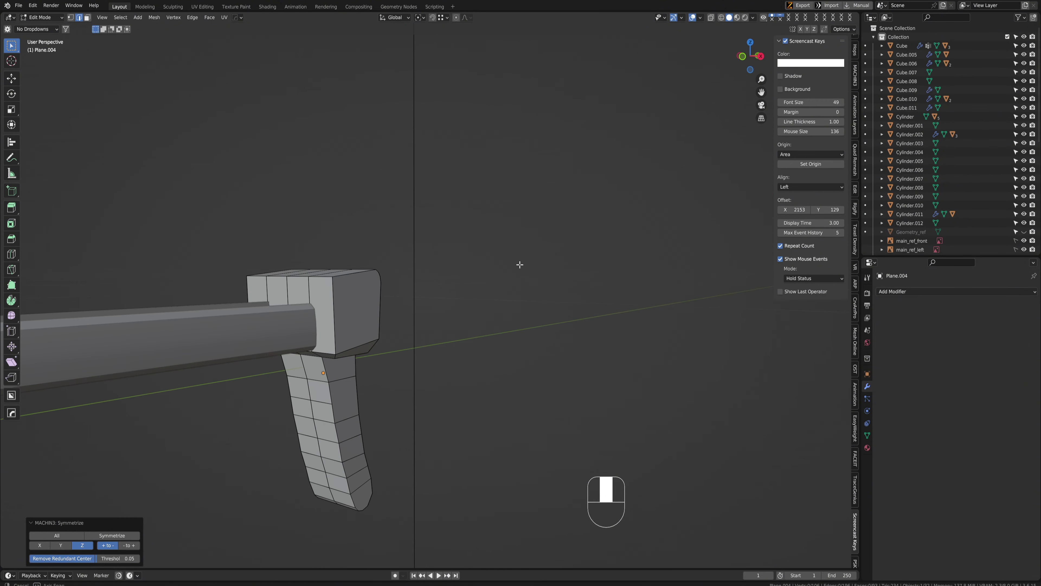
Add a slid edge loop on the head's front face and merge all vertices by distance
click(302, 297)
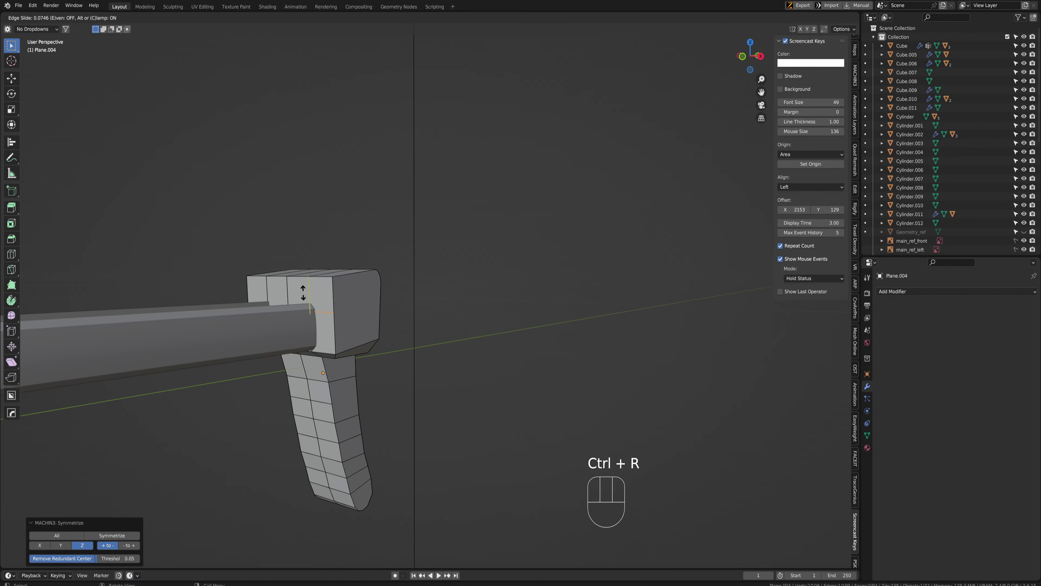
click(305, 278)
middle_drag(304, 278, 336, 286)
key(a)
key(m)
click(336, 286)
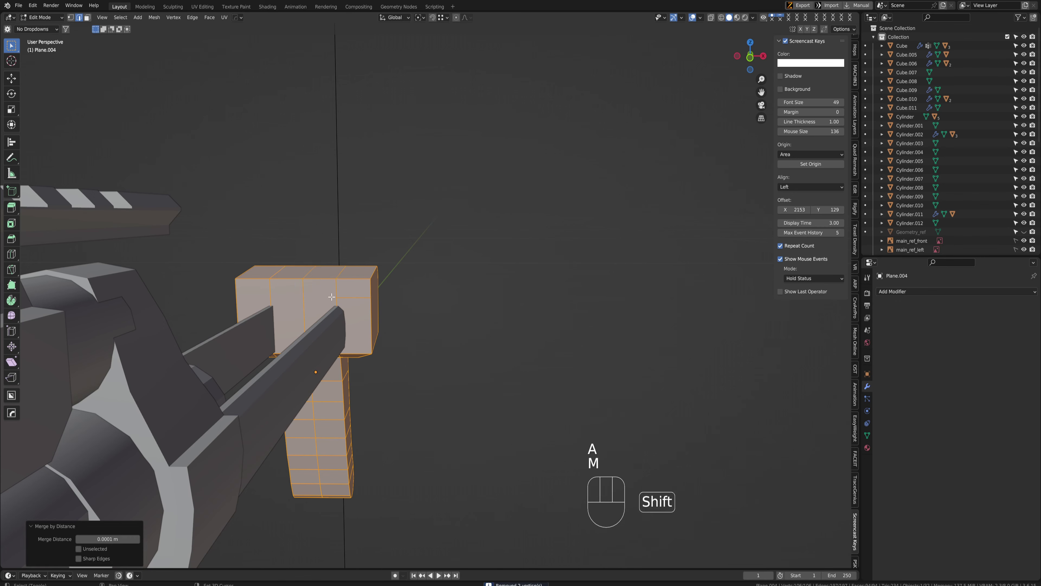
Knife a horizontal cut across the upper front face of the stock head
scroll(331, 297, up, 1)
key(k)
click(314, 297)
key(x)
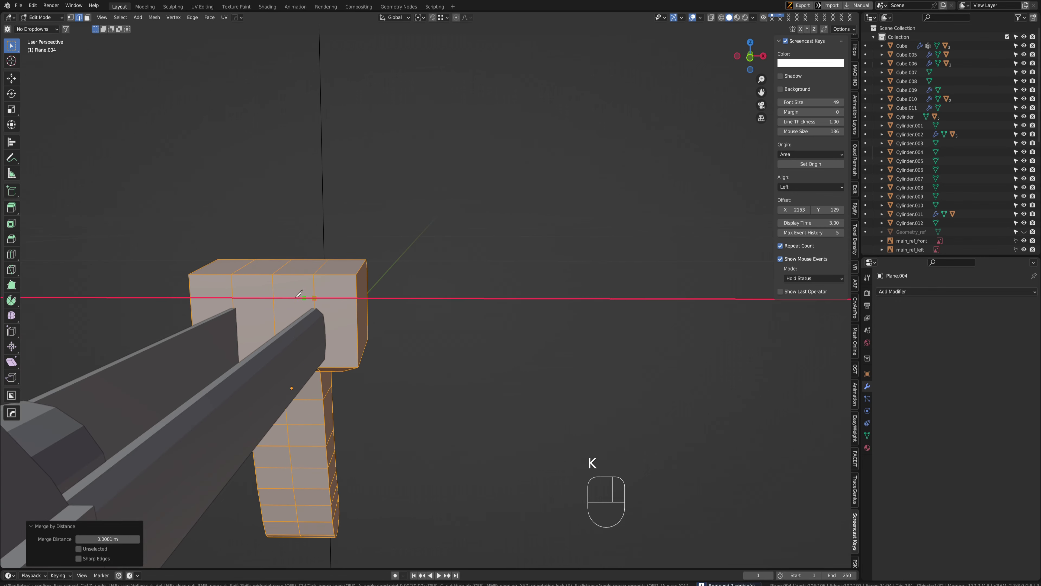
key(Return)
alt+middle_drag(274, 297, 426, 297)
scroll(468, 297, down, 3)
Try to slide the vertex where the upper side cut meets the head's rear edge, and undo the move
key(g)
key(g)
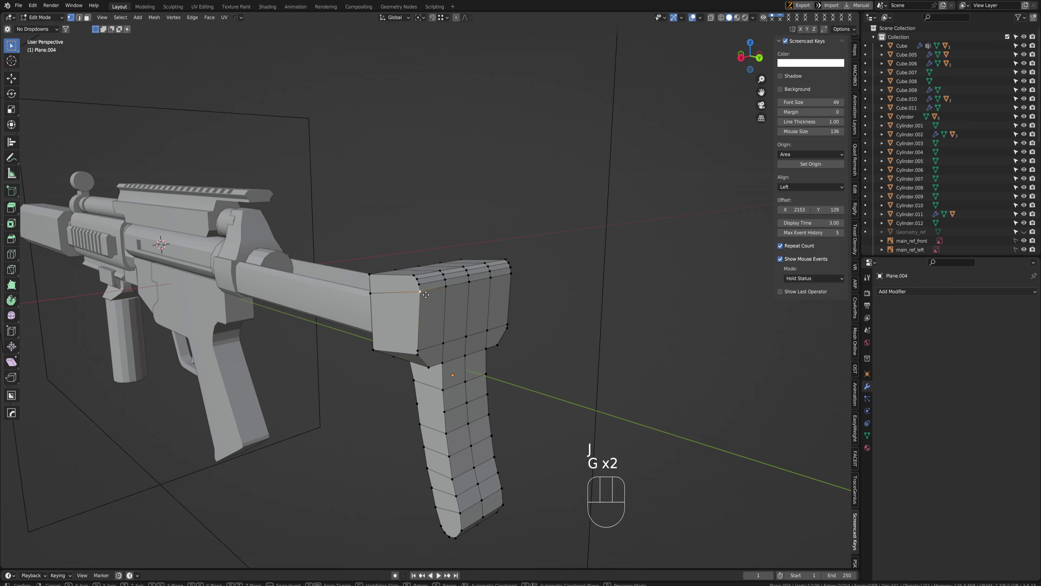
click(426, 295)
key(g)
click(448, 295)
key(ctrl+space)
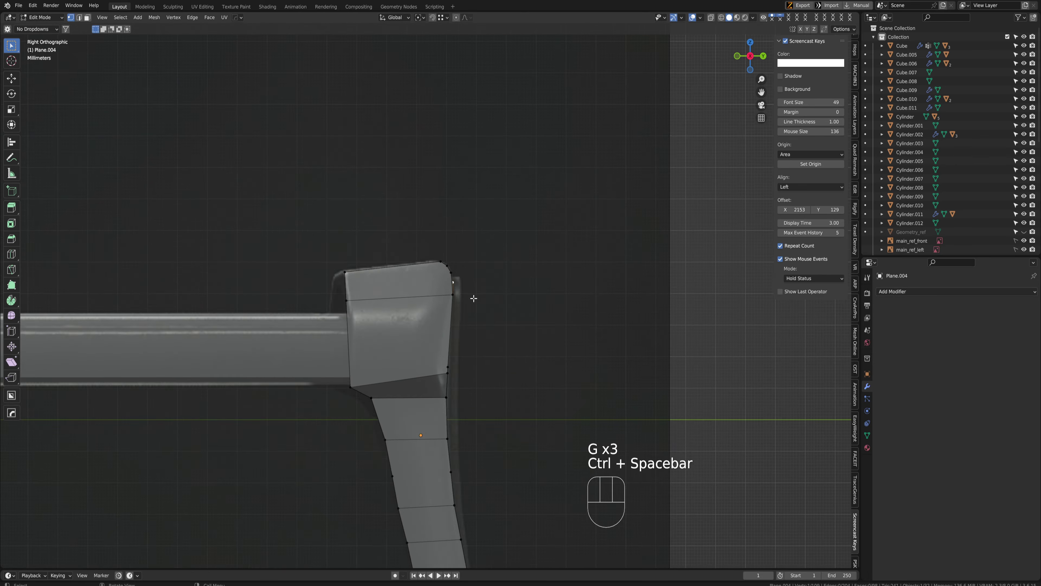
key(ctrl+z)
key(ctrl+shift+z)
key(ctrl+z)
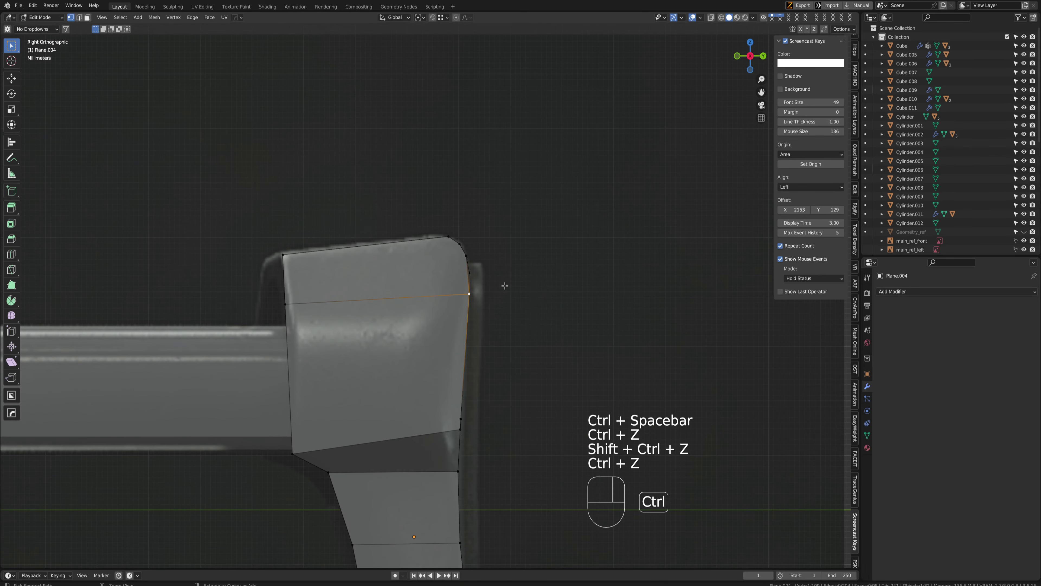
key(ctrl+z)
Slide the front-end vertex of the upper side cut along the stock head's front edge
key(alt+z)
key(g)
click(296, 297)
key(g)
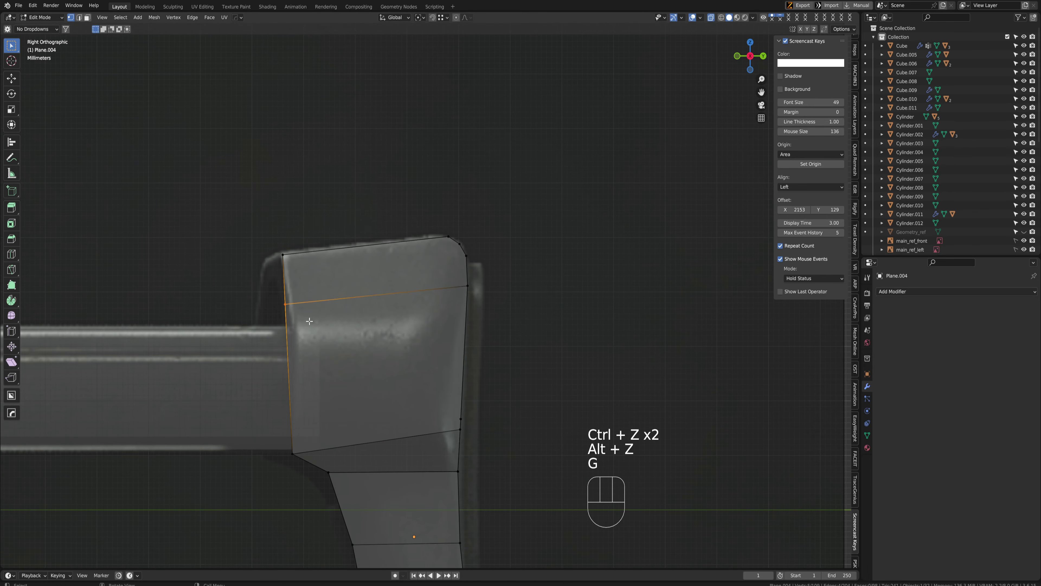
click(298, 302)
middle_drag(298, 301, 390, 307)
Move the stock head's outer upper edge inward by about 0.006 m along X
key(alt+z)
key(shift+a)
key(3)
key(2)
key(g)
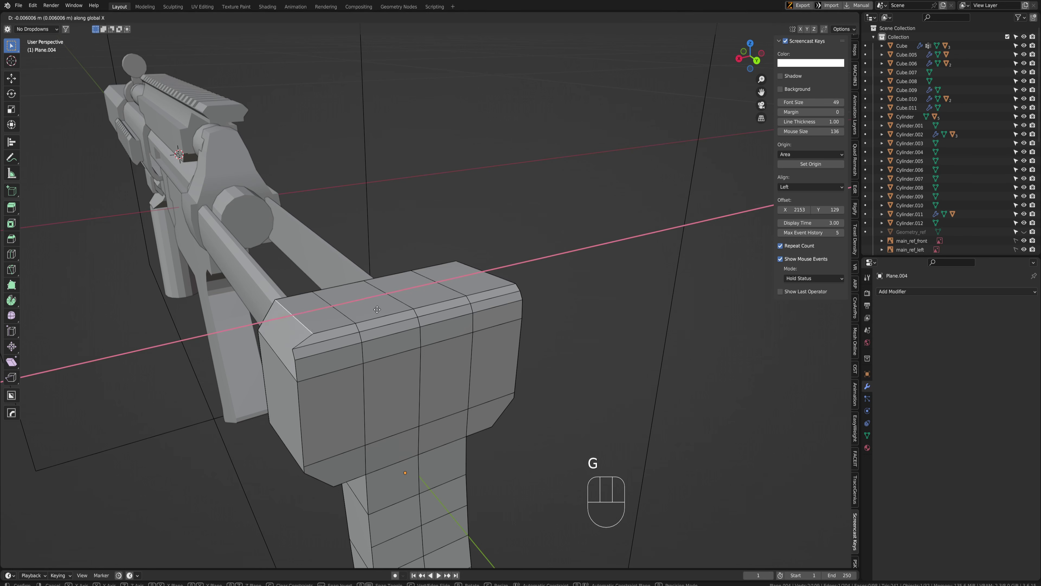
click(389, 306)
key(1)
key(g)
right_click(311, 353)
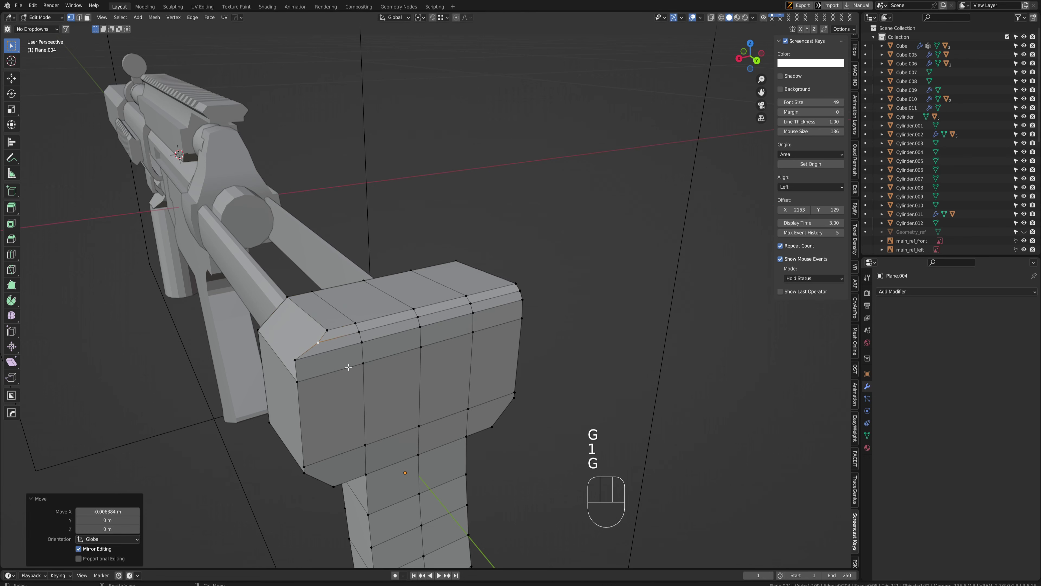
key(x)
key(g)
key(x)
right_click(323, 343)
Slide the upper outer rear corner vertex of the stock head along its edge, symmetrize the mesh and leave mesh editing
click(296, 360)
key(g)
key(g)
click(324, 347)
key(alt+x)
middle_drag(323, 347, 426, 310)
key(Tab)
key(ctrl+space)
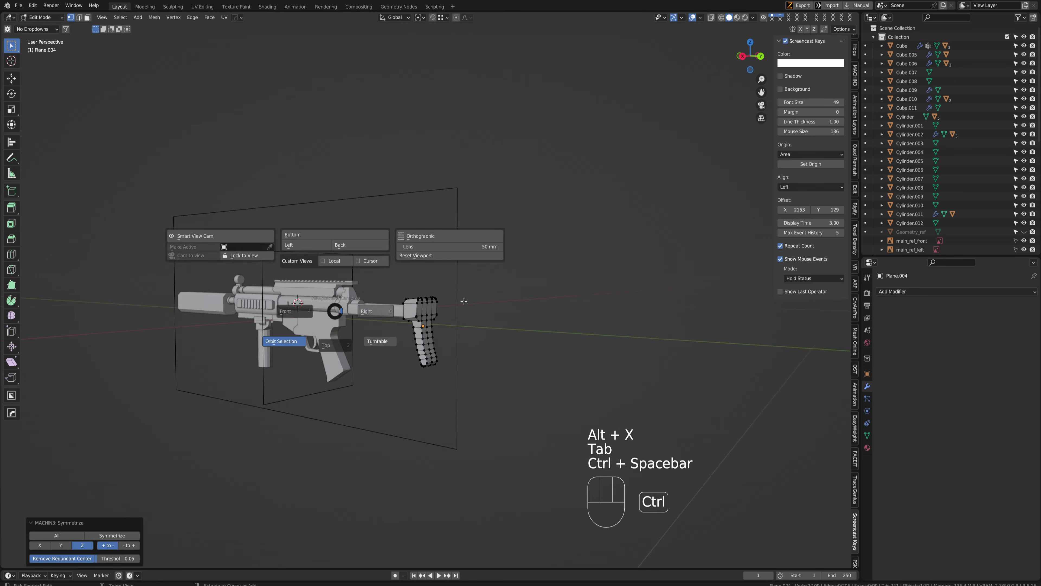
key(Tab)
key(Tab)
key(Tab)
Examine the whole gun from several angles and against the right-side reference
middle_drag(531, 167, 511, 308)
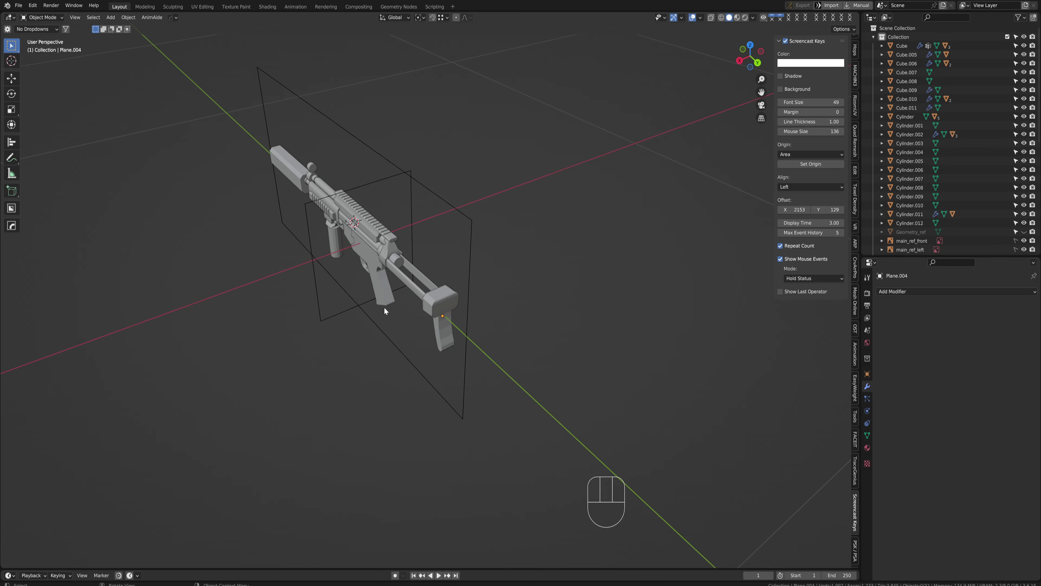
middle_drag(365, 312, 521, 276)
scroll(509, 312, down, 5)
right_click(474, 292)
key(ctrl+space)
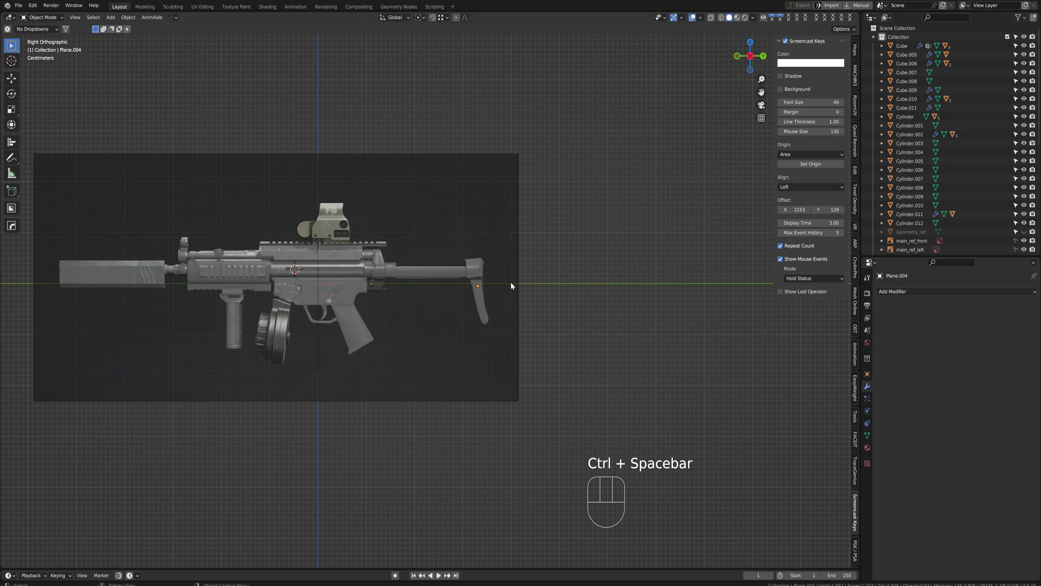
scroll(509, 284, up, 4)
middle_drag(393, 274, 413, 268)
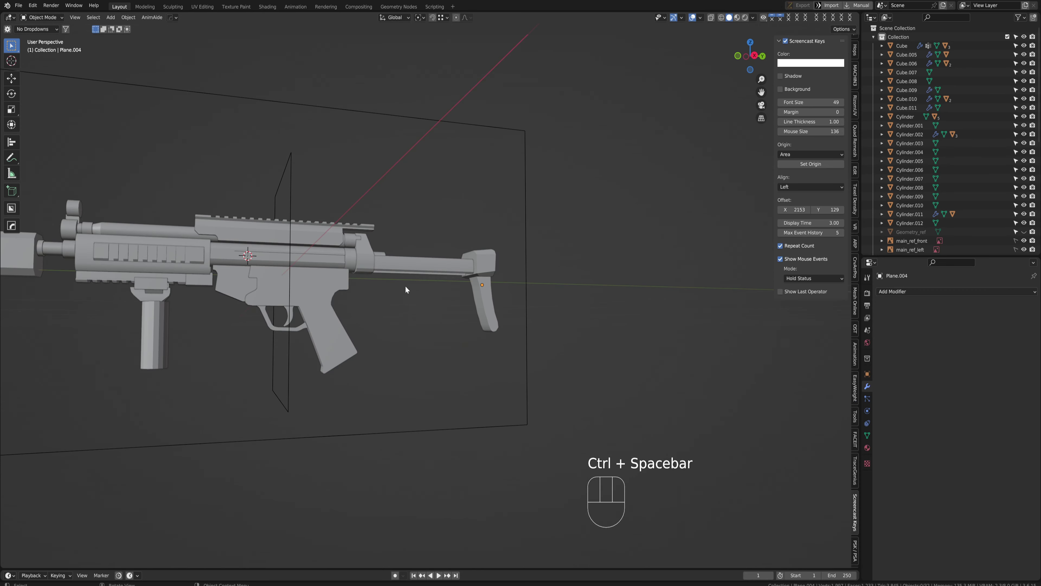
middle_drag(366, 311, 314, 304)
shift+middle_drag(392, 296, 359, 305)
scroll(337, 329, up, 3)
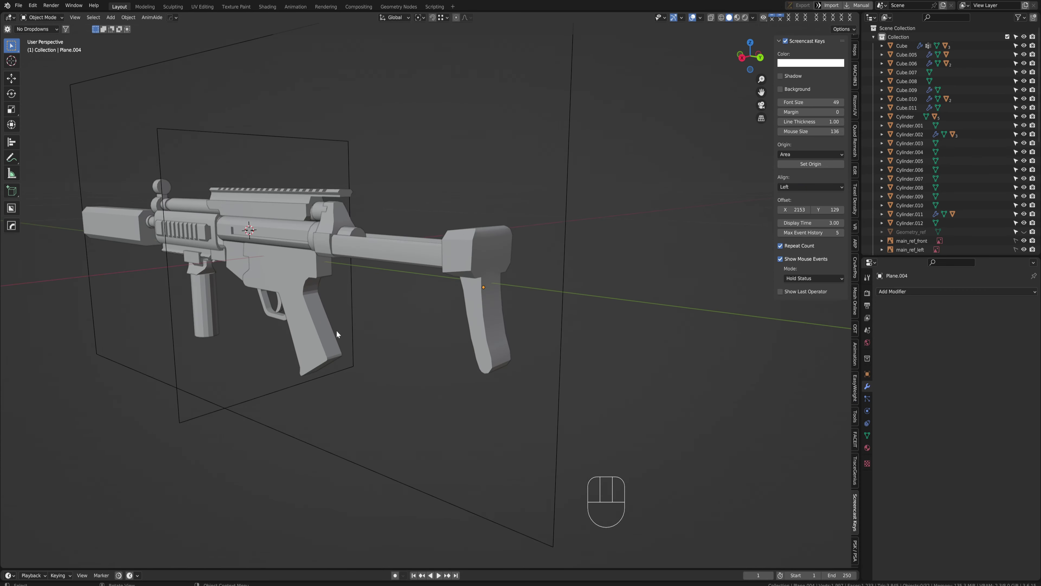
Select the grip and lower receiver body, view it from the right side and save the file
click(310, 310)
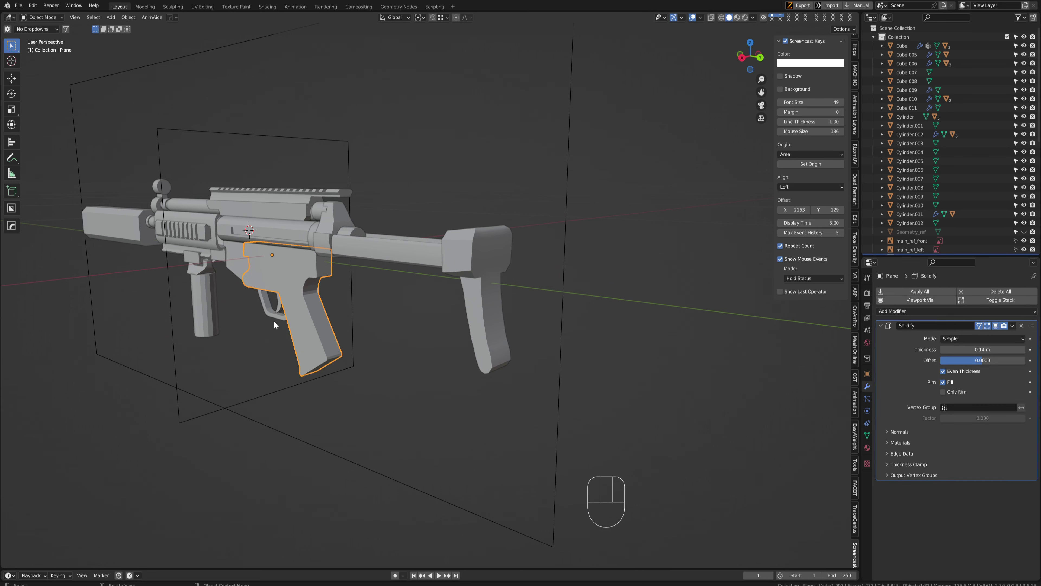
middle_drag(274, 321, 317, 350)
key(ctrl+space)
key(ctrl+s)
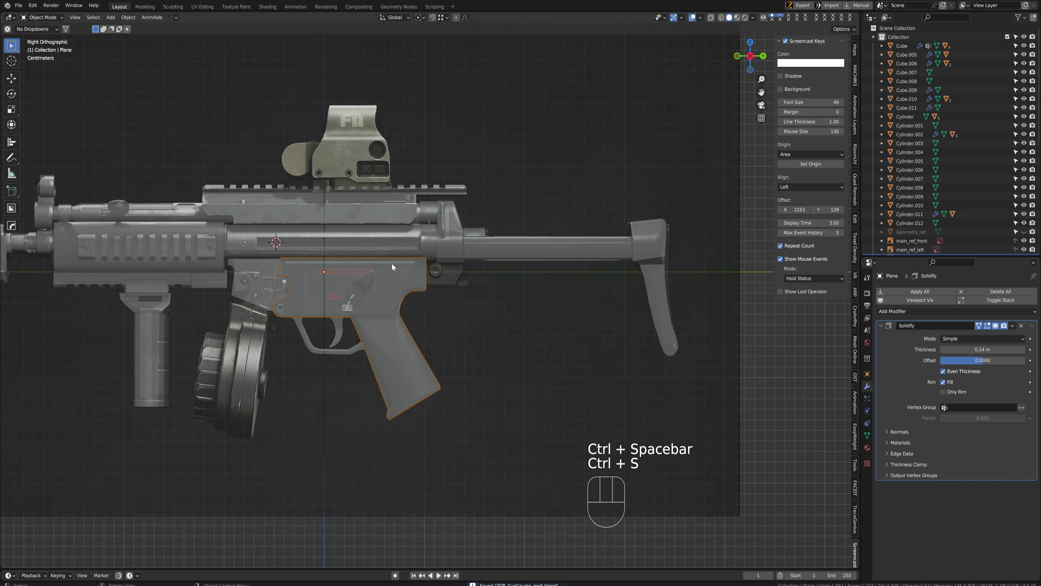
Try a 30° bevel on the grip body and apply the object's scale
scroll(201, 268, down, 2)
middle_drag(199, 247, 472, 353)
scroll(514, 358, up, 4)
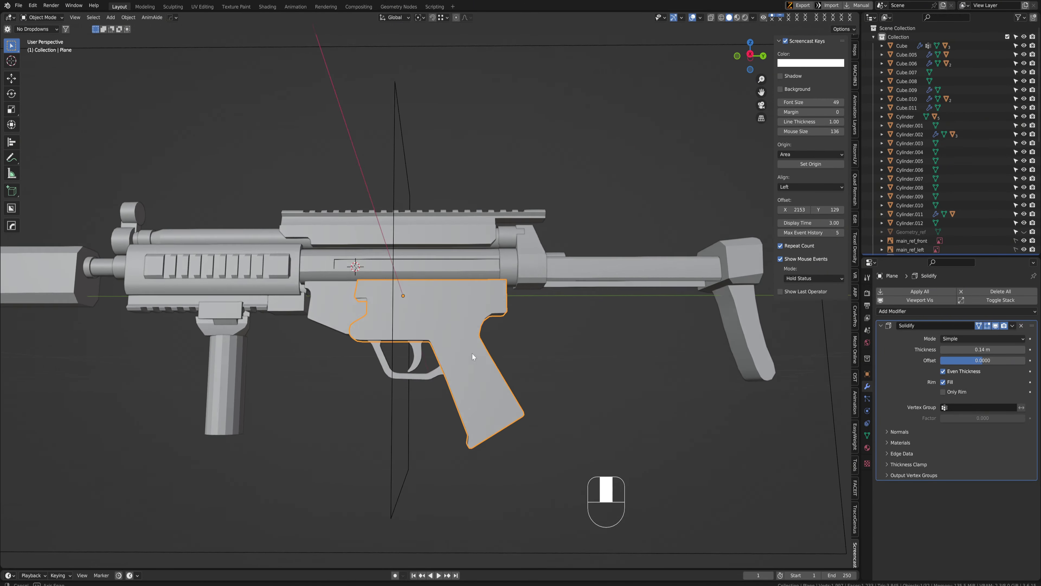
scroll(475, 353, up, 2)
key(q)
click(465, 354)
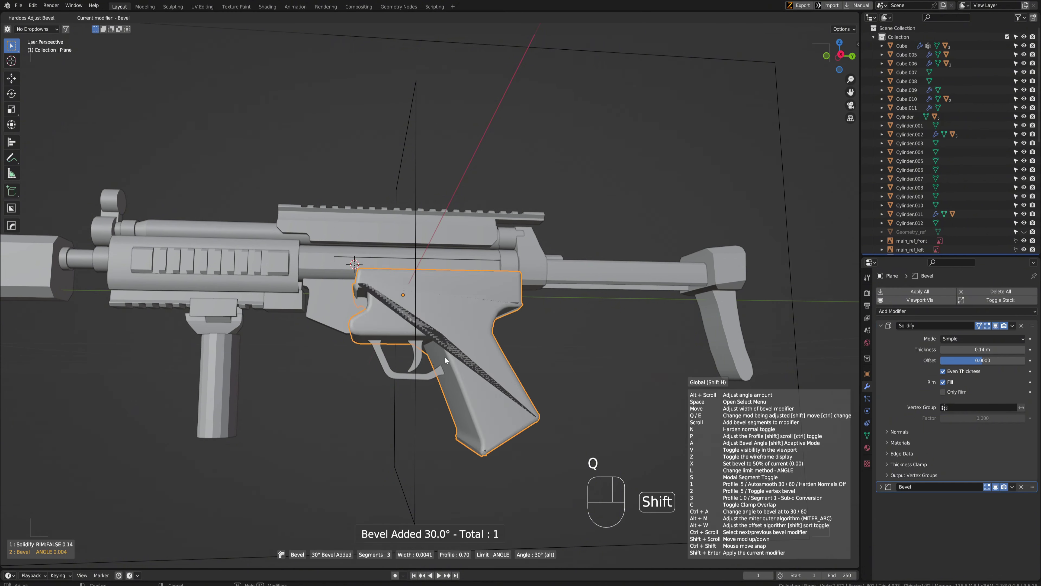
key(ctrl+a)
click(497, 354)
middle_drag(497, 355, 430, 352)
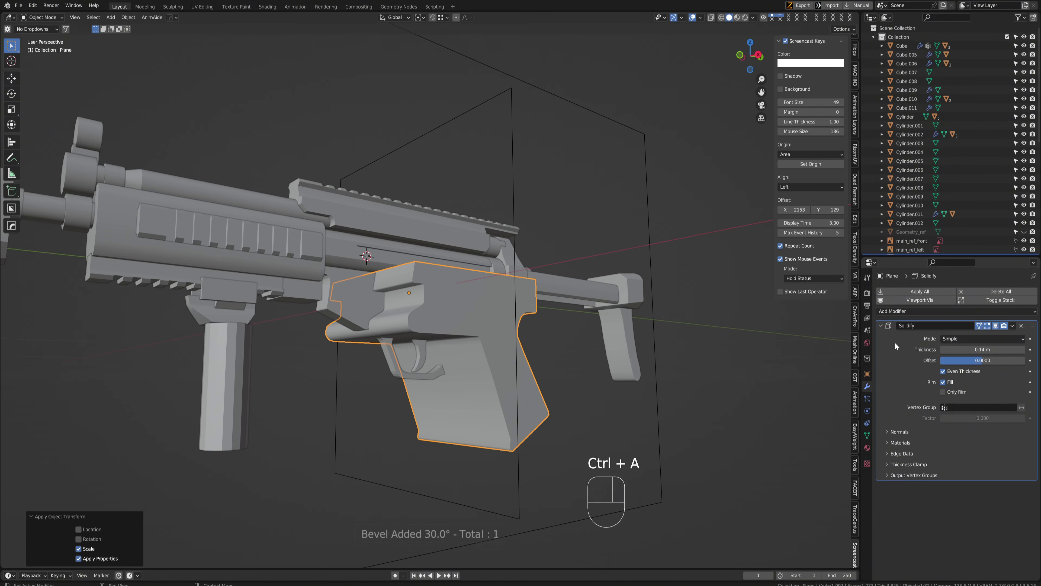
Set the grip body's Solidify thickness to 0.026 m and try another 30° bevel on it
shift+drag(995, 349, 964, 349)
key(q)
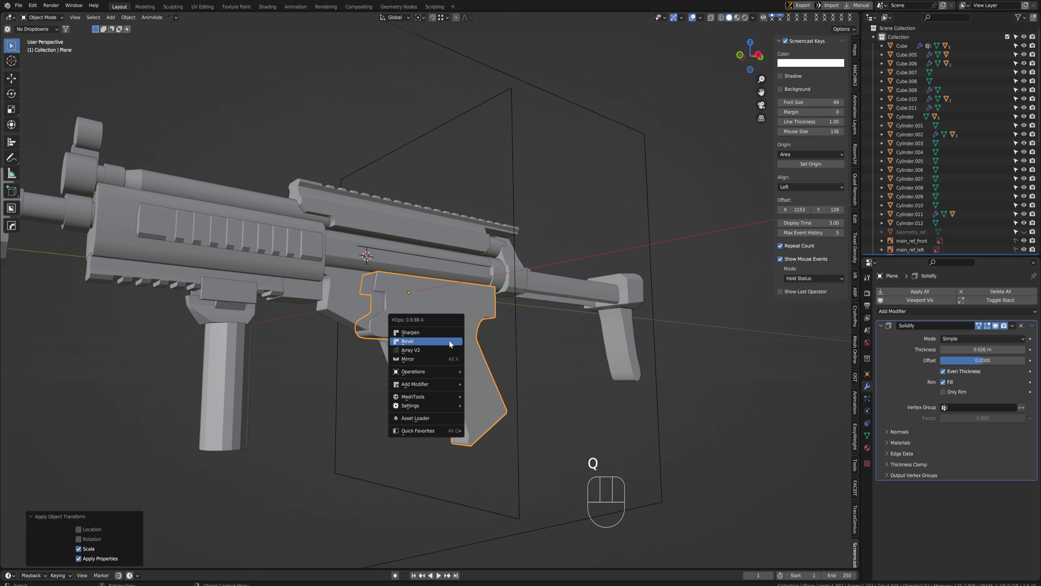
click(446, 339)
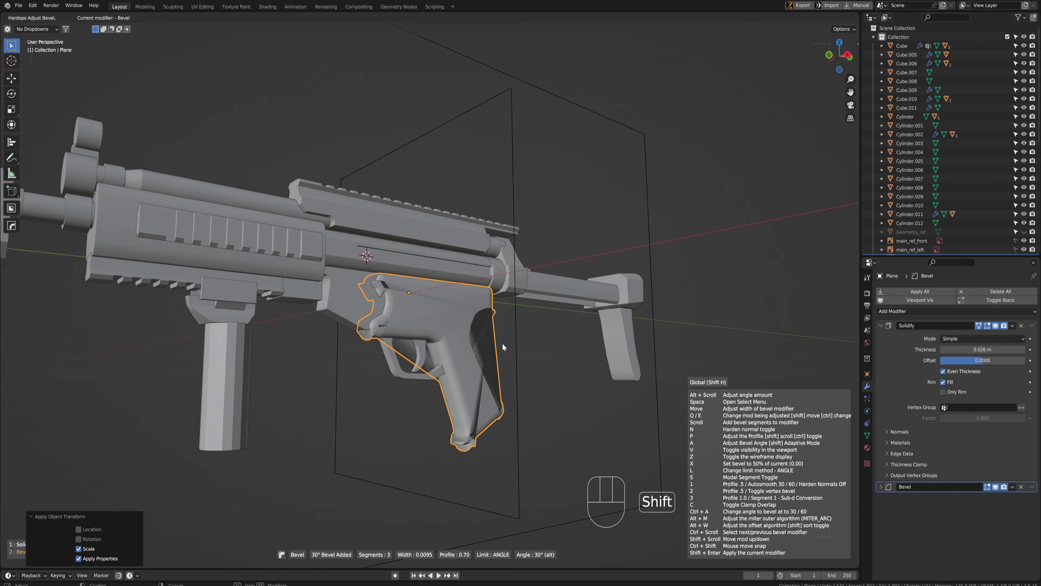
right_click(529, 345)
mouse_move(529, 345)
middle_down()
mouse_move(566, 332)
mouse_move(499, 337)
mouse_move(509, 341)
middle_up()
scroll(514, 344, up, 3)
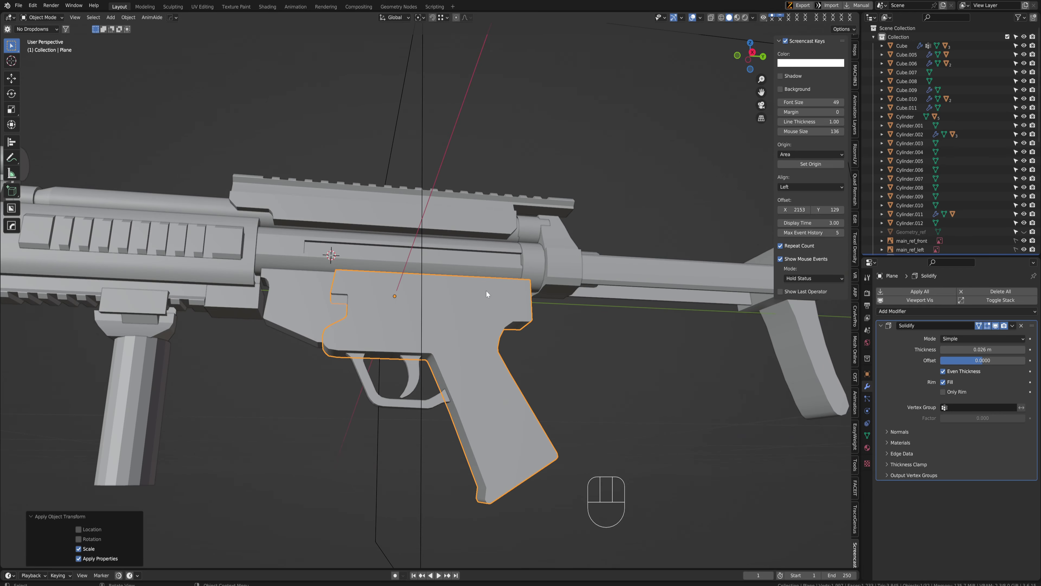
Return to the right orthographic view and save the file
middle_drag(487, 290, 460, 309)
key(ctrl+space)
key(ctrl+s)
Examine the holographic sight in the right and front reference views
scroll(440, 317, up, 1)
shift+middle_drag(464, 193, 454, 333)
scroll(439, 190, down, 2)
scroll(417, 295, up, 2)
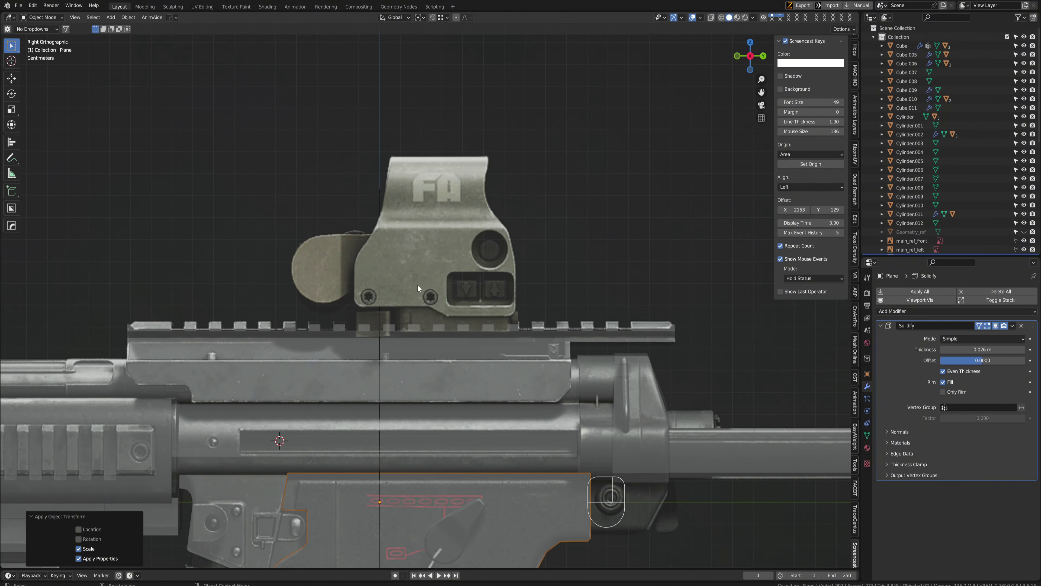
scroll(421, 275, down, 2)
key(ctrl+space)
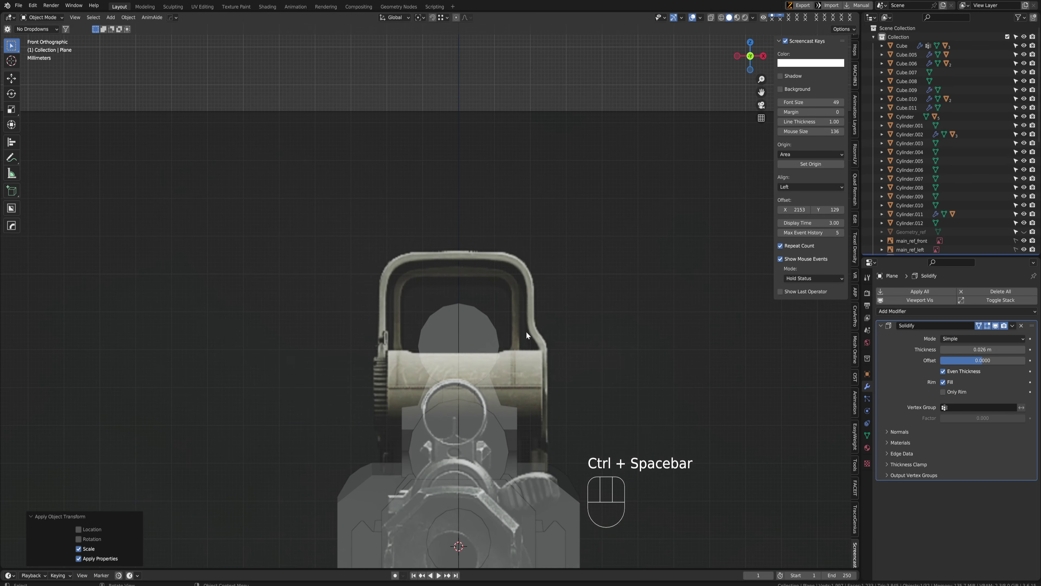
key(ctrl+space)
shift+middle_drag(581, 333, 478, 323)
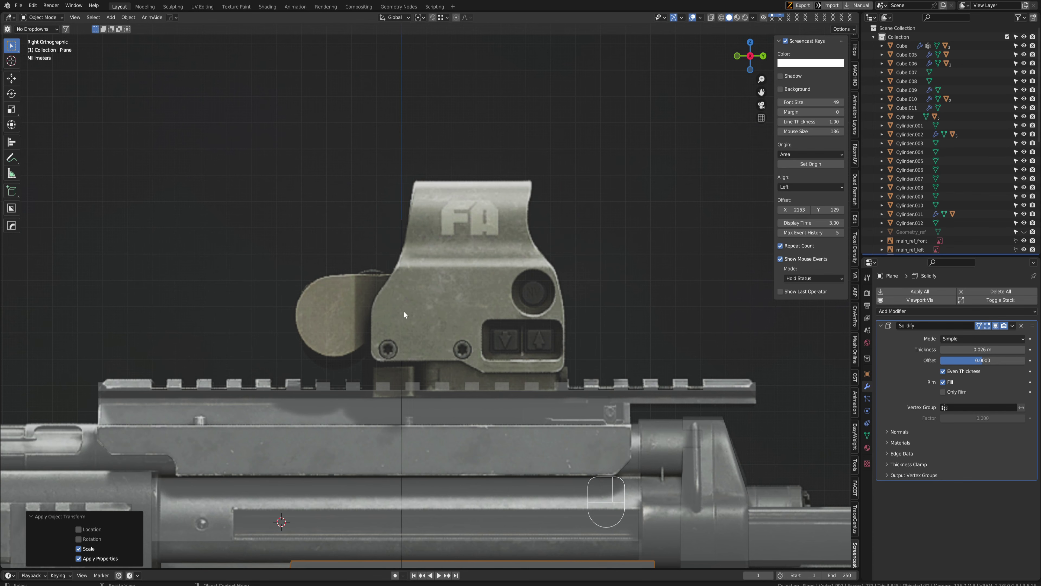
Add a cube and scale it down to roughly the size of the reference sight
scroll(452, 302, down, 2)
key(shift+a)
click(499, 333)
key(s)
click(558, 330)
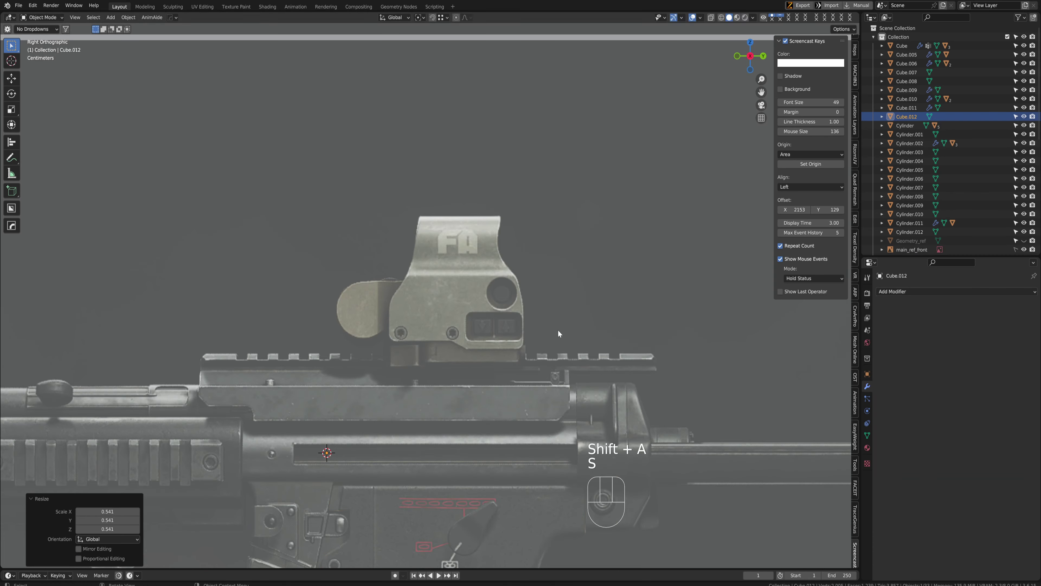
key(s)
key(s)
click(364, 379)
Move the cube over the sight in the side reference and adjust its size to the sight body
key(g)
click(488, 201)
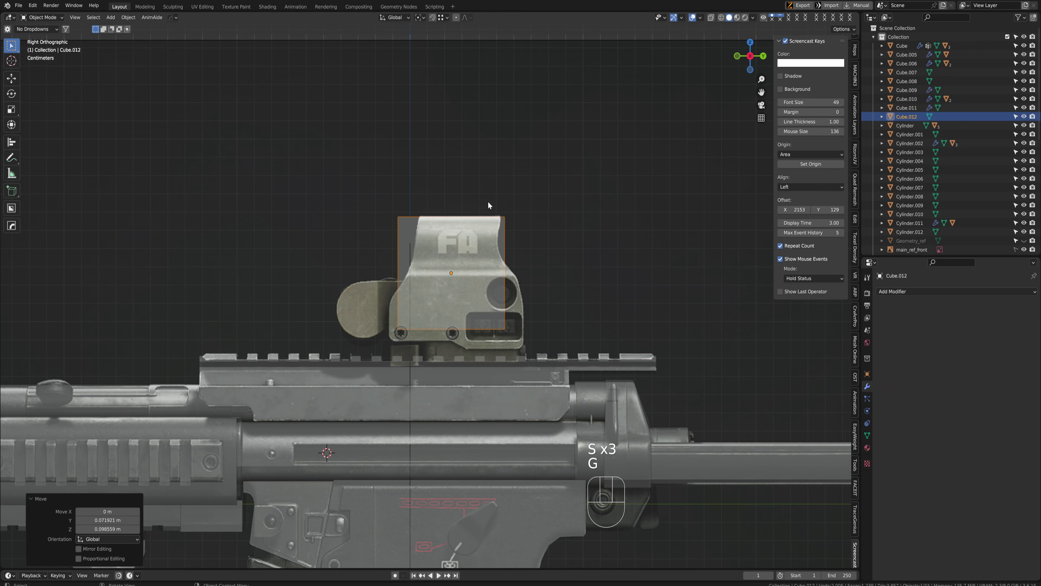
scroll(488, 201, up, 3)
key(s)
key(g)
click(576, 265)
Apply the cube's scale and align its upper vertices along Z with the sight's upper edge
key(Tab)
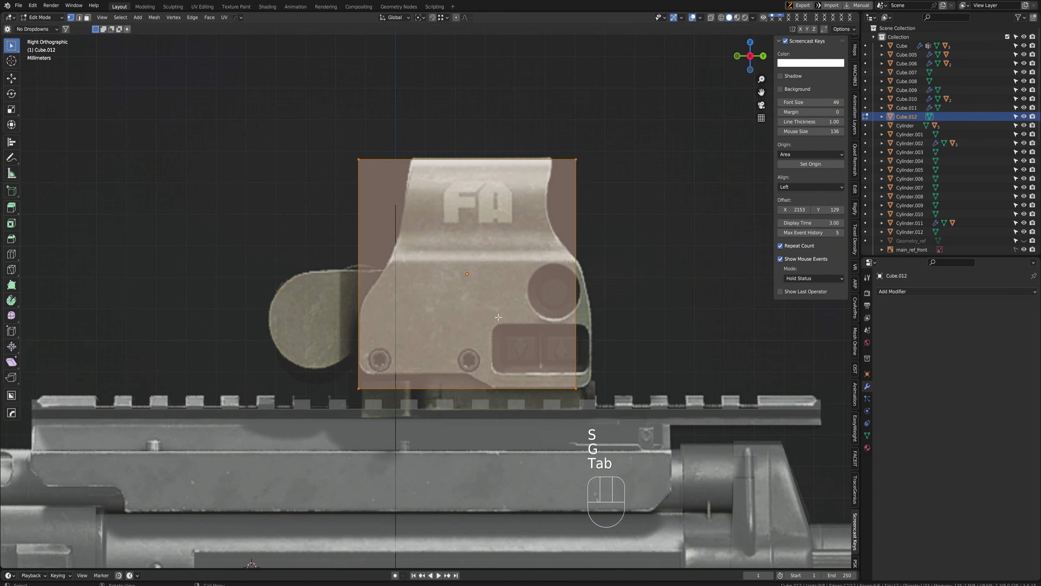
key(Tab)
key(ctrl+a)
click(526, 204)
key(Tab)
key(1)
key(alt+z)
drag(263, 126, 679, 197)
key(g)
key(z)
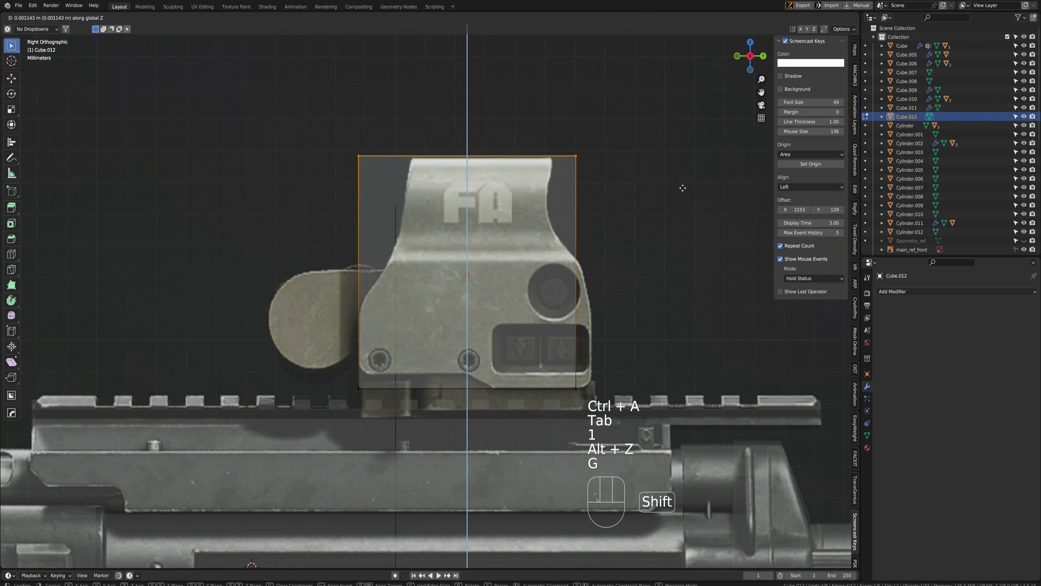
click(682, 188)
Move the cube's lower vertices down along Z to the base of the sight on the rail
drag(268, 374, 582, 446)
key(g)
click(690, 458)
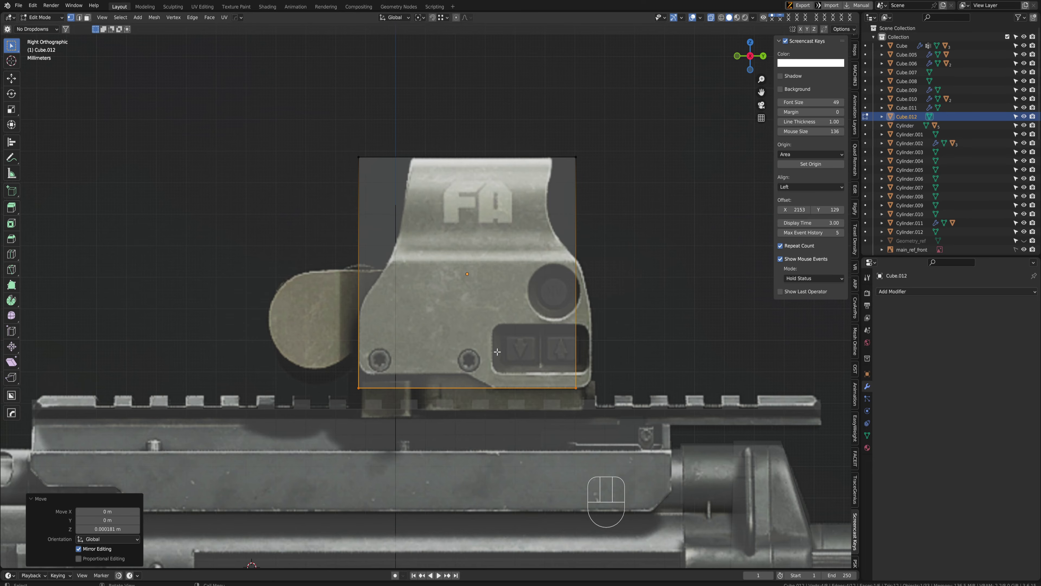
shift+middle_drag(497, 352, 497, 323)
key(g)
key(z)
click(700, 417)
Move the cube's rear vertices about 0.005 m along Y to the sight's rear edge and leave mesh editing
shift+middle_drag(586, 173, 489, 169)
drag(450, 92, 485, 383)
key(g)
click(614, 418)
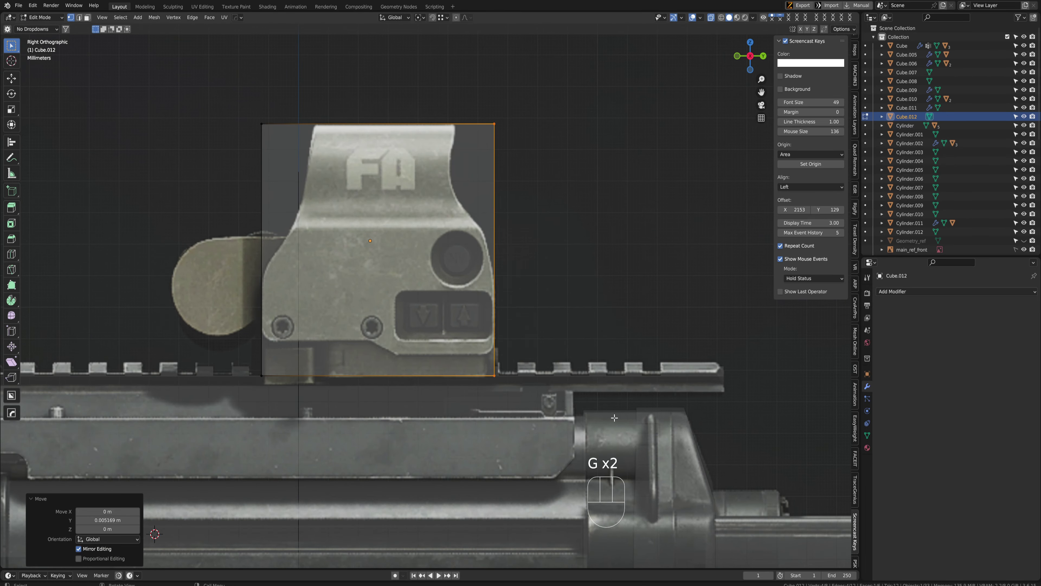
shift+middle_drag(614, 417, 666, 434)
key(Tab)
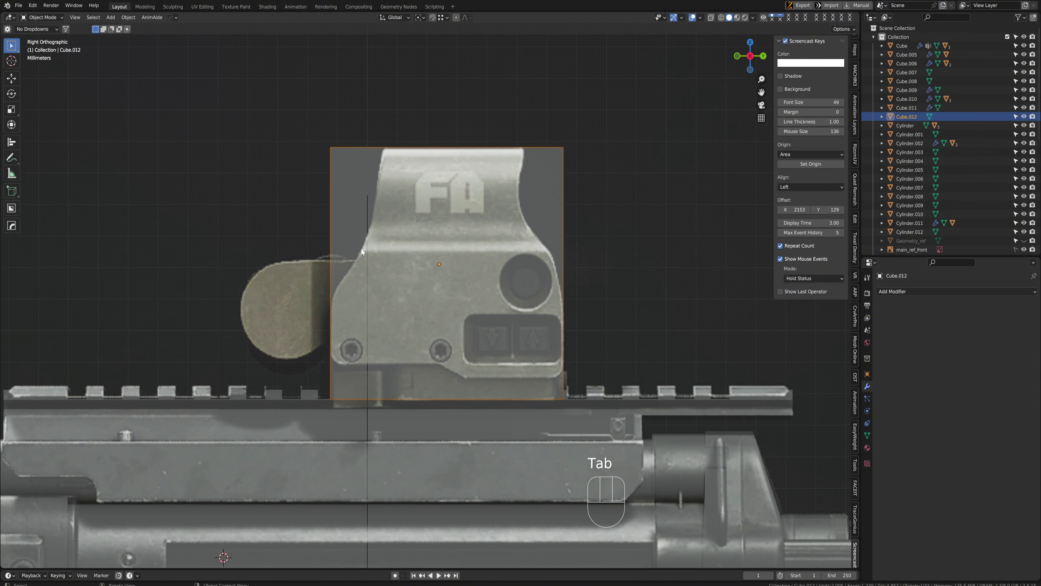
Trim the block's front and rear sides to the sight's curved profile with non-destructive BoxCutter Ngon cuts
key(alt+w)
key(d)
drag(330, 317, 335, 290)
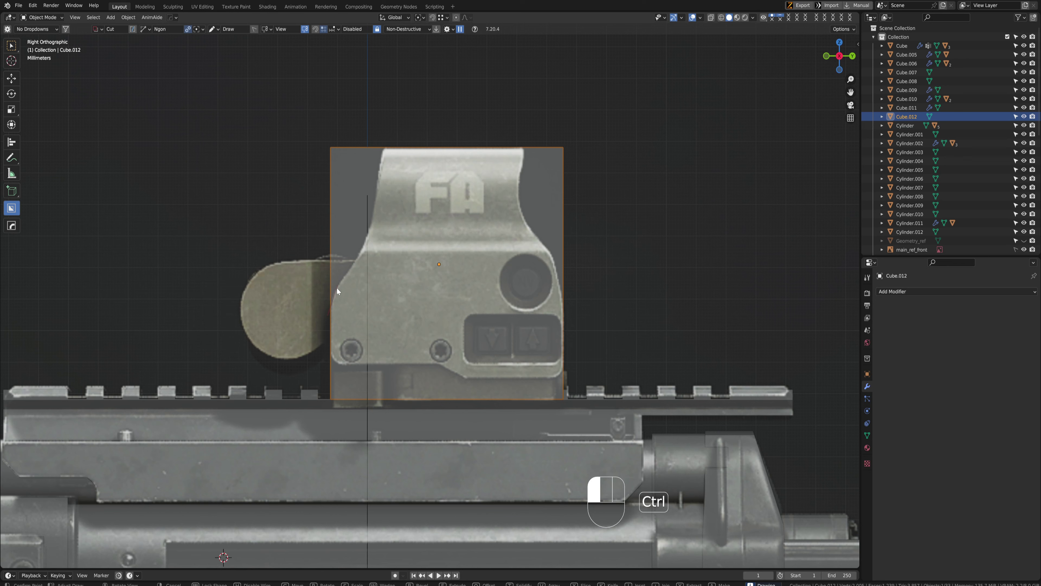
ctrl+drag(338, 288, 348, 274)
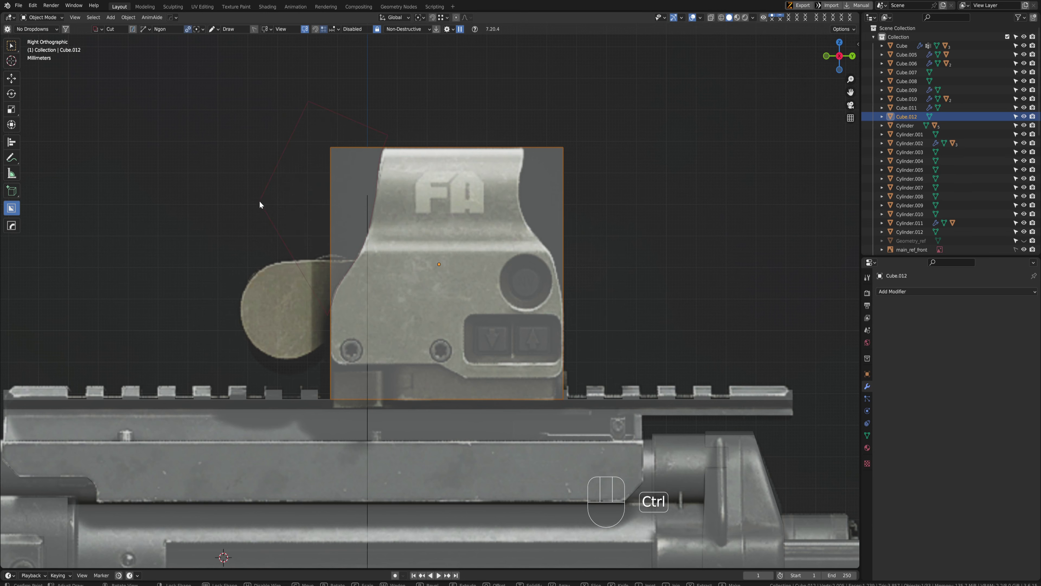
key(space)
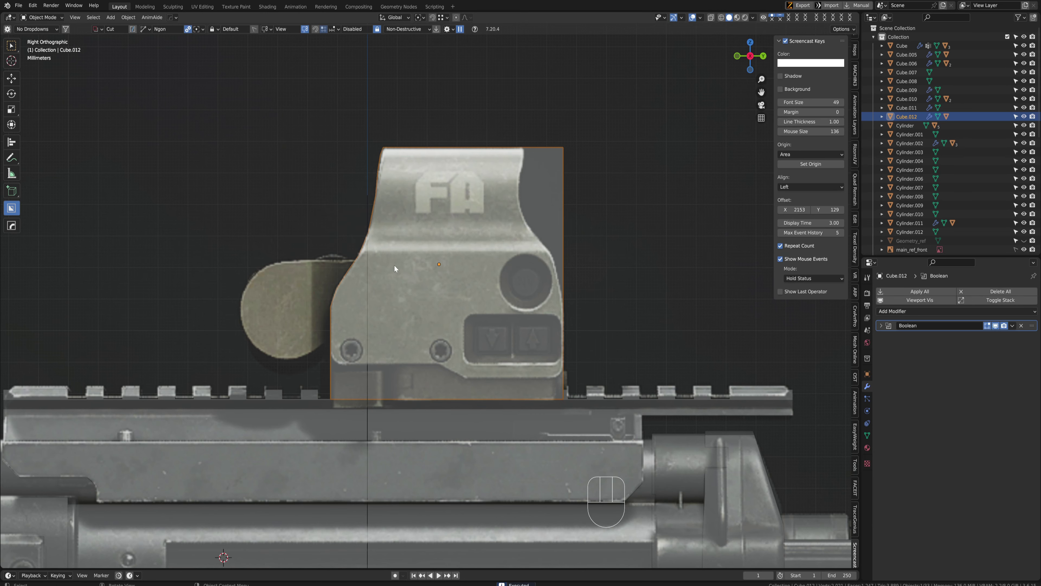
shift+middle_drag(394, 265, 255, 287)
ctrl+click(389, 149)
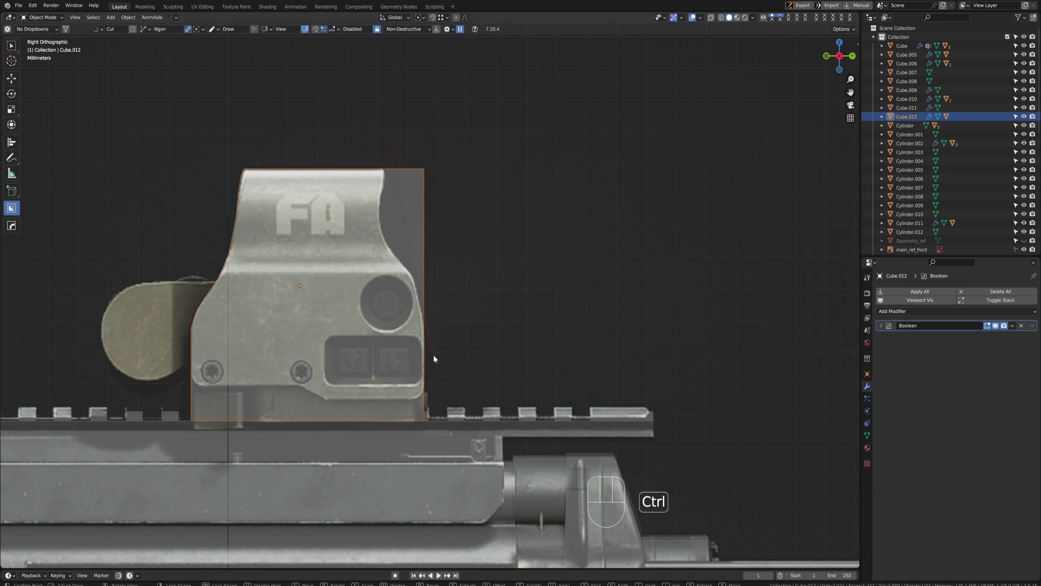
Narrow the sight block along X by a factor of about 0.562
key(ctrl+space)
scroll(474, 127, down, 2)
middle_drag(455, 230, 513, 256)
key(s)
key(x)
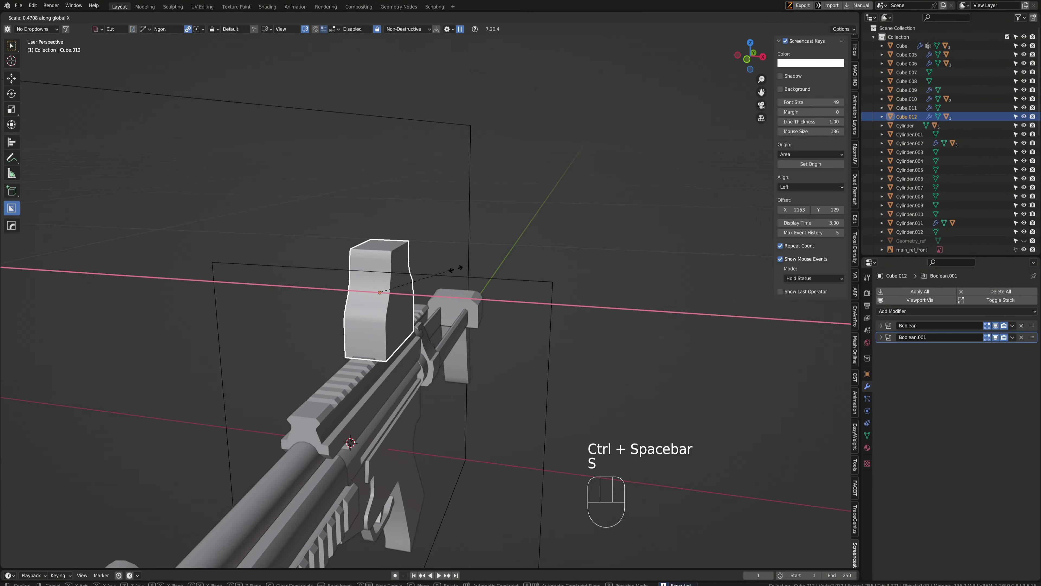
click(467, 265)
Scale the sight block along X by about 1.156 to match the front reference width, and apply its scale
key(ctrl+space)
scroll(443, 297, up, 3)
shift+middle_drag(410, 280, 487, 245)
key(s)
key(x)
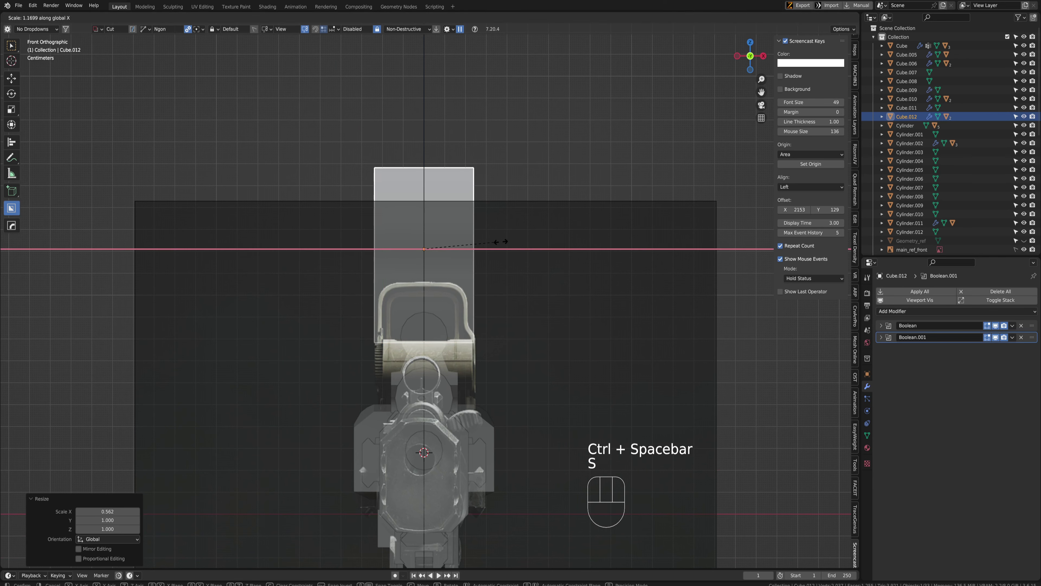
click(497, 242)
key(ctrl+space)
key(ctrl+a)
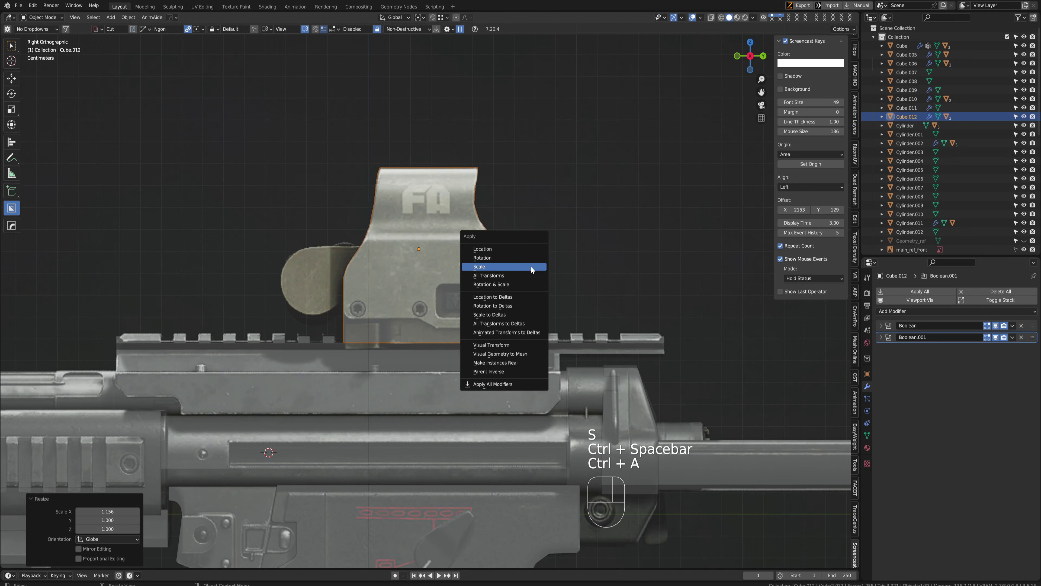
click(530, 266)
Bevel the sight block's two upper lengthwise edges into rounded shoulders and leave mesh editing
scroll(410, 262, up, 1)
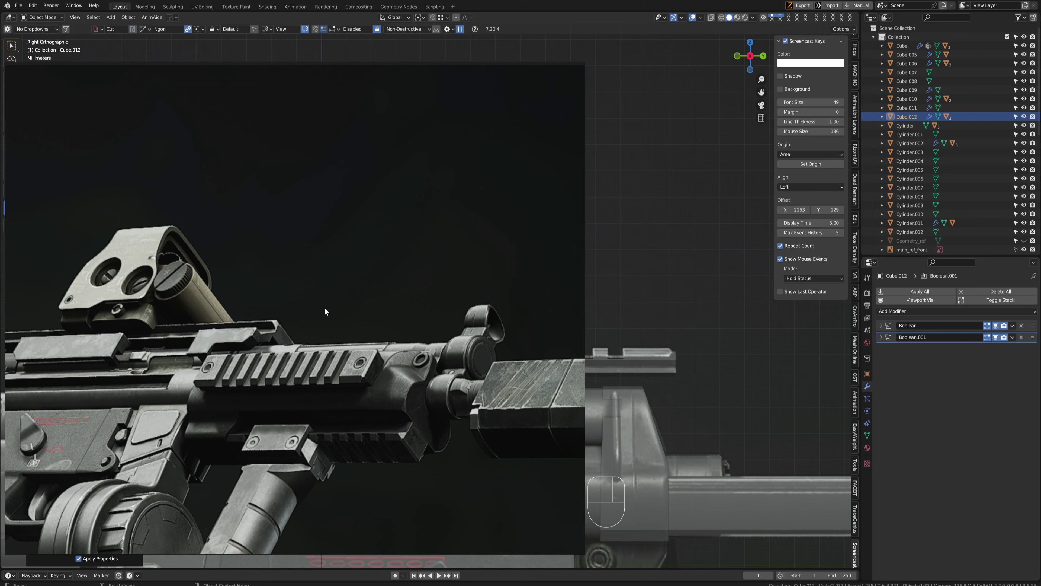
right_drag(325, 308, 0, 296)
middle_drag(300, 289, 383, 298)
key(Tab)
key(2)
click(482, 217)
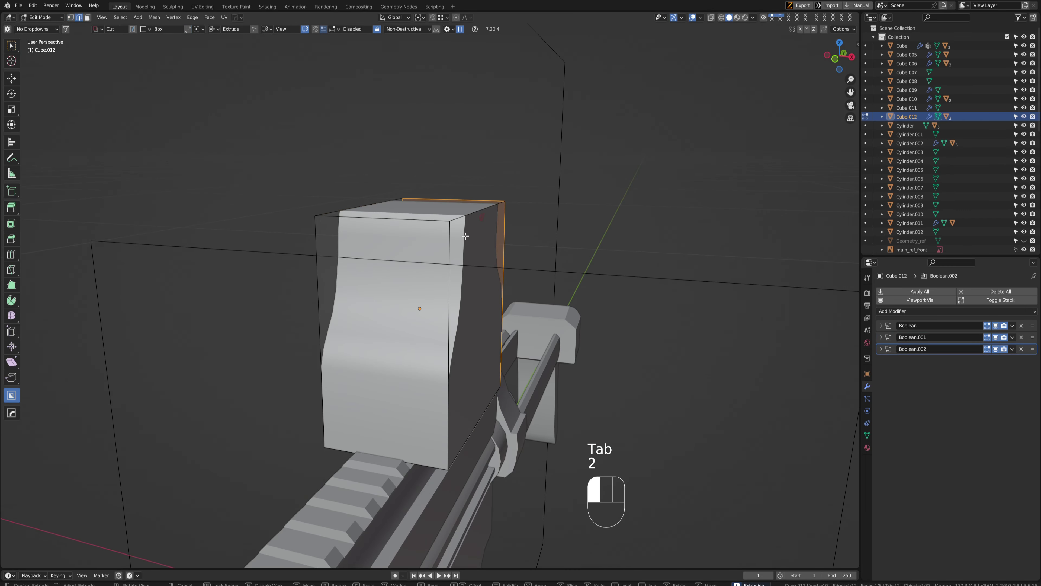
key(Escape)
key(ctrl+b)
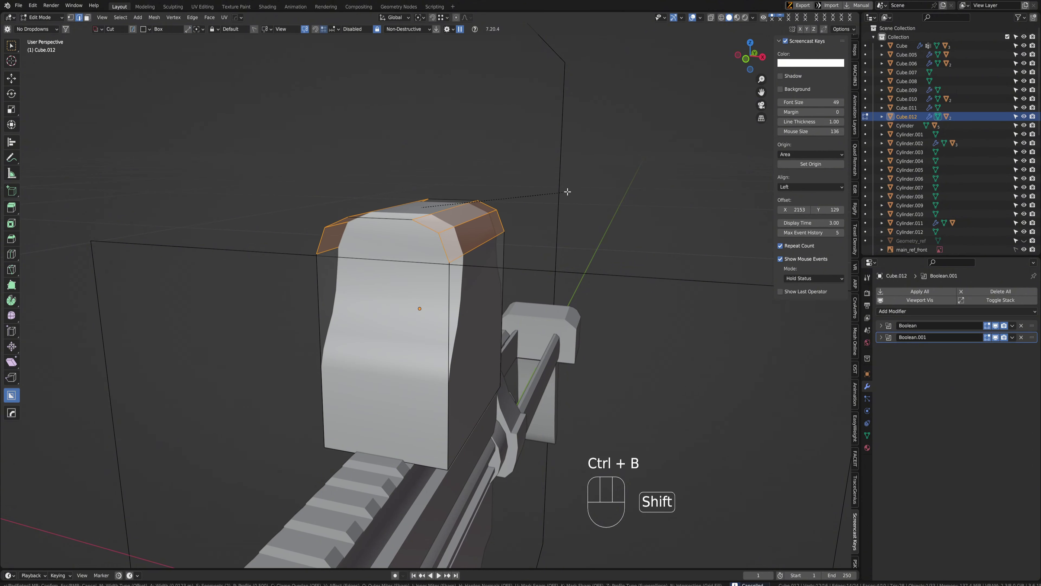
click(550, 185)
key(ctrl+space)
key(Tab)
middle_drag(467, 228, 405, 310)
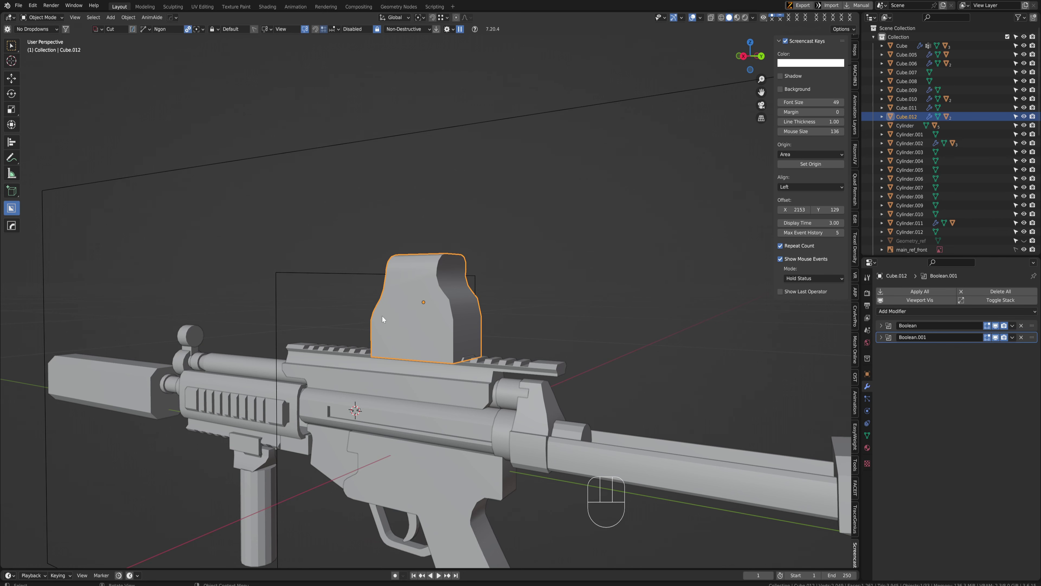
Cut a shallow rounded-rectangle button recess into the sight's lower rear side with a non-destructive BoxCutter Box cut, following the side reference
key(ctrl+space)
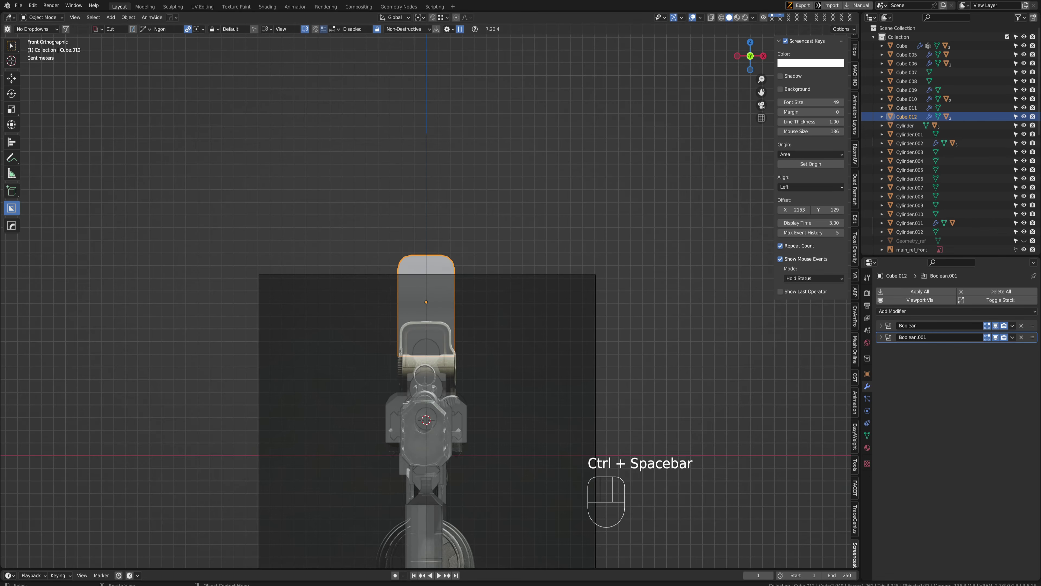
scroll(484, 398, up, 3)
middle_drag(499, 394, 460, 412)
key(ctrl+space)
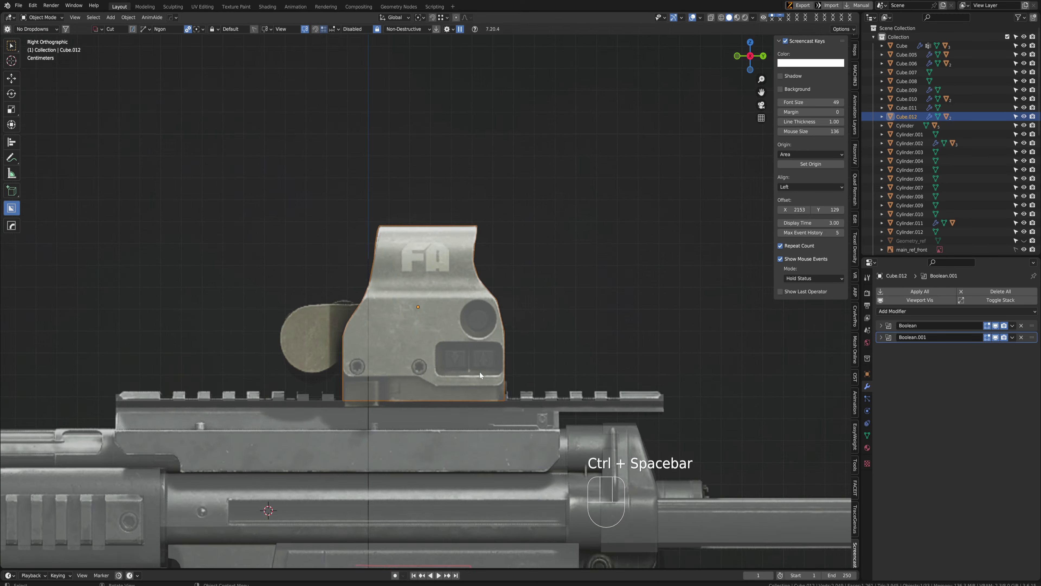
scroll(480, 372, up, 4)
shift+middle_drag(584, 402, 446, 374)
scroll(445, 375, down, 4)
key(alt+w)
key(d)
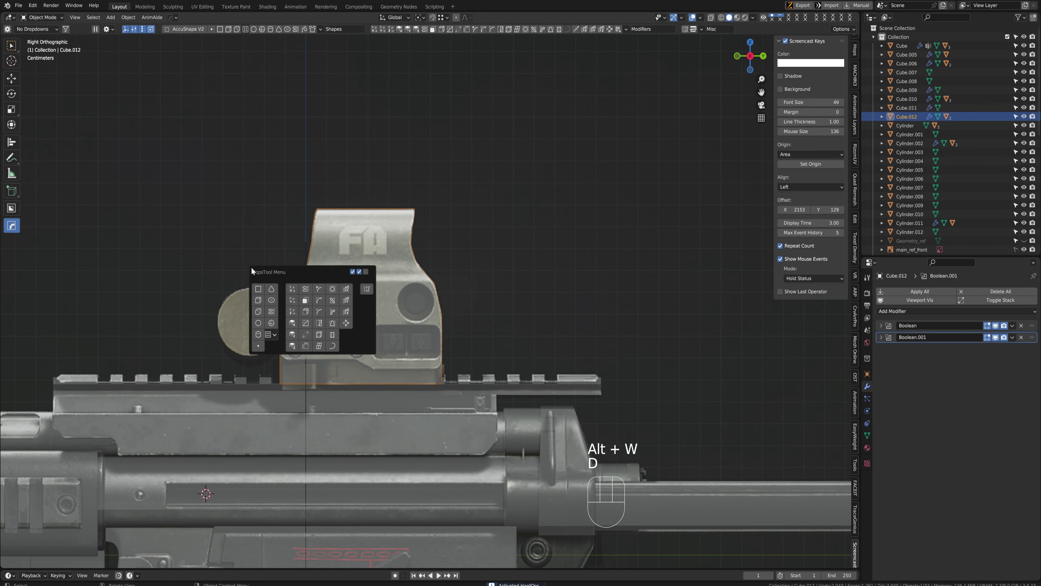
key(alt+w)
key(d)
scroll(387, 333, up, 3)
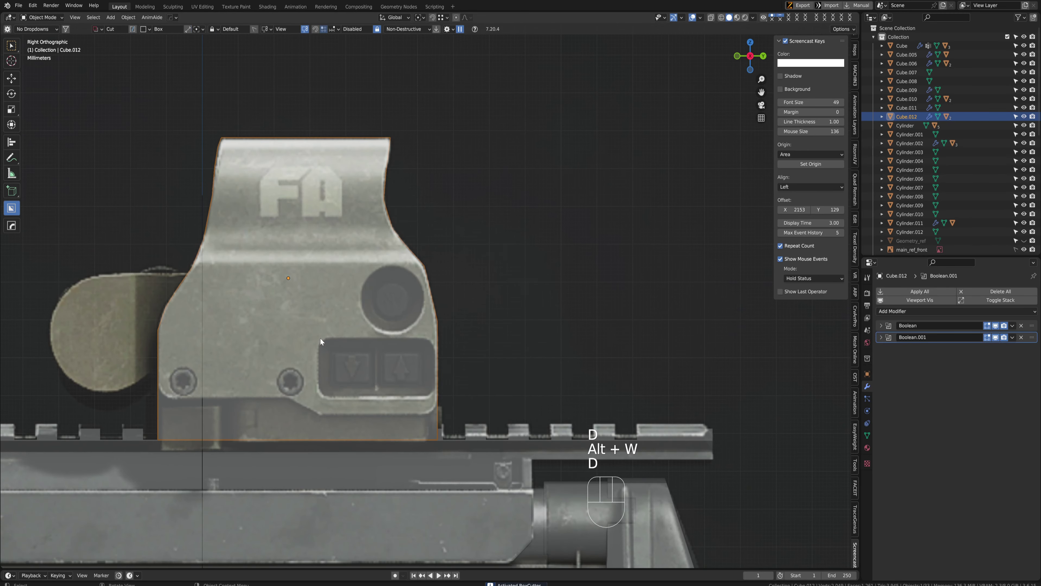
drag(325, 344, 430, 393)
key(b)
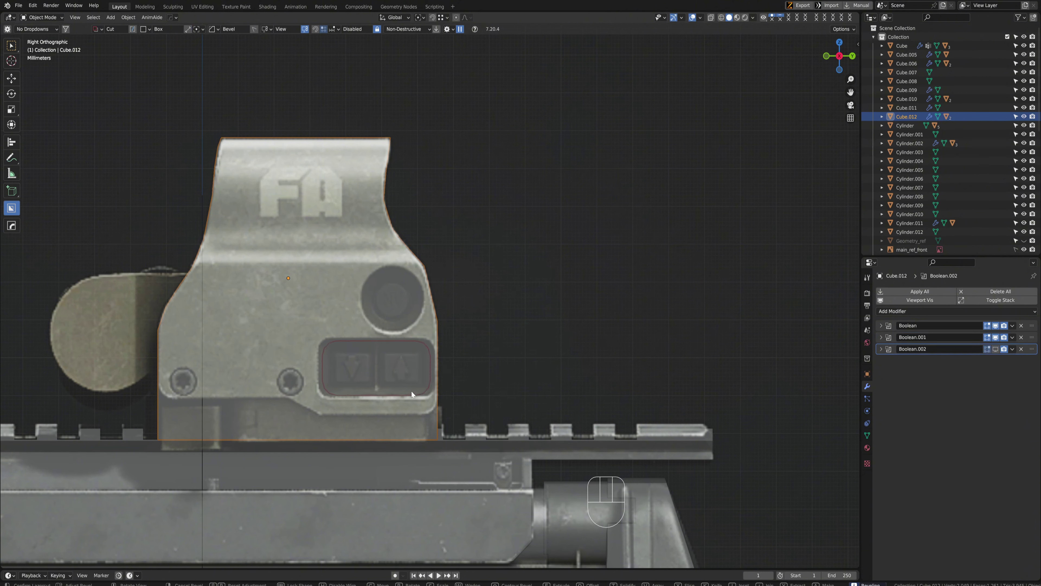
key(Tab)
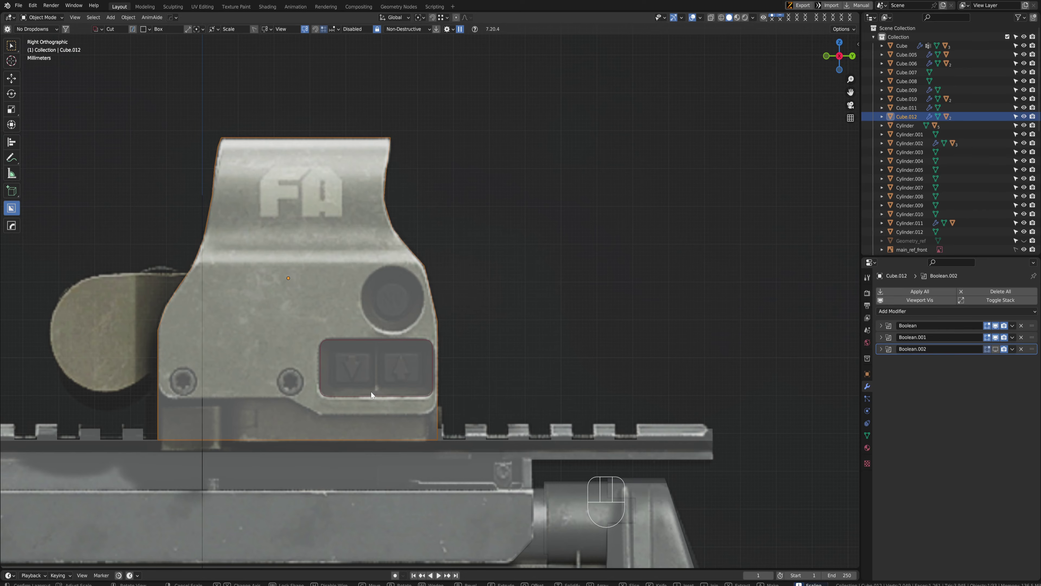
middle_drag(371, 391, 375, 319)
key(e)
click(399, 372)
key(n)
Compare the sight block with the reference image from behind and isolate the block in local view
key(ctrl+space)
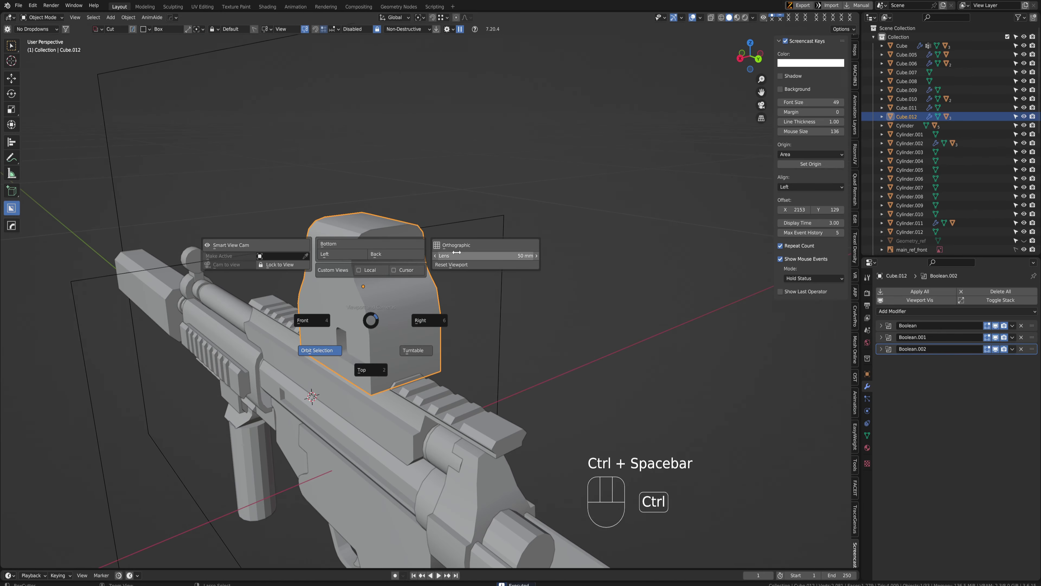
click(381, 254)
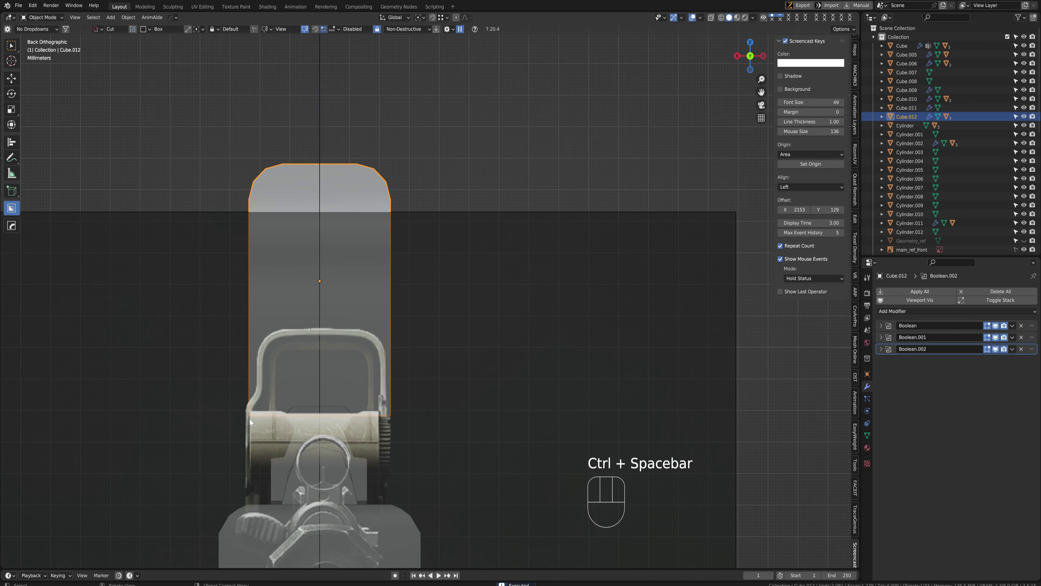
scroll(333, 345, down, 3)
scroll(395, 376, up, 1)
scroll(413, 364, down, 1)
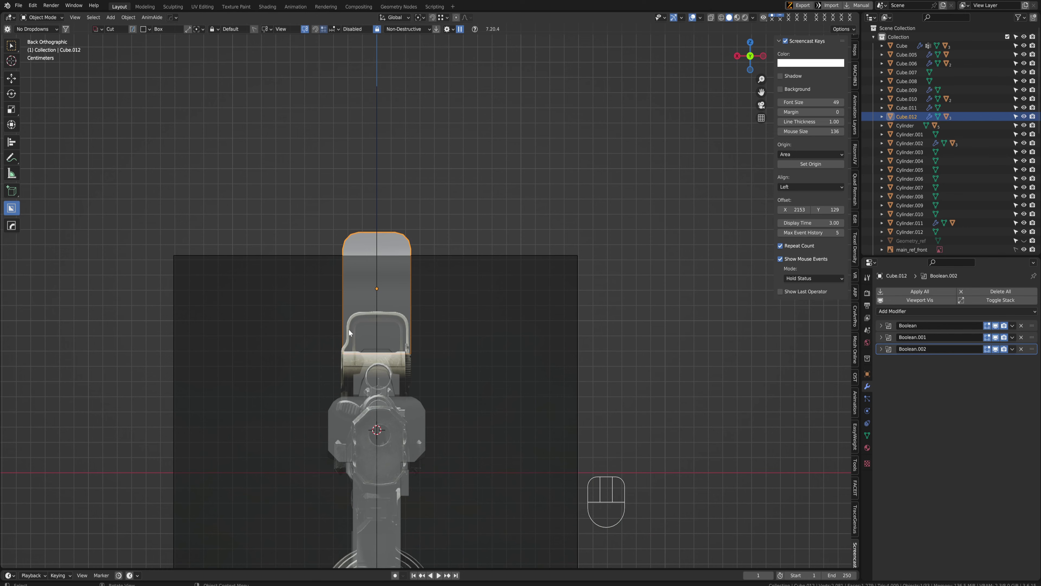
scroll(416, 341, down, 1)
middle_drag(416, 321, 482, 319)
key(slash)
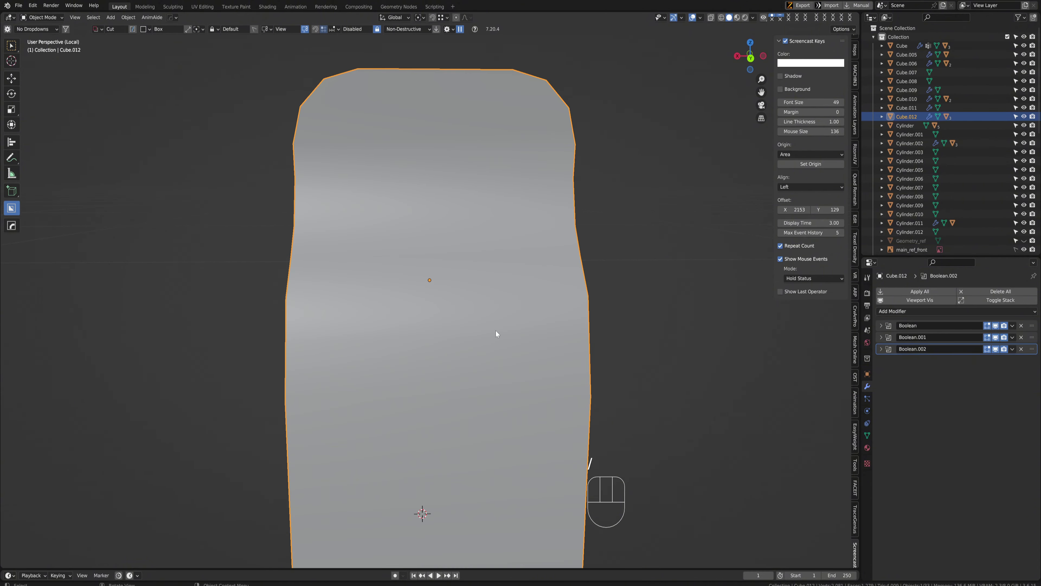
Hollow the block front to back with a round-cornered BoxCutter Box cut open at the underside, leaving a thin shell, and exit local view
key(ctrl+space)
key(alt+w)
key(alt+w)
key(d)
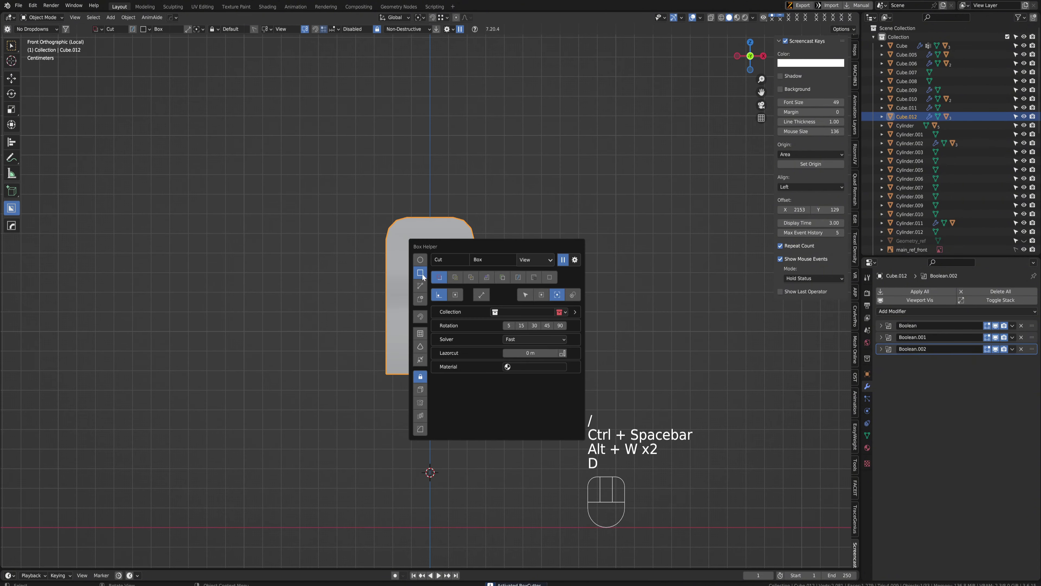
scroll(359, 222, up, 2)
drag(320, 184, 428, 387)
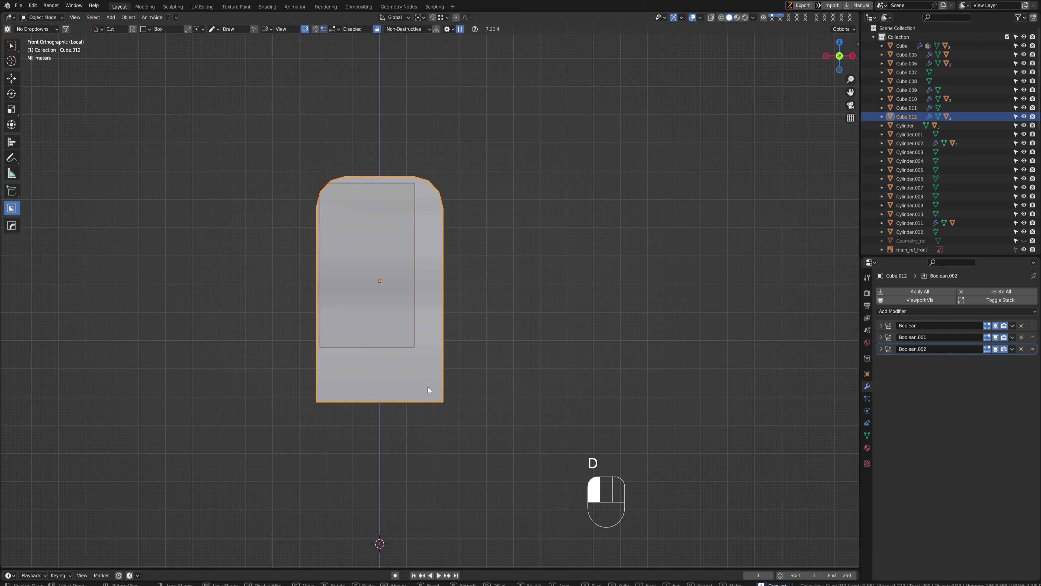
drag(442, 444, 917, 344)
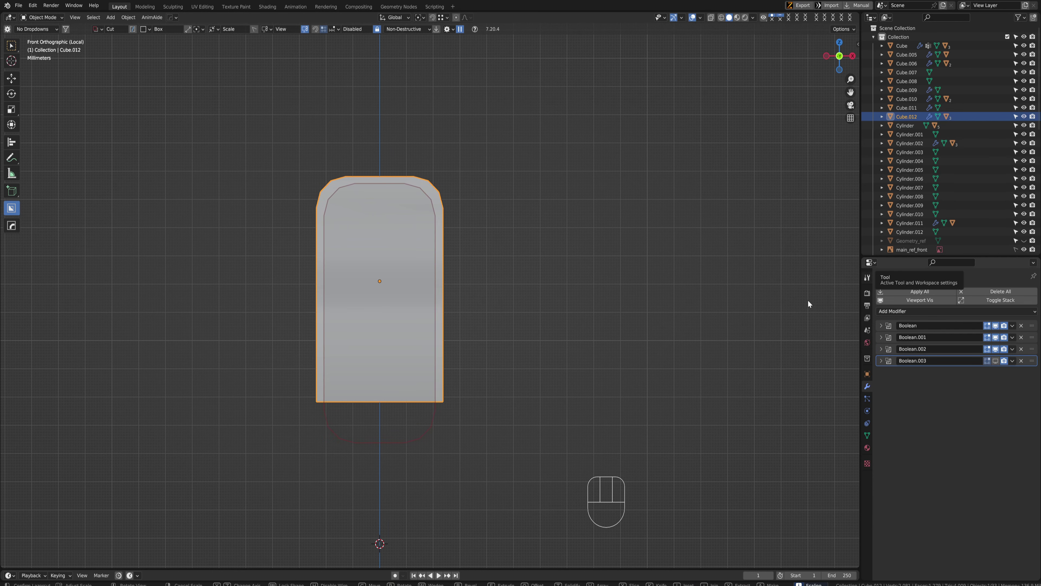
click(770, 305)
middle_drag(547, 311, 529, 289)
key(w)
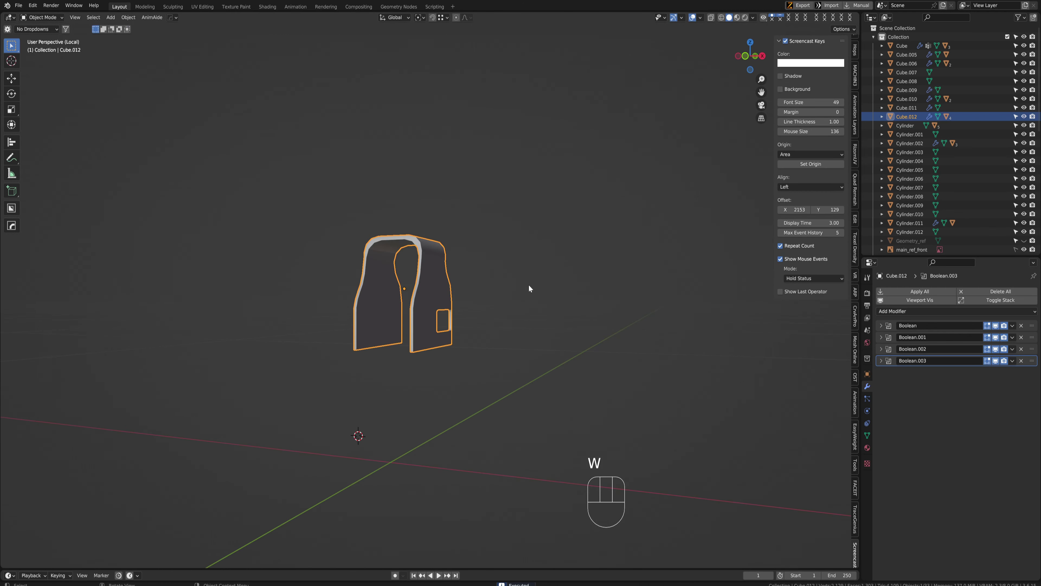
key(slash)
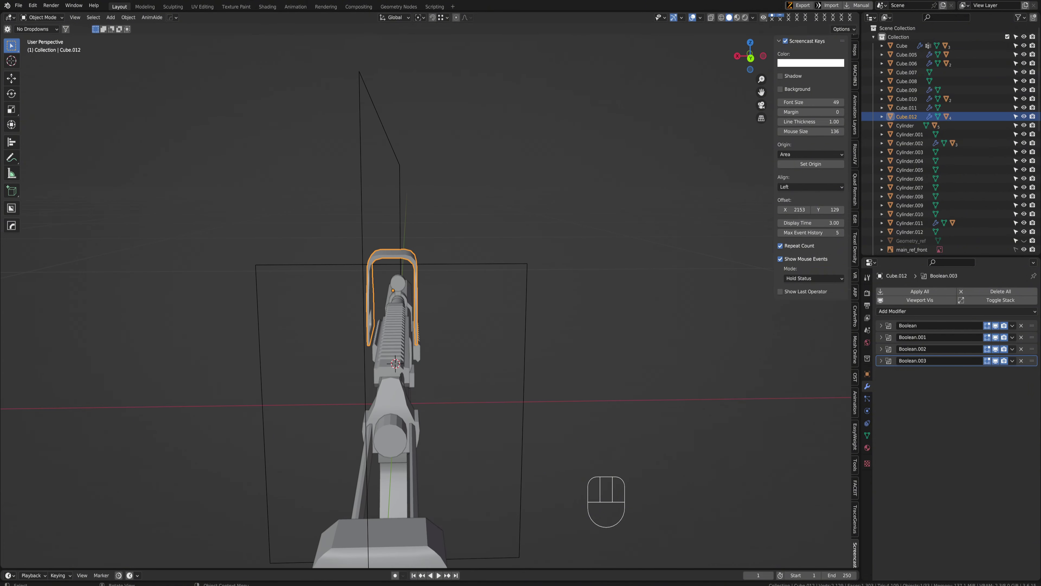
Duplicate the sight shell in place and delete the Boolean.003 hollowing cut from the duplicate
middle_drag(529, 289, 472, 309)
key(shift+d)
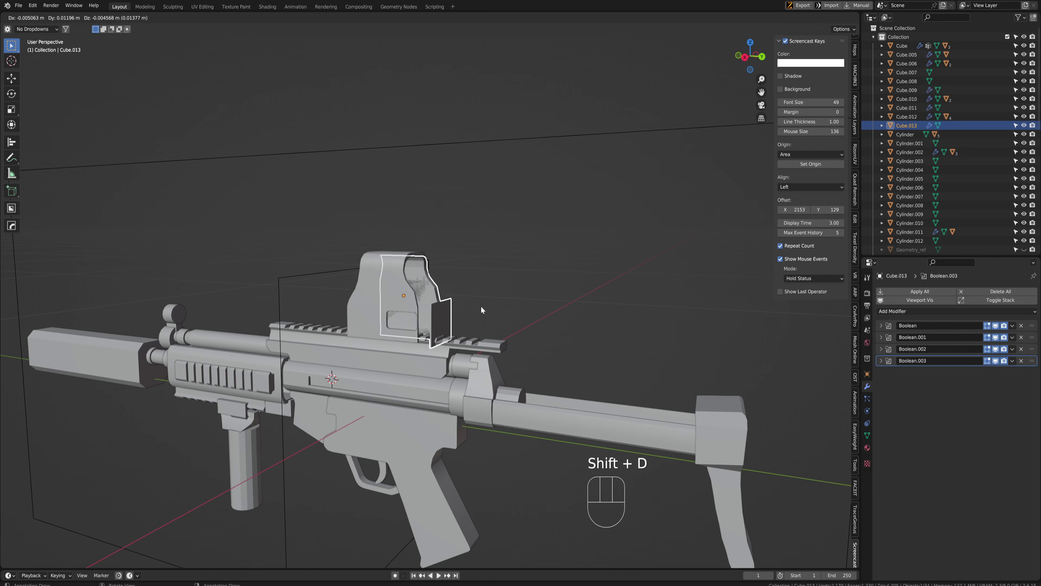
right_click(484, 310)
click(1022, 361)
middle_drag(558, 300, 546, 262)
Scale the duplicate down uniformly by about 0.965 and delete its Boolean.002 button-recess cut
key(s)
click(550, 265)
key(s)
click(500, 266)
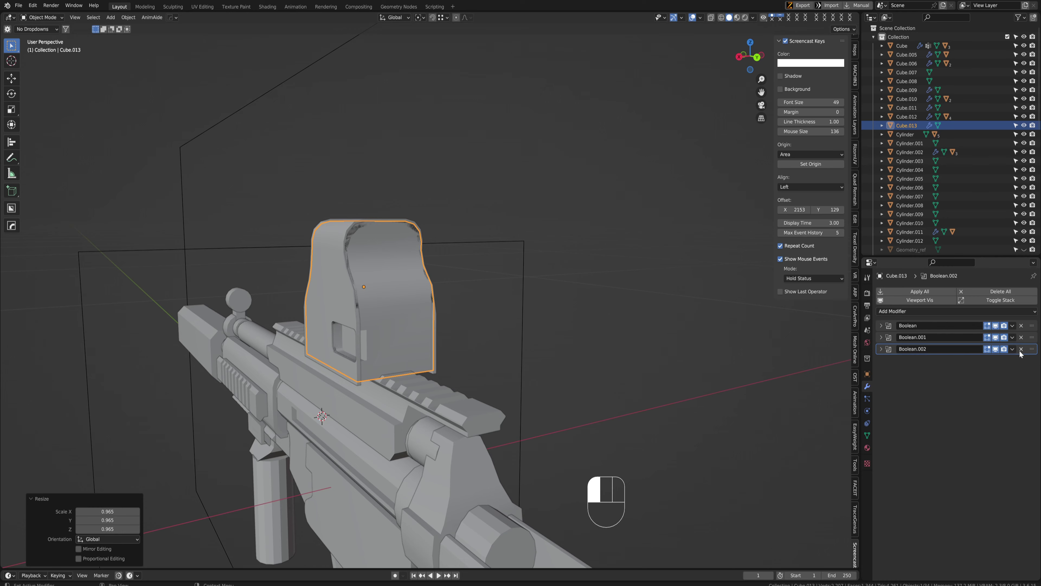
click(1020, 349)
middle_drag(512, 301, 545, 303)
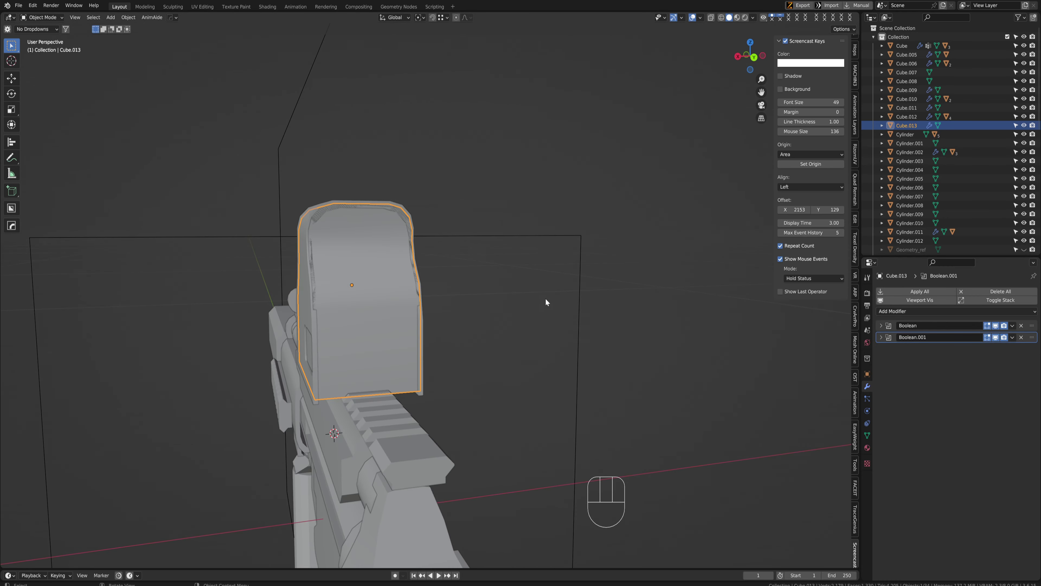
Try scaling the inner duplicate along Y and undo the change
key(s)
right_click(588, 311)
key(s)
key(y)
click(574, 312)
middle_drag(574, 312, 451, 276)
key(ctrl+z)
Duplicate the sight's rear profile cutter in place and scale the copy up uniformly by about 1.175
drag(881, 326, 881, 397)
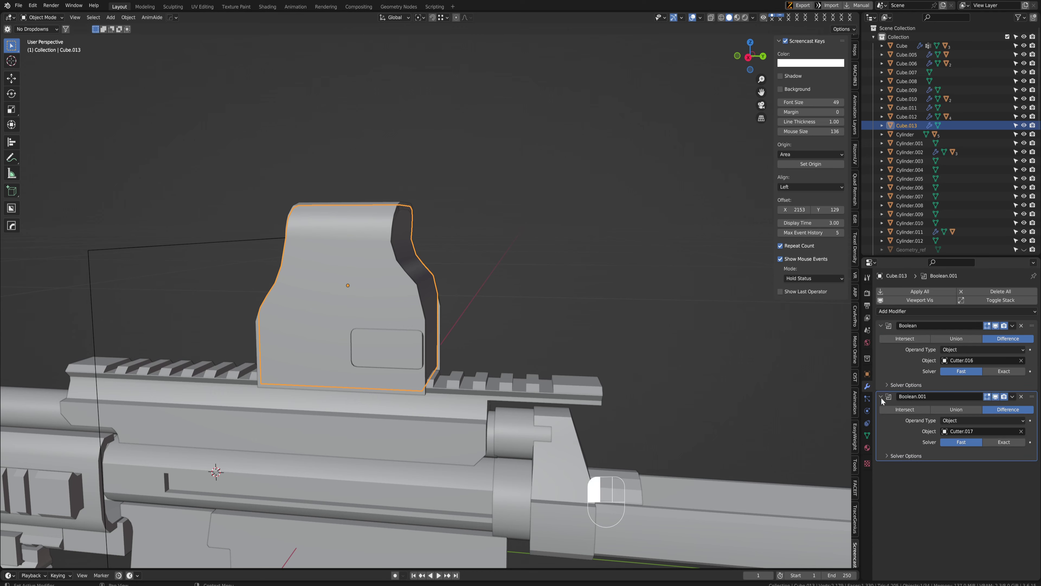
middle_drag(492, 313, 472, 258)
key(q)
click(364, 296)
key(shift+d)
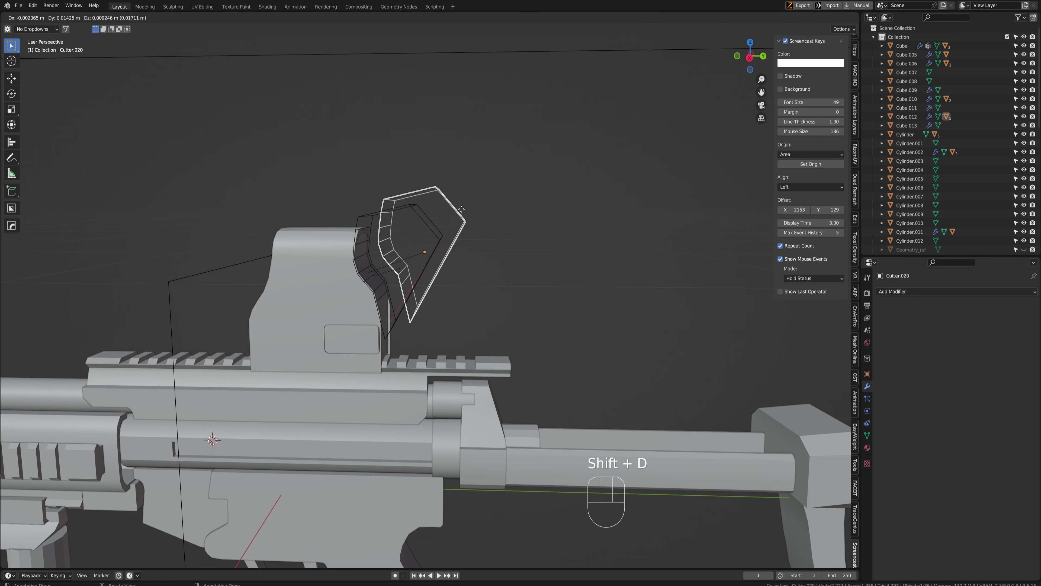
right_click(434, 209)
key(ctrl+space)
key(s)
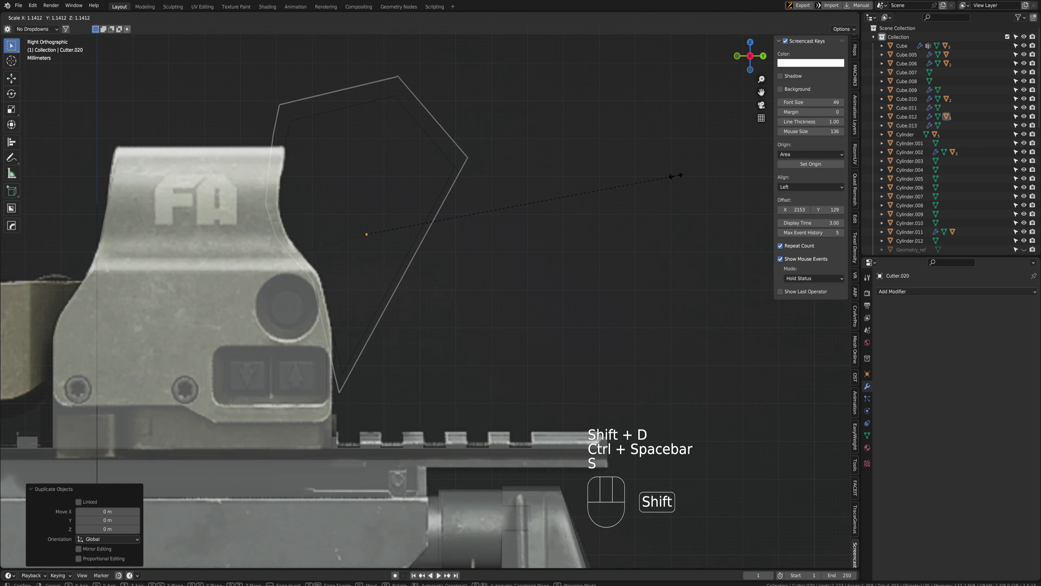
click(493, 240)
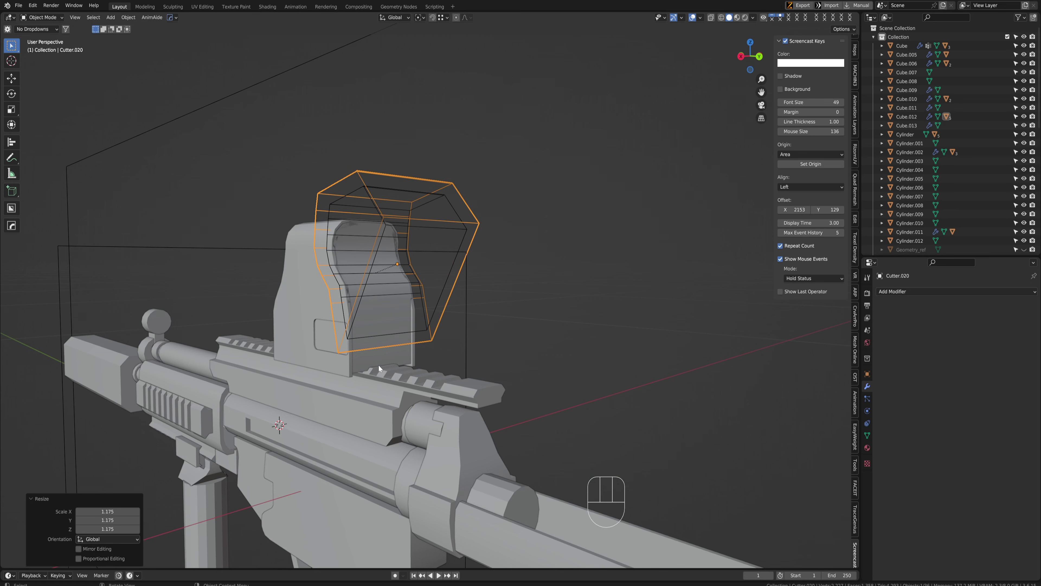
Set the inner block's Boolean.001 cutter object to Cutter.020
click(388, 353)
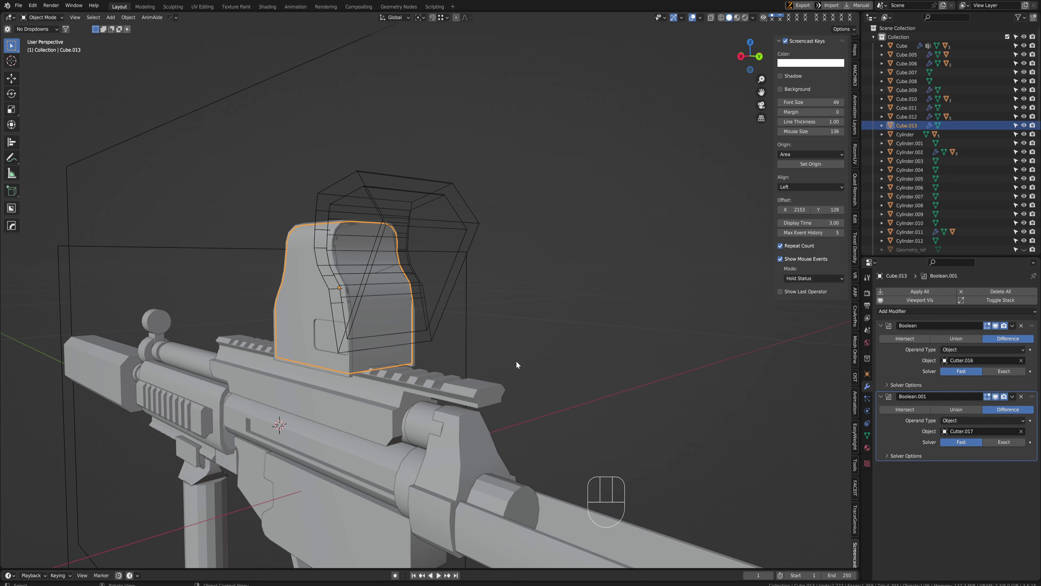
scroll(406, 389, up, 2)
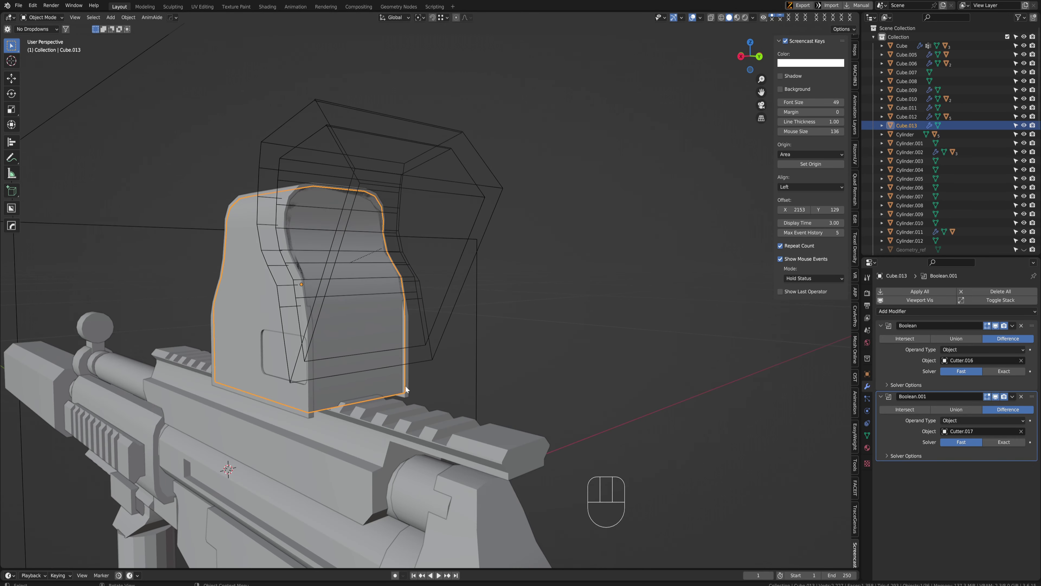
click(984, 432)
text(Cutter.01)
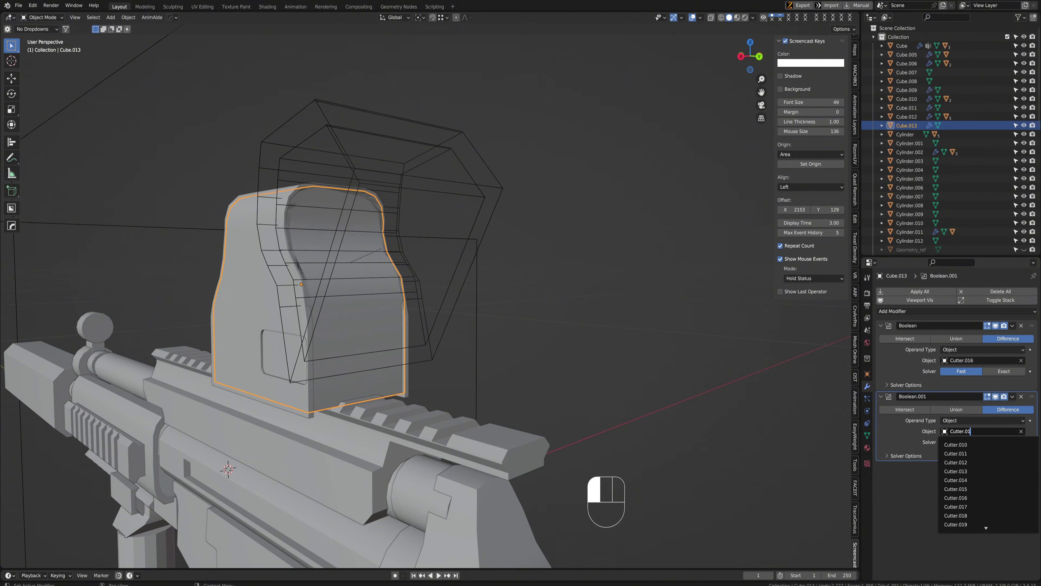
key(BackSpace)
text(2)
key(Return)
Narrow the inner block along X to fit within the shell's walls, finishing with a factor of about 0.958
middle_drag(359, 191, 445, 352)
key(s)
key(x)
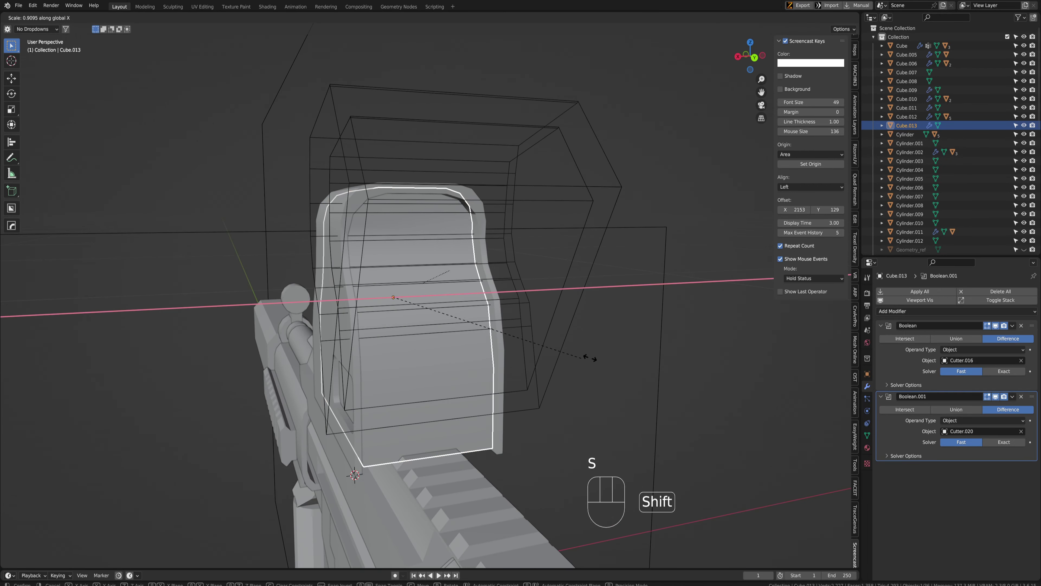
click(592, 360)
key(ctrl+space)
click(559, 286)
key(s)
key(x)
shift+click(538, 296)
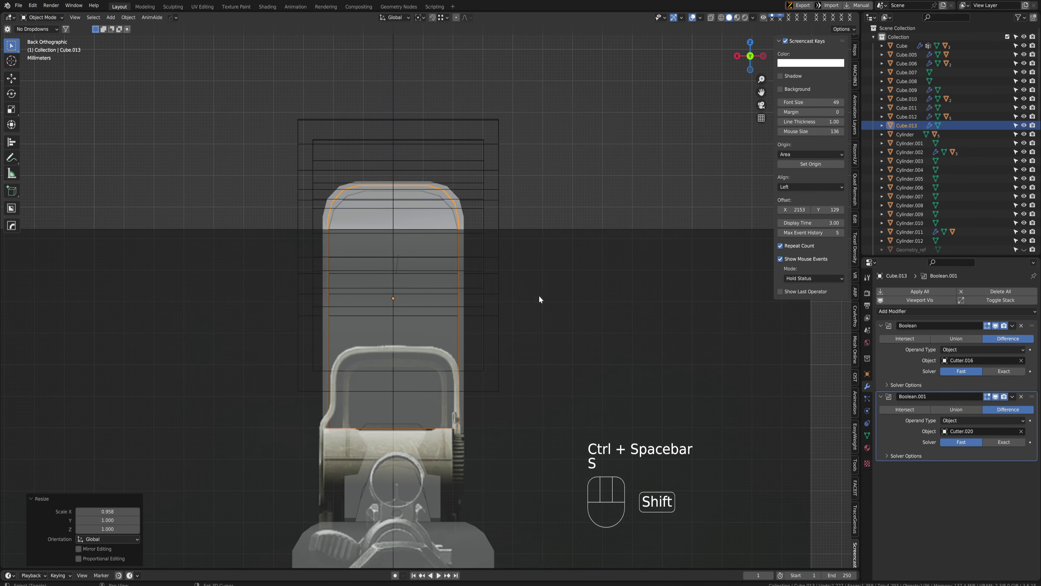
Duplicate the sight's front profile cutter in place and scale the copy up uniformly by about 1.218
middle_drag(539, 296, 412, 272)
key(q)
click(360, 283)
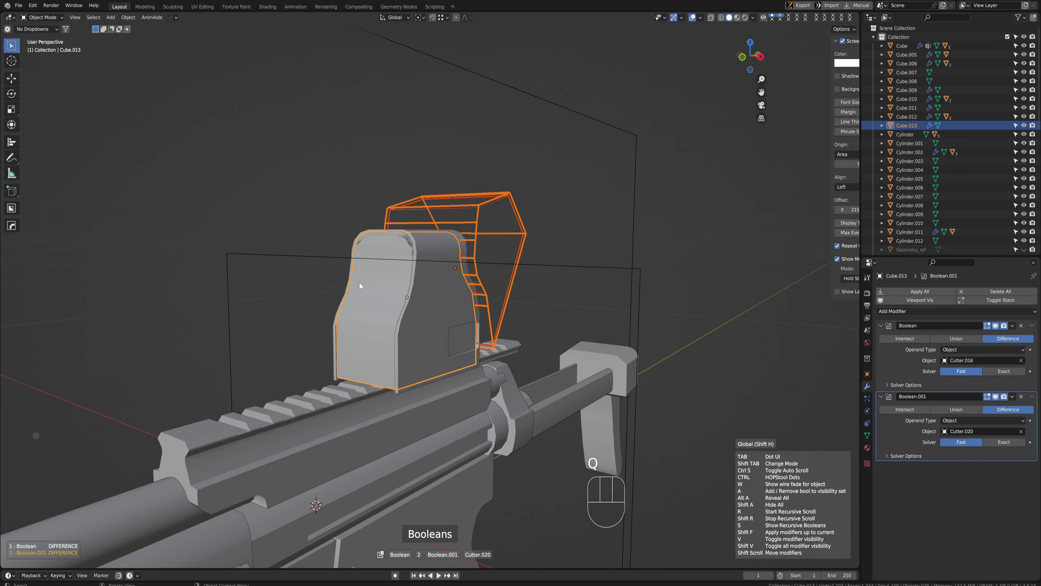
key(shift+d)
right_click(362, 279)
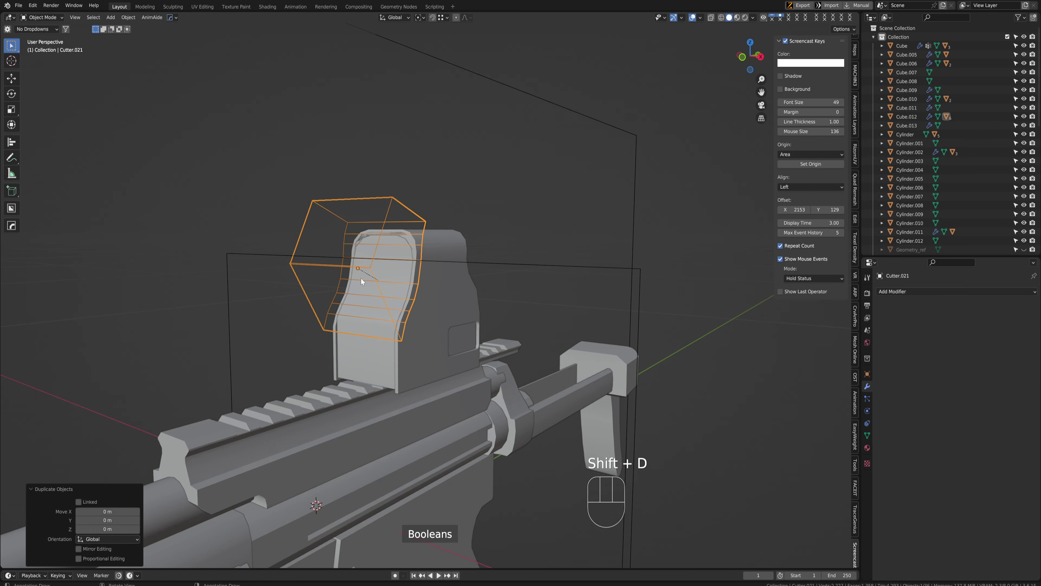
key(ctrl+space)
click(500, 249)
key(s)
shift+click(819, 268)
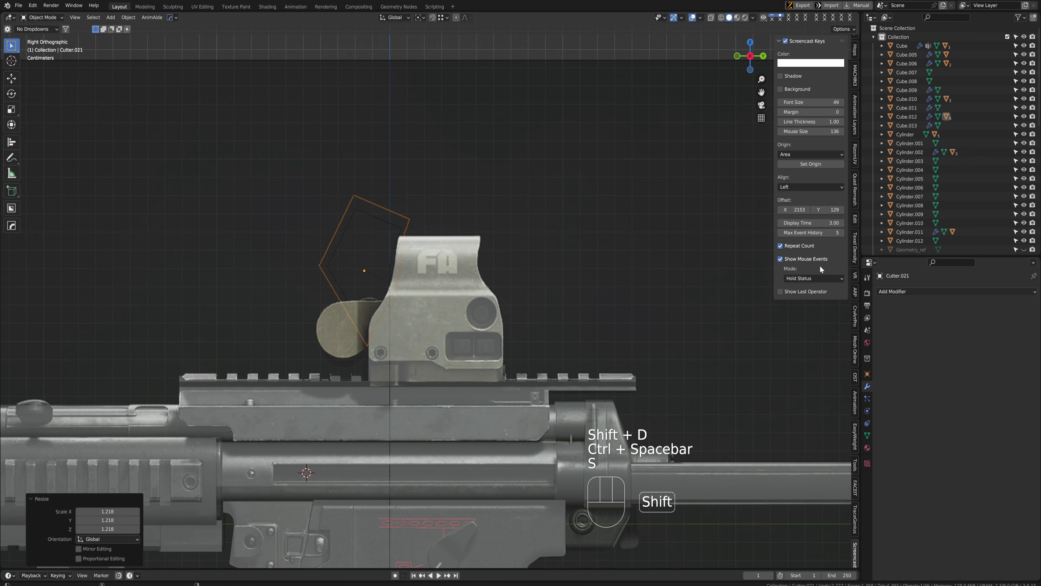
Set the inner block's first Boolean modifier to use Cutter.021 as its cutter object
middle_drag(431, 227, 482, 231)
click(361, 356)
click(965, 361)
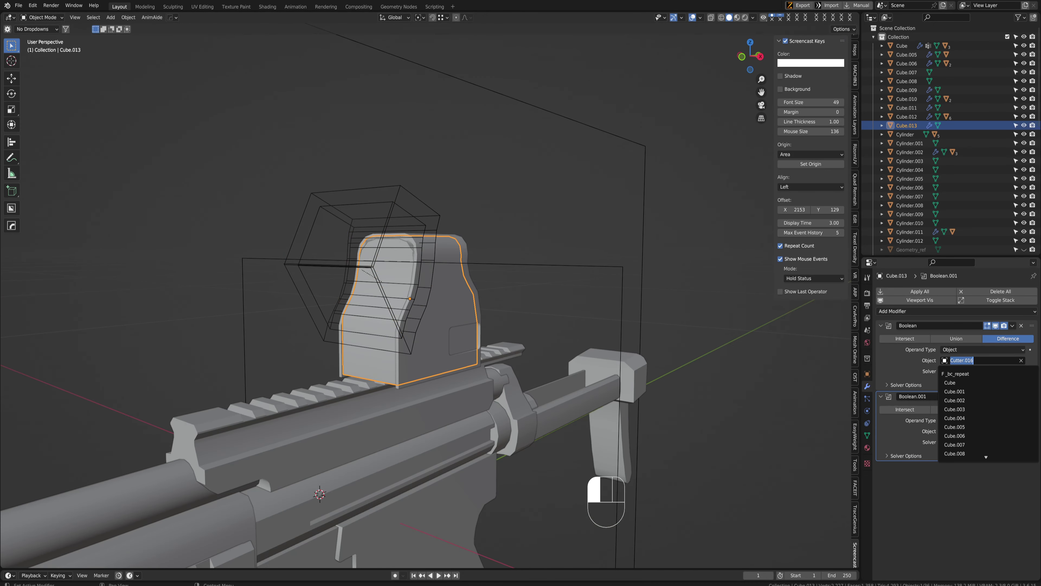
click(391, 185)
click(366, 379)
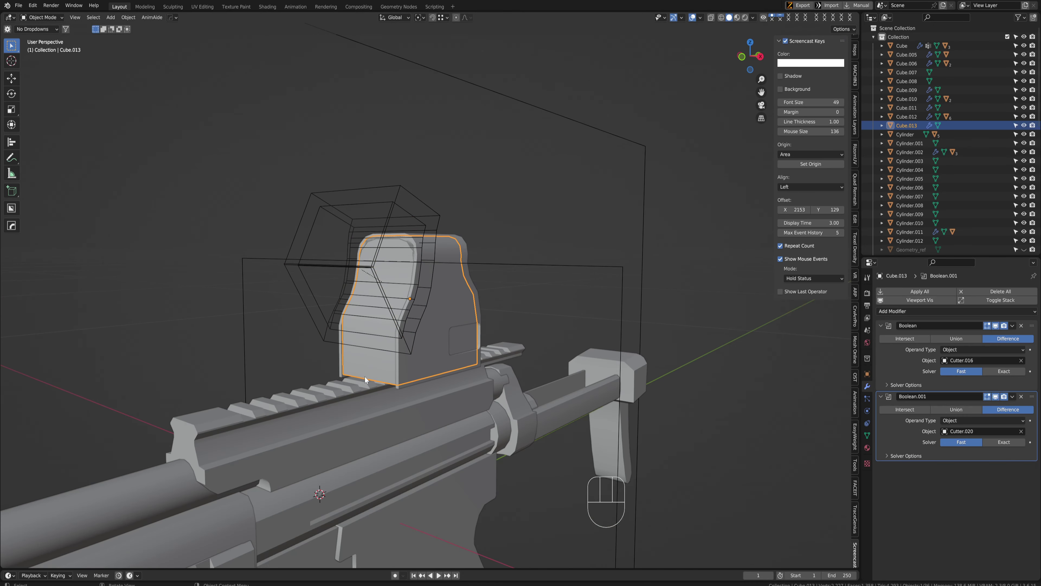
click(987, 361)
text(21)
key(Return)
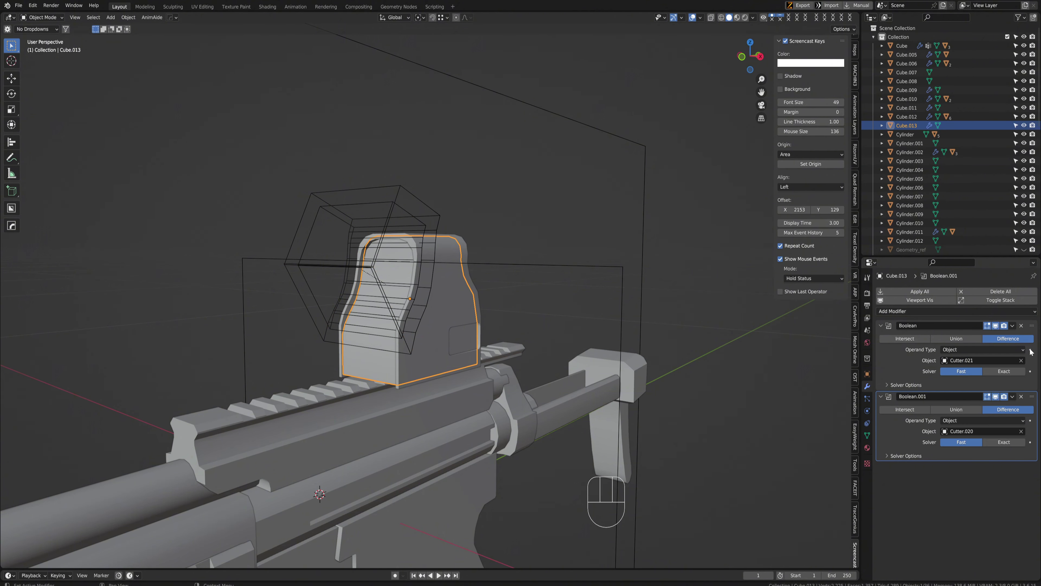
click(298, 154)
Cut a rounded rectangular window through the inner block's upper part from the back view with a bevelled BoxCutter box
middle_drag(430, 215, 289, 218)
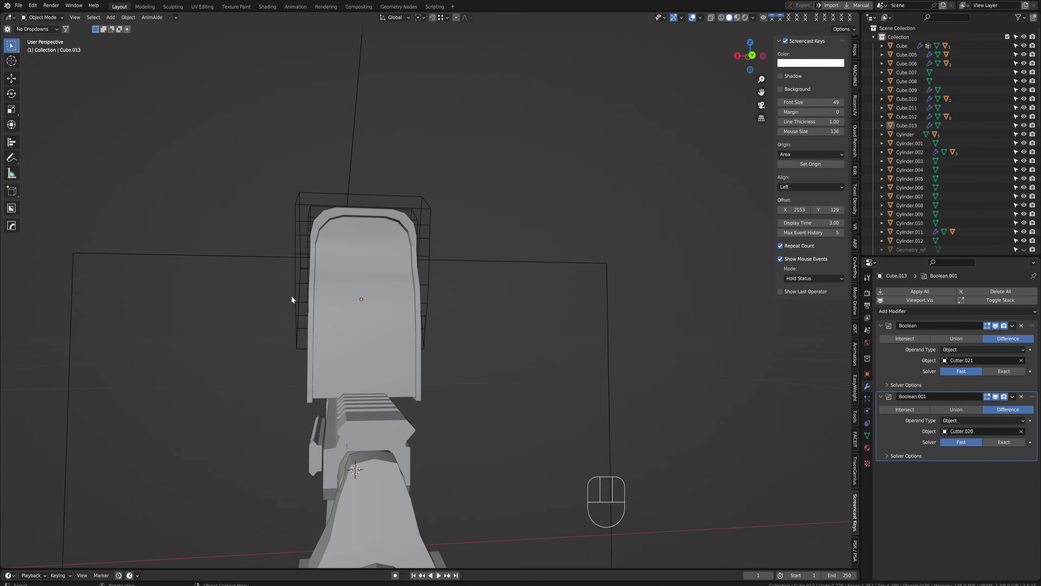
key(ctrl+space)
key(ctrl+space)
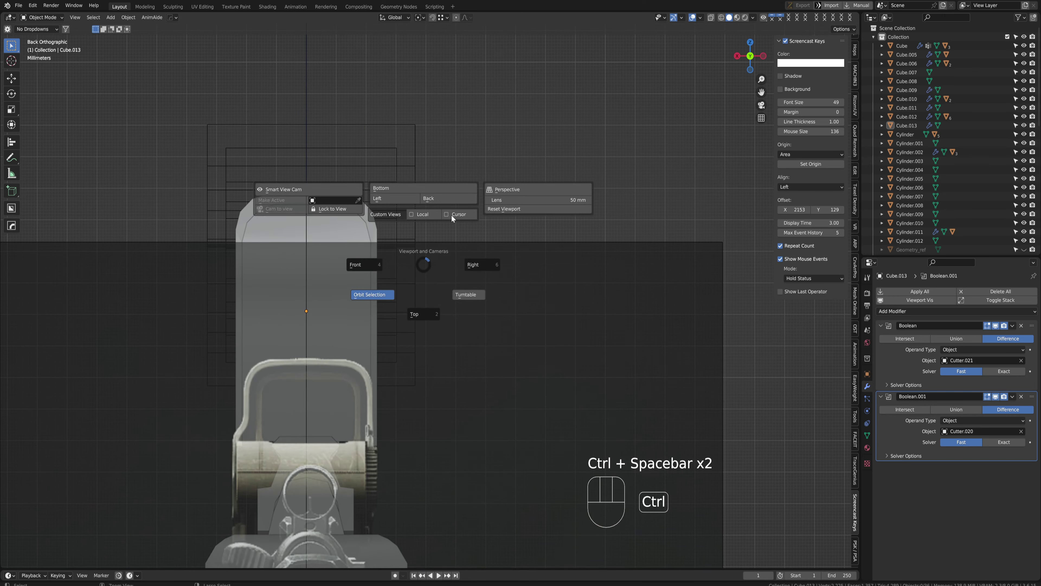
click(381, 292)
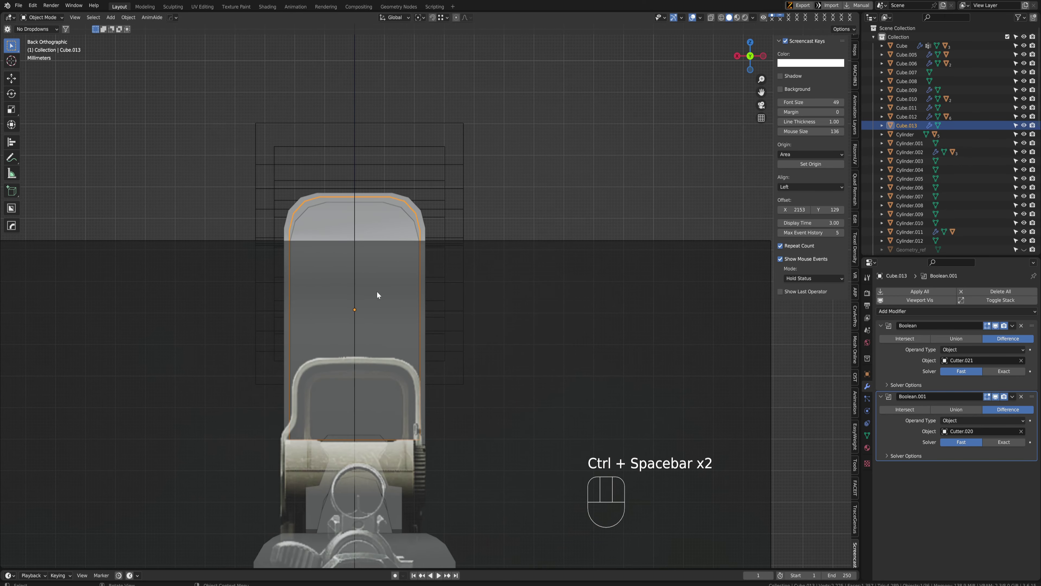
key(alt+w)
key(d)
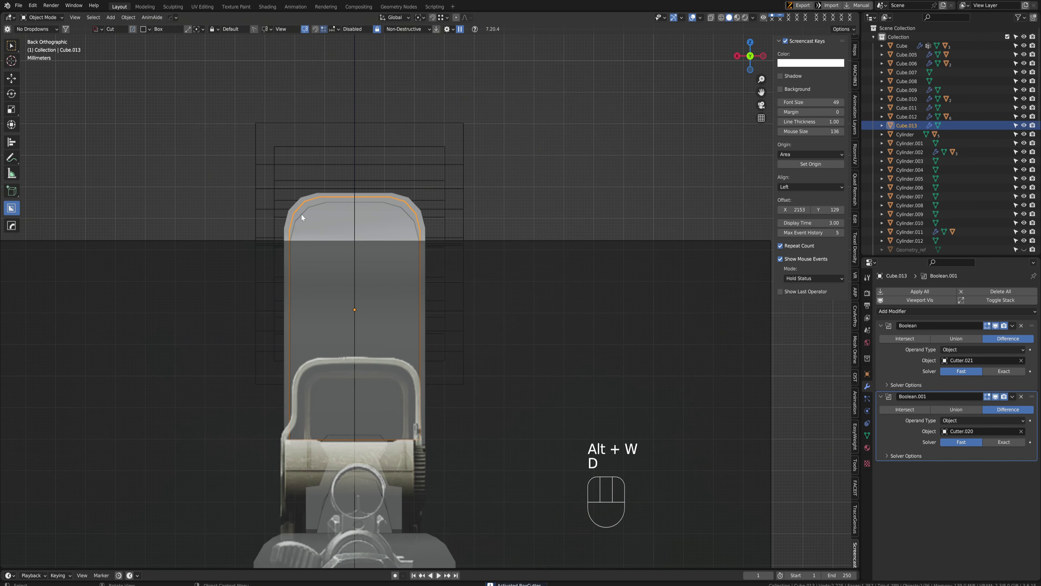
mouse_move(297, 208)
mouse_down()
mouse_move(341, 261)
mouse_move(413, 312)
mouse_up()
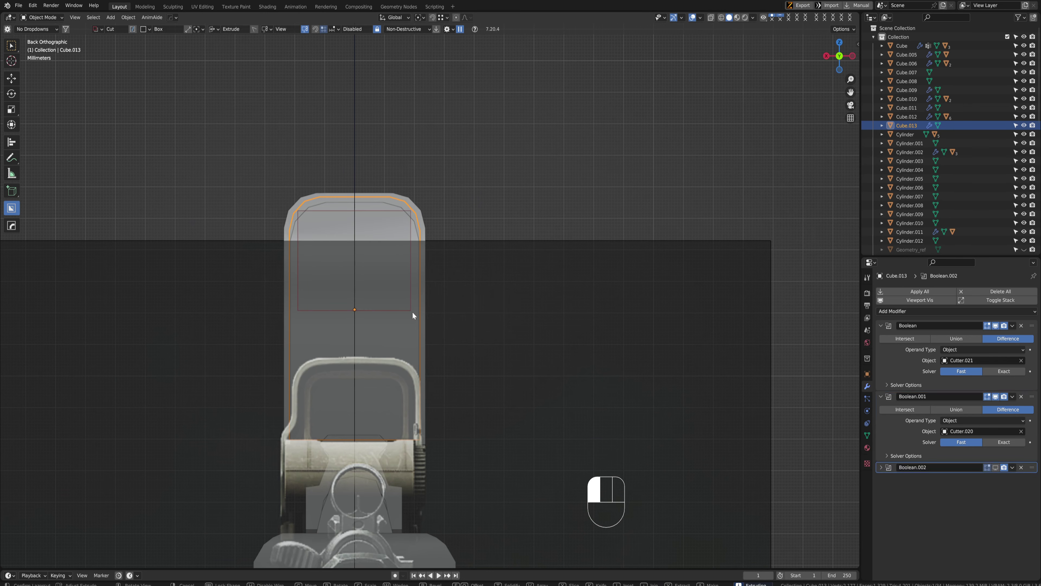
key(b)
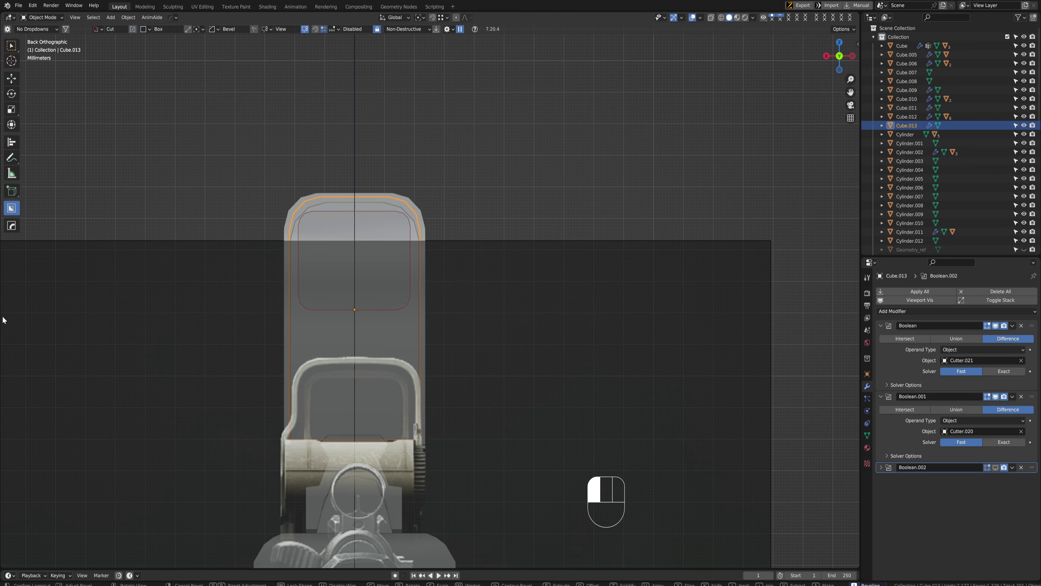
drag(3, 320, 3, 320)
middle_drag(342, 287, 406, 289)
Reveal the window cutter with Ever Scroll, scale it down slightly and lower it about 0.0004 m along Z
key(q)
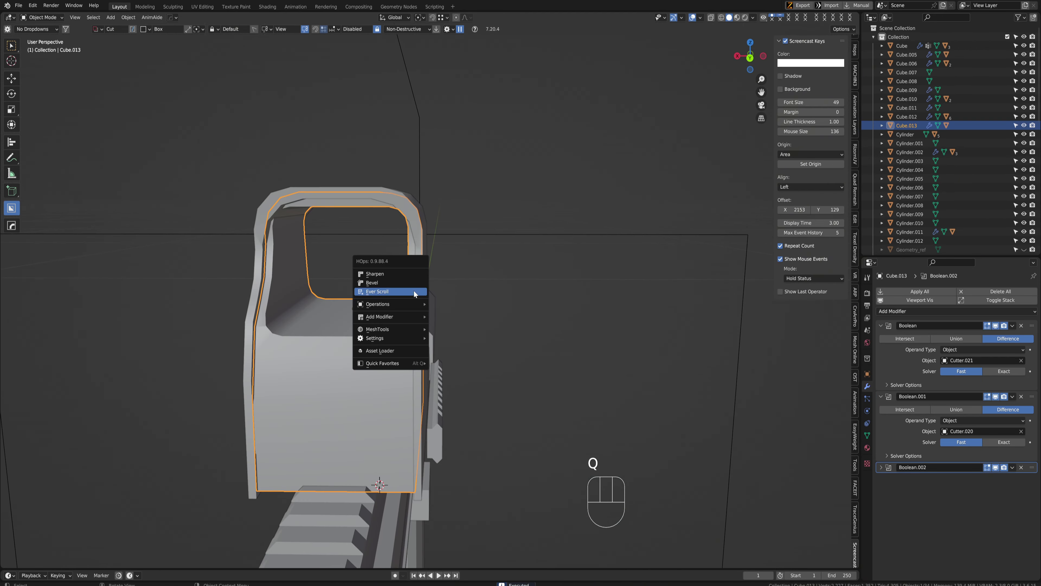
click(406, 289)
key(w)
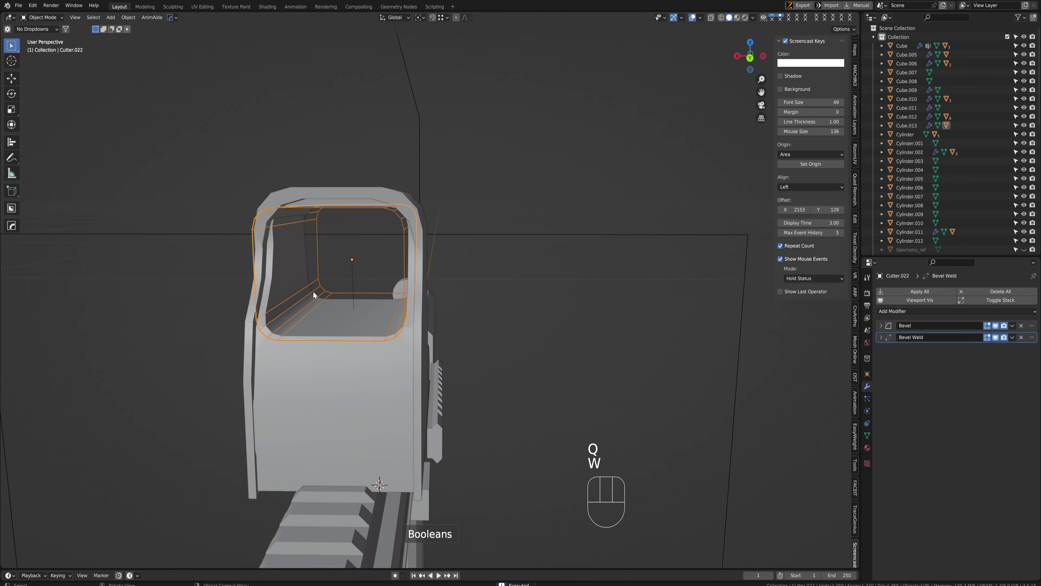
key(s)
click(487, 300)
key(g)
click(487, 263)
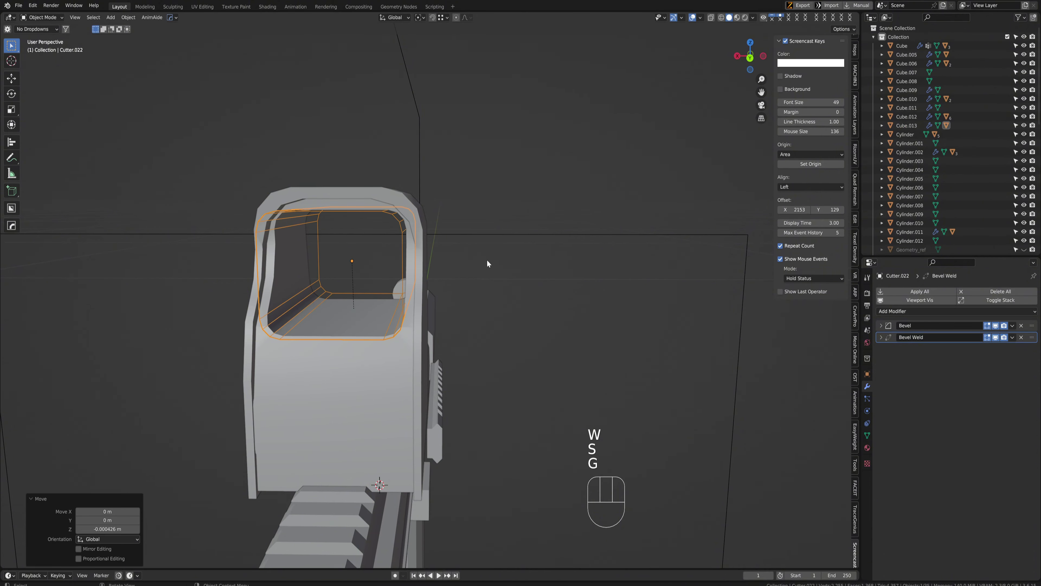
scroll(487, 263, down, 2)
middle_drag(474, 263, 579, 218)
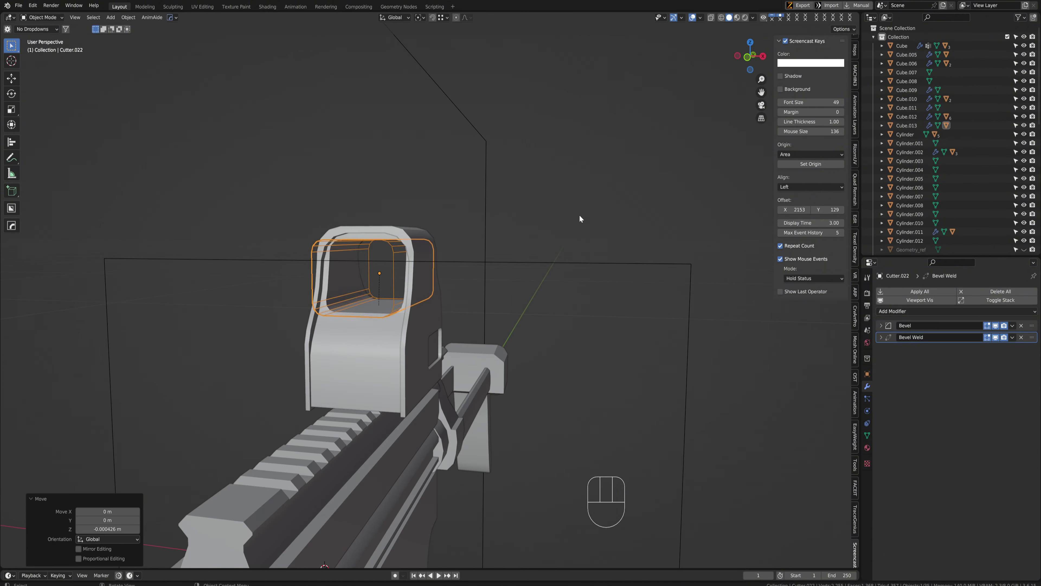
click(579, 218)
Check the sight's reference image and move the inner block's front face forward about 0.021 m along Y
middle_drag(321, 341, 261, 330)
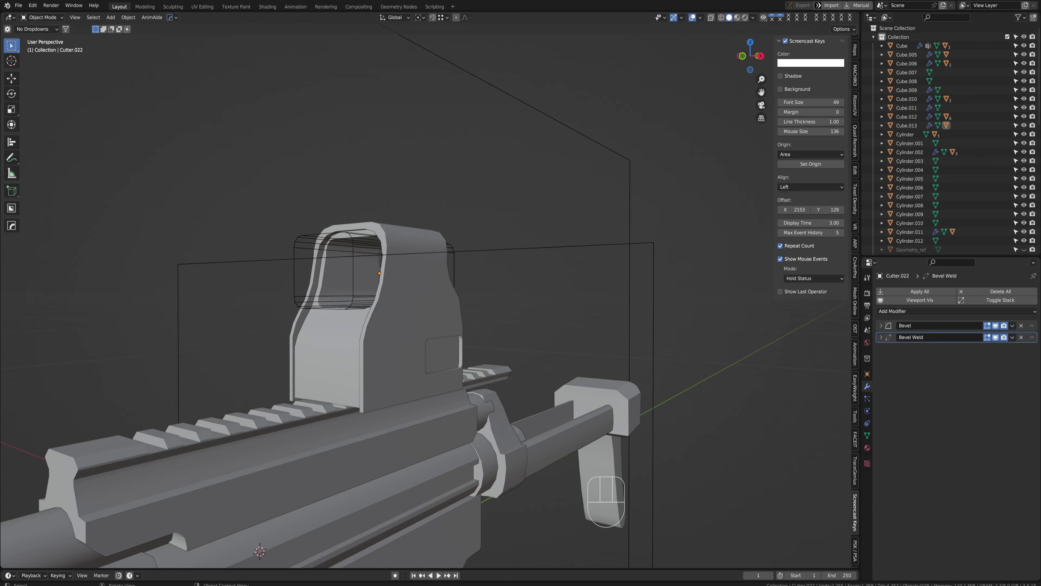
key(alt+Tab)
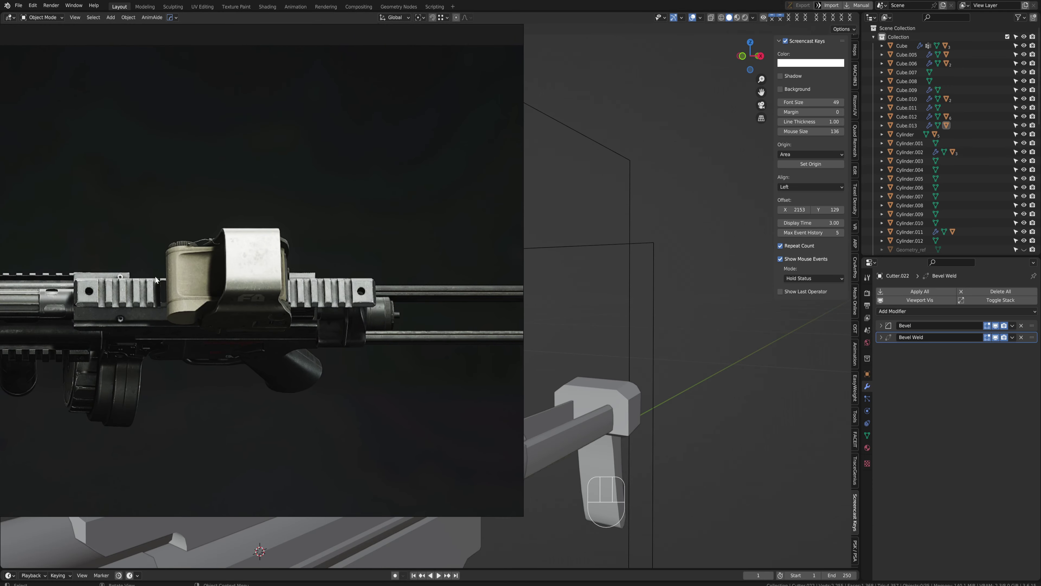
key(alt+Tab)
click(331, 361)
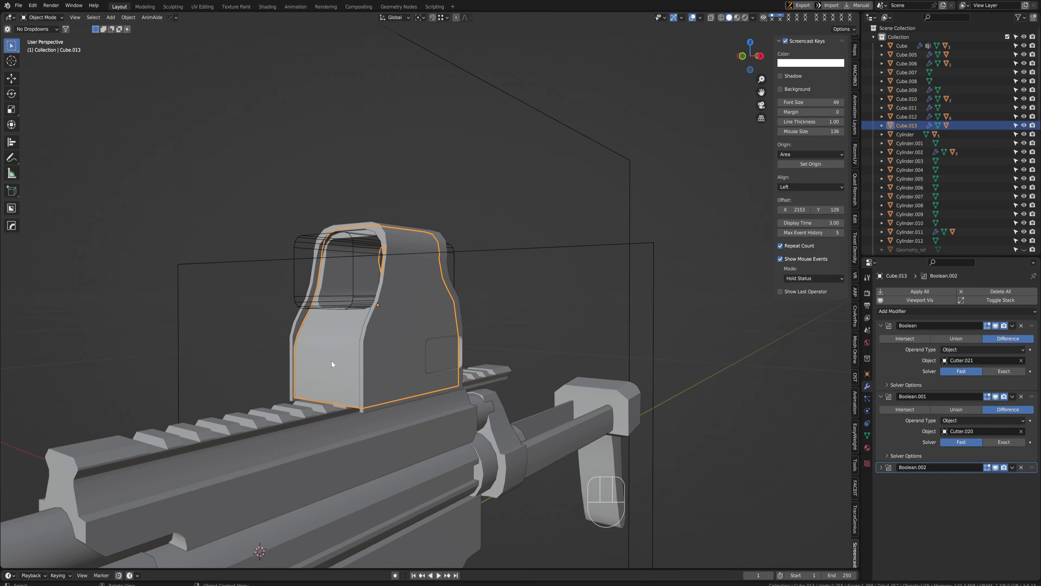
key(Tab)
key(3)
mouse_move(311, 338)
middle_down()
mouse_move(331, 323)
mouse_move(369, 336)
mouse_move(299, 333)
mouse_move(327, 346)
middle_up()
key(g)
click(336, 323)
key(g)
key(y)
click(327, 337)
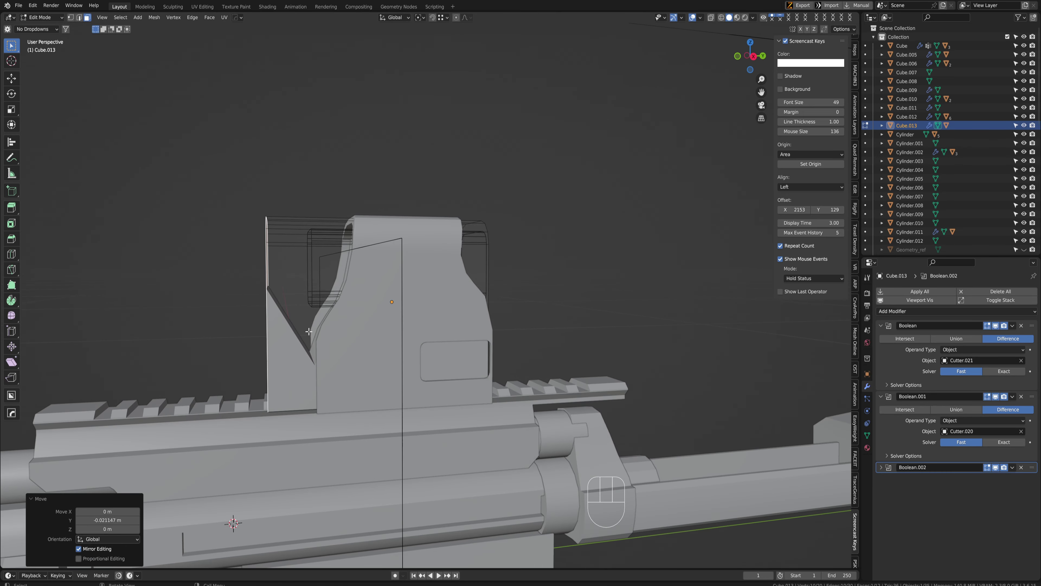
Bring up the inner block's front profile cutter with Ever Scroll and raise its lowest vertices in the right view
key(Tab)
key(q)
key(Tab)
click(321, 209)
key(q)
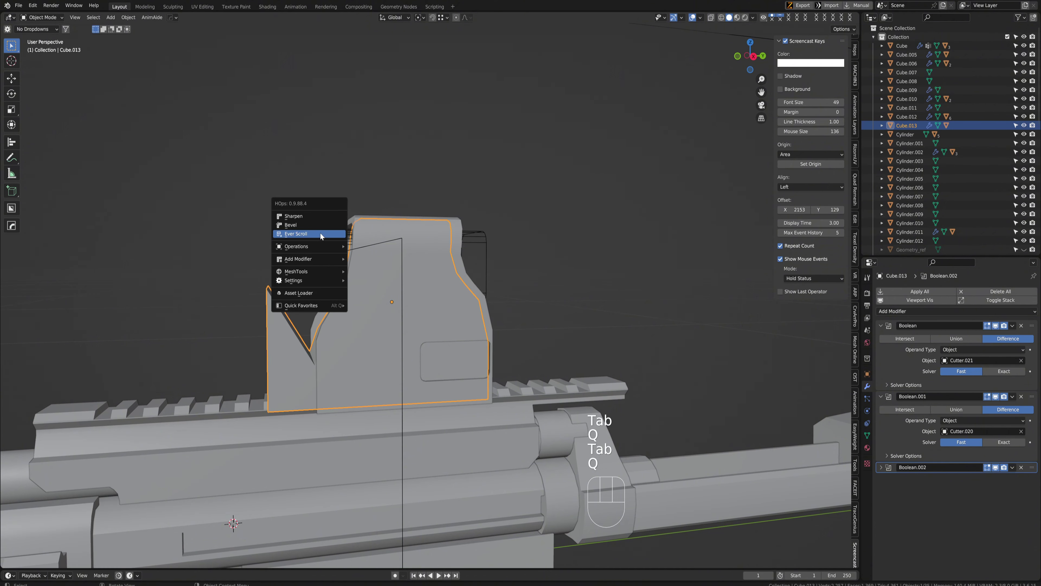
click(320, 246)
click(340, 185)
key(ctrl+space)
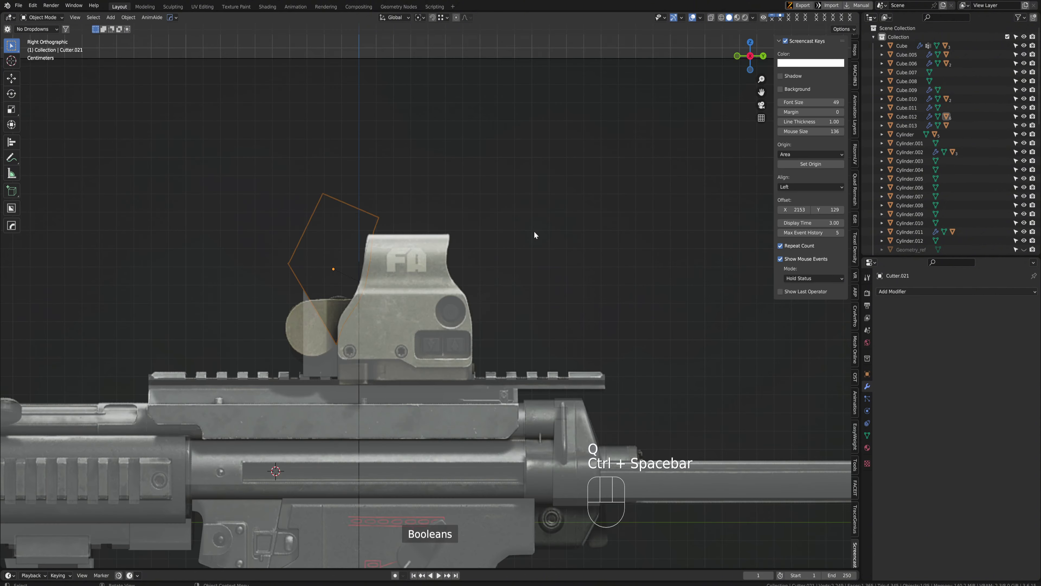
scroll(310, 353, up, 3)
key(Tab)
key(1)
key(alt+z)
drag(303, 397, 254, 335)
key(g)
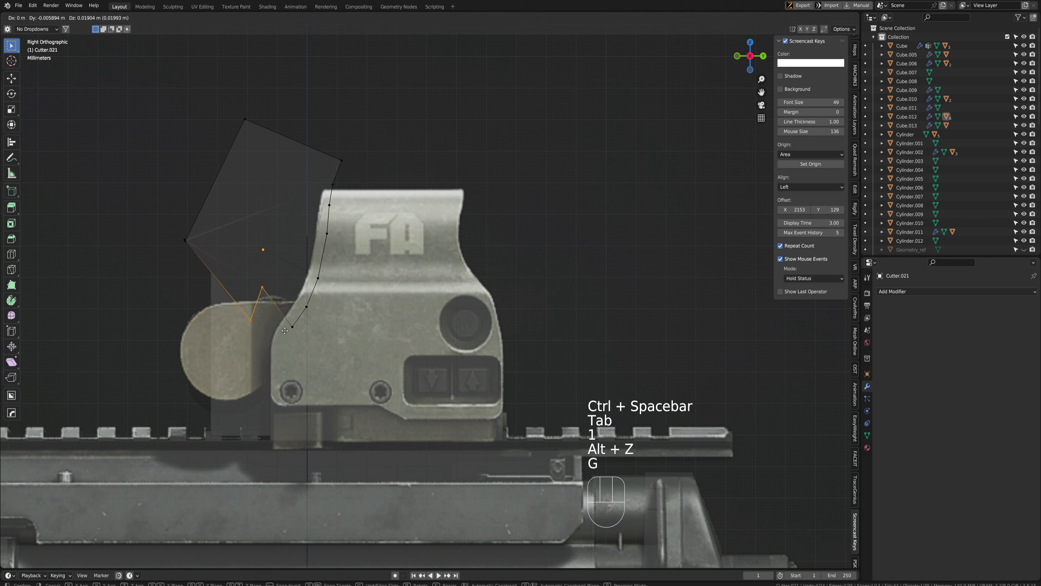
click(232, 268)
Reposition the front cutter's remaining lower vertices along the top edge of the reference's front housing and hide the cutter
drag(202, 294, 258, 333)
key(g)
click(223, 323)
drag(227, 264, 302, 351)
key(g)
click(274, 335)
key(g)
click(286, 305)
drag(301, 299, 330, 326)
key(g)
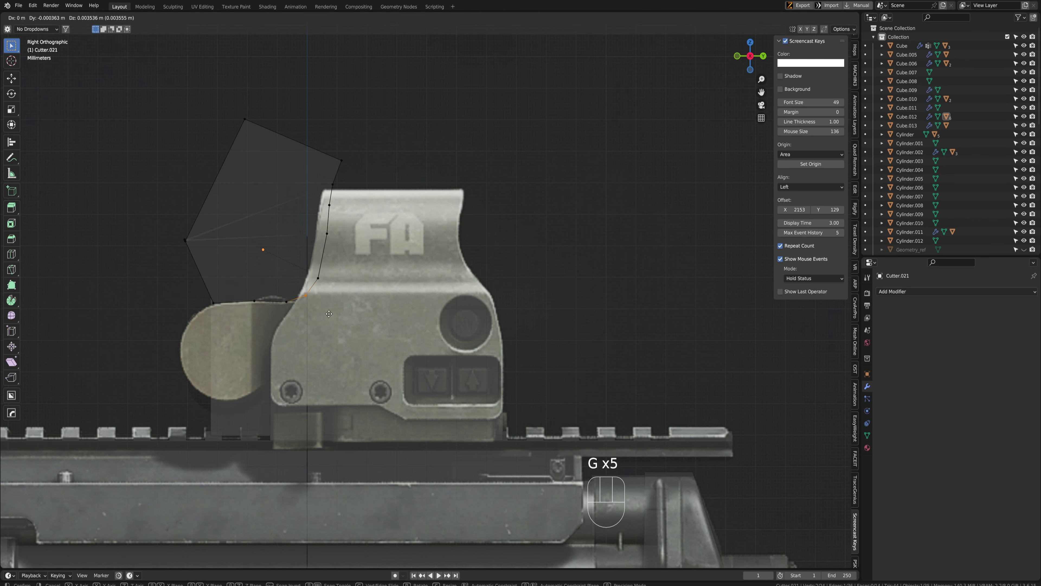
click(331, 320)
middle_drag(331, 320, 394, 266)
key(Tab)
key(h)
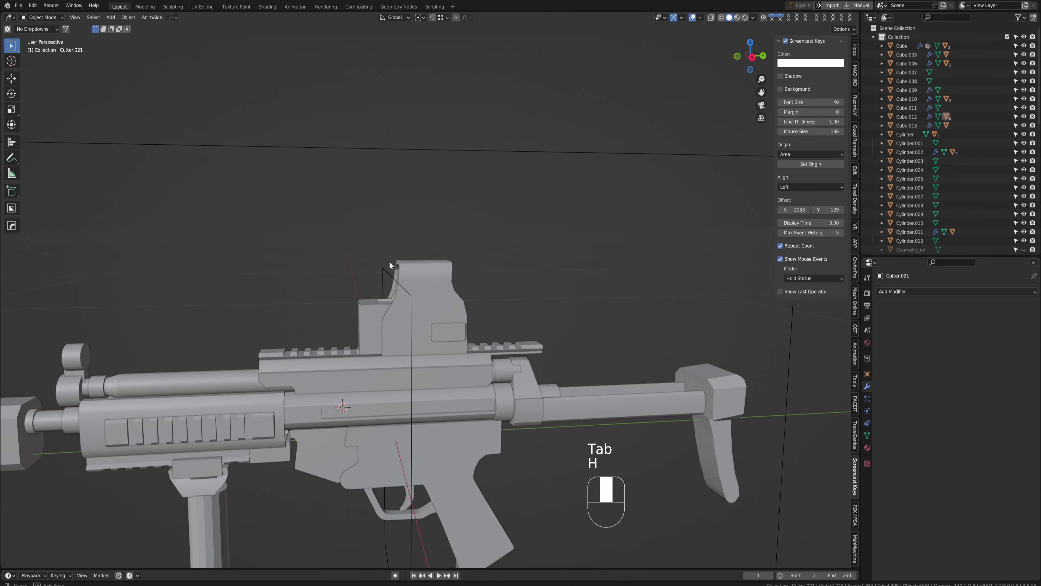
Reveal the front profile cutter again and move its lower front corner out past the inner block's front face
scroll(355, 342, up, 5)
click(283, 357)
key(Tab)
middle_drag(284, 354, 312, 278)
key(Tab)
key(q)
click(312, 276)
scroll(309, 274, up, 1)
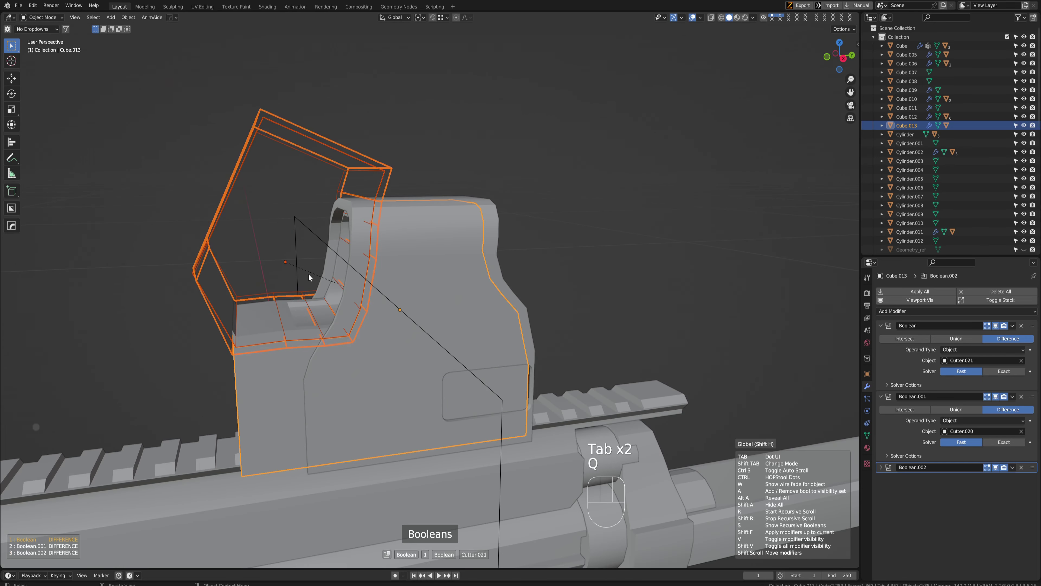
click(308, 274)
key(ctrl+space)
shift+middle_drag(272, 370, 257, 259)
key(Tab)
key(1)
key(alt+z)
key(g)
click(322, 296)
key(Tab)
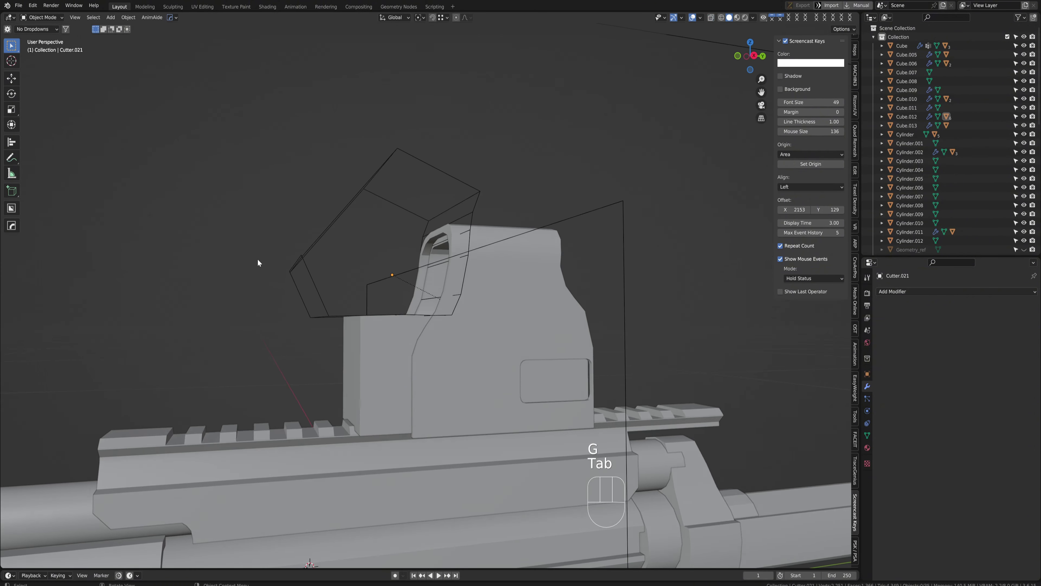
Extend the inner block's front face about 0.012 m further along Y to enclose the reference's rounded housing
key(ctrl+space)
scroll(363, 385, up, 2)
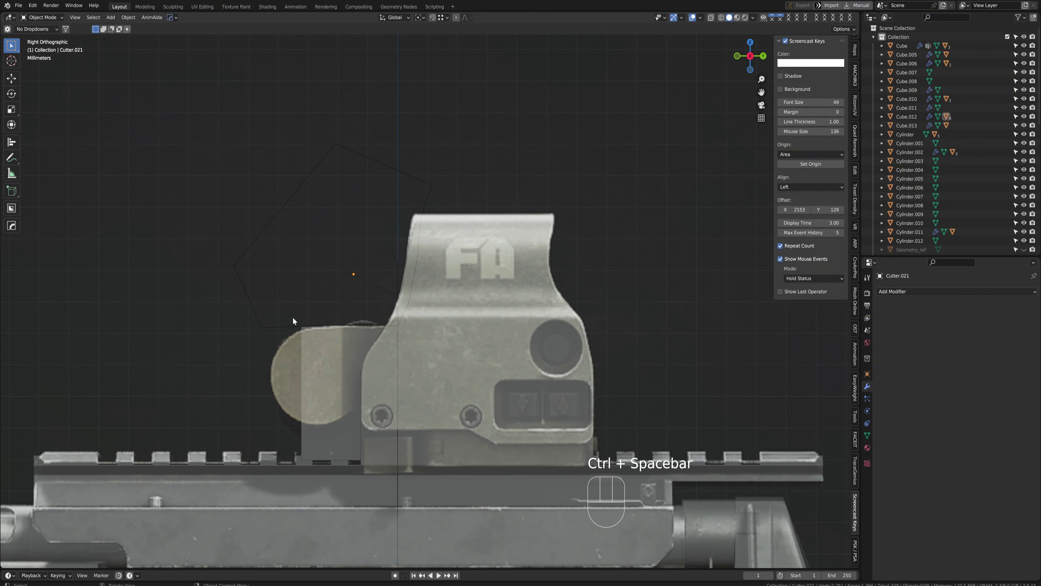
click(317, 382)
key(Tab)
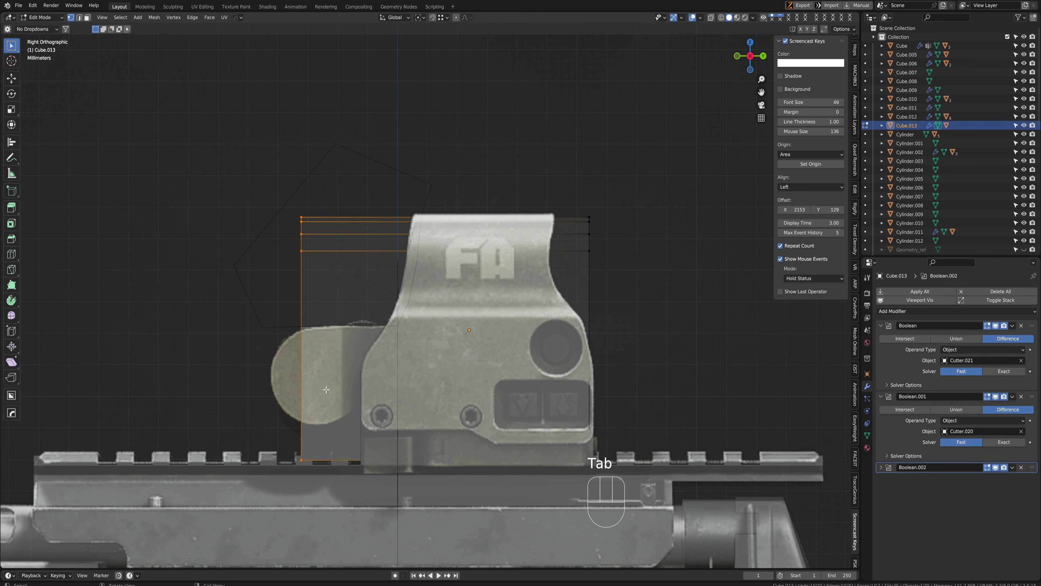
key(g)
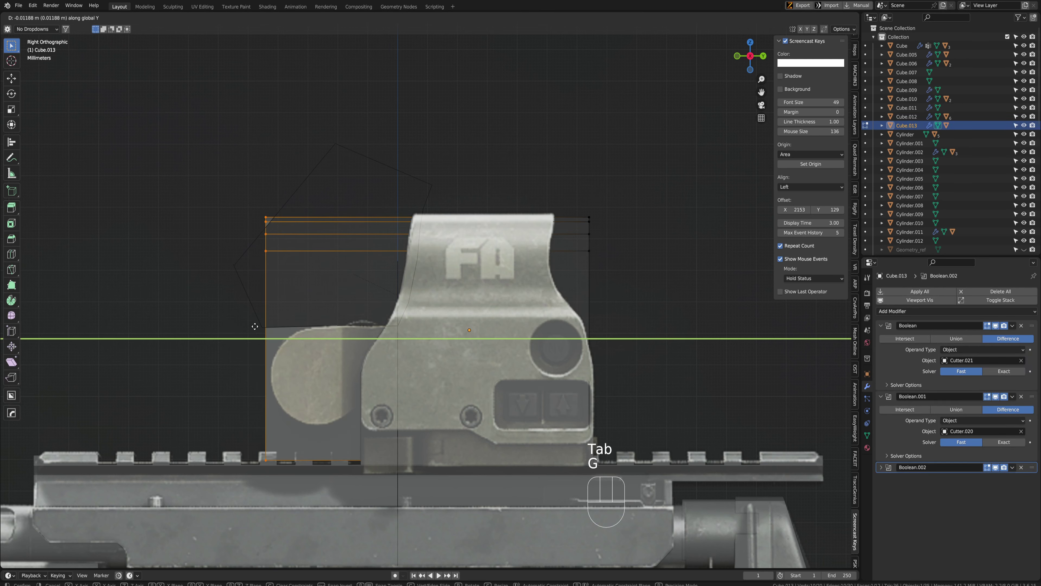
click(255, 326)
shift+middle_drag(316, 309, 351, 336)
Move the front profile cutter's foremost vertices outward to clear the extended inner block
key(Tab)
click(346, 210)
key(Tab)
key(1)
key(alt+z)
drag(198, 217, 301, 329)
key(g)
click(265, 317)
key(Tab)
middle_drag(265, 316, 242, 297)
Cut the extended inner block with a BoxCutter Ngon traced along the reference's rounded front housing, removing the material outside it
key(ctrl+space)
scroll(438, 352, up, 2)
shift+middle_drag(392, 322, 403, 262)
scroll(396, 344, up, 2)
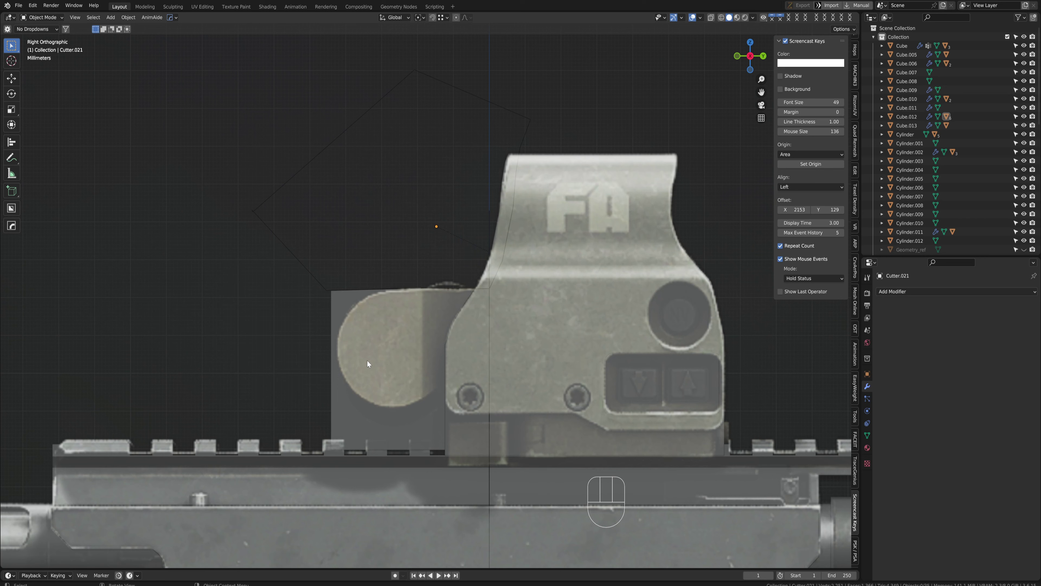
click(365, 331)
key(alt+w)
key(d)
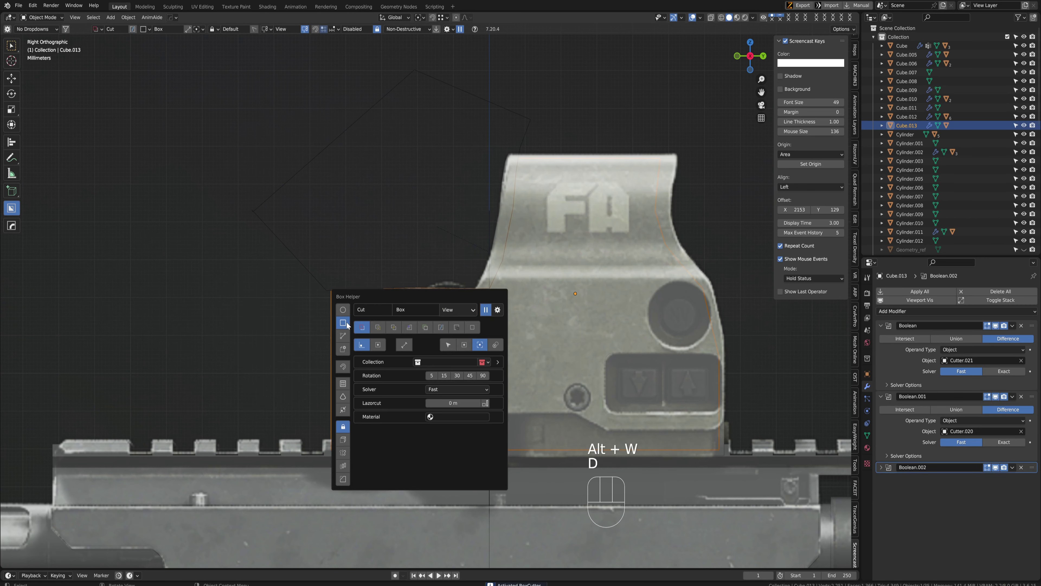
key(d)
drag(393, 285, 349, 311)
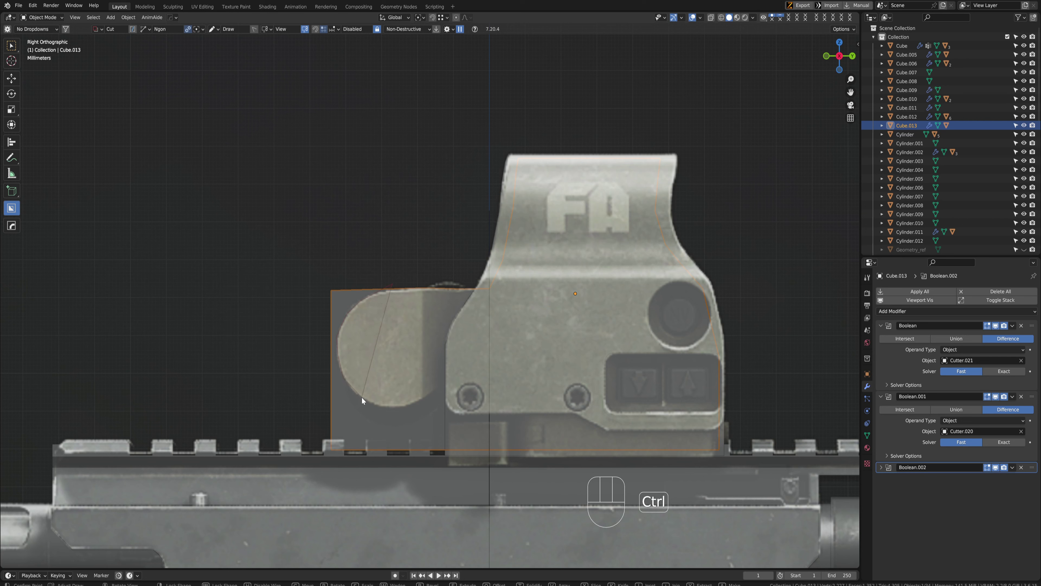
click(435, 394)
click(446, 381)
click(463, 379)
ctrl+click(419, 209)
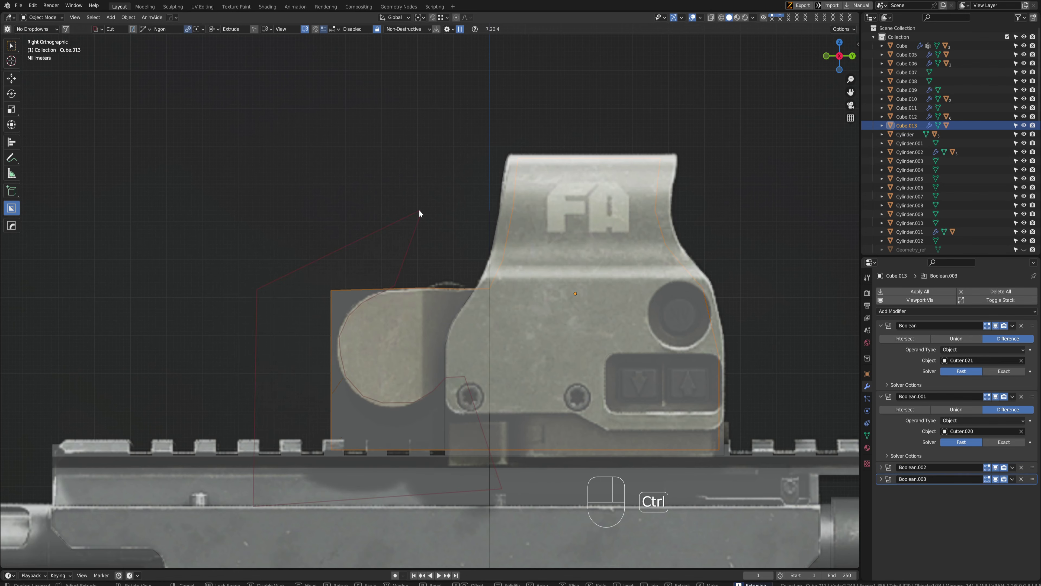
click(418, 214)
middle_drag(305, 347, 406, 287)
key(alt+z)
key(alt+z)
key(w)
click(416, 275)
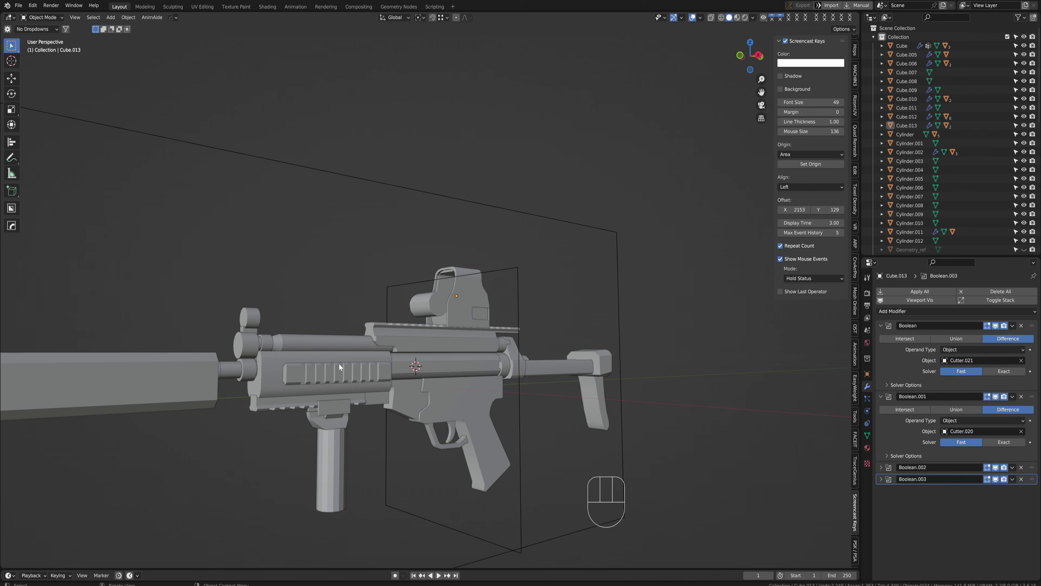
Examine the drum magazine's shape in the front and side views on the reference board
right_drag(0, 281, 295, 280)
scroll(426, 345, down, 5)
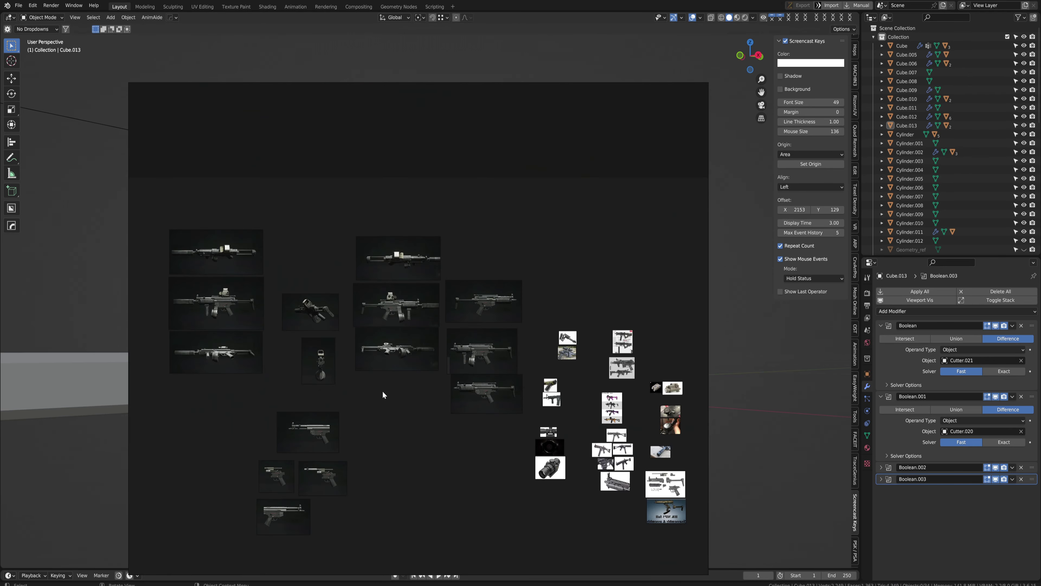
scroll(286, 367, up, 4)
scroll(275, 370, up, 5)
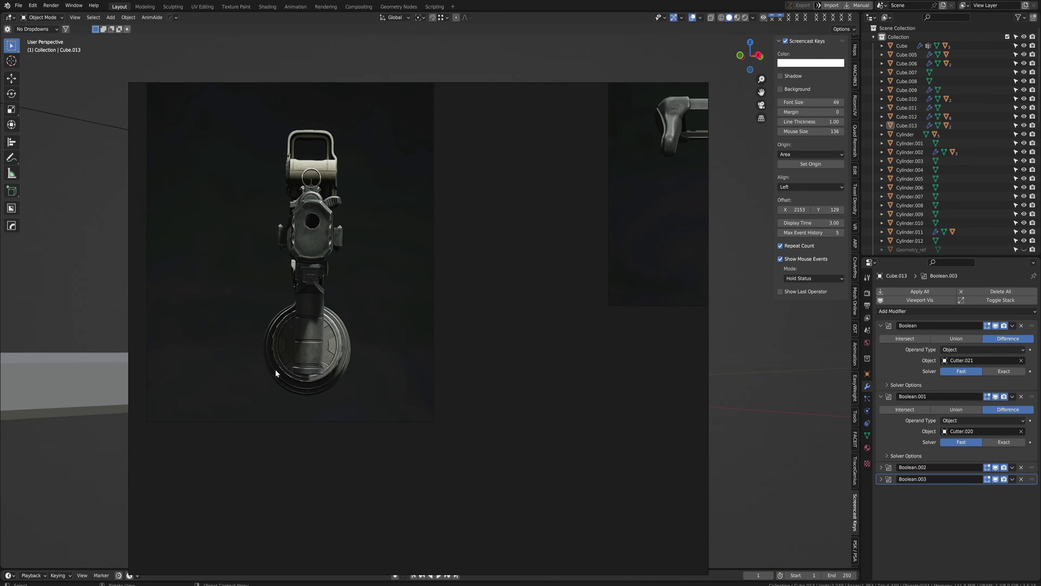
scroll(275, 370, down, 5)
scroll(361, 372, up, 6)
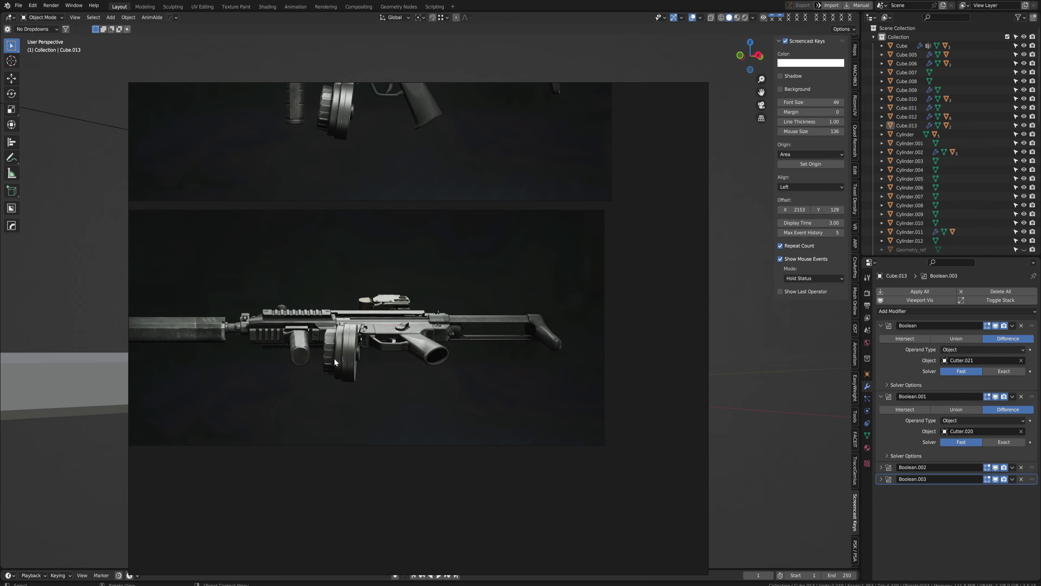
Add a 24-vertex cylinder for the drum magazine in the right orthographic view
scroll(356, 349, down, 3)
scroll(358, 281, up, 3)
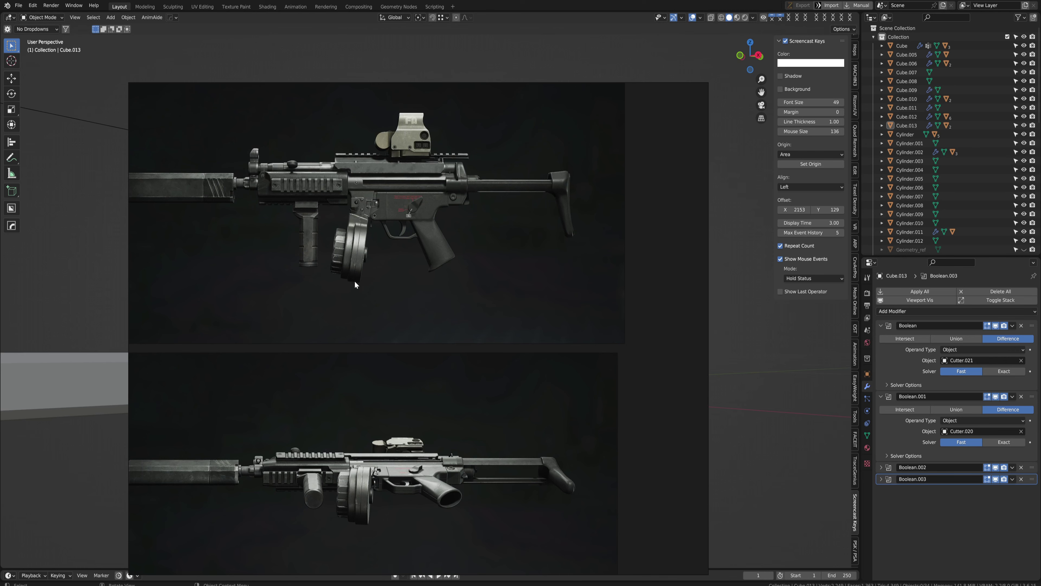
key(Escape)
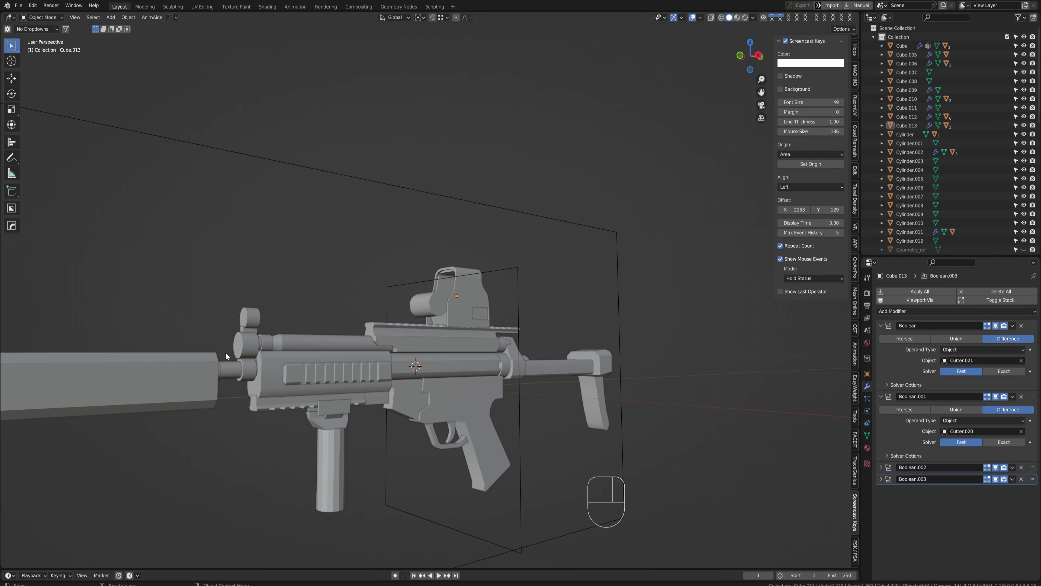
scroll(225, 356, down, 3)
key(ctrl+space)
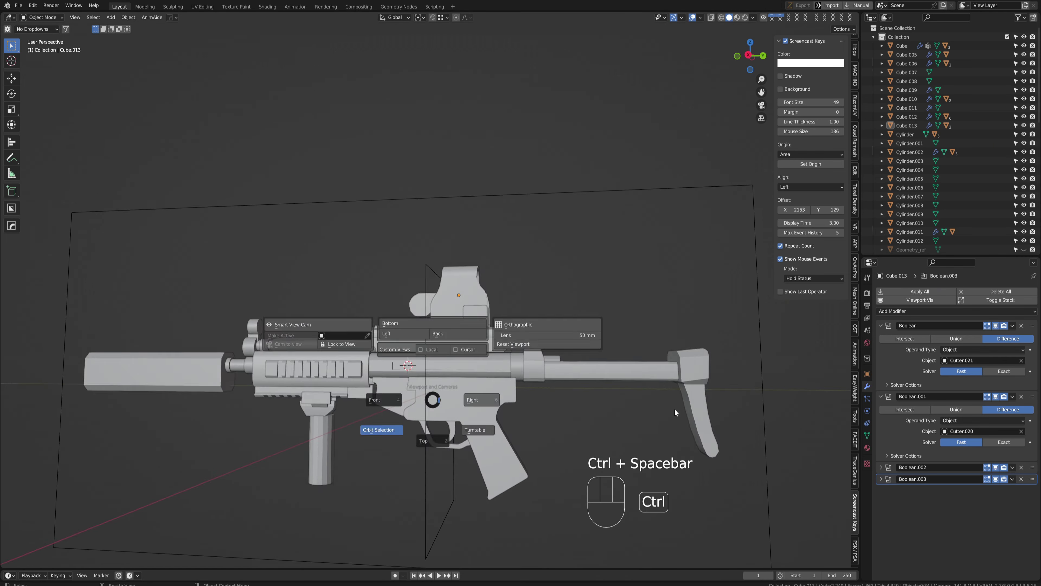
key(a)
key(shift+a)
mouse_move(438, 363)
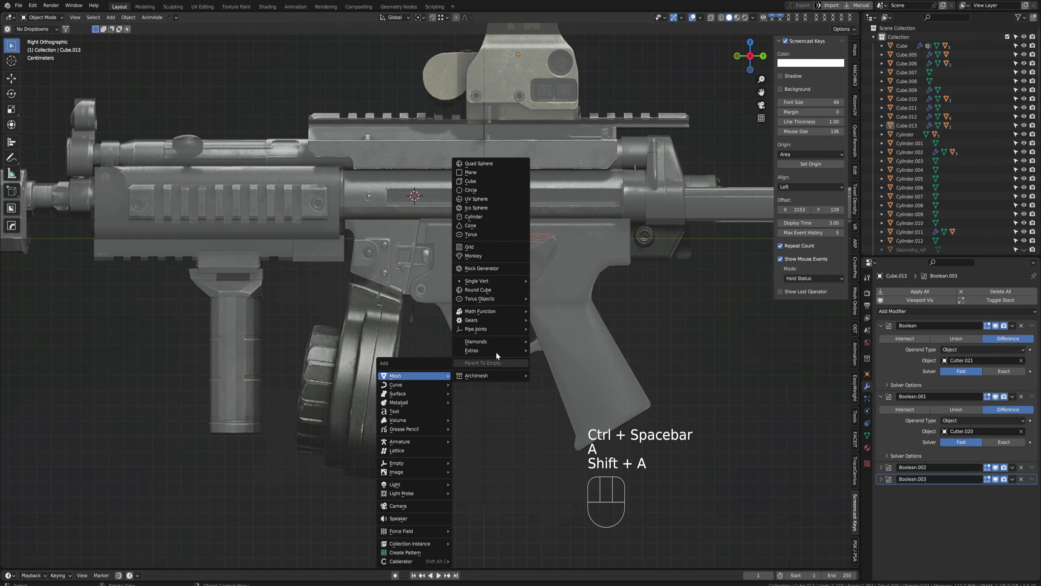
click(492, 209)
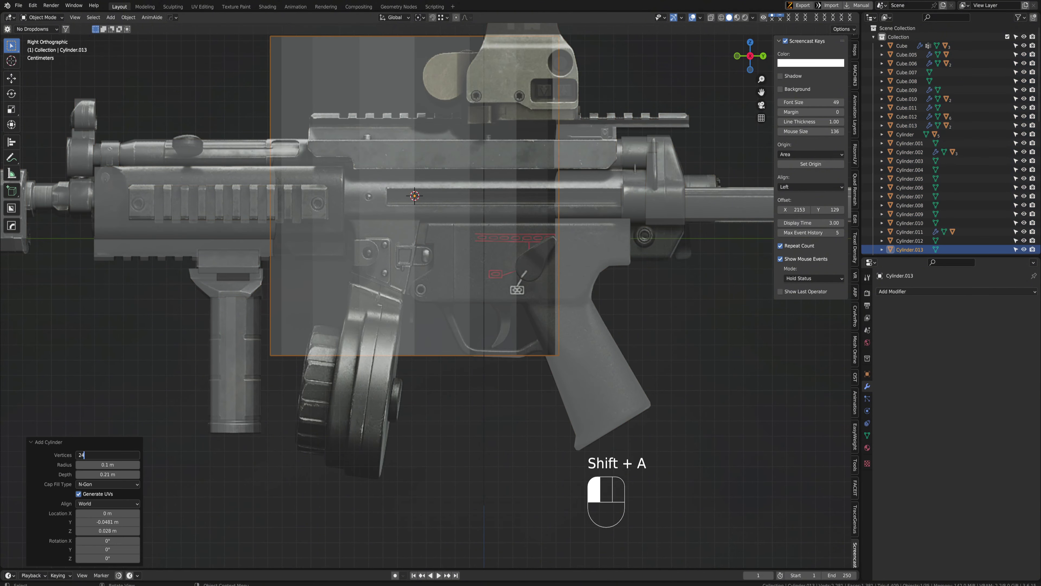
key(Return)
Rotate the new cylinder 90° about the X axis
scroll(342, 381, down, 5)
key(r)
key(x)
key(9)
key(0)
key(Return)
Scale the cylinder down uniformly and move it about -0.029 m in Y and -0.092 m in Z onto the reference drum
key(s)
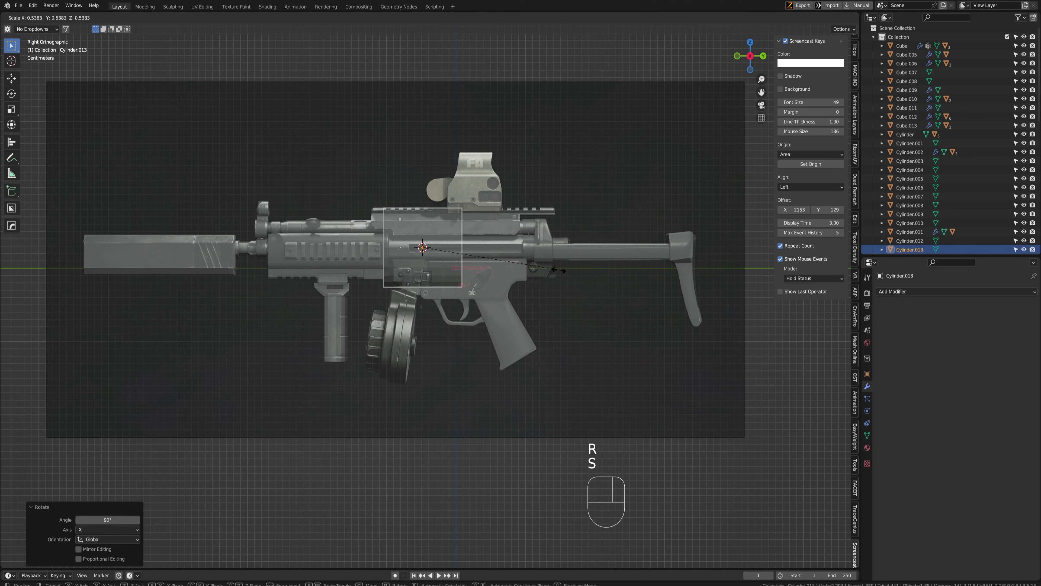
click(558, 270)
key(g)
click(500, 253)
scroll(499, 253, up, 4)
key(s)
right_click(577, 259)
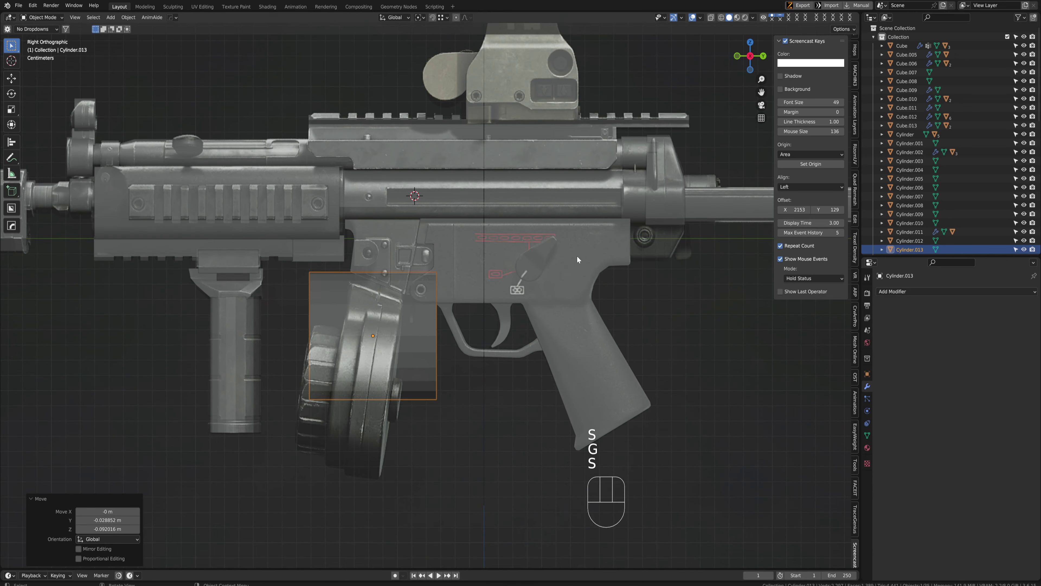
Narrow the cylinder along global Y to a scale of about 0.46
key(s)
key(z)
key(s)
key(y)
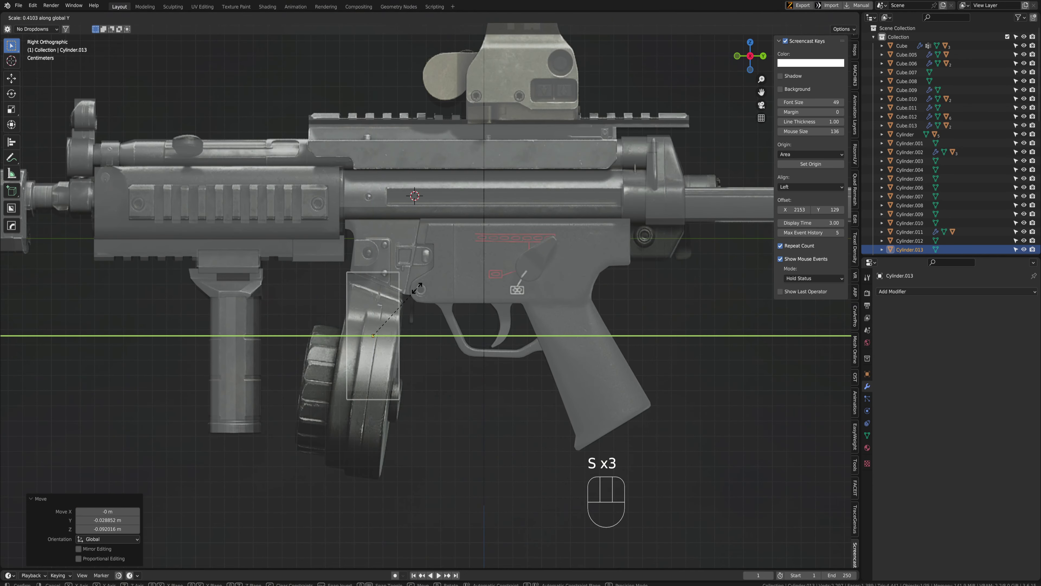
click(426, 286)
Tilt the cylinder to match the drum magazine's slant and move it down over the reference drum body
key(r)
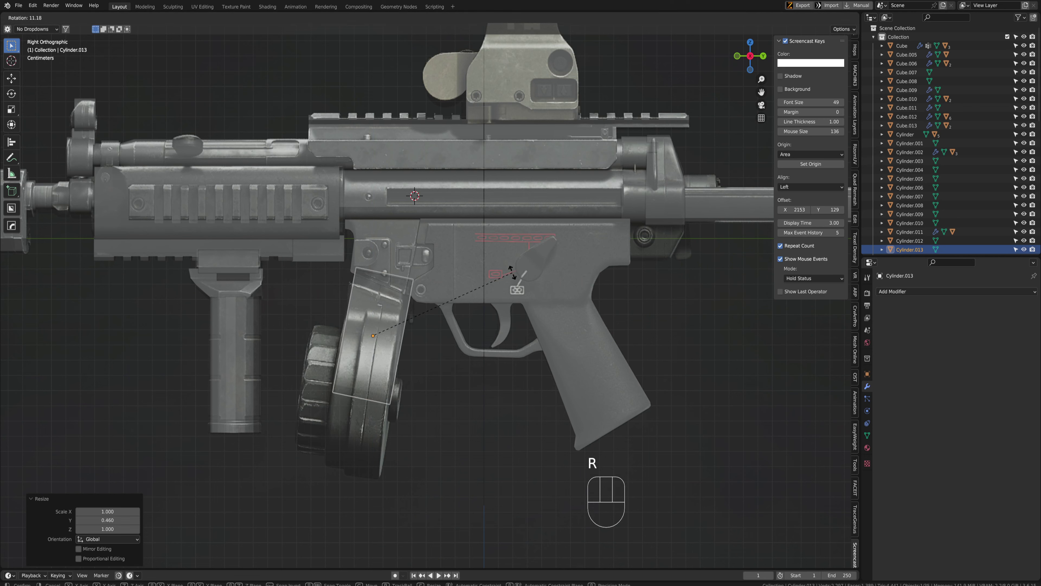
right_click(514, 265)
key(g)
click(498, 339)
key(r)
right_click(500, 338)
key(g)
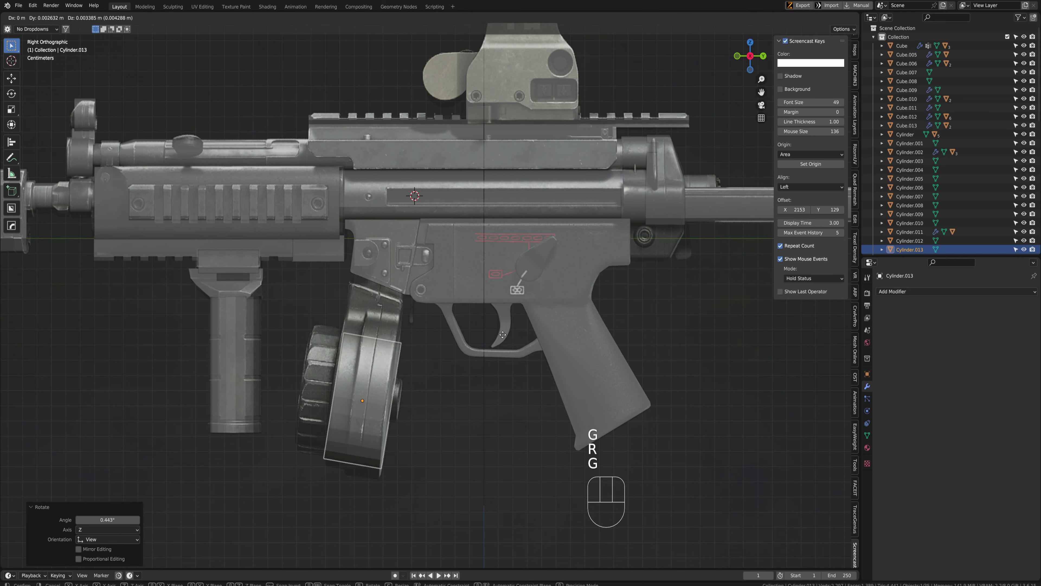
click(505, 333)
key(s)
key(y)
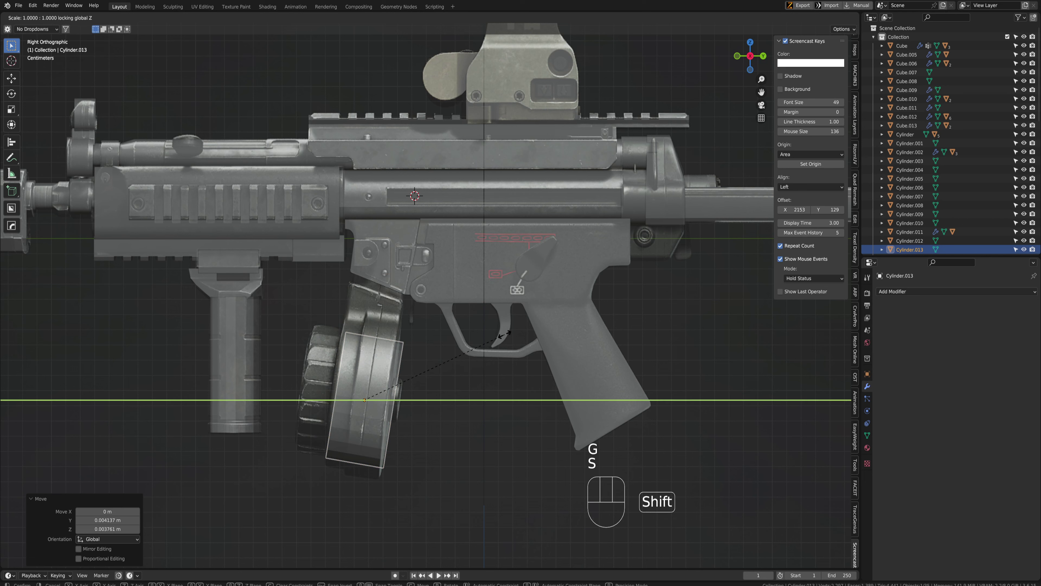
key(y)
key(Escape)
key(space)
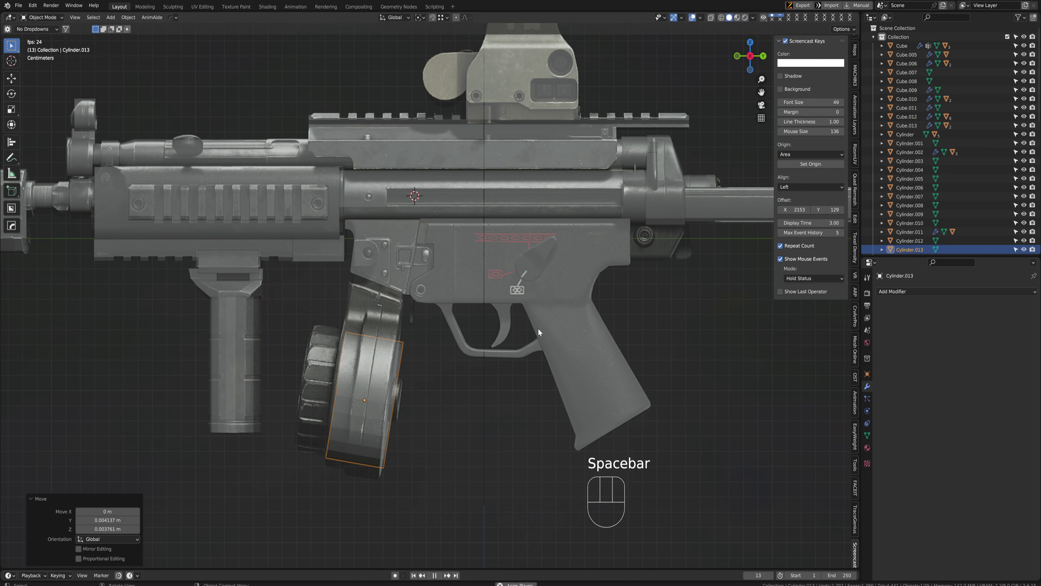
key(space)
click(413, 575)
Fine-tune the cylinder's tilt and position against the slanted drum body in the reference
shift+middle_drag(393, 408, 394, 331)
scroll(494, 315, up, 2)
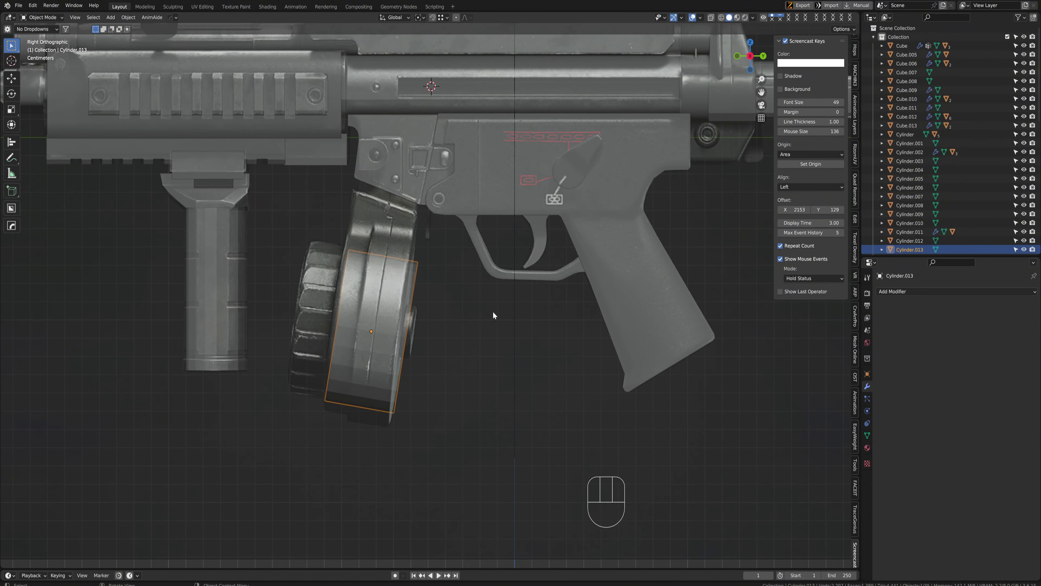
key(r)
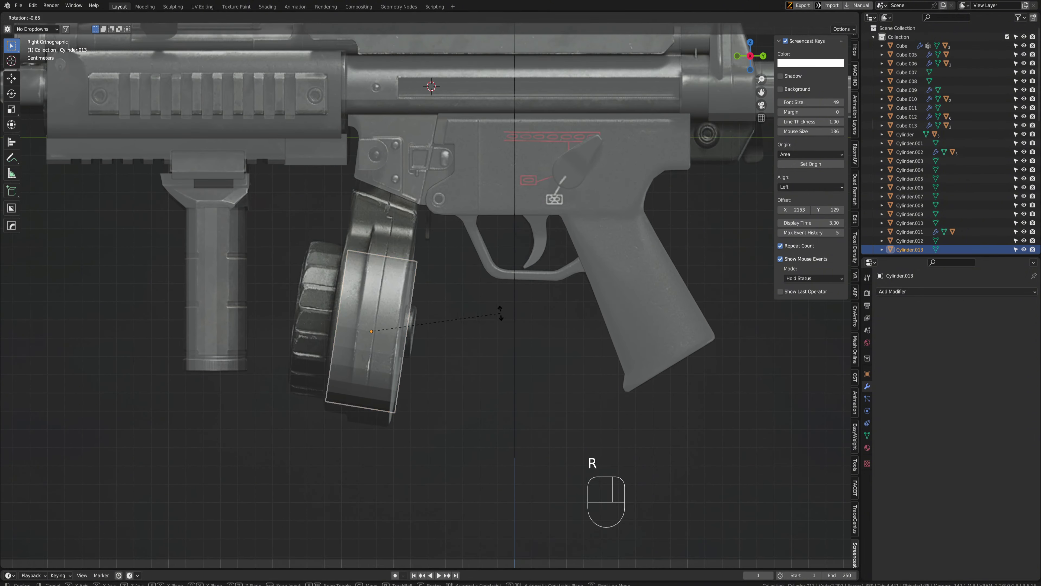
key(g)
click(486, 326)
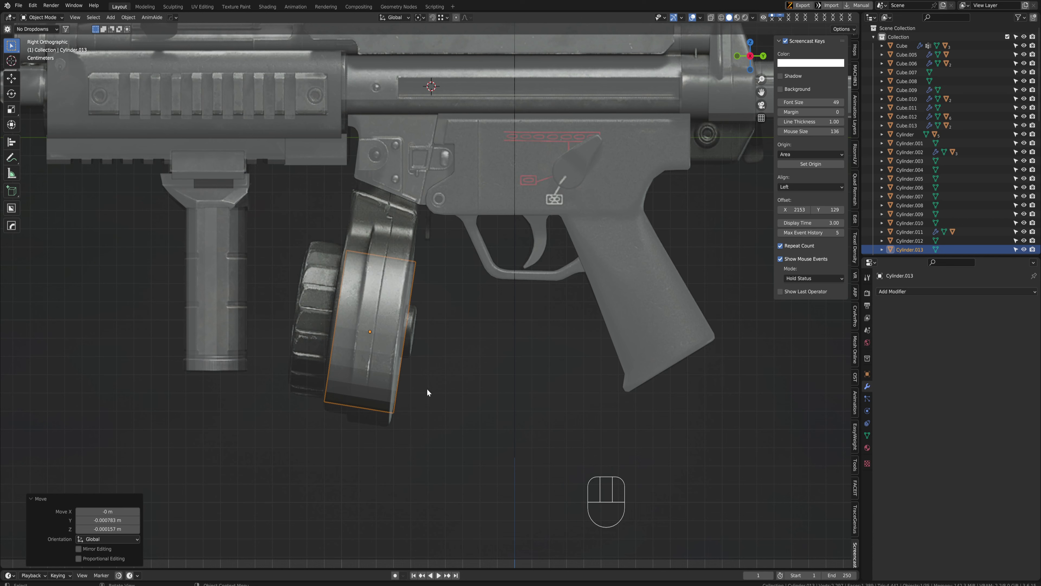
Shorten the cylinder along its local Z and shift it rearward to match the thickness of the drum's rear section
key(s)
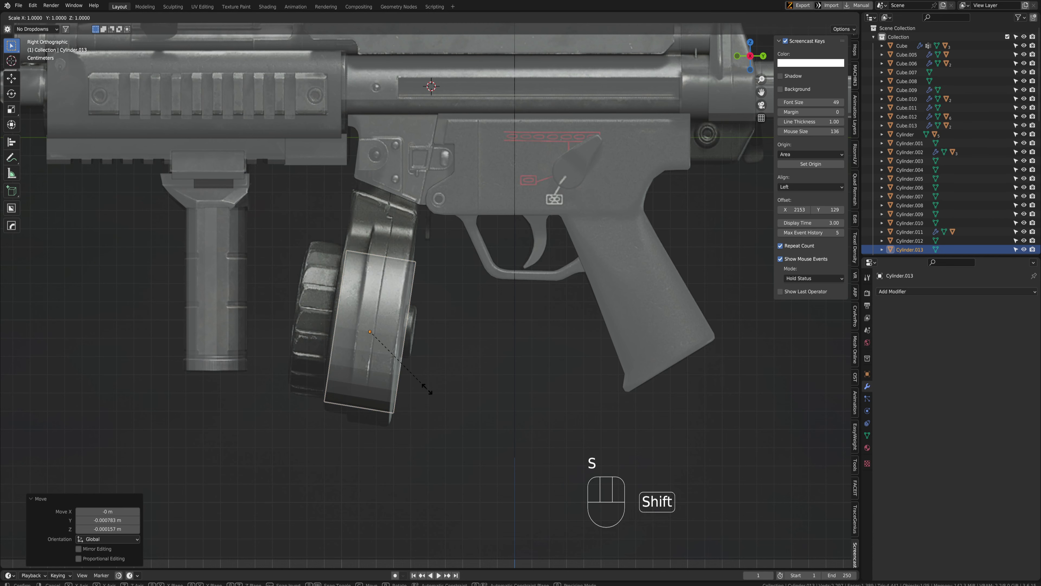
key(z)
key(z)
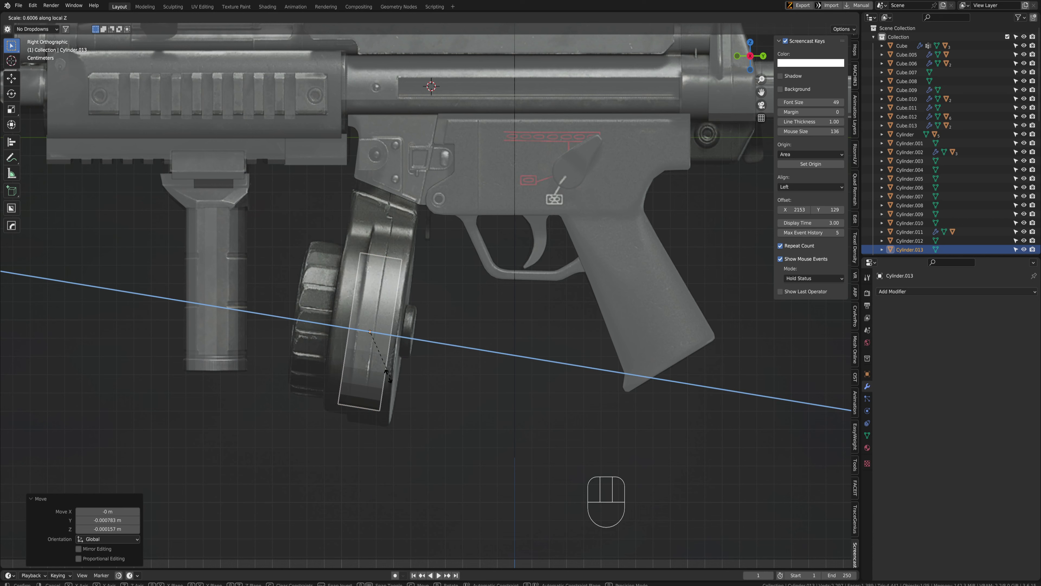
click(382, 373)
key(g)
click(390, 376)
key(s)
key(z)
key(z)
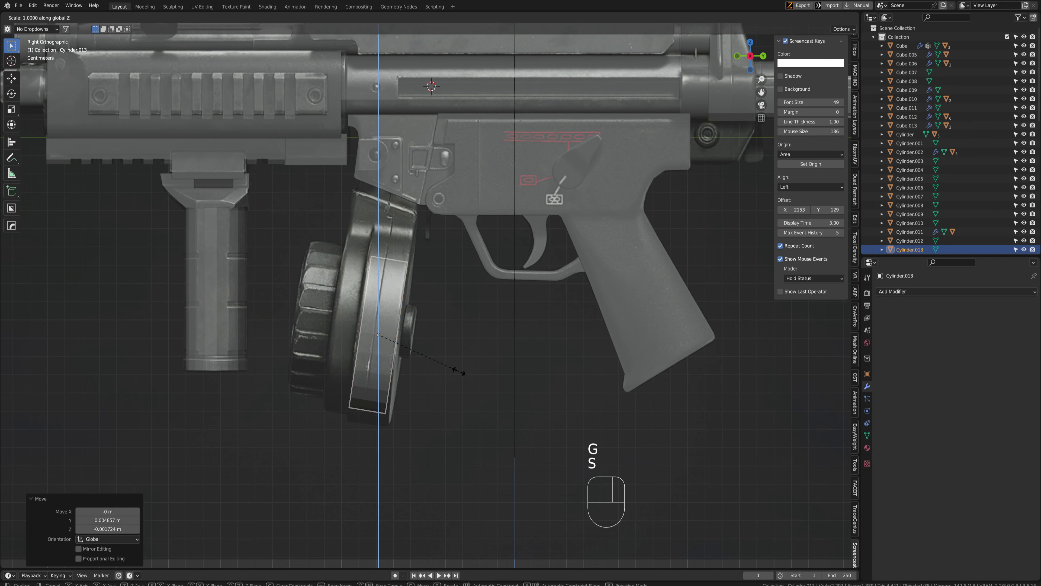
key(g)
click(474, 380)
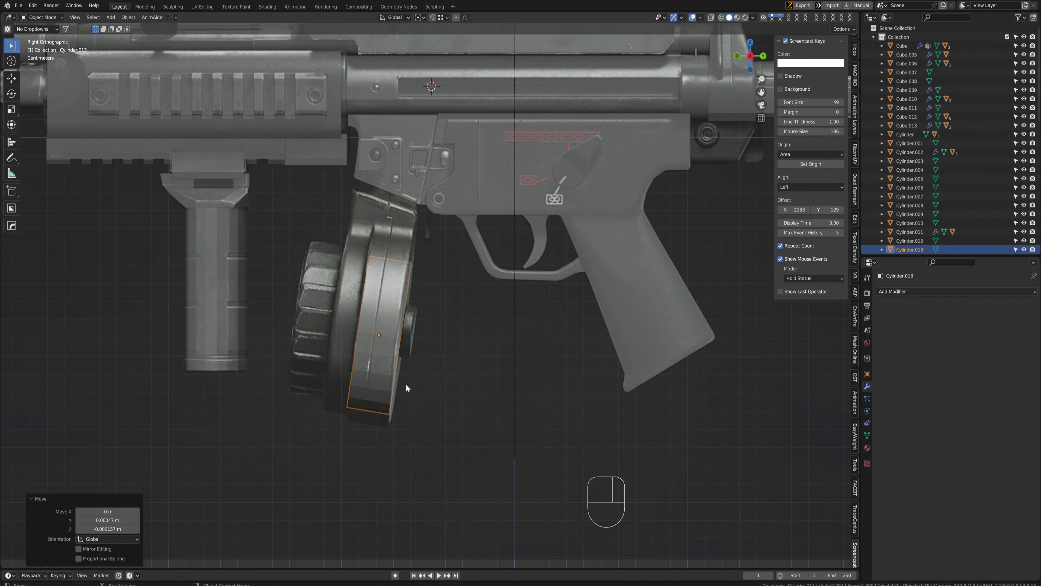
Move the rear disc up about 0.003 m and enlarge its diameter by about 1.26, leaving its local Z thickness locked
key(g)
click(438, 347)
key(s)
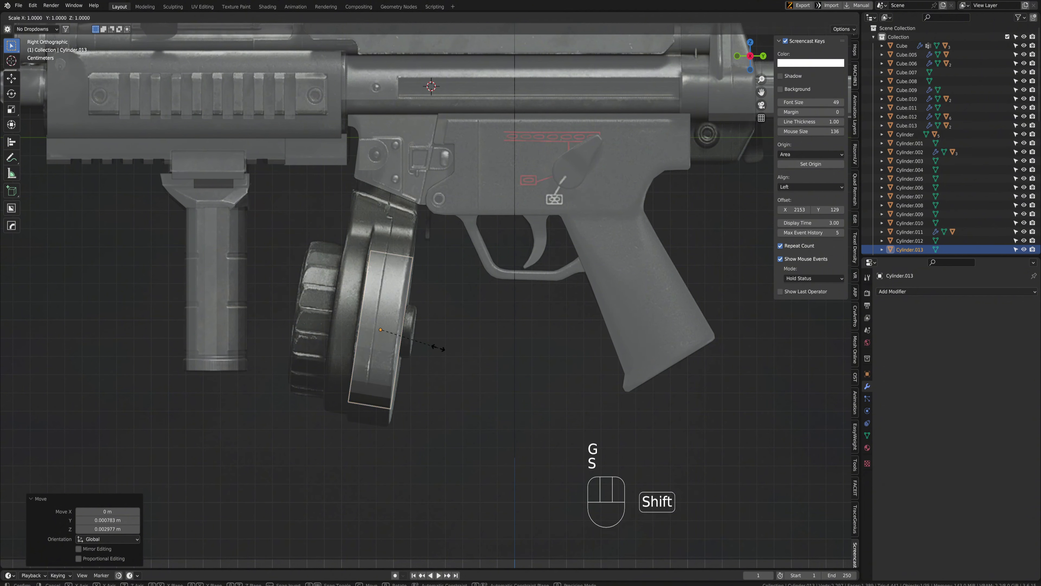
key(shift+z)
key(shift+z)
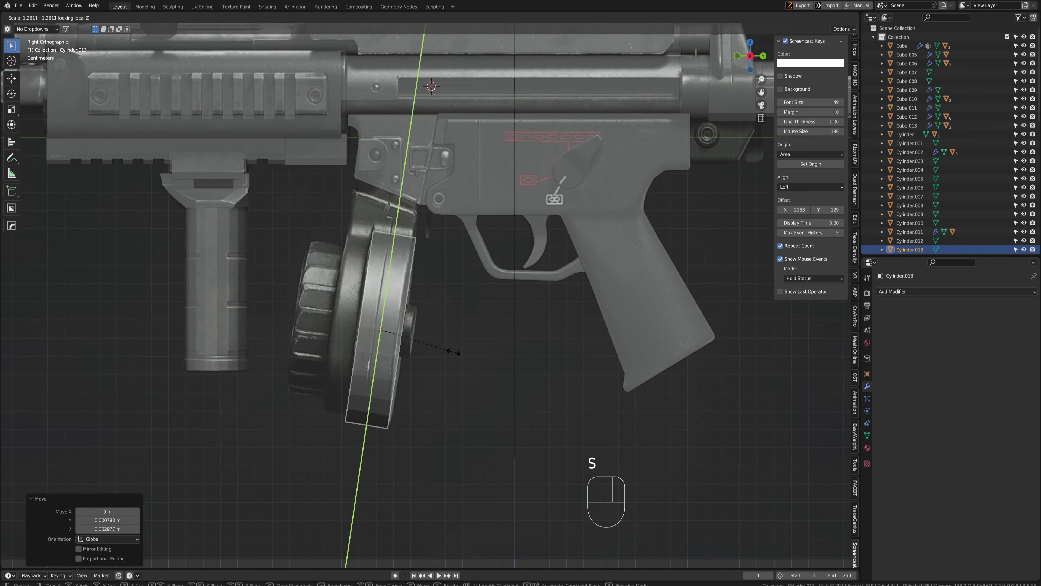
click(453, 355)
Duplicate the rear disc and offset the copy about 0.019 m along its local Z toward the drum's front
middle_drag(288, 346, 382, 347)
key(ctrl+space)
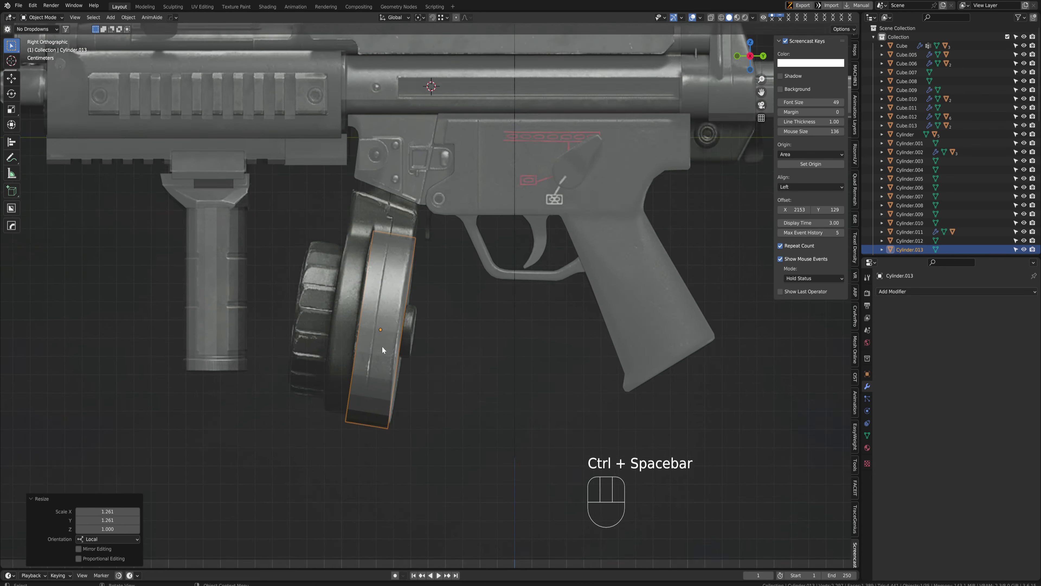
scroll(447, 341, up, 2)
shift+middle_drag(463, 339, 474, 335)
key(shift+d)
key(z)
key(z)
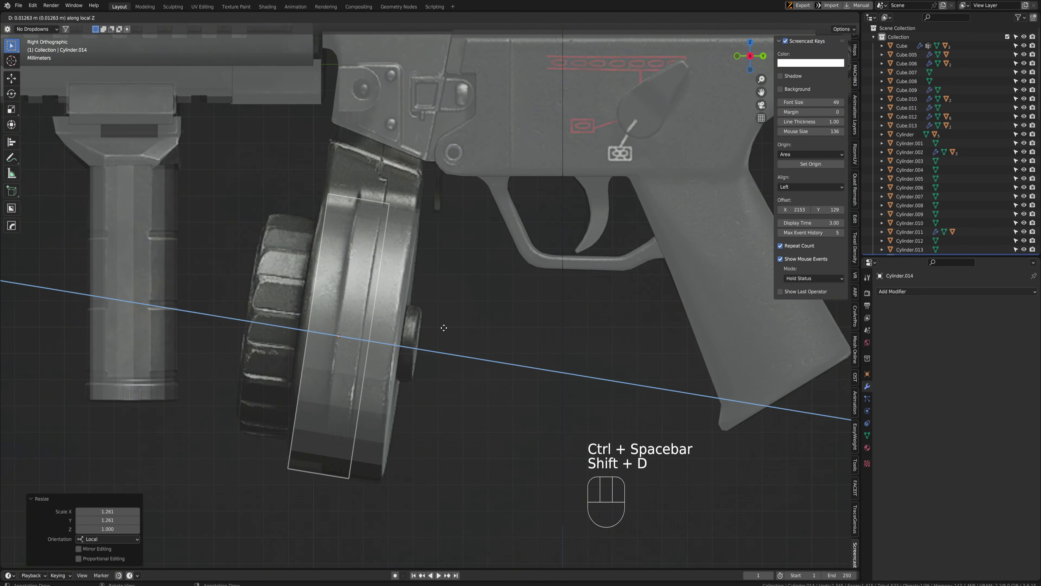
click(432, 327)
Scale the copied disc to about 0.906 and slide it about -0.0028 m along its local Z onto the drum's middle section
key(s)
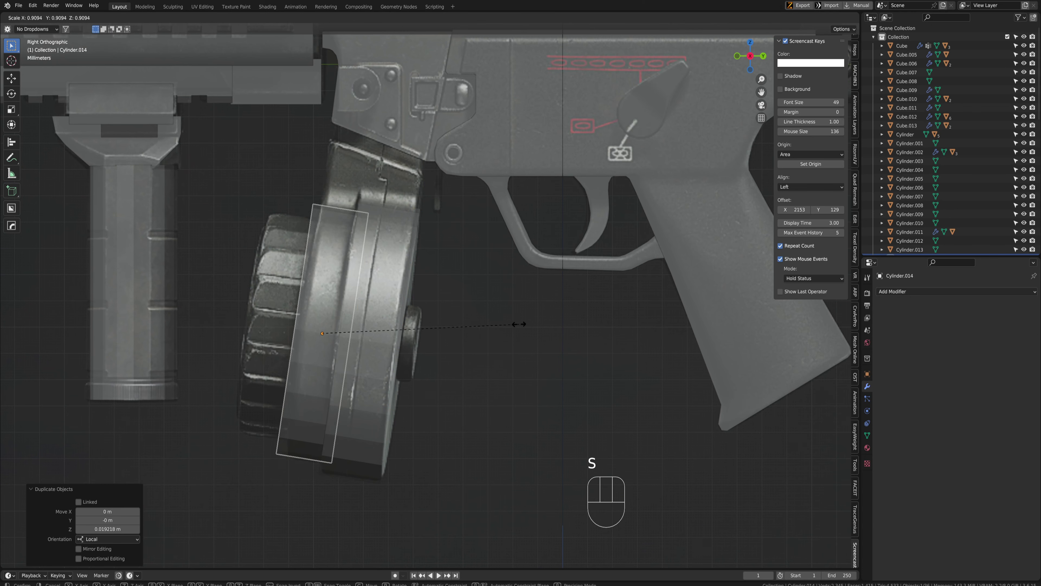
click(518, 324)
key(g)
key(g)
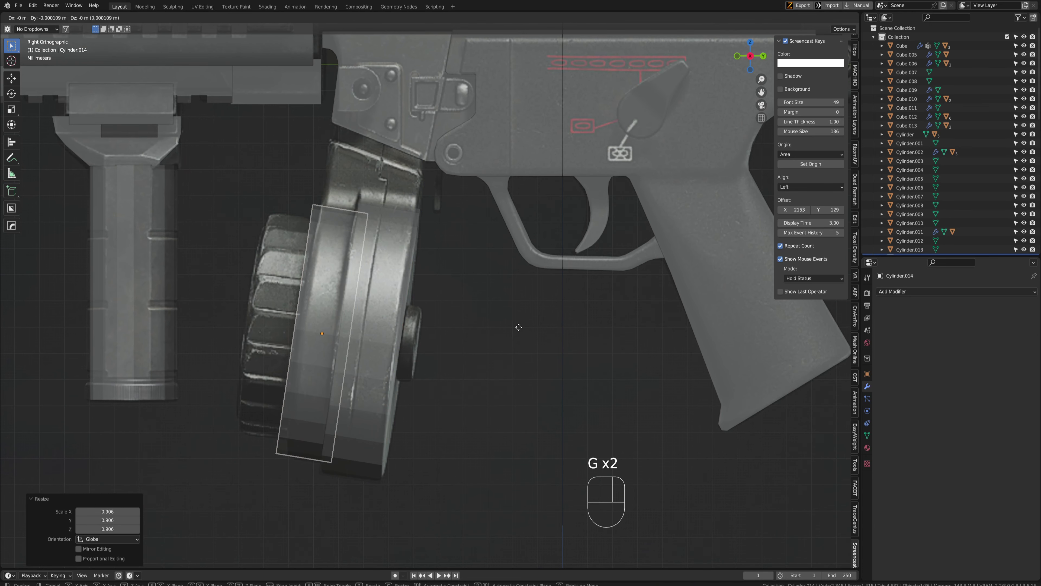
click(433, 356)
Duplicate the middle disc about 0.022 m along its local Z and scale the copy down to match the ribbed front section
key(shift+d)
key(z)
key(z)
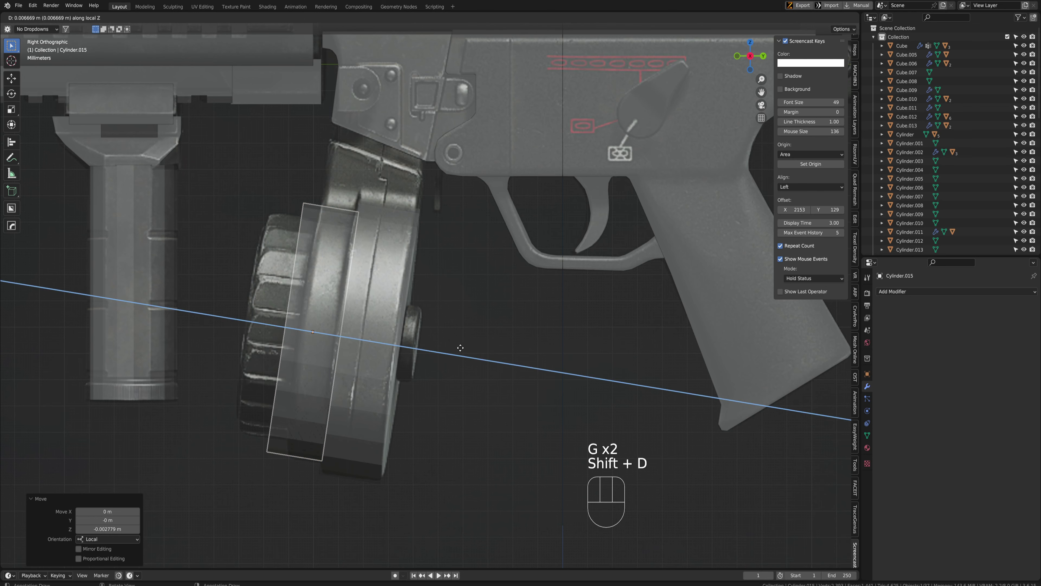
click(425, 343)
key(s)
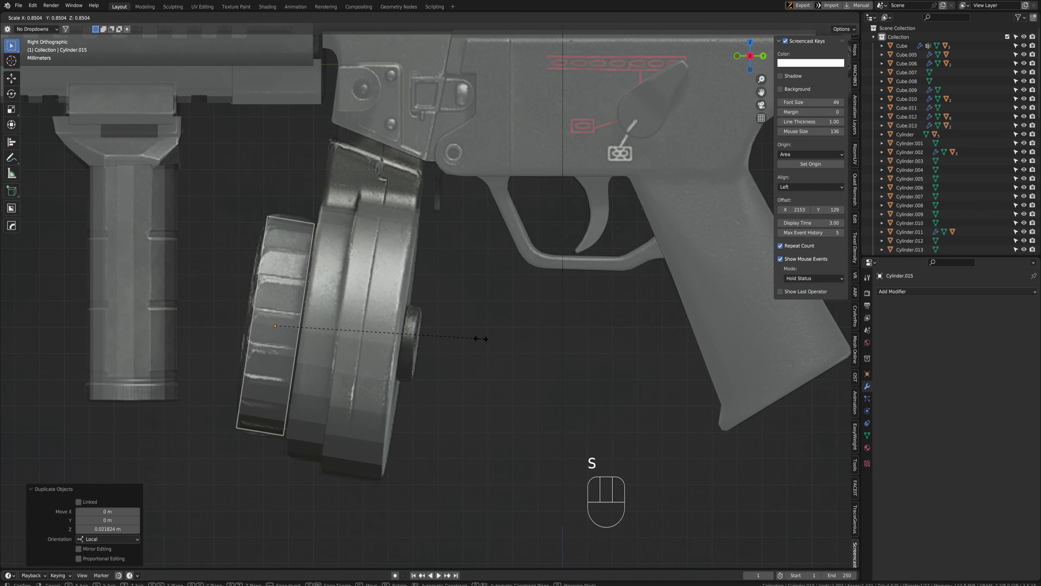
click(484, 337)
Stretch the front section by about 1.253 along its local Z and slide it along that axis against the middle disc
key(s)
key(z)
key(z)
click(536, 342)
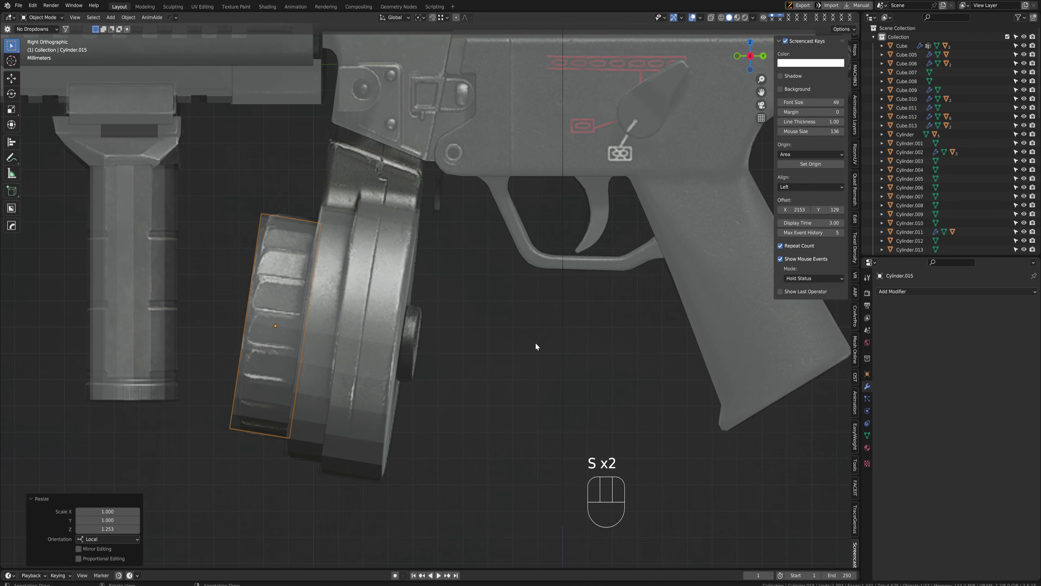
key(g)
key(z)
key(z)
click(539, 343)
Apply the scale of the three drum cylinders and add a one-segment HardOps bevel to the front section
key(ctrl+a)
click(468, 342)
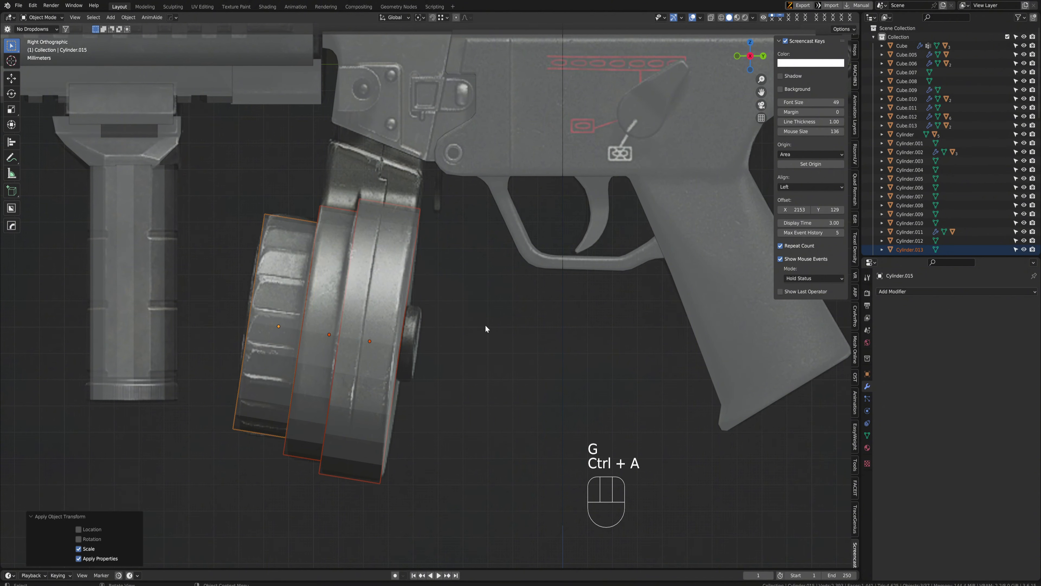
middle_drag(485, 325, 392, 327)
key(q)
click(387, 332)
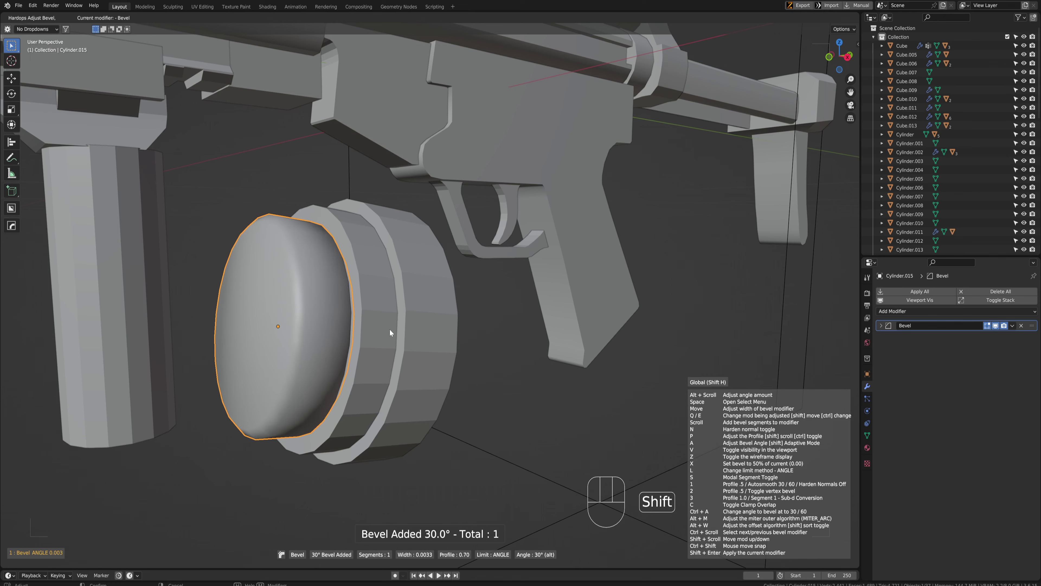
click(391, 329)
Set the beveled front drum section to Shade Auto Smooth
key(q)
right_click(315, 312)
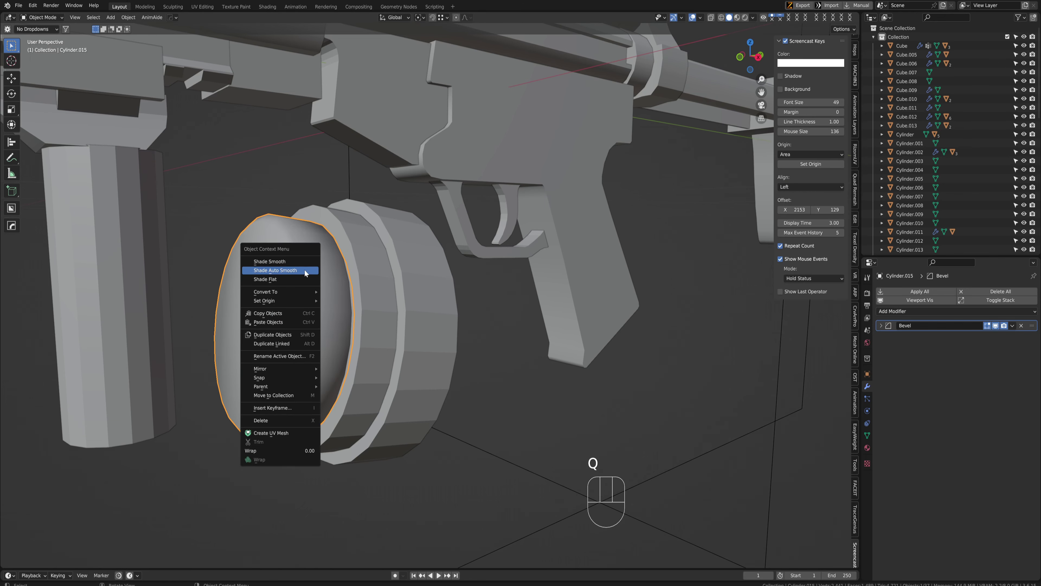
click(305, 271)
Slide the front drum section about -0.0011 m along its local Z to line up with the reference
scroll(425, 349, down, 2)
middle_drag(425, 350, 349, 332)
key(ctrl+space)
scroll(388, 319, up, 2)
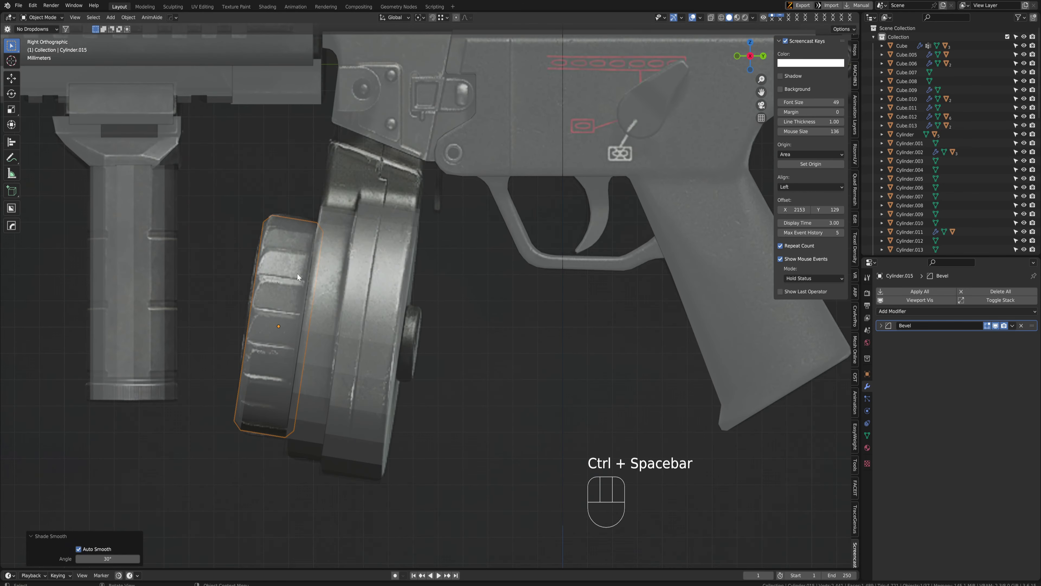
scroll(348, 296, up, 1)
key(g)
key(z)
key(z)
click(413, 346)
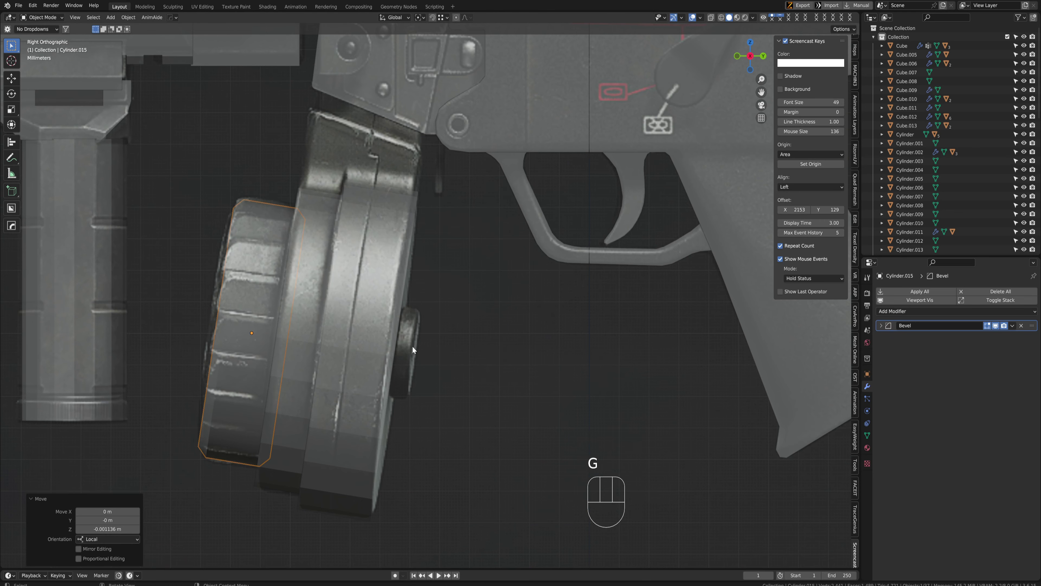
Duplicate the middle disc rearward along its local Z and scale the copy to about 0.303 to form the drum's rear hub
click(413, 346)
scroll(347, 361, down, 2)
click(341, 323)
key(shift+d)
key(z)
key(z)
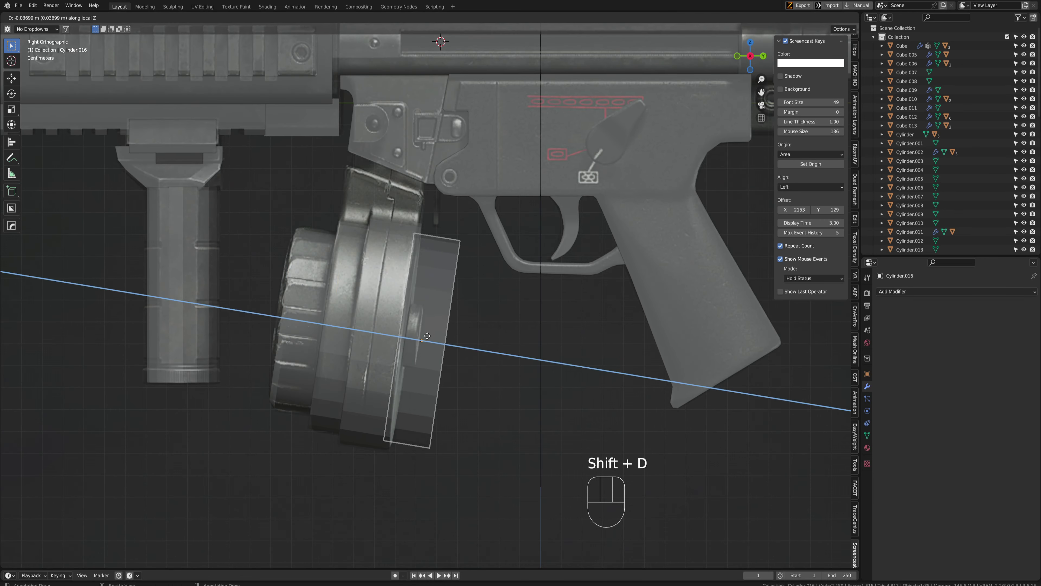
click(596, 355)
key(s)
click(472, 349)
scroll(549, 346, up, 3)
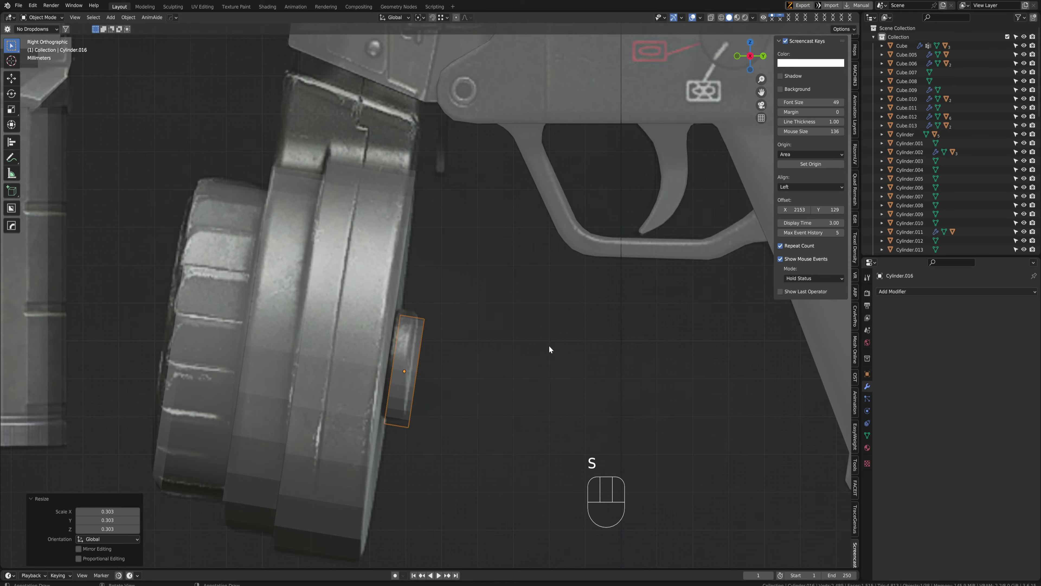
Scale the drum's rear hub to about 1.462 along its local Z, slide it about 0.0026 m along that axis, and save the file
key(s)
key(z)
key(z)
click(618, 356)
key(g)
key(z)
key(z)
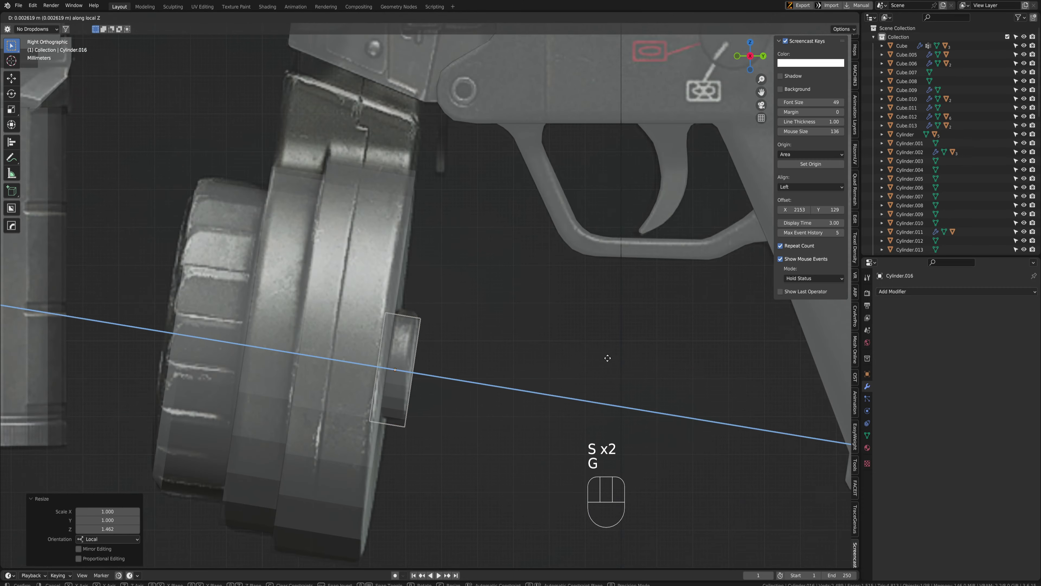
click(607, 358)
scroll(485, 407, down, 3)
scroll(484, 407, down, 5)
middle_drag(449, 372, 423, 374)
key(ctrl+s)
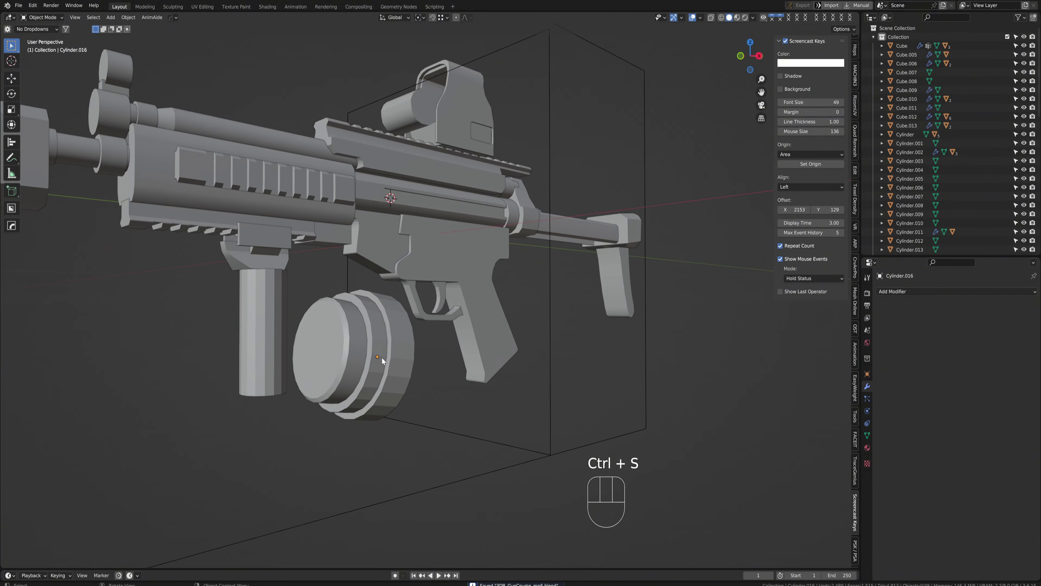
Select the middle and rear drum sections and set them to Shade Auto Smooth
right_drag(384, 353, 410, 328)
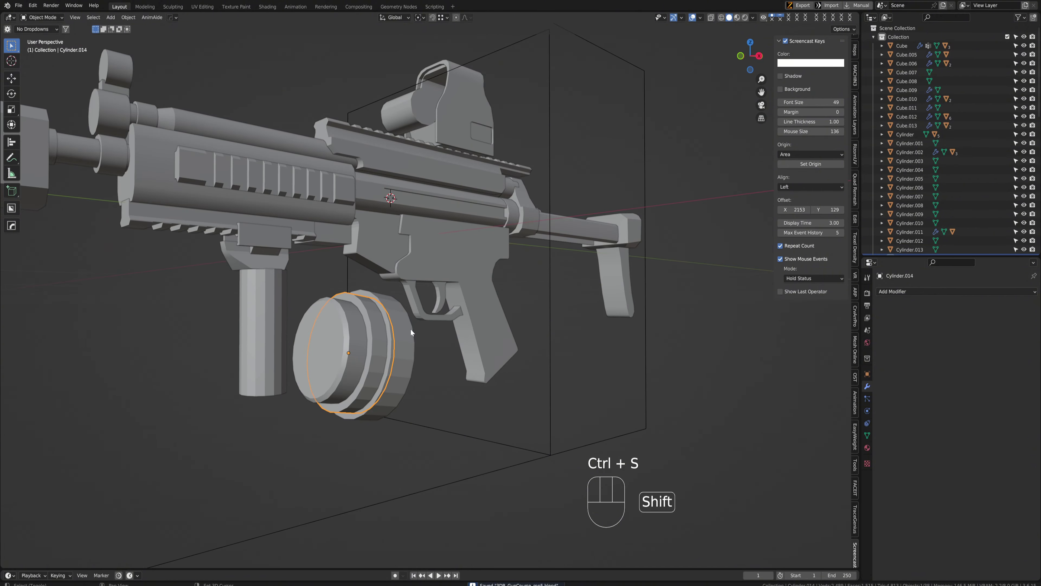
shift+click(410, 328)
shift+click(410, 328)
right_click(375, 339)
click(375, 339)
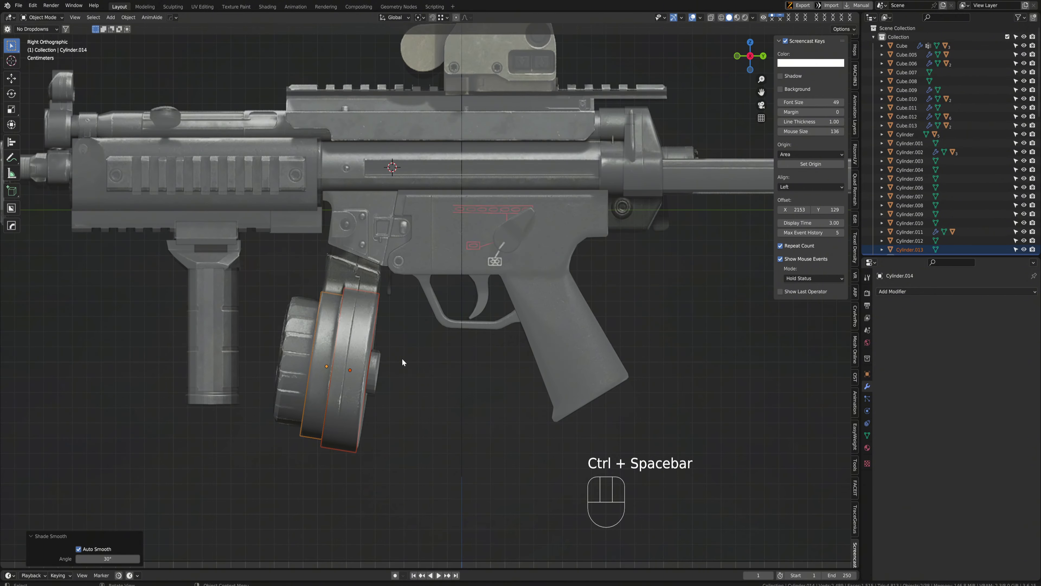
Examine the reference images for how the drum magazine's neck connects to the drum and the magazine well
scroll(403, 362, up, 2)
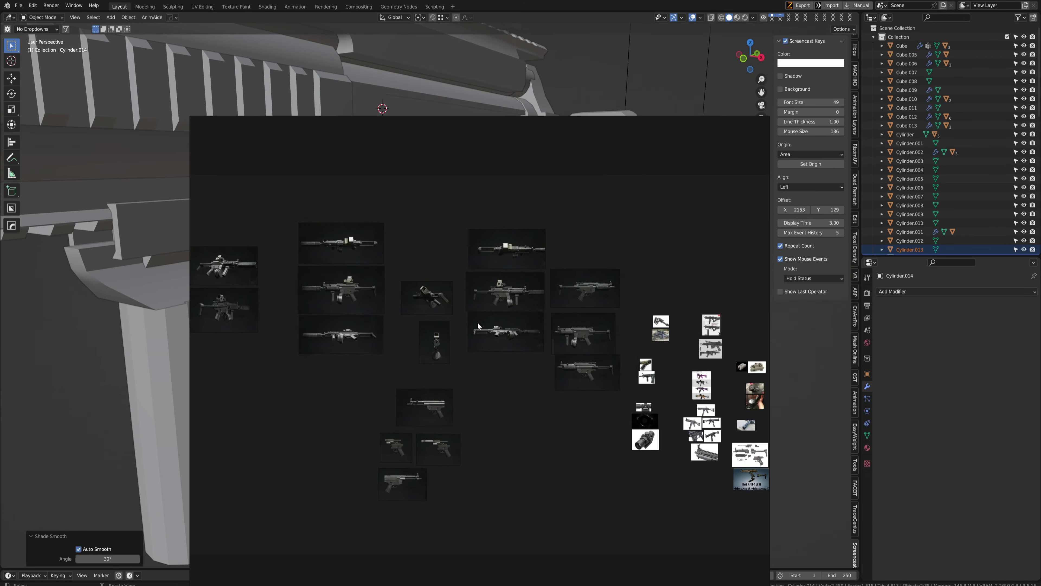
scroll(593, 333, up, 3)
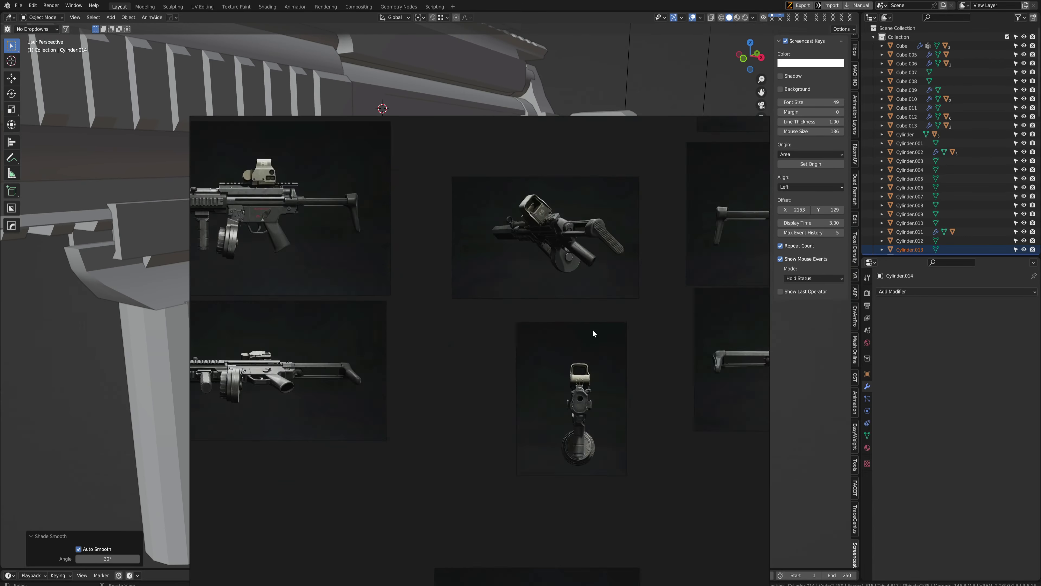
scroll(212, 357, up, 5)
middle_drag(318, 275, 486, 509)
scroll(485, 510, down, 6)
middle_drag(361, 370, 467, 364)
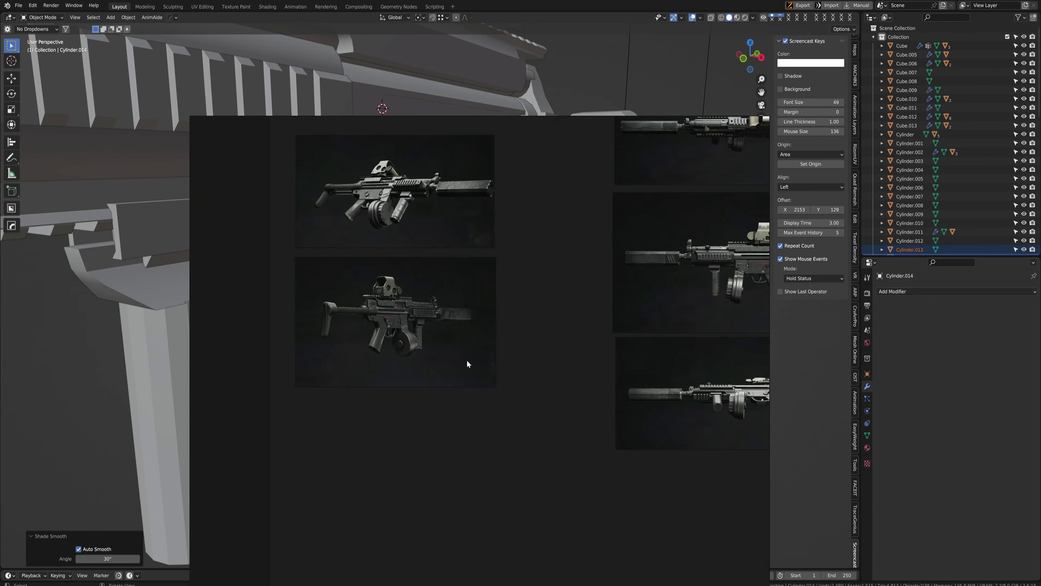
scroll(410, 328, up, 5)
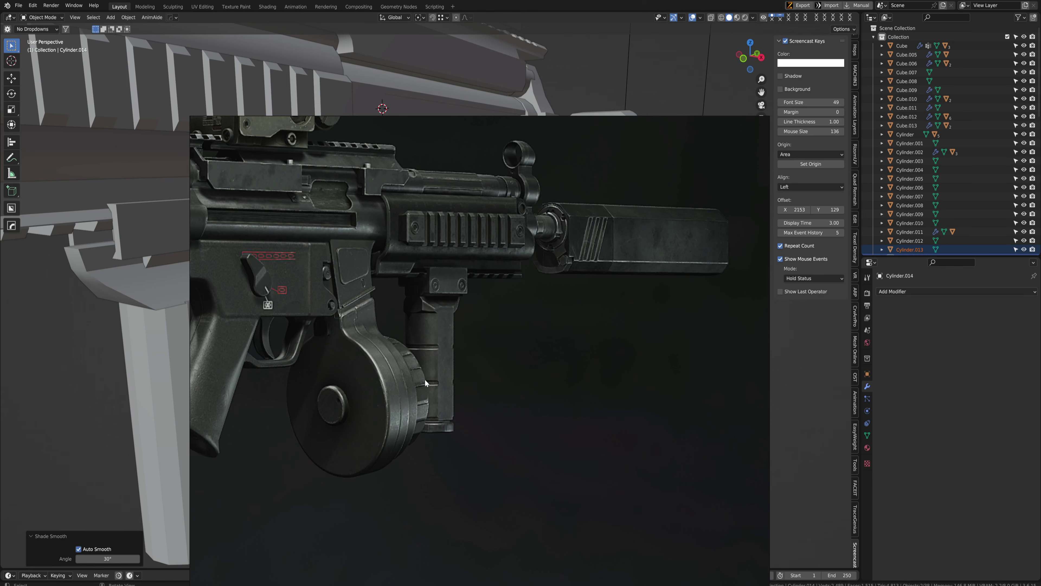
right_drag(557, 333, 1, 365)
Add a cube for the magazine neck, scale it to about 0.0435 m, and place it over the magazine well above the drum
middle_drag(458, 344, 417, 310)
key(ctrl+space)
key(shift+a)
mouse_move(416, 310)
click(455, 328)
key(s)
key(s)
key(s)
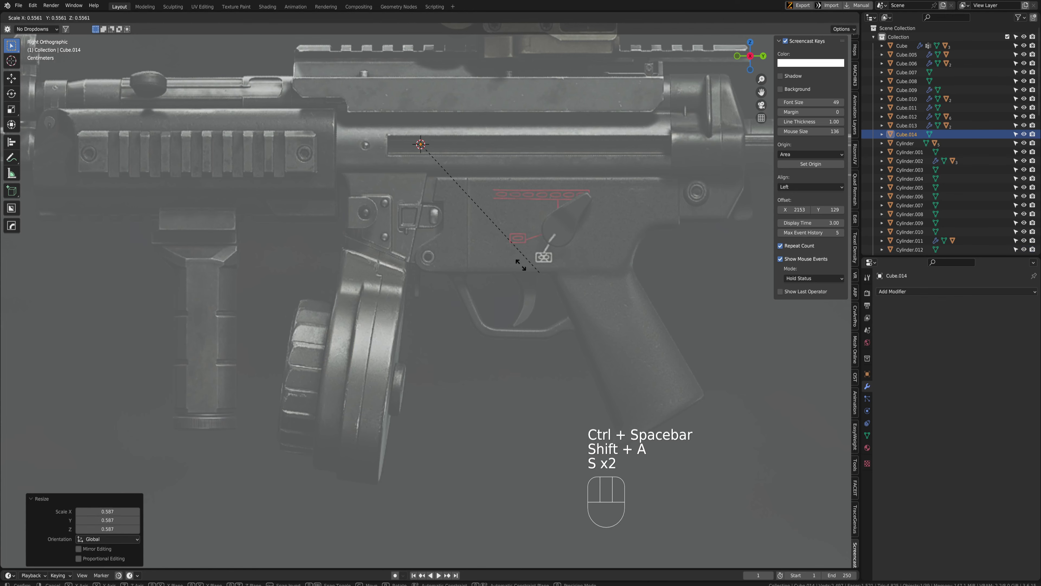
key(g)
key(s)
click(379, 354)
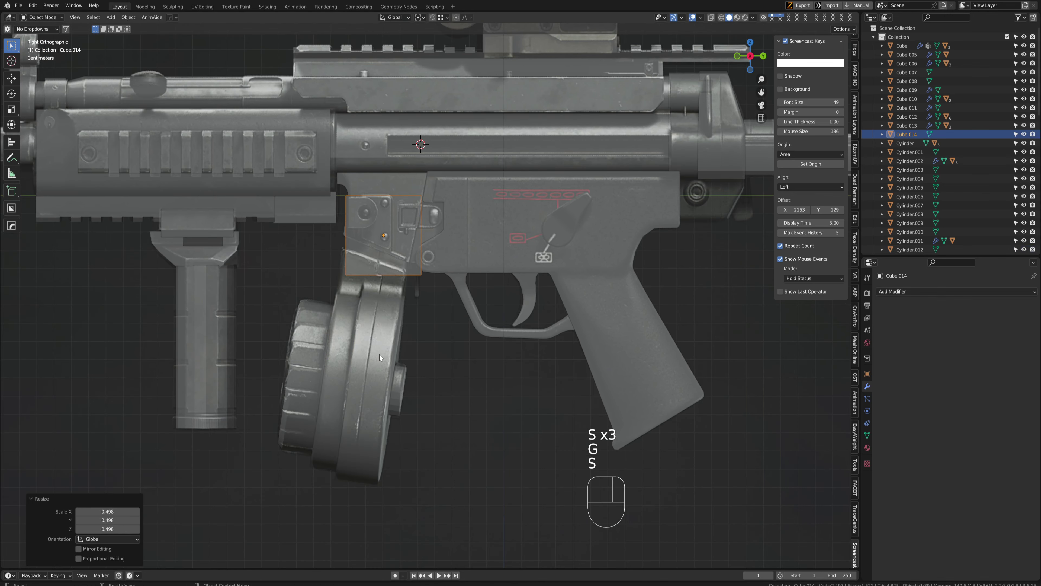
Check the drum section's X rotation and try X rotations of -81° and 9° on the neck cube
click(380, 354)
scroll(858, 45, up, 8)
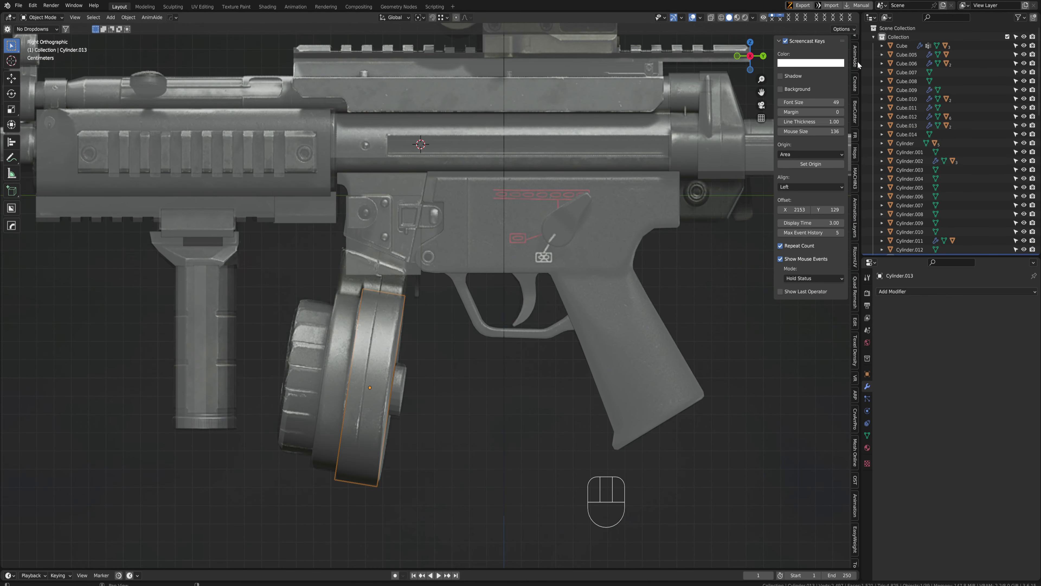
click(856, 44)
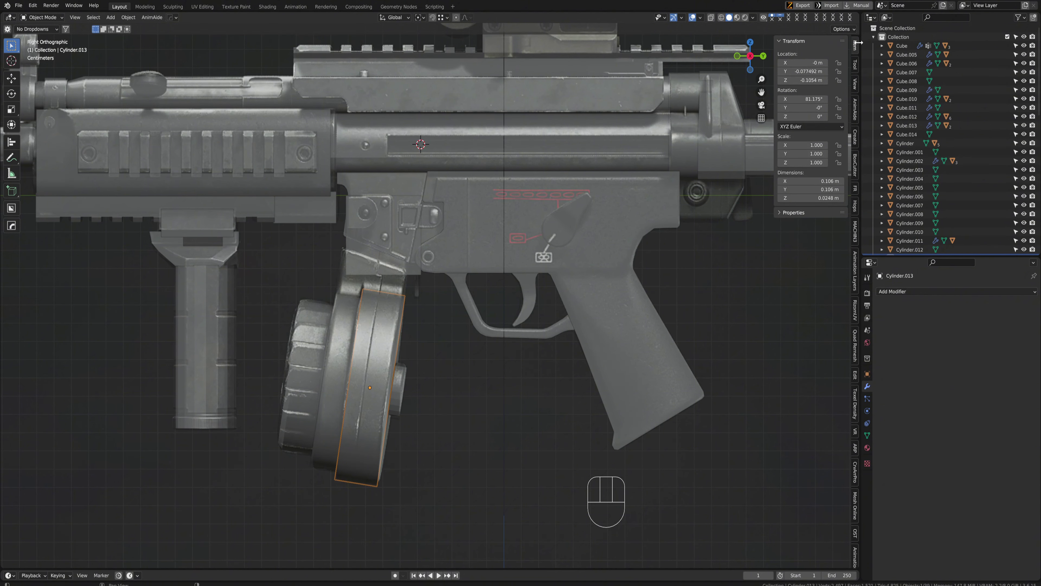
click(386, 271)
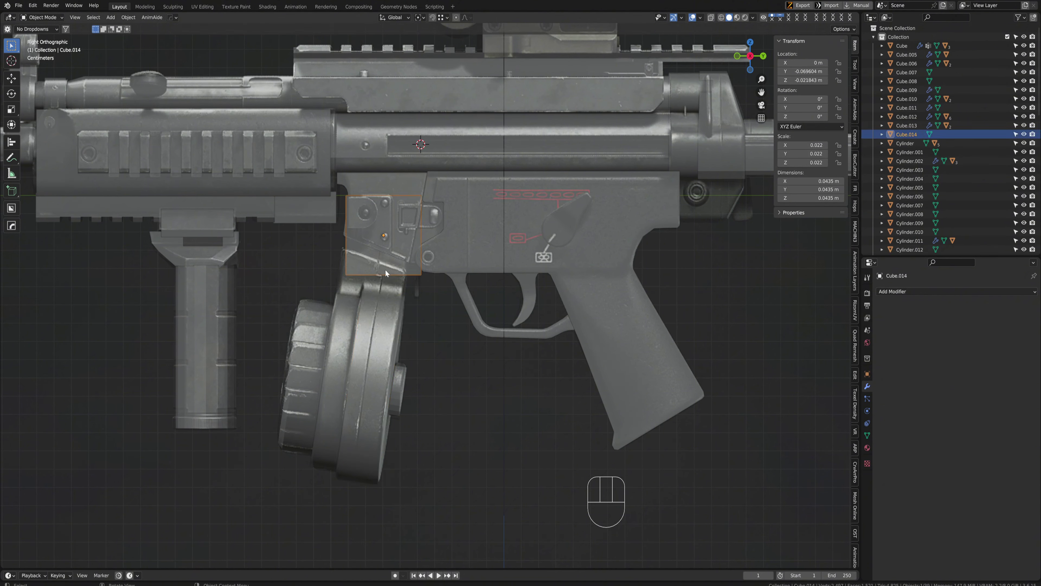
click(790, 101)
text(-81)
key(Return)
click(804, 99)
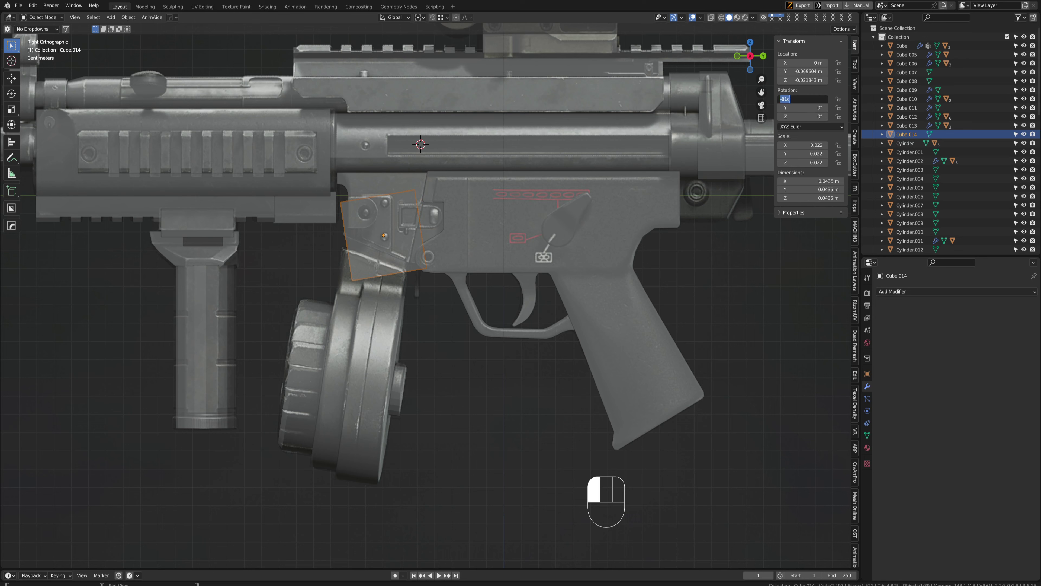
key(Return)
text(90)
key(Return)
key(ctrl+z)
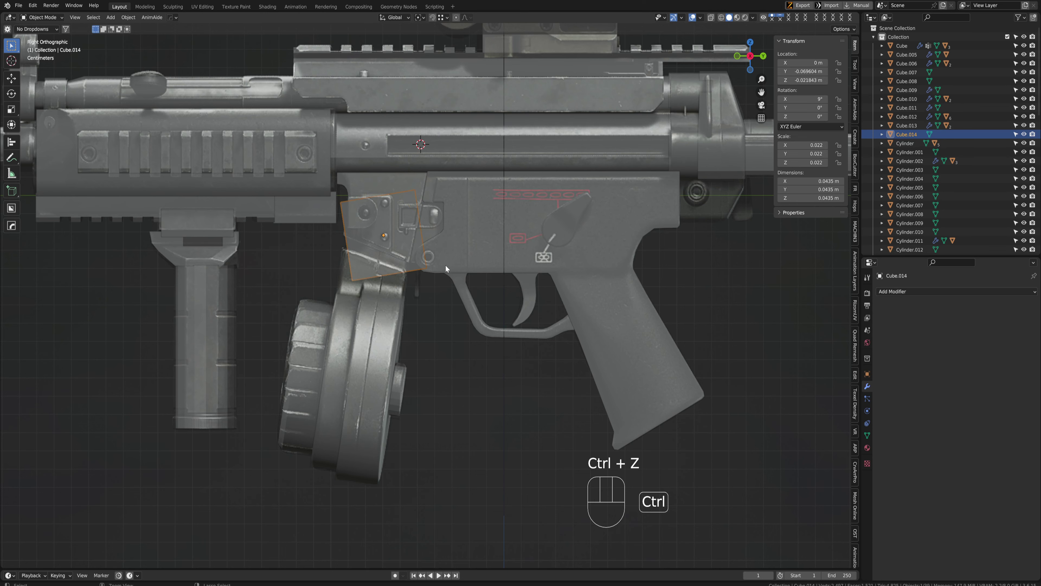
key(ctrl+z)
Try rotating the neck cube freehand to follow the magazine's tilt and compare its rotation with the drum section's
scroll(452, 269, up, 3)
key(r)
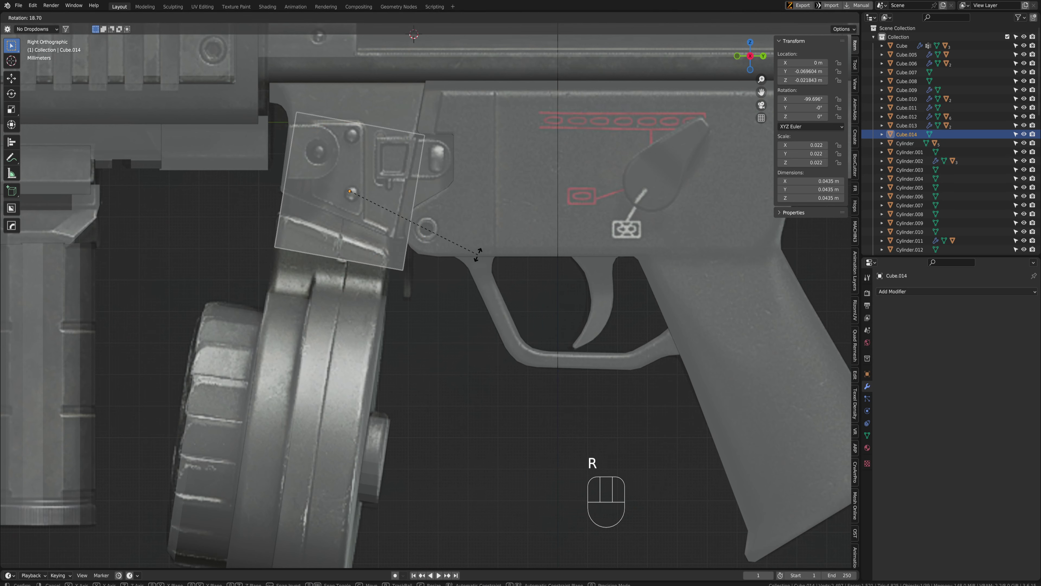
click(480, 251)
click(320, 348)
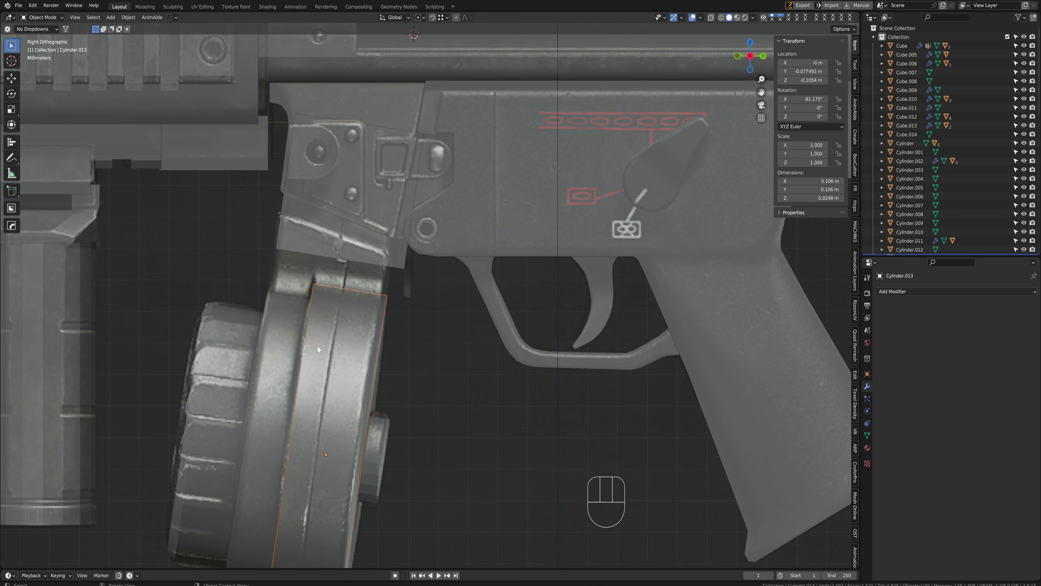
click(358, 233)
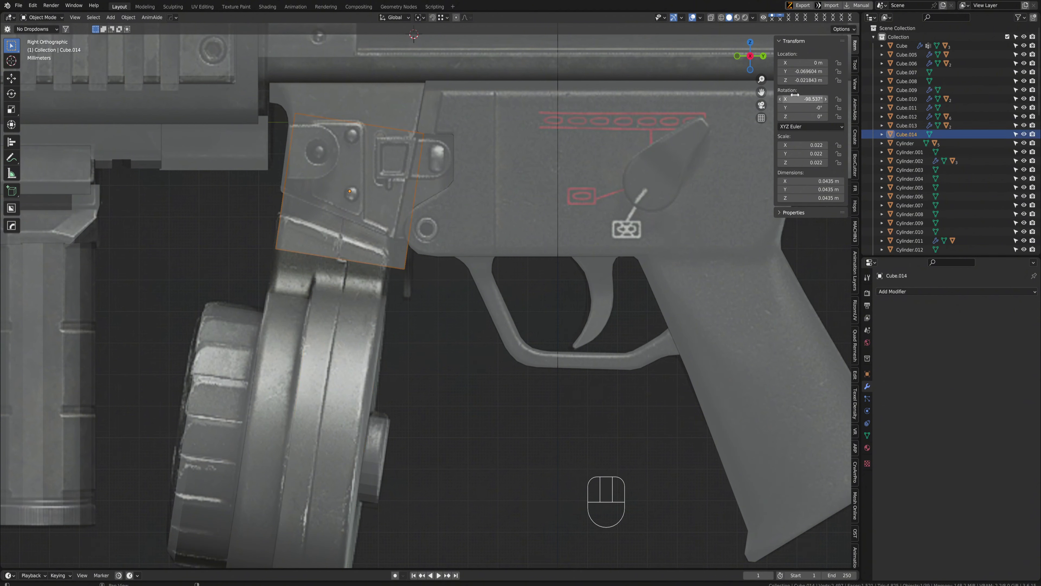
Set the neck cube's X rotation to 81° to match the drum's tilt
click(803, 99)
text(81)
key(Return)
click(335, 337)
click(353, 261)
shift+middle_drag(371, 288, 346, 327)
key(g)
key(z)
key(z)
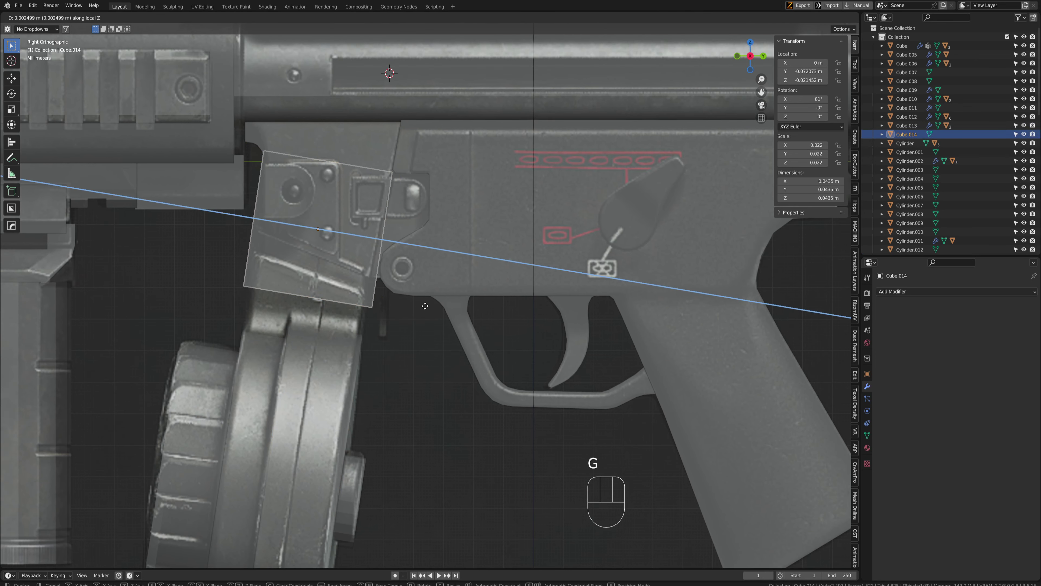
right_click(427, 303)
key(g)
right_click(419, 311)
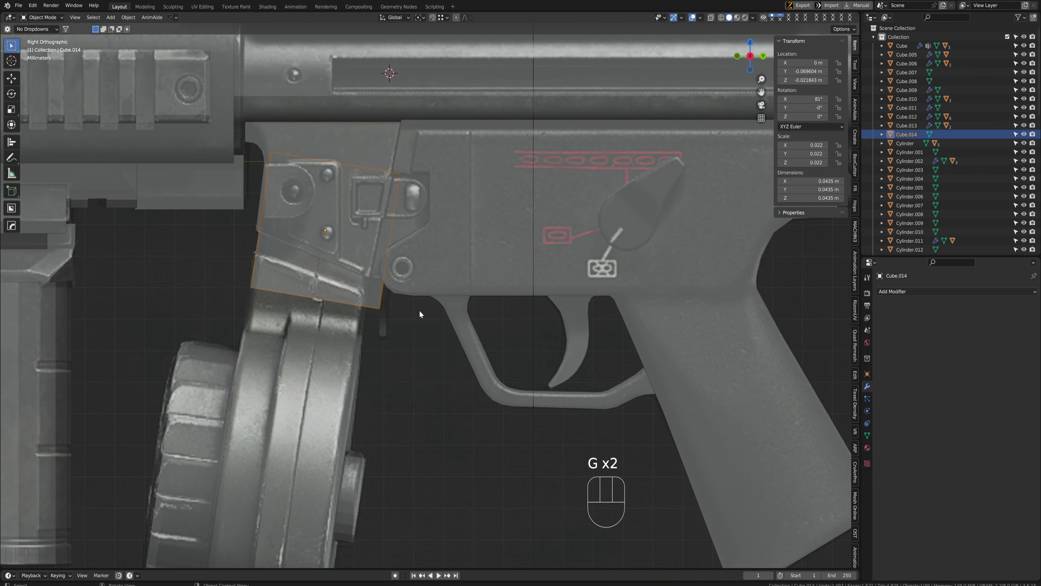
Slide the neck cube about -0.0120 m along its local Y and scale it to about 0.807 along its local Z
key(g)
key(y)
key(y)
click(401, 342)
key(s)
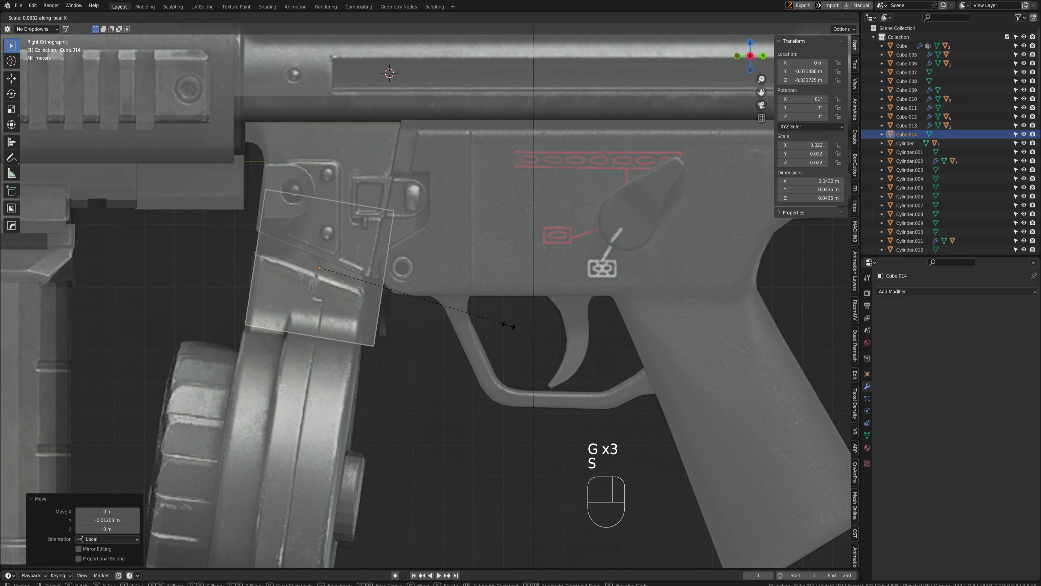
key(s)
key(z)
key(z)
click(435, 318)
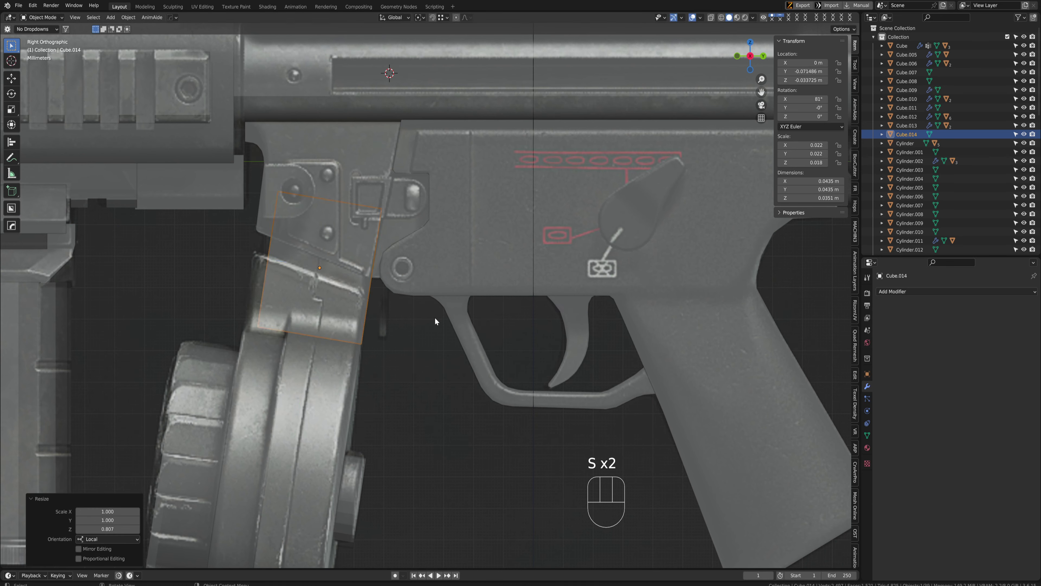
Slide the neck cube about 0.0020 m along its local Z and scale it to about 1.051 along that axis to match the reference
key(g)
key(z)
key(z)
click(428, 322)
key(s)
key(z)
key(z)
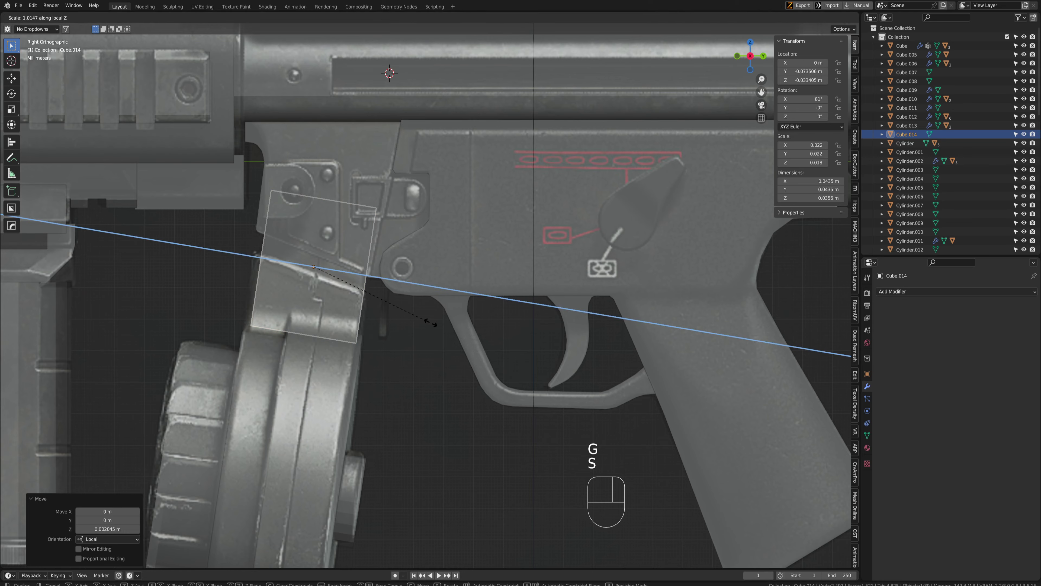
click(431, 320)
Narrow the neck cube to about 0.397 along its local X so it fits inside the magazine well
middle_drag(431, 324, 494, 292)
key(s)
key(s)
key(x)
key(x)
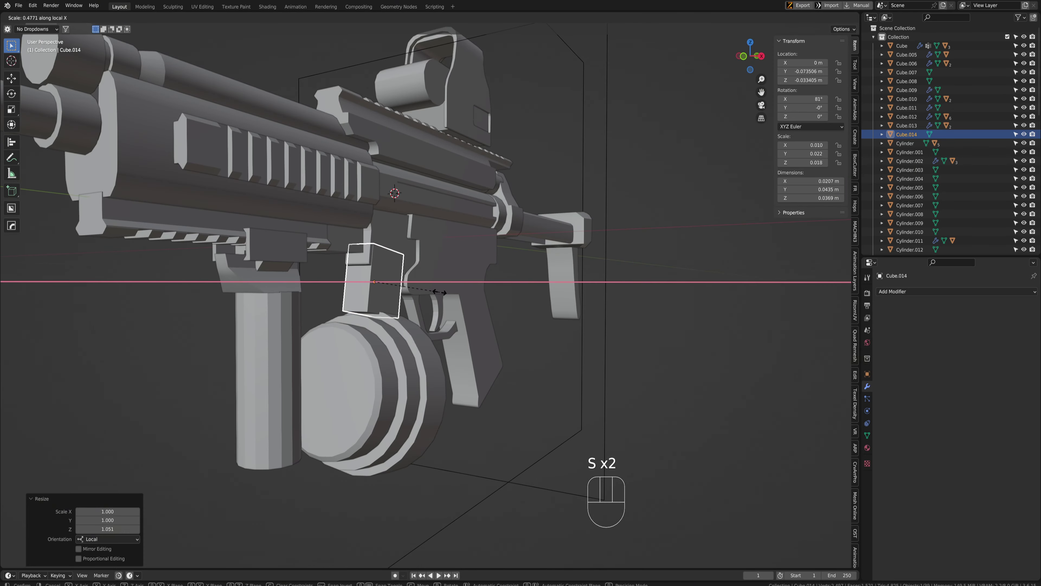
click(428, 293)
middle_drag(428, 292, 374, 288)
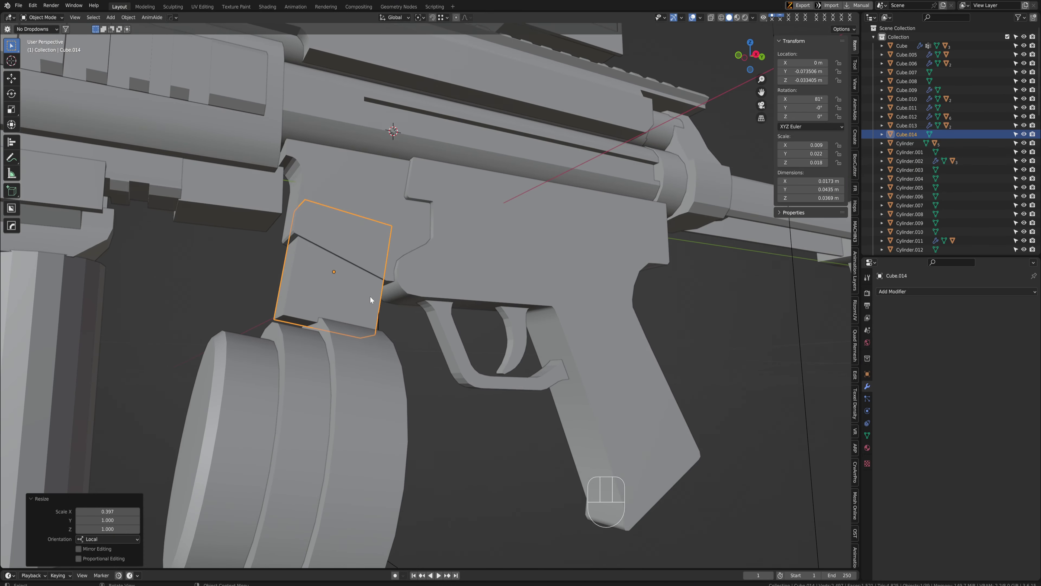
key(ctrl+space)
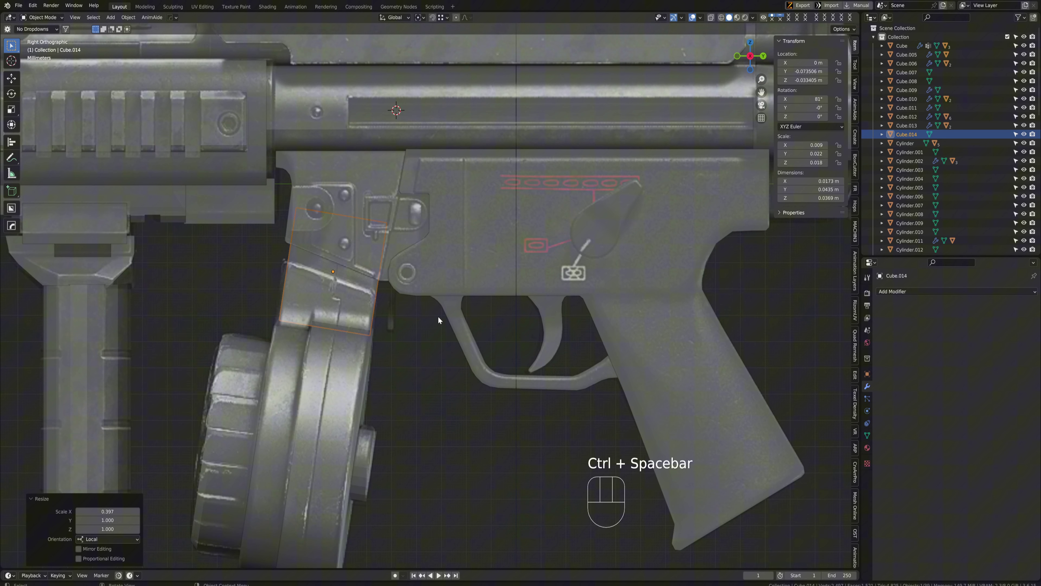
key(s)
key(s)
key(x)
key(x)
click(351, 294)
Lengthen the neck cube to about 0.0493 m along its local Y and slide it down that axis into the drum
key(s)
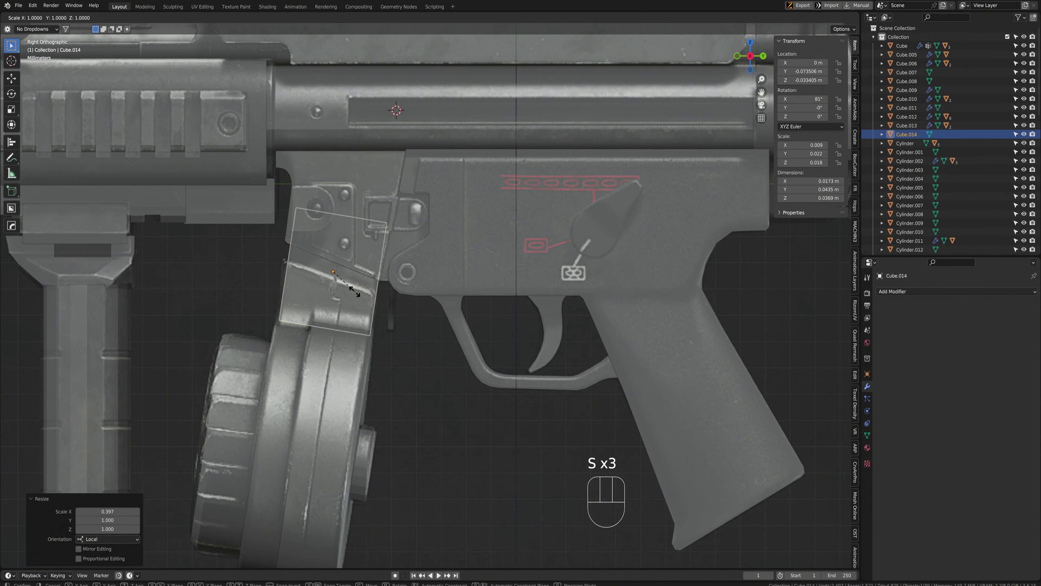
key(y)
key(y)
click(353, 295)
key(g)
key(y)
key(y)
click(356, 297)
scroll(357, 297, down, 10)
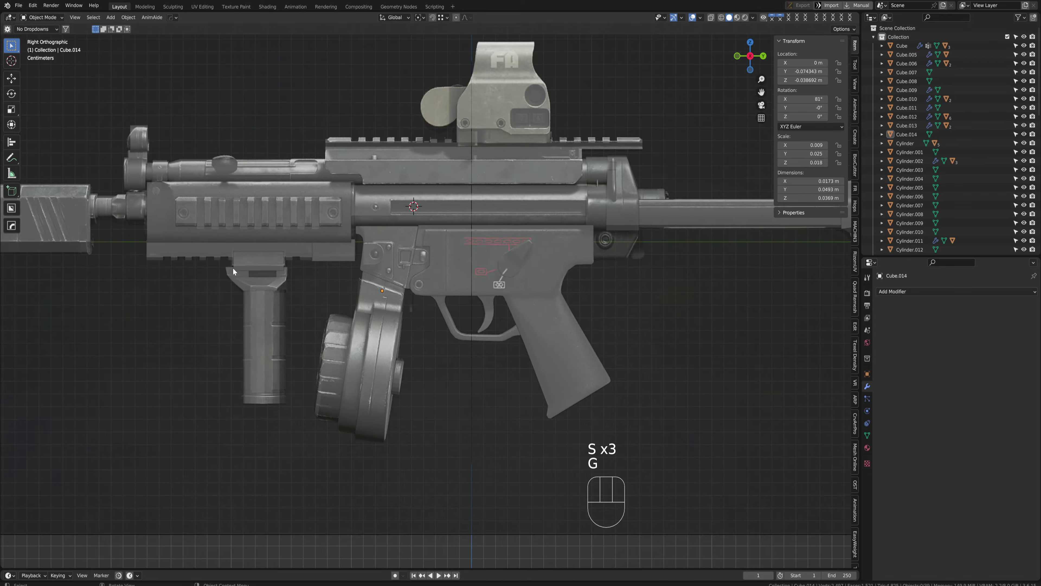
mouse_move(492, 306)
middle_down()
mouse_move(546, 308)
mouse_move(463, 305)
mouse_move(367, 337)
mouse_move(322, 324)
mouse_move(383, 306)
mouse_move(501, 314)
middle_up()
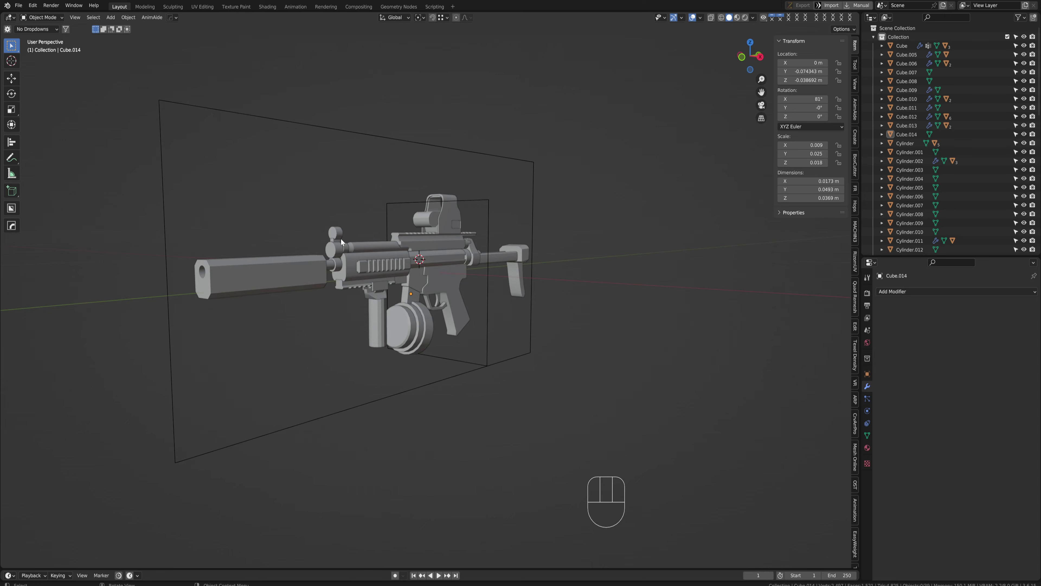
Cut a 16-sided circular hole through the front sight cylinder with BoxCutter from the front view, turning it into a ring
click(340, 238)
shift+middle_drag(342, 240, 444, 249)
scroll(437, 311, up, 4)
key(ctrl+space)
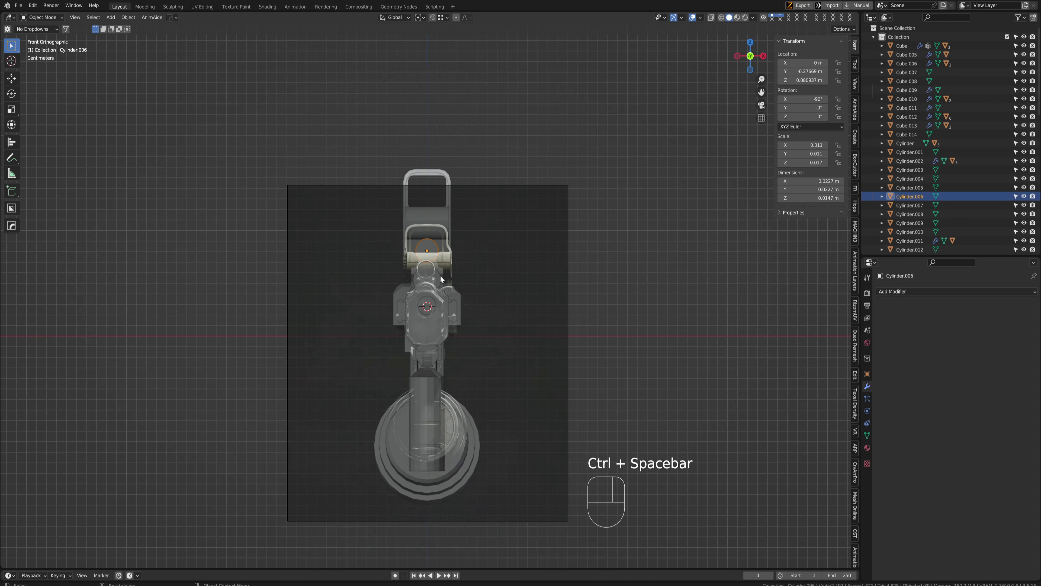
scroll(441, 279, up, 4)
scroll(434, 217, up, 4)
key(d)
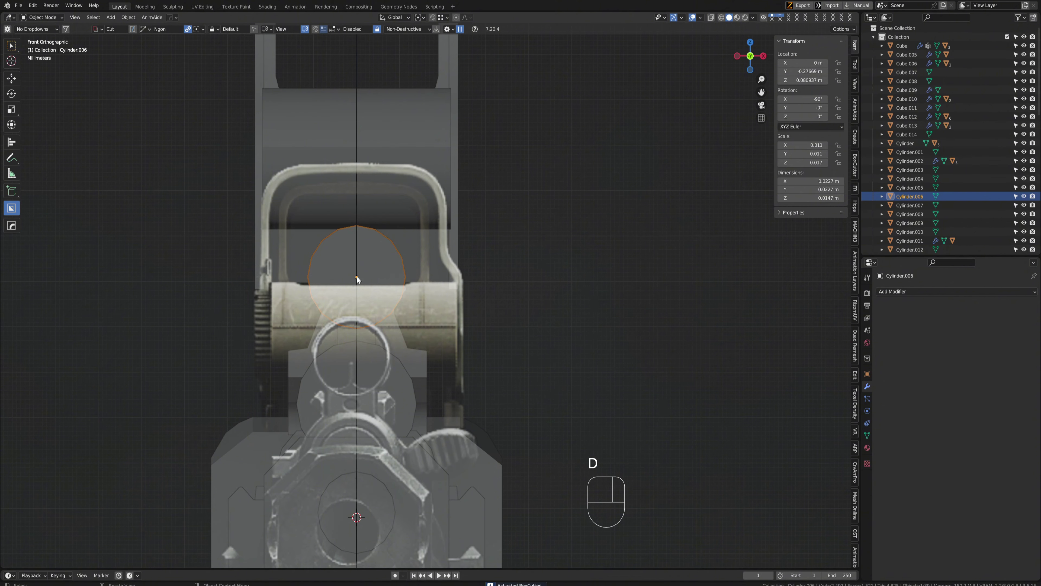
key(Escape)
key(d)
drag(378, 252, 391, 242)
middle_drag(390, 242, 359, 269)
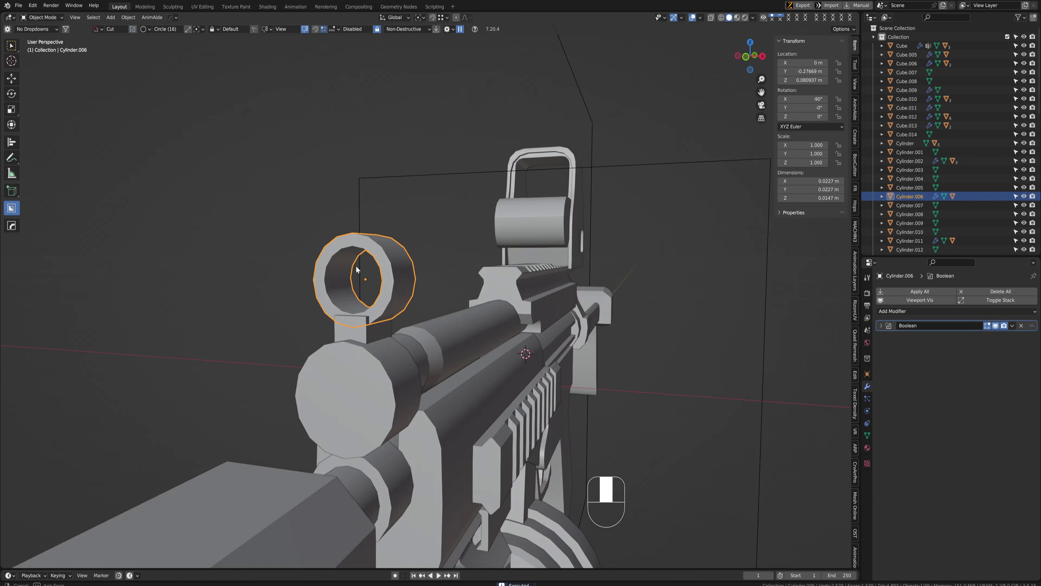
scroll(370, 268, down, 4)
key(w)
click(400, 231)
middle_drag(400, 232, 365, 250)
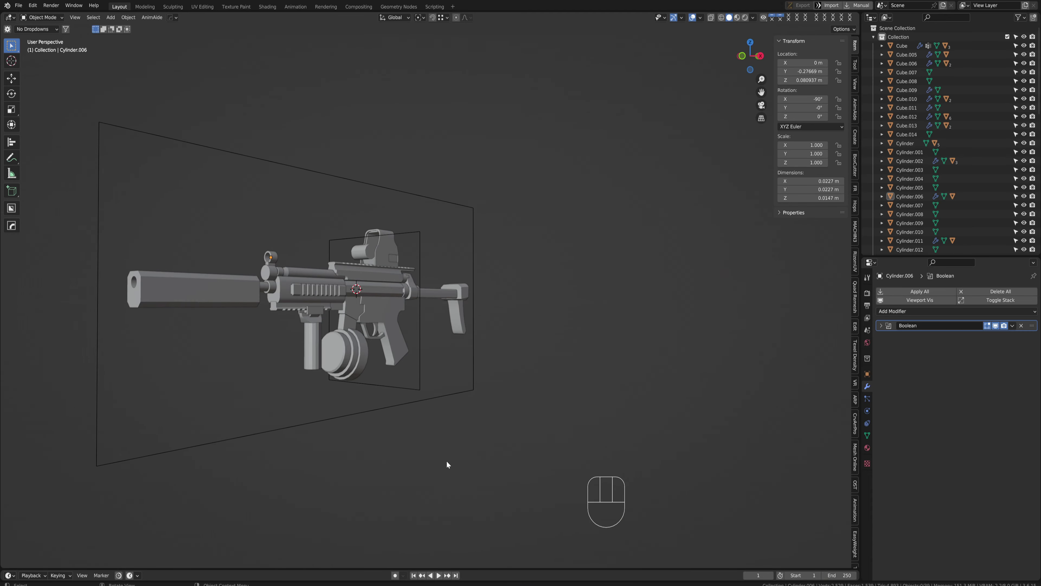